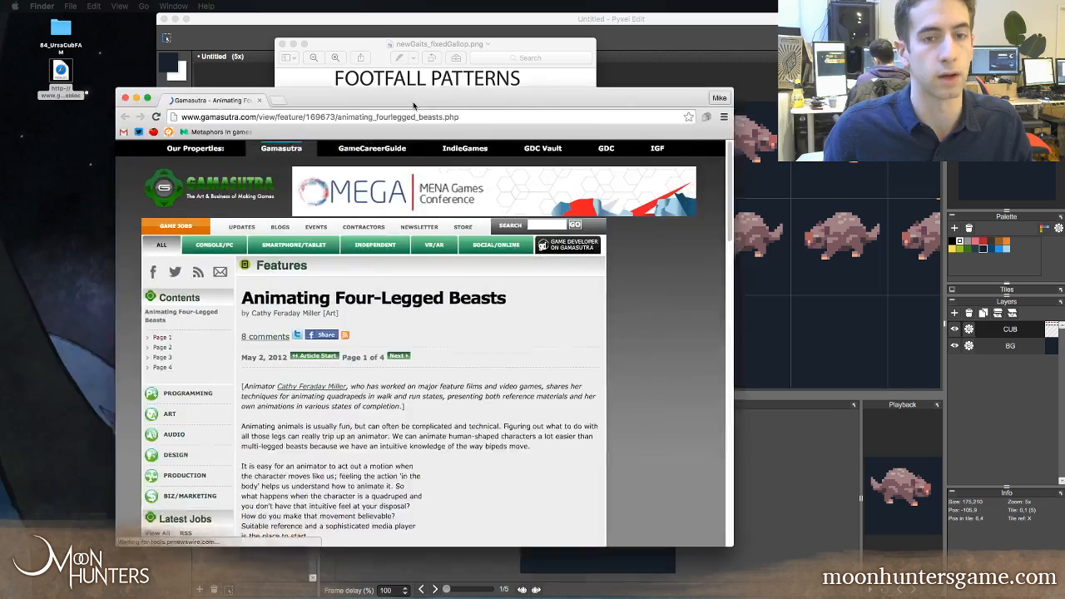
- Arrange the Animating Four-Legged Beasts article beside the footfall patterns image and make the article's window taller
{"action": "left_click_drag", "start_coordinate": [366, 92], "coordinate": [709, 47]}
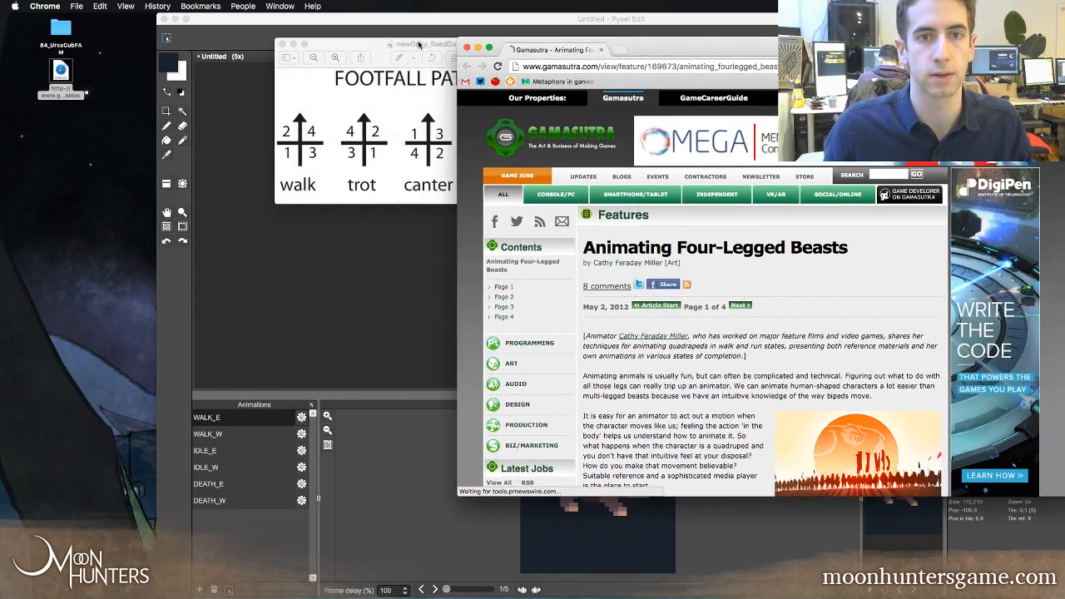
{"action": "left_click_drag", "start_coordinate": [421, 46], "coordinate": [247, 45]}
{"action": "left_click_drag", "start_coordinate": [743, 495], "coordinate": [745, 585]}
- Read through the article up to the footfall patterns diagram on page 2, and minimize the browser window
{"action": "scroll", "coordinate": [710, 446], "scroll_direction": "down", "scroll_amount": 3}
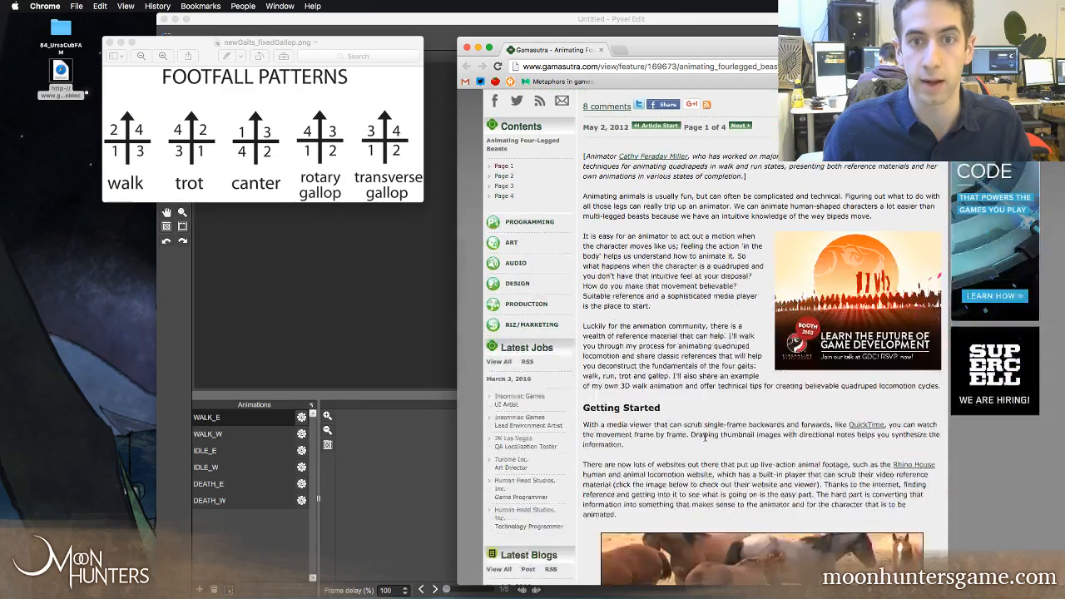
{"action": "scroll", "coordinate": [710, 445], "scroll_direction": "down", "scroll_amount": 10}
{"action": "scroll", "coordinate": [703, 438], "scroll_direction": "down", "scroll_amount": 6}
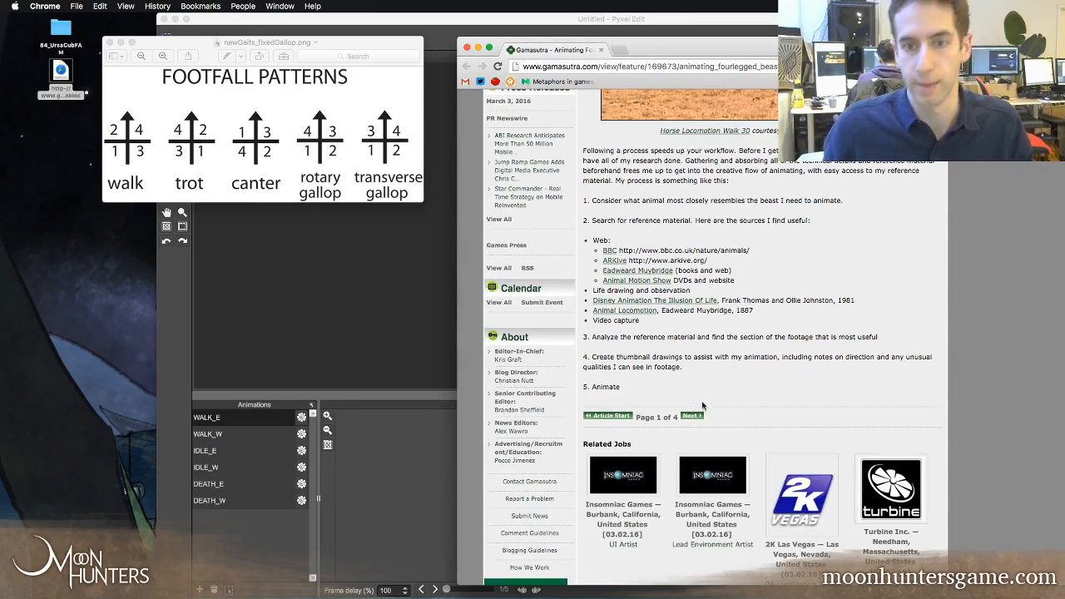
{"action": "scroll", "coordinate": [692, 380], "scroll_direction": "up", "scroll_amount": 2}
{"action": "left_click", "coordinate": [688, 485]}
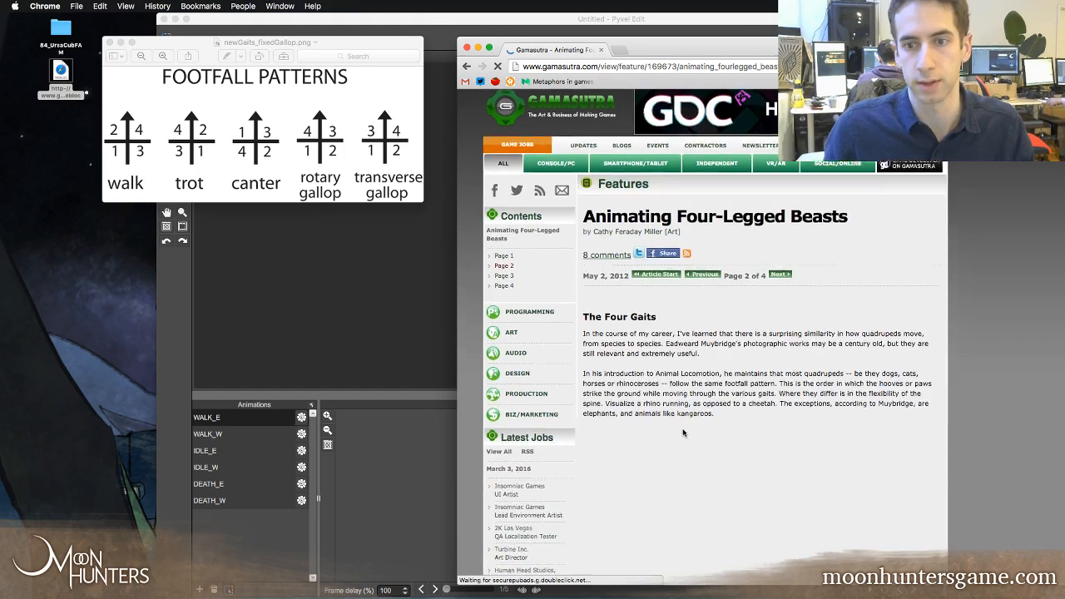
{"action": "scroll", "coordinate": [683, 429], "scroll_direction": "down", "scroll_amount": 10}
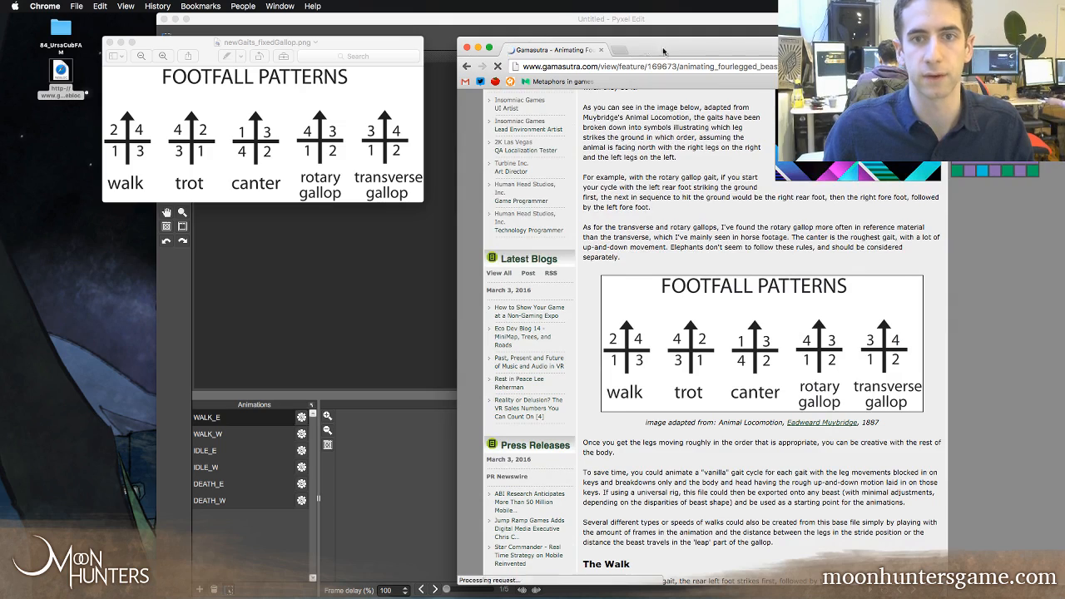
{"action": "double_click", "coordinate": [631, 53]}
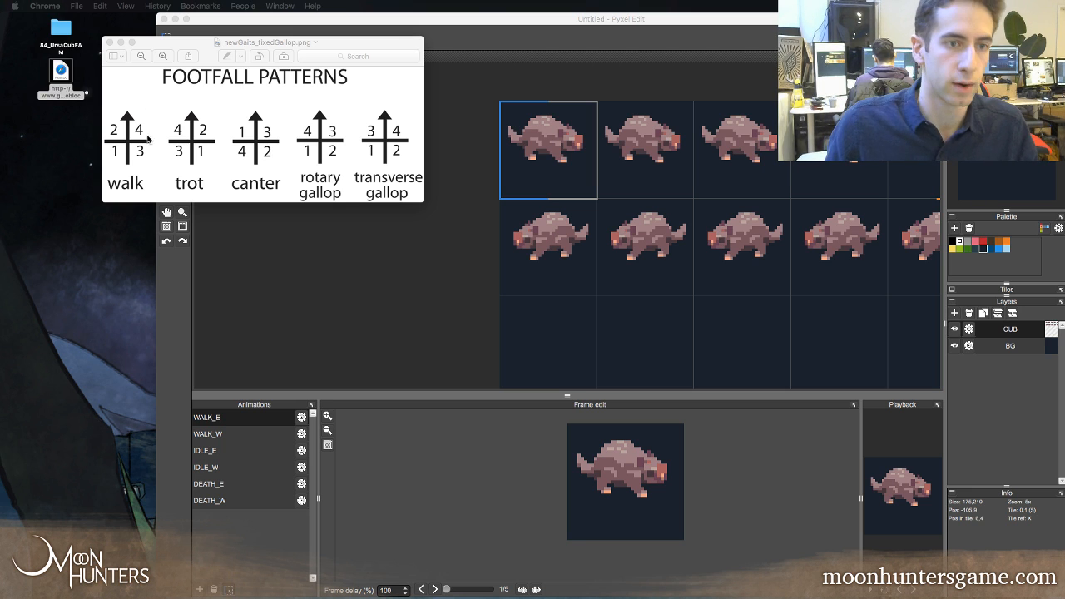
- Bring the footfall patterns image to the front and move it clear of the sprite editor's tools
{"action": "left_click", "coordinate": [188, 151]}
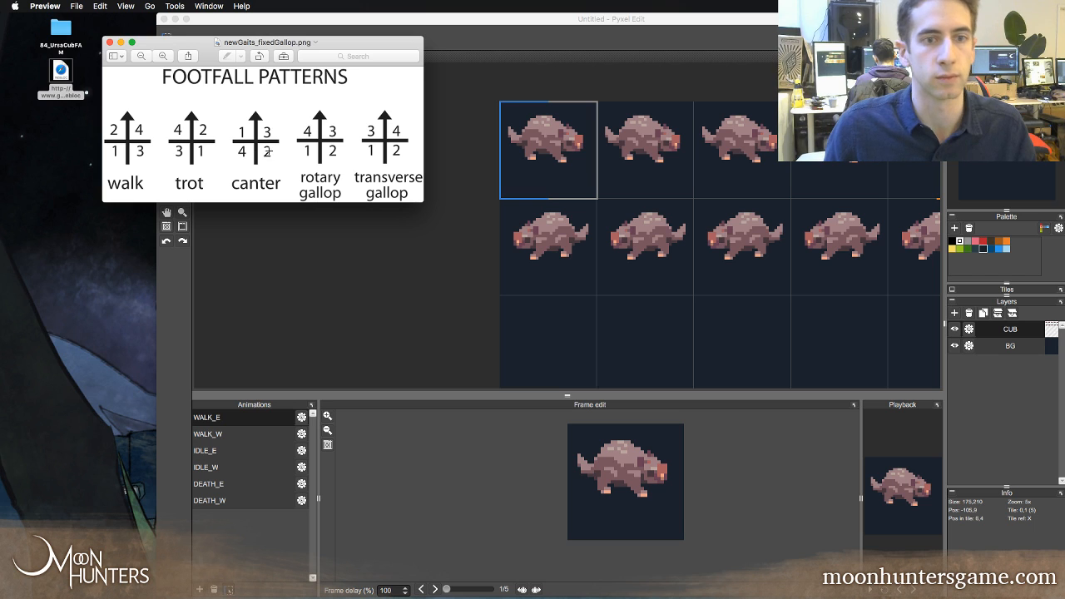
{"action": "left_click_drag", "start_coordinate": [369, 42], "coordinate": [359, 70]}
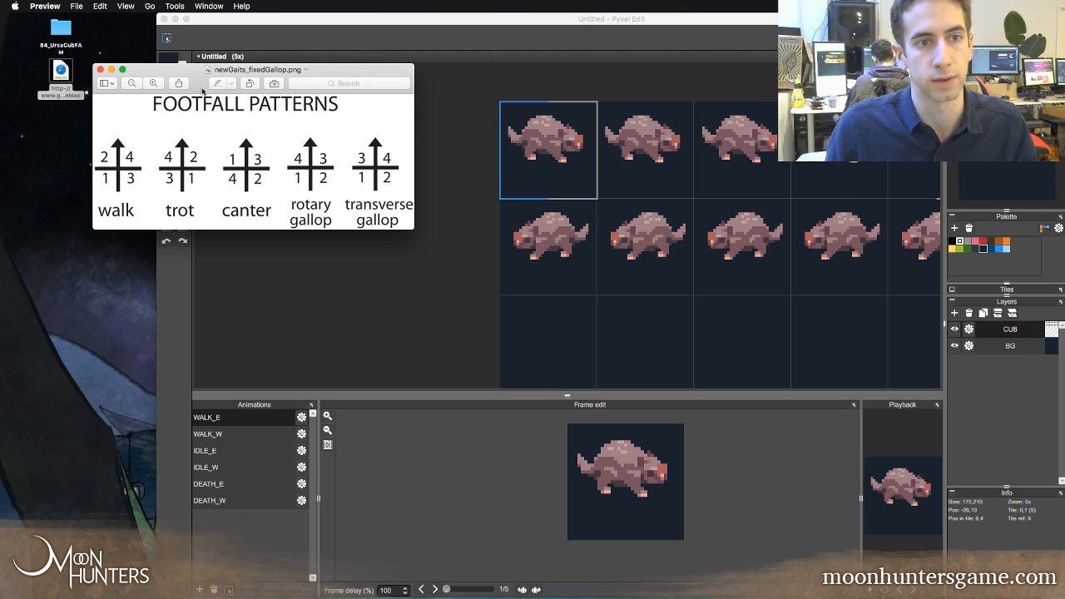
{"action": "left_click_drag", "start_coordinate": [202, 91], "coordinate": [186, 123]}
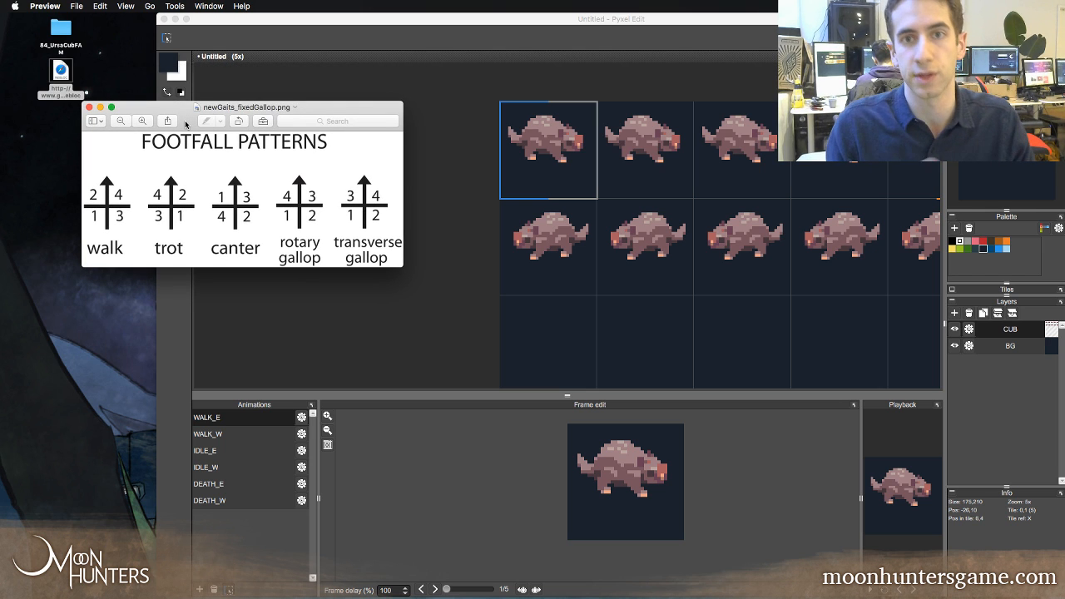
{"action": "left_click_drag", "start_coordinate": [185, 123], "coordinate": [134, 201]}
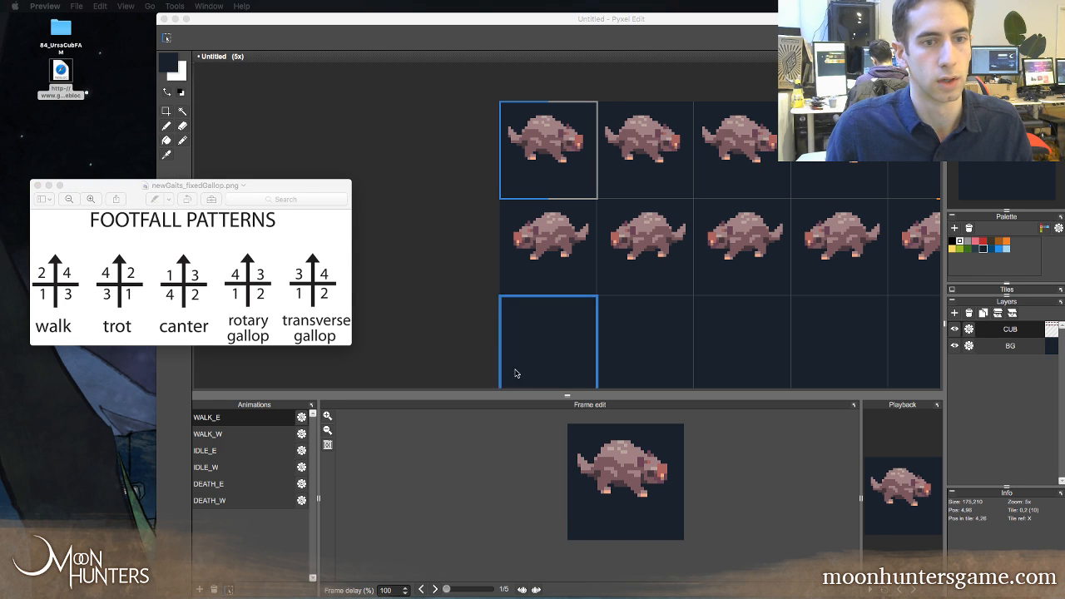
- Enlarge the footfall patterns window, magnify the image to show the walk pattern, and move the window higher up the screen
{"action": "left_click", "coordinate": [351, 346]}
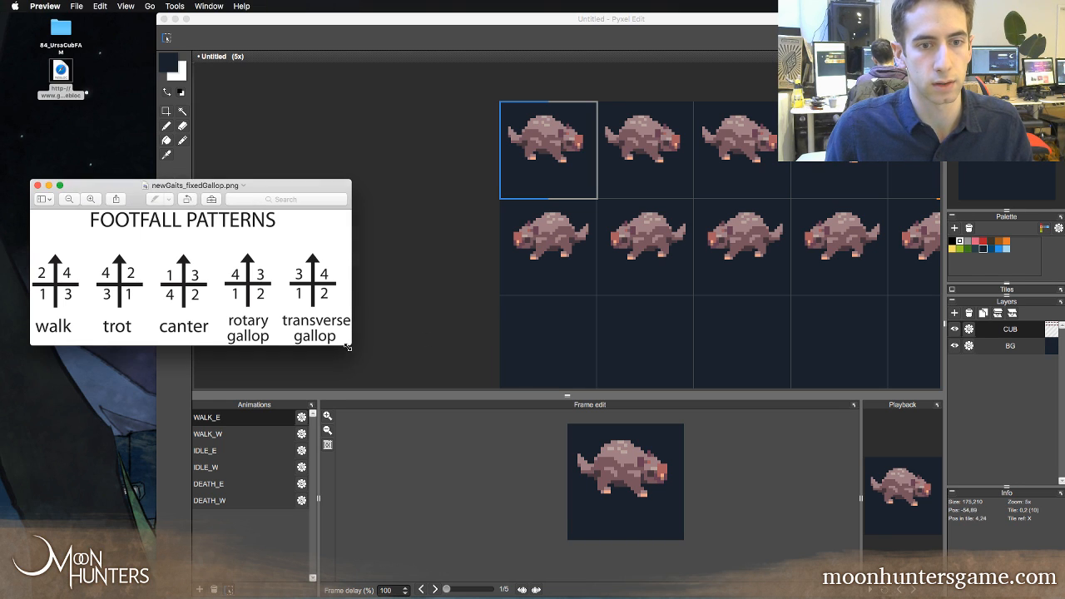
{"action": "left_click_drag", "start_coordinate": [349, 345], "coordinate": [176, 478]}
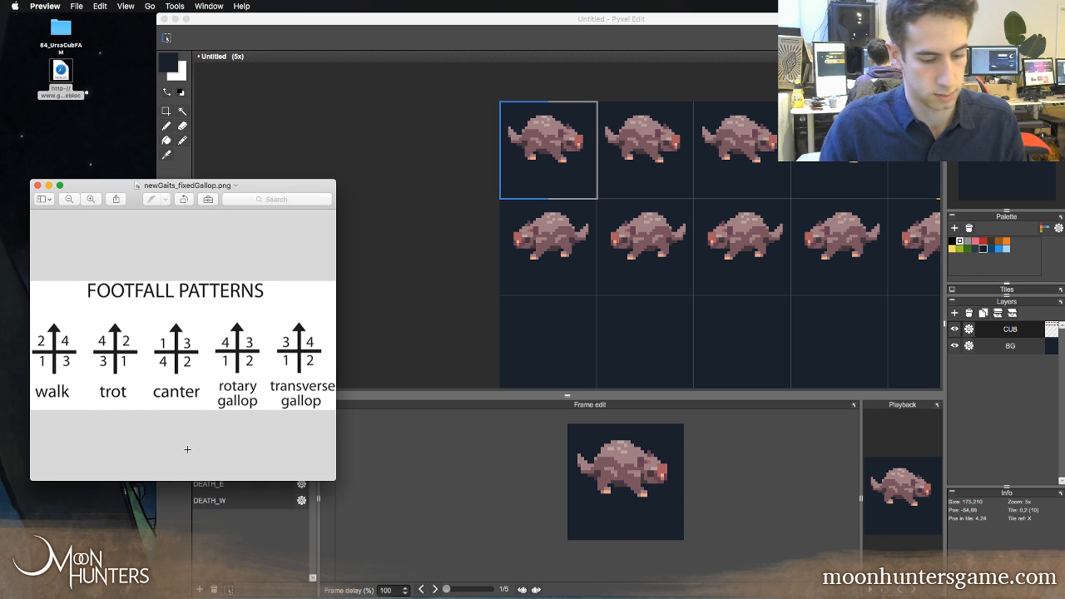
{"action": "key", "text": "super+plus"}
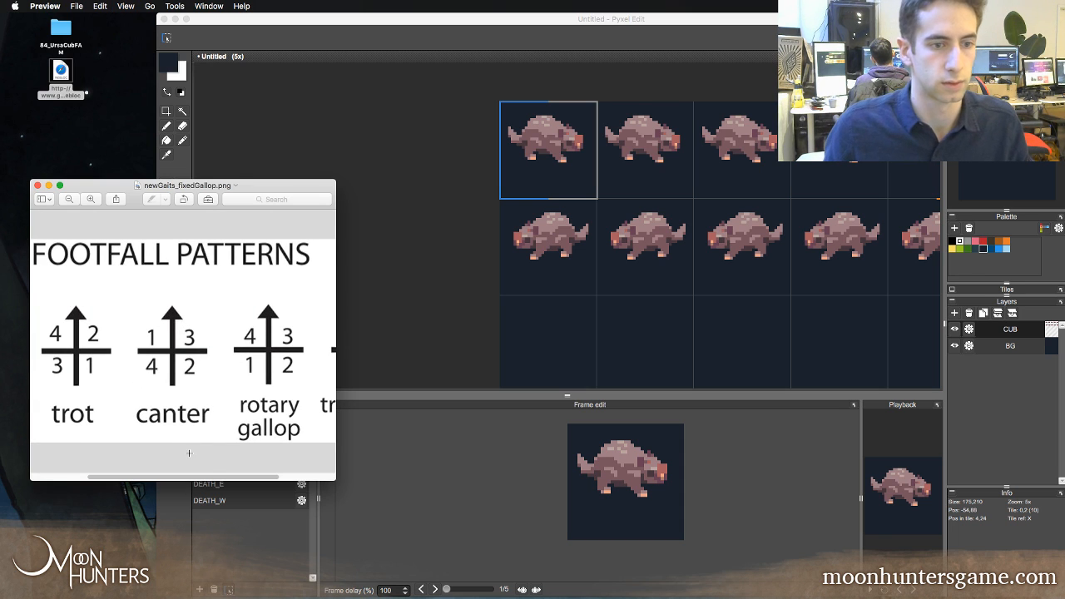
{"action": "scroll", "coordinate": [183, 456], "scroll_direction": "left", "scroll_amount": 3}
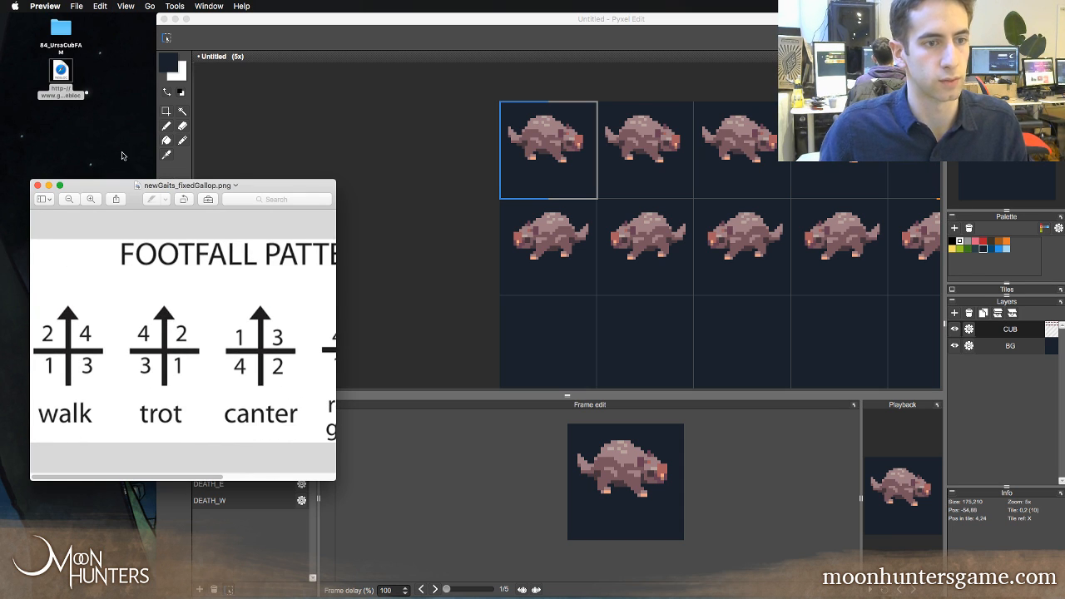
{"action": "left_click_drag", "start_coordinate": [123, 186], "coordinate": [119, 62]}
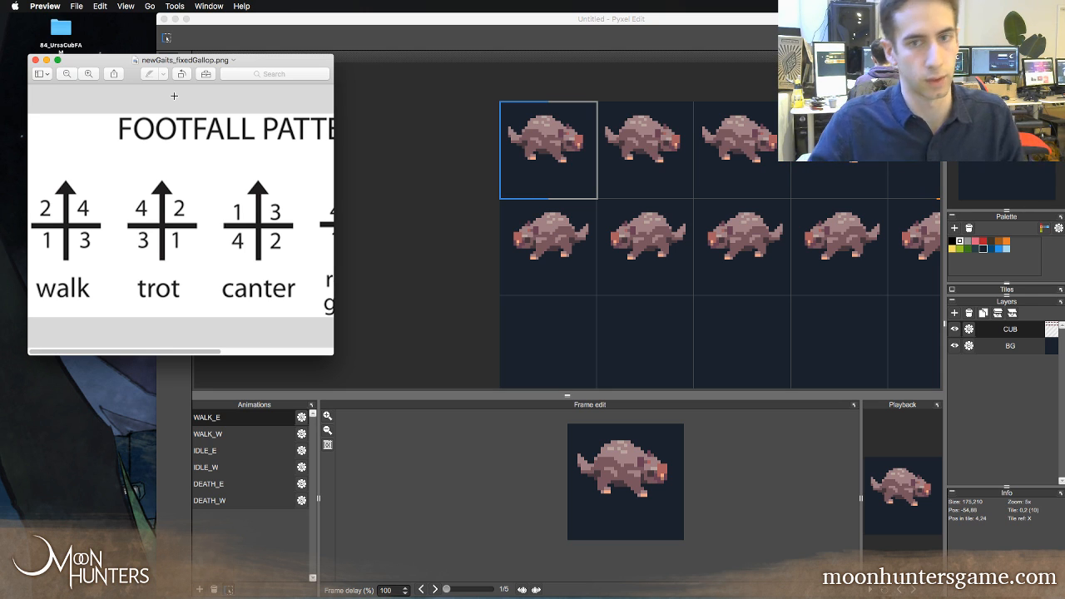
- Move the footfall image to the screen's edge and widen the Pyxel Edit window so only the walk pattern stays visible beside it
{"action": "left_click", "coordinate": [325, 19]}
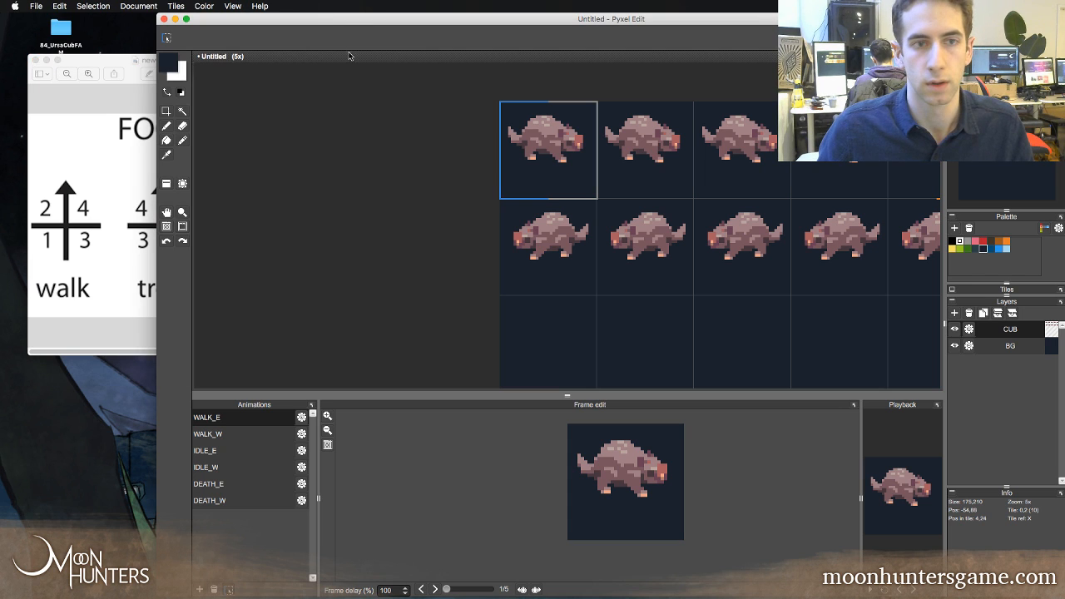
{"action": "left_click_drag", "start_coordinate": [128, 67], "coordinate": [100, 67]}
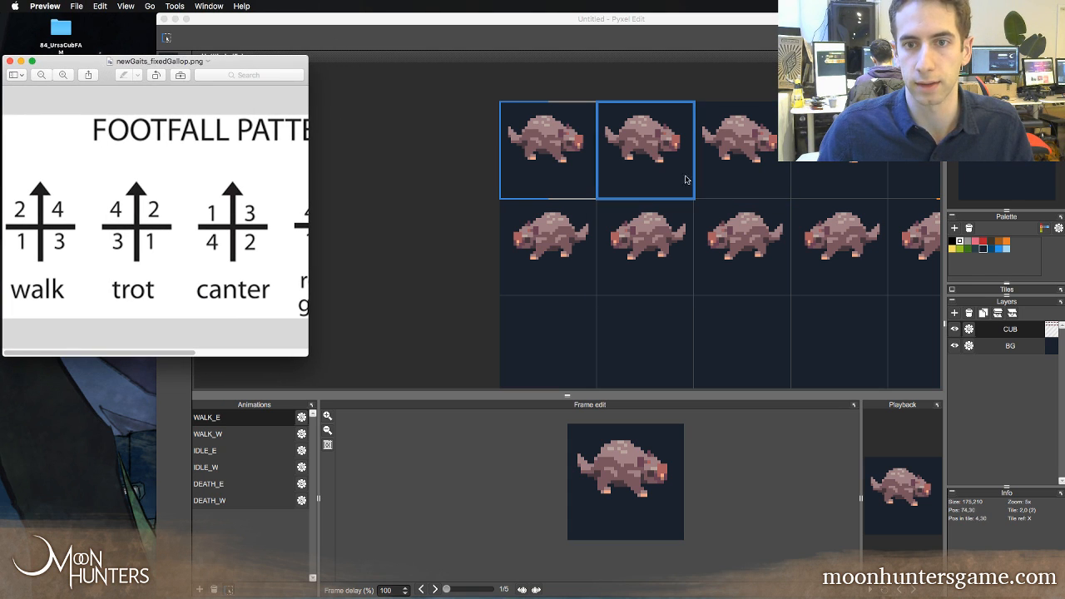
{"action": "left_click", "coordinate": [643, 69]}
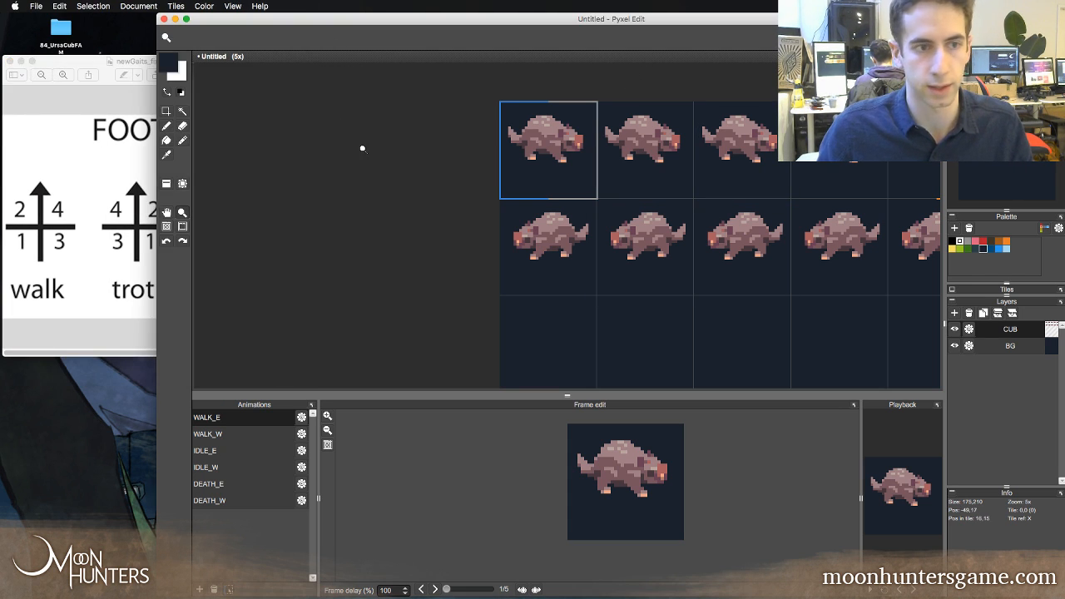
{"action": "left_click_drag", "start_coordinate": [154, 113], "coordinate": [95, 126]}
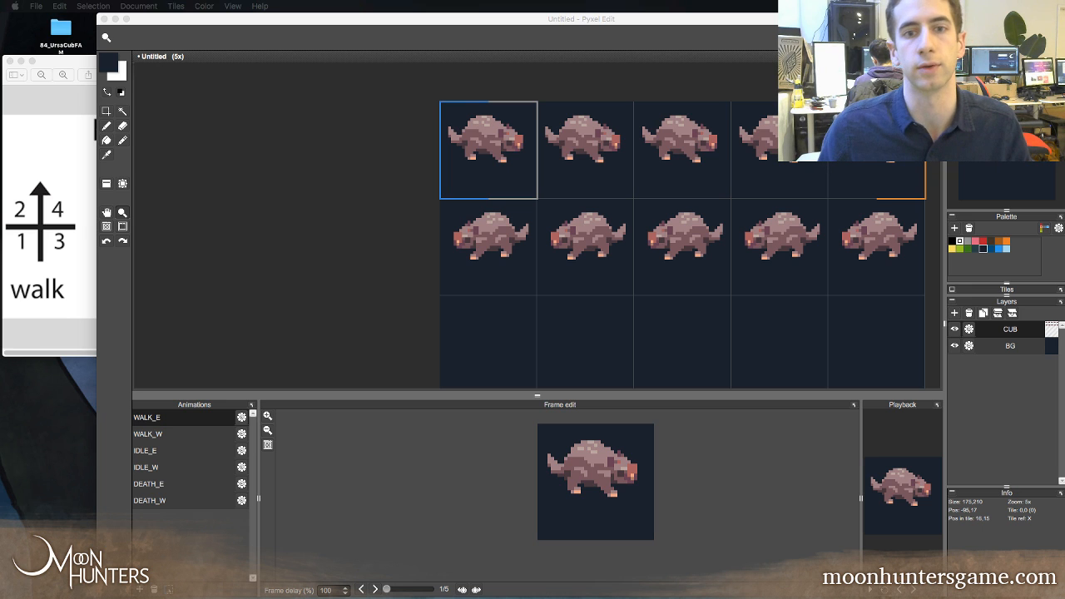
{"action": "left_click", "coordinate": [506, 156]}
{"action": "key", "text": "space"}
{"action": "left_click_drag", "start_coordinate": [502, 204], "coordinate": [470, 229]}
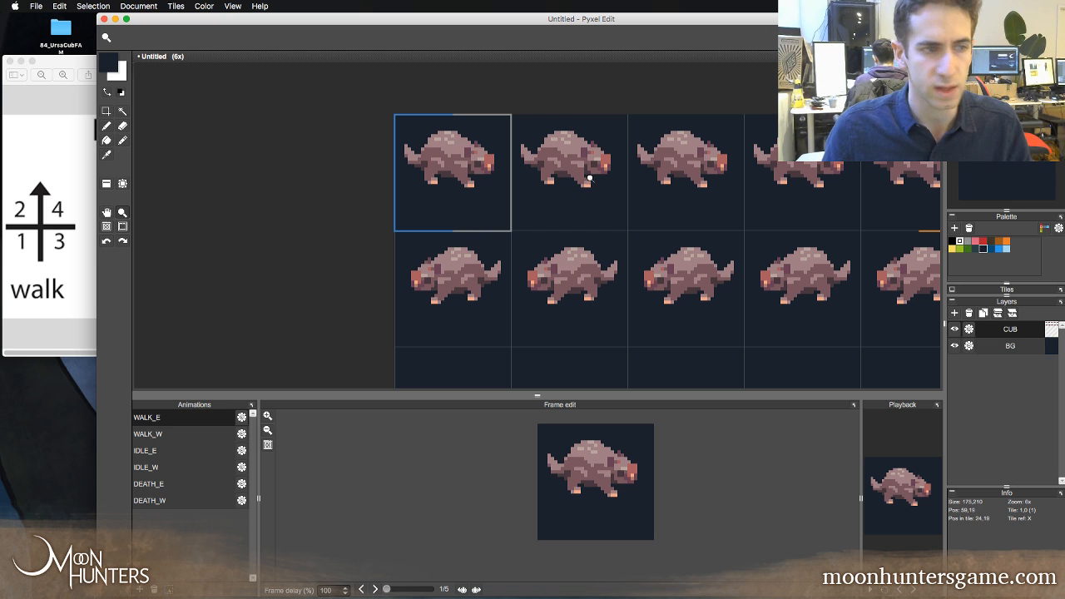
{"action": "scroll", "coordinate": [583, 200], "scroll_direction": "down", "scroll_amount": 1}
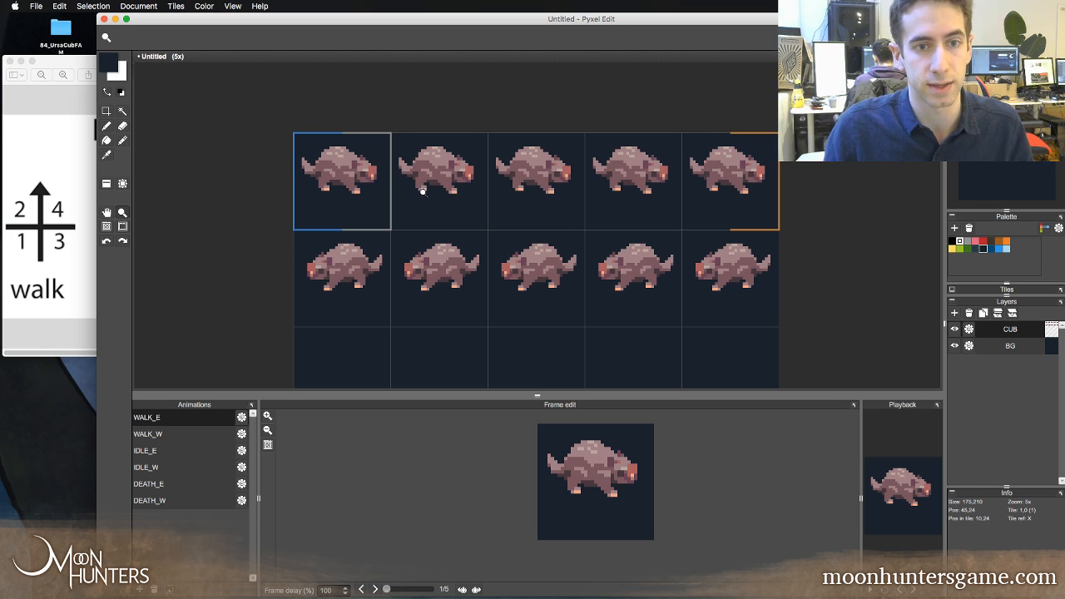
{"action": "scroll", "coordinate": [421, 193], "scroll_direction": "up", "scroll_amount": 1}
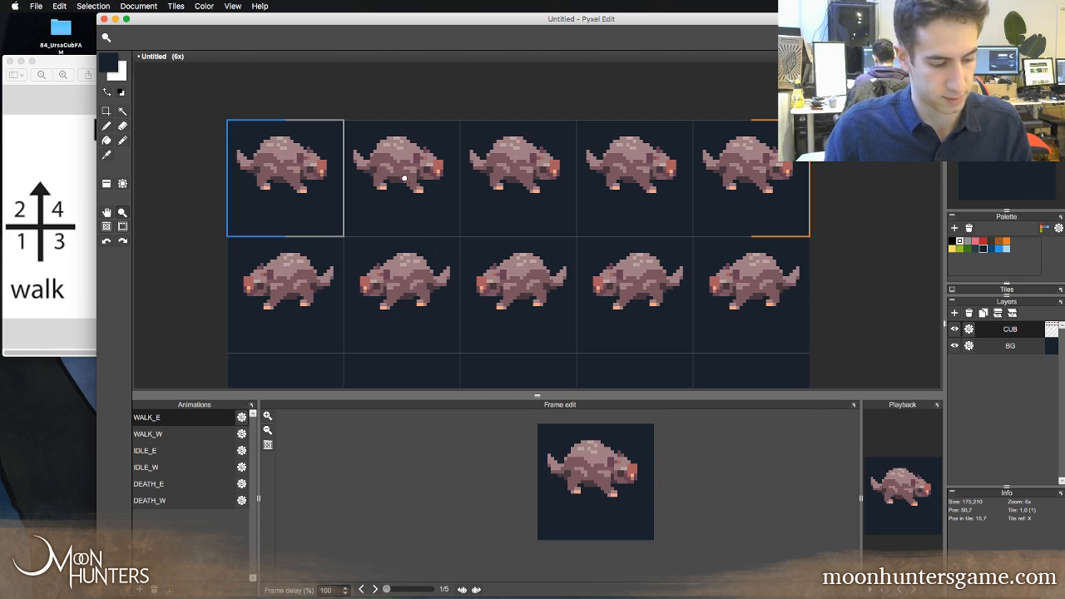
- Paint over the leg highlights on the cub's body in the second WALK_E frame with the darker body colour, using the Pen tool
{"action": "scroll", "coordinate": [302, 170], "scroll_direction": "up", "scroll_amount": 2}
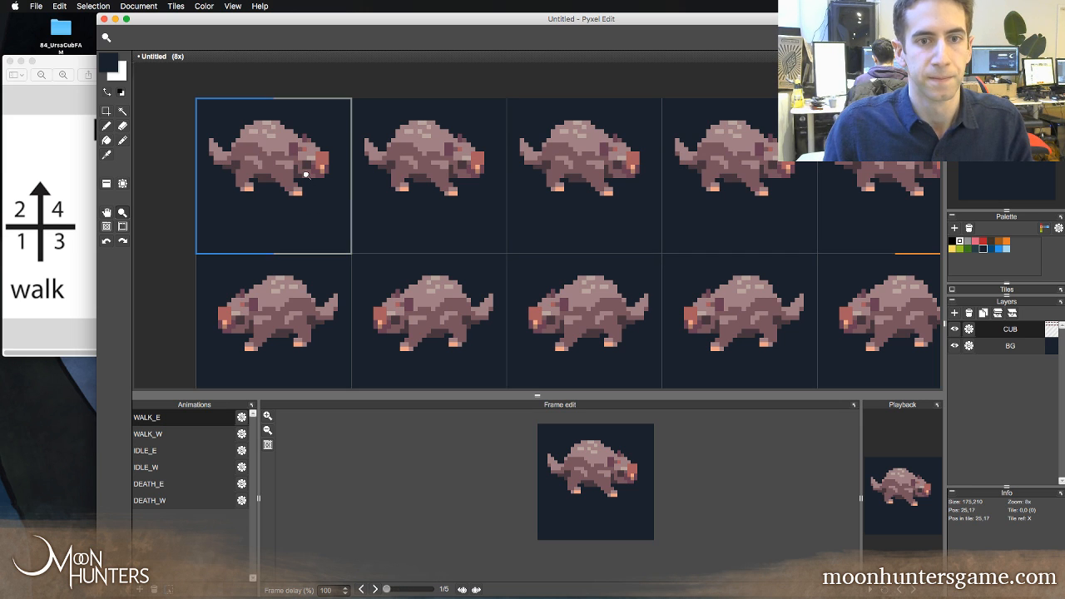
{"action": "scroll", "coordinate": [475, 218], "scroll_direction": "up", "scroll_amount": 1}
{"action": "scroll", "coordinate": [463, 216], "scroll_direction": "up", "scroll_amount": 1}
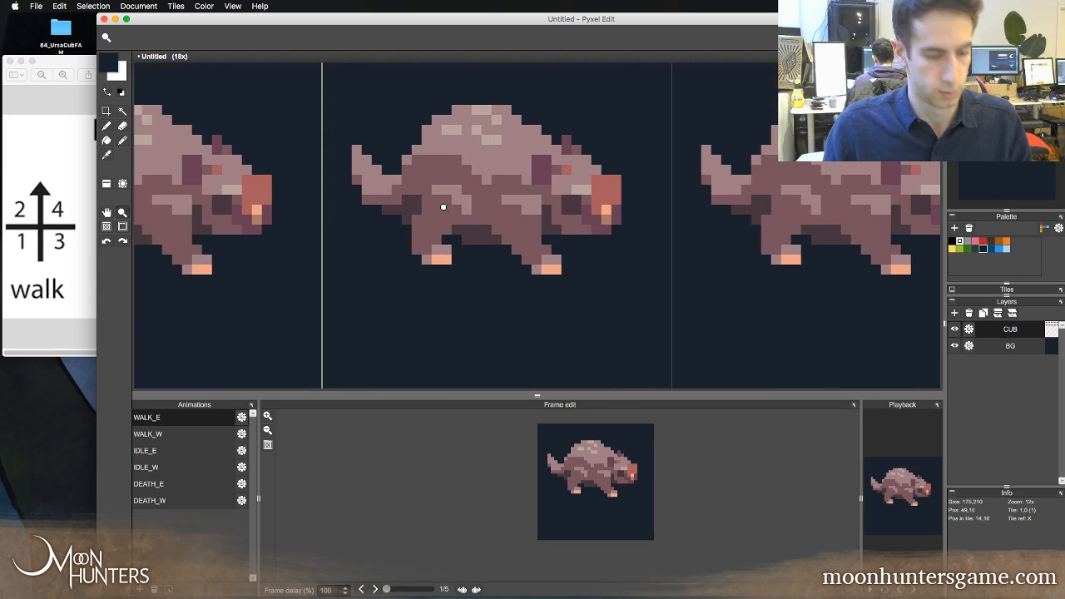
{"action": "key", "text": "b"}
{"action": "right_click", "coordinate": [436, 171]}
{"action": "mouse_move", "coordinate": [454, 199]}
{"action": "left_mouse_down"}
{"action": "mouse_move", "coordinate": [537, 201]}
{"action": "mouse_move", "coordinate": [501, 205]}
{"action": "mouse_move", "coordinate": [535, 214]}
{"action": "mouse_move", "coordinate": [543, 228]}
{"action": "mouse_move", "coordinate": [536, 218]}
{"action": "mouse_move", "coordinate": [507, 240]}
{"action": "left_mouse_up"}
{"action": "left_click", "coordinate": [437, 191]}
{"action": "left_click", "coordinate": [469, 209]}
{"action": "left_click", "coordinate": [506, 200]}
{"action": "right_click", "coordinate": [547, 230]}
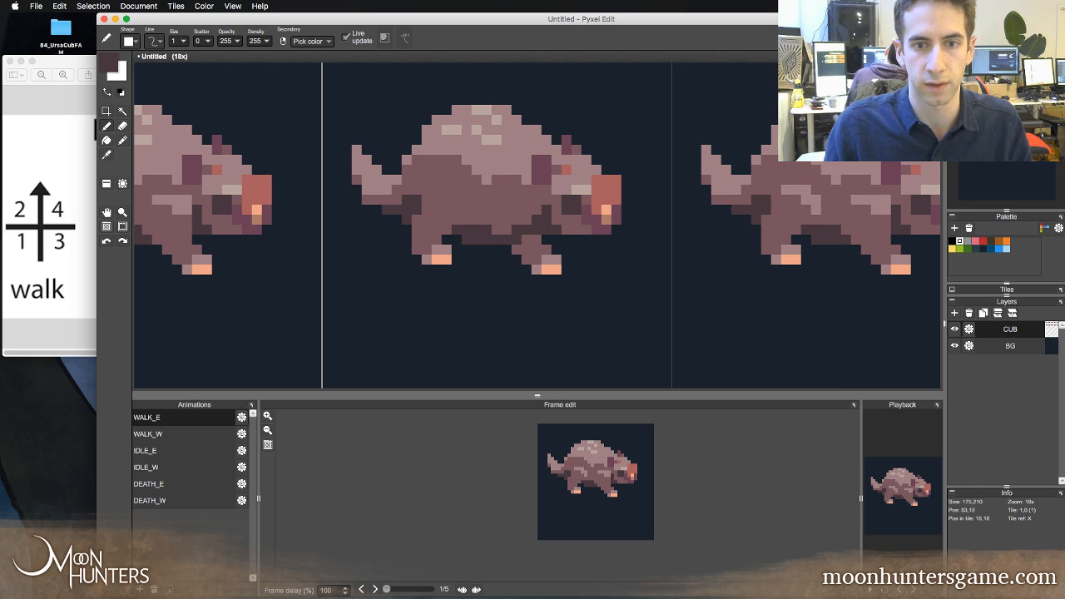
- Fill in the dark belly shadow where the front leg joins the body in the second WALK_E frame, and erase that leg
{"action": "left_click", "coordinate": [507, 230]}
{"action": "left_click", "coordinate": [497, 230]}
{"action": "left_click", "coordinate": [526, 239]}
{"action": "key", "text": "w"}
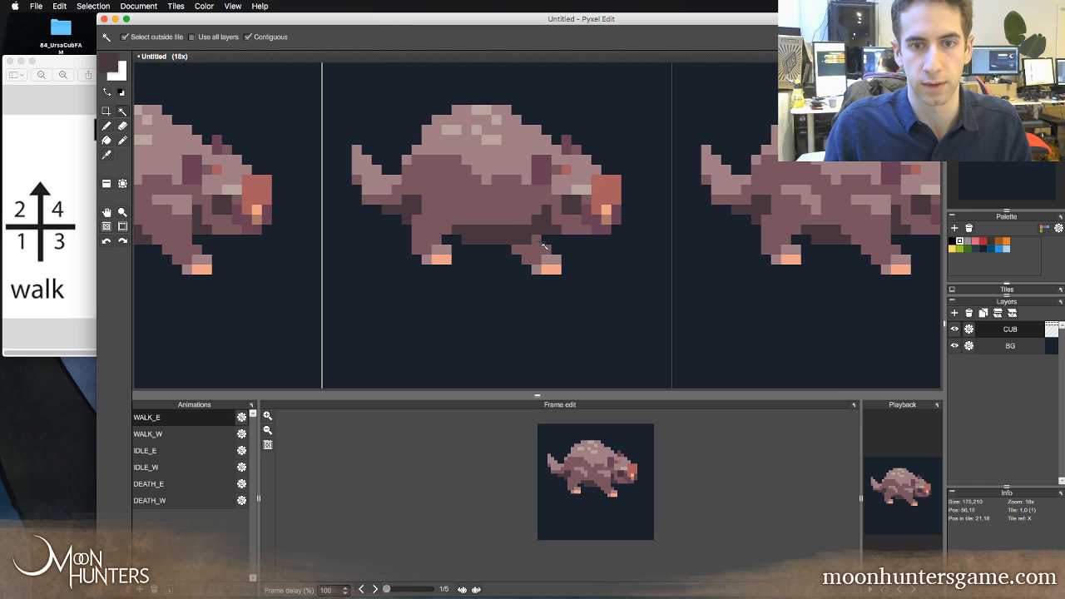
{"action": "key", "text": "super+d"}
{"action": "key", "text": "e"}
{"action": "mouse_move", "coordinate": [537, 239]}
{"action": "left_mouse_down"}
{"action": "mouse_move", "coordinate": [556, 260]}
{"action": "mouse_move", "coordinate": [531, 269]}
{"action": "left_mouse_up"}
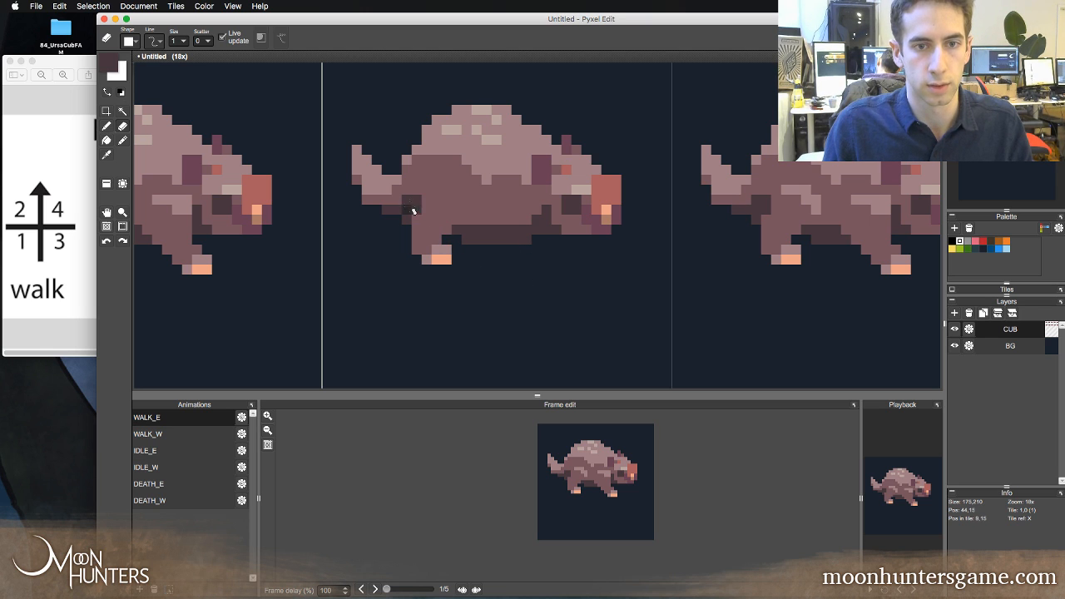
- Extend the dark belly shadow across the rear of the body in the second WALK_E frame and erase the rear leg
{"action": "key", "text": "b"}
{"action": "mouse_move", "coordinate": [415, 214]}
{"action": "left_mouse_down"}
{"action": "mouse_move", "coordinate": [457, 221]}
{"action": "mouse_move", "coordinate": [428, 233]}
{"action": "mouse_move", "coordinate": [419, 244]}
{"action": "mouse_move", "coordinate": [429, 258]}
{"action": "mouse_move", "coordinate": [445, 257]}
{"action": "mouse_move", "coordinate": [459, 234]}
{"action": "mouse_move", "coordinate": [478, 250]}
{"action": "left_mouse_up"}
{"action": "key", "text": "w"}
{"action": "key", "text": "super+d"}
{"action": "key", "text": "e"}
{"action": "key", "text": "z"}
{"action": "left_click", "coordinate": [488, 225], "text": "alt"}
- Copy the legless cub tile from the second WALK_E frame onto the first and third frames
{"action": "key", "text": "space"}
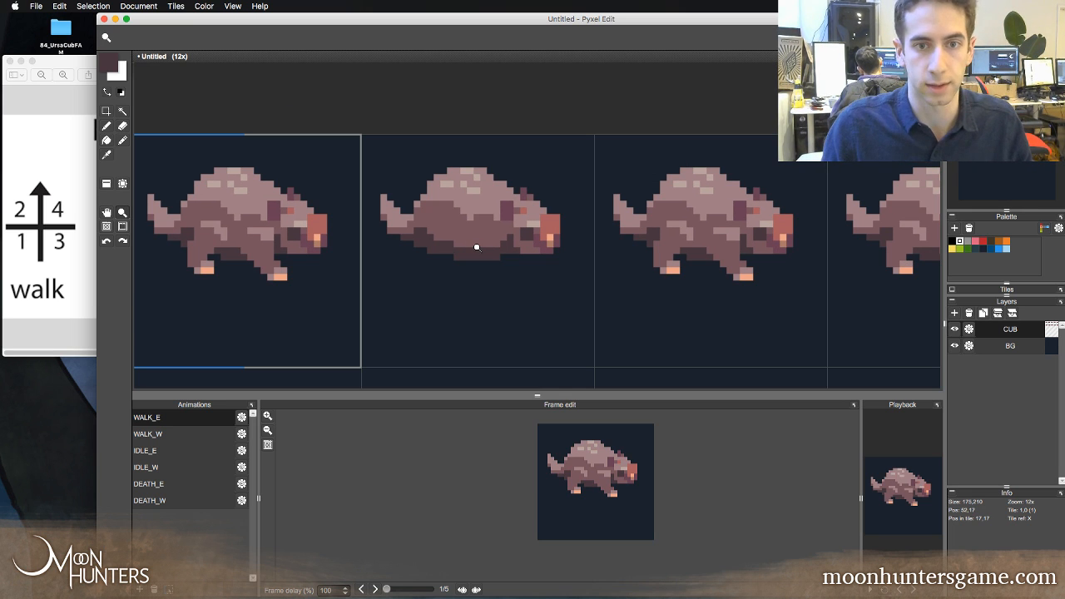
{"action": "left_click", "coordinate": [481, 267], "text": "alt"}
{"action": "key", "text": "space"}
{"action": "left_click_drag", "start_coordinate": [493, 257], "coordinate": [470, 223]}
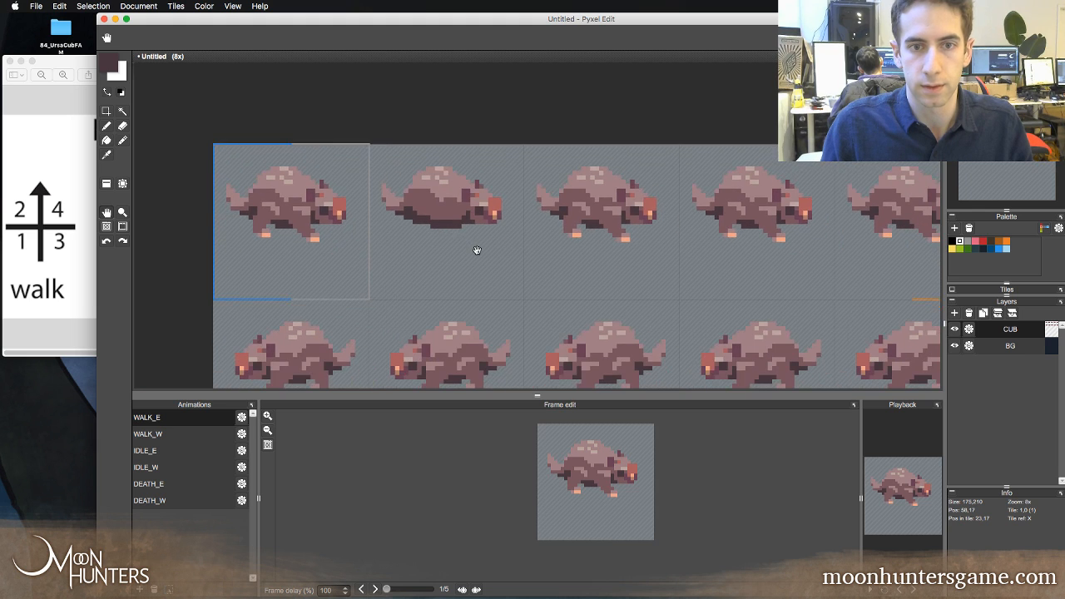
{"action": "left_click", "coordinate": [463, 244]}
{"action": "left_click", "coordinate": [469, 238]}
{"action": "key", "text": "space"}
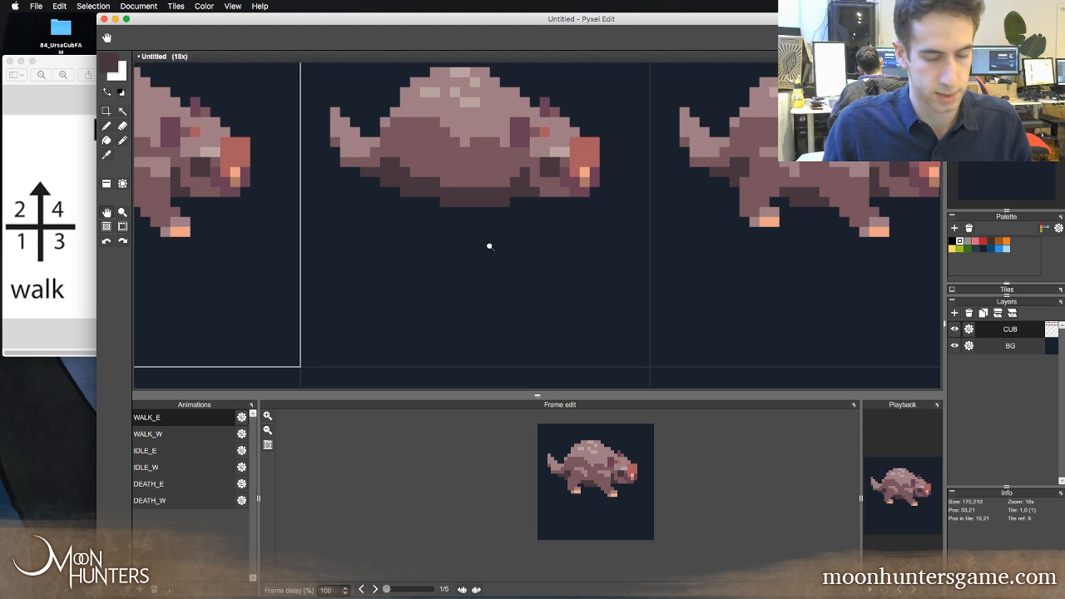
{"action": "left_click", "coordinate": [494, 250], "text": "alt"}
{"action": "key", "text": "a"}
{"action": "right_click", "coordinate": [490, 249]}
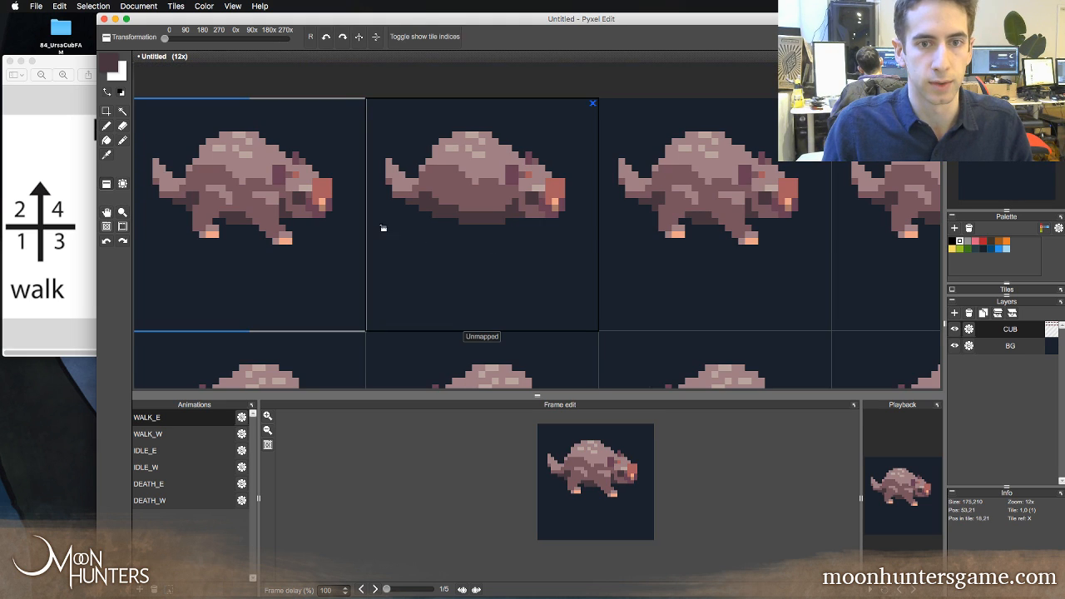
{"action": "left_click", "coordinate": [315, 245]}
{"action": "left_click", "coordinate": [658, 217]}
- Place the legless cub tile on the fourth and fifth WALK_E frames
{"action": "key", "text": "space"}
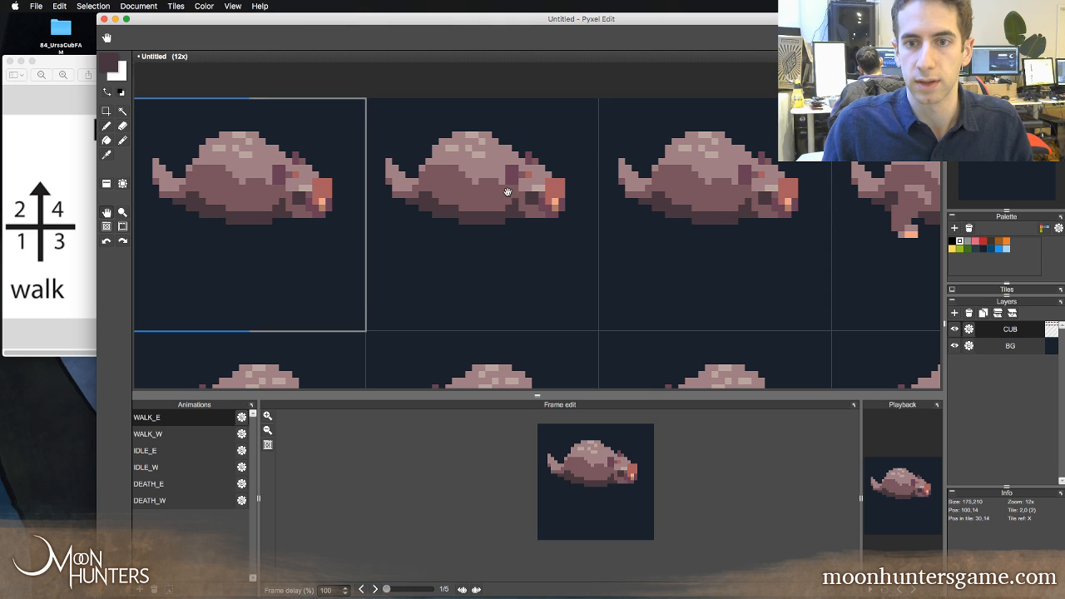
{"action": "left_click_drag", "start_coordinate": [768, 212], "coordinate": [477, 205]}
{"action": "left_click", "coordinate": [800, 221]}
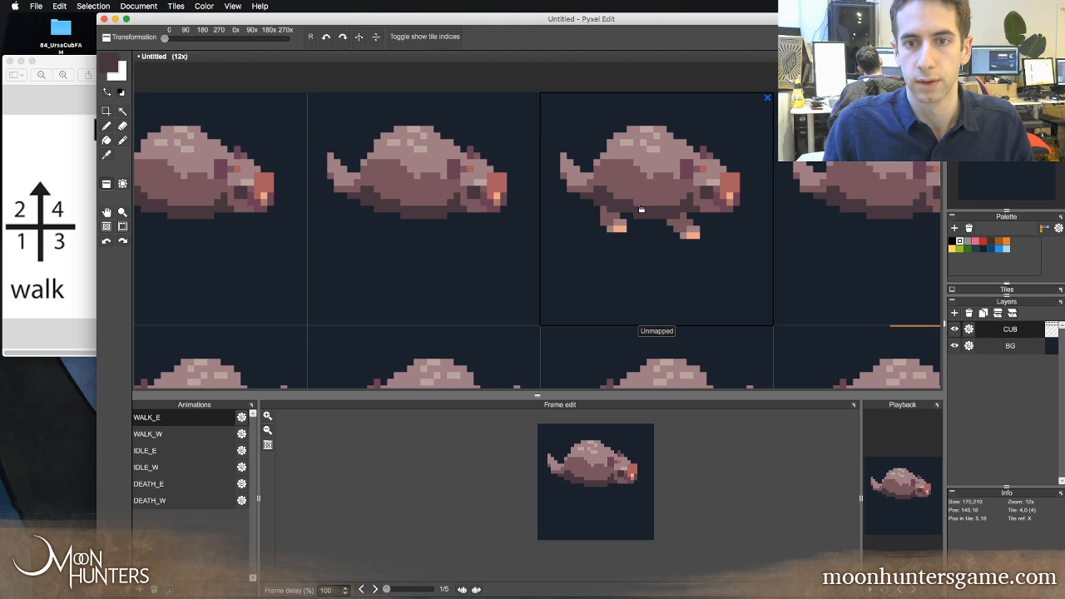
{"action": "left_click", "coordinate": [624, 205]}
{"action": "key", "text": "z"}
{"action": "left_click", "coordinate": [637, 209], "text": "alt"}
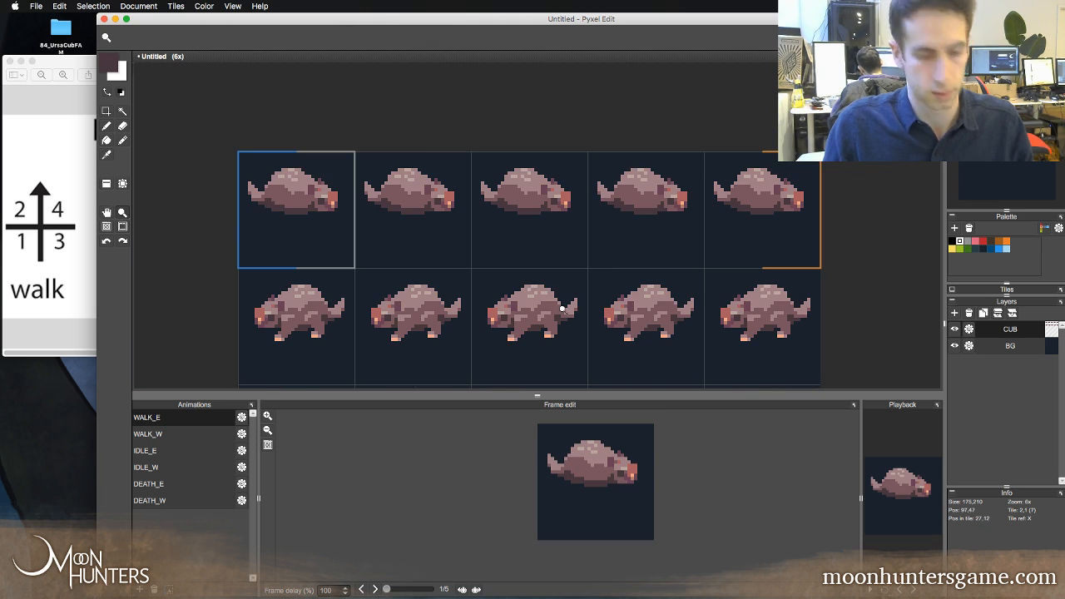
{"action": "key", "text": "a"}
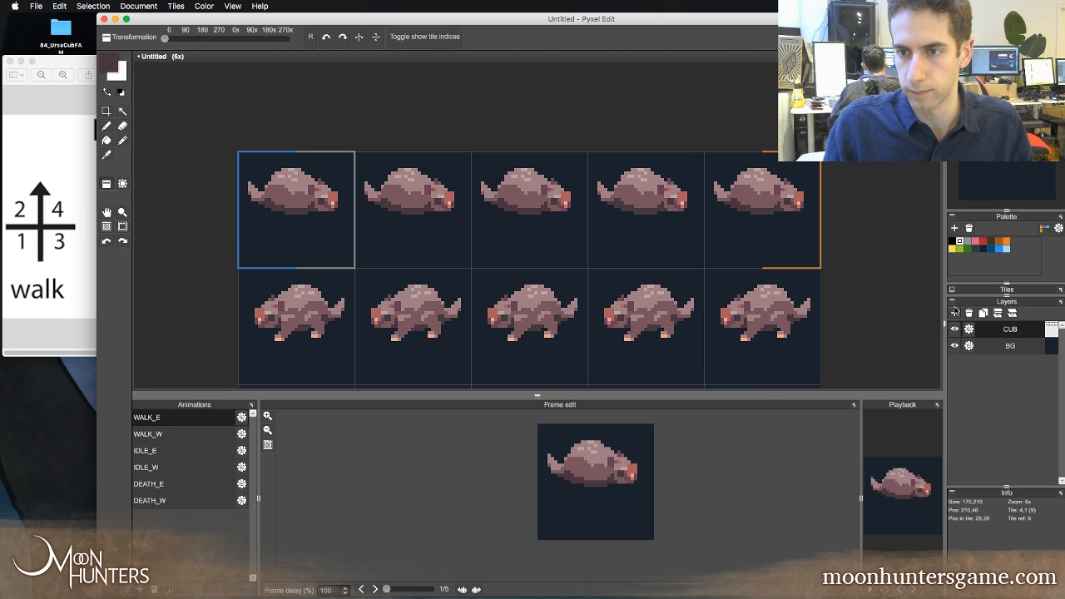
- Add a new layer named REF and place the original legged cub tile on the first WALK_E frame
{"action": "left_click", "coordinate": [954, 313]}
{"action": "left_click", "coordinate": [969, 330]}
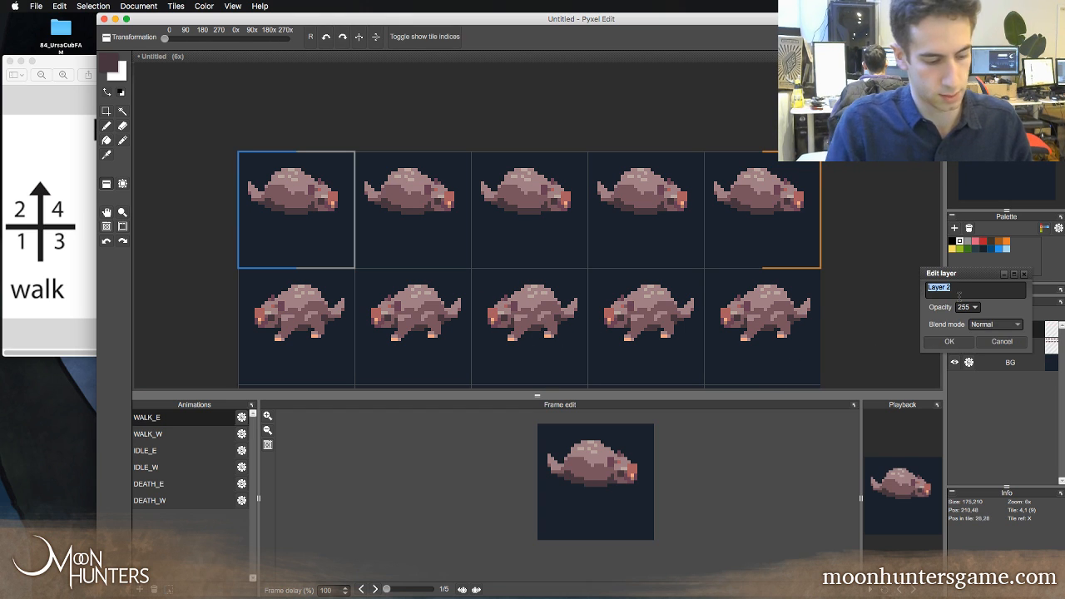
{"action": "type", "text": "CUB"}
{"action": "key", "text": "Return"}
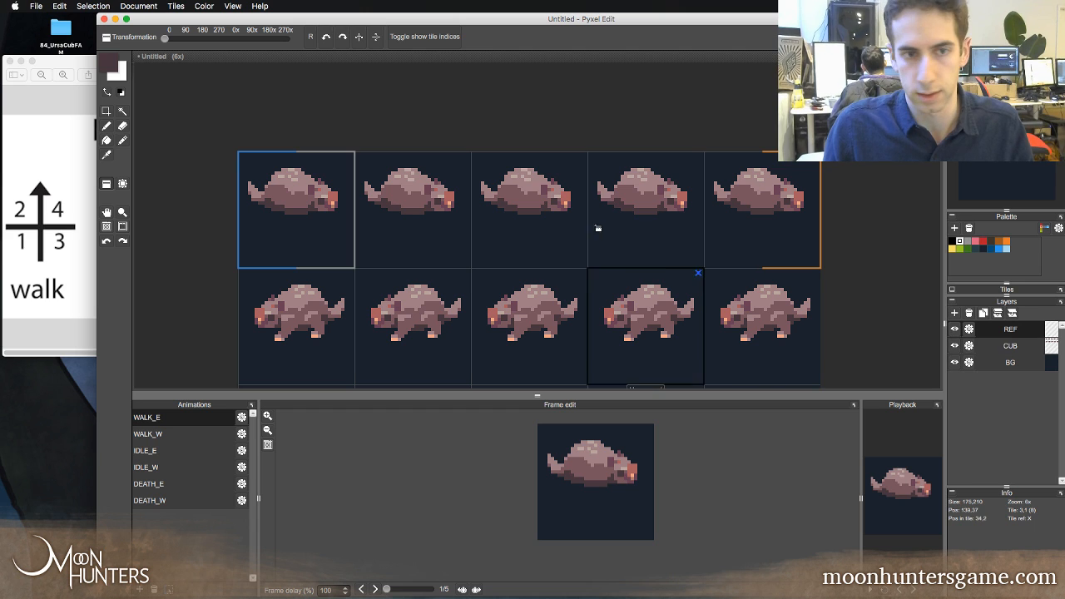
{"action": "left_click", "coordinate": [278, 222]}
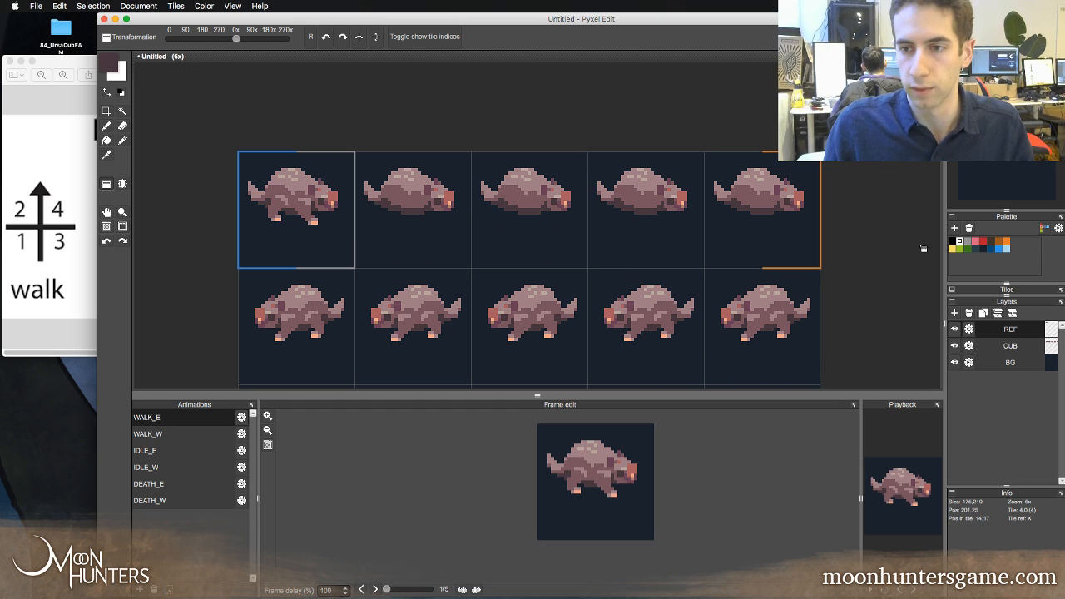
- Set the REF layer's opacity to 55
{"action": "left_click", "coordinate": [969, 329]}
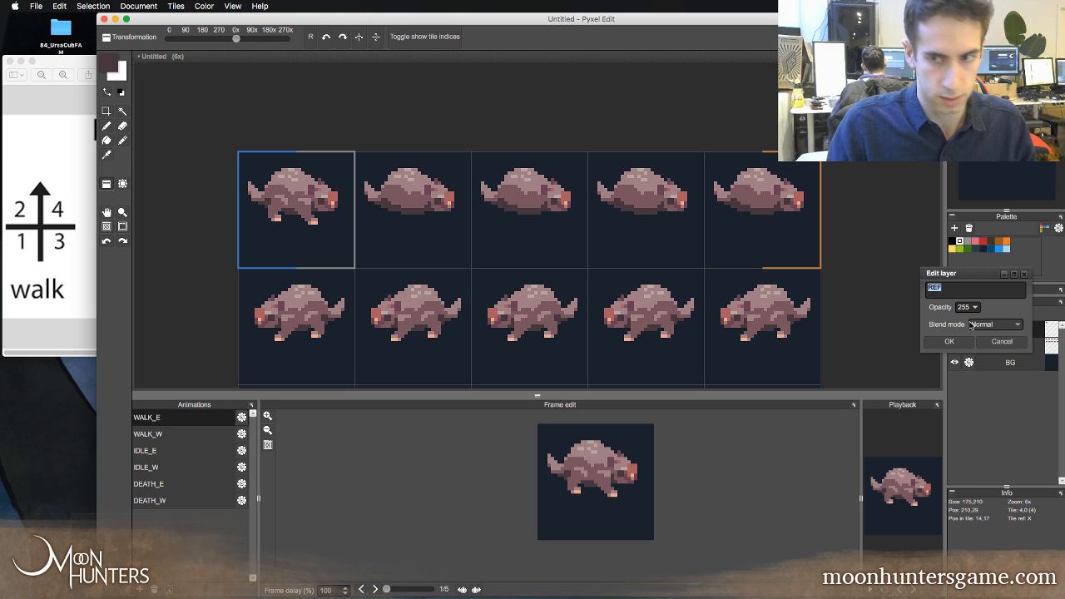
{"action": "key", "text": "Right"}
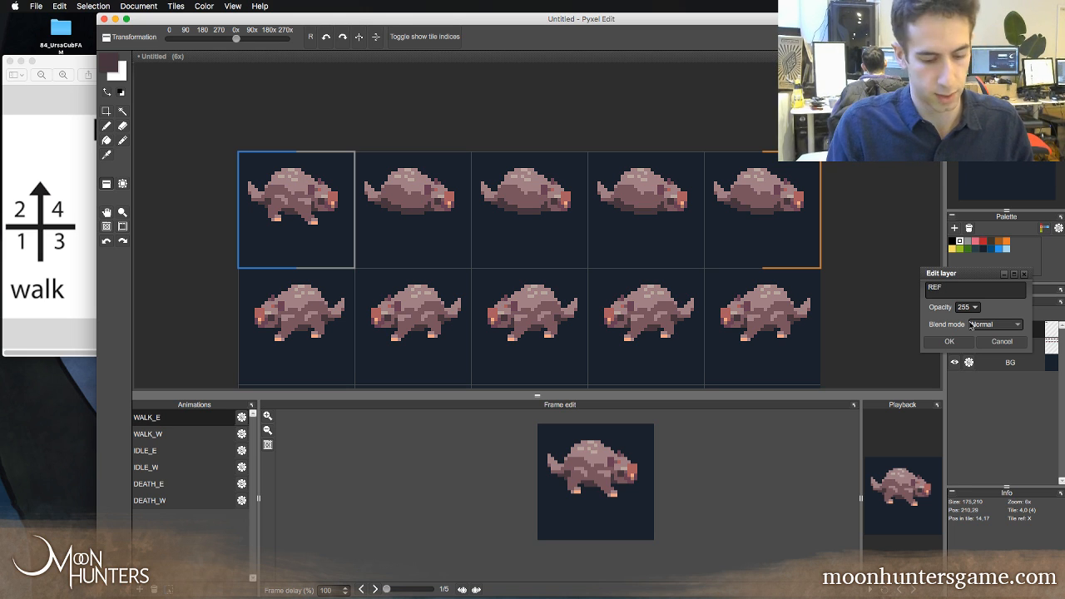
{"action": "key", "text": "Return"}
{"action": "left_click", "coordinate": [969, 328]}
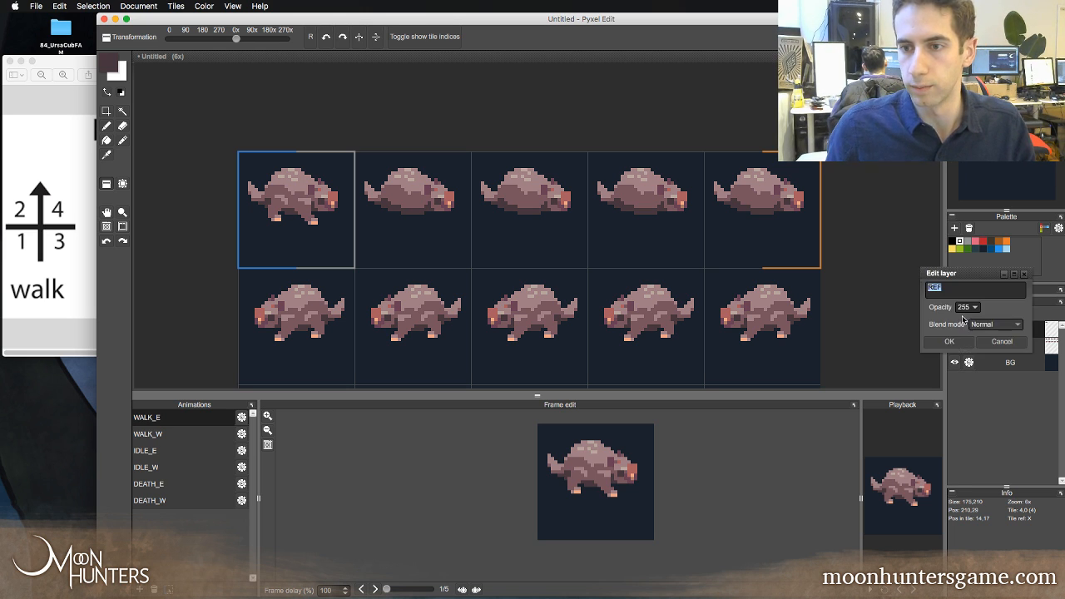
{"action": "key", "text": "Tab"}
{"action": "key", "text": "BackSpace"}
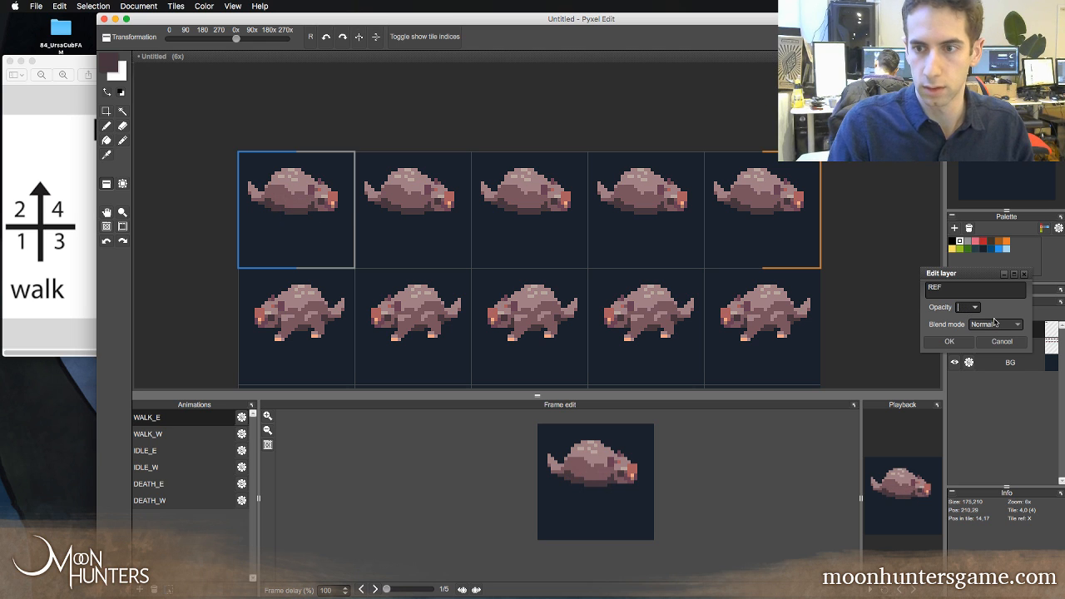
{"action": "type", "text": "55"}
{"action": "key", "text": "Return"}
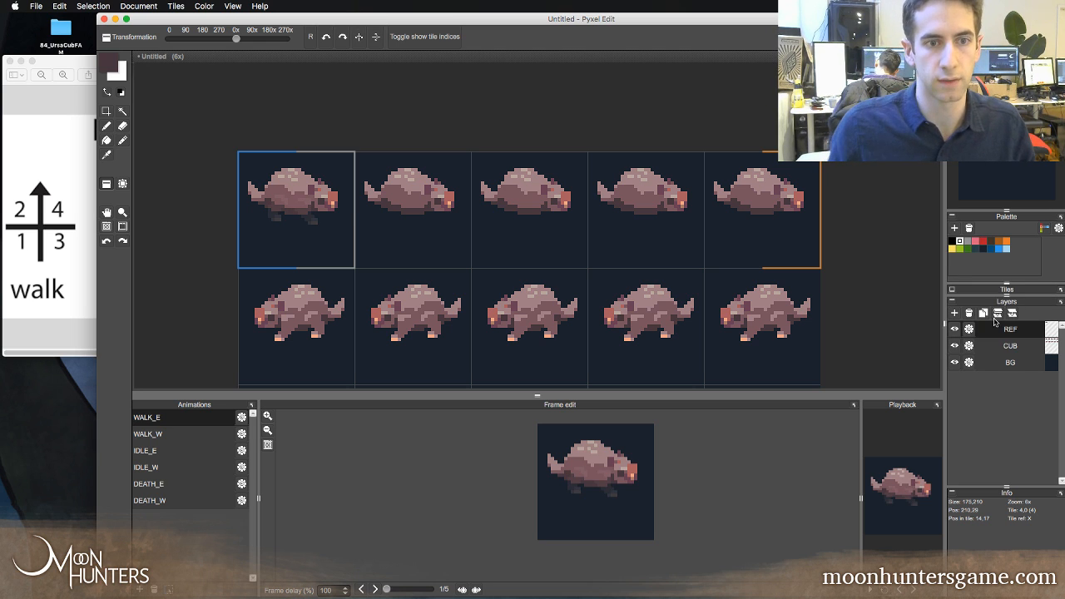
- Place the legged reference cub tile on the remaining WALK_E frames of the REF layer
{"action": "key", "text": "z"}
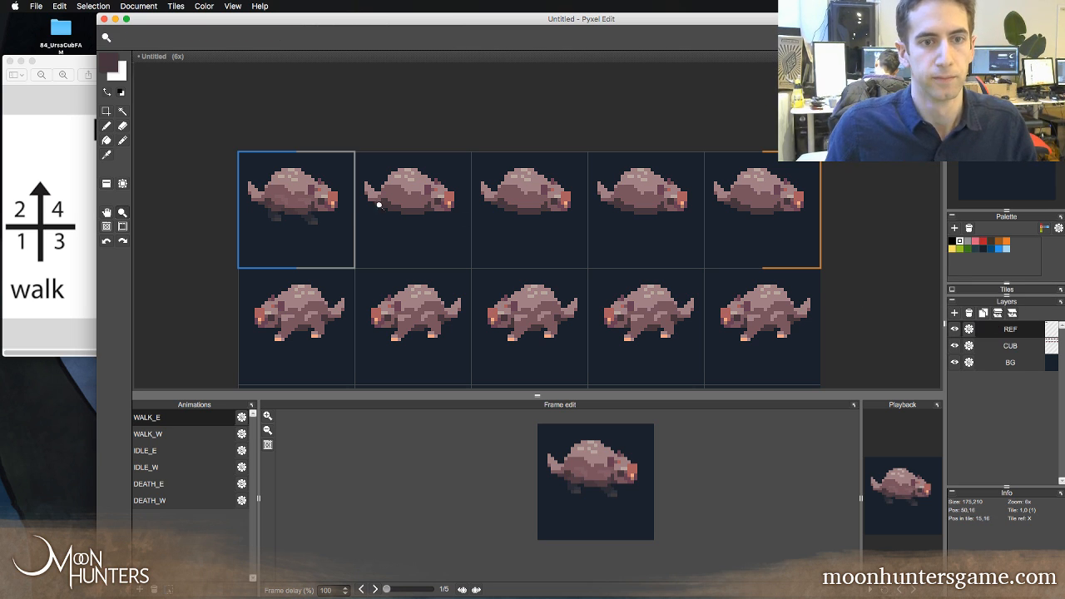
{"action": "left_click", "coordinate": [327, 218], "text": "alt"}
{"action": "left_click", "coordinate": [320, 223]}
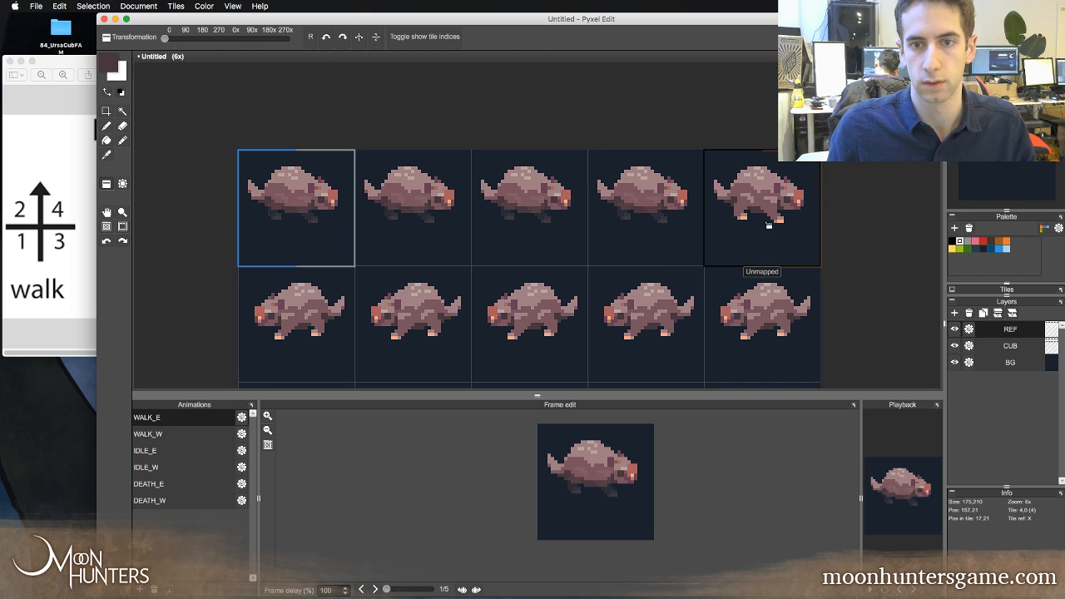
- Examine the faded reference legs beneath the cub's body in the first WALK_E frames up close
{"action": "key", "text": "z"}
{"action": "left_click", "coordinate": [313, 205]}
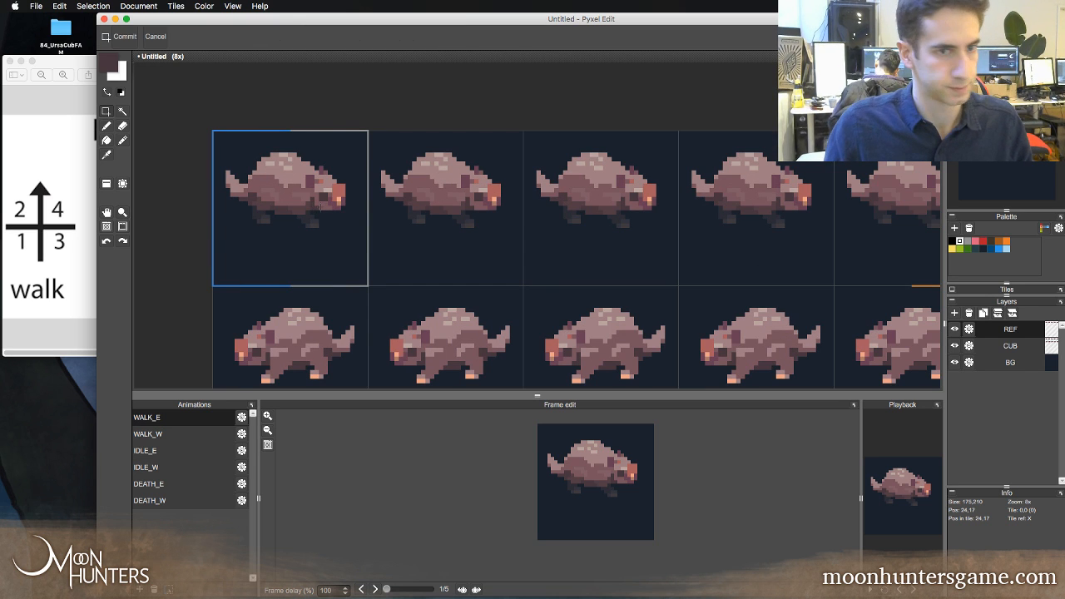
{"action": "left_click", "coordinate": [295, 209]}
{"action": "right_click", "coordinate": [353, 234]}
{"action": "key", "text": "space"}
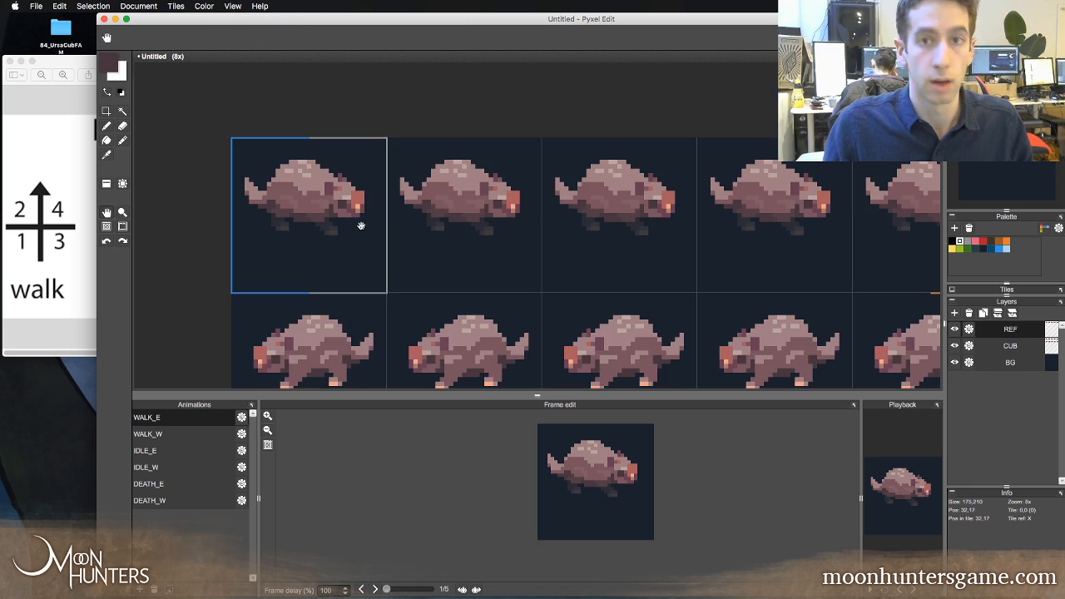
{"action": "left_click_drag", "start_coordinate": [369, 211], "coordinate": [345, 252]}
{"action": "key", "text": "space"}
{"action": "key", "text": "space"}
{"action": "left_click", "coordinate": [344, 252]}
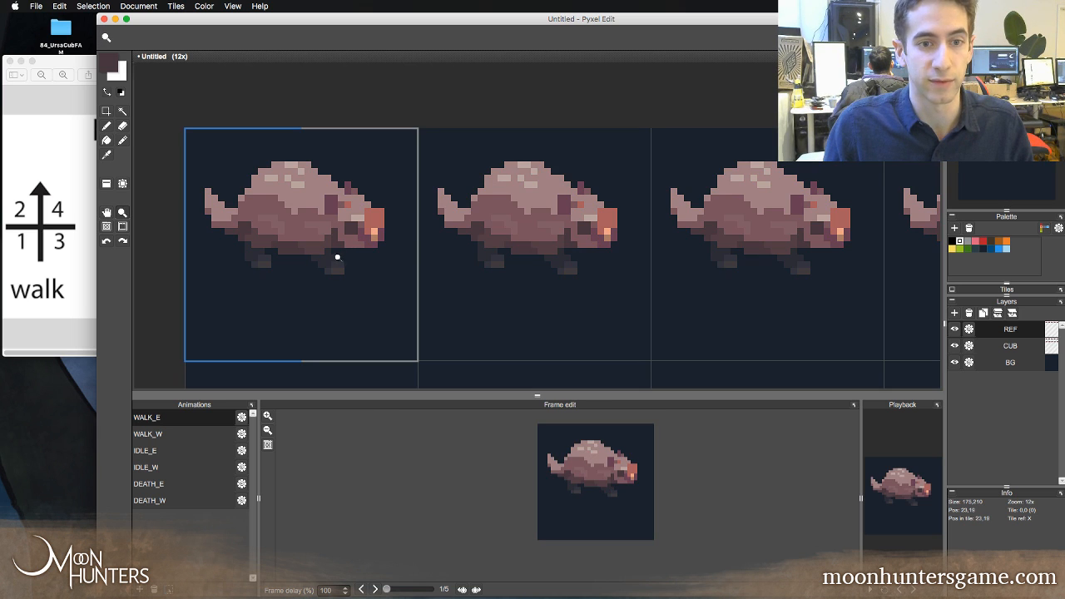
{"action": "left_click", "coordinate": [350, 260]}
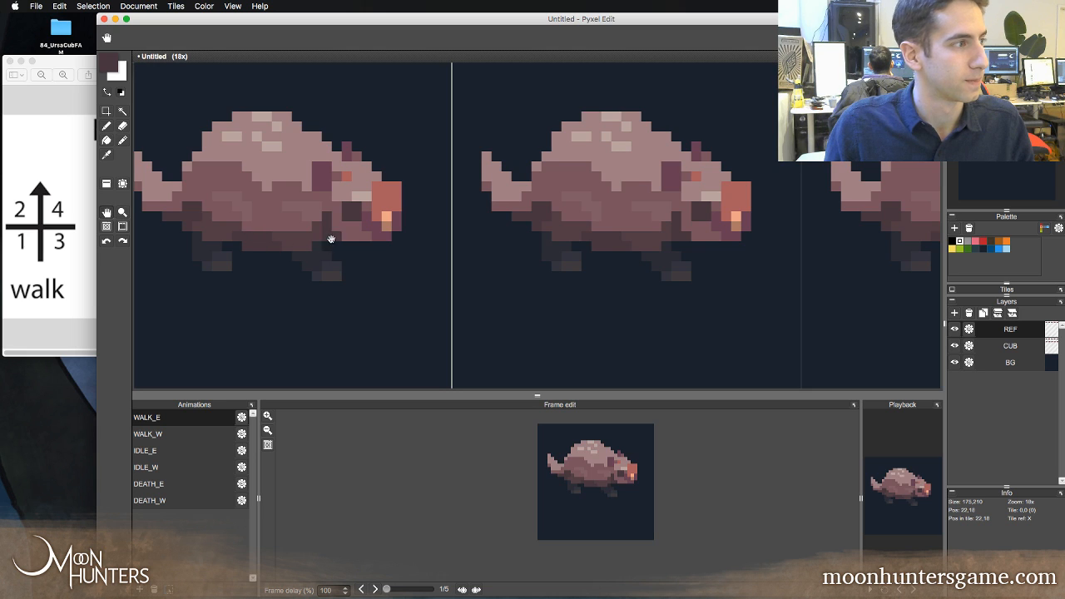
{"action": "key", "text": "space"}
{"action": "left_click_drag", "start_coordinate": [330, 238], "coordinate": [285, 223]}
{"action": "right_click", "coordinate": [337, 215]}
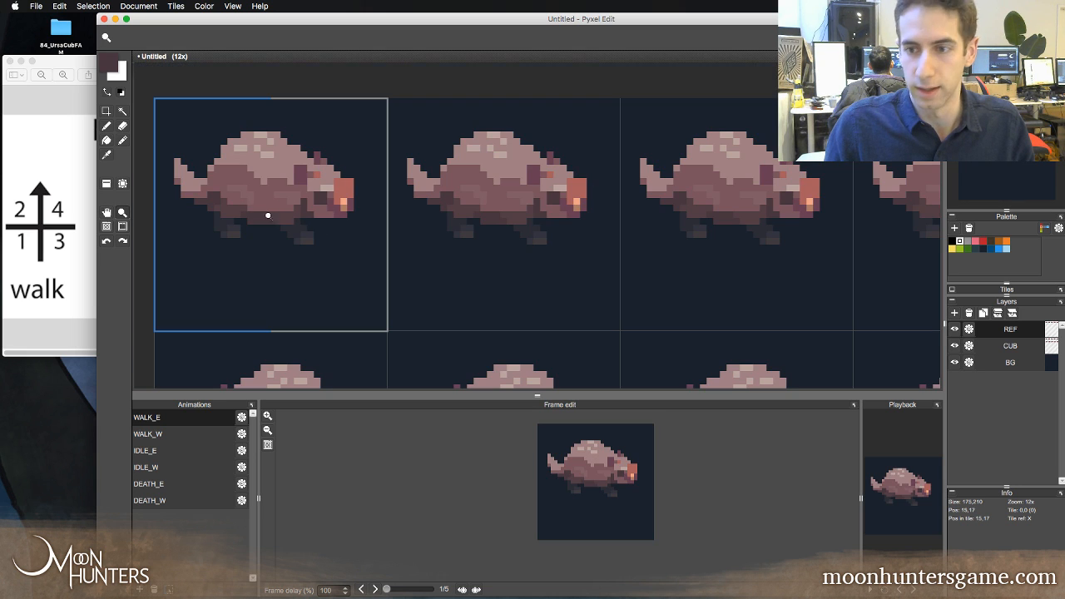
- Move the legless cub body in the second WALK_E frame up one pixel on the CUB layer
{"action": "key", "text": "m"}
{"action": "left_click_drag", "start_coordinate": [389, 106], "coordinate": [549, 250]}
{"action": "key", "text": "super+z"}
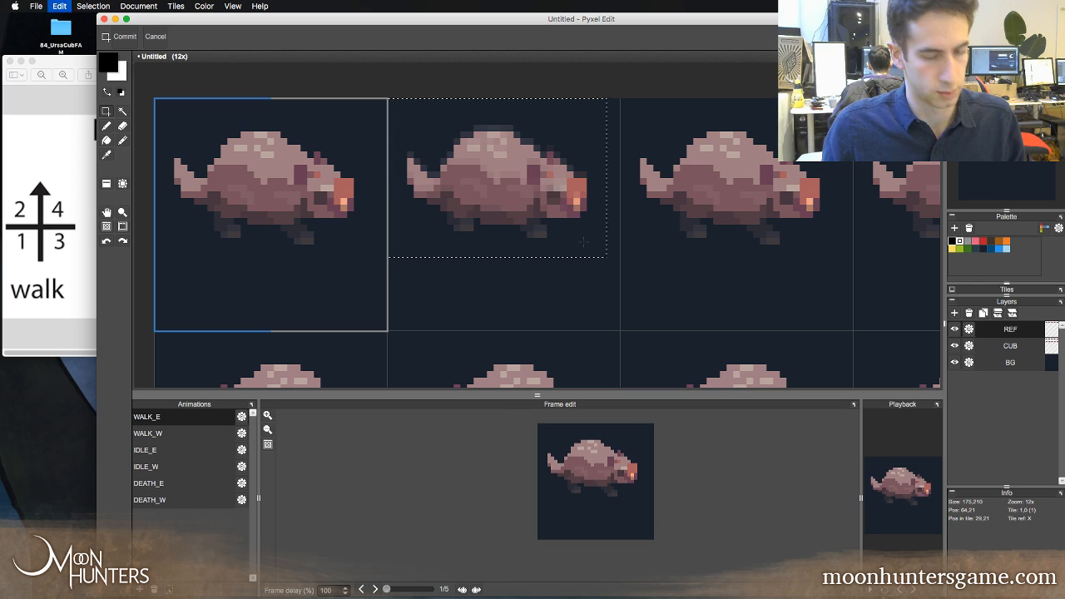
{"action": "left_click", "coordinate": [1001, 346]}
{"action": "key", "text": "Up"}
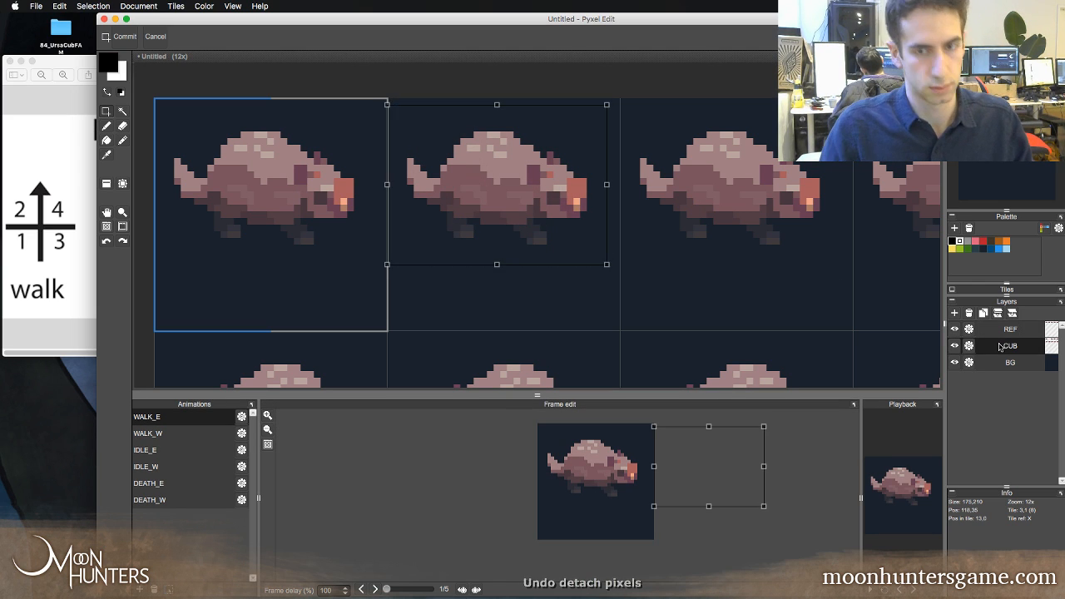
- Move the reference cub in the fourth WALK_E frame up one pixel on the REF layer and deselect it
{"action": "left_click", "coordinate": [1010, 329]}
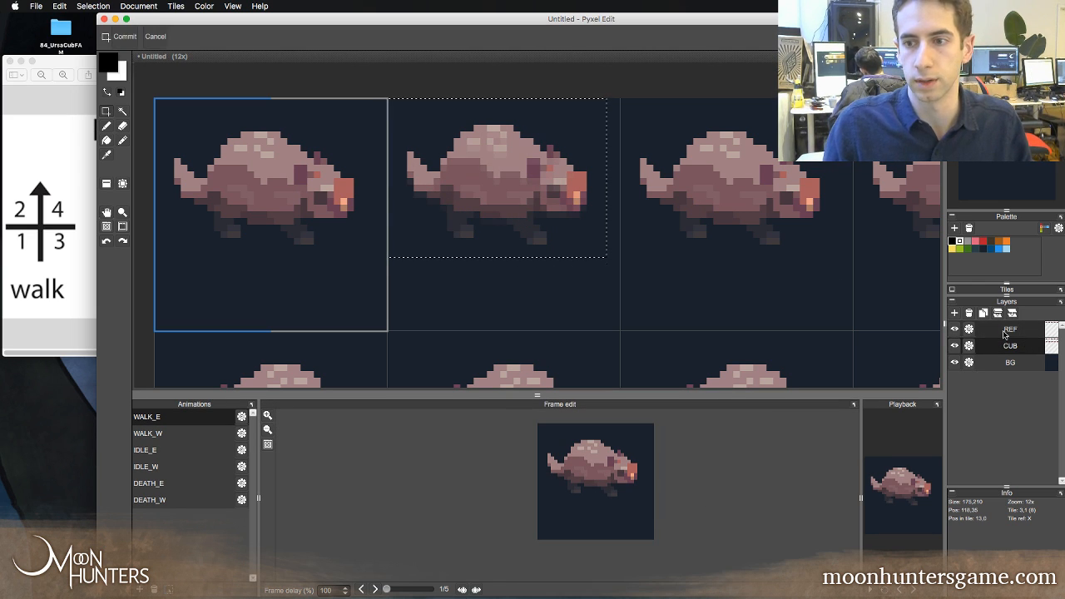
{"action": "scroll", "coordinate": [690, 238], "scroll_direction": "right", "scroll_amount": 3}
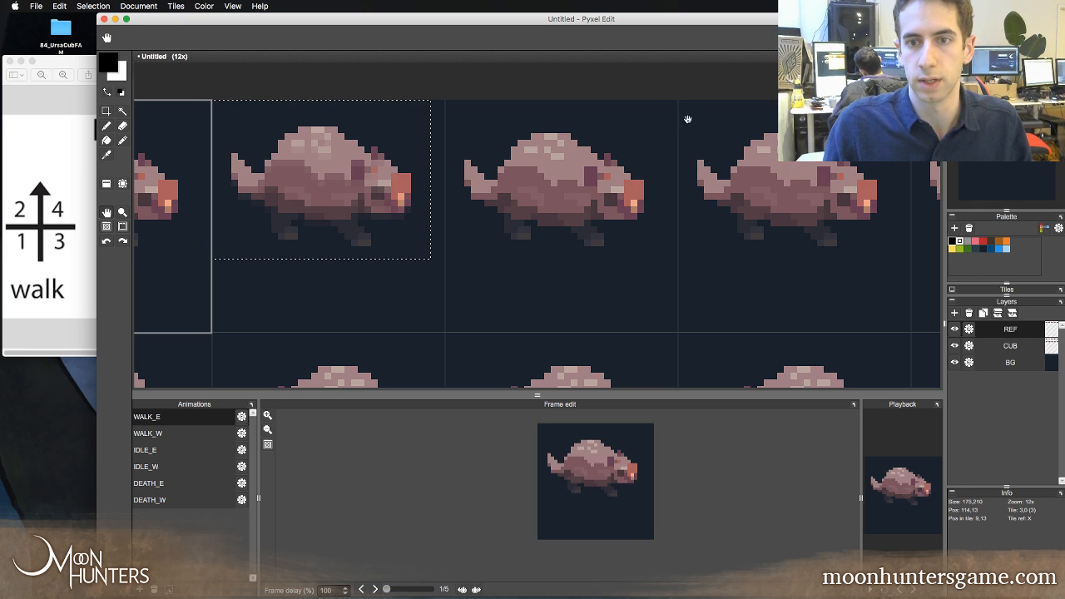
{"action": "left_click_drag", "start_coordinate": [688, 116], "coordinate": [897, 279]}
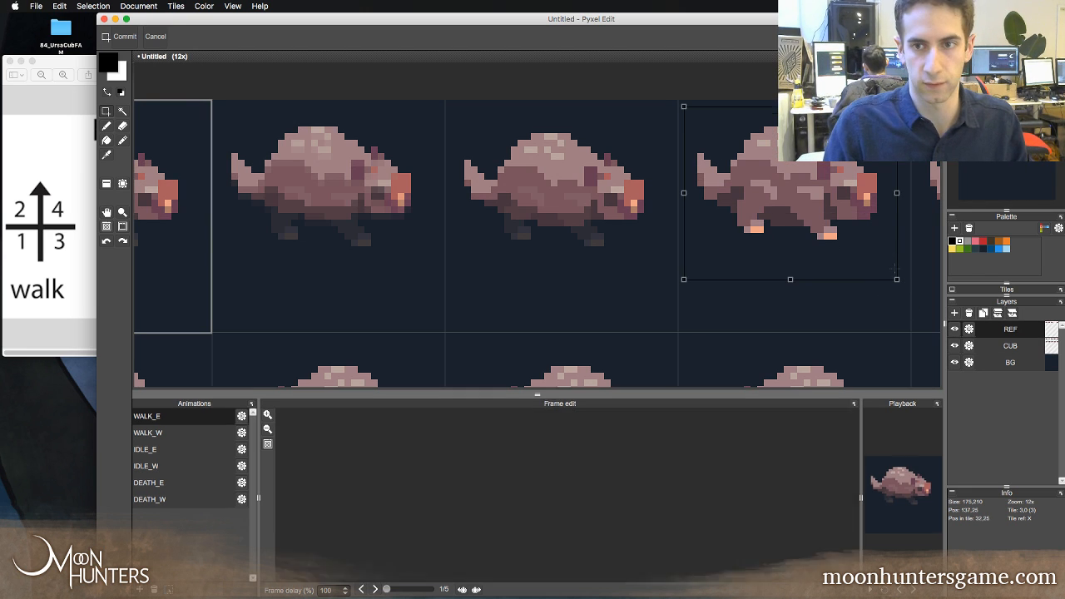
{"action": "key", "text": "ctrl+d"}
- Shorten the WALK_E animation to its first four frames
{"action": "key", "text": "z"}
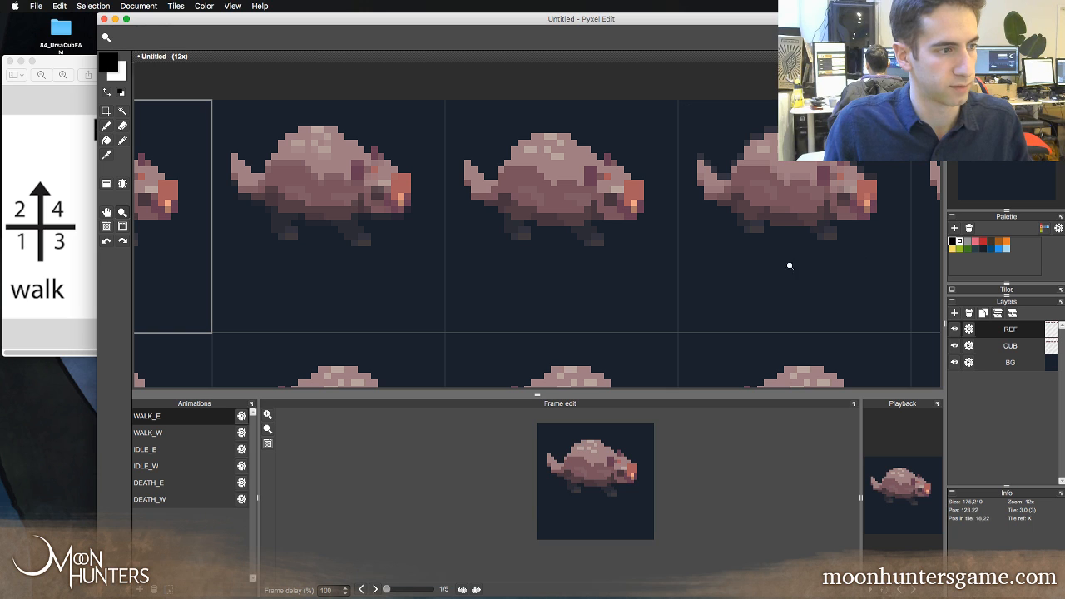
{"action": "right_click", "coordinate": [667, 252]}
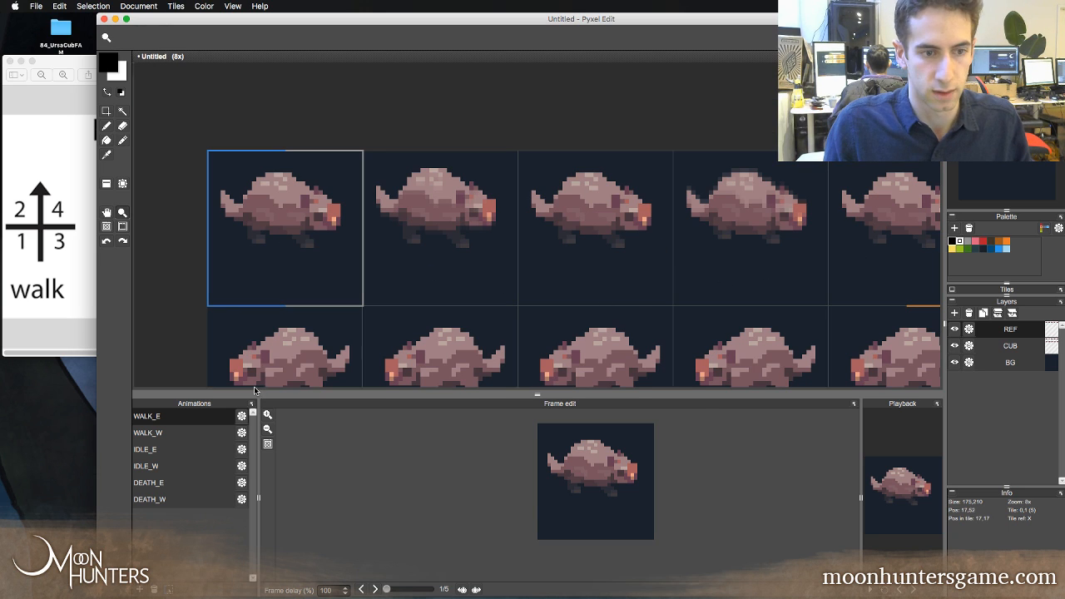
{"action": "left_click", "coordinate": [241, 417]}
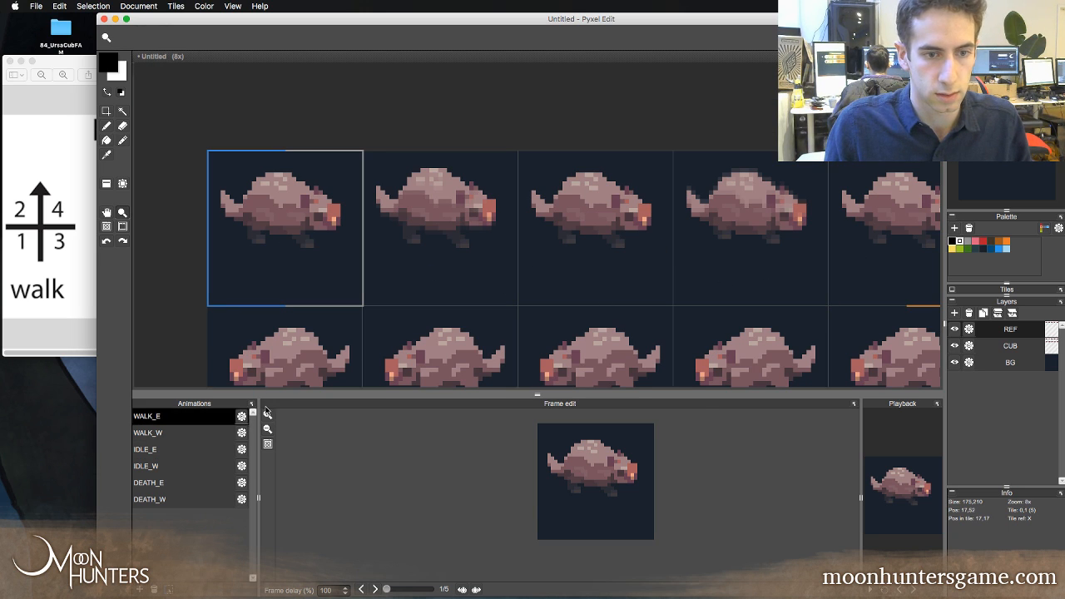
{"action": "left_click", "coordinate": [219, 376]}
{"action": "left_click", "coordinate": [214, 390]}
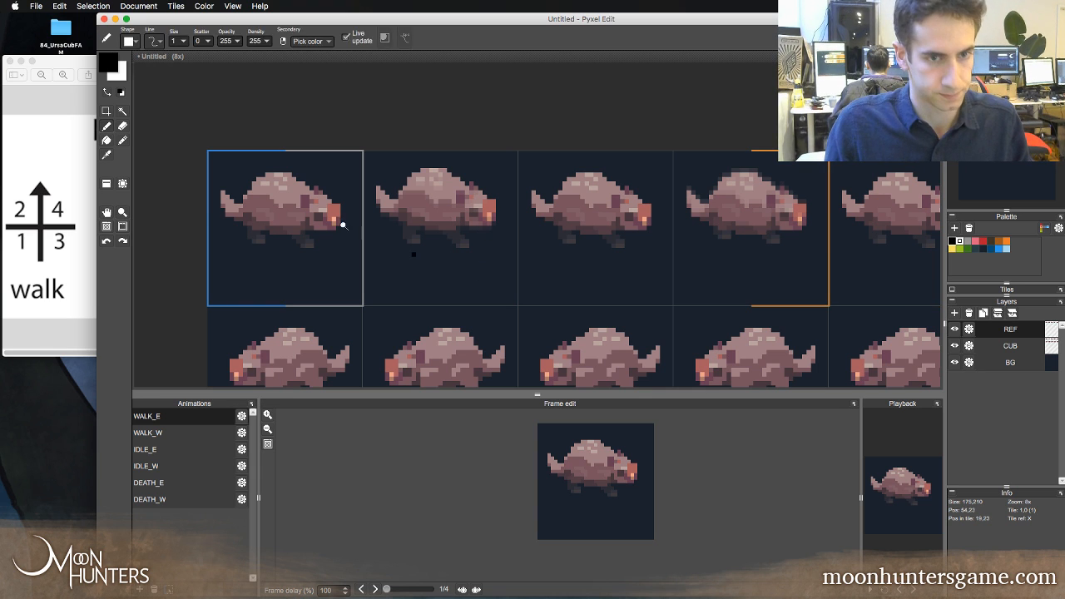
- Pick the light peach colour for painting the cub's paws with the pen
{"action": "scroll", "coordinate": [311, 248], "scroll_direction": "up", "scroll_amount": 1}
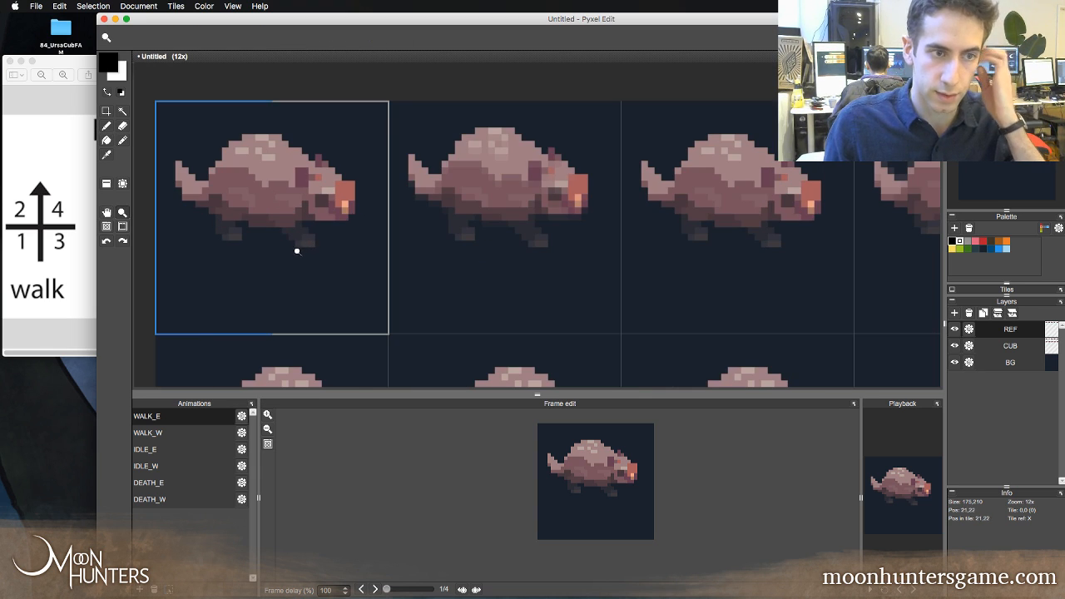
{"action": "key", "text": "space"}
{"action": "left_click_drag", "start_coordinate": [605, 218], "coordinate": [518, 251]}
{"action": "scroll", "coordinate": [519, 251], "scroll_direction": "up", "scroll_amount": 1}
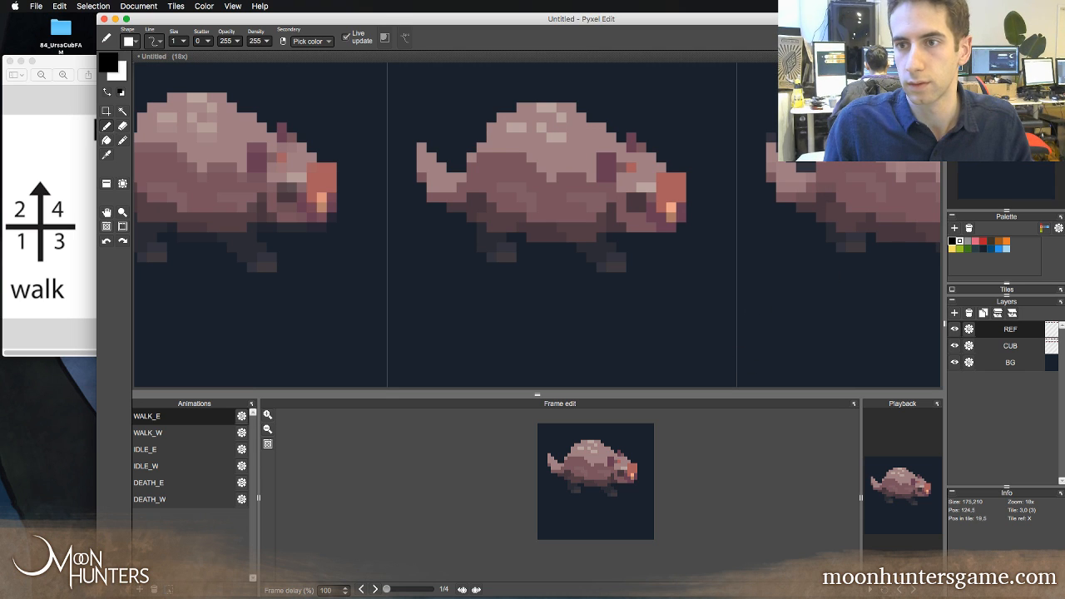
{"action": "mouse_move", "coordinate": [1005, 93]}
{"action": "left_mouse_down"}
{"action": "mouse_move", "coordinate": [984, 115]}
{"action": "mouse_move", "coordinate": [992, 96]}
{"action": "left_mouse_up"}
{"action": "right_click", "coordinate": [543, 220]}
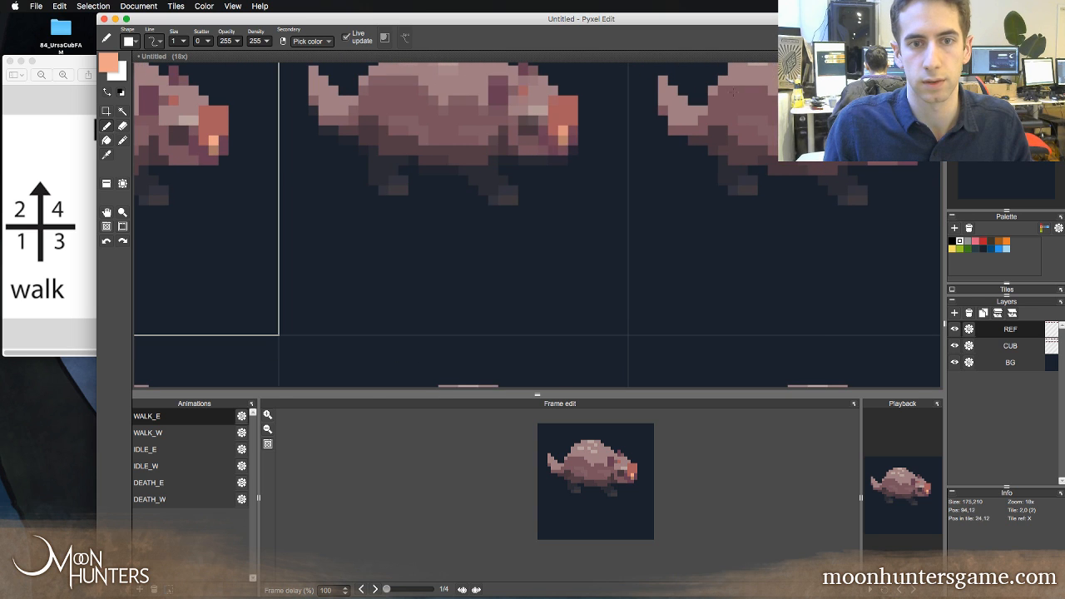
{"action": "key", "text": "space"}
{"action": "left_click_drag", "start_coordinate": [490, 158], "coordinate": [543, 191]}
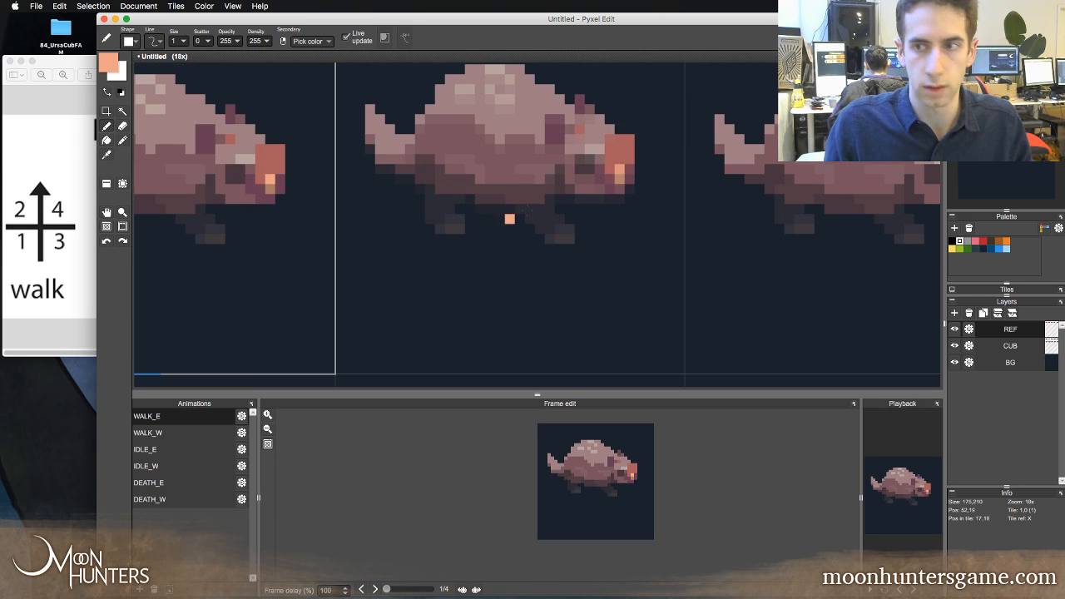
- Paint a peach rear paw two pixels wide on the CUB layer, just ahead of the reference rear paw in the third WALK_E frame
{"action": "key", "text": "space"}
{"action": "left_click_drag", "start_coordinate": [635, 208], "coordinate": [286, 222]}
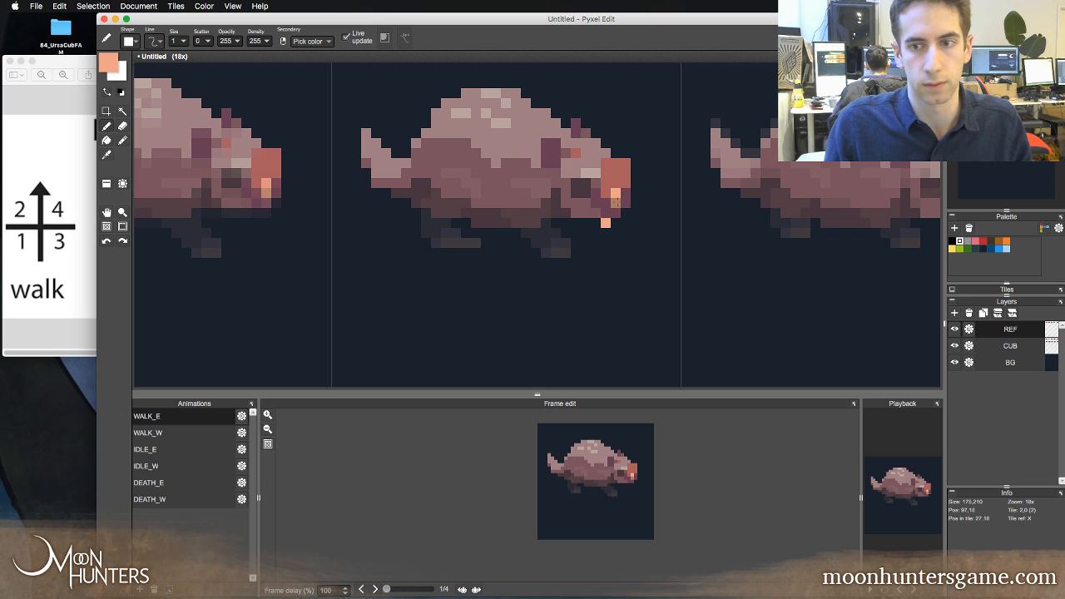
{"action": "key", "text": "super+z"}
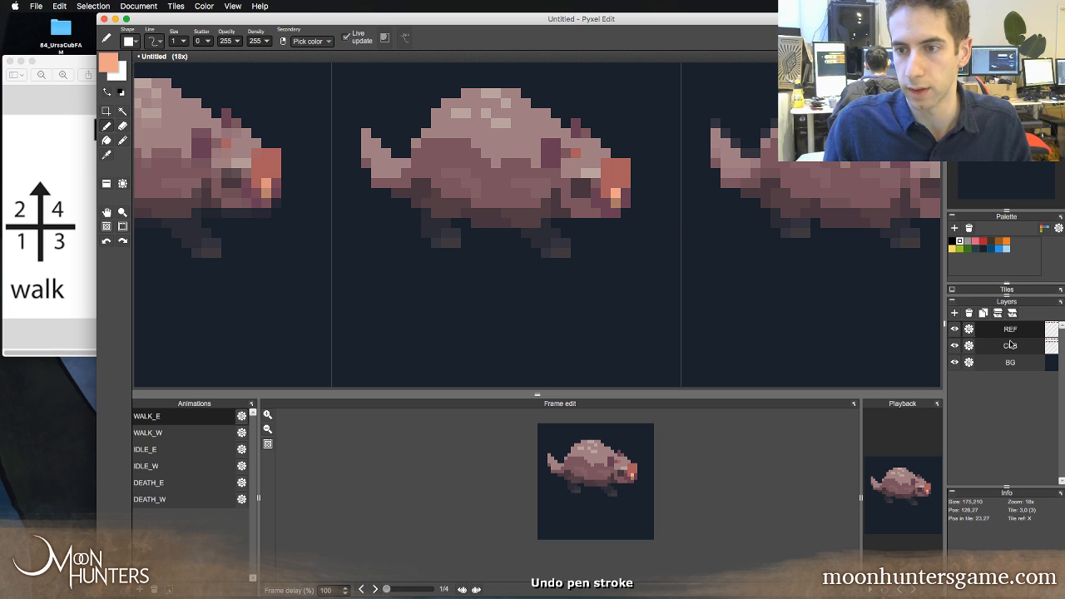
{"action": "left_click", "coordinate": [1011, 345]}
{"action": "left_click_drag", "start_coordinate": [466, 242], "coordinate": [476, 242]}
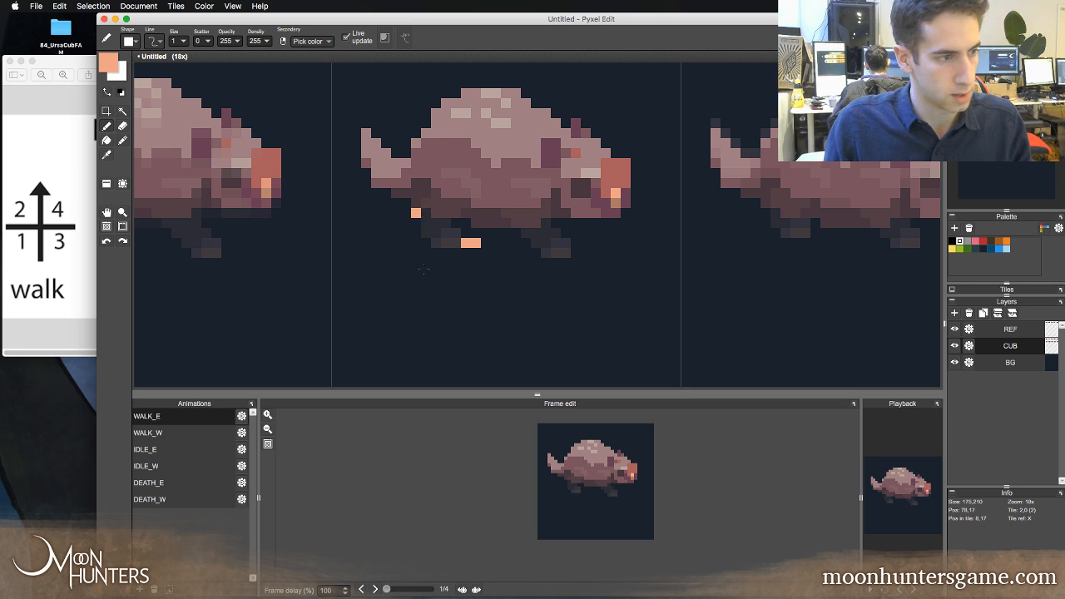
- Show the second WALK_E frame in the frame editor, enlarge the editor area and magnify the cub
{"action": "key", "text": "Left"}
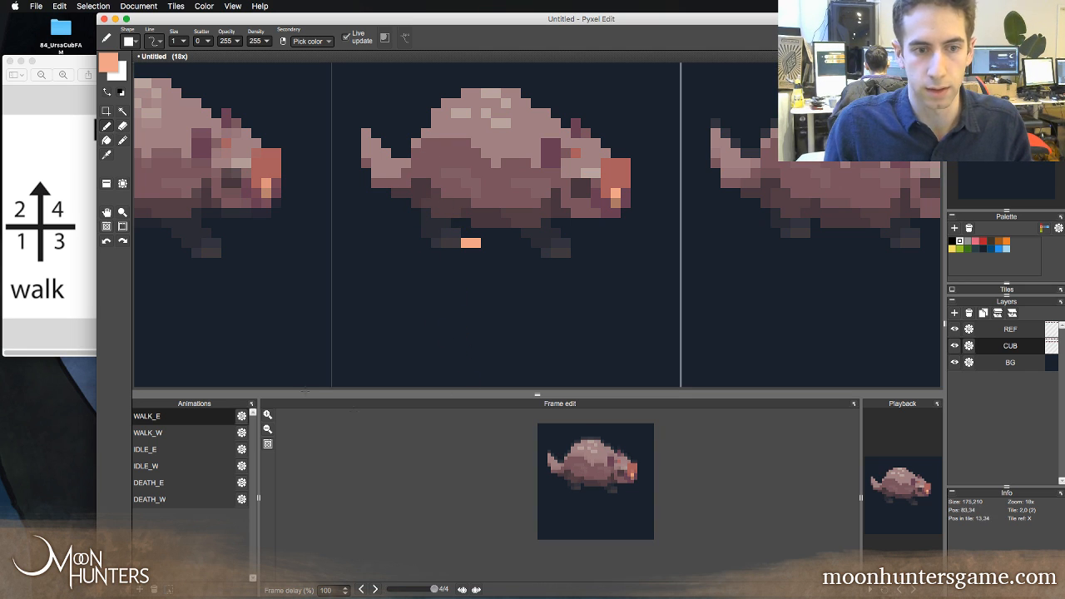
{"action": "key", "text": "Right"}
{"action": "key", "text": "Right"}
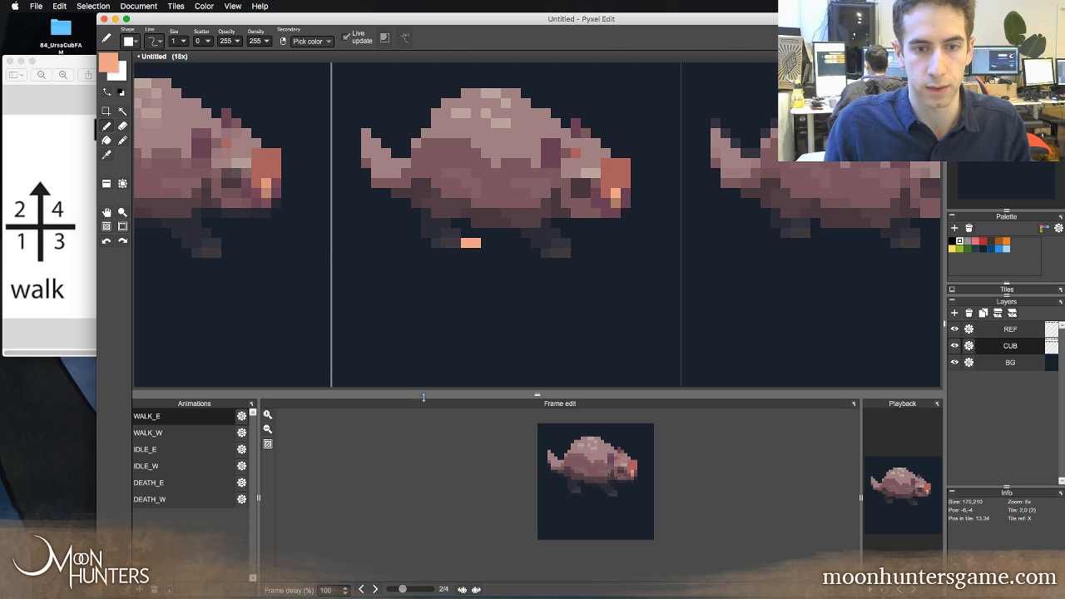
{"action": "left_click_drag", "start_coordinate": [424, 397], "coordinate": [435, 306]}
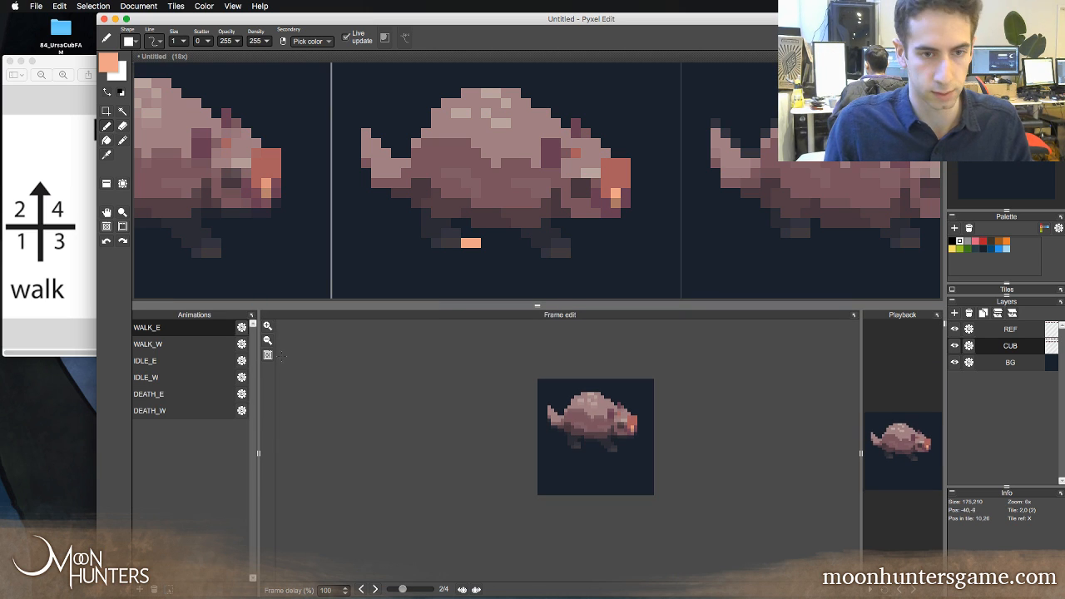
{"action": "left_click", "coordinate": [267, 326]}
{"action": "left_click", "coordinate": [267, 326]}
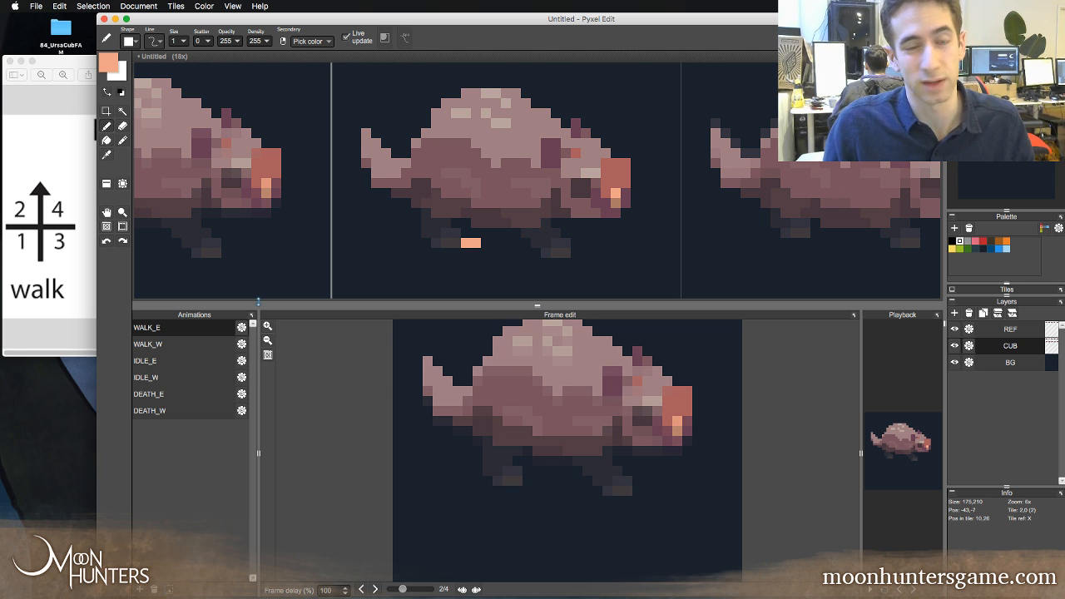
- Reframe the cub in the frame editor and step through the WALK_E frames to check where the rear paw should fall
{"action": "scroll", "coordinate": [498, 423], "scroll_direction": "right", "scroll_amount": 5}
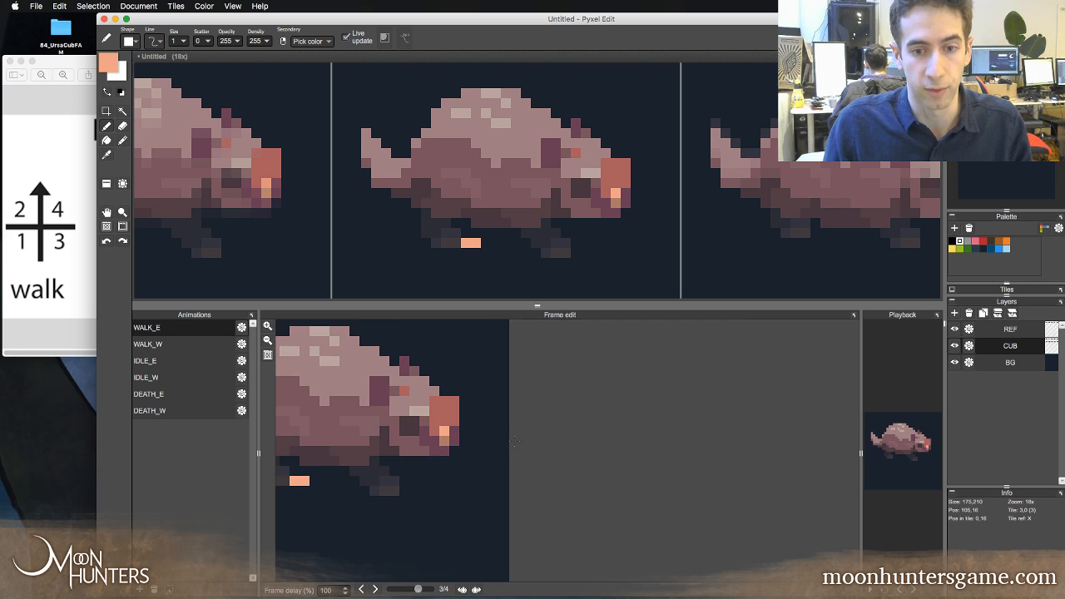
{"action": "left_click", "coordinate": [267, 341]}
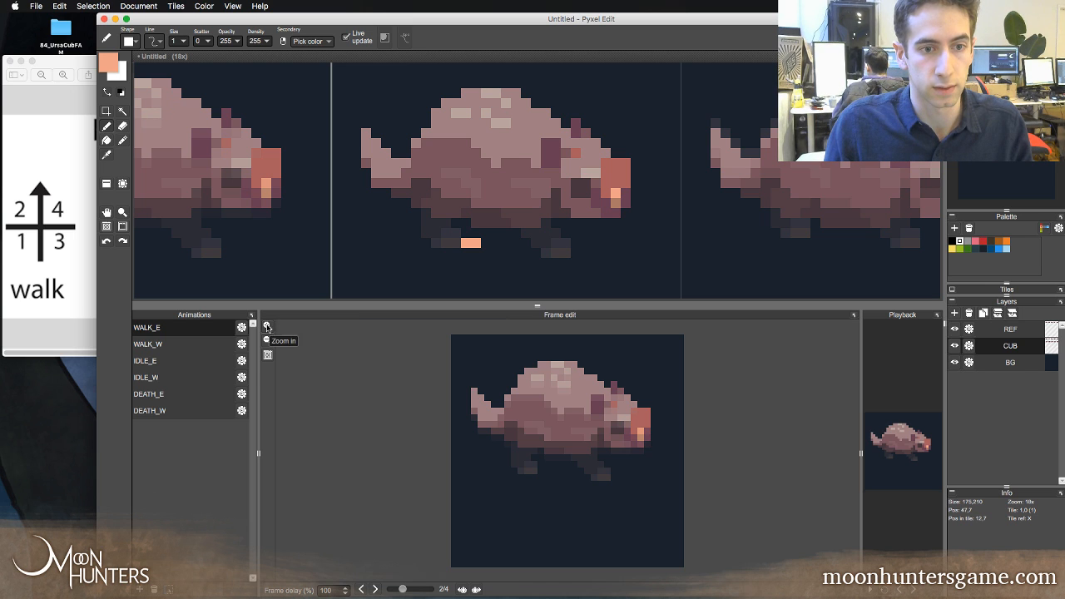
{"action": "left_click", "coordinate": [268, 326]}
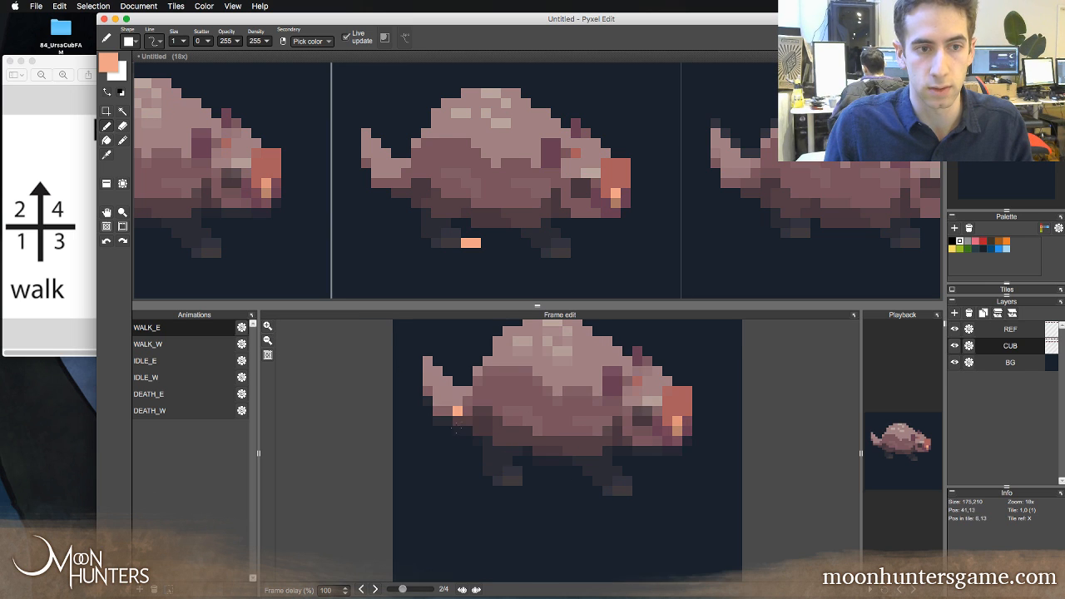
{"action": "left_click", "coordinate": [457, 440]}
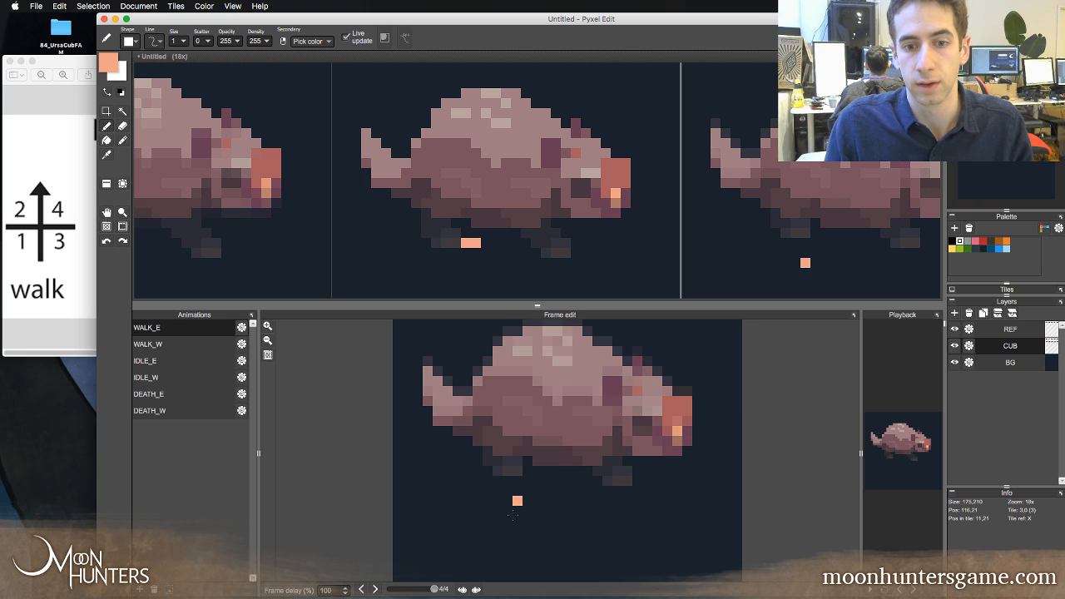
{"action": "key", "text": "Right"}
{"action": "key", "text": "Right"}
{"action": "key", "text": "Right"}
{"action": "key", "text": "Right"}
{"action": "key", "text": "Right"}
{"action": "key", "text": "Right"}
{"action": "key", "text": "Right"}
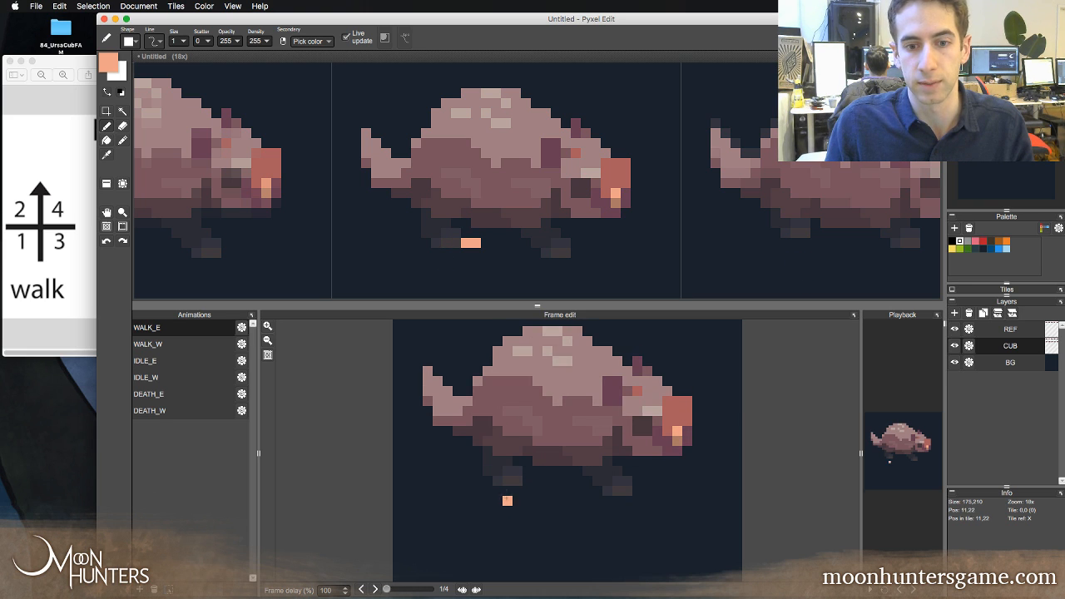
{"action": "key", "text": "Right"}
{"action": "key", "text": "Right"}
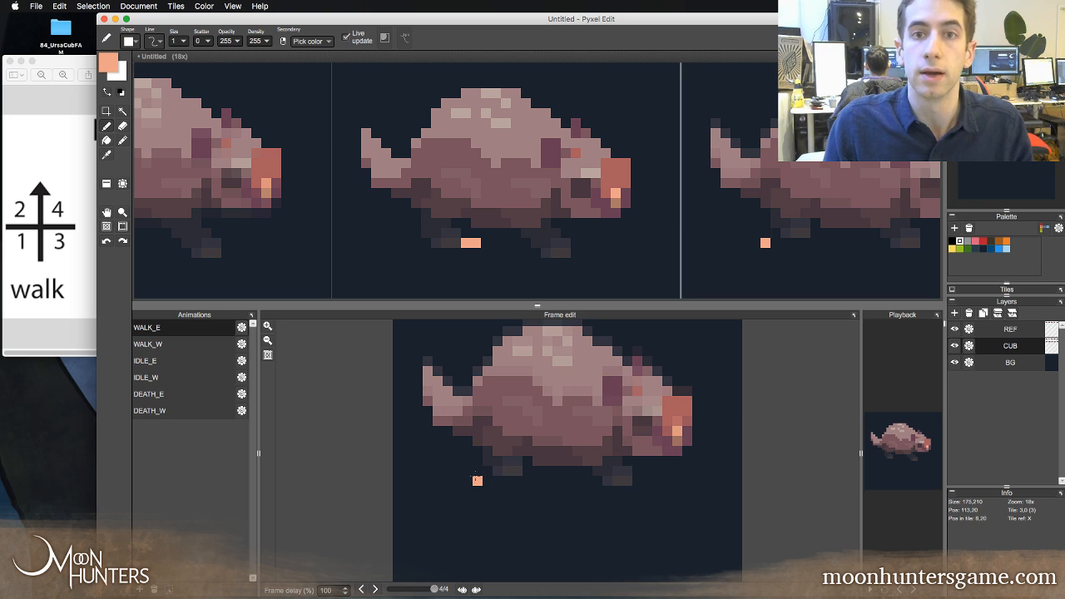
- Flip back and forth between neighbouring WALK_E frames to compare the reference rear leg positions, undoing the stray pen stroke
{"action": "key", "text": "Left"}
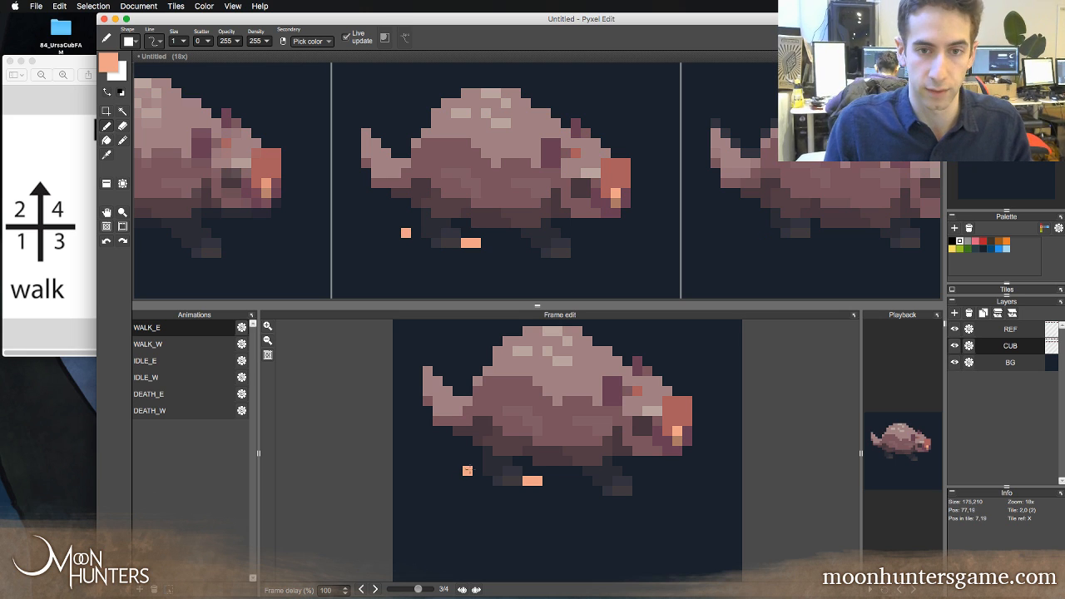
{"action": "key", "text": "Left"}
{"action": "key", "text": "Right"}
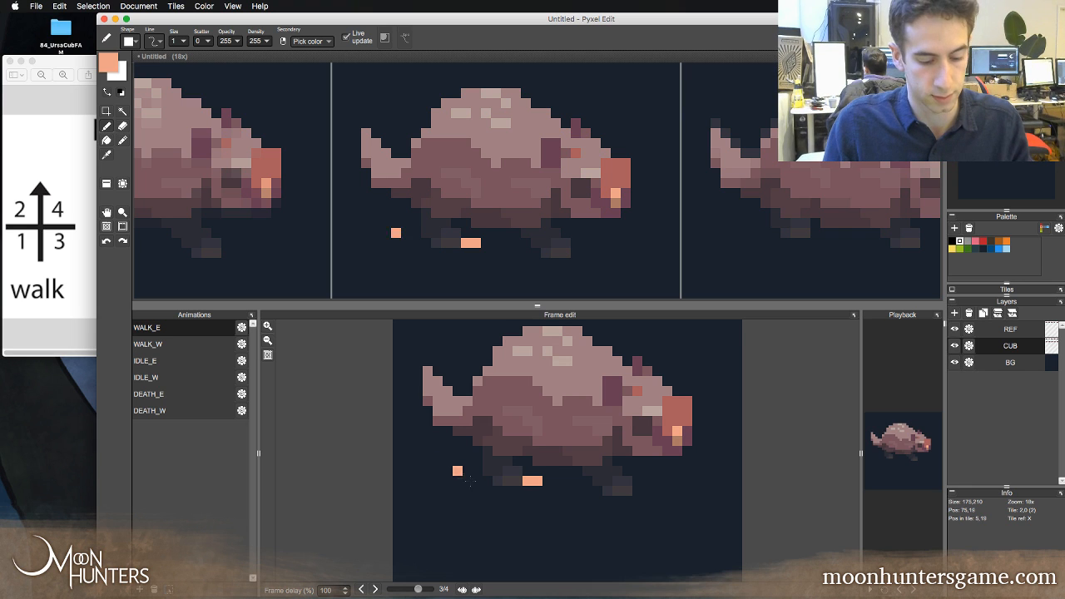
{"action": "key", "text": "Left"}
{"action": "key", "text": "Right"}
{"action": "key", "text": "Left"}
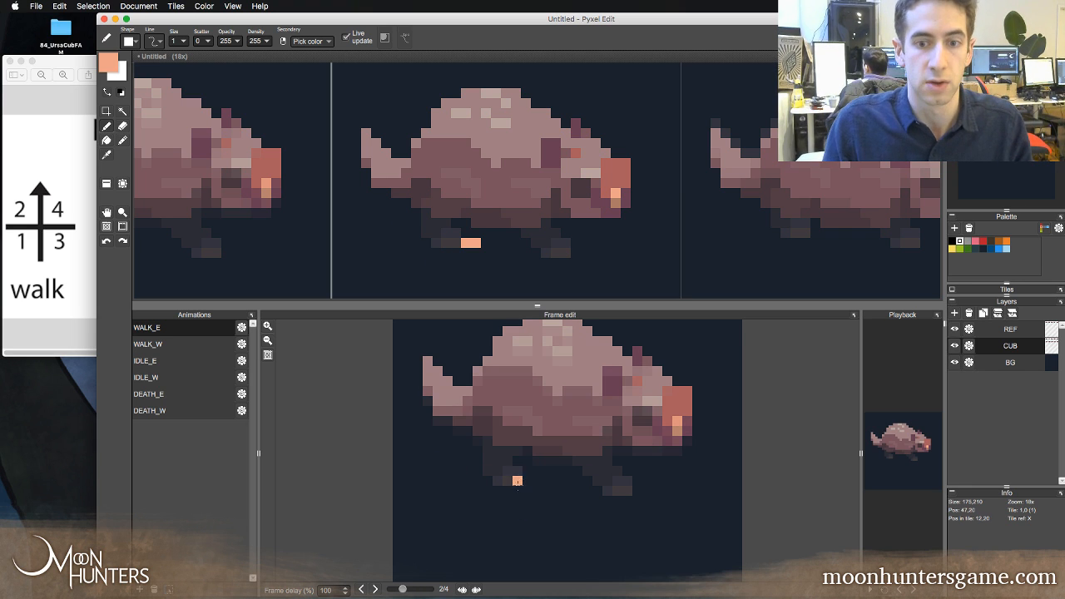
{"action": "key", "text": "Right"}
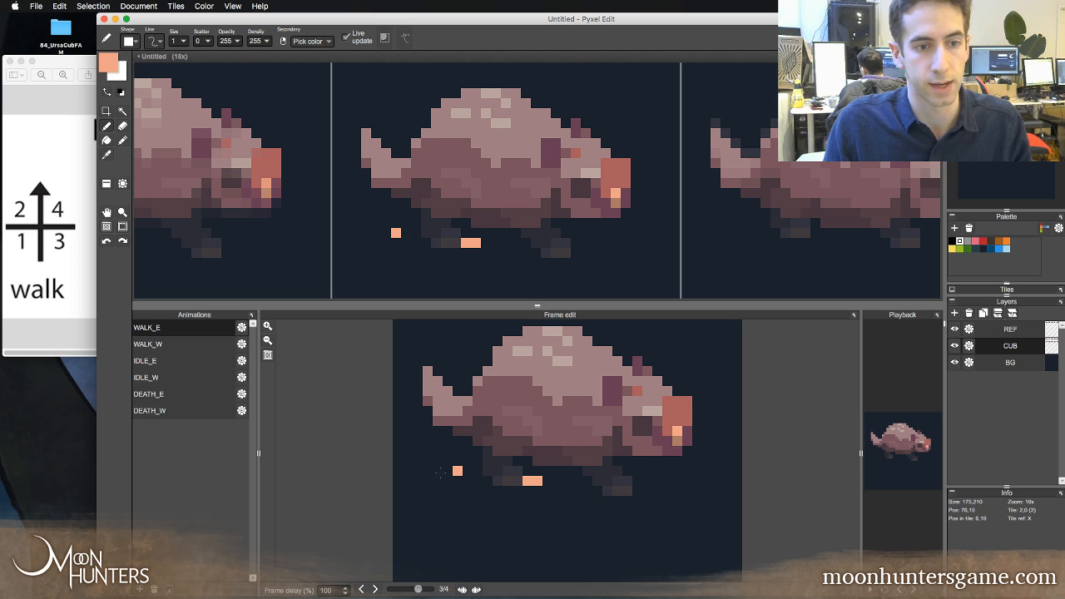
{"action": "key", "text": "Left"}
{"action": "key", "text": "Right"}
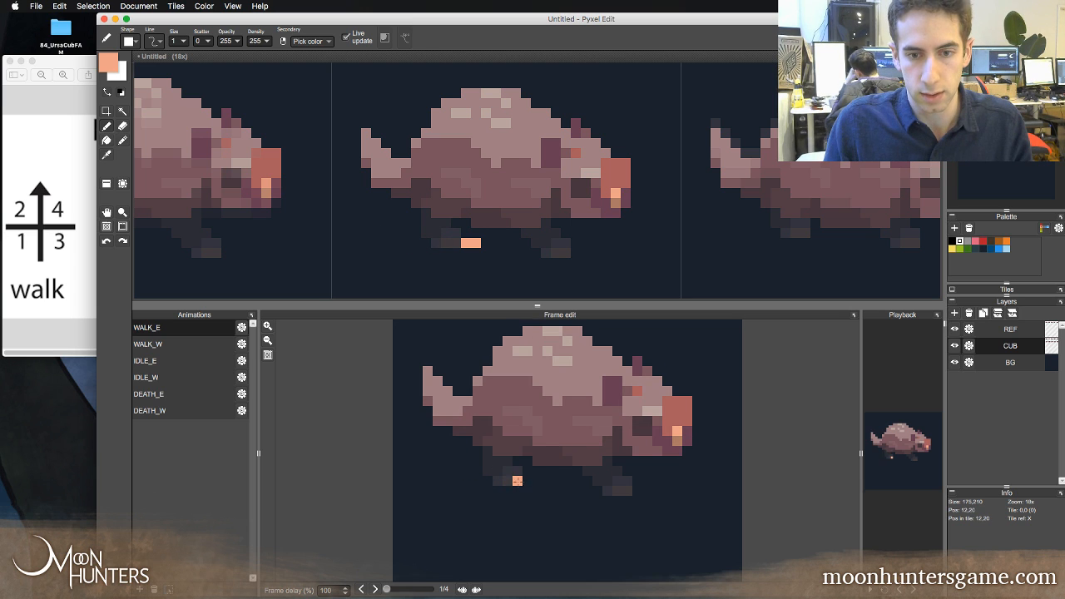
{"action": "key", "text": "Left"}
{"action": "key", "text": "Right"}
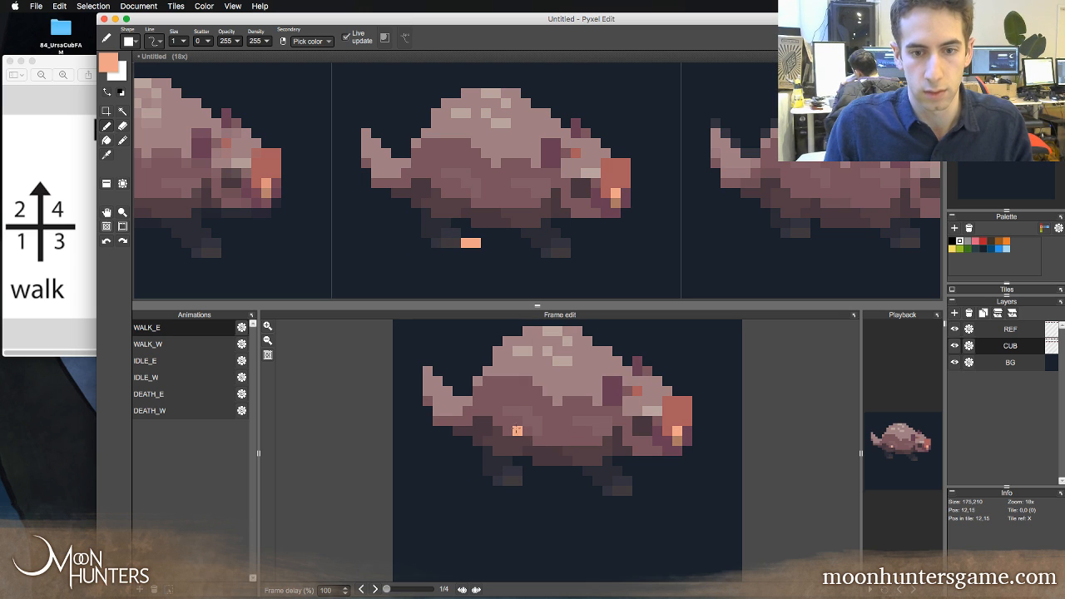
{"action": "key", "text": "Left"}
{"action": "key", "text": "super+z"}
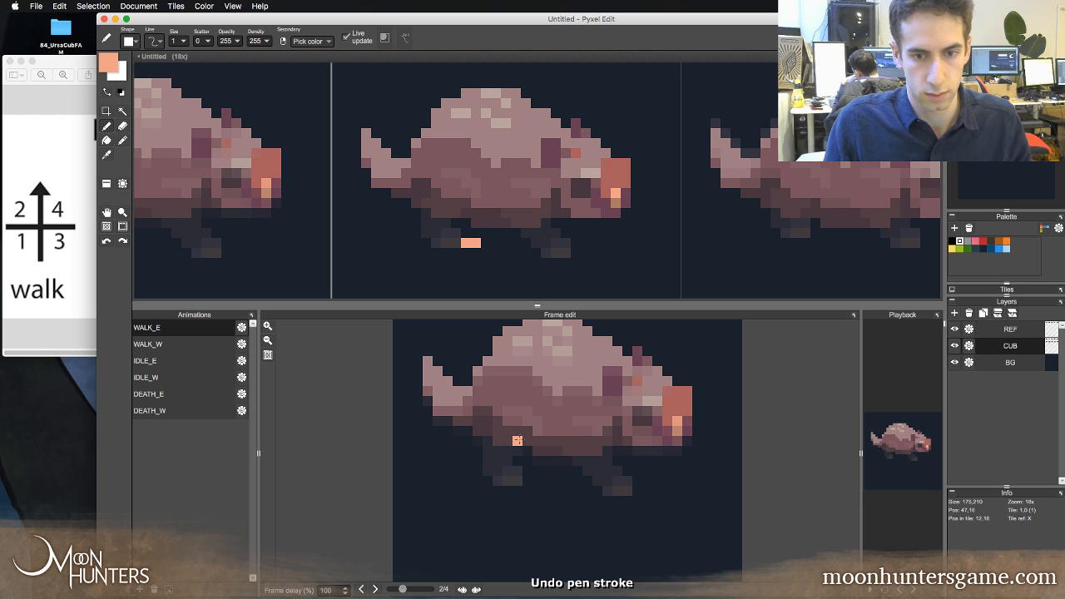
- Paint a peach rear paw two pixels wide over the reference rear paw in the fourth WALK_E frame
{"action": "key", "text": "Right"}
{"action": "key", "text": "Right"}
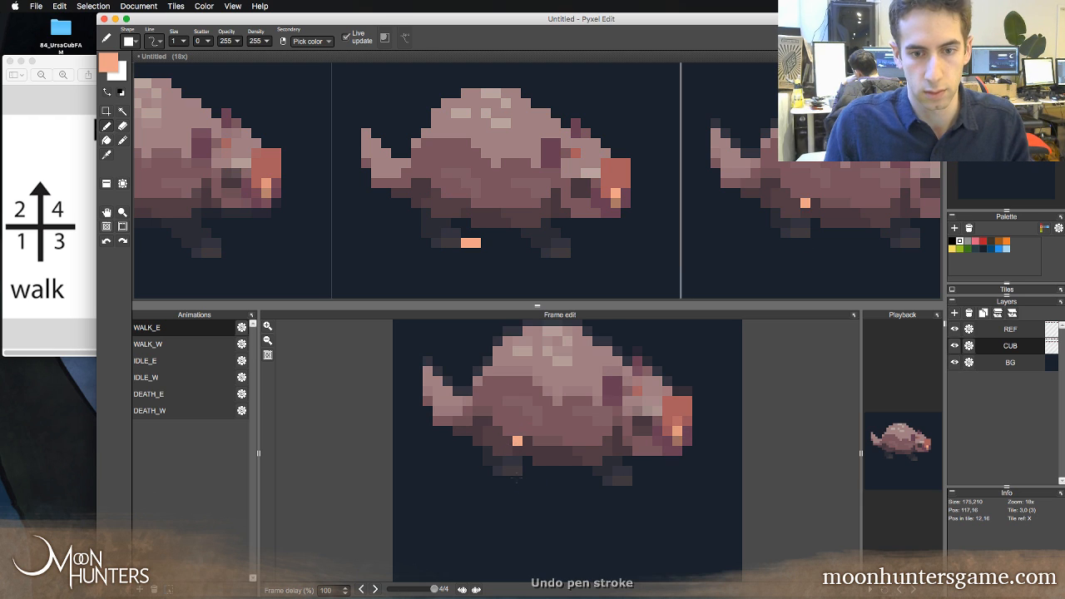
{"action": "left_click_drag", "start_coordinate": [518, 480], "coordinate": [508, 480]}
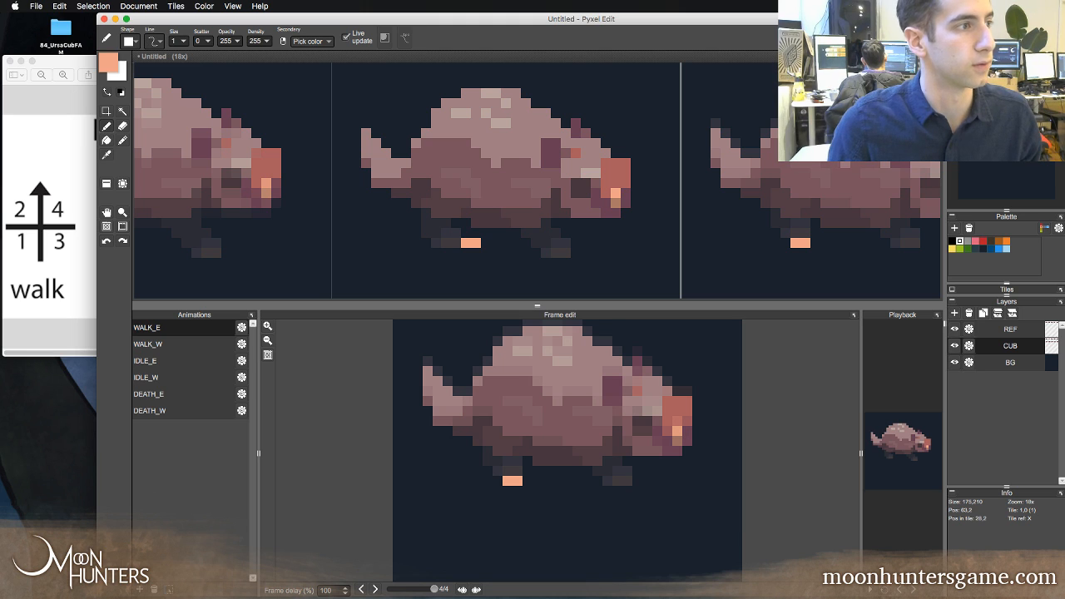
- Paint the rear paw as two diagonal peach pixels, sloping down forward in the first WALK_E frame and up forward in the second
{"action": "key", "text": "super+Tab"}
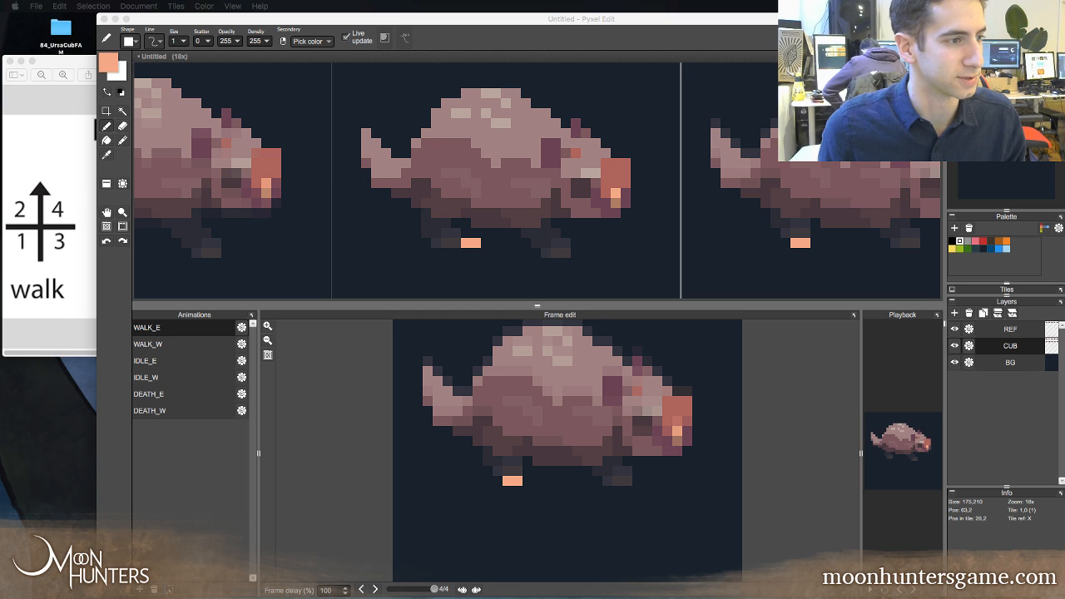
{"action": "left_click", "coordinate": [195, 25]}
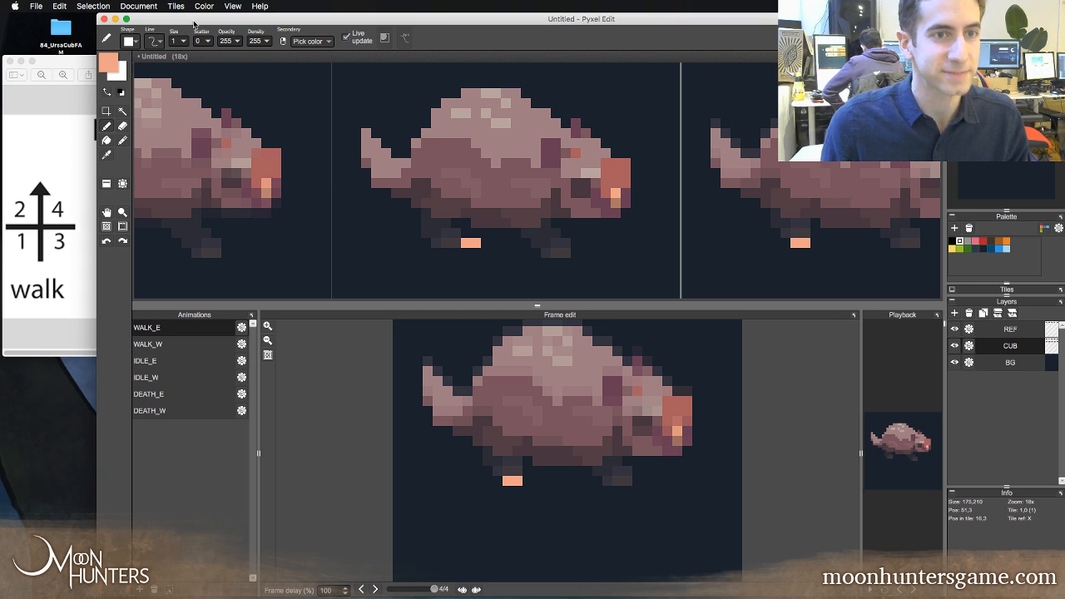
{"action": "left_click", "coordinate": [557, 471]}
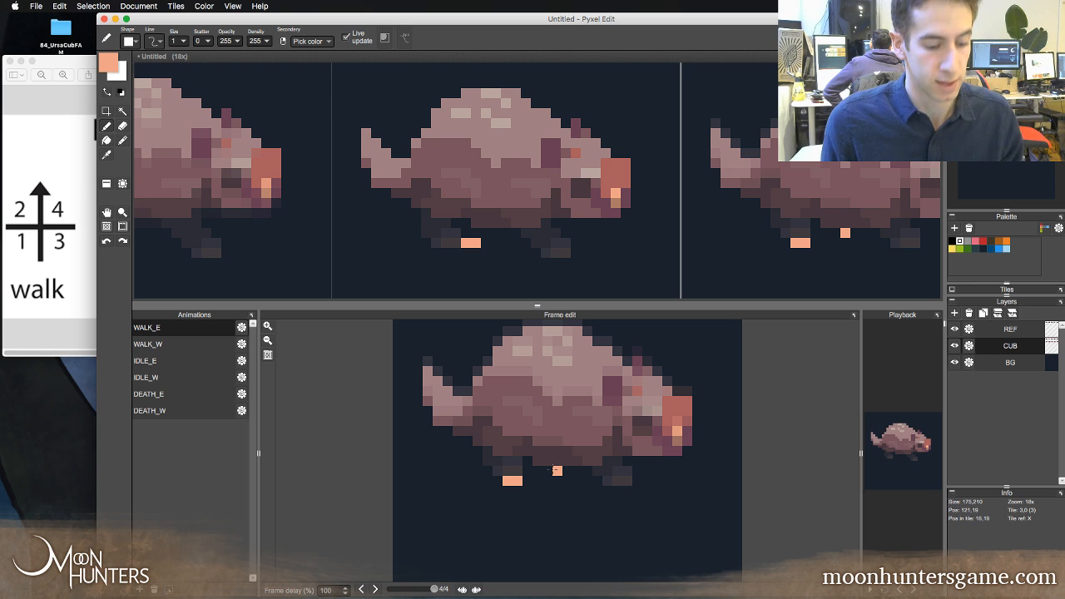
{"action": "key", "text": "super+z"}
{"action": "left_click", "coordinate": [556, 243]}
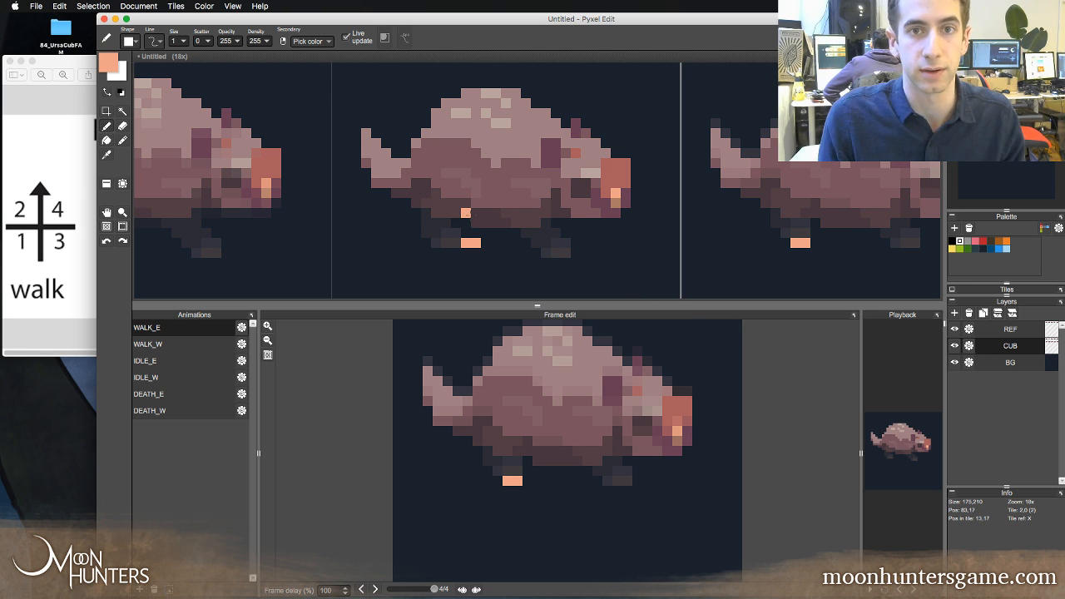
{"action": "left_click", "coordinate": [466, 233]}
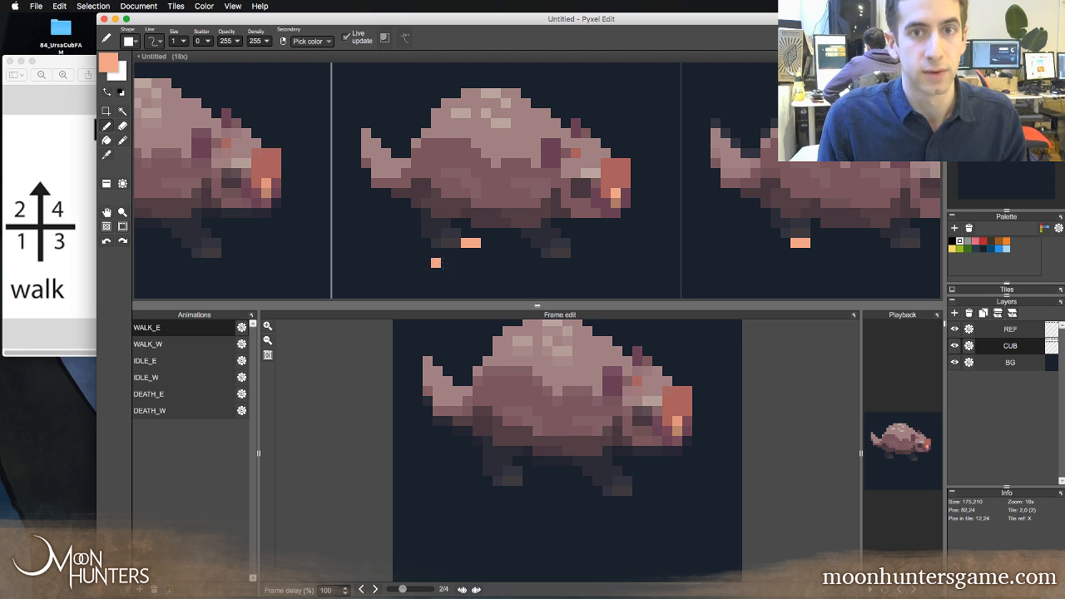
{"action": "left_click", "coordinate": [457, 243]}
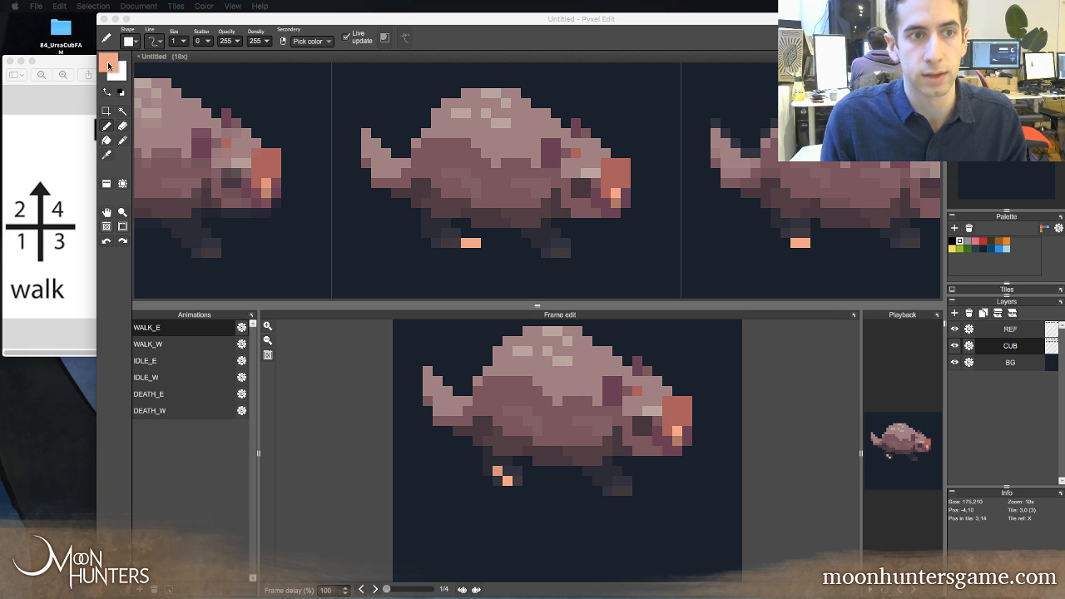
- Shift the footfall pattern image window slightly and widen the Pyxel Edit window, keeping the walk diagram visible beside it
{"action": "left_click", "coordinate": [140, 21]}
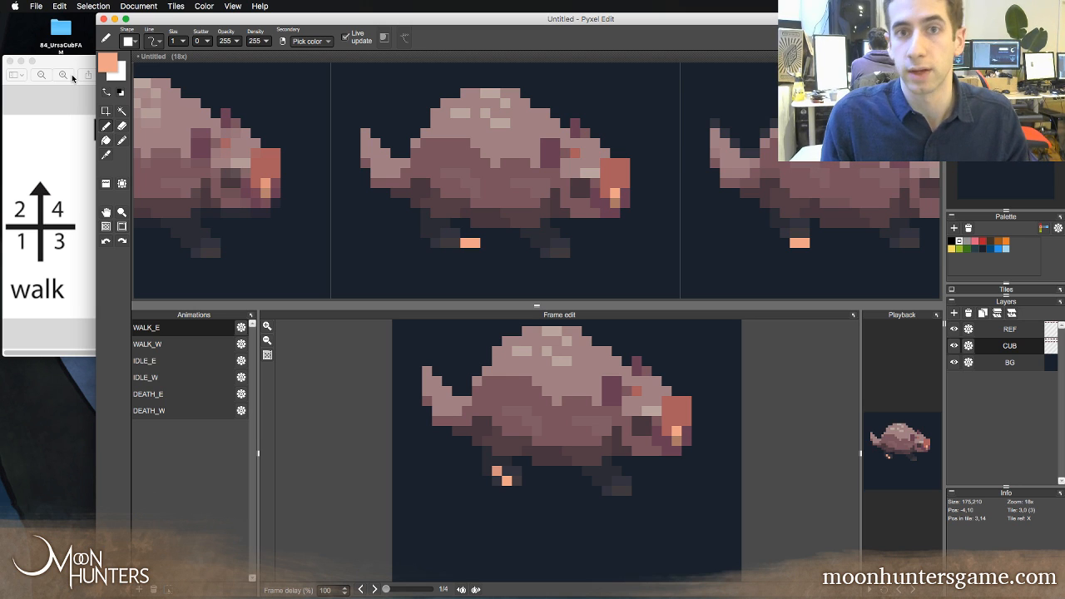
{"action": "left_click", "coordinate": [81, 63]}
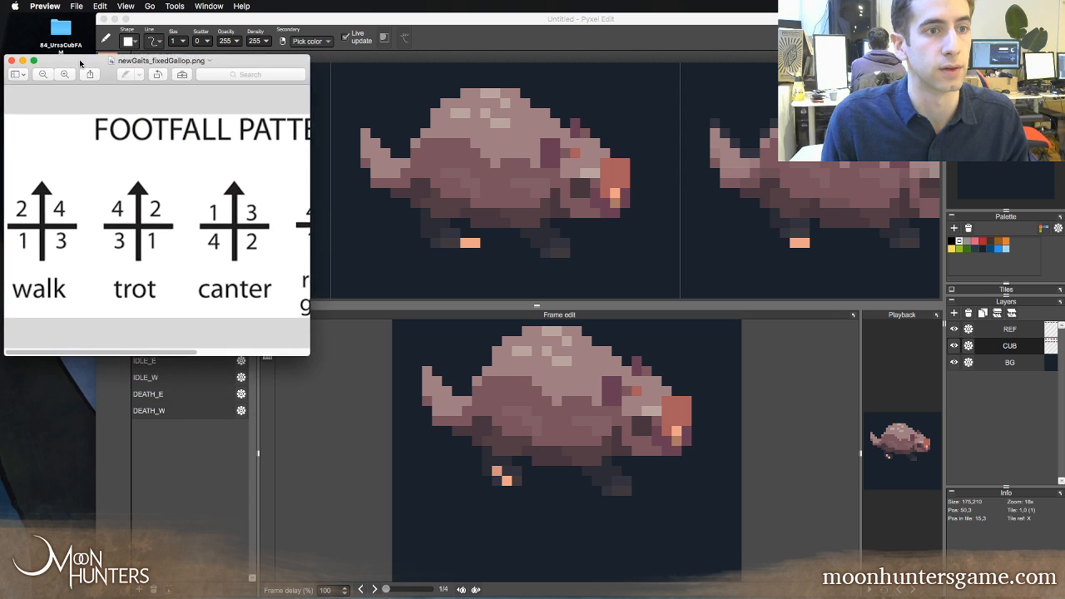
{"action": "left_click_drag", "start_coordinate": [81, 63], "coordinate": [92, 75]}
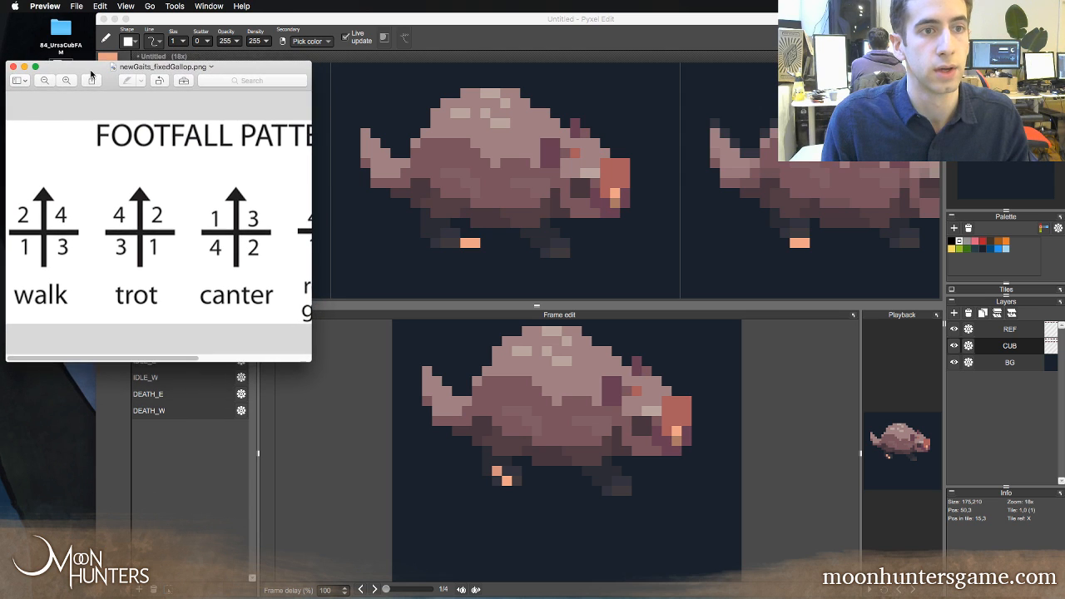
{"action": "left_click", "coordinate": [151, 17]}
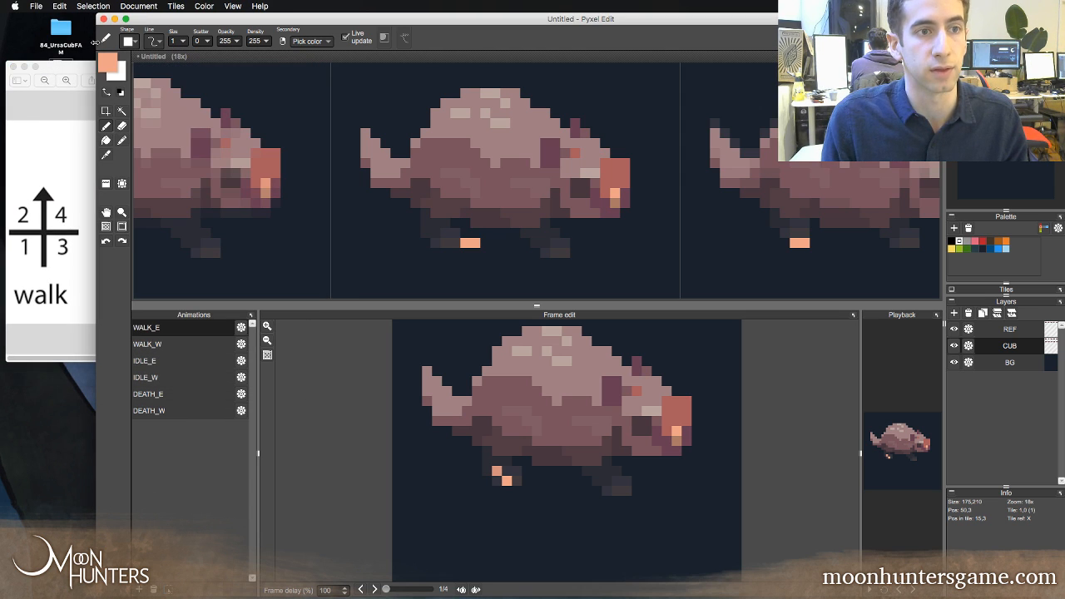
{"action": "left_click_drag", "start_coordinate": [92, 42], "coordinate": [86, 43]}
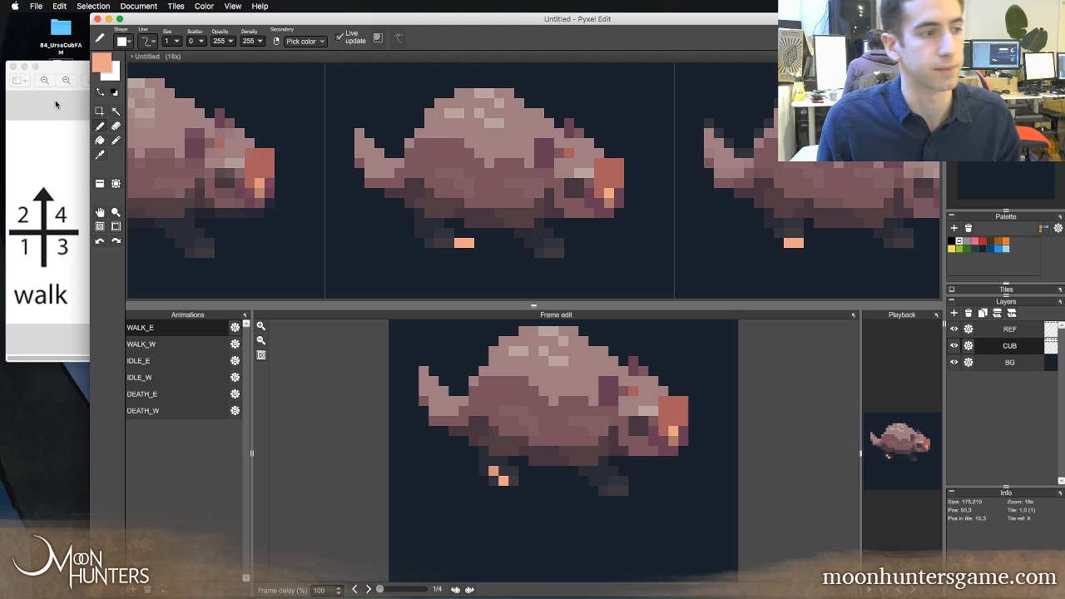
{"action": "left_click", "coordinate": [159, 162]}
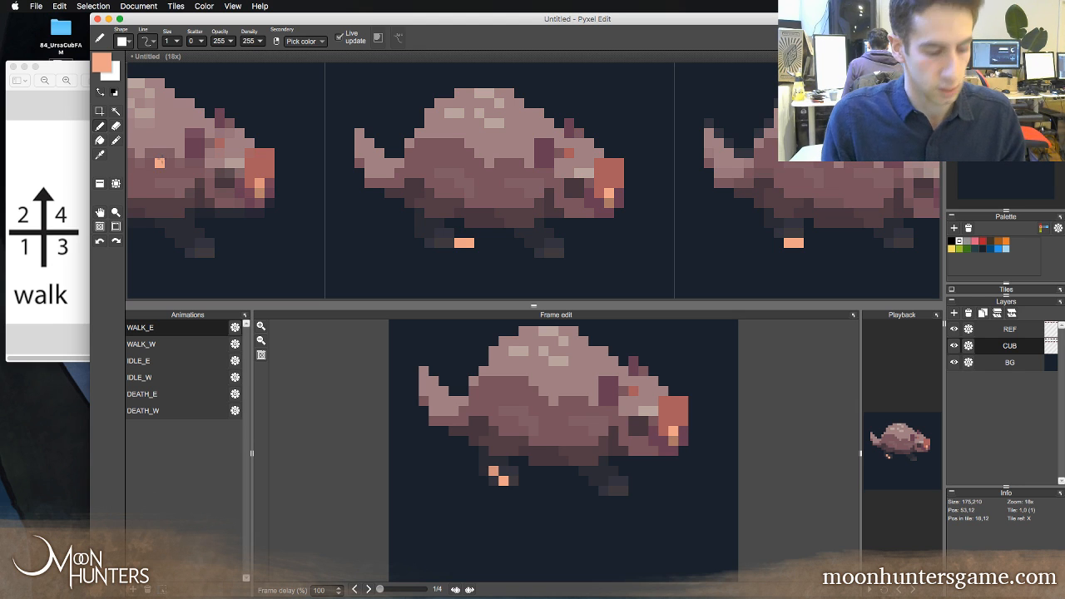
- Step repeatedly through the four WALK_E frames to examine the rear paw's motion across the cycle
{"action": "key", "text": "Right"}
{"action": "key", "text": "Right"}
{"action": "key", "text": "Right"}
{"action": "key", "text": "Right"}
{"action": "key", "text": "Right"}
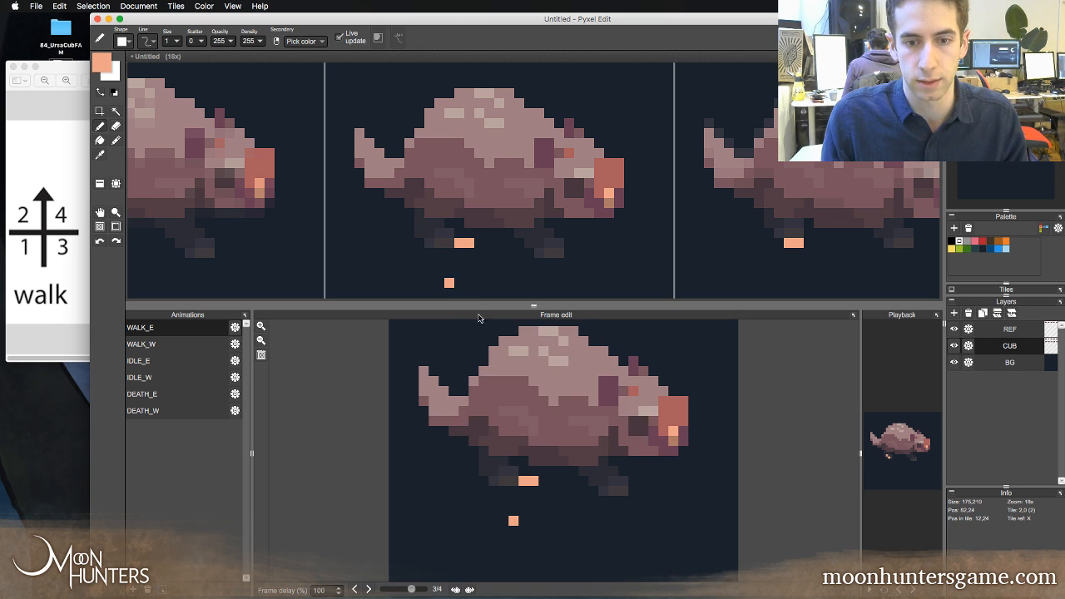
{"action": "key", "text": "Right"}
{"action": "key", "text": "Right"}
{"action": "key", "text": "Right"}
{"action": "key", "text": "Right"}
{"action": "key", "text": "Right"}
{"action": "key", "text": "Right"}
{"action": "key", "text": "Right"}
{"action": "key", "text": "Right"}
{"action": "key", "text": "Right"}
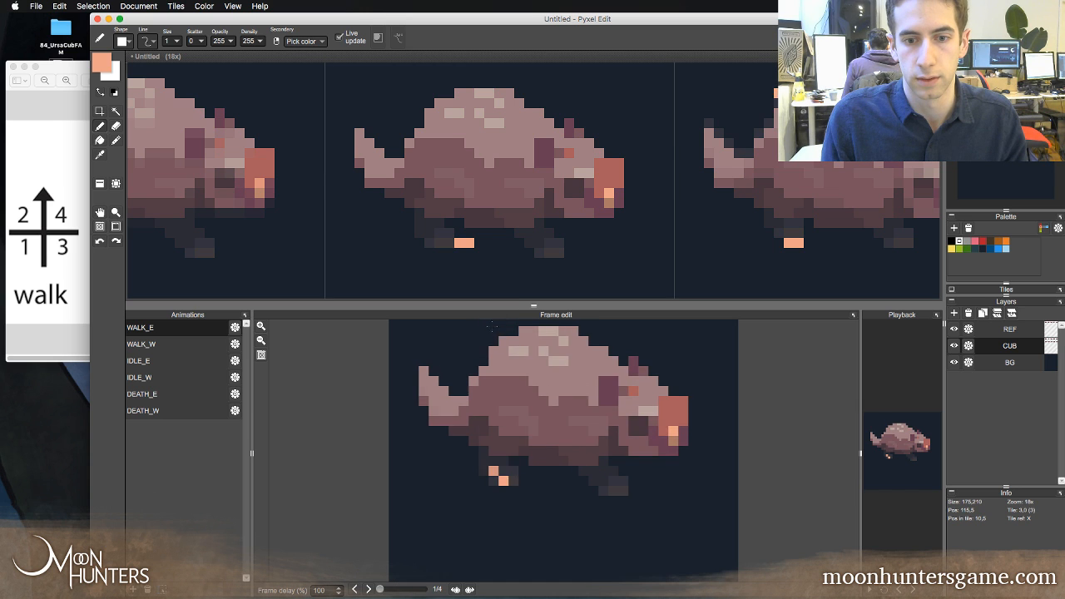
{"action": "key", "text": "Right"}
{"action": "key", "text": "Right"}
{"action": "key", "text": "Right"}
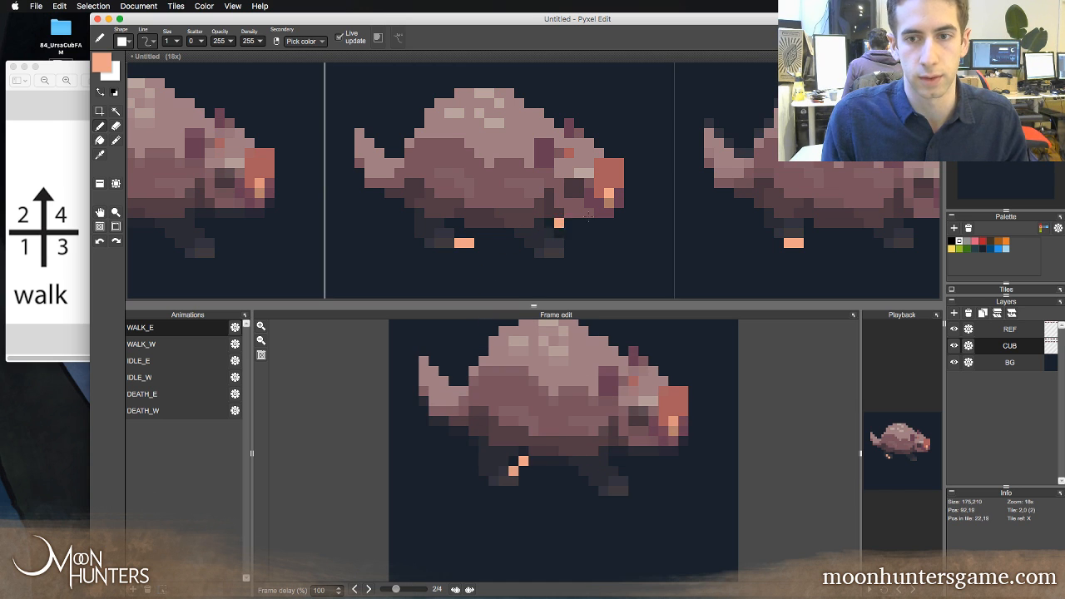
- Zoom the tile canvas out to 8x and bring the four WALK_E frames into view
{"action": "key", "text": "space"}
{"action": "left_click_drag", "start_coordinate": [616, 210], "coordinate": [722, 160]}
{"action": "key", "text": "z"}
{"action": "right_click", "coordinate": [574, 206]}
{"action": "right_click", "coordinate": [574, 206]}
{"action": "key", "text": "space"}
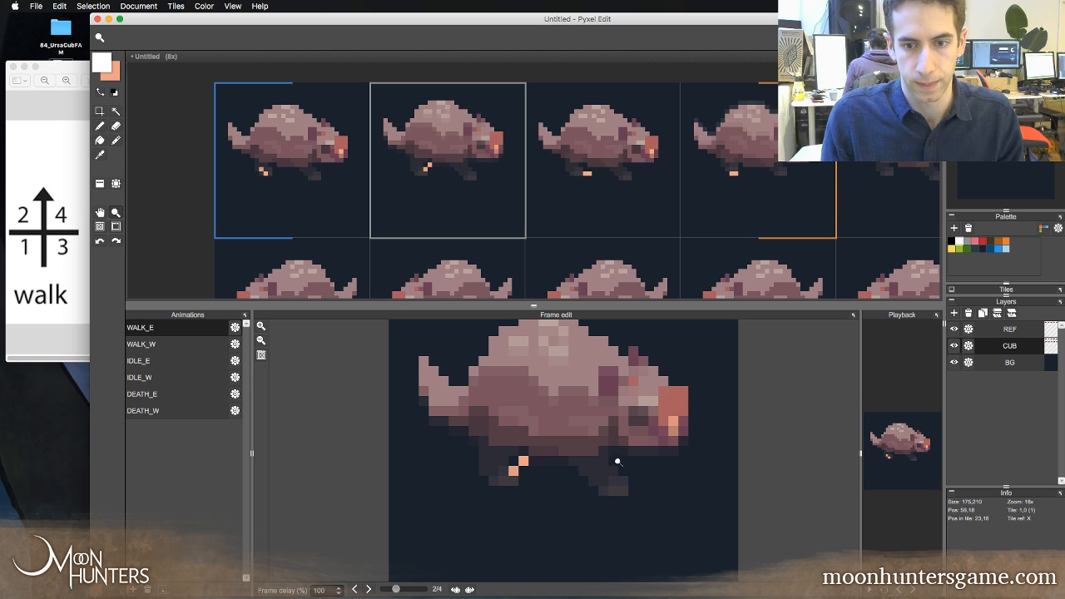
- Paint the front paw with two peach pixels per WALK_E frame: flat in the fourth and first, diagonal in the second and third
{"action": "left_click", "coordinate": [100, 126]}
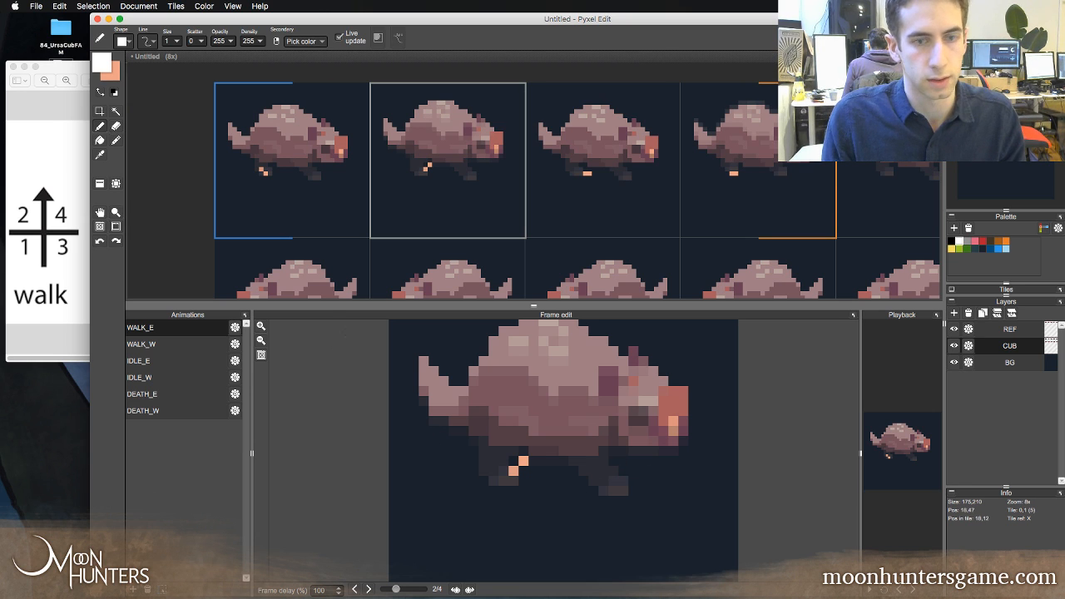
{"action": "left_click", "coordinate": [523, 460], "text": "alt"}
{"action": "key", "text": "Left"}
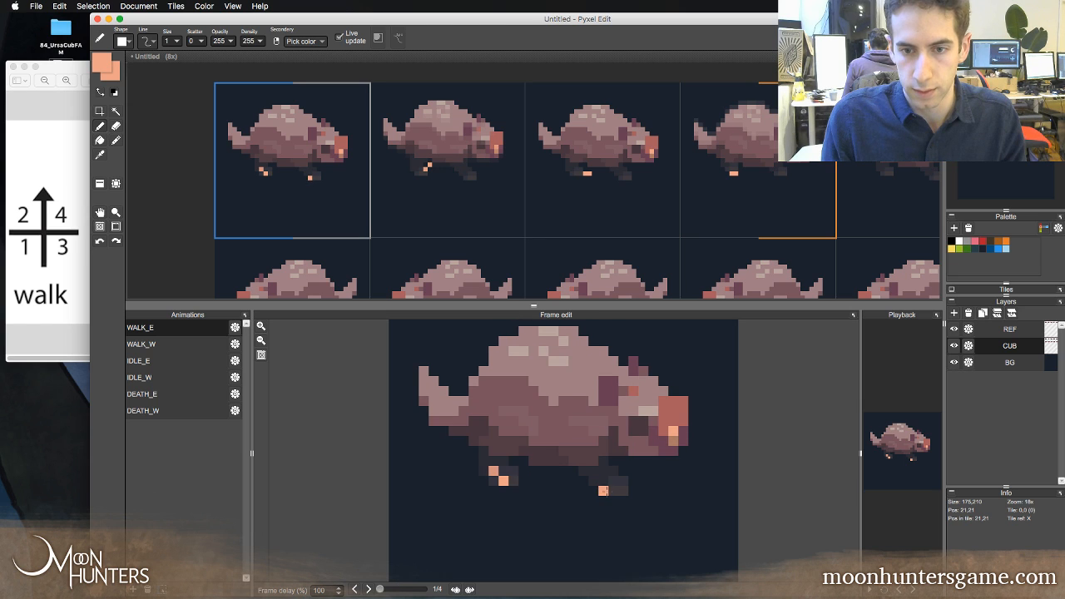
{"action": "key", "text": "Right"}
{"action": "key", "text": "Right"}
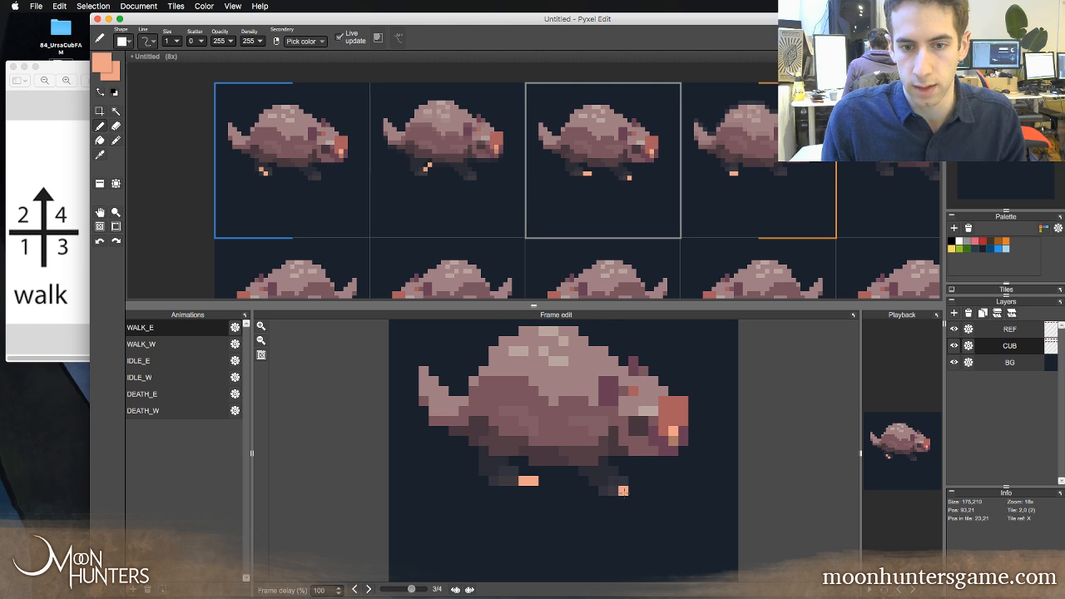
{"action": "key", "text": "Right"}
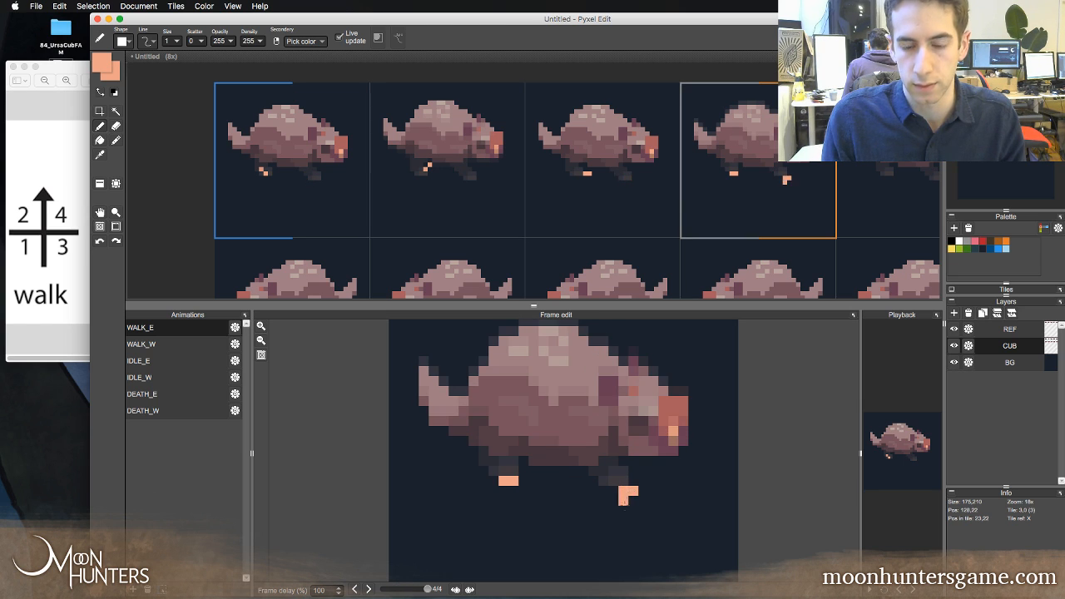
{"action": "key", "text": "Right"}
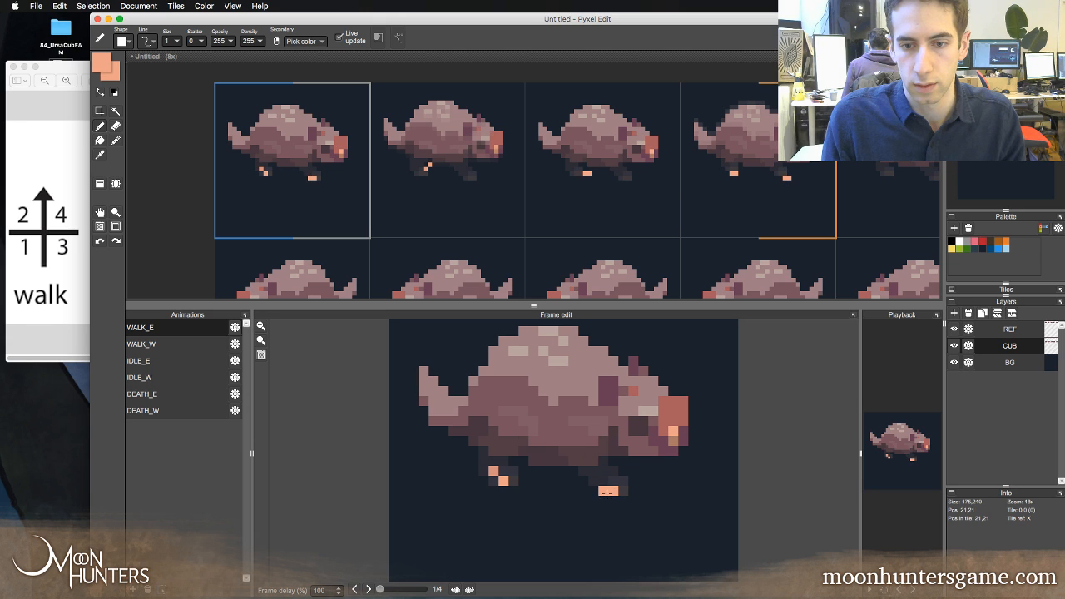
{"action": "key", "text": "Right"}
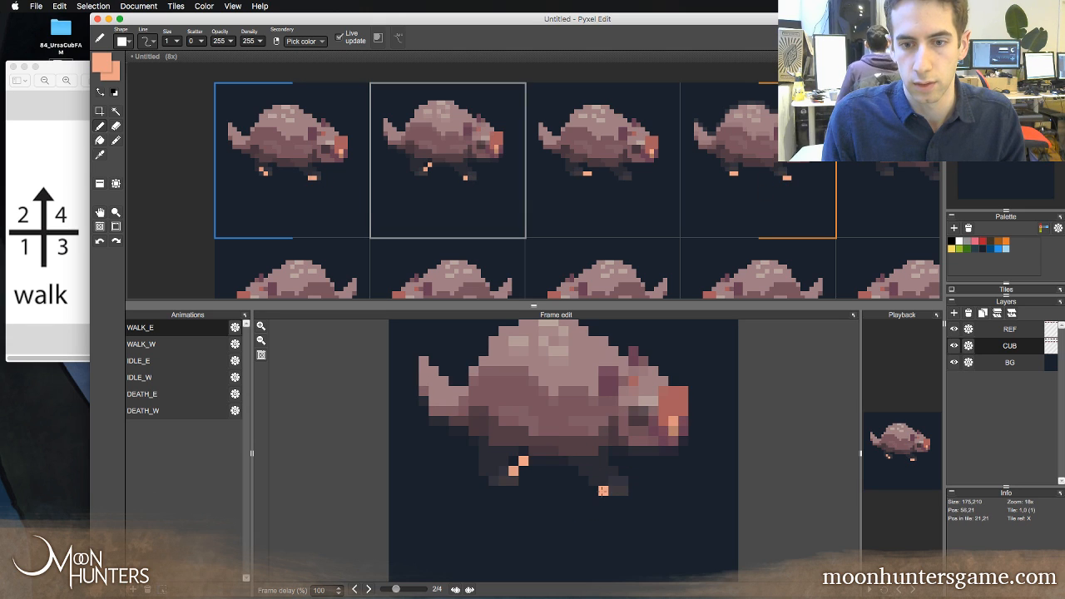
{"action": "key", "text": "Right"}
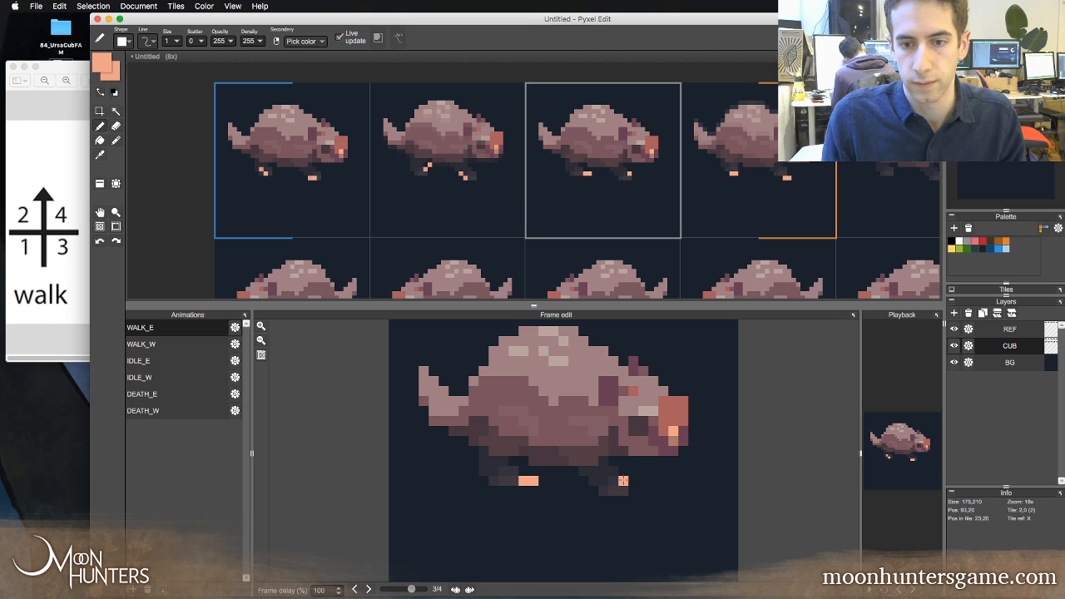
- Step repeatedly through the four WALK_E frames to examine the front paw's motion against the rear paw
{"action": "key", "text": "Right"}
{"action": "key", "text": "Right"}
{"action": "key", "text": "Right"}
{"action": "key", "text": "Right"}
{"action": "key", "text": "Right"}
{"action": "key", "text": "Right"}
{"action": "key", "text": "Right"}
{"action": "key", "text": "Right"}
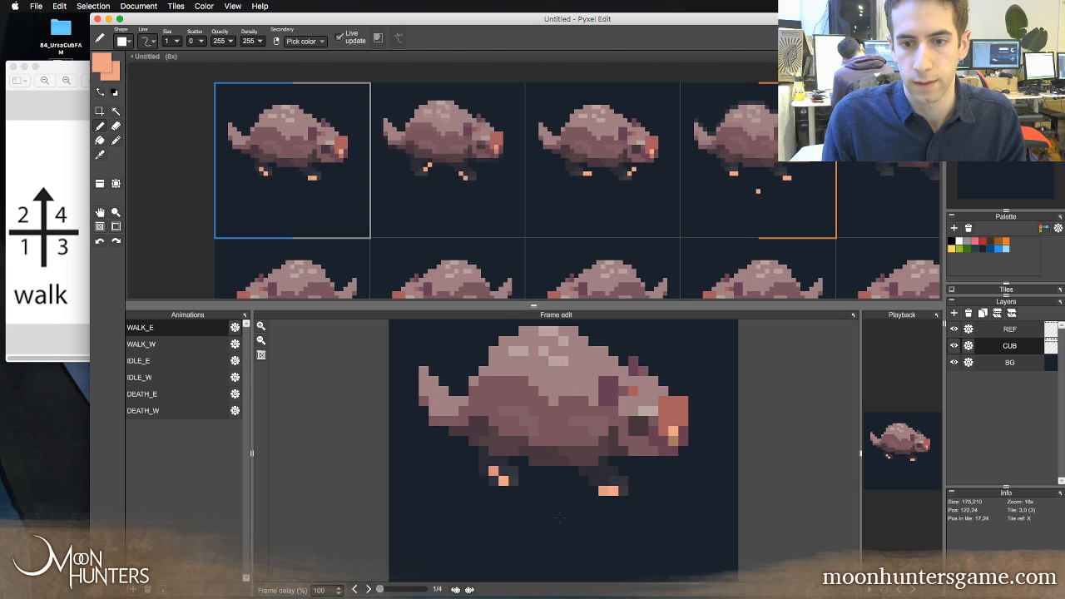
{"action": "key", "text": "Right"}
{"action": "key", "text": "Right"}
{"action": "key", "text": "Right"}
{"action": "key", "text": "Right"}
{"action": "key", "text": "Right"}
{"action": "key", "text": "Right"}
{"action": "key", "text": "Right"}
{"action": "key", "text": "Right"}
{"action": "key", "text": "Right"}
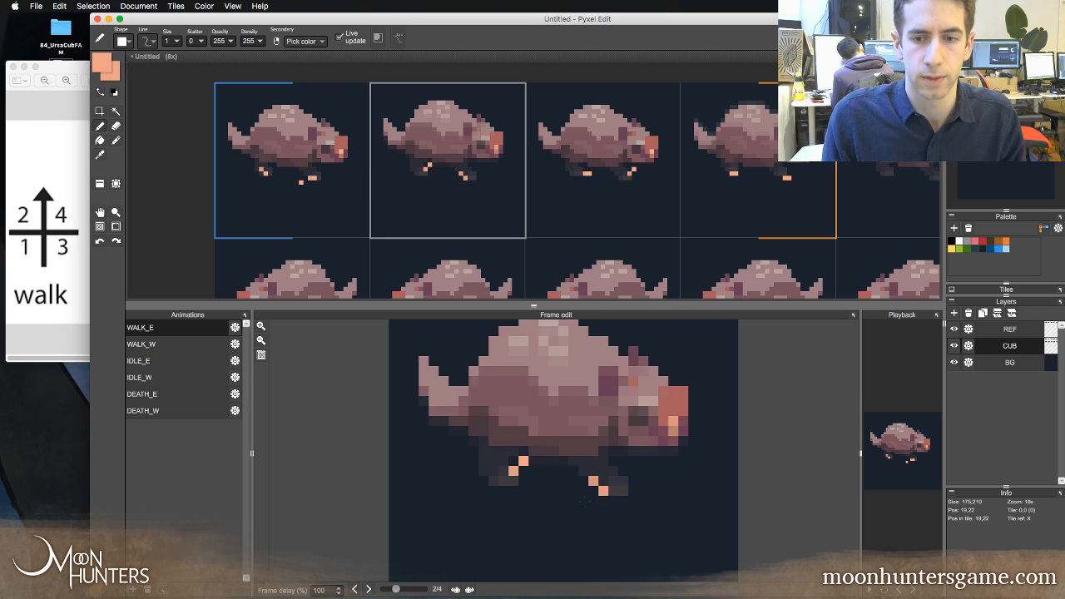
- Move the front paw's diagonal peach pixels one pixel back in the third WALK_E frame
{"action": "key", "text": "Left"}
{"action": "key", "text": "e"}
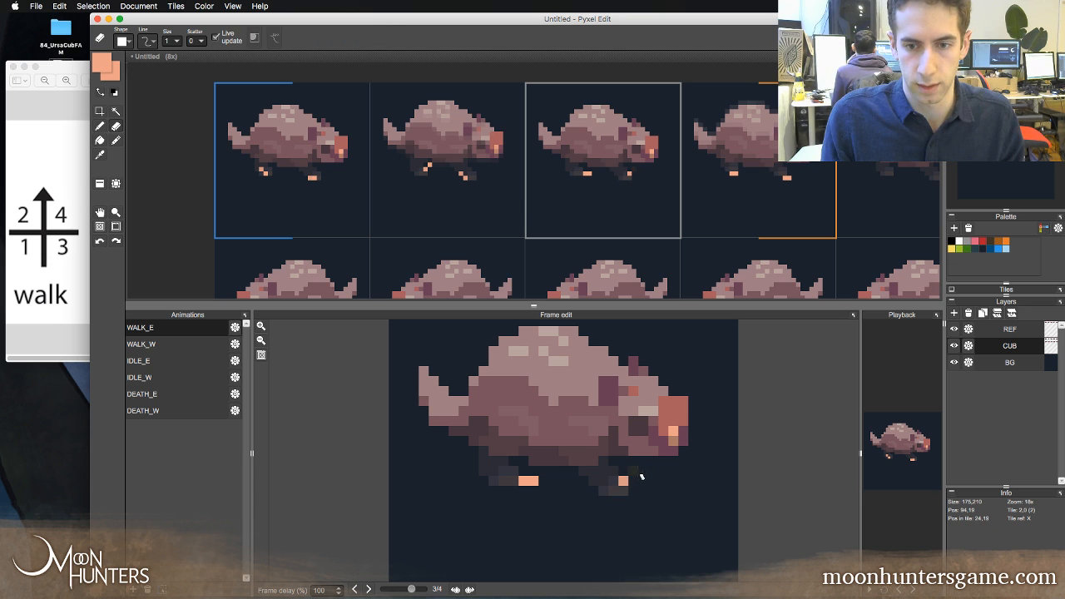
{"action": "key", "text": "b"}
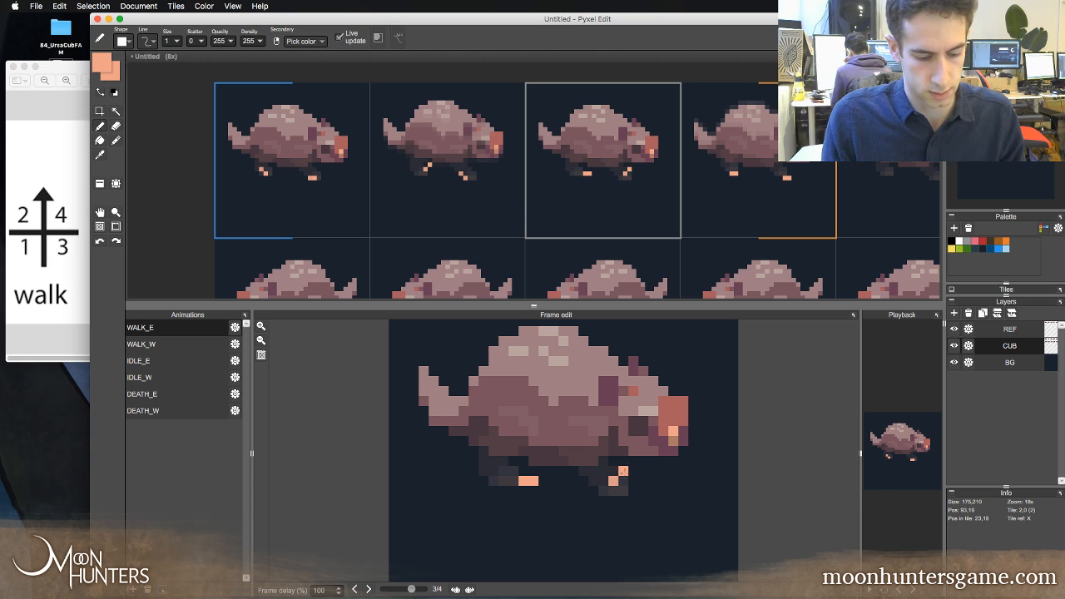
- Cycle through the WALK_E frames to examine how the front and rear paws move together
{"action": "key", "text": "Right"}
{"action": "key", "text": "Right"}
{"action": "key", "text": "Right"}
{"action": "key", "text": "Right"}
{"action": "key", "text": "Right"}
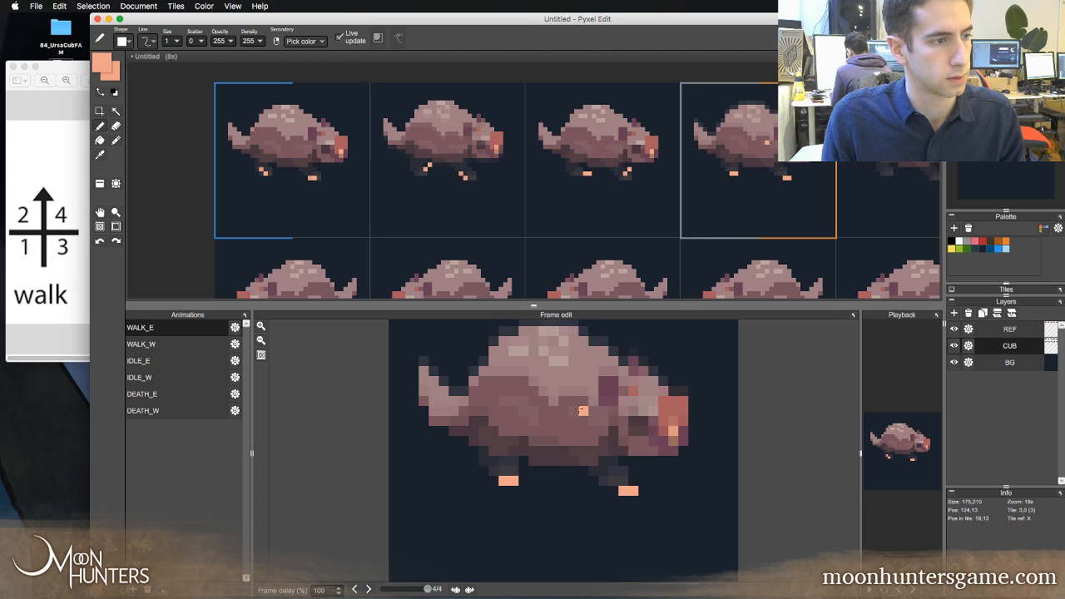
{"action": "key", "text": "Right"}
{"action": "key", "text": "Right"}
{"action": "key", "text": "Right"}
{"action": "key", "text": "Right"}
{"action": "key", "text": "Right"}
{"action": "key", "text": "Right"}
{"action": "key", "text": "Right"}
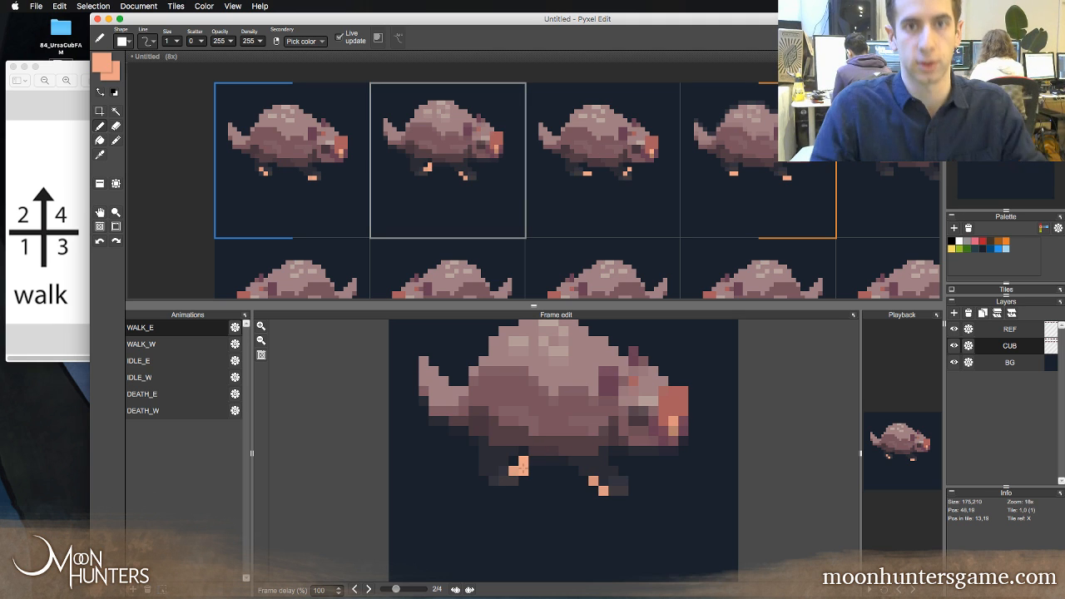
{"action": "key", "text": "Right"}
{"action": "key", "text": "Right"}
{"action": "key", "text": "Right"}
{"action": "key", "text": "Right"}
{"action": "key", "text": "Right"}
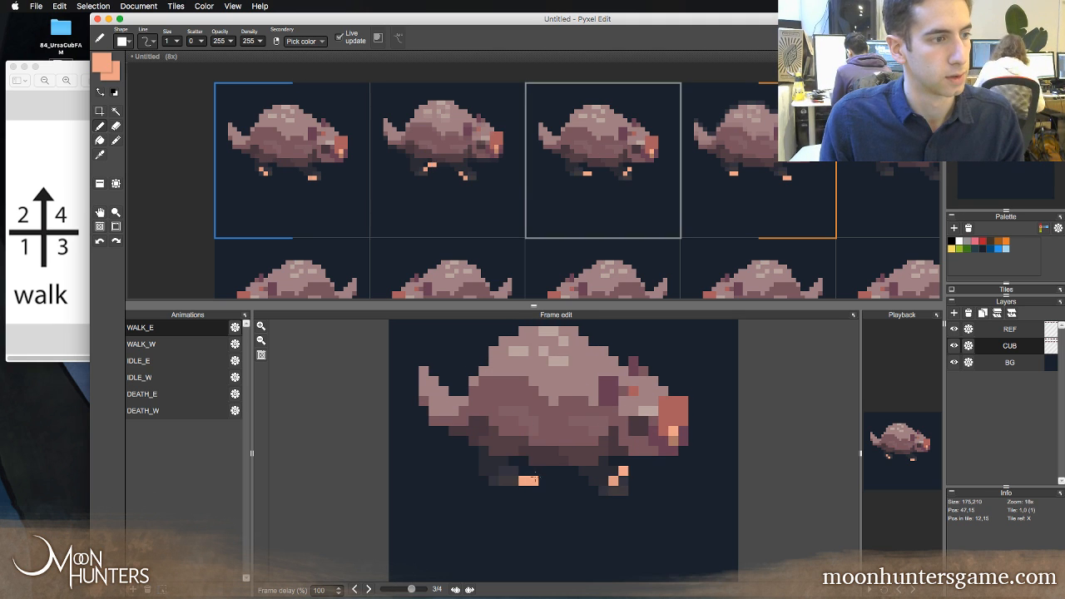
{"action": "key", "text": "Right"}
{"action": "key", "text": "Left"}
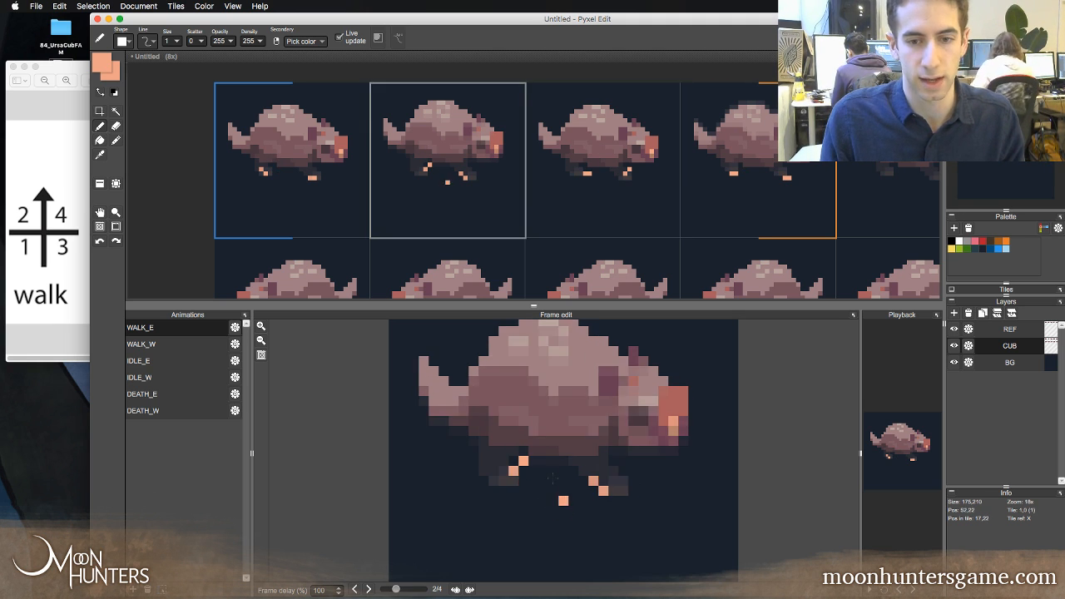
- Flip back and forth between the WALK_E frames to compare the rear leg's position, especially in the first and second frames
{"action": "key", "text": "Right"}
{"action": "key", "text": "Right"}
{"action": "key", "text": "Right"}
{"action": "key", "text": "Right"}
{"action": "key", "text": "Right"}
{"action": "key", "text": "Left"}
{"action": "key", "text": "Left"}
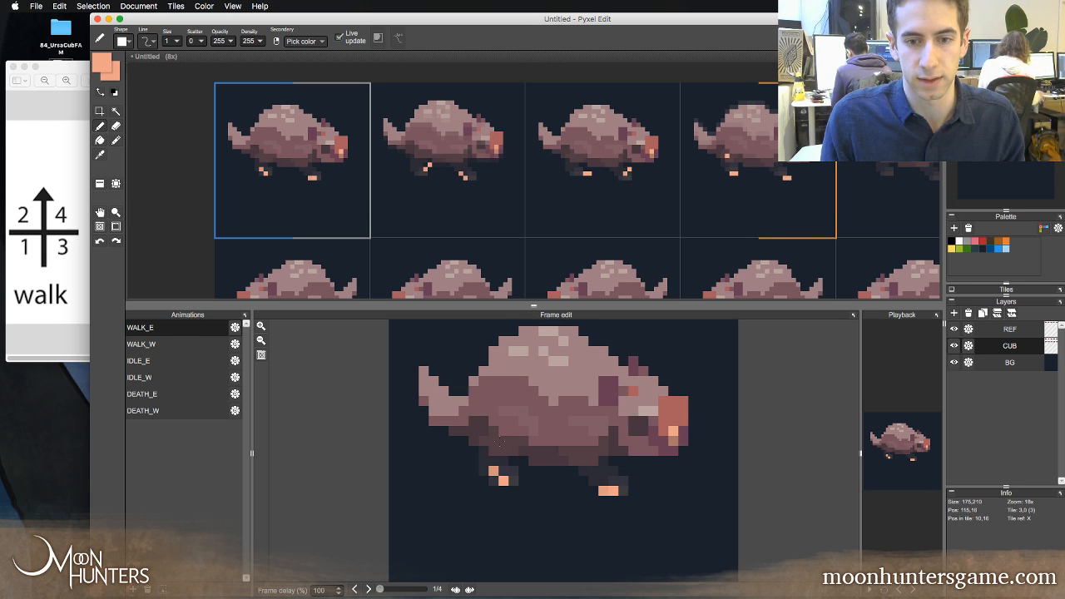
{"action": "key", "text": "Right"}
{"action": "key", "text": "Left"}
{"action": "key", "text": "Right"}
{"action": "key", "text": "Left"}
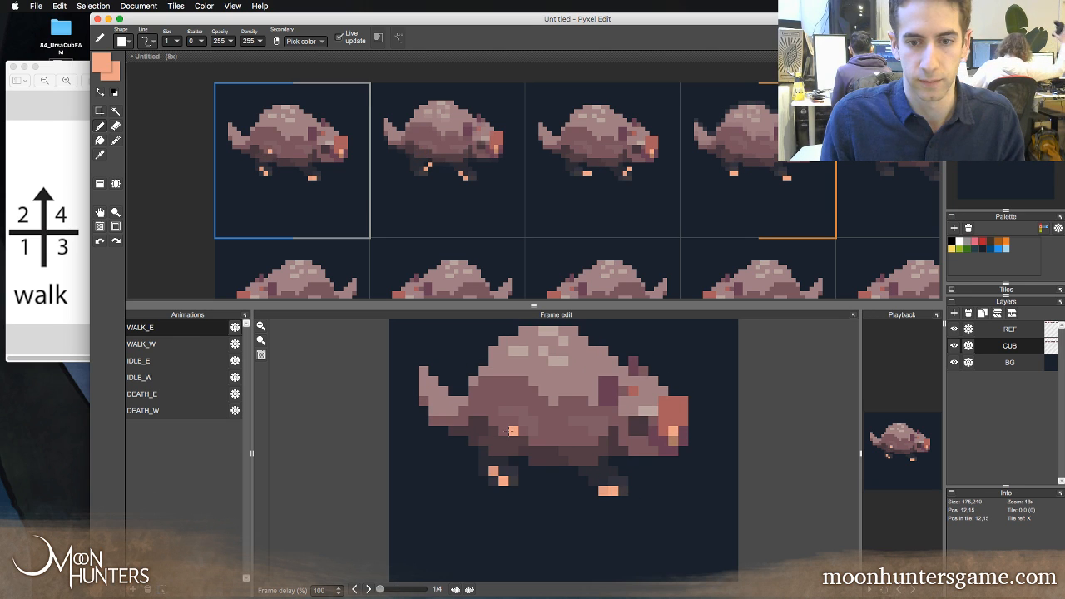
{"action": "key", "text": "Left"}
{"action": "key", "text": "Right"}
{"action": "key", "text": "Right"}
{"action": "key", "text": "Right"}
{"action": "key", "text": "Right"}
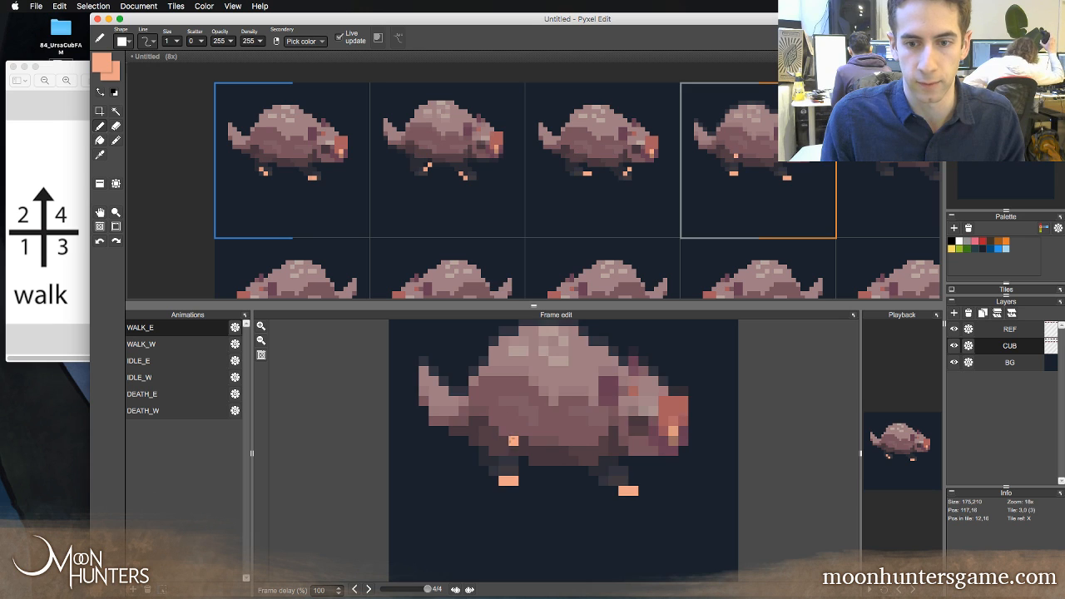
{"action": "key", "text": "Right"}
{"action": "key", "text": "Right"}
{"action": "key", "text": "Right"}
{"action": "key", "text": "Right"}
{"action": "key", "text": "Right"}
{"action": "key", "text": "Right"}
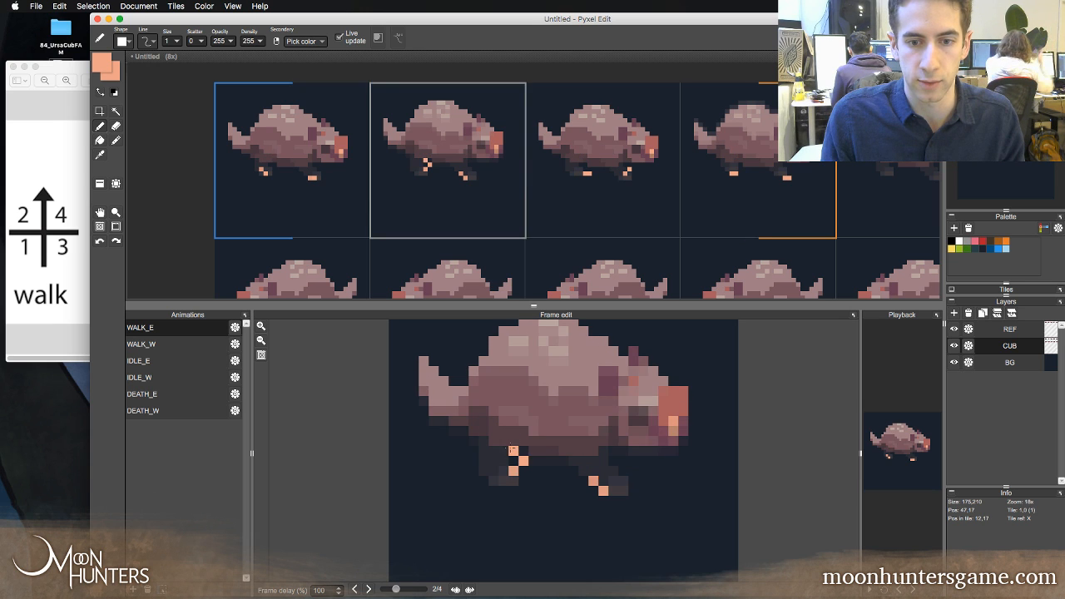
{"action": "key", "text": "Left"}
{"action": "key", "text": "Right"}
{"action": "key", "text": "Left"}
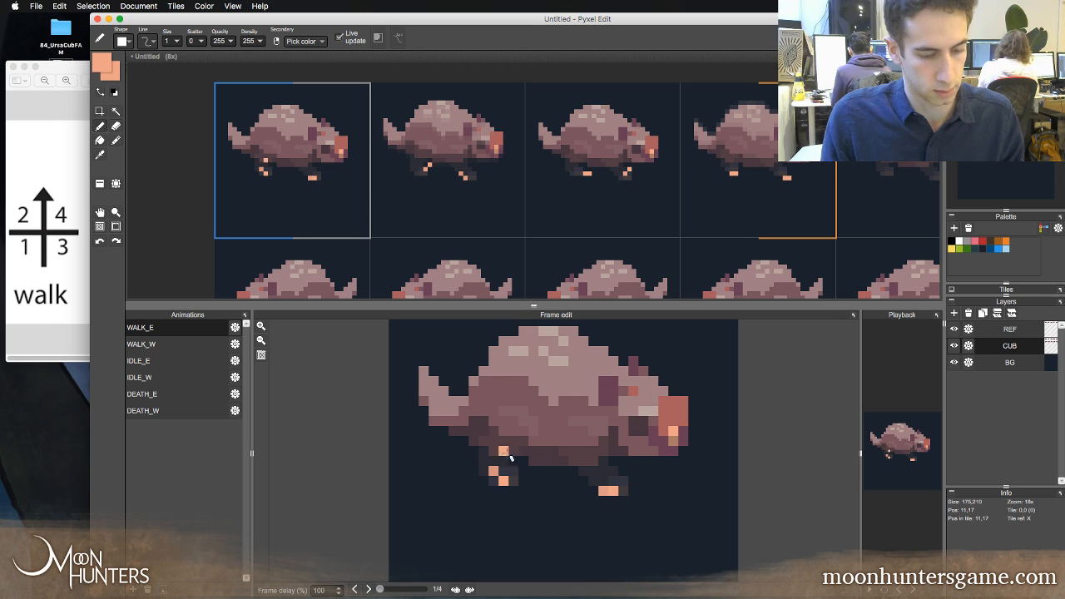
- Erase the rear paw in the first WALK_E frame and repaint its downward-sloping peach diagonal two pixels further back
{"action": "key", "text": "e"}
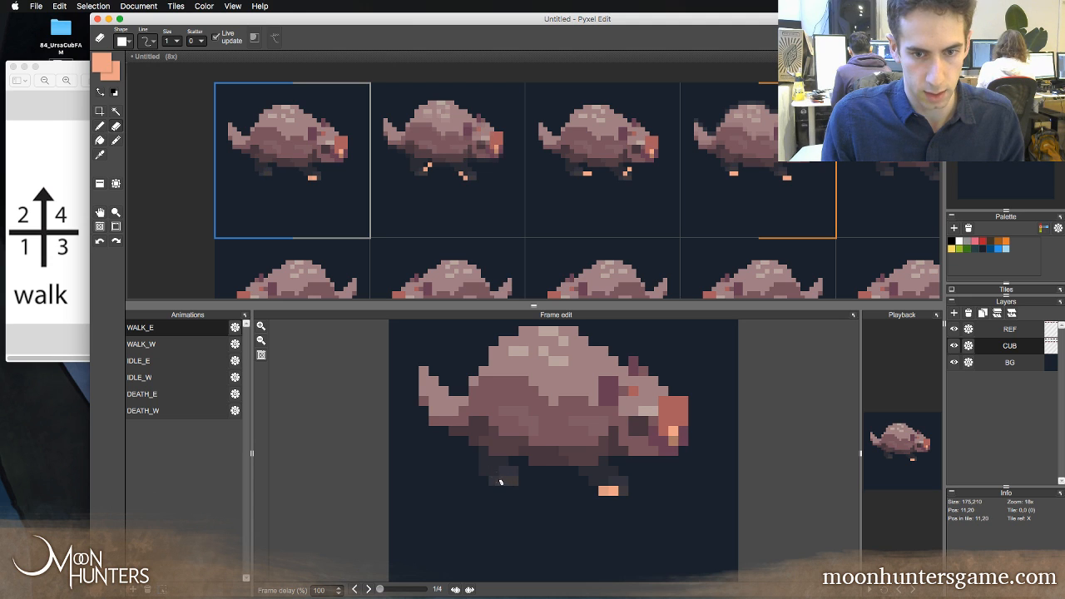
{"action": "key", "text": "b"}
{"action": "left_click", "coordinate": [482, 480]}
{"action": "key", "text": "Left"}
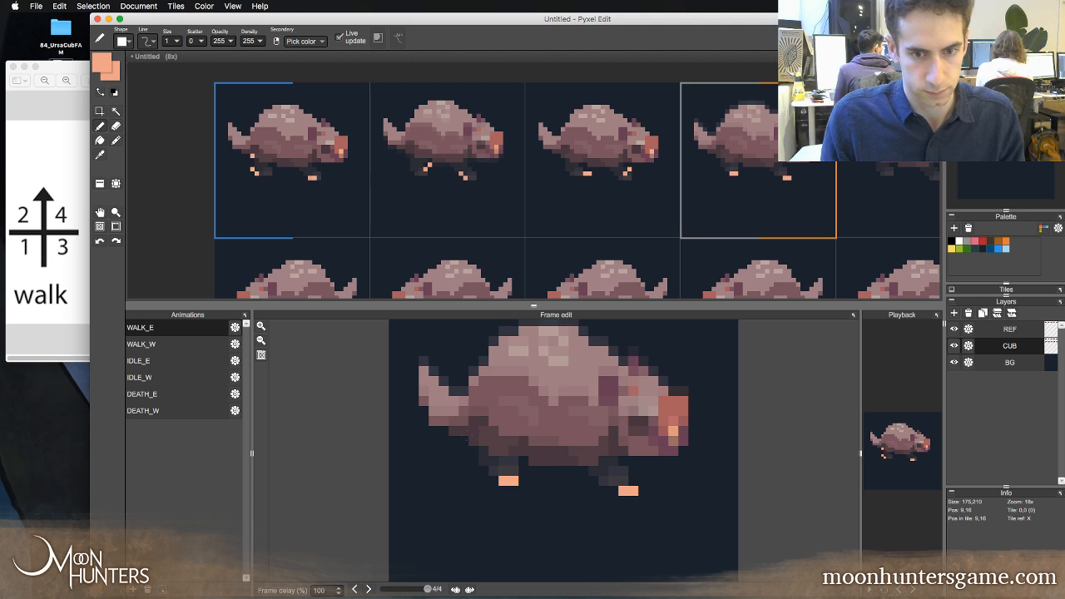
- Cycle through the WALK_E frames to check the rear paw's longer backward stride
{"action": "key", "text": "Right"}
{"action": "key", "text": "Right"}
{"action": "key", "text": "Right"}
{"action": "key", "text": "Right"}
{"action": "key", "text": "Right"}
{"action": "key", "text": "Right"}
{"action": "key", "text": "Right"}
{"action": "key", "text": "Right"}
{"action": "key", "text": "Right"}
{"action": "key", "text": "Right"}
{"action": "key", "text": "Right"}
{"action": "key", "text": "Right"}
- Repaint the front paw's peach diagonal two pixels further back in the second WALK_E frame and erase its old pixels
{"action": "key", "text": "Right"}
{"action": "key", "text": "Right"}
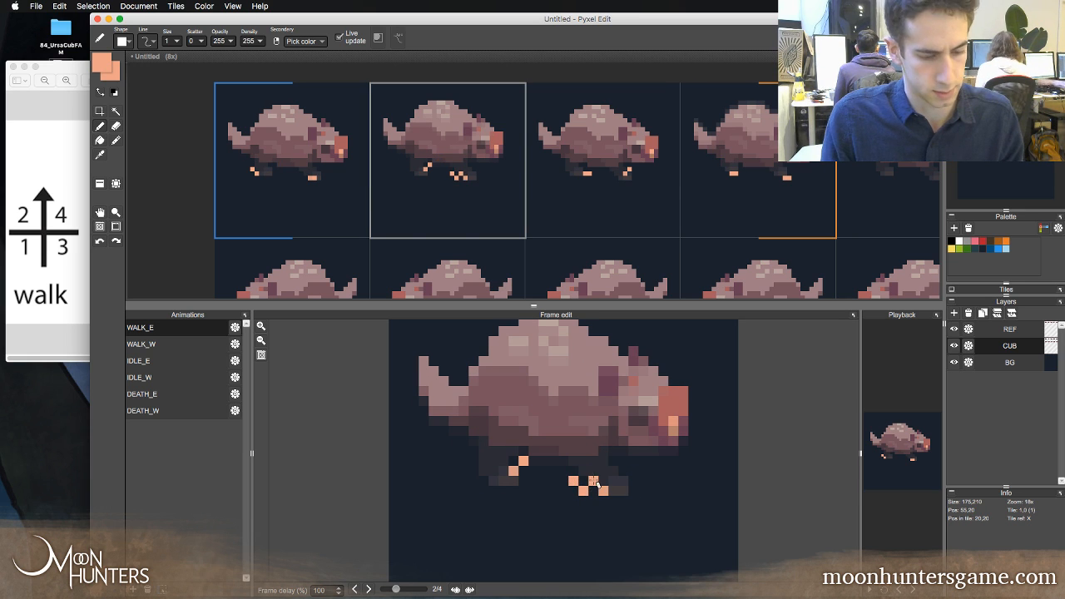
{"action": "key", "text": "e"}
- Step repeatedly through all four WALK_E frames to examine the stride of both paws across the full loop
{"action": "key", "text": "Right"}
{"action": "key", "text": "Right"}
{"action": "key", "text": "Right"}
{"action": "key", "text": "Right"}
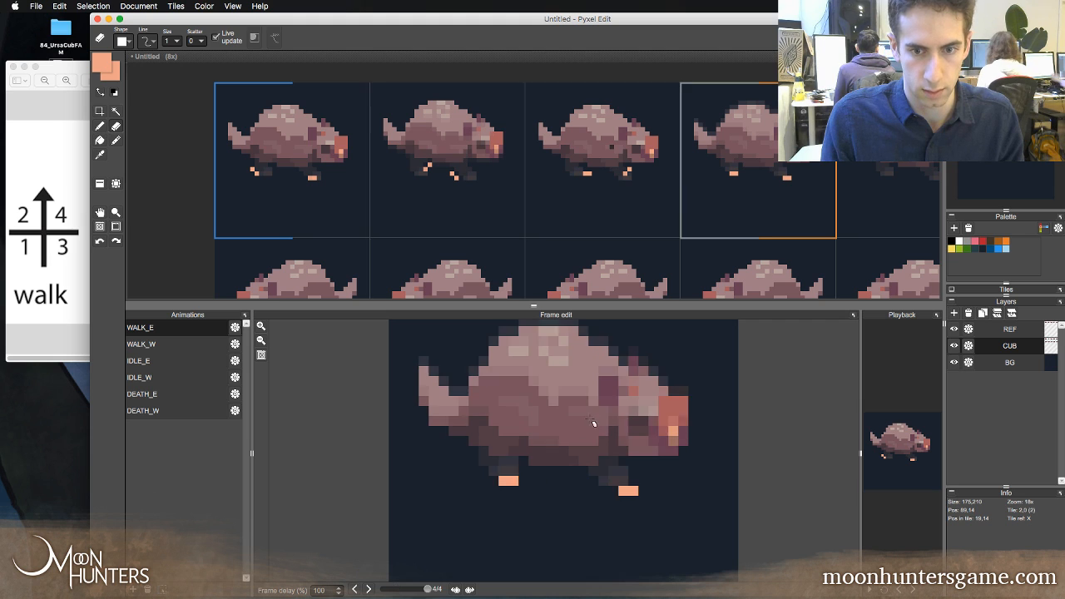
{"action": "key", "text": "Left"}
{"action": "key", "text": "Right"}
{"action": "key", "text": "Right"}
{"action": "key", "text": "Right"}
{"action": "key", "text": "Right"}
{"action": "key", "text": "Right"}
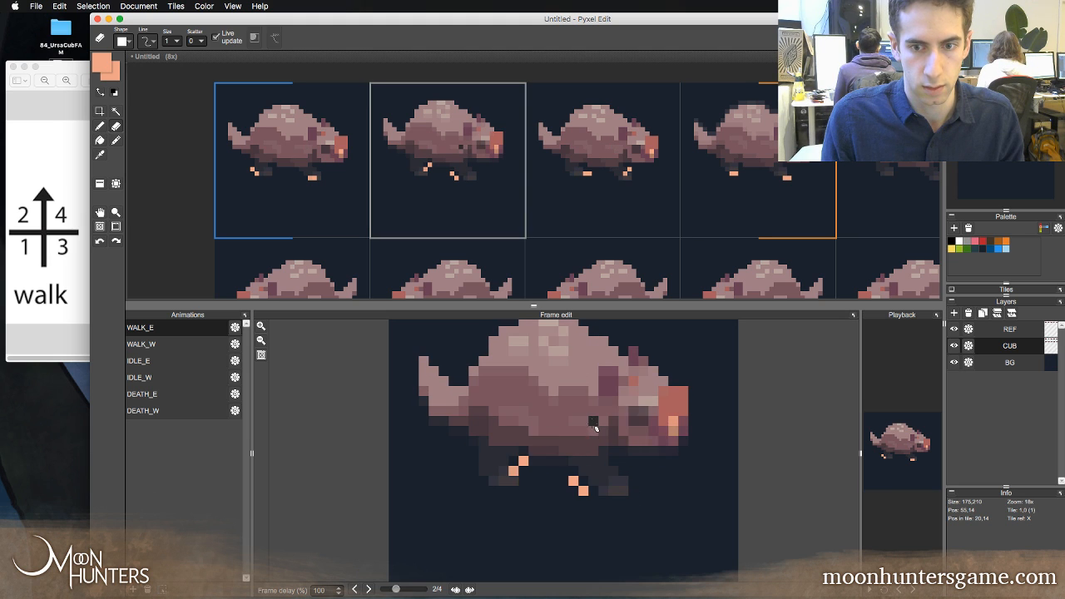
{"action": "key", "text": "Right"}
{"action": "key", "text": "Right"}
{"action": "key", "text": "Right"}
{"action": "key", "text": "Right"}
{"action": "key", "text": "Right"}
{"action": "key", "text": "Right"}
{"action": "key", "text": "Right"}
{"action": "key", "text": "Right"}
{"action": "key", "text": "Right"}
{"action": "key", "text": "Right"}
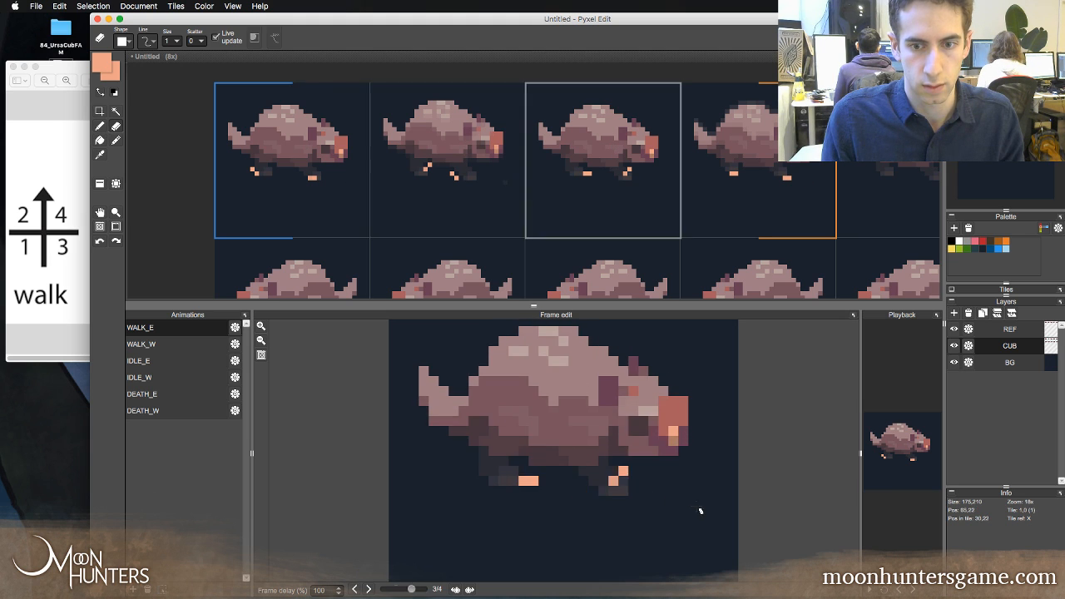
{"action": "key", "text": "Right"}
{"action": "key", "text": "Right"}
{"action": "key", "text": "Right"}
{"action": "key", "text": "Right"}
{"action": "key", "text": "Right"}
{"action": "key", "text": "Right"}
{"action": "key", "text": "Right"}
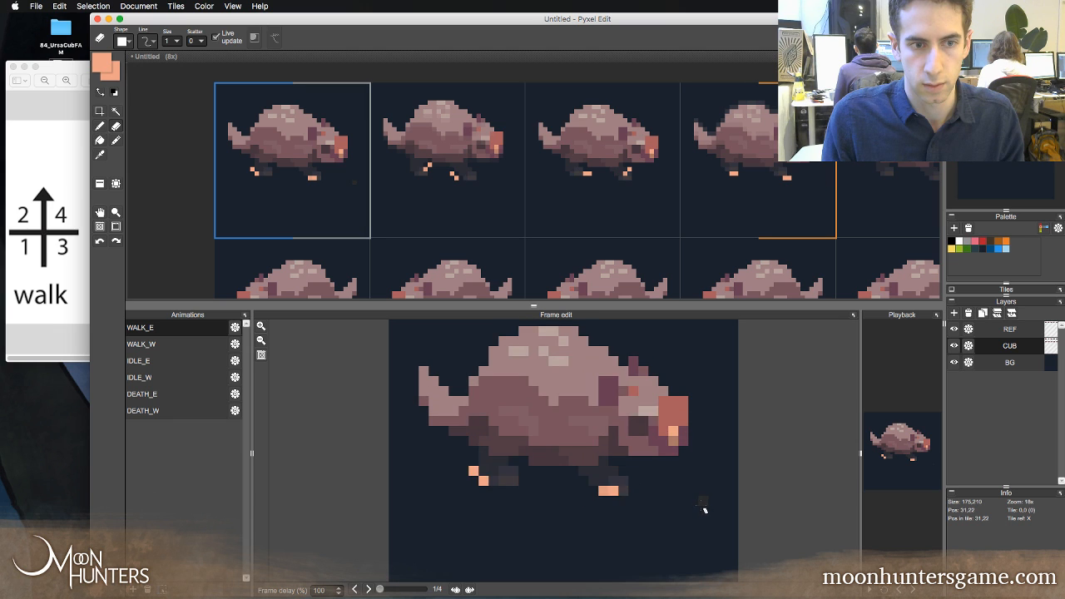
{"action": "key", "text": "Right"}
{"action": "key", "text": "Right"}
{"action": "key", "text": "Right"}
{"action": "key", "text": "Right"}
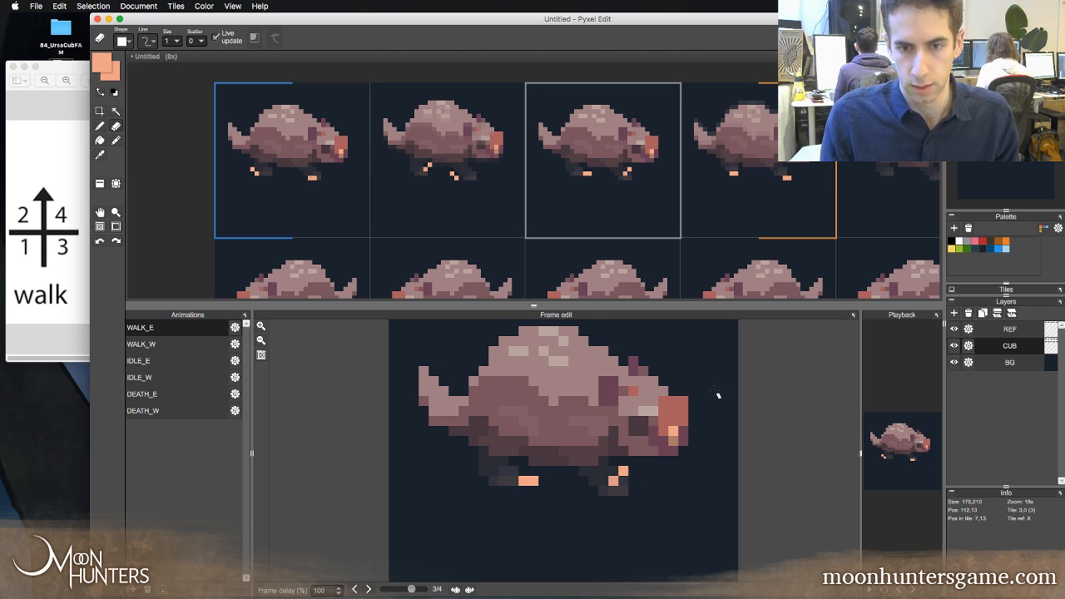
- Undo the stray pixel on the third frame's body and sample the mauve of the cub's back as the drawing color
{"action": "key", "text": "b"}
{"action": "left_click", "coordinate": [584, 370]}
{"action": "key", "text": "super+z"}
{"action": "right_click", "coordinate": [587, 362]}
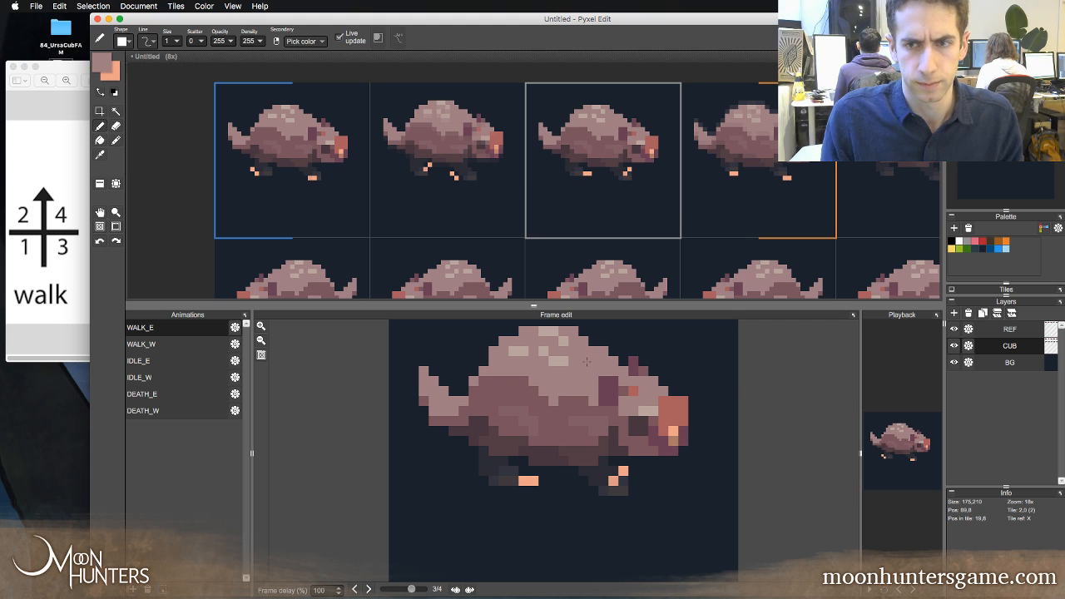
- Paint a curved mauve highlight over the rear thigh in the fourth WALK_E frame, comparing it with the neighboring frames
{"action": "key", "text": "Left"}
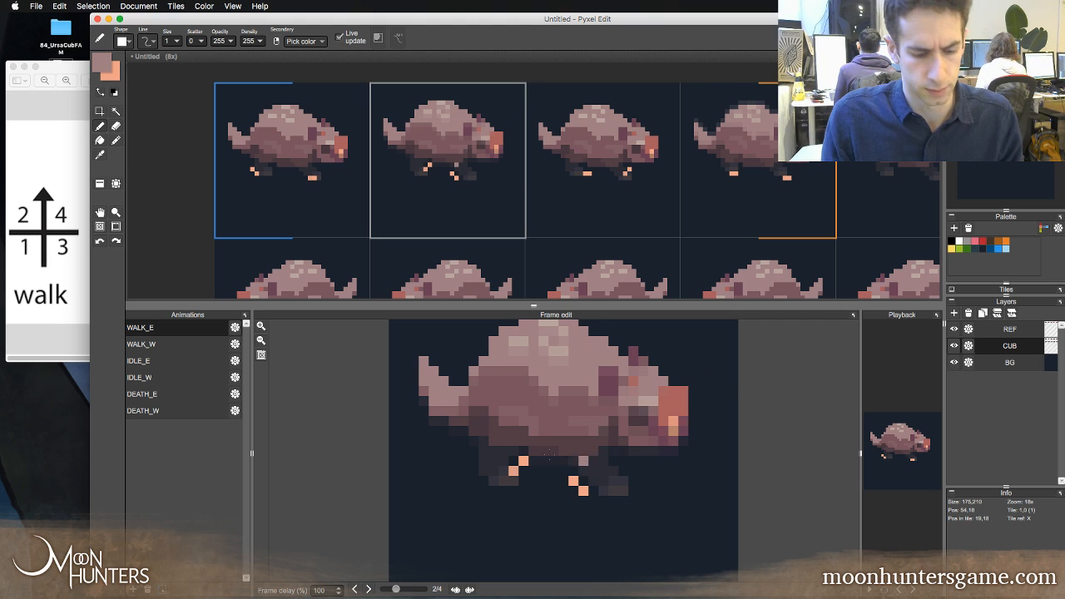
{"action": "key", "text": "Right"}
{"action": "key", "text": "Left"}
{"action": "key", "text": "Right"}
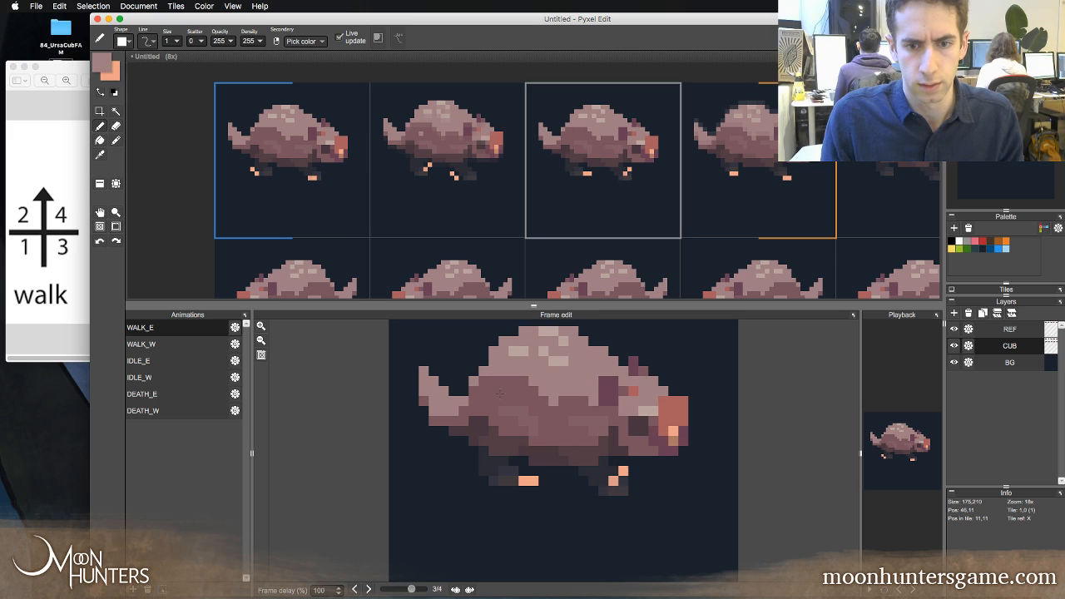
{"action": "key", "text": "Right"}
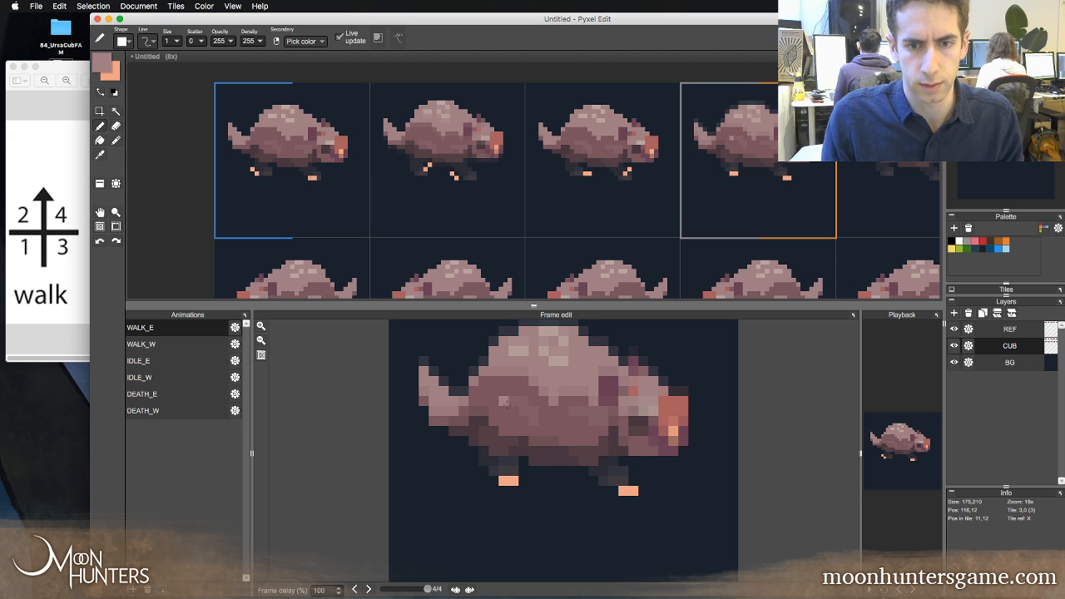
{"action": "key", "text": "Left"}
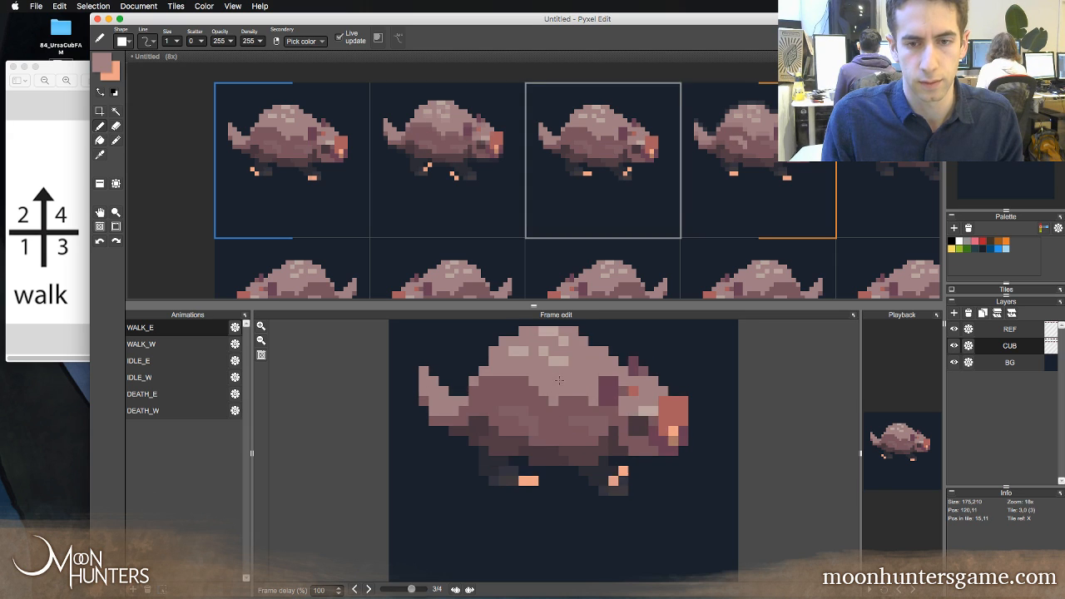
{"action": "key", "text": "Right"}
{"action": "key", "text": "Left"}
{"action": "key", "text": "Right"}
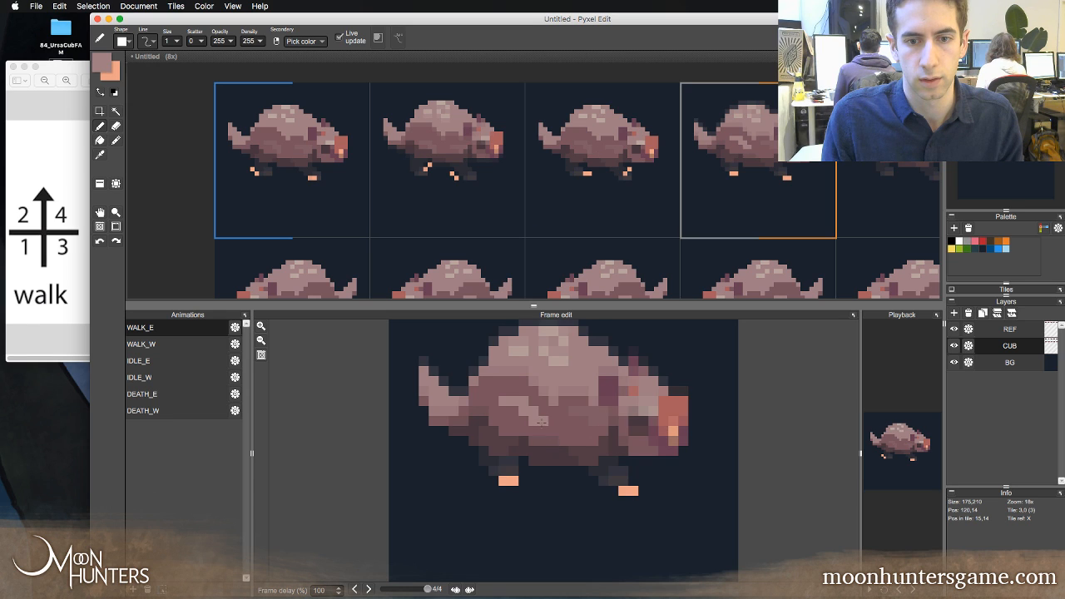
{"action": "key", "text": "Left"}
{"action": "key", "text": "Right"}
{"action": "key", "text": "Right"}
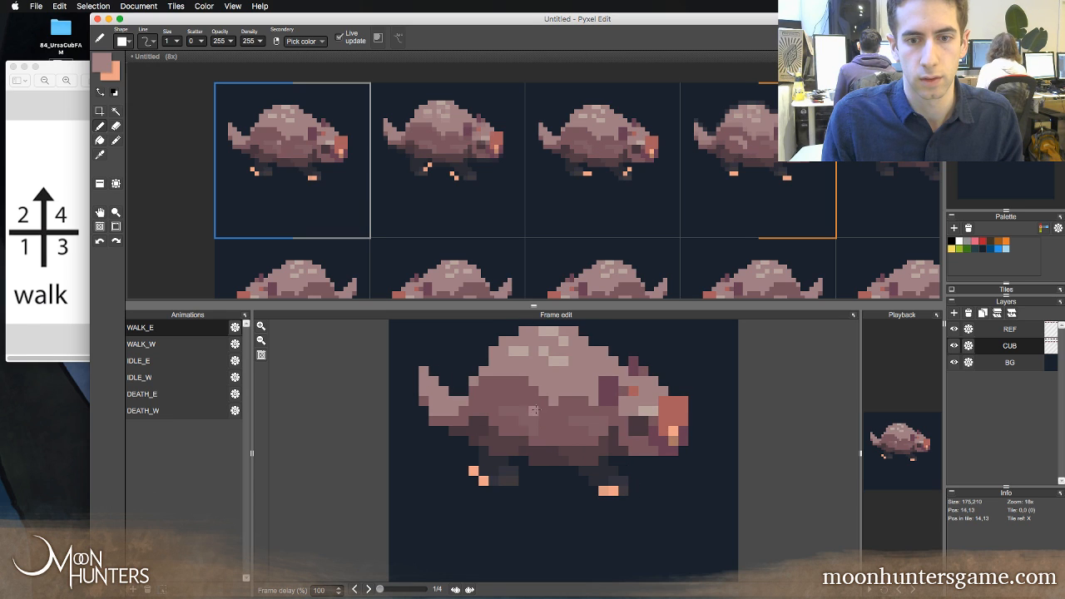
- Paint a curved mauve highlight over the rear thigh in the first WALK_E frame, trimming it with the darker body color
{"action": "key", "text": "Left"}
{"action": "key", "text": "Right"}
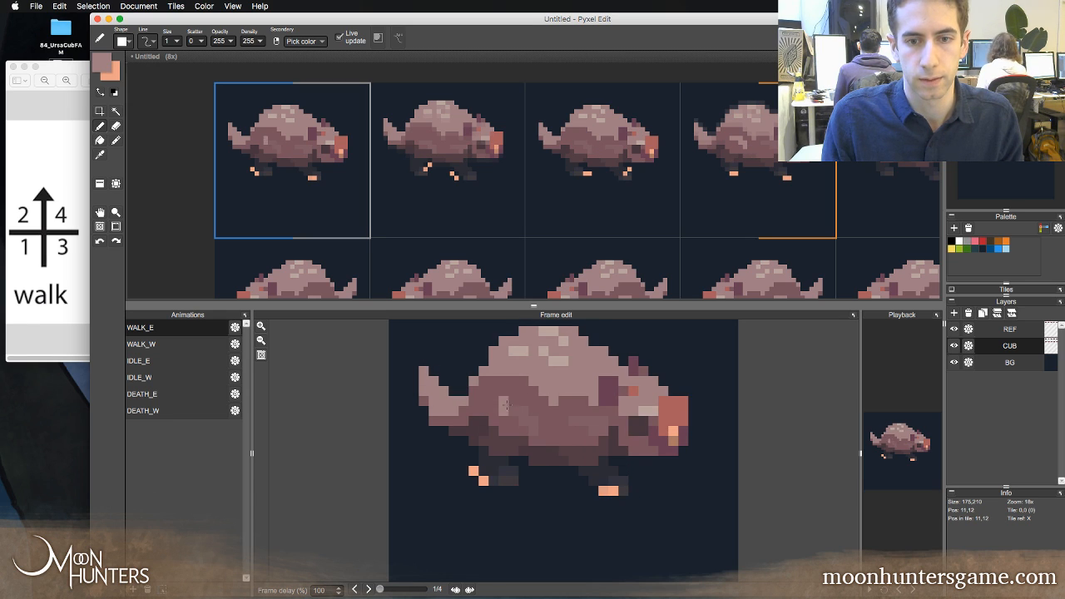
{"action": "right_click", "coordinate": [542, 415]}
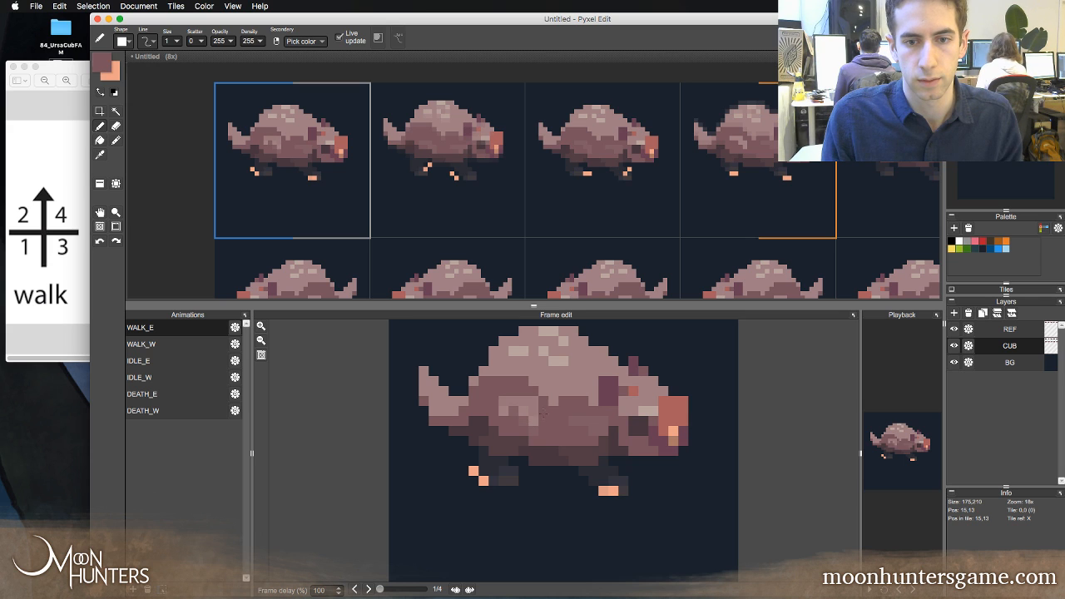
{"action": "left_click_drag", "start_coordinate": [534, 412], "coordinate": [535, 402]}
{"action": "key", "text": "Left"}
{"action": "key", "text": "Right"}
{"action": "key", "text": "Right"}
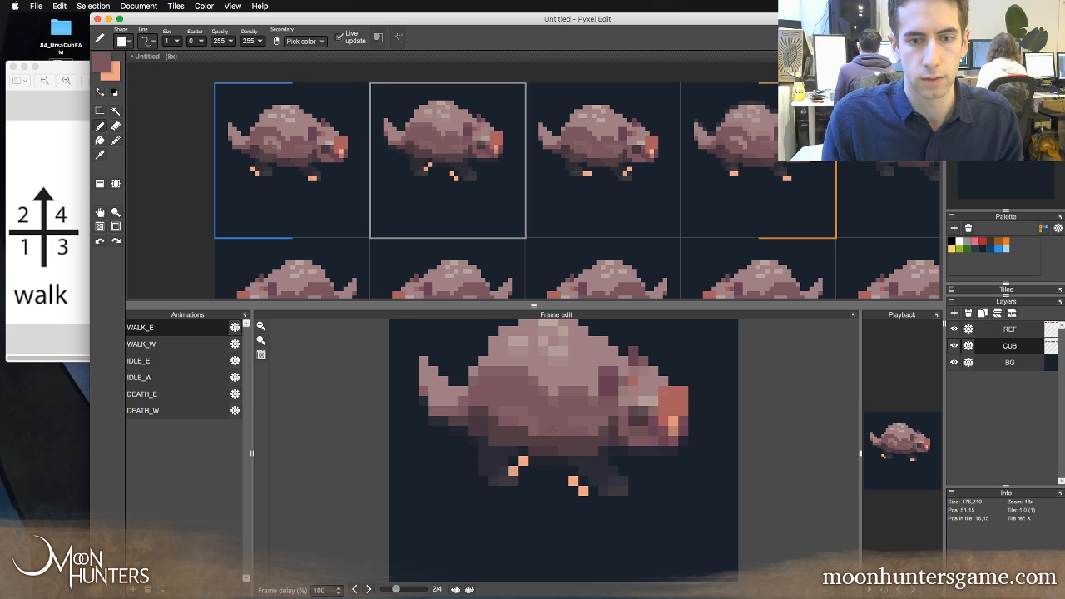
- Hide the REF layer and step through the WALK_E frames to check the cub without its faded reference legs
{"action": "key", "text": "Left"}
{"action": "key", "text": "Left"}
{"action": "key", "text": "Right"}
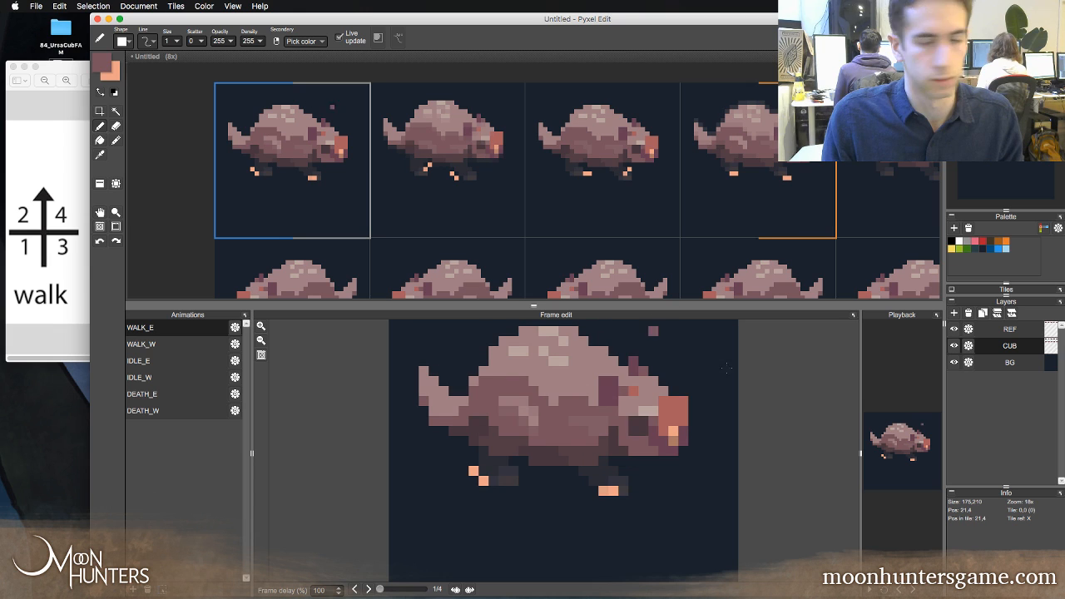
{"action": "left_click", "coordinate": [955, 330]}
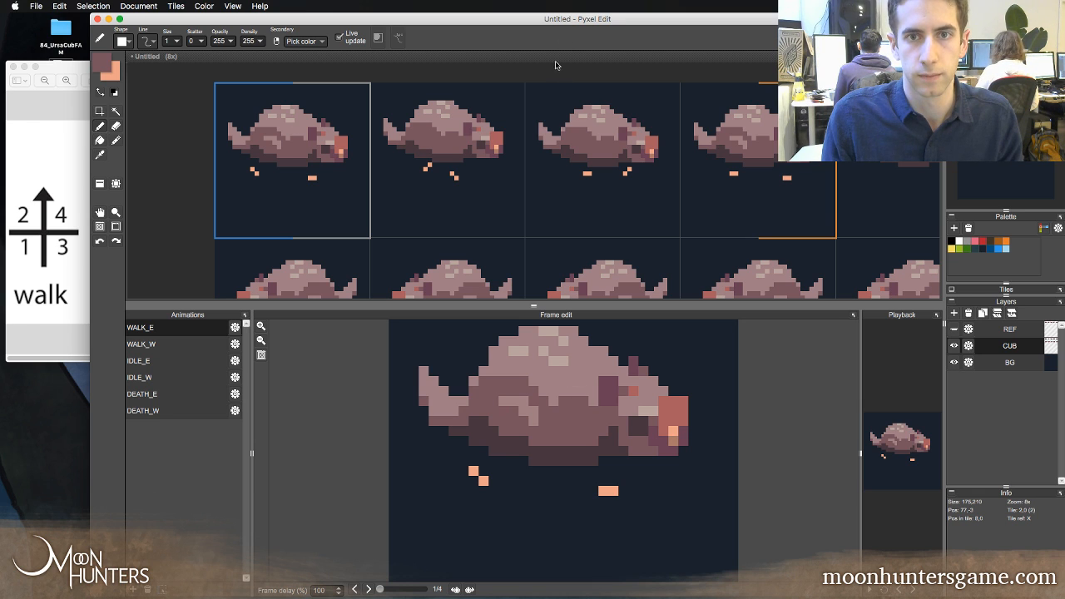
{"action": "key", "text": "Left"}
{"action": "key", "text": "Right"}
{"action": "key", "text": "Right"}
{"action": "key", "text": "Right"}
{"action": "key", "text": "Right"}
{"action": "key", "text": "Right"}
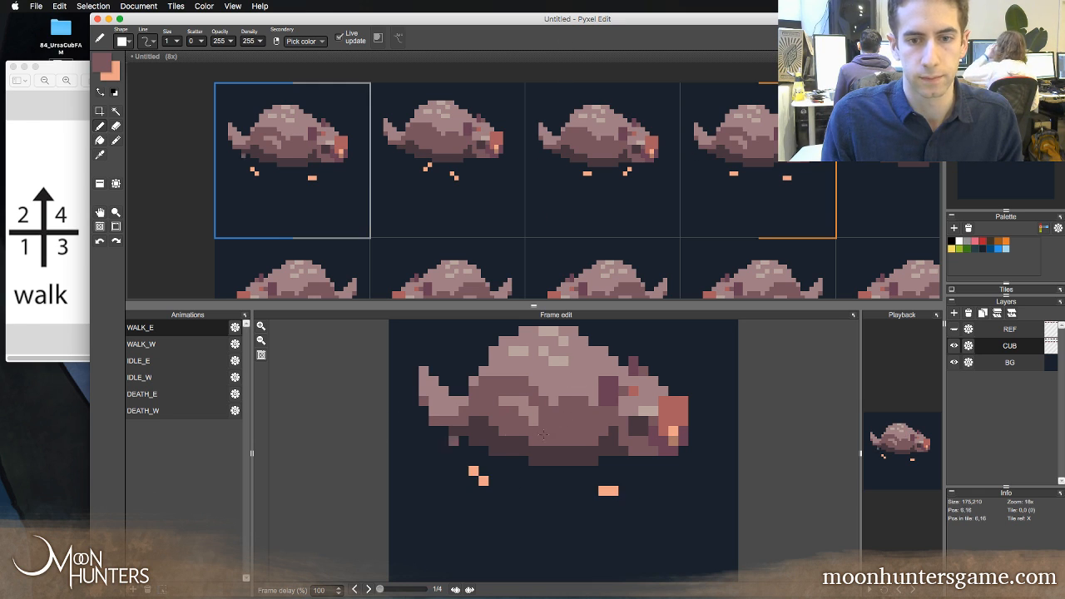
- Sample the mauve and paint the matching curved thigh highlight in the second WALK_E frame, comparing it with the neighboring frames
{"action": "left_click", "coordinate": [529, 422], "text": "alt"}
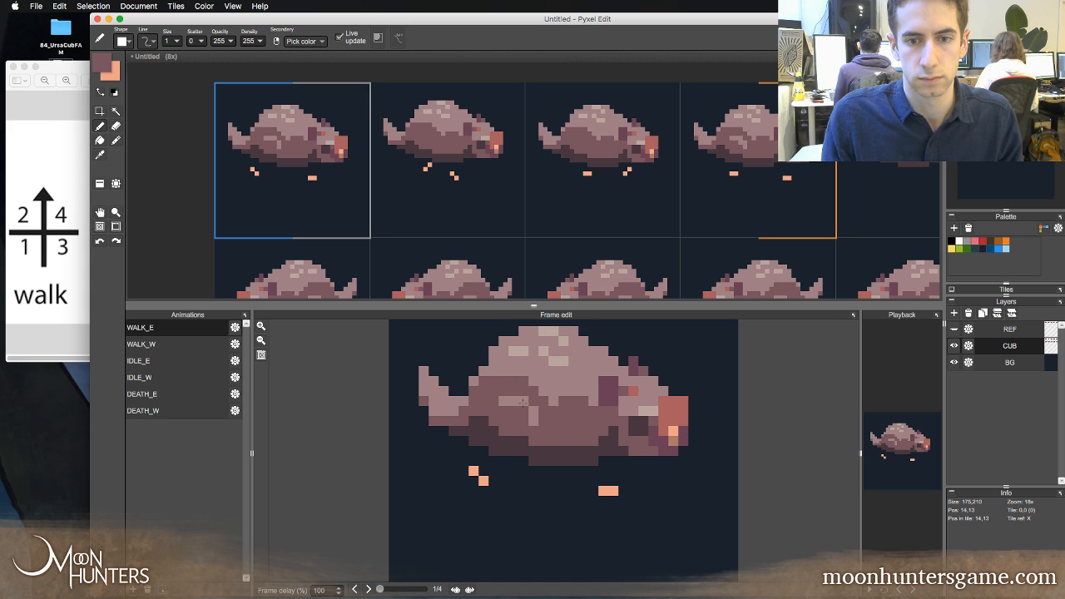
{"action": "key", "text": "Right"}
{"action": "key", "text": "Left"}
{"action": "key", "text": "Right"}
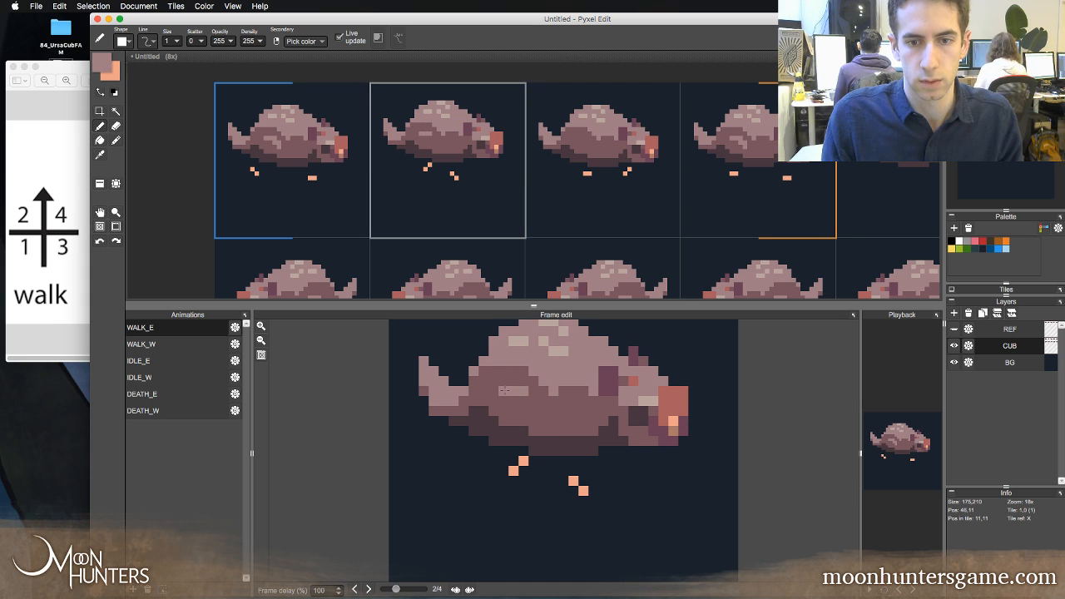
{"action": "key", "text": "Left"}
{"action": "key", "text": "Right"}
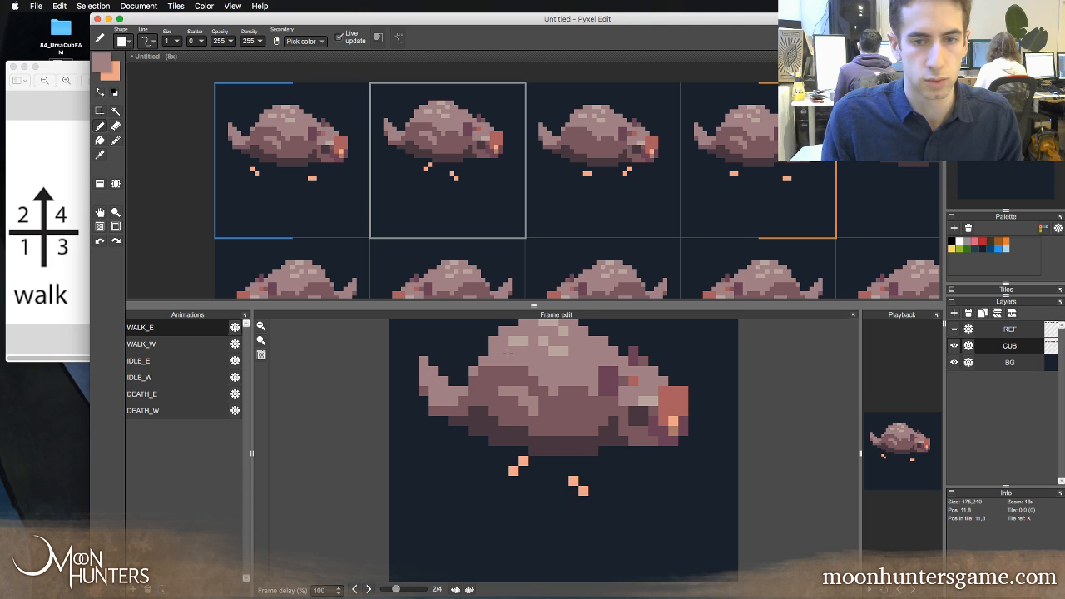
{"action": "key", "text": "Left"}
{"action": "key", "text": "Right"}
{"action": "key", "text": "Right"}
{"action": "key", "text": "Left"}
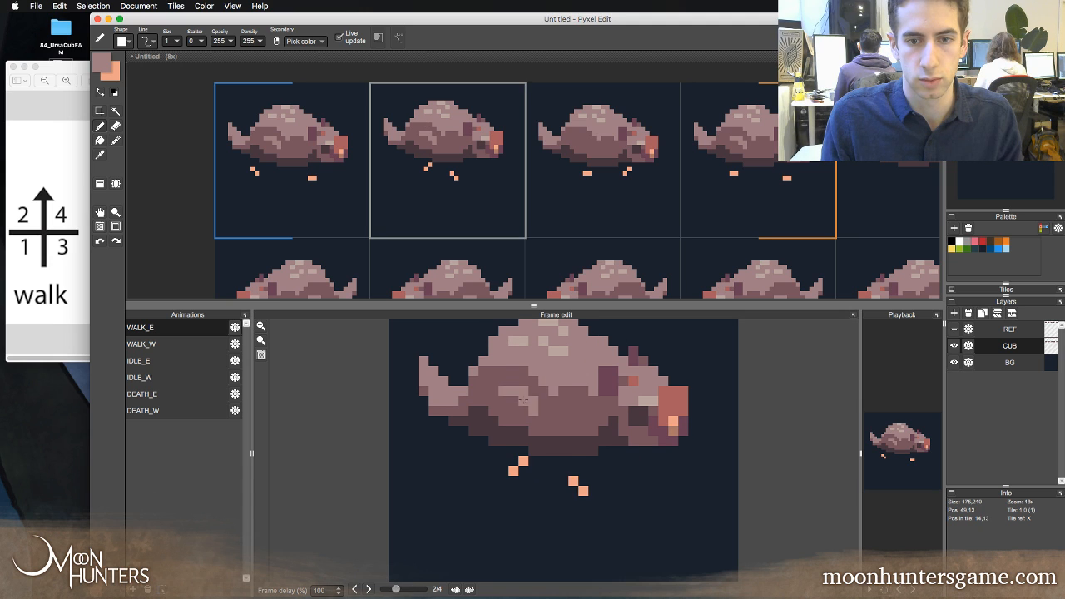
- Add the curved mauve thigh highlight to the third WALK_E frame, matching its placement against the second frame
{"action": "key", "text": "Right"}
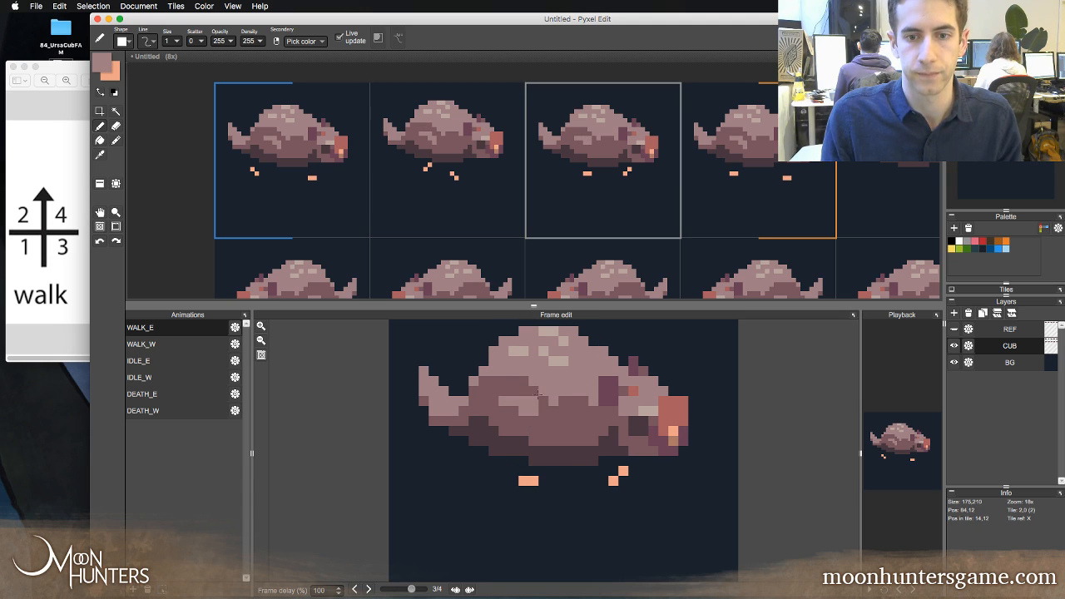
{"action": "key", "text": "Left"}
{"action": "key", "text": "Right"}
{"action": "key", "text": "Left"}
{"action": "key", "text": "Right"}
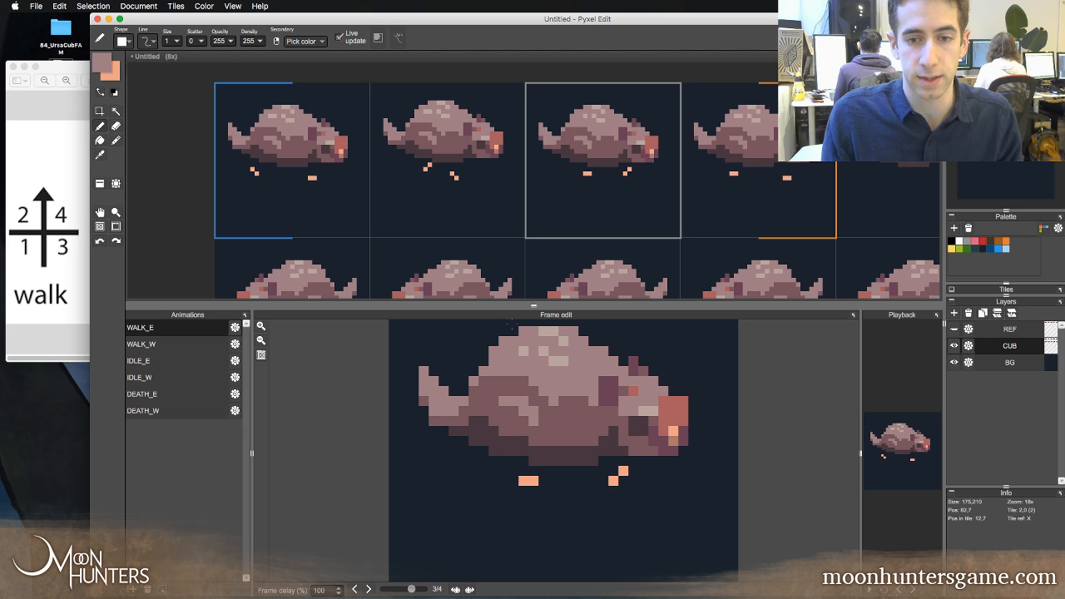
- Flip back and forth between the second, third and fourth WALK_E frames to examine the thigh shading and paw movement
{"action": "key", "text": "Left"}
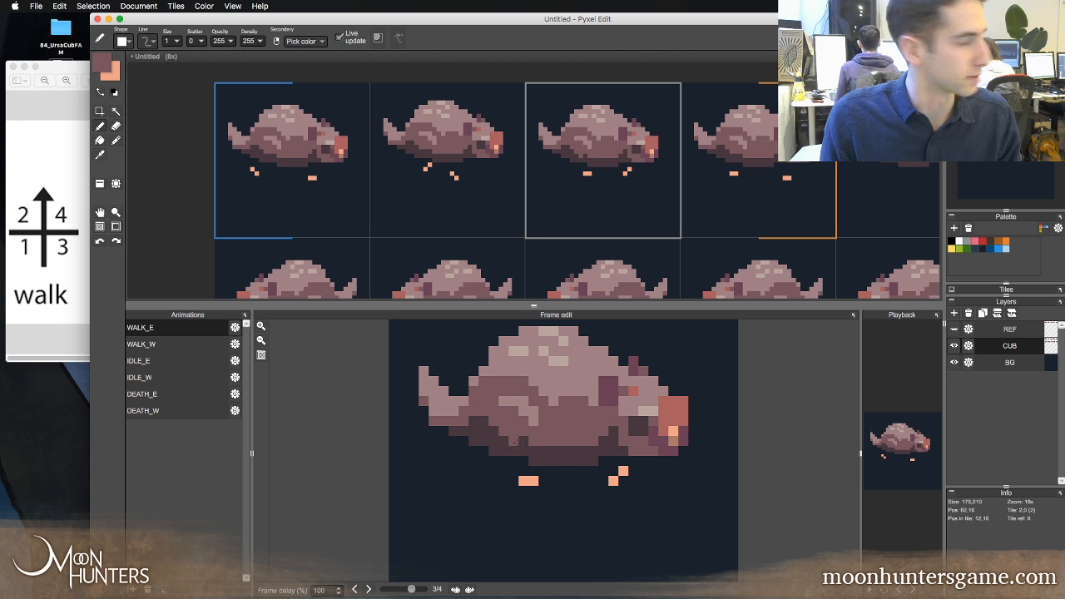
{"action": "key", "text": "Left"}
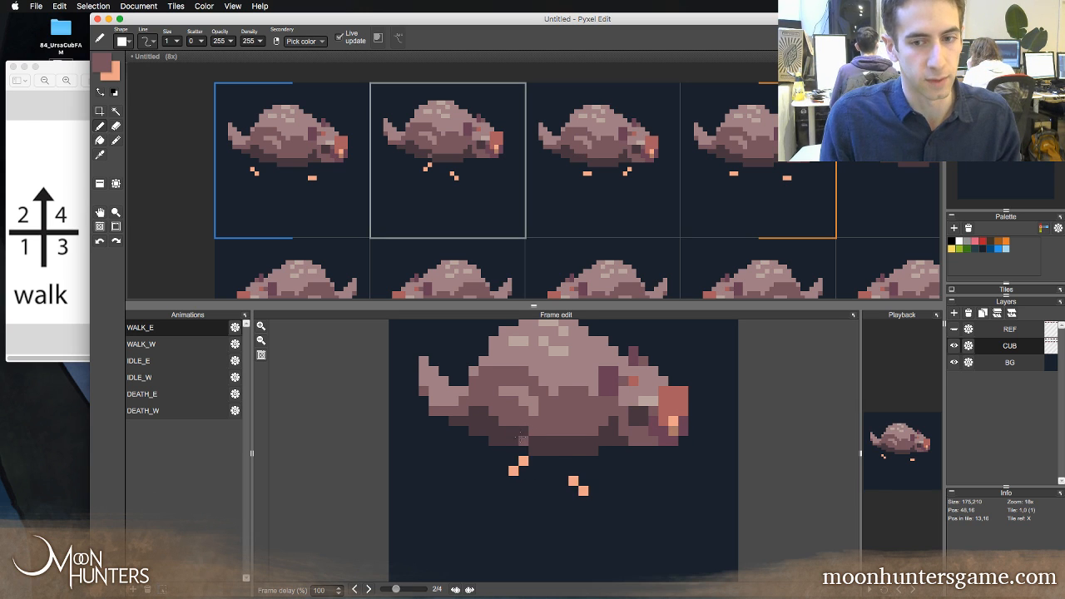
{"action": "key", "text": "Right"}
{"action": "key", "text": "Right"}
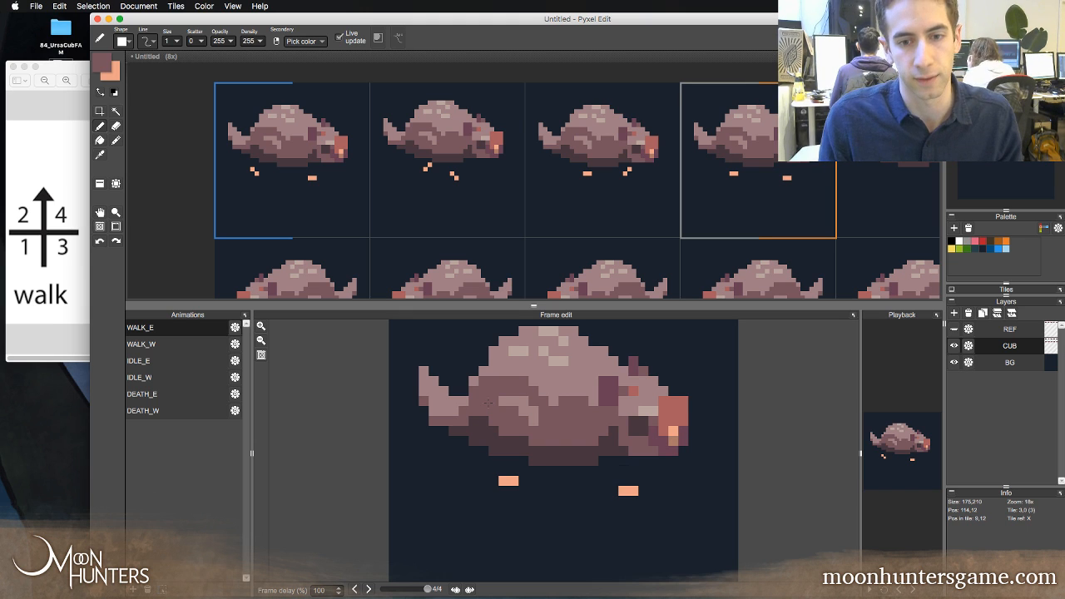
{"action": "key", "text": "Left"}
{"action": "key", "text": "Right"}
{"action": "key", "text": "Left"}
{"action": "key", "text": "Left"}
{"action": "key", "text": "Right"}
{"action": "key", "text": "Right"}
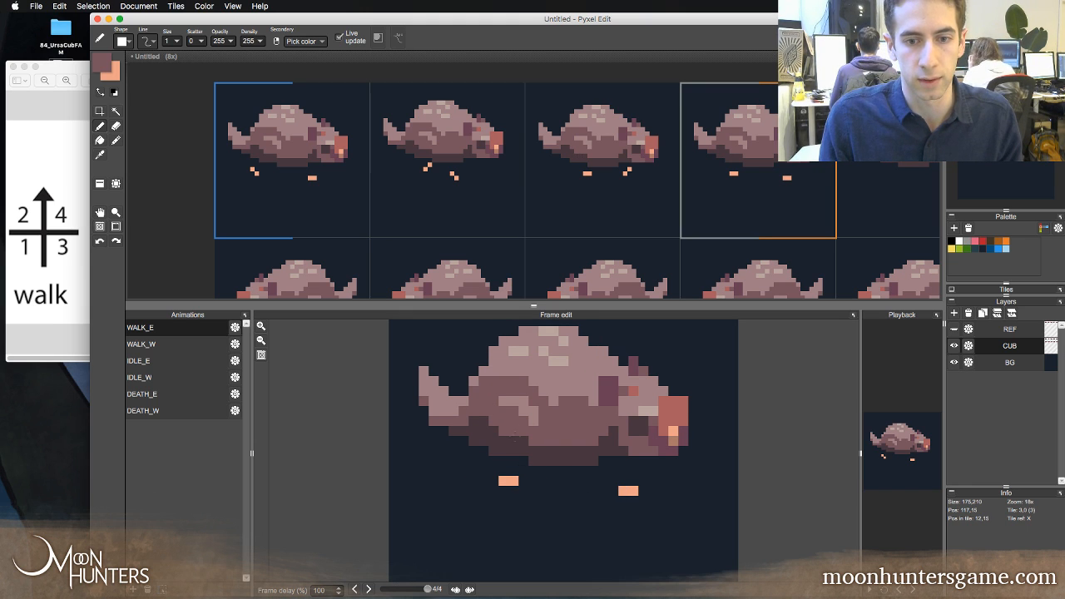
{"action": "key", "text": "Left"}
{"action": "key", "text": "Right"}
- Mirror the first cub tile of the second row horizontally with the tile placer's 0x transformation, then return to the pen
{"action": "key", "text": "space"}
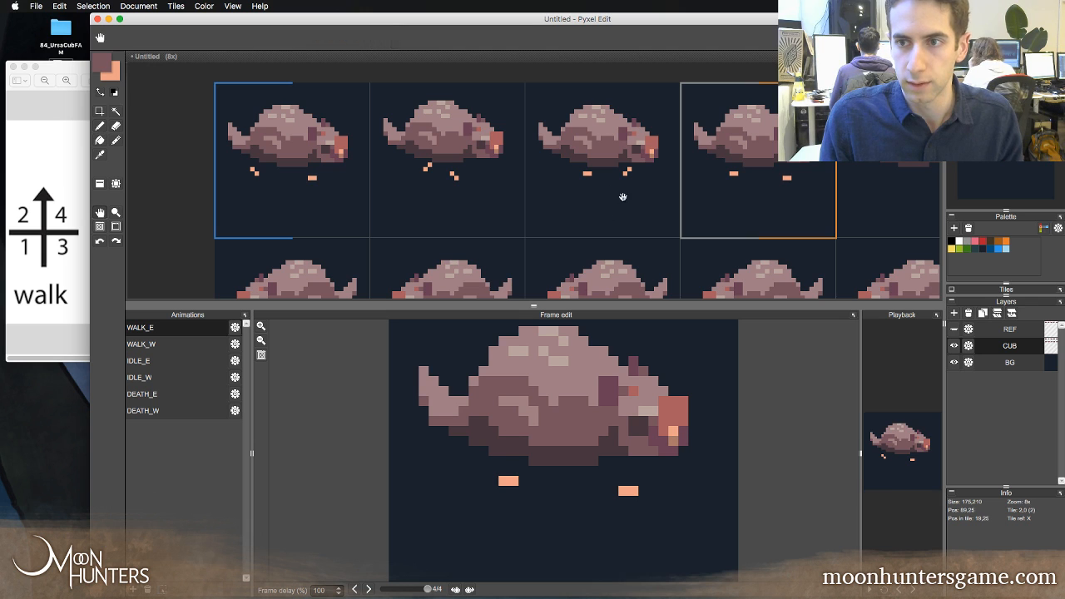
{"action": "left_click_drag", "start_coordinate": [634, 218], "coordinate": [634, 159]}
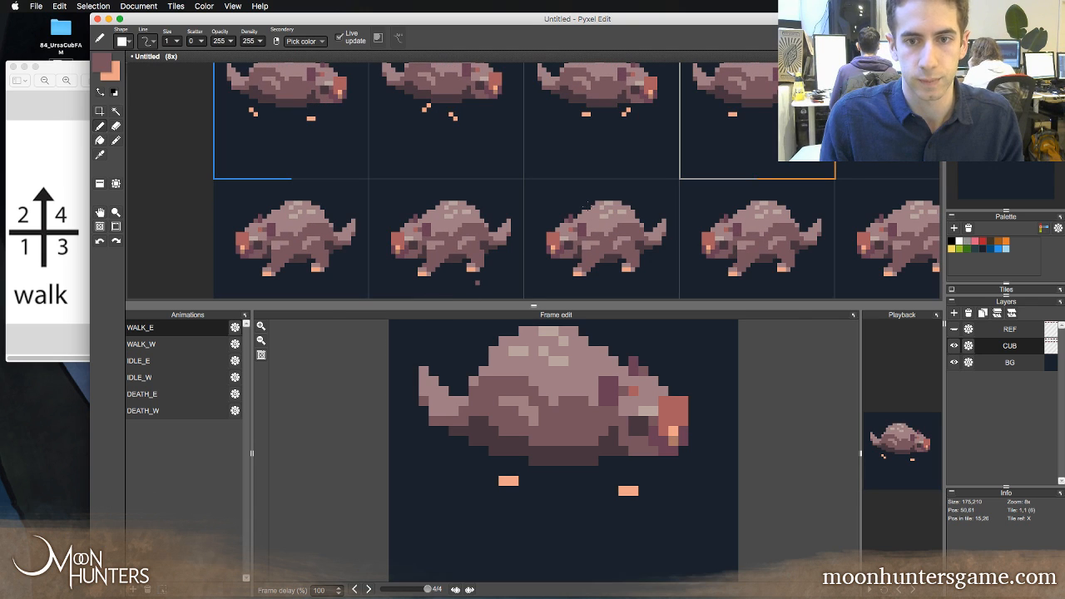
{"action": "key", "text": "t"}
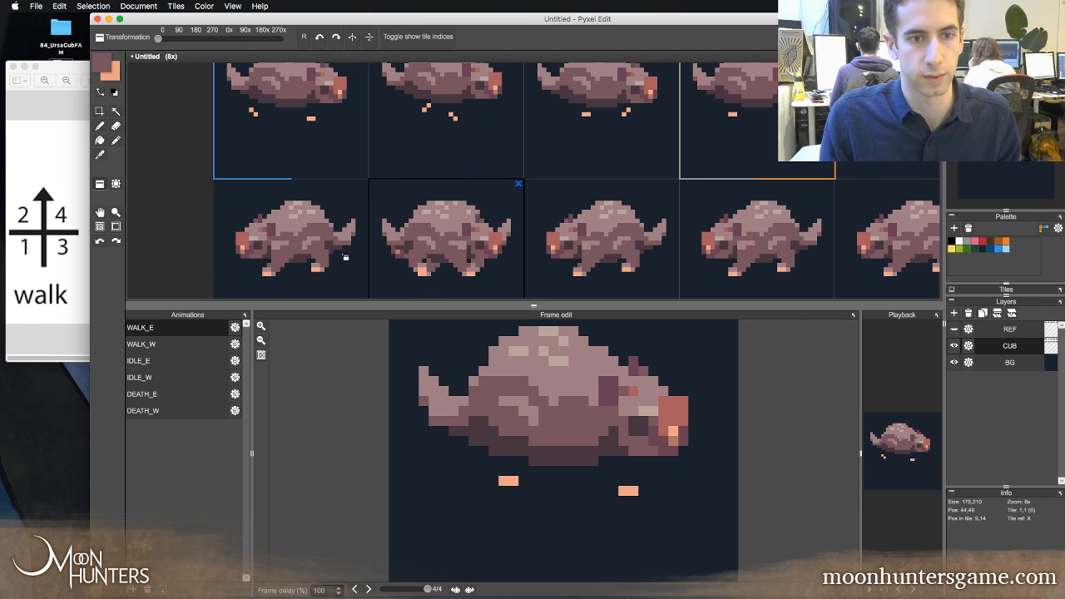
{"action": "scroll", "coordinate": [333, 215], "scroll_direction": "down", "scroll_amount": 4}
{"action": "left_click", "coordinate": [337, 211]}
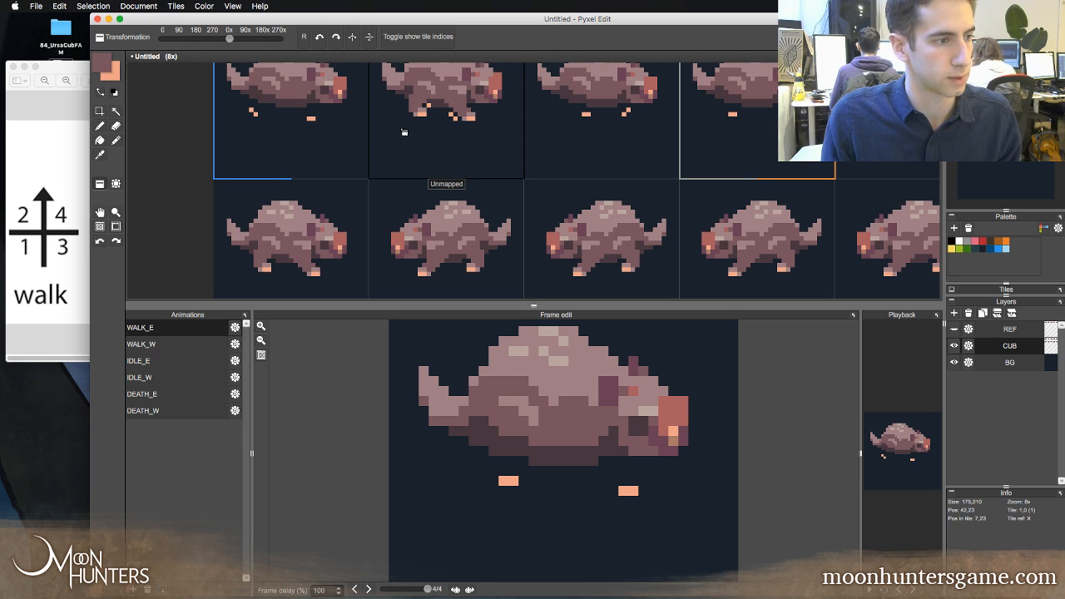
{"action": "key", "text": "b"}
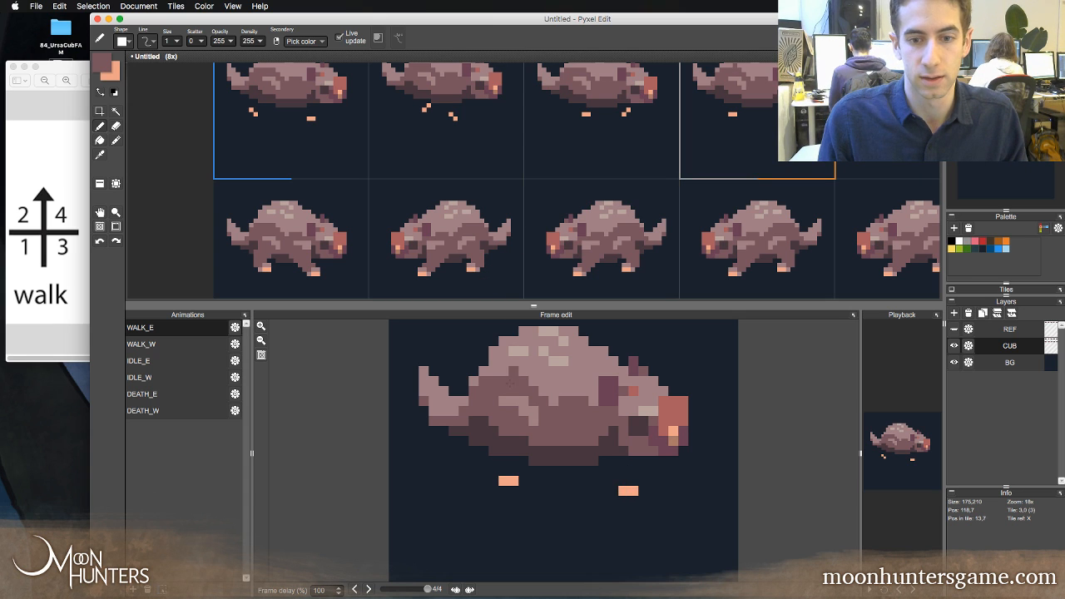
- Step through the WALK_E frames to examine where the rear leg has to connect to each paw
{"action": "key", "text": "Left"}
{"action": "key", "text": "Right"}
{"action": "key", "text": "Right"}
{"action": "key", "text": "Right"}
{"action": "key", "text": "Right"}
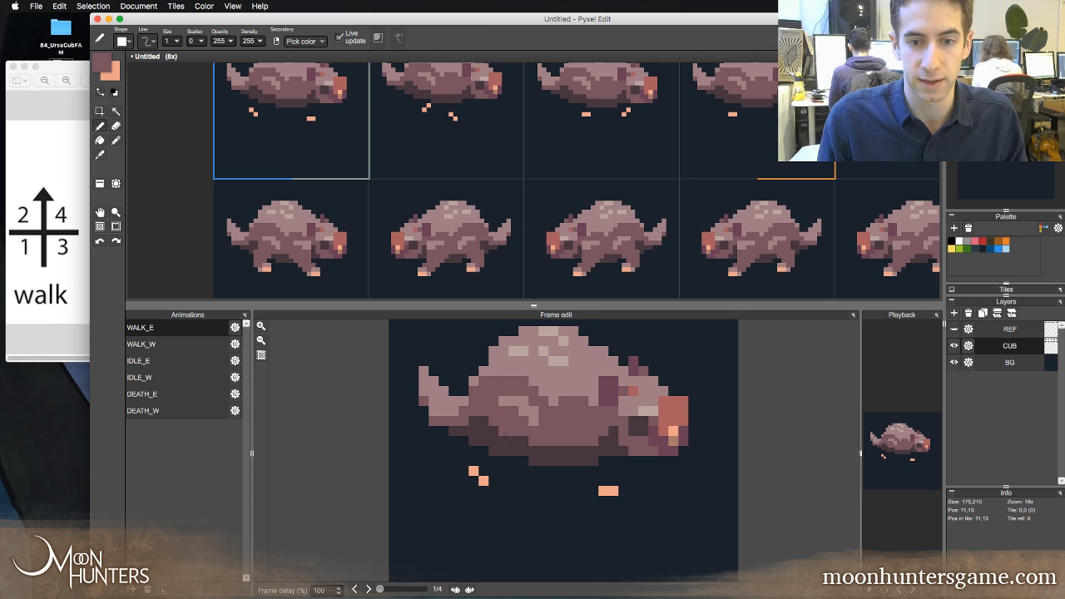
{"action": "key", "text": "Left"}
{"action": "key", "text": "Left"}
{"action": "key", "text": "Right"}
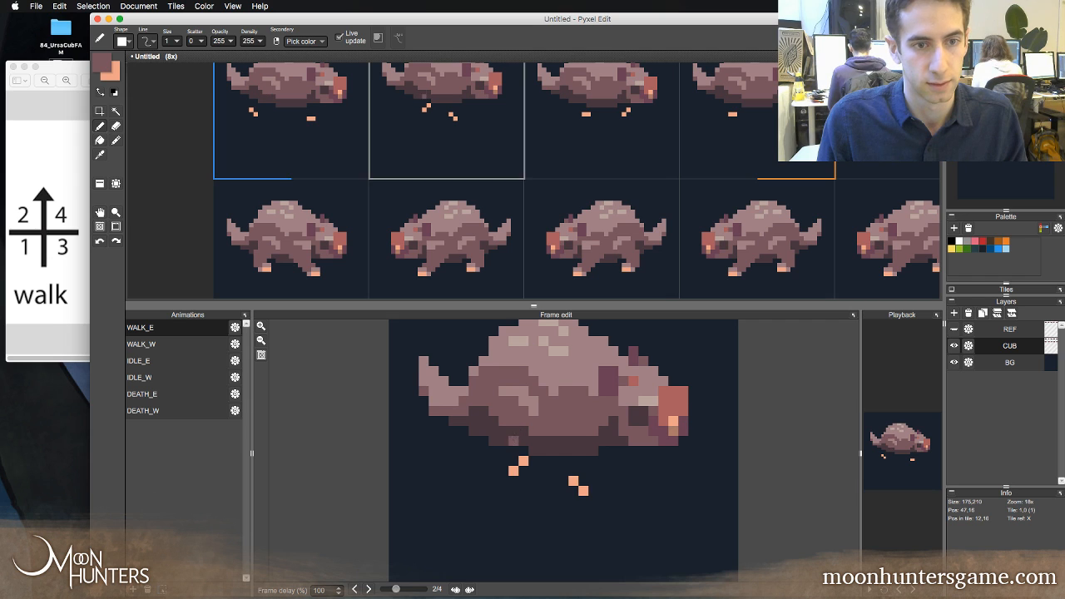
- Draw the rear leg in the fourth WALK_E frame, with sampled mauve around the peach paw and the darker body color above
{"action": "key", "text": "Left"}
{"action": "left_click", "coordinate": [532, 419], "text": "alt"}
{"action": "key", "text": "Right"}
{"action": "key", "text": "Right"}
{"action": "key", "text": "Right"}
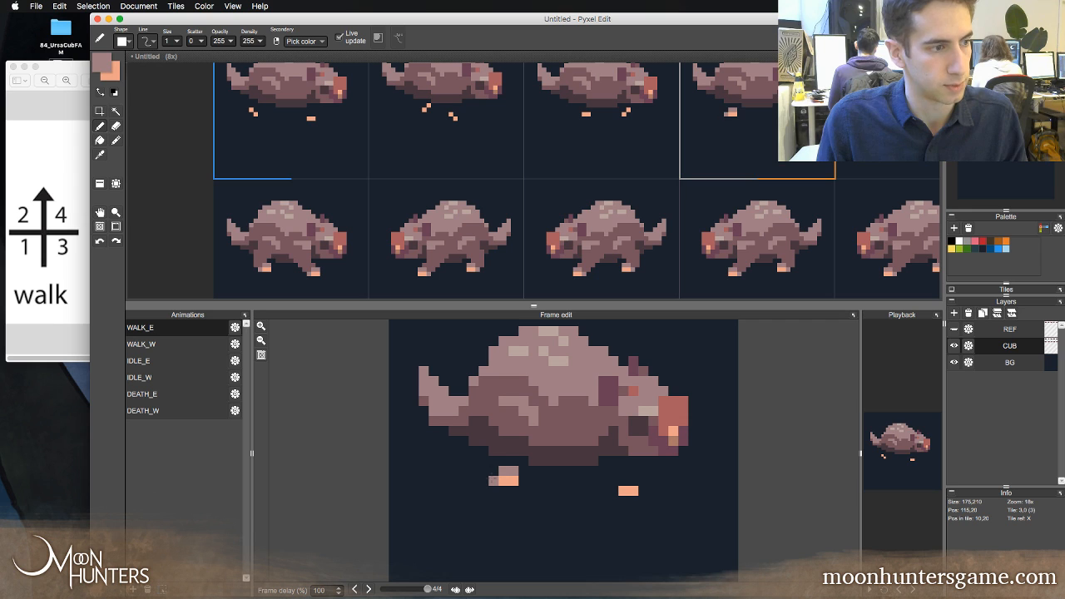
{"action": "left_click", "coordinate": [512, 422], "text": "alt"}
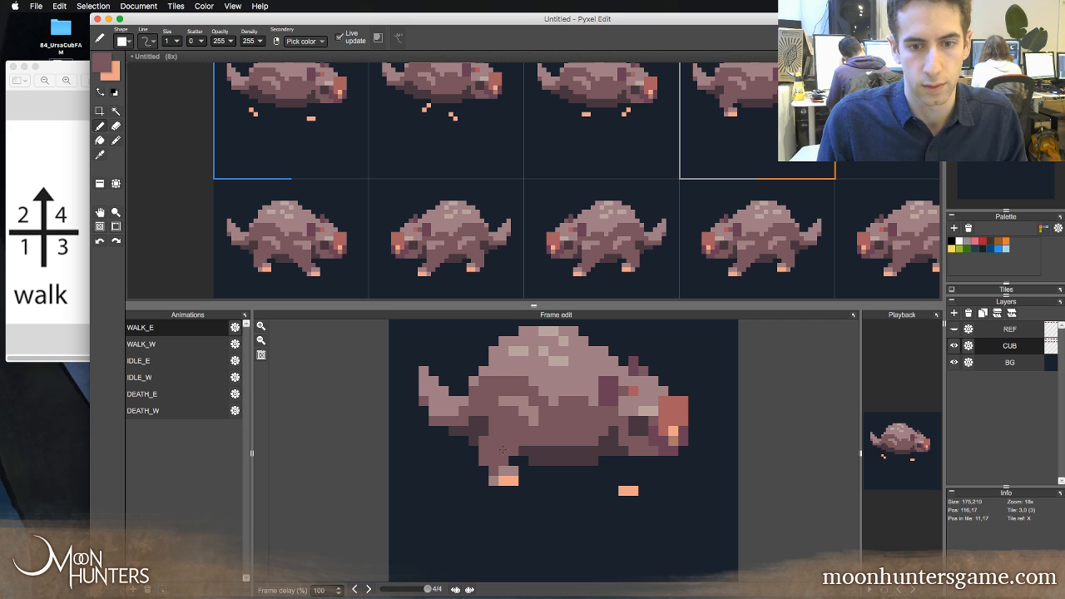
- Draw the rear leg down to the raised peach paw in the first WALK_E frame, comparing it with the fourth frame
{"action": "key", "text": "Right"}
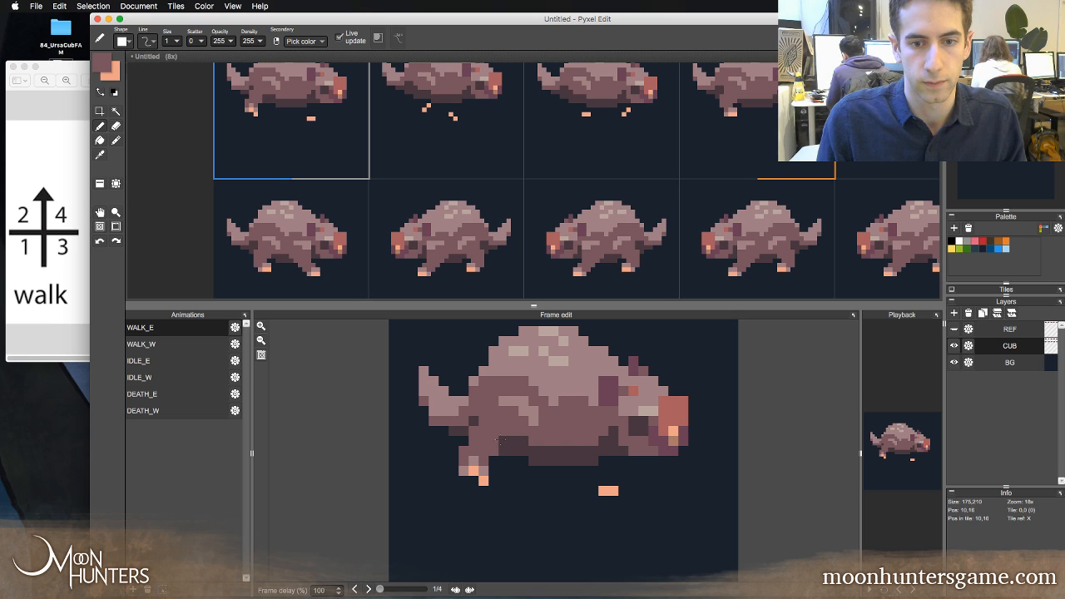
{"action": "key", "text": "Left"}
{"action": "key", "text": "Right"}
{"action": "key", "text": "Left"}
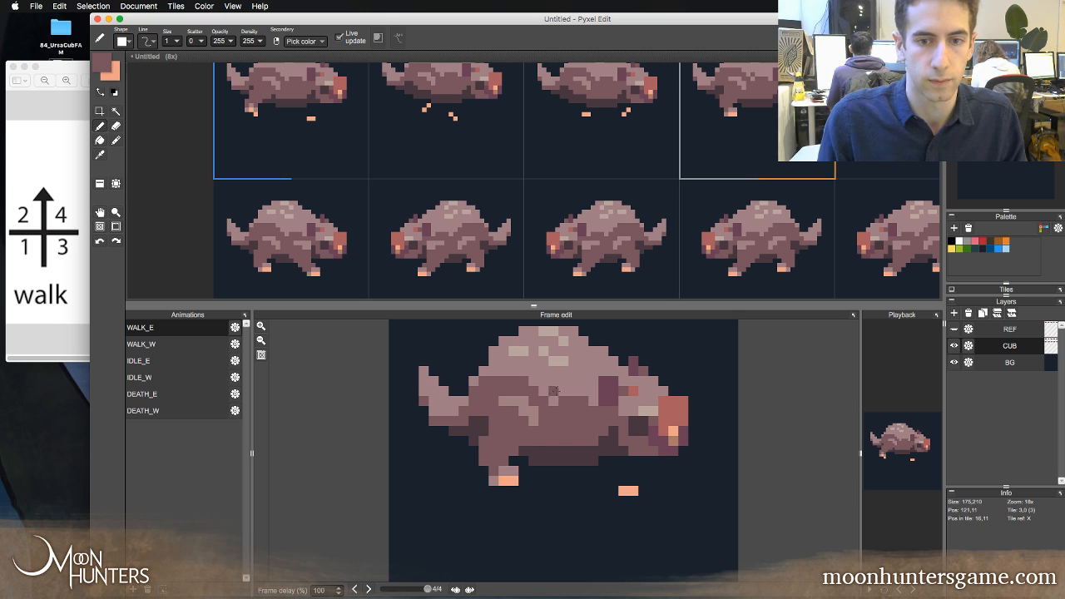
- Sample the dark belly brown and touch up the underside beside the rear leg in the first WALK_E frame
{"action": "key", "text": "Right"}
{"action": "key", "text": "Left"}
{"action": "key", "text": "Right"}
{"action": "key", "text": "Left"}
{"action": "key", "text": "Right"}
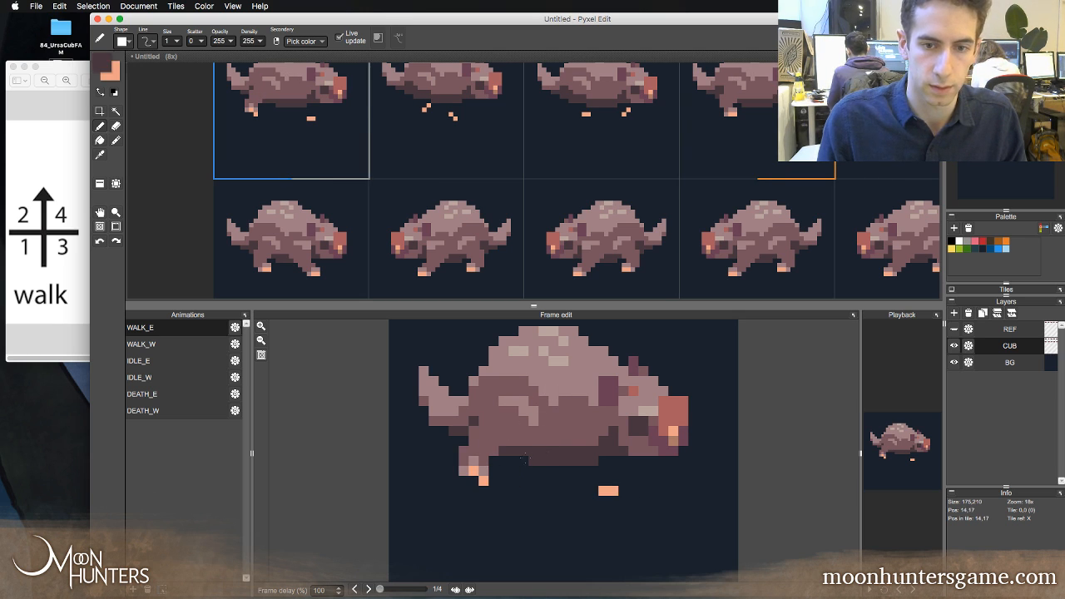
{"action": "key", "text": "Left"}
{"action": "key", "text": "Right"}
{"action": "key", "text": "Left"}
{"action": "key", "text": "Right"}
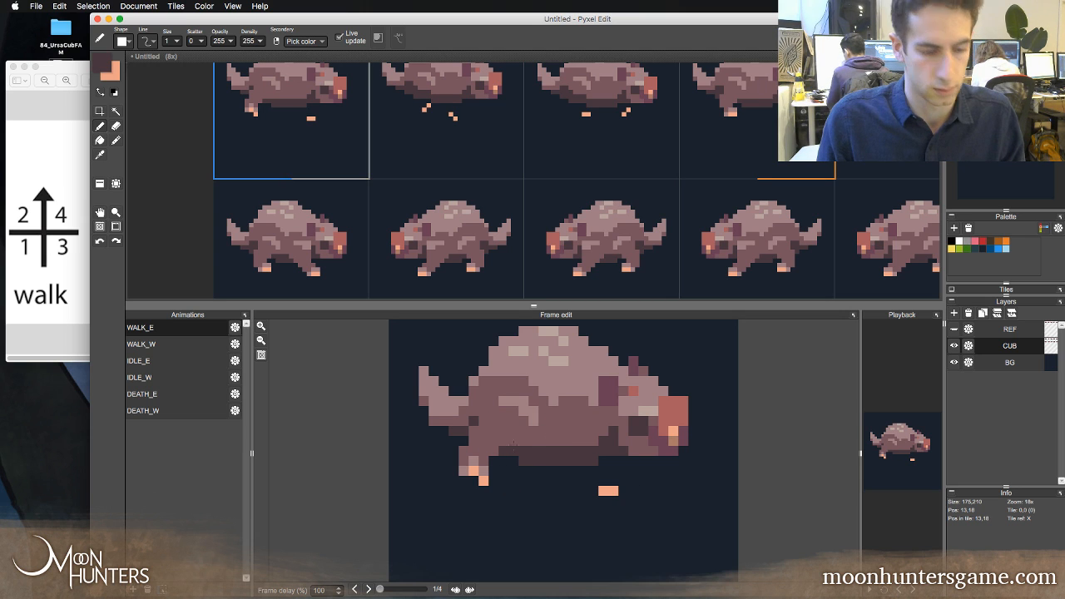
- Erase edge pixels from the belly's lower outline in the first WALK_E frame, comparing it repeatedly with the fourth frame
{"action": "key", "text": "e"}
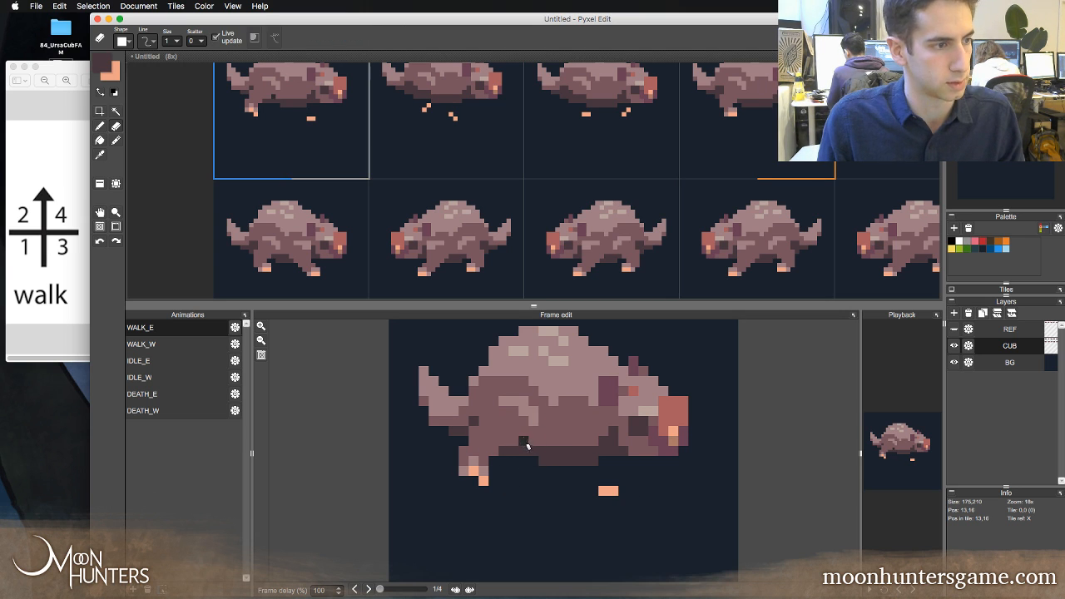
{"action": "key", "text": "Left"}
{"action": "key", "text": "Right"}
{"action": "key", "text": "Left"}
{"action": "key", "text": "Right"}
{"action": "key", "text": "Left"}
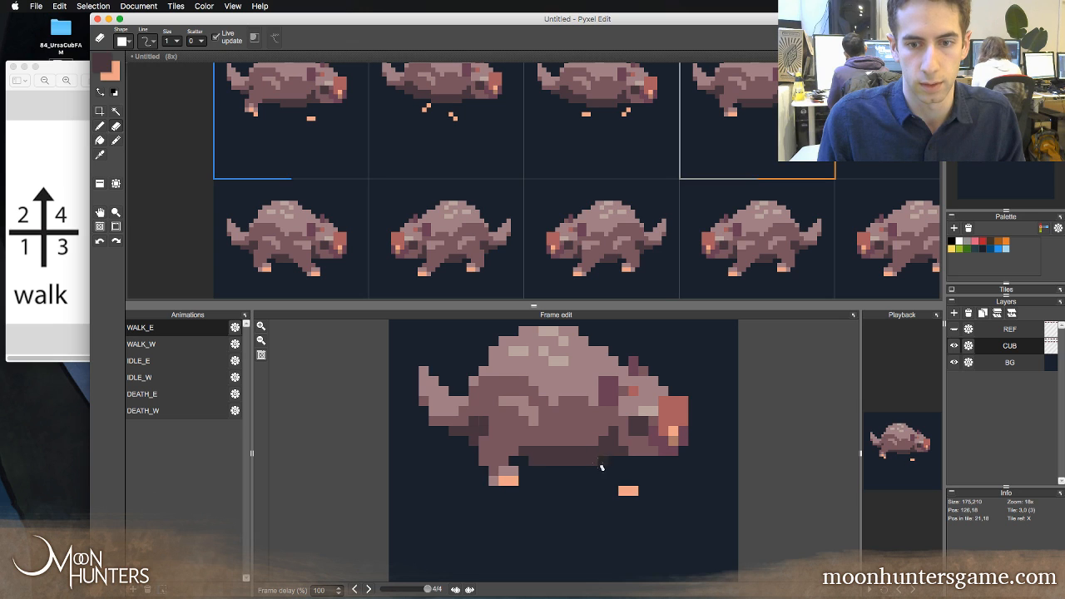
{"action": "key", "text": "Right"}
{"action": "key", "text": "Left"}
{"action": "key", "text": "Right"}
{"action": "key", "text": "Left"}
{"action": "key", "text": "Right"}
- Flip through the neighboring WALK_E frames to compare the belly outline and the rear leg's position
{"action": "key", "text": "Right"}
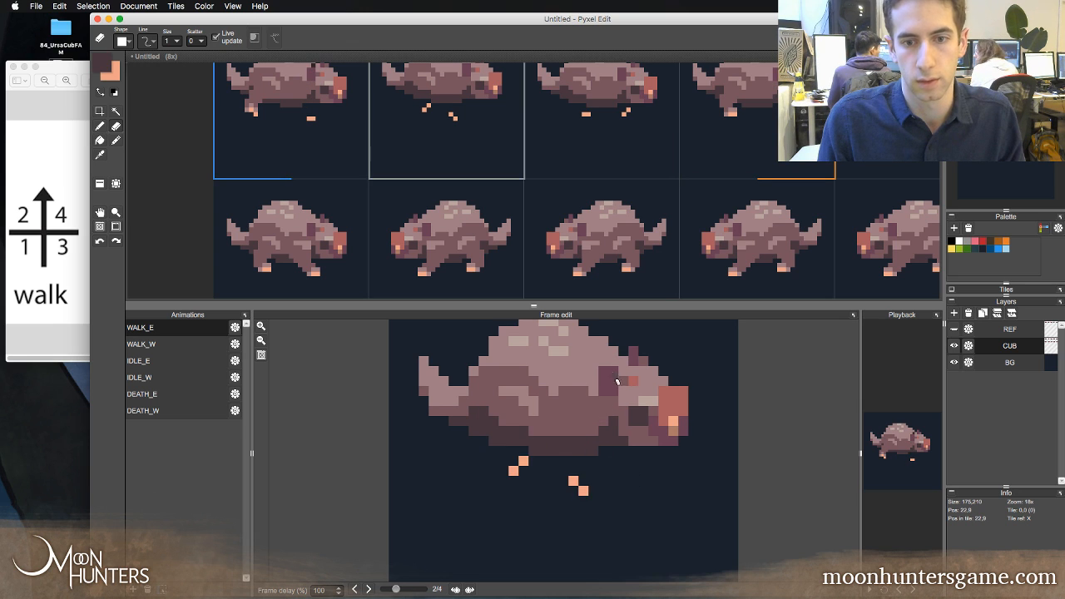
{"action": "key", "text": "Right"}
{"action": "key", "text": "Left"}
{"action": "key", "text": "Left"}
{"action": "key", "text": "Right"}
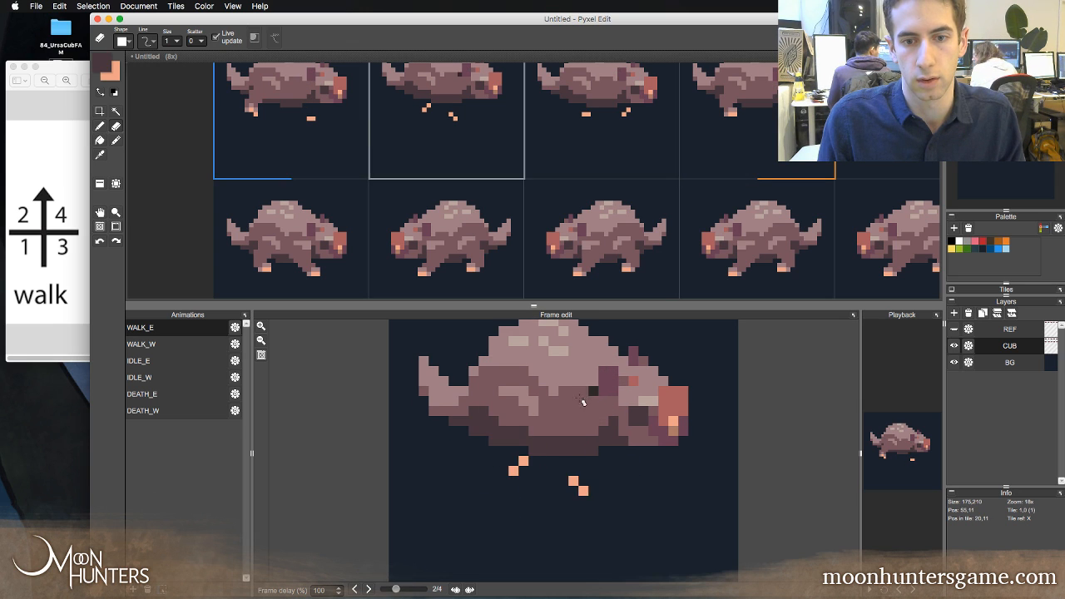
{"action": "key", "text": "Right"}
{"action": "key", "text": "Left"}
{"action": "key", "text": "Left"}
{"action": "key", "text": "Left"}
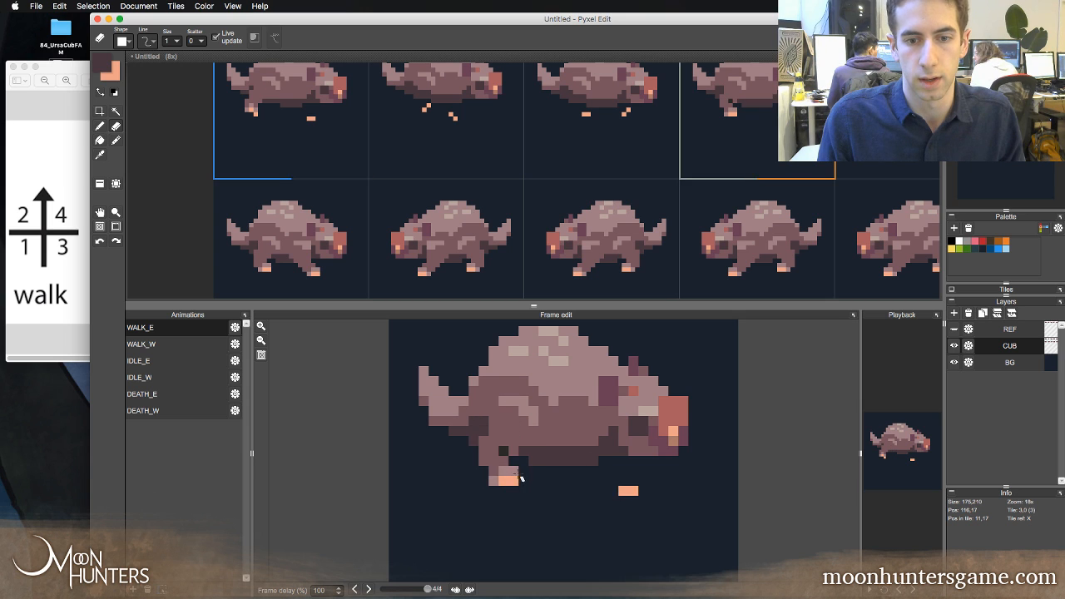
- Draw the rear leg down to the raised peach paw in the second WALK_E frame, using the body's sampled mid and light browns
{"action": "key", "text": "Right"}
{"action": "key", "text": "Left"}
{"action": "key", "text": "Right"}
{"action": "right_click", "coordinate": [514, 422]}
{"action": "key", "text": "b"}
{"action": "key", "text": "Left"}
{"action": "key", "text": "Right"}
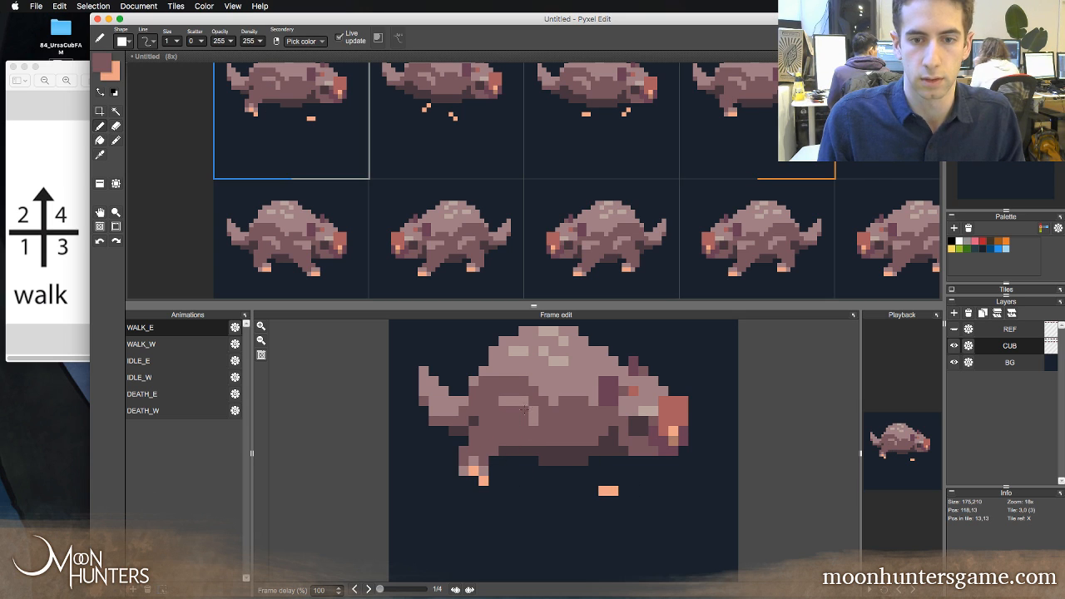
{"action": "key", "text": "Left"}
{"action": "key", "text": "Right"}
{"action": "key", "text": "Right"}
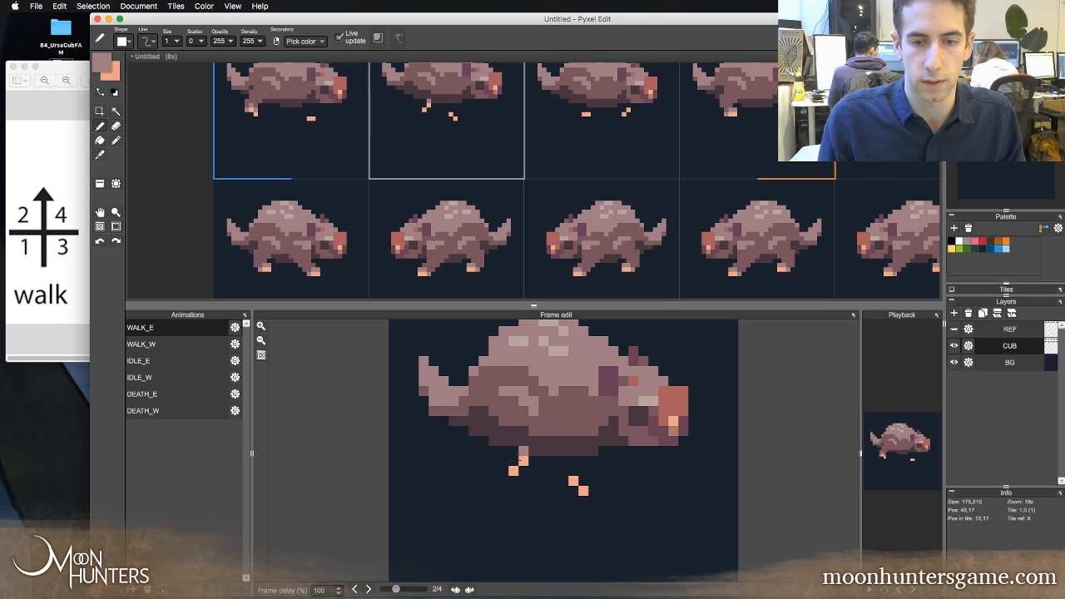
{"action": "left_click", "coordinate": [503, 459]}
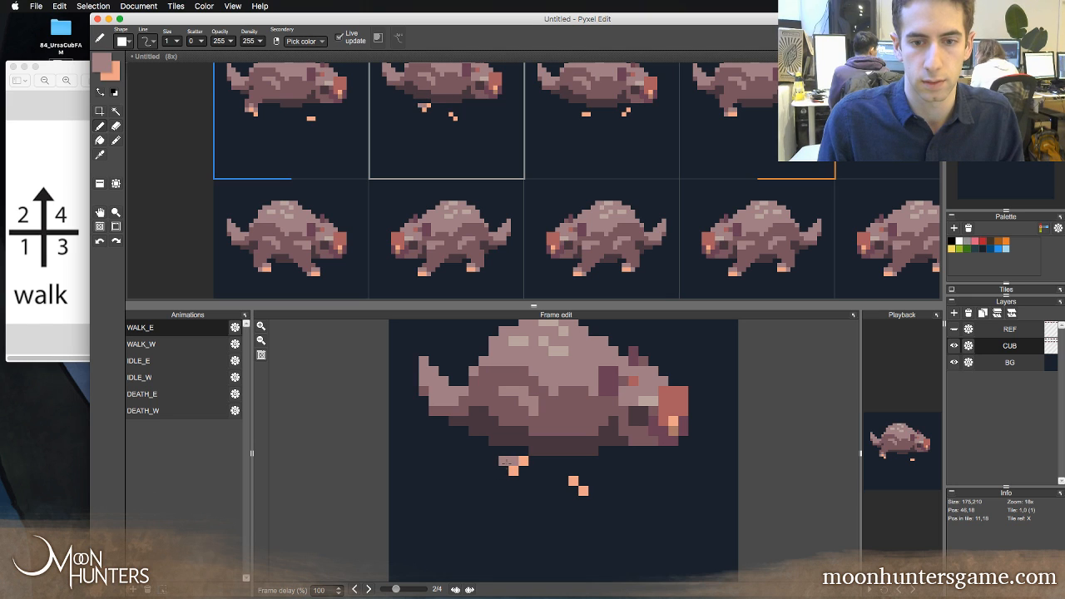
{"action": "right_click", "coordinate": [535, 430]}
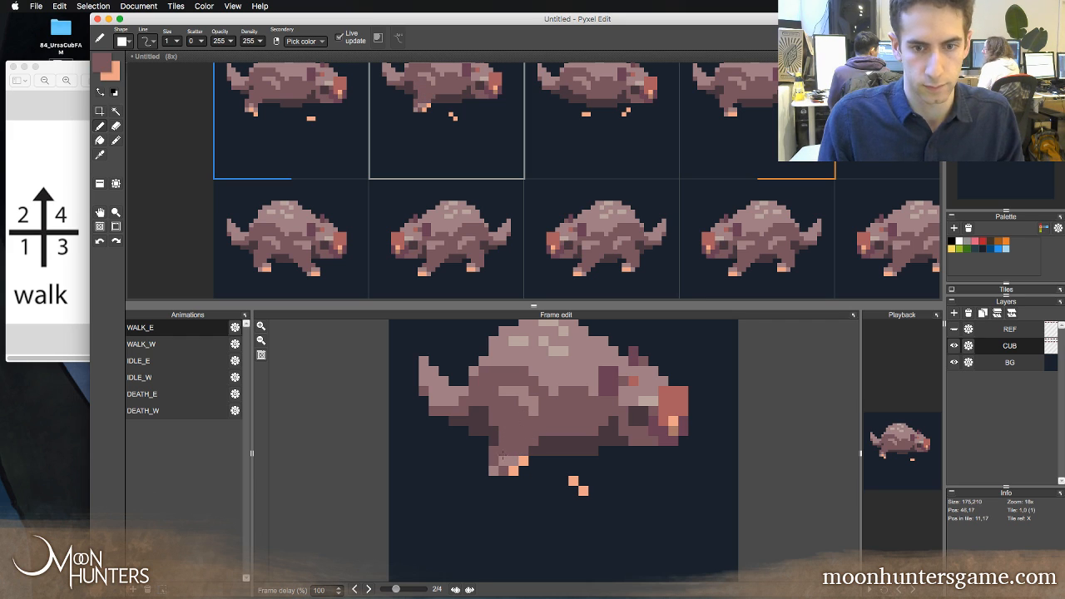
{"action": "right_click", "coordinate": [499, 447]}
- Flip repeatedly through the WALK_E frames to check the rear leg's movement from frame to frame
{"action": "key", "text": "Left"}
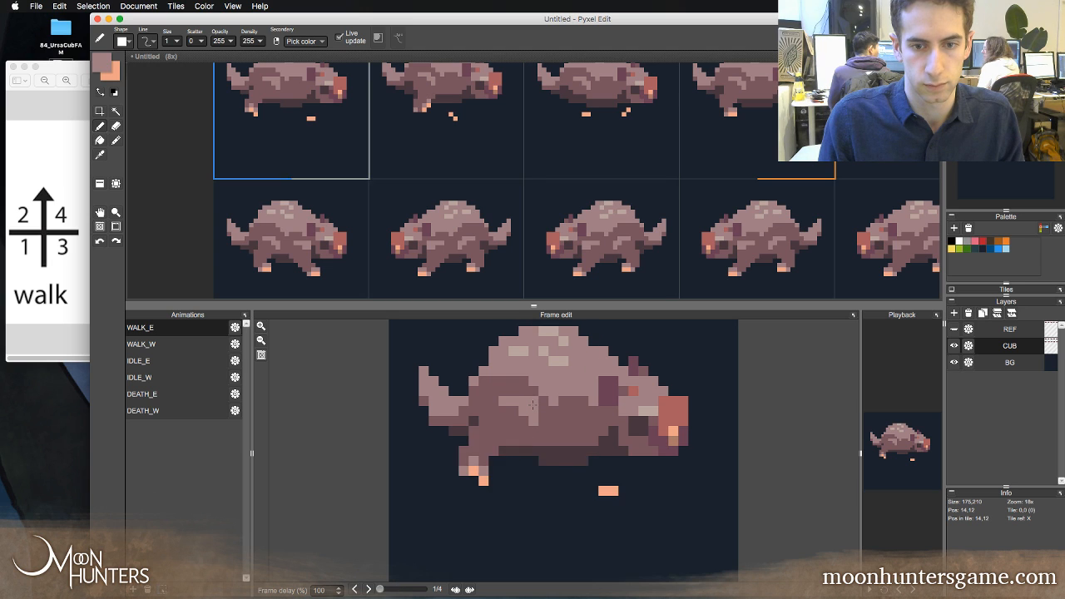
{"action": "key", "text": "Right"}
{"action": "key", "text": "Right"}
{"action": "key", "text": "Right"}
{"action": "key", "text": "Left"}
{"action": "key", "text": "Left"}
{"action": "key", "text": "Right"}
{"action": "key", "text": "Right"}
{"action": "key", "text": "Right"}
{"action": "key", "text": "Right"}
{"action": "key", "text": "Right"}
{"action": "key", "text": "Right"}
{"action": "key", "text": "Right"}
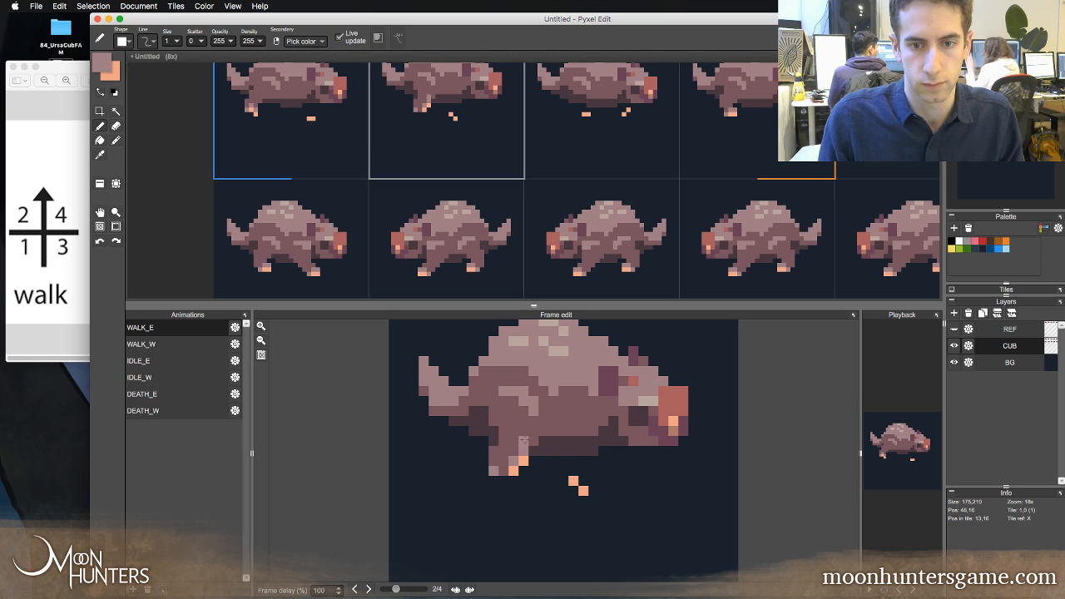
{"action": "key", "text": "Left"}
{"action": "key", "text": "Left"}
{"action": "key", "text": "Left"}
{"action": "key", "text": "Right"}
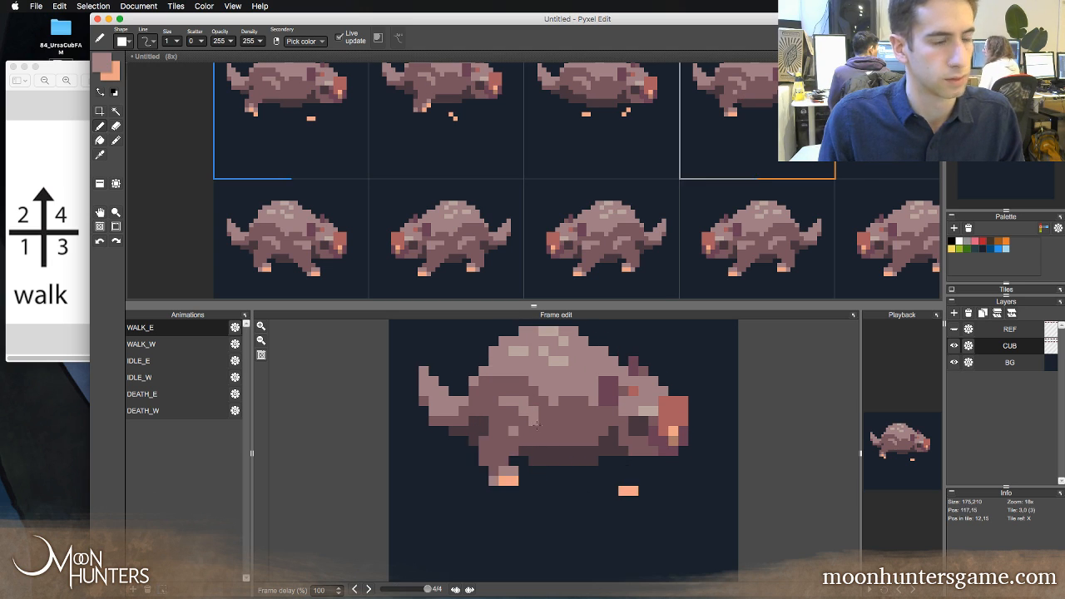
{"action": "key", "text": "Right"}
{"action": "key", "text": "Right"}
{"action": "key", "text": "Right"}
{"action": "key", "text": "Right"}
{"action": "key", "text": "Right"}
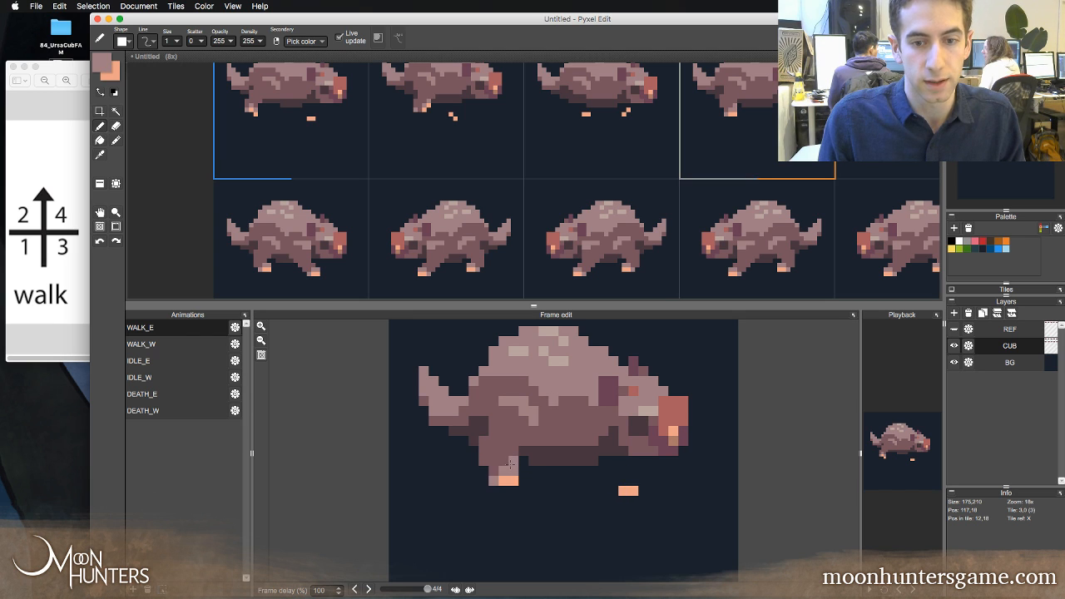
- Draw light brown foot pixels above the rear peach paw in the third WALK_E frame, comparing it with the second frame
{"action": "key", "text": "Left"}
{"action": "key", "text": "Left"}
{"action": "key", "text": "Right"}
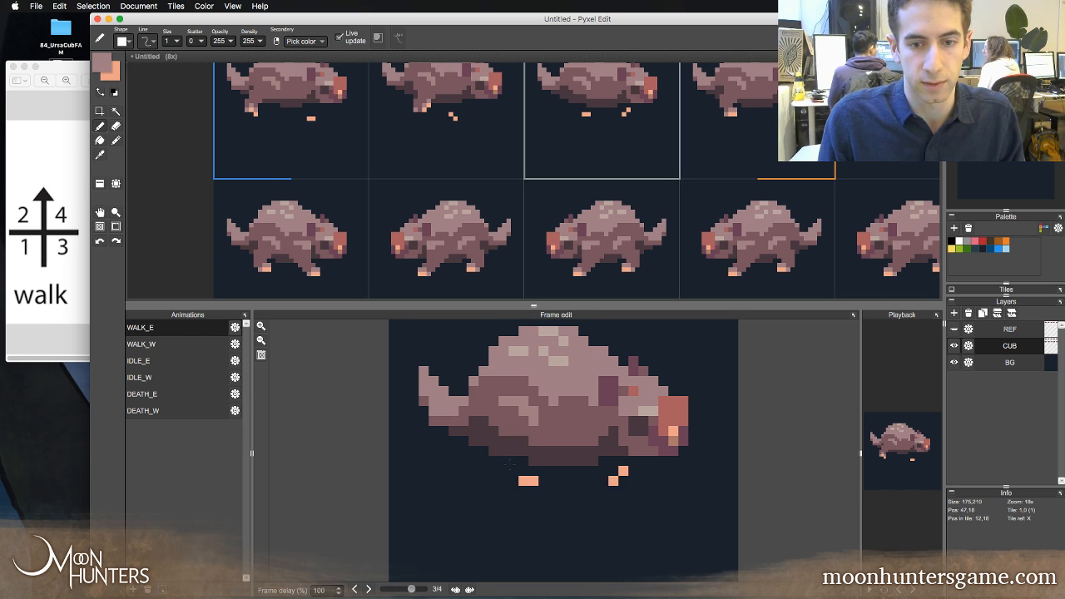
{"action": "key", "text": "Left"}
{"action": "key", "text": "Right"}
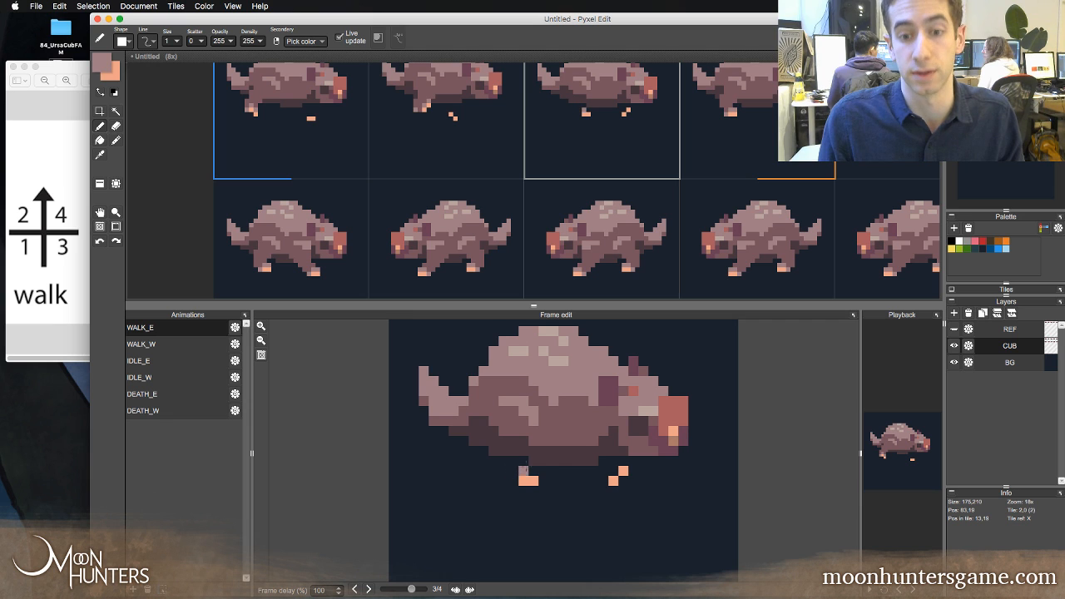
{"action": "key", "text": "Left"}
{"action": "key", "text": "Right"}
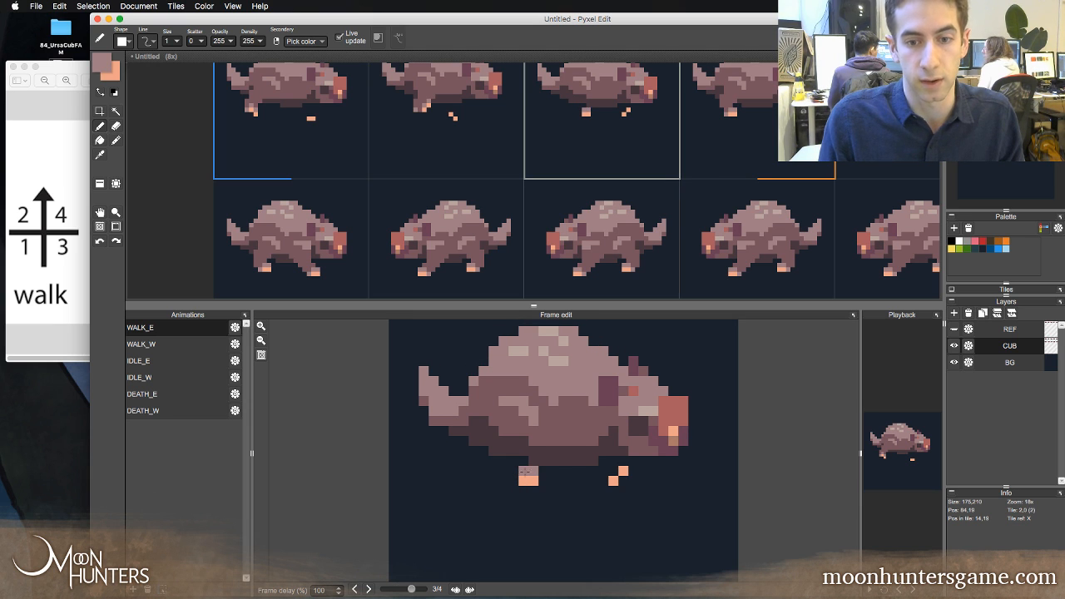
{"action": "key", "text": "Left"}
{"action": "key", "text": "Right"}
{"action": "left_click", "coordinate": [464, 462]}
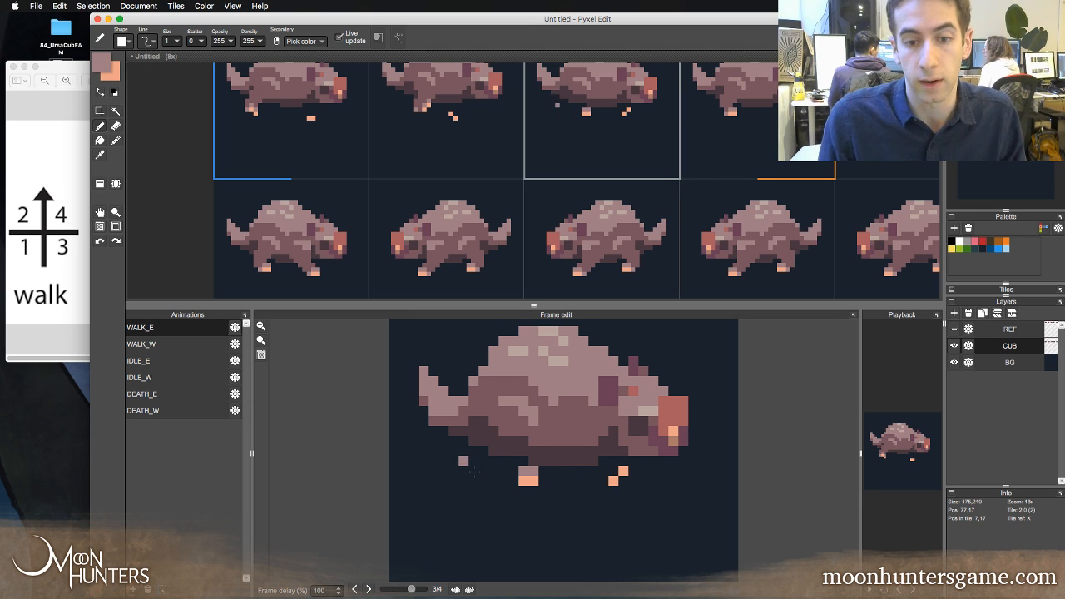
{"action": "key", "text": "super+z"}
{"action": "key", "text": "Left"}
{"action": "key", "text": "Right"}
{"action": "key", "text": "Left"}
{"action": "key", "text": "Right"}
{"action": "left_click", "coordinate": [503, 480]}
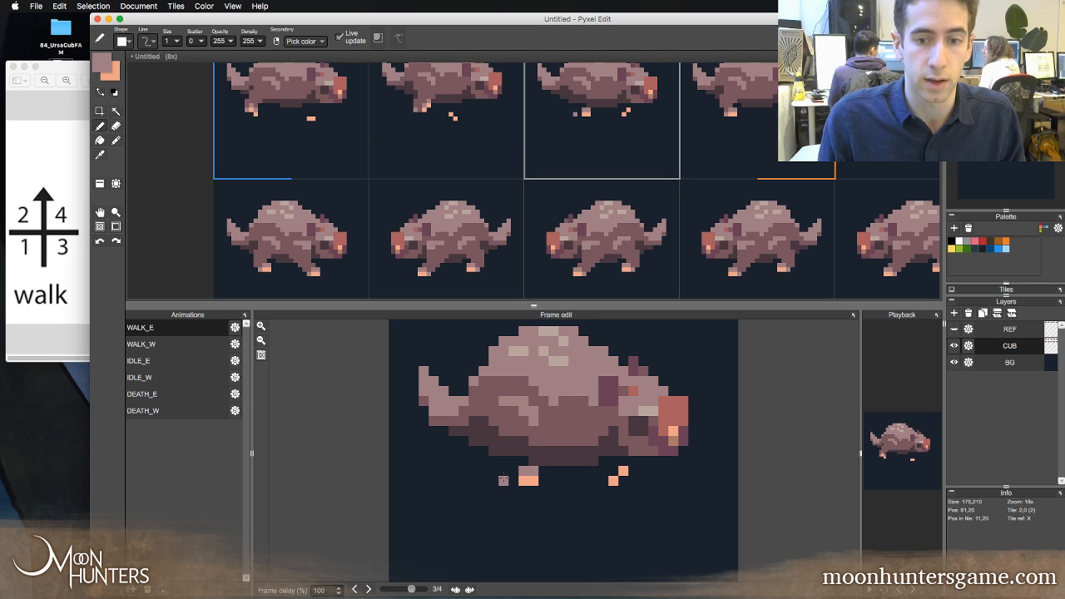
{"action": "key", "text": "Left"}
{"action": "key", "text": "Right"}
{"action": "key", "text": "Right"}
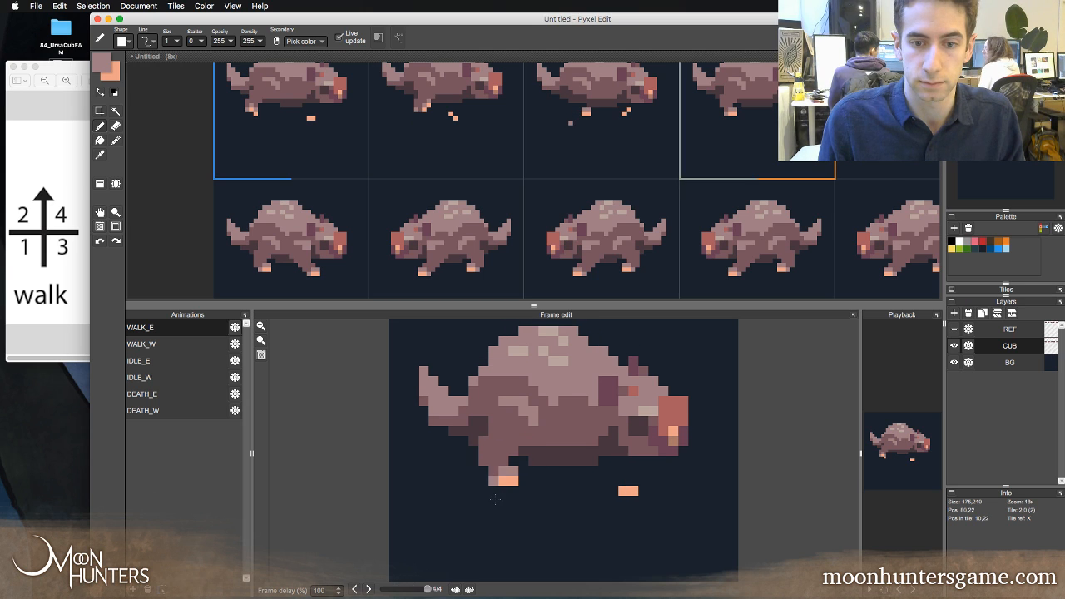
{"action": "left_click", "coordinate": [493, 499]}
- Add a light heel pixel behind the third WALK_E frame's rear paw and fill in the leg with the sampled mid brown
{"action": "key", "text": "Right"}
{"action": "key", "text": "Left"}
{"action": "key", "text": "Left"}
{"action": "key", "text": "Left"}
{"action": "key", "text": "Right"}
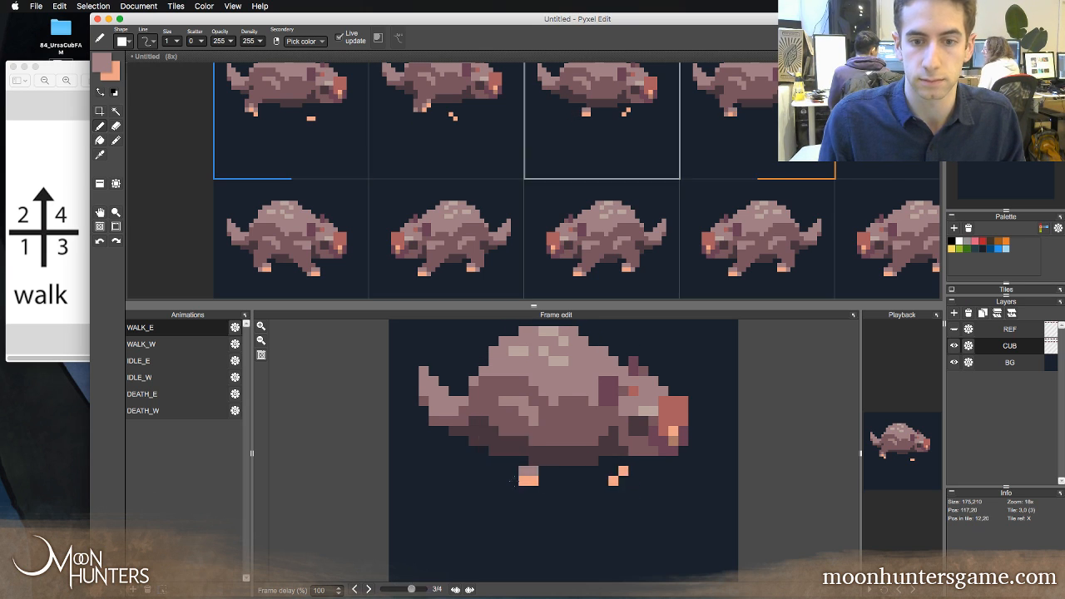
{"action": "key", "text": "Left"}
{"action": "key", "text": "Right"}
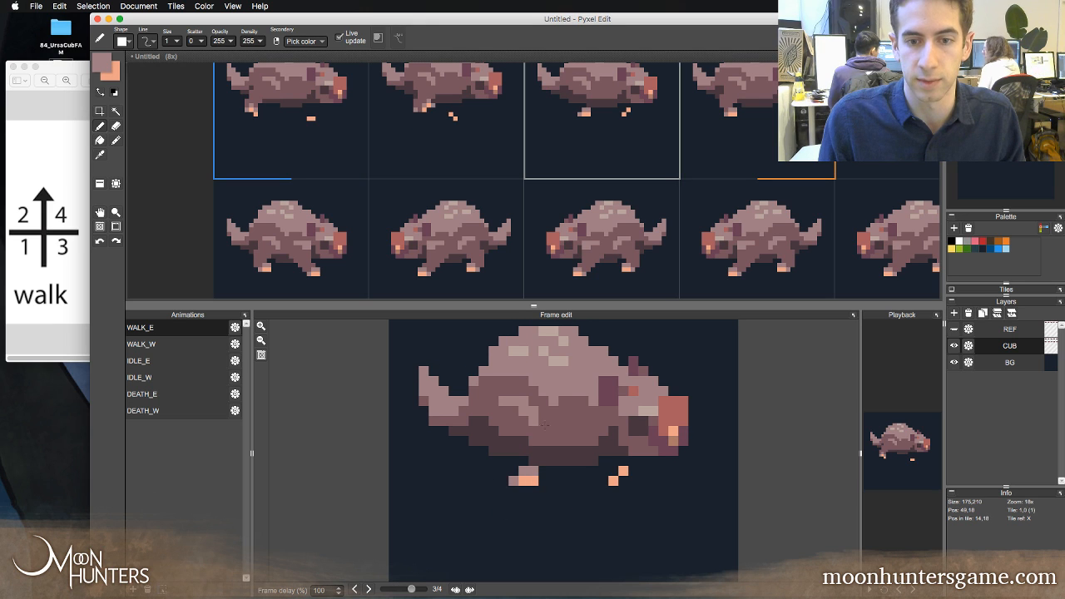
{"action": "right_click", "coordinate": [543, 422]}
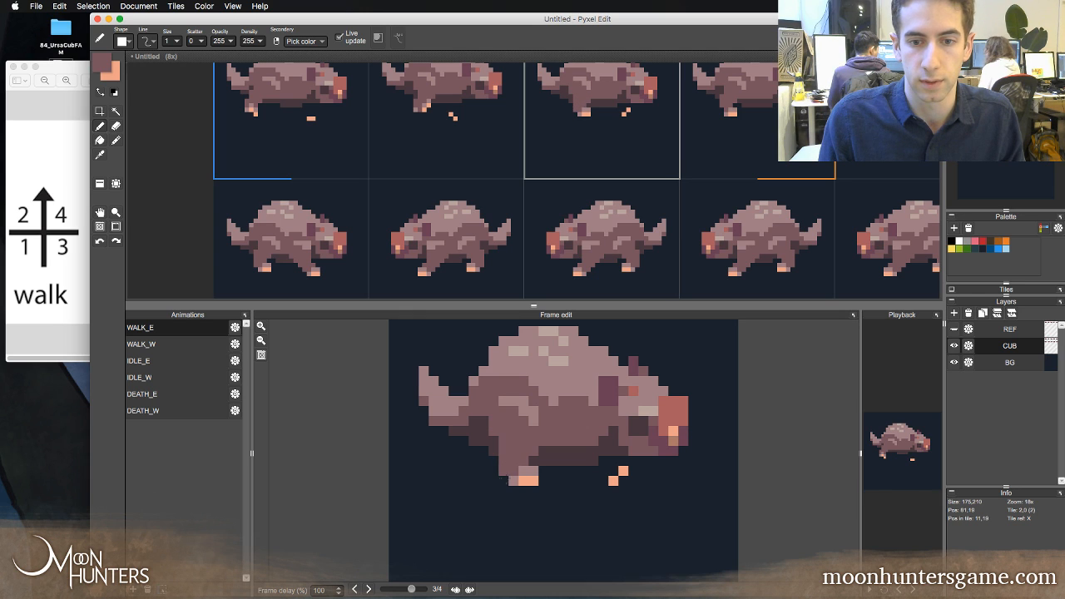
{"action": "left_click", "coordinate": [509, 468]}
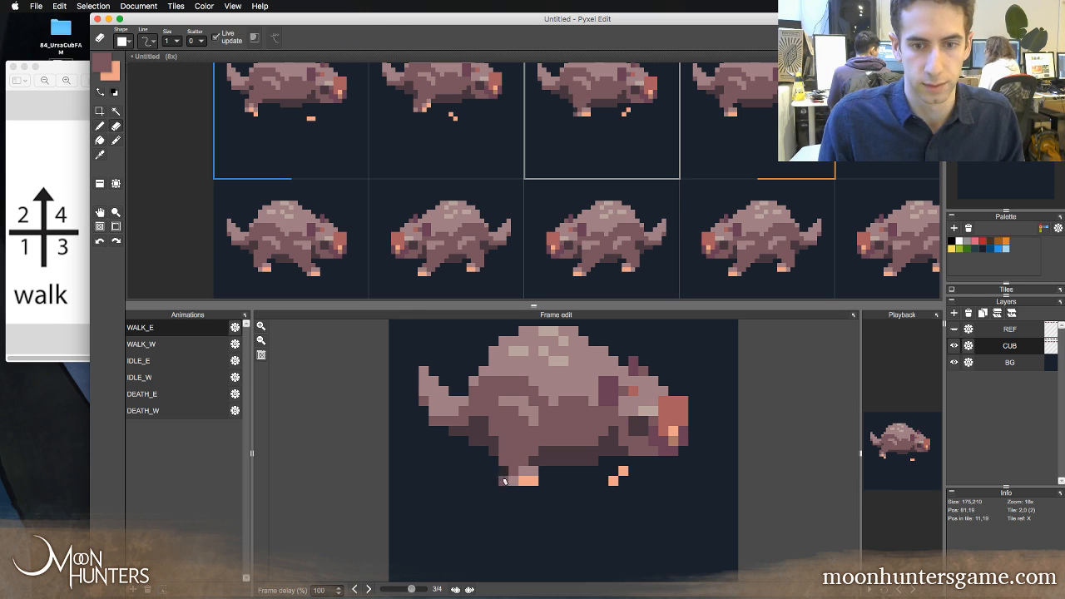
- Flip through the WALK_E frames to compare the rear leg and body height, especially in the third and fourth frames
{"action": "key", "text": "Left"}
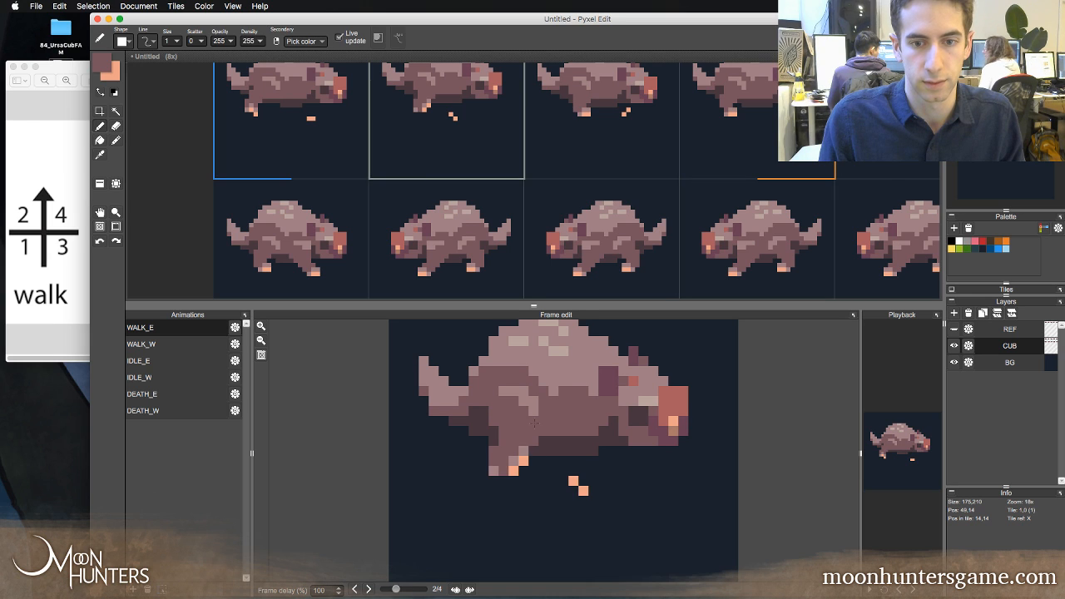
{"action": "key", "text": "Right"}
{"action": "key", "text": "Right"}
{"action": "key", "text": "Left"}
{"action": "key", "text": "Left"}
{"action": "key", "text": "Right"}
{"action": "key", "text": "Right"}
{"action": "key", "text": "Right"}
{"action": "key", "text": "Right"}
{"action": "key", "text": "Right"}
{"action": "key", "text": "Right"}
{"action": "key", "text": "Right"}
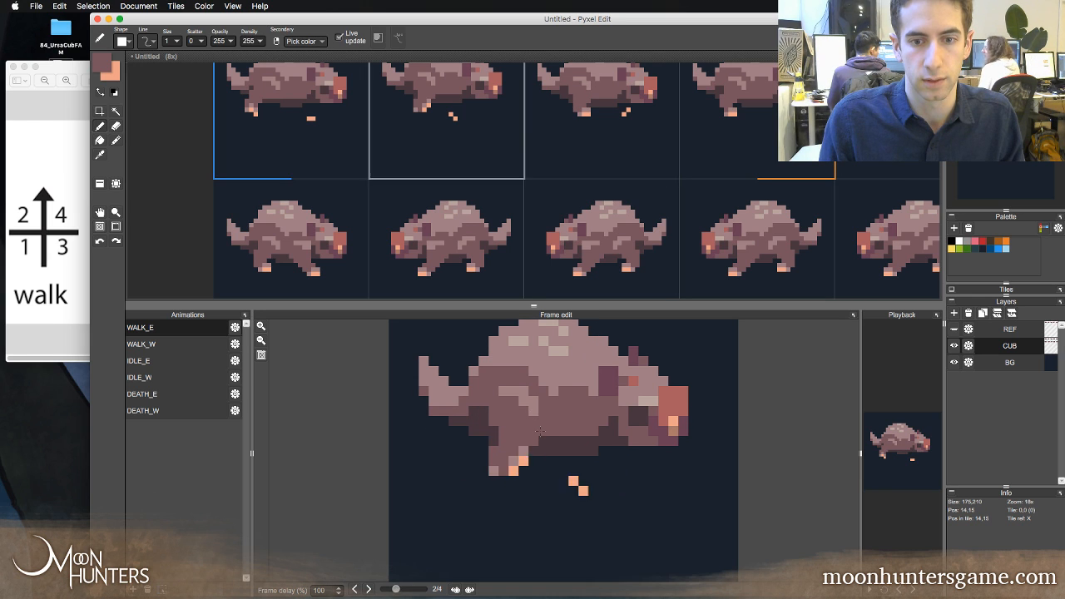
{"action": "key", "text": "Right"}
{"action": "key", "text": "Right"}
{"action": "key", "text": "Right"}
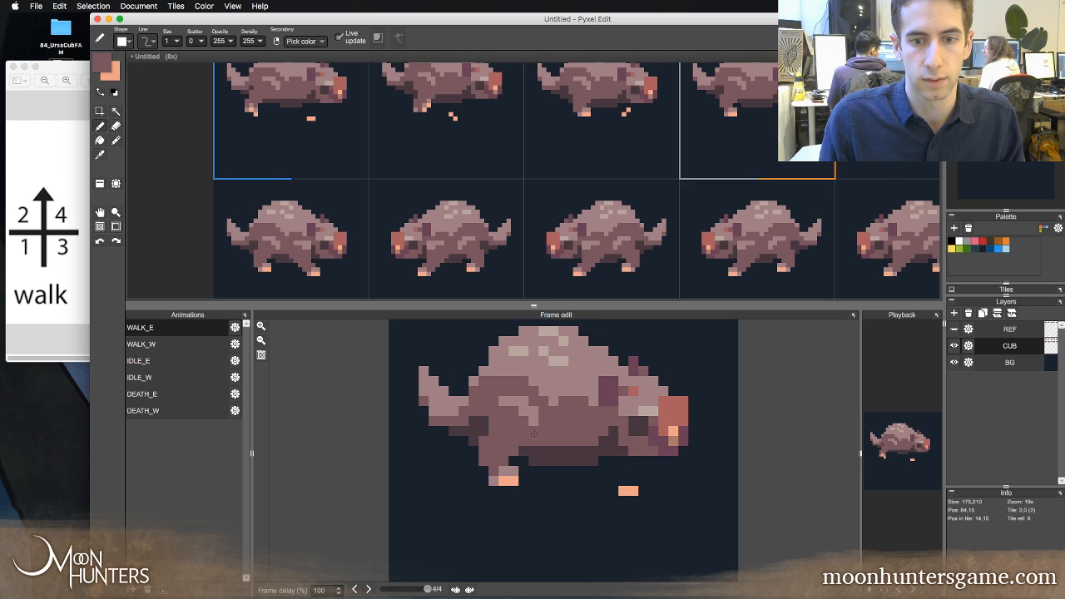
{"action": "key", "text": "Left"}
{"action": "key", "text": "Left"}
{"action": "key", "text": "Right"}
{"action": "key", "text": "Right"}
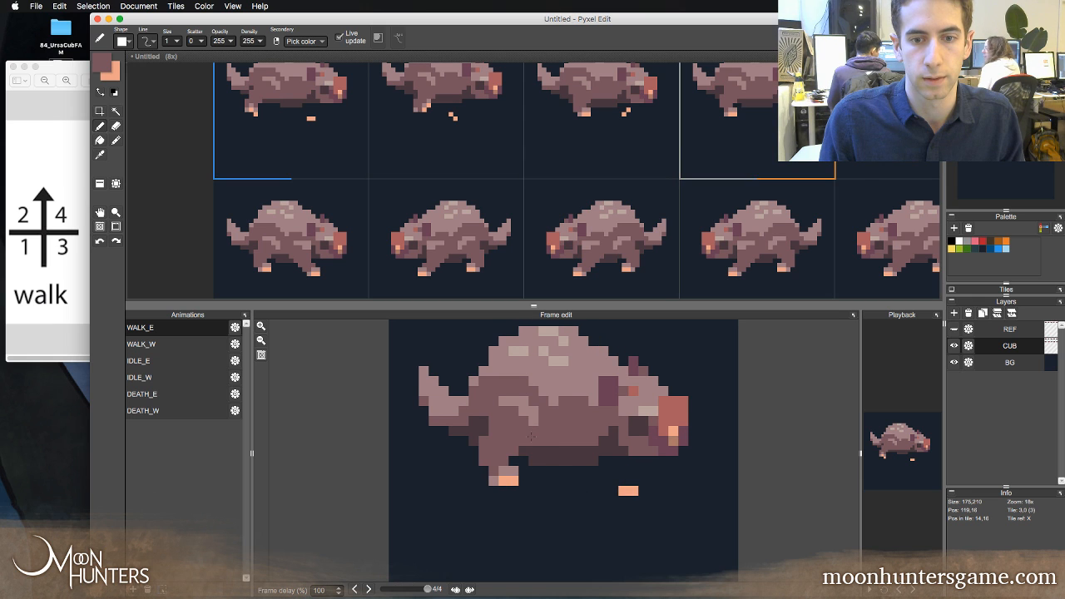
- Select the body above the paws in the fourth WALK_E frame, move it up one pixel and deselect it
{"action": "key", "text": "z"}
{"action": "left_click", "coordinate": [752, 186], "text": "alt"}
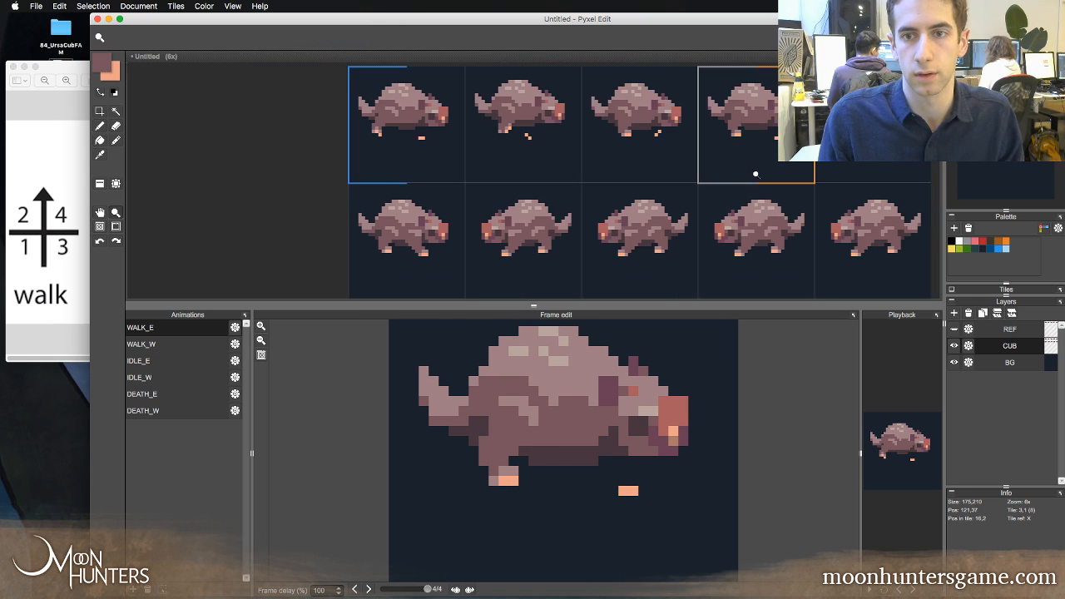
{"action": "key", "text": "space"}
{"action": "left_click_drag", "start_coordinate": [693, 217], "coordinate": [676, 233]}
{"action": "left_click", "coordinate": [700, 188]}
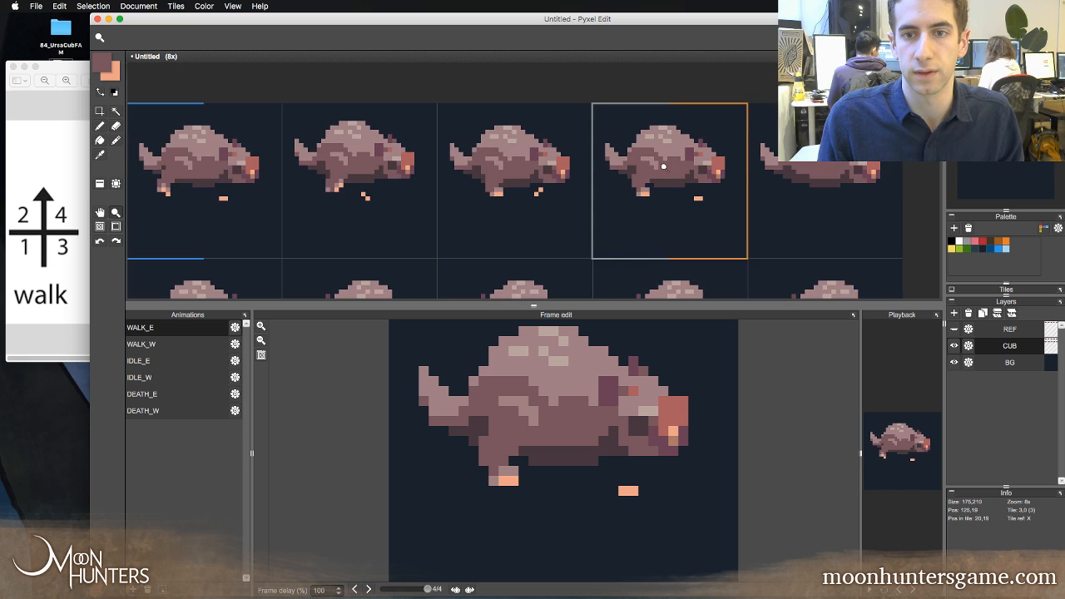
{"action": "left_click", "coordinate": [672, 179]}
{"action": "left_click", "coordinate": [585, 99]}
{"action": "key", "text": "space"}
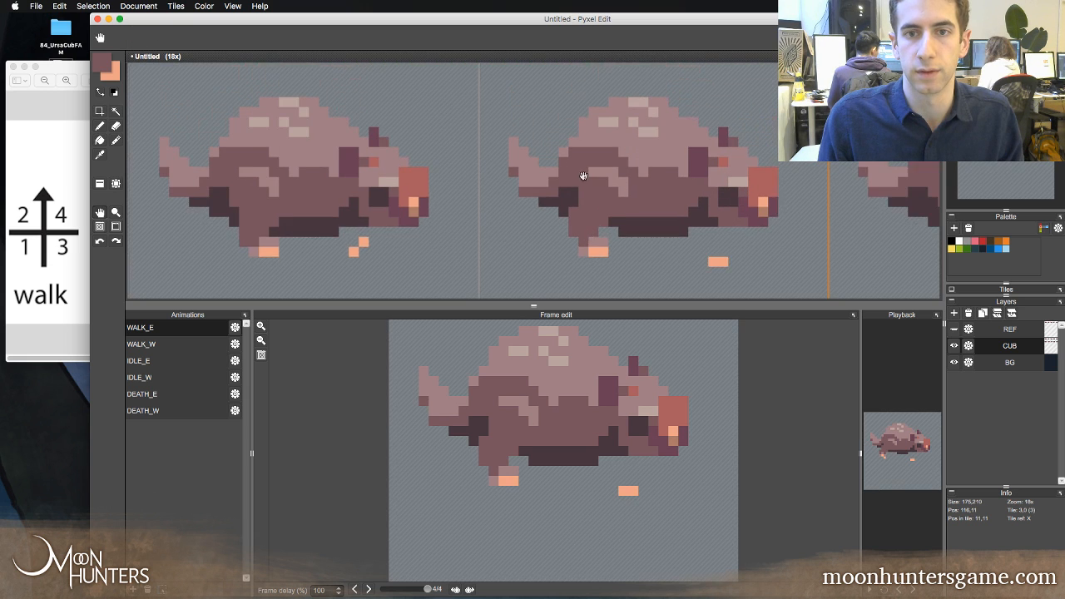
{"action": "left_click_drag", "start_coordinate": [497, 94], "coordinate": [795, 258]}
{"action": "key", "text": "m"}
{"action": "key", "text": "Up"}
{"action": "key", "text": "super+d"}
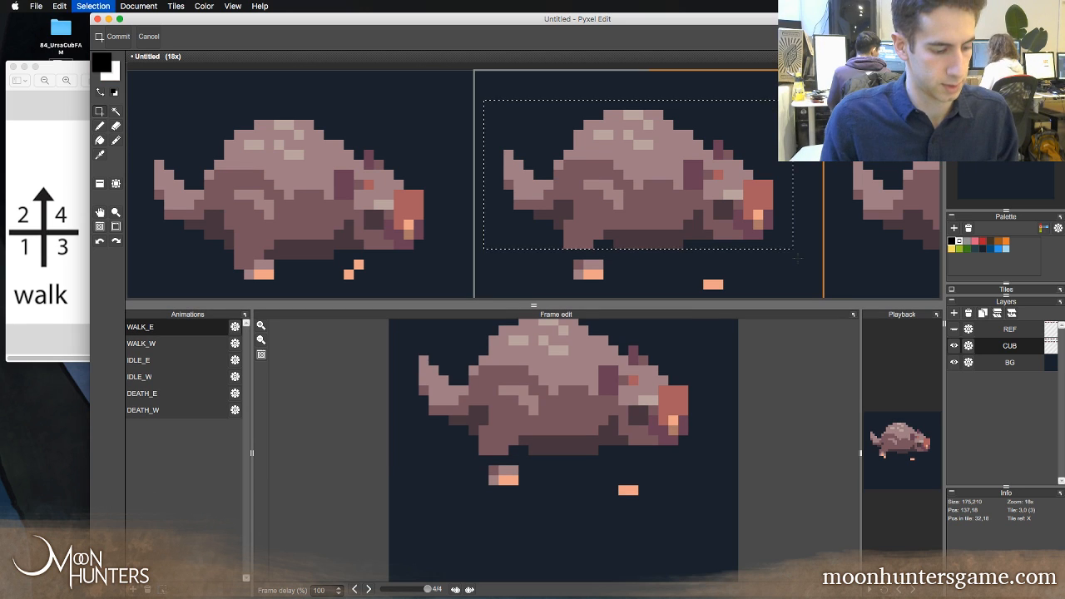
- Step through the WALK_E frames to check the body's up-and-down motion with the raised fourth frame
{"action": "key", "text": "b"}
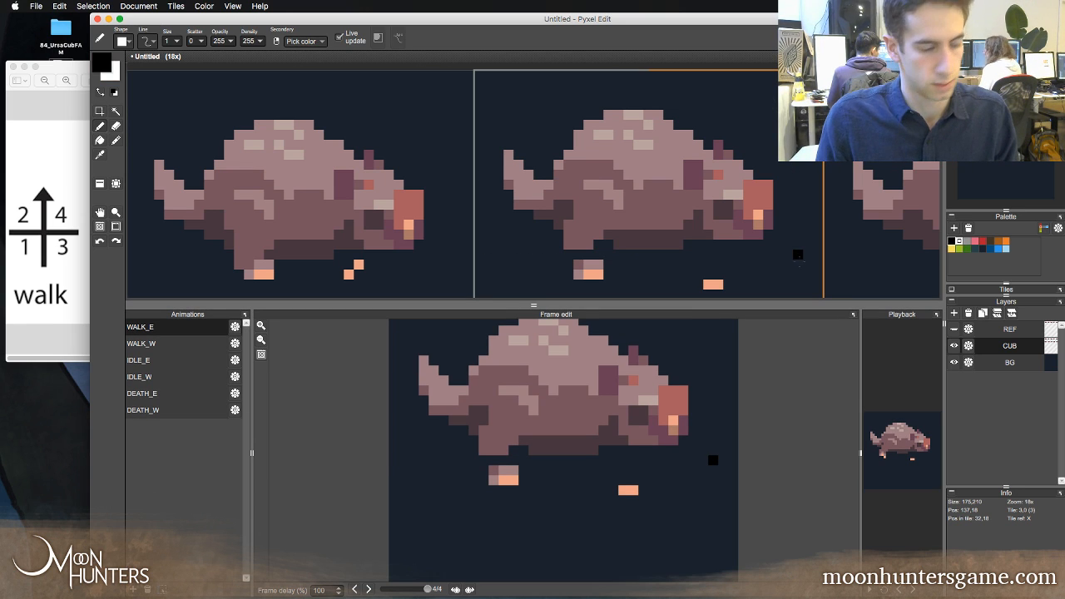
{"action": "key", "text": "Left"}
{"action": "key", "text": "Right"}
{"action": "key", "text": "Right"}
{"action": "key", "text": "Right"}
{"action": "key", "text": "Right"}
{"action": "key", "text": "Right"}
{"action": "key", "text": "Right"}
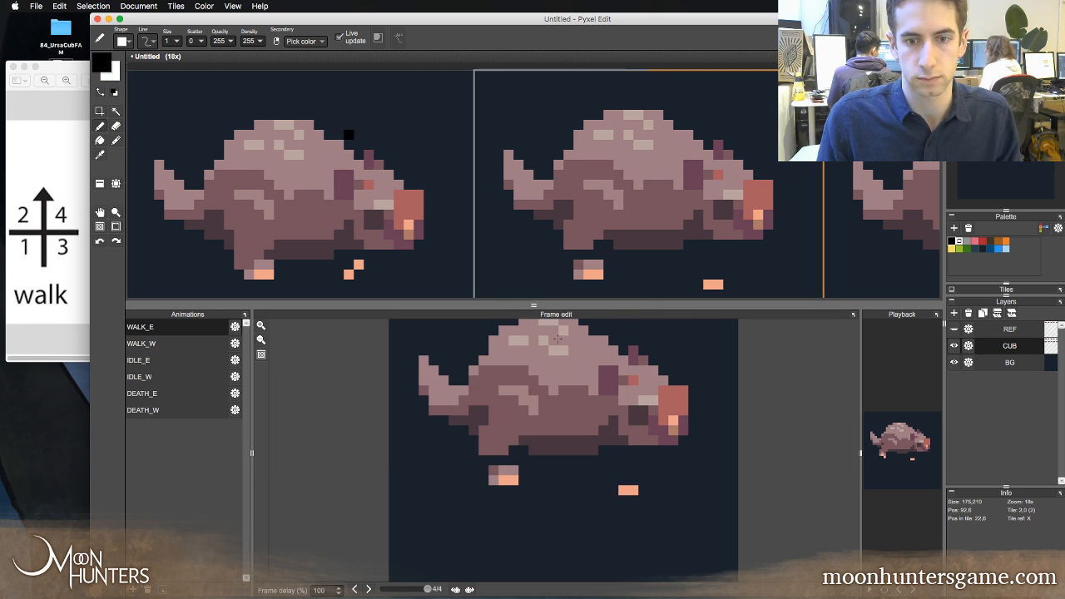
{"action": "key", "text": "Right"}
{"action": "key", "text": "Right"}
{"action": "key", "text": "Right"}
{"action": "key", "text": "Right"}
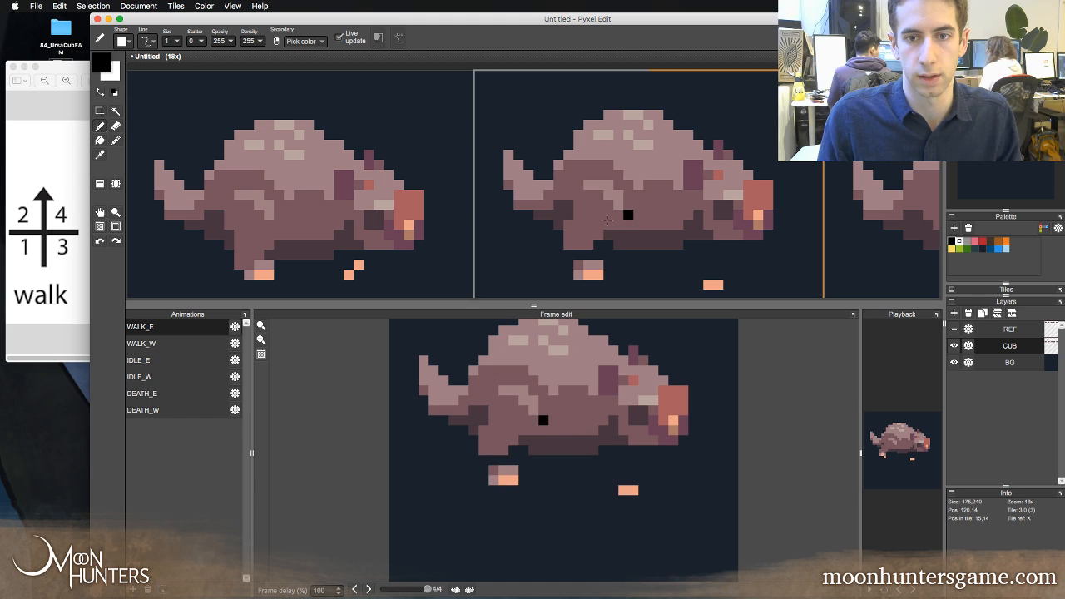
- Sample the mid brown and reconnect the rear leg to its foot in the fourth WALK_E frame, checking it against the other frames
{"action": "right_click", "coordinate": [618, 215]}
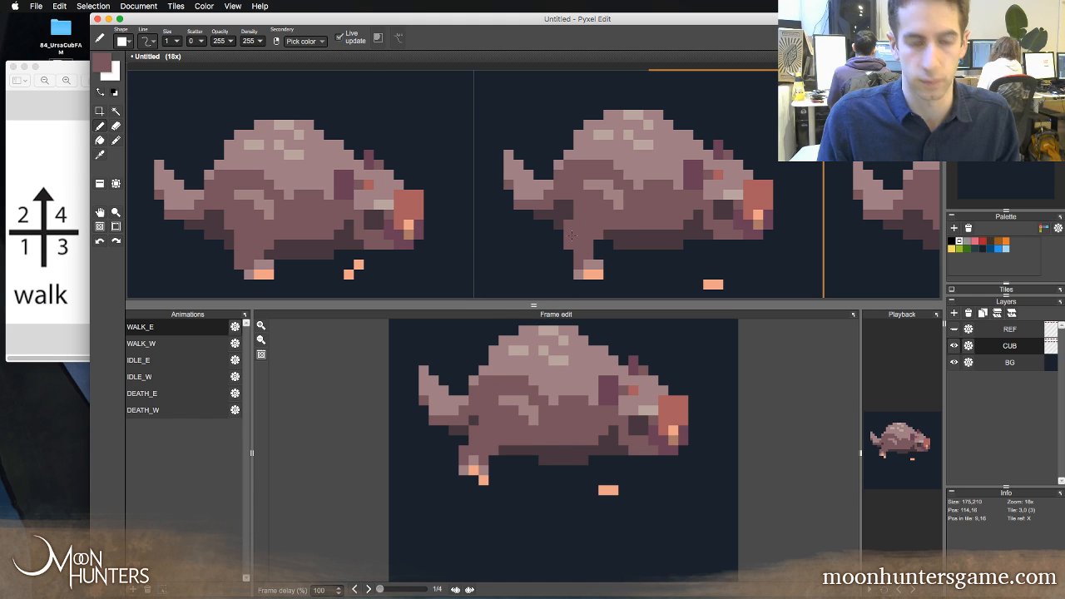
{"action": "key", "text": "Left"}
{"action": "key", "text": "Right"}
{"action": "key", "text": "Right"}
{"action": "key", "text": "Right"}
{"action": "key", "text": "Right"}
{"action": "key", "text": "Right"}
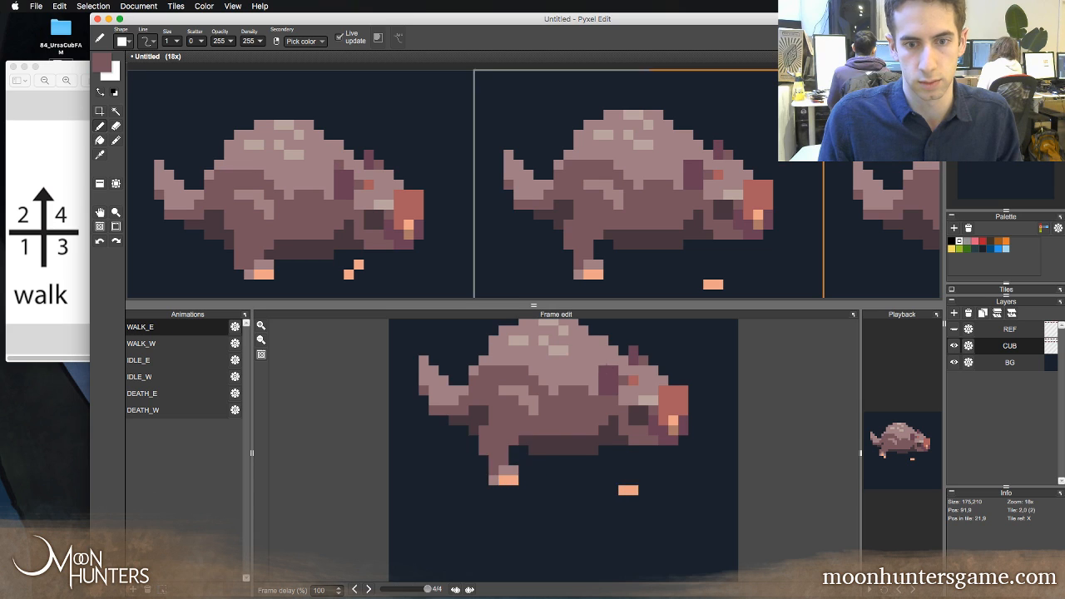
- Cycle through the four WALK_E frames to examine the rear leg's complete stride and the body bob
{"action": "key", "text": "Right"}
{"action": "key", "text": "Right"}
{"action": "key", "text": "Right"}
{"action": "key", "text": "Right"}
{"action": "key", "text": "Right"}
{"action": "key", "text": "Right"}
{"action": "key", "text": "Right"}
{"action": "key", "text": "Right"}
{"action": "key", "text": "Right"}
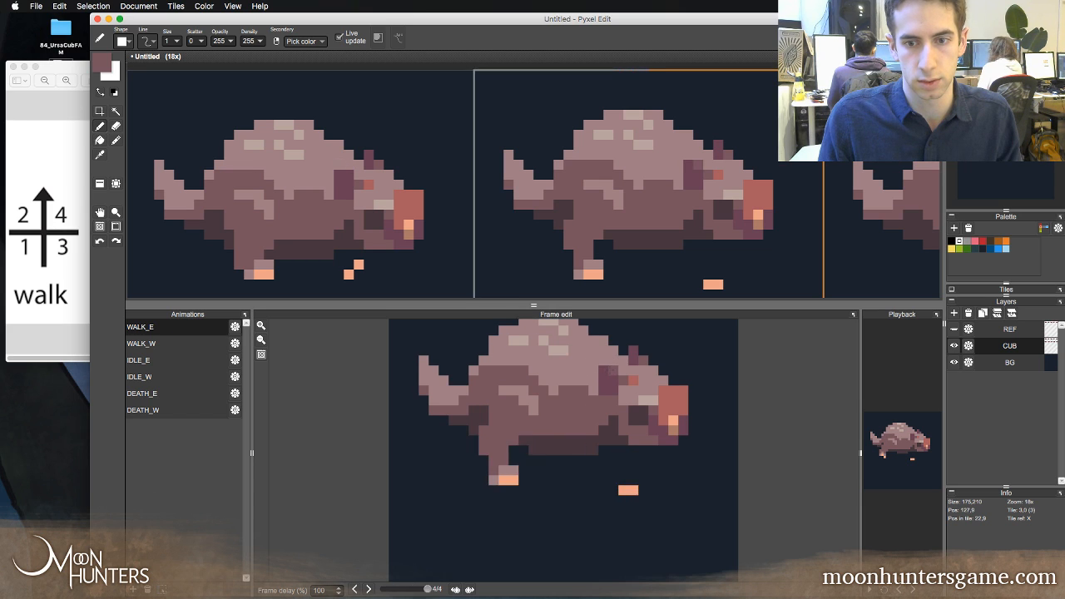
{"action": "key", "text": "Right"}
{"action": "key", "text": "Right"}
{"action": "key", "text": "Right"}
{"action": "key", "text": "Right"}
{"action": "key", "text": "Right"}
{"action": "key", "text": "Right"}
{"action": "key", "text": "Right"}
{"action": "key", "text": "Right"}
{"action": "key", "text": "Right"}
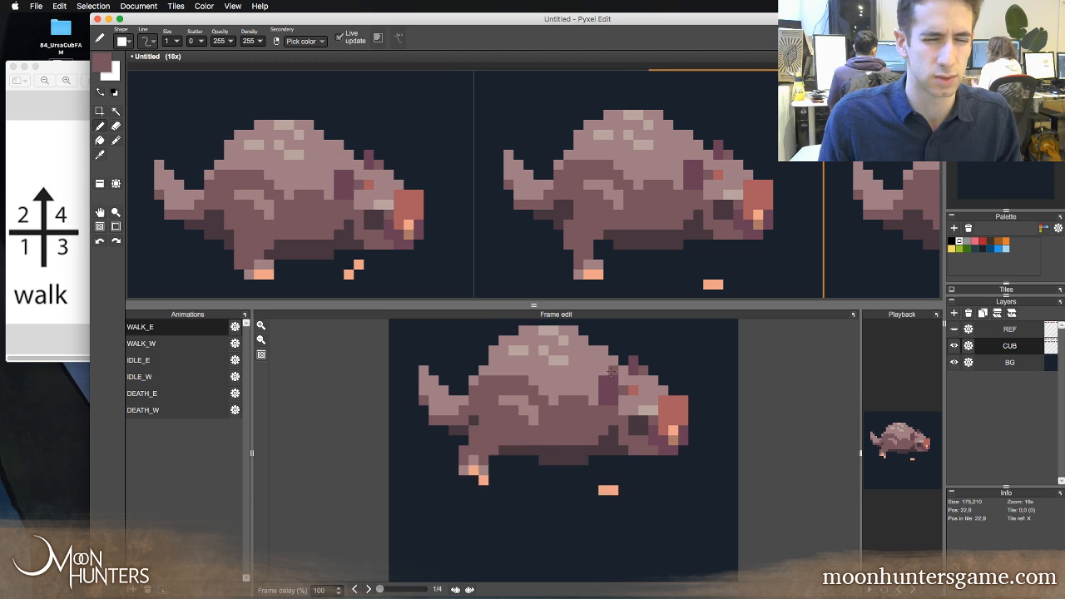
{"action": "key", "text": "Right"}
{"action": "key", "text": "Right"}
{"action": "key", "text": "Right"}
{"action": "key", "text": "Right"}
{"action": "key", "text": "Right"}
{"action": "key", "text": "Right"}
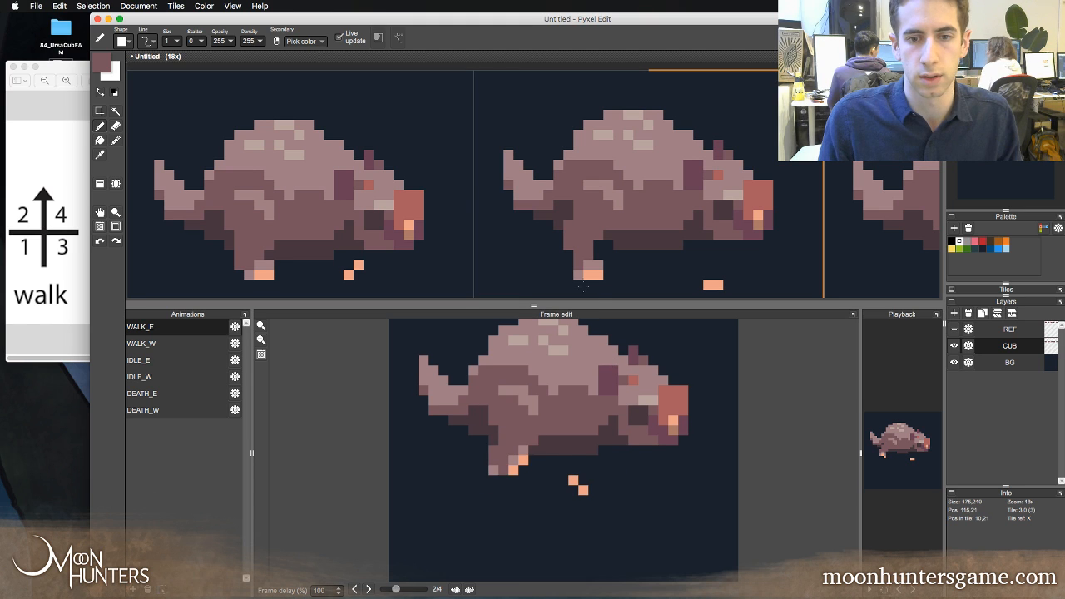
{"action": "left_click", "coordinate": [596, 283]}
{"action": "key", "text": "Right"}
{"action": "key", "text": "Right"}
{"action": "key", "text": "Right"}
{"action": "key", "text": "Right"}
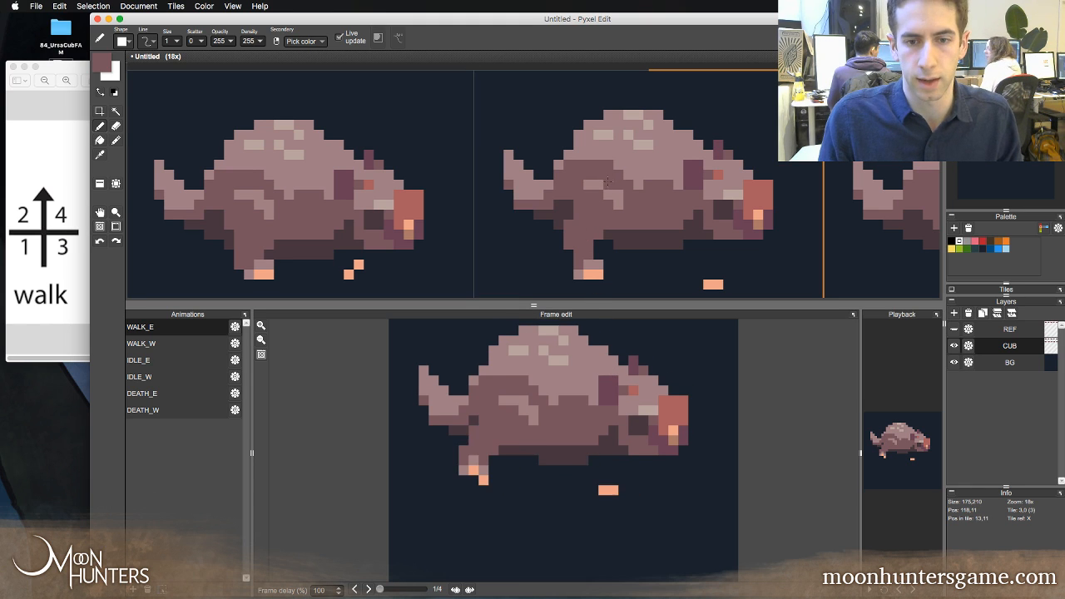
- Step through the WALK_E frames and sample the lighter brown of the thigh highlight
{"action": "key", "text": "Right"}
{"action": "key", "text": "Right"}
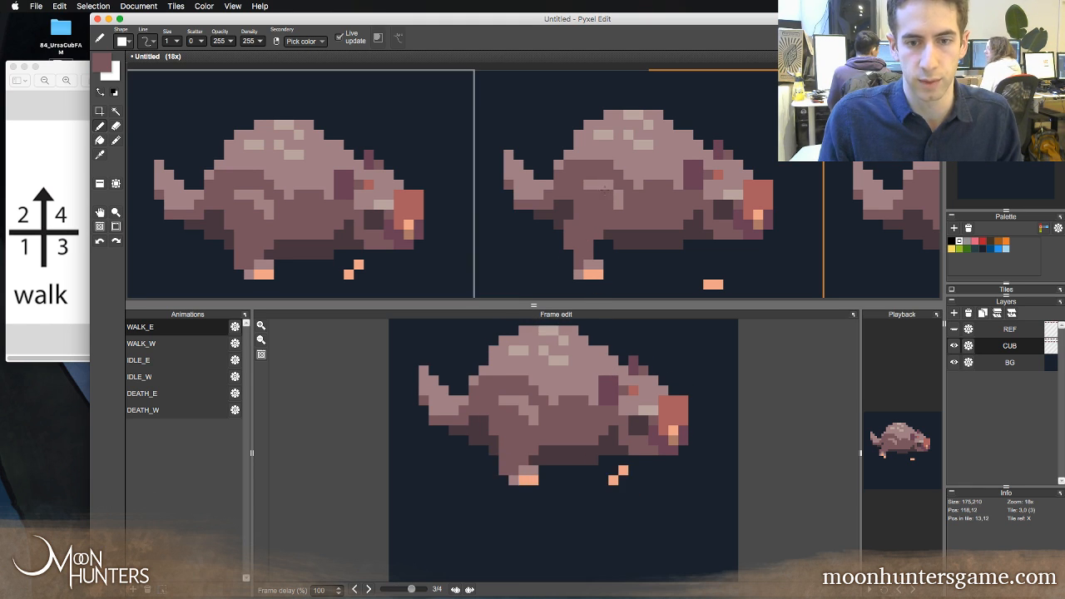
{"action": "key", "text": "Right"}
{"action": "key", "text": "Right"}
{"action": "key", "text": "Right"}
{"action": "key", "text": "Right"}
{"action": "right_click", "coordinate": [610, 197]}
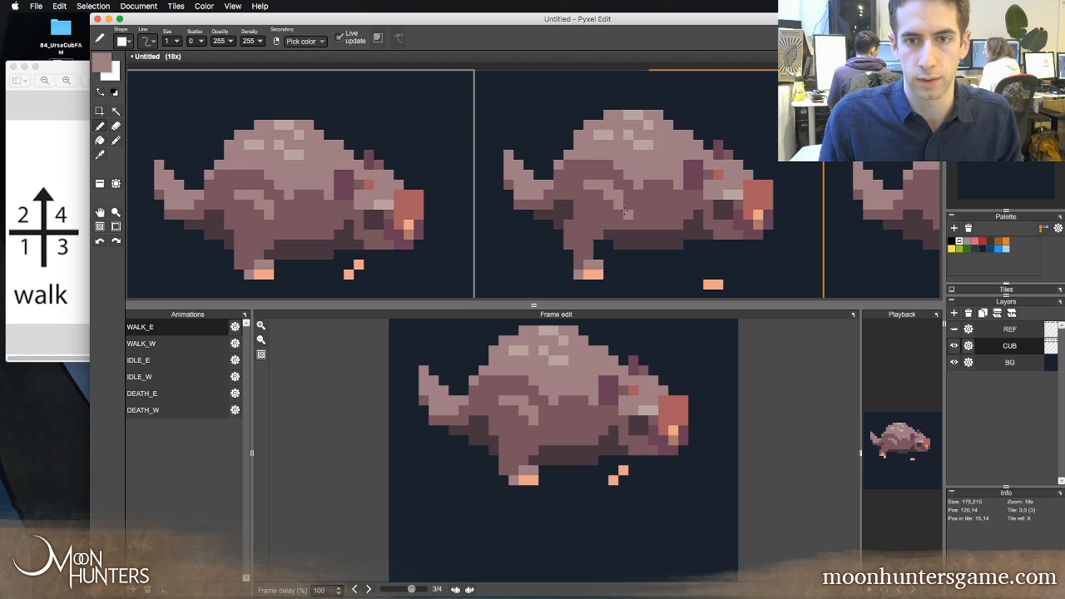
- Reshape the thigh highlight in the fourth WALK_E frame into a diagonal, comparing it with the third frame
{"action": "key", "text": "Left"}
{"action": "key", "text": "Right"}
{"action": "key", "text": "Left"}
{"action": "key", "text": "Right"}
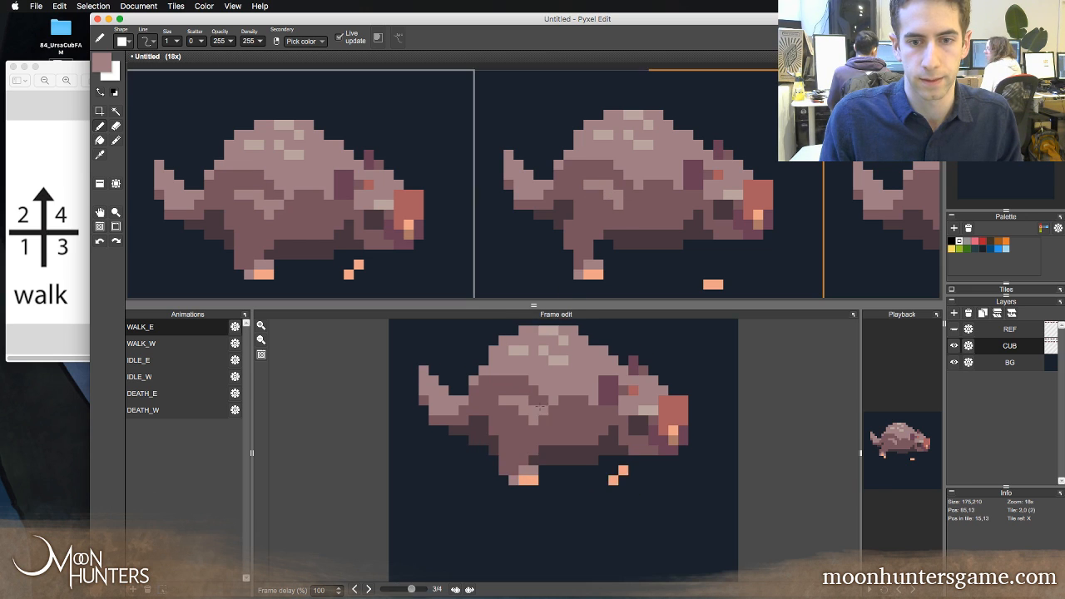
{"action": "key", "text": "Left"}
{"action": "key", "text": "Right"}
{"action": "key", "text": "Left"}
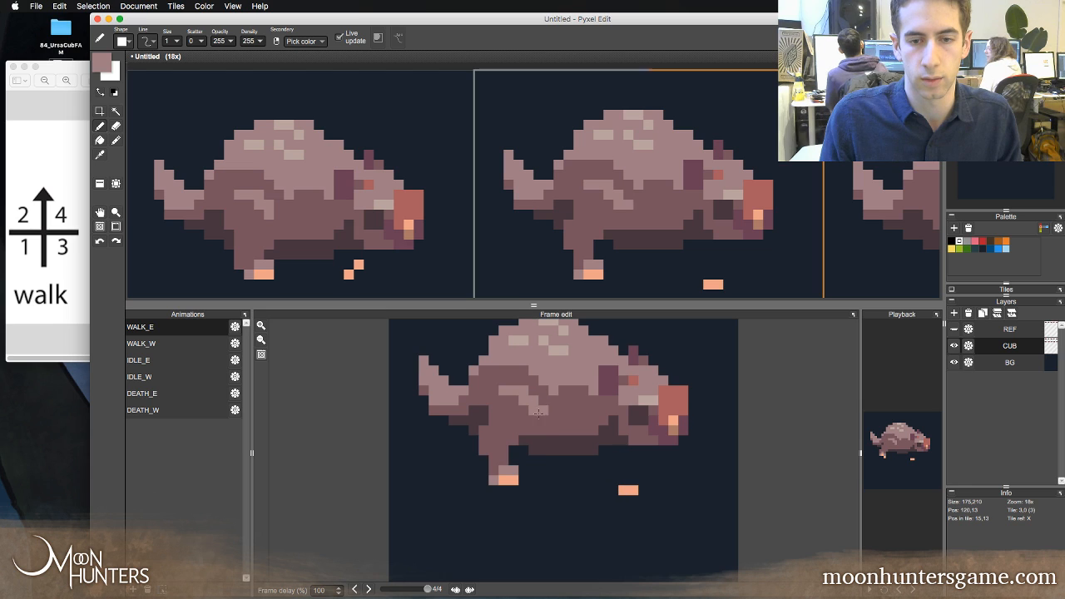
{"action": "key", "text": "Right"}
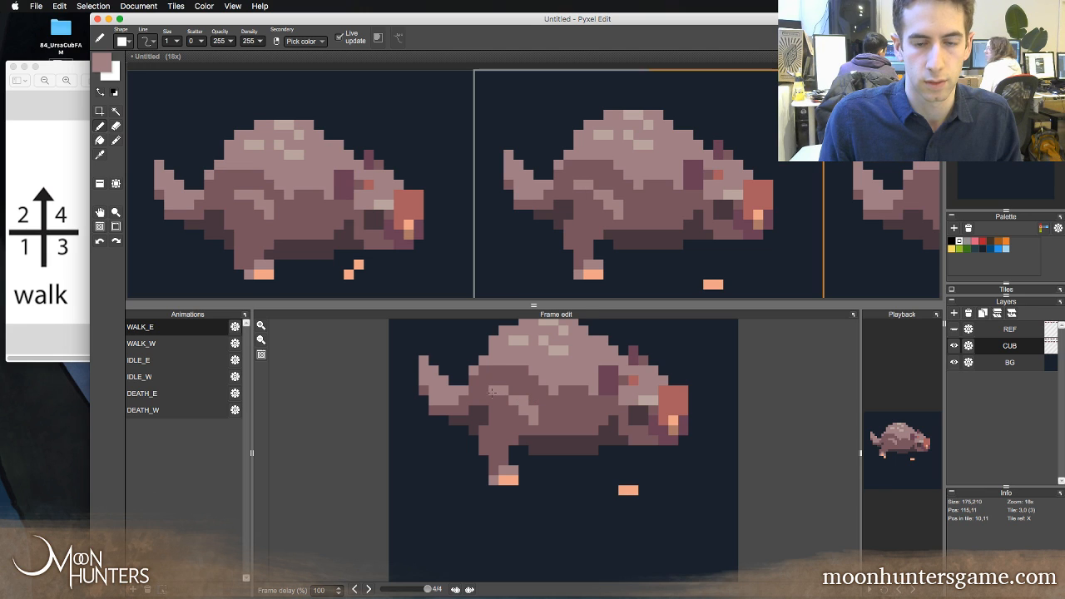
{"action": "key", "text": "Left"}
{"action": "key", "text": "Right"}
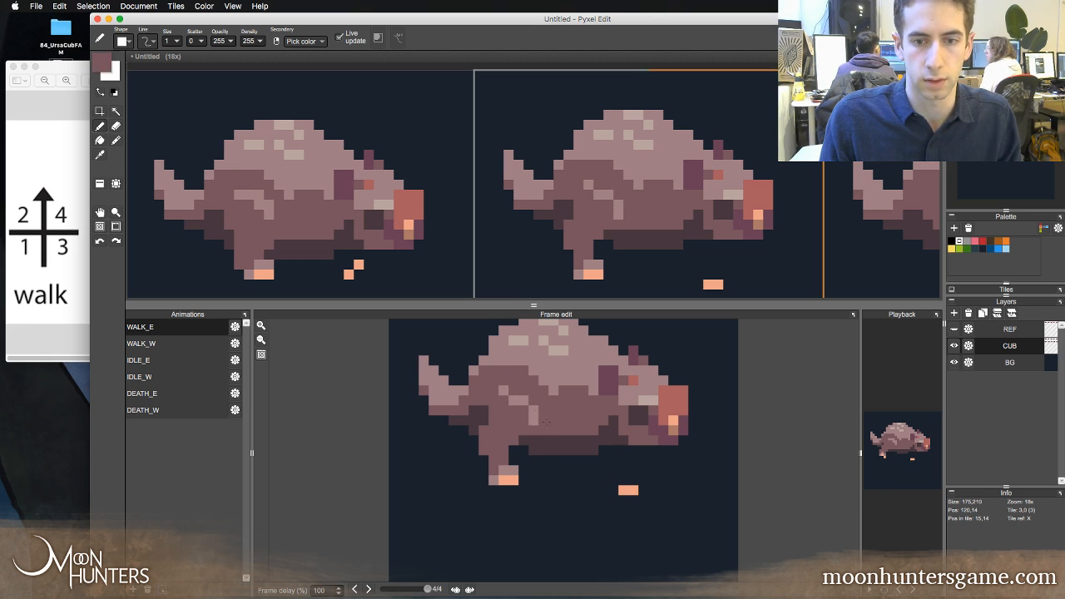
- Touch up the fourth frame's thigh highlight with light and mid brown, checking it against the neighbouring frames
{"action": "key", "text": "Left"}
{"action": "key", "text": "Right"}
{"action": "key", "text": "Left"}
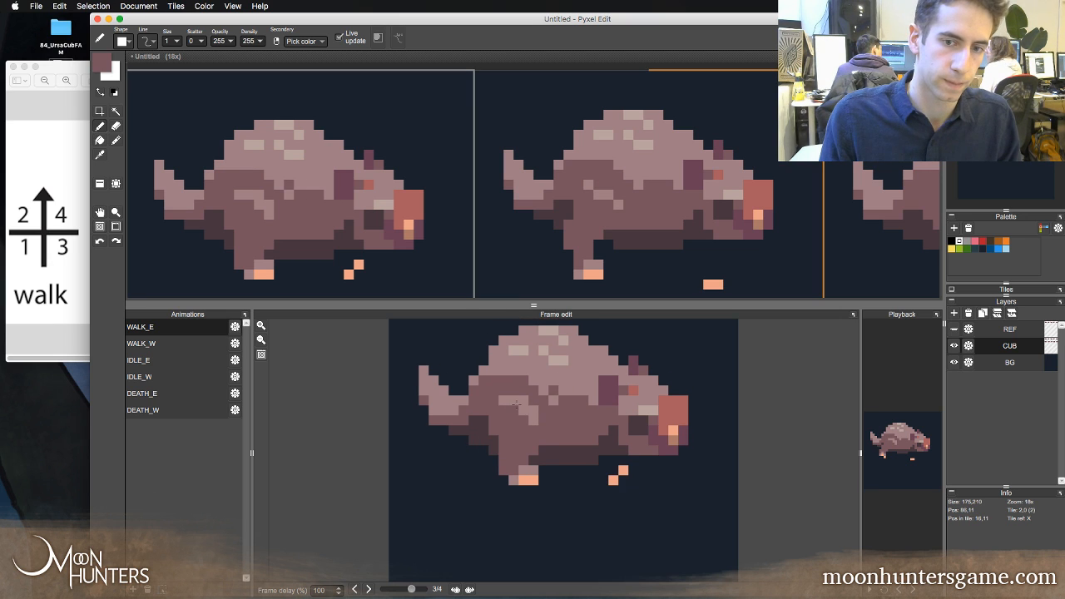
{"action": "key", "text": "Right"}
{"action": "key", "text": "Right"}
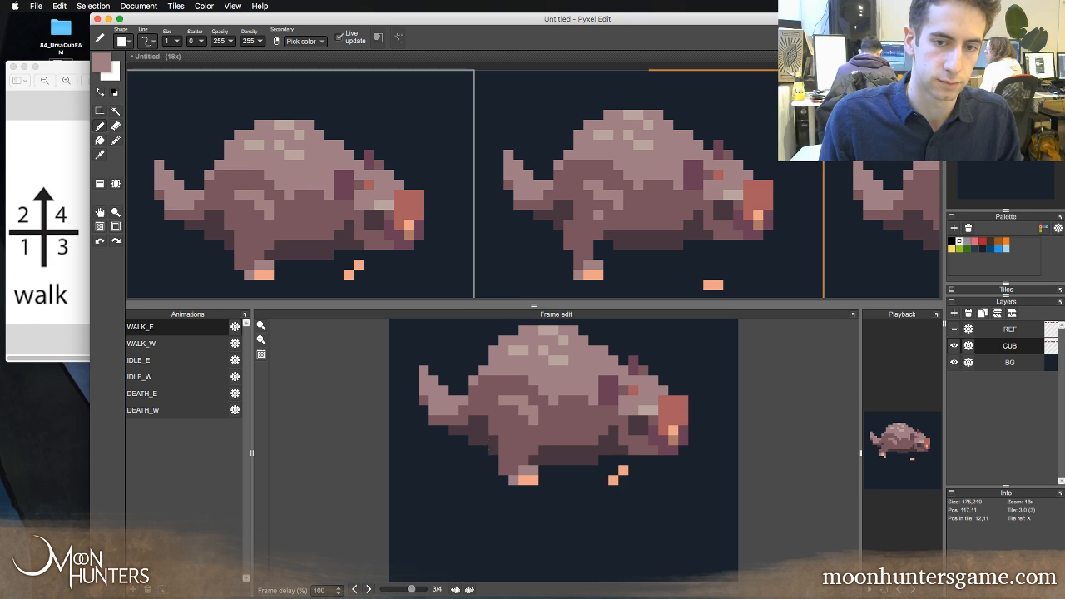
{"action": "key", "text": "Right"}
{"action": "key", "text": "Left"}
{"action": "key", "text": "Left"}
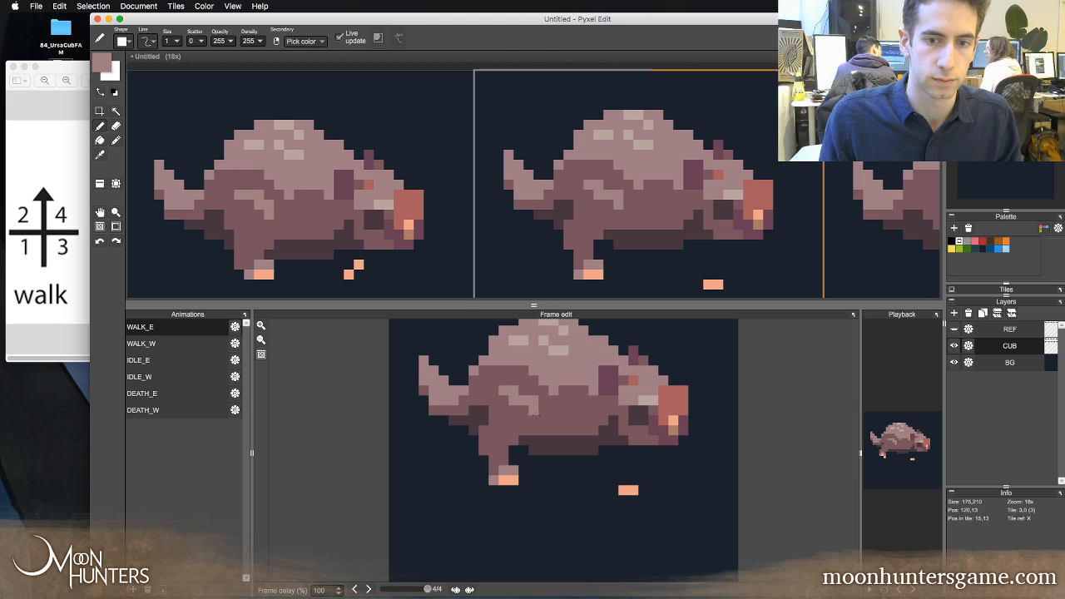
{"action": "key", "text": "Right"}
{"action": "key", "text": "Left"}
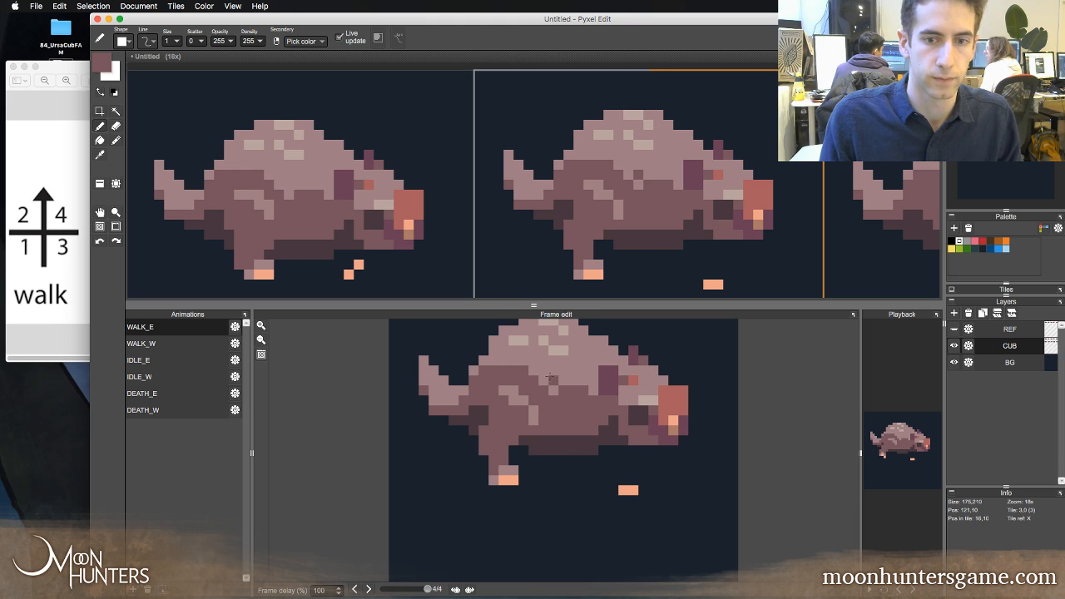
- Redraw the first WALK_E frame's thigh highlight curving back toward the rear, covering its old front end with mid brown
{"action": "key", "text": "Right"}
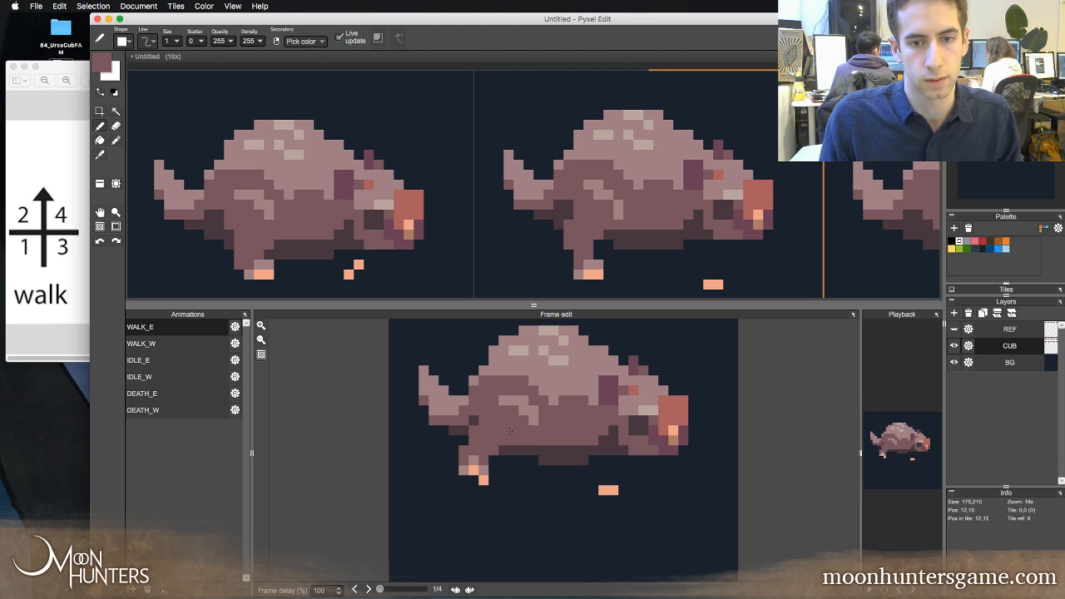
{"action": "right_click", "coordinate": [520, 427]}
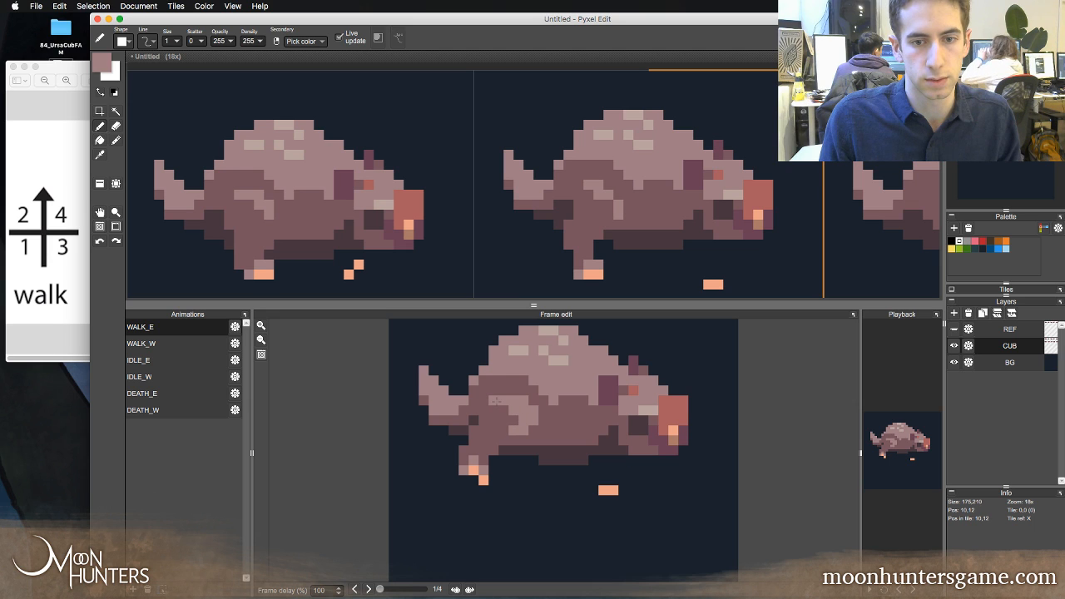
{"action": "right_click", "coordinate": [515, 392]}
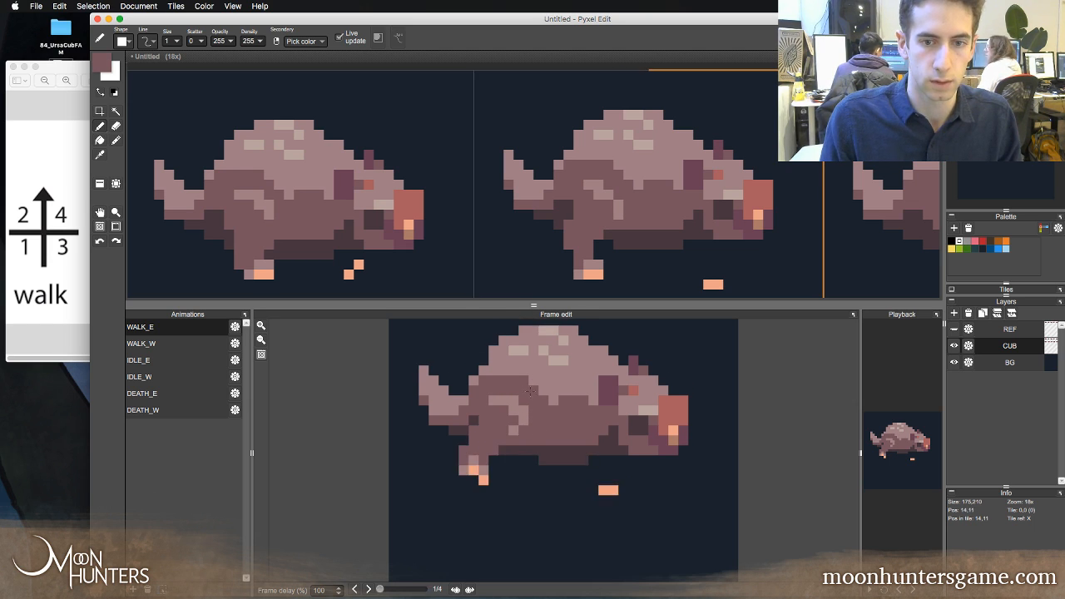
{"action": "key", "text": "Right"}
{"action": "key", "text": "Left"}
- Repaint the second WALK_E frame's thigh highlight as a diagonal running down toward the front, comparing it with the first frame
{"action": "key", "text": "Right"}
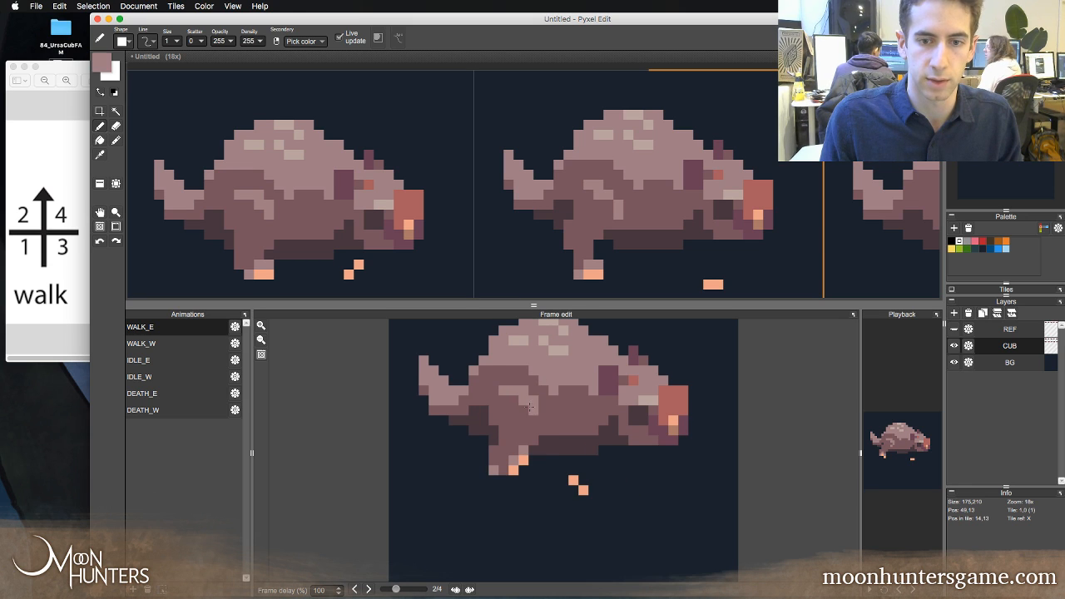
{"action": "key", "text": "Left"}
{"action": "key", "text": "Right"}
{"action": "key", "text": "Right"}
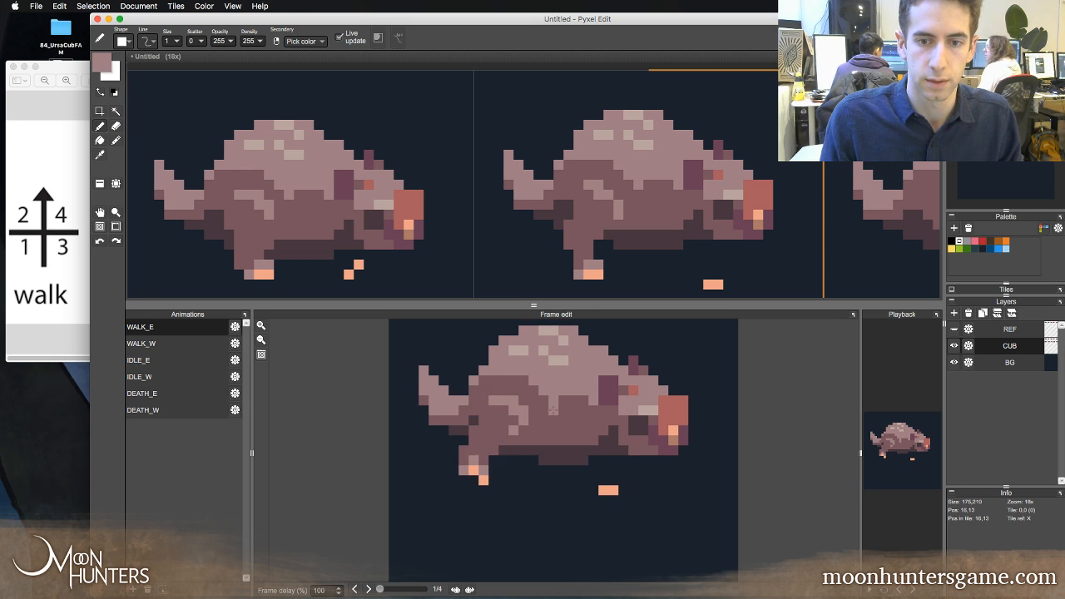
{"action": "key", "text": "Left"}
{"action": "key", "text": "Right"}
{"action": "key", "text": "Left"}
{"action": "key", "text": "Left"}
{"action": "key", "text": "Right"}
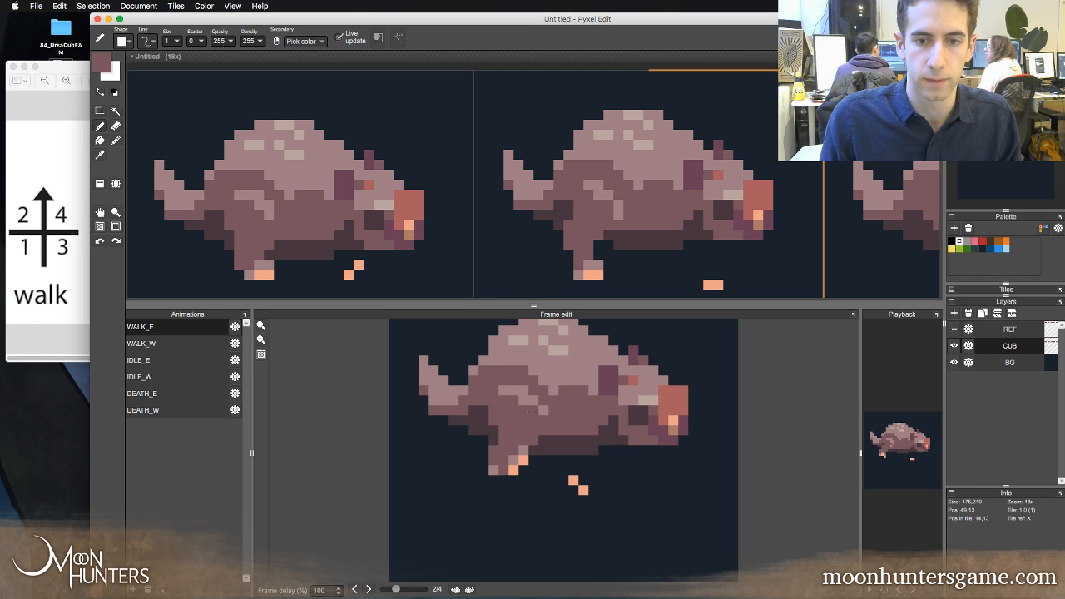
- Flip between the first two WALK_E frames to examine how the thigh highlight moves
{"action": "key", "text": "Left"}
{"action": "key", "text": "Right"}
{"action": "key", "text": "Left"}
{"action": "key", "text": "Right"}
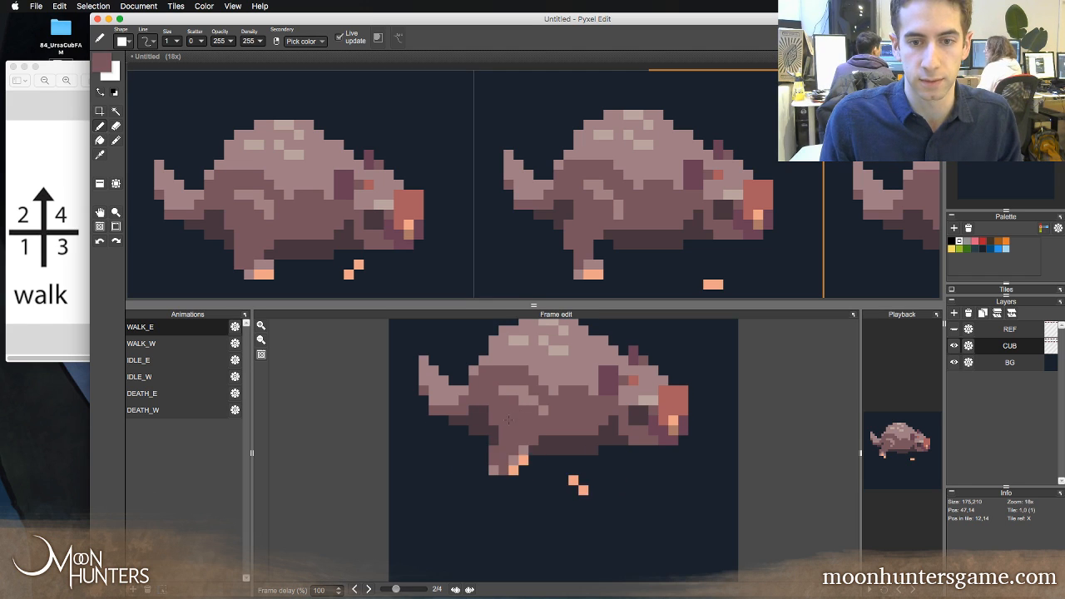
{"action": "key", "text": "Left"}
{"action": "key", "text": "Right"}
{"action": "key", "text": "Right"}
{"action": "key", "text": "Left"}
{"action": "key", "text": "Right"}
{"action": "key", "text": "Left"}
{"action": "key", "text": "Right"}
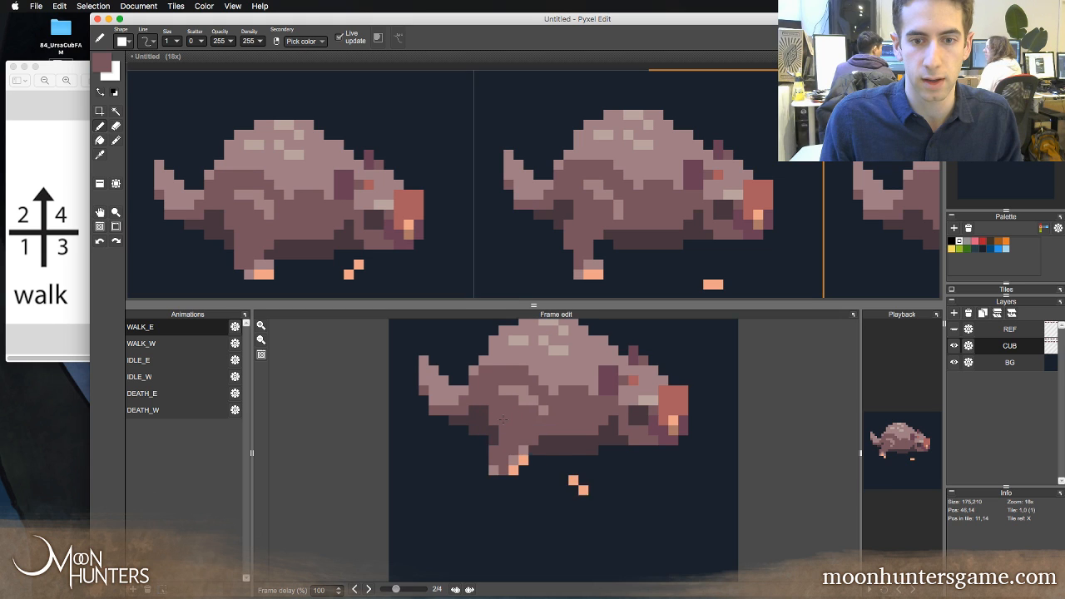
{"action": "key", "text": "Left"}
{"action": "key", "text": "Right"}
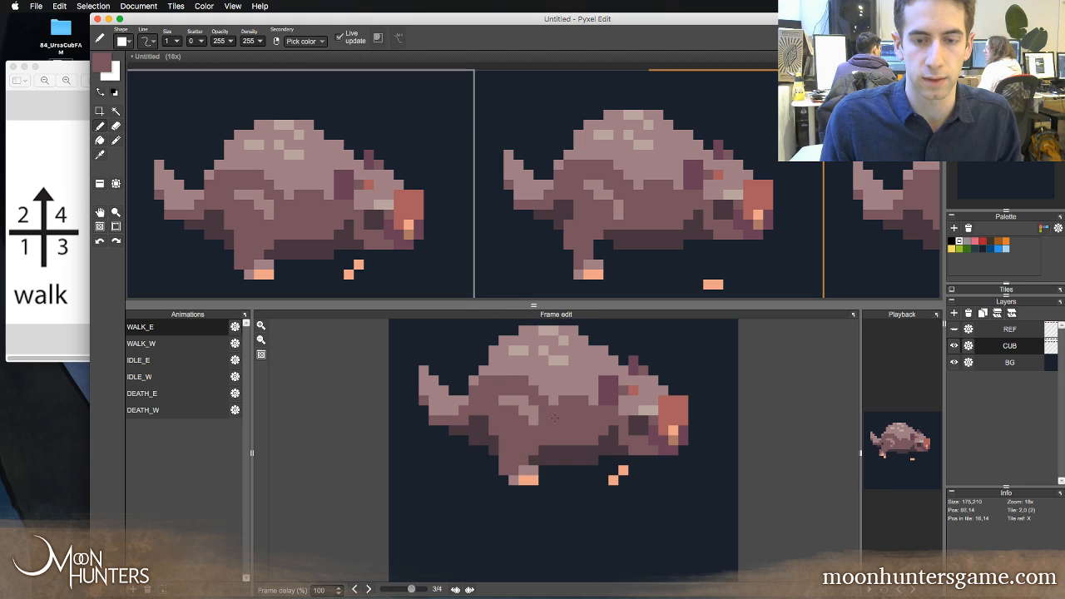
- Cycle through the four WALK_E frames to examine the thigh highlight through the whole stride
{"action": "key", "text": "Right"}
{"action": "key", "text": "Right"}
{"action": "key", "text": "Right"}
{"action": "key", "text": "Right"}
{"action": "key", "text": "Left"}
{"action": "key", "text": "Left"}
{"action": "key", "text": "Left"}
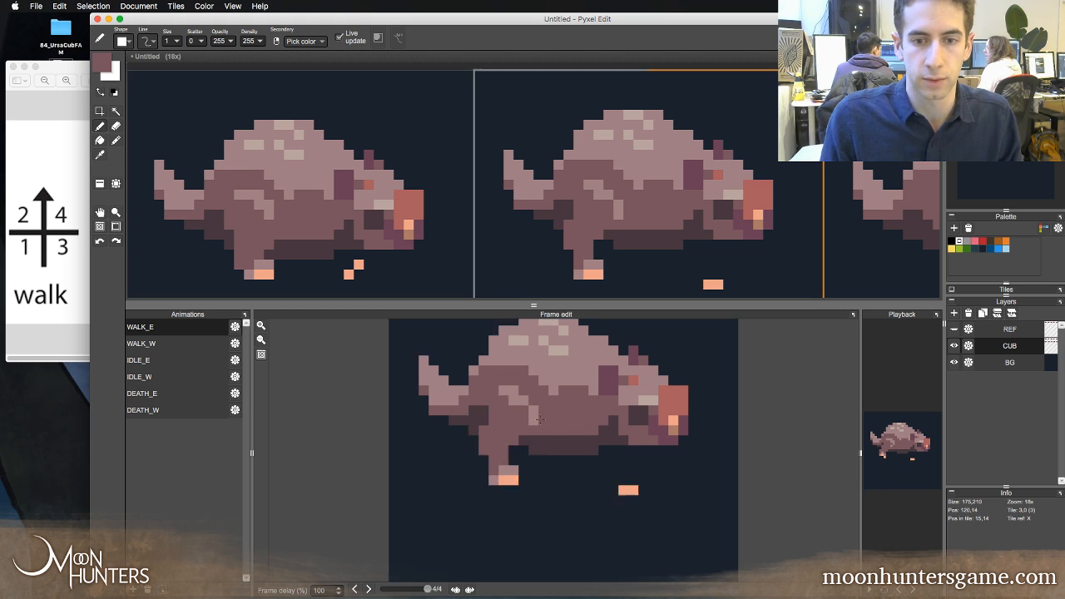
{"action": "key", "text": "Left"}
{"action": "key", "text": "Right"}
{"action": "key", "text": "Left"}
{"action": "key", "text": "Left"}
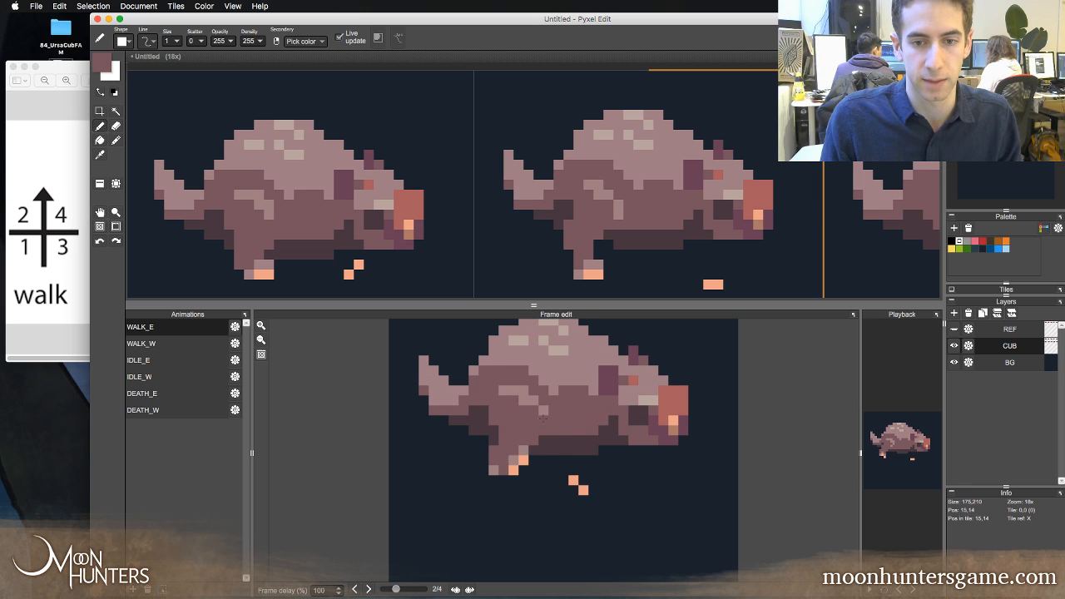
{"action": "key", "text": "Left"}
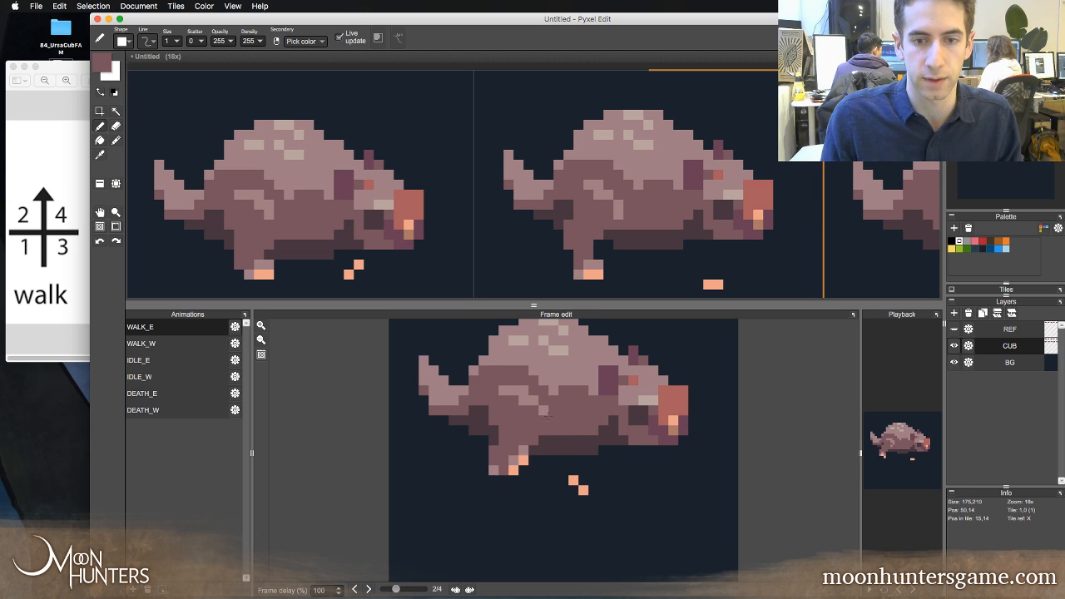
{"action": "key", "text": "Right"}
{"action": "key", "text": "Left"}
{"action": "key", "text": "Right"}
{"action": "key", "text": "Left"}
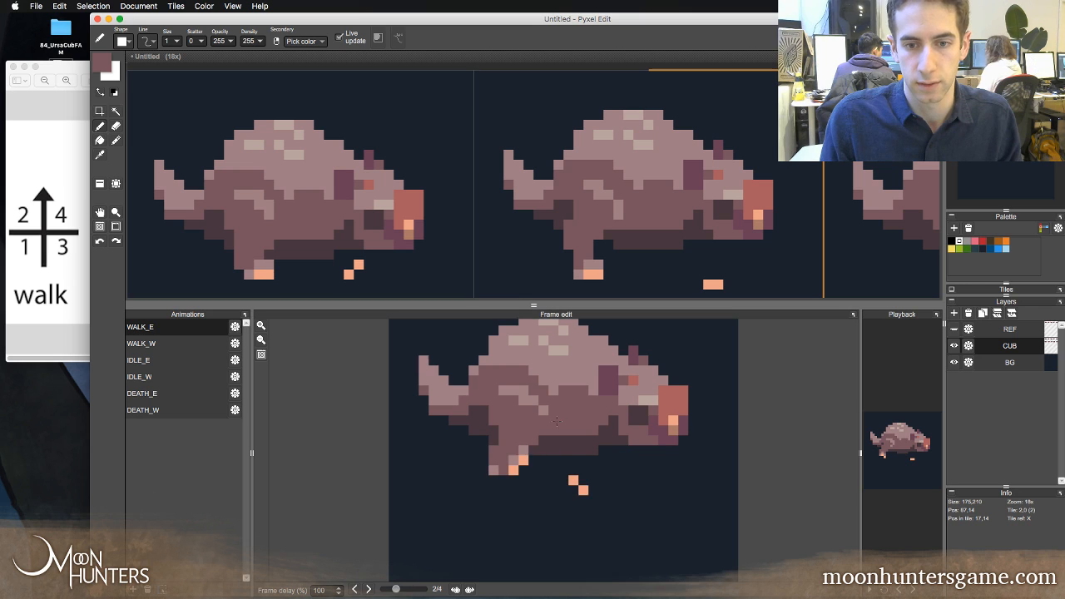
- Trim the lower end of the third WALK_E frame's thigh highlight and repaint it diagonally in the sampled light brown
{"action": "key", "text": "Right"}
{"action": "key", "text": "Right"}
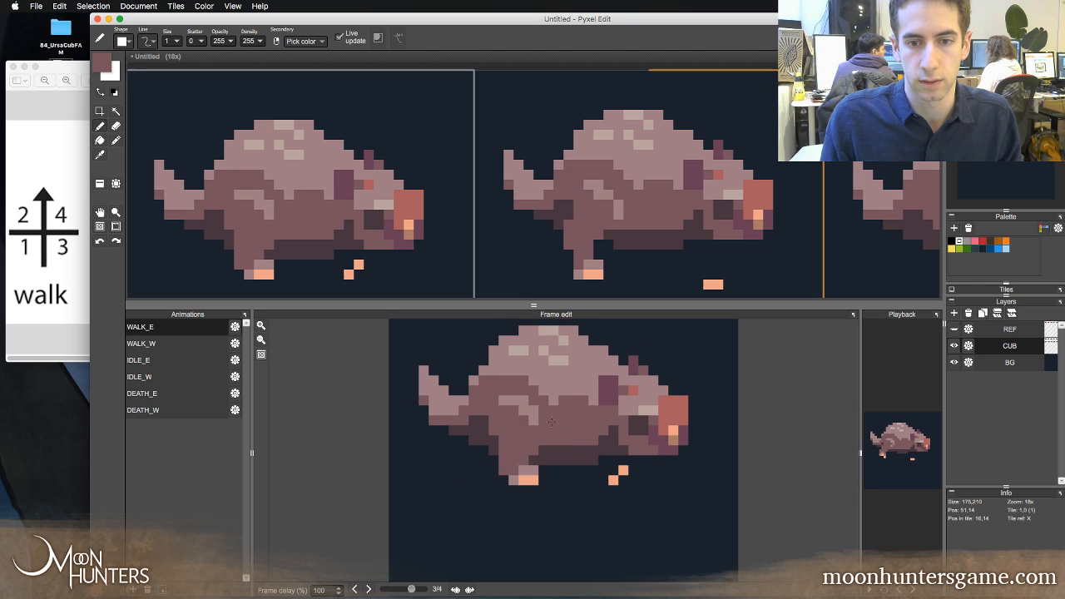
{"action": "key", "text": "Left"}
{"action": "key", "text": "Right"}
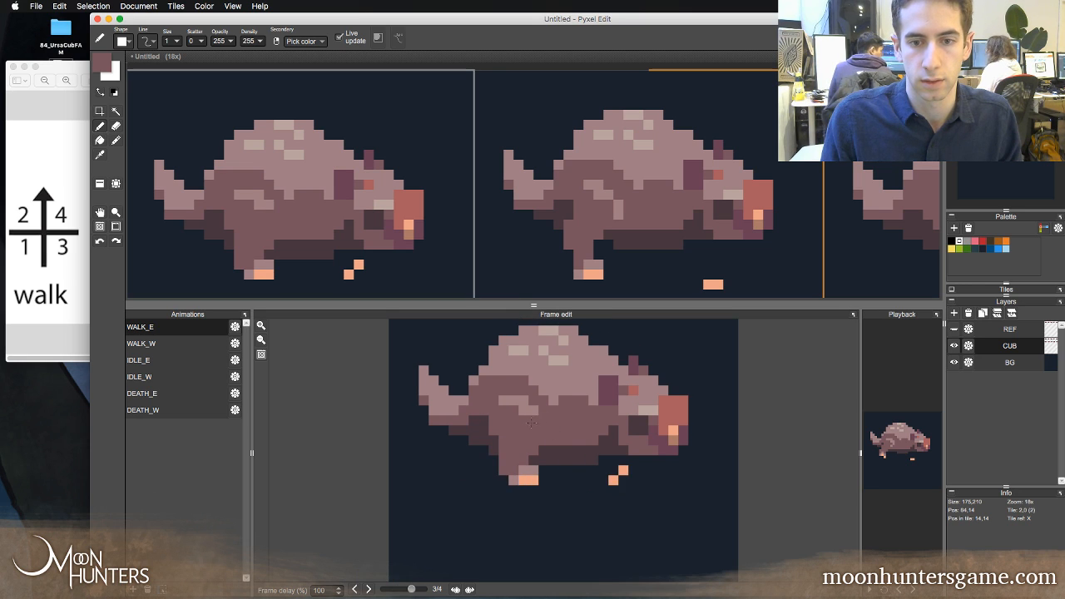
{"action": "right_click", "coordinate": [533, 412]}
{"action": "key", "text": "Left"}
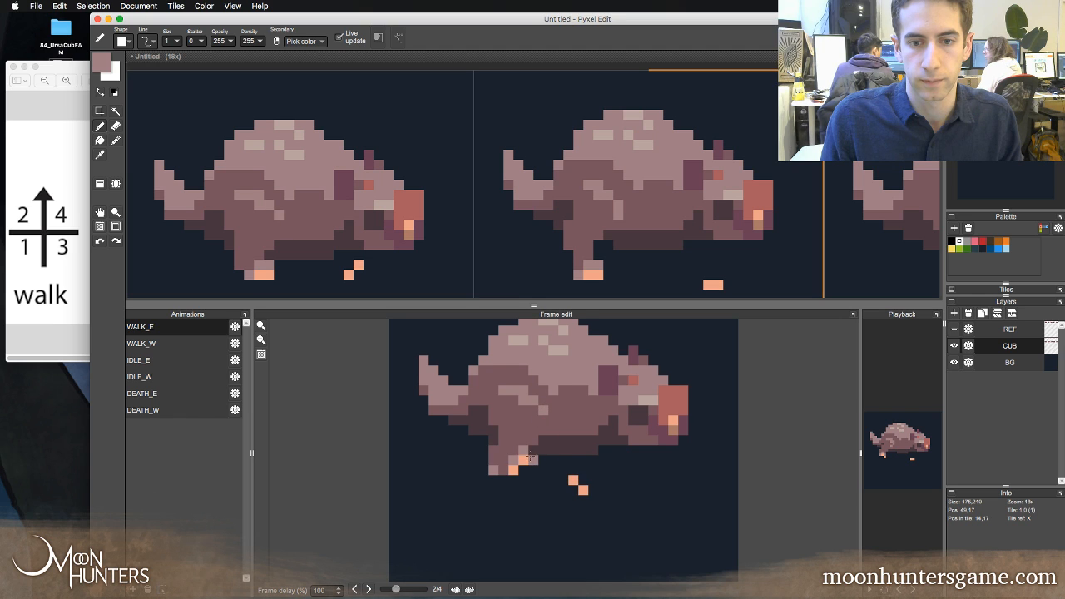
{"action": "key", "text": "Right"}
{"action": "key", "text": "Right"}
{"action": "key", "text": "Left"}
{"action": "key", "text": "Right"}
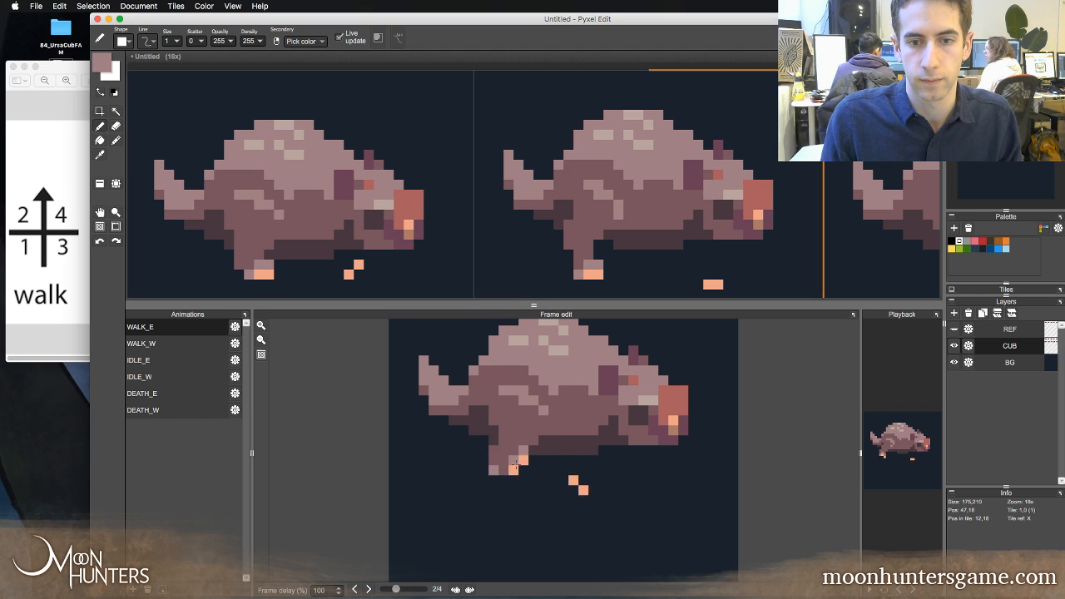
- Step back and forth through the WALK_E frames to check the third frame's reshaped thigh highlight in motion
{"action": "key", "text": "Left"}
{"action": "key", "text": "Right"}
{"action": "key", "text": "Left"}
{"action": "key", "text": "Right"}
{"action": "key", "text": "Left"}
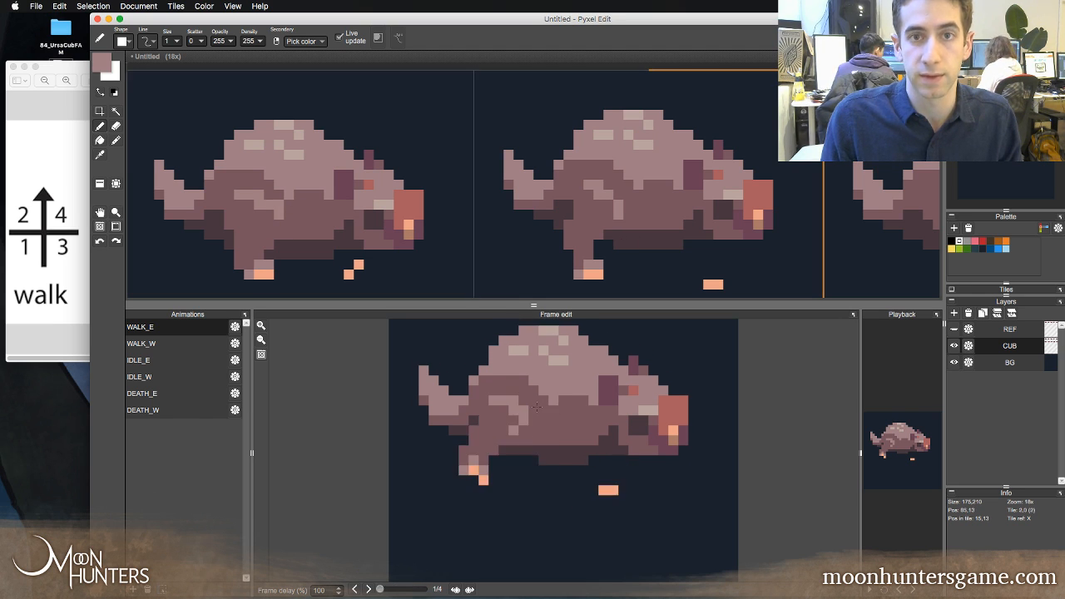
{"action": "key", "text": "Right"}
{"action": "key", "text": "Left"}
{"action": "key", "text": "Right"}
{"action": "key", "text": "Right"}
{"action": "key", "text": "Right"}
{"action": "key", "text": "Right"}
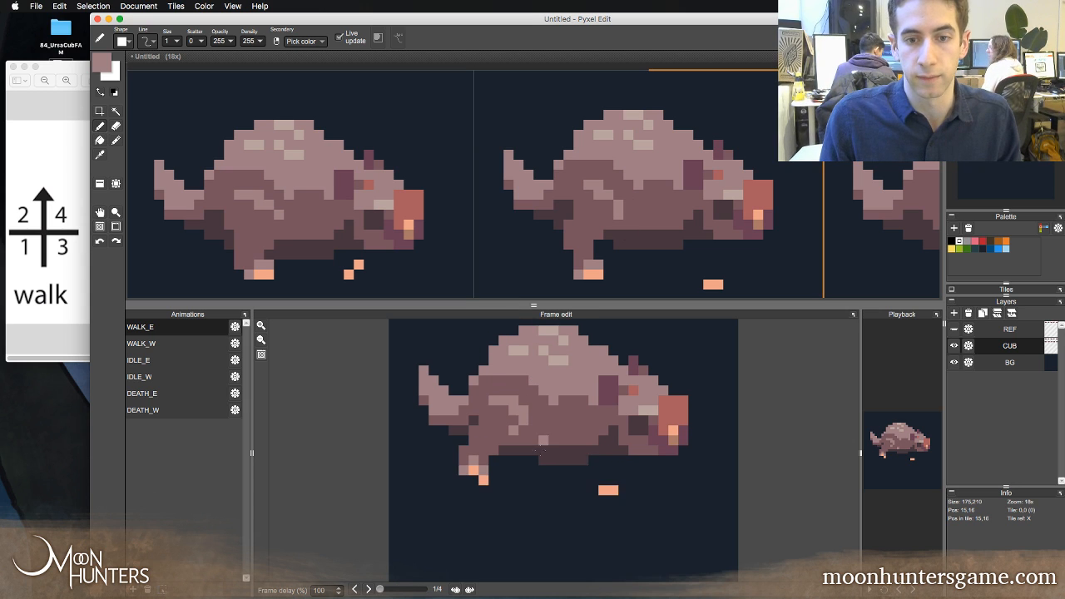
- Compare the first frame's curved thigh highlight with the following WALK_E frames
{"action": "key", "text": "Left"}
{"action": "key", "text": "Right"}
{"action": "key", "text": "Right"}
{"action": "key", "text": "Left"}
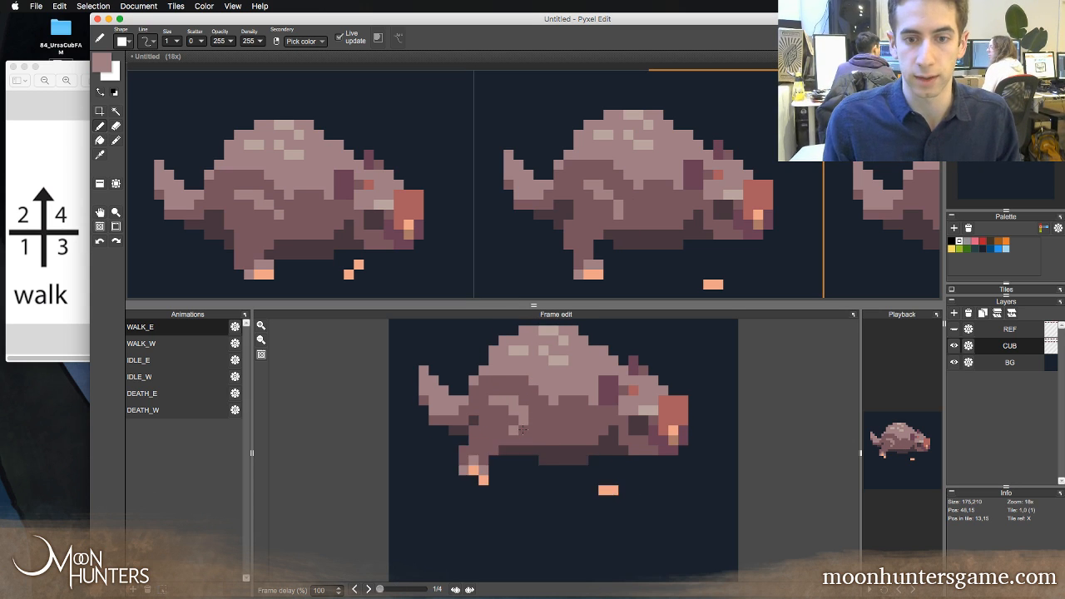
{"action": "key", "text": "Right"}
{"action": "key", "text": "Left"}
{"action": "key", "text": "Right"}
{"action": "key", "text": "Left"}
{"action": "key", "text": "Left"}
{"action": "key", "text": "Right"}
{"action": "key", "text": "Right"}
{"action": "key", "text": "Right"}
{"action": "key", "text": "Right"}
{"action": "key", "text": "Right"}
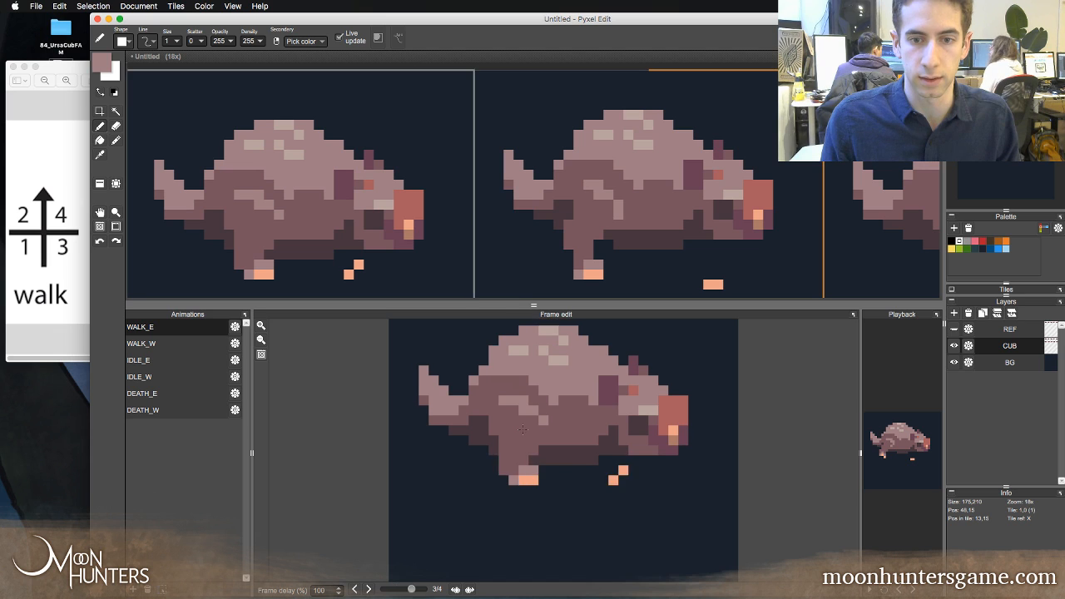
- Shift the upper part of the third frame's thigh highlight toward the rear using light and mid brown, comparing it with the second frame
{"action": "key", "text": "Right"}
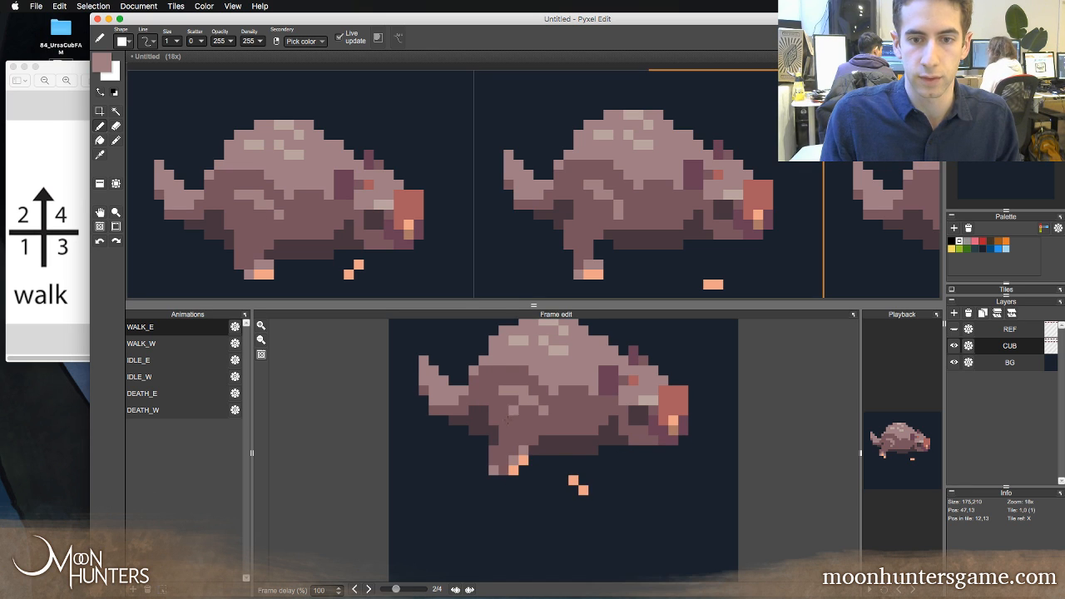
{"action": "key", "text": "Left"}
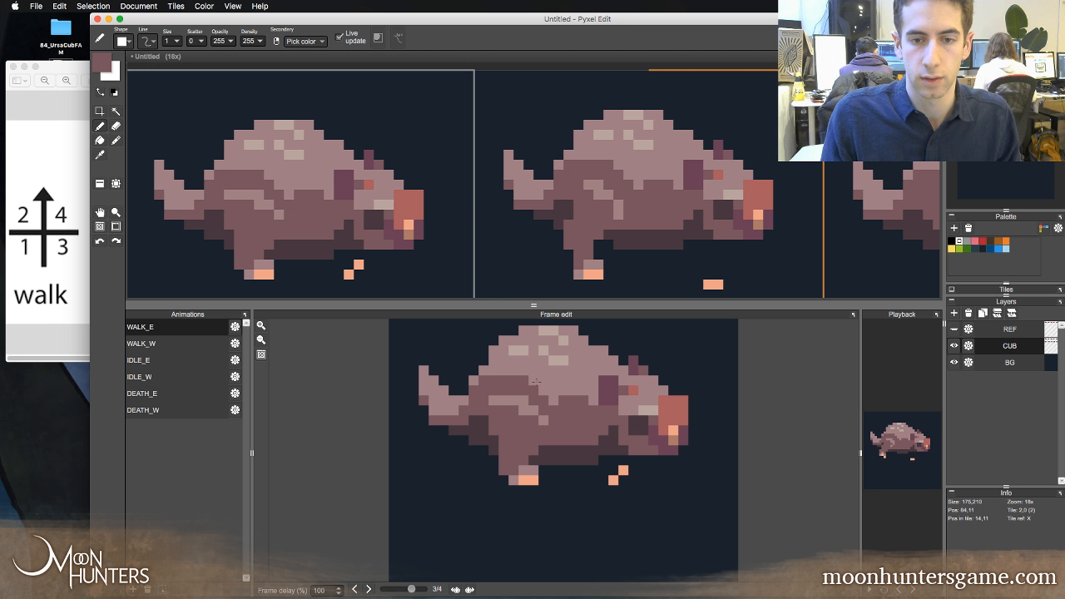
{"action": "key", "text": "Right"}
{"action": "key", "text": "Left"}
{"action": "key", "text": "Right"}
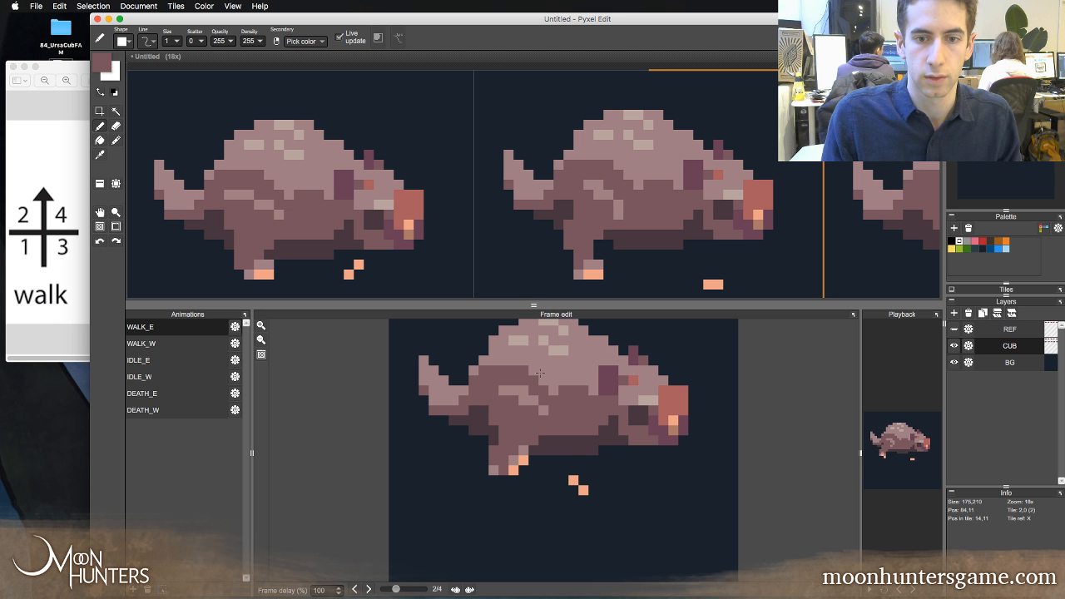
- Cycle through the WALK_E frames to review the shifted thigh highlight in the third frame
{"action": "key", "text": "Left"}
{"action": "key", "text": "Right"}
{"action": "key", "text": "Right"}
{"action": "key", "text": "Right"}
{"action": "key", "text": "Right"}
{"action": "key", "text": "Right"}
{"action": "key", "text": "Right"}
{"action": "key", "text": "Right"}
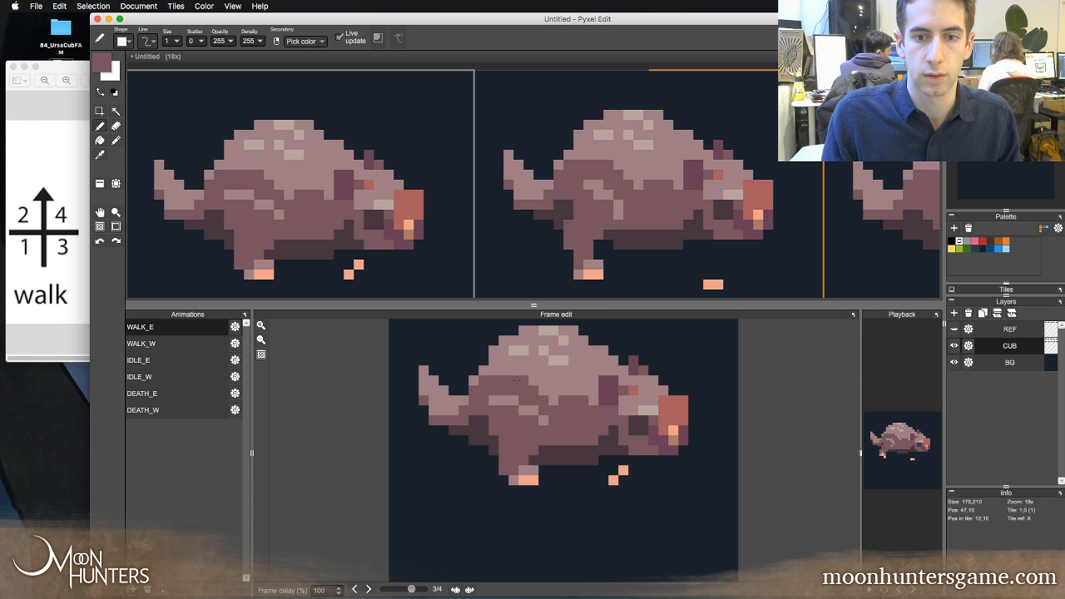
- Review the thigh highlight across the full WALK_E loop, rechecking the second, third and fourth frames against each other
{"action": "key", "text": "Right"}
{"action": "key", "text": "Right"}
{"action": "key", "text": "Right"}
{"action": "key", "text": "Right"}
{"action": "key", "text": "Right"}
{"action": "key", "text": "Right"}
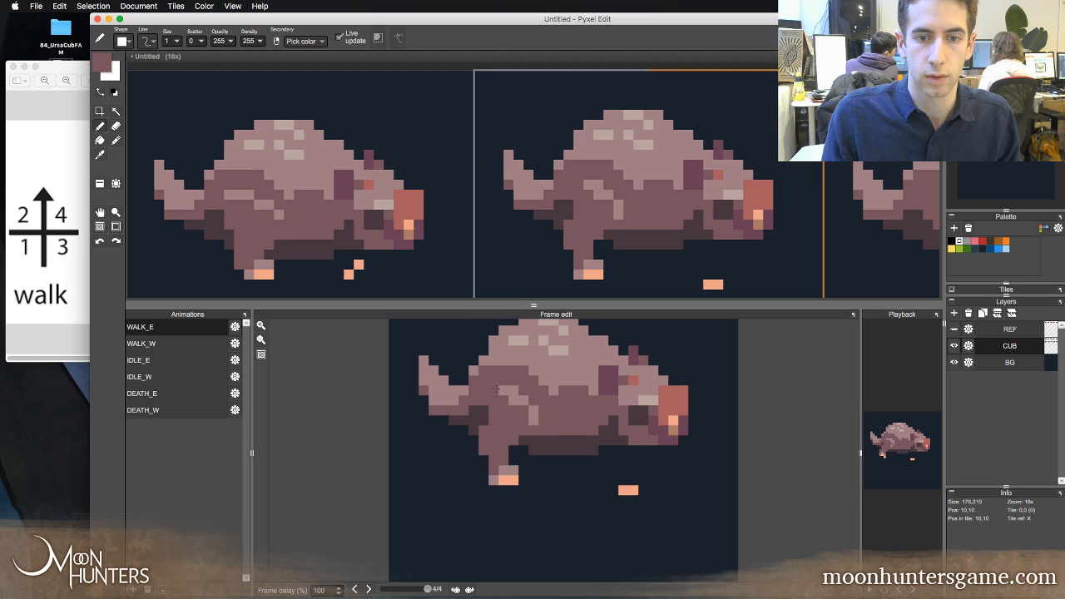
{"action": "key", "text": "Right"}
{"action": "key", "text": "Right"}
{"action": "key", "text": "Right"}
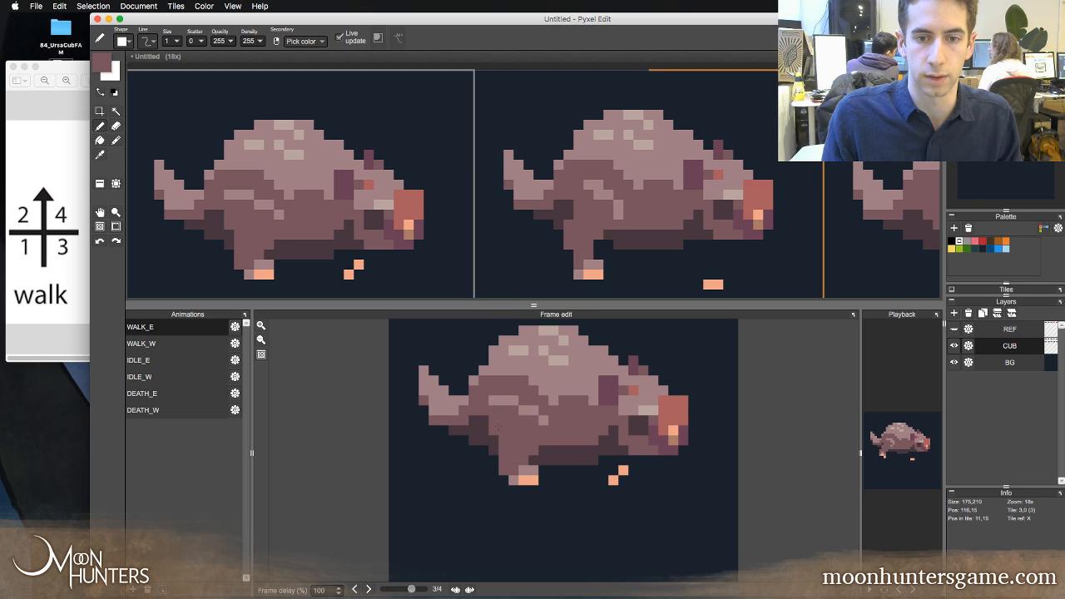
{"action": "key", "text": "Right"}
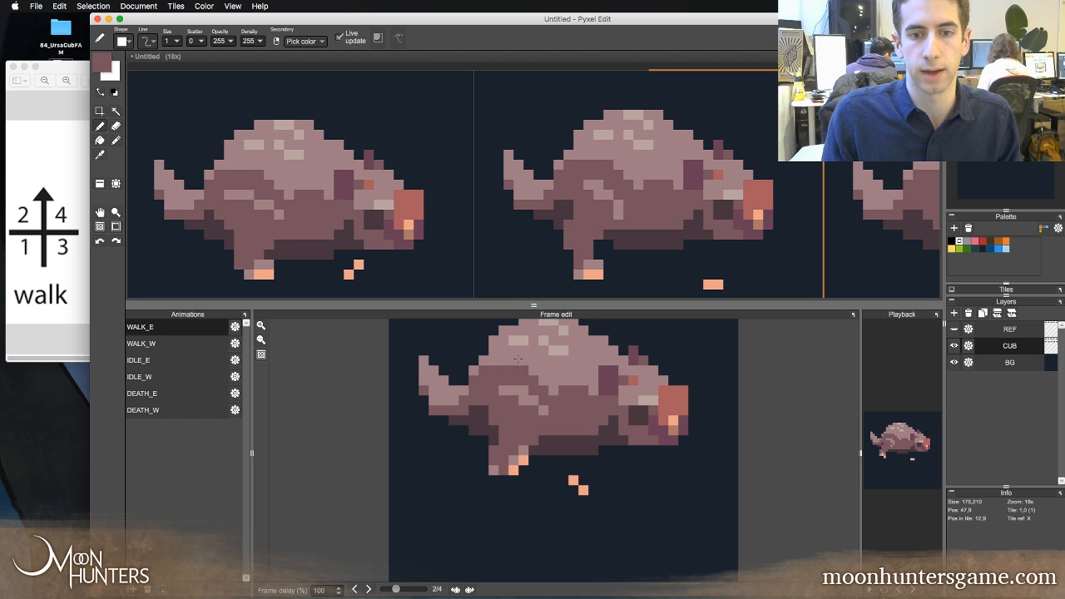
{"action": "key", "text": "Left"}
{"action": "key", "text": "Right"}
{"action": "key", "text": "Left"}
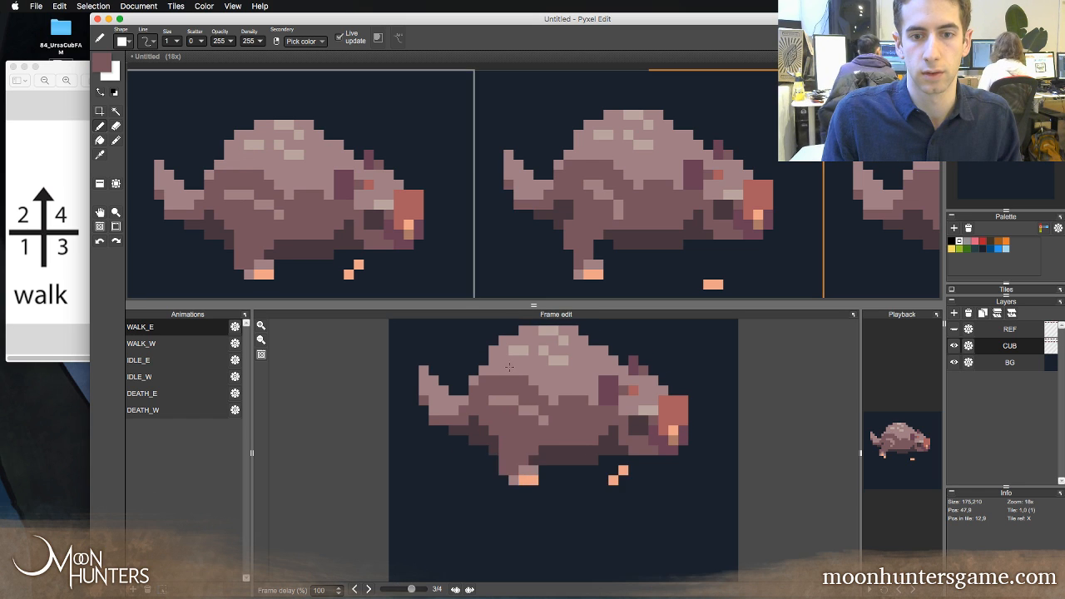
{"action": "key", "text": "Right"}
{"action": "key", "text": "Right"}
{"action": "key", "text": "Right"}
{"action": "key", "text": "Right"}
{"action": "key", "text": "Right"}
{"action": "key", "text": "Right"}
{"action": "key", "text": "Right"}
{"action": "key", "text": "Right"}
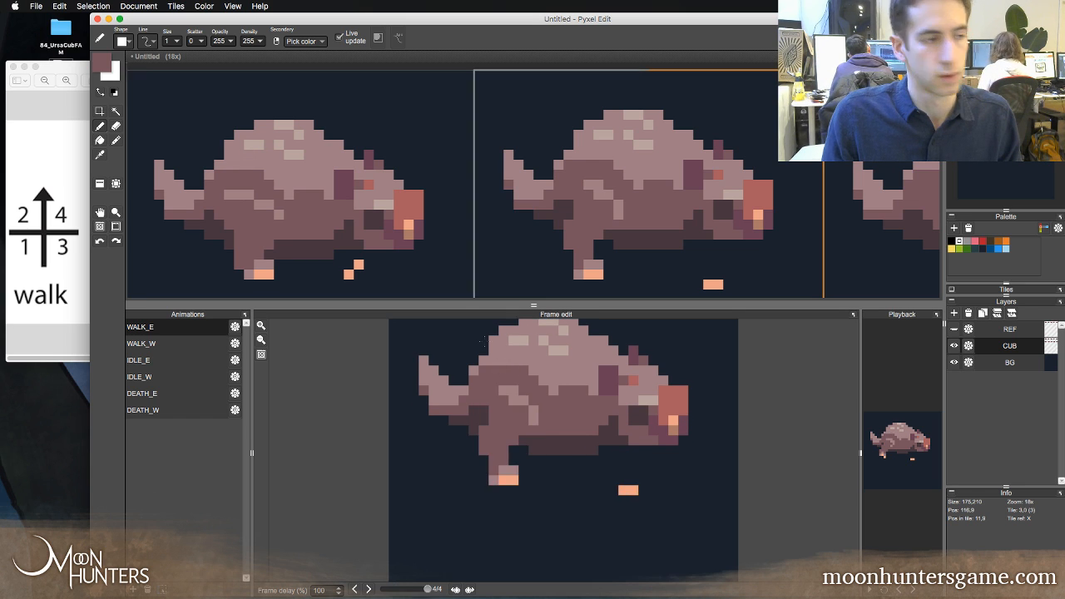
{"action": "key", "text": "Right"}
{"action": "key", "text": "Right"}
{"action": "key", "text": "Right"}
{"action": "key", "text": "Right"}
{"action": "key", "text": "Right"}
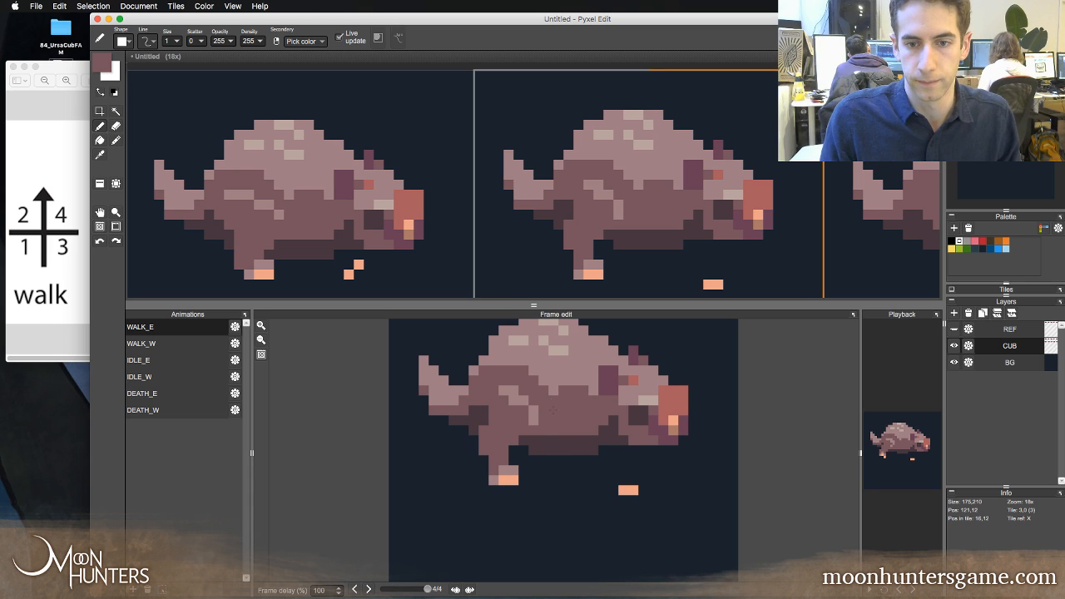
- Undo the stray pixel on the fourth walk frame and examine the complete cub sprite in the row below the walk frames
{"action": "left_click", "coordinate": [531, 421]}
{"action": "key", "text": "super+z"}
{"action": "key", "text": "z"}
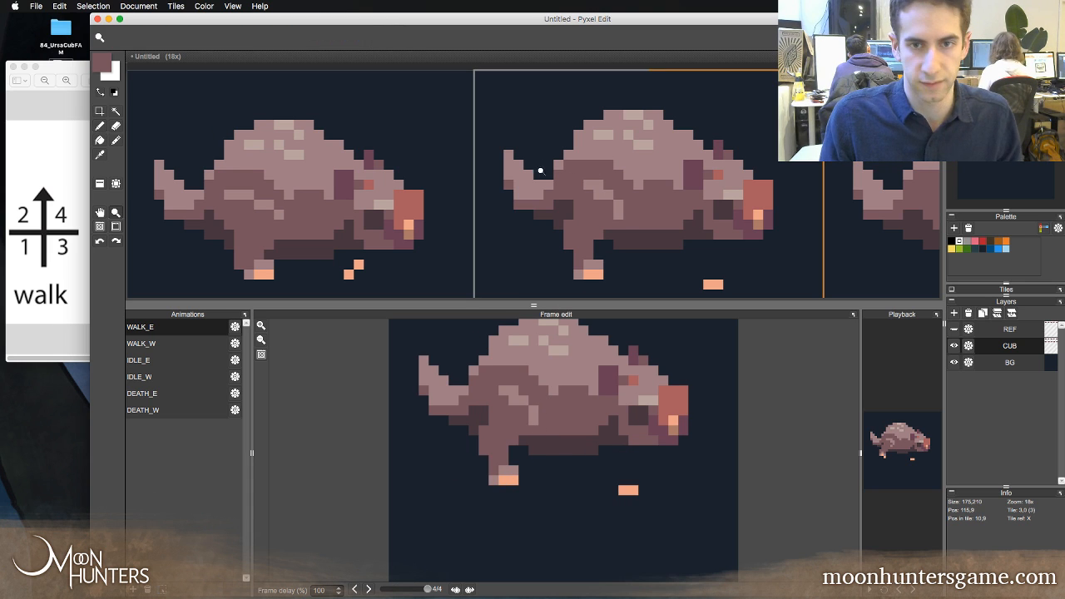
{"action": "right_click", "coordinate": [536, 182]}
{"action": "right_click", "coordinate": [535, 184]}
{"action": "right_click", "coordinate": [536, 184]}
{"action": "key", "text": "space"}
{"action": "left_click_drag", "start_coordinate": [604, 172], "coordinate": [737, 67]}
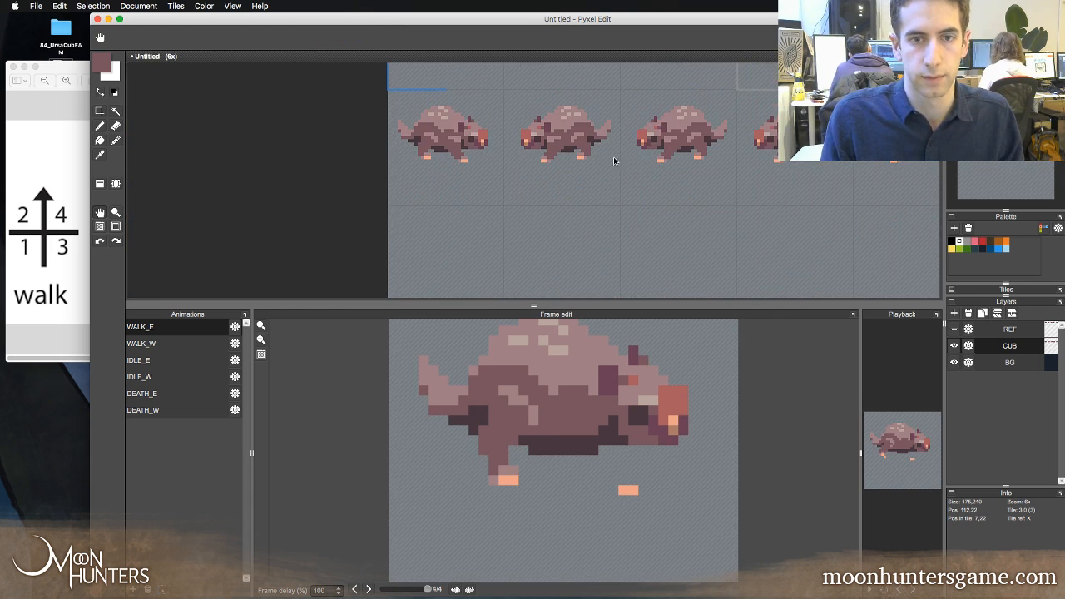
{"action": "left_click", "coordinate": [459, 153]}
{"action": "left_click", "coordinate": [497, 191]}
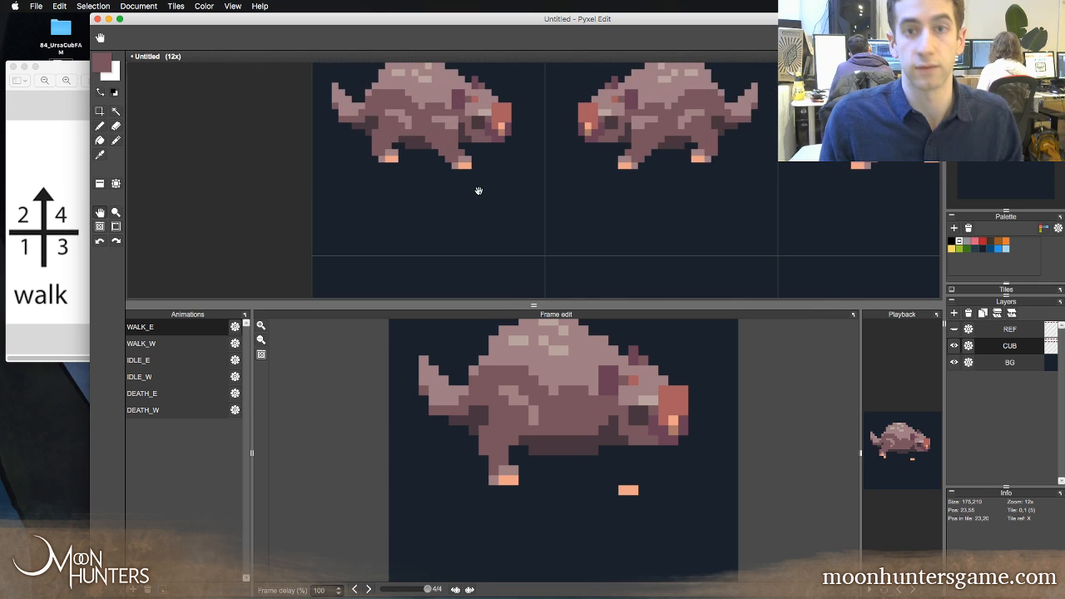
{"action": "left_click", "coordinate": [477, 191]}
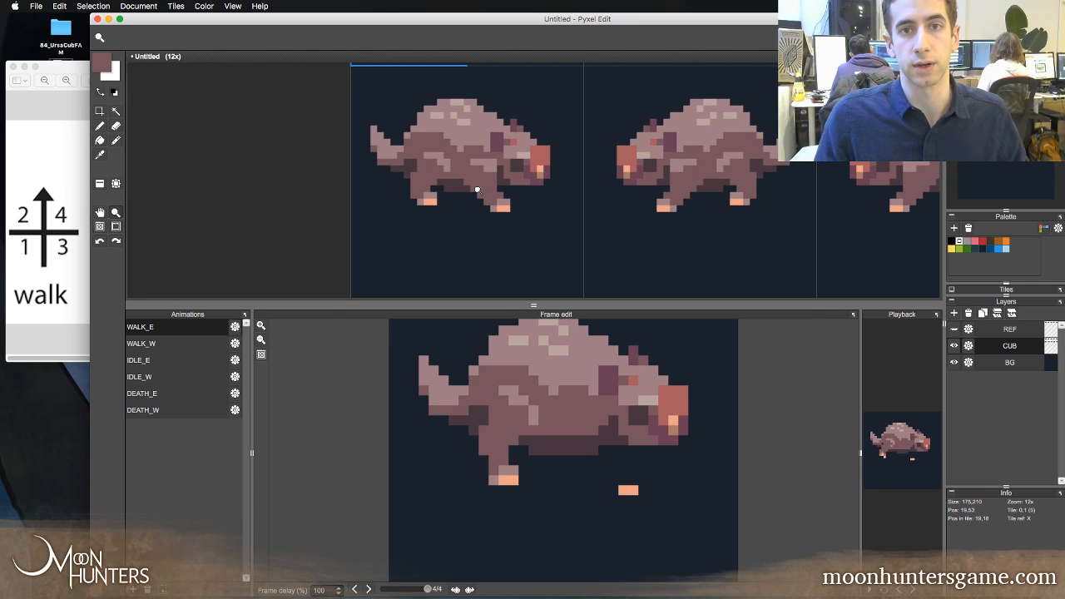
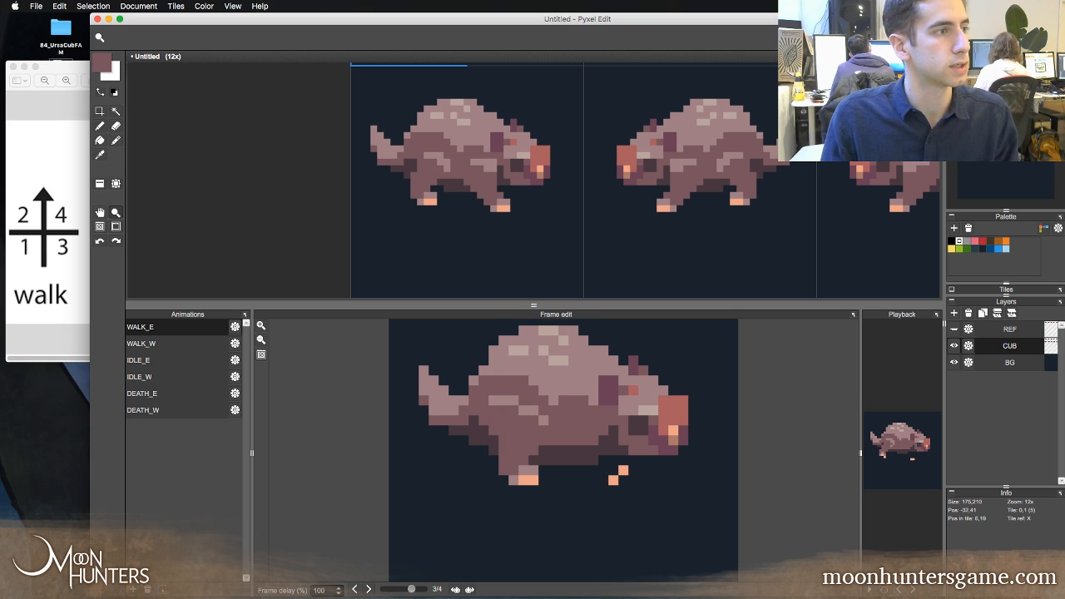
- Save the document as UrsaCub_Spritesheet_01 in the 84_UrsaCubFAM folder
{"action": "key", "text": "super+Tab"}
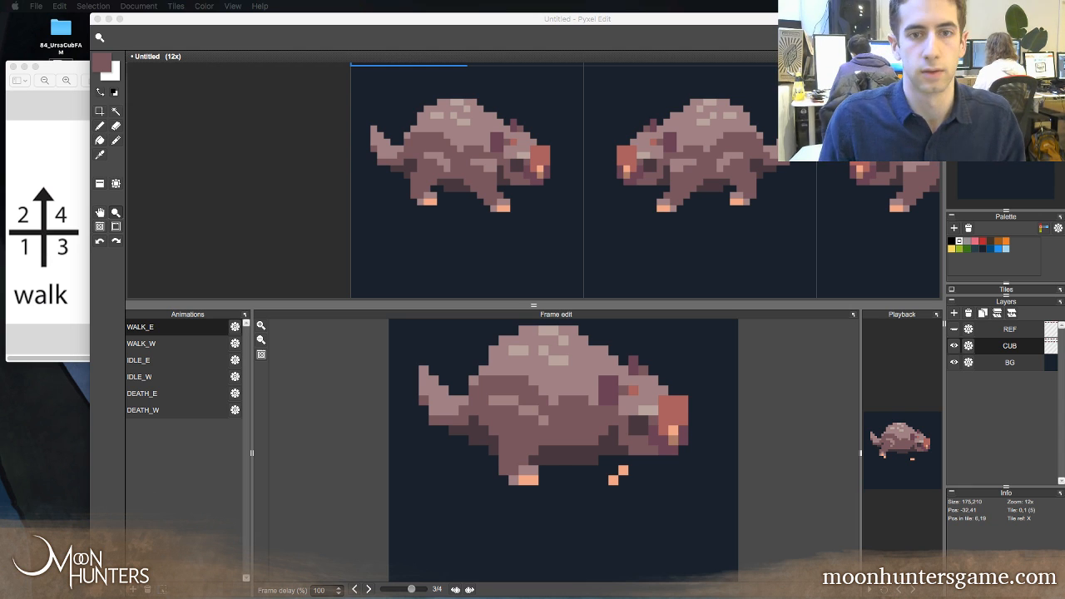
{"action": "left_click", "coordinate": [214, 112]}
{"action": "key", "text": "super+s"}
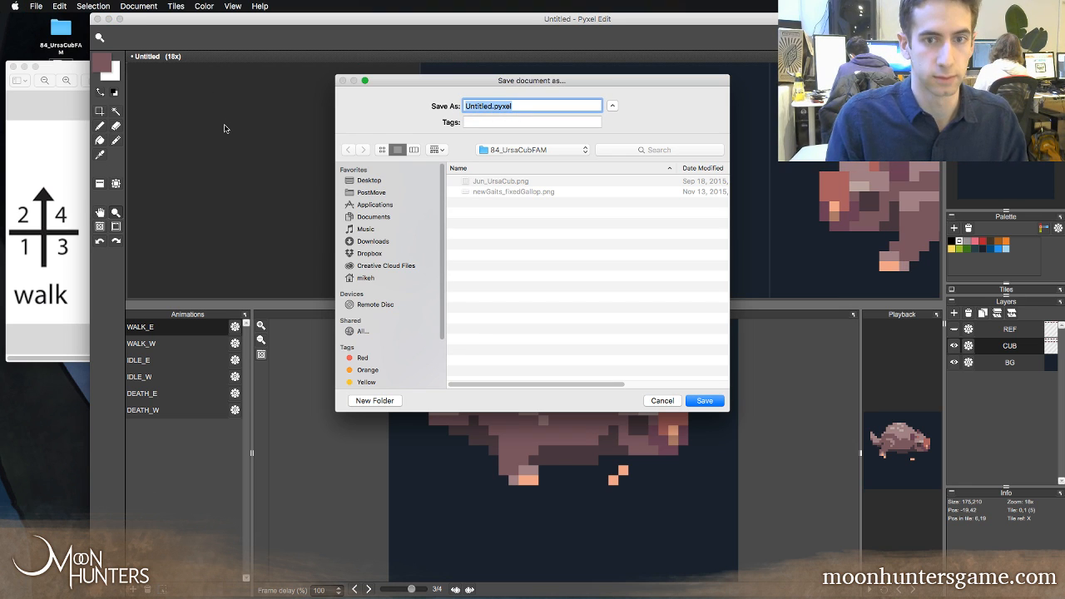
{"action": "type", "text": "UrsaCub_Spritesheet_01"}
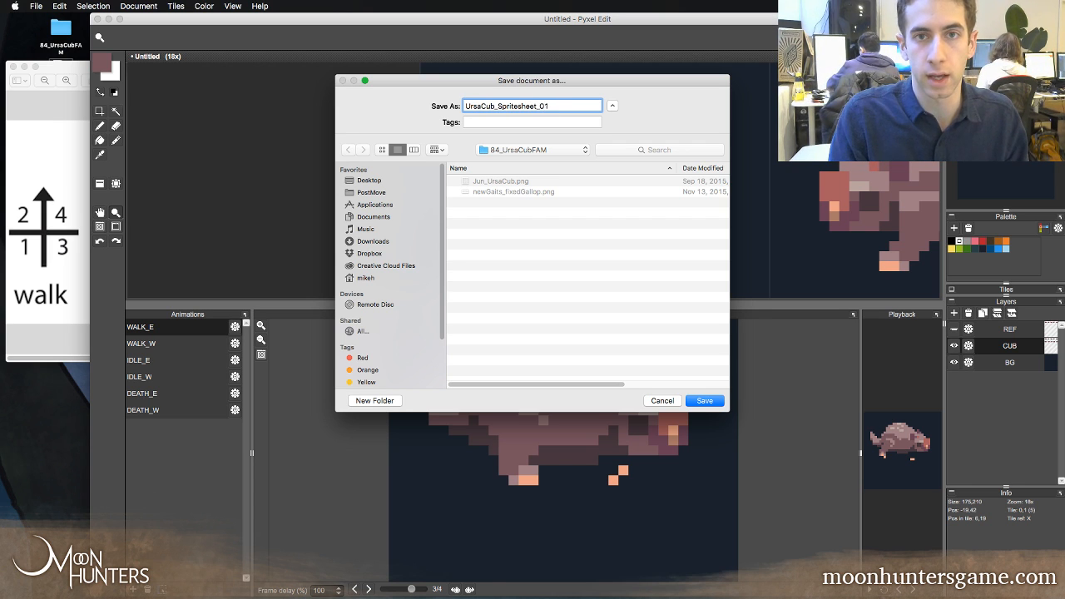
{"action": "key", "text": "Return"}
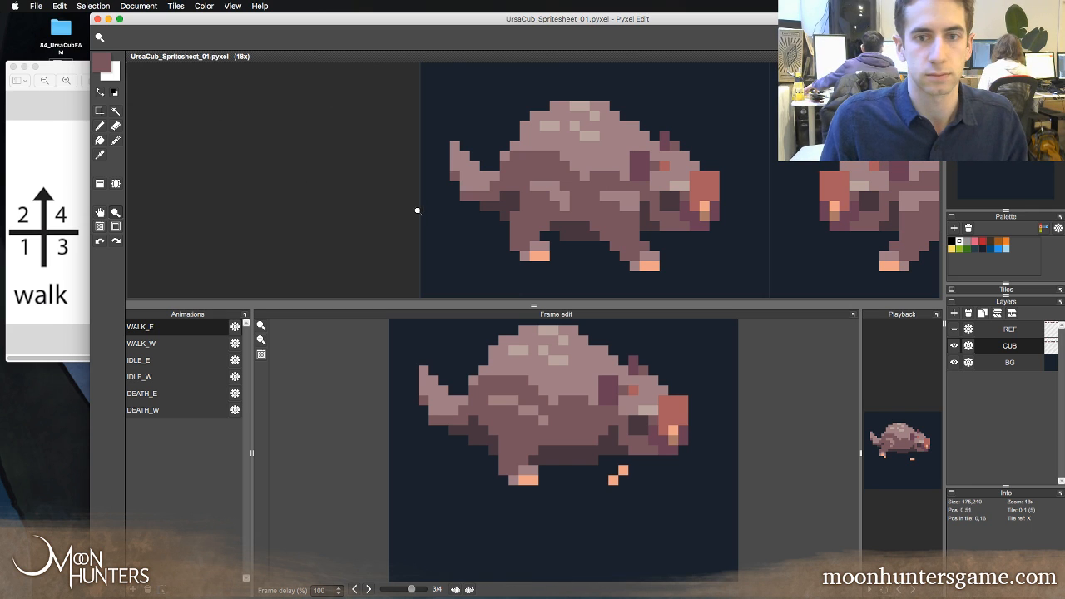
- Shade the front paw in the first WALK_E frame with light brown above and behind the orange toes
{"action": "right_click", "coordinate": [561, 222]}
{"action": "key", "text": "space"}
{"action": "mouse_move", "coordinate": [649, 219]}
{"action": "left_mouse_down"}
{"action": "mouse_move", "coordinate": [540, 205]}
{"action": "mouse_move", "coordinate": [391, 308]}
{"action": "mouse_move", "coordinate": [428, 231]}
{"action": "mouse_move", "coordinate": [463, 217]}
{"action": "left_mouse_up"}
{"action": "right_click", "coordinate": [464, 216]}
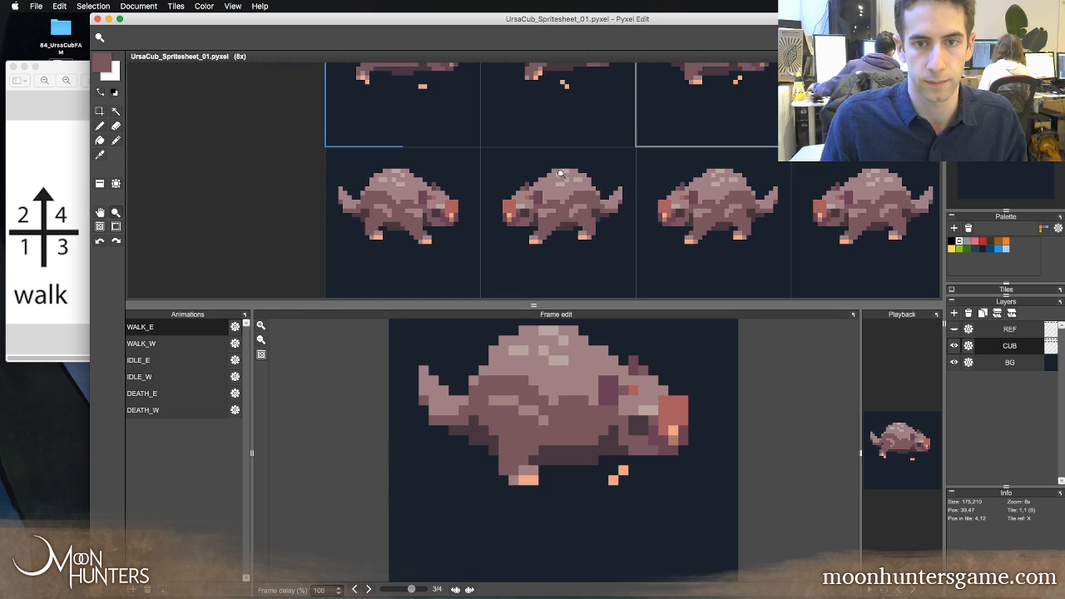
{"action": "key", "text": "space"}
{"action": "left_click_drag", "start_coordinate": [550, 225], "coordinate": [535, 273]}
{"action": "key", "text": "b"}
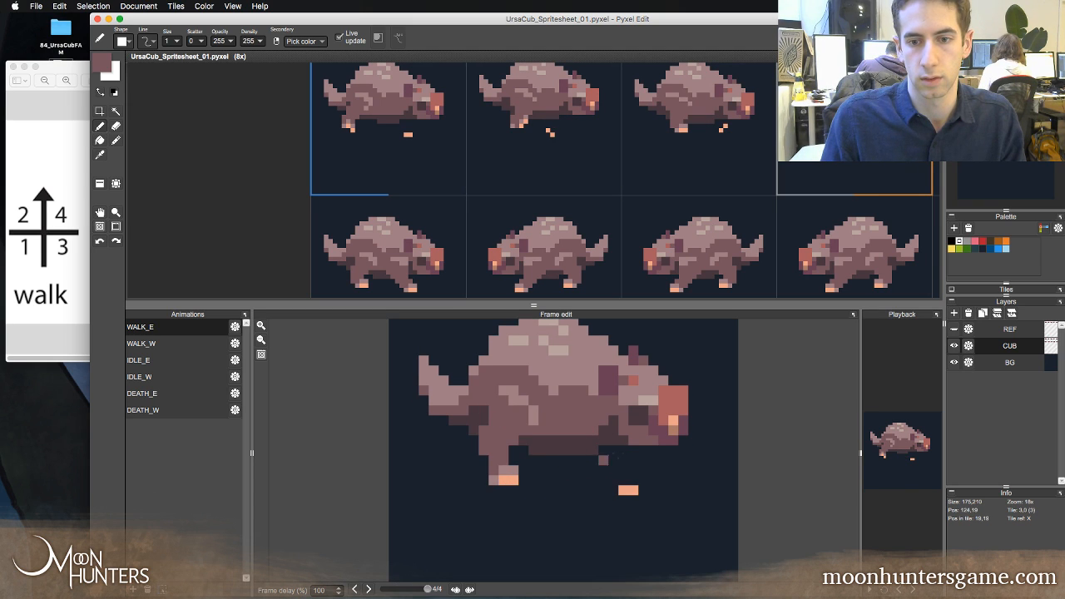
{"action": "key", "text": "Left"}
{"action": "key", "text": "Right"}
{"action": "key", "text": "Right"}
{"action": "right_click", "coordinate": [485, 468]}
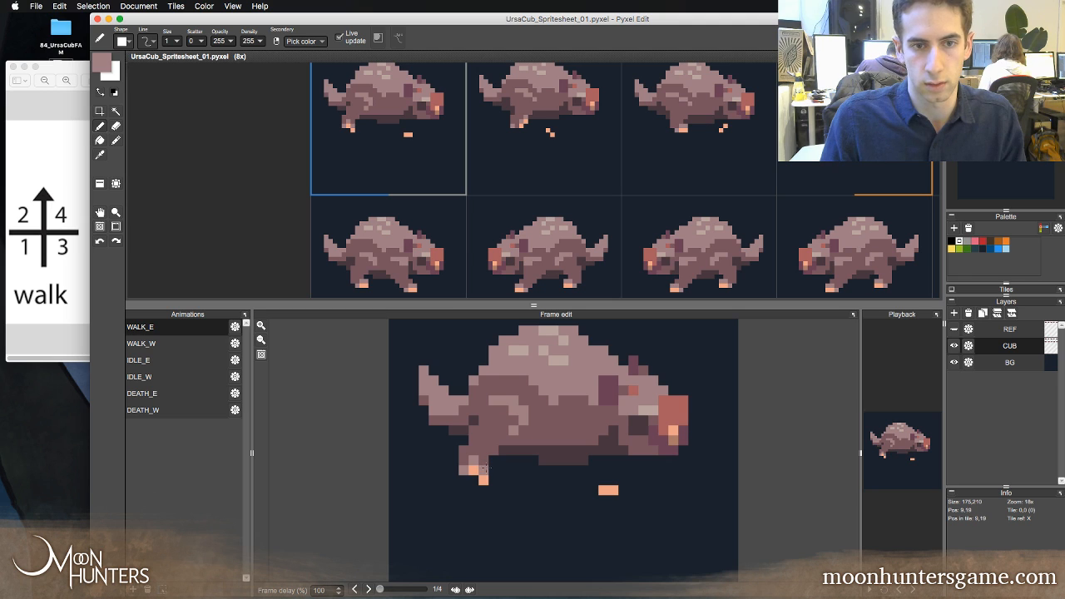
{"action": "left_click", "coordinate": [609, 480]}
{"action": "left_click", "coordinate": [593, 490]}
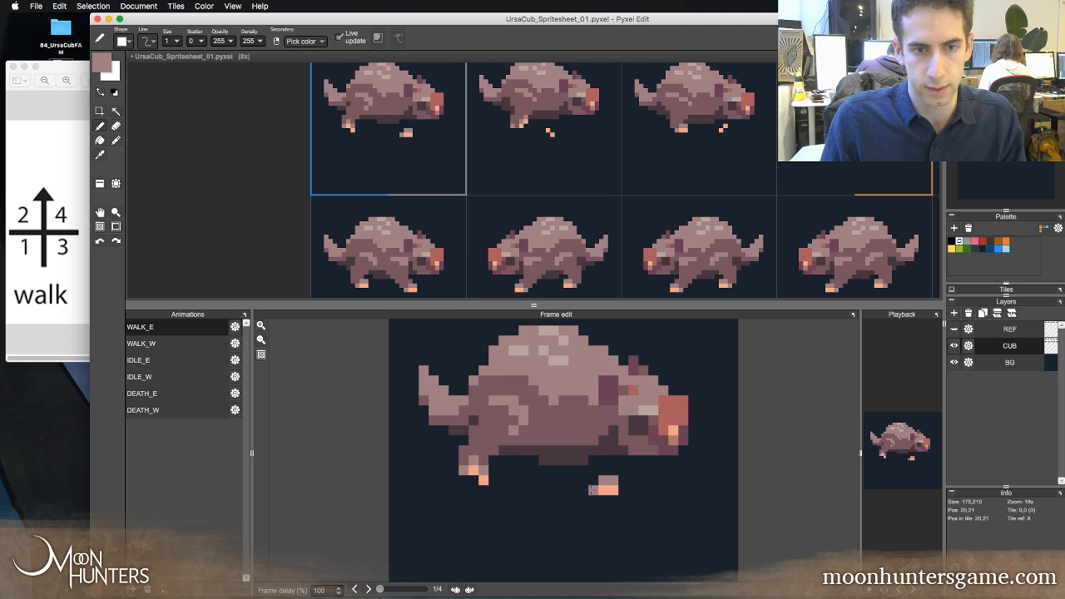
- Connect the first frame's front paw to the body with a mid-brown leg and add a light-brown shoulder highlight
{"action": "right_click", "coordinate": [563, 440]}
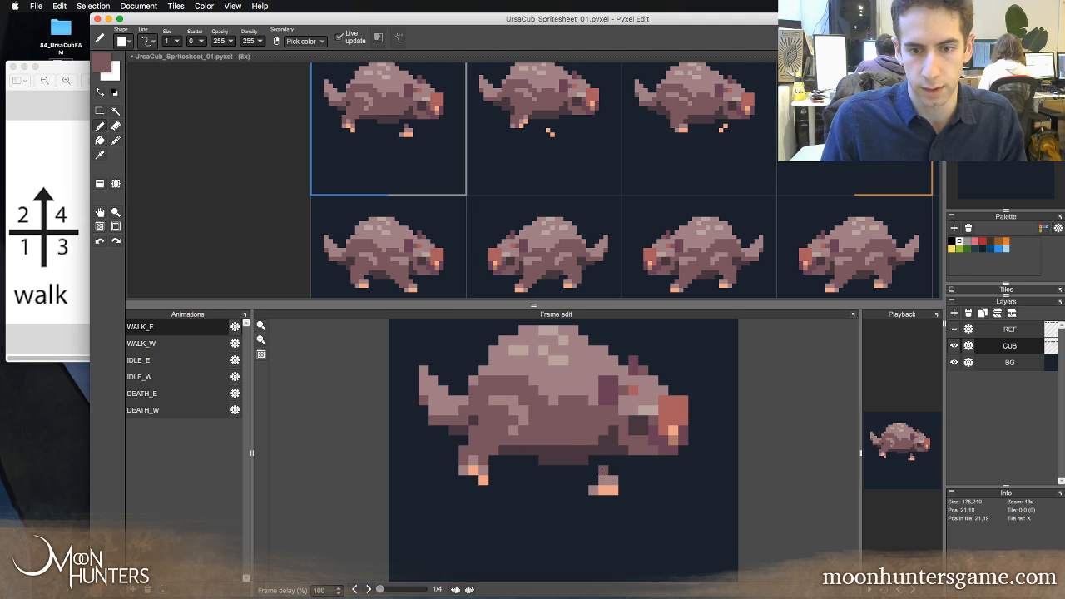
{"action": "left_click_drag", "start_coordinate": [597, 470], "coordinate": [591, 459]}
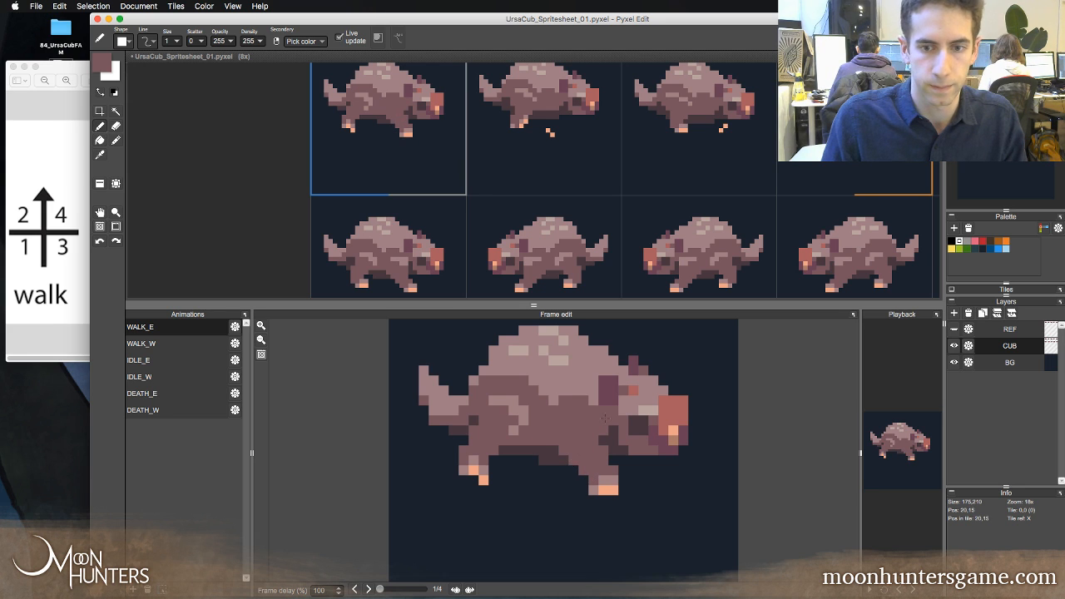
{"action": "key", "text": "Left"}
{"action": "key", "text": "Right"}
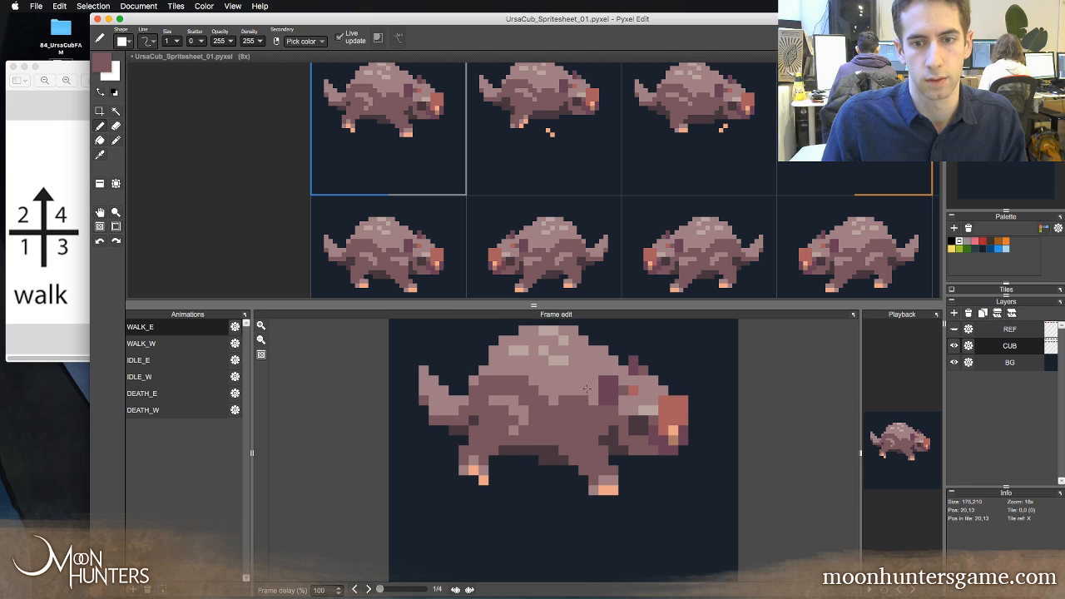
{"action": "right_click", "coordinate": [586, 387]}
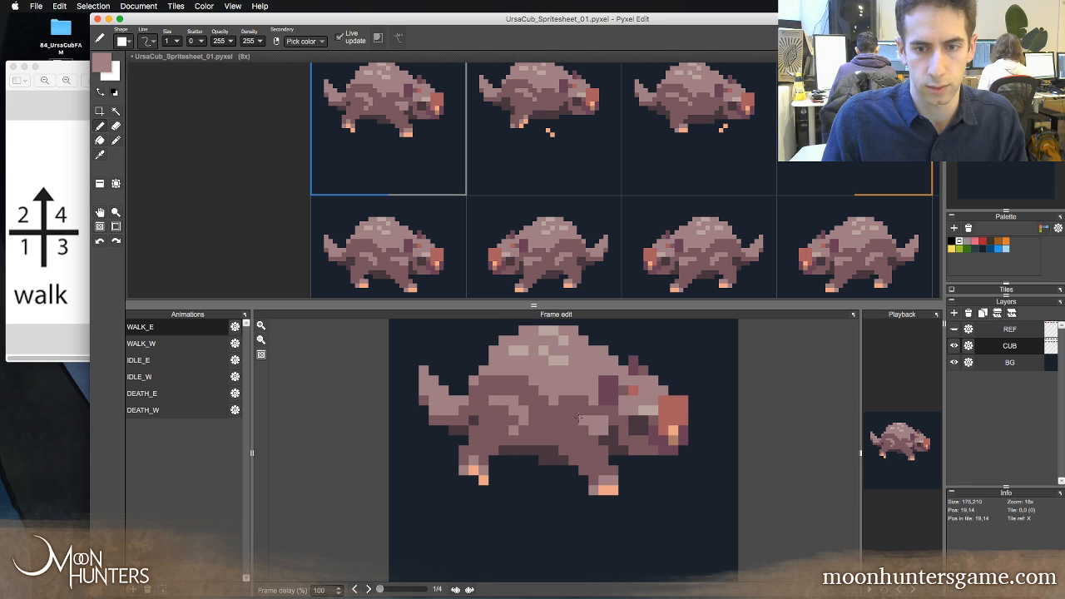
{"action": "key", "text": "Right"}
{"action": "key", "text": "Left"}
- Paint a light-brown shoulder highlight in the second WALK_E frame, trimming it with mid brown and comparing it with the first frame
{"action": "key", "text": "Right"}
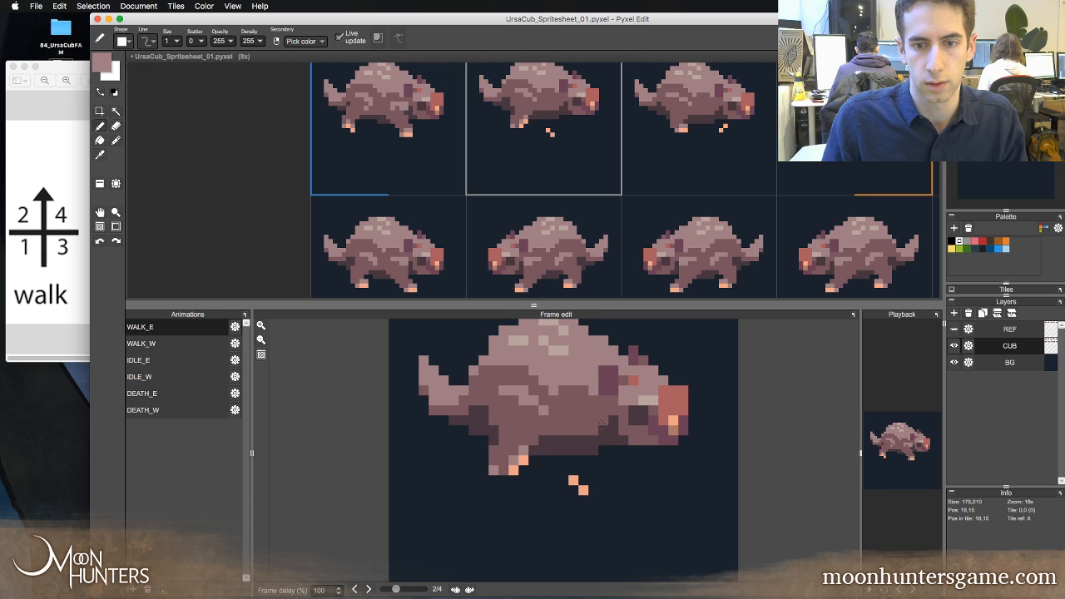
{"action": "key", "text": "Left"}
{"action": "key", "text": "Right"}
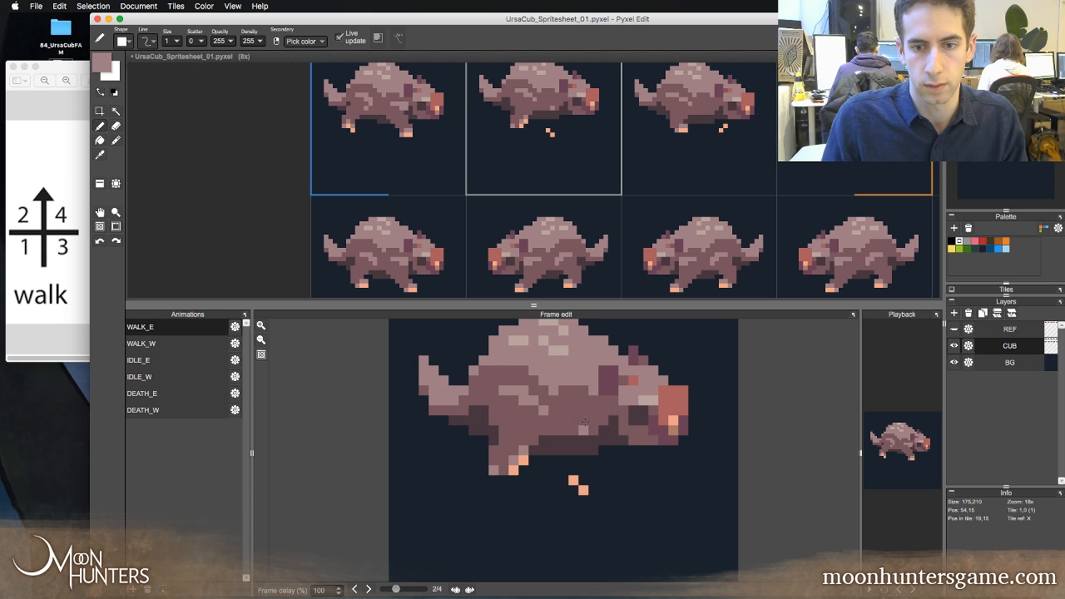
{"action": "key", "text": "Left"}
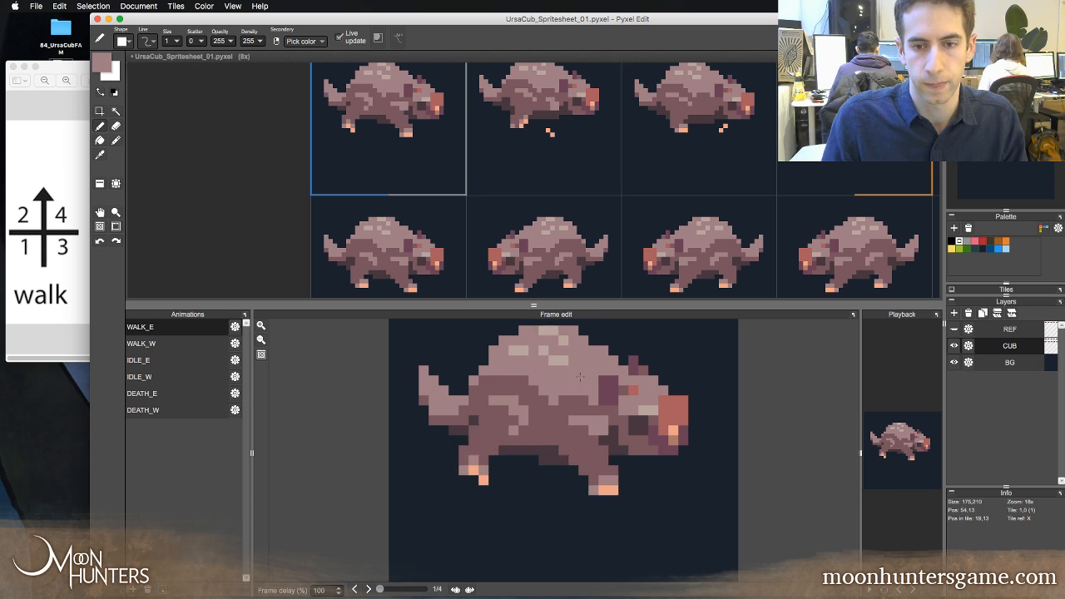
{"action": "key", "text": "Right"}
{"action": "key", "text": "Left"}
{"action": "key", "text": "Right"}
{"action": "key", "text": "Left"}
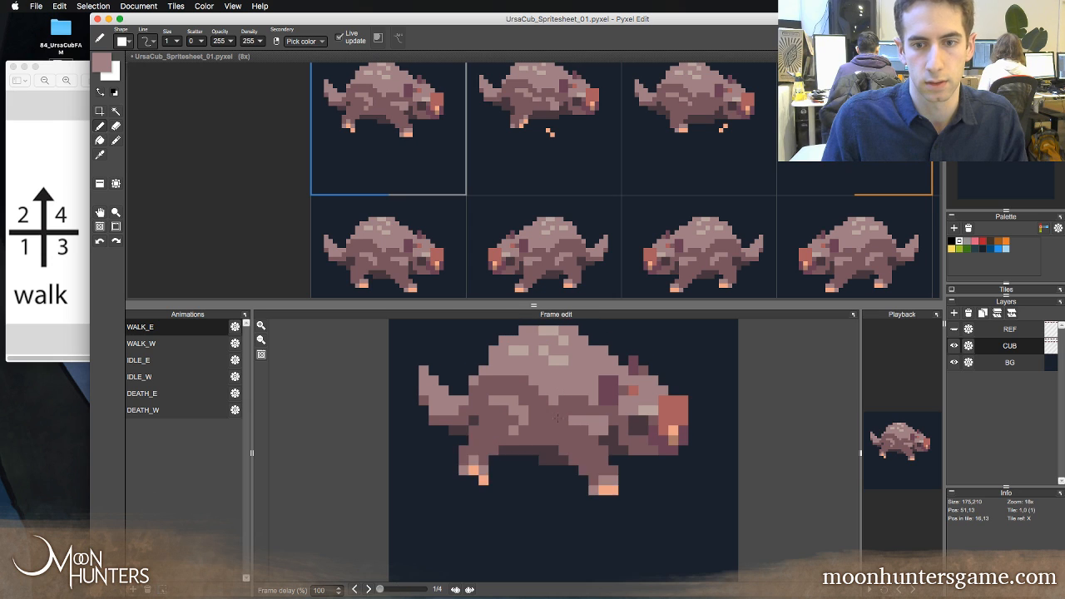
{"action": "key", "text": "Right"}
{"action": "left_click", "coordinate": [554, 421], "text": "alt"}
{"action": "key", "text": "Left"}
{"action": "key", "text": "Right"}
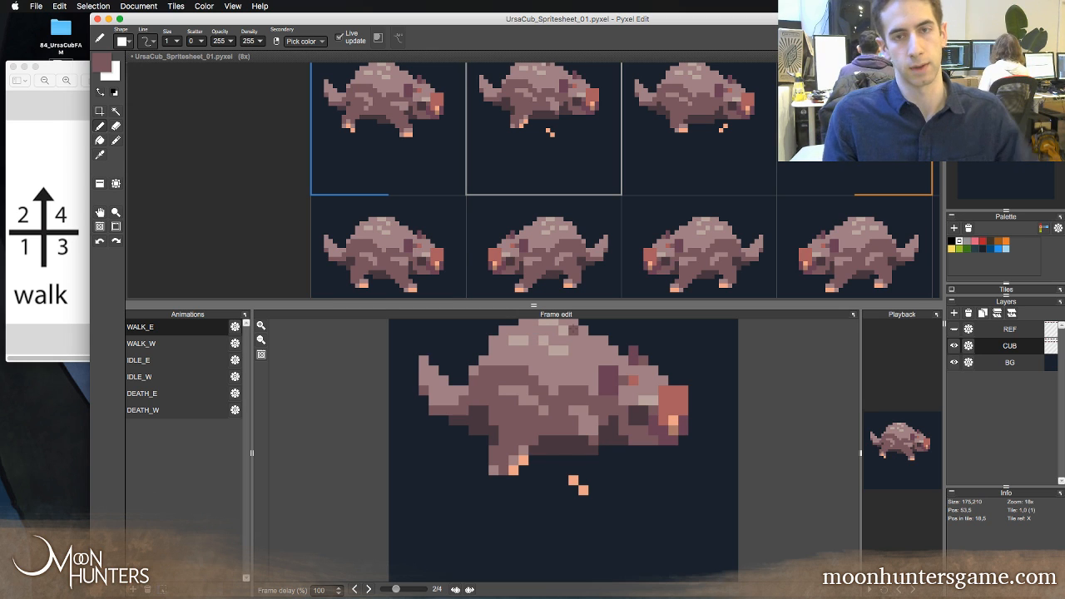
- Paint the second frame's front leg in mid brown from the body down to the orange toes, comparing it with the first frame
{"action": "key", "text": "Left"}
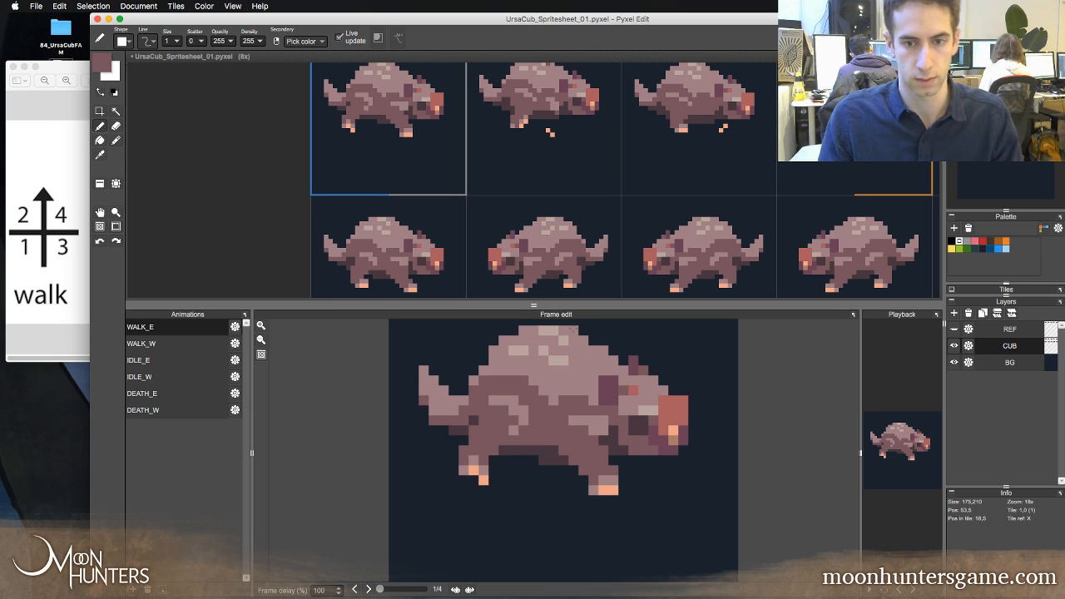
{"action": "key", "text": "Right"}
{"action": "key", "text": "Left"}
{"action": "key", "text": "Right"}
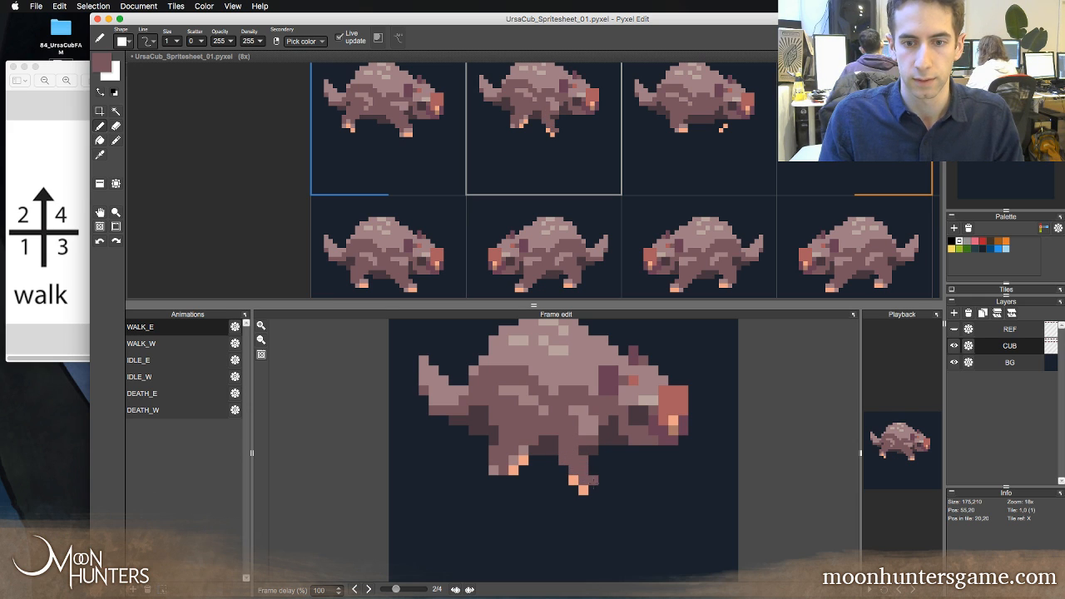
{"action": "key", "text": "Left"}
{"action": "key", "text": "Right"}
{"action": "key", "text": "Left"}
{"action": "key", "text": "Right"}
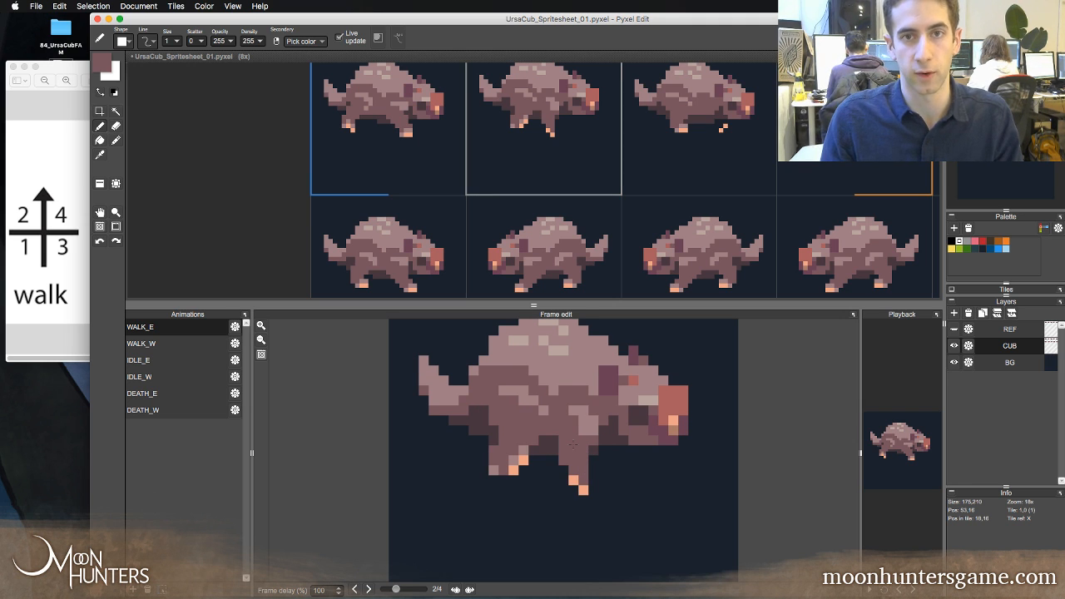
{"action": "key", "text": "Left"}
{"action": "key", "text": "Right"}
{"action": "key", "text": "Left"}
{"action": "key", "text": "Right"}
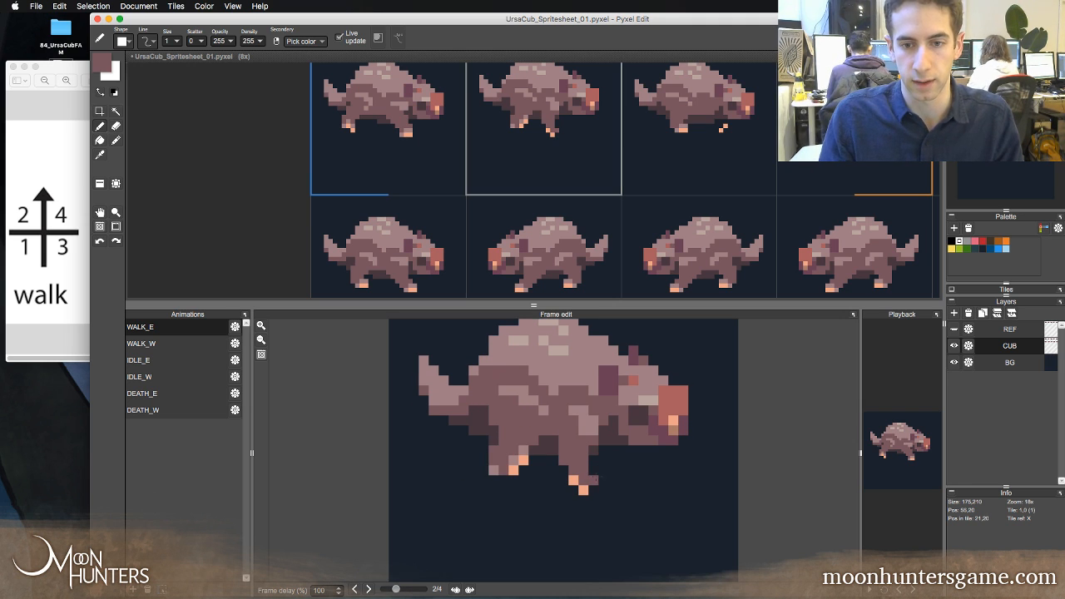
- Add light-brown pixels beside the second frame's front toes and check the paw against the neighbouring frames
{"action": "left_click", "coordinate": [594, 478]}
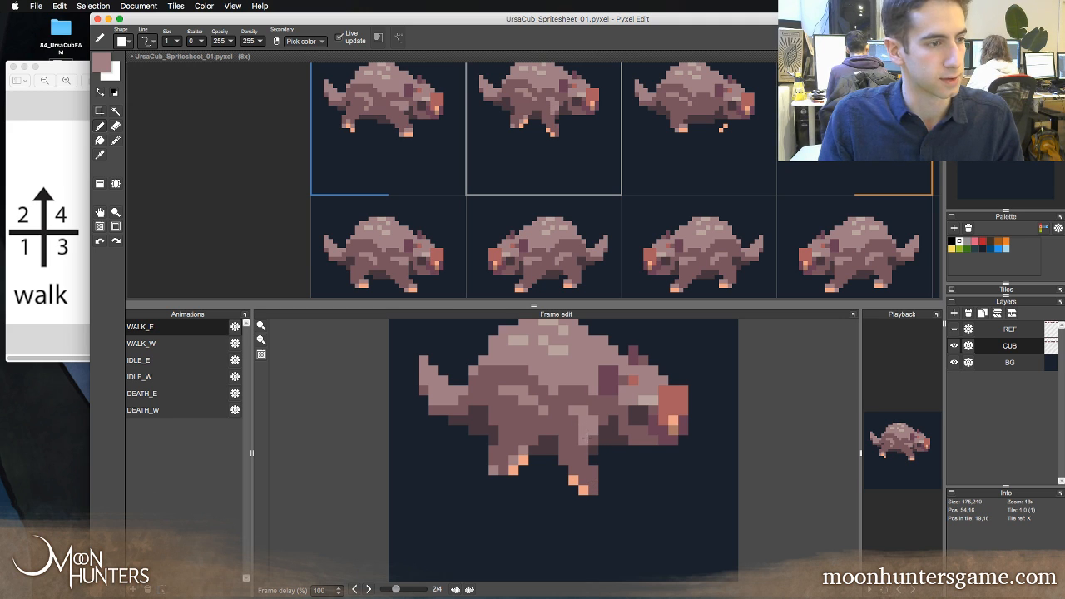
{"action": "key", "text": "comma"}
{"action": "key", "text": "period"}
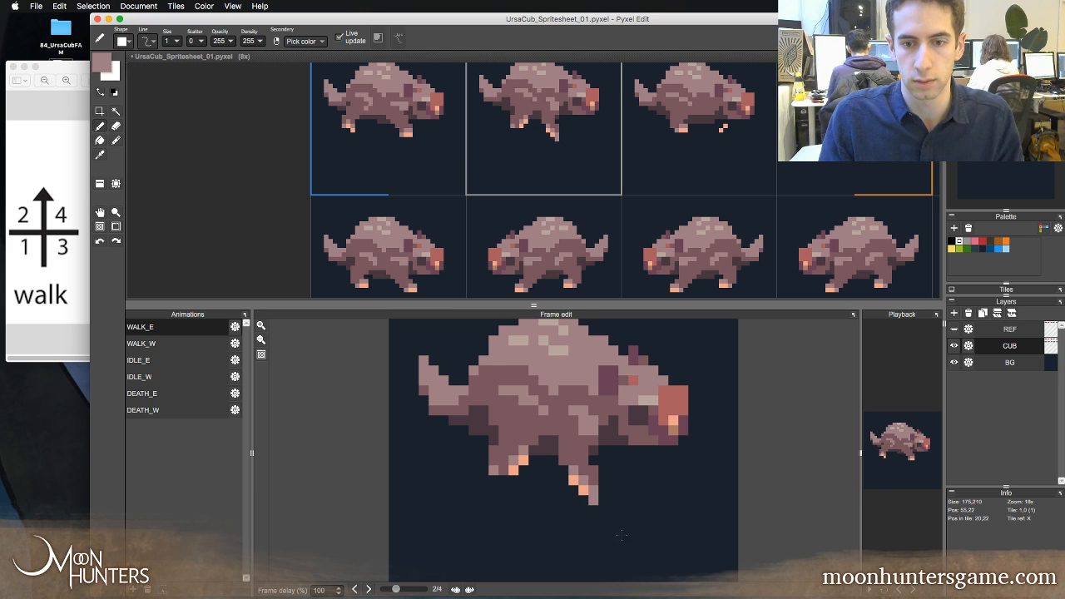
{"action": "key", "text": "comma"}
{"action": "key", "text": "period"}
{"action": "key", "text": "period"}
{"action": "key", "text": "comma"}
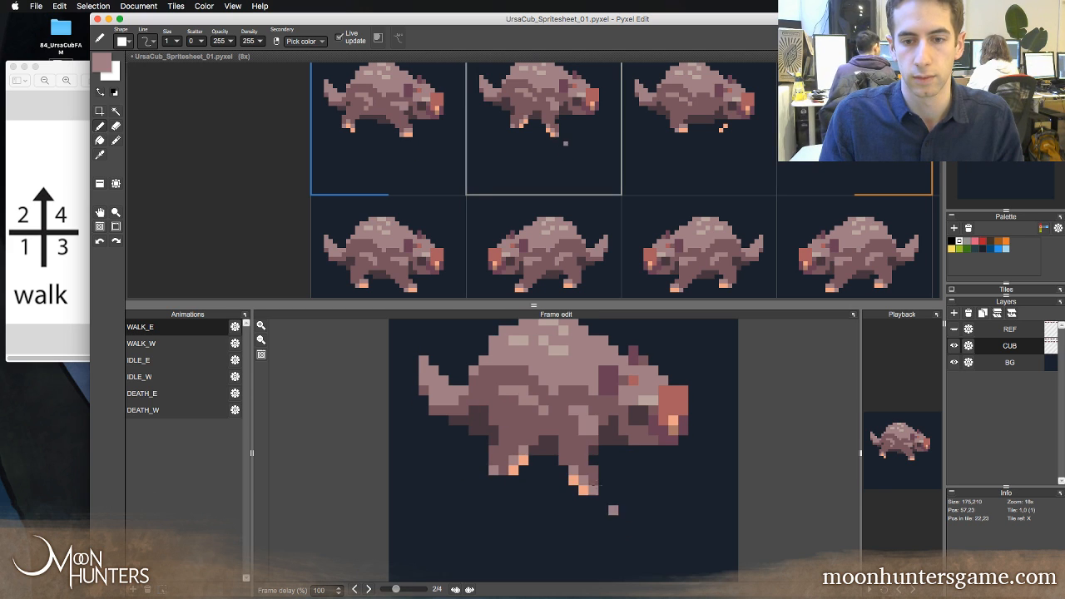
- Add light-brown pixels beside the third WALK_E frame's orange front toes and connect the paw to the body with a mid-brown leg
{"action": "key", "text": "e"}
{"action": "key", "text": "comma"}
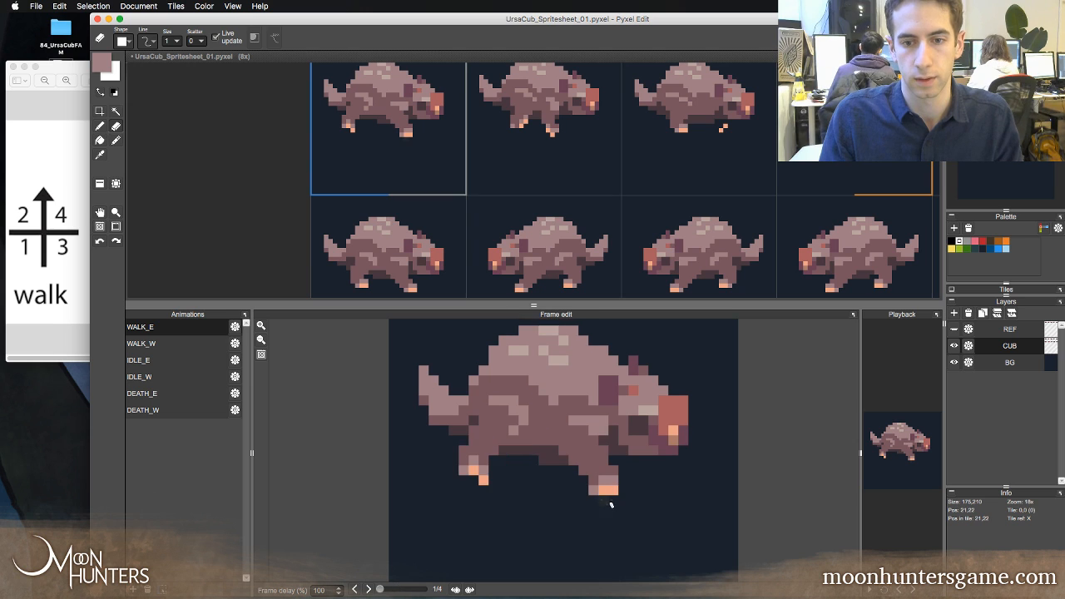
{"action": "key", "text": "period"}
{"action": "key", "text": "period"}
{"action": "key", "text": "comma"}
{"action": "key", "text": "period"}
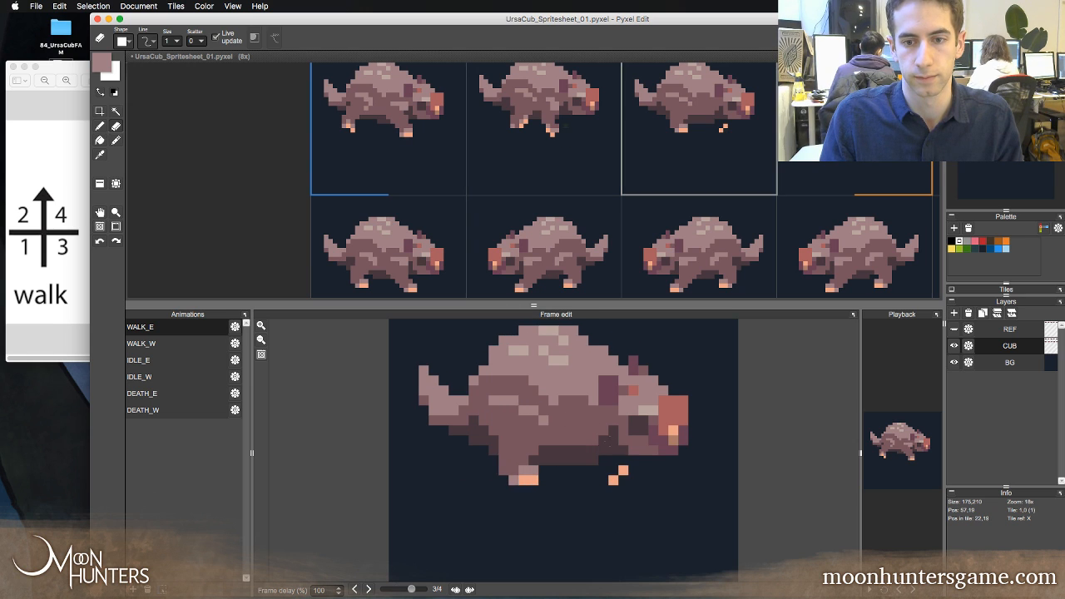
{"action": "key", "text": "b"}
{"action": "left_click", "coordinate": [614, 469]}
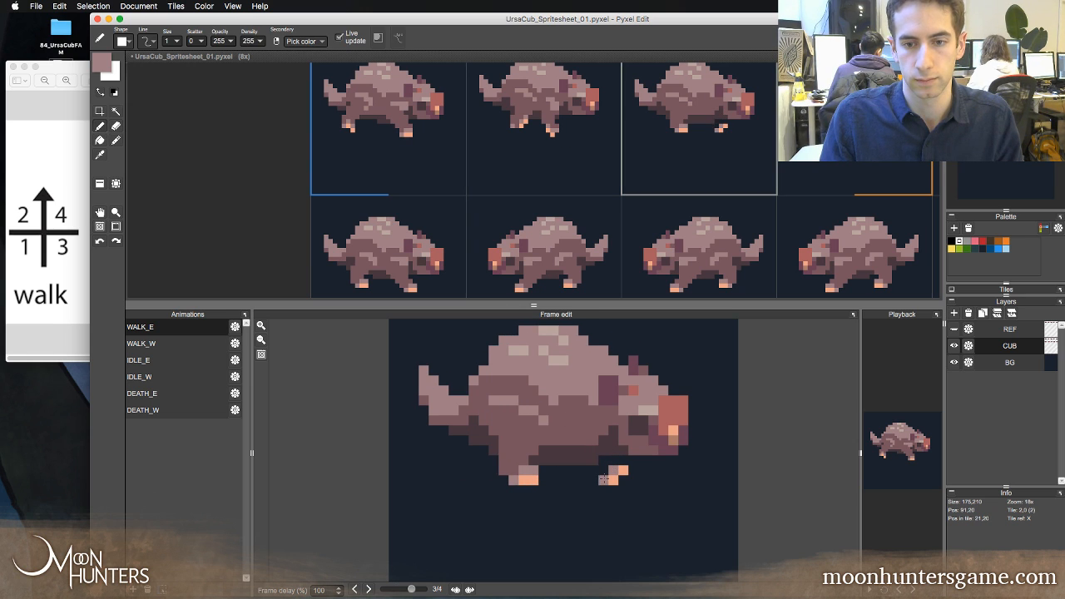
{"action": "left_click_drag", "start_coordinate": [596, 479], "coordinate": [599, 443]}
{"action": "right_click", "coordinate": [600, 444]}
{"action": "key", "text": "ctrl+z"}
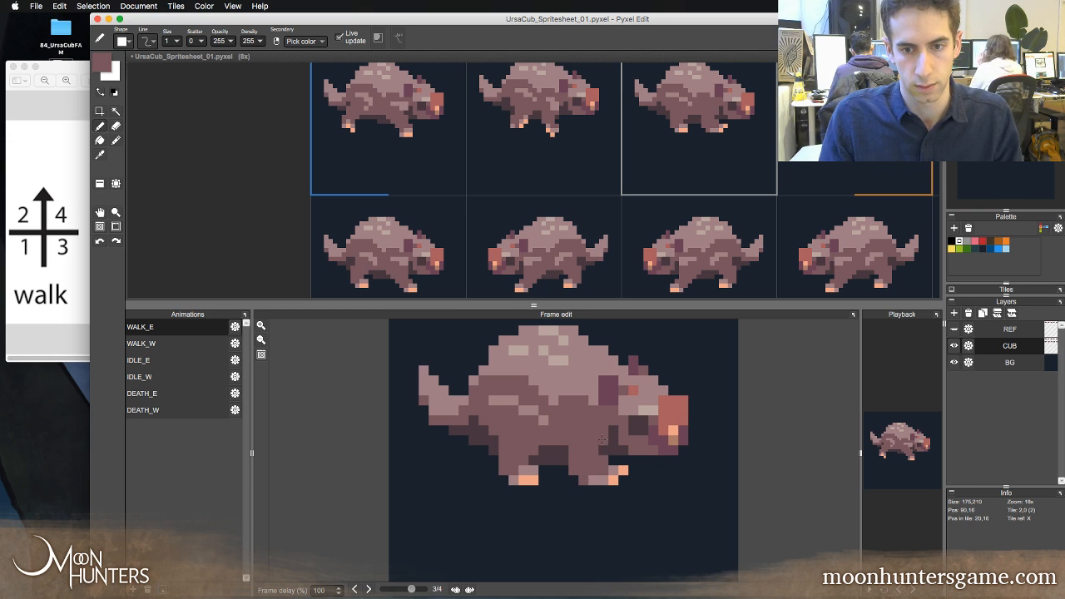
- Undo the last pen stroke in the third frame and compare its front leg with the second frame's
{"action": "key", "text": "comma"}
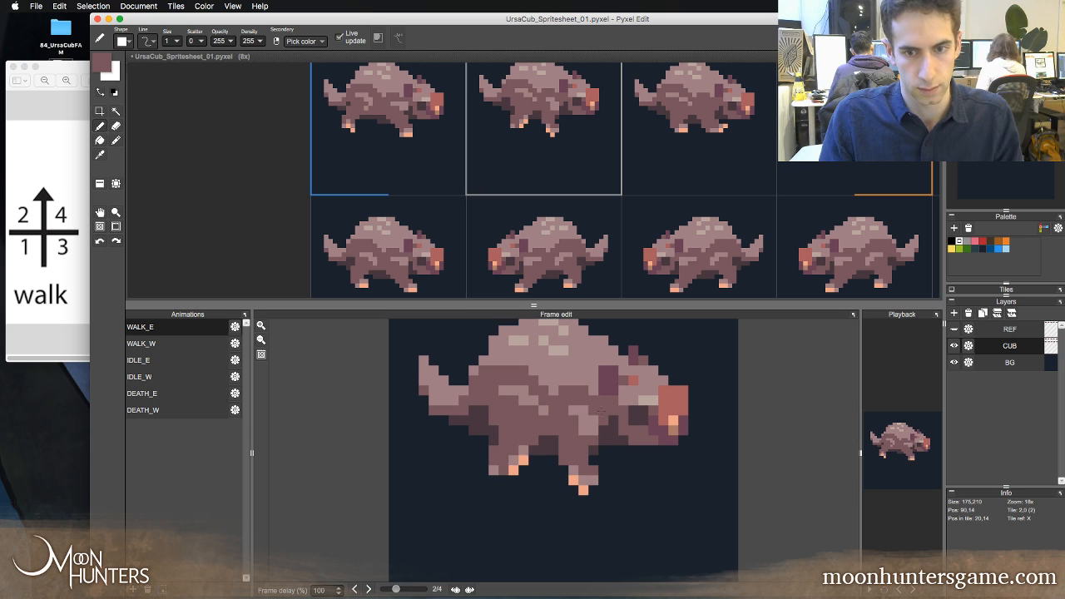
{"action": "key", "text": "period"}
{"action": "key", "text": "comma"}
{"action": "key", "text": "period"}
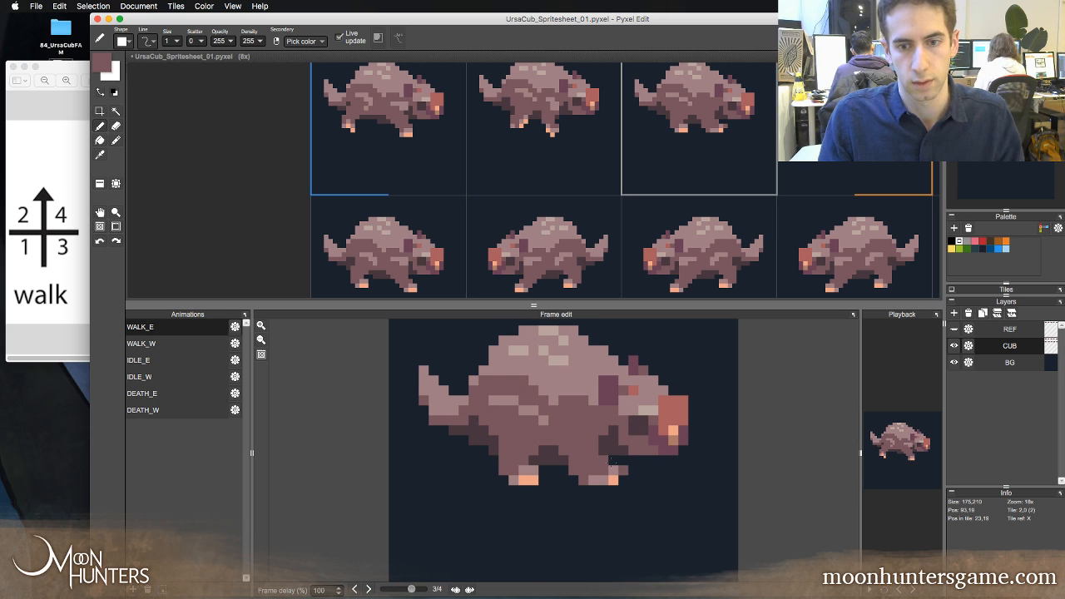
{"action": "key", "text": "ctrl+z"}
{"action": "key", "text": "comma"}
{"action": "key", "text": "period"}
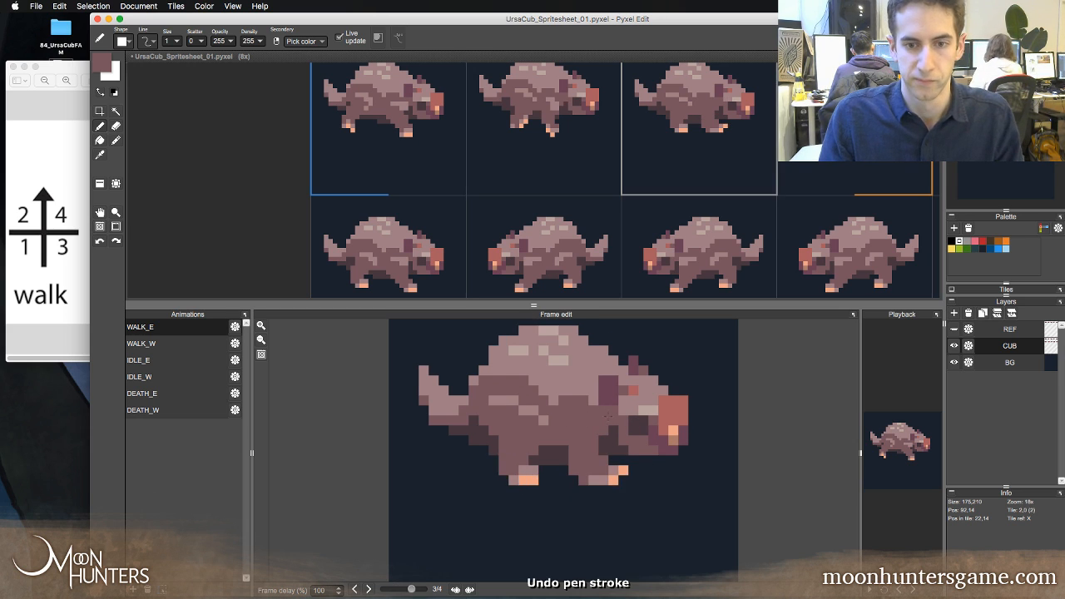
{"action": "key", "text": "comma"}
{"action": "key", "text": "period"}
{"action": "key", "text": "comma"}
{"action": "key", "text": "period"}
{"action": "key", "text": "comma"}
- Examine how the front leg and paw shift between the first and second WALK_E frames, checking the neighbouring frames too
{"action": "key", "text": "w"}
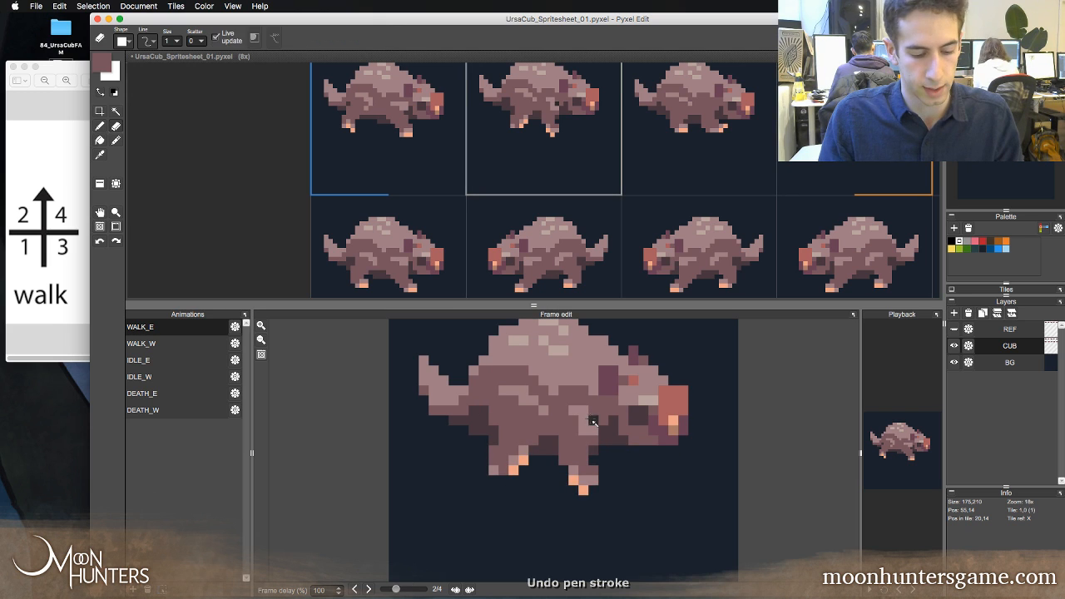
{"action": "key", "text": "period"}
{"action": "key", "text": "comma"}
{"action": "key", "text": "b"}
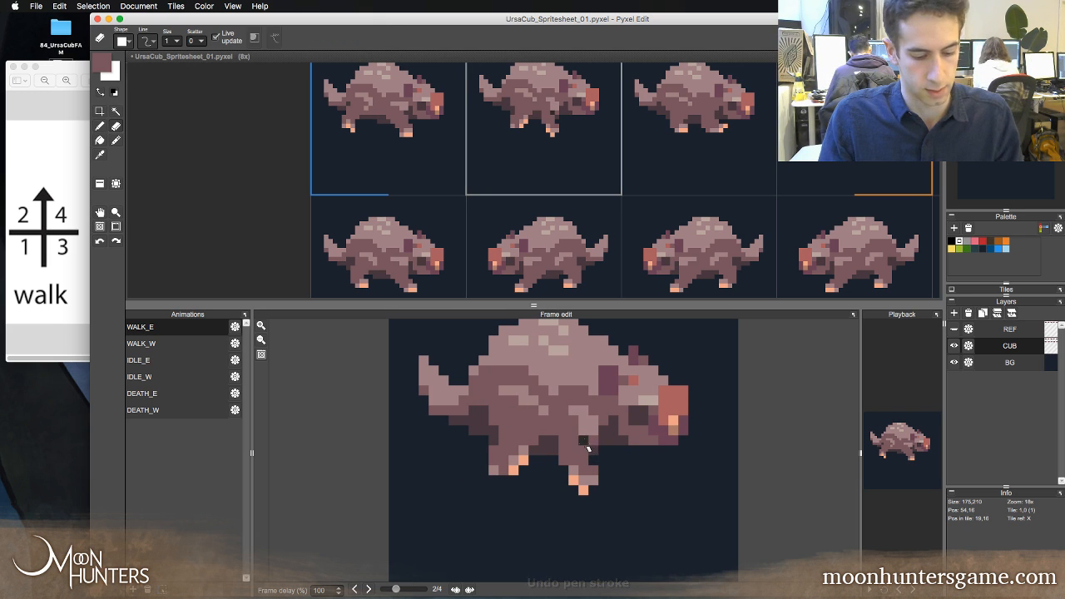
{"action": "key", "text": "comma"}
{"action": "key", "text": "period"}
{"action": "key", "text": "comma"}
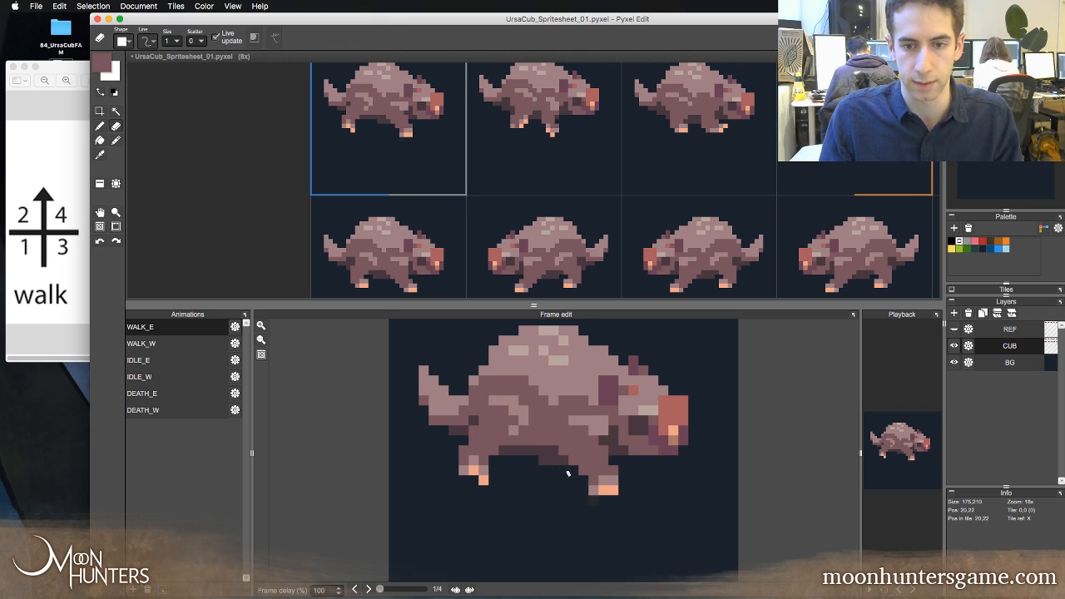
{"action": "key", "text": "period"}
{"action": "key", "text": "comma"}
{"action": "key", "text": "period"}
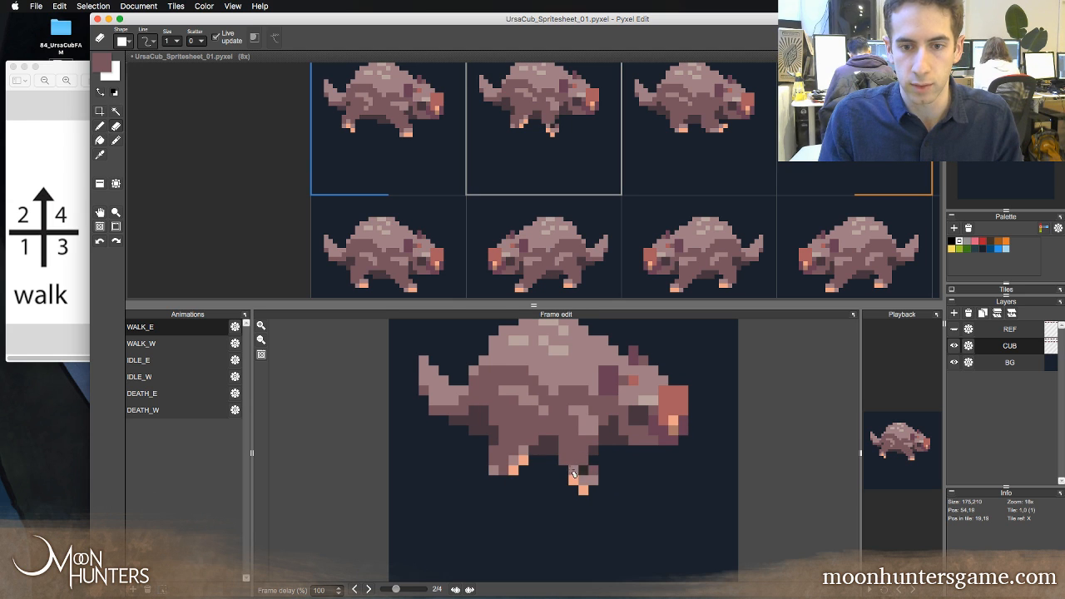
{"action": "key", "text": "comma"}
{"action": "key", "text": "period"}
{"action": "key", "text": "comma"}
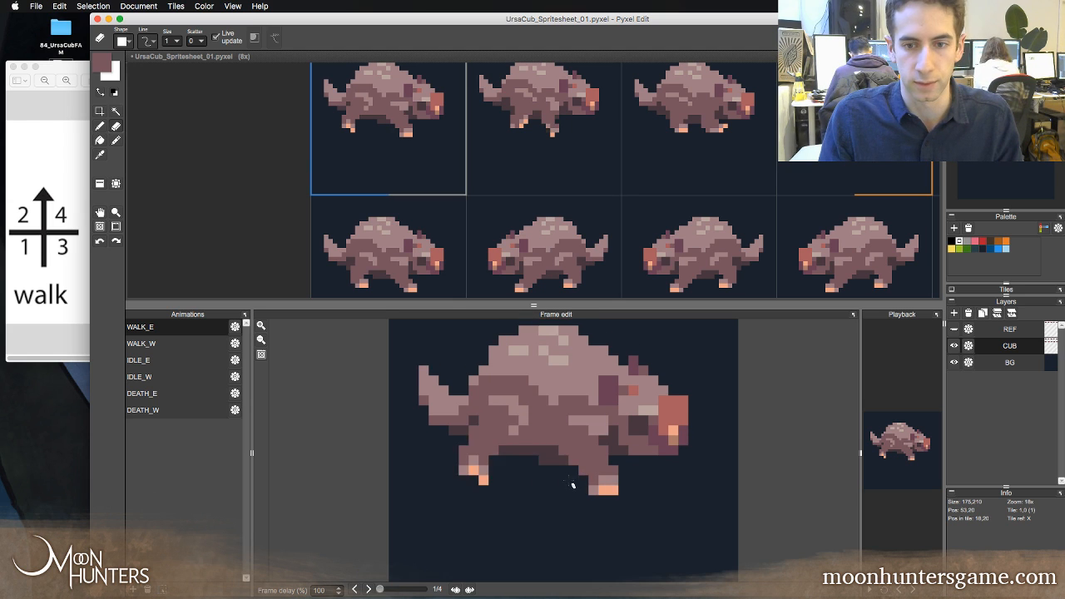
{"action": "key", "text": "period"}
{"action": "key", "text": "comma"}
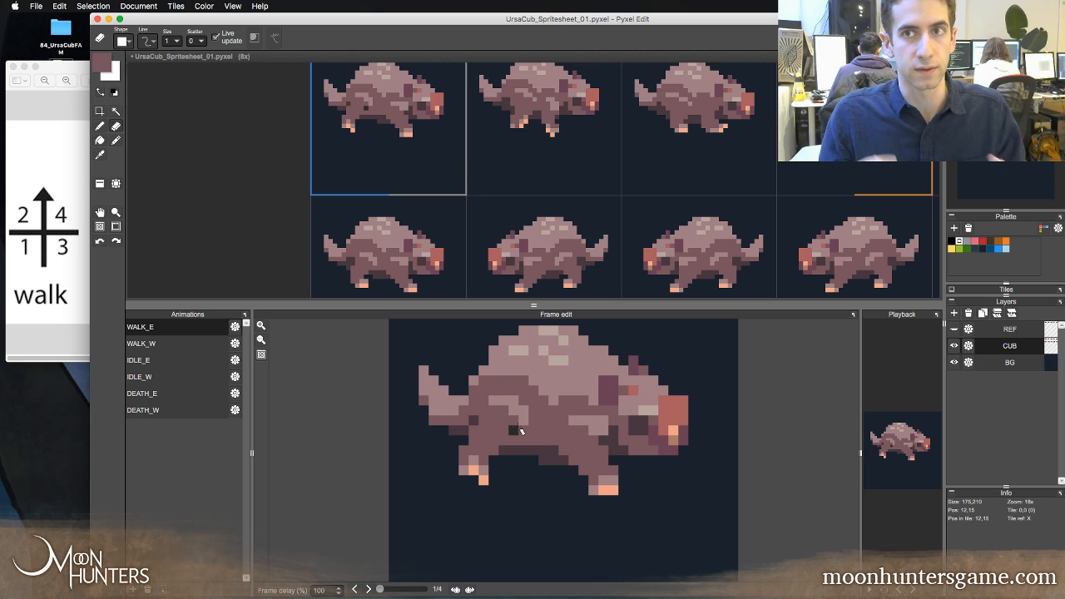
{"action": "key", "text": "period"}
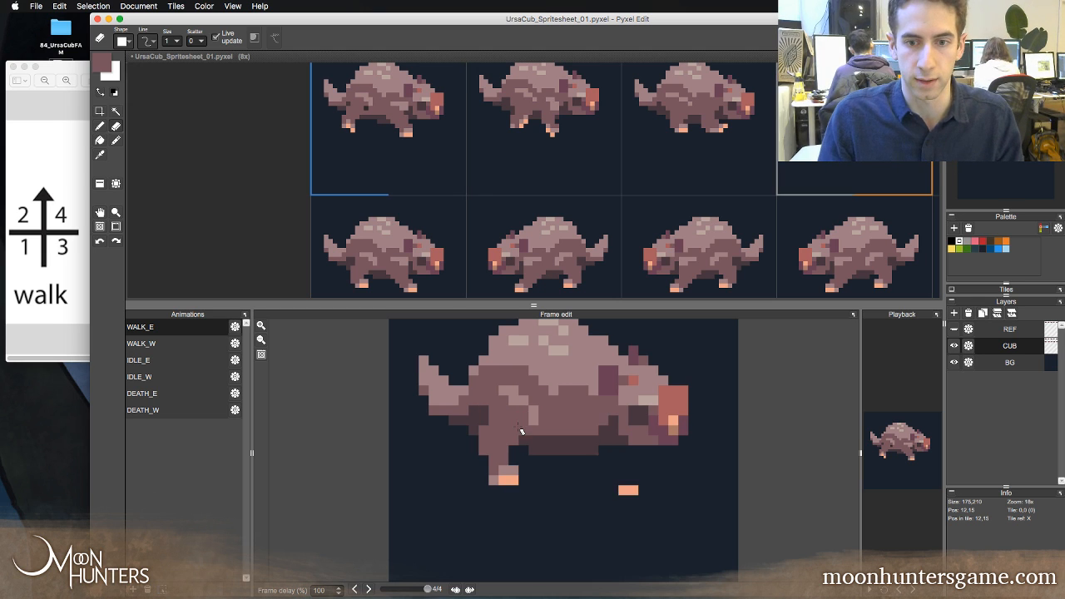
{"action": "key", "text": "comma"}
{"action": "key", "text": "period"}
{"action": "key", "text": "b"}
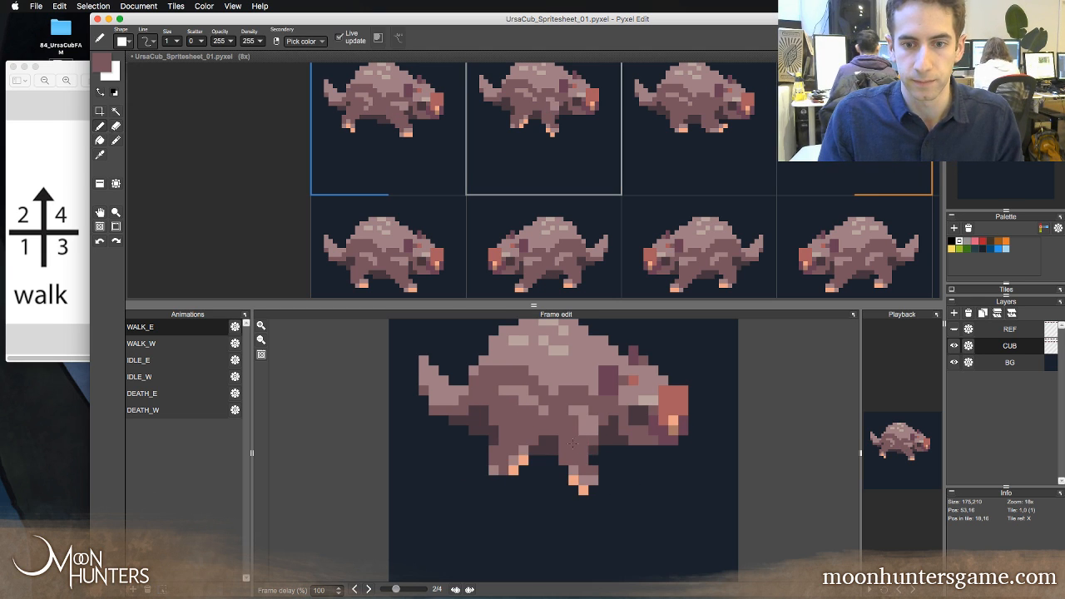
- Step back and forth through the WALK_E frames to examine the front leg's swing, paw height and shoulder position
{"action": "key", "text": "period"}
{"action": "key", "text": "comma"}
{"action": "key", "text": "period"}
{"action": "key", "text": "comma"}
{"action": "key", "text": "comma"}
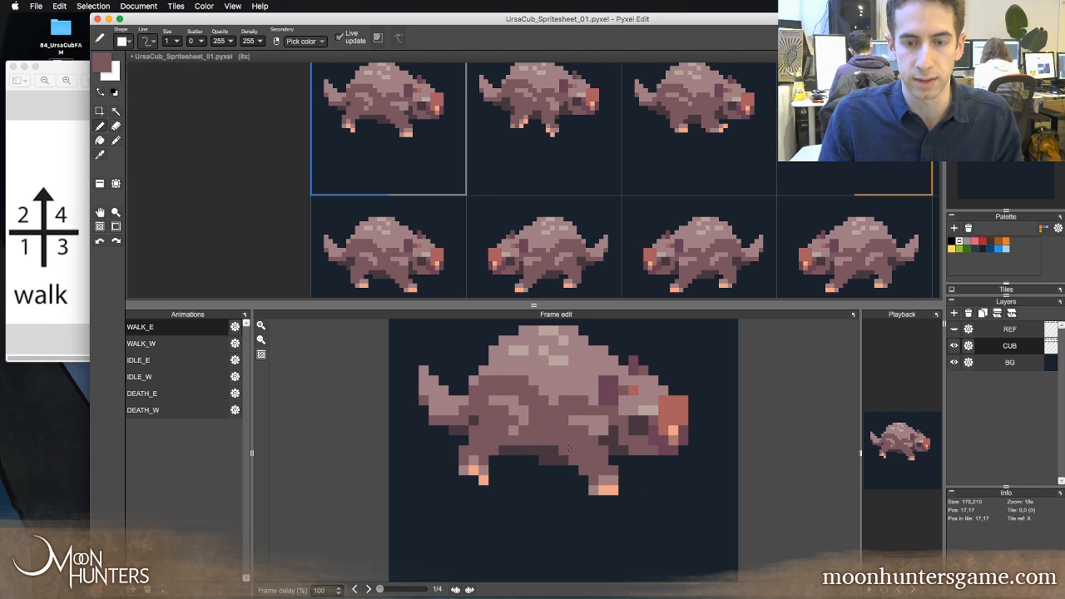
{"action": "key", "text": "period"}
{"action": "key", "text": "period"}
{"action": "key", "text": "comma"}
{"action": "key", "text": "comma"}
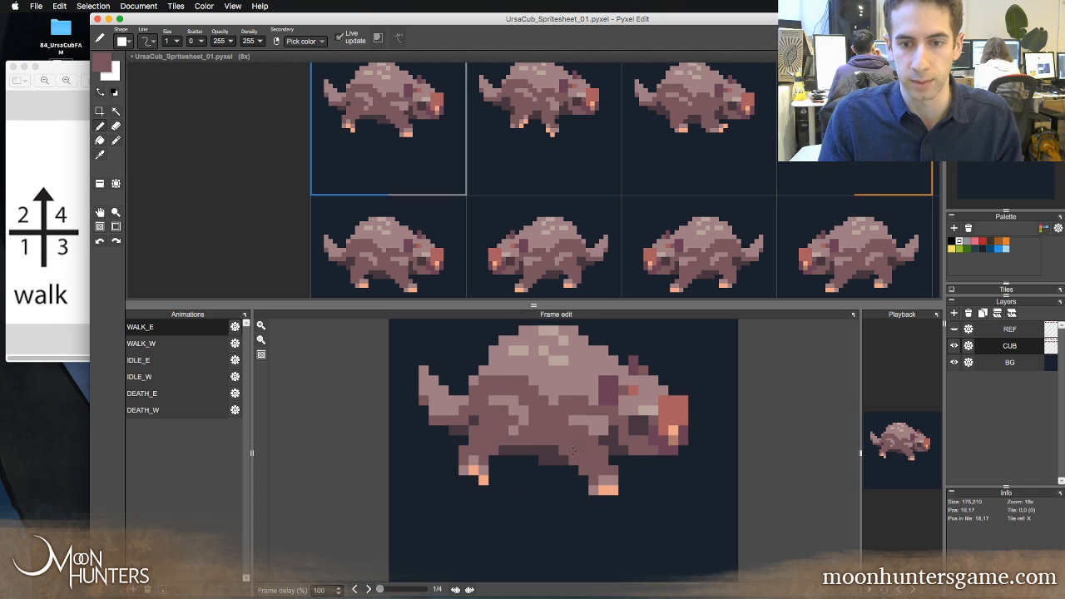
{"action": "key", "text": "period"}
{"action": "key", "text": "period"}
{"action": "key", "text": "comma"}
{"action": "key", "text": "comma"}
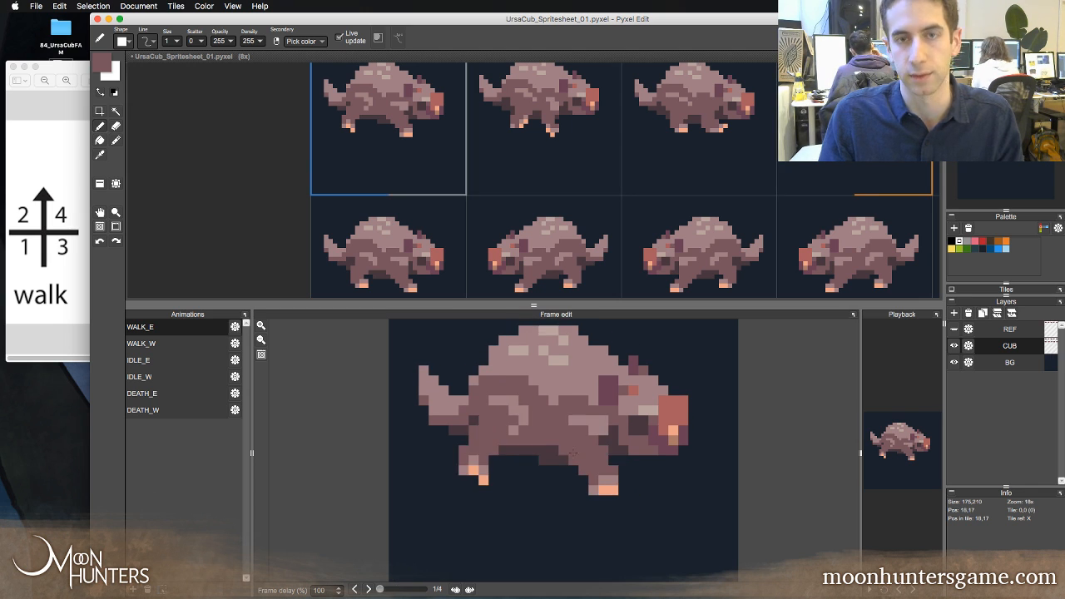
{"action": "key", "text": "period"}
{"action": "key", "text": "comma"}
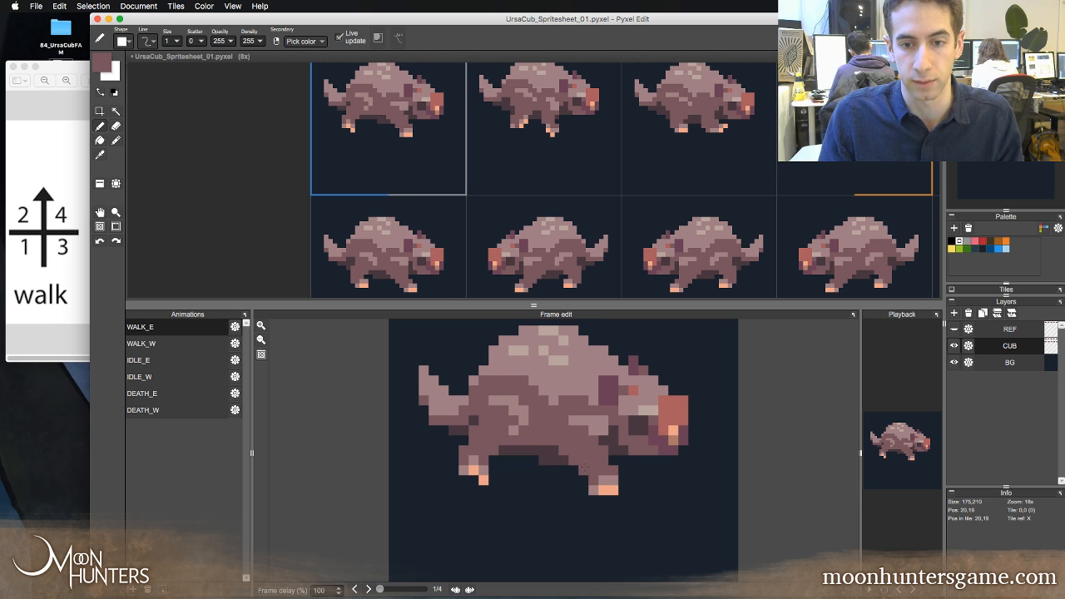
{"action": "key", "text": "period"}
{"action": "key", "text": "period"}
{"action": "key", "text": "comma"}
{"action": "key", "text": "period"}
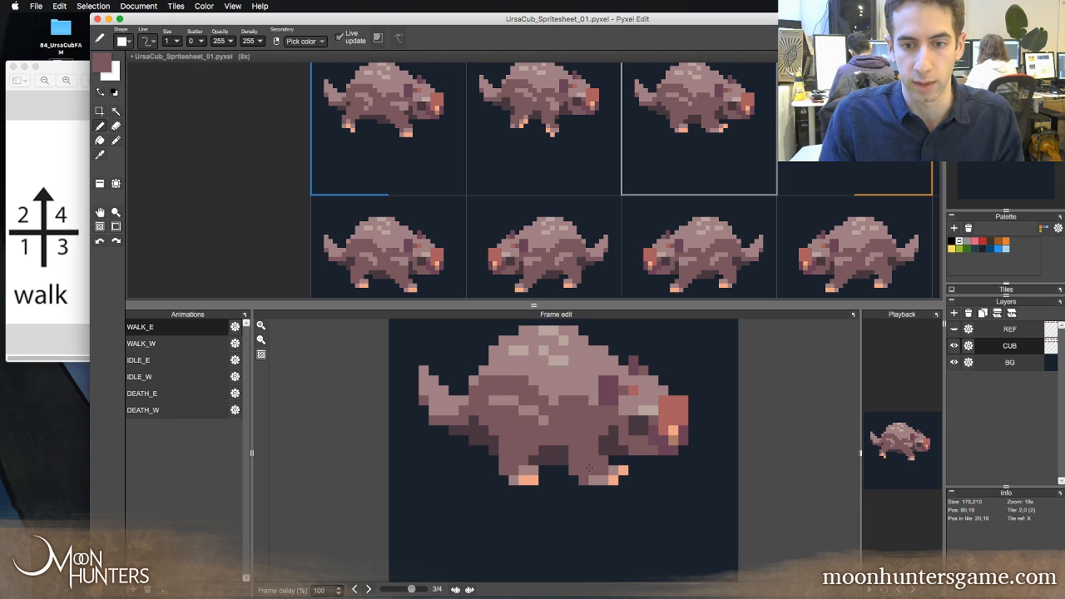
{"action": "key", "text": "comma"}
{"action": "key", "text": "period"}
{"action": "key", "text": "period"}
{"action": "key", "text": "period"}
{"action": "key", "text": "period"}
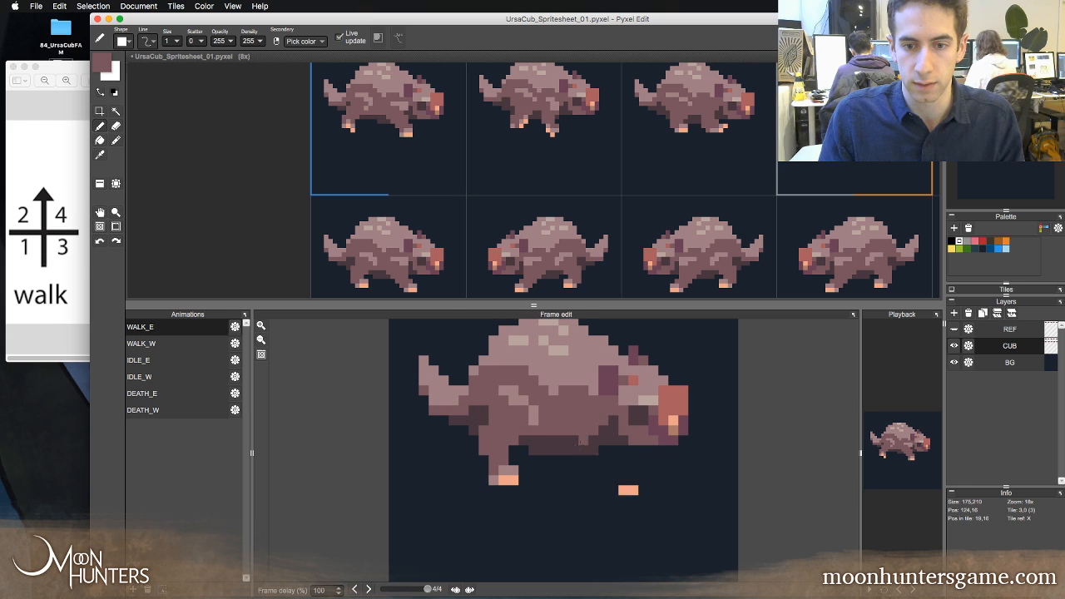
{"action": "key", "text": "period"}
{"action": "key", "text": "comma"}
{"action": "key", "text": "period"}
{"action": "key", "text": "comma"}
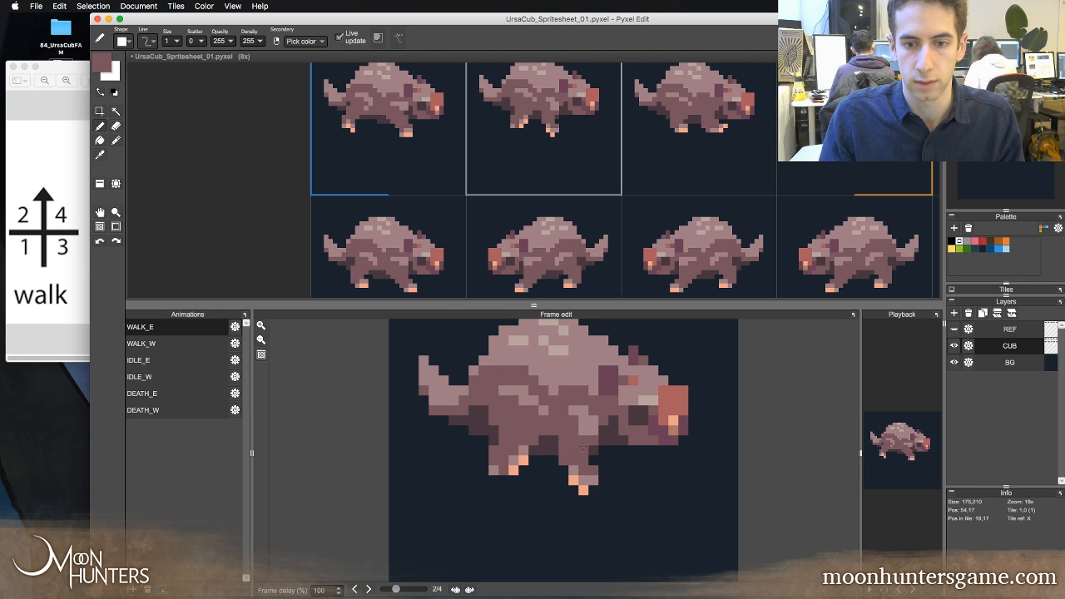
- Select the third frame's front paw and move it up by one pixel
{"action": "key", "text": "period"}
{"action": "key", "text": "m"}
{"action": "left_click_drag", "start_coordinate": [571, 459], "coordinate": [633, 491]}
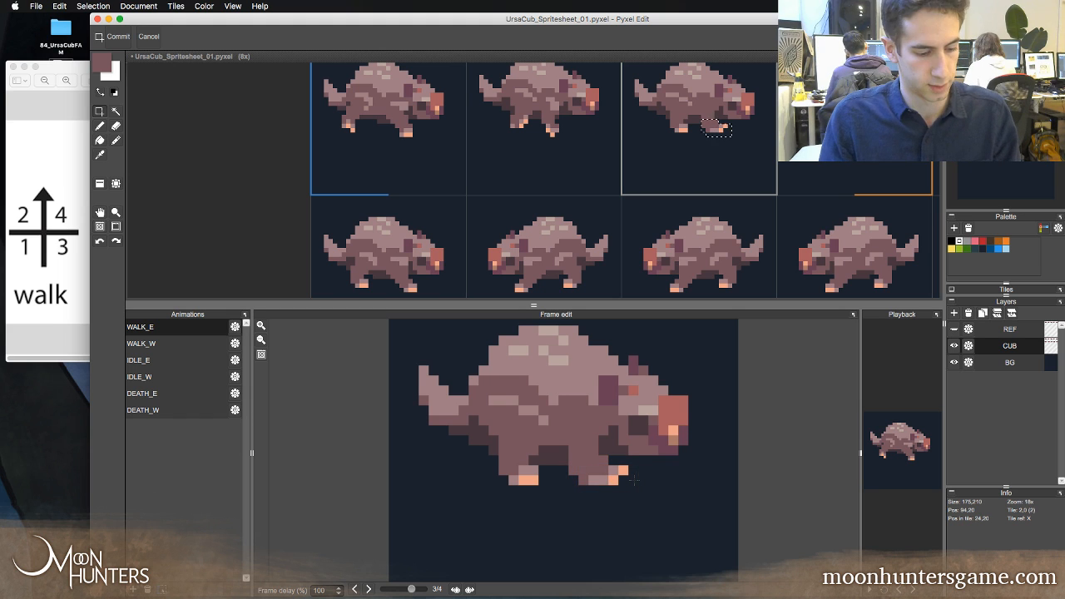
{"action": "key", "text": "Up"}
- Cycle through all four WALK_E frames to check the motion of the raised front paw
{"action": "key", "text": "comma"}
{"action": "key", "text": "period"}
{"action": "key", "text": "period"}
{"action": "key", "text": "period"}
{"action": "key", "text": "period"}
{"action": "key", "text": "period"}
{"action": "key", "text": "period"}
{"action": "key", "text": "period"}
{"action": "key", "text": "period"}
{"action": "key", "text": "period"}
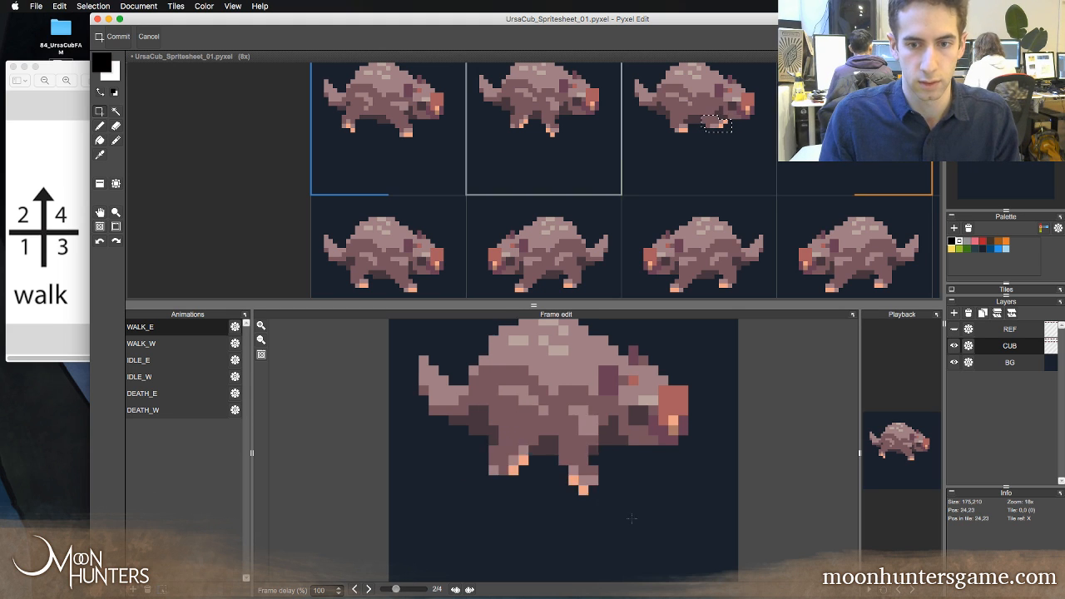
{"action": "key", "text": "period"}
{"action": "key", "text": "period"}
{"action": "key", "text": "period"}
{"action": "key", "text": "period"}
{"action": "key", "text": "period"}
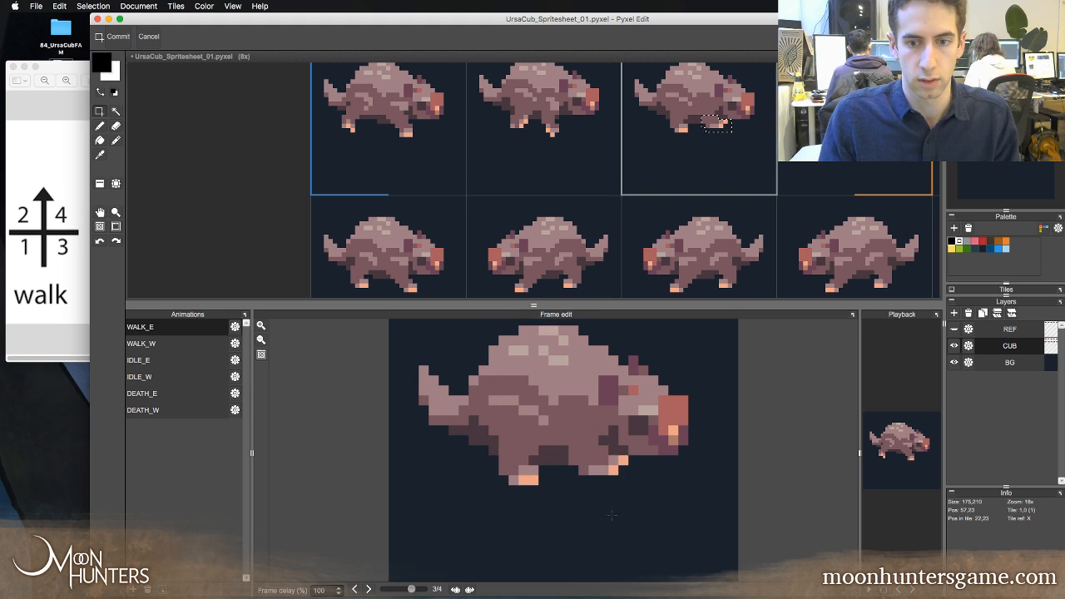
{"action": "key", "text": "comma"}
{"action": "key", "text": "period"}
- Try to angle the fourth frame's orange front toes upward by moving the foremost toe pixel one pixel higher
{"action": "key", "text": "b"}
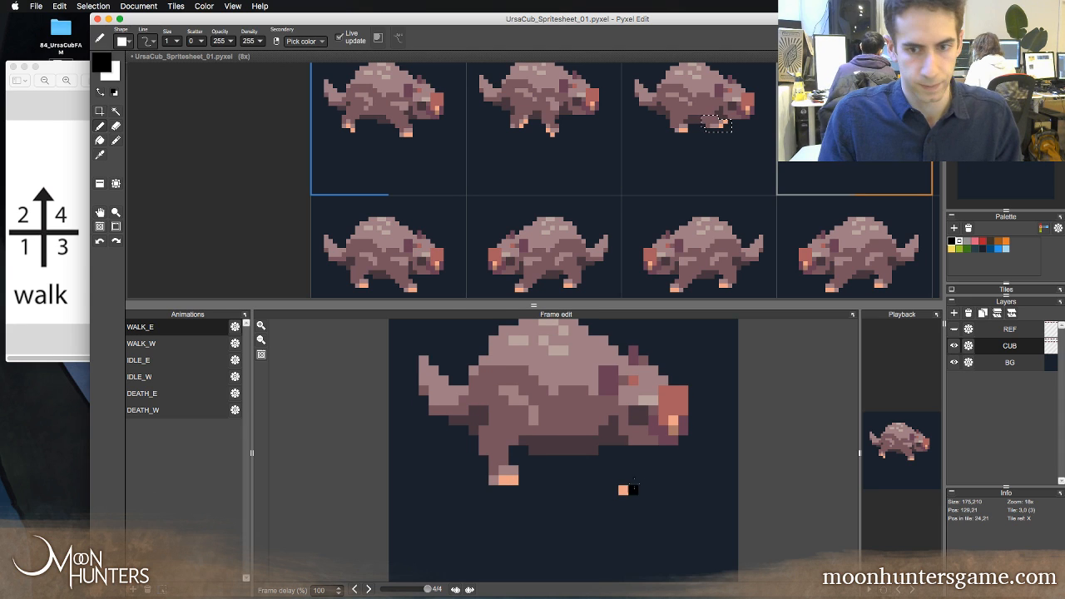
{"action": "left_click", "coordinate": [628, 490], "text": "alt"}
{"action": "key", "text": "e"}
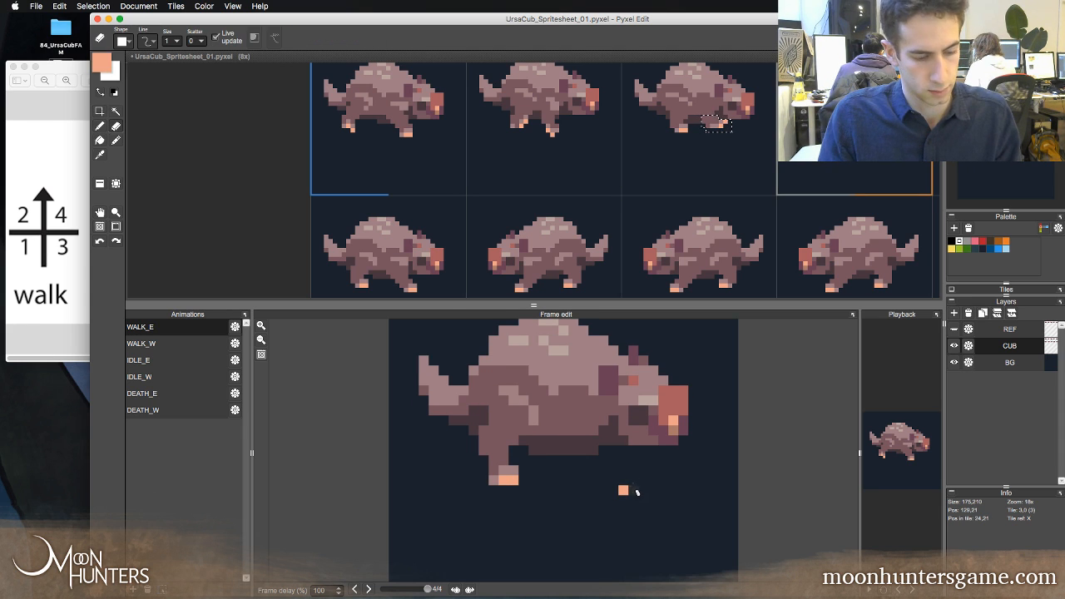
{"action": "key", "text": "b"}
{"action": "key", "text": "super+d"}
{"action": "left_click", "coordinate": [635, 482]}
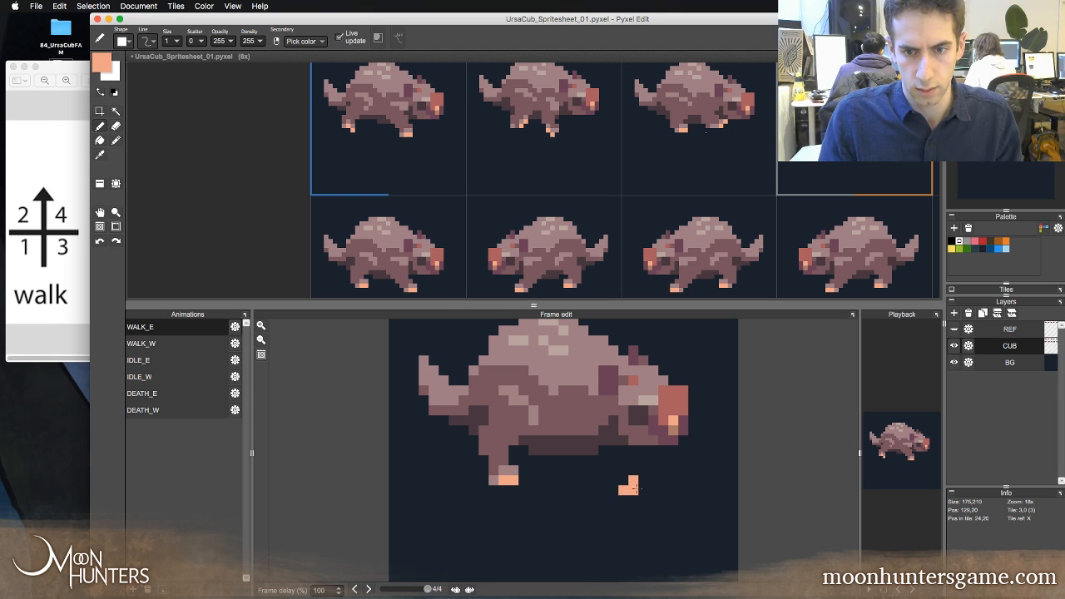
{"action": "key", "text": "e"}
- Cycle through the WALK_E frames to check how the fourth frame's angled front toes read in motion
{"action": "key", "text": "Left"}
{"action": "key", "text": "Right"}
{"action": "key", "text": "Right"}
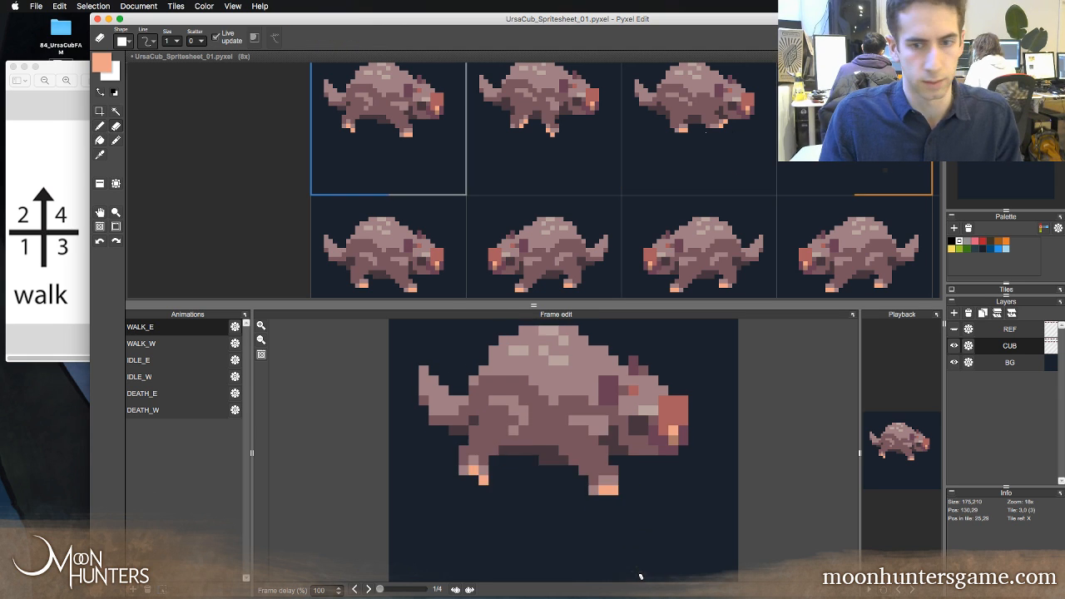
{"action": "key", "text": "Left"}
{"action": "key", "text": "Left"}
{"action": "key", "text": "Right"}
{"action": "key", "text": "Right"}
{"action": "key", "text": "Right"}
{"action": "key", "text": "Right"}
{"action": "key", "text": "Right"}
{"action": "key", "text": "Right"}
{"action": "key", "text": "Right"}
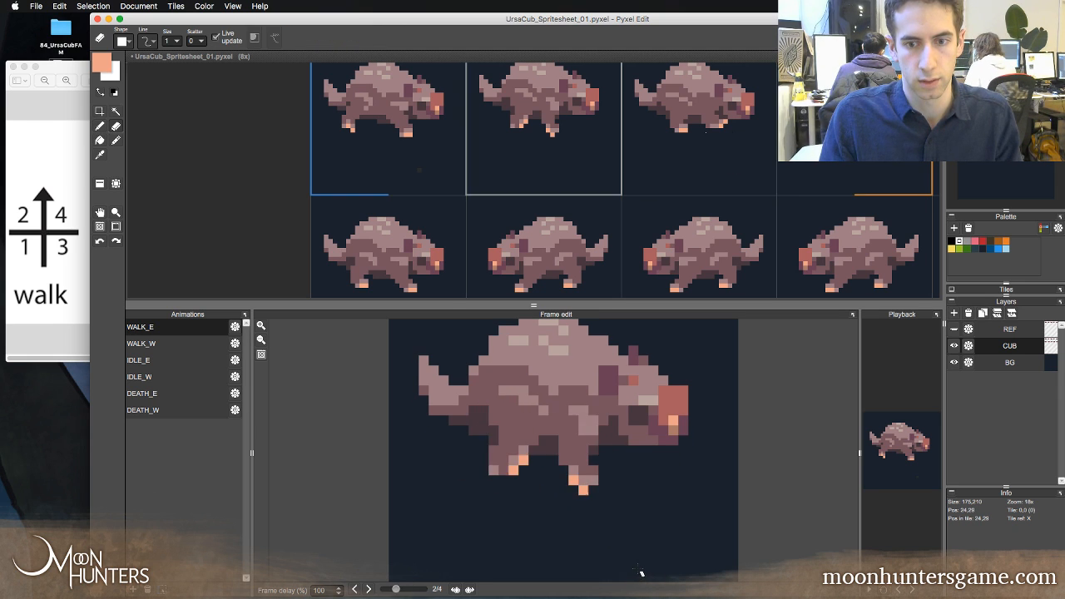
{"action": "key", "text": "Left"}
{"action": "key", "text": "Left"}
{"action": "key", "text": "Right"}
{"action": "key", "text": "Left"}
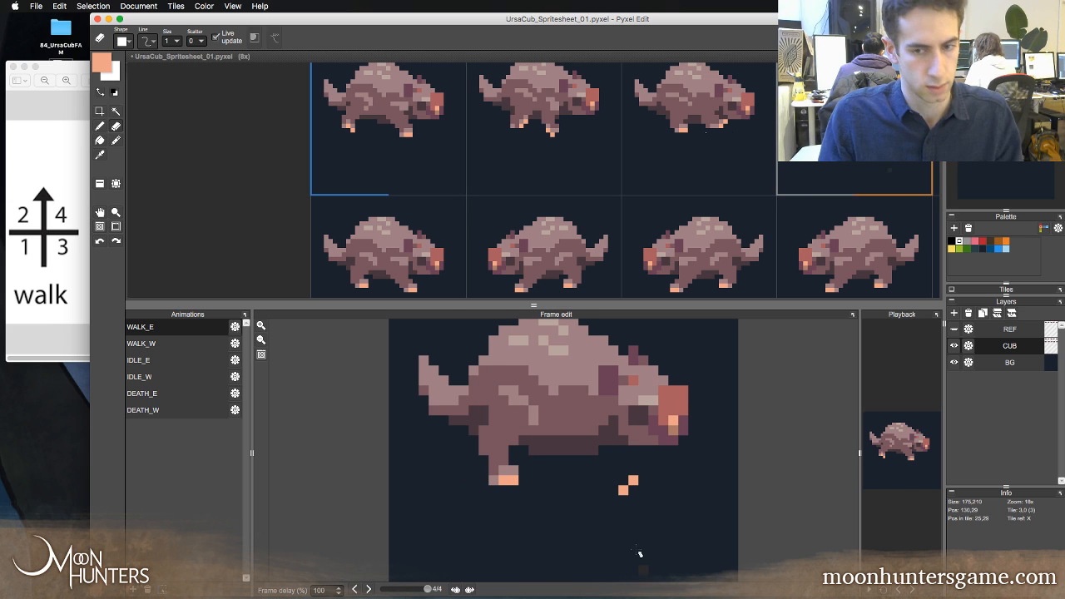
- Undo the fourth frame's toe changes and return to the third WALK_E frame
{"action": "key", "text": "super+z"}
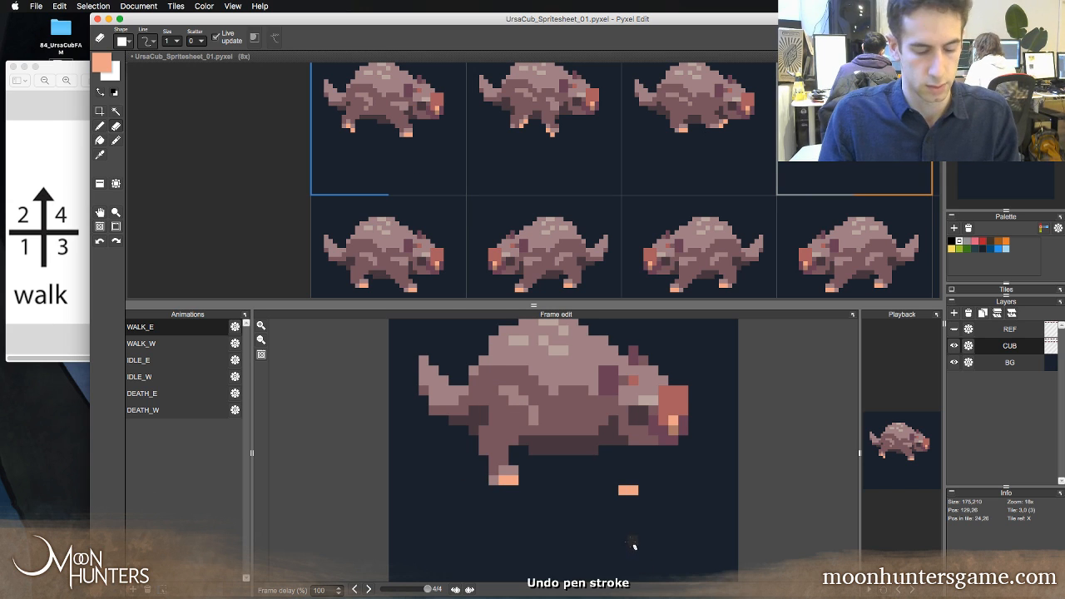
{"action": "key", "text": "Left"}
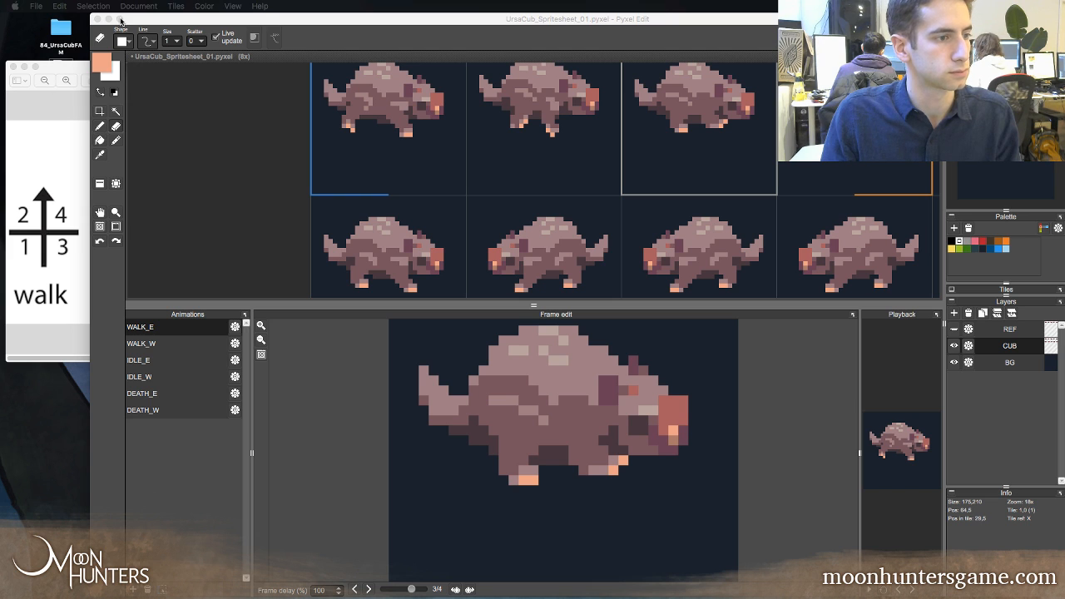
{"action": "left_click", "coordinate": [250, 18]}
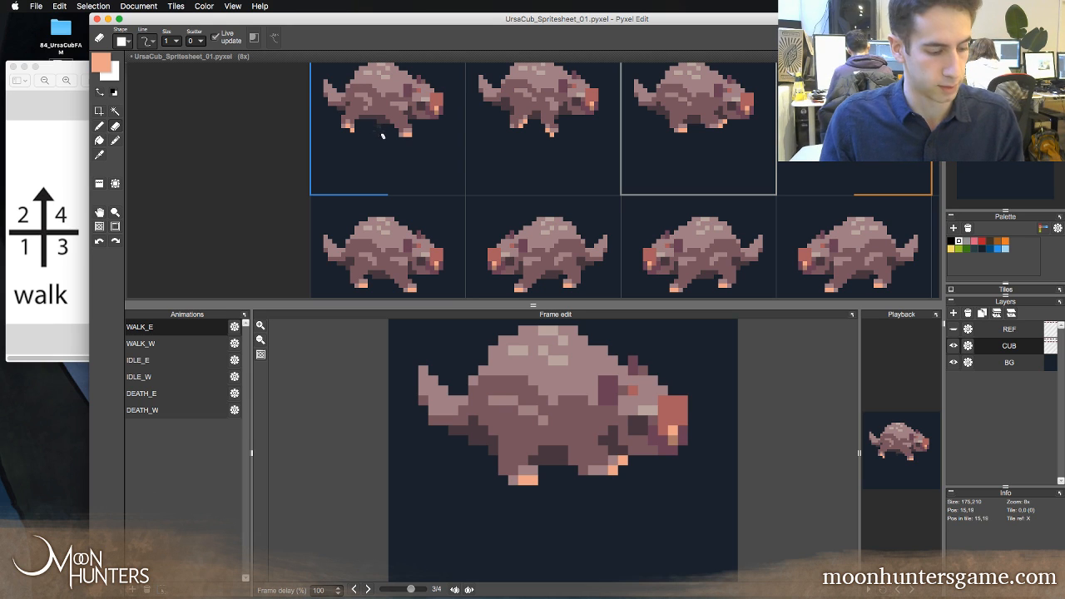
{"action": "key", "text": "z"}
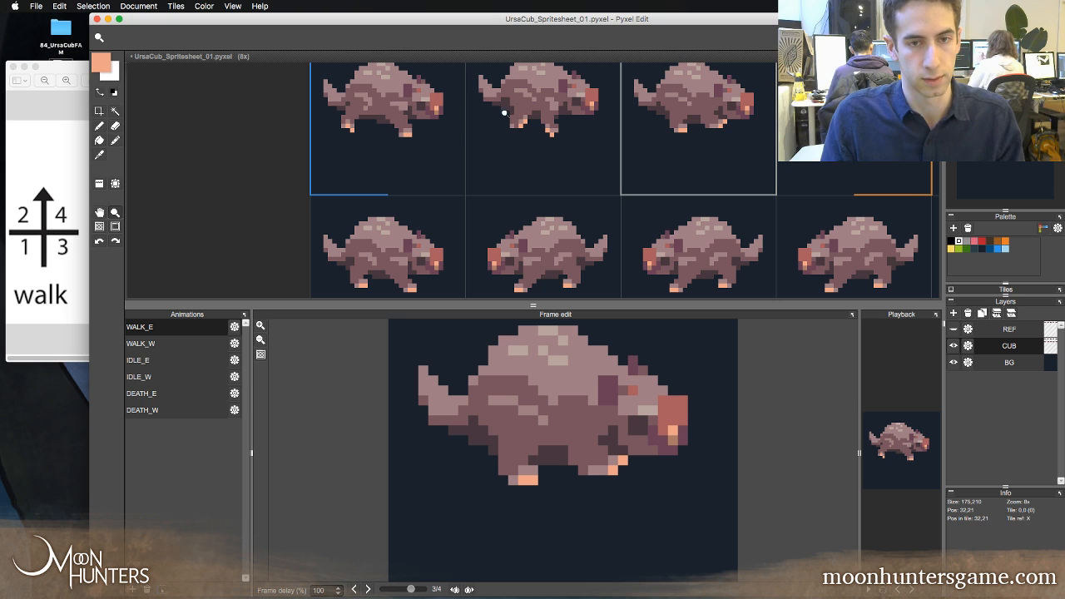
- Step back and forth through the four WALK_E frames to examine the leg poses and the shading on the near front shoulder
{"action": "right_click", "coordinate": [488, 156]}
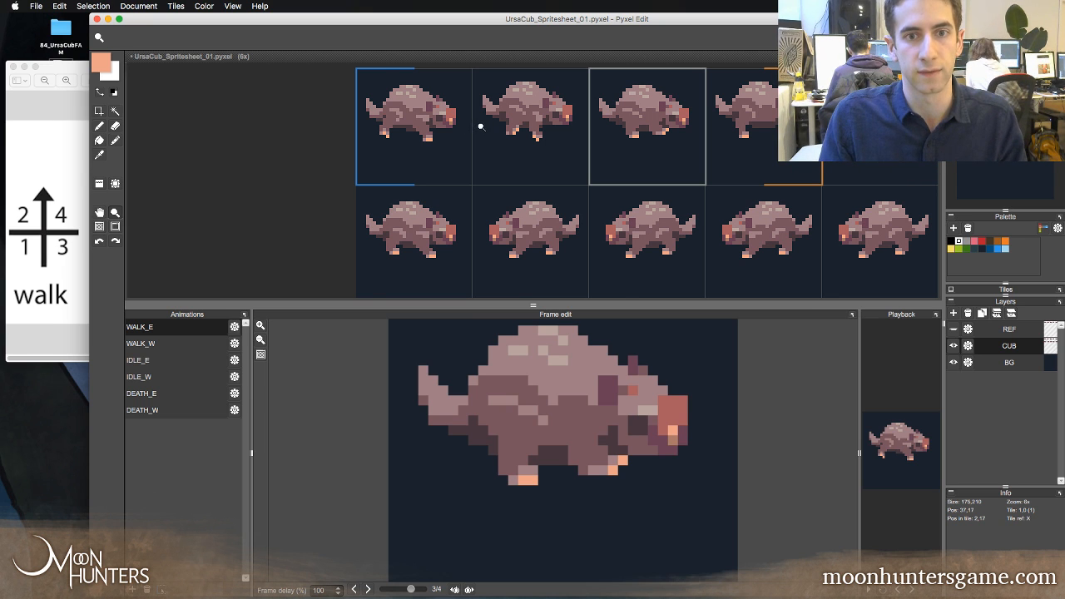
{"action": "left_click", "coordinate": [478, 126]}
{"action": "left_click", "coordinate": [477, 162]}
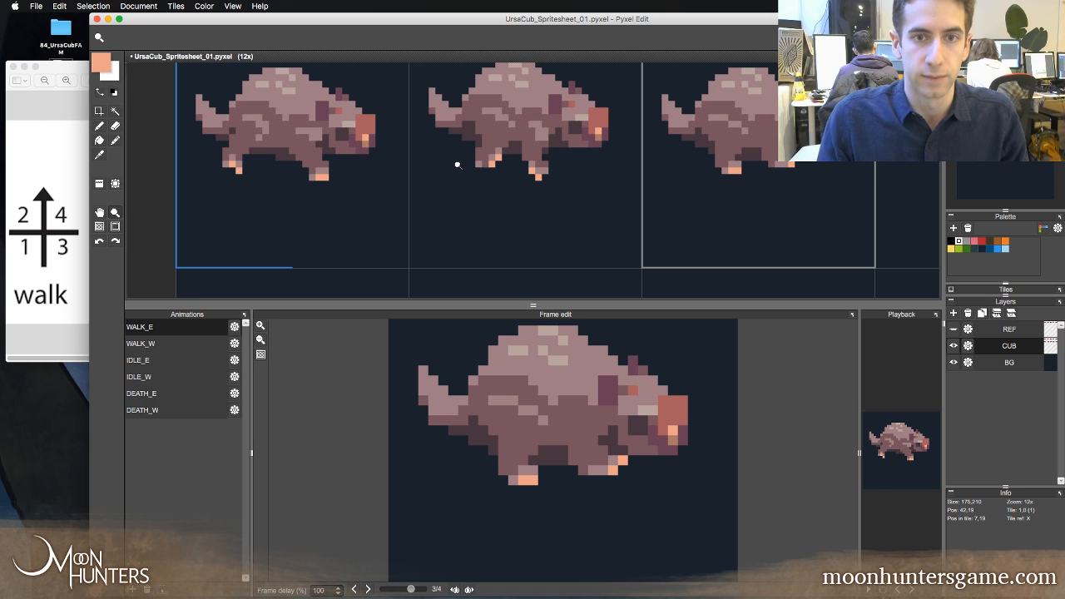
{"action": "left_click", "coordinate": [458, 165]}
{"action": "key", "text": "b"}
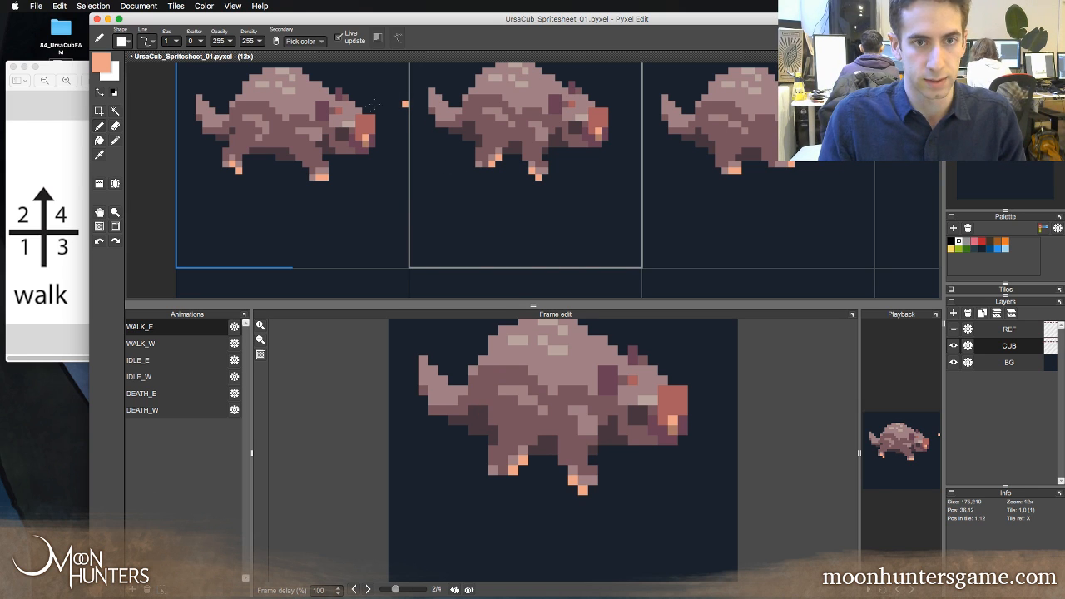
{"action": "key", "text": "Right"}
{"action": "key", "text": "Right"}
{"action": "key", "text": "Right"}
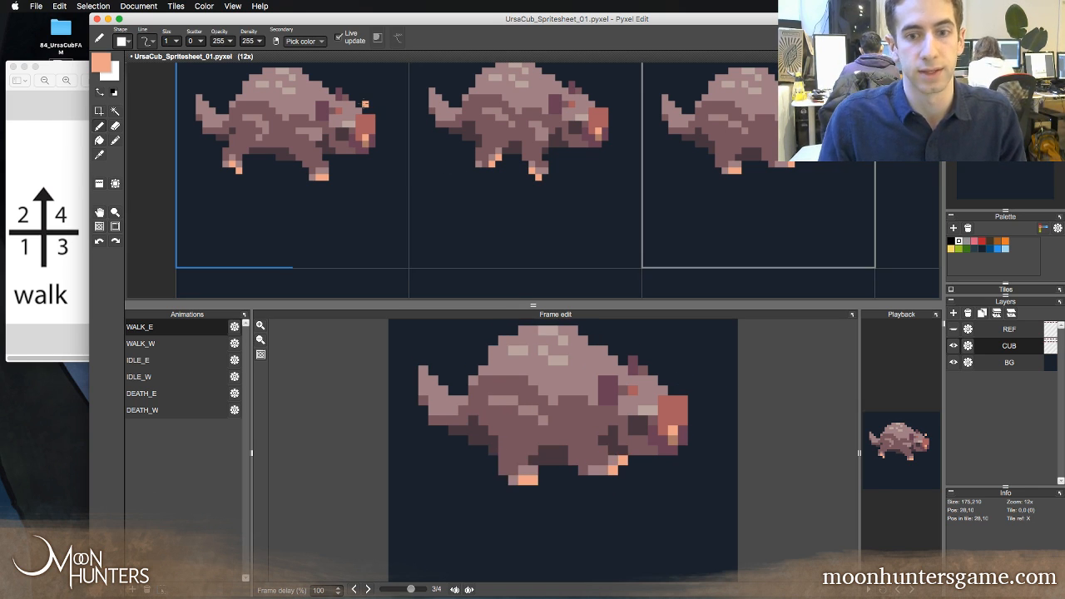
{"action": "key", "text": "Left"}
{"action": "key", "text": "Right"}
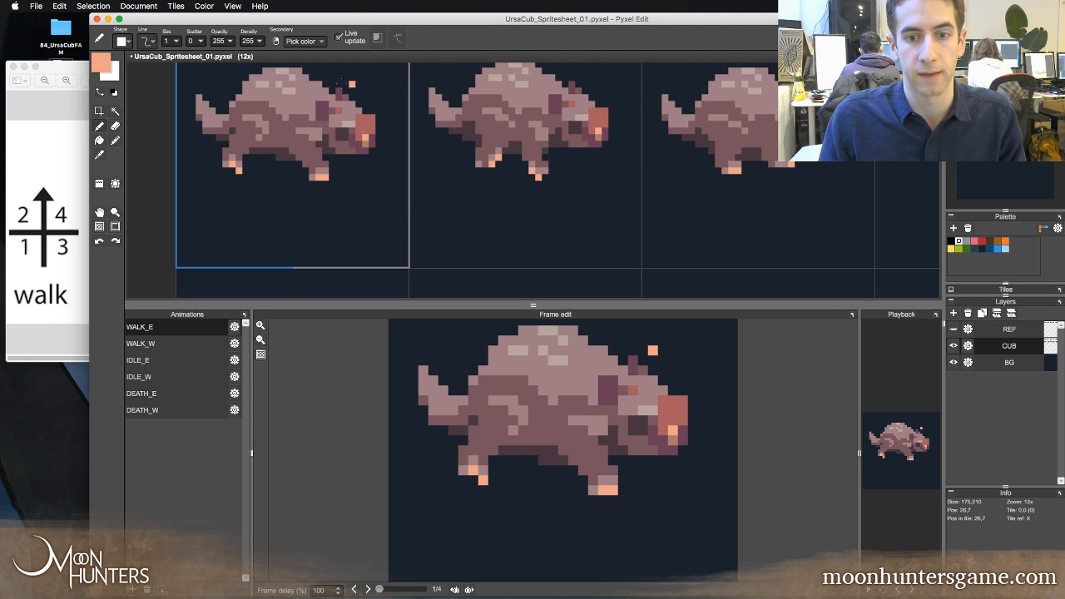
{"action": "key", "text": "Left"}
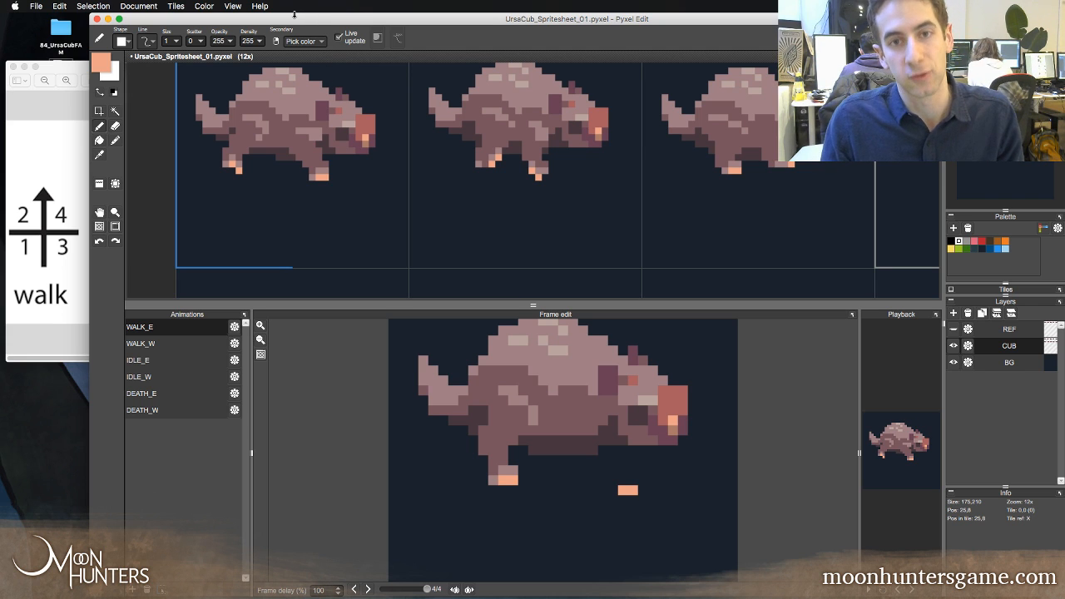
{"action": "key", "text": "Left"}
{"action": "key", "text": "Left"}
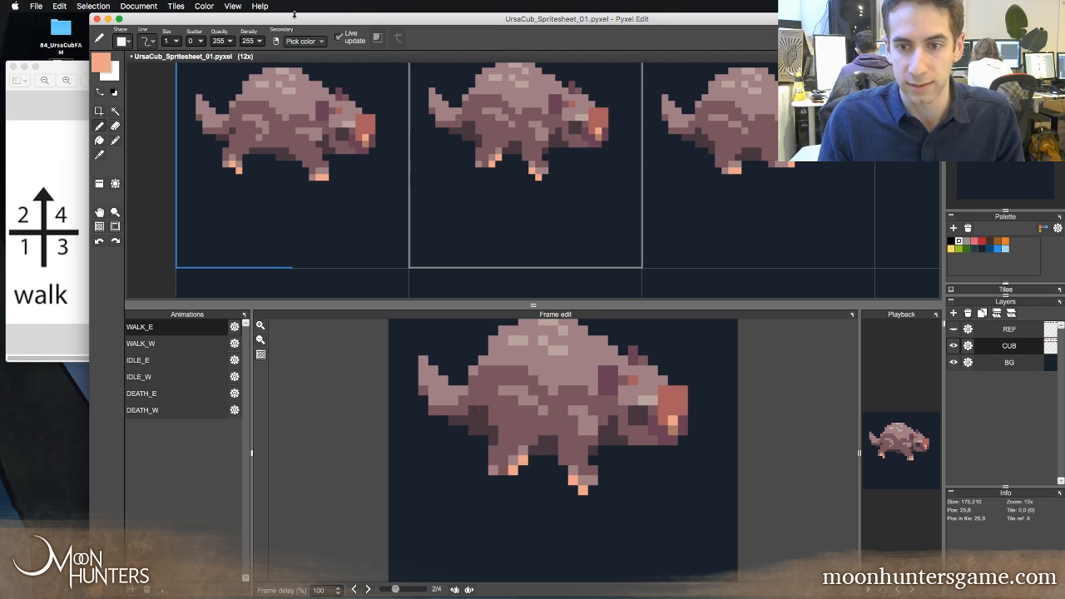
{"action": "key", "text": "Right"}
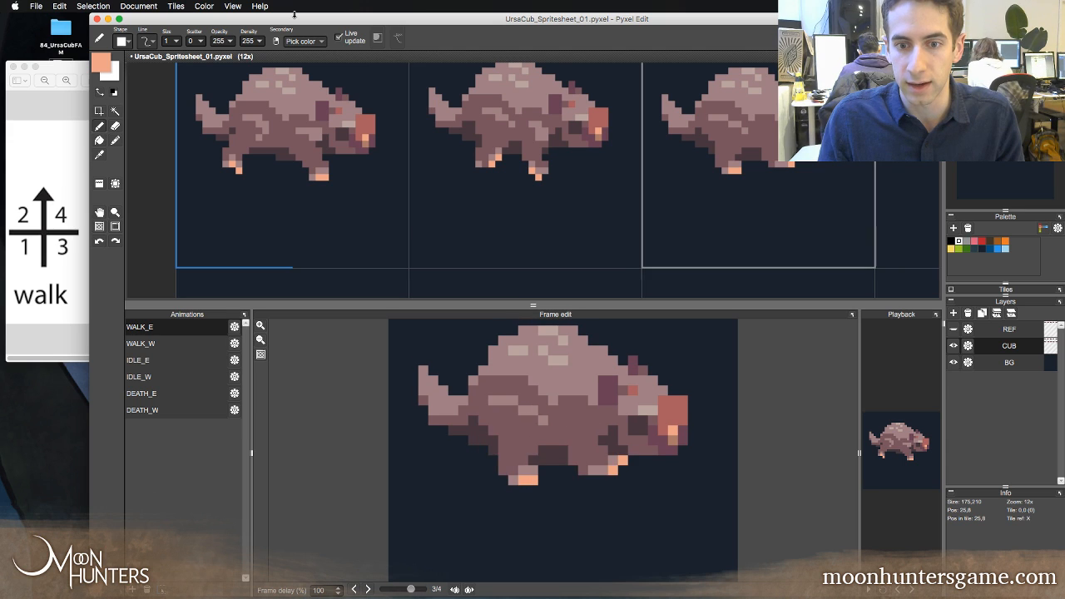
{"action": "key", "text": "Left"}
{"action": "key", "text": "Left"}
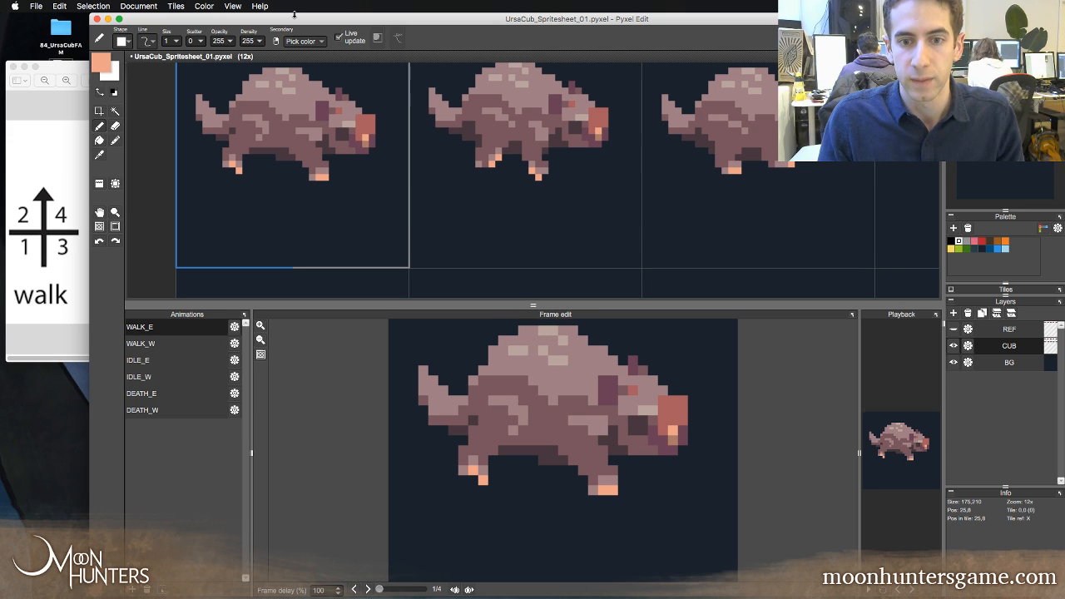
{"action": "key", "text": "Right"}
{"action": "key", "text": "Left"}
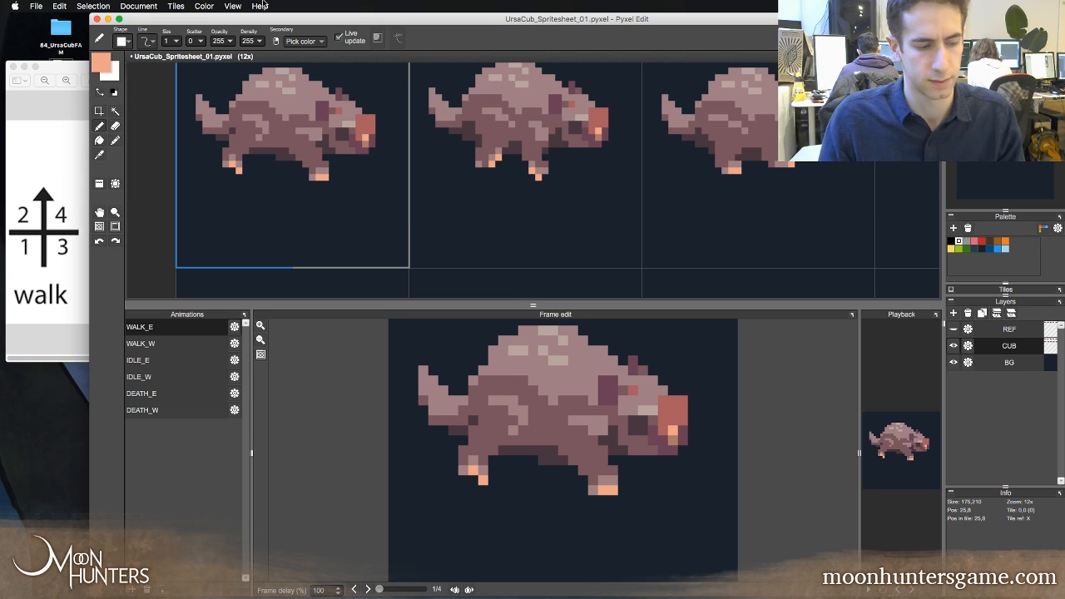
{"action": "key", "text": "Left"}
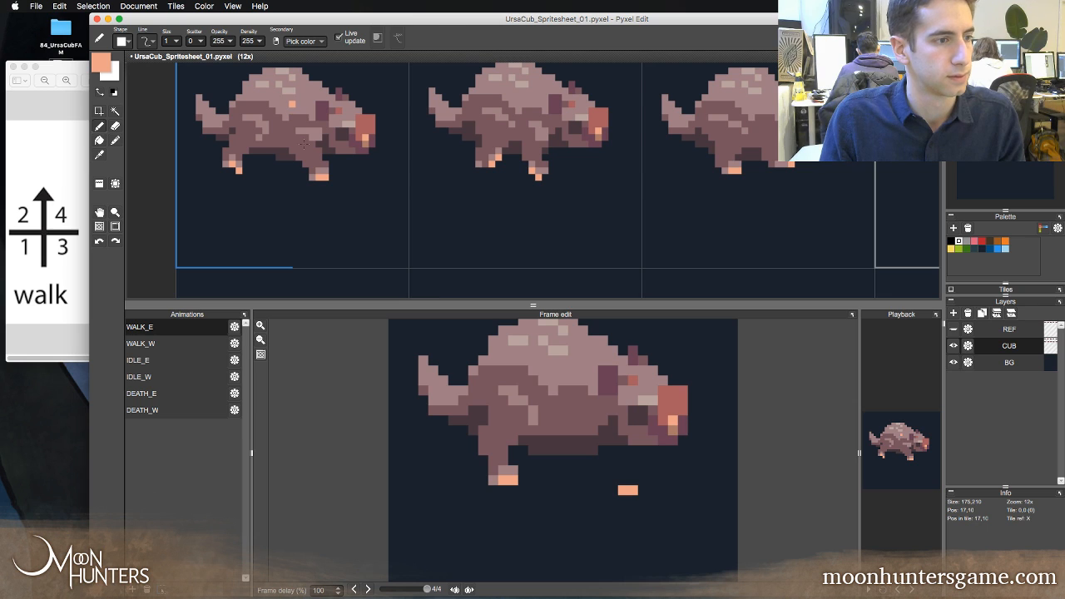
{"action": "key", "text": "Right"}
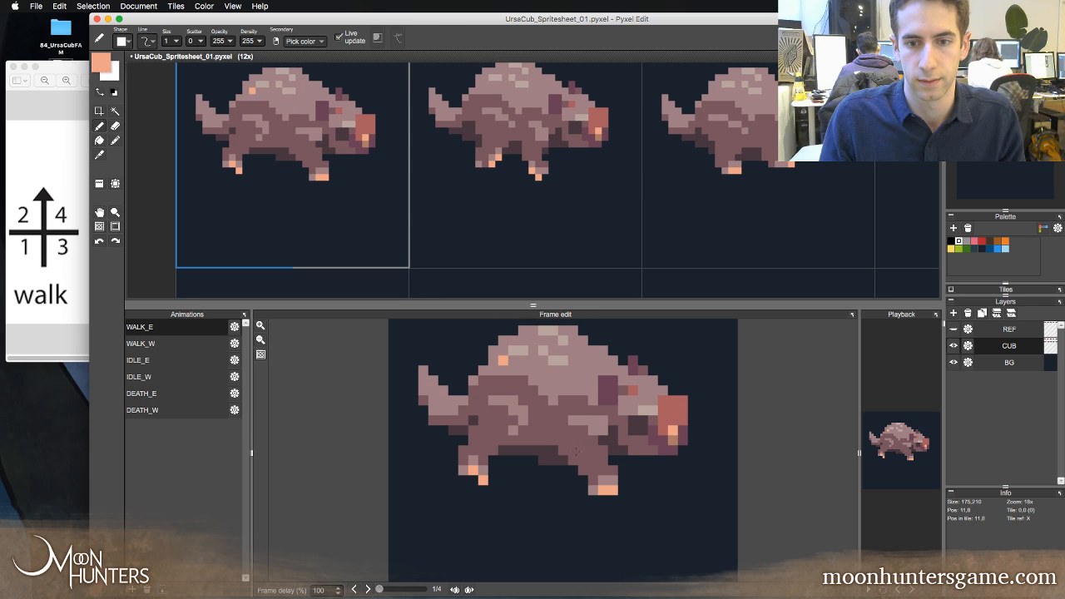
{"action": "key", "text": "Right"}
{"action": "key", "text": "Right"}
{"action": "key", "text": "Left"}
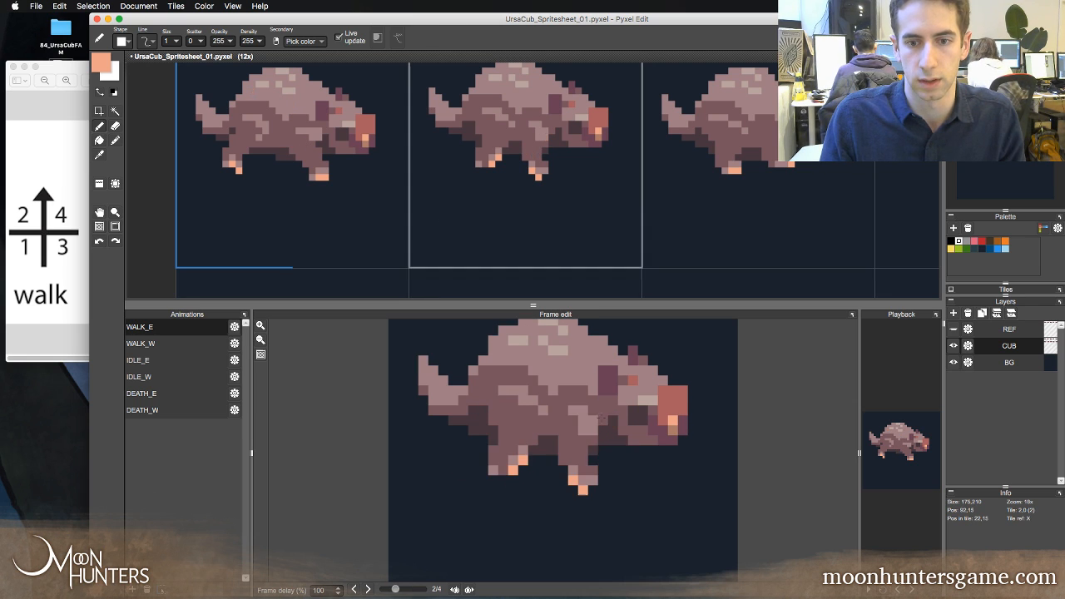
- Sample the light mauve fur colour and add a small shoulder highlight above the third frame's front leg, comparing it with the second frame
{"action": "left_click", "coordinate": [576, 378], "text": "alt"}
{"action": "key", "text": "Right"}
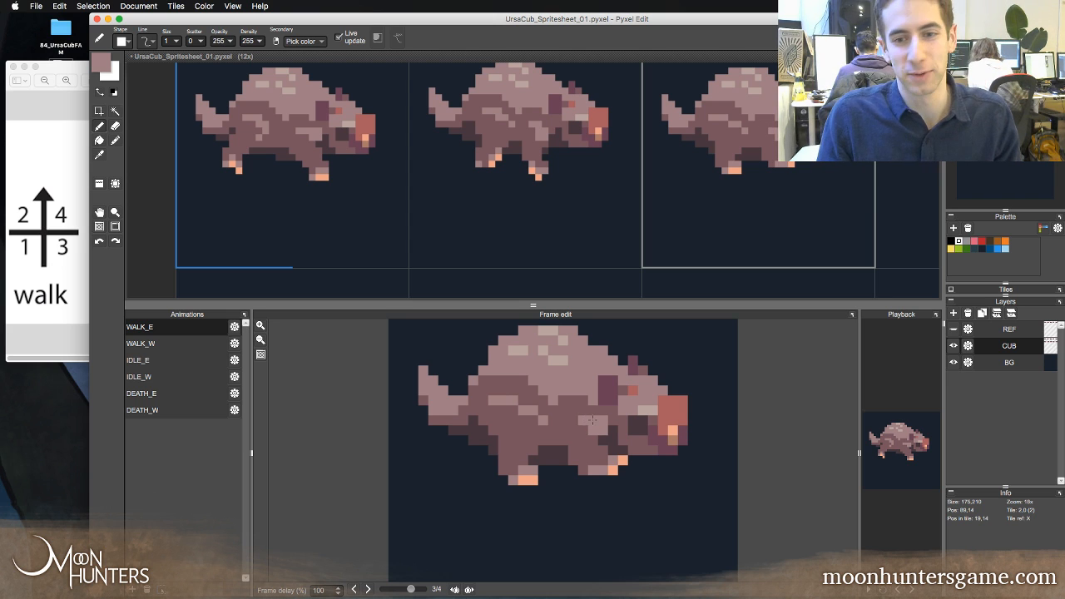
{"action": "key", "text": "Left"}
{"action": "key", "text": "Right"}
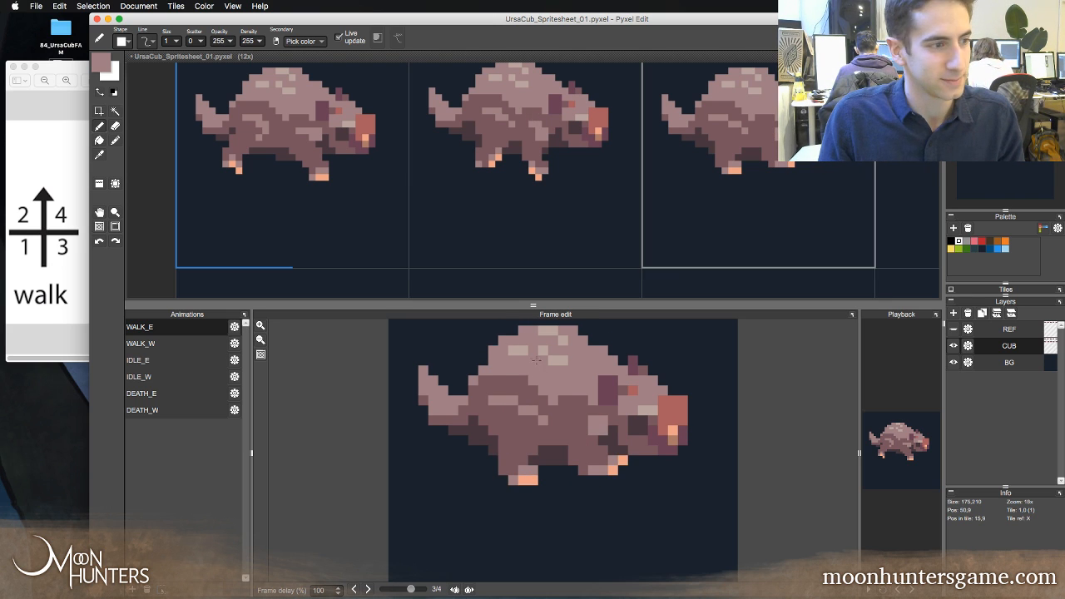
{"action": "key", "text": "Left"}
{"action": "key", "text": "Right"}
{"action": "key", "text": "Left"}
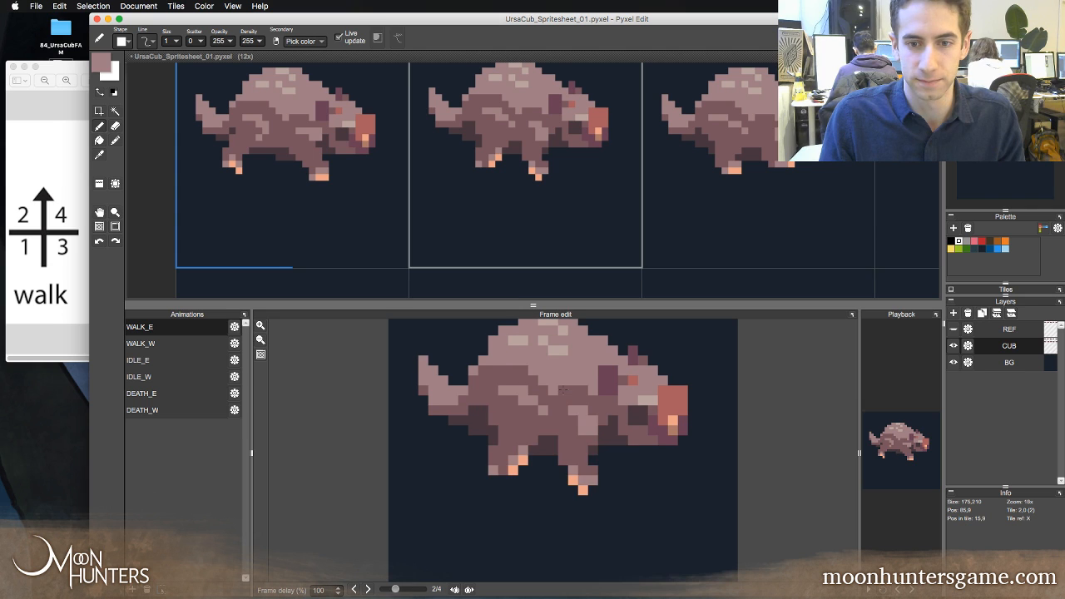
{"action": "key", "text": "Right"}
{"action": "key", "text": "Left"}
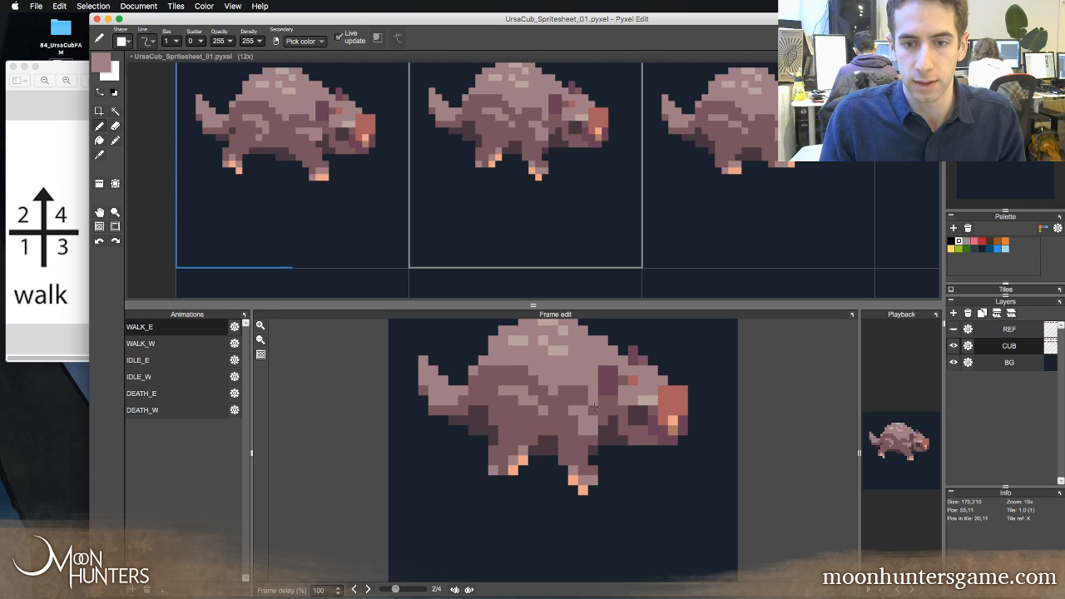
- Rework the shoulder highlight in frame 3 of WALK_E with light and mid fur tones sampled from the sprite, using frame 2 as reference
{"action": "key", "text": "Right"}
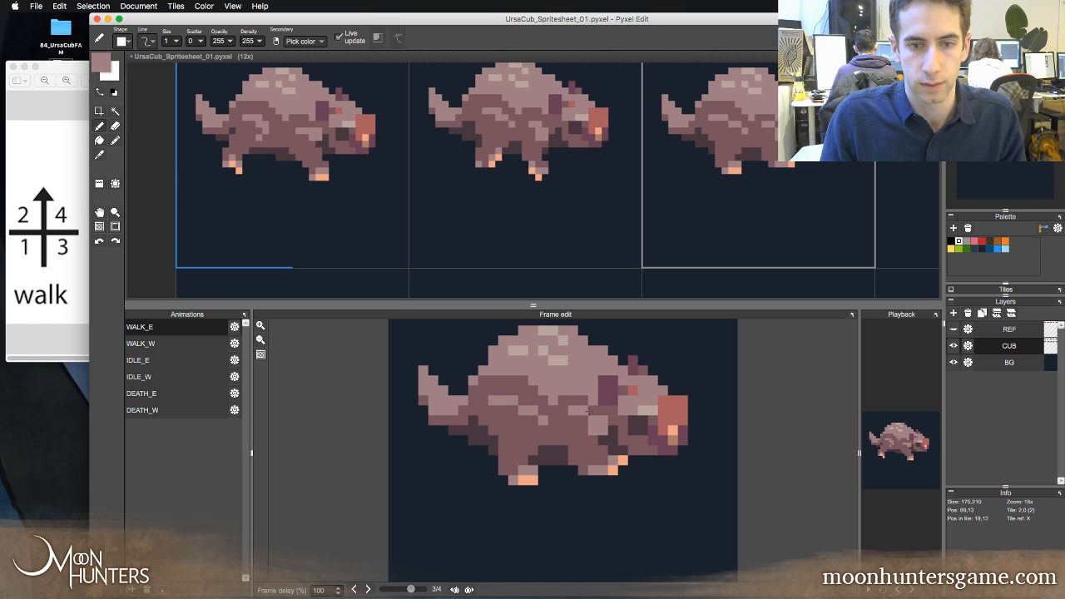
{"action": "key", "text": "Left"}
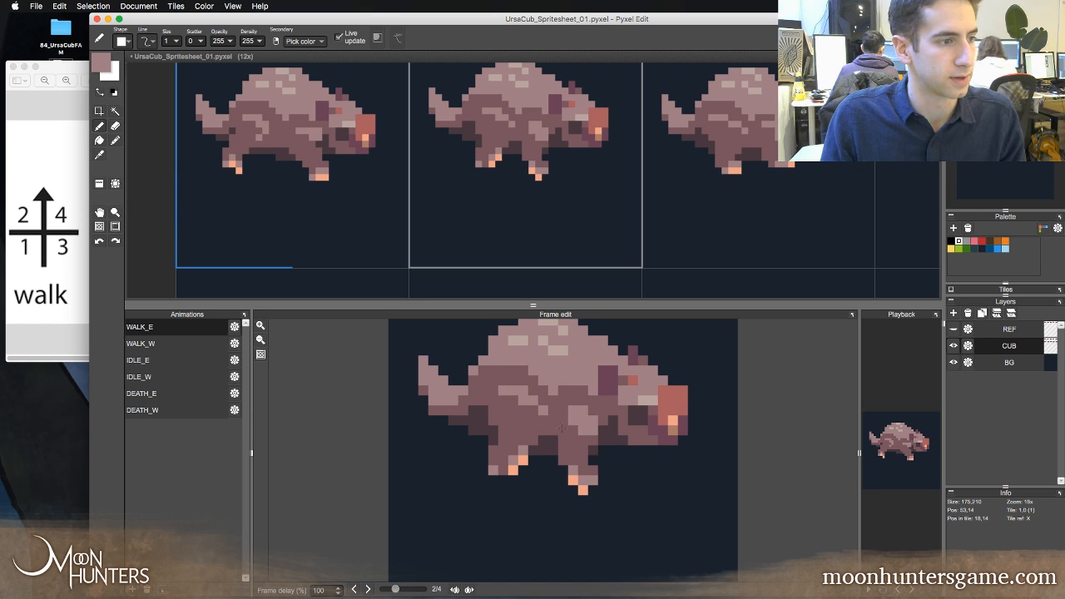
{"action": "key", "text": "Right"}
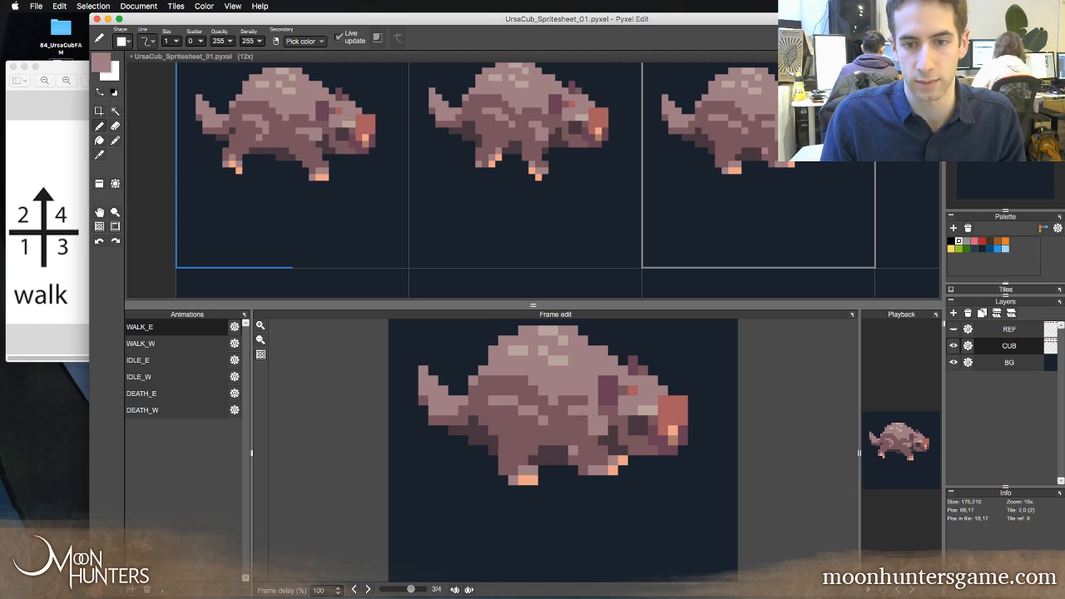
{"action": "right_click", "coordinate": [589, 400]}
{"action": "key", "text": "Left"}
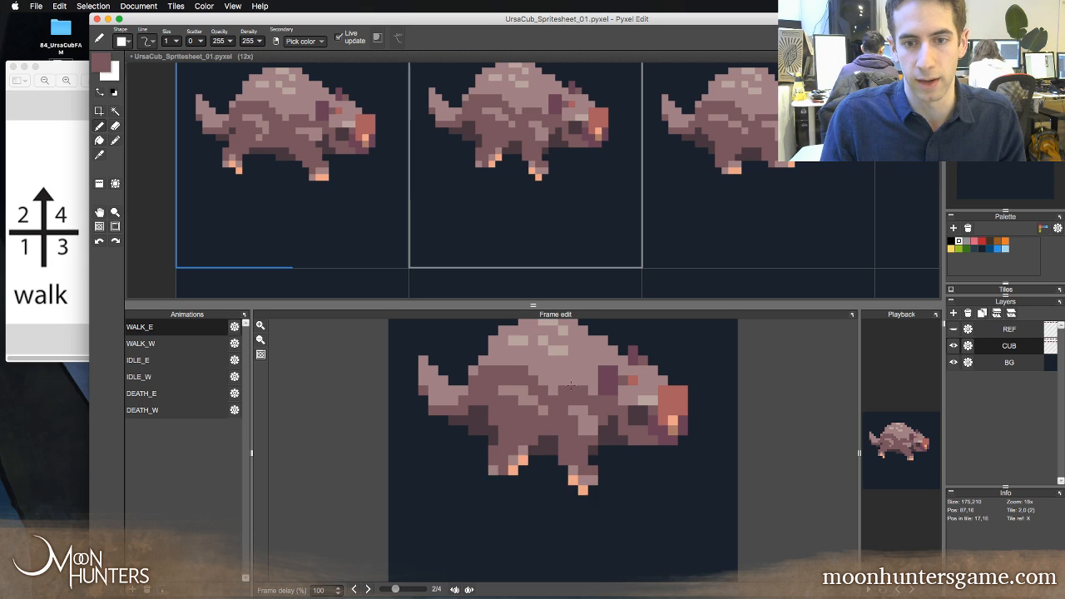
{"action": "key", "text": "Right"}
{"action": "right_click", "coordinate": [568, 384]}
{"action": "key", "text": "Left"}
{"action": "key", "text": "Right"}
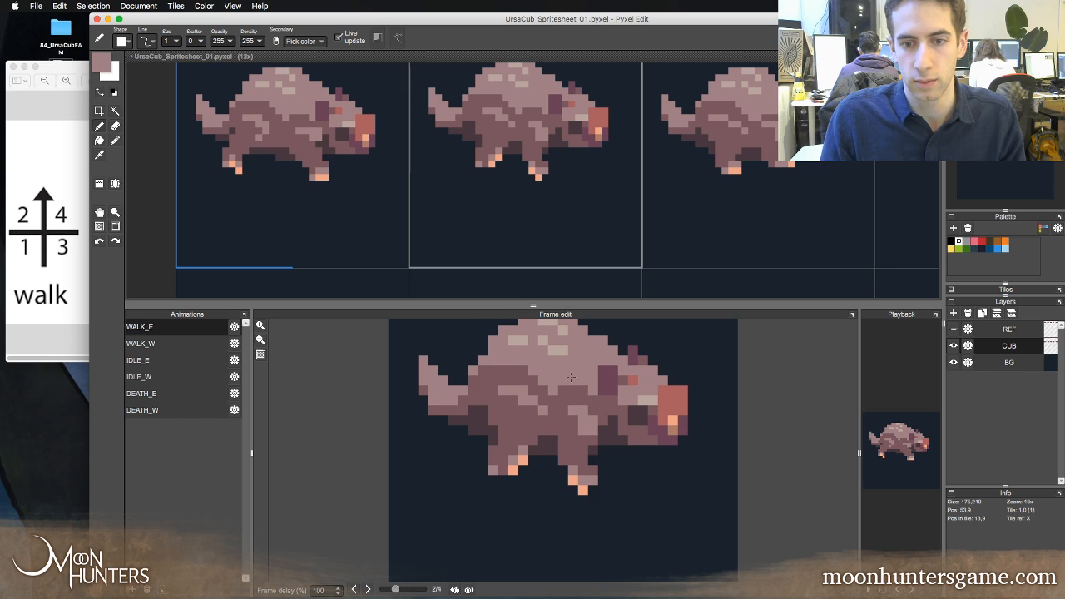
{"action": "key", "text": "Left"}
{"action": "key", "text": "Right"}
{"action": "key", "text": "Right"}
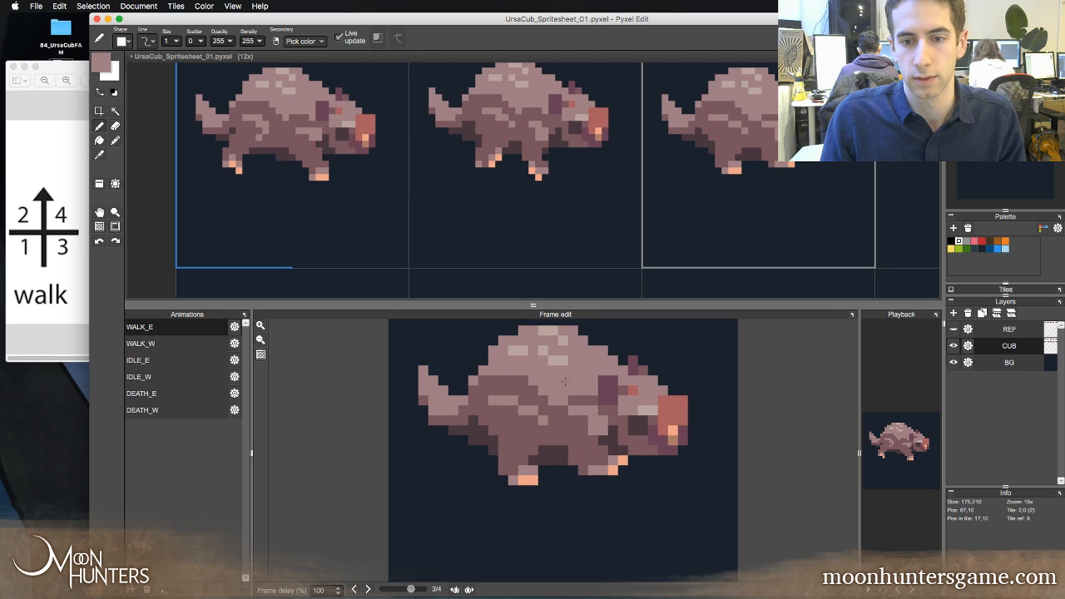
{"action": "key", "text": "Left"}
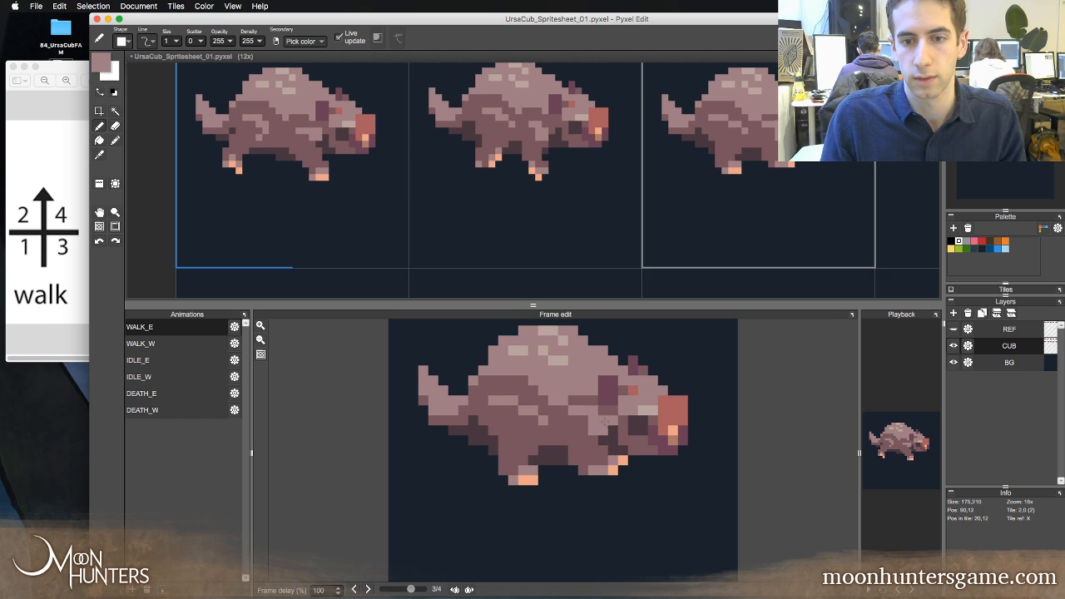
- Compare the shoulder shading across the four WALK_E frames
{"action": "key", "text": "Right"}
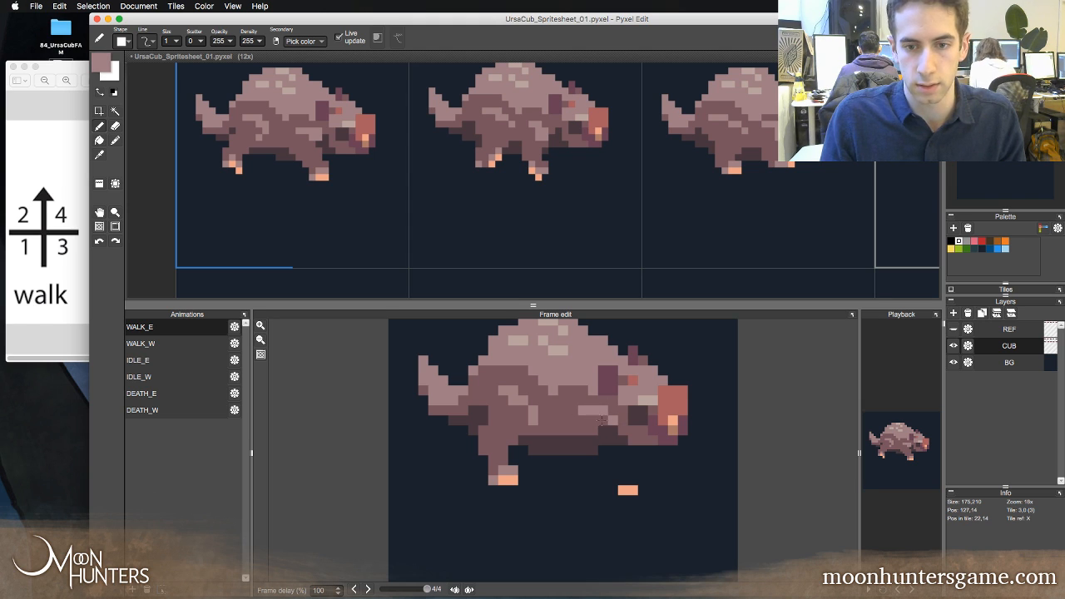
{"action": "key", "text": "Left"}
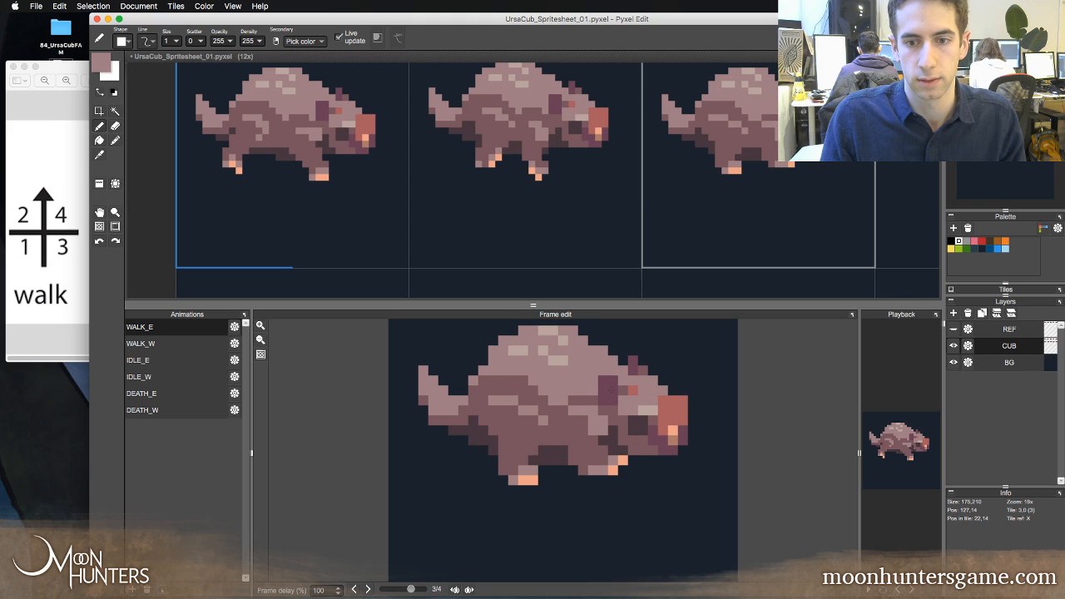
{"action": "key", "text": "Right"}
{"action": "key", "text": "Left"}
{"action": "key", "text": "Left"}
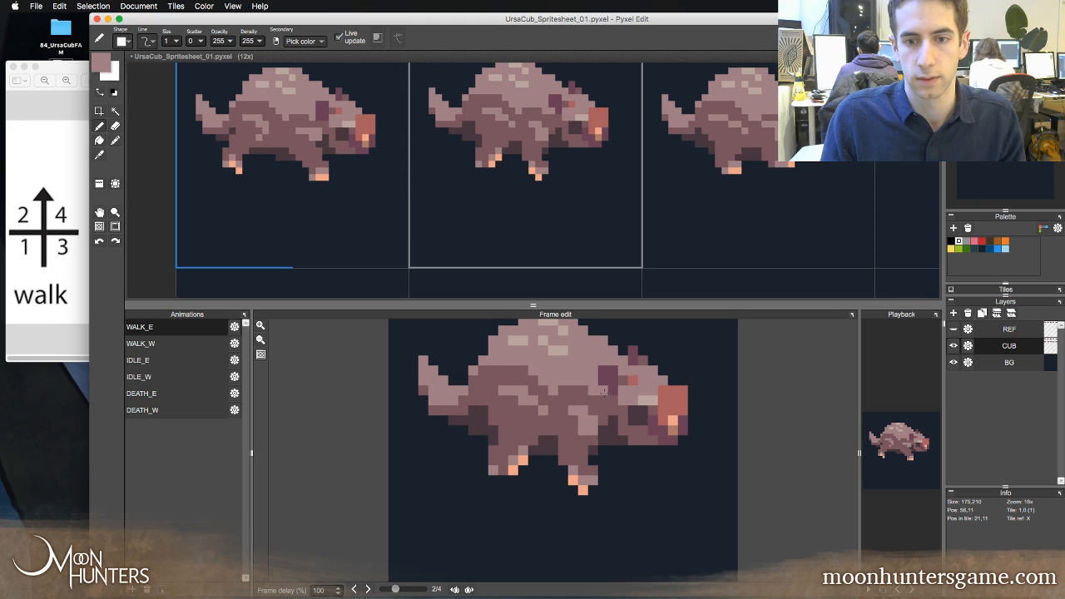
{"action": "key", "text": "Right"}
{"action": "key", "text": "Right"}
{"action": "key", "text": "Right"}
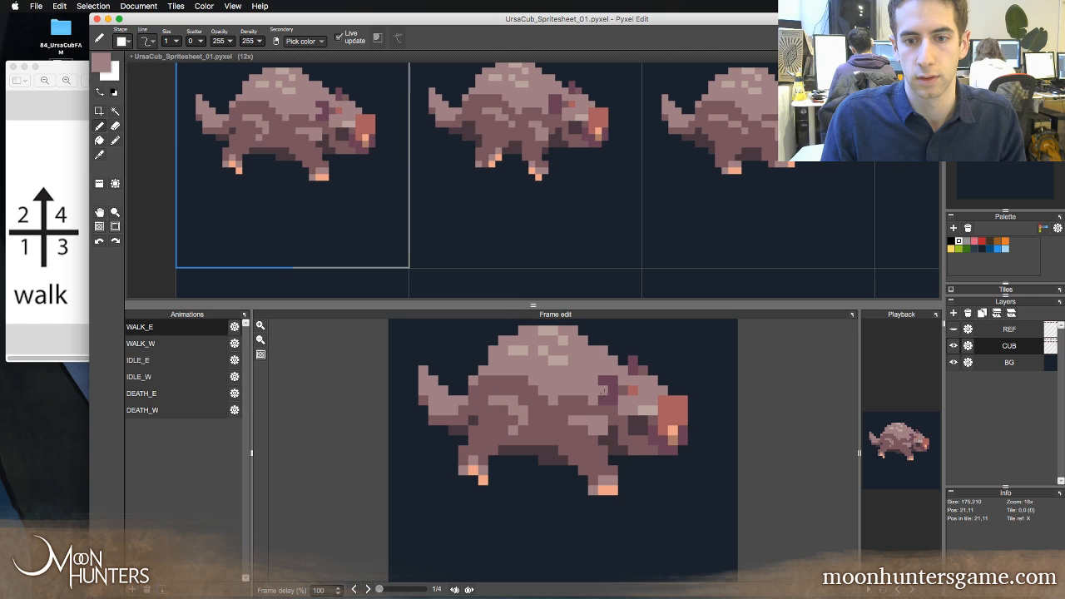
{"action": "key", "text": "Left"}
{"action": "key", "text": "Right"}
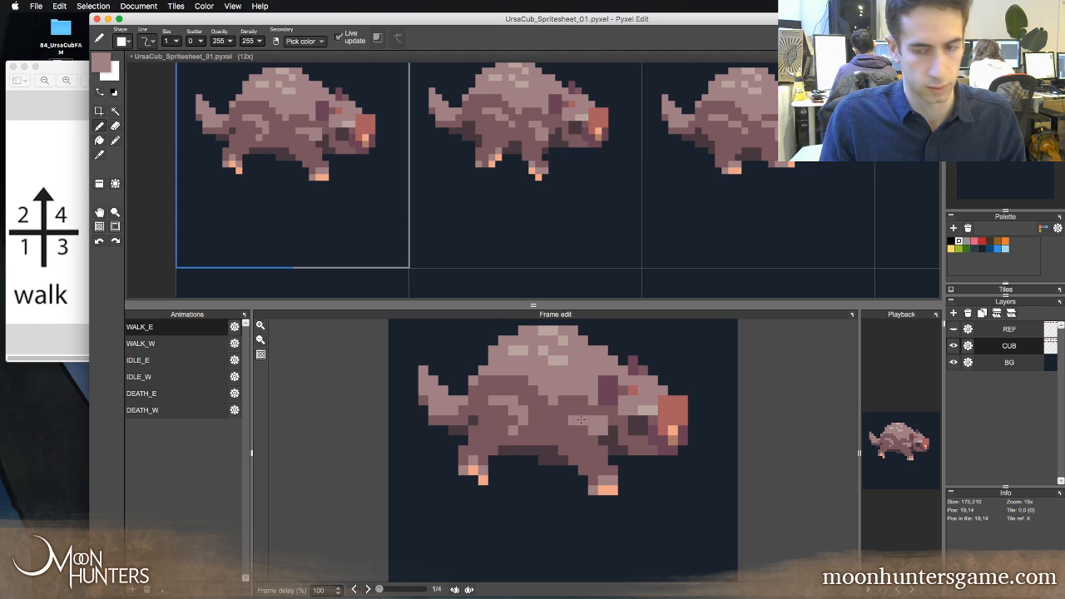
- Move the 4 by 2 pixel shoulder highlight down in frame 1 and repaint the gap with light and mid fur tones
{"action": "key", "text": "m"}
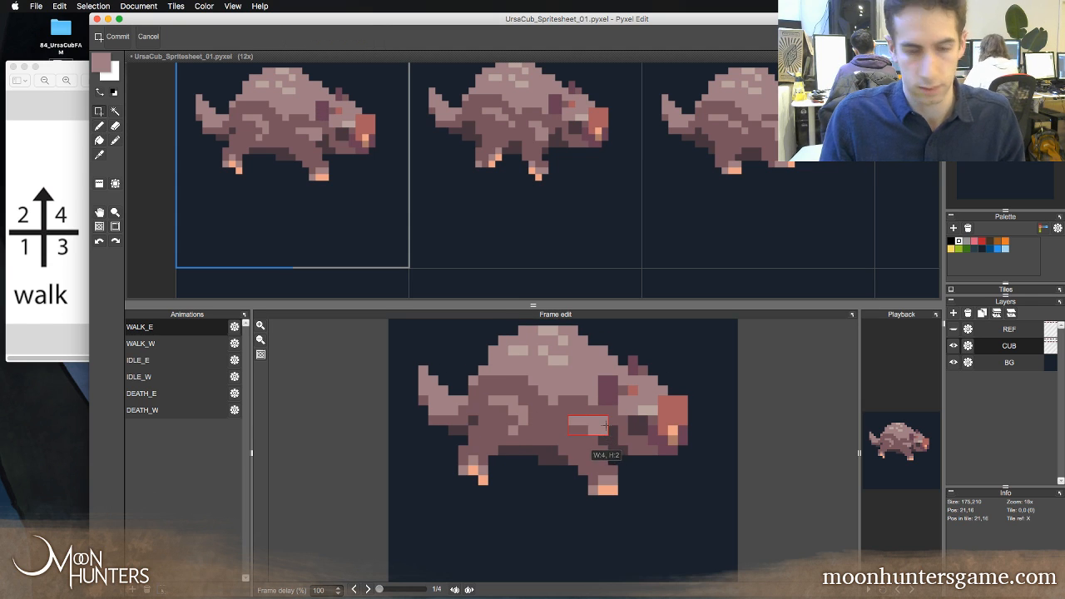
{"action": "left_click_drag", "start_coordinate": [566, 414], "coordinate": [606, 433]}
{"action": "key", "text": "Delete"}
{"action": "key", "text": "b"}
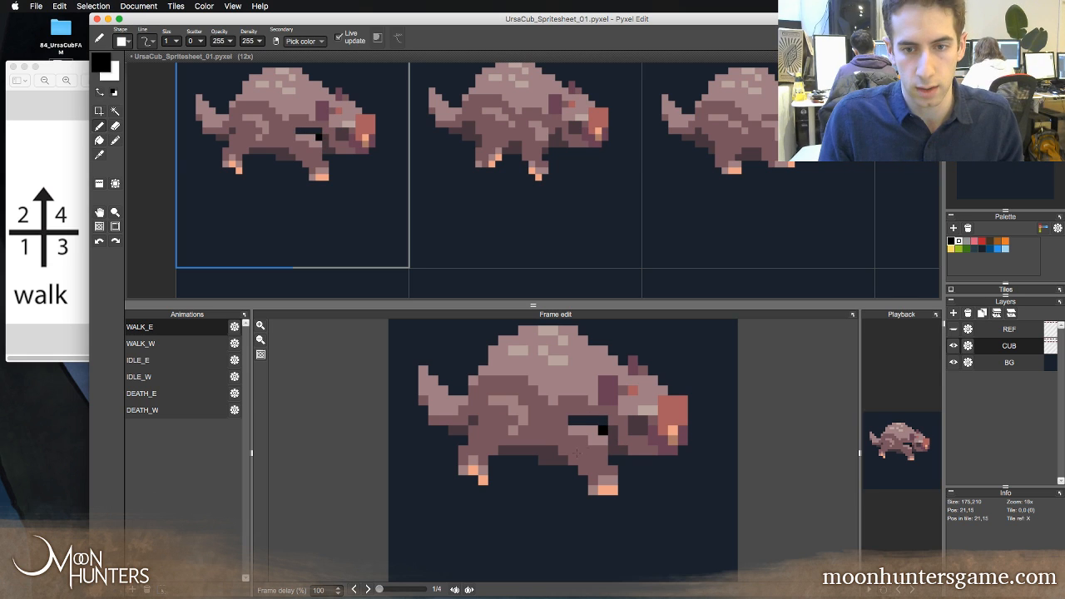
{"action": "right_click", "coordinate": [576, 432]}
{"action": "right_click", "coordinate": [577, 427]}
{"action": "left_click_drag", "start_coordinate": [574, 420], "coordinate": [593, 421]}
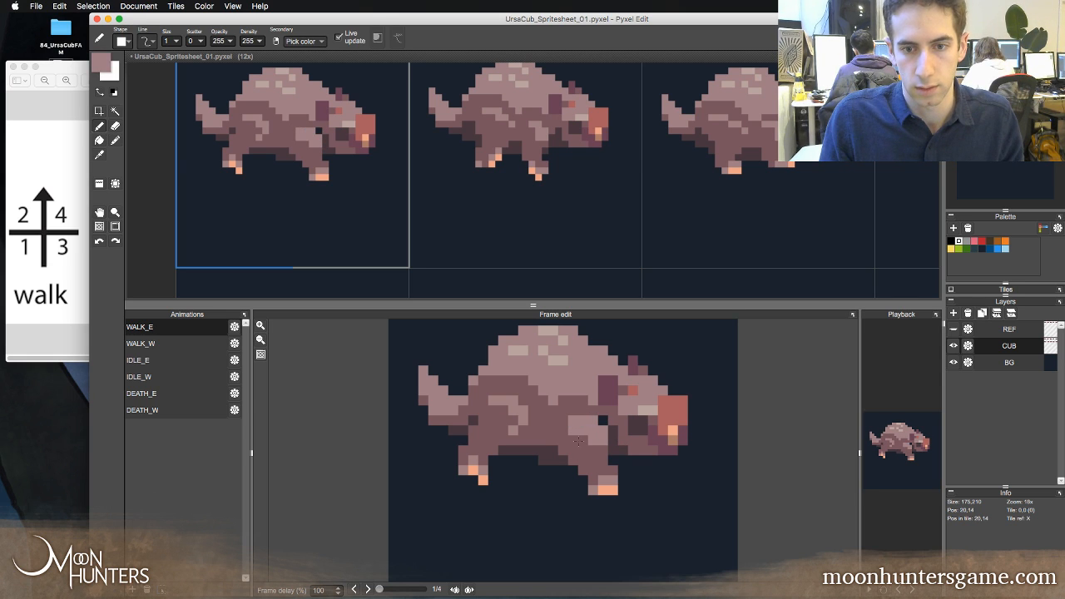
{"action": "right_click", "coordinate": [581, 439]}
{"action": "left_click", "coordinate": [603, 420]}
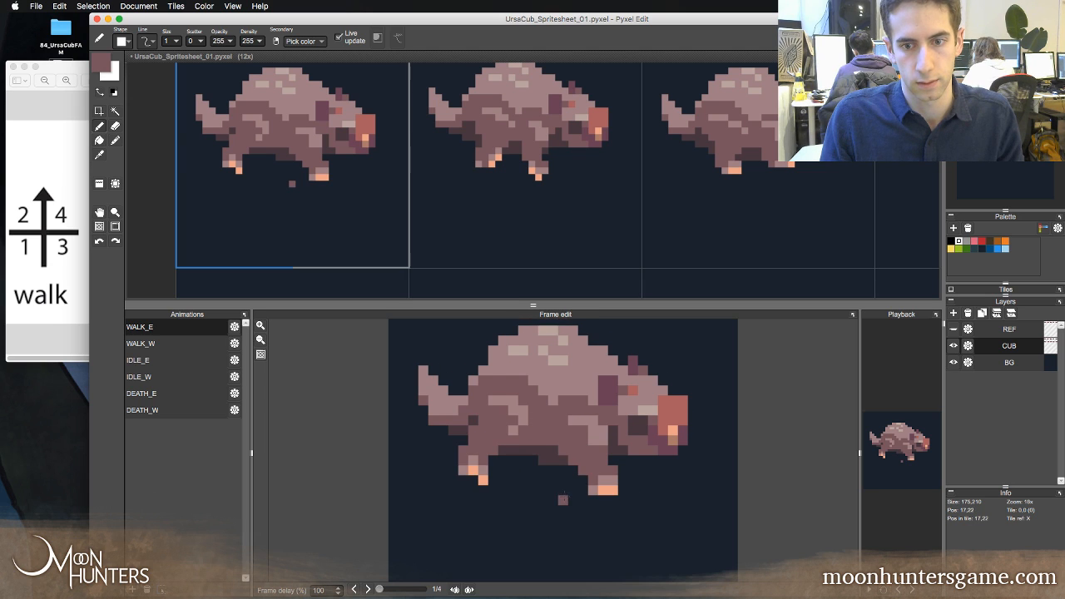
- Cycle through the WALK_E frames to review the shoulder and leg movement
{"action": "key", "text": "Right"}
{"action": "key", "text": "Right"}
{"action": "key", "text": "Right"}
{"action": "key", "text": "Right"}
{"action": "key", "text": "Right"}
{"action": "key", "text": "Right"}
{"action": "key", "text": "Right"}
{"action": "key", "text": "Right"}
{"action": "key", "text": "Right"}
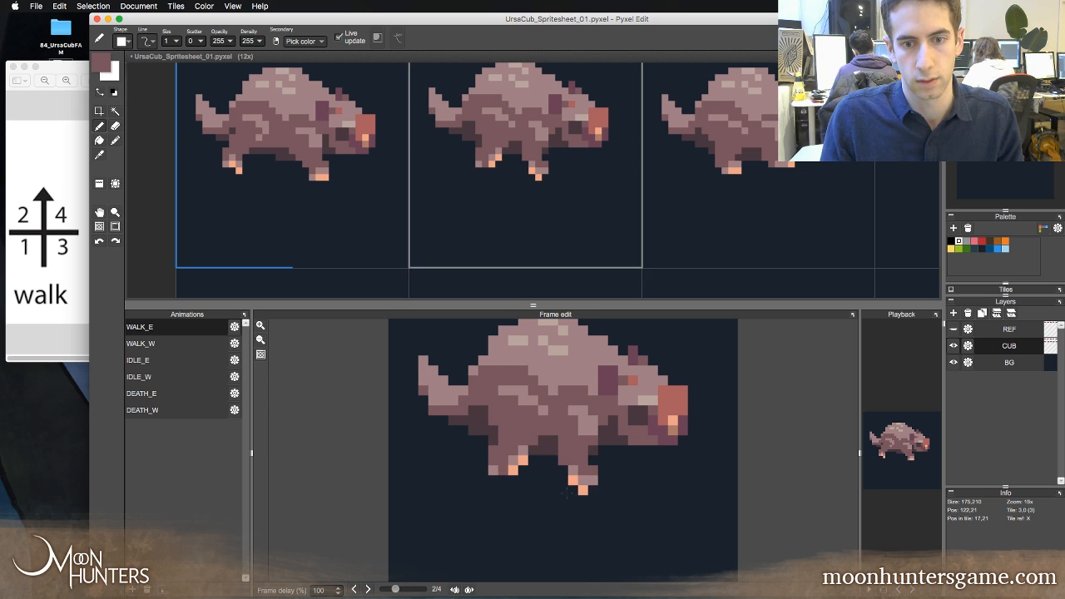
{"action": "key", "text": "Right"}
{"action": "key", "text": "Right"}
{"action": "key", "text": "Right"}
{"action": "key", "text": "Right"}
{"action": "key", "text": "Right"}
{"action": "key", "text": "Right"}
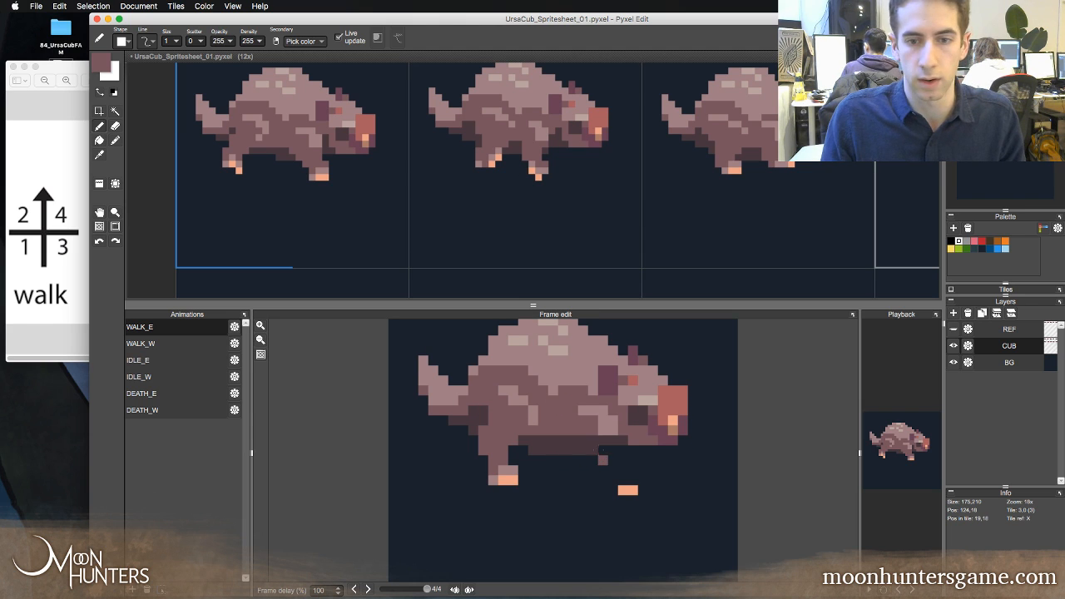
- Draw the missing front leg in frame 4 from the shoulder to the detached foot, with highlight pixels on the shoulder and foot
{"action": "key", "text": "Left"}
{"action": "key", "text": "Right"}
{"action": "key", "text": "Left"}
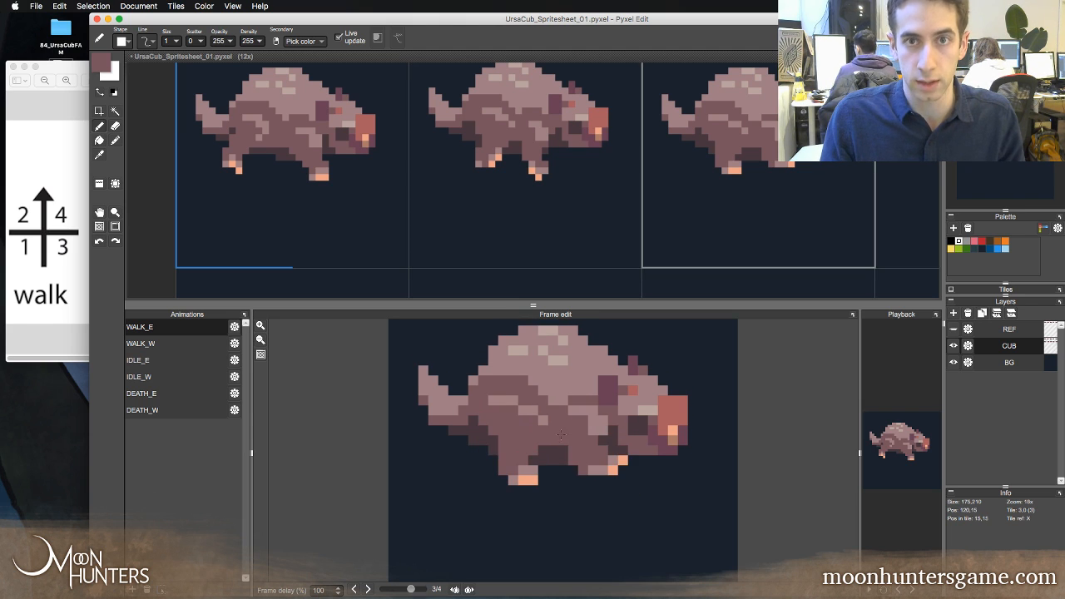
{"action": "key", "text": "Right"}
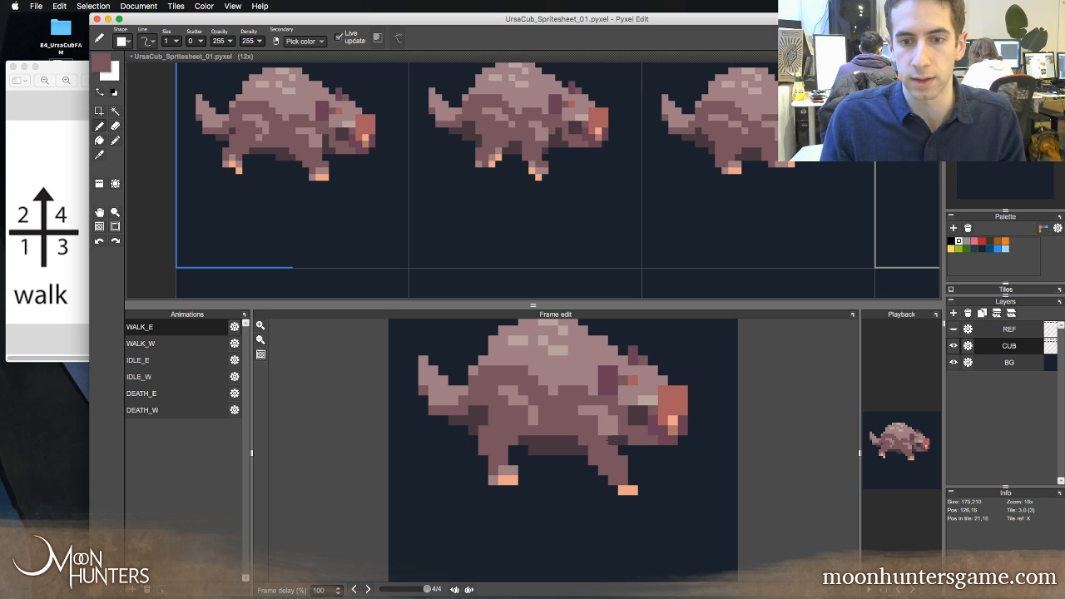
{"action": "key", "text": "e"}
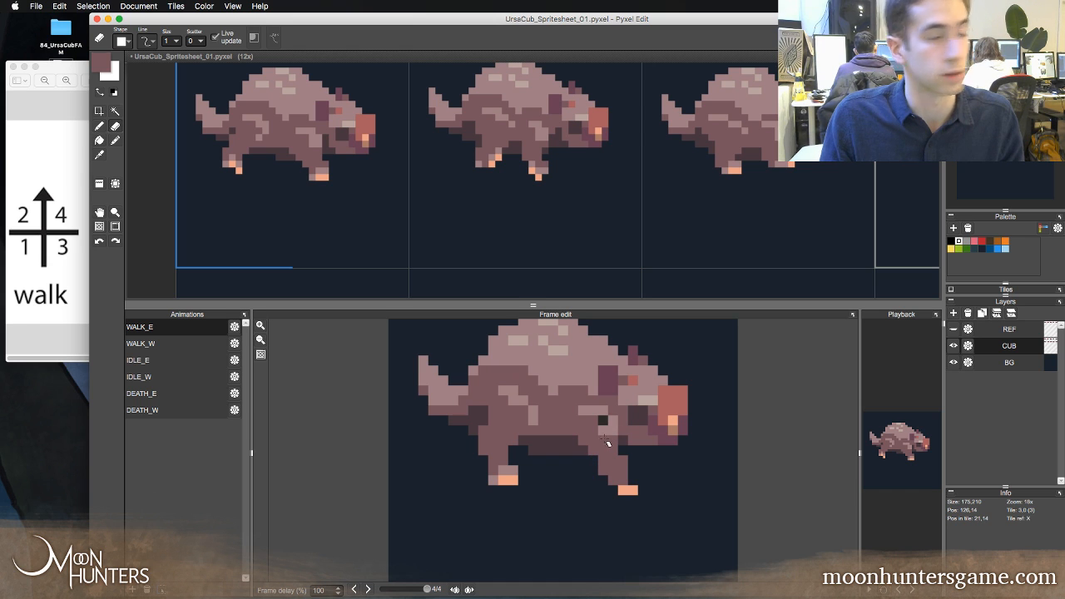
{"action": "key", "text": "b"}
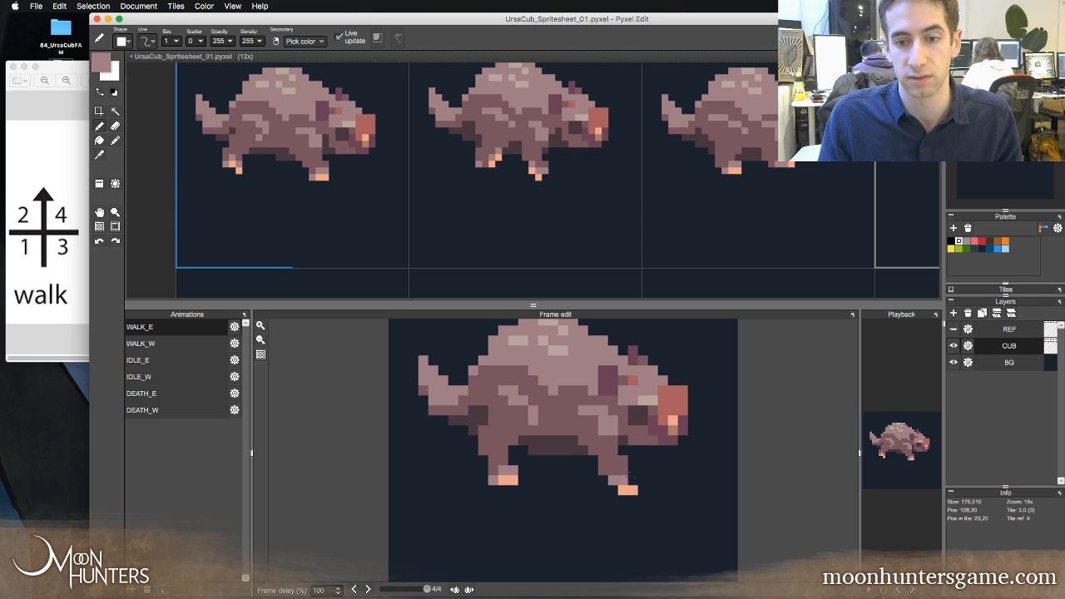
{"action": "left_click", "coordinate": [612, 463], "text": "alt"}
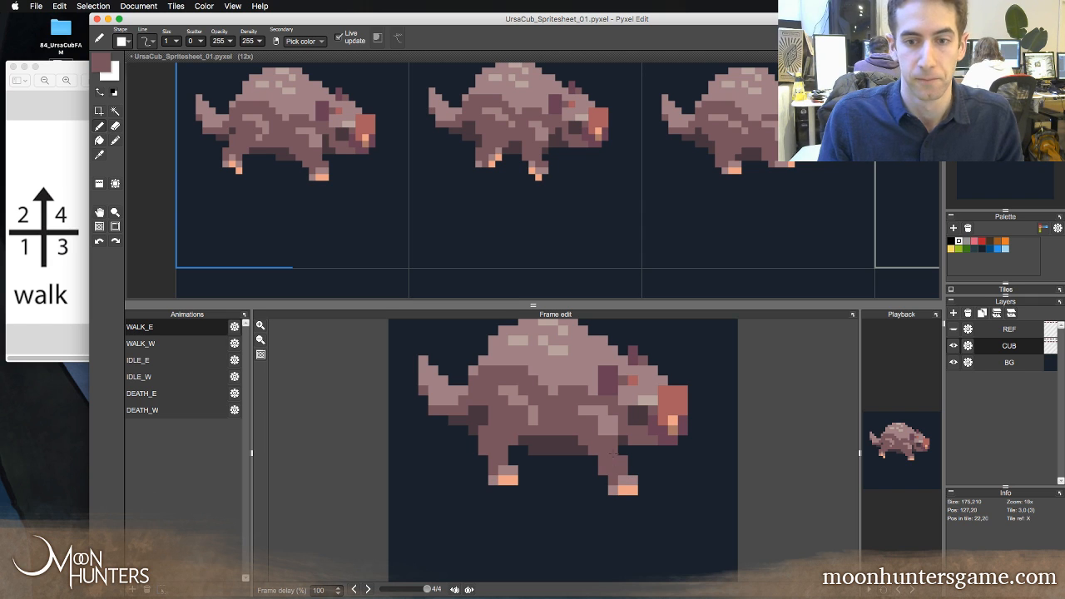
- Compare the front leg in frames 3, 4 and 1, and touch up a pixel at its upper edge in frame 1
{"action": "key", "text": "Left"}
{"action": "key", "text": "Right"}
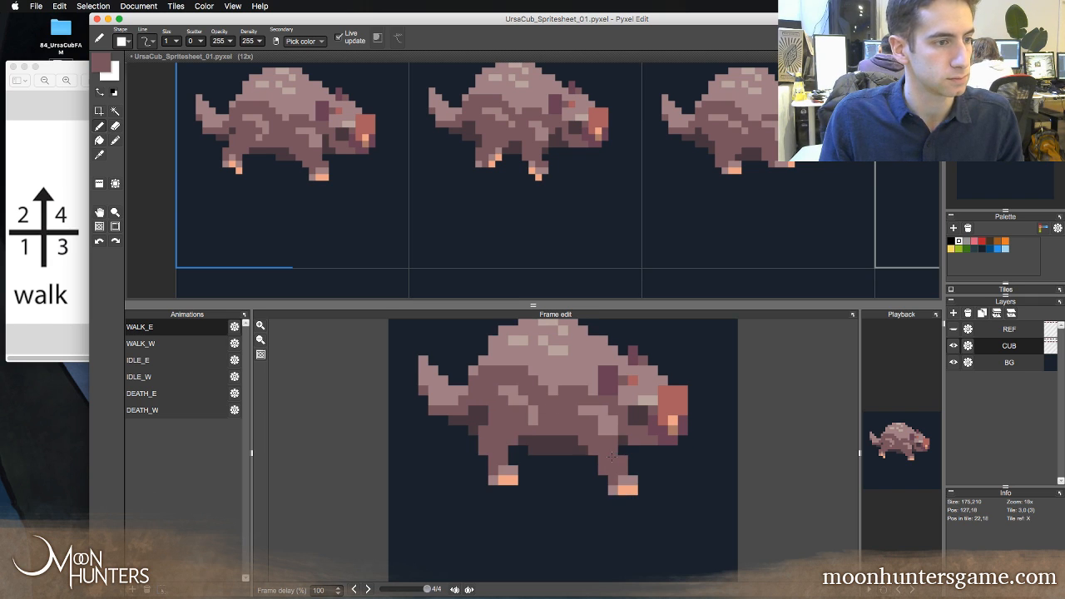
{"action": "key", "text": "Left"}
{"action": "key", "text": "Right"}
{"action": "key", "text": "Right"}
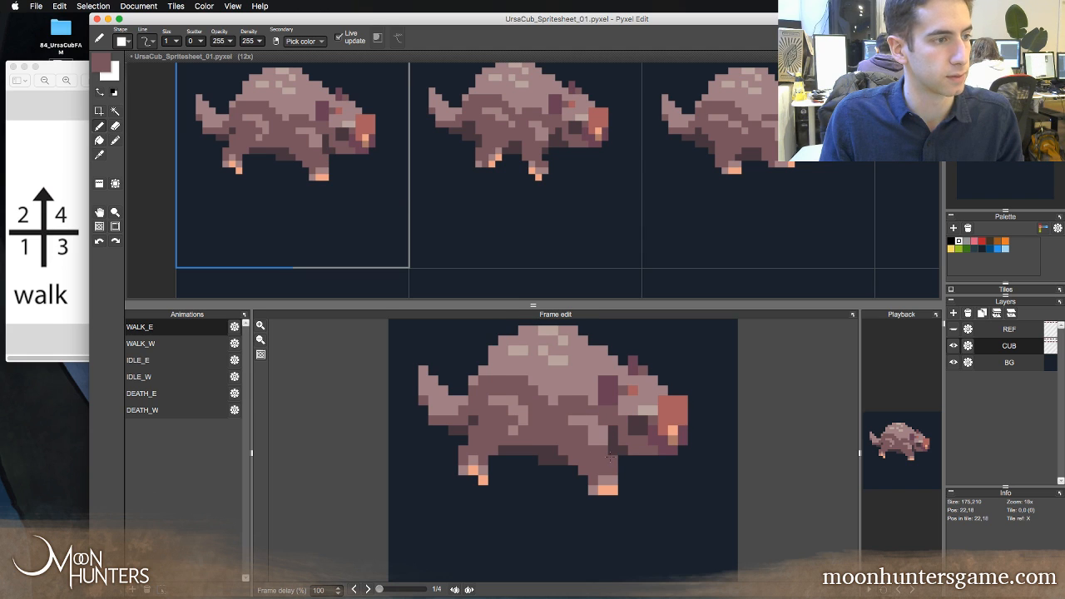
{"action": "left_click", "coordinate": [605, 455]}
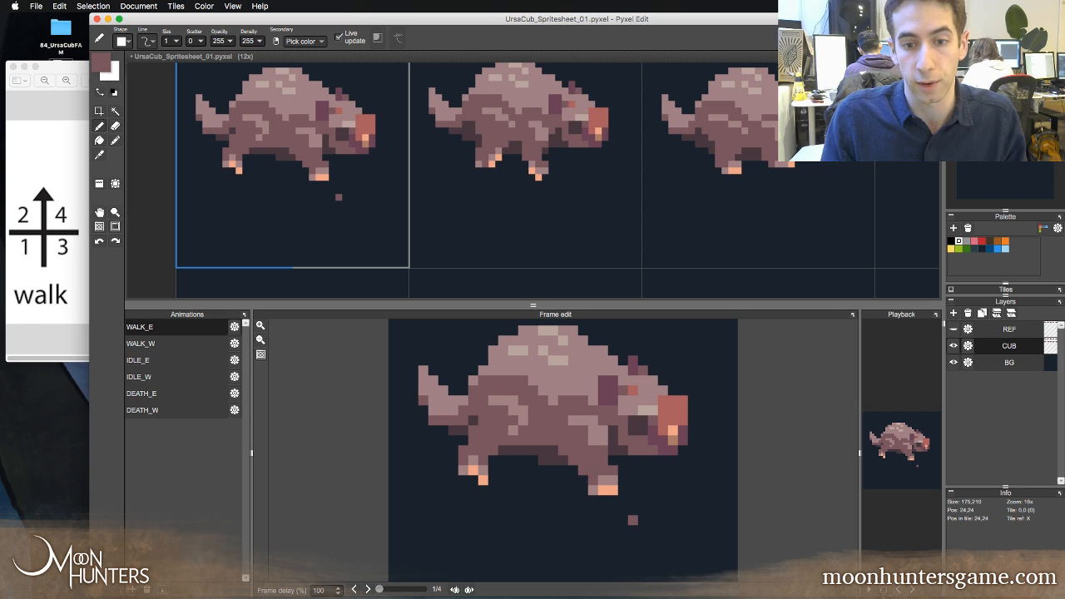
- Flip repeatedly through all four WALK_E frames to check the leg motion and underbelly shading of the complete cycle
{"action": "key", "text": "Right"}
{"action": "key", "text": "Right"}
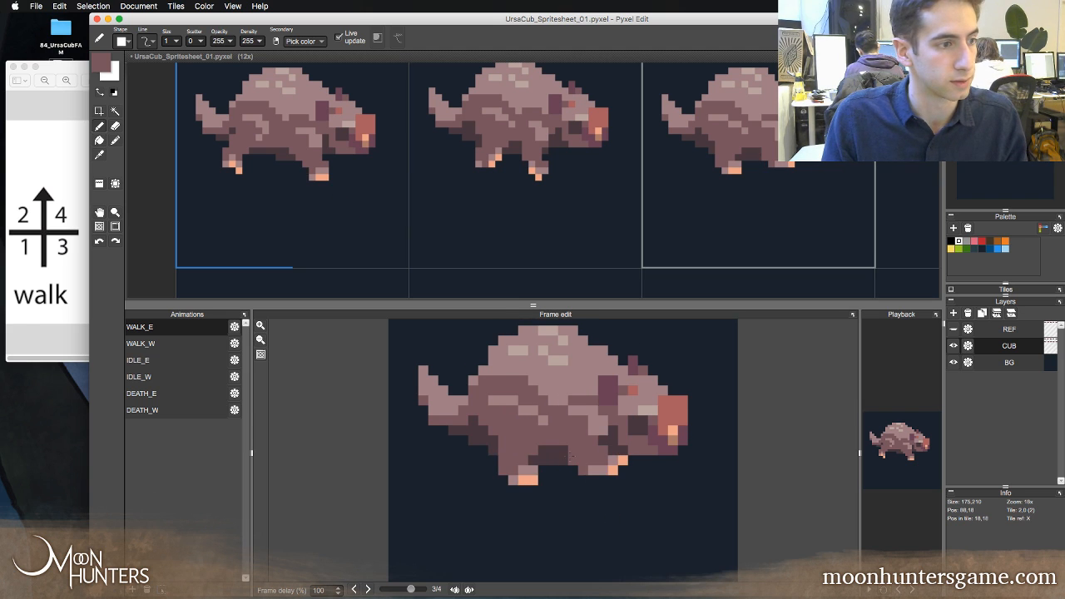
{"action": "key", "text": "Right"}
{"action": "key", "text": "Right"}
{"action": "key", "text": "Right"}
{"action": "key", "text": "Right"}
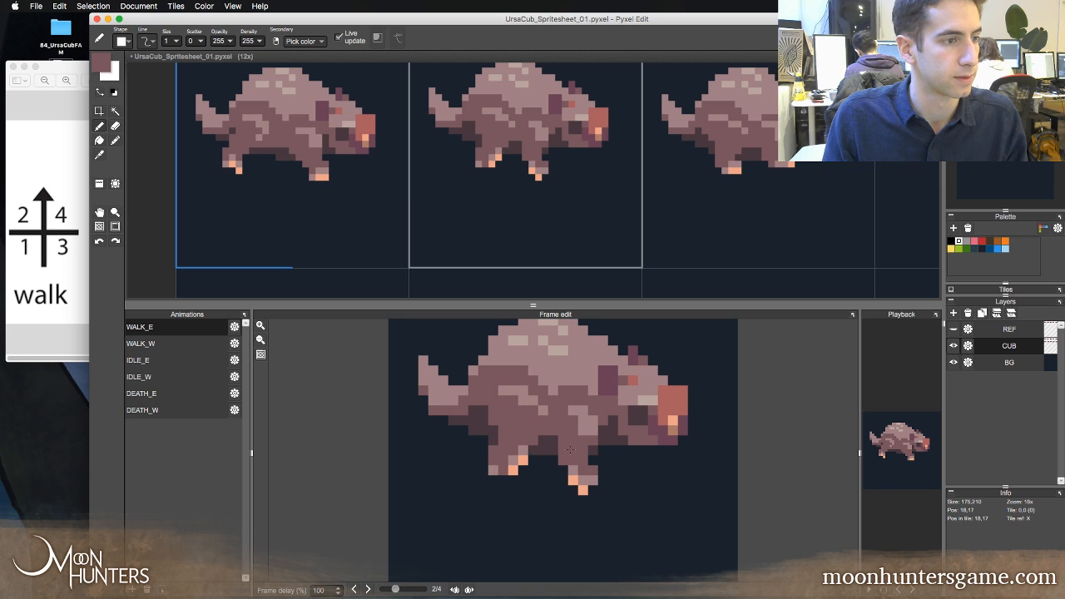
{"action": "key", "text": "Right"}
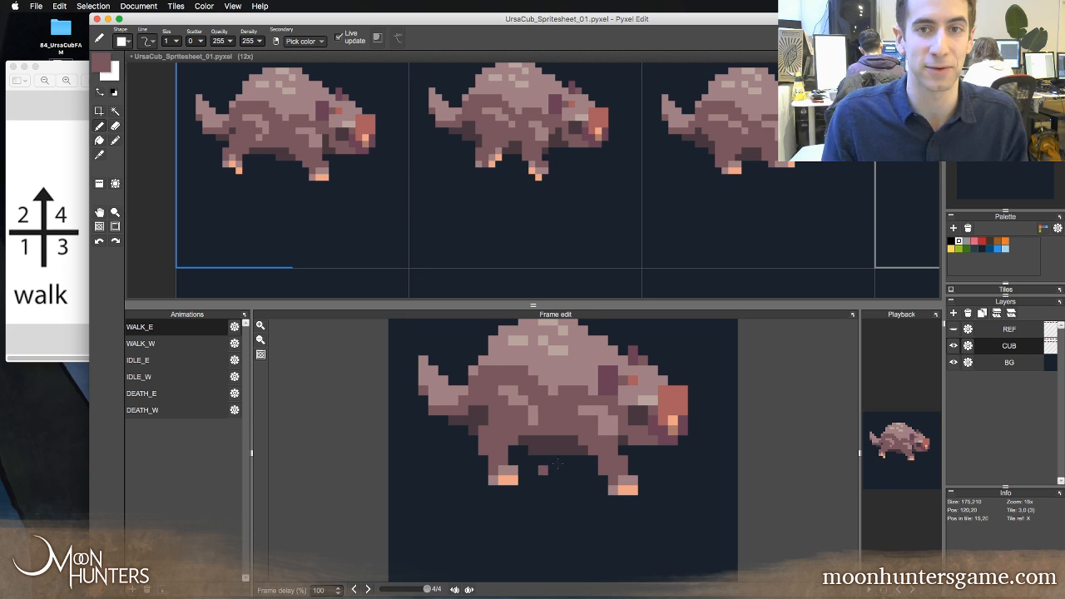
{"action": "key", "text": "Right"}
{"action": "key", "text": "Right"}
{"action": "key", "text": "Right"}
{"action": "key", "text": "Right"}
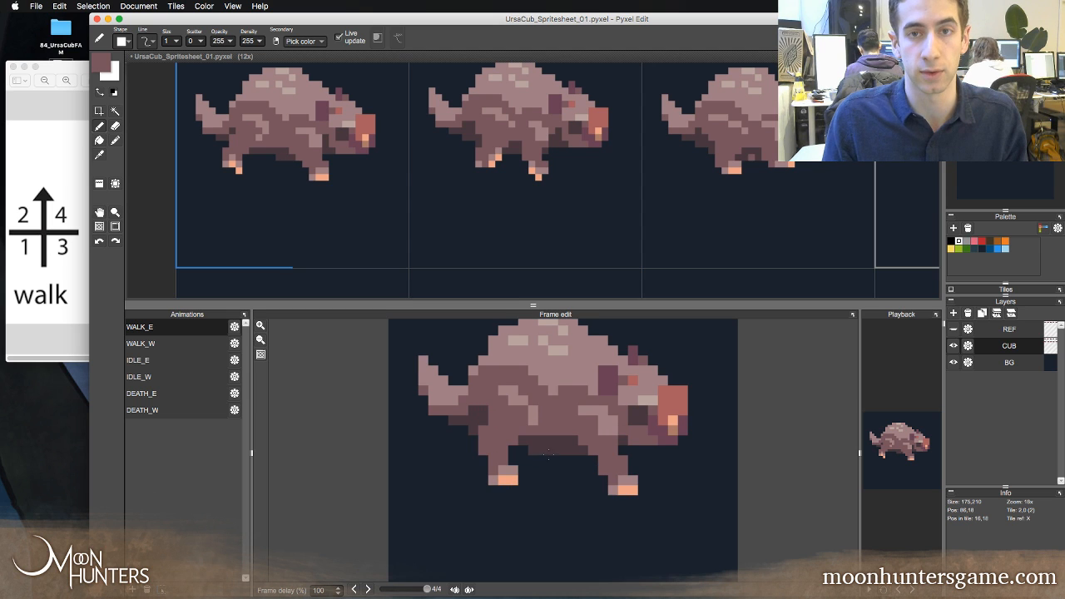
{"action": "key", "text": "Right"}
{"action": "key", "text": "Right"}
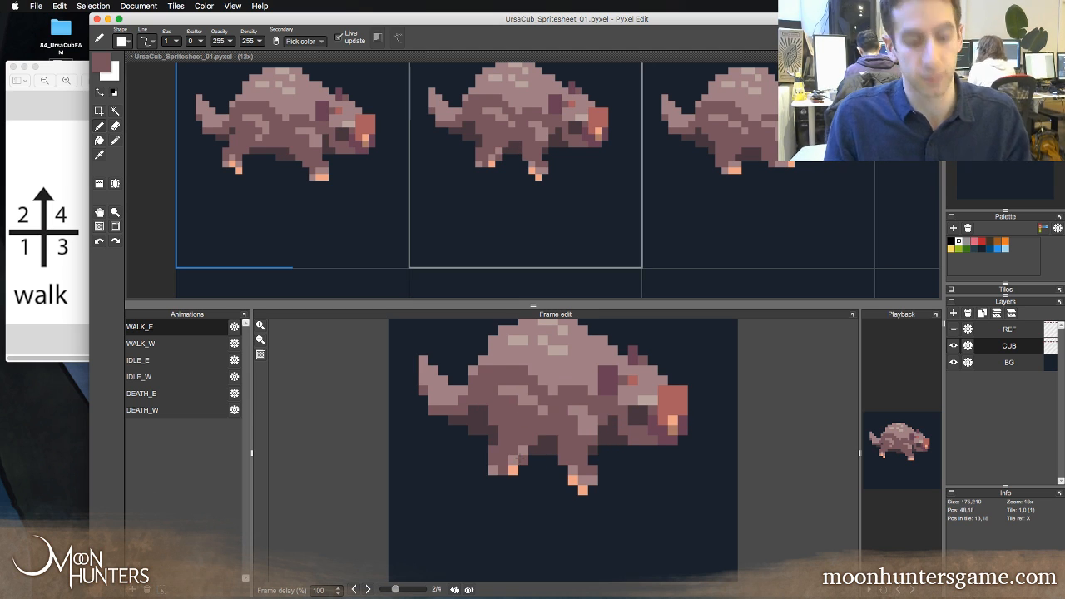
{"action": "key", "text": "Left"}
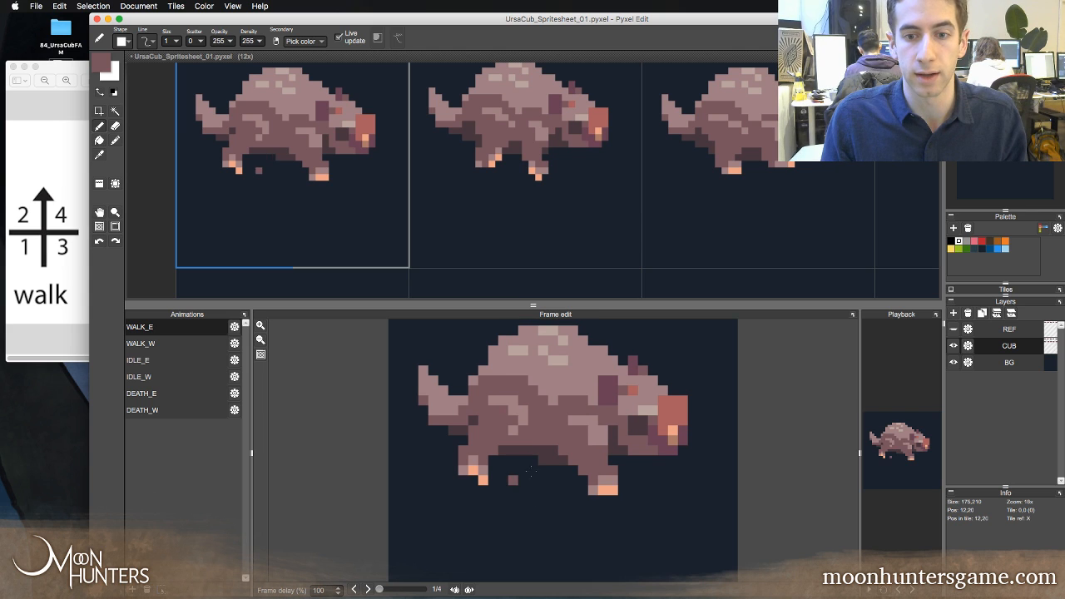
{"action": "key", "text": "Right"}
{"action": "key", "text": "Right"}
{"action": "key", "text": "Right"}
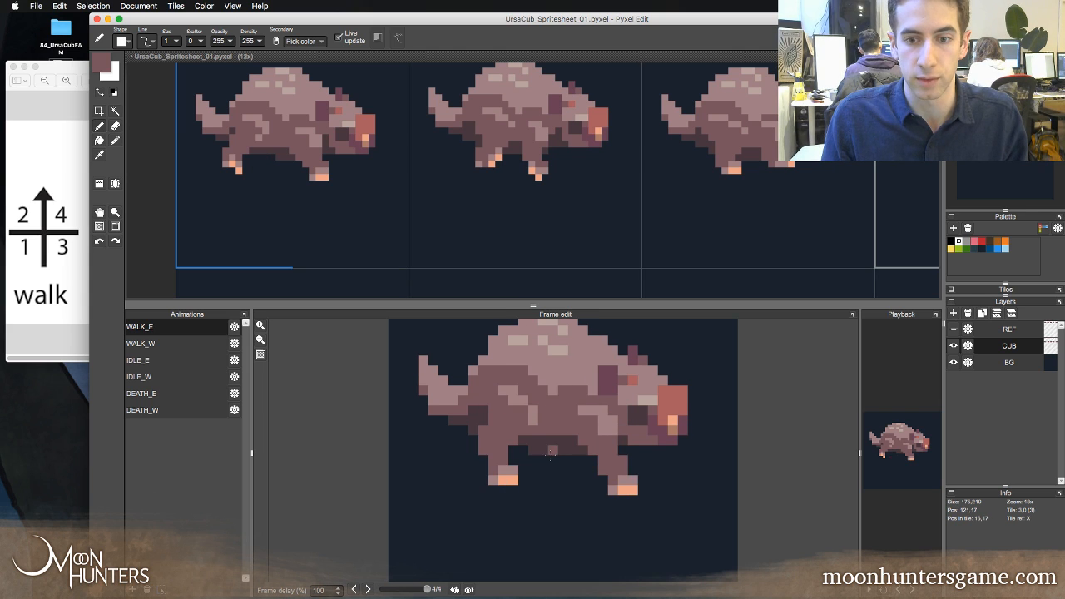
{"action": "key", "text": "Right"}
{"action": "key", "text": "Right"}
{"action": "key", "text": "Right"}
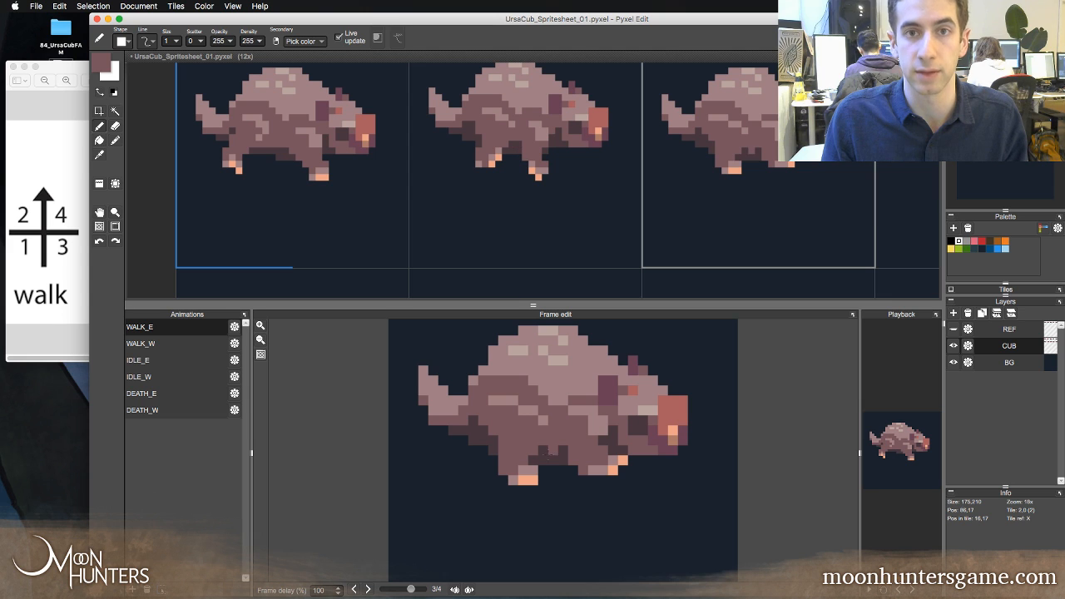
{"action": "key", "text": "Right"}
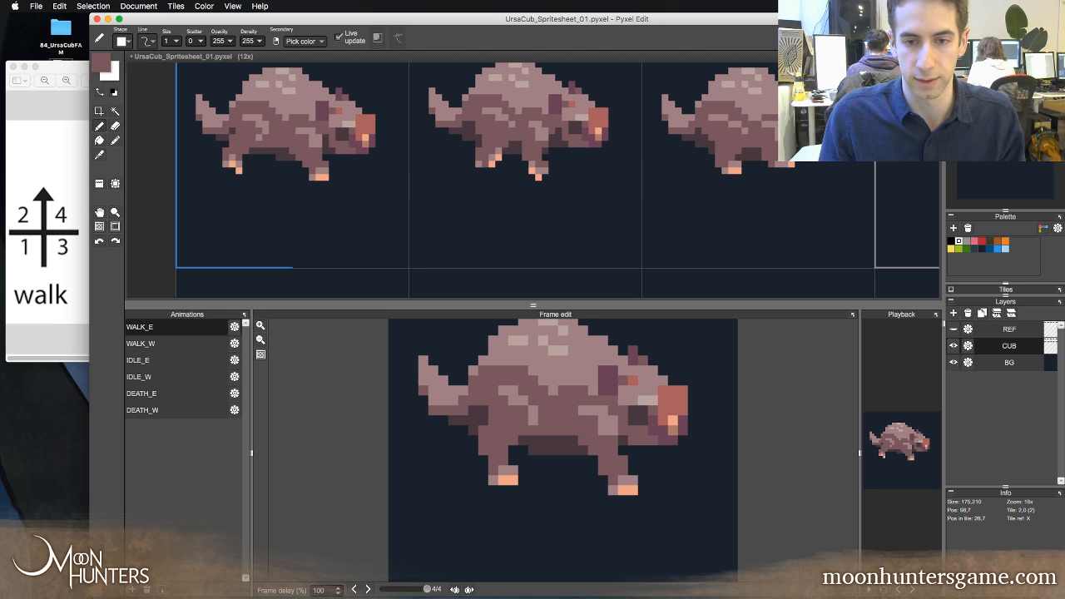
- Cycle repeatedly through all four WALK_E frames to examine the leg and shoulder motion
{"action": "key", "text": "Left"}
{"action": "key", "text": "Right"}
{"action": "key", "text": "Right"}
{"action": "key", "text": "Right"}
{"action": "key", "text": "Right"}
{"action": "key", "text": "Right"}
{"action": "key", "text": "Right"}
{"action": "key", "text": "Right"}
{"action": "key", "text": "Right"}
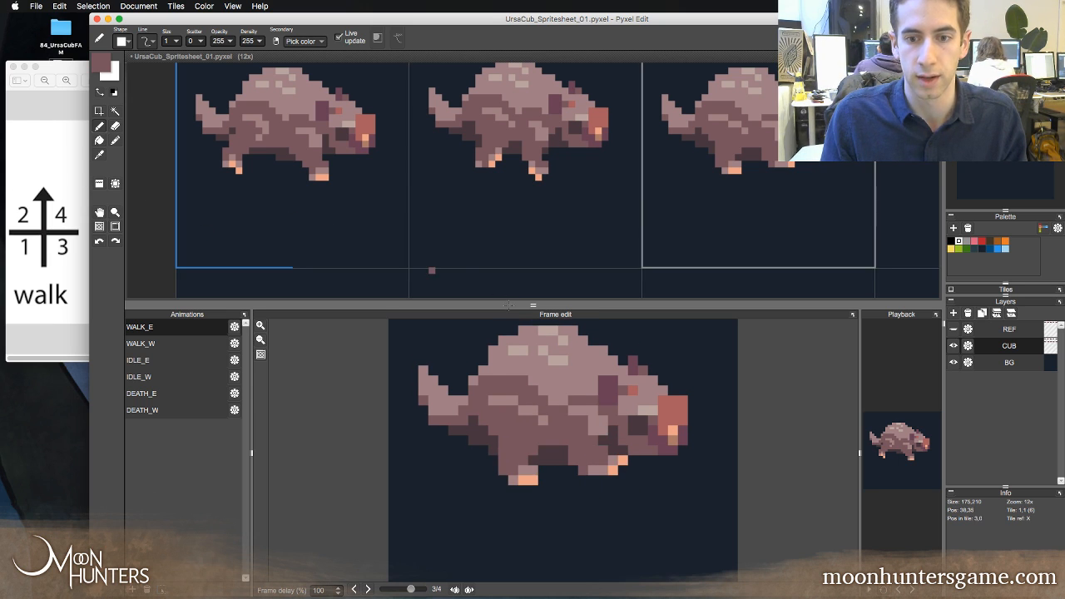
{"action": "key", "text": "Right"}
{"action": "key", "text": "Right"}
{"action": "key", "text": "Right"}
{"action": "key", "text": "Right"}
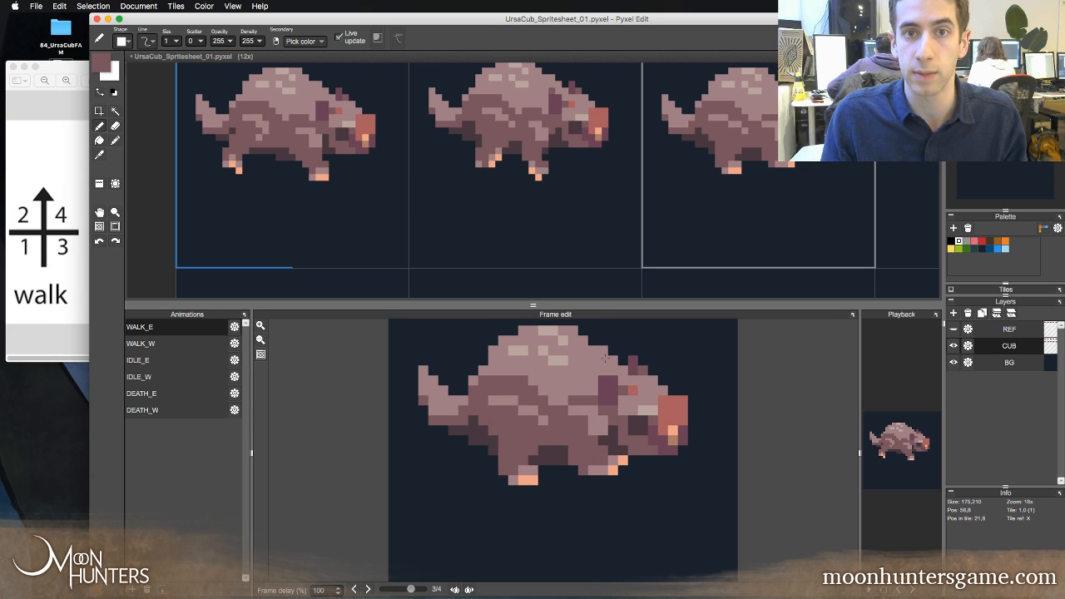
{"action": "key", "text": "Right"}
{"action": "key", "text": "Right"}
{"action": "key", "text": "Right"}
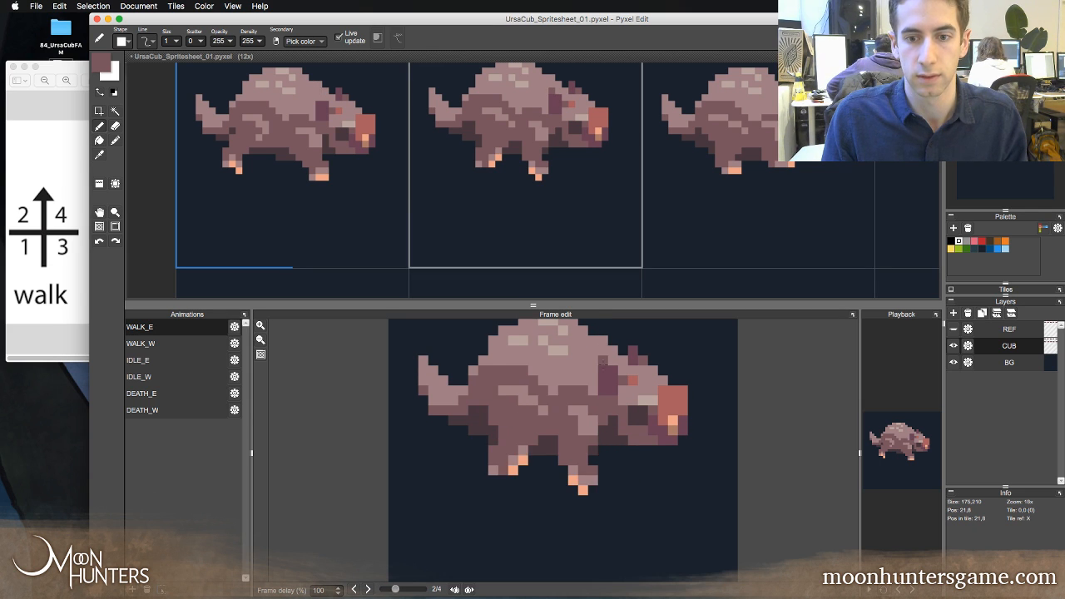
{"action": "key", "text": "Right"}
{"action": "key", "text": "Right"}
{"action": "key", "text": "Right"}
{"action": "key", "text": "Right"}
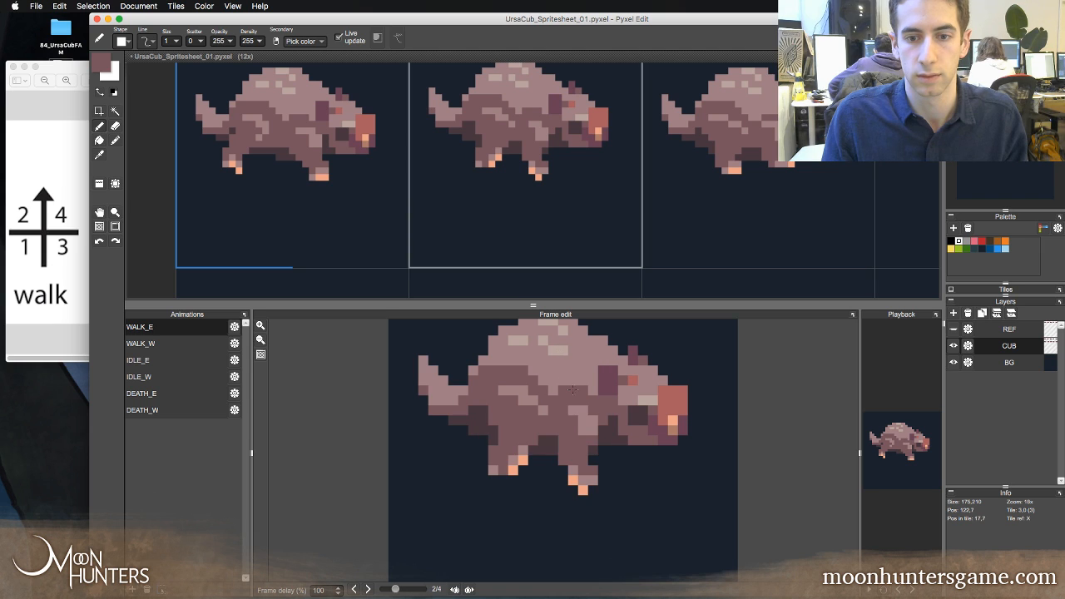
- Flip back and forth between WALK_E frames 1 and 2 to compare the front leg's position
{"action": "key", "text": "Left"}
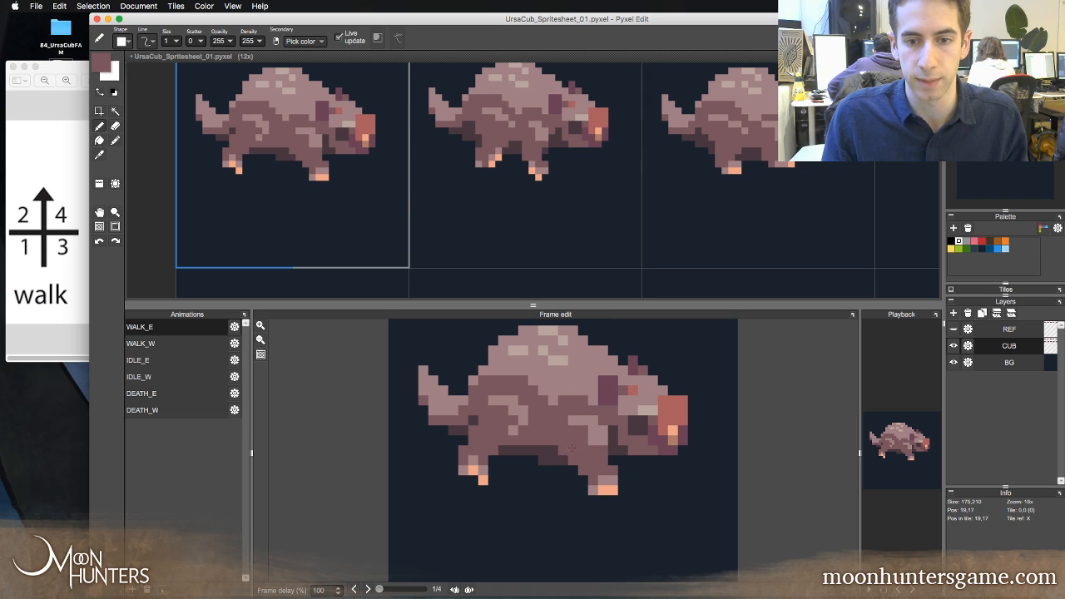
{"action": "key", "text": "Right"}
{"action": "key", "text": "Left"}
{"action": "key", "text": "Right"}
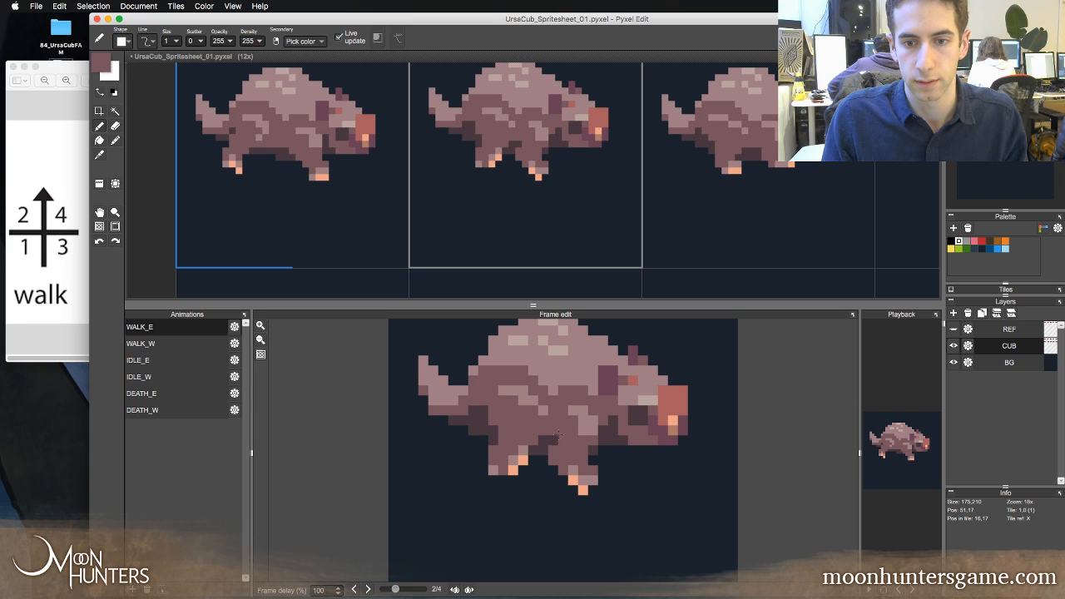
{"action": "key", "text": "Left"}
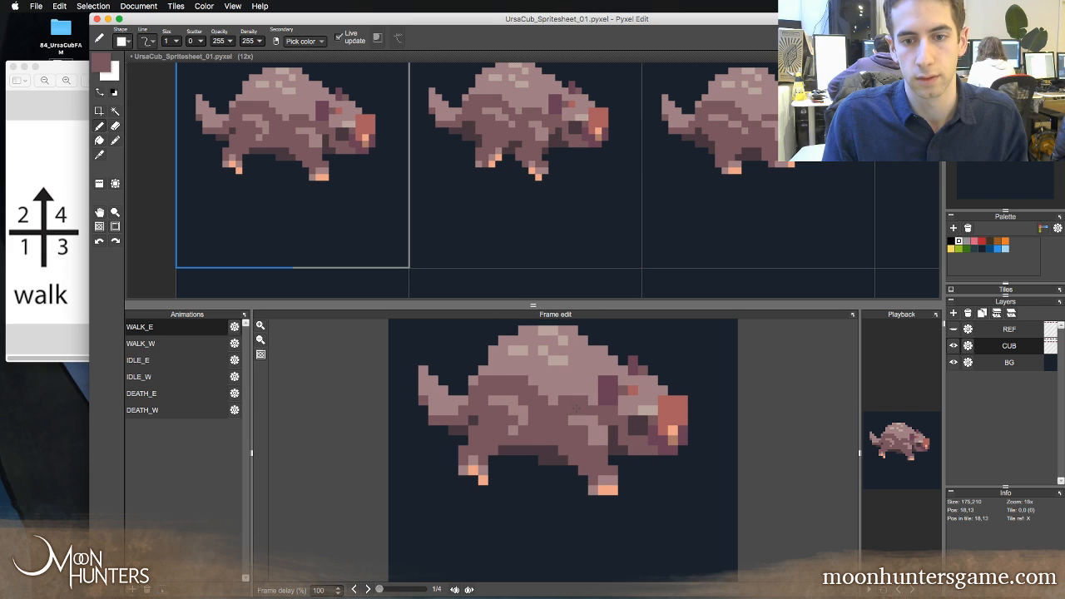
{"action": "key", "text": "Right"}
{"action": "key", "text": "Right"}
{"action": "key", "text": "Left"}
{"action": "key", "text": "Left"}
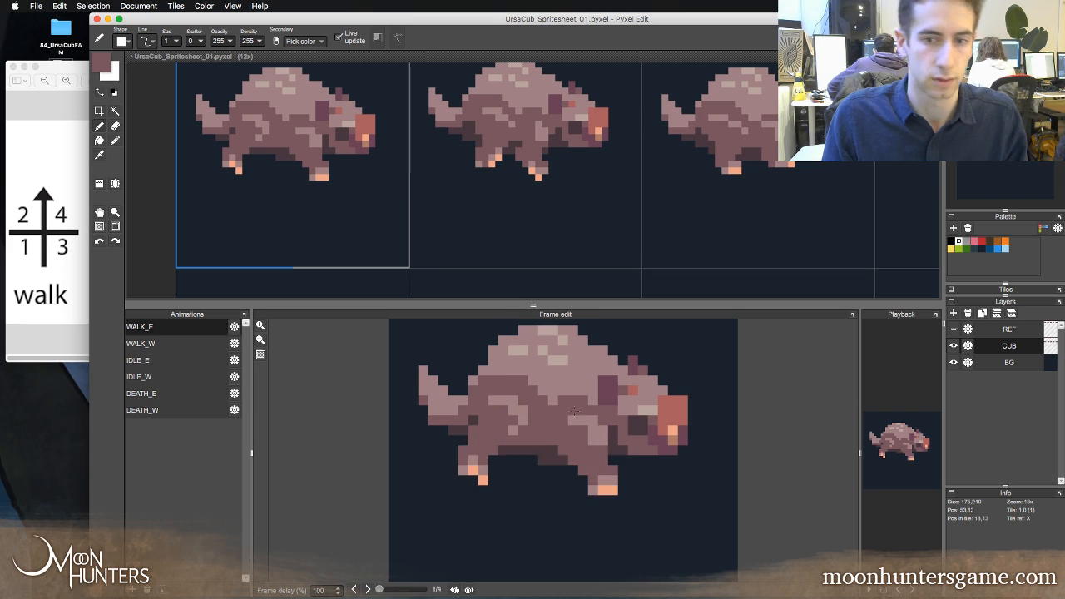
- Run through the complete WALK_E loop again to check how far the front foot travels between frames
{"action": "key", "text": "Right"}
{"action": "key", "text": "Right"}
{"action": "key", "text": "Right"}
{"action": "key", "text": "Right"}
{"action": "key", "text": "Right"}
{"action": "key", "text": "Right"}
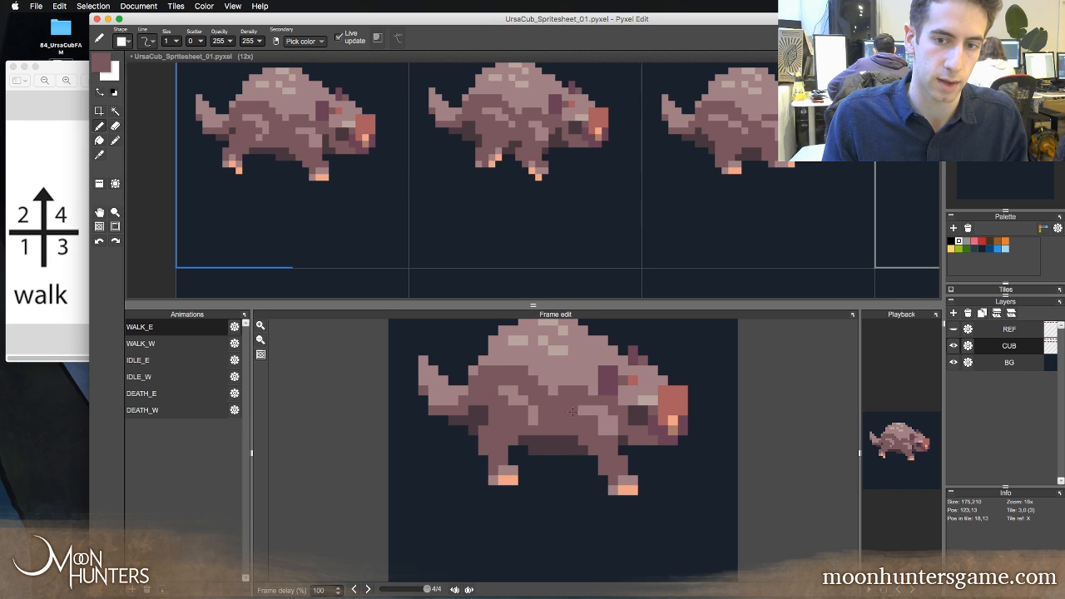
{"action": "key", "text": "Right"}
{"action": "key", "text": "Right"}
{"action": "key", "text": "Right"}
{"action": "key", "text": "Right"}
{"action": "key", "text": "Right"}
{"action": "key", "text": "Right"}
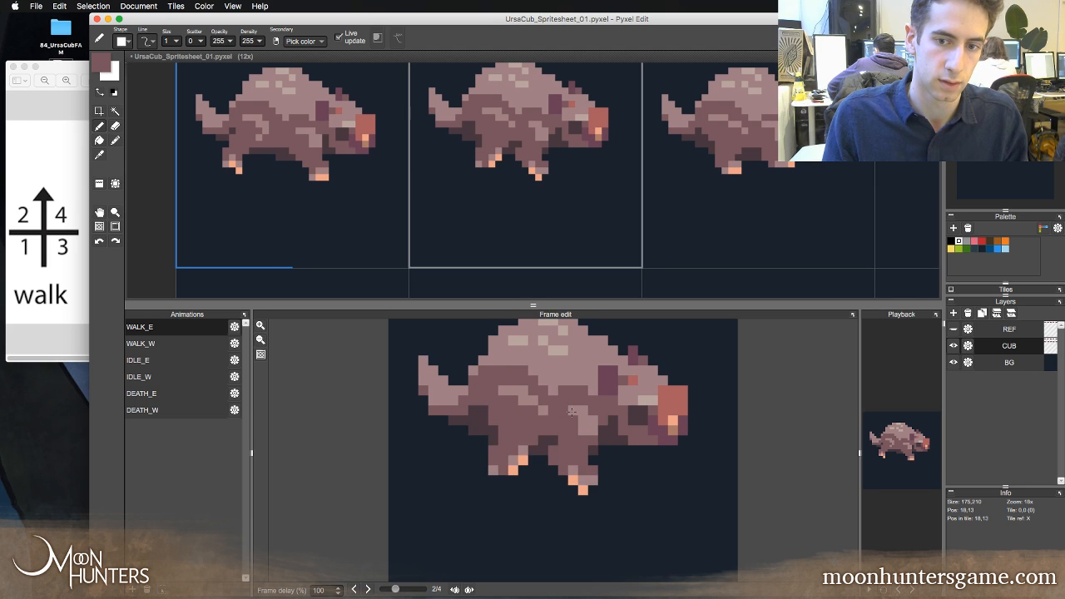
{"action": "key", "text": "Right"}
{"action": "key", "text": "Right"}
{"action": "key", "text": "Right"}
{"action": "key", "text": "Right"}
{"action": "key", "text": "Right"}
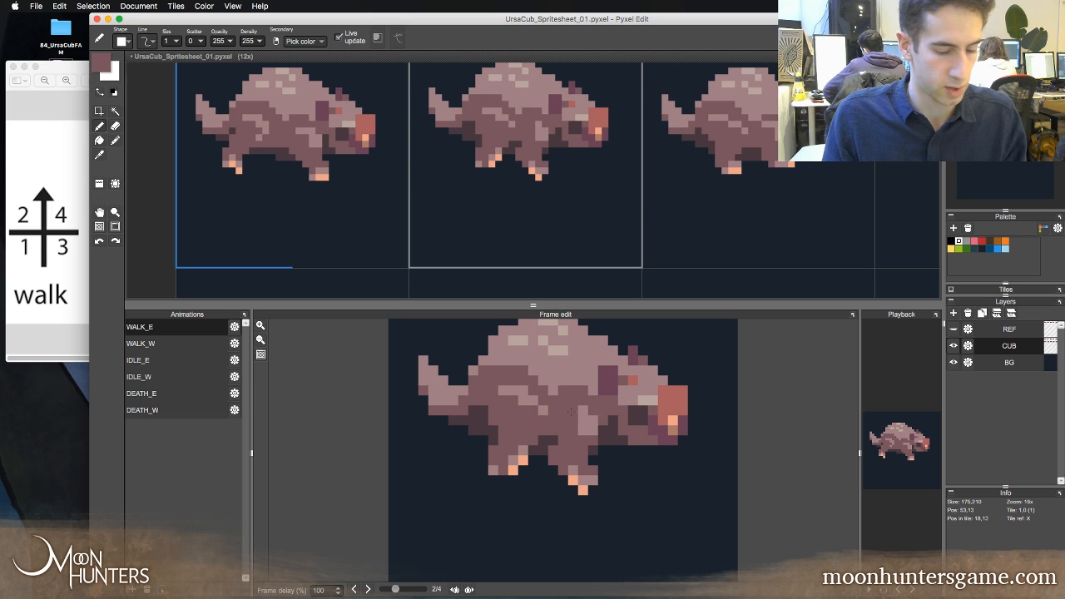
- Select the front foot in WALK_E frame 1 and shift it one pixel to the left
{"action": "key", "text": "m"}
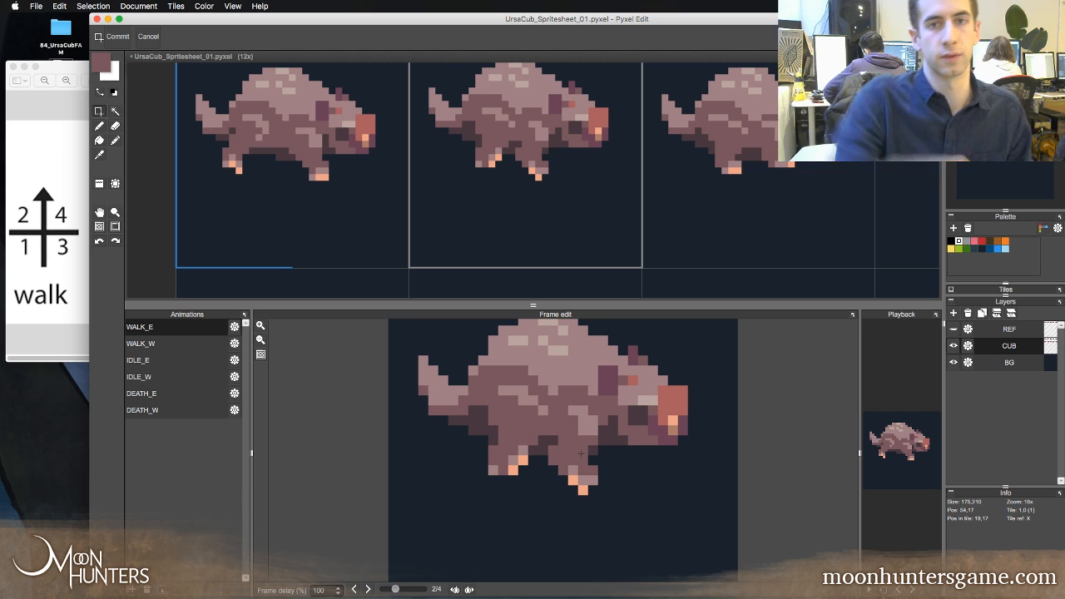
{"action": "key", "text": "period"}
{"action": "key", "text": "period"}
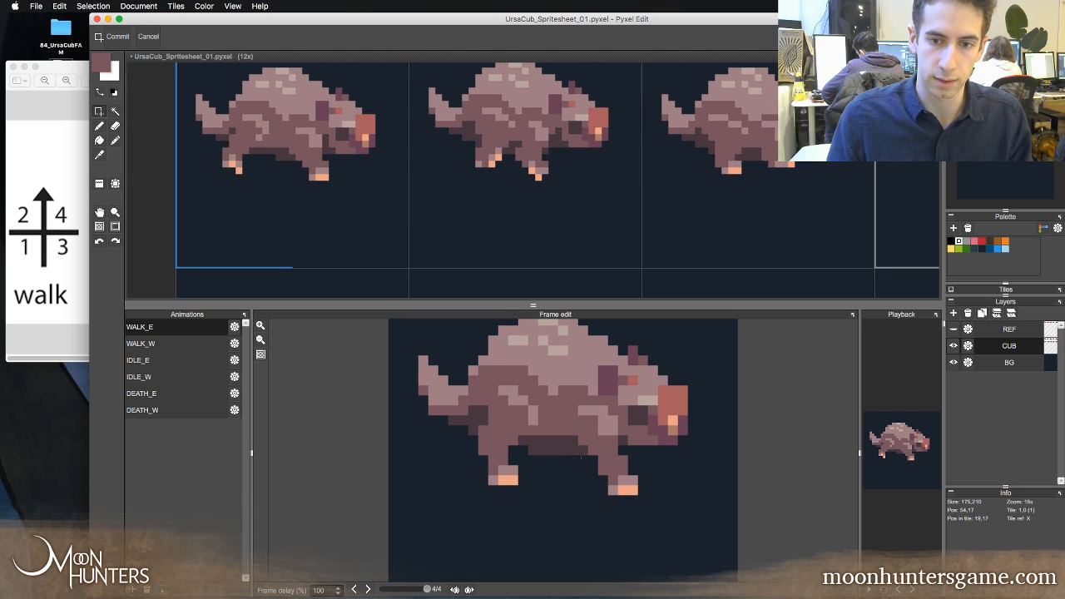
{"action": "key", "text": "period"}
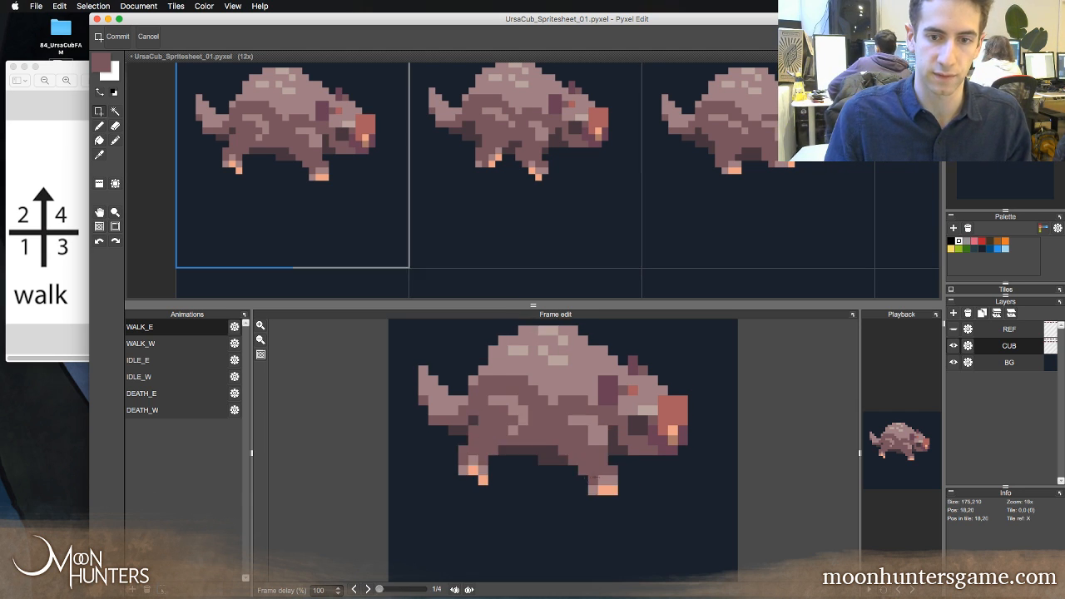
{"action": "left_click_drag", "start_coordinate": [576, 469], "coordinate": [625, 498]}
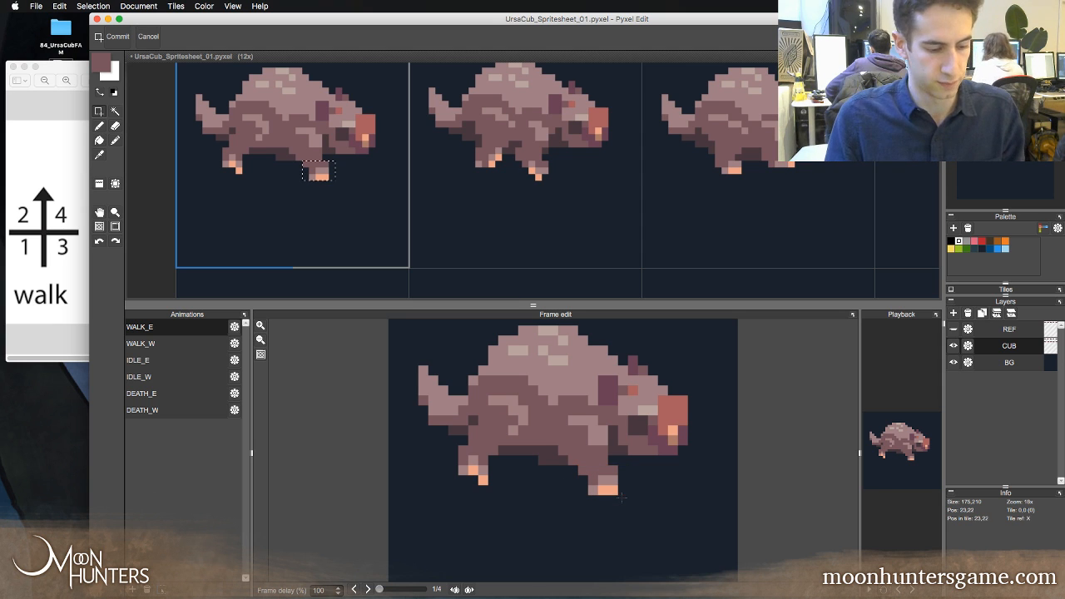
{"action": "key", "text": "super+t"}
{"action": "key", "text": "Left"}
{"action": "key", "text": "super+d"}
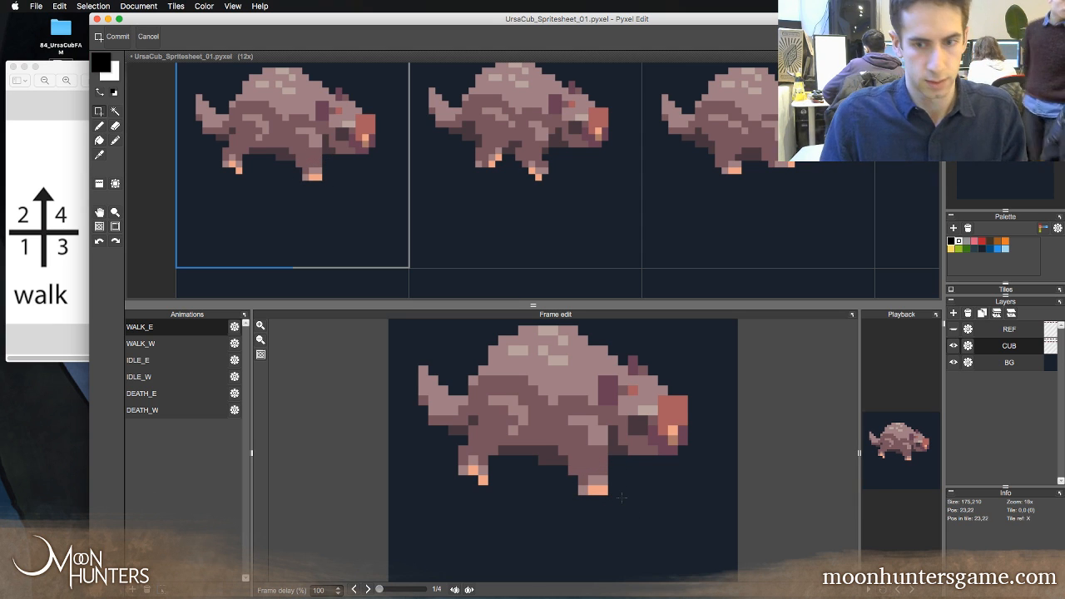
- Select the front foot in WALK_E frame 2 and move it one pixel left and one pixel up
{"action": "key", "text": "comma"}
{"action": "key", "text": "period"}
{"action": "key", "text": "period"}
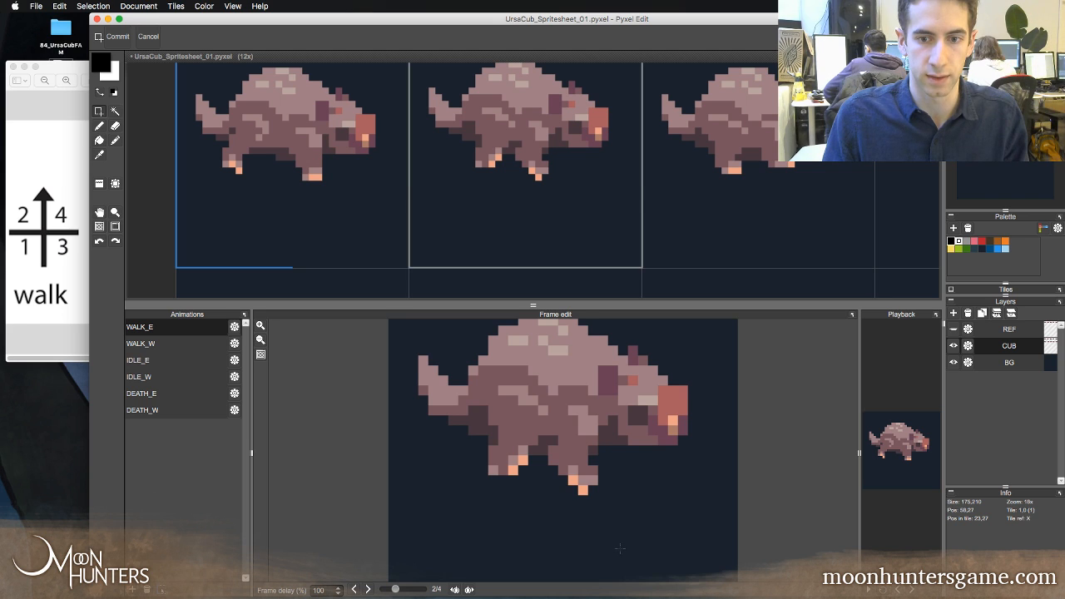
{"action": "key", "text": "period"}
{"action": "key", "text": "comma"}
{"action": "left_click_drag", "start_coordinate": [561, 468], "coordinate": [617, 514]}
{"action": "left_click_drag", "start_coordinate": [562, 471], "coordinate": [605, 504]}
{"action": "key", "text": "super+t"}
{"action": "key", "text": "Left"}
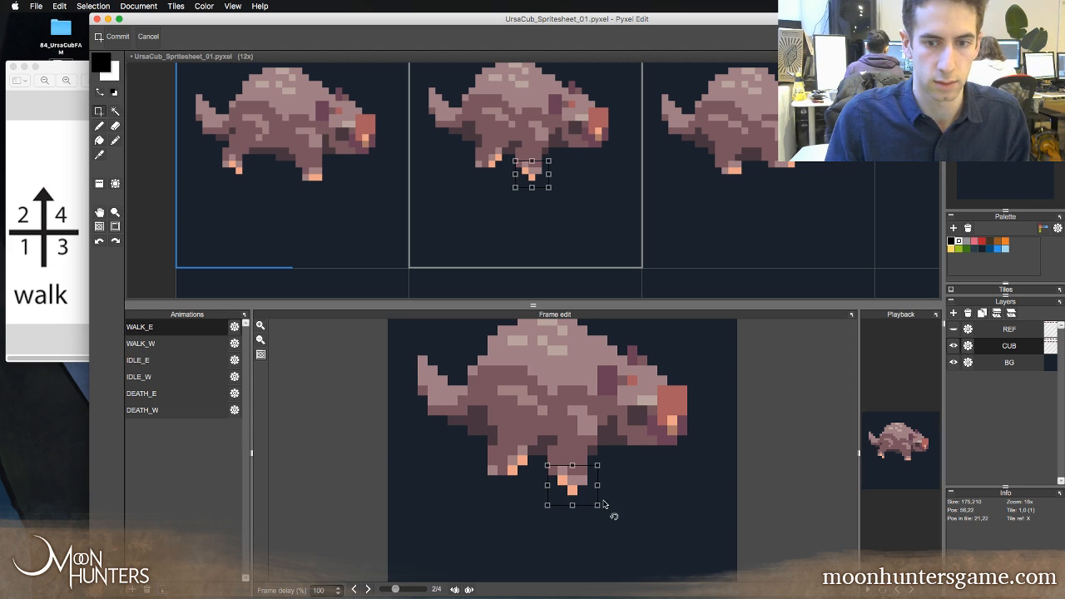
{"action": "key", "text": "Up"}
{"action": "key", "text": "Return"}
- Loop through the WALK_E frames many times to review the repositioned front feet in motion
{"action": "key", "text": "comma"}
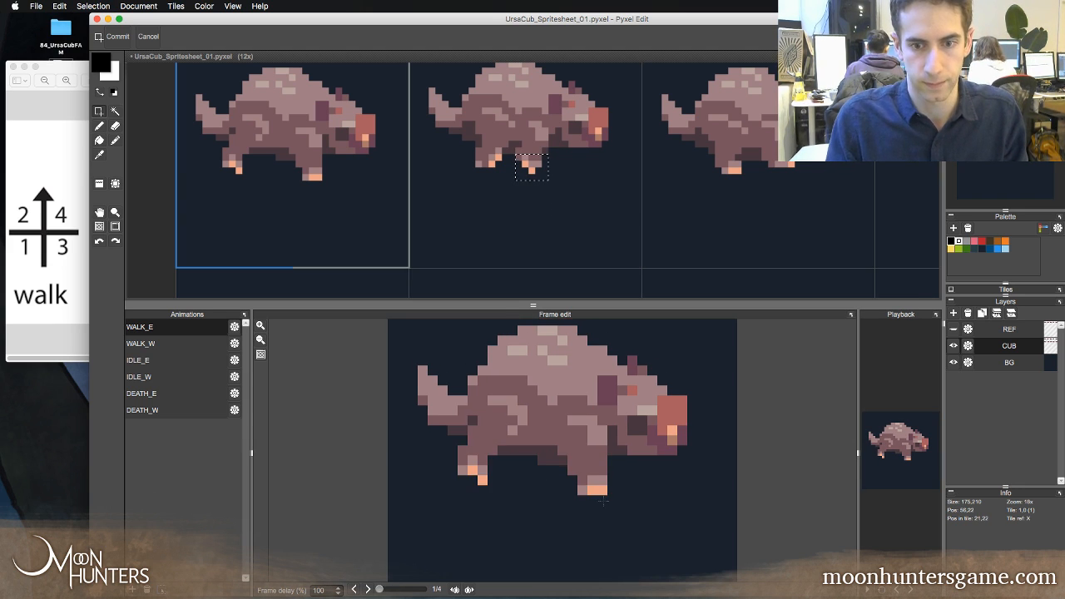
{"action": "key", "text": "period"}
{"action": "key", "text": "period"}
{"action": "key", "text": "period"}
{"action": "key", "text": "period"}
{"action": "key", "text": "period"}
{"action": "key", "text": "period"}
{"action": "key", "text": "period"}
{"action": "key", "text": "period"}
{"action": "key", "text": "period"}
{"action": "key", "text": "period"}
{"action": "key", "text": "period"}
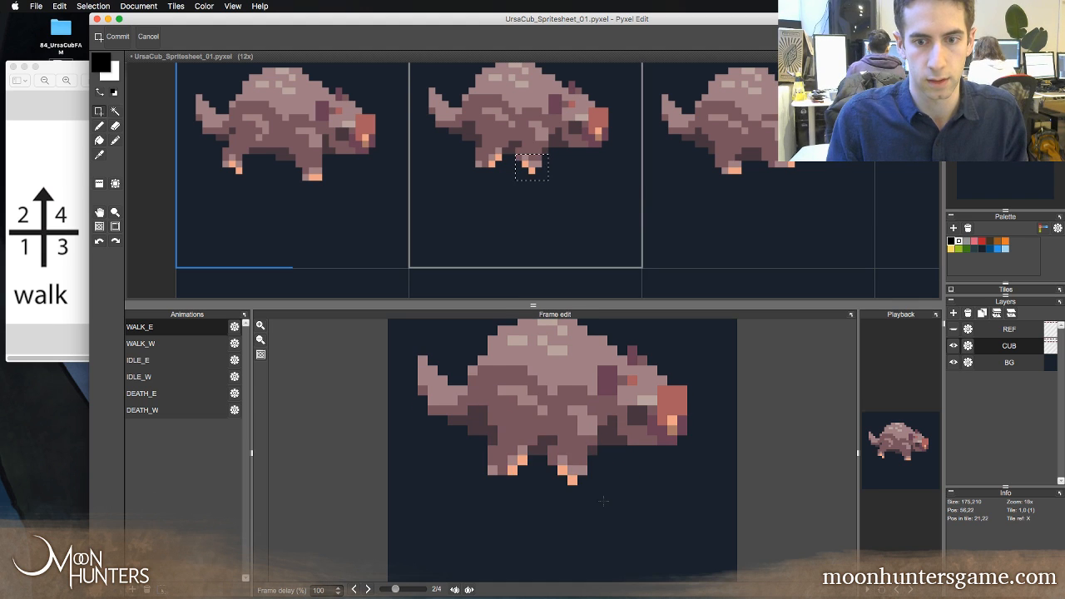
{"action": "key", "text": "period"}
{"action": "key", "text": "period"}
{"action": "key", "text": "period"}
{"action": "key", "text": "period"}
{"action": "key", "text": "period"}
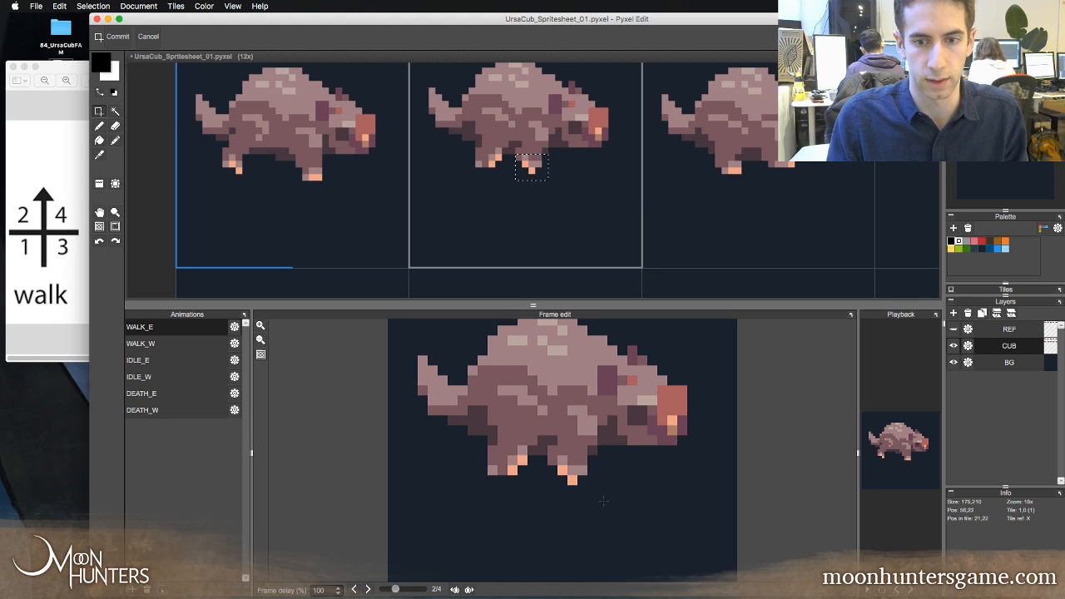
{"action": "key", "text": "period"}
{"action": "key", "text": "period"}
{"action": "key", "text": "period"}
{"action": "key", "text": "period"}
{"action": "key", "text": "period"}
{"action": "key", "text": "period"}
{"action": "key", "text": "period"}
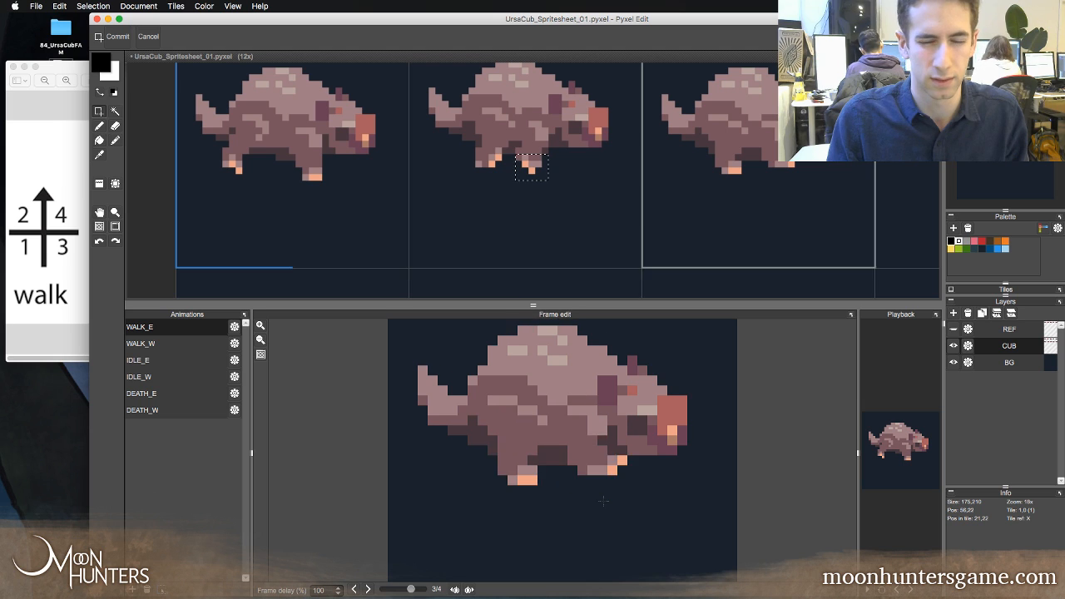
{"action": "key", "text": "period"}
{"action": "key", "text": "period"}
{"action": "key", "text": "period"}
{"action": "key", "text": "period"}
{"action": "key", "text": "period"}
{"action": "key", "text": "period"}
{"action": "key", "text": "period"}
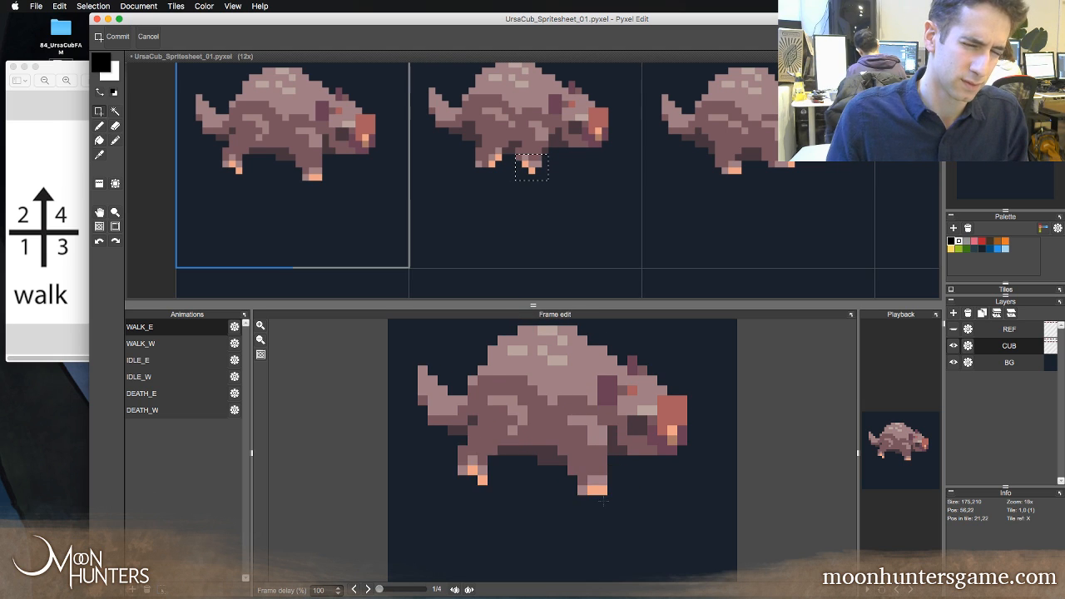
{"action": "key", "text": "period"}
{"action": "key", "text": "period"}
{"action": "key", "text": "period"}
{"action": "key", "text": "period"}
{"action": "key", "text": "period"}
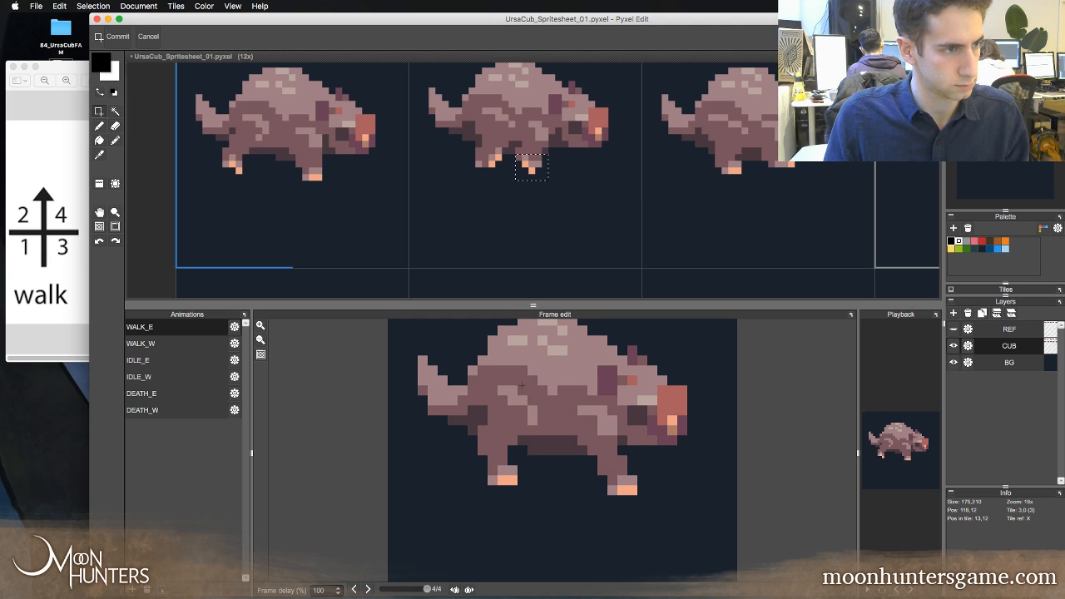
{"action": "key", "text": "period"}
{"action": "key", "text": "period"}
{"action": "key", "text": "period"}
{"action": "key", "text": "period"}
- Save the spritesheet file and clear the selection around the front foot in frame 2
{"action": "key", "text": "super+s"}
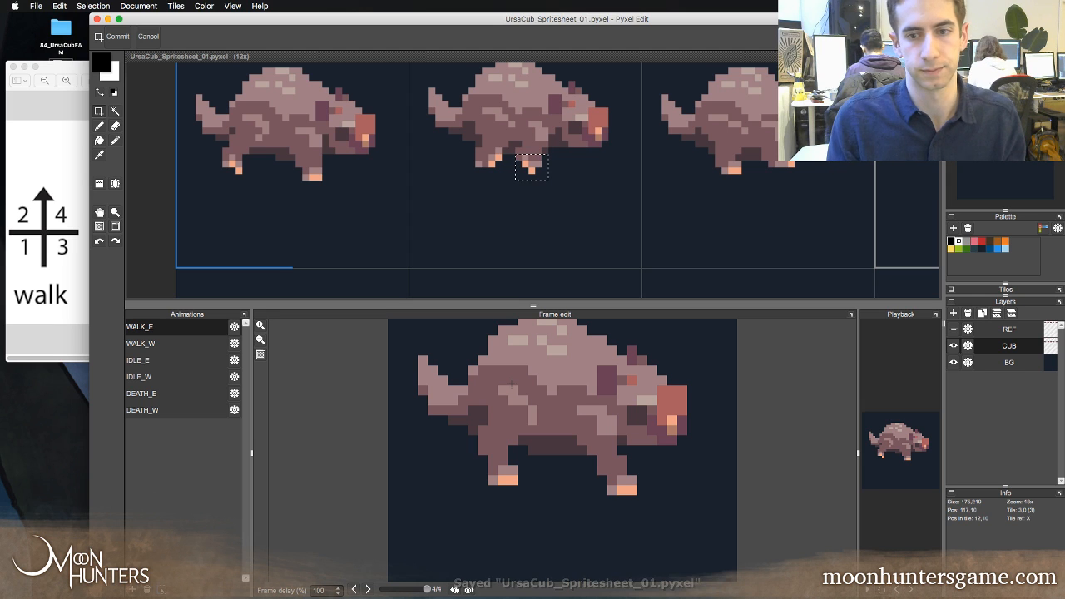
{"action": "key", "text": "period"}
{"action": "key", "text": "period"}
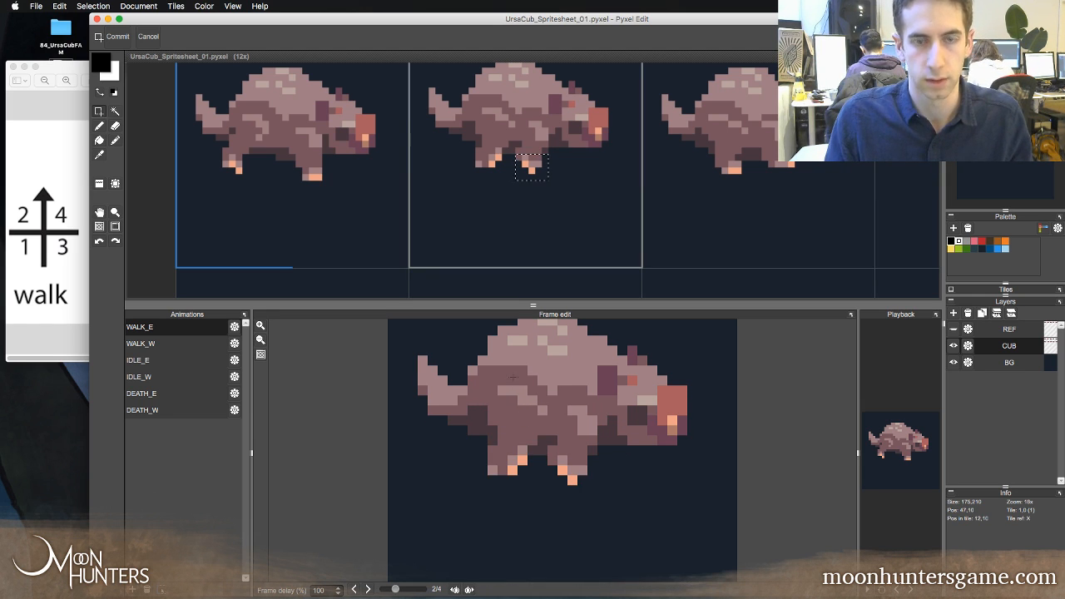
{"action": "left_click", "coordinate": [503, 352]}
- Step back and forth between WALK_E frames 1, 2 and 3 to compare the front foot placement
{"action": "key", "text": "comma"}
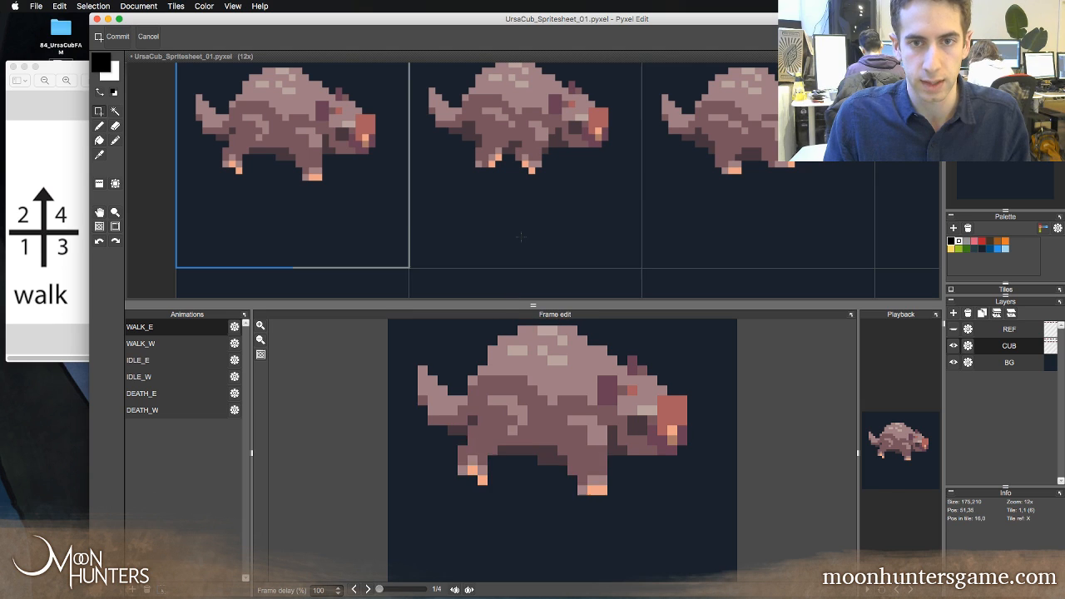
{"action": "key", "text": "period"}
{"action": "key", "text": "period"}
{"action": "key", "text": "comma"}
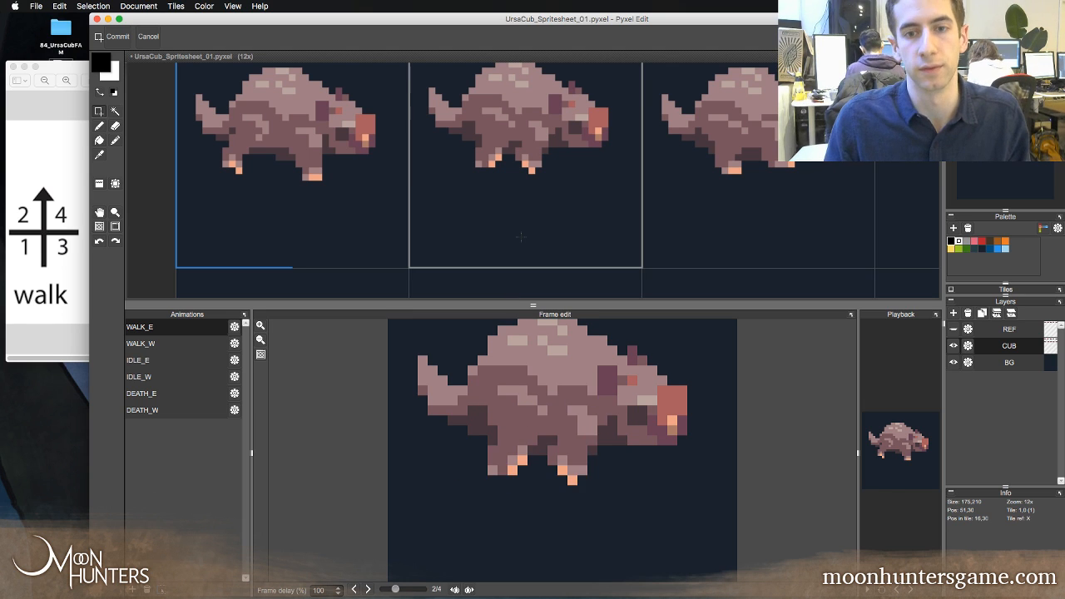
{"action": "key", "text": "period"}
{"action": "key", "text": "period"}
{"action": "key", "text": "period"}
{"action": "key", "text": "period"}
{"action": "key", "text": "period"}
{"action": "key", "text": "period"}
{"action": "key", "text": "period"}
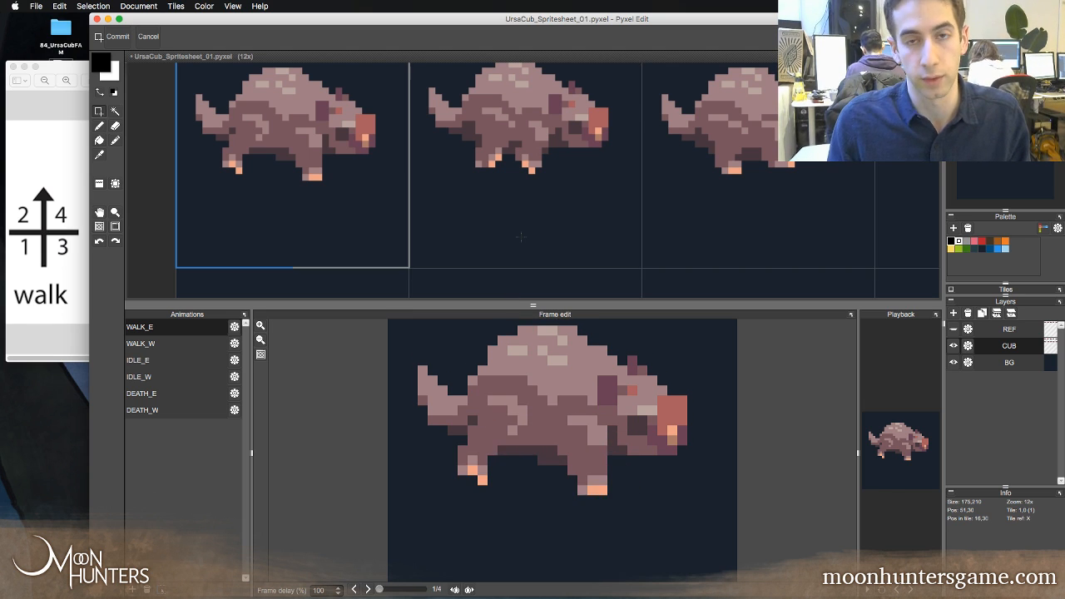
{"action": "key", "text": "period"}
{"action": "key", "text": "comma"}
{"action": "key", "text": "comma"}
{"action": "key", "text": "period"}
{"action": "key", "text": "period"}
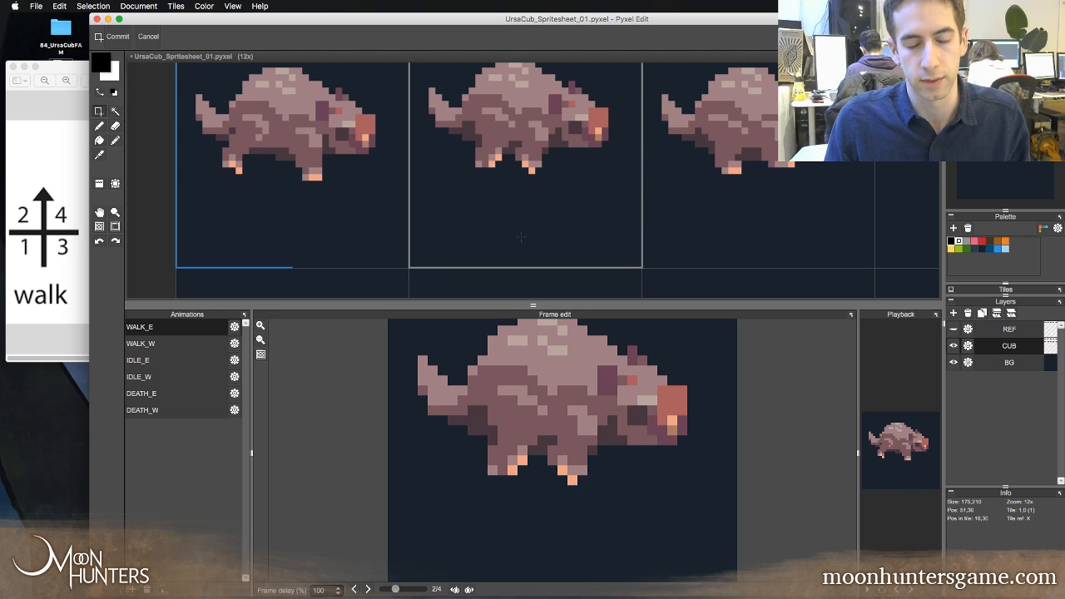
{"action": "key", "text": "comma"}
{"action": "key", "text": "period"}
{"action": "key", "text": "period"}
{"action": "key", "text": "comma"}
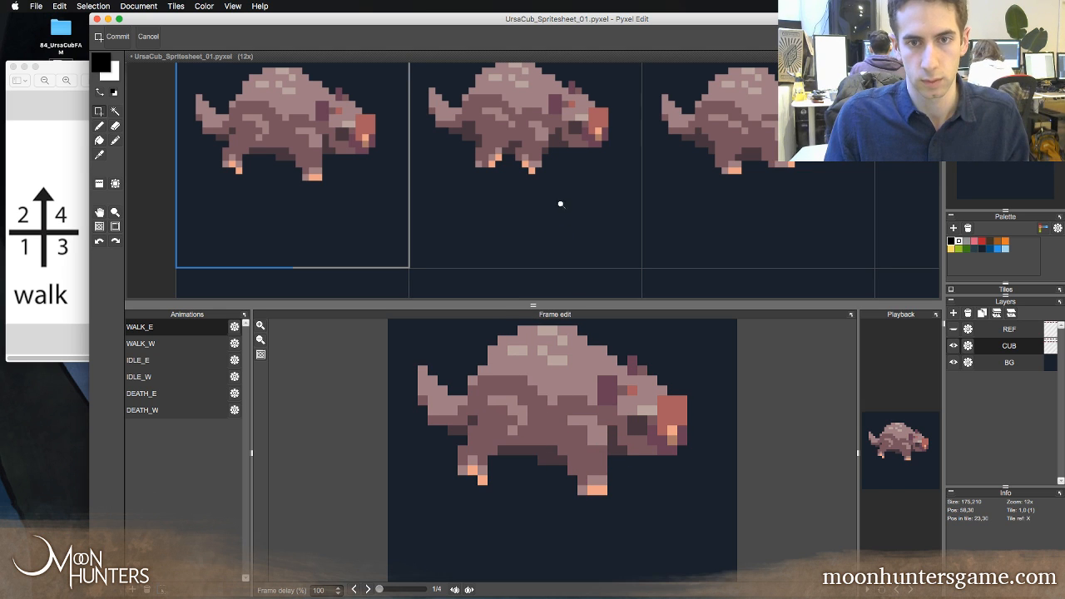
- Zoom the spritesheet out to 6x and enlarge the frame editing area so the whole cub fits
{"action": "scroll", "coordinate": [560, 204], "scroll_direction": "down", "scroll_amount": 2}
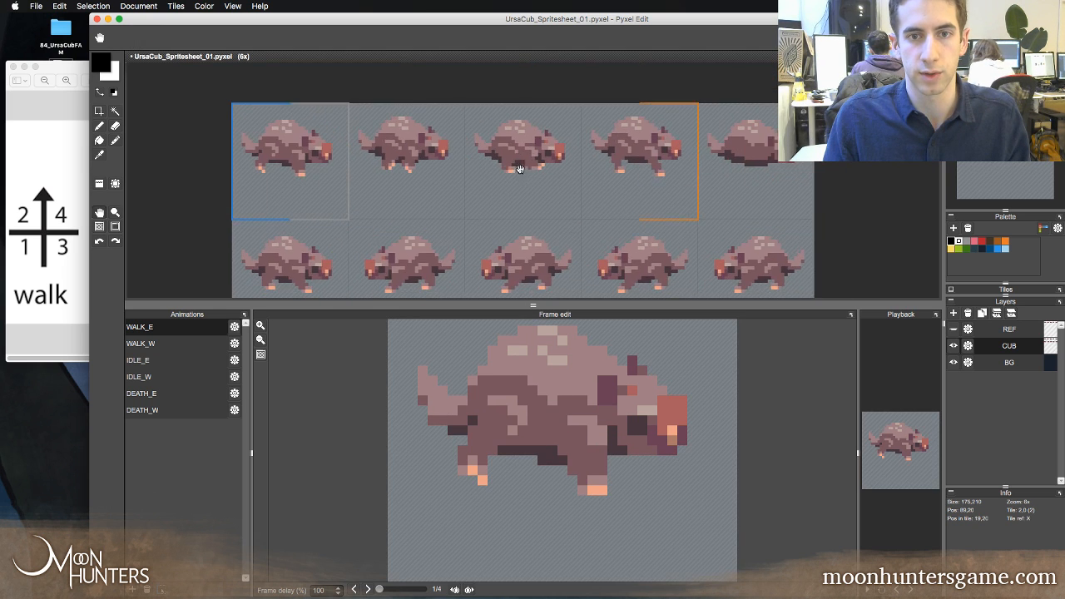
{"action": "left_click_drag", "start_coordinate": [521, 169], "coordinate": [529, 166]}
{"action": "key", "text": "super+d"}
{"action": "left_click_drag", "start_coordinate": [556, 307], "coordinate": [532, 250]}
- Redraw the cub's tail in WALK_E frame 4 as a lowered curl in the sampled tail colour and erase the old raised tip
{"action": "key", "text": "b"}
{"action": "key", "text": "Left"}
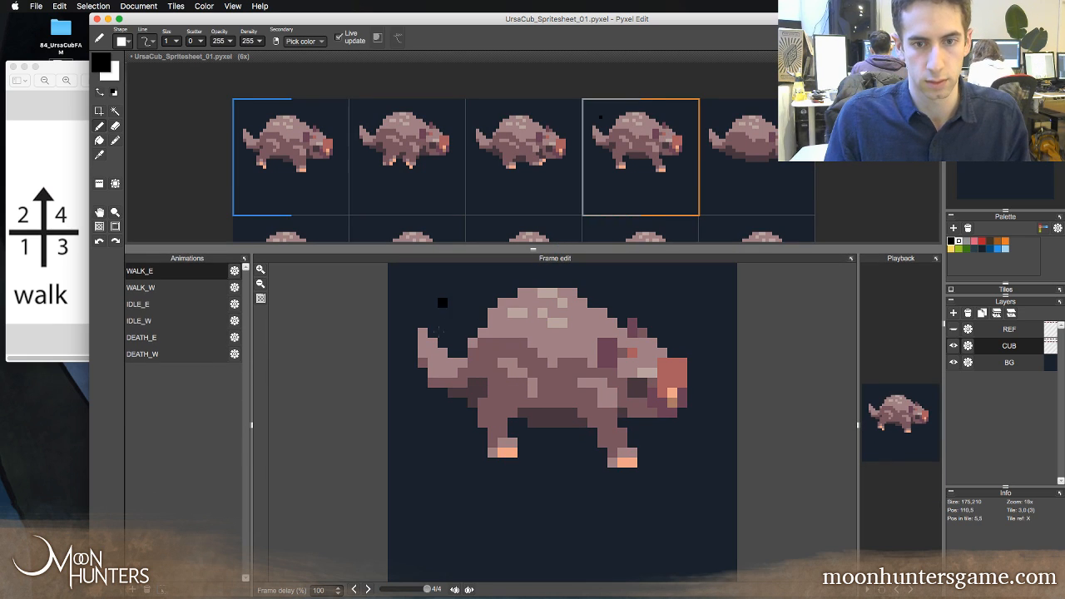
{"action": "key", "text": "Right"}
{"action": "key", "text": "Right"}
{"action": "key", "text": "Right"}
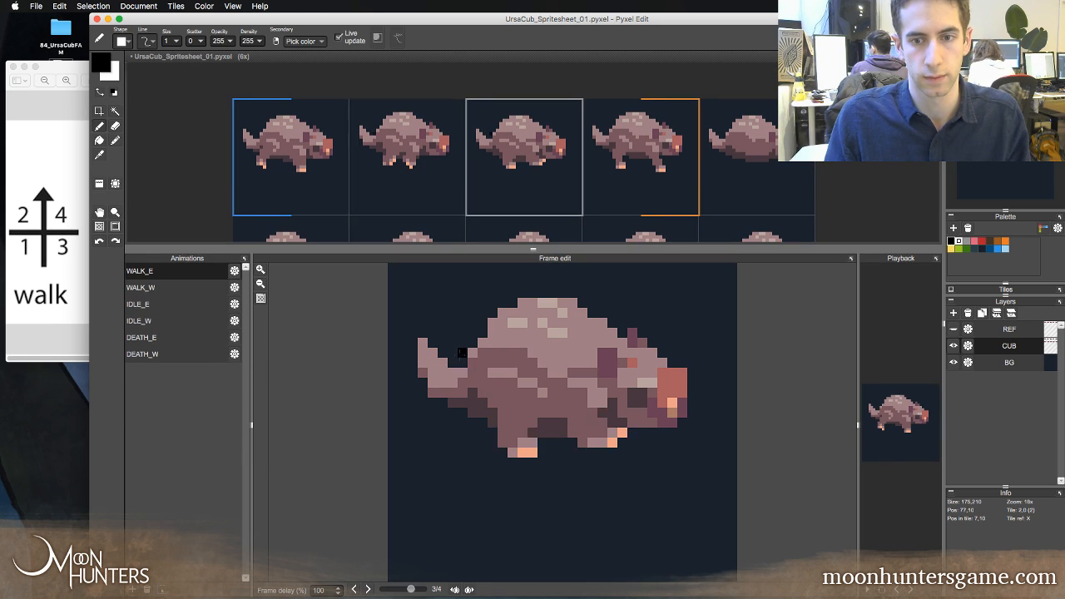
{"action": "key", "text": "Right"}
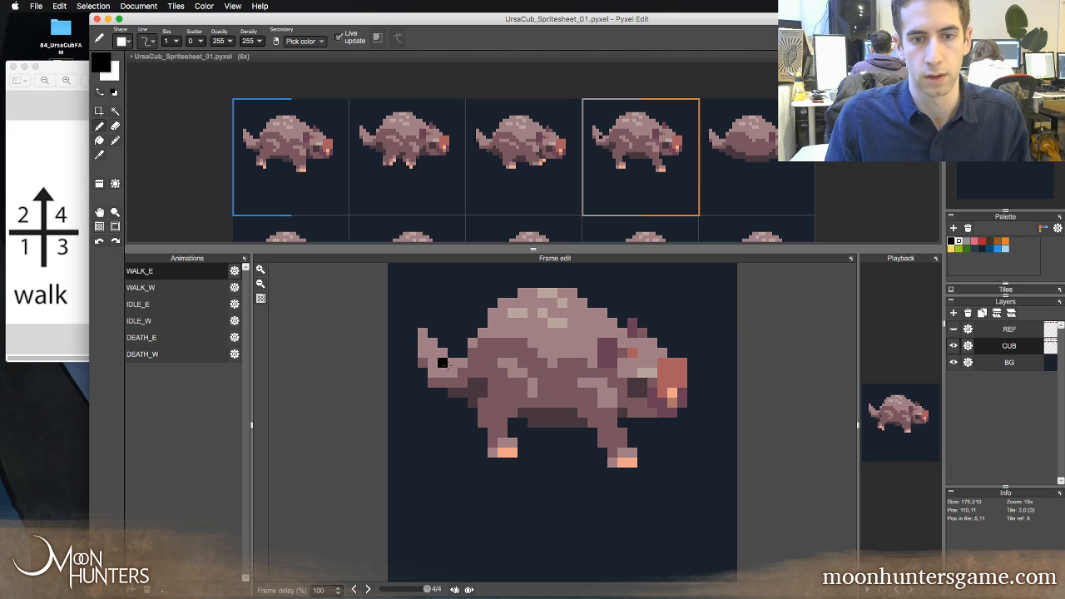
{"action": "left_click", "coordinate": [445, 364], "text": "alt"}
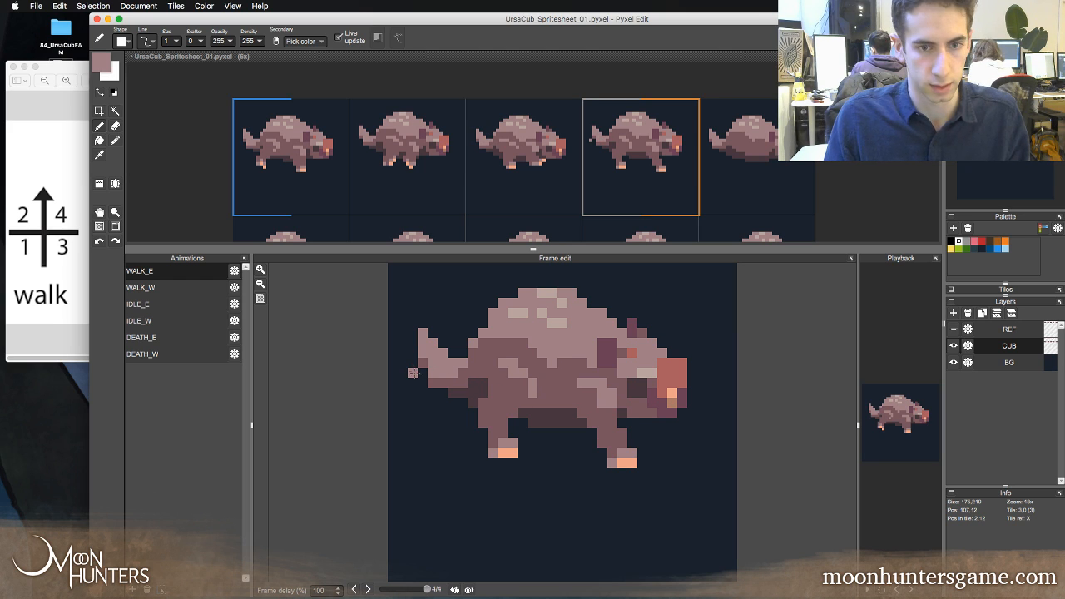
{"action": "left_click_drag", "start_coordinate": [412, 383], "coordinate": [422, 393]}
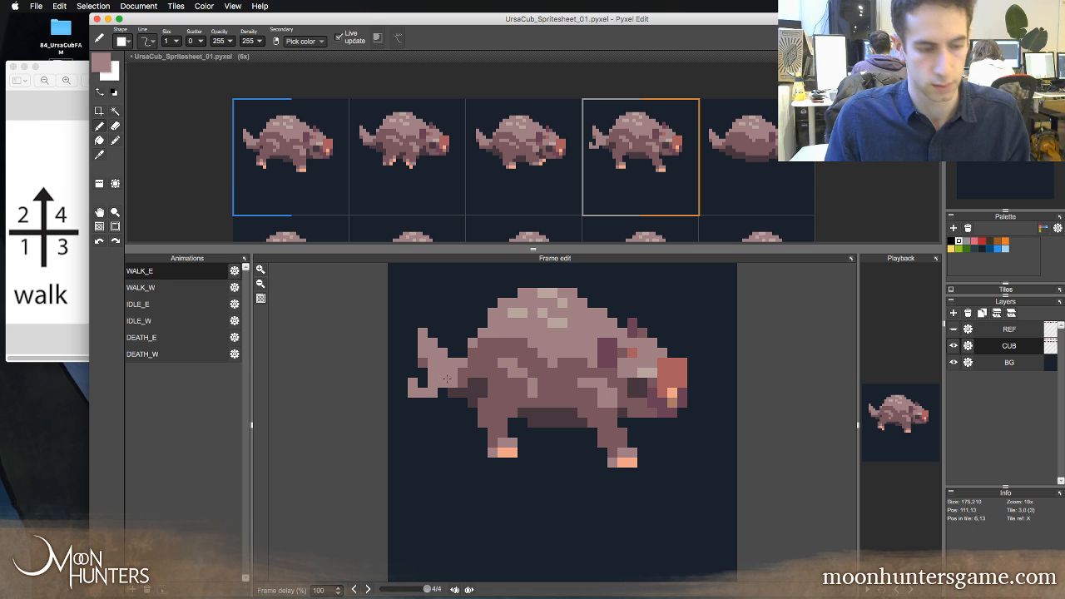
{"action": "key", "text": "e"}
{"action": "mouse_move", "coordinate": [429, 366]}
{"action": "left_mouse_down"}
{"action": "mouse_move", "coordinate": [432, 350]}
{"action": "mouse_move", "coordinate": [421, 396]}
{"action": "left_mouse_up"}
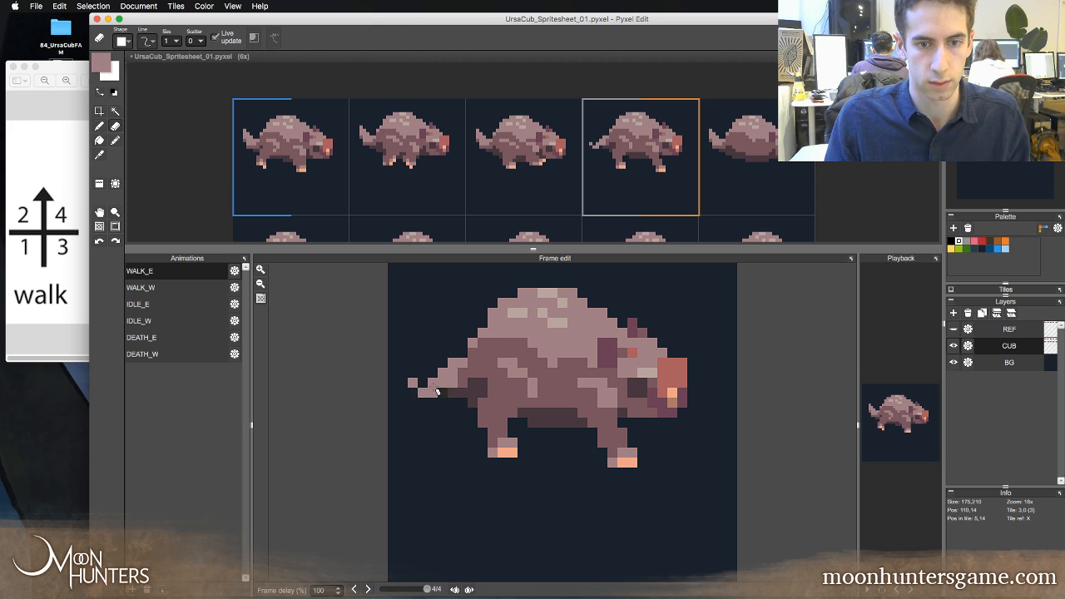
- Reshape the cub's tail in WALK_E frame 1 into a lower pose with a drooping tip, erasing the old upright pixels
{"action": "key", "text": "b"}
{"action": "key", "text": "Left"}
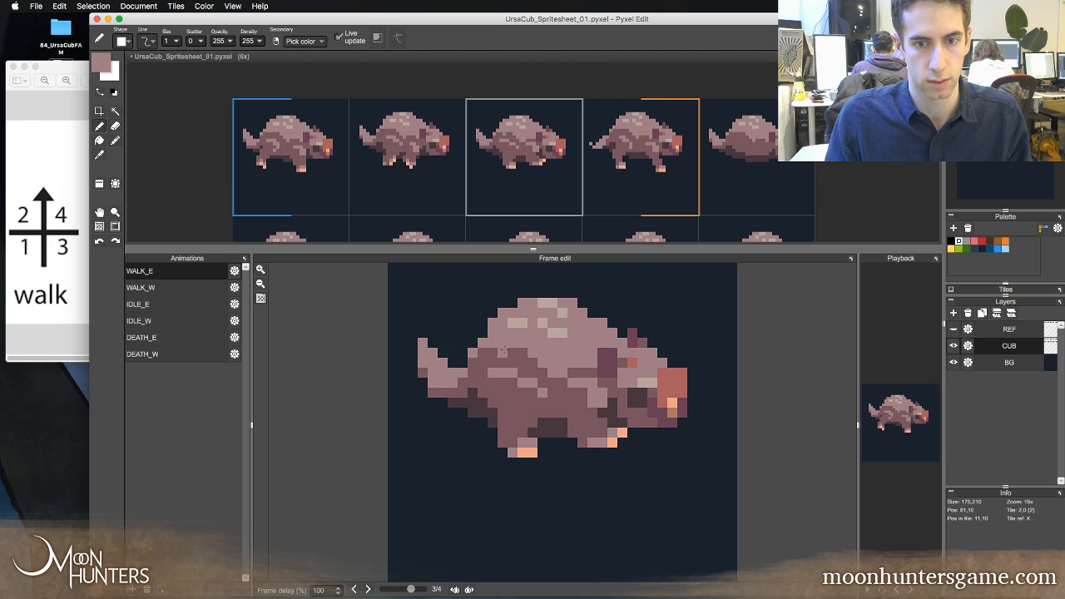
{"action": "key", "text": "Right"}
{"action": "key", "text": "Right"}
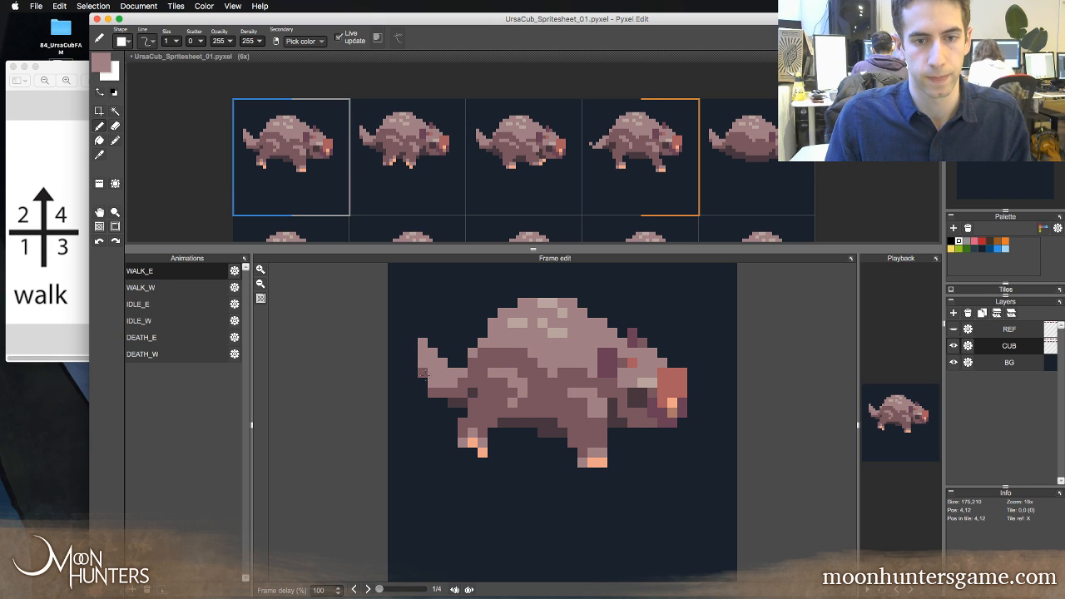
{"action": "key", "text": "e"}
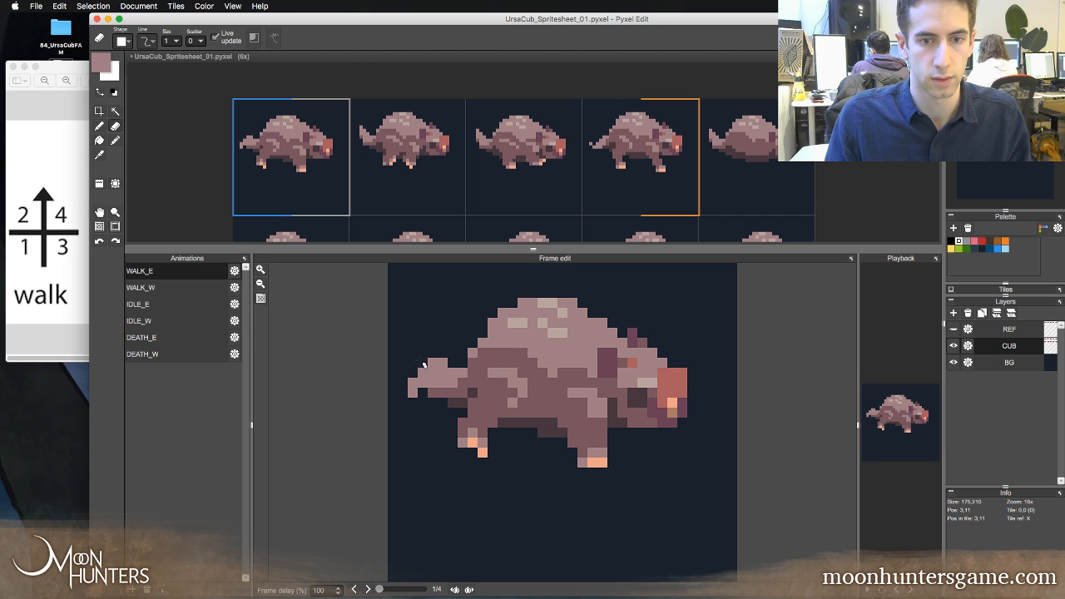
{"action": "key", "text": "w"}
{"action": "left_click", "coordinate": [433, 364]}
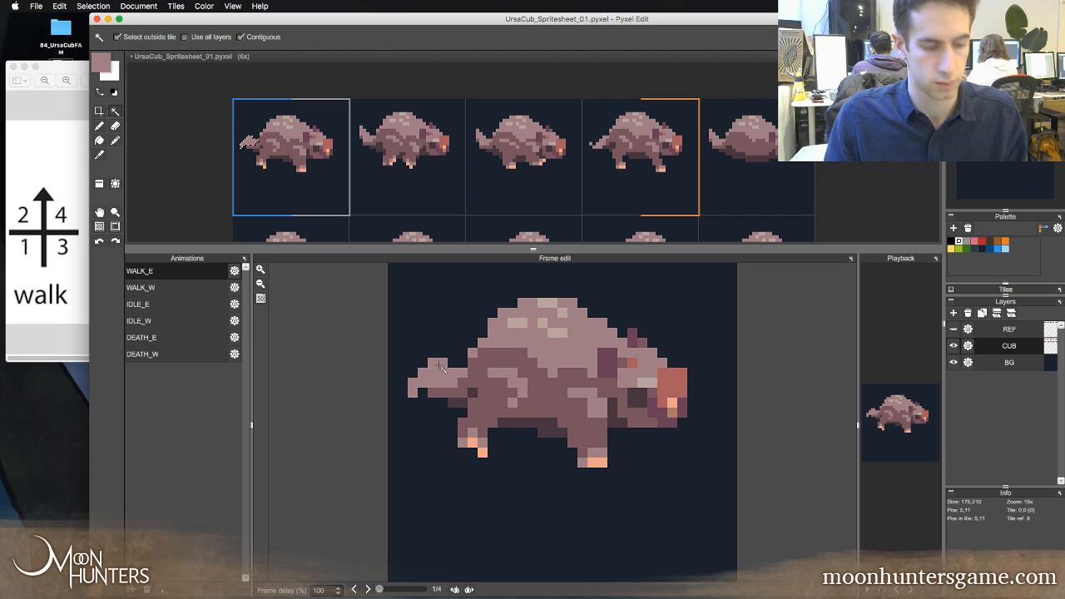
{"action": "key", "text": "Delete"}
{"action": "key", "text": "e"}
- Extend the tail tip outward in WALK_E frame 2 and erase the upright pixels above it
{"action": "key", "text": "Left"}
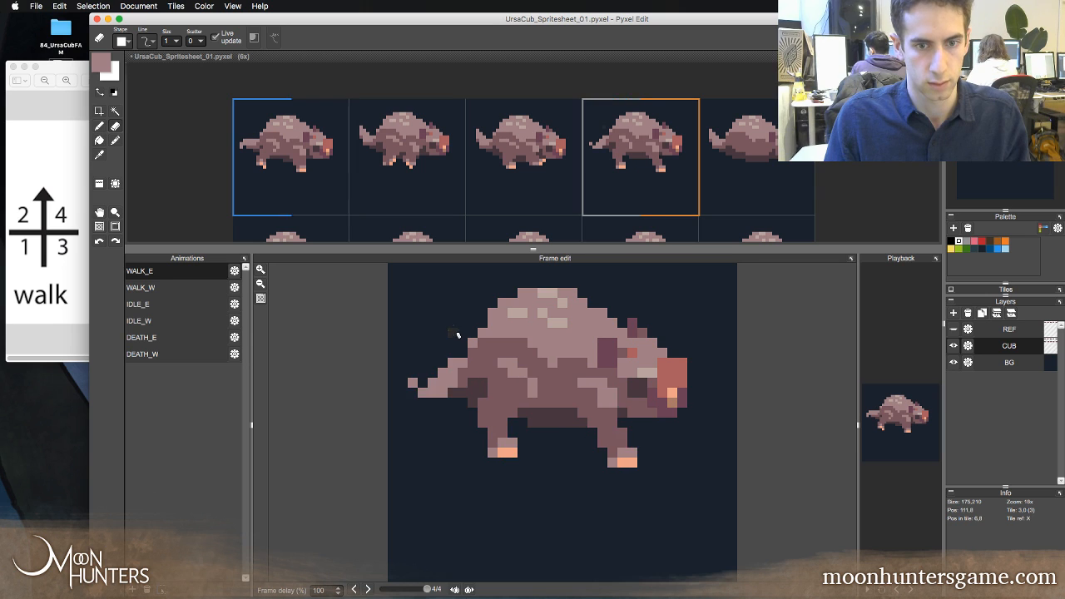
{"action": "key", "text": "Right"}
{"action": "key", "text": "Right"}
{"action": "key", "text": "Right"}
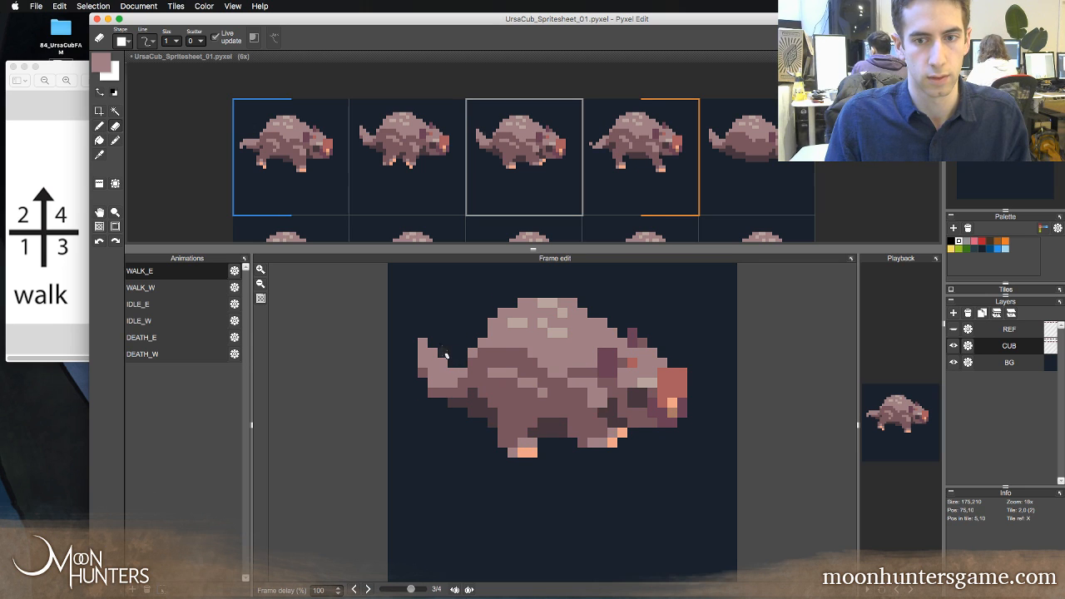
{"action": "key", "text": "Right"}
{"action": "key", "text": "Right"}
{"action": "key", "text": "Right"}
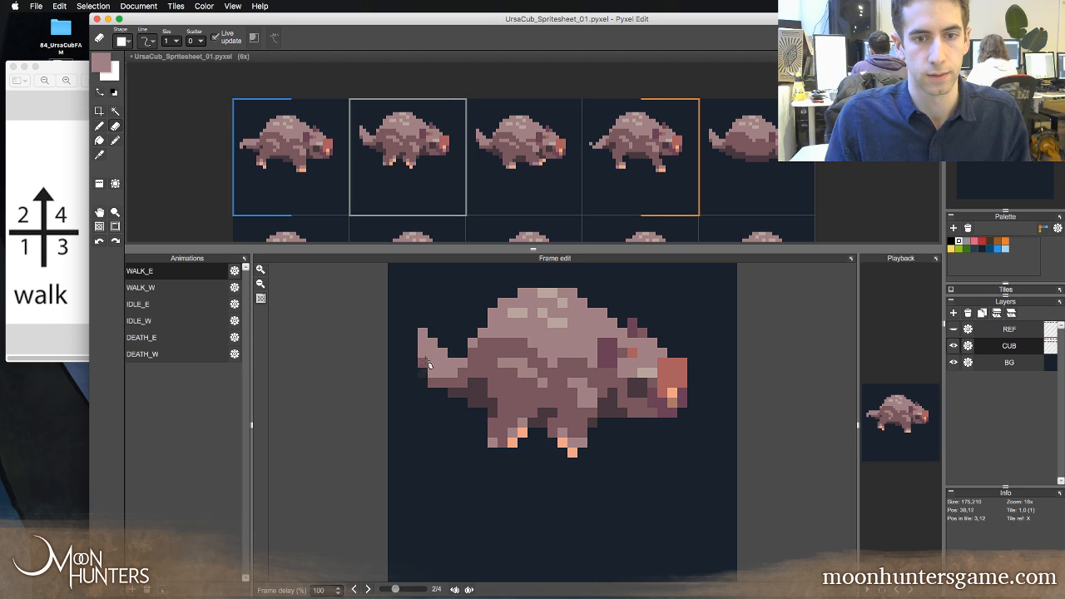
{"action": "key", "text": "b"}
{"action": "left_click", "coordinate": [422, 333]}
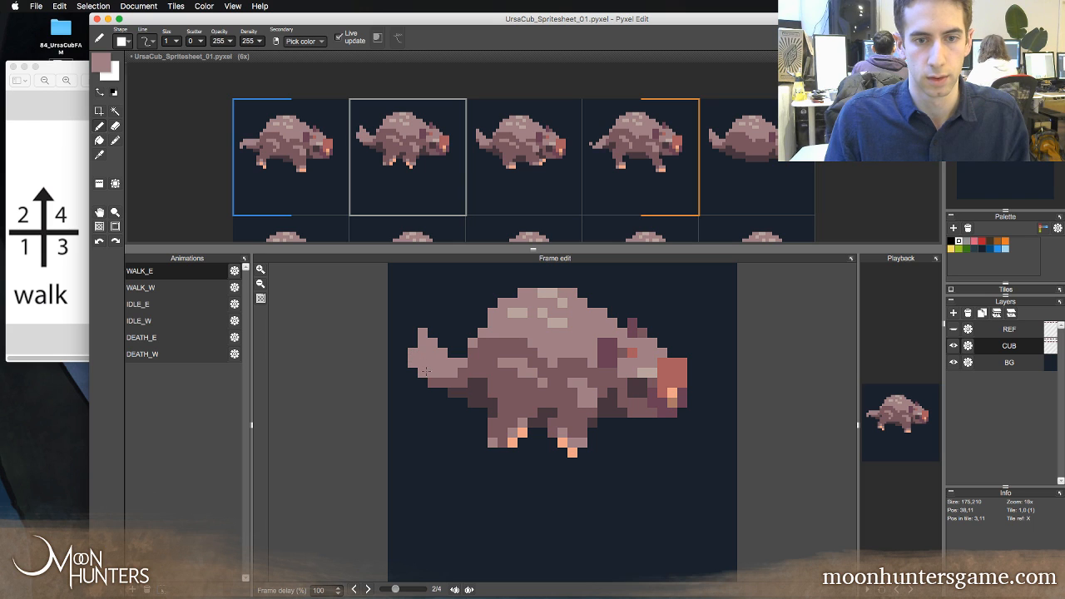
{"action": "key", "text": "e"}
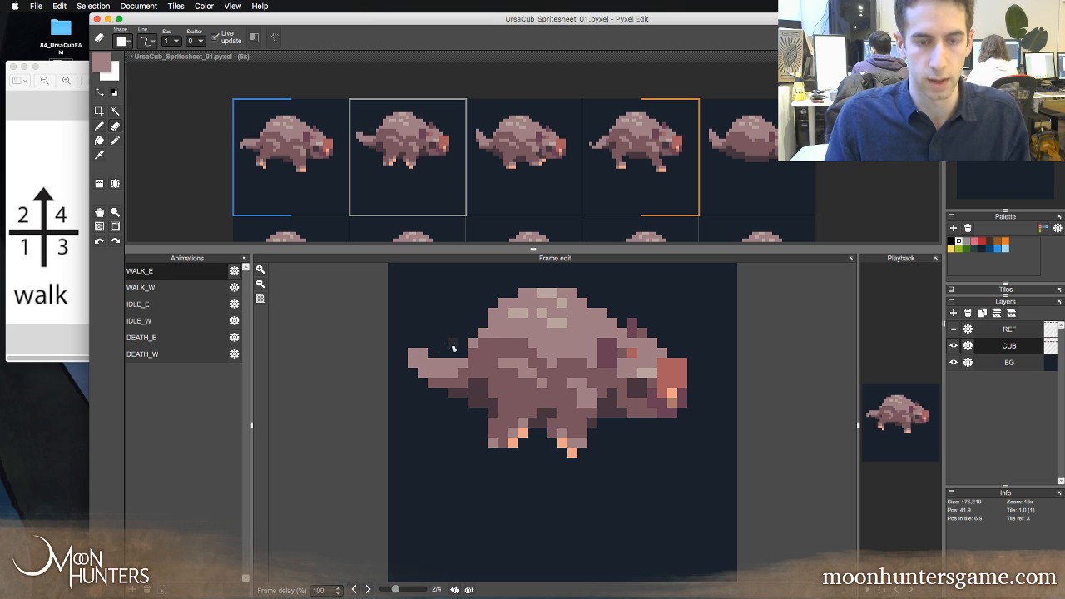
- Cycle repeatedly through the four WALK_E frames to review the motion of the redrawn tail
{"action": "key", "text": "Left"}
{"action": "key", "text": "Right"}
{"action": "key", "text": "Right"}
{"action": "key", "text": "Right"}
{"action": "key", "text": "Left"}
{"action": "key", "text": "Left"}
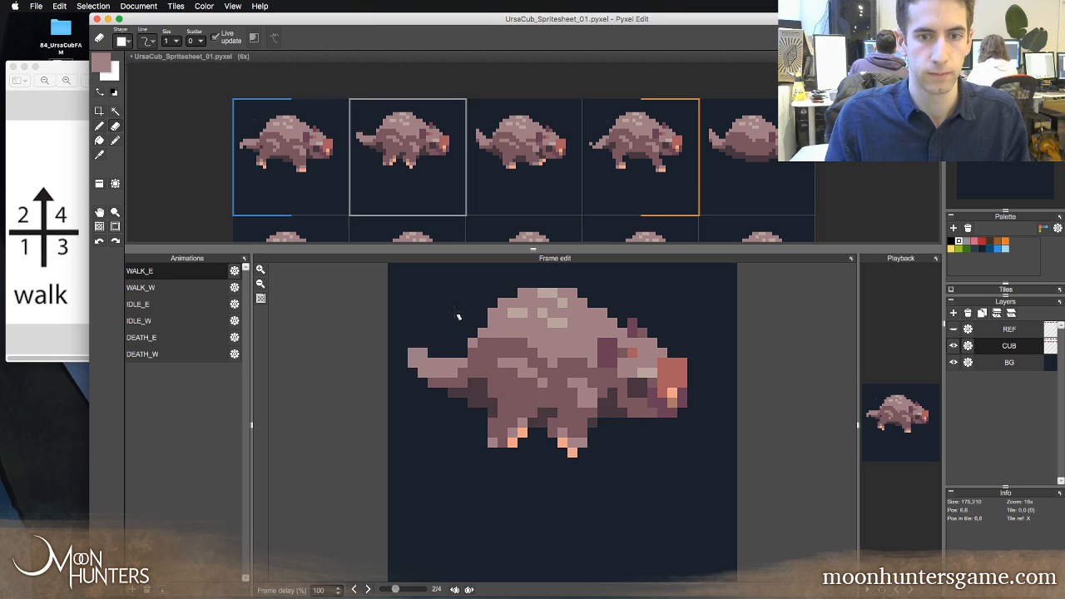
{"action": "key", "text": "Right"}
{"action": "key", "text": "Right"}
{"action": "key", "text": "Right"}
{"action": "key", "text": "Right"}
{"action": "key", "text": "Right"}
{"action": "key", "text": "Right"}
{"action": "key", "text": "Right"}
{"action": "key", "text": "Right"}
{"action": "key", "text": "Right"}
{"action": "key", "text": "Right"}
{"action": "key", "text": "Right"}
{"action": "key", "text": "Right"}
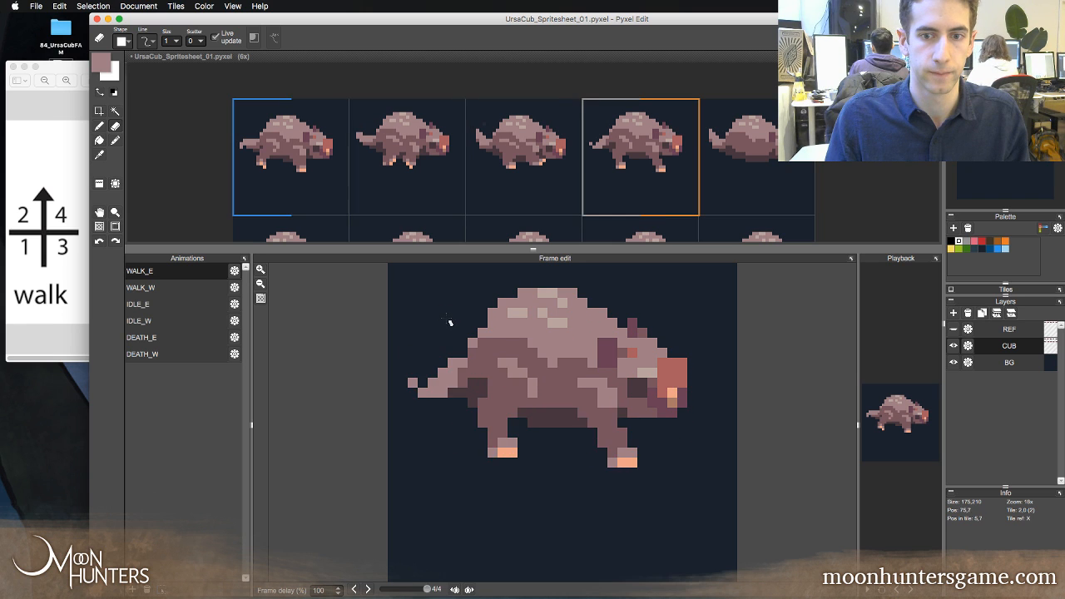
{"action": "key", "text": "Right"}
{"action": "key", "text": "Right"}
{"action": "key", "text": "Right"}
{"action": "key", "text": "Right"}
{"action": "key", "text": "Right"}
{"action": "key", "text": "Right"}
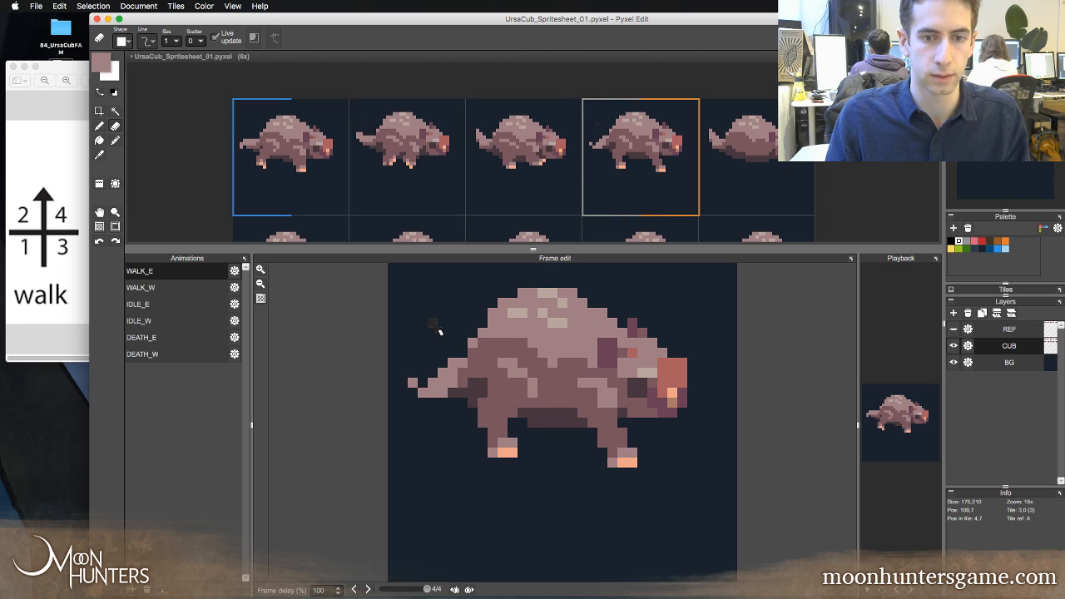
{"action": "key", "text": "Right"}
{"action": "key", "text": "Right"}
{"action": "key", "text": "Right"}
{"action": "key", "text": "Right"}
{"action": "key", "text": "Right"}
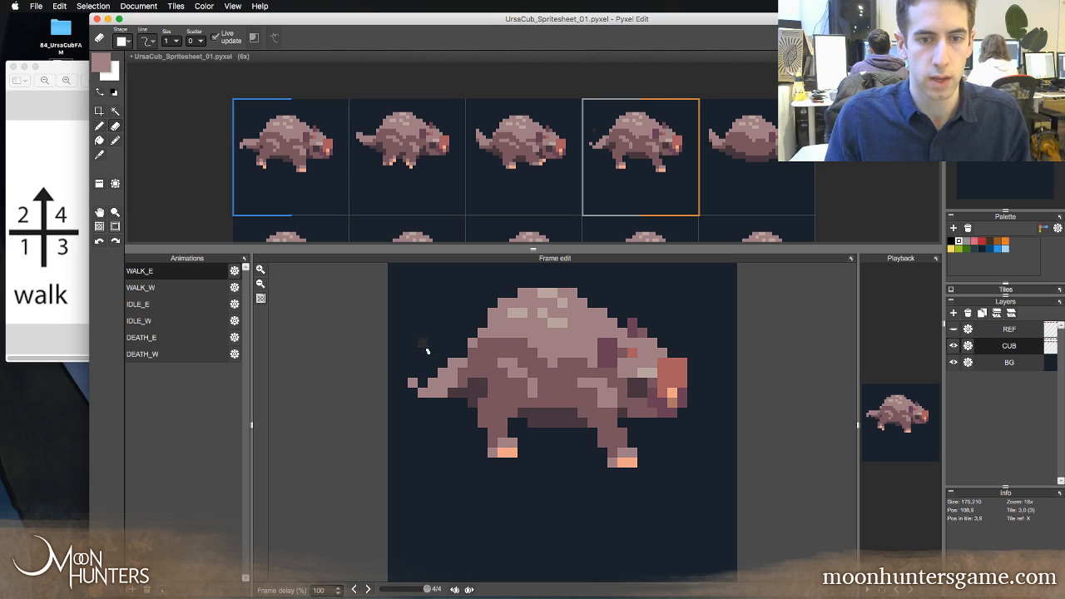
{"action": "key", "text": "Right"}
{"action": "key", "text": "Right"}
{"action": "key", "text": "Right"}
{"action": "key", "text": "Right"}
{"action": "key", "text": "Right"}
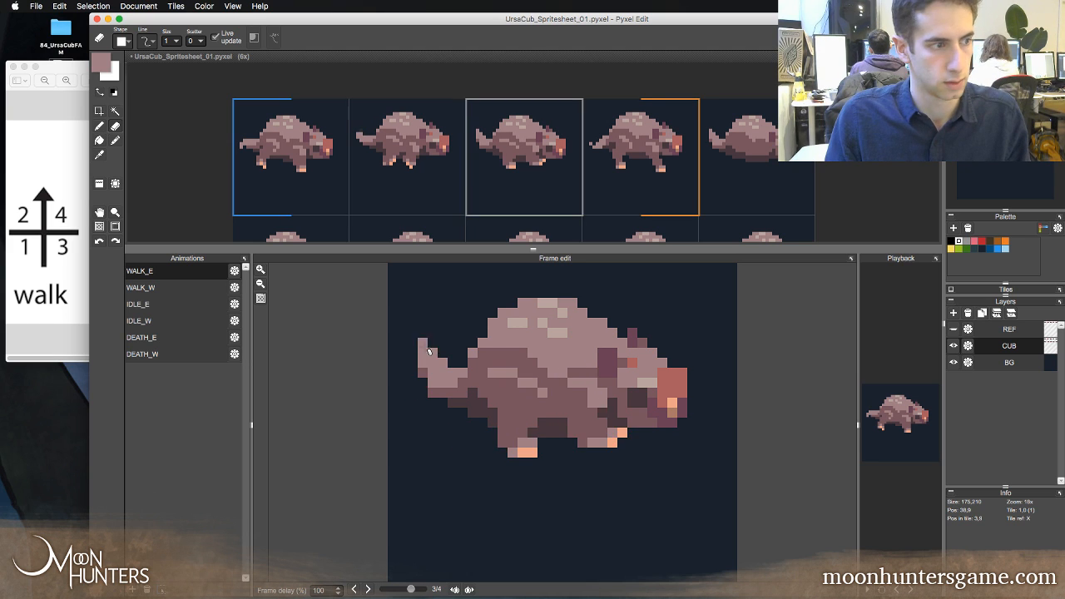
{"action": "key", "text": "Right"}
{"action": "key", "text": "Left"}
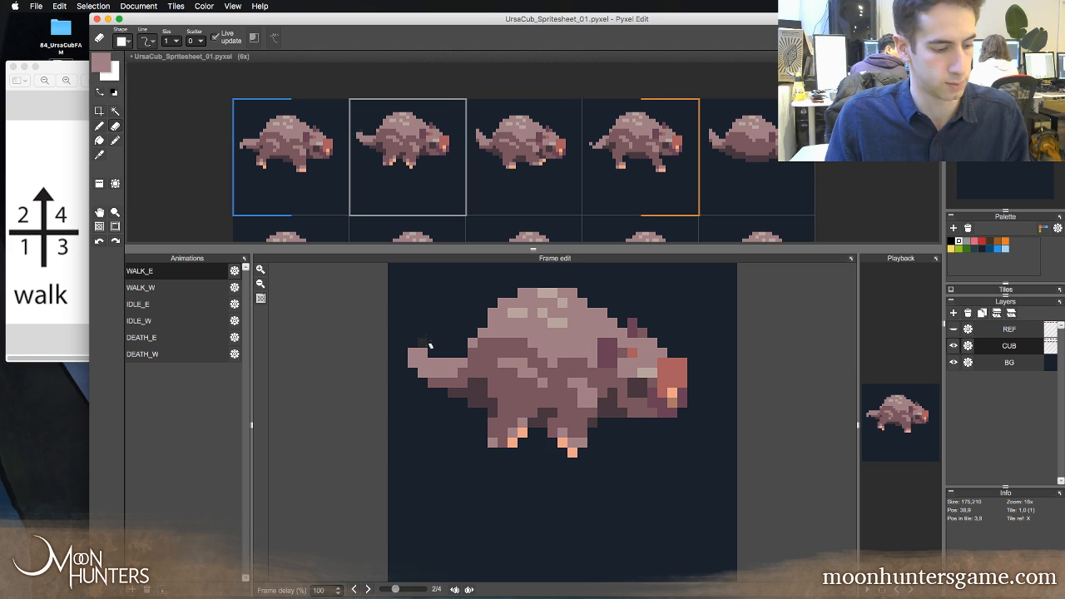
- Step back and forth across the WALK_E frames to compare the tail position in each one
{"action": "key", "text": "b"}
{"action": "key", "text": "Left"}
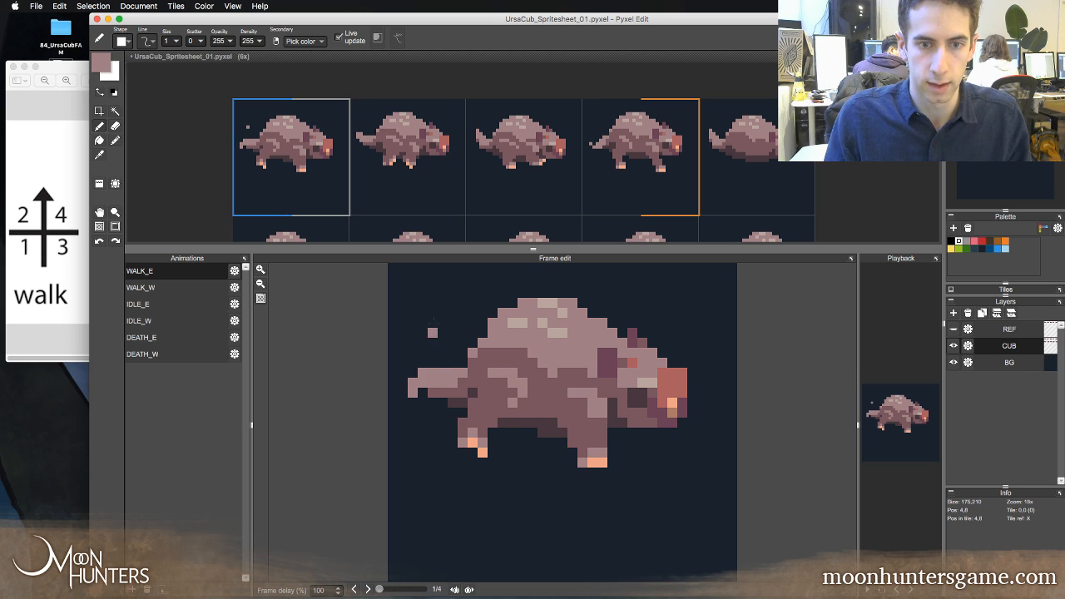
{"action": "key", "text": "Right"}
{"action": "key", "text": "Right"}
{"action": "key", "text": "Right"}
{"action": "key", "text": "Left"}
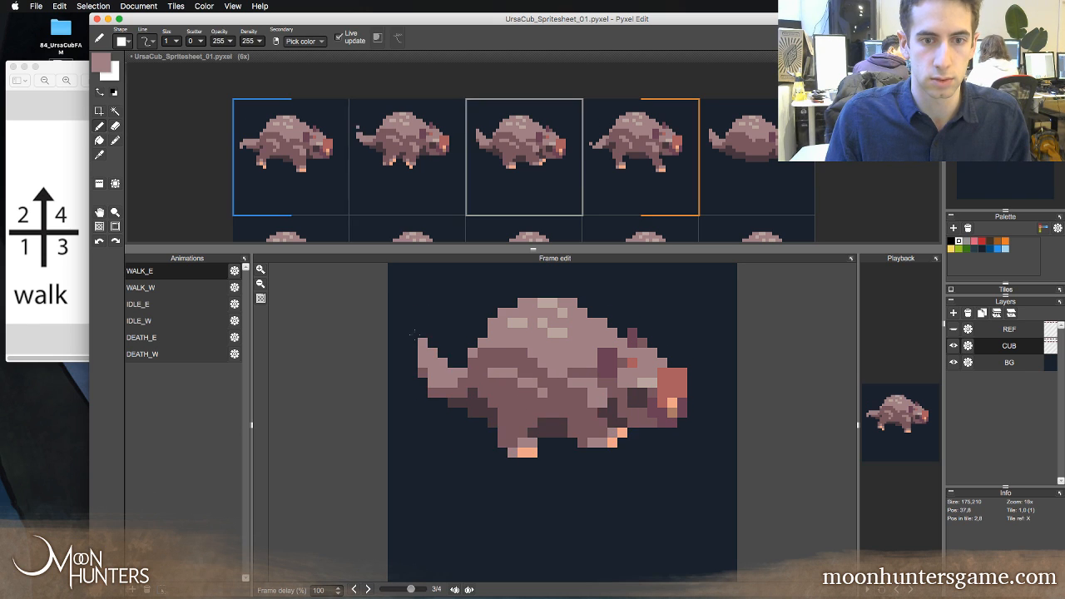
{"action": "key", "text": "Right"}
{"action": "key", "text": "Left"}
{"action": "key", "text": "Left"}
{"action": "key", "text": "Left"}
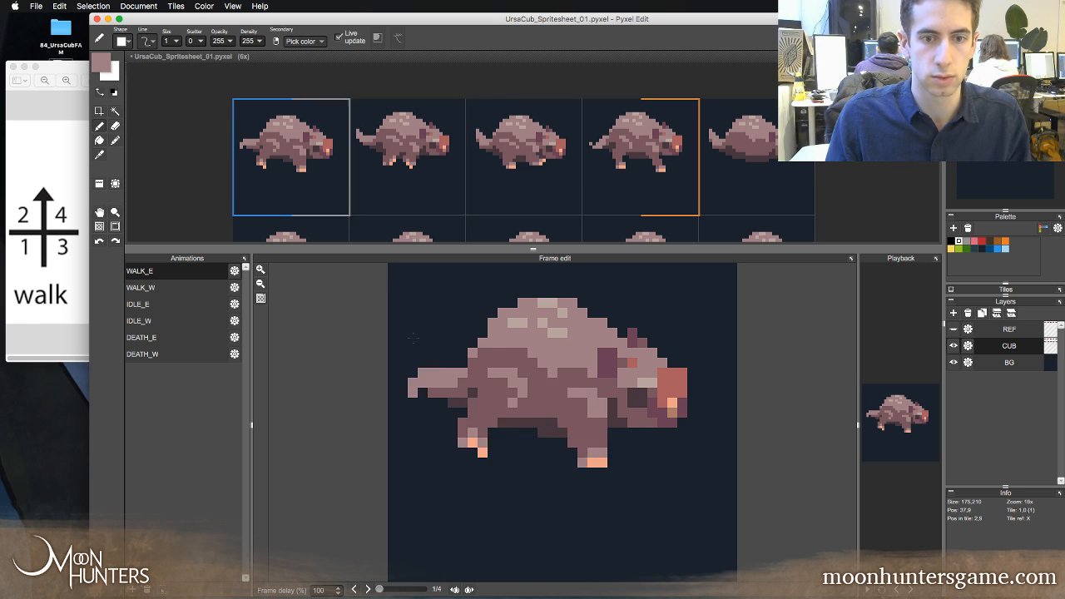
- Select the cub's tail in WALK_E frame 3 and transform it so it sits one pixel higher
{"action": "key", "text": "Right"}
{"action": "key", "text": "Right"}
{"action": "key", "text": "Right"}
{"action": "key", "text": "Left"}
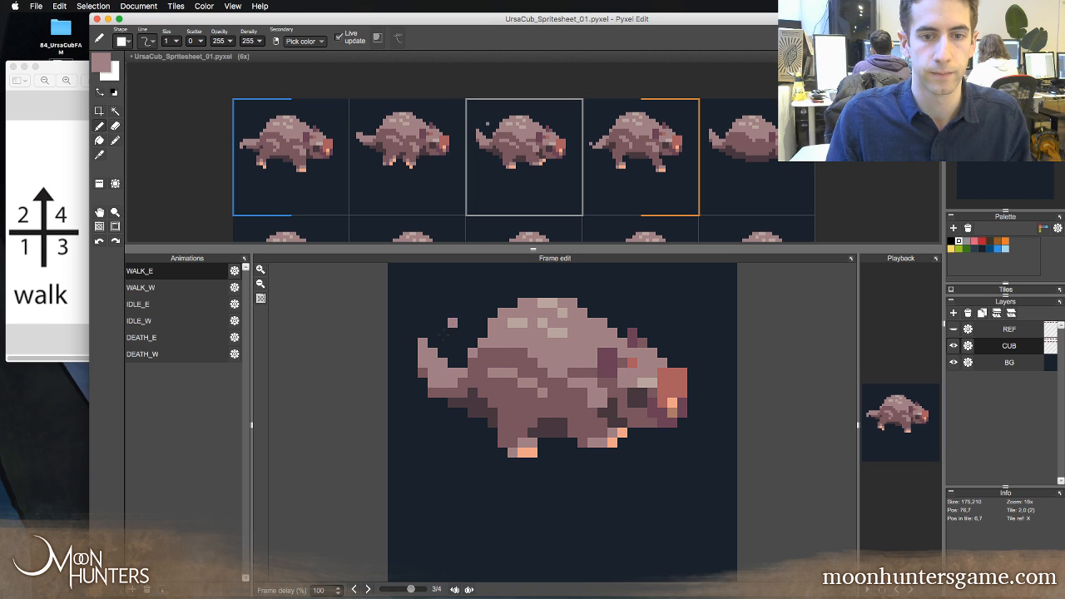
{"action": "key", "text": "ctrl+v"}
{"action": "left_click_drag", "start_coordinate": [417, 328], "coordinate": [491, 341]}
{"action": "key", "text": "ctrl+t"}
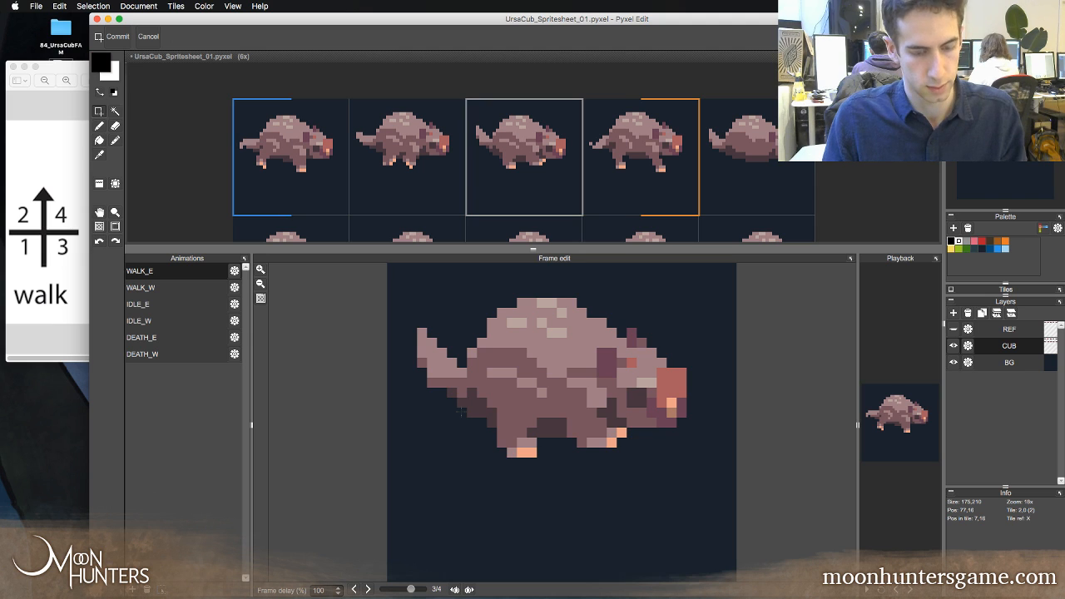
- Loop through the WALK_E frames to check the raised frame 3 tail in motion, ending on frame 3 with the Pencil active
{"action": "key", "text": "Right"}
{"action": "key", "text": "Right"}
{"action": "key", "text": "Right"}
{"action": "key", "text": "Right"}
{"action": "key", "text": "Right"}
{"action": "key", "text": "Right"}
{"action": "key", "text": "Right"}
{"action": "key", "text": "Right"}
{"action": "key", "text": "Right"}
{"action": "key", "text": "Right"}
{"action": "key", "text": "Right"}
{"action": "key", "text": "Right"}
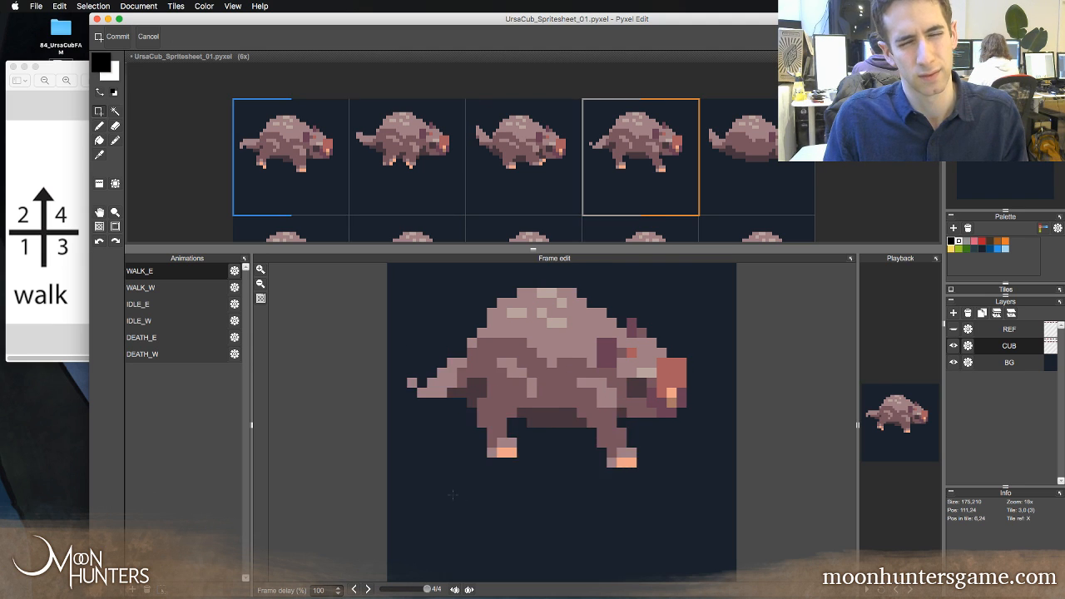
{"action": "key", "text": "Right"}
{"action": "key", "text": "Right"}
{"action": "key", "text": "Right"}
{"action": "key", "text": "Right"}
{"action": "key", "text": "Right"}
{"action": "key", "text": "Right"}
{"action": "key", "text": "Right"}
{"action": "key", "text": "Right"}
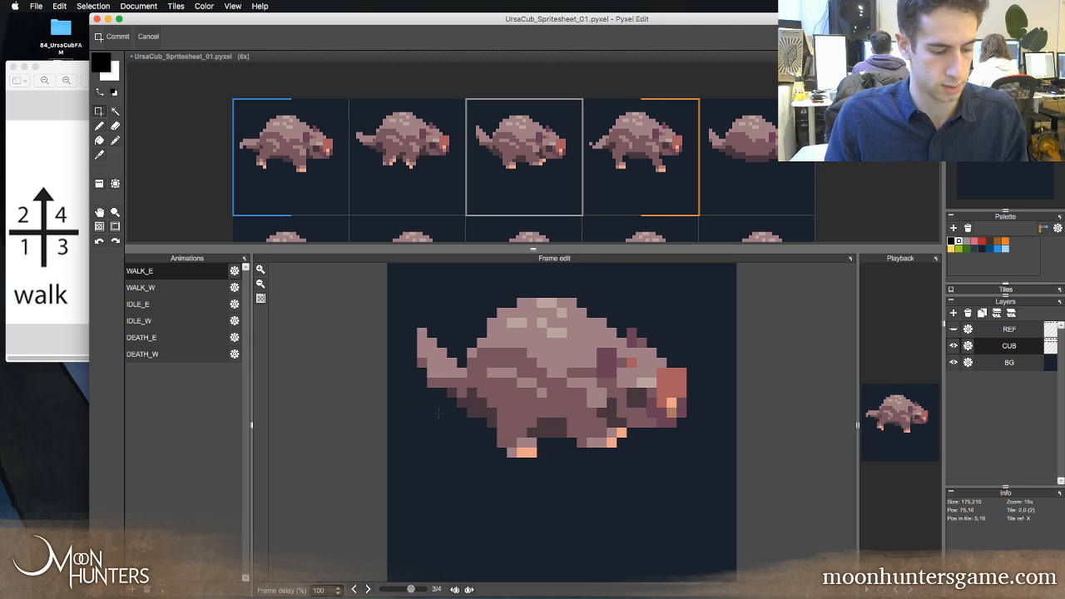
{"action": "key", "text": "b"}
{"action": "key", "text": "Right"}
{"action": "key", "text": "Right"}
{"action": "key", "text": "Right"}
{"action": "key", "text": "Right"}
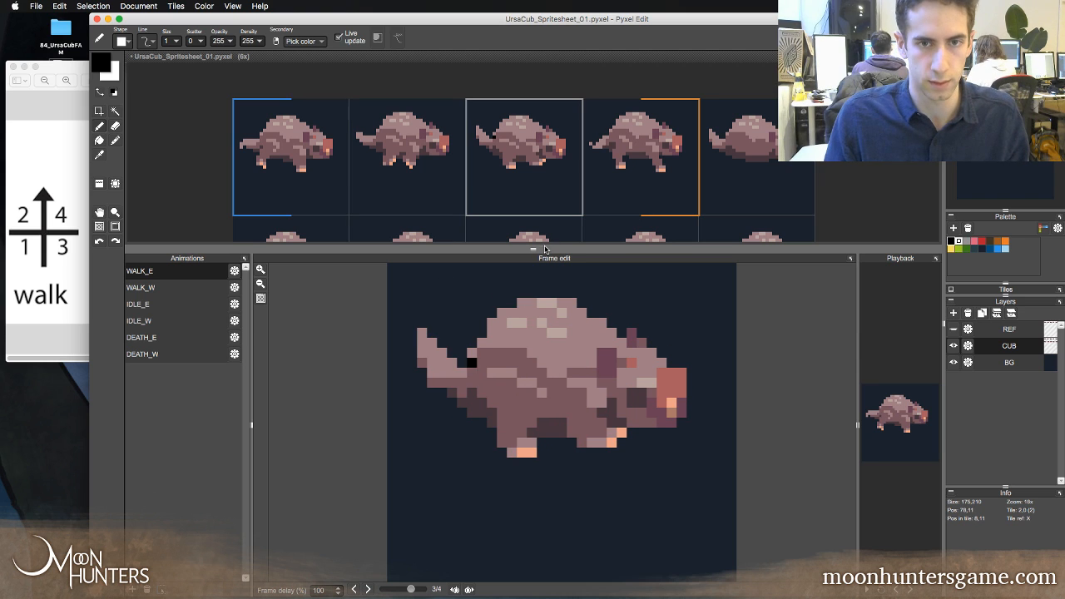
- Widen the playback area, enlarge its preview to 5x and step through the WALK_E frames
{"action": "key", "text": "z"}
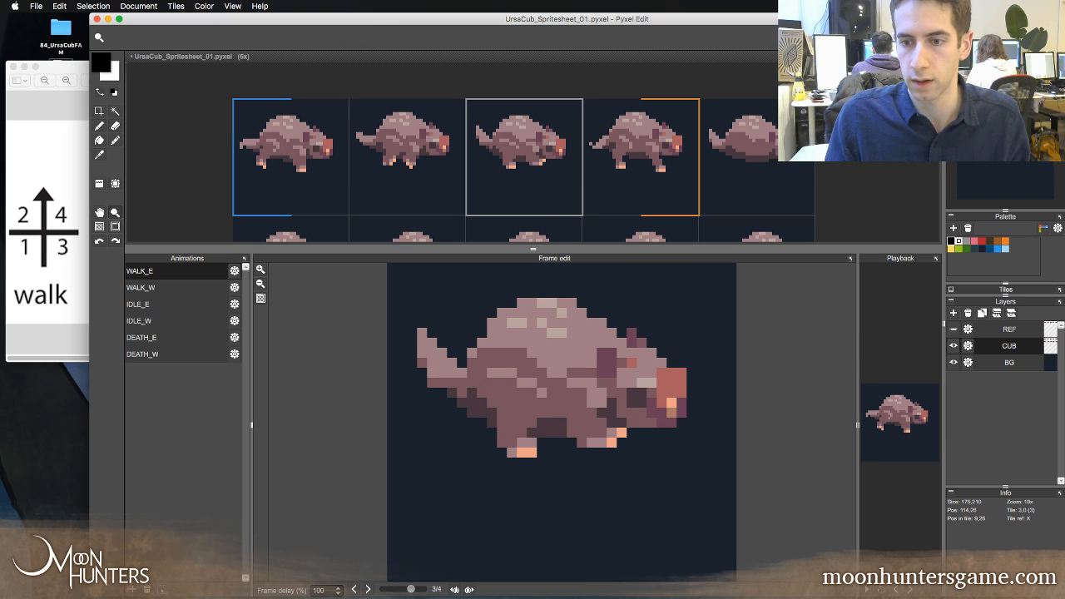
{"action": "left_click_drag", "start_coordinate": [858, 424], "coordinate": [823, 425]}
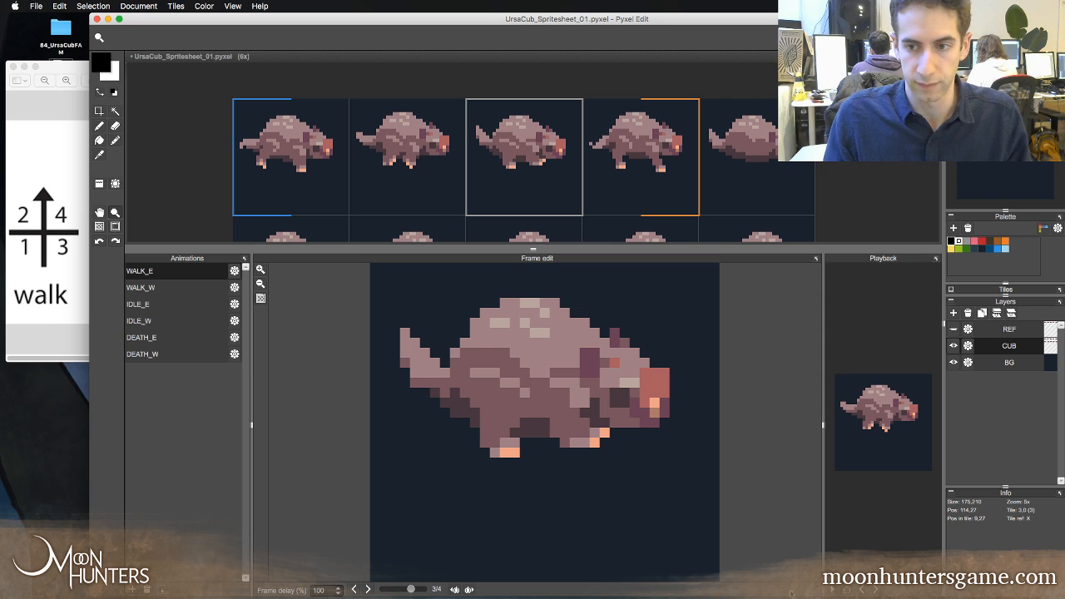
{"action": "key", "text": "Left"}
{"action": "key", "text": "Right"}
{"action": "key", "text": "Right"}
{"action": "key", "text": "Right"}
{"action": "key", "text": "Right"}
{"action": "key", "text": "Right"}
- Sample the mid-brown shading at the tail base in WALK_E frame 3 and compare the tail between frames 3 and 4
{"action": "key", "text": "b"}
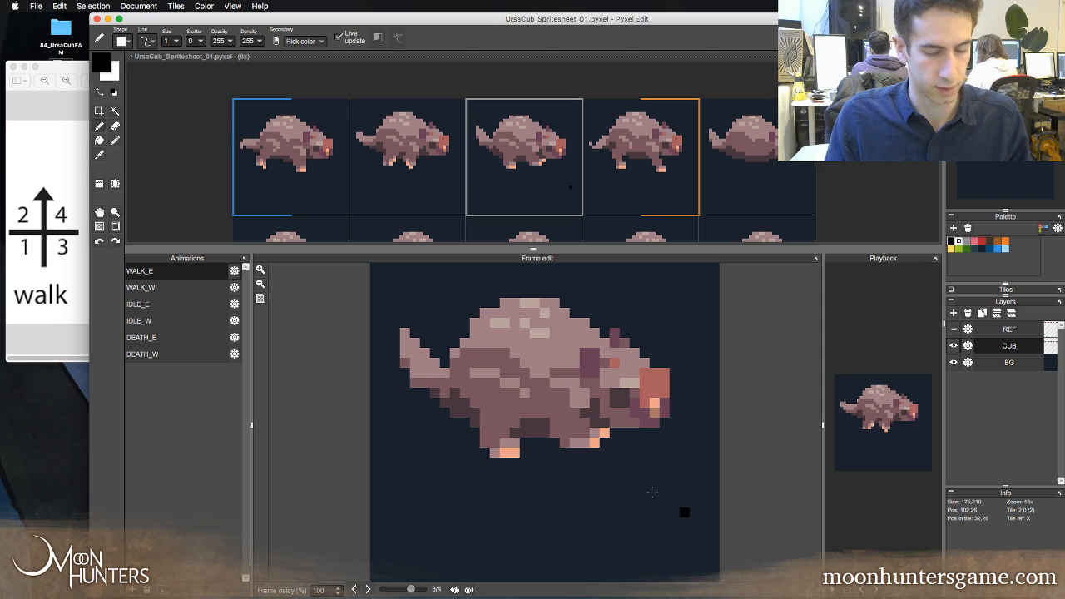
{"action": "key", "text": "Left"}
{"action": "key", "text": "Right"}
{"action": "left_click", "coordinate": [450, 377], "text": "alt"}
{"action": "key", "text": "Left"}
{"action": "key", "text": "Right"}
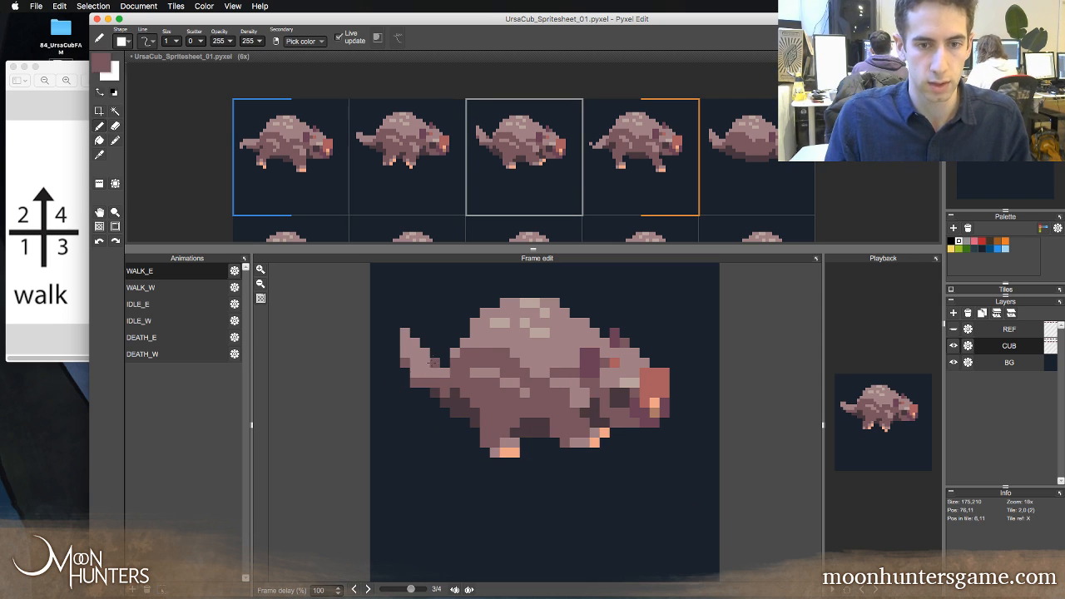
{"action": "key", "text": "Right"}
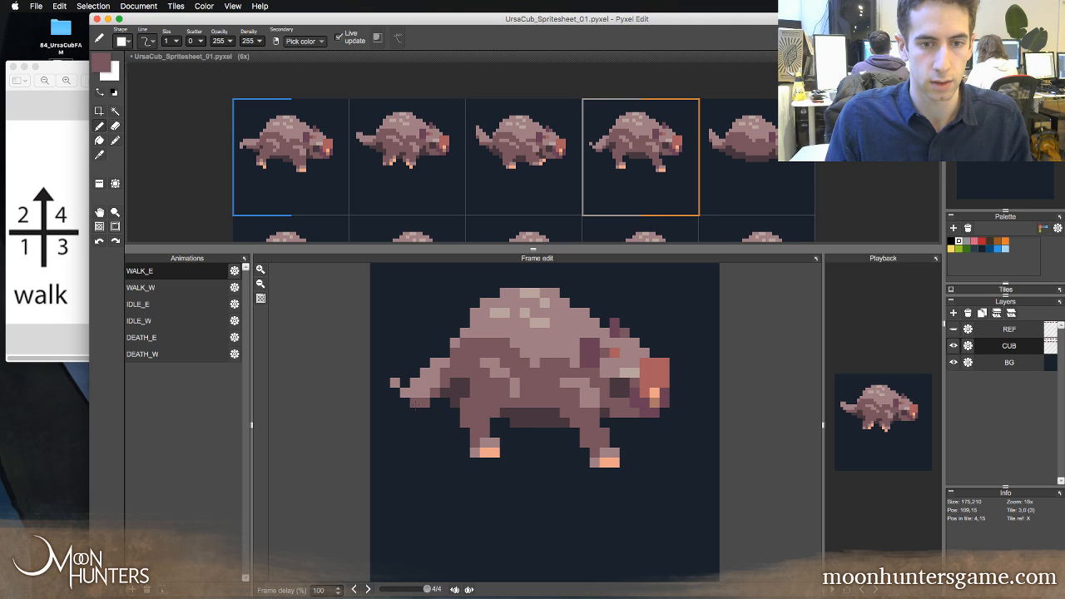
{"action": "key", "text": "e"}
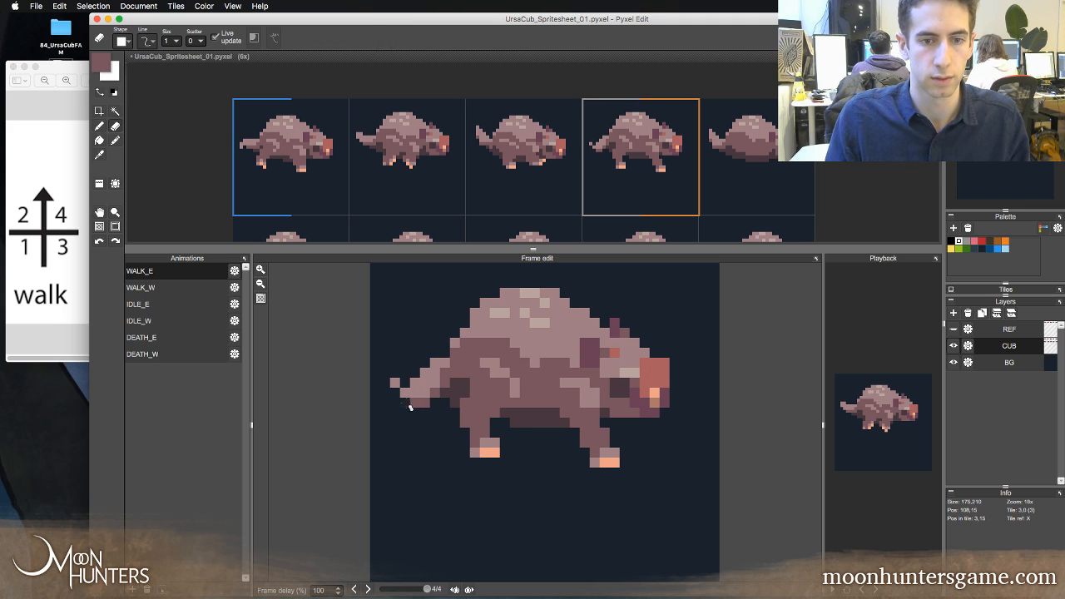
{"action": "key", "text": "b"}
{"action": "key", "text": "Left"}
{"action": "key", "text": "Right"}
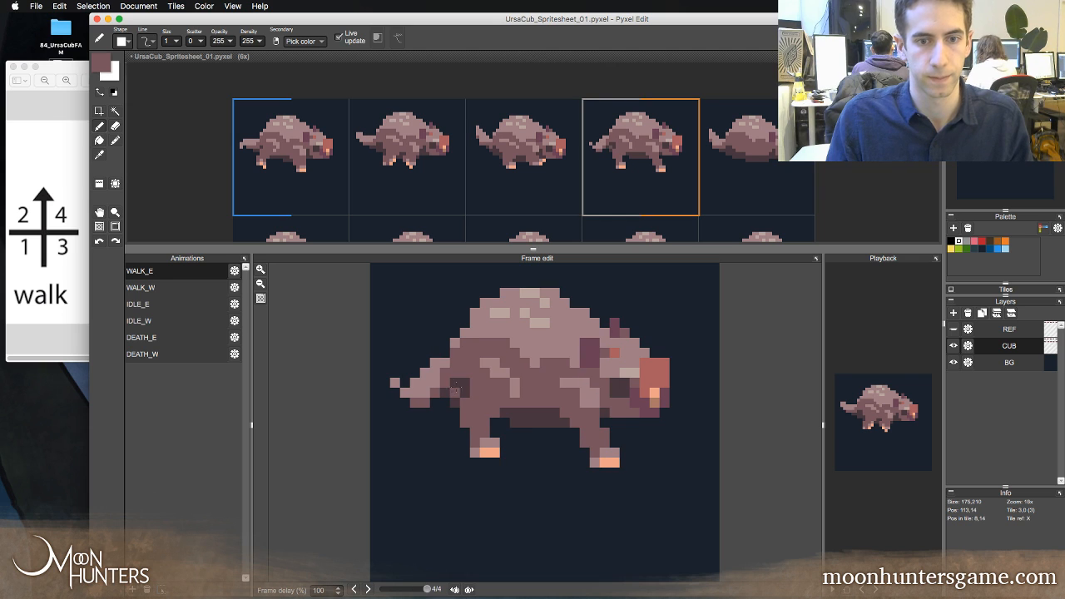
- Sample the dark shadow colour at the tail base in frame 4 and compare that area in the other WALK_E frames
{"action": "left_click", "coordinate": [456, 392], "text": "alt"}
{"action": "key", "text": "Left"}
{"action": "key", "text": "Right"}
{"action": "key", "text": "Right"}
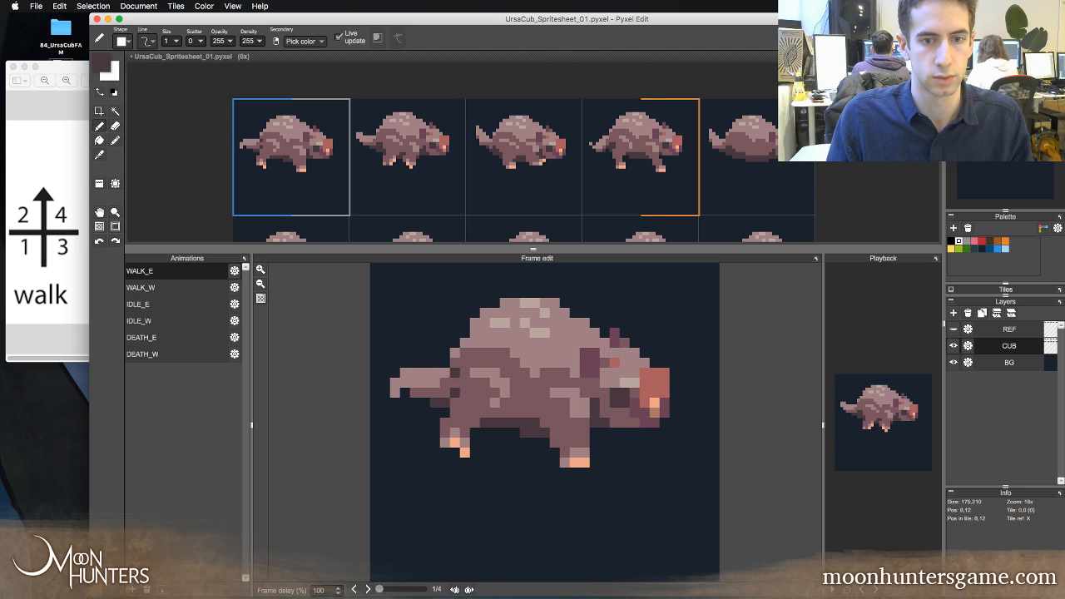
{"action": "key", "text": "Left"}
{"action": "key", "text": "Left"}
{"action": "key", "text": "Left"}
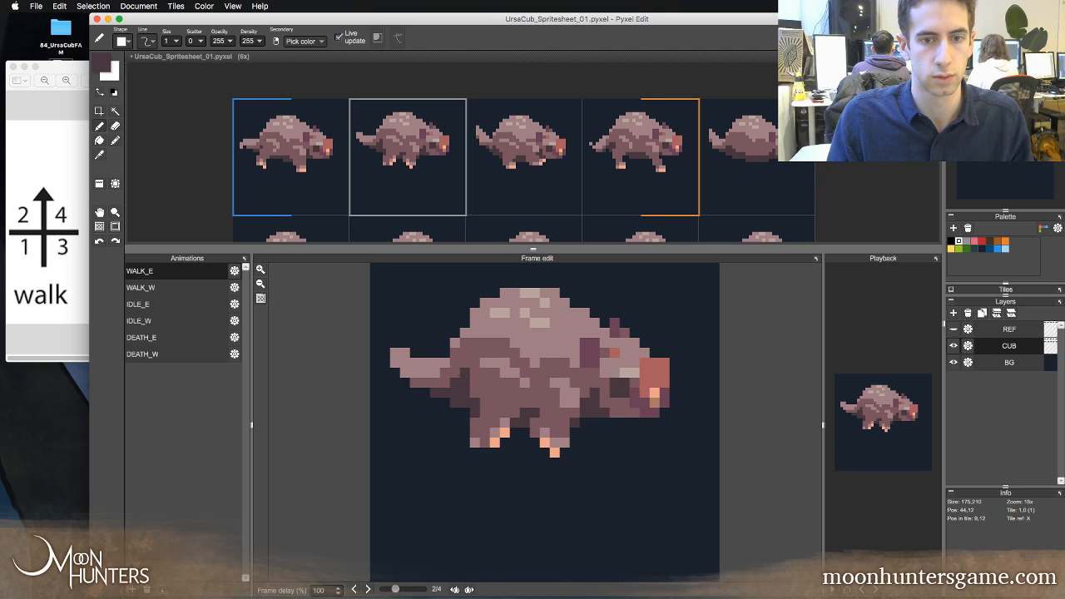
- Loop repeatedly through the four WALK_E frames to examine the tail's motion, ending on frame 1
{"action": "key", "text": "Right"}
{"action": "key", "text": "Right"}
{"action": "key", "text": "Right"}
{"action": "key", "text": "Right"}
{"action": "key", "text": "Right"}
{"action": "key", "text": "Right"}
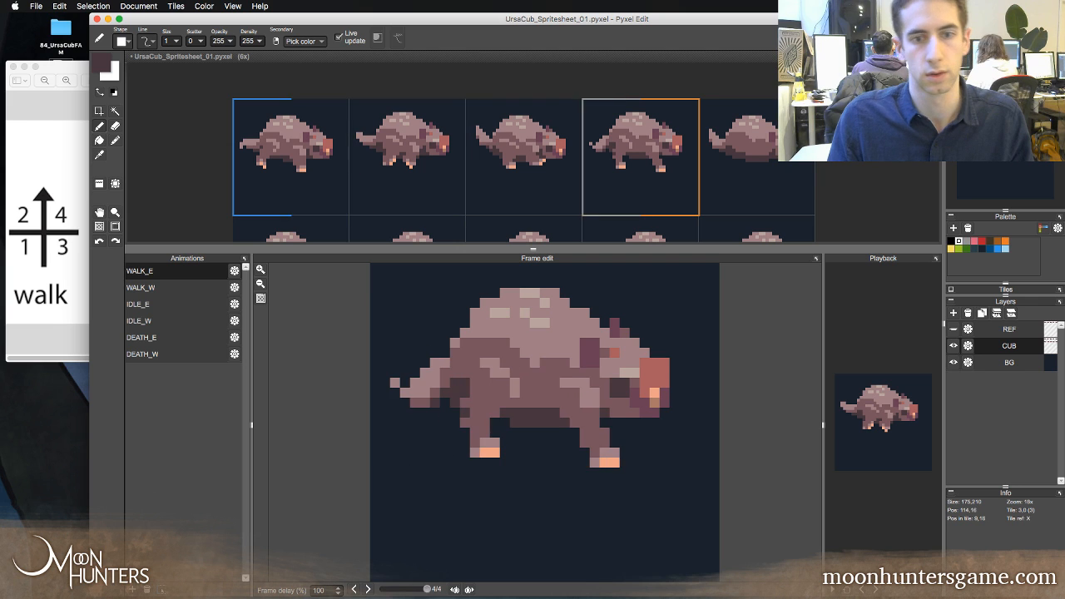
{"action": "key", "text": "Right"}
{"action": "key", "text": "Right"}
{"action": "key", "text": "Right"}
{"action": "key", "text": "Right"}
{"action": "key", "text": "Right"}
{"action": "key", "text": "Right"}
{"action": "key", "text": "Right"}
{"action": "key", "text": "Right"}
{"action": "key", "text": "Right"}
{"action": "key", "text": "Right"}
{"action": "key", "text": "Right"}
{"action": "key", "text": "Right"}
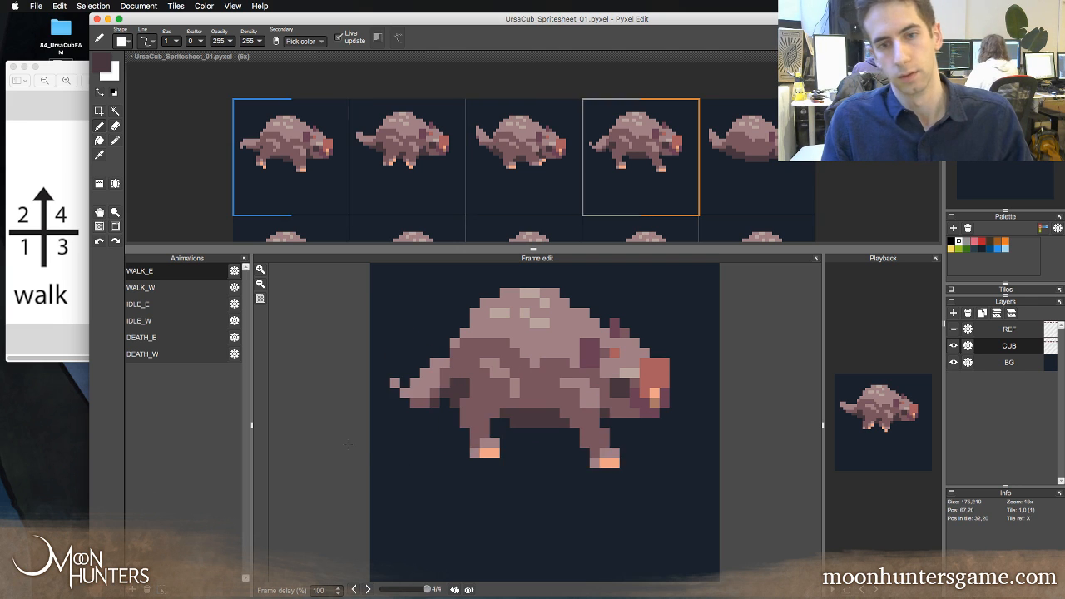
{"action": "key", "text": "Right"}
{"action": "key", "text": "Right"}
{"action": "key", "text": "Right"}
{"action": "key", "text": "Right"}
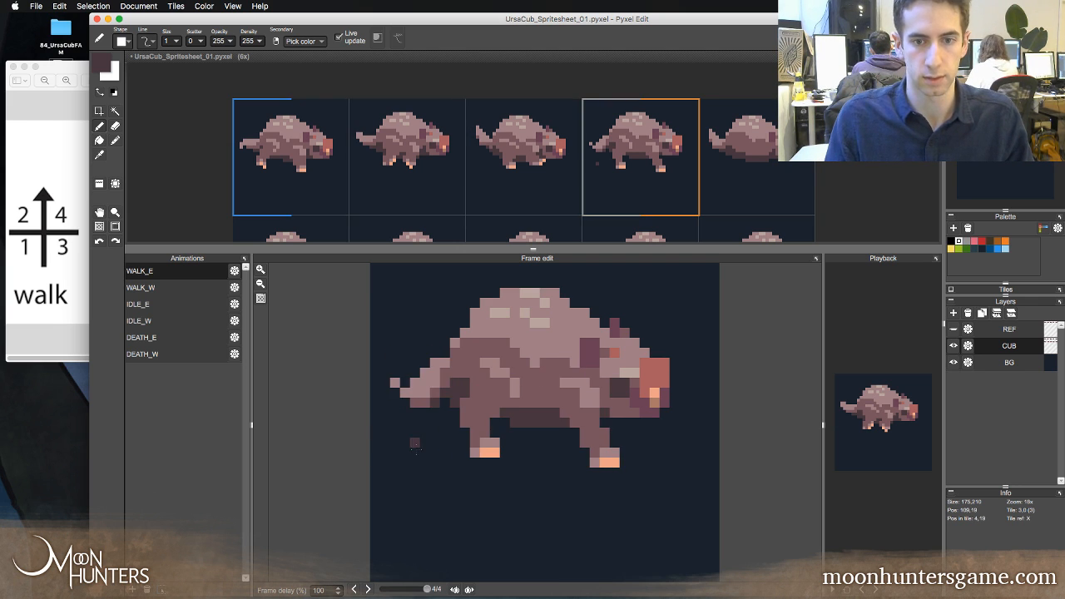
{"action": "key", "text": "Right"}
{"action": "key", "text": "Left"}
{"action": "key", "text": "Right"}
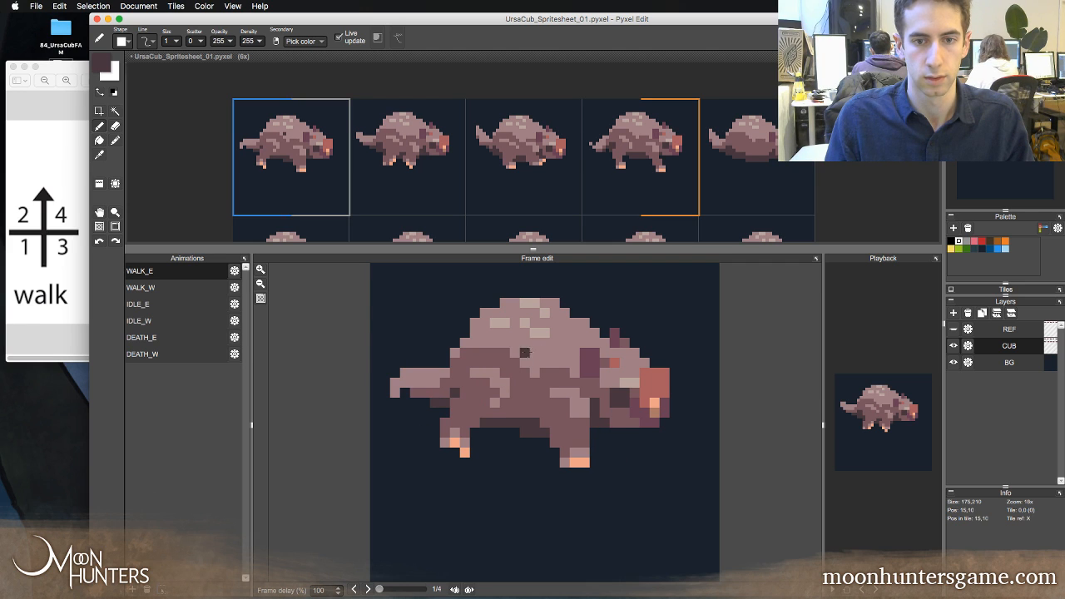
- Sample the light fur colour from the back in frame 1 and compare the body shading through to frame 3
{"action": "left_click", "coordinate": [525, 353], "text": "alt"}
{"action": "key", "text": "Left"}
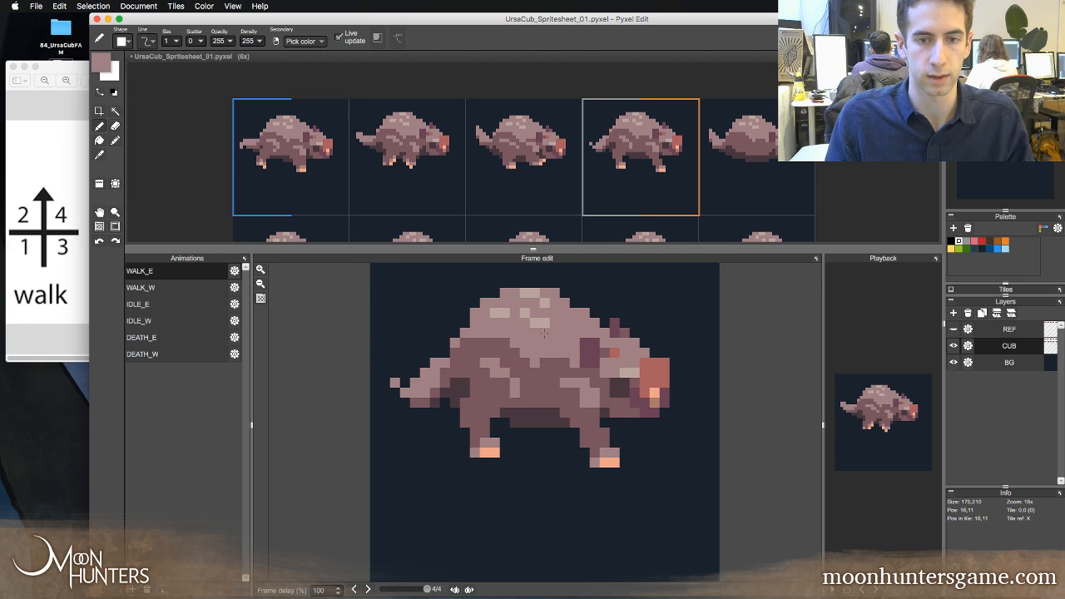
{"action": "key", "text": "Right"}
{"action": "key", "text": "Left"}
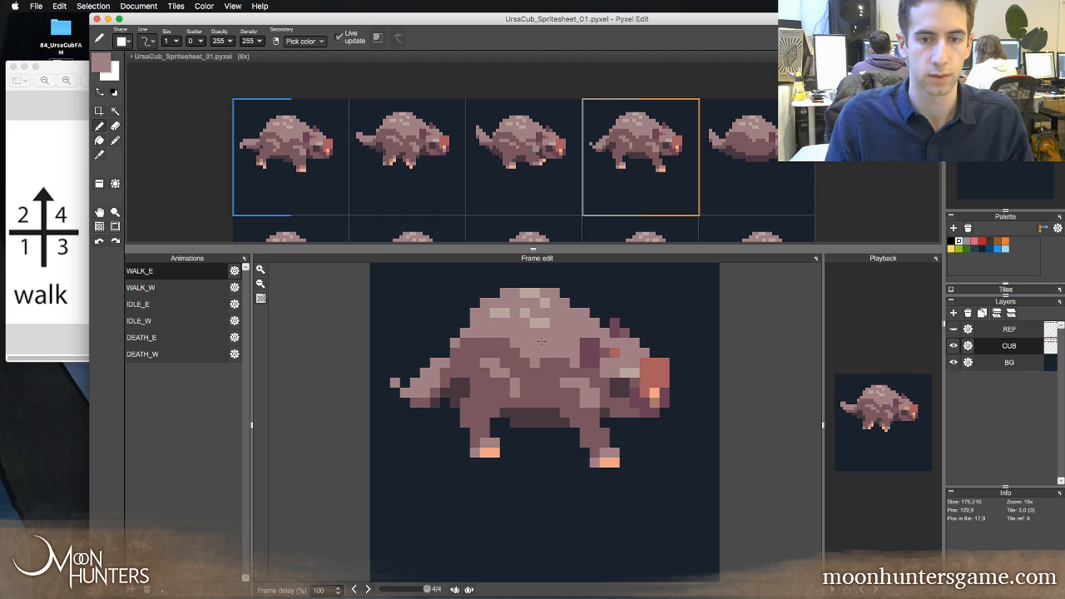
{"action": "key", "text": "Right"}
{"action": "key", "text": "Right"}
{"action": "key", "text": "Right"}
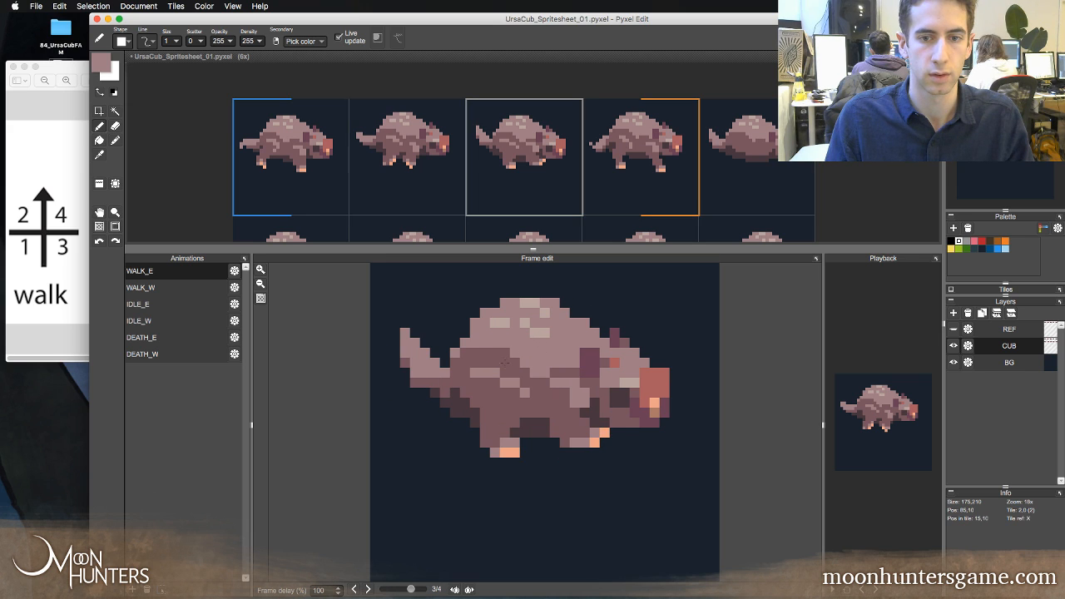
- Sample the mid-brown shading and paint one flank pixel in frame 3 and one hind-leg pixel in frame 2
{"action": "left_click", "coordinate": [509, 358], "text": "alt"}
{"action": "left_click", "coordinate": [525, 393]}
{"action": "key", "text": "Left"}
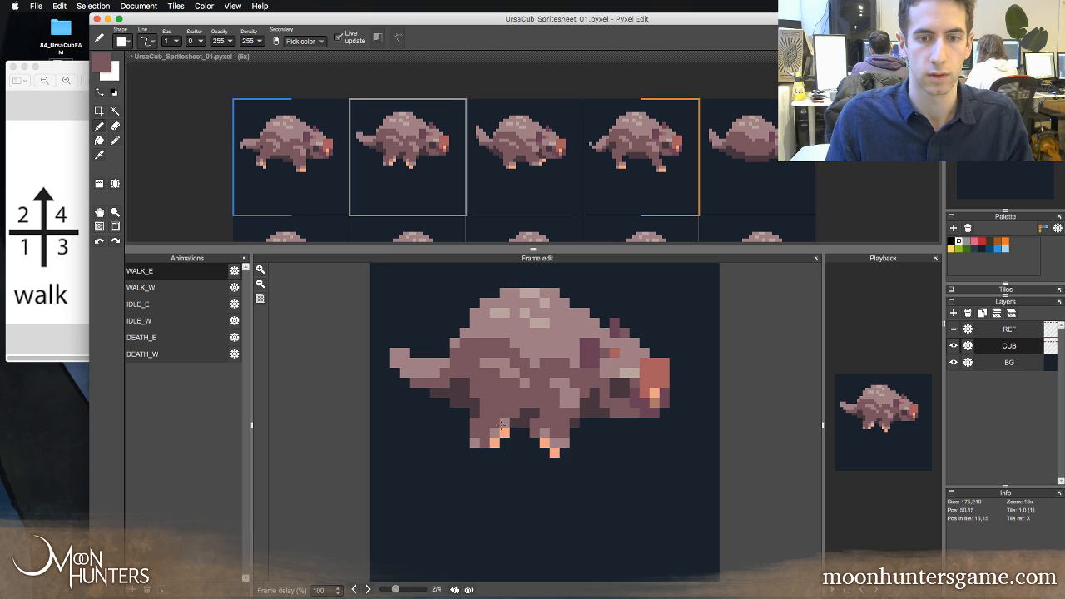
{"action": "left_click", "coordinate": [505, 424]}
- Cycle through the WALK_E frames to check the flank and hind-leg shading in motion, ending on frame 3
{"action": "key", "text": "Right"}
{"action": "key", "text": "Right"}
{"action": "key", "text": "Right"}
{"action": "key", "text": "Right"}
{"action": "key", "text": "Right"}
{"action": "key", "text": "Right"}
{"action": "key", "text": "Right"}
{"action": "key", "text": "Right"}
{"action": "key", "text": "Right"}
{"action": "key", "text": "Right"}
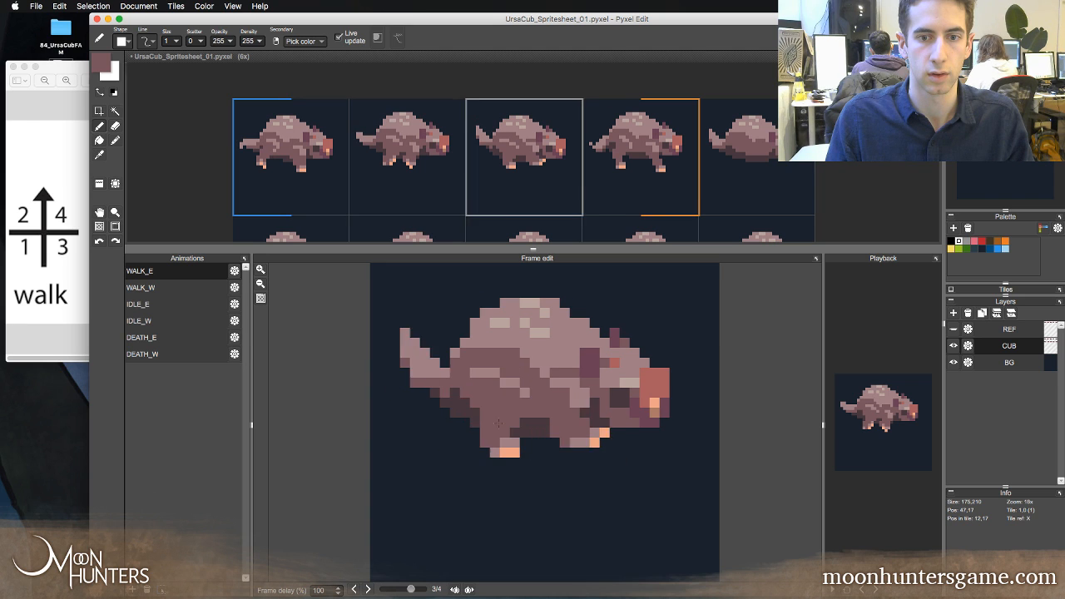
{"action": "key", "text": "Left"}
{"action": "key", "text": "Left"}
{"action": "key", "text": "Right"}
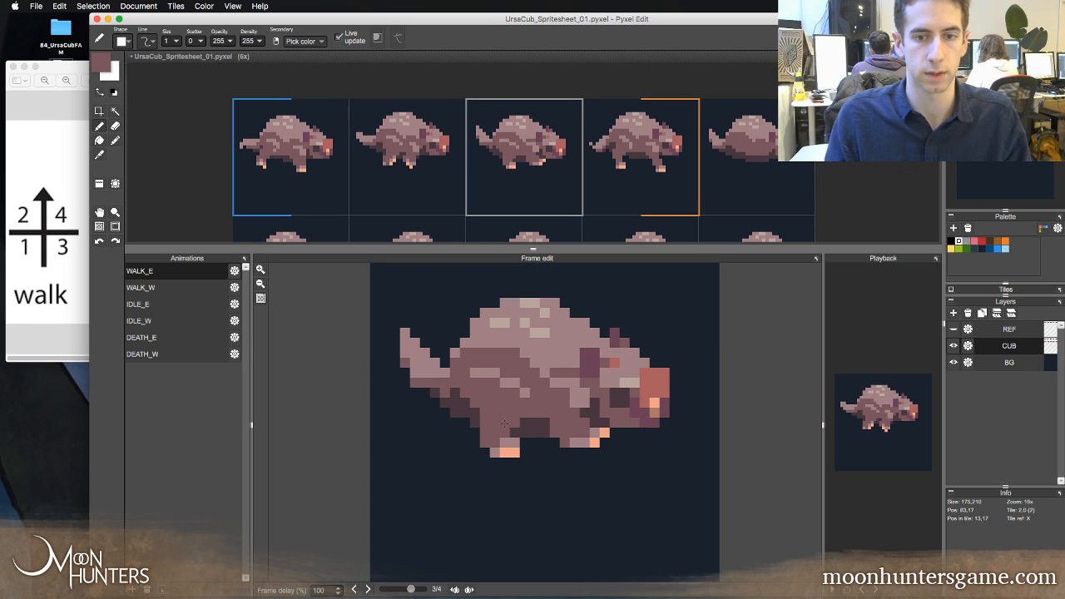
- Undo the last two pen strokes, redo one of them, and return to WALK_E frame 2
{"action": "key", "text": "super+z"}
{"action": "key", "text": "super+z"}
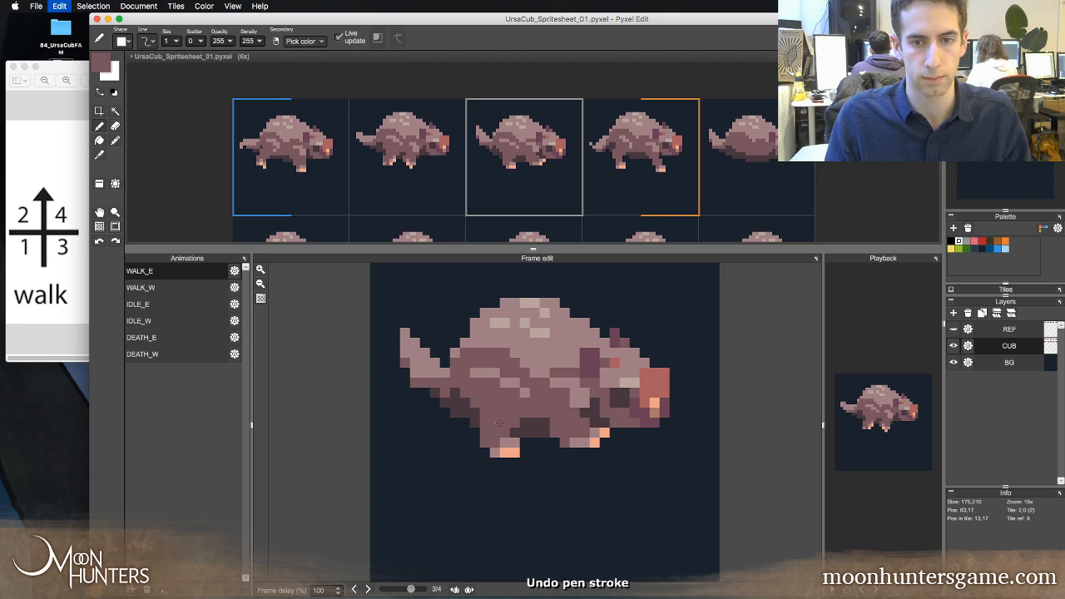
{"action": "key", "text": "super+shift+z"}
{"action": "key", "text": "Left"}
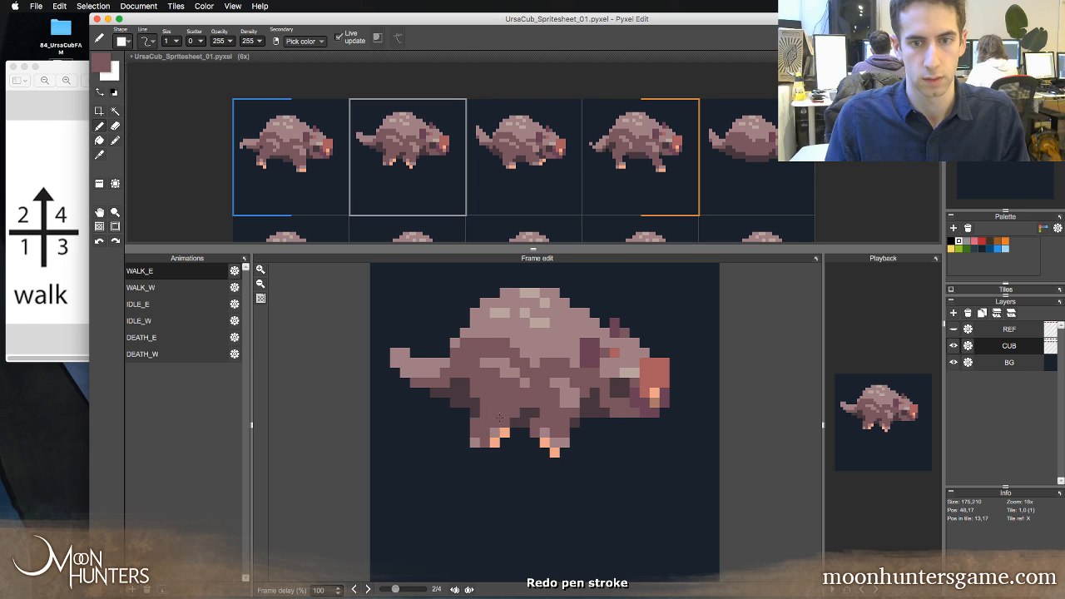
- Flip back and forth between neighbouring WALK_E frames to compare the leg and body shading, ending on frame 3
{"action": "key", "text": "Right"}
{"action": "key", "text": "Right"}
{"action": "key", "text": "Left"}
{"action": "key", "text": "Left"}
{"action": "key", "text": "Right"}
{"action": "key", "text": "Right"}
{"action": "key", "text": "Left"}
{"action": "key", "text": "Left"}
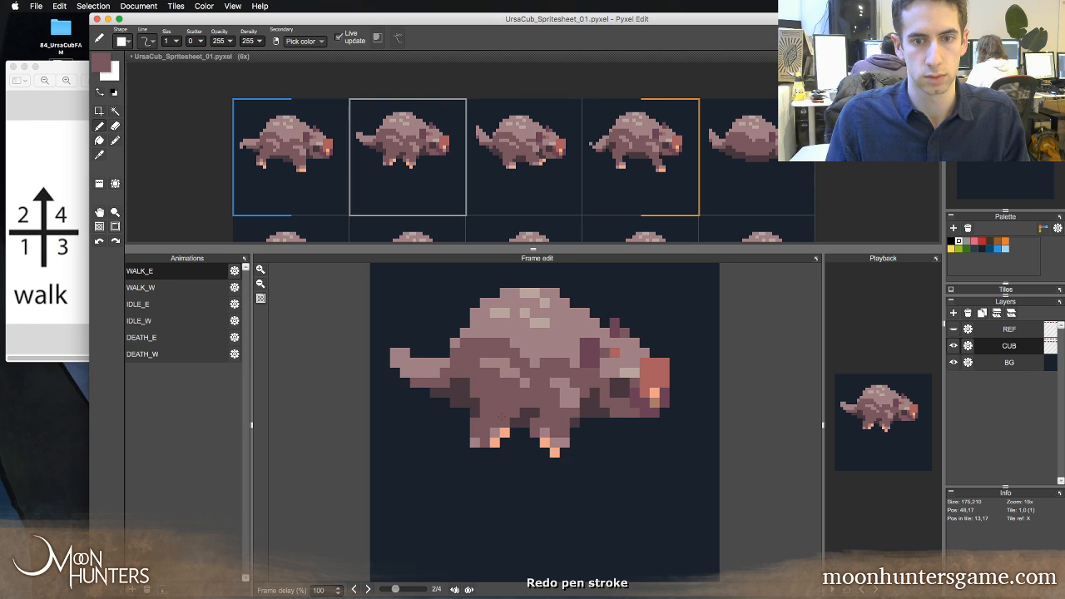
{"action": "key", "text": "Right"}
{"action": "key", "text": "Right"}
{"action": "key", "text": "Left"}
{"action": "key", "text": "Left"}
{"action": "key", "text": "Left"}
{"action": "key", "text": "Right"}
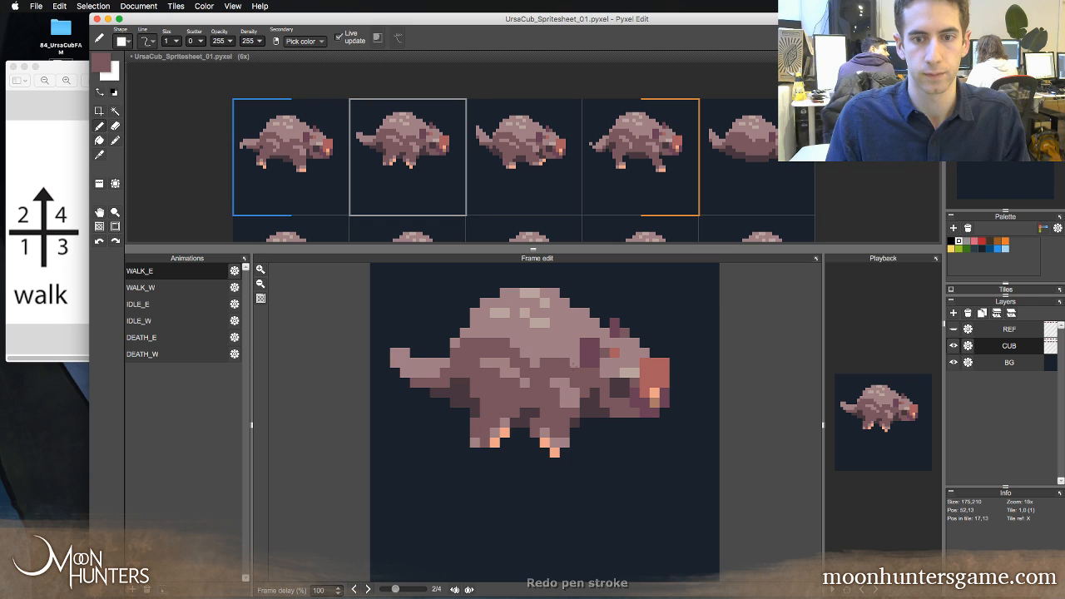
{"action": "key", "text": "Right"}
{"action": "key", "text": "Right"}
{"action": "key", "text": "Left"}
{"action": "key", "text": "Right"}
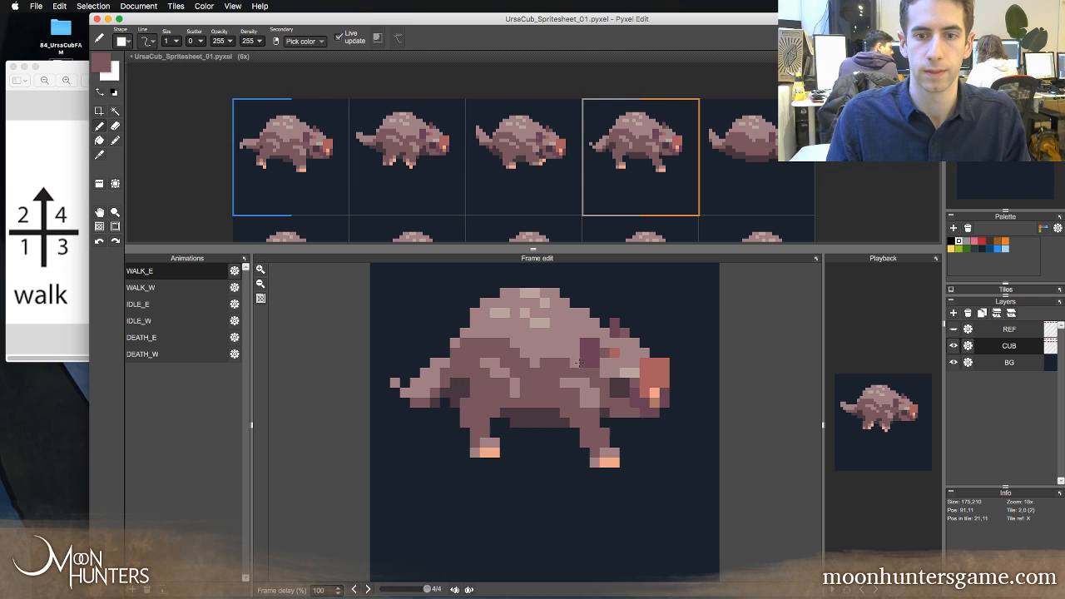
{"action": "key", "text": "Left"}
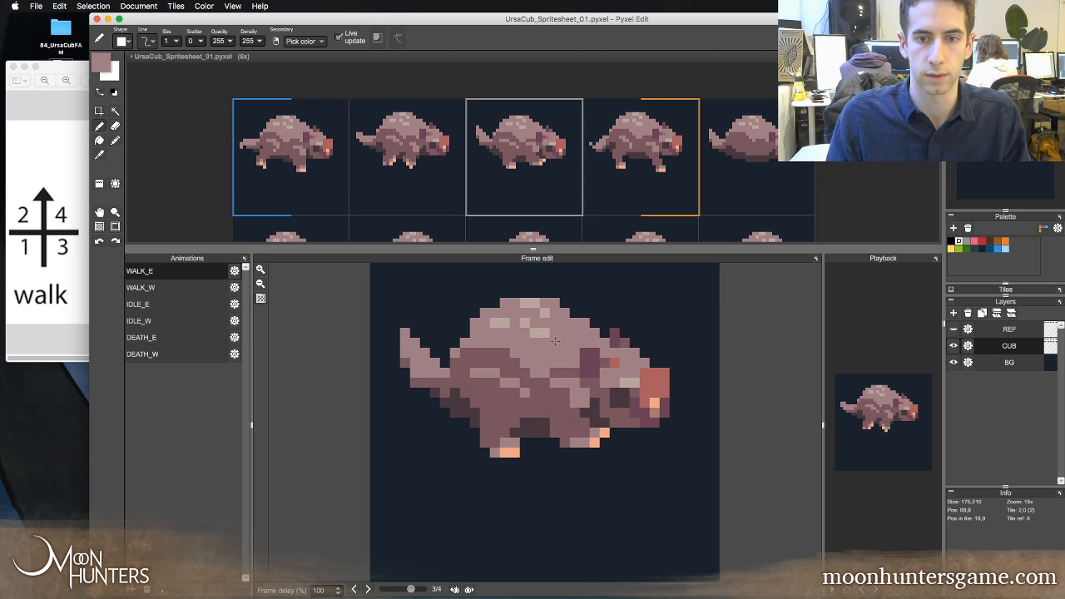
- Loop through the WALK_E frames and compare the highlight spots on the cub's back, ending on frame 1
{"action": "key", "text": "Right"}
{"action": "key", "text": "Right"}
{"action": "key", "text": "Right"}
{"action": "key", "text": "Right"}
{"action": "key", "text": "Right"}
{"action": "key", "text": "Right"}
{"action": "key", "text": "Right"}
{"action": "key", "text": "Right"}
{"action": "key", "text": "Right"}
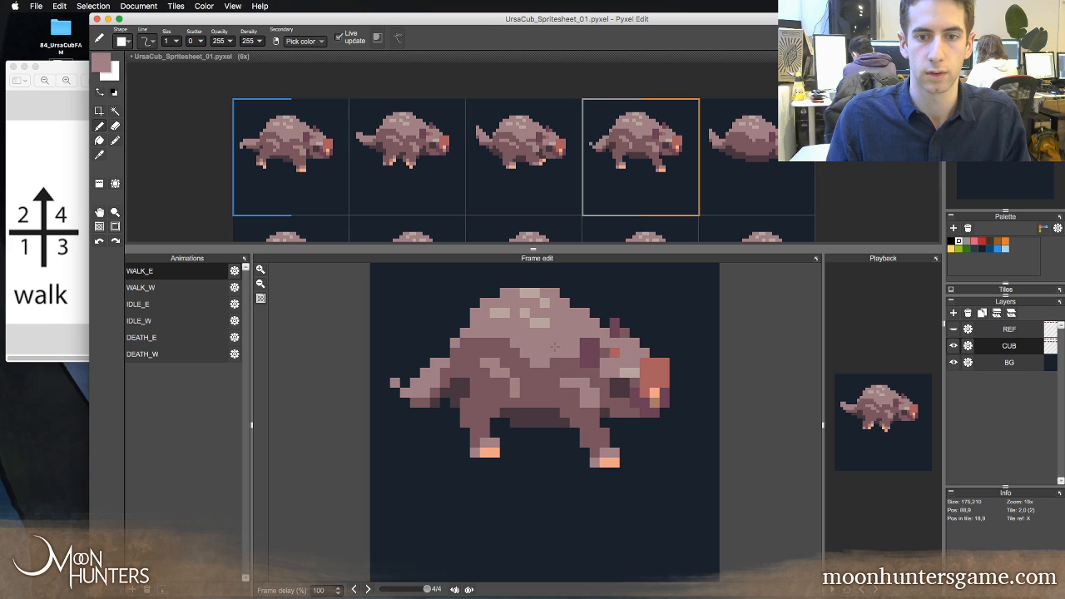
{"action": "key", "text": "Left"}
{"action": "key", "text": "Left"}
{"action": "key", "text": "Left"}
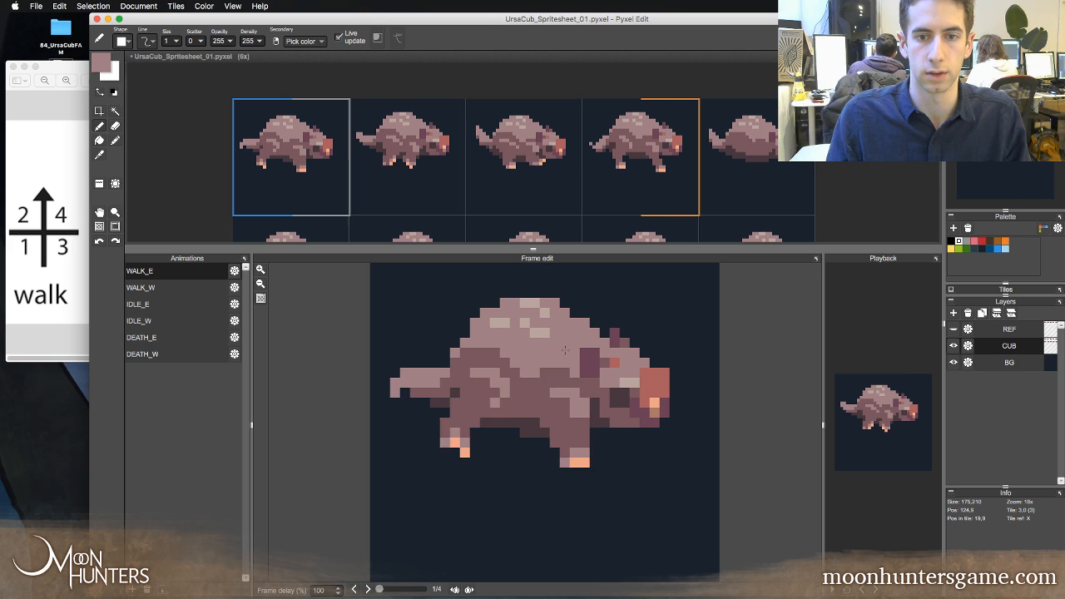
{"action": "key", "text": "Right"}
{"action": "key", "text": "Right"}
{"action": "key", "text": "Right"}
{"action": "key", "text": "Left"}
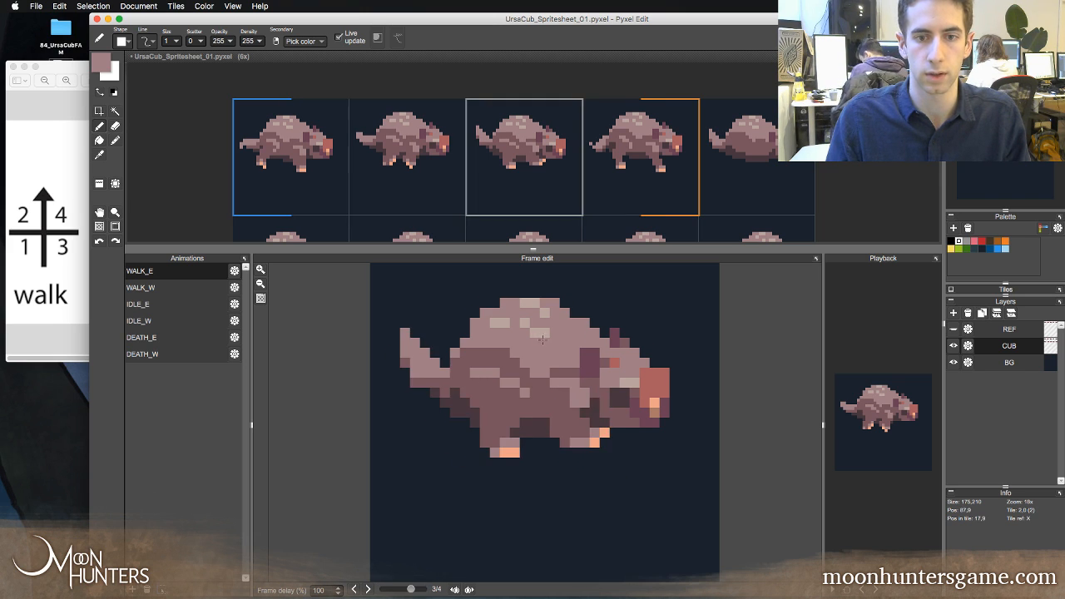
{"action": "key", "text": "Left"}
{"action": "key", "text": "Left"}
- Repaint the back highlight spots in WALK_E frame 1 one pixel closer to the tail, using the sampled highlight and fur colours
{"action": "left_click", "coordinate": [498, 322], "text": "alt"}
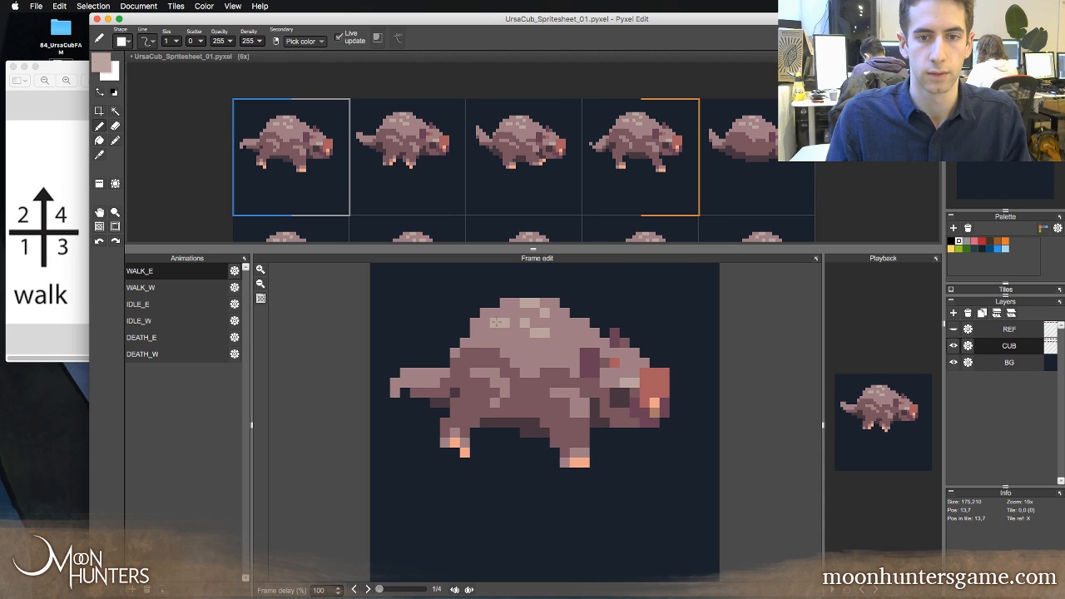
{"action": "right_click", "coordinate": [509, 340]}
{"action": "left_click_drag", "start_coordinate": [505, 333], "coordinate": [505, 324]}
{"action": "right_click", "coordinate": [524, 323]}
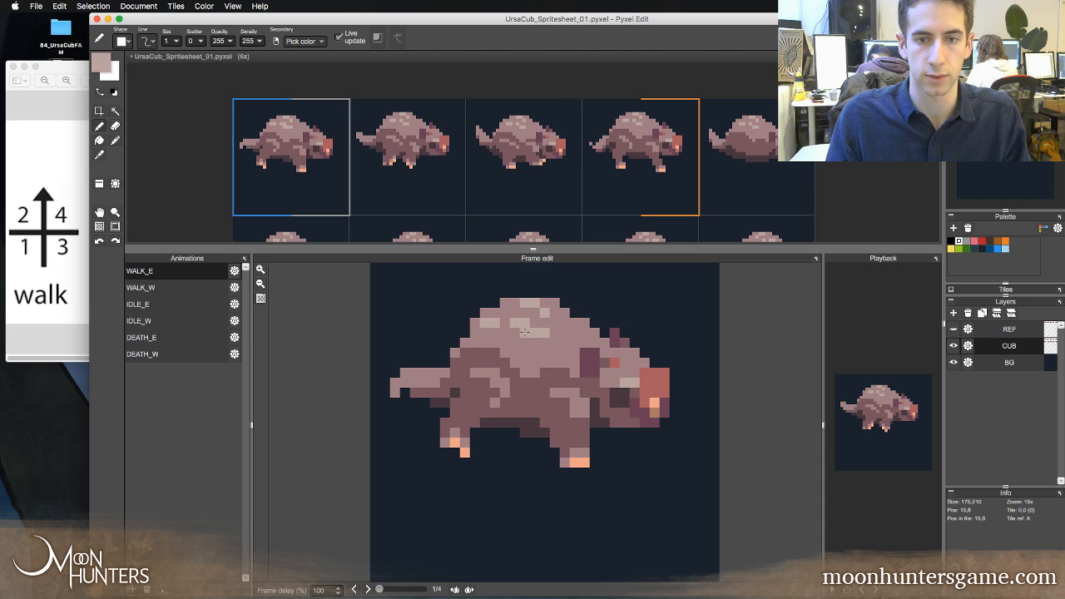
{"action": "right_click", "coordinate": [535, 322]}
{"action": "left_click", "coordinate": [526, 323]}
- Play through the WALK_E frames to check the shifted frame 1 back highlights in motion, ending on frame 3
{"action": "key", "text": "Left"}
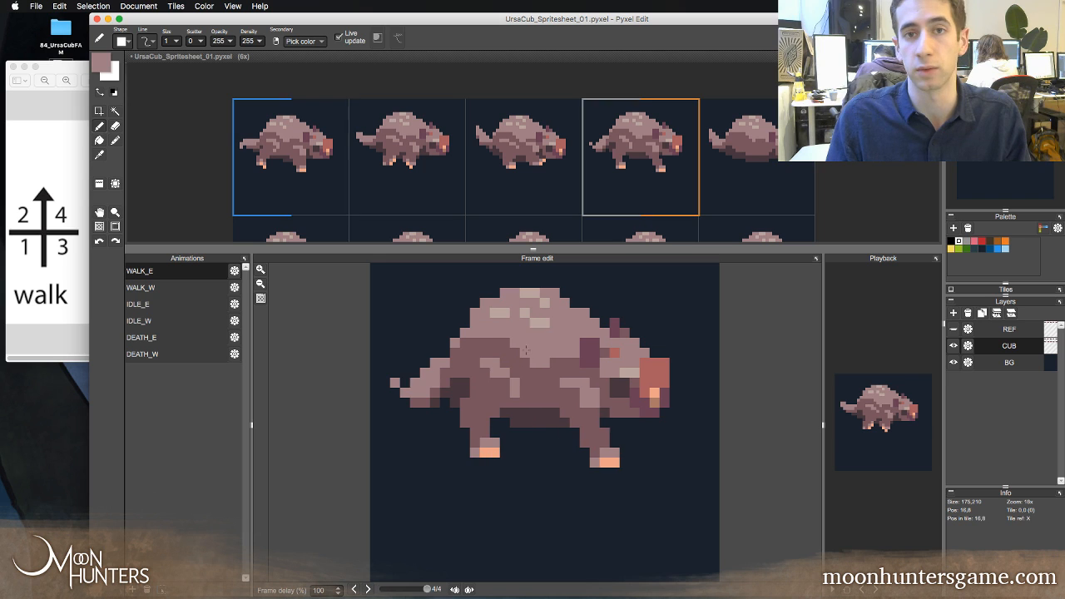
{"action": "key", "text": "Right"}
{"action": "key", "text": "Right"}
{"action": "key", "text": "Left"}
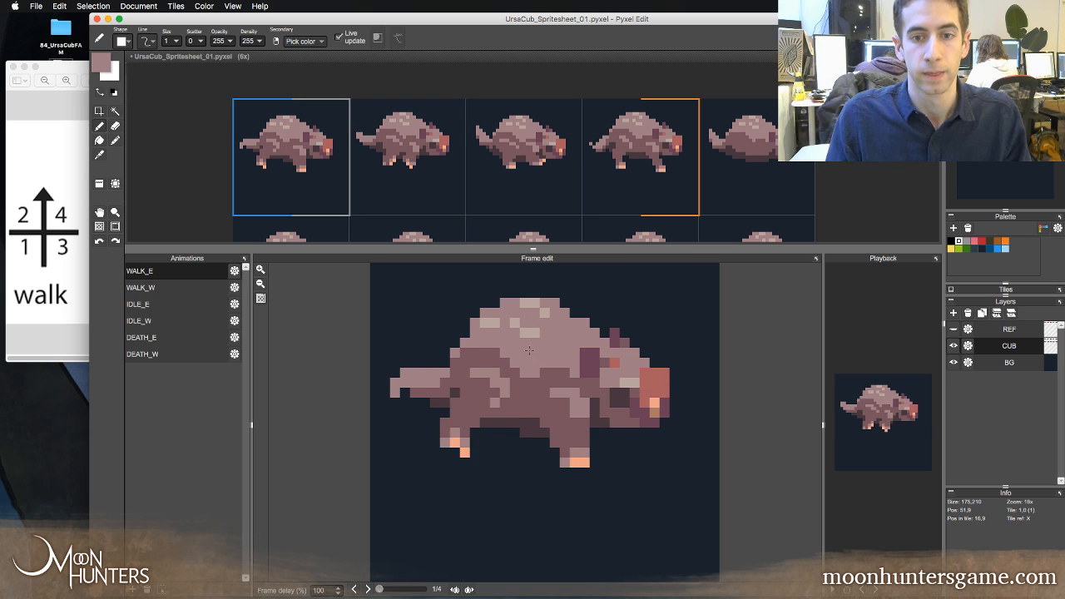
{"action": "key", "text": "Right"}
{"action": "key", "text": "Right"}
{"action": "key", "text": "Right"}
{"action": "key", "text": "Right"}
{"action": "key", "text": "Right"}
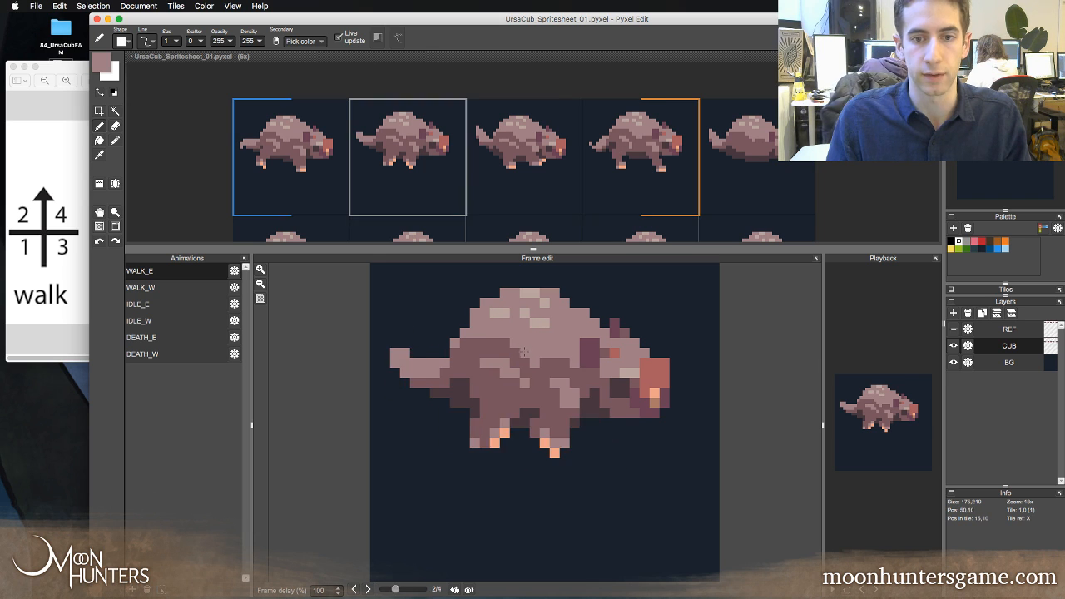
{"action": "key", "text": "Right"}
{"action": "key", "text": "Right"}
{"action": "key", "text": "Right"}
{"action": "key", "text": "Right"}
{"action": "key", "text": "Right"}
{"action": "key", "text": "Right"}
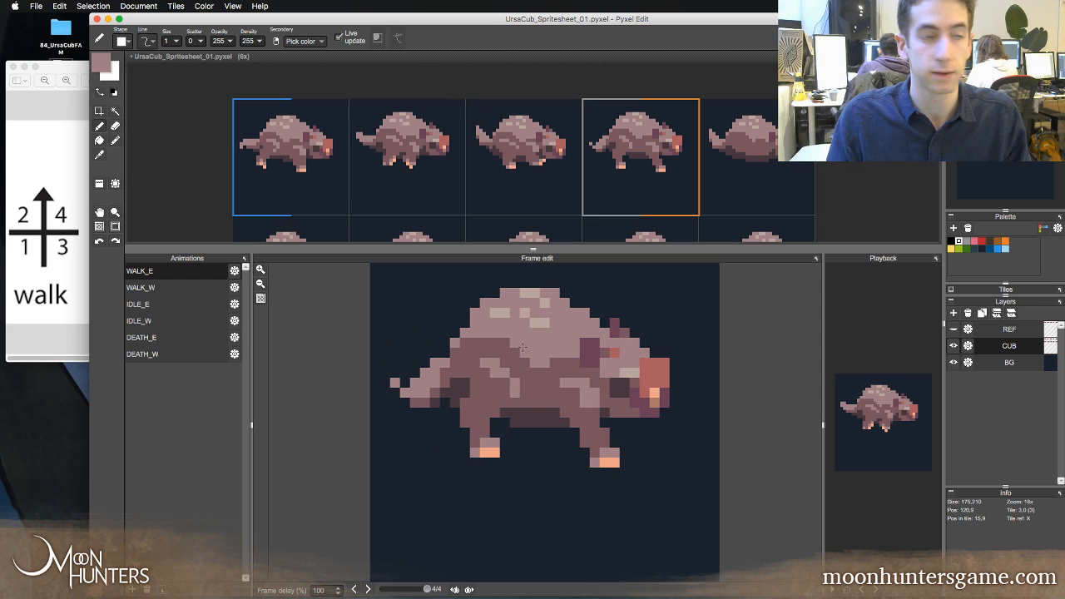
{"action": "key", "text": "Right"}
{"action": "key", "text": "Right"}
{"action": "key", "text": "Right"}
{"action": "key", "text": "Right"}
{"action": "key", "text": "Right"}
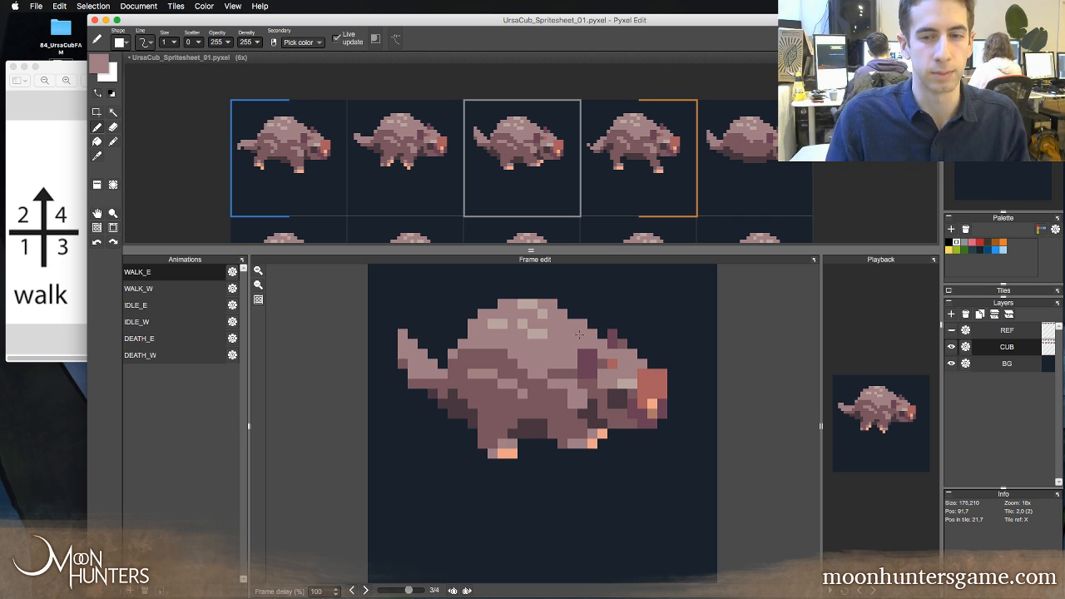
- Repaint the cub's eye in WALK_E frame 3 as closed, using the face's sampled brown and the ear's dark purple
{"action": "right_click", "coordinate": [614, 394]}
{"action": "right_click", "coordinate": [603, 404]}
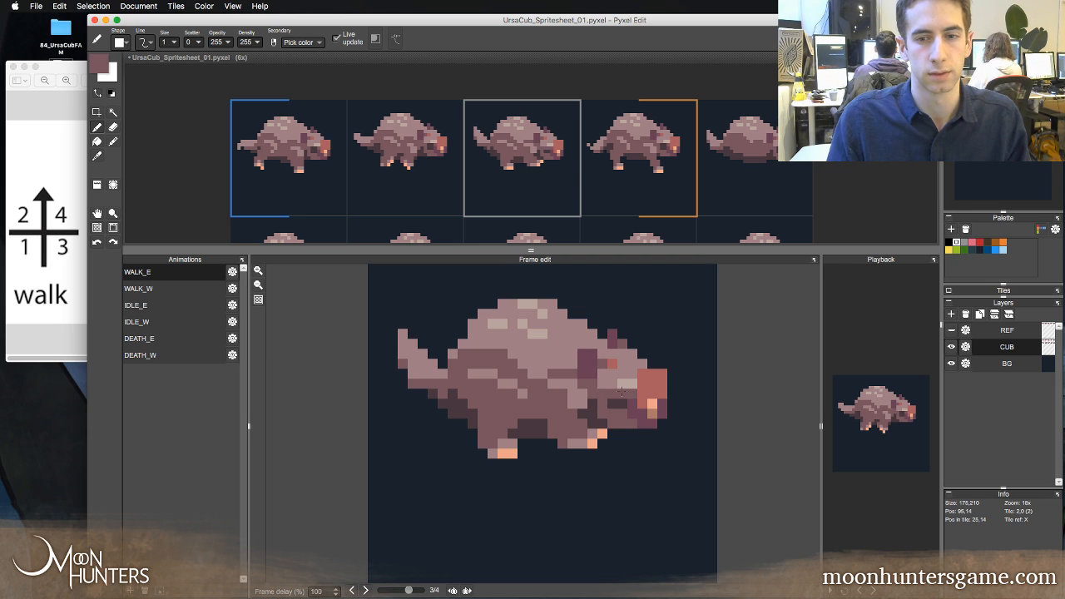
{"action": "right_click", "coordinate": [589, 371]}
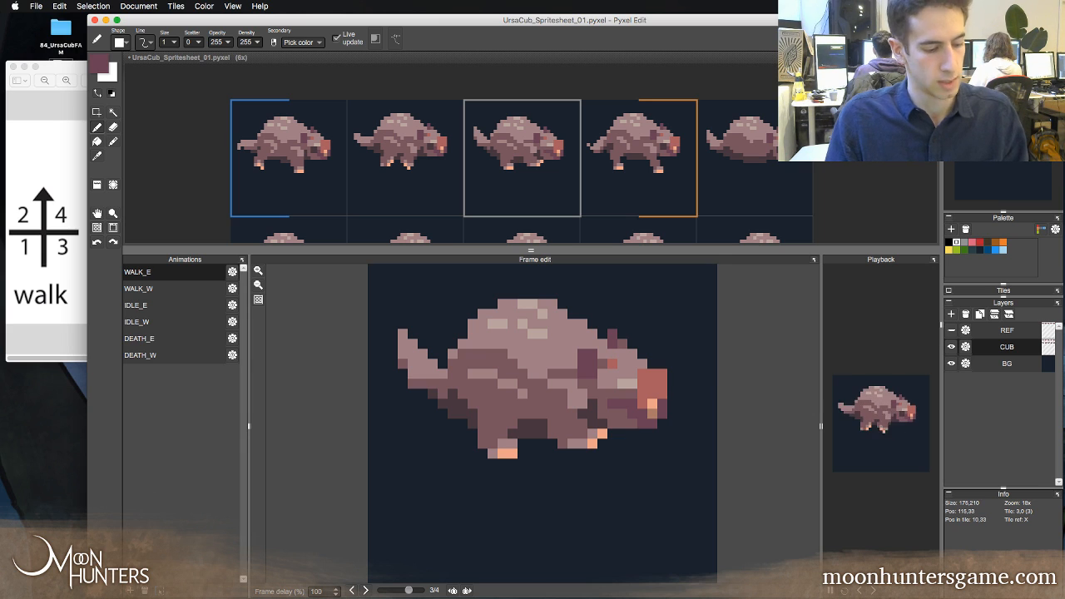
- Undo the last repaint on the cub's face in WALK_E frame 3 and loop through the frames to check the motion
{"action": "key", "text": "super+z"}
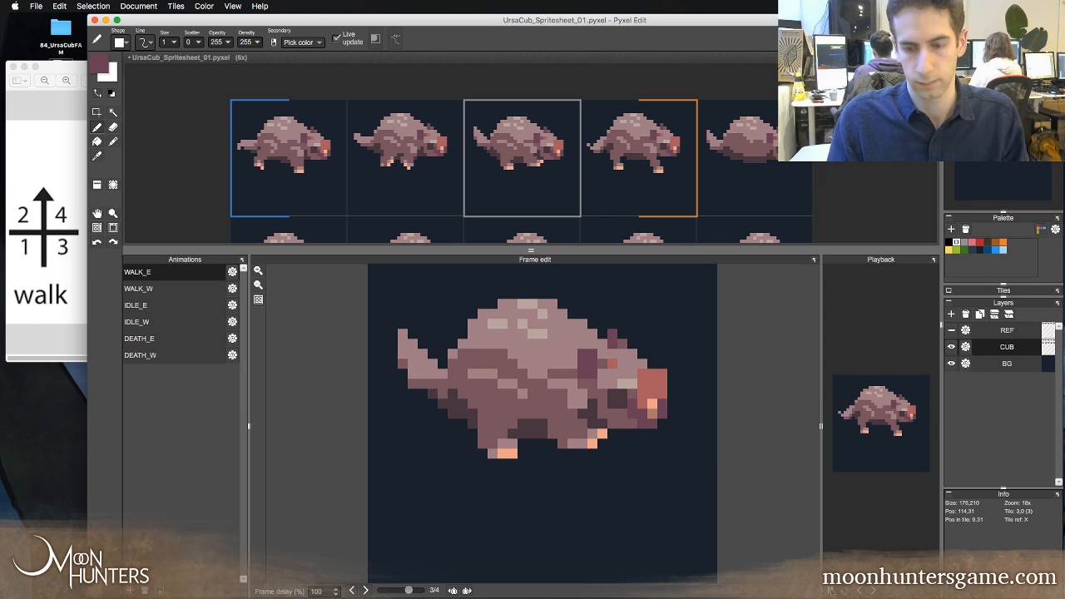
{"action": "key", "text": "comma"}
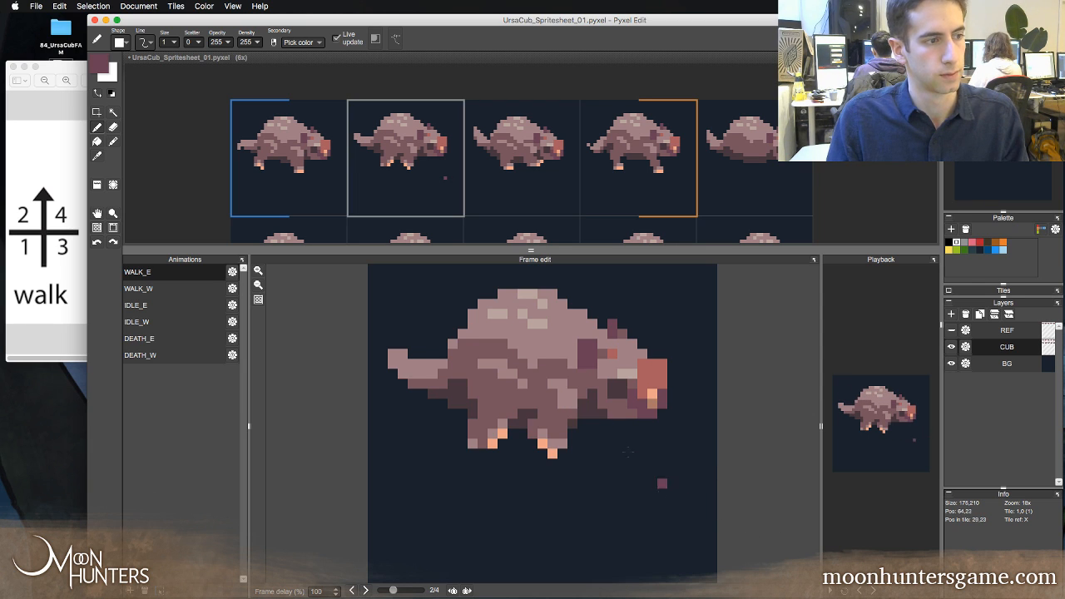
{"action": "key", "text": "period"}
{"action": "key", "text": "period"}
{"action": "key", "text": "period"}
{"action": "key", "text": "period"}
{"action": "left_click", "coordinate": [552, 374]}
{"action": "key", "text": "period"}
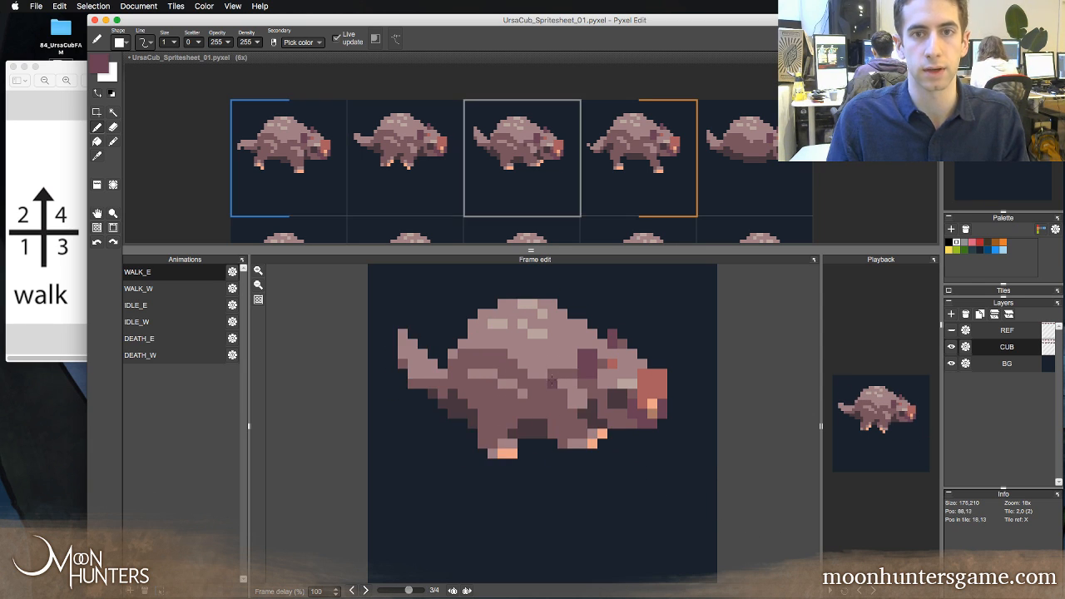
{"action": "key", "text": "period"}
{"action": "key", "text": "period"}
{"action": "key", "text": "period"}
{"action": "key", "text": "ctrl+z"}
{"action": "key", "text": "comma"}
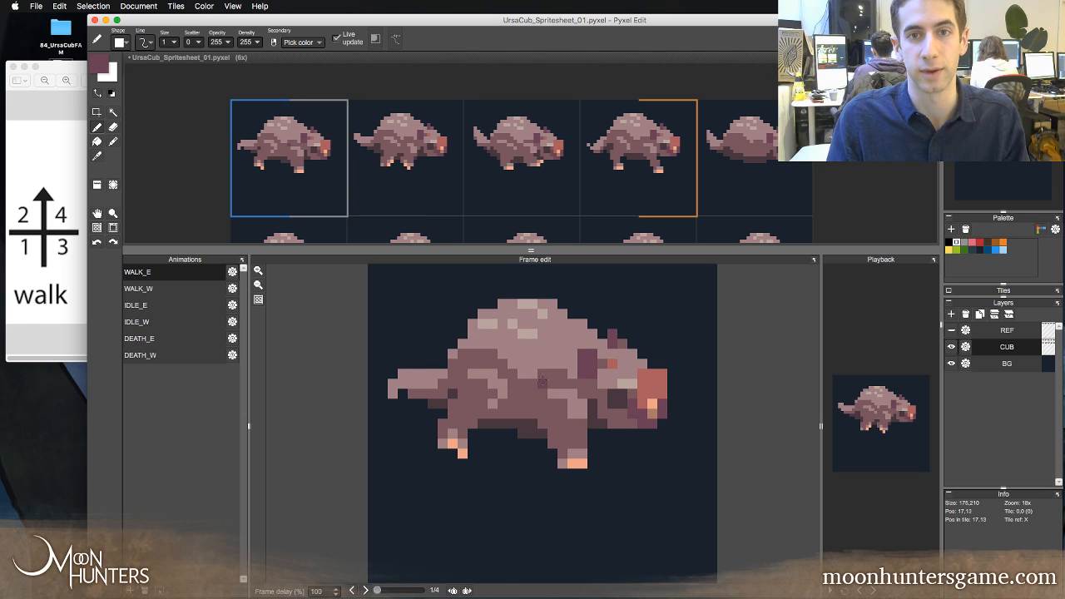
{"action": "key", "text": "comma"}
{"action": "key", "text": "period"}
{"action": "key", "text": "period"}
{"action": "key", "text": "period"}
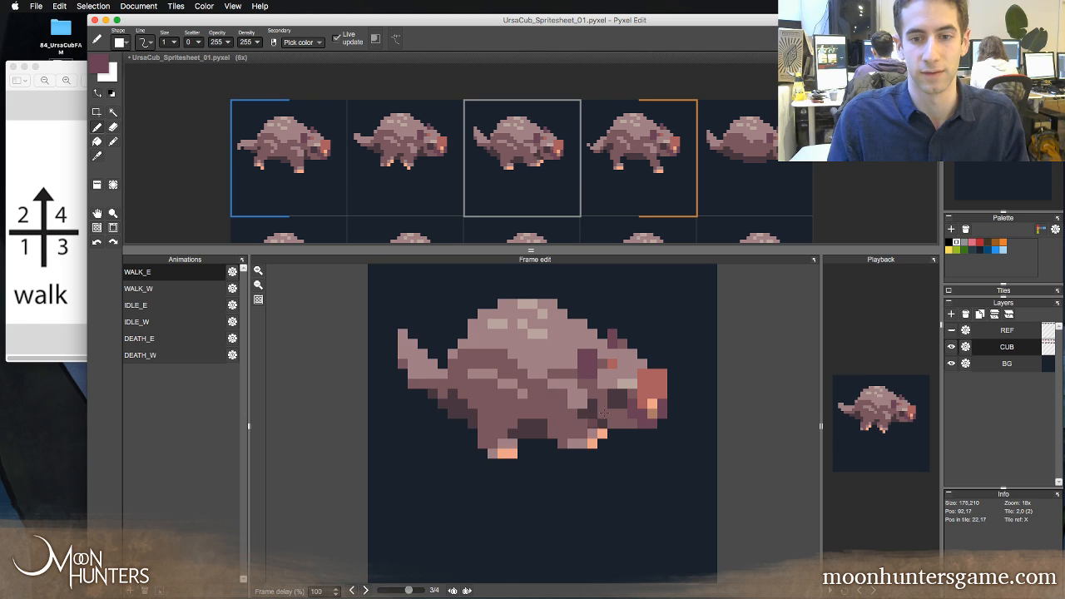
- Flip between WALK_E frames 1, 2 and 3 to compare the cub's body and head positions
{"action": "key", "text": "period"}
{"action": "key", "text": "period"}
{"action": "key", "text": "period"}
{"action": "key", "text": "period"}
{"action": "key", "text": "comma"}
{"action": "key", "text": "comma"}
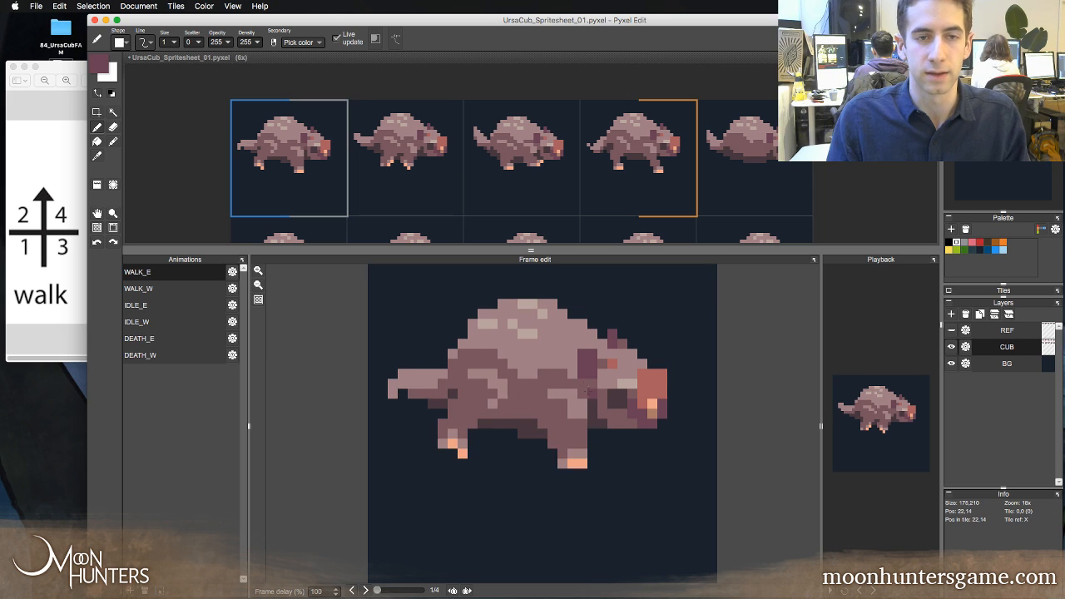
{"action": "key", "text": "period"}
{"action": "key", "text": "comma"}
{"action": "key", "text": "period"}
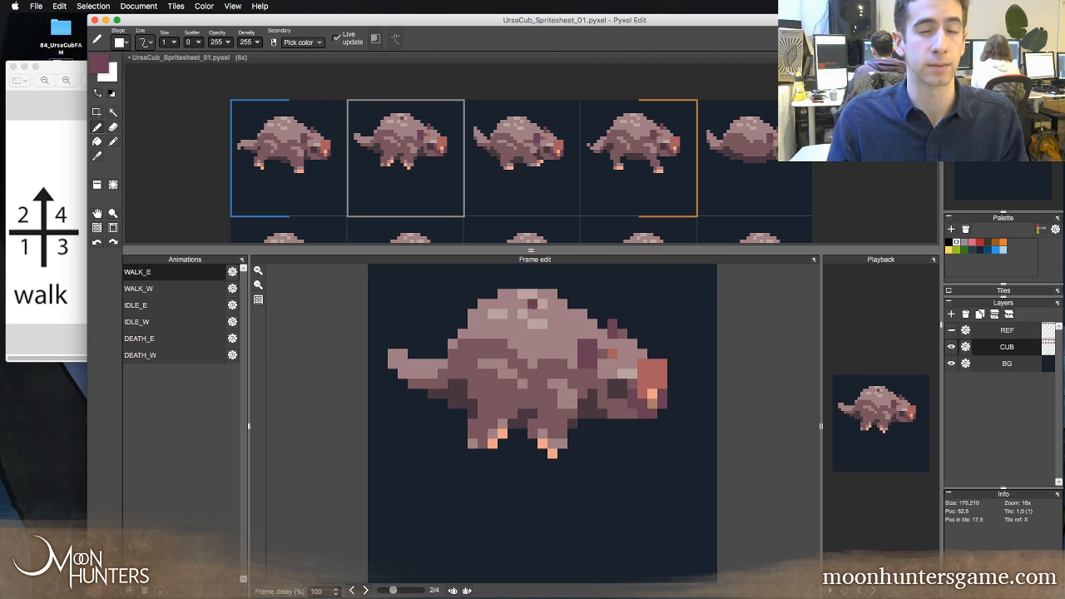
{"action": "key", "text": "comma"}
{"action": "key", "text": "period"}
{"action": "key", "text": "comma"}
{"action": "key", "text": "period"}
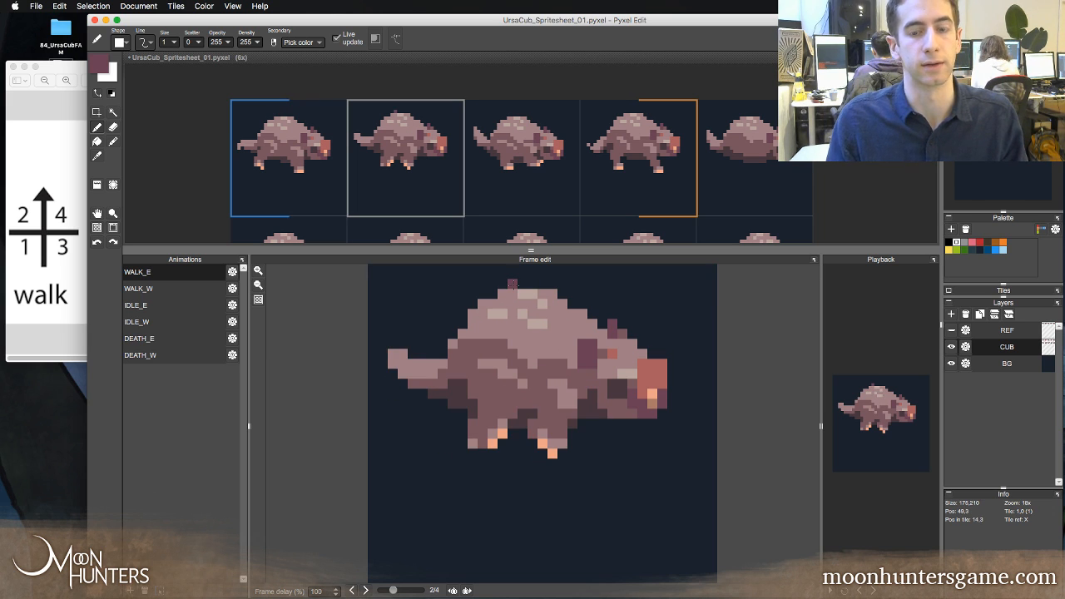
{"action": "key", "text": "comma"}
{"action": "key", "text": "period"}
{"action": "key", "text": "period"}
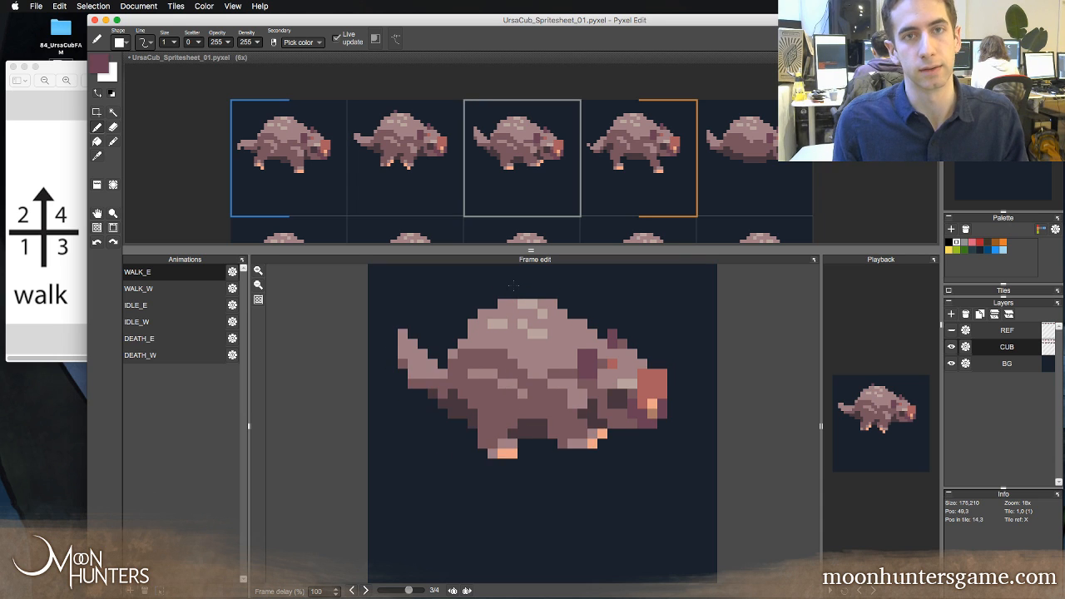
{"action": "key", "text": "comma"}
{"action": "key", "text": "period"}
{"action": "key", "text": "comma"}
{"action": "key", "text": "period"}
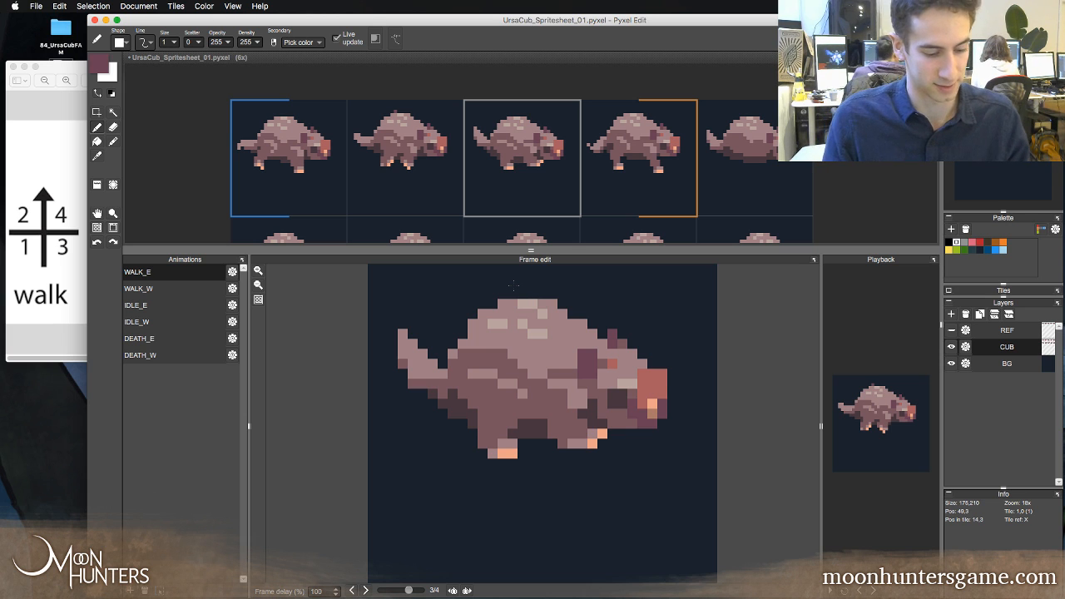
- Step through the whole WALK_E cycle to examine the head movement, ending on frame 4
{"action": "key", "text": "Left"}
{"action": "key", "text": "Right"}
{"action": "key", "text": "Right"}
{"action": "key", "text": "Right"}
{"action": "key", "text": "Right"}
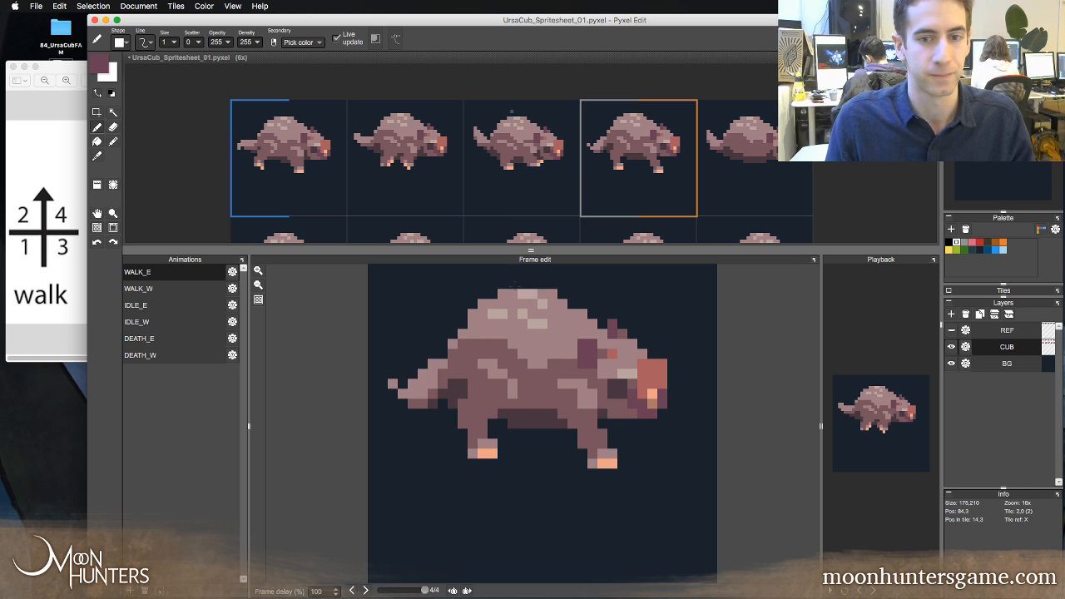
{"action": "key", "text": "Right"}
{"action": "key", "text": "Left"}
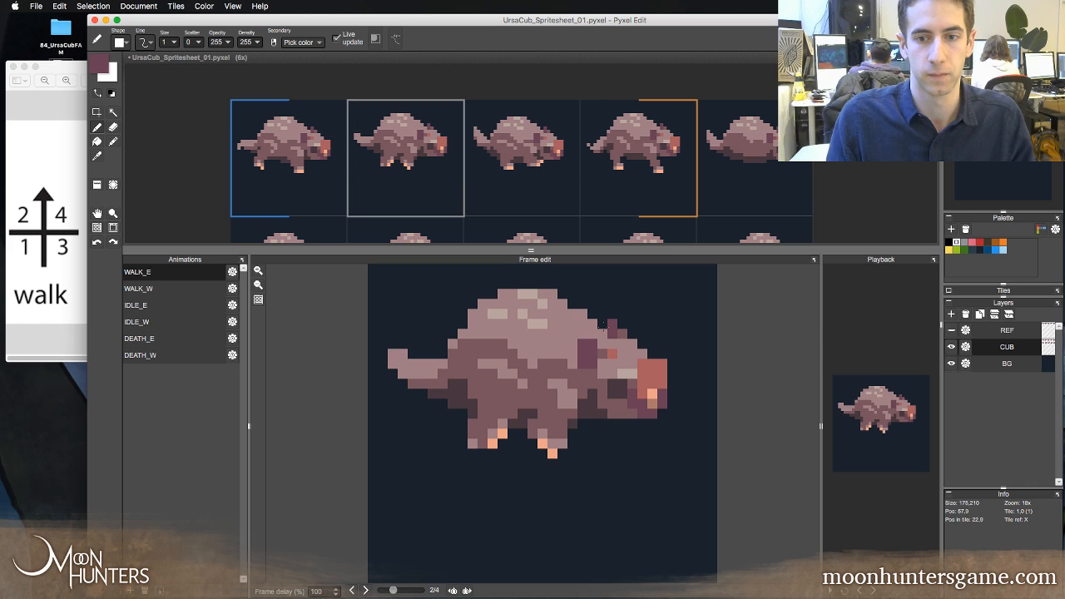
{"action": "key", "text": "Right"}
{"action": "key", "text": "Right"}
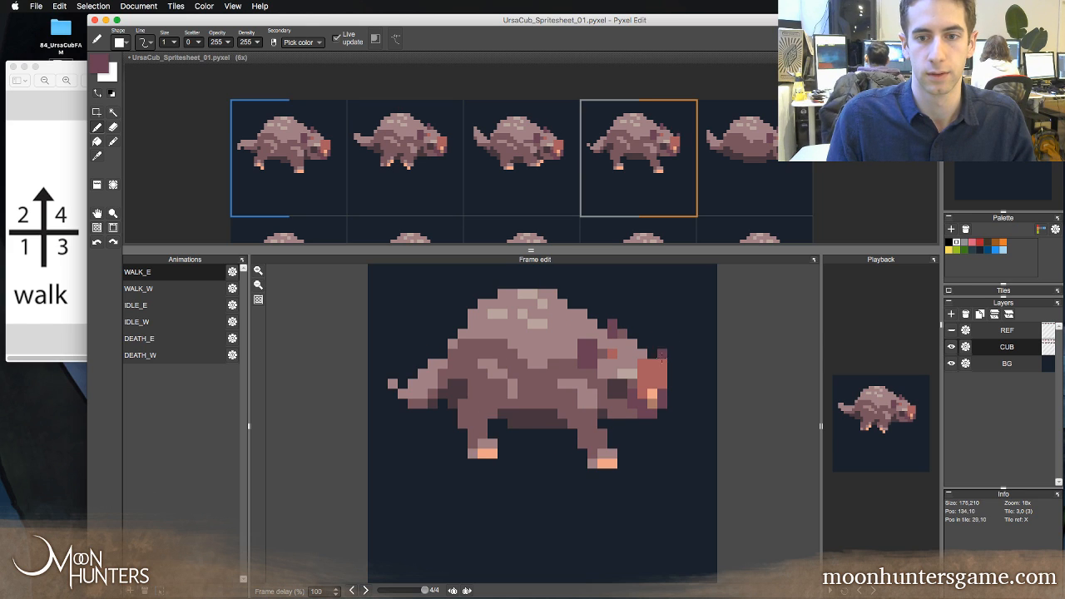
- Select the cub's snout in WALK_E frame 4, move it up one pixel and compare it with frame 3
{"action": "key", "text": "s"}
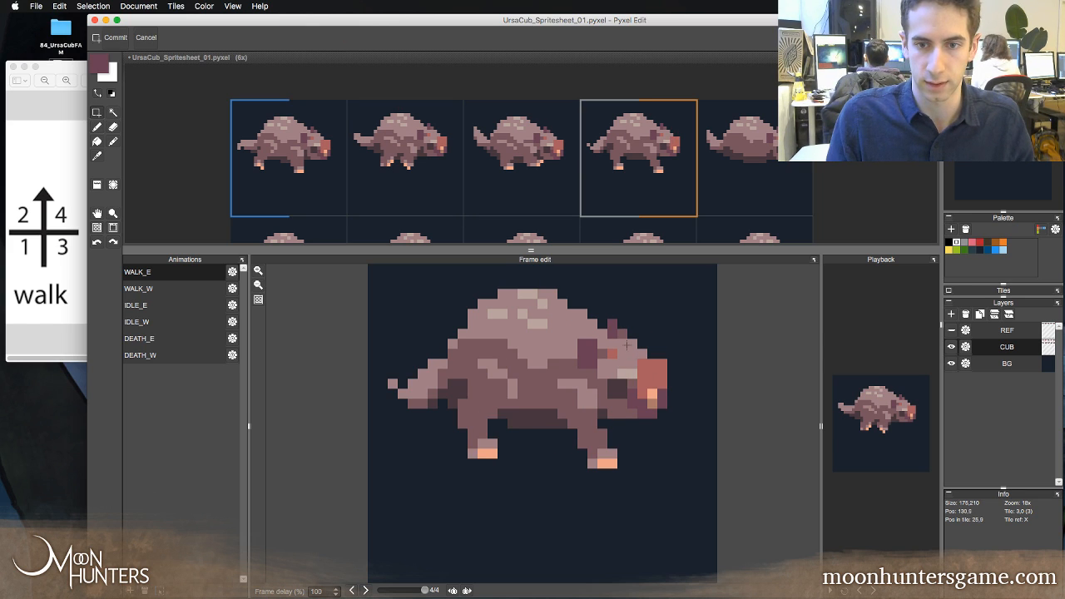
{"action": "left_click_drag", "start_coordinate": [625, 344], "coordinate": [701, 447]}
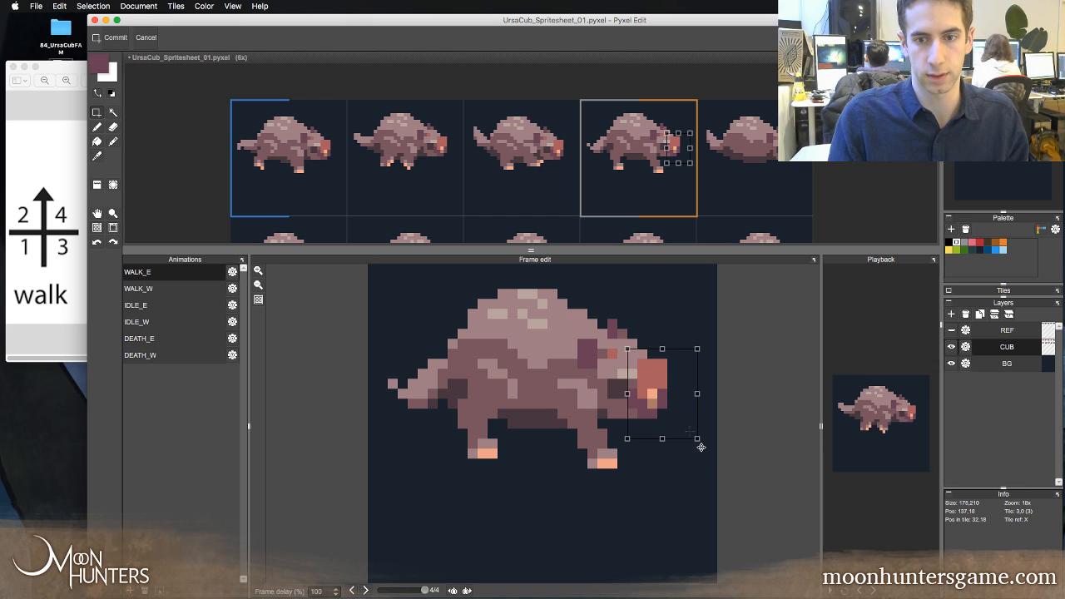
{"action": "key", "text": "Up"}
{"action": "key", "text": "Up"}
{"action": "key", "text": "Left"}
{"action": "key", "text": "Right"}
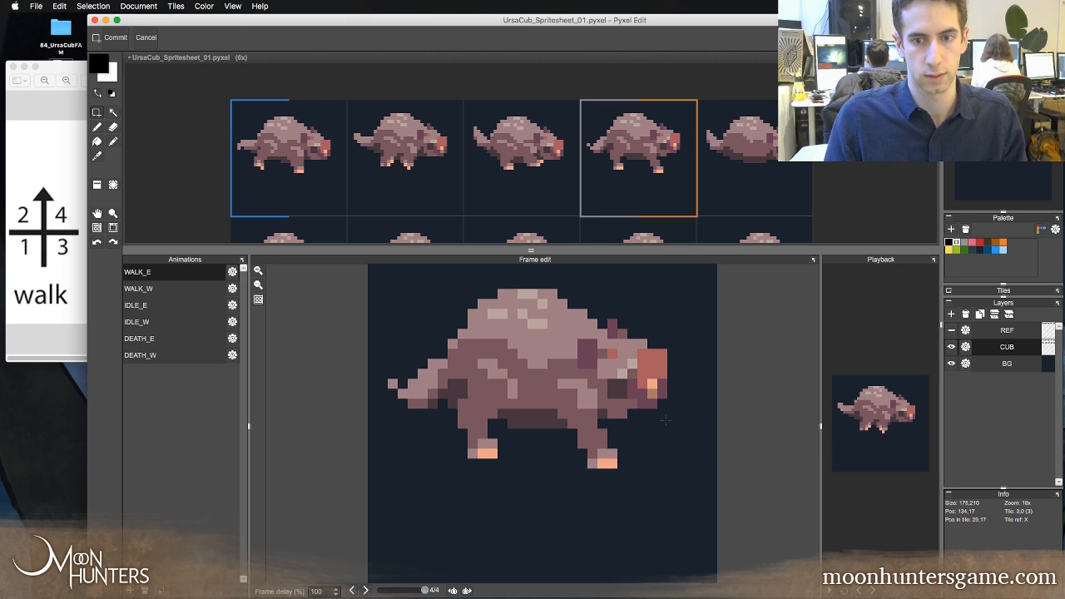
{"action": "key", "text": "Left"}
{"action": "key", "text": "Right"}
- Retouch the pixels behind the raised snout in WALK_E frame 4 using the sampled muzzle purple and face colour
{"action": "key", "text": "b"}
{"action": "right_click", "coordinate": [641, 397]}
{"action": "left_click", "coordinate": [633, 394]}
{"action": "left_click", "coordinate": [633, 404]}
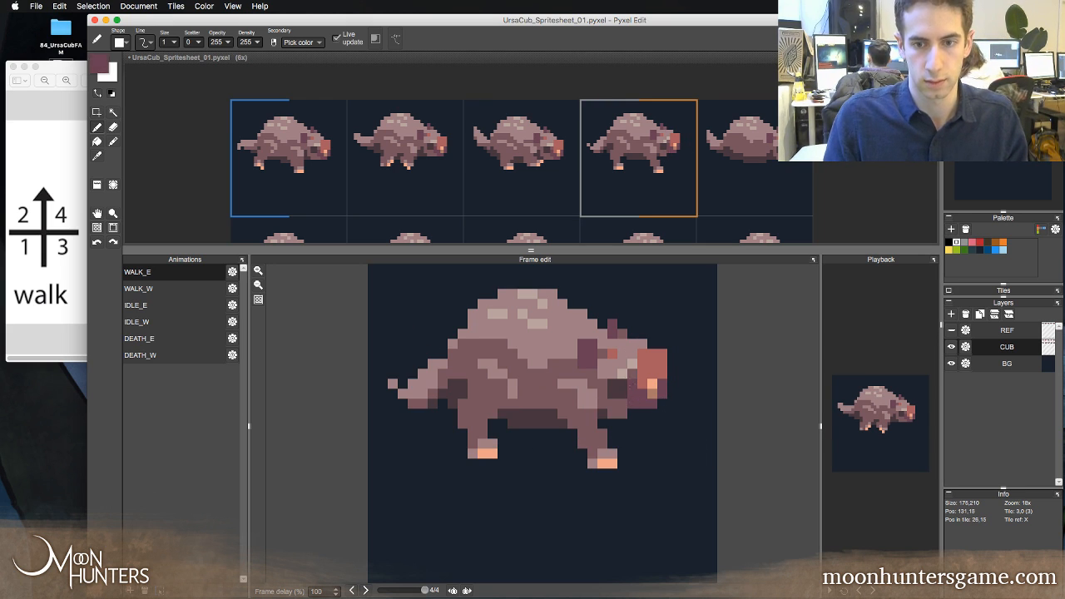
{"action": "right_click", "coordinate": [630, 375]}
{"action": "left_click", "coordinate": [631, 384]}
{"action": "left_click", "coordinate": [630, 367]}
- Flip between WALK_E frames 3 and 4 to compare the head with the raised snout, ending on frame 4
{"action": "key", "text": "Left"}
{"action": "key", "text": "Right"}
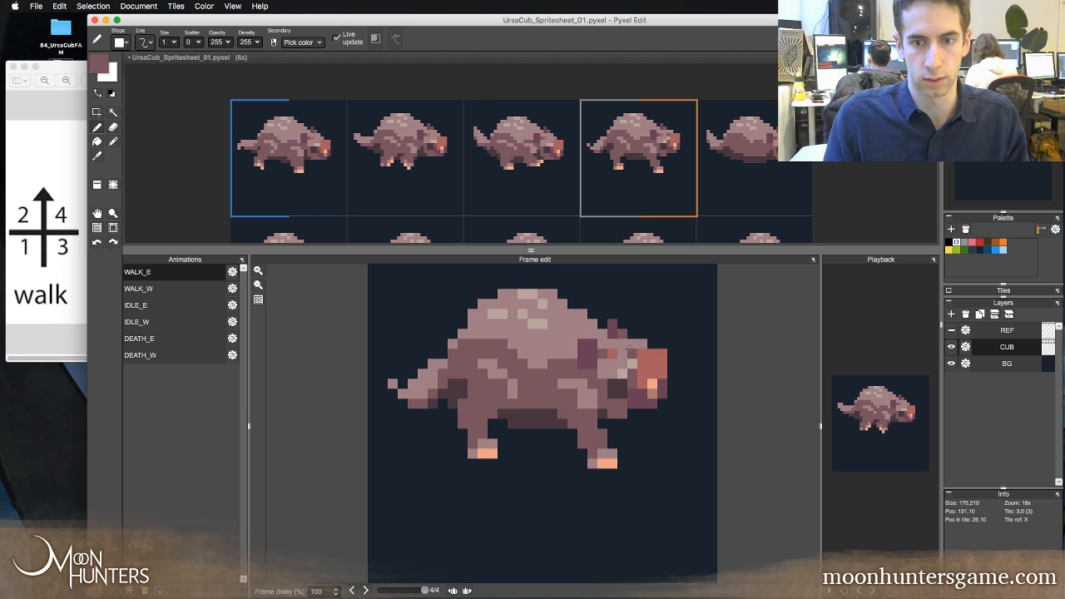
{"action": "left_click", "coordinate": [642, 314]}
{"action": "key", "text": "Left"}
{"action": "key", "text": "Right"}
{"action": "key", "text": "Left"}
{"action": "key", "text": "Right"}
{"action": "key", "text": "Left"}
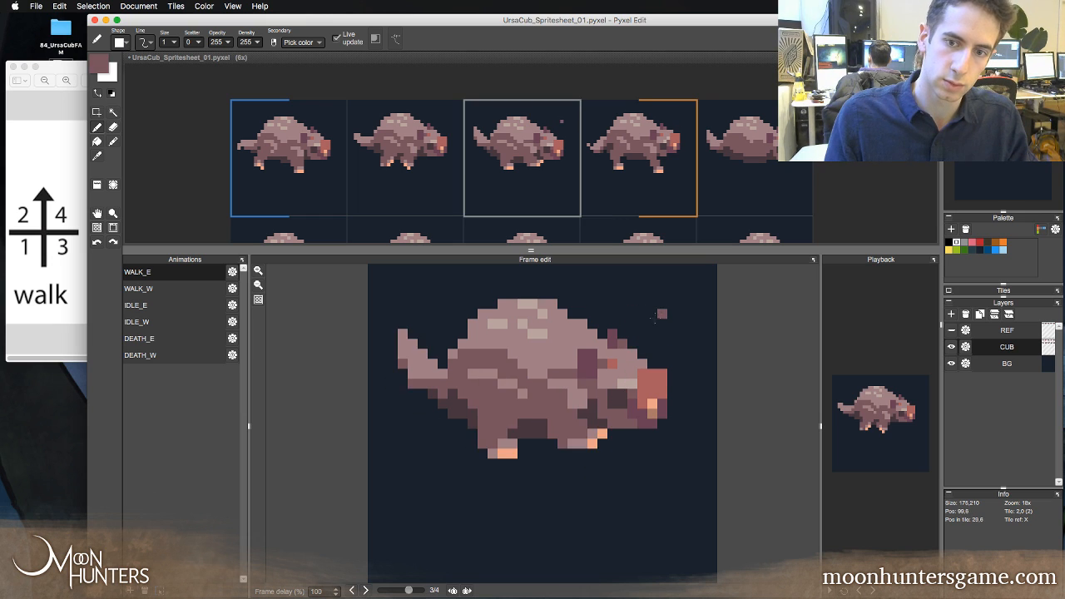
{"action": "key", "text": "Right"}
- Try reshaping the far ear in WALK_E frame 4 with its sampled purple and the Eraser, and undo the ear edits
{"action": "right_click", "coordinate": [613, 326]}
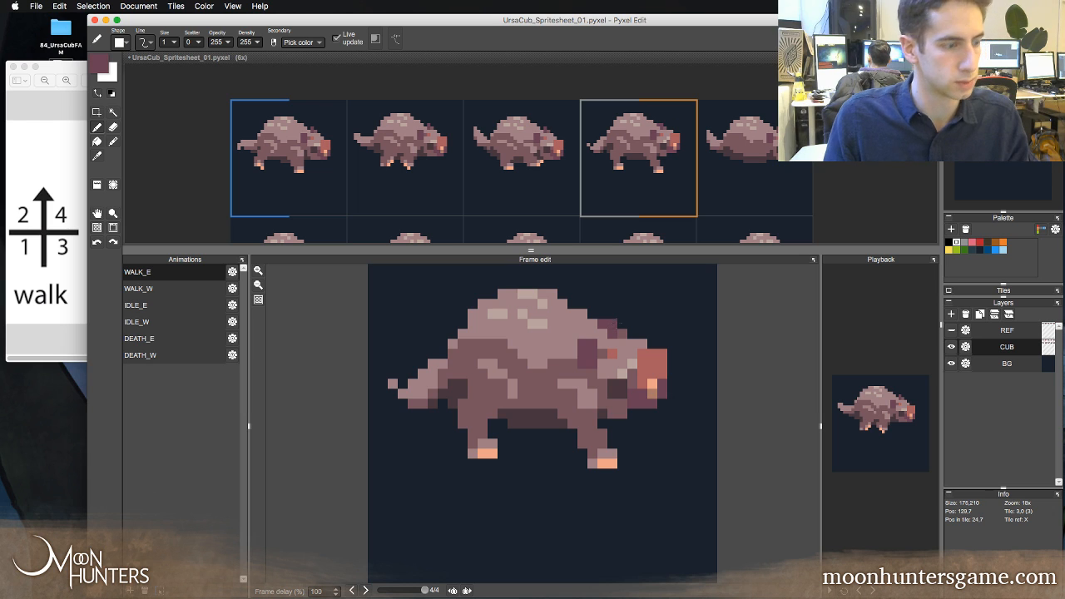
{"action": "key", "text": "e"}
{"action": "left_click", "coordinate": [617, 325]}
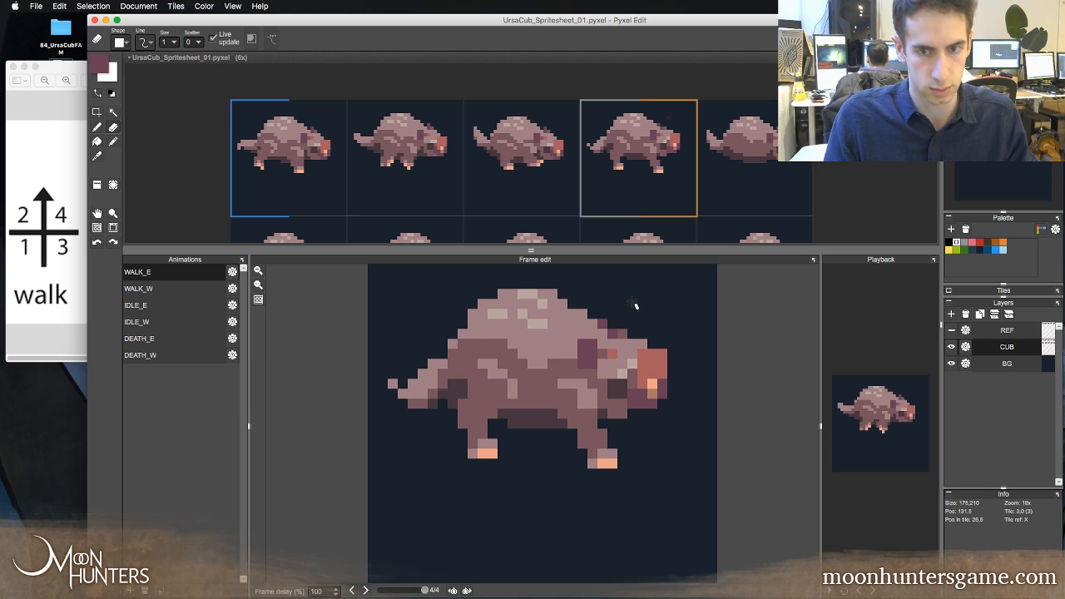
{"action": "key", "text": "Left"}
{"action": "key", "text": "Right"}
{"action": "key", "text": "Left"}
{"action": "key", "text": "Right"}
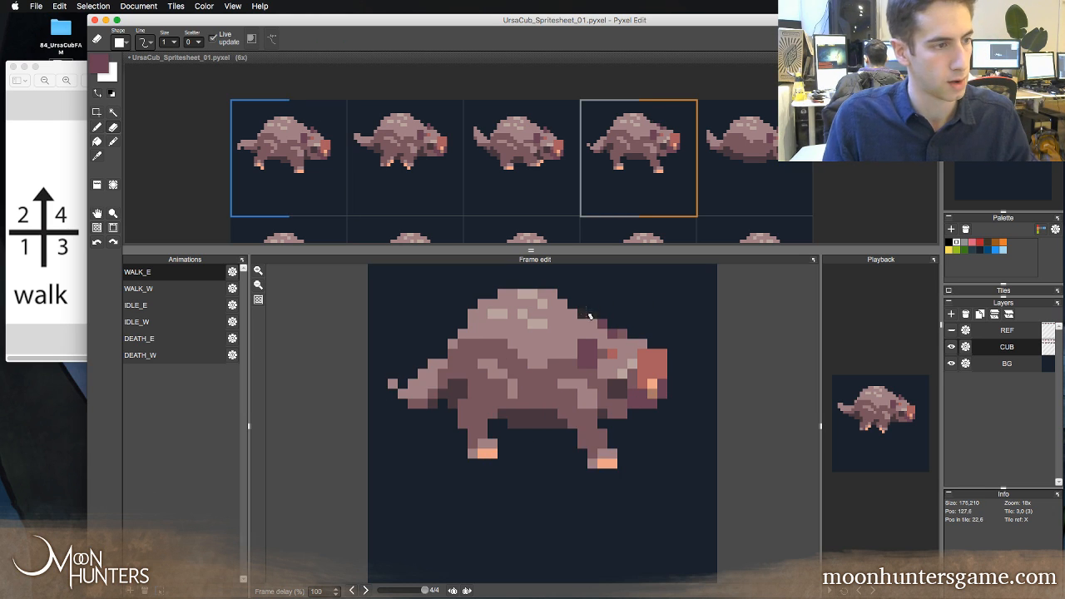
{"action": "left_click", "coordinate": [583, 321]}
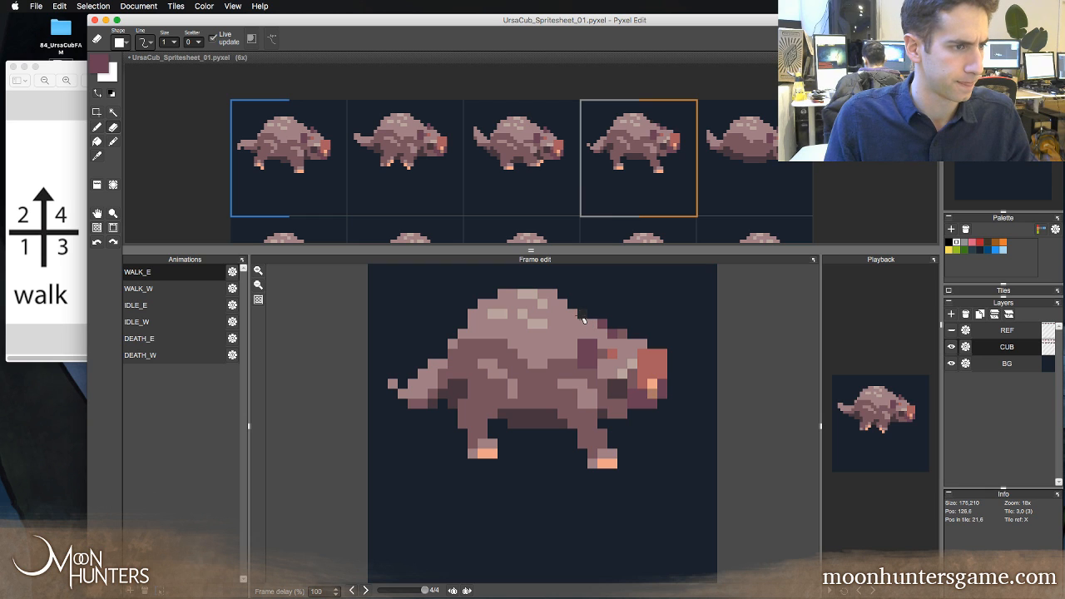
{"action": "left_click", "coordinate": [584, 324]}
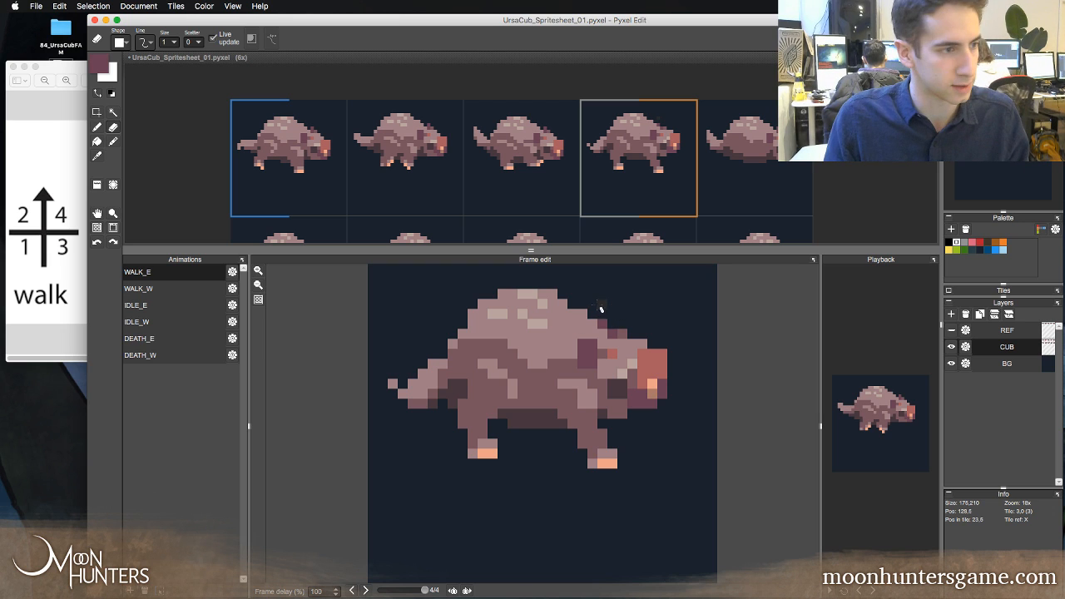
{"action": "key", "text": "super+z"}
{"action": "key", "text": "super+z"}
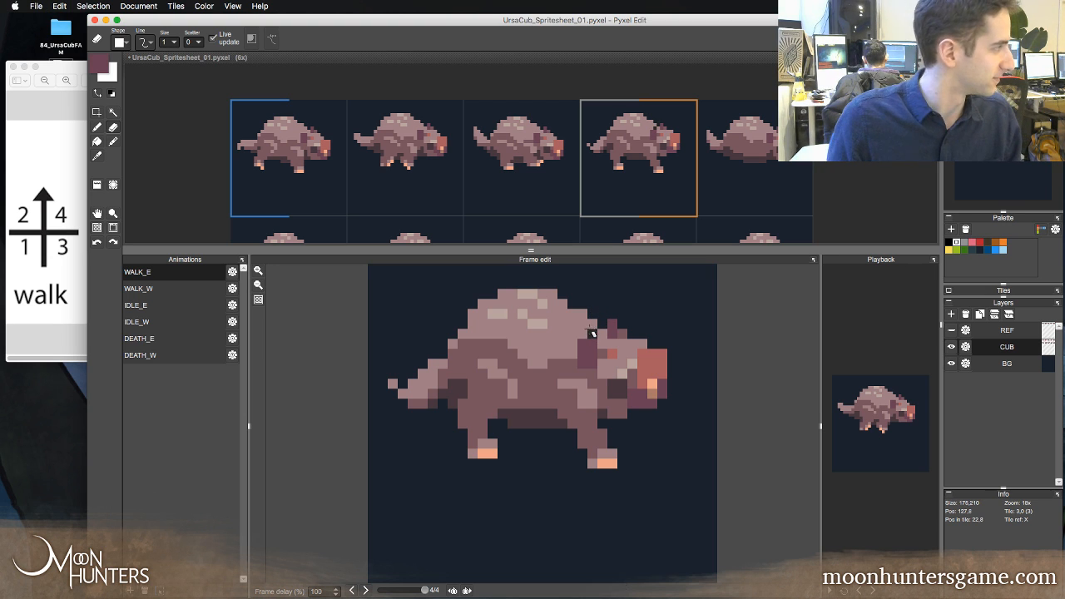
- Alternate between WALK_E frames 3 and 4 to compare the ear and head motion, ending on frame 4
{"action": "key", "text": "Left"}
{"action": "key", "text": "Right"}
{"action": "key", "text": "Left"}
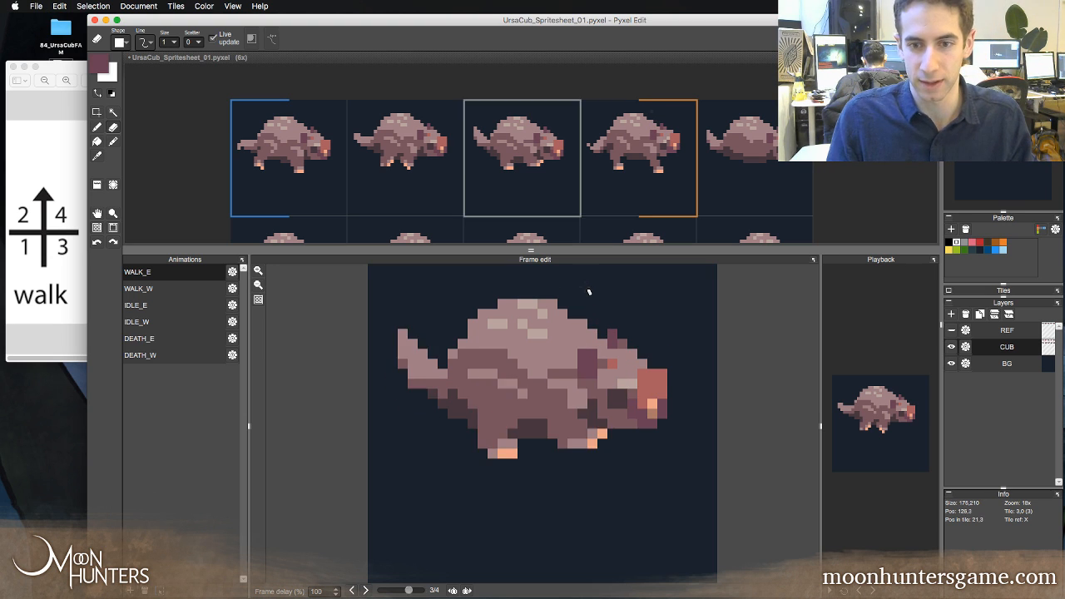
{"action": "key", "text": "Right"}
{"action": "key", "text": "Left"}
{"action": "key", "text": "Right"}
{"action": "key", "text": "Left"}
{"action": "key", "text": "Right"}
{"action": "key", "text": "Left"}
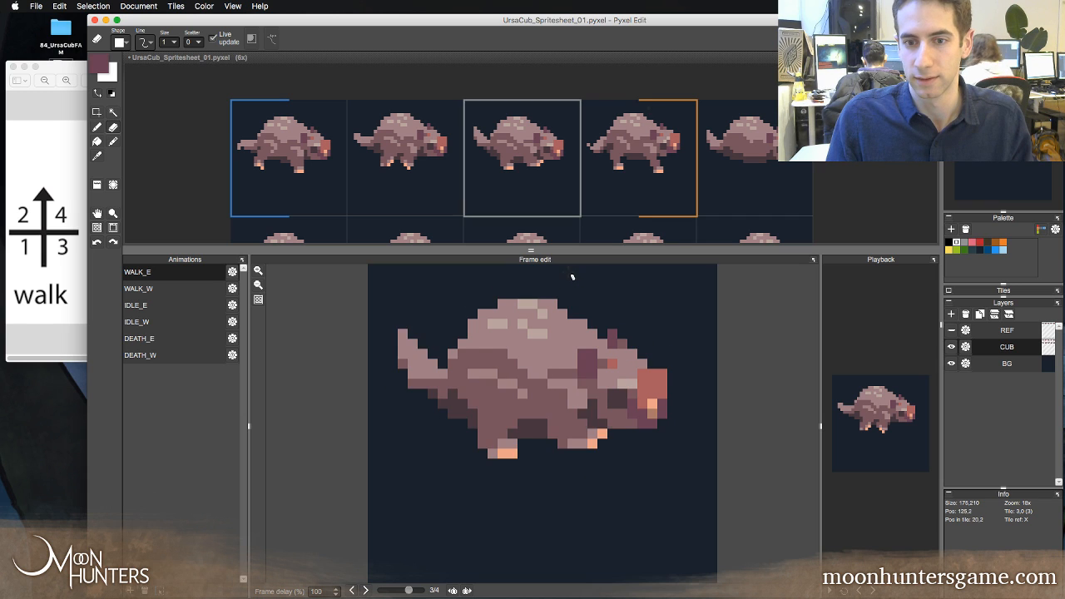
{"action": "key", "text": "Right"}
{"action": "key", "text": "Left"}
{"action": "key", "text": "Right"}
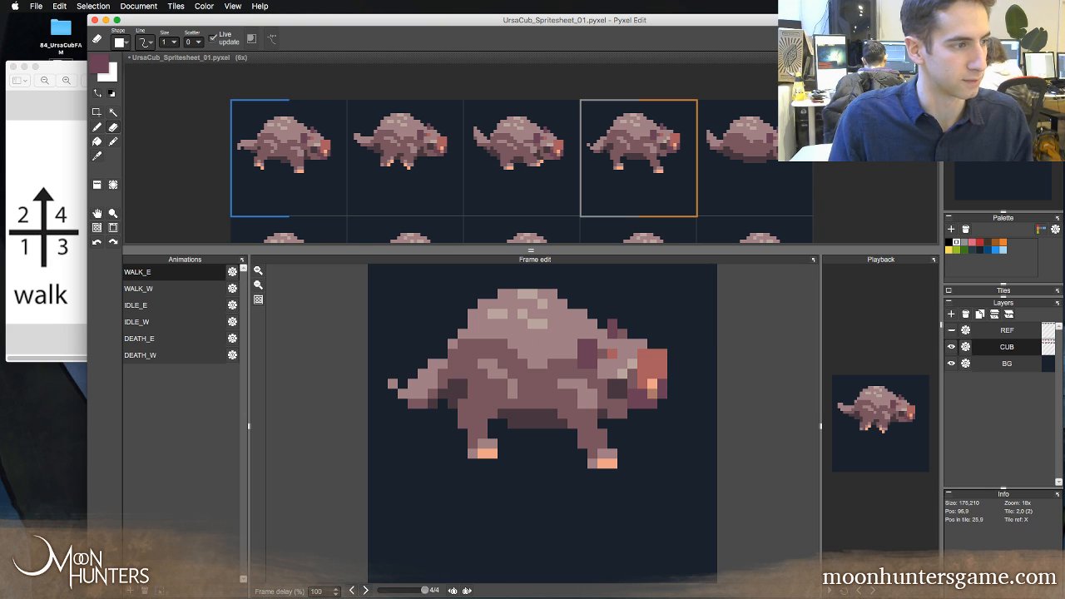
- Switch to Finder and preview the adult bear reference Mtn_Ursa_05.gif, closing the preview when done
{"action": "key", "text": "super+Tab"}
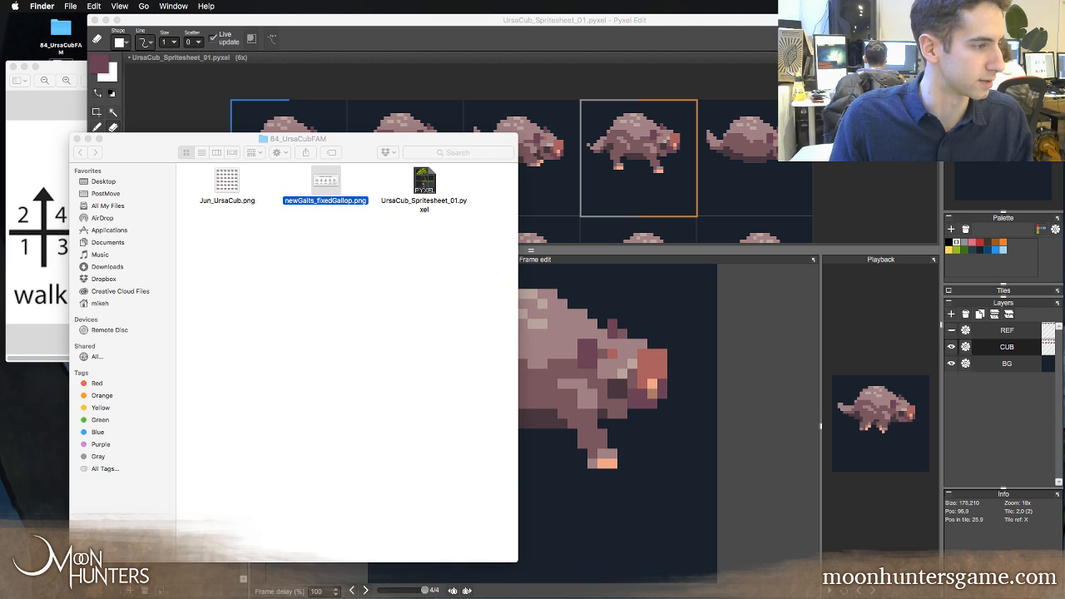
{"action": "left_click_drag", "start_coordinate": [128, 147], "coordinate": [0, 144]}
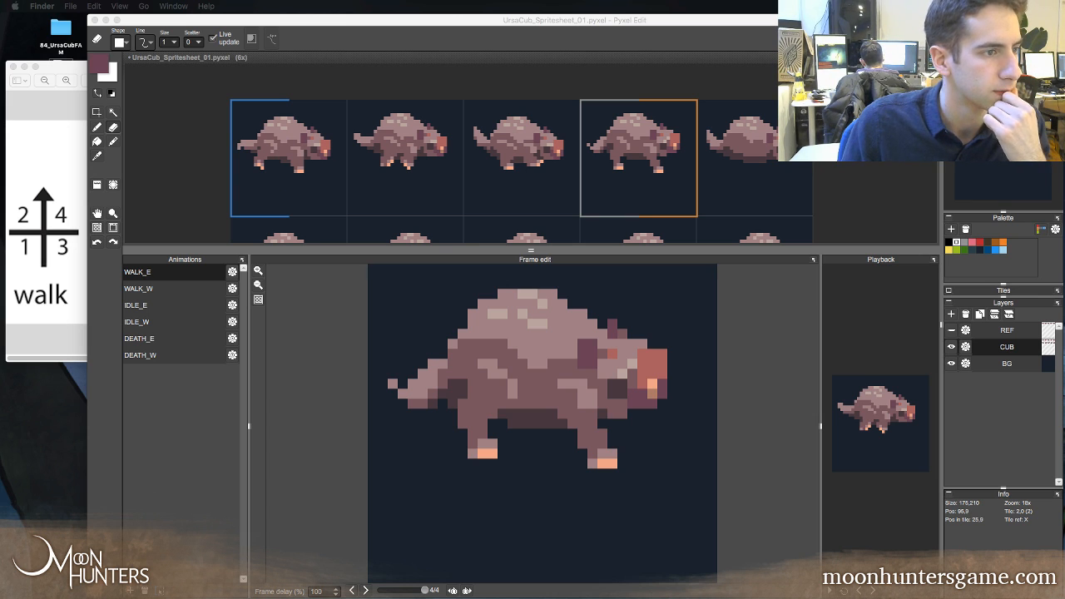
{"action": "key", "text": "super+Tab"}
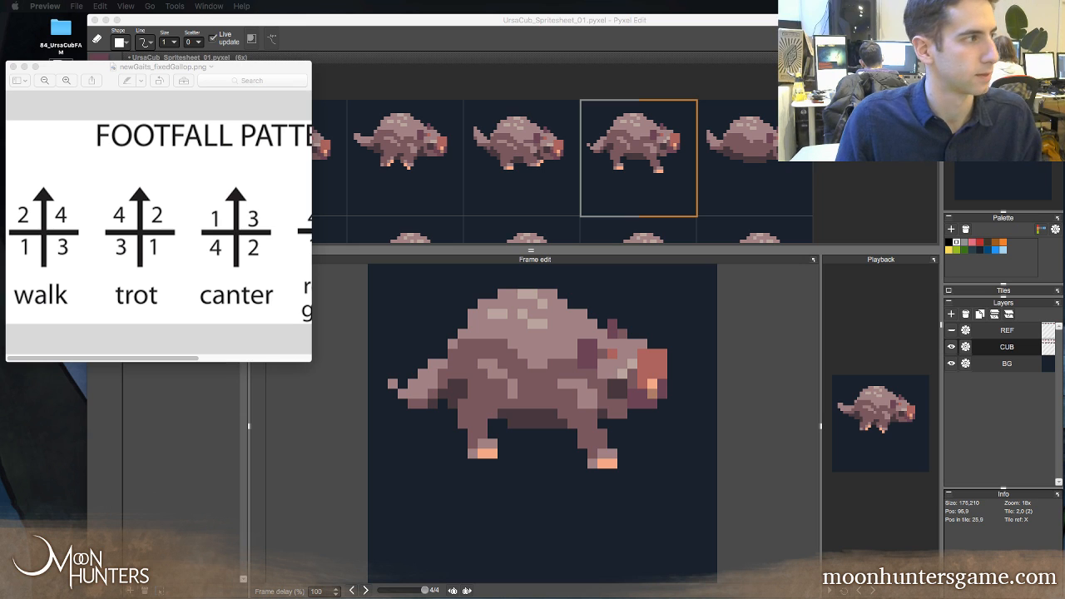
{"action": "key", "text": "super+Tab"}
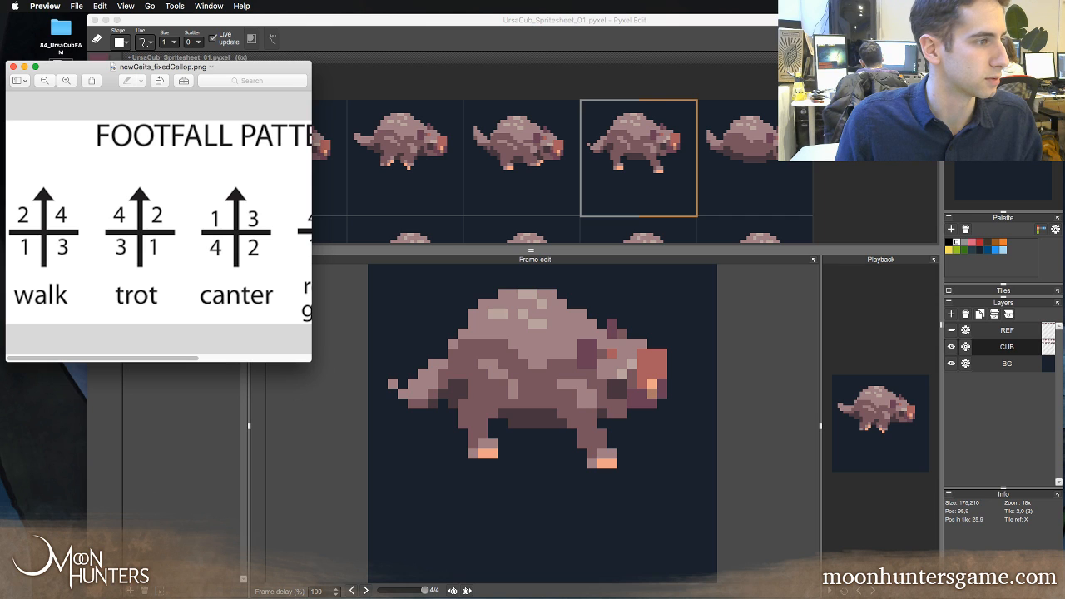
{"action": "key", "text": "super+Tab"}
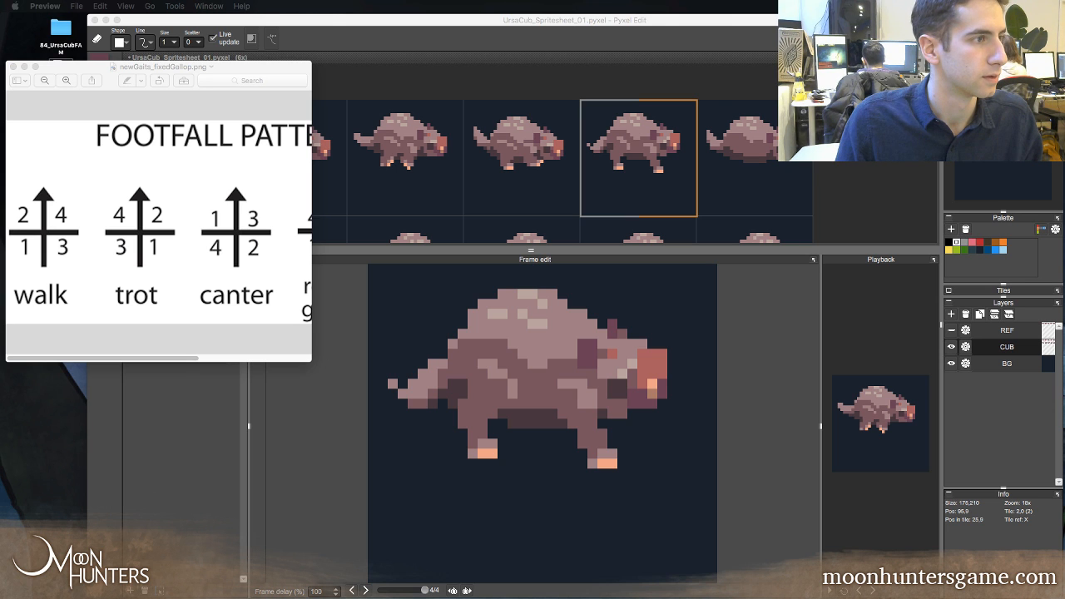
{"action": "left_click_drag", "start_coordinate": [0, 27], "coordinate": [636, 39]}
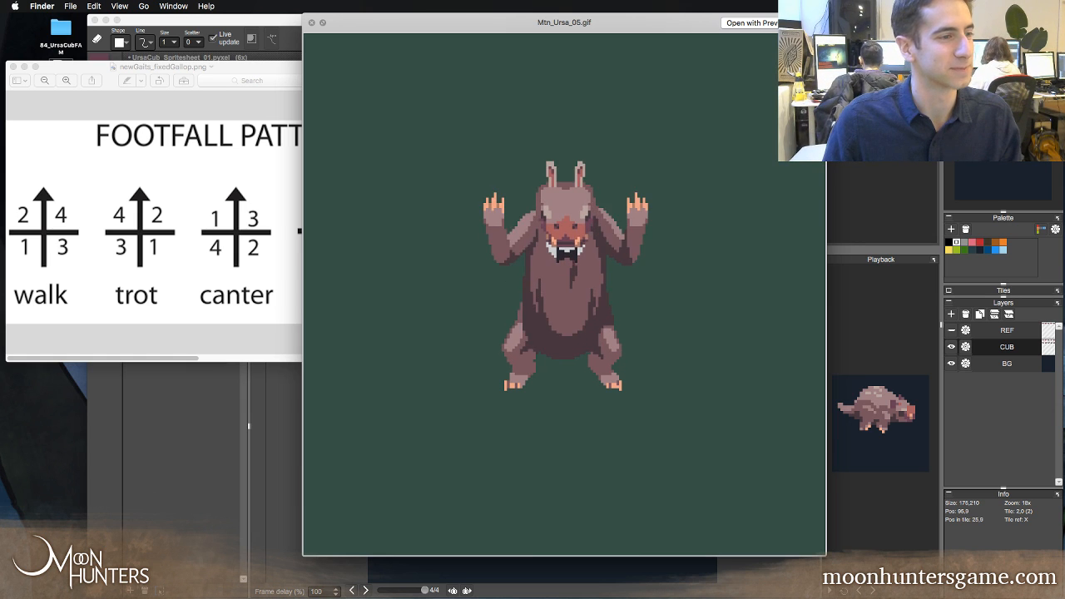
{"action": "key", "text": "space"}
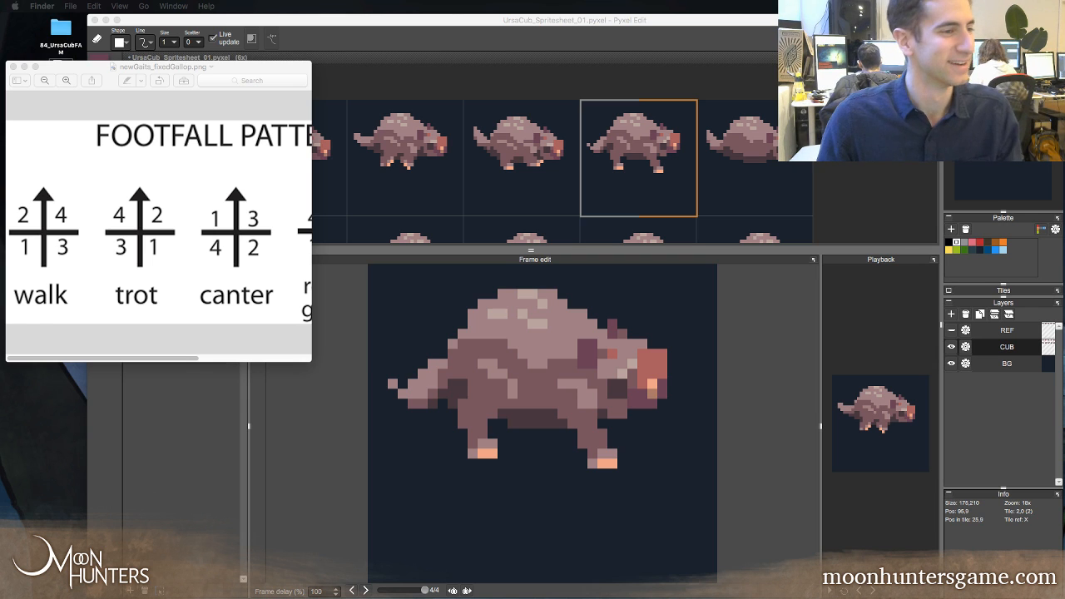
- Switch to Pyxel Edit and enlarge the view of the adult bear sprite sheet Mtn_Ursa_09.pyxel, widening its window
{"action": "key", "text": "super+Tab"}
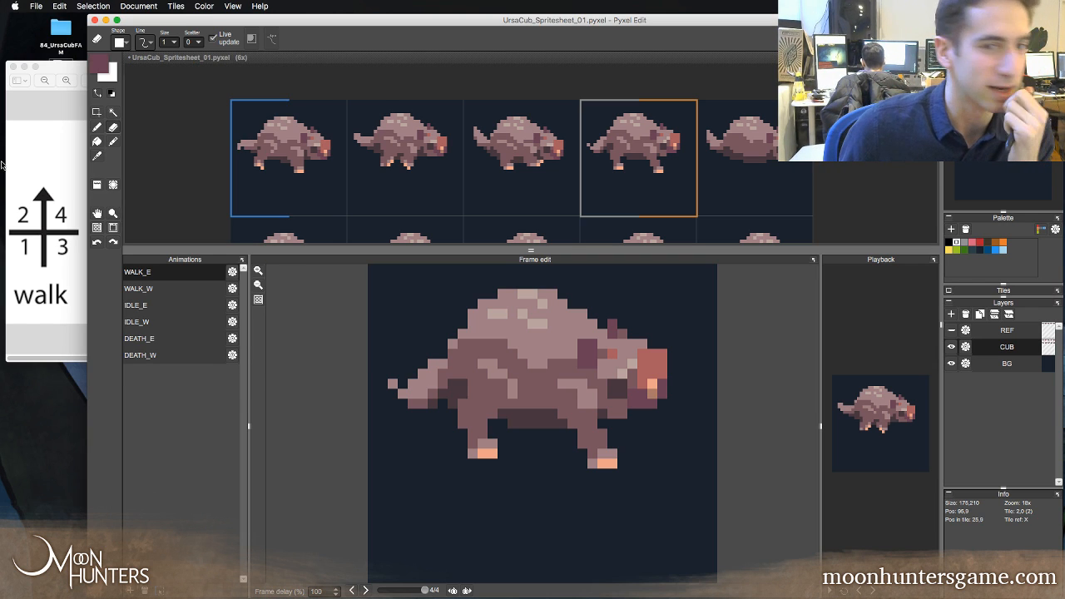
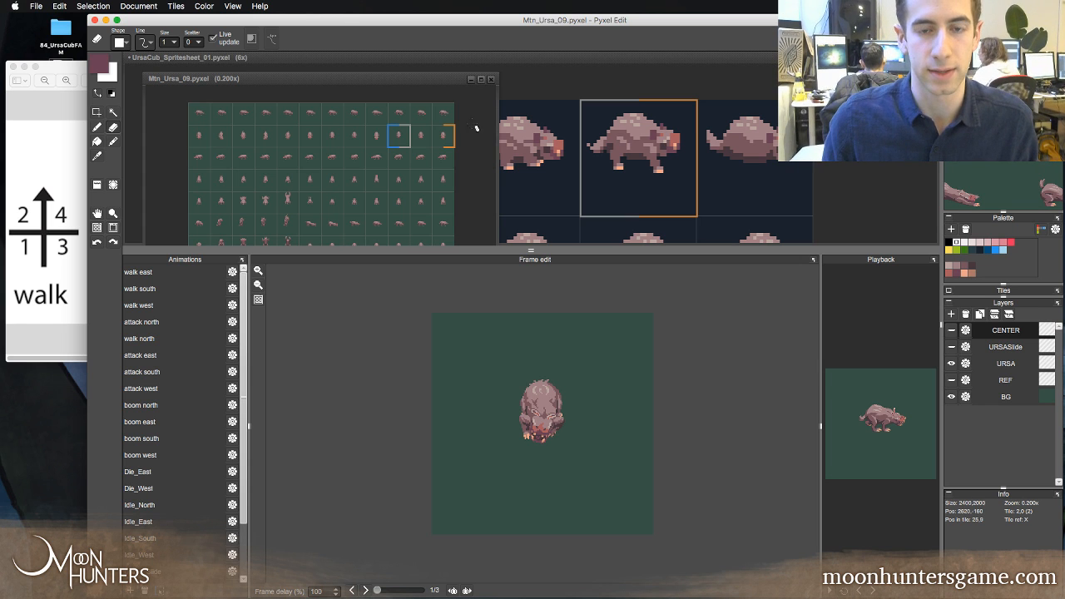
{"action": "left_click_drag", "start_coordinate": [466, 250], "coordinate": [467, 391]}
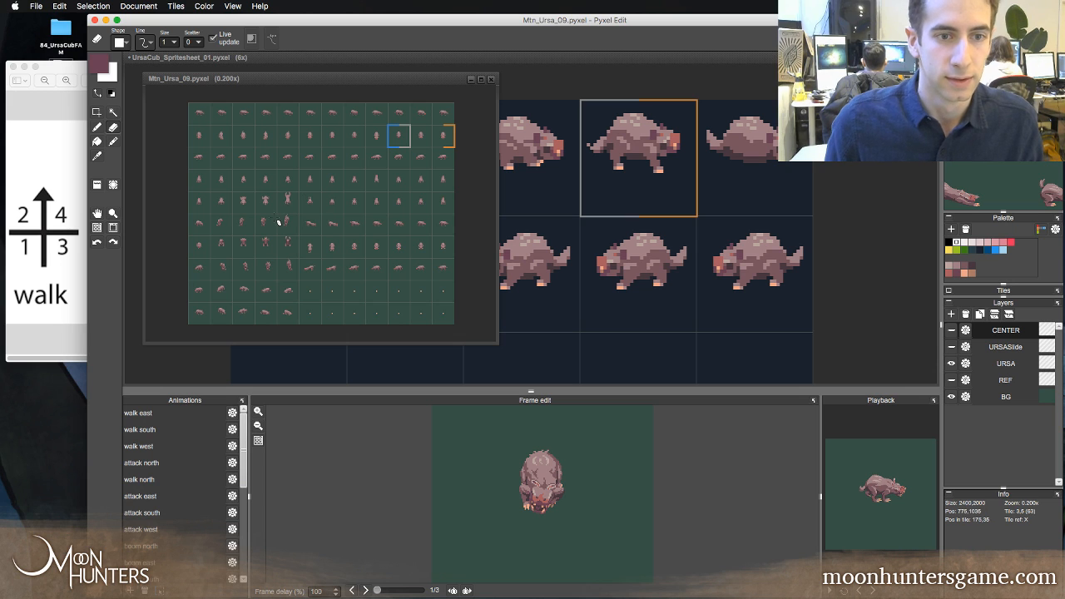
{"action": "key", "text": "z"}
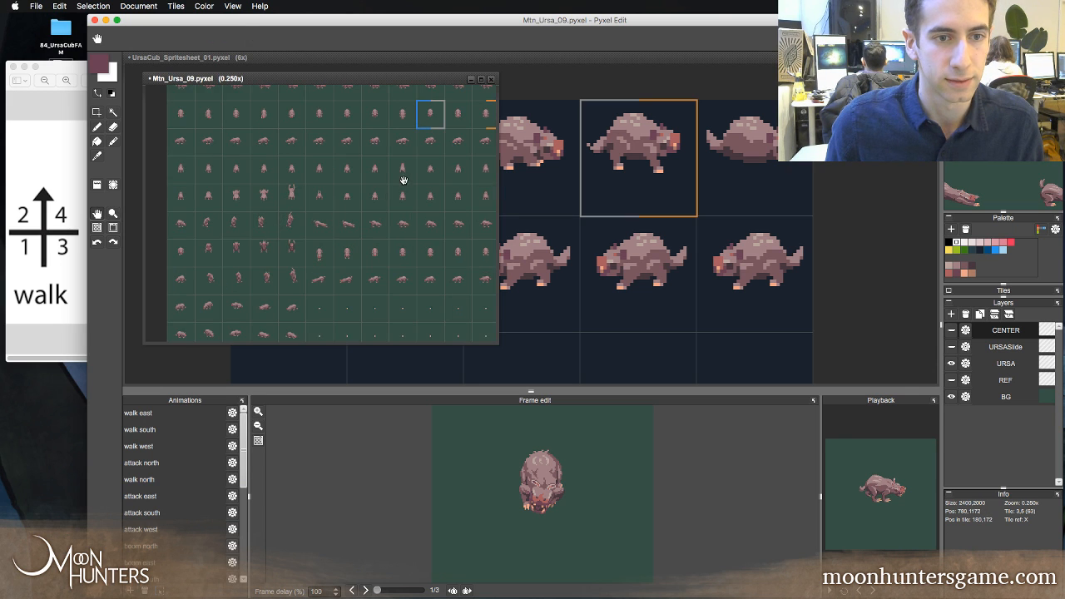
{"action": "left_click", "coordinate": [335, 220]}
{"action": "left_click", "coordinate": [343, 212]}
{"action": "left_click", "coordinate": [352, 203]}
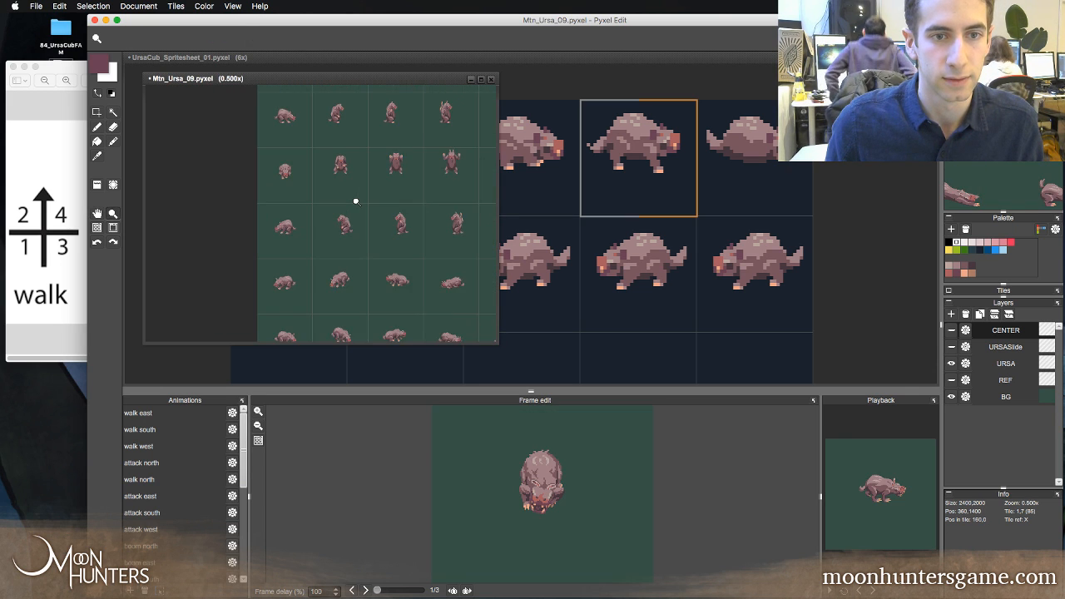
{"action": "left_click", "coordinate": [352, 203]}
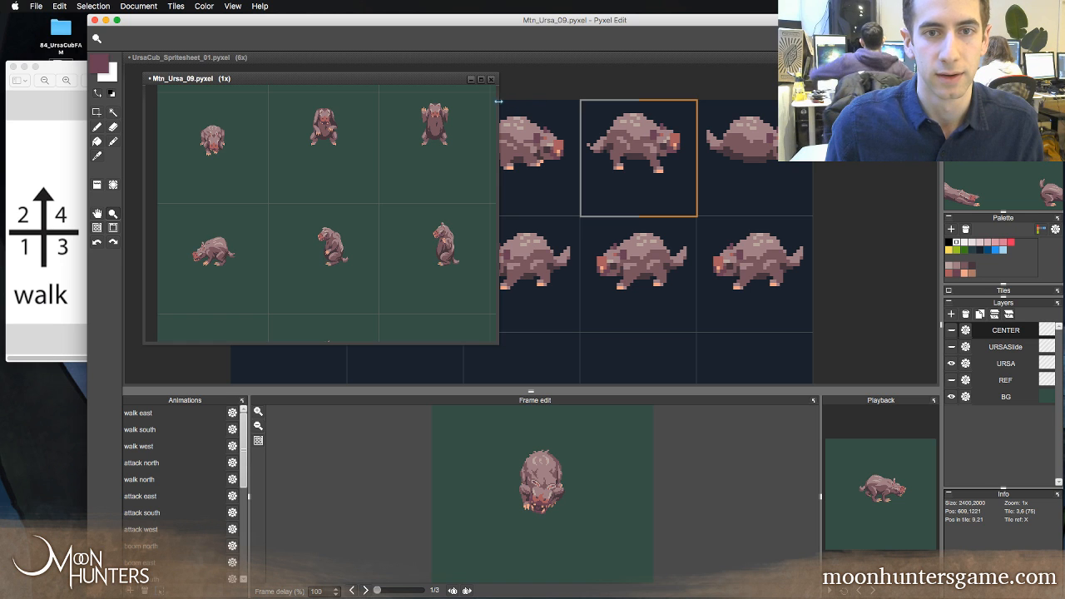
{"action": "left_click_drag", "start_coordinate": [497, 101], "coordinate": [884, 106]}
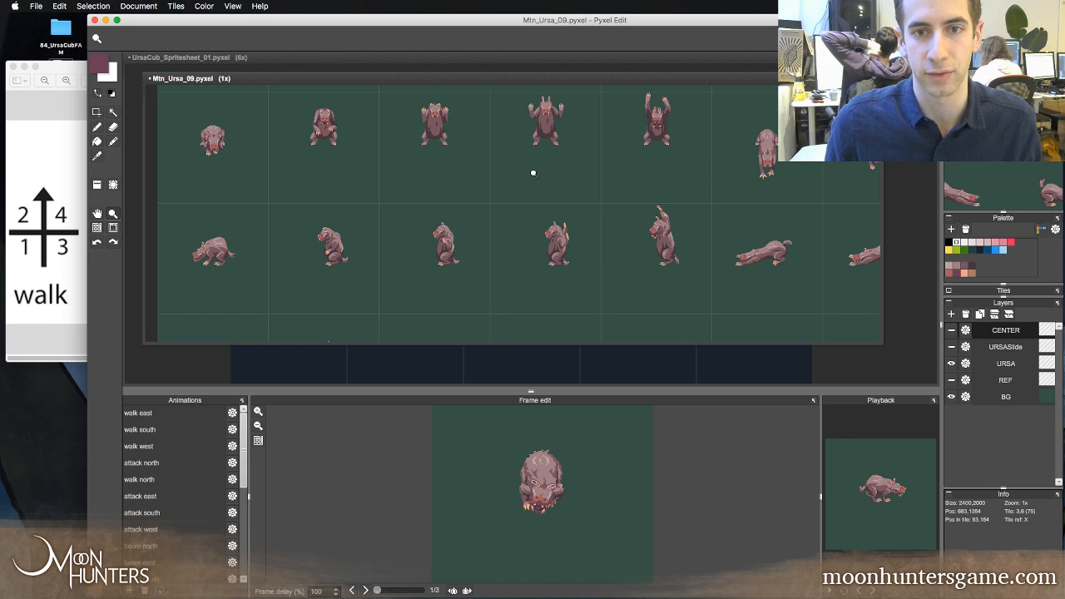
- Look through the adult bear sprite sheet for the west-facing walk frames and examine their legs and body up close
{"action": "right_click", "coordinate": [533, 174]}
{"action": "key", "text": "space"}
{"action": "left_click_drag", "start_coordinate": [634, 174], "coordinate": [592, 247]}
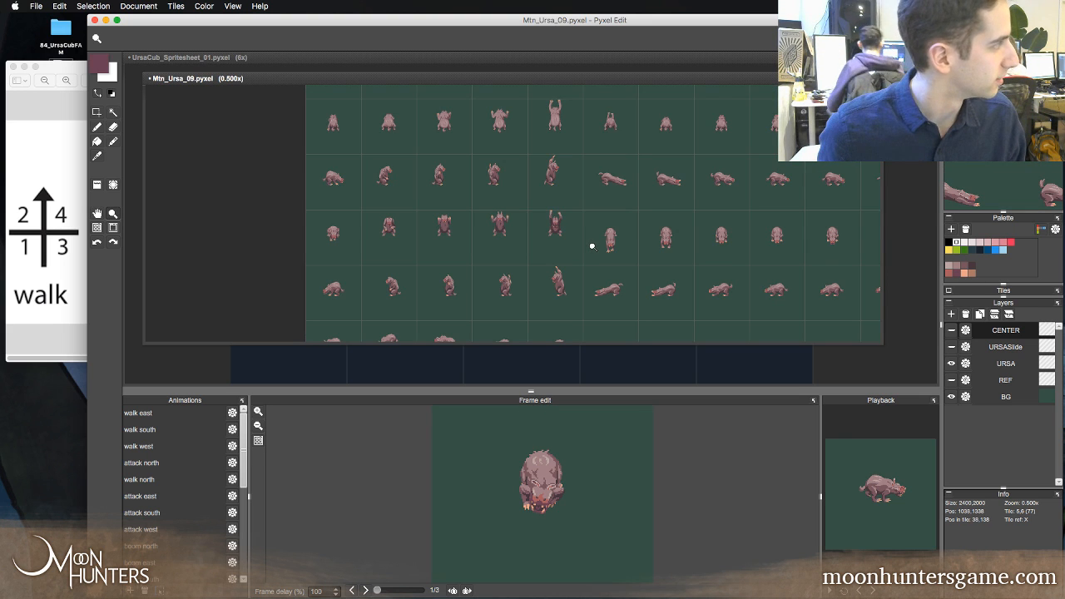
{"action": "key", "text": "space"}
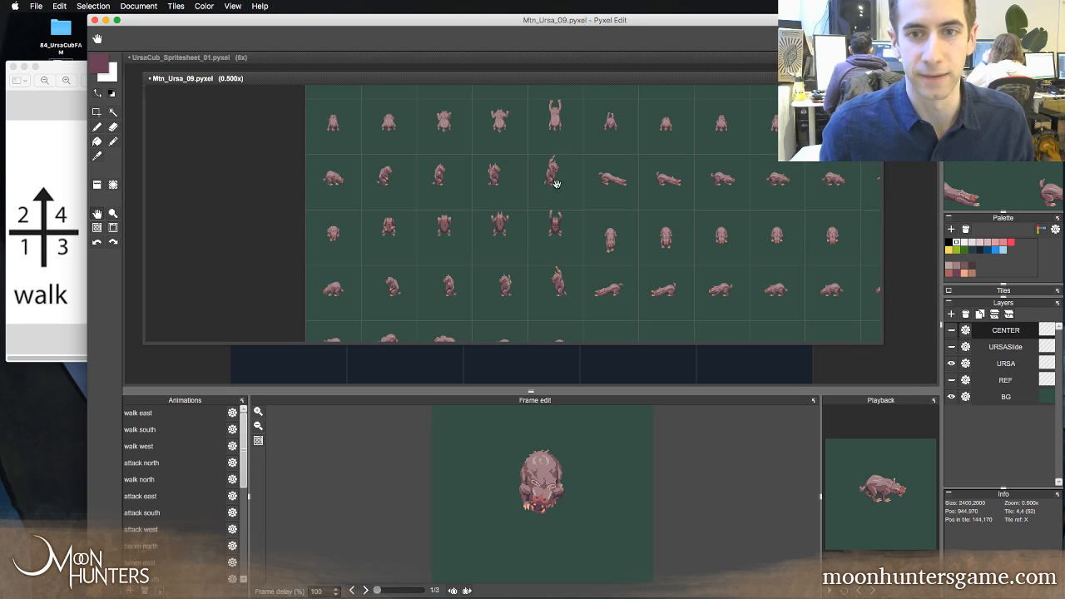
{"action": "left_click_drag", "start_coordinate": [556, 184], "coordinate": [543, 280]}
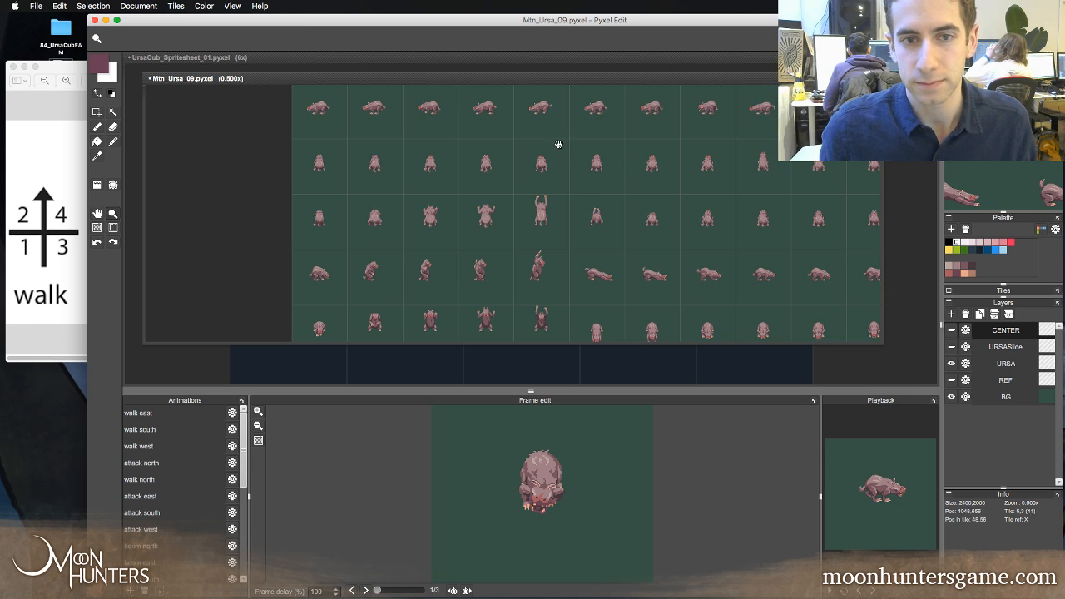
{"action": "key", "text": "space"}
{"action": "left_click_drag", "start_coordinate": [559, 144], "coordinate": [595, 221]}
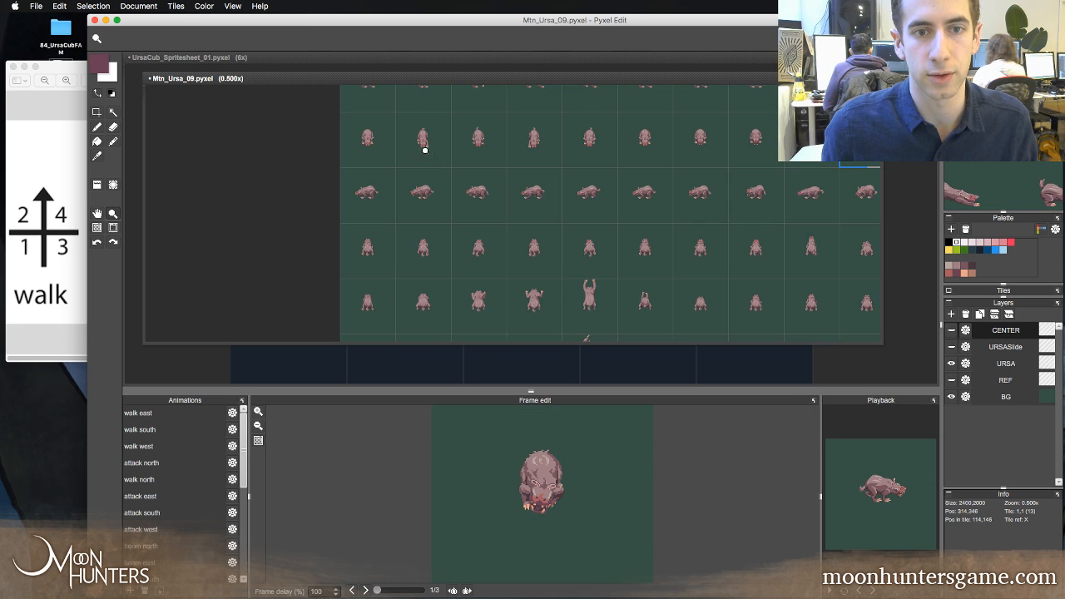
{"action": "left_click_drag", "start_coordinate": [424, 150], "coordinate": [423, 190]}
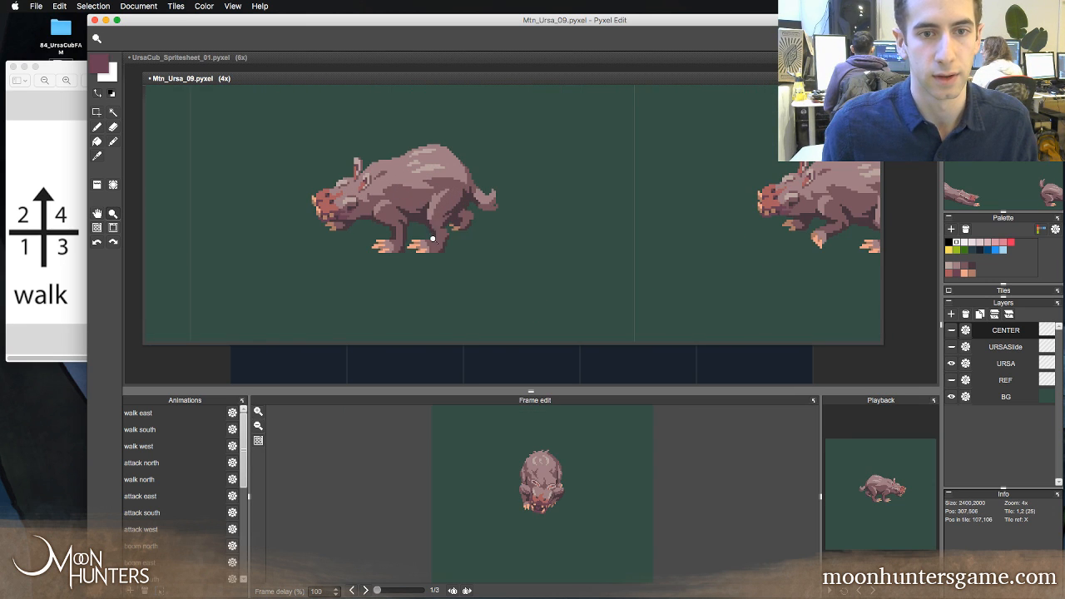
{"action": "key", "text": "space"}
{"action": "left_click_drag", "start_coordinate": [489, 227], "coordinate": [557, 231]}
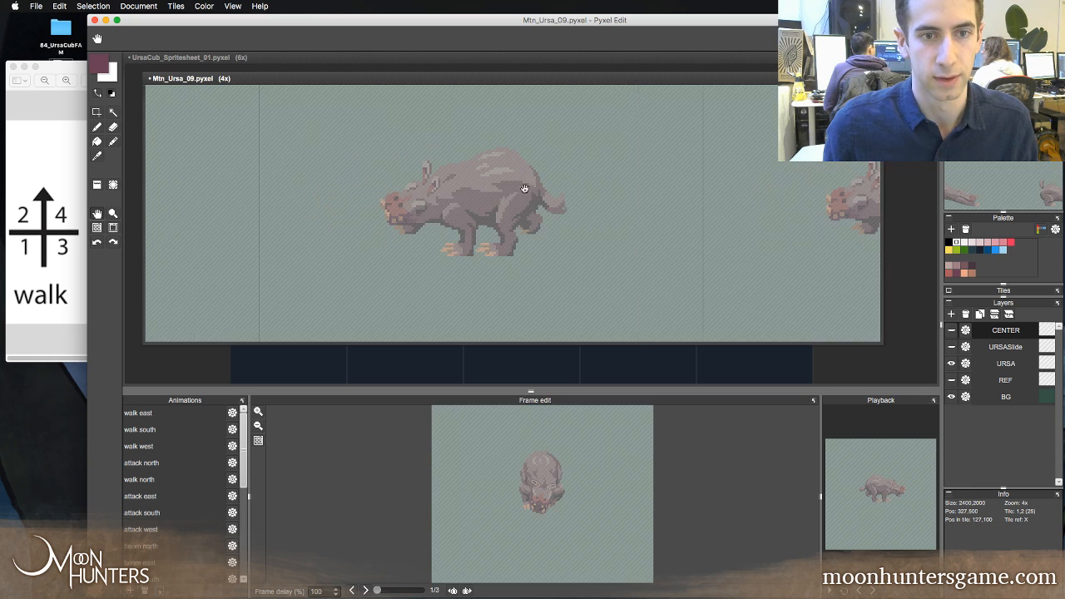
{"action": "left_click_drag", "start_coordinate": [403, 171], "coordinate": [442, 159]}
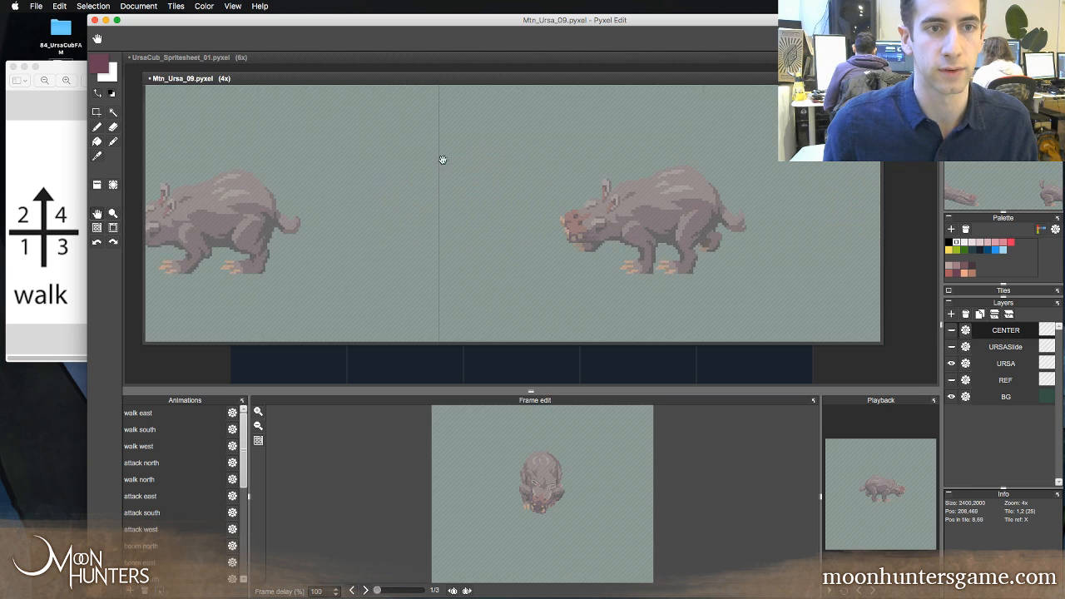
- Place the adult bear sheet beside the cub frames and examine the west-facing bear's head at 8x
{"action": "key", "text": "z"}
{"action": "left_click_drag", "start_coordinate": [325, 82], "coordinate": [659, 97]}
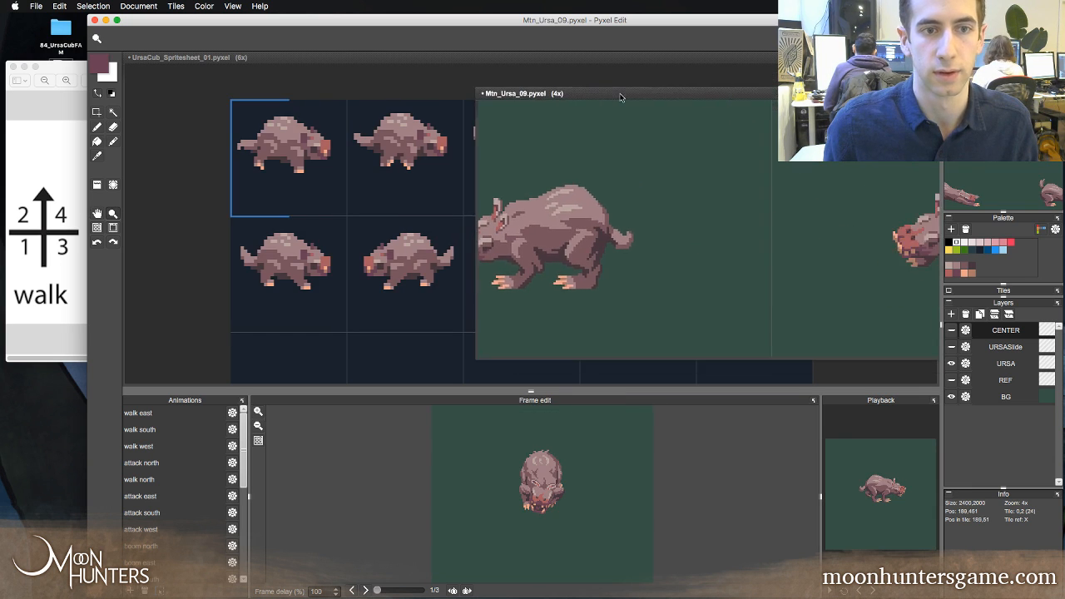
{"action": "key", "text": "h"}
{"action": "mouse_move", "coordinate": [709, 181]}
{"action": "left_mouse_down"}
{"action": "mouse_move", "coordinate": [725, 167]}
{"action": "mouse_move", "coordinate": [711, 176]}
{"action": "left_mouse_up"}
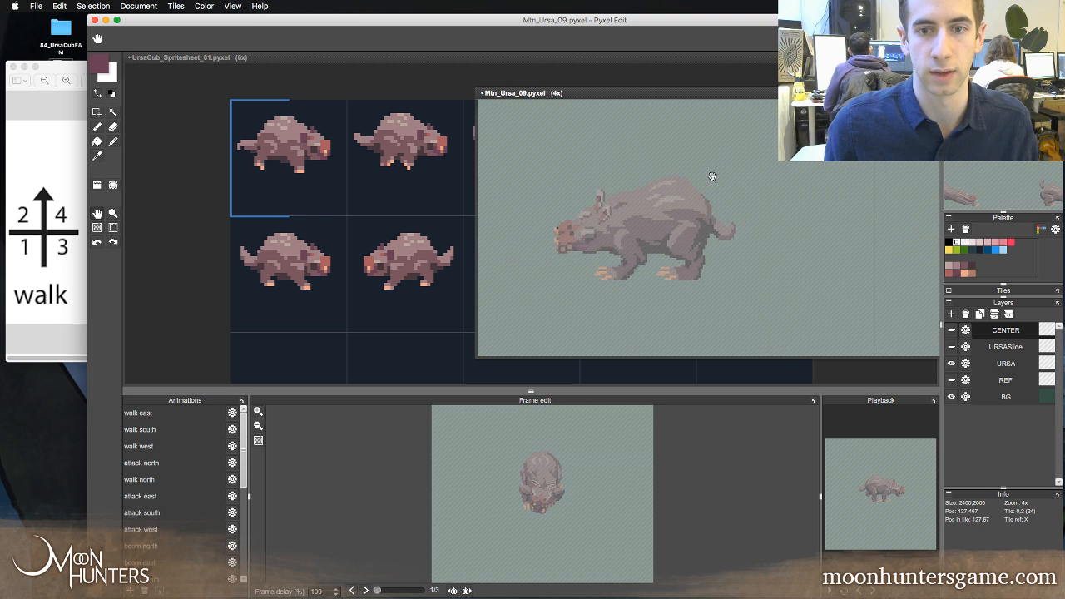
{"action": "key", "text": "z"}
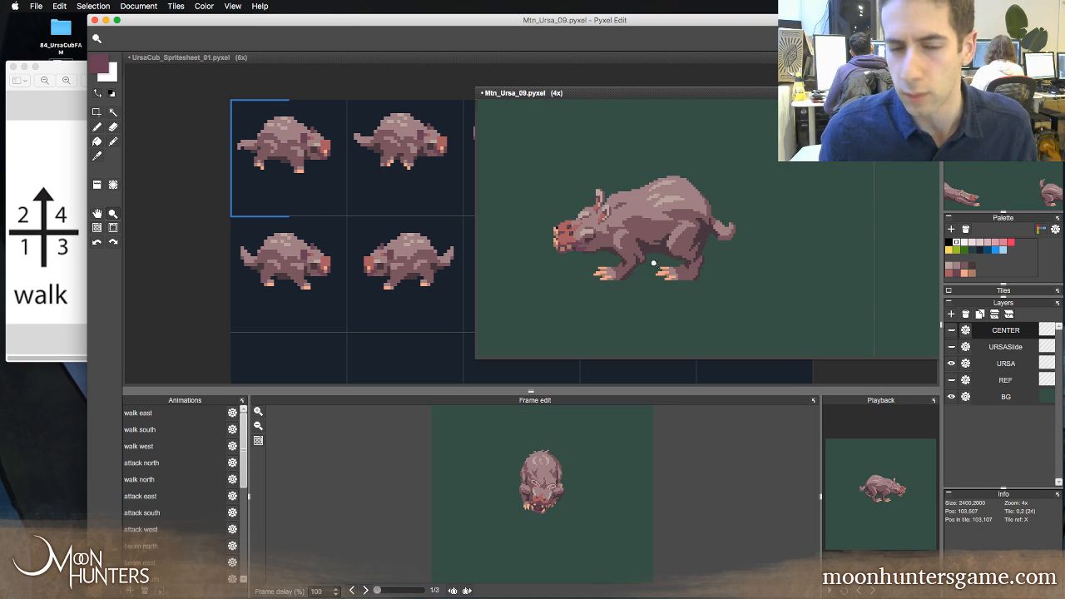
{"action": "left_click", "coordinate": [550, 228]}
{"action": "left_click", "coordinate": [550, 228]}
{"action": "left_click", "coordinate": [549, 227]}
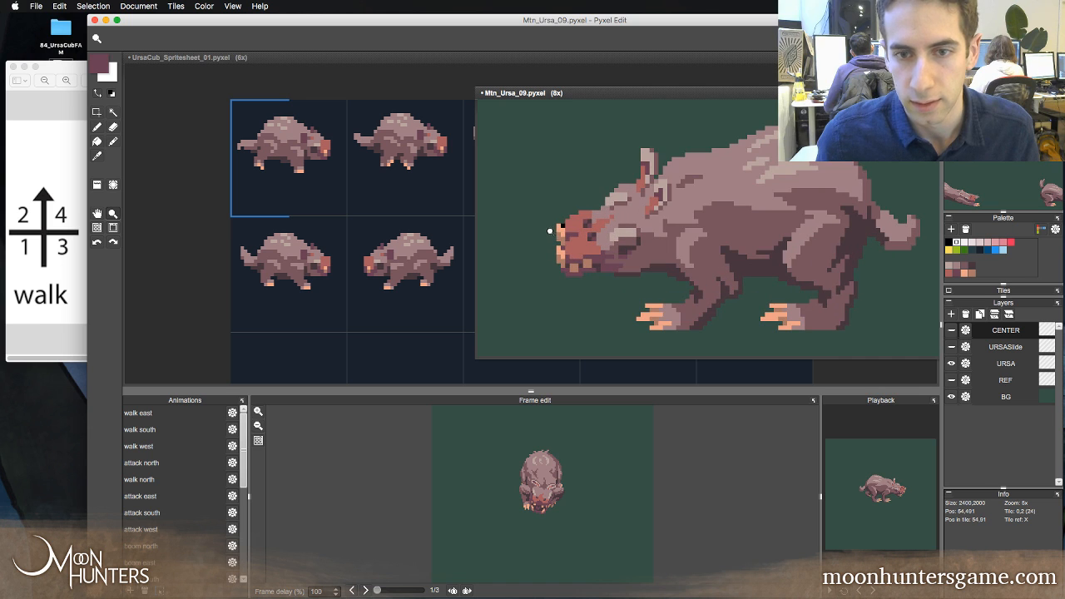
- Toggle the URSA layer's visibility in Mtn_Ursa_09.pyxel, and close the file without saving changes
{"action": "left_click", "coordinate": [952, 379]}
{"action": "left_click", "coordinate": [952, 364]}
{"action": "left_click", "coordinate": [952, 364]}
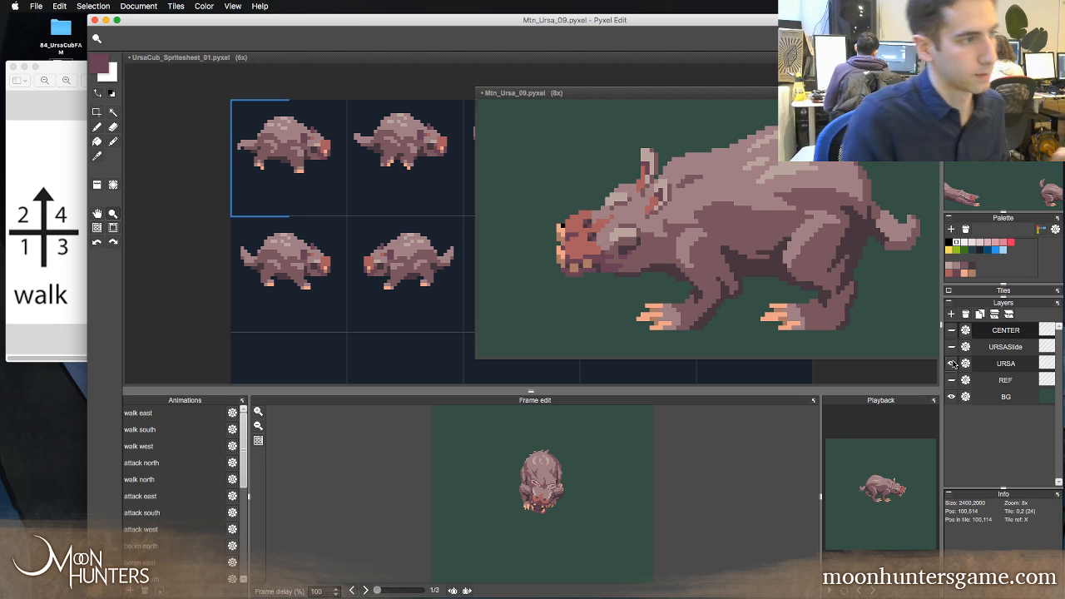
{"action": "left_click", "coordinate": [952, 364]}
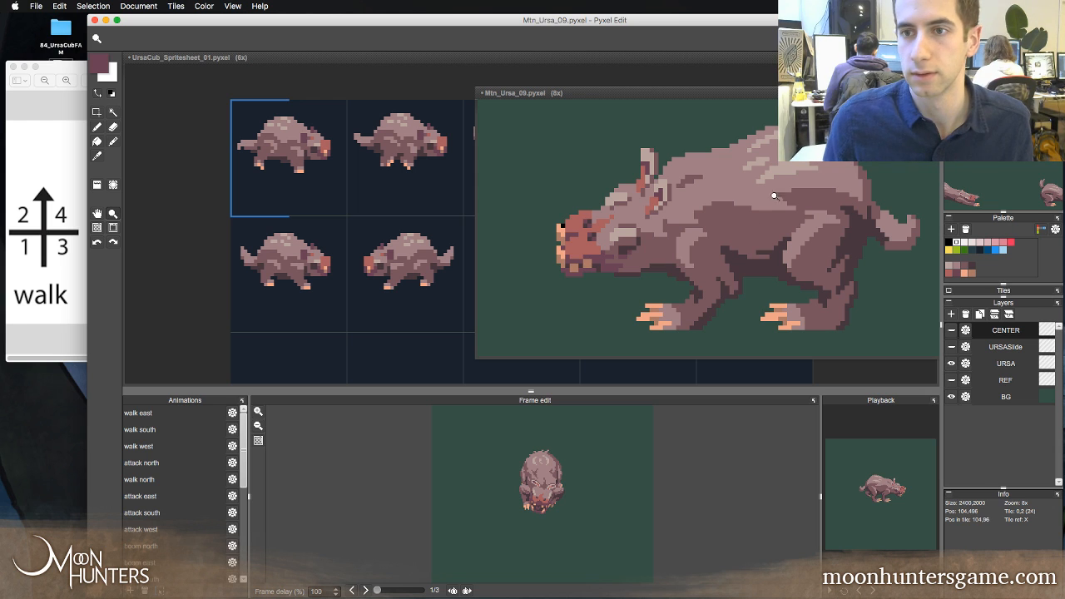
{"action": "left_click_drag", "start_coordinate": [741, 95], "coordinate": [608, 139]}
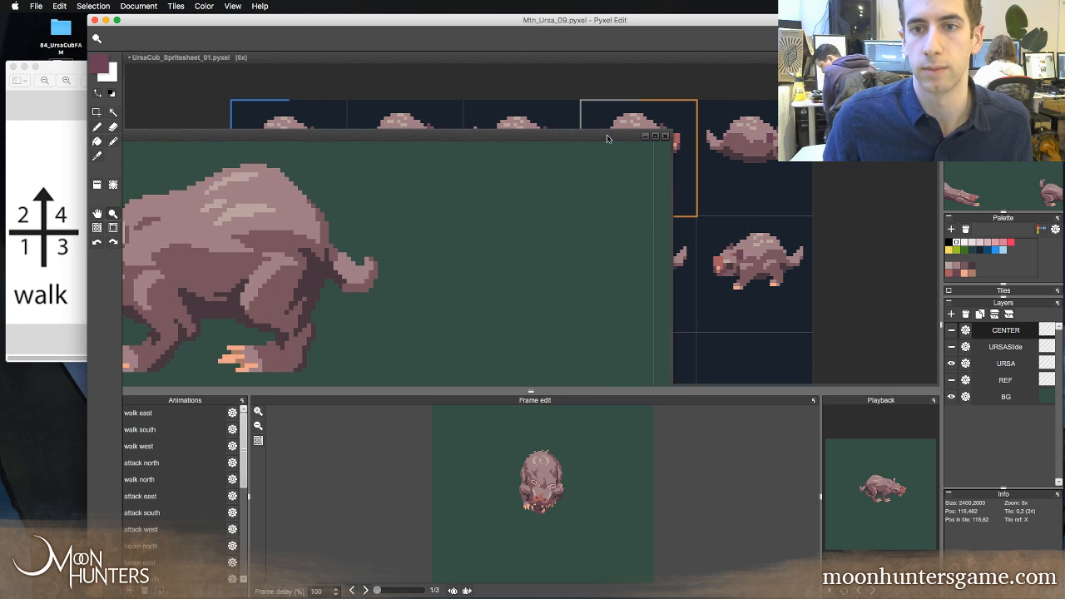
{"action": "left_click", "coordinate": [665, 136]}
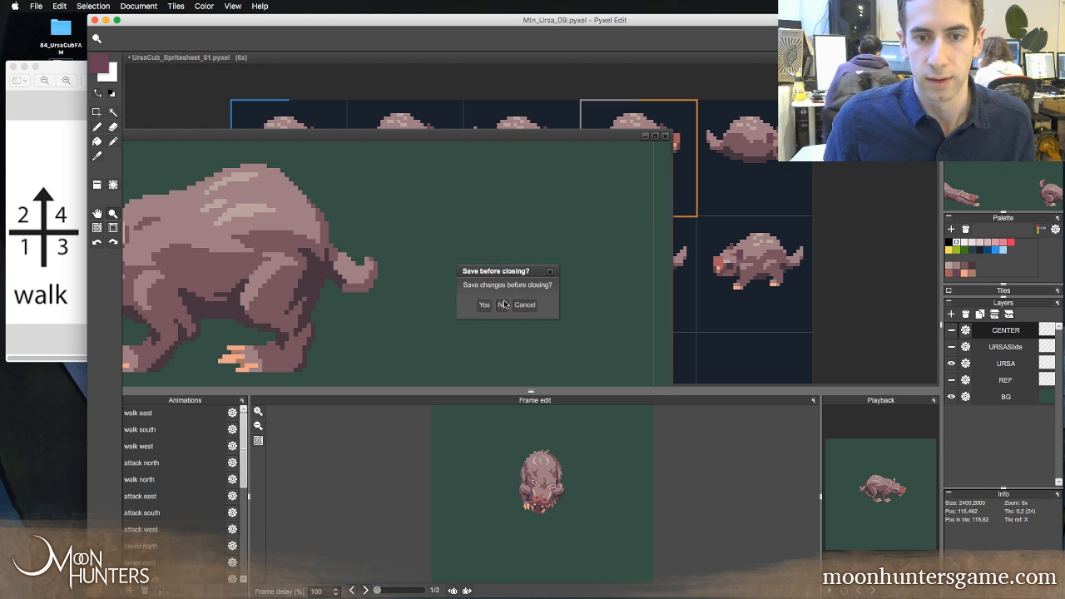
{"action": "left_click", "coordinate": [503, 306]}
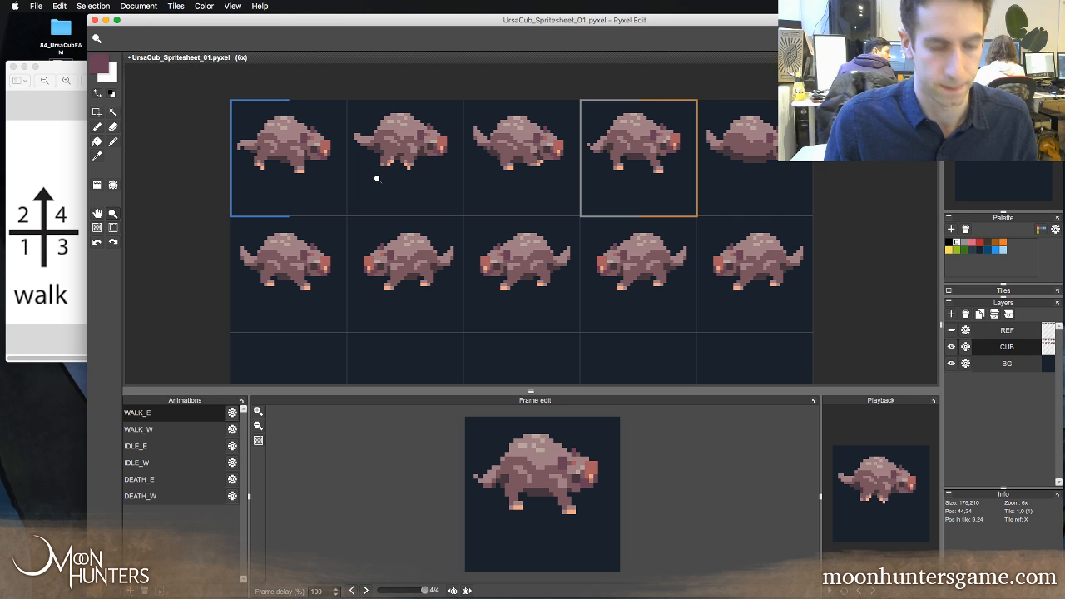
- Enlarge the frame editing area and magnify WALK_E frame 1 of the cub
{"action": "key", "text": "space"}
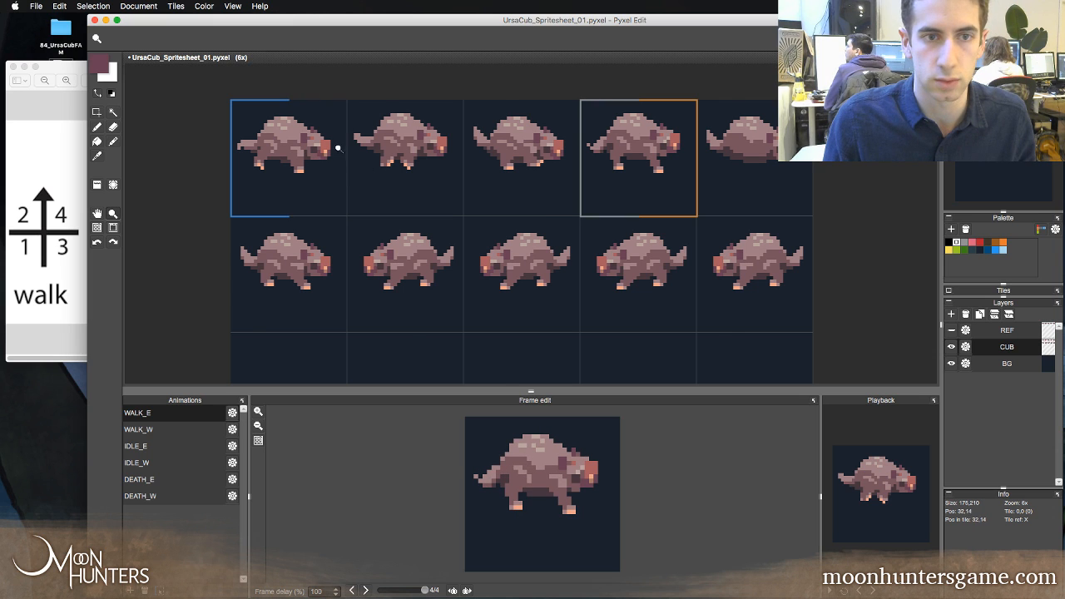
{"action": "scroll", "coordinate": [338, 148], "scroll_direction": "up", "scroll_amount": 1}
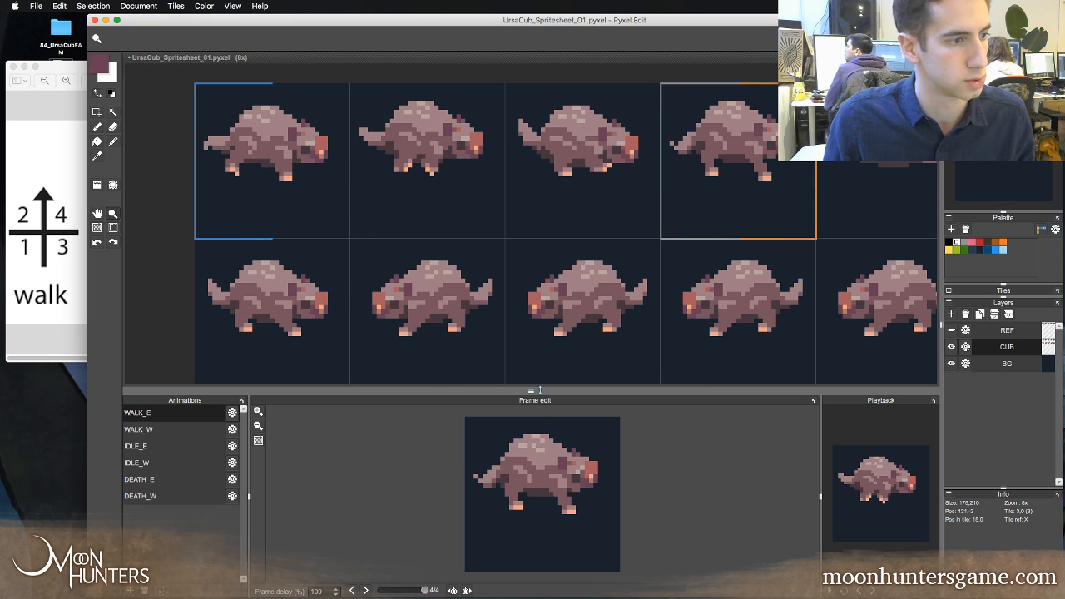
{"action": "left_click_drag", "start_coordinate": [537, 398], "coordinate": [538, 240]}
{"action": "key", "text": "b"}
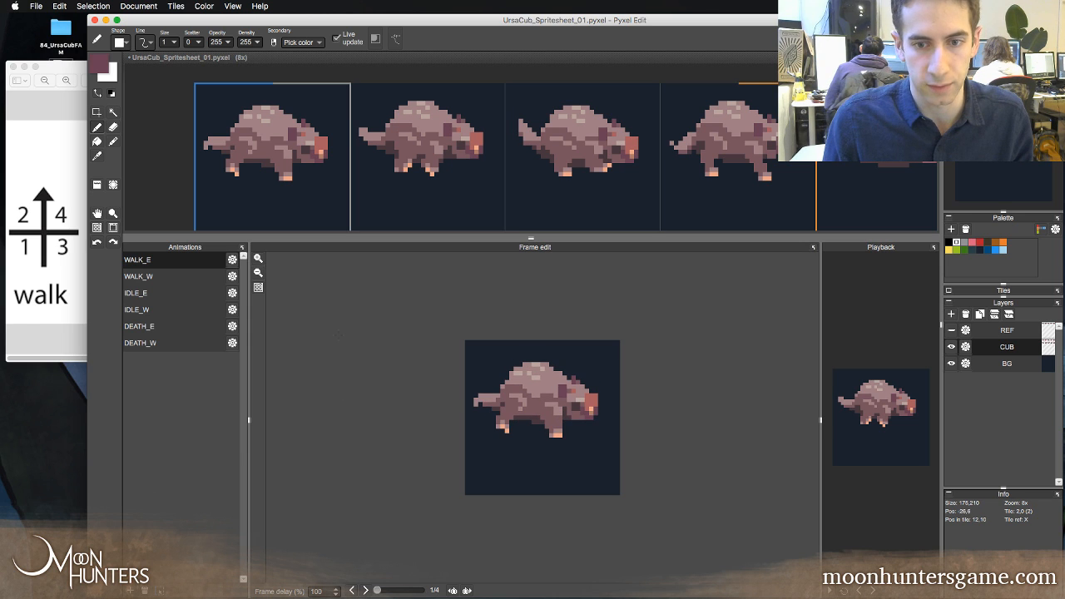
{"action": "key", "text": "z"}
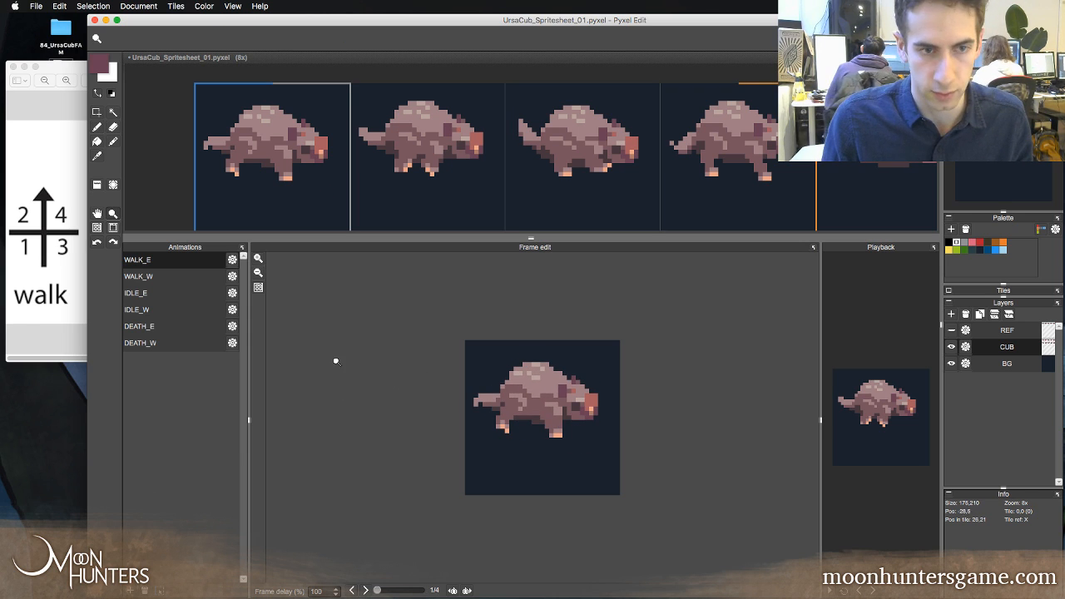
{"action": "left_click", "coordinate": [258, 259]}
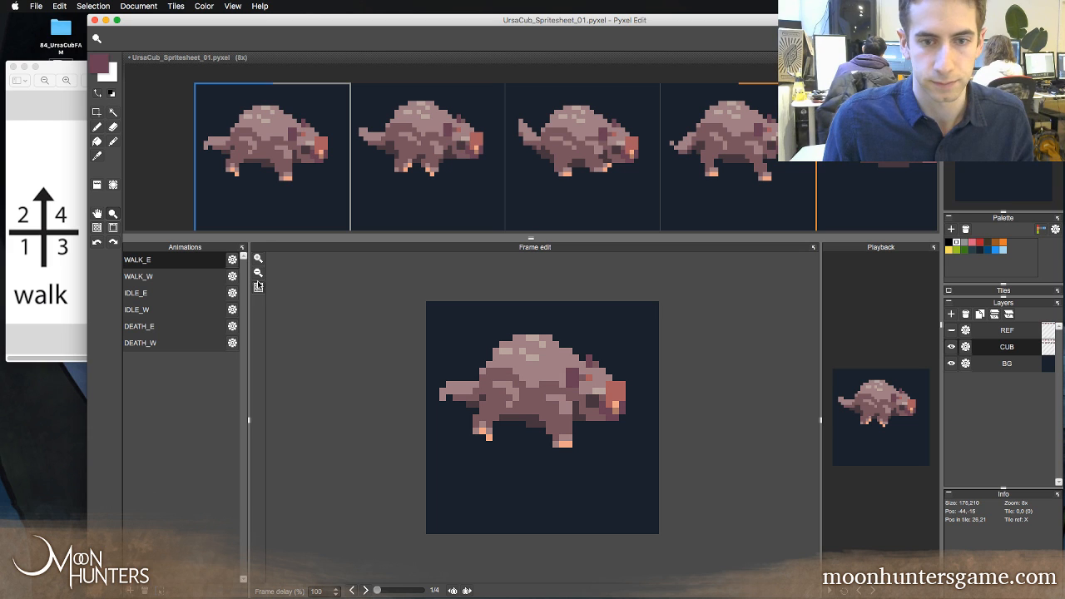
{"action": "left_click_drag", "start_coordinate": [267, 233], "coordinate": [266, 198]}
{"action": "left_click", "coordinate": [259, 266]}
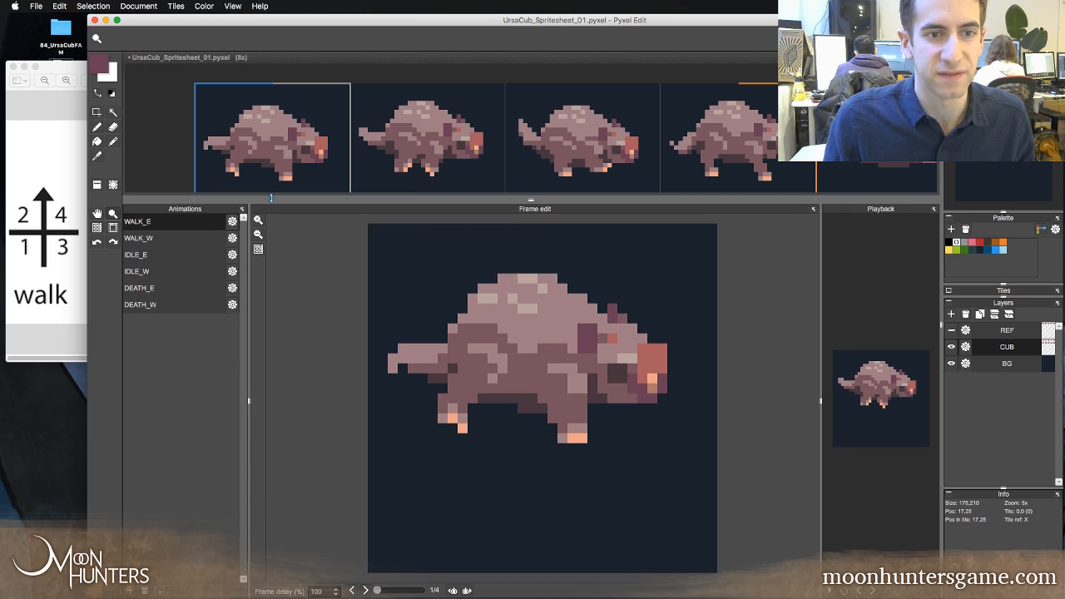
{"action": "key", "text": "b"}
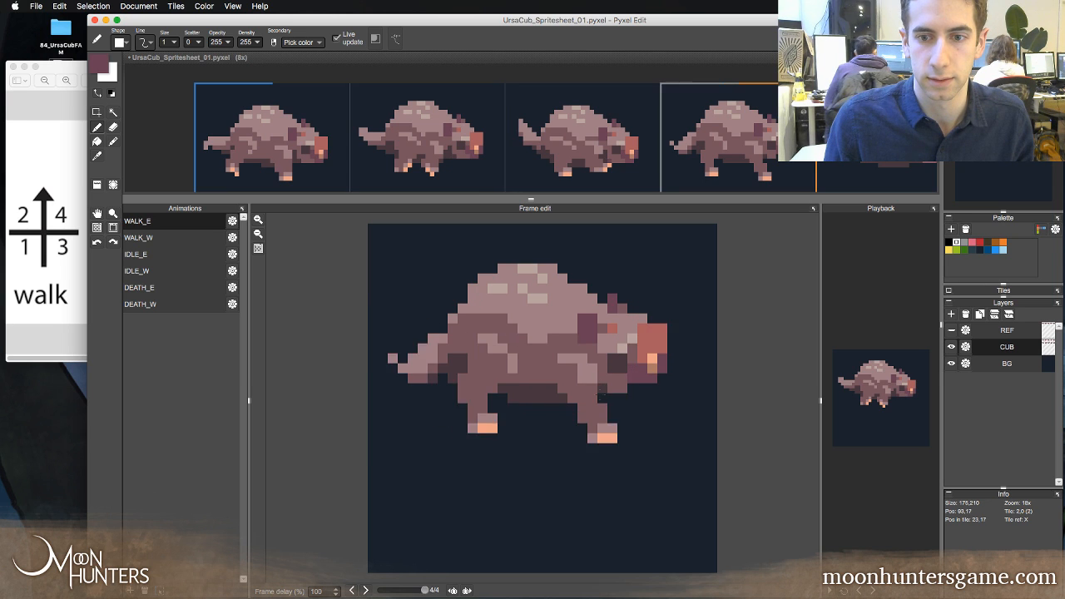
- Select the snout area in WALK_E frame 1 and move it up one pixel
{"action": "key", "text": "m"}
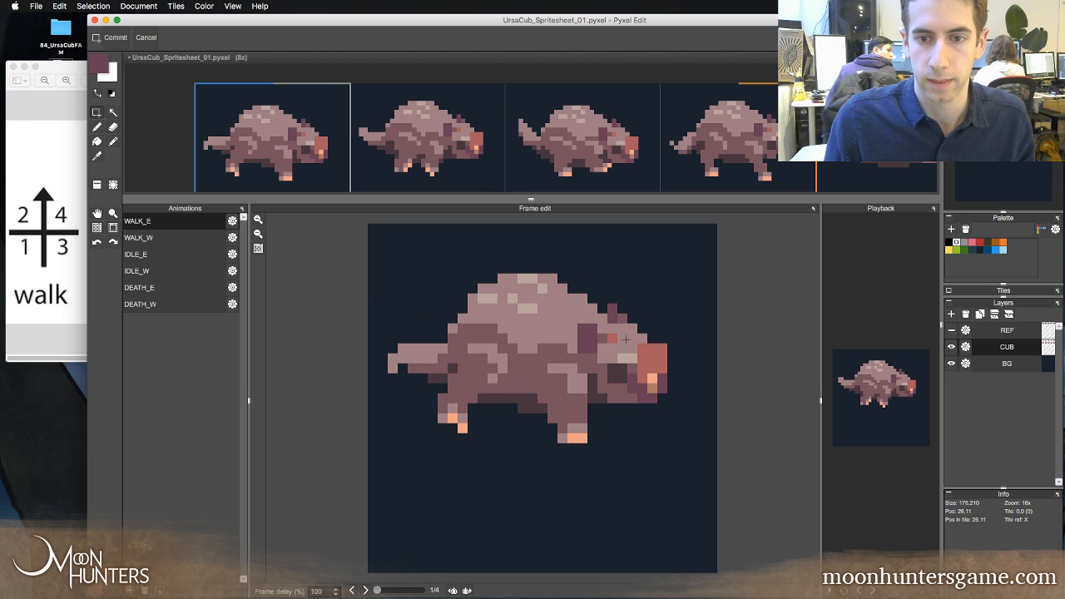
{"action": "left_click_drag", "start_coordinate": [626, 333], "coordinate": [681, 408]}
{"action": "left_click", "coordinate": [681, 408]}
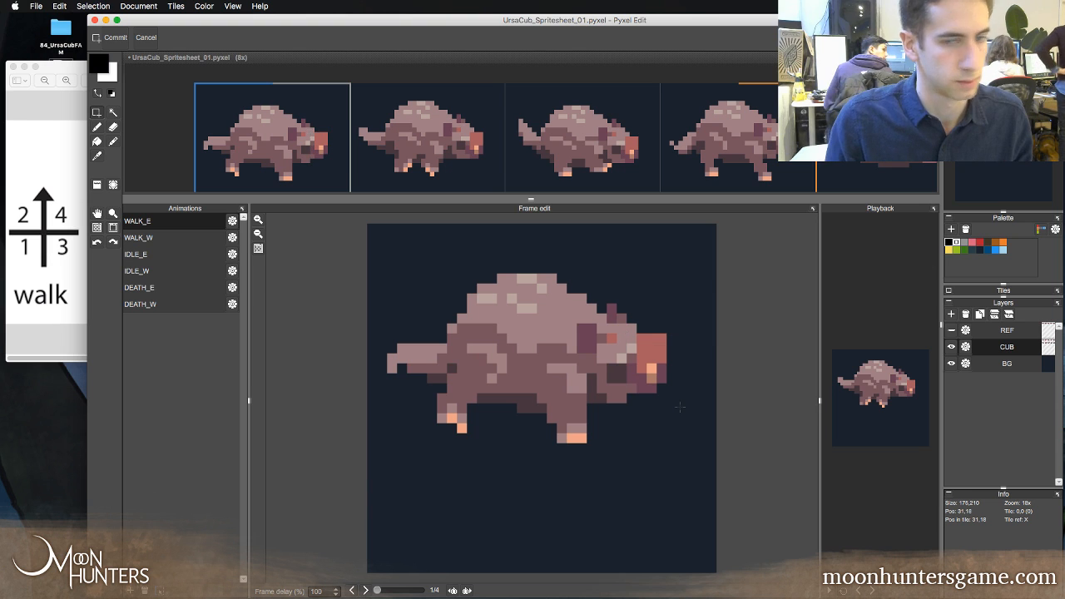
{"action": "key", "text": "b"}
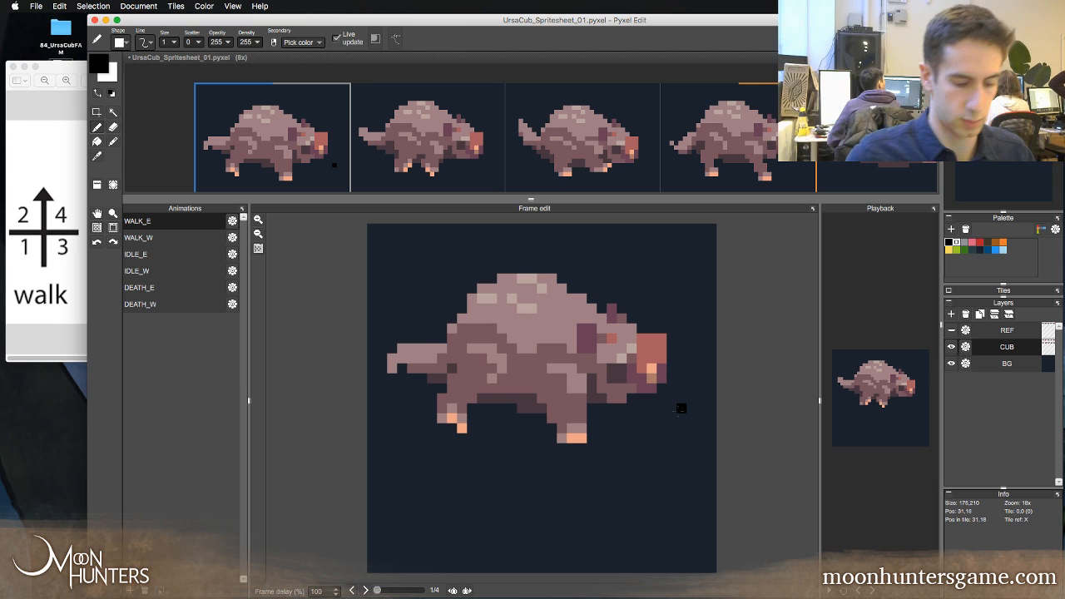
- Step repeatedly through the WALK_E frames to check the head motion with the raised snout, ending on frame 4
{"action": "key", "text": "Left"}
{"action": "key", "text": "Right"}
{"action": "key", "text": "Right"}
{"action": "key", "text": "Right"}
{"action": "key", "text": "Right"}
{"action": "key", "text": "Right"}
{"action": "key", "text": "Right"}
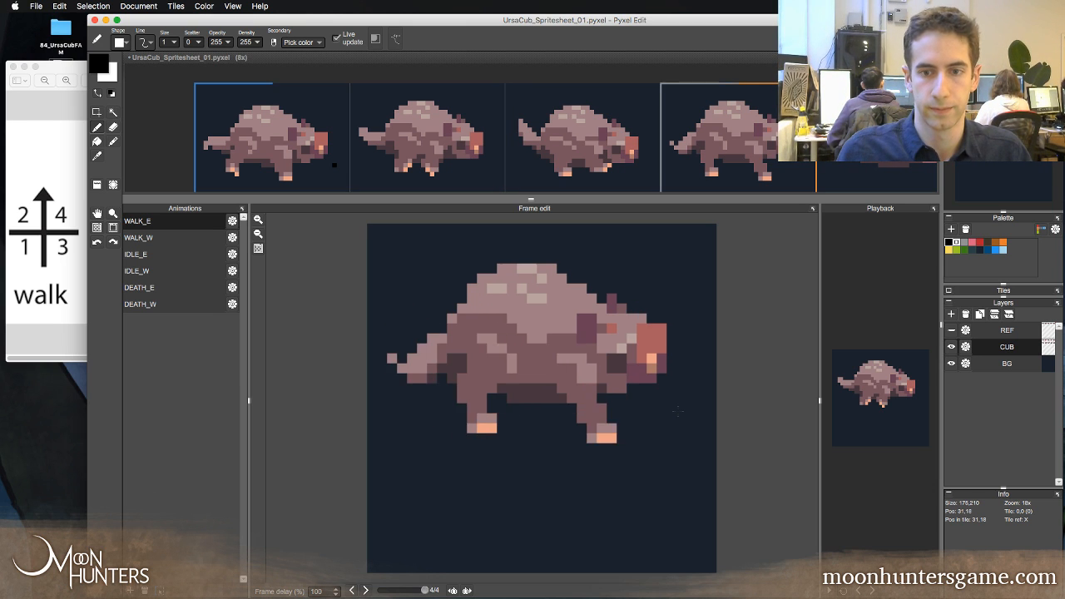
{"action": "key", "text": "Right"}
{"action": "key", "text": "Right"}
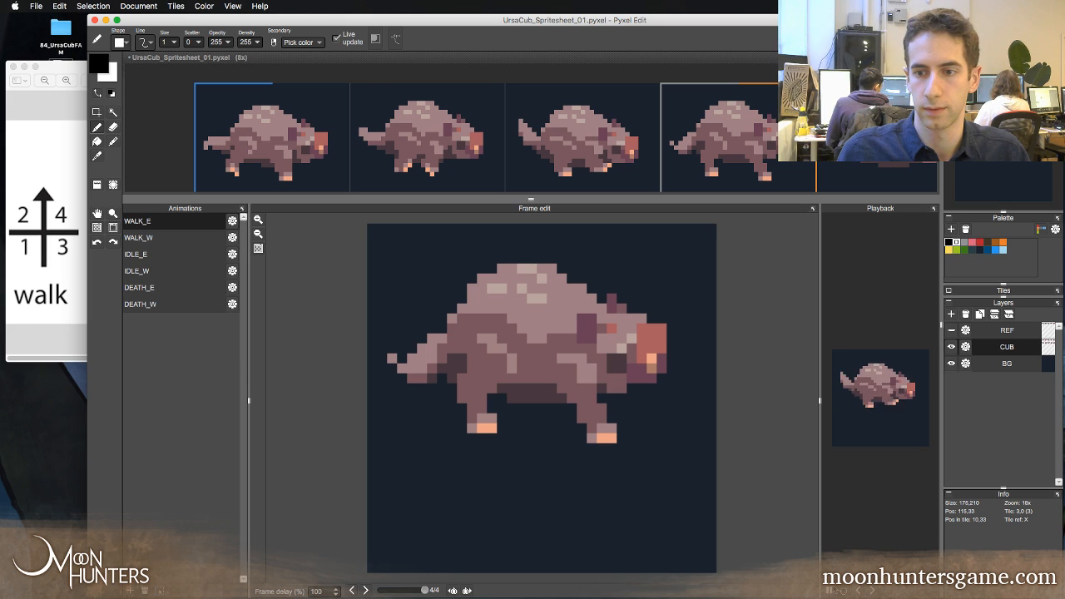
- Select the cub's head in WALK_E frame 3, including the ear area, and move it down one pixel
{"action": "key", "text": "Right"}
{"action": "key", "text": "Right"}
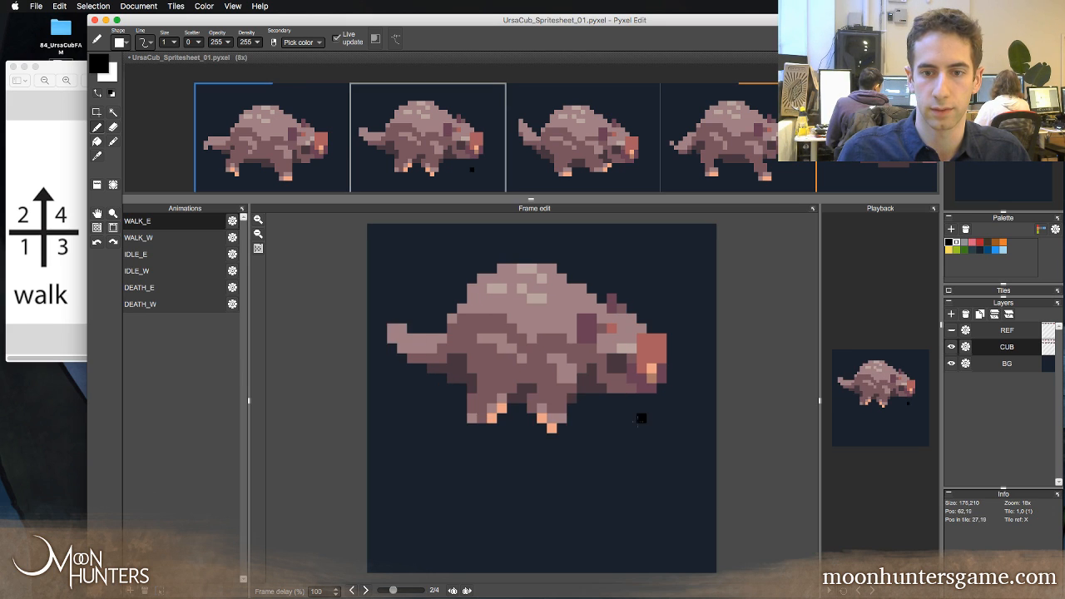
{"action": "key", "text": "Right"}
{"action": "key", "text": "m"}
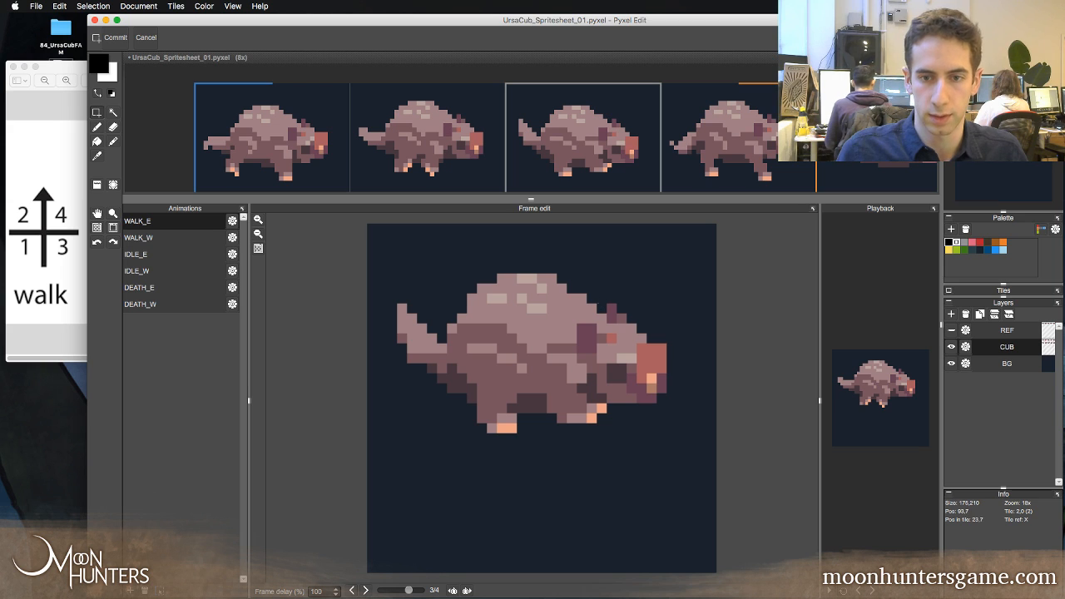
{"action": "left_click_drag", "start_coordinate": [616, 303], "coordinate": [695, 401]}
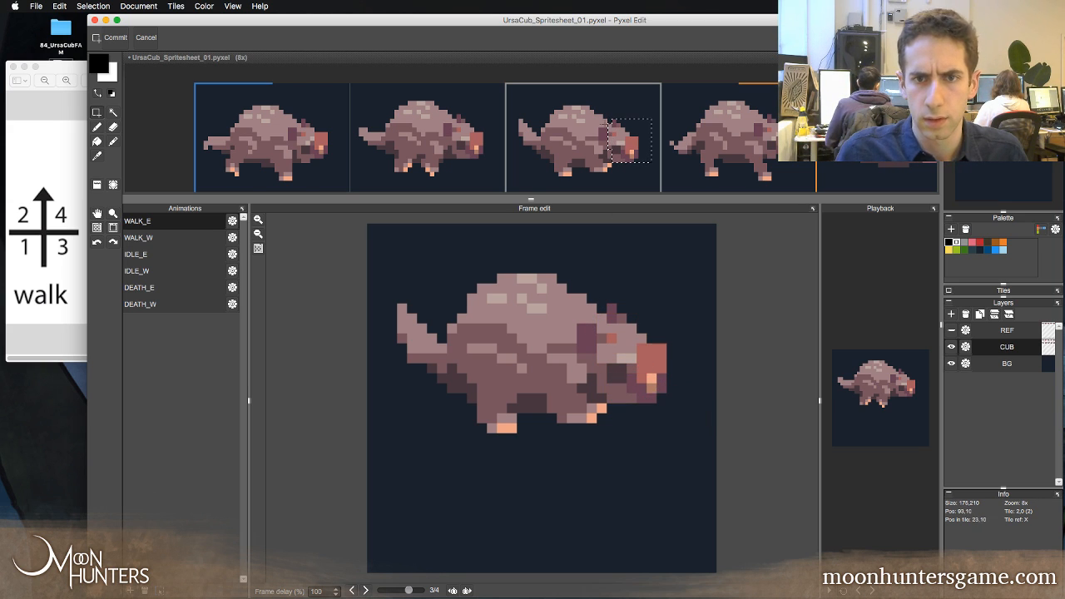
{"action": "mouse_move", "coordinate": [599, 129]}
{"action": "left_mouse_down"}
{"action": "mouse_move", "coordinate": [614, 136]}
{"action": "mouse_move", "coordinate": [608, 144]}
{"action": "left_mouse_up"}
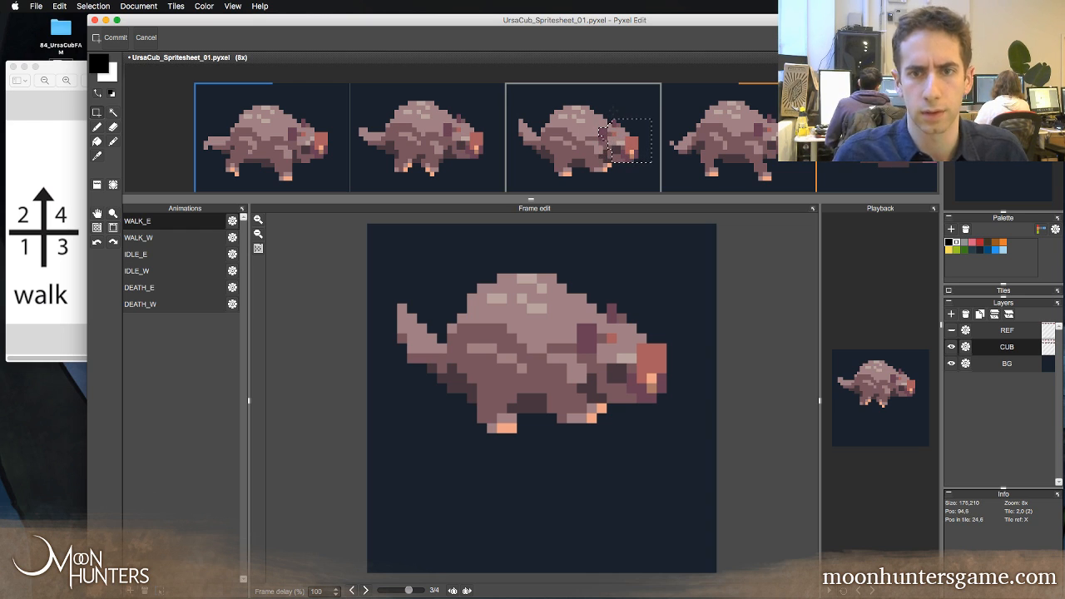
{"action": "key", "text": "Down"}
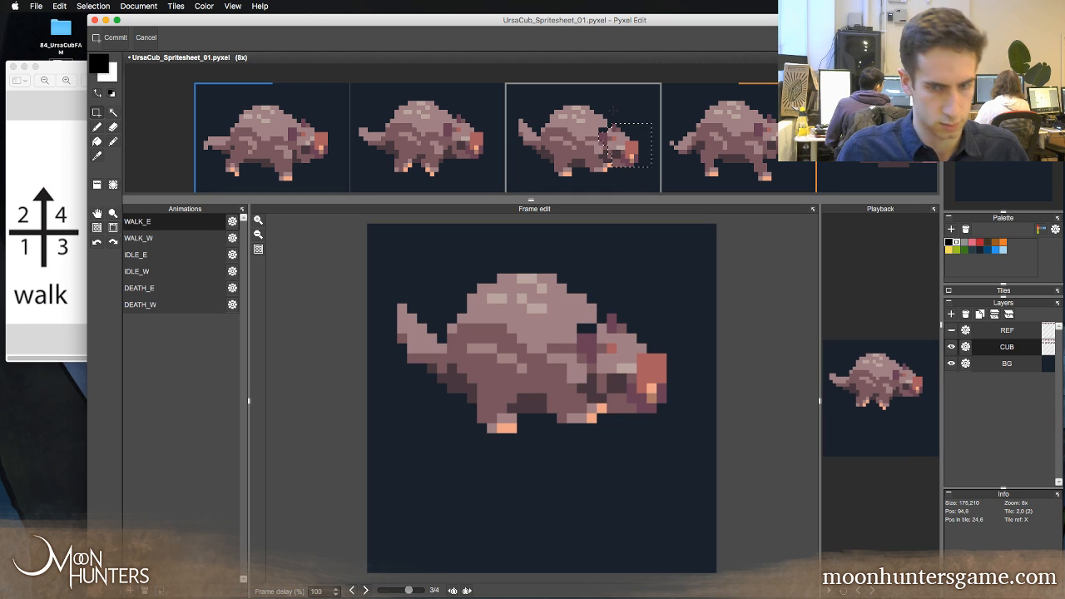
- Fill the gap behind the ear in WALK_E frame 3 with the back's sampled color, undoing the stray pen strokes
{"action": "key", "text": "b"}
{"action": "right_click", "coordinate": [574, 134]}
{"action": "right_click", "coordinate": [584, 122]}
{"action": "left_click_drag", "start_coordinate": [620, 126], "coordinate": [621, 130]}
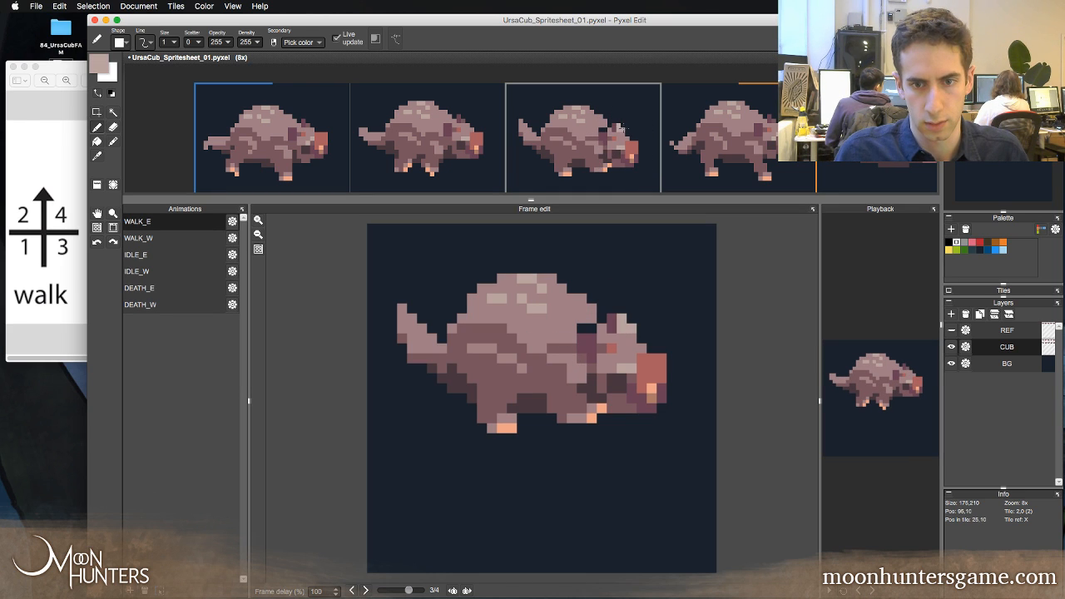
{"action": "key", "text": "super+z"}
{"action": "key", "text": "super+z"}
{"action": "key", "text": "super+z"}
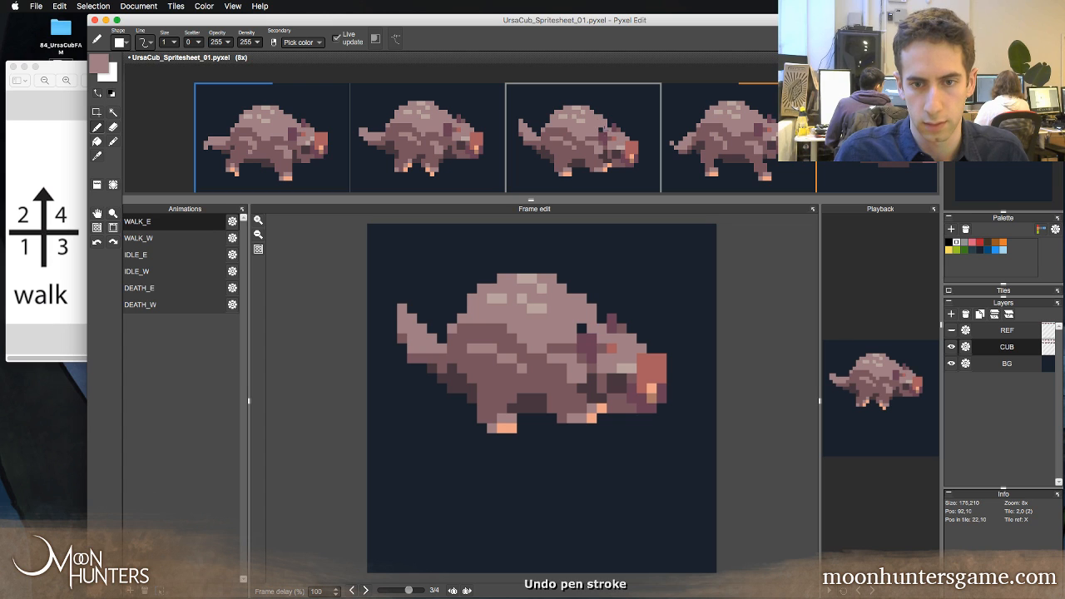
- Step through the WALK_E frames to check the head bob with frame 3's lowered head, ending on frame 4
{"action": "key", "text": "Right"}
{"action": "key", "text": "Right"}
{"action": "key", "text": "Right"}
{"action": "key", "text": "Right"}
{"action": "key", "text": "Right"}
{"action": "key", "text": "Right"}
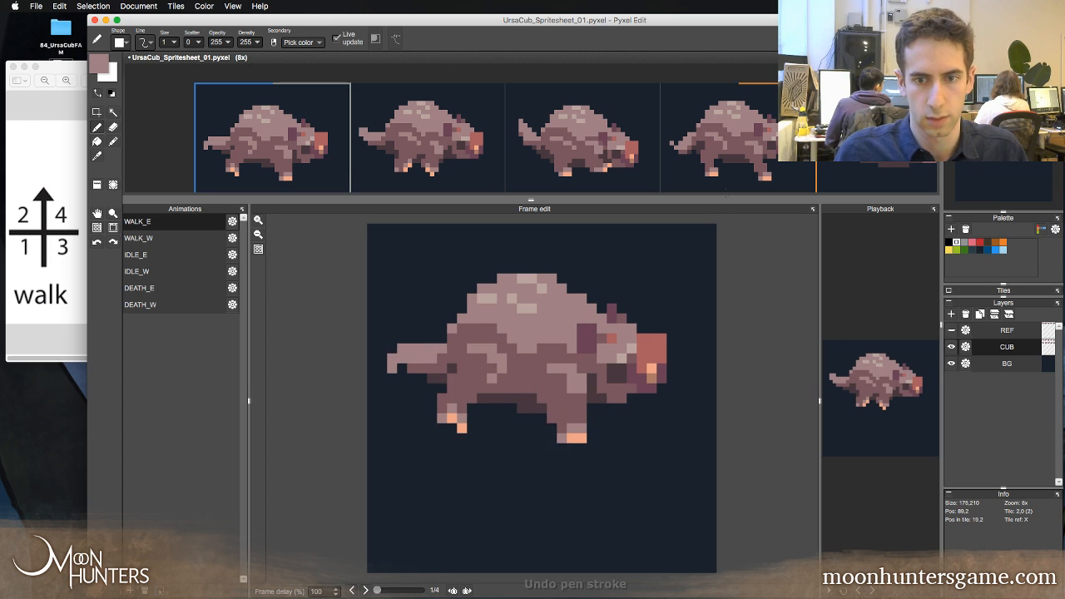
{"action": "key", "text": "Right"}
{"action": "key", "text": "Right"}
{"action": "key", "text": "Right"}
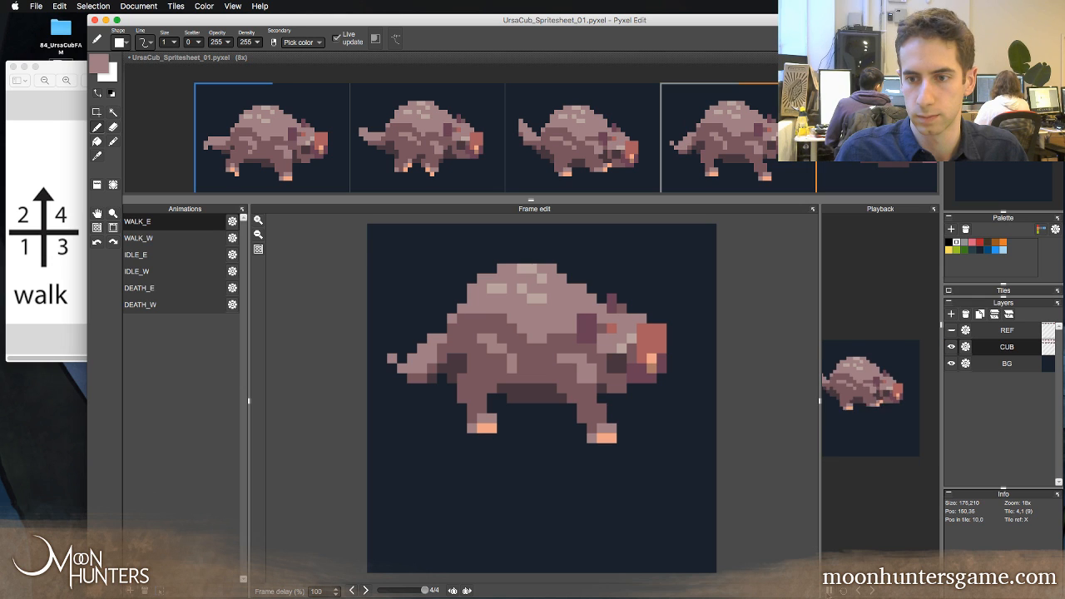
- Widen the playback area slightly to fit the cub preview, and undo any stray mark on frame 4
{"action": "left_click_drag", "start_coordinate": [820, 555], "coordinate": [806, 563]}
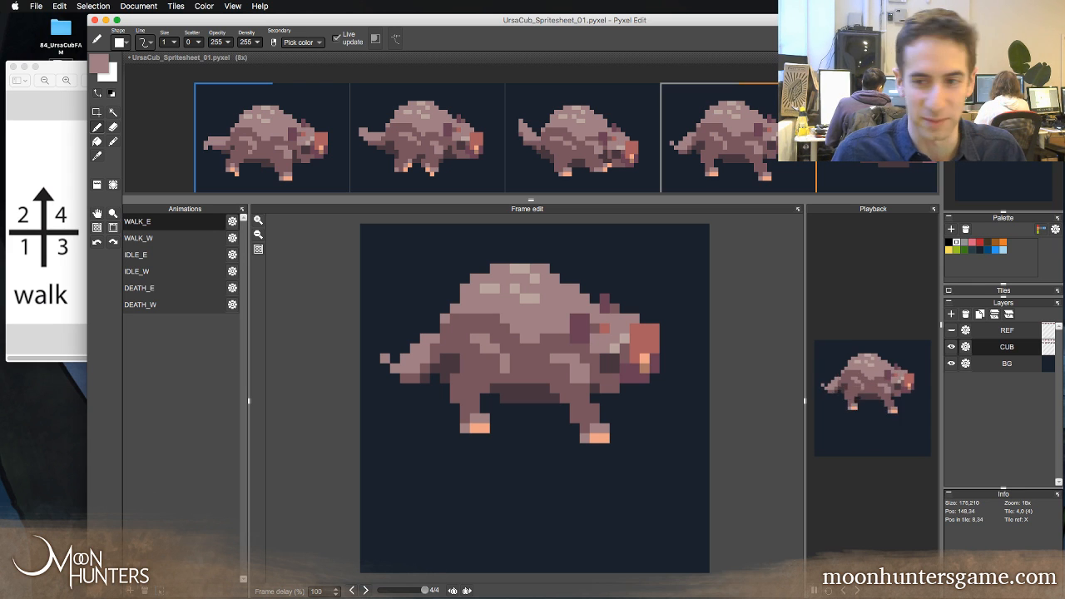
{"action": "left_click", "coordinate": [655, 437]}
{"action": "key", "text": "super+z"}
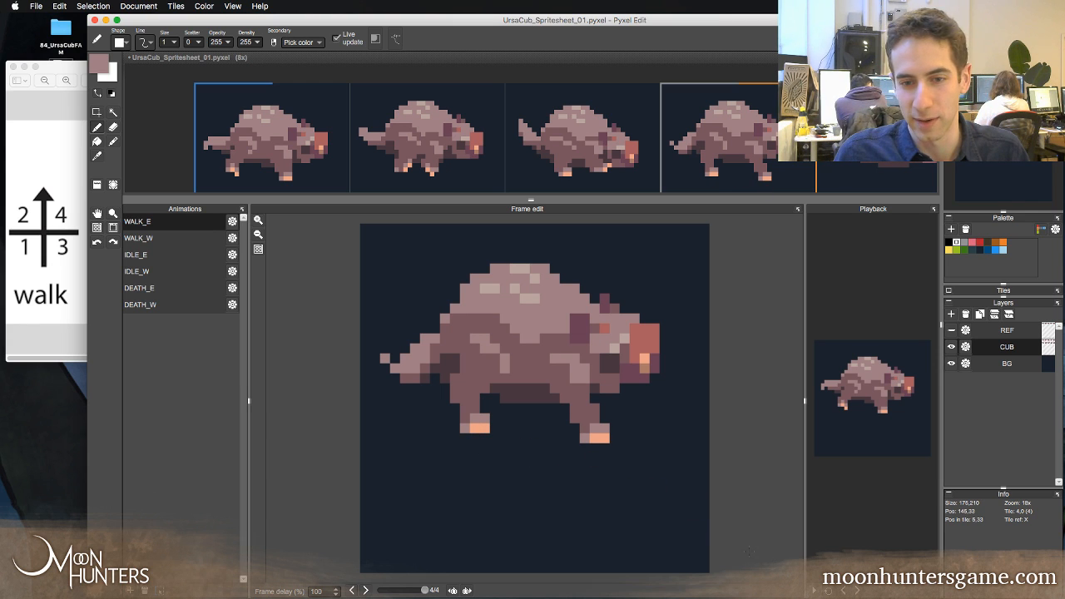
- Step back and forth repeatedly through all four WALK_E frames to examine the overall walking motion, ending on frame 4
{"action": "key", "text": "Left"}
{"action": "key", "text": "Right"}
{"action": "key", "text": "Right"}
{"action": "key", "text": "Right"}
{"action": "key", "text": "Right"}
{"action": "key", "text": "Right"}
{"action": "key", "text": "Right"}
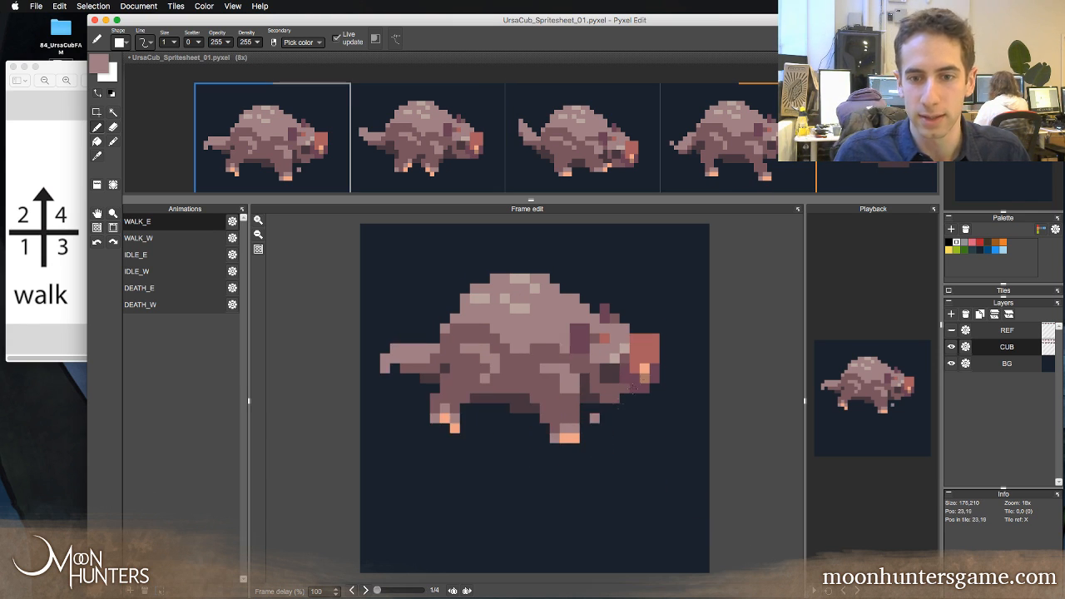
{"action": "key", "text": "Right"}
{"action": "key", "text": "Right"}
{"action": "key", "text": "Right"}
{"action": "key", "text": "Right"}
{"action": "key", "text": "Left"}
{"action": "key", "text": "Right"}
{"action": "key", "text": "Right"}
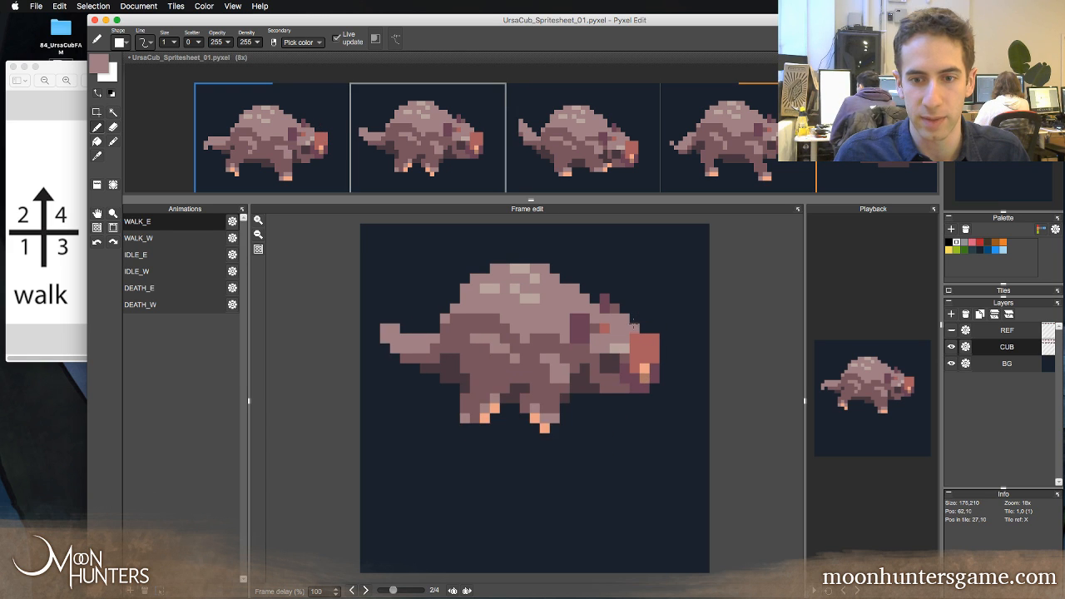
{"action": "key", "text": "Right"}
{"action": "key", "text": "Right"}
{"action": "key", "text": "Right"}
{"action": "key", "text": "Right"}
{"action": "key", "text": "Right"}
{"action": "key", "text": "Right"}
{"action": "key", "text": "Right"}
{"action": "key", "text": "Right"}
{"action": "key", "text": "Right"}
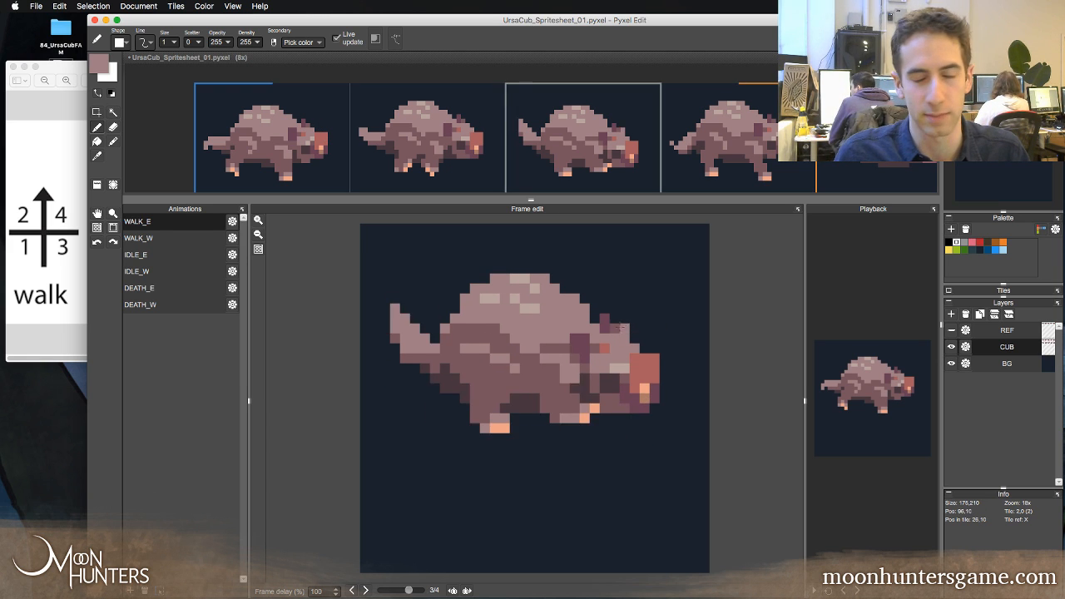
{"action": "key", "text": "Right"}
{"action": "key", "text": "Right"}
{"action": "key", "text": "Right"}
{"action": "key", "text": "Right"}
{"action": "key", "text": "Right"}
{"action": "key", "text": "Right"}
{"action": "key", "text": "Right"}
{"action": "key", "text": "Right"}
{"action": "key", "text": "Right"}
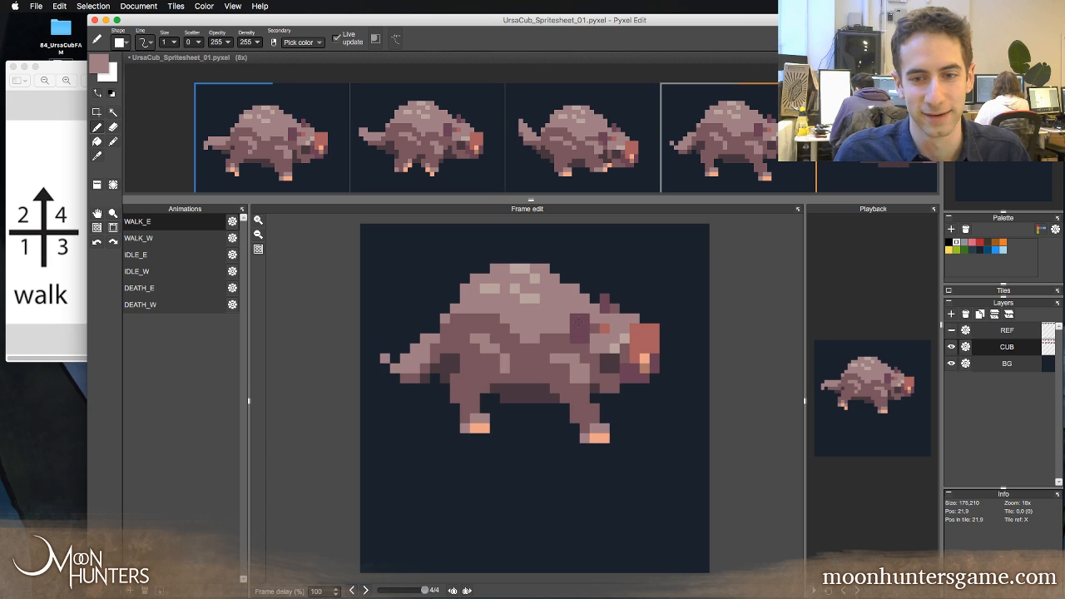
{"action": "key", "text": "Right"}
{"action": "key", "text": "Left"}
{"action": "key", "text": "Left"}
{"action": "key", "text": "Left"}
{"action": "key", "text": "Left"}
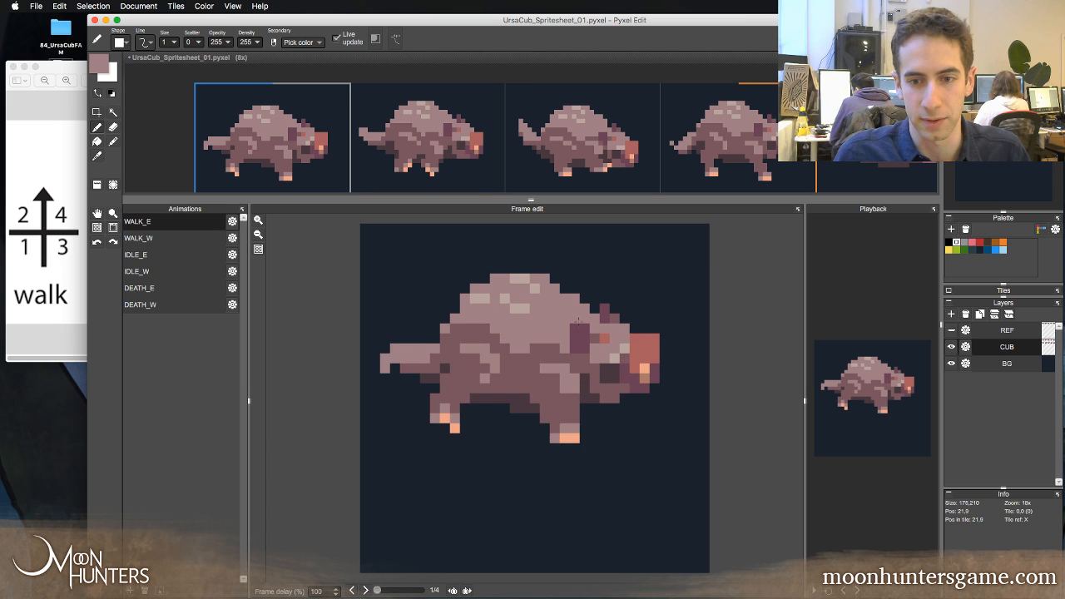
{"action": "key", "text": "Right"}
{"action": "key", "text": "Right"}
{"action": "key", "text": "Right"}
{"action": "key", "text": "Right"}
{"action": "key", "text": "Right"}
{"action": "key", "text": "Right"}
{"action": "key", "text": "Right"}
{"action": "key", "text": "Right"}
{"action": "key", "text": "Right"}
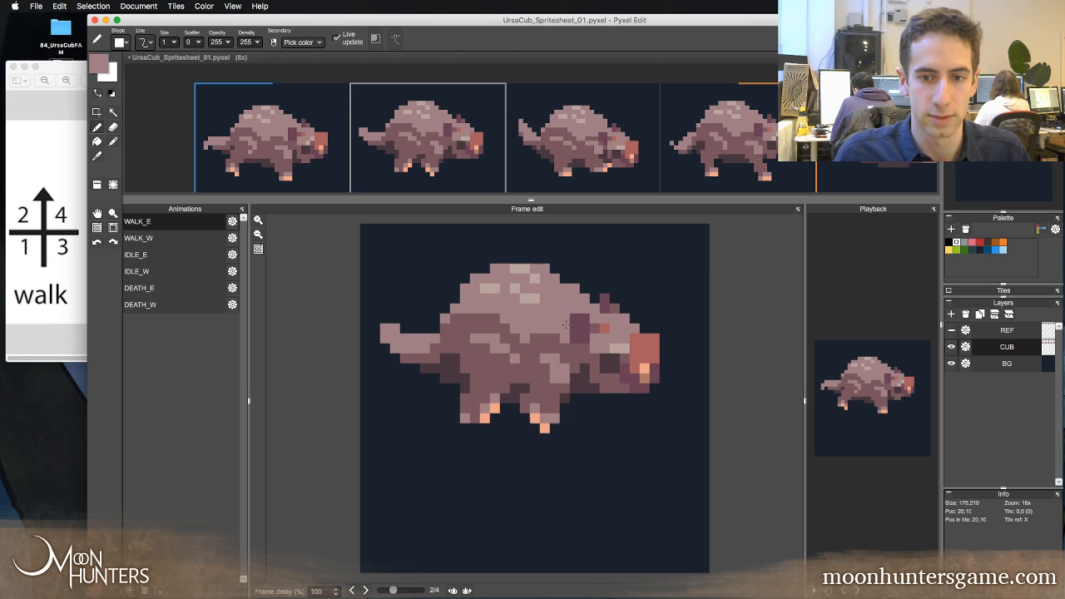
{"action": "key", "text": "Right"}
{"action": "key", "text": "Right"}
{"action": "key", "text": "Right"}
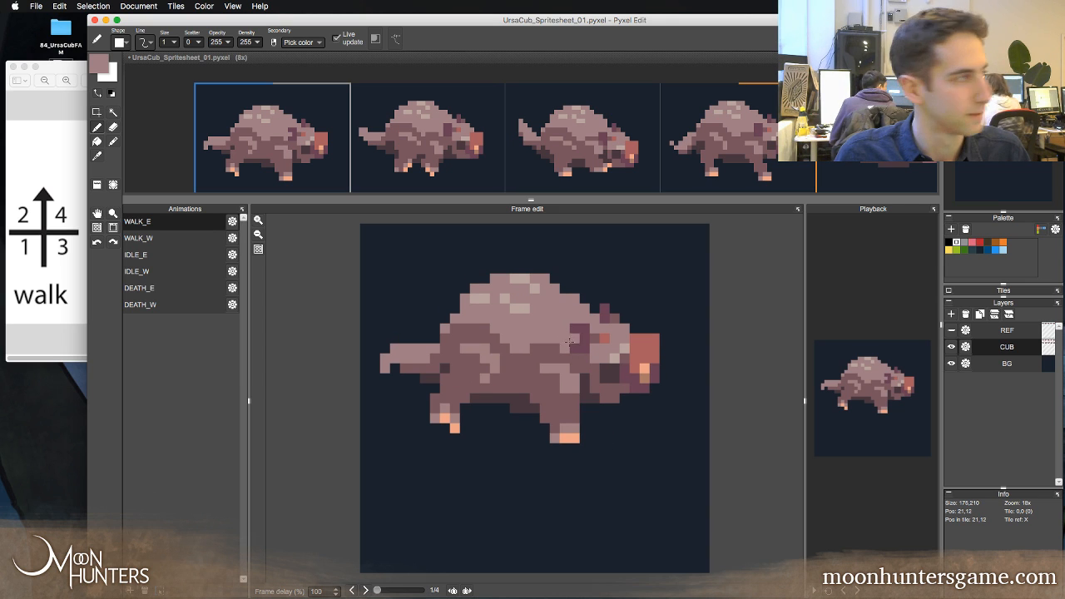
{"action": "key", "text": "Right"}
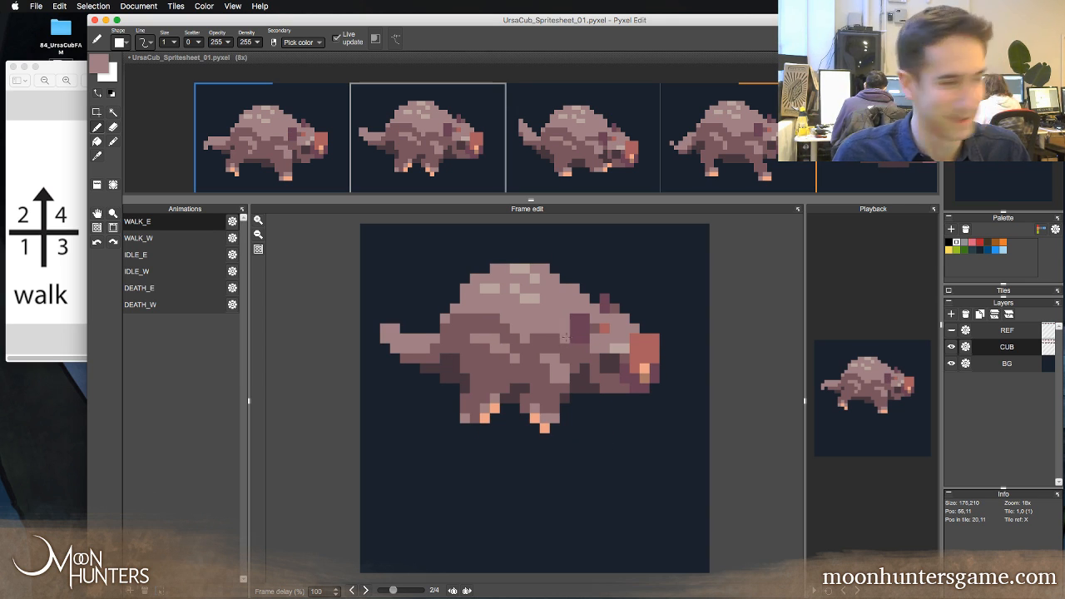
{"action": "key", "text": "Right"}
{"action": "key", "text": "Right"}
{"action": "key", "text": "Right"}
{"action": "key", "text": "Right"}
{"action": "key", "text": "Right"}
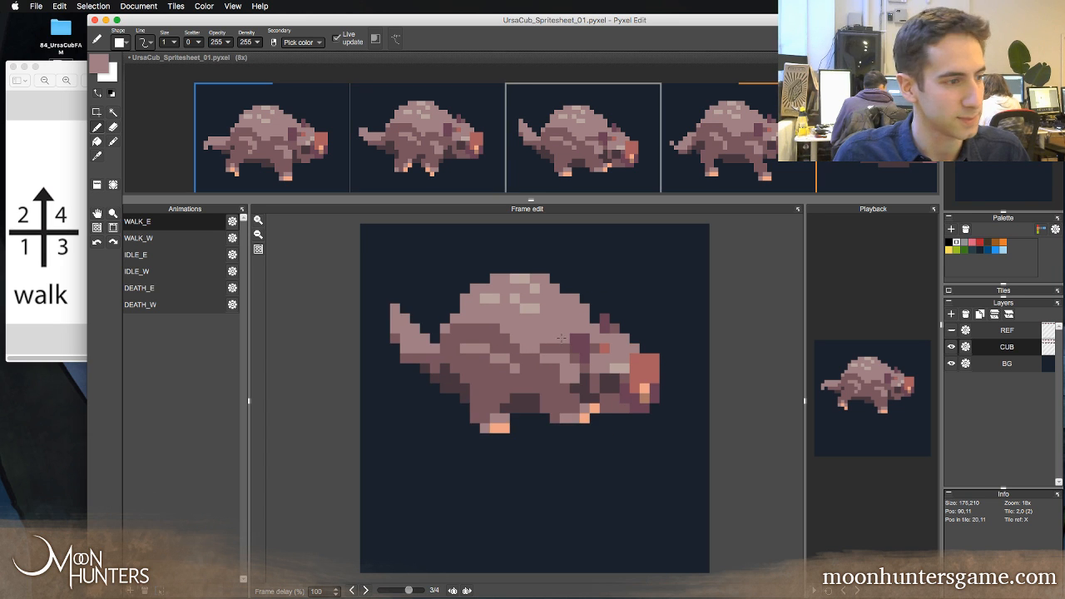
{"action": "key", "text": "Right"}
{"action": "key", "text": "Right"}
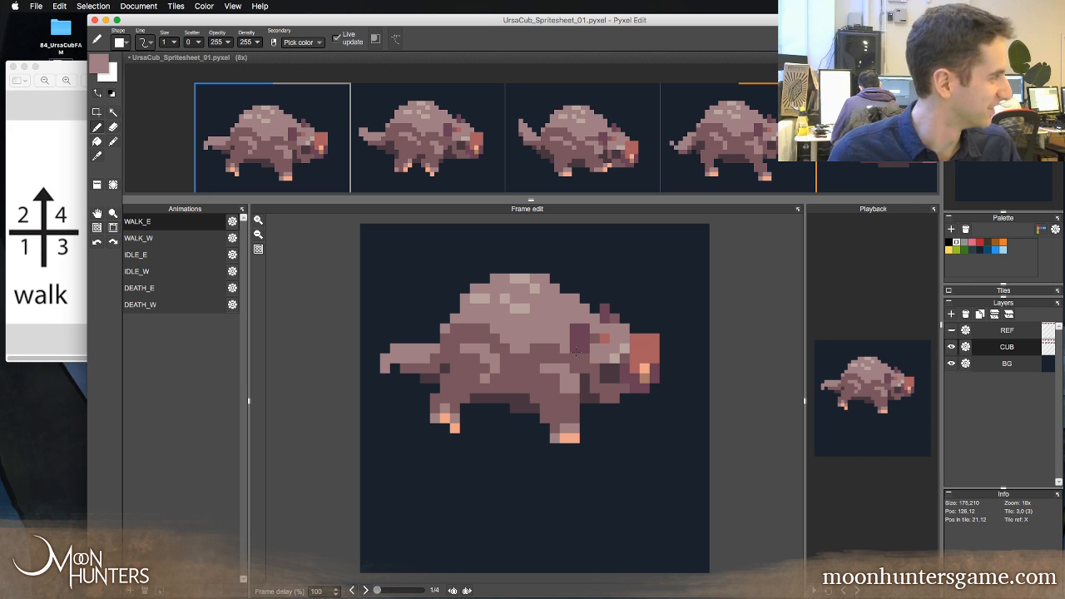
{"action": "key", "text": "Right"}
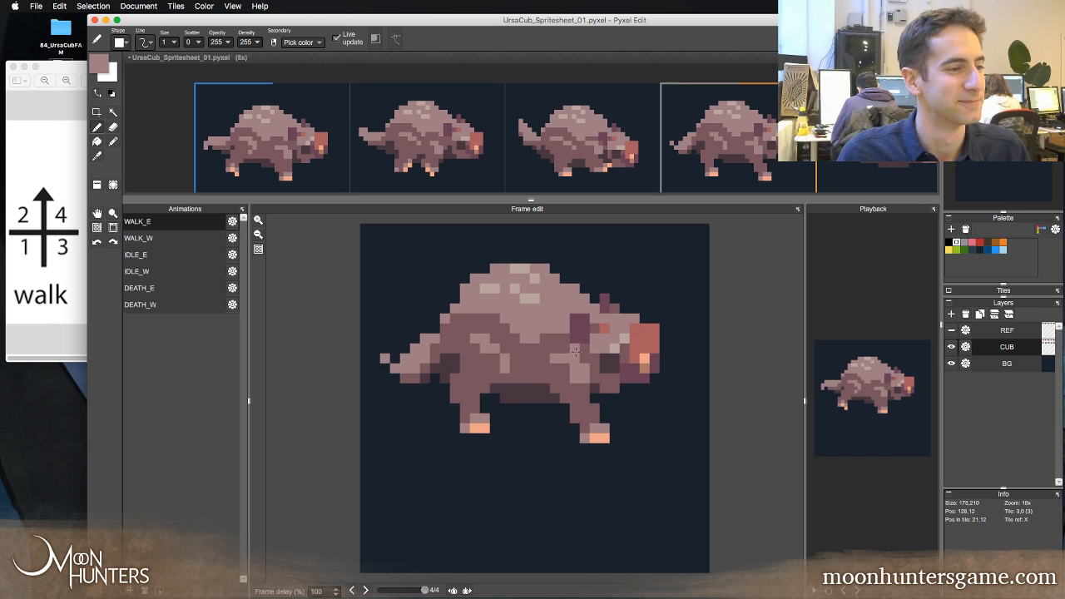
{"action": "key", "text": "Left"}
{"action": "key", "text": "Right"}
{"action": "key", "text": "Right"}
{"action": "key", "text": "Right"}
{"action": "key", "text": "Right"}
{"action": "key", "text": "Right"}
{"action": "key", "text": "Right"}
{"action": "key", "text": "Right"}
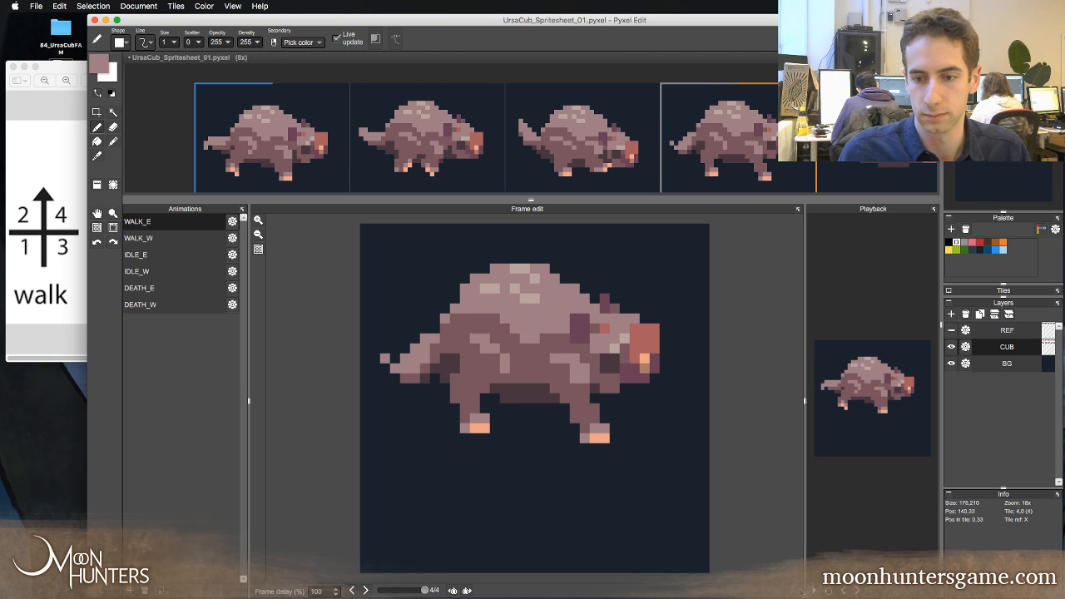
{"action": "key", "text": "Right"}
{"action": "key", "text": "Right"}
{"action": "key", "text": "Right"}
{"action": "key", "text": "Right"}
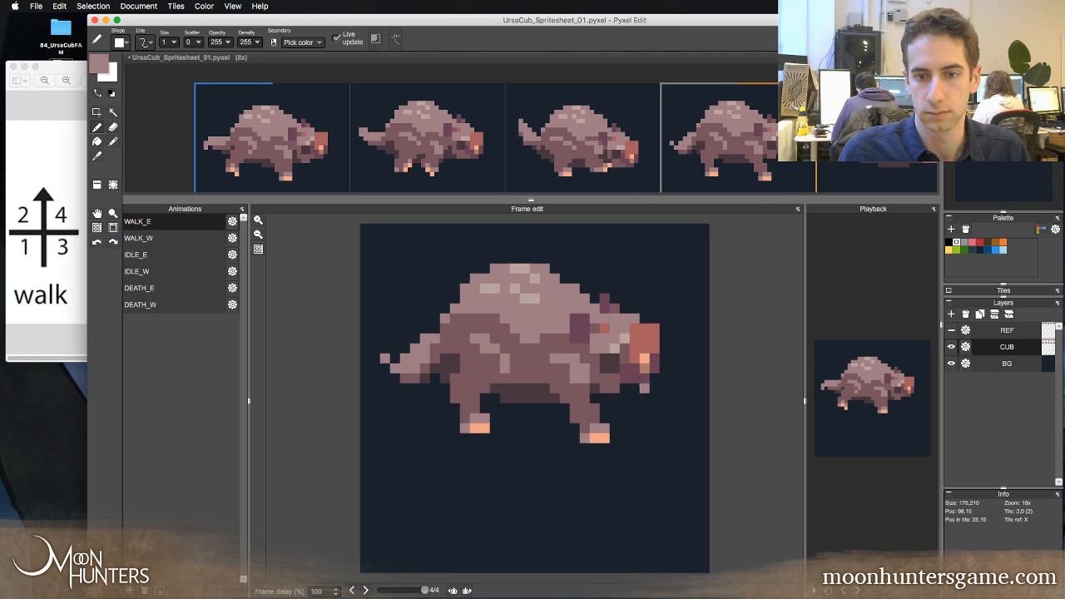
{"action": "key", "text": "Right"}
{"action": "key", "text": "Left"}
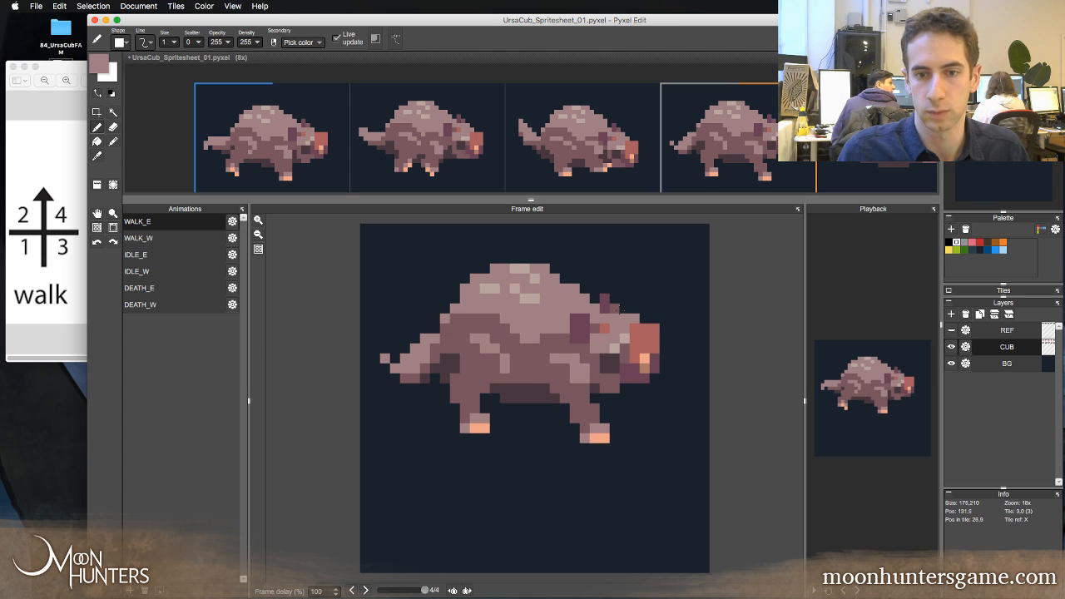
- Try moving the cub's head up one pixel in WALK_E frame 4, and undo the move
{"action": "key", "text": "m"}
{"action": "left_click_drag", "start_coordinate": [589, 293], "coordinate": [669, 393]}
{"action": "key", "text": "Up"}
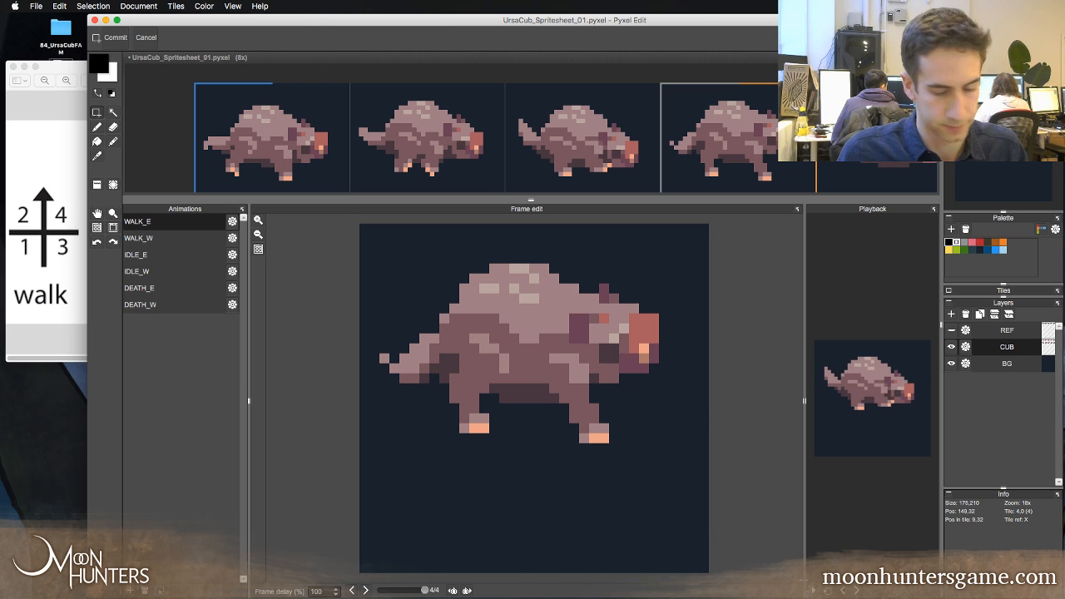
{"action": "key", "text": "super+z"}
{"action": "key", "text": "super+z"}
{"action": "key", "text": "super+z"}
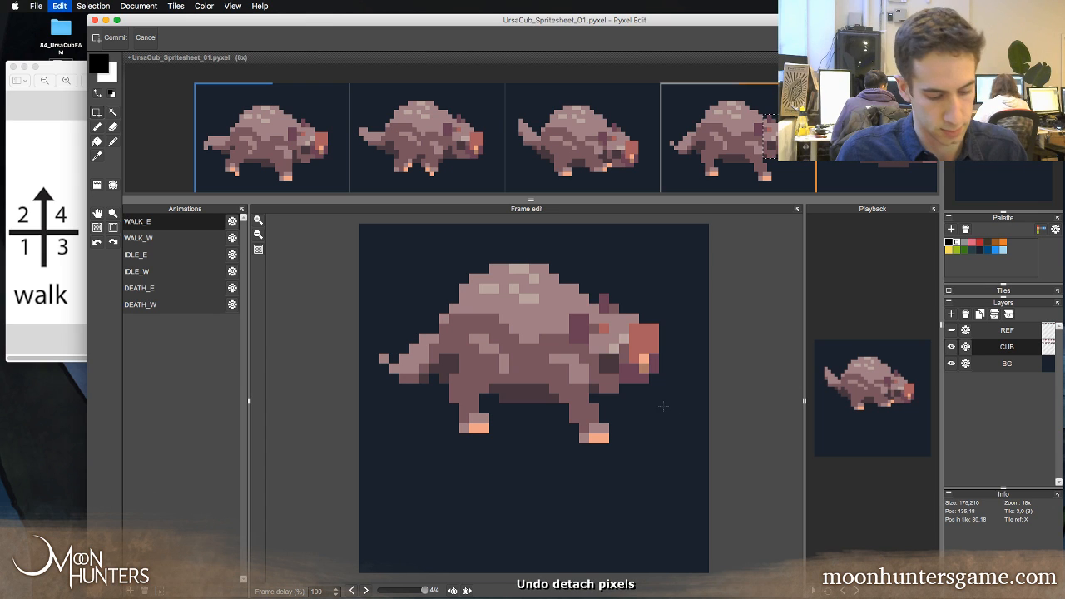
- Select the cub's head in WALK_E frame 1 and move it up one pixel with the transform box
{"action": "key", "text": "Left"}
{"action": "key", "text": "Left"}
{"action": "key", "text": "Left"}
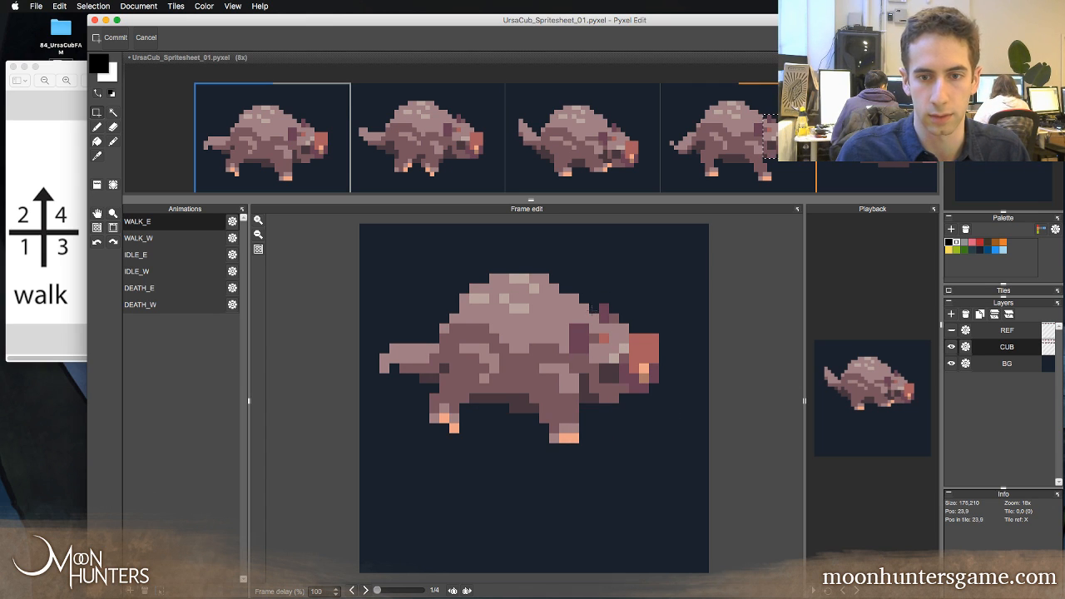
{"action": "left_click_drag", "start_coordinate": [590, 292], "coordinate": [682, 414]}
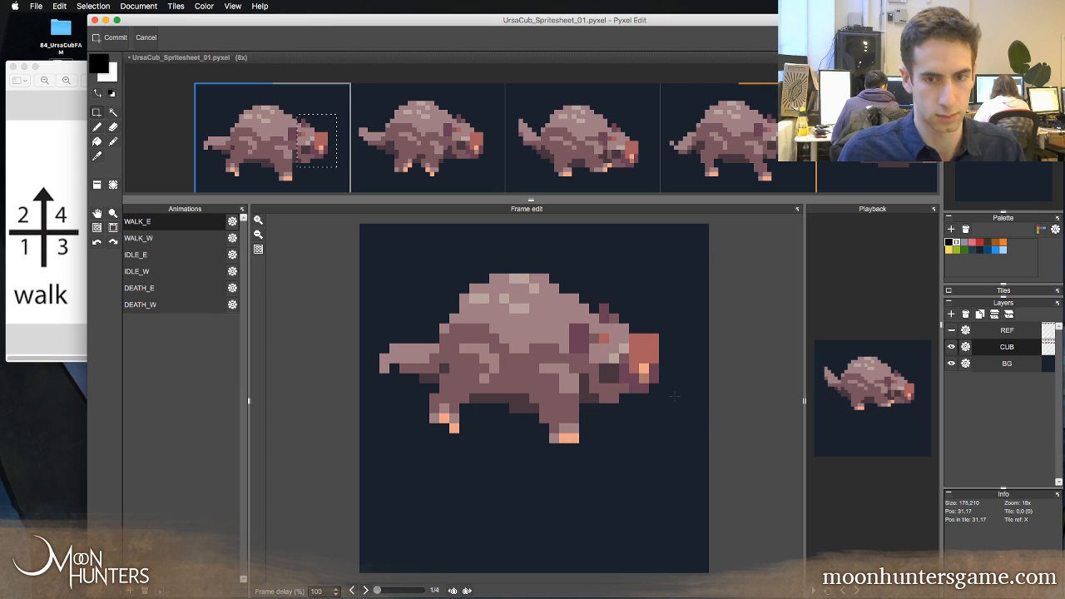
{"action": "key", "text": "super+t"}
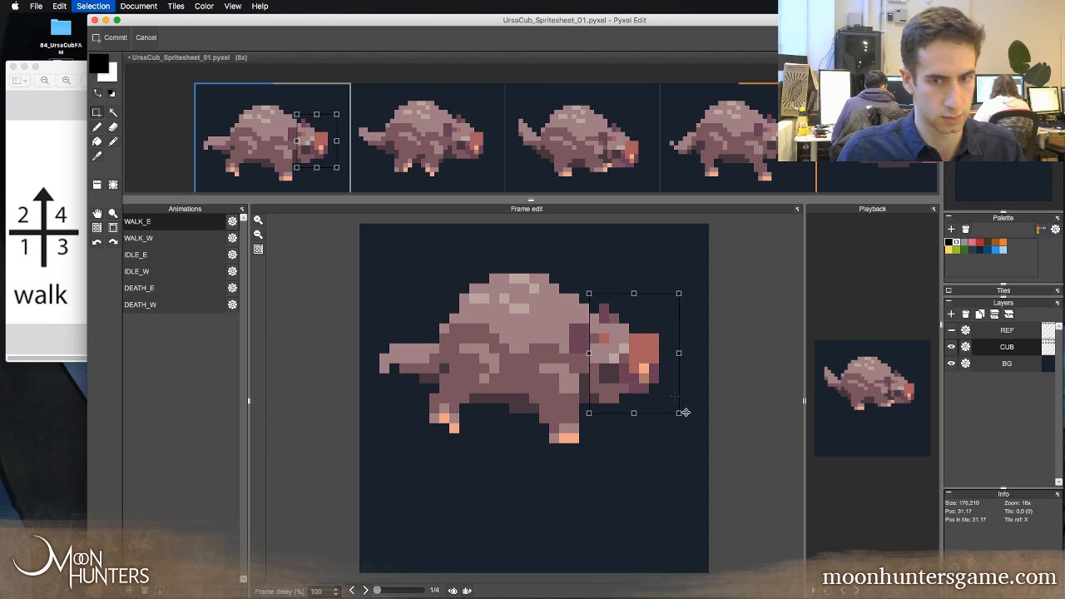
{"action": "key", "text": "Up"}
- Cycle through the WALK_E frames to check the motion with frame 1's raised head, ending on frame 4
{"action": "key", "text": "period"}
{"action": "key", "text": "period"}
{"action": "key", "text": "period"}
{"action": "key", "text": "period"}
{"action": "key", "text": "period"}
{"action": "key", "text": "period"}
{"action": "key", "text": "period"}
{"action": "key", "text": "period"}
{"action": "key", "text": "period"}
{"action": "key", "text": "period"}
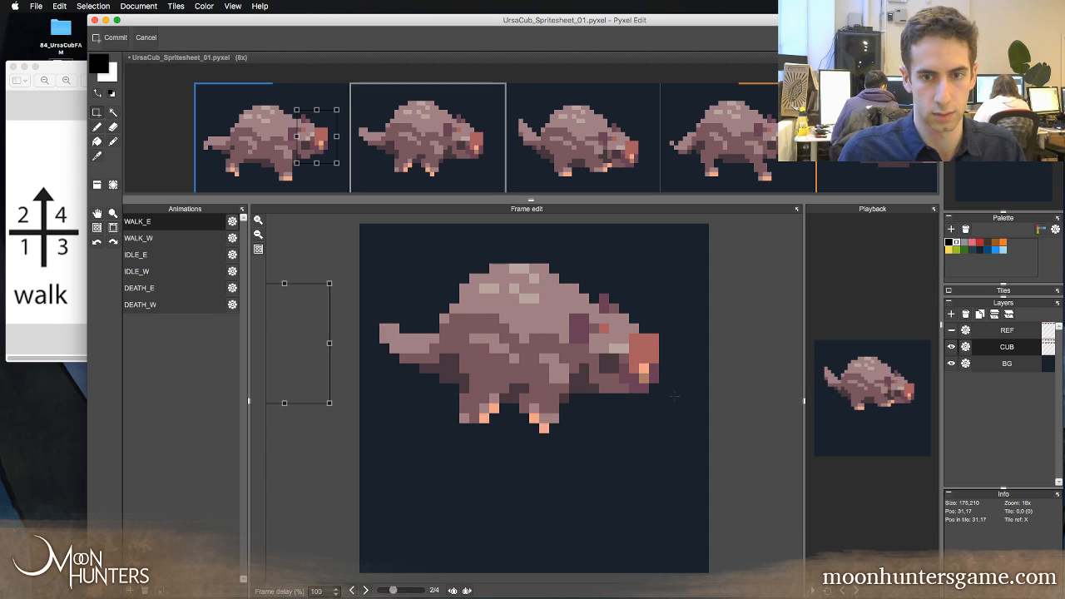
{"action": "key", "text": "period"}
{"action": "key", "text": "period"}
{"action": "key", "text": "period"}
{"action": "key", "text": "period"}
{"action": "key", "text": "period"}
{"action": "key", "text": "period"}
{"action": "key", "text": "period"}
{"action": "key", "text": "period"}
{"action": "key", "text": "period"}
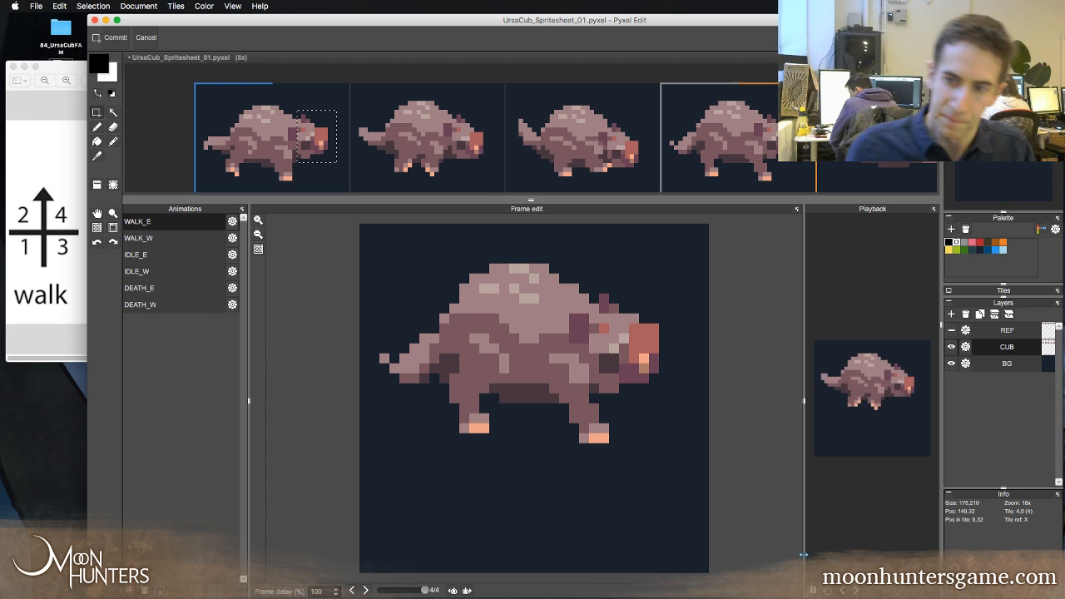
- Pause the playback preview and step both ways through the WALK_E frames to compare head heights, ending on frame 3
{"action": "left_click", "coordinate": [816, 592]}
{"action": "key", "text": "Right"}
{"action": "key", "text": "Right"}
{"action": "key", "text": "Right"}
{"action": "key", "text": "Right"}
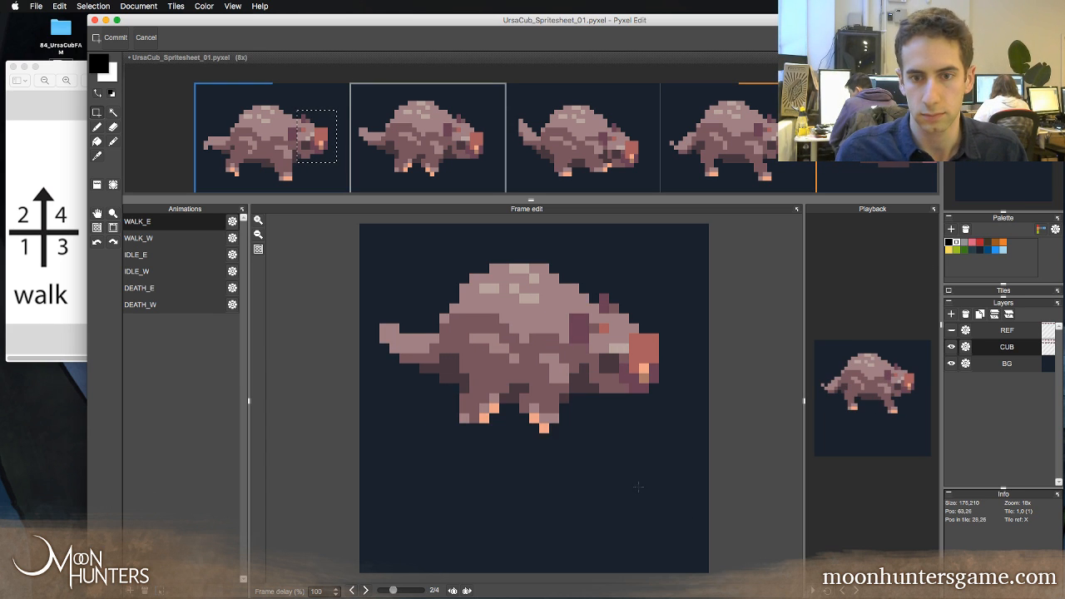
{"action": "key", "text": "Left"}
{"action": "key", "text": "Left"}
{"action": "key", "text": "Left"}
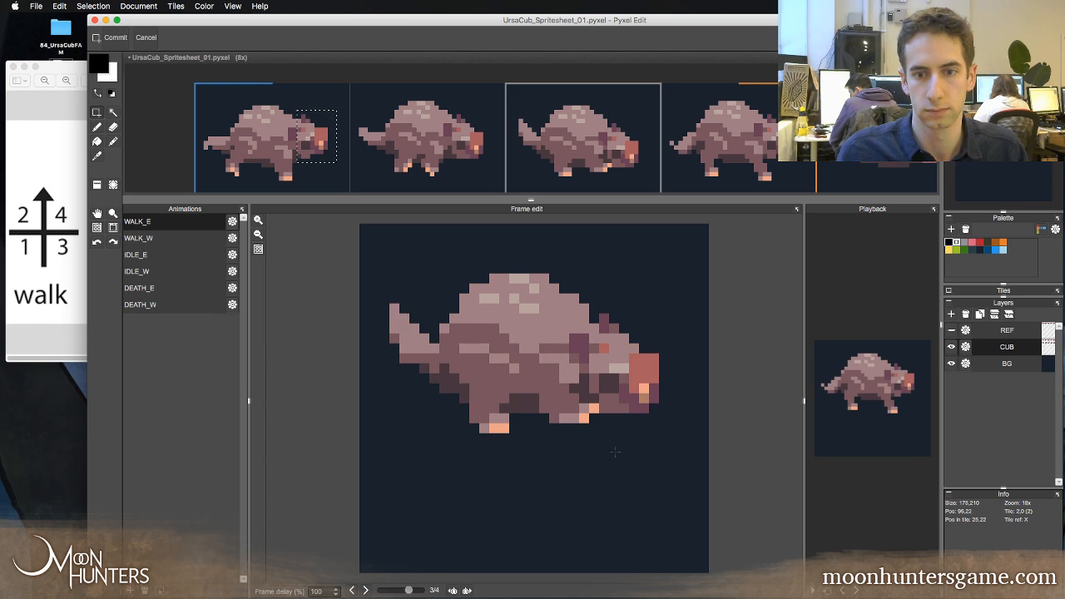
{"action": "key", "text": "Right"}
{"action": "key", "text": "Right"}
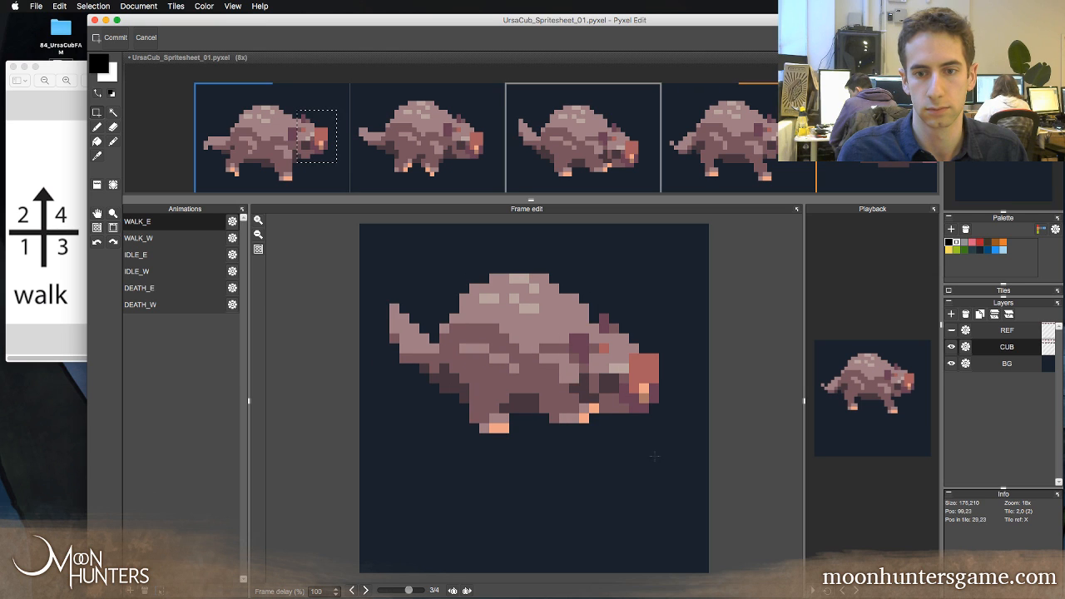
- Move the front edge of the cub's snout down one pixel in WALK_E frame 3 and fill the gap with sampled nose colour
{"action": "key", "text": "Right"}
{"action": "key", "text": "Left"}
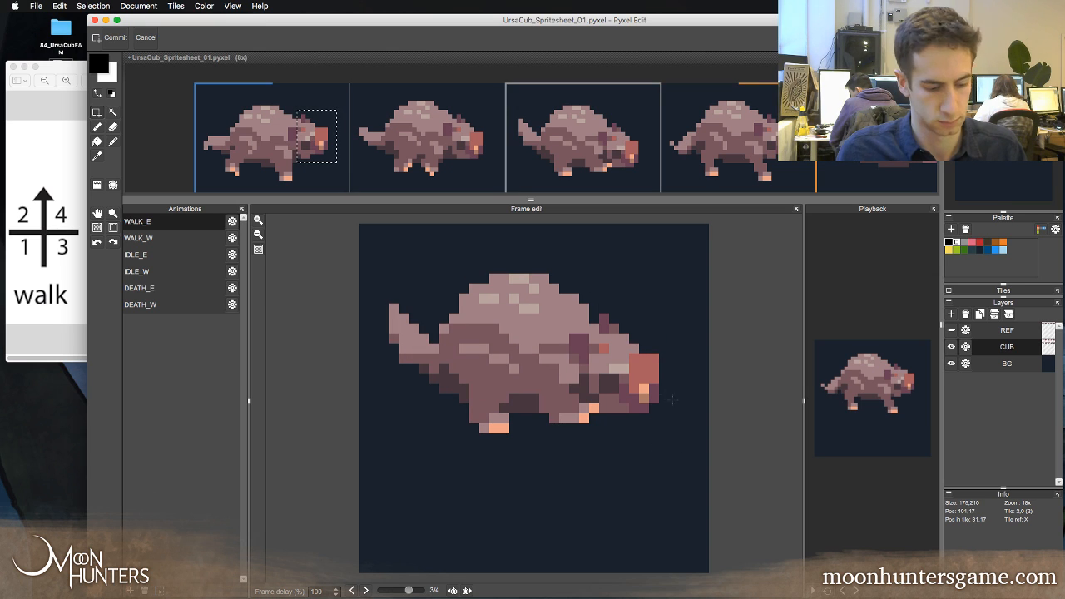
{"action": "left_click_drag", "start_coordinate": [657, 367], "coordinate": [652, 414]}
{"action": "key", "text": "Down"}
{"action": "key", "text": "Return"}
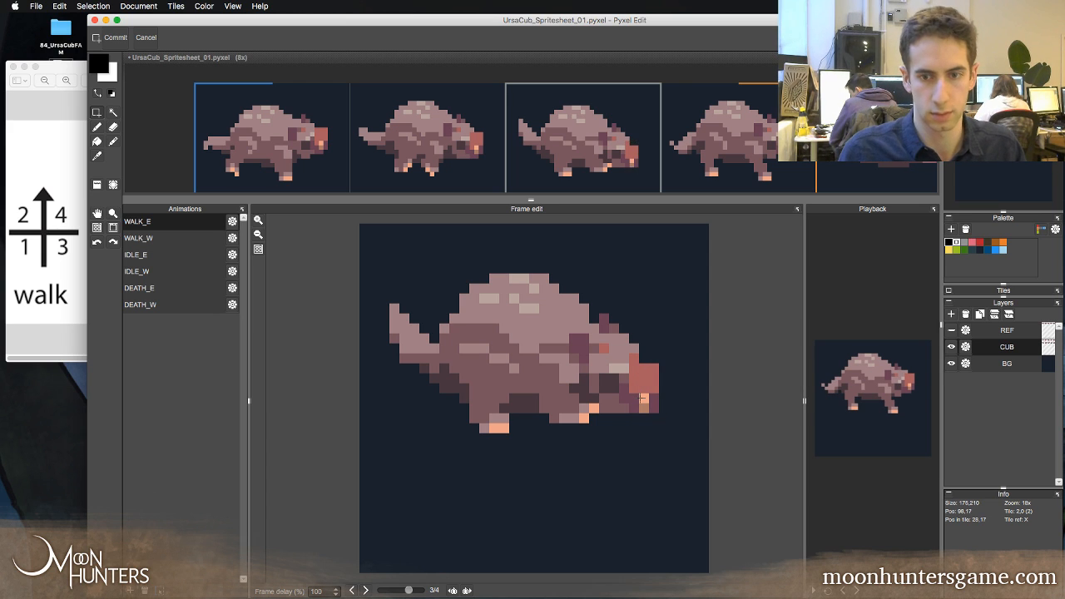
{"action": "right_click", "coordinate": [641, 374]}
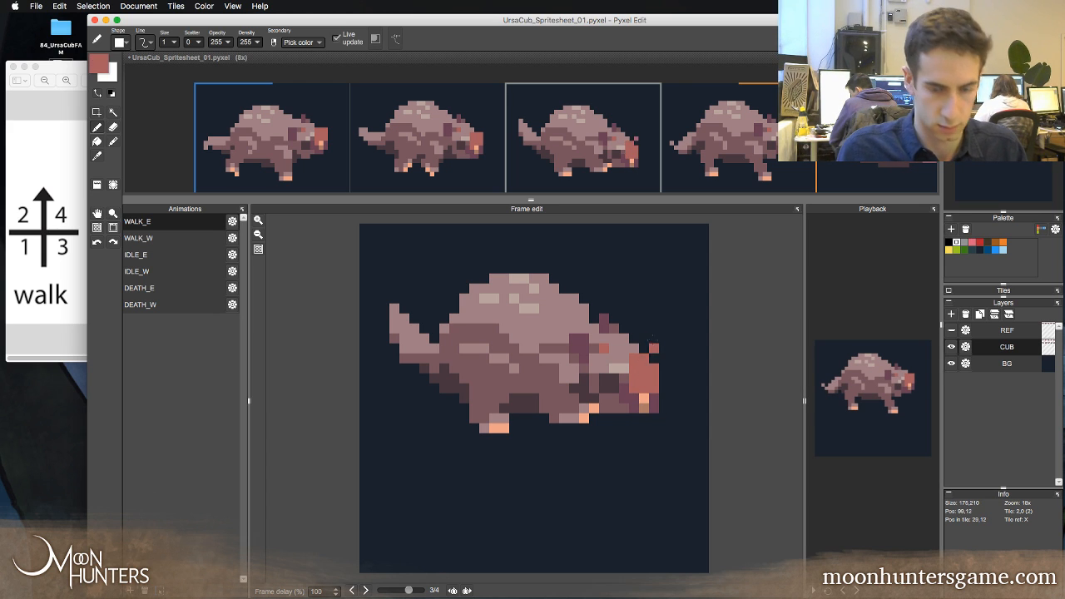
- Step both ways through the WALK_E frames to compare frame 3's reshaped snout with its neighbours, ending on frame 2
{"action": "key", "text": "Left"}
{"action": "key", "text": "Right"}
{"action": "key", "text": "Left"}
{"action": "key", "text": "Left"}
{"action": "key", "text": "Right"}
{"action": "key", "text": "Right"}
{"action": "key", "text": "Right"}
{"action": "key", "text": "Right"}
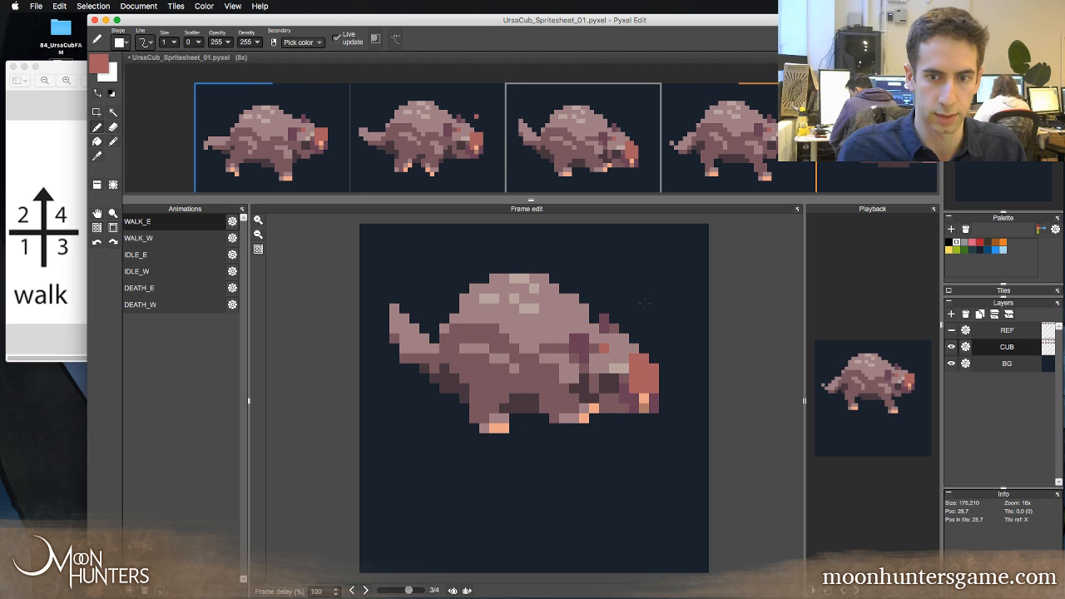
{"action": "key", "text": "Right"}
{"action": "key", "text": "Left"}
{"action": "key", "text": "Right"}
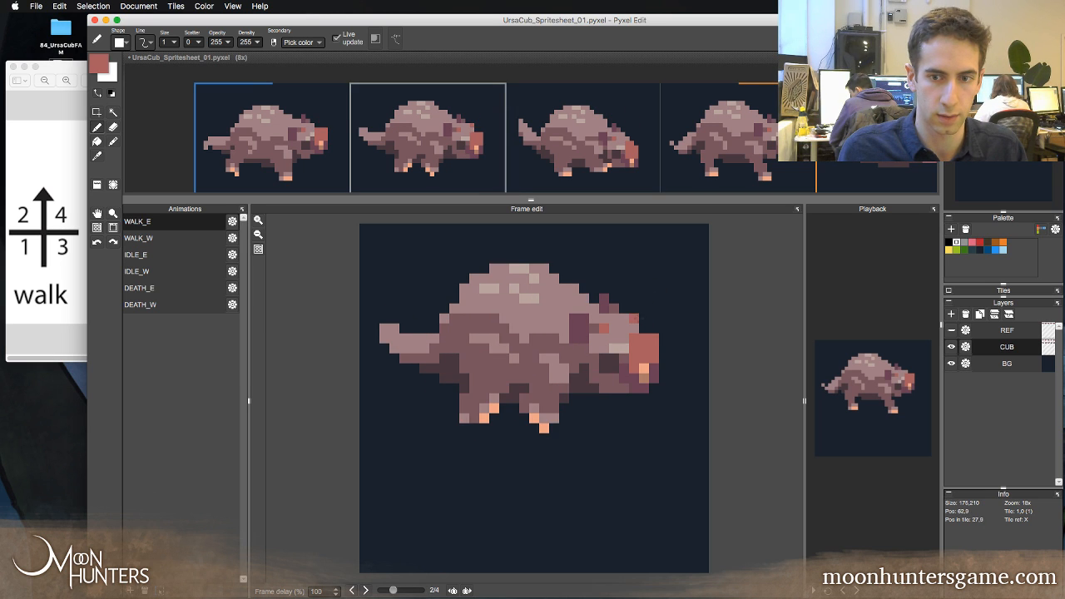
- Move the front edge of the snout down one pixel in WALK_E frame 4 and fill the gap with sampled nose colour
{"action": "key", "text": "Right"}
{"action": "key", "text": "Right"}
{"action": "key", "text": "m"}
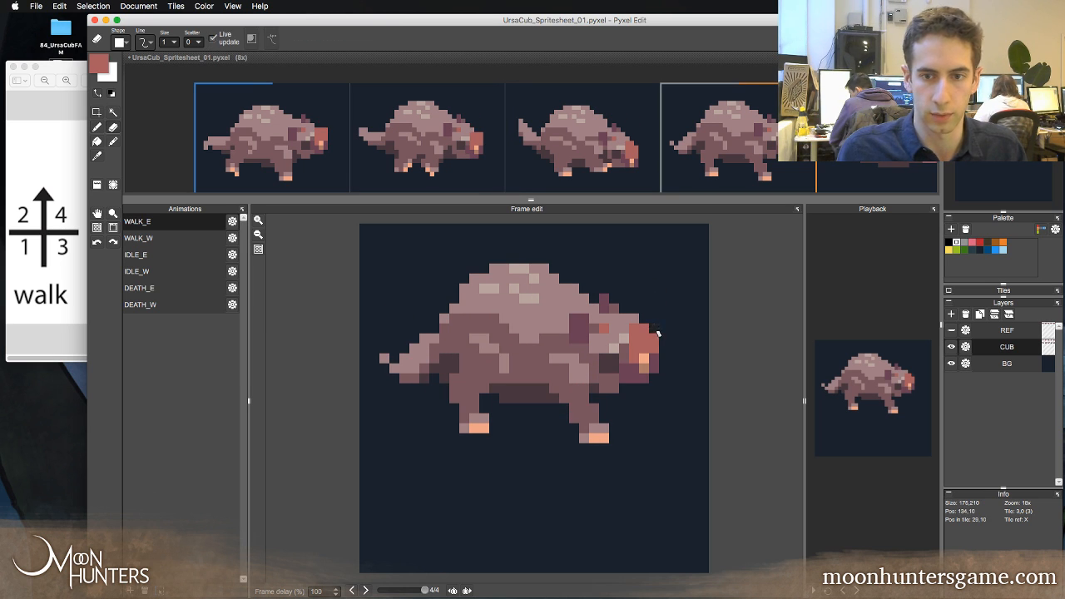
{"action": "left_click_drag", "start_coordinate": [652, 330], "coordinate": [664, 371]}
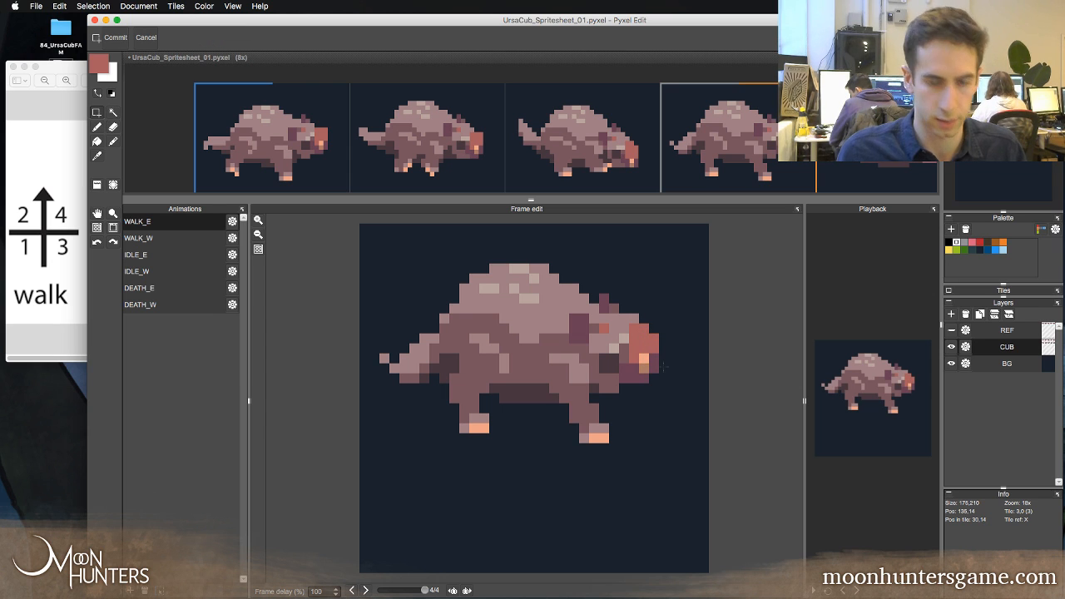
{"action": "key", "text": "Down"}
{"action": "key", "text": "b"}
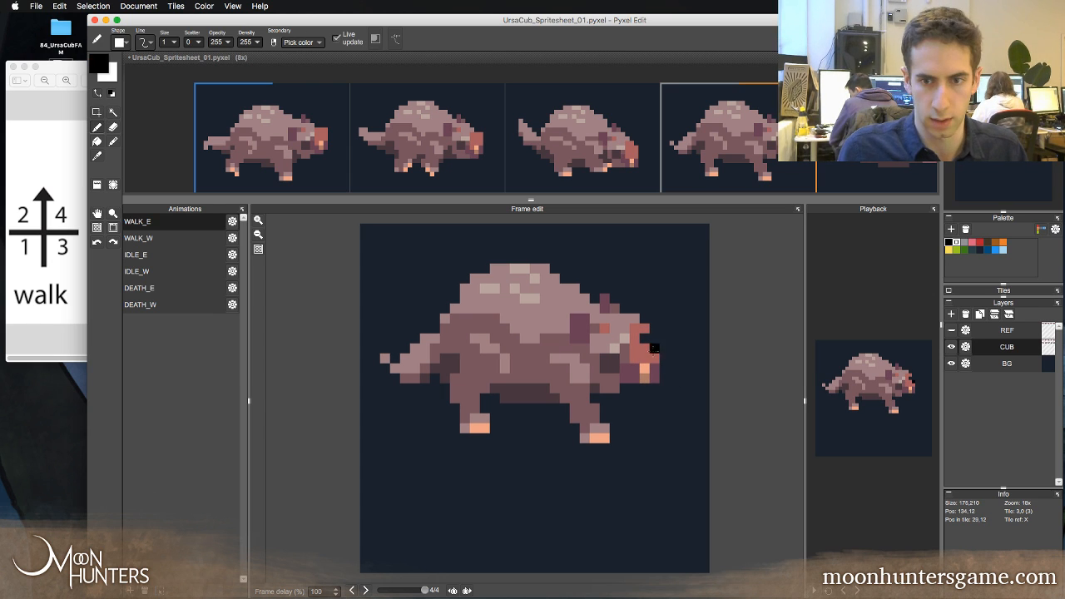
{"action": "left_click", "coordinate": [645, 340], "text": "alt"}
- Step through the WALK_E frames to check the motion of frame 4's reshaped snout, ending on frame 2
{"action": "key", "text": "Left"}
{"action": "key", "text": "Right"}
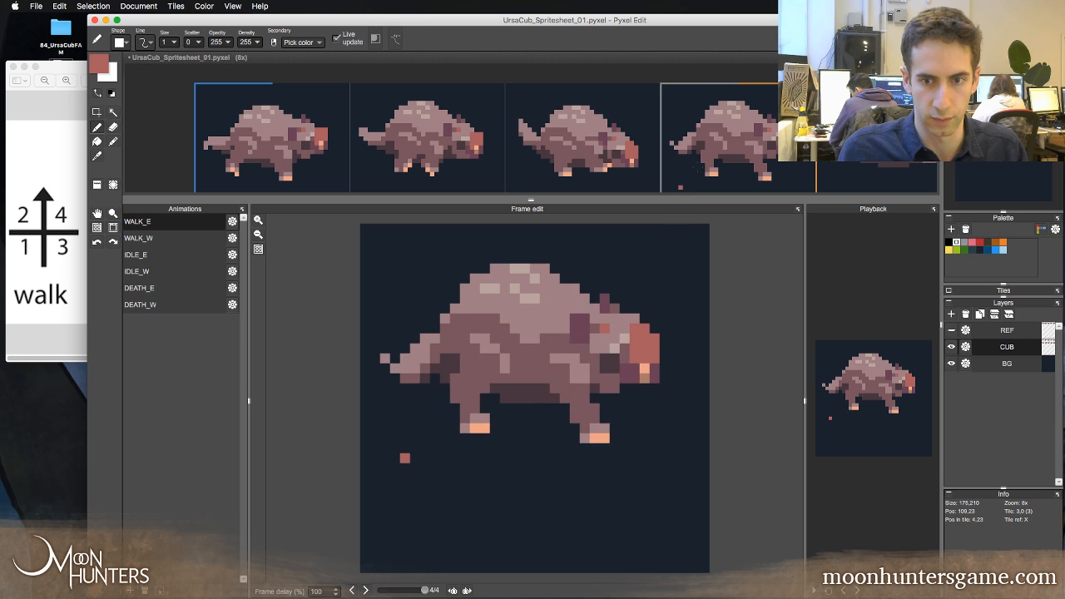
{"action": "key", "text": "Right"}
{"action": "key", "text": "Left"}
{"action": "key", "text": "Left"}
{"action": "key", "text": "Left"}
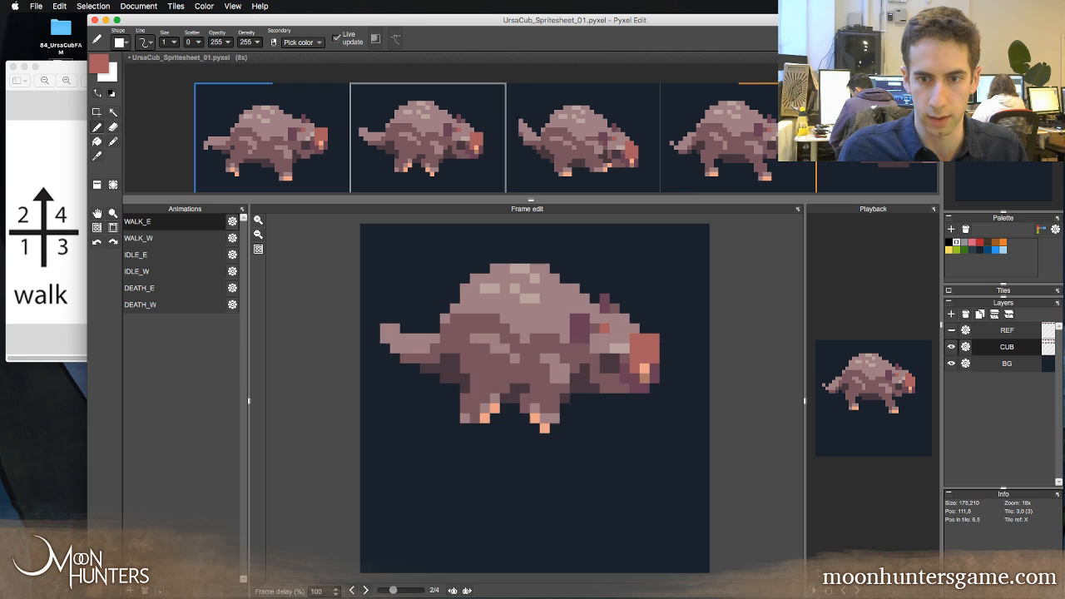
{"action": "key", "text": "Left"}
{"action": "key", "text": "Right"}
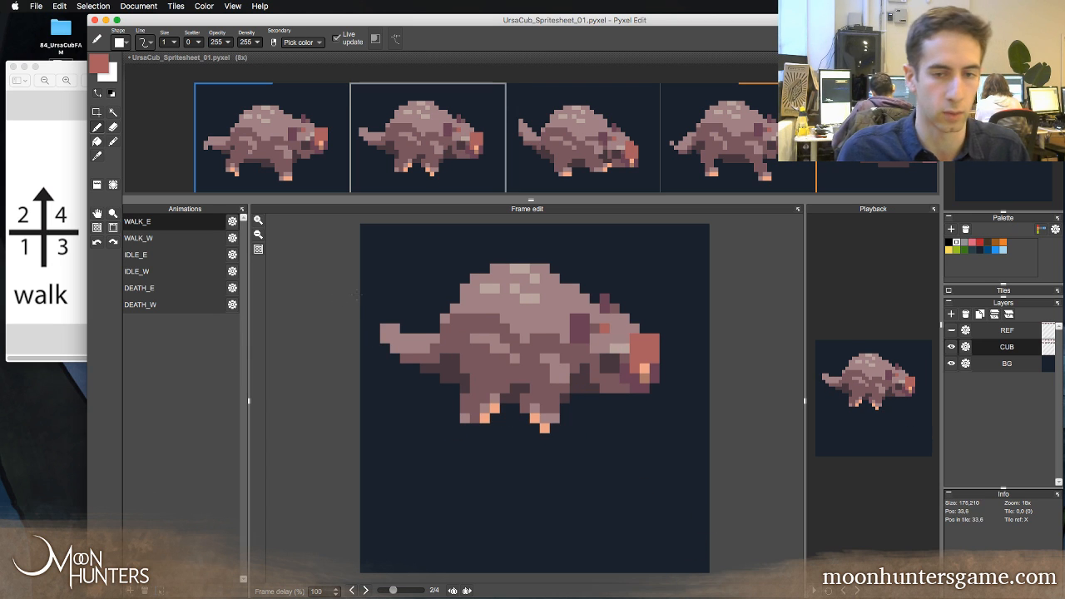
- Cycle through the WALK_E frames to compare the tail tip's position from frame to frame, ending on frame 4
{"action": "key", "text": "Right"}
{"action": "key", "text": "Right"}
{"action": "key", "text": "Right"}
{"action": "key", "text": "Right"}
{"action": "key", "text": "Right"}
{"action": "key", "text": "Right"}
{"action": "key", "text": "Right"}
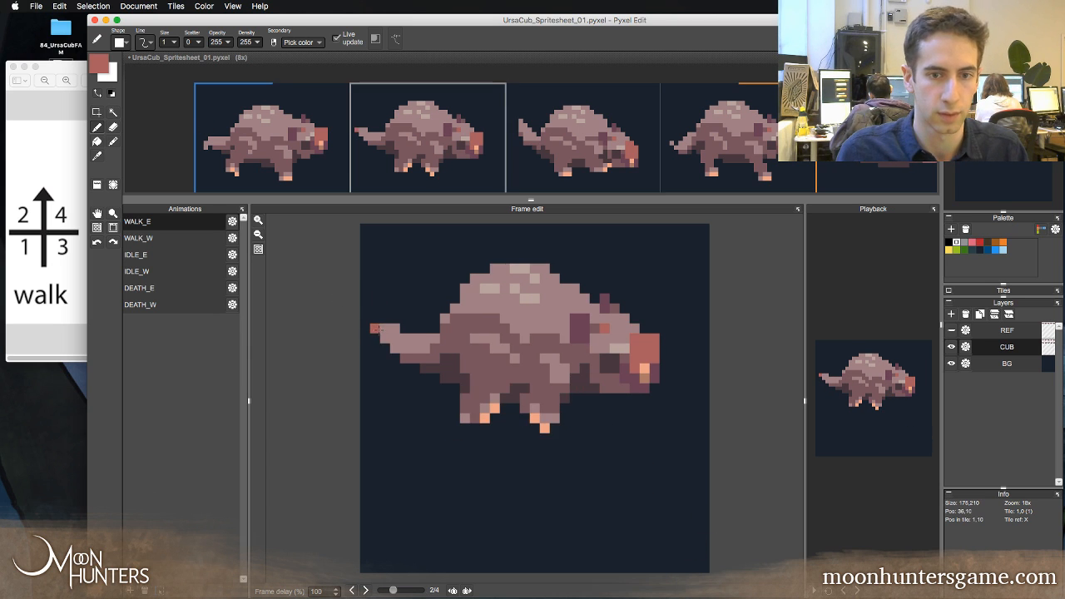
{"action": "key", "text": "Right"}
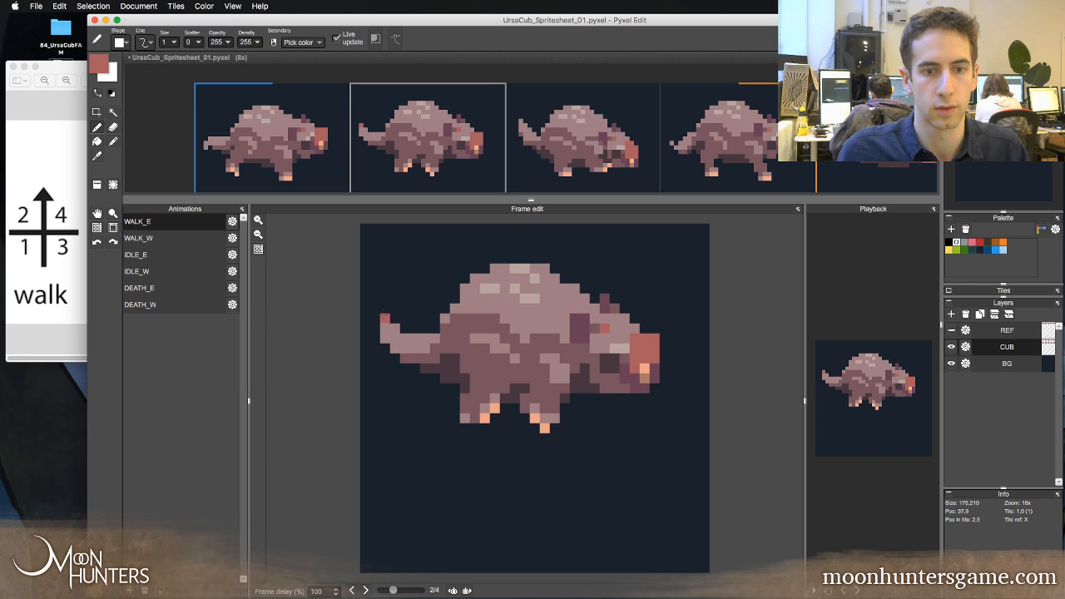
{"action": "key", "text": "Left"}
{"action": "key", "text": "Right"}
{"action": "key", "text": "Left"}
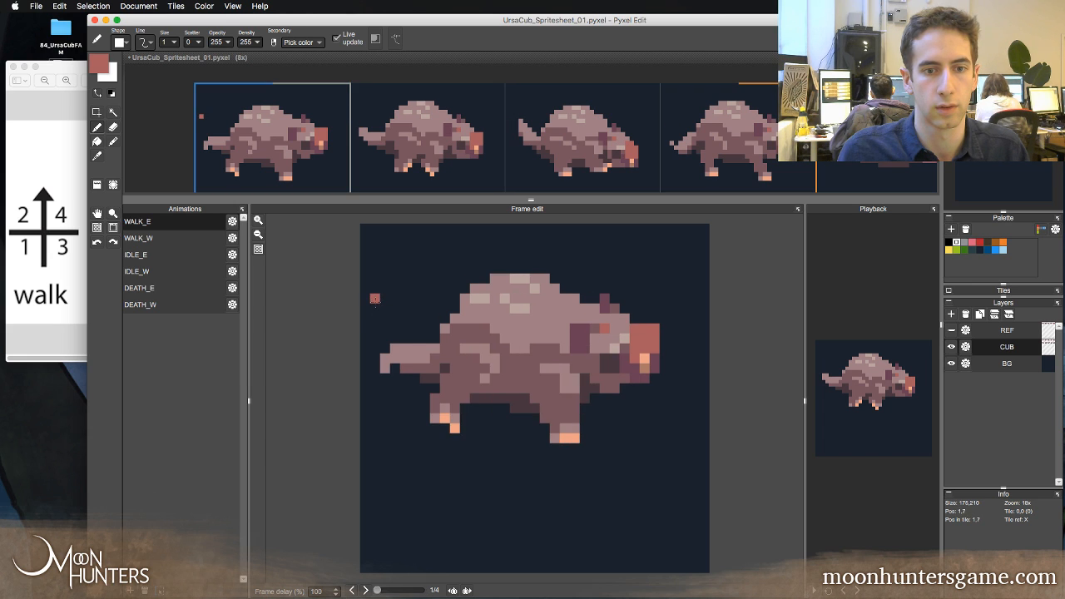
{"action": "key", "text": "Left"}
{"action": "key", "text": "Right"}
{"action": "key", "text": "Left"}
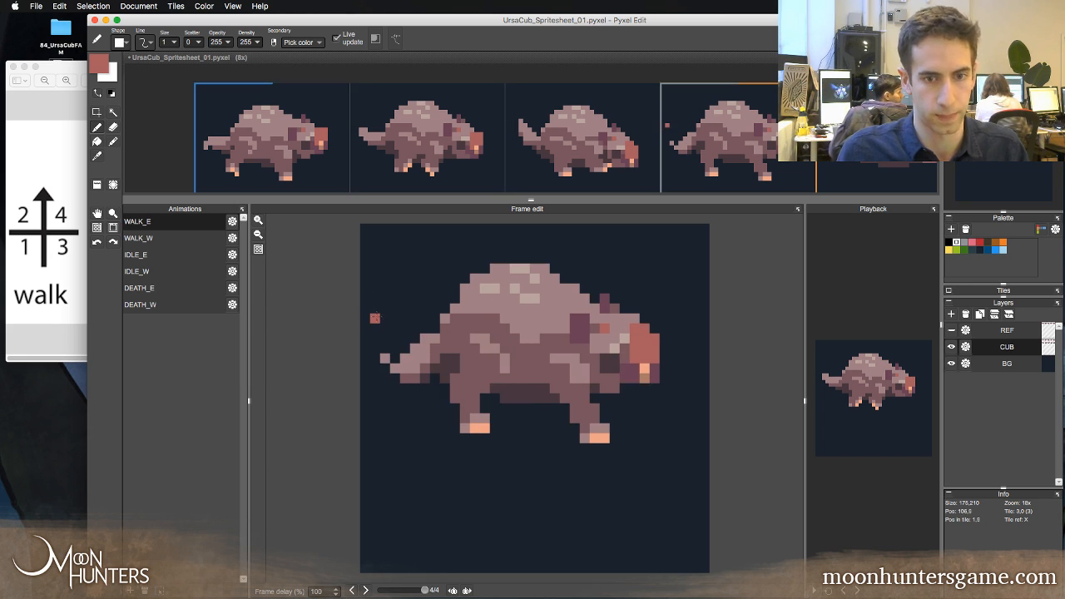
{"action": "key", "text": "Left"}
{"action": "key", "text": "Right"}
- Try moving the cub's tail left one pixel in WALK_E frame 1
{"action": "key", "text": "s"}
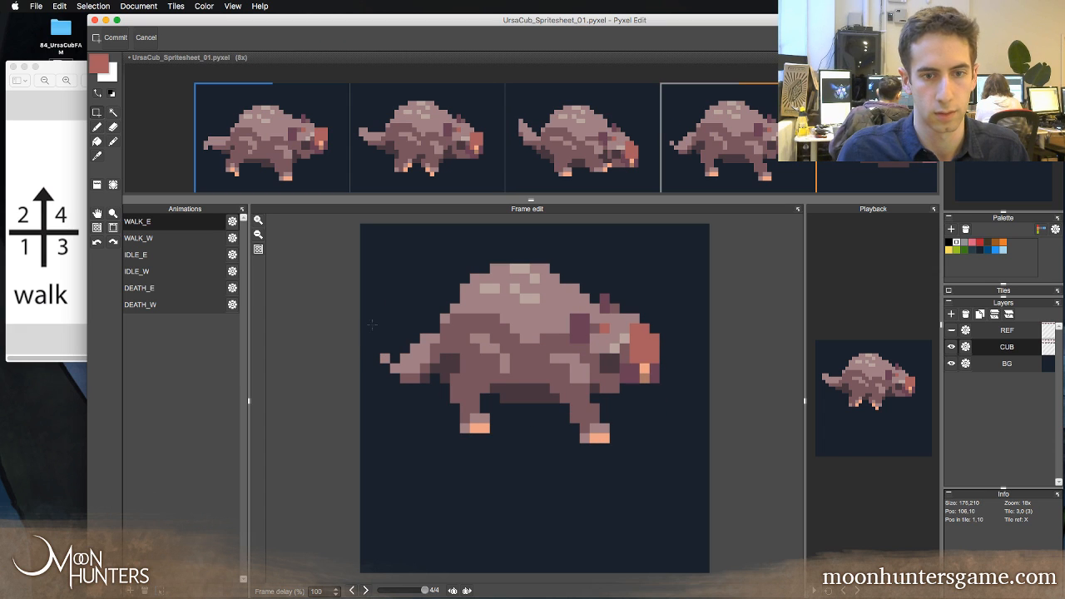
{"action": "left_click_drag", "start_coordinate": [375, 328], "coordinate": [376, 340]}
{"action": "key", "text": "Right"}
{"action": "key", "text": "Left"}
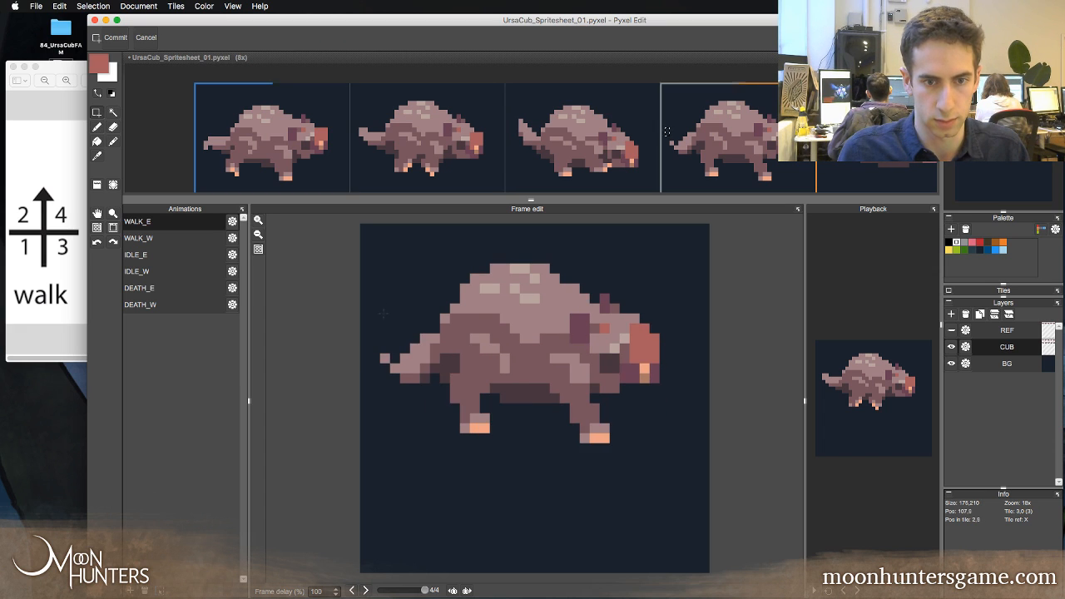
{"action": "key", "text": "Right"}
{"action": "key", "text": "Left"}
{"action": "key", "text": "Right"}
{"action": "left_click_drag", "start_coordinate": [371, 324], "coordinate": [417, 391]}
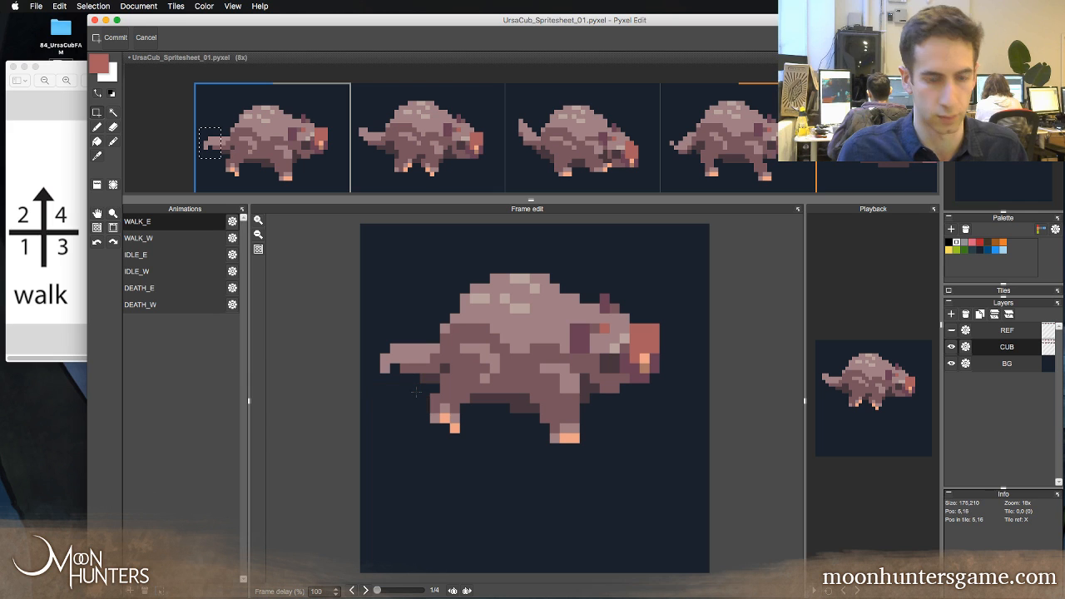
{"action": "key", "text": "Left"}
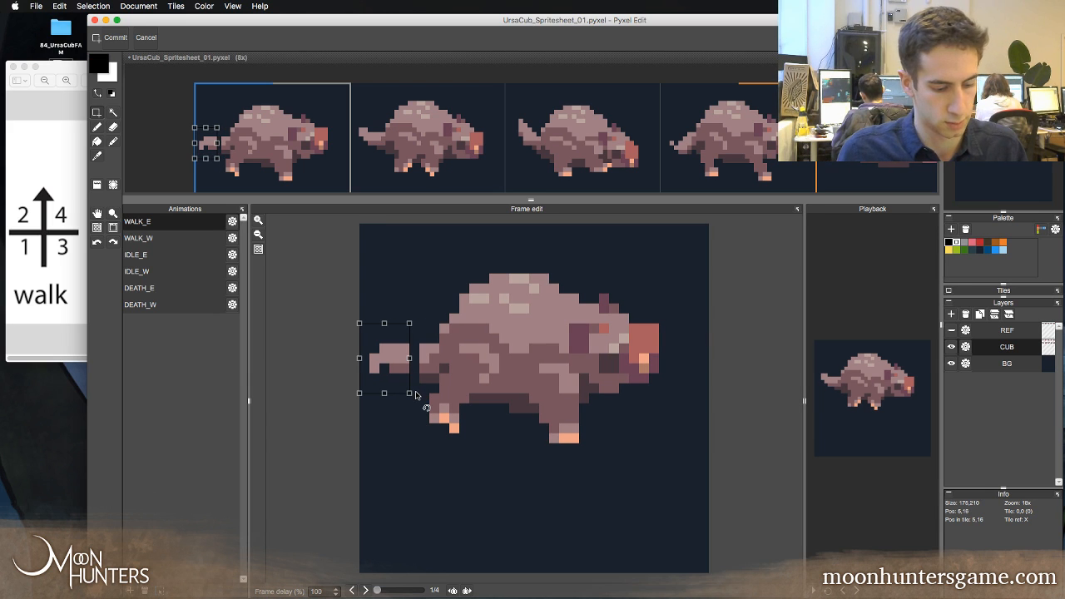
{"action": "key", "text": "Return"}
{"action": "key", "text": "super+s"}
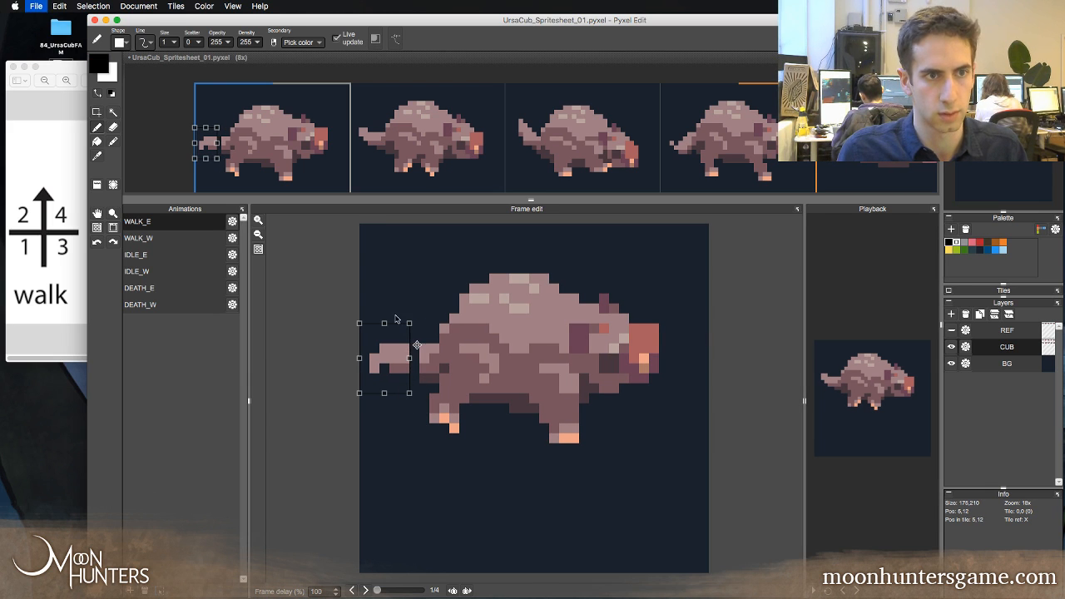
{"action": "key", "text": "ctrl+t"}
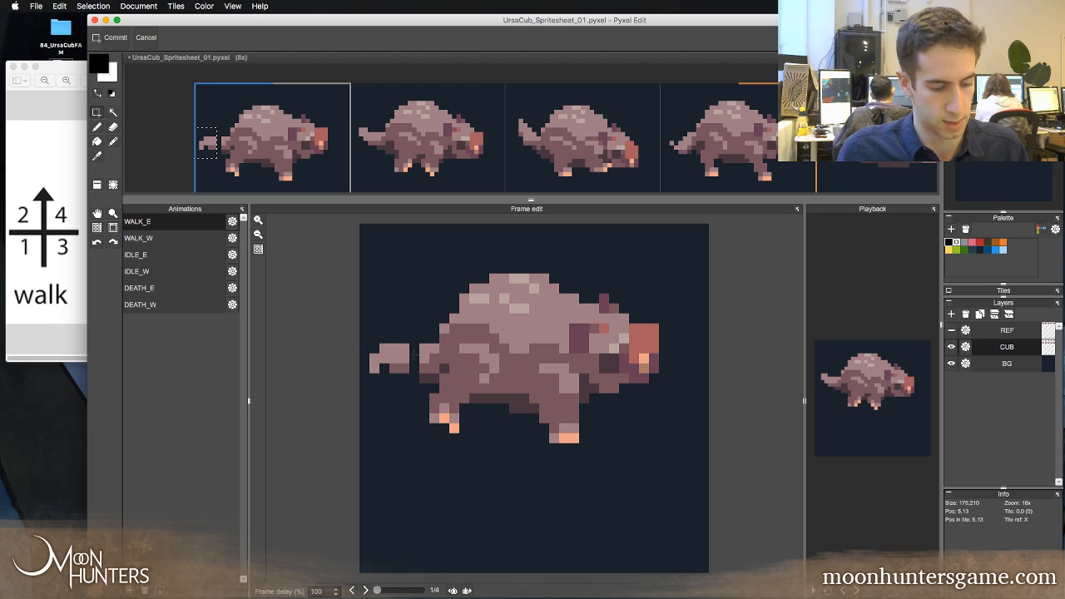
{"action": "key", "text": "Return"}
- Try joining frame 1's shifted tail to the body with sampled fur colours and erasing the upper pixels at the tail tip
{"action": "left_click", "coordinate": [407, 358], "text": "alt"}
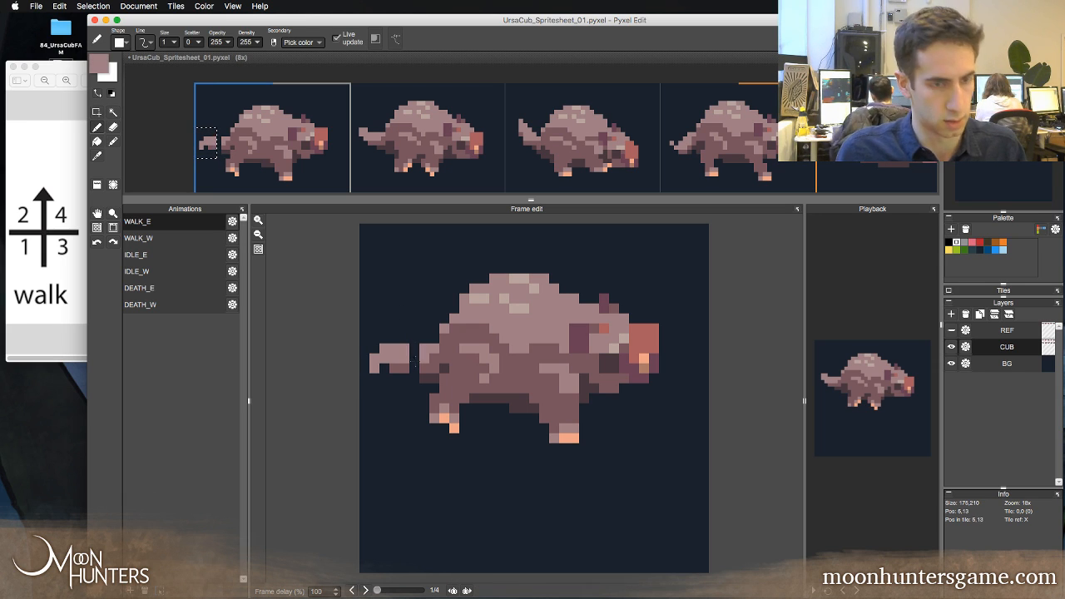
{"action": "left_click", "coordinate": [405, 375], "text": "alt"}
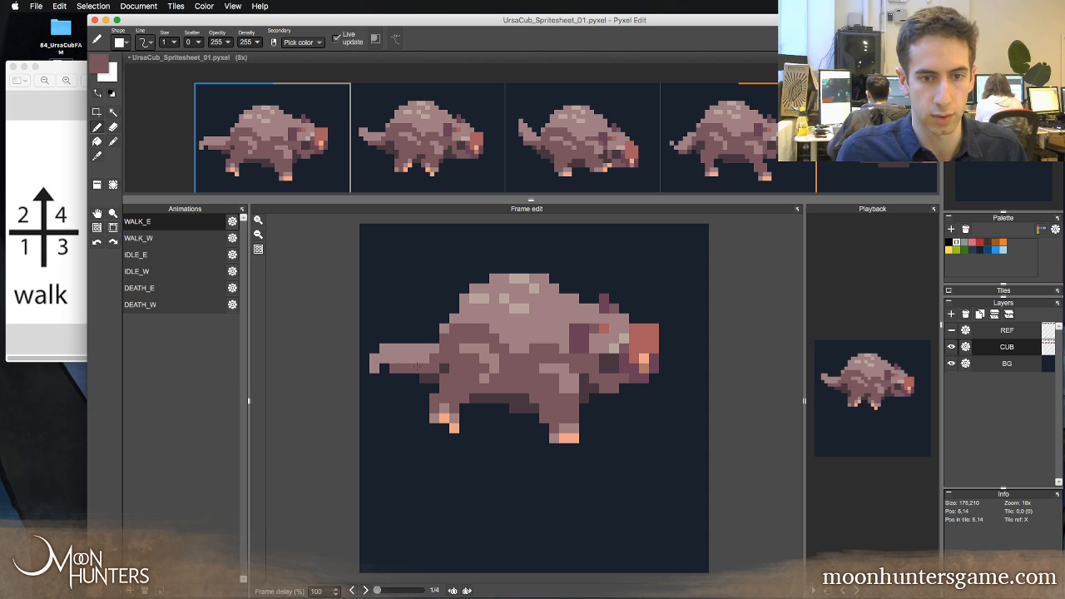
{"action": "key", "text": "e"}
{"action": "left_click", "coordinate": [385, 349]}
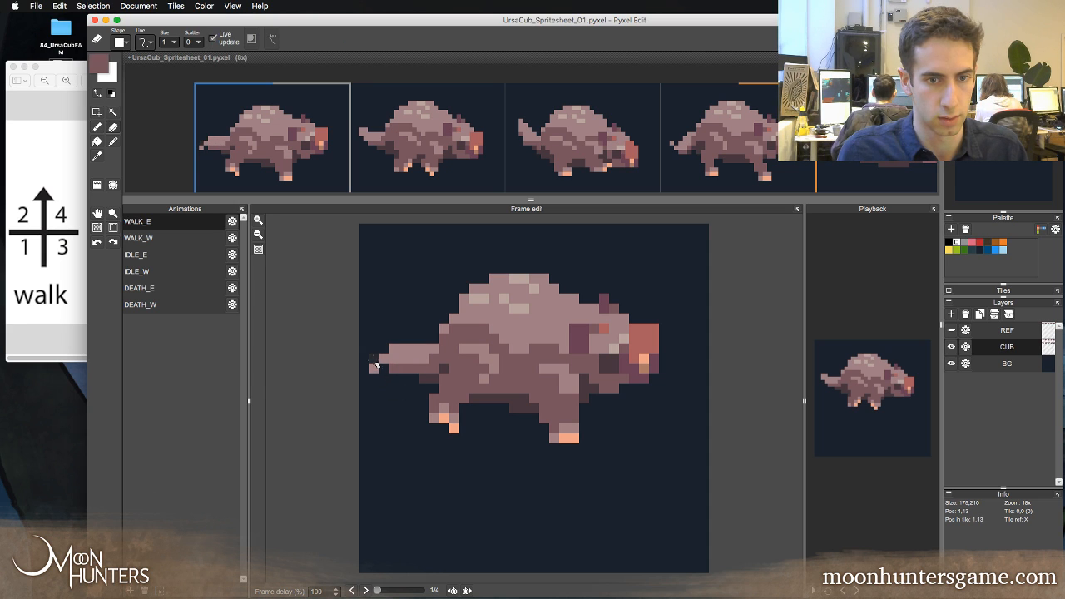
{"action": "left_click", "coordinate": [395, 349]}
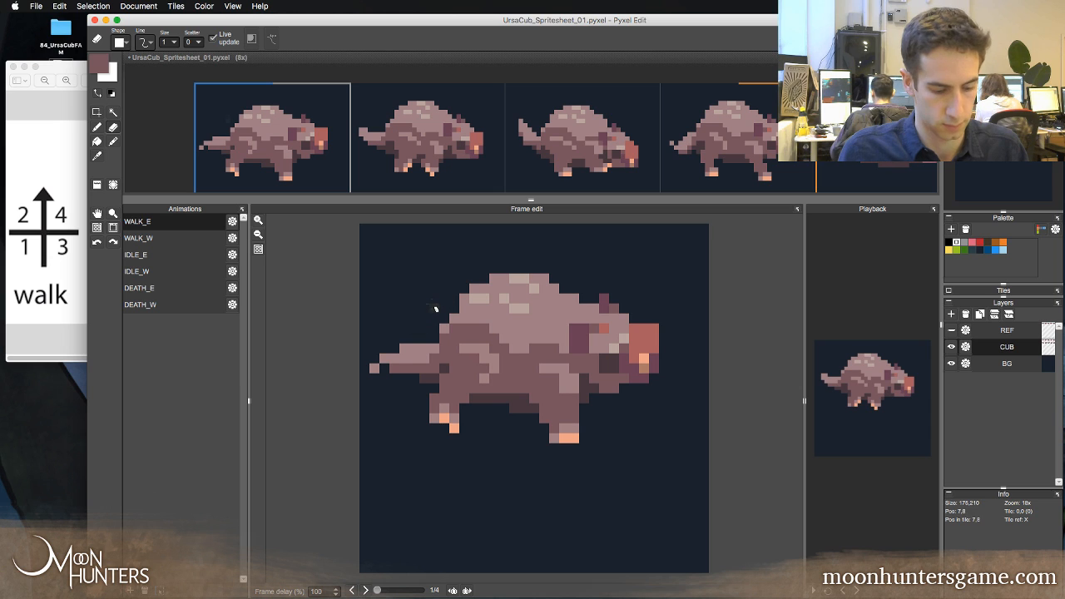
- Flip between WALK_E frame 1 and the frames before it to check the lengthened tail's motion, ending on frame 1
{"action": "key", "text": "Left"}
{"action": "key", "text": "Right"}
{"action": "key", "text": "Left"}
{"action": "key", "text": "Left"}
{"action": "key", "text": "Right"}
{"action": "key", "text": "Right"}
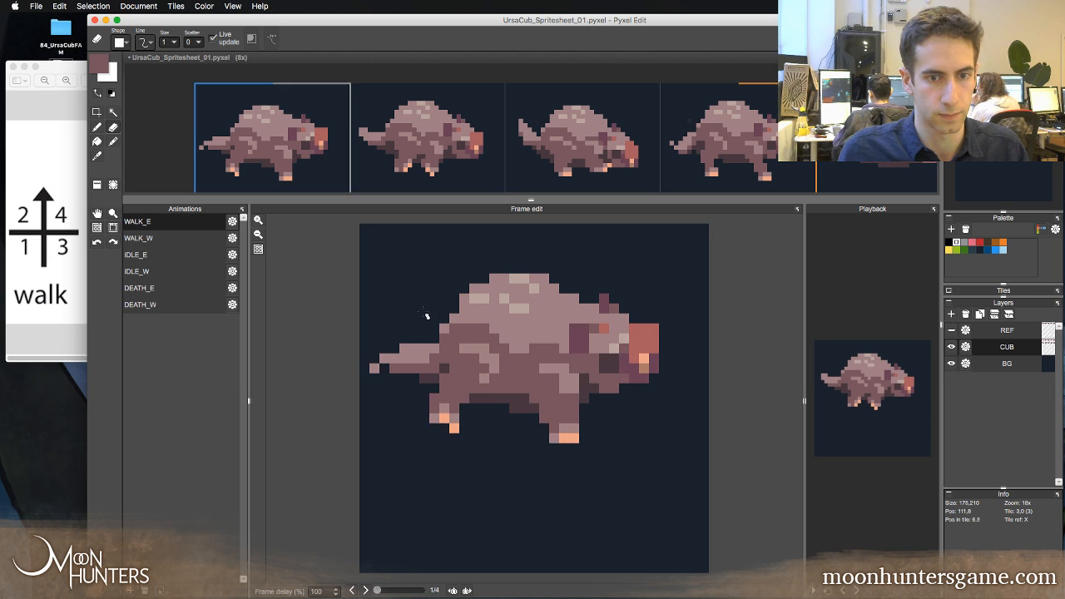
{"action": "key", "text": "Left"}
{"action": "key", "text": "Left"}
{"action": "key", "text": "Right"}
{"action": "key", "text": "Right"}
{"action": "key", "text": "Left"}
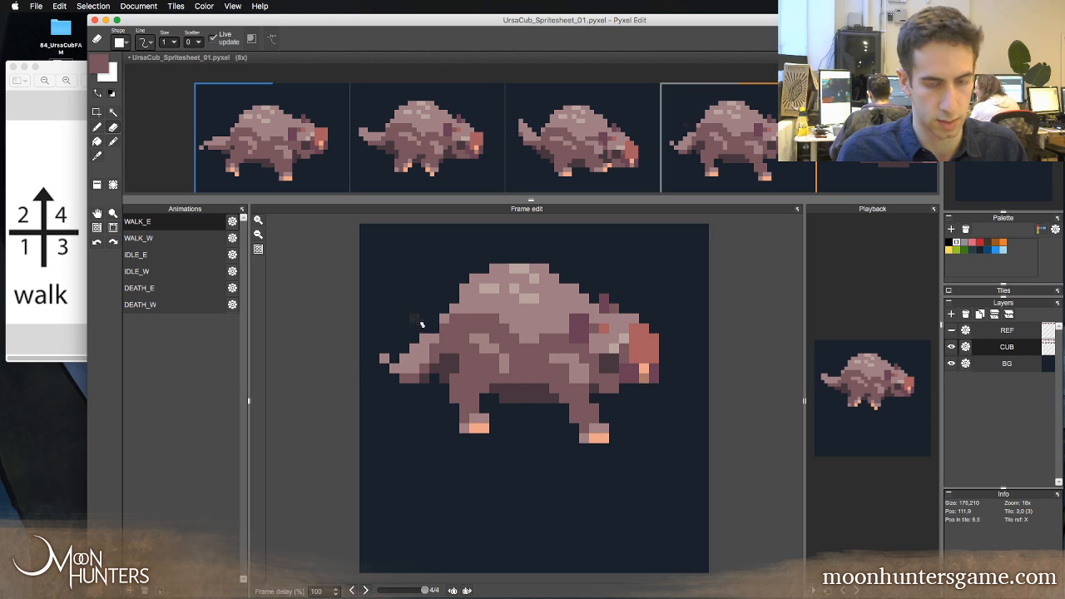
{"action": "key", "text": "Right"}
- Undo the tail shift and its pixel touch-ups in WALK_E frame 1, and clear the selection around the tail
{"action": "key", "text": "super+z"}
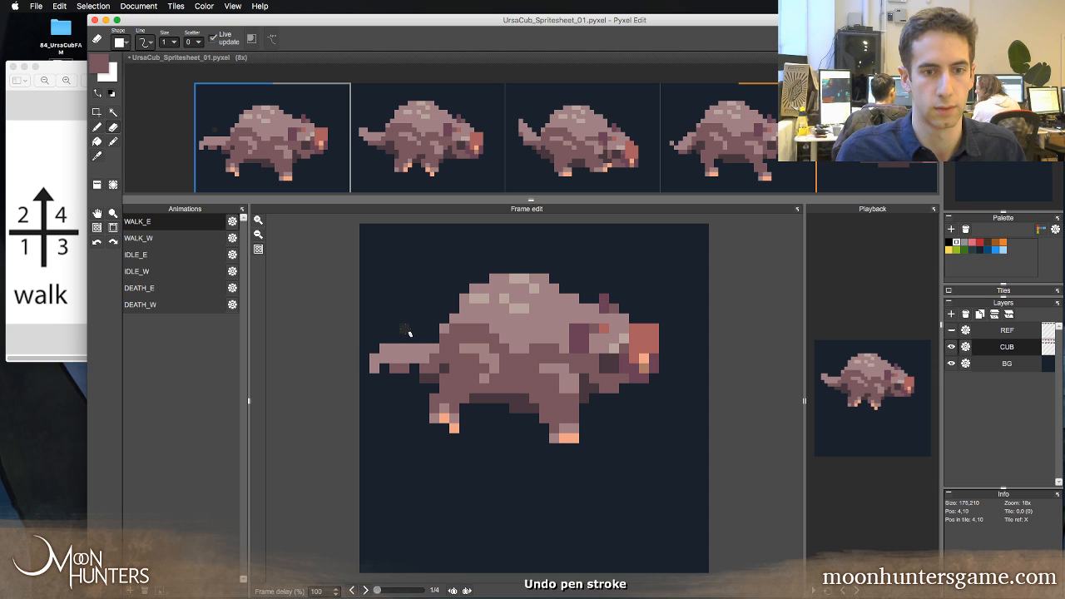
{"action": "key", "text": "super+z"}
{"action": "key", "text": "super+z"}
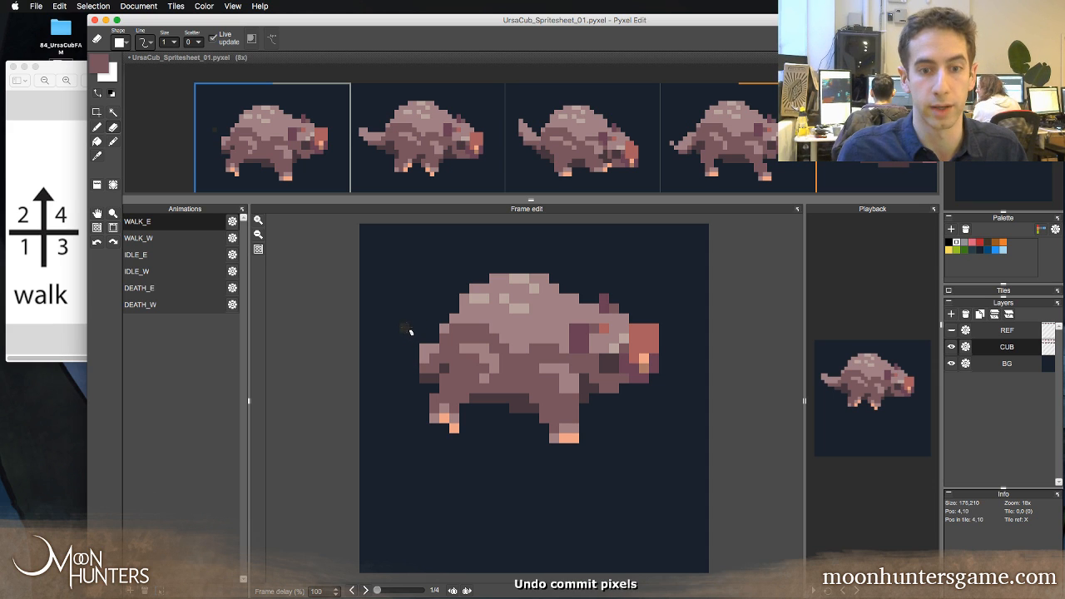
{"action": "key", "text": "super+z"}
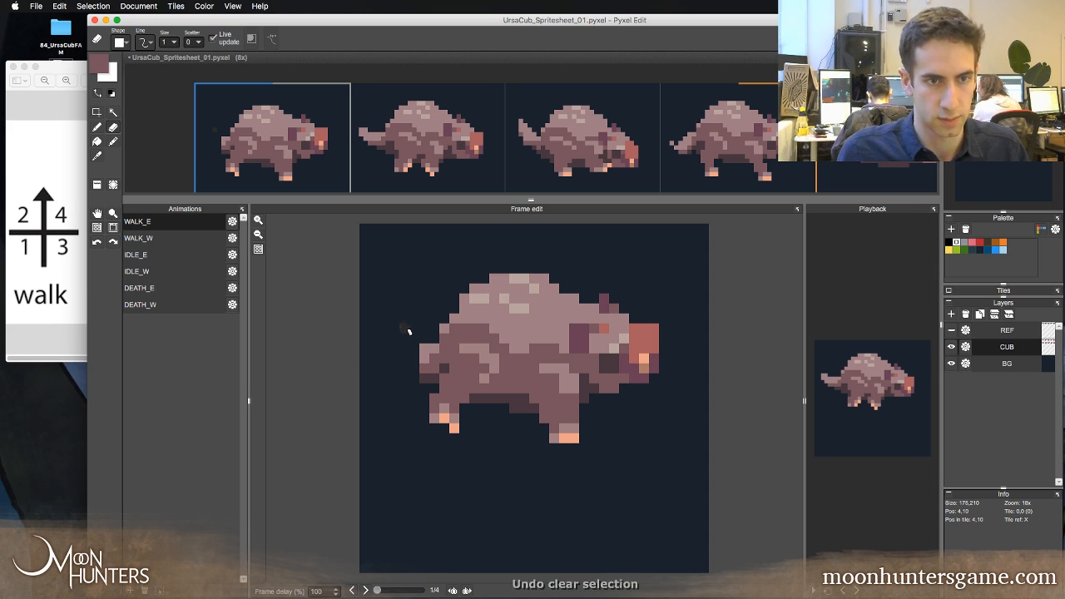
{"action": "key", "text": "super+z"}
{"action": "key", "text": "super+z"}
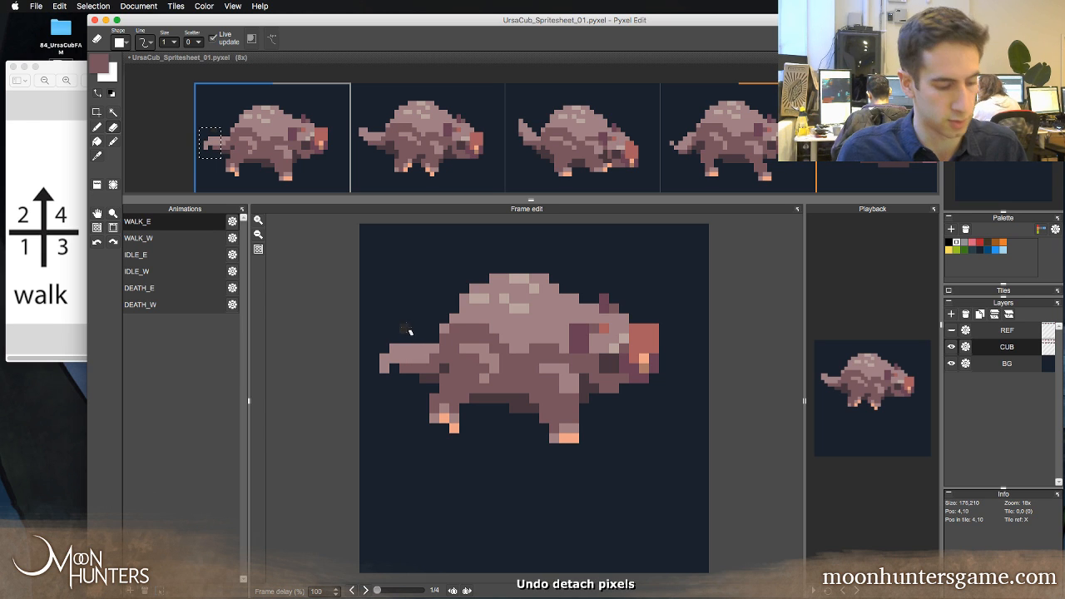
{"action": "key", "text": "super+d"}
- Cycle repeatedly through the WALK_E frames to check the motion with frame 1's original tail, ending on frame 3
{"action": "key", "text": "Left"}
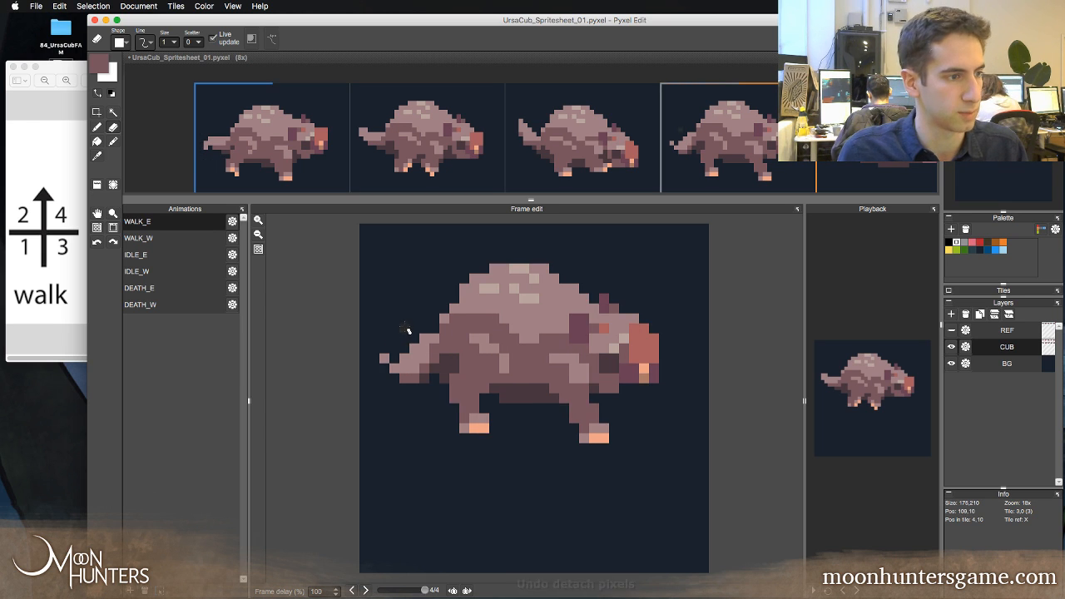
{"action": "key", "text": "Right"}
{"action": "key", "text": "Right"}
{"action": "key", "text": "Left"}
{"action": "key", "text": "Right"}
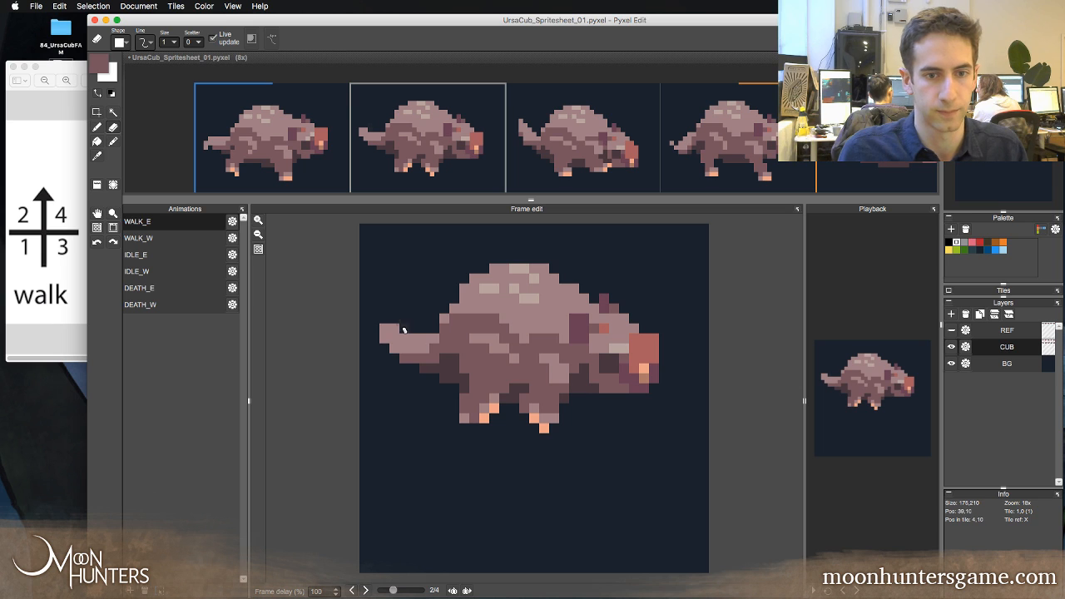
{"action": "key", "text": "Left"}
{"action": "key", "text": "Right"}
{"action": "key", "text": "Right"}
{"action": "key", "text": "Right"}
{"action": "key", "text": "Right"}
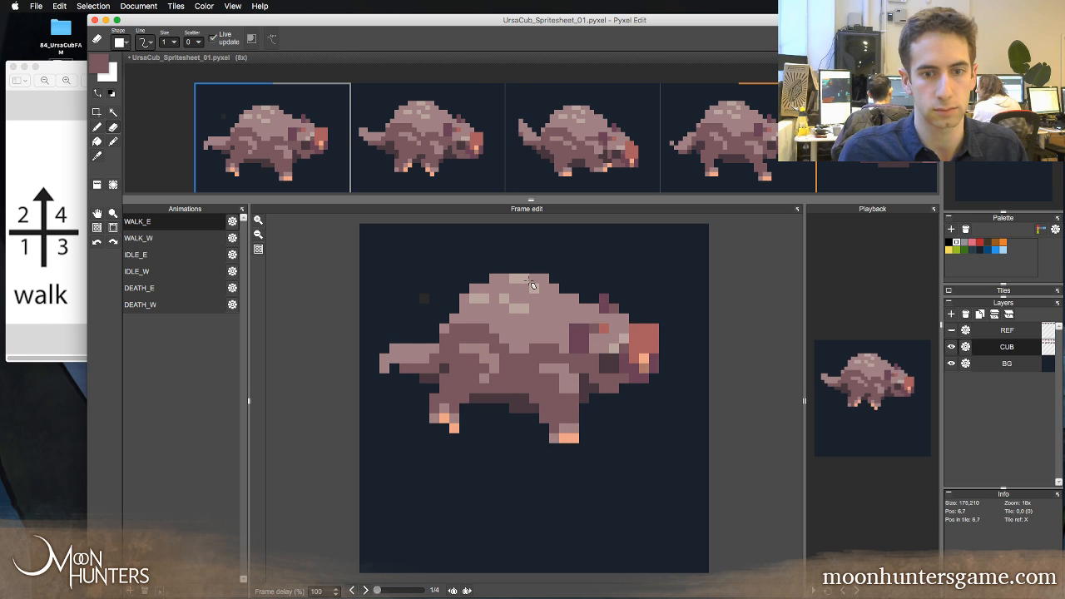
{"action": "key", "text": "Left"}
{"action": "key", "text": "Right"}
{"action": "key", "text": "Right"}
{"action": "key", "text": "Right"}
{"action": "key", "text": "Right"}
{"action": "key", "text": "Right"}
{"action": "key", "text": "Right"}
{"action": "key", "text": "Right"}
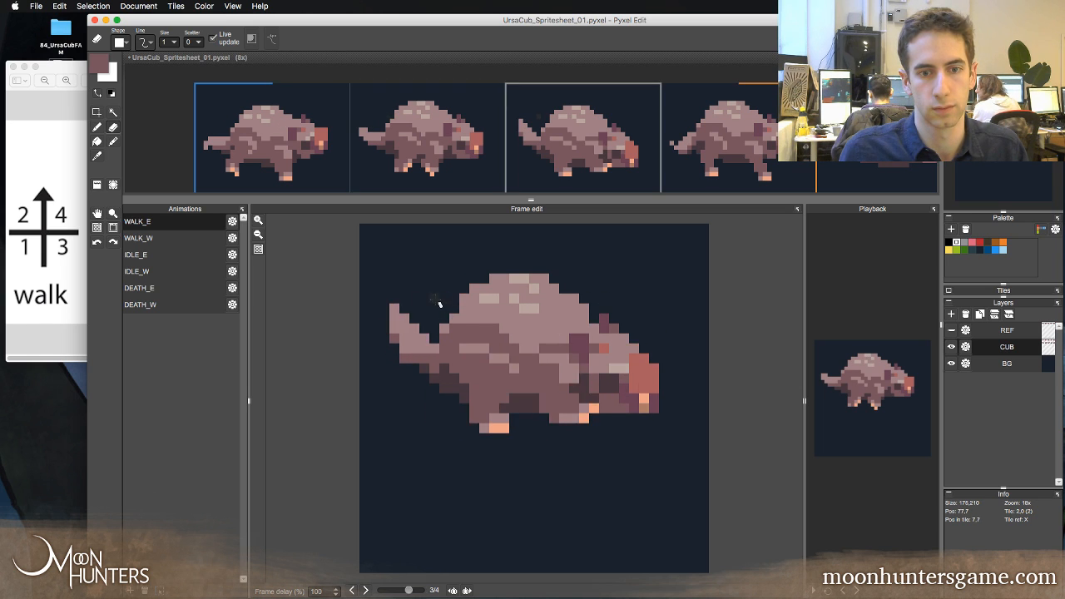
- Try shifting the tail in WALK_E frame 1 one pixel away from the body
{"action": "key", "text": "Right"}
{"action": "key", "text": "Left"}
{"action": "key", "text": "Left"}
{"action": "key", "text": "Right"}
{"action": "key", "text": "Right"}
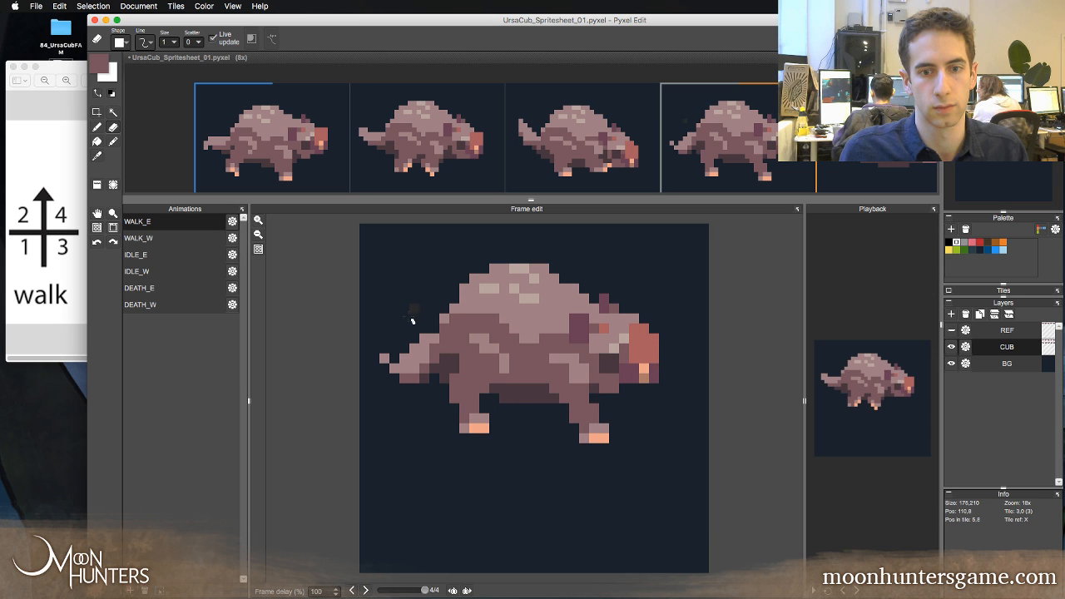
{"action": "key", "text": "Right"}
{"action": "key", "text": "s"}
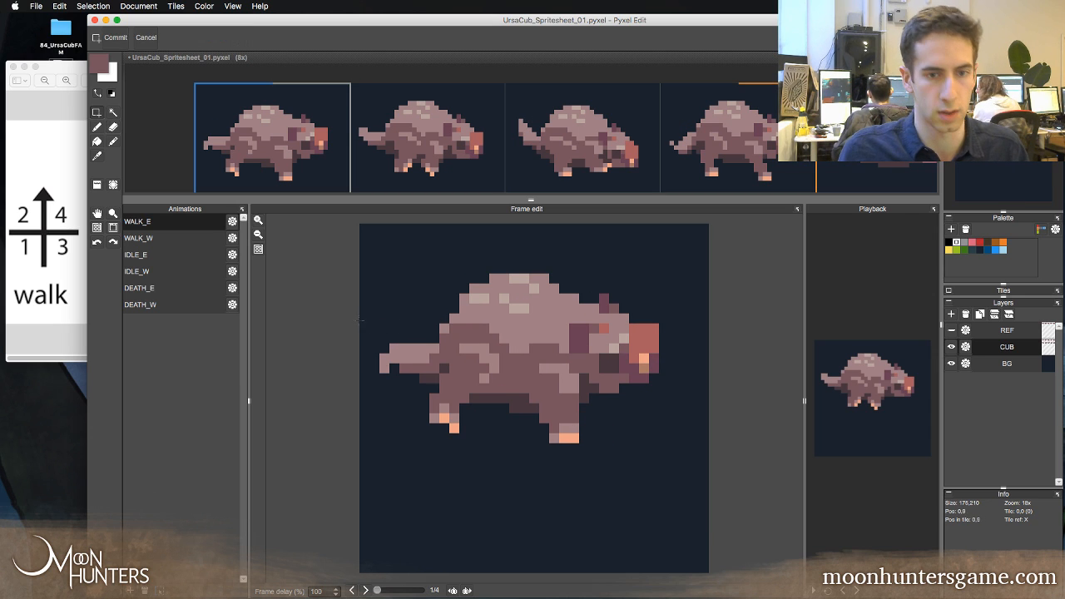
{"action": "left_click_drag", "start_coordinate": [359, 323], "coordinate": [440, 393]}
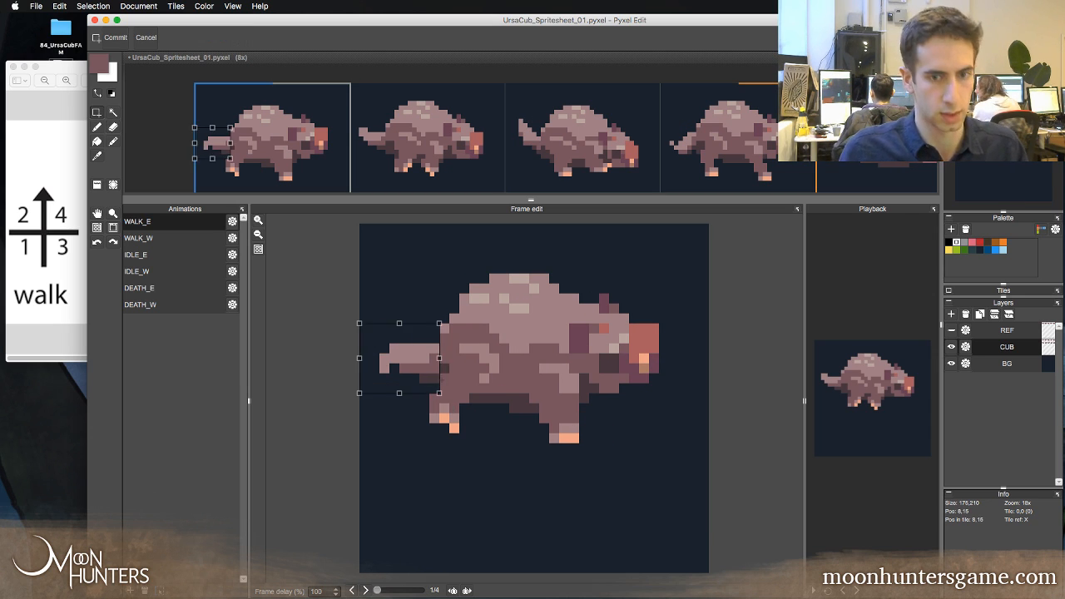
{"action": "key", "text": "Left"}
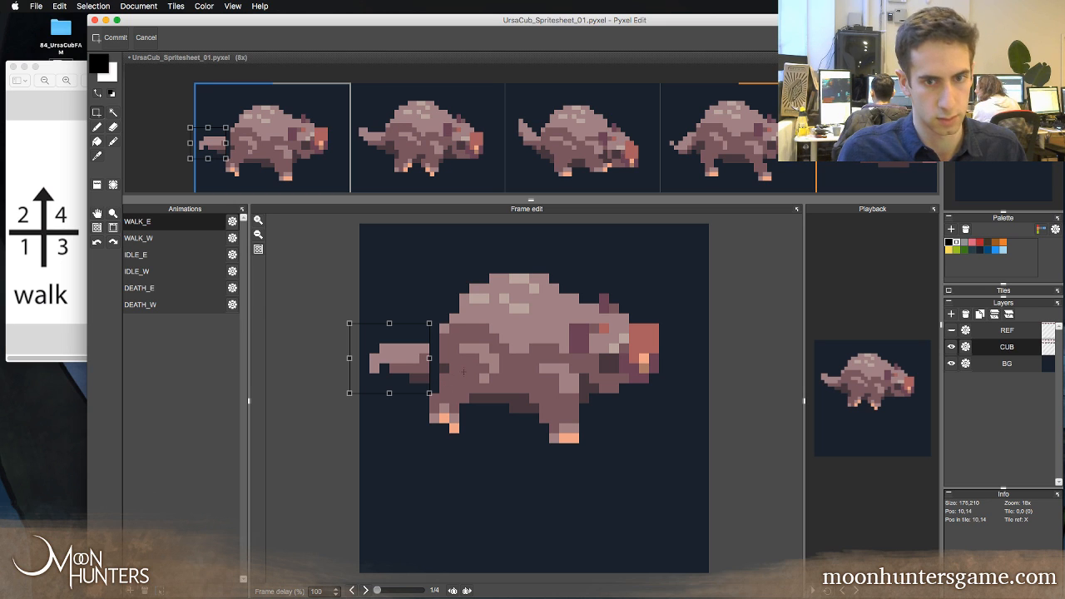
{"action": "key", "text": "Return"}
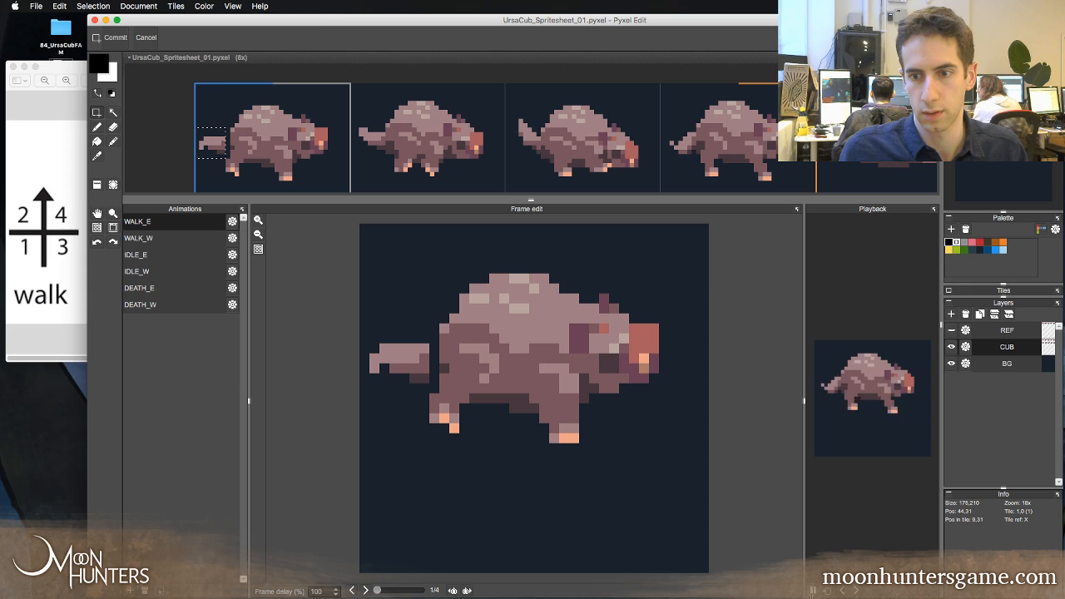
- Undo the tail shift in WALK_E frame 1 and clear the selection around the tail
{"action": "key", "text": "super+z"}
{"action": "key", "text": "super+z"}
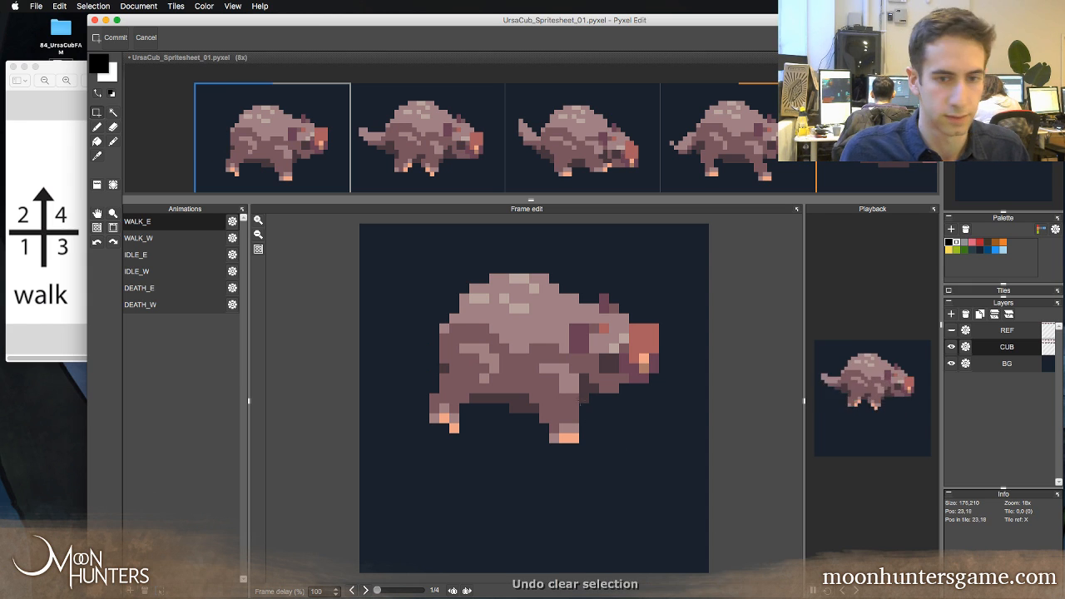
{"action": "key", "text": "super+z"}
{"action": "key", "text": "super+z"}
{"action": "left_click", "coordinate": [592, 401]}
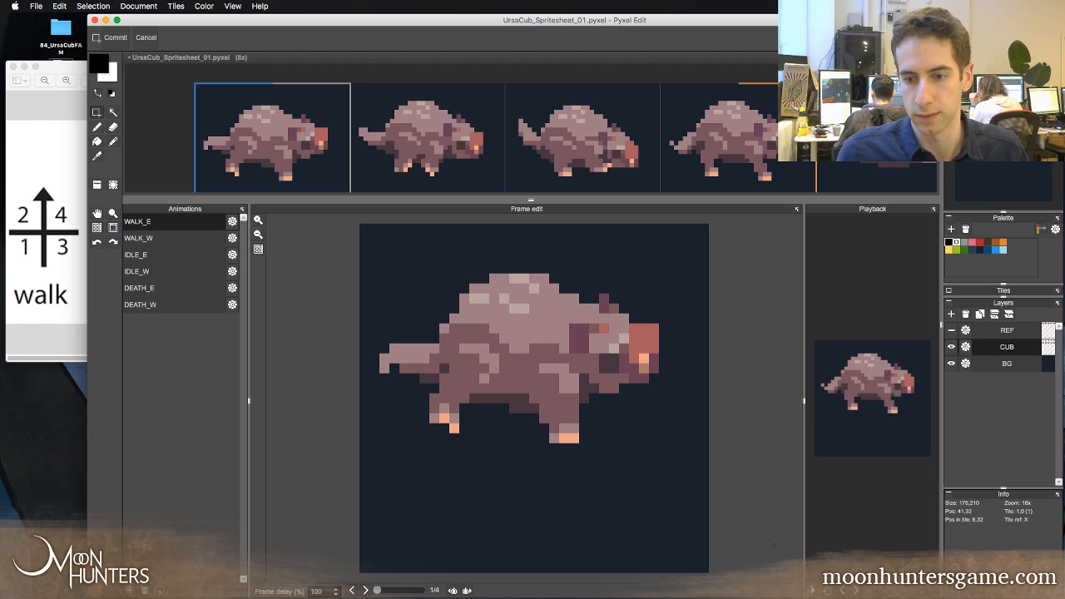
- Widen the Playback pane to enlarge the walk preview, and save the spritesheet
{"action": "left_click_drag", "start_coordinate": [804, 551], "coordinate": [798, 551]}
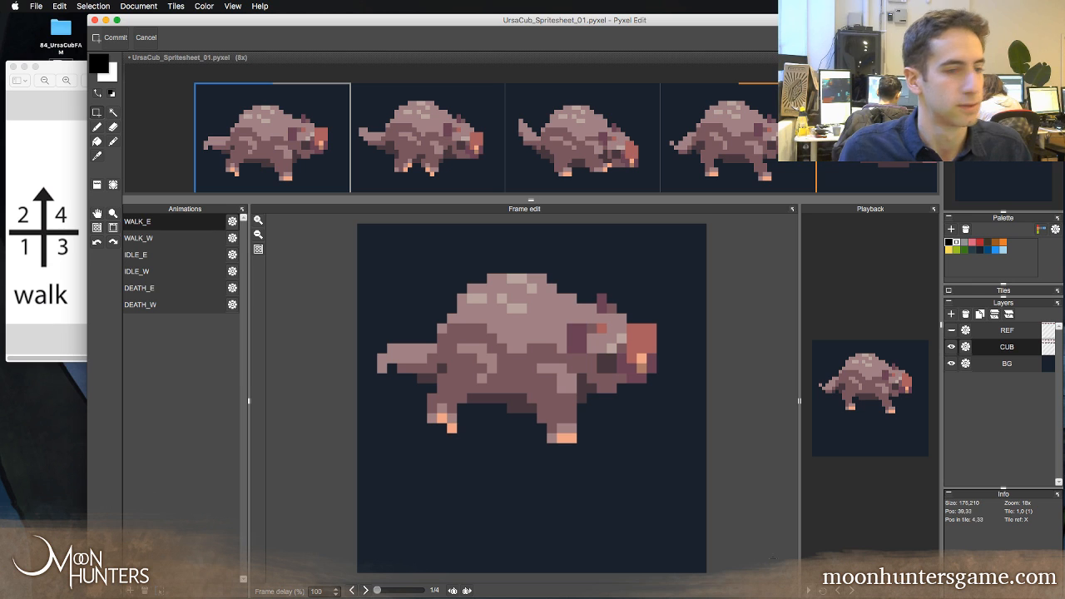
{"action": "left_click_drag", "start_coordinate": [801, 498], "coordinate": [759, 504]}
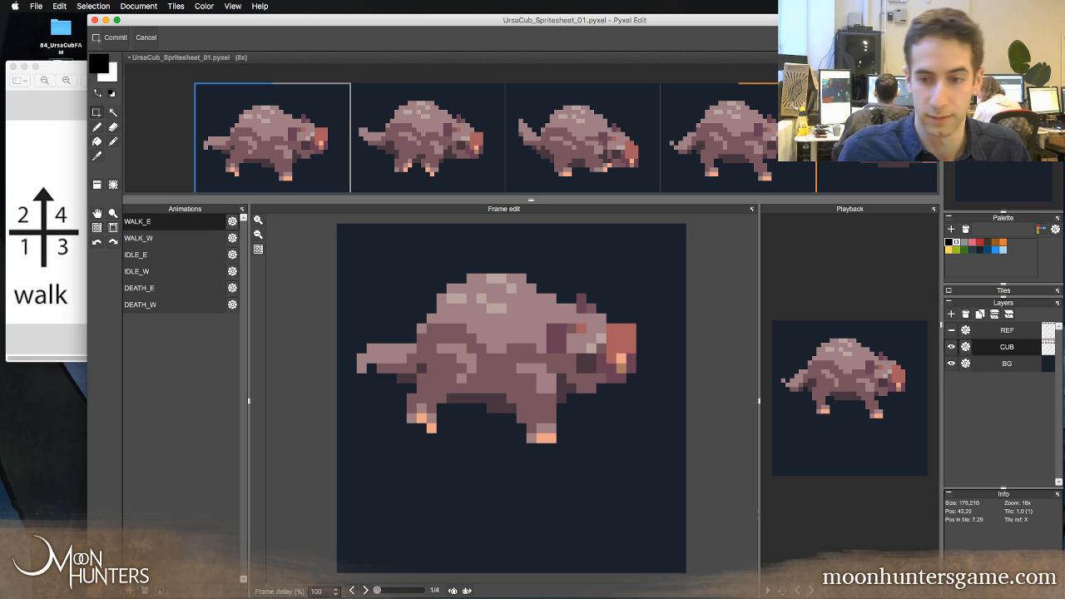
{"action": "left_click_drag", "start_coordinate": [758, 516], "coordinate": [771, 514]}
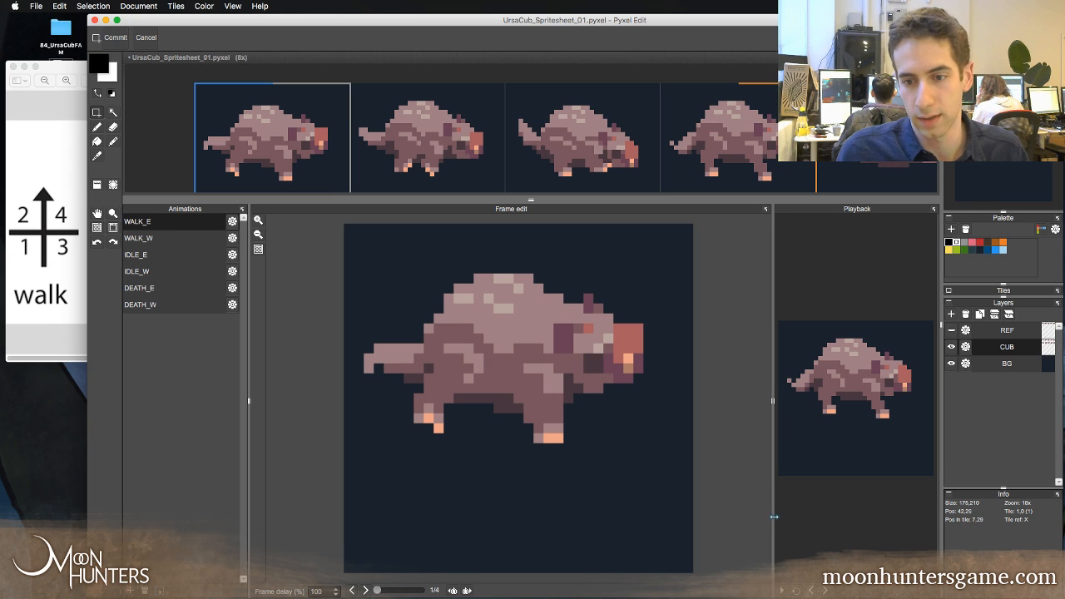
{"action": "left_click_drag", "start_coordinate": [773, 516], "coordinate": [777, 516]}
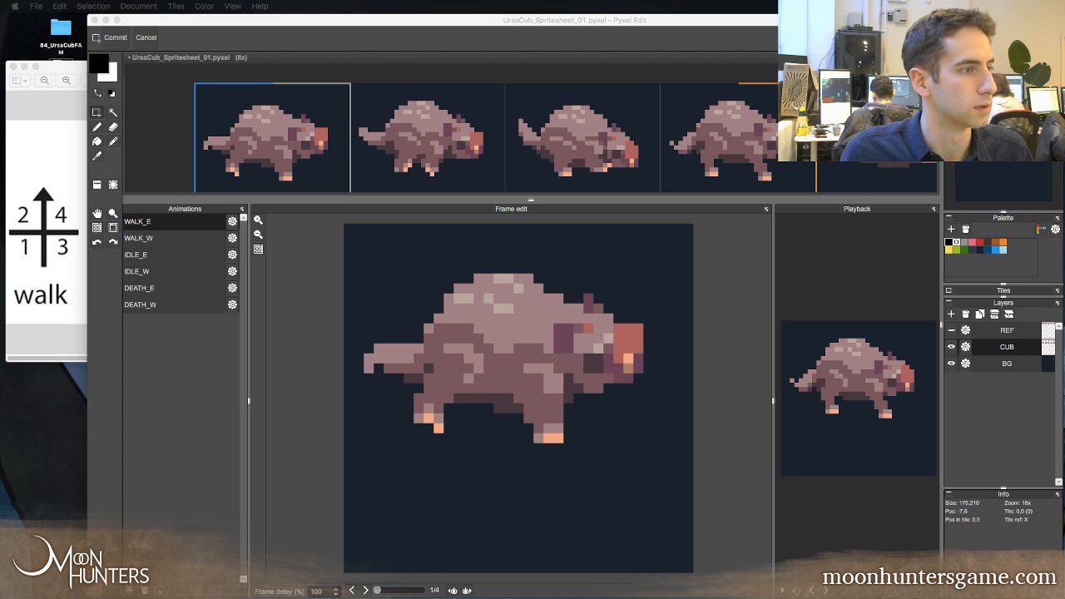
{"action": "left_click", "coordinate": [198, 32]}
{"action": "key", "text": "super+s"}
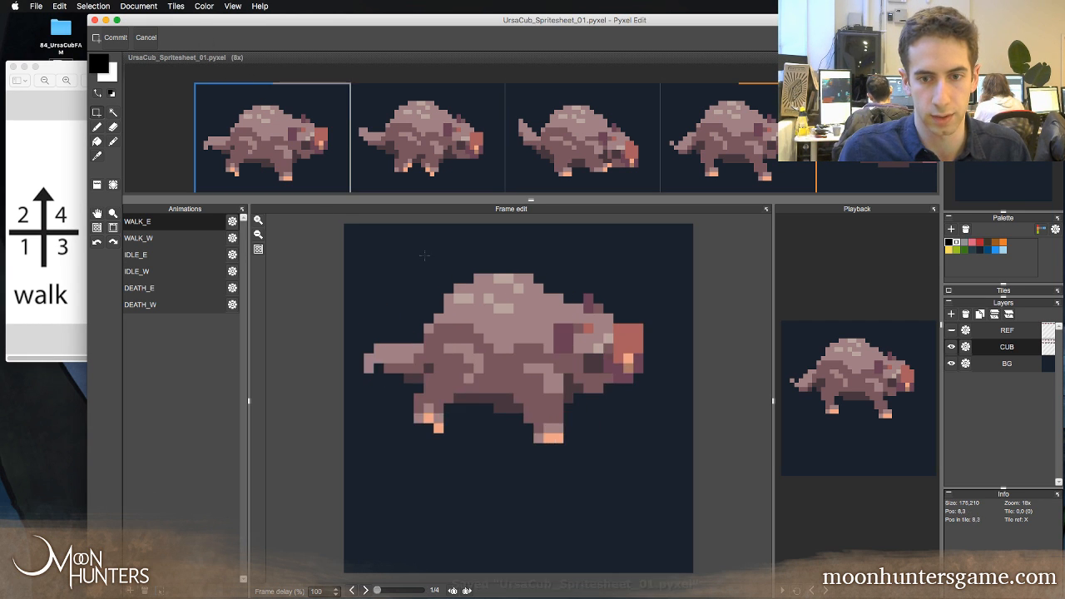
- Cycle forward through the WALK_E frames to check the motion, ending on frame 2
{"action": "key", "text": "Right"}
{"action": "key", "text": "Right"}
{"action": "key", "text": "Right"}
{"action": "key", "text": "Right"}
{"action": "key", "text": "Right"}
{"action": "key", "text": "Right"}
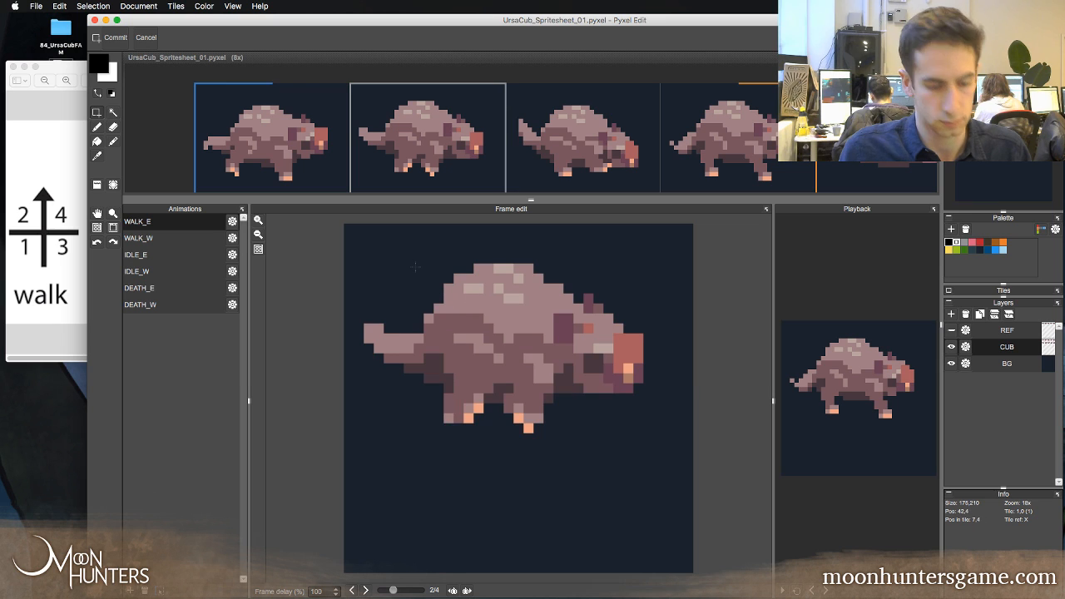
- Sample the ear's dark purple with the Pen, try a short stroke under the belly in WALK_E frame 1, and undo the stroke
{"action": "key", "text": "b"}
{"action": "key", "text": "Left"}
{"action": "key", "text": "Right"}
{"action": "key", "text": "Left"}
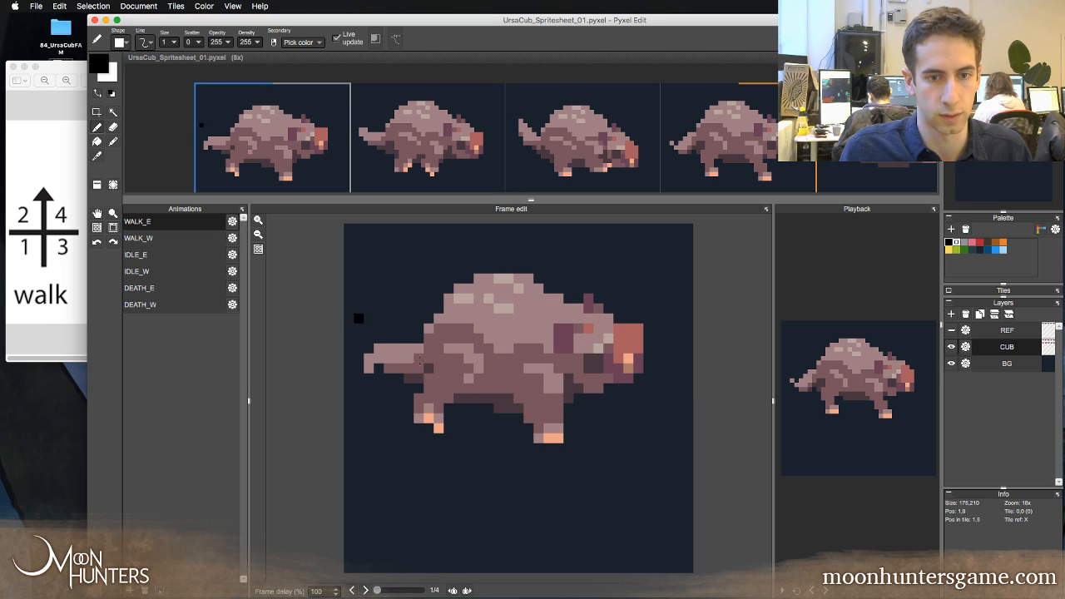
{"action": "key", "text": "Left"}
{"action": "key", "text": "Right"}
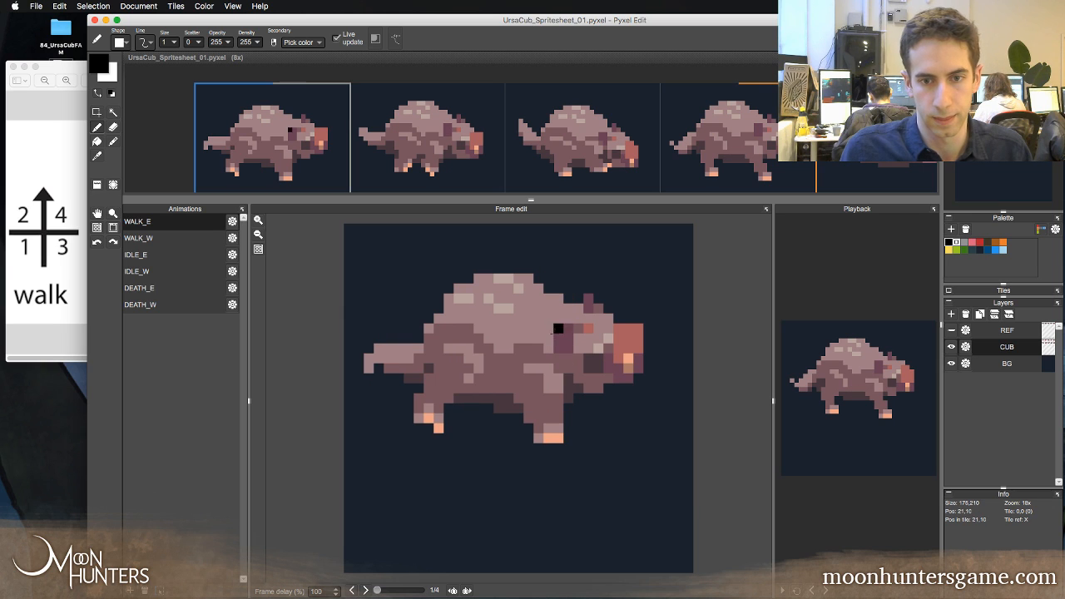
{"action": "left_click", "coordinate": [558, 329], "text": "alt"}
{"action": "left_click_drag", "start_coordinate": [487, 407], "coordinate": [490, 407]}
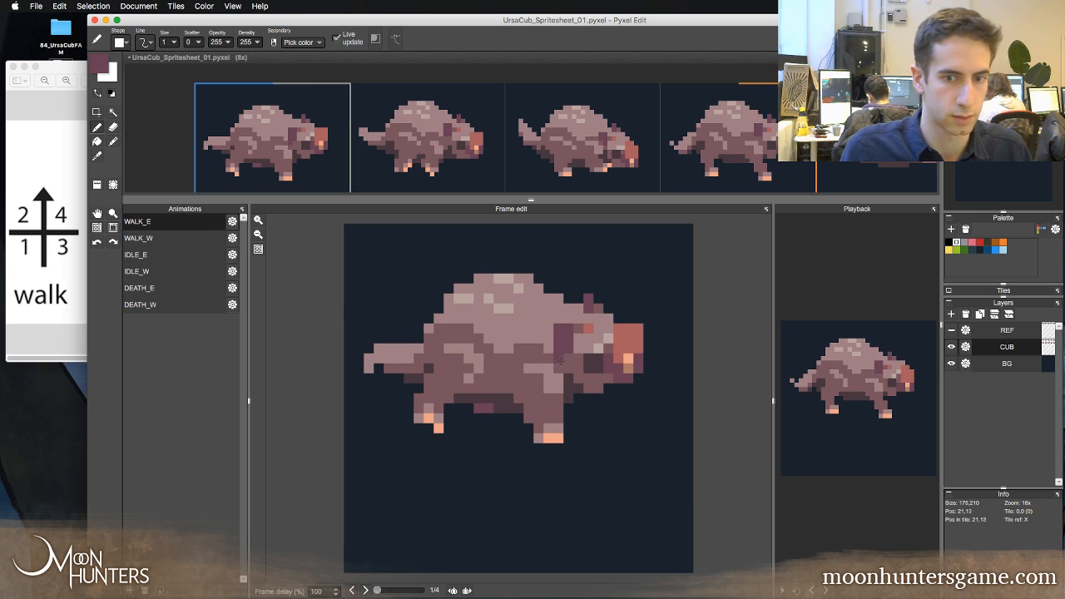
{"action": "key", "text": "super+z"}
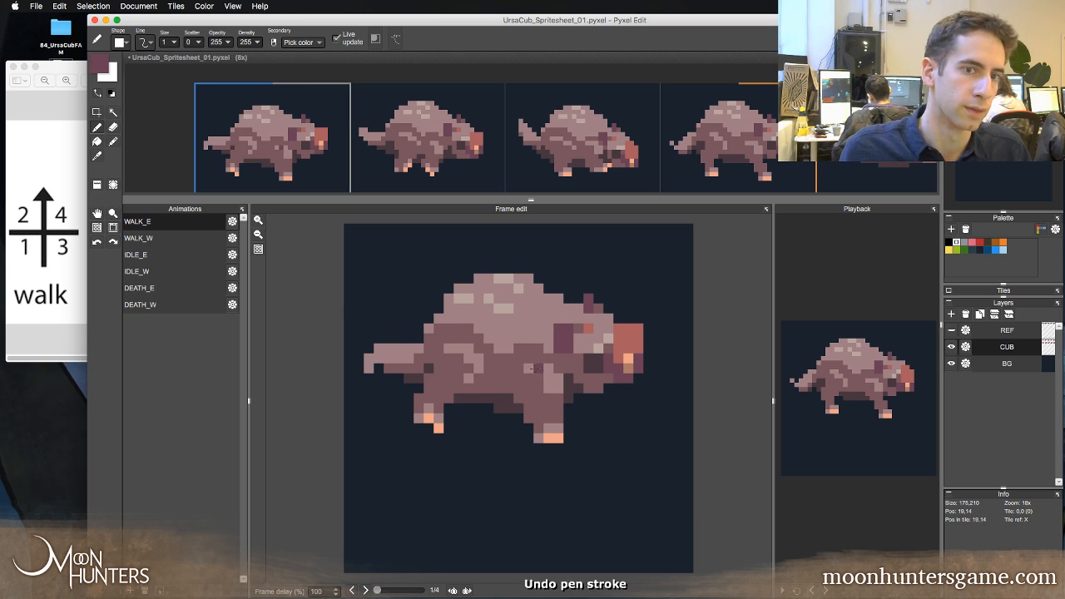
- Paint a two-pixel-wide dark purple patch beneath the belly in WALK_E frame 1, comparing it with the preceding frame
{"action": "key", "text": "Left"}
{"action": "key", "text": "Right"}
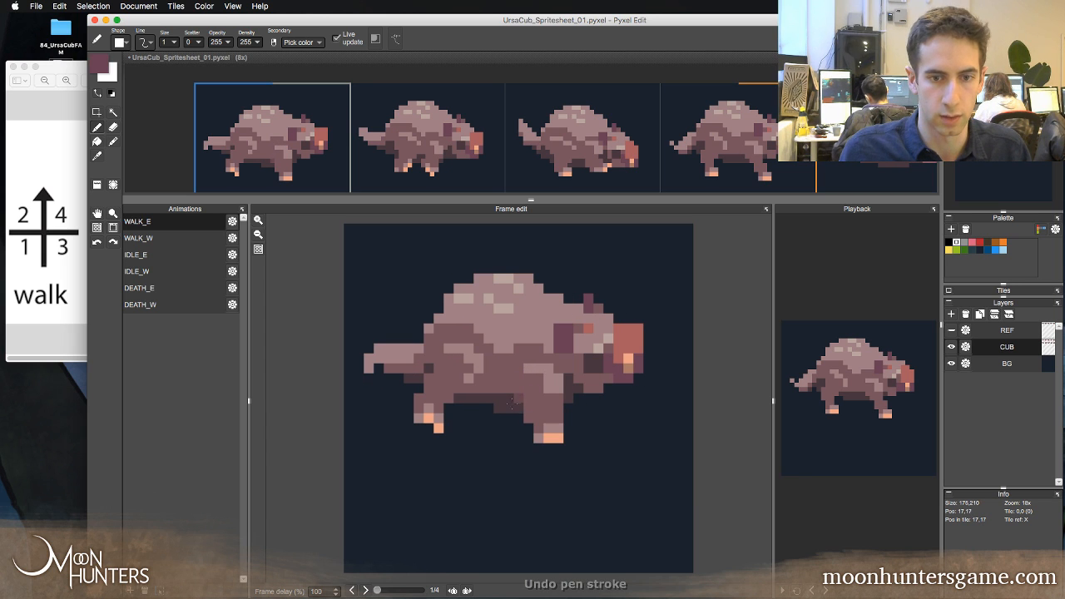
{"action": "key", "text": "Left"}
{"action": "key", "text": "Right"}
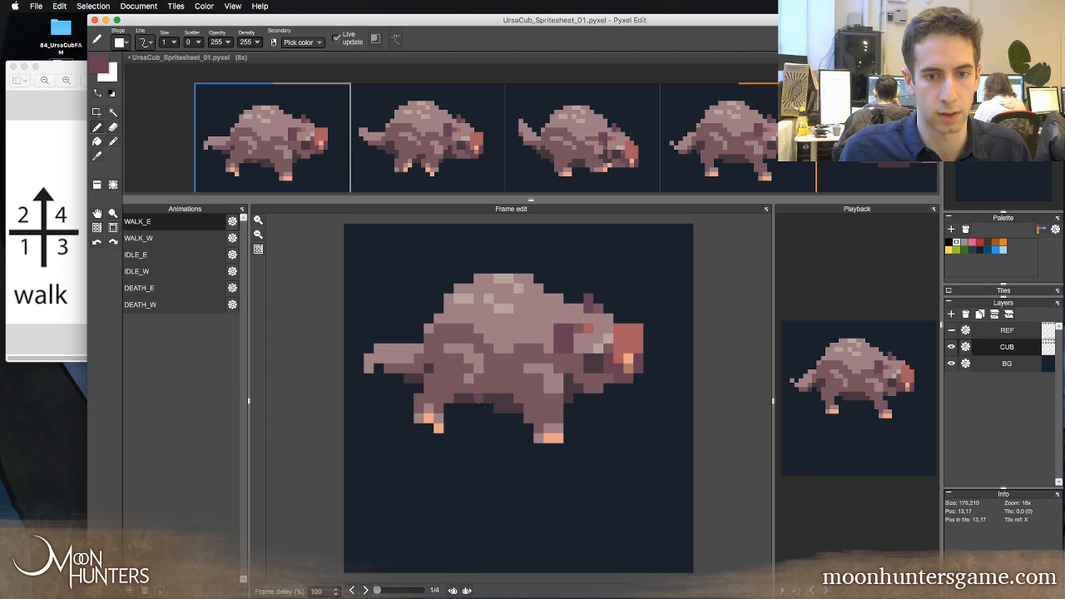
{"action": "left_click_drag", "start_coordinate": [481, 402], "coordinate": [478, 416]}
{"action": "key", "text": "Left"}
{"action": "key", "text": "Right"}
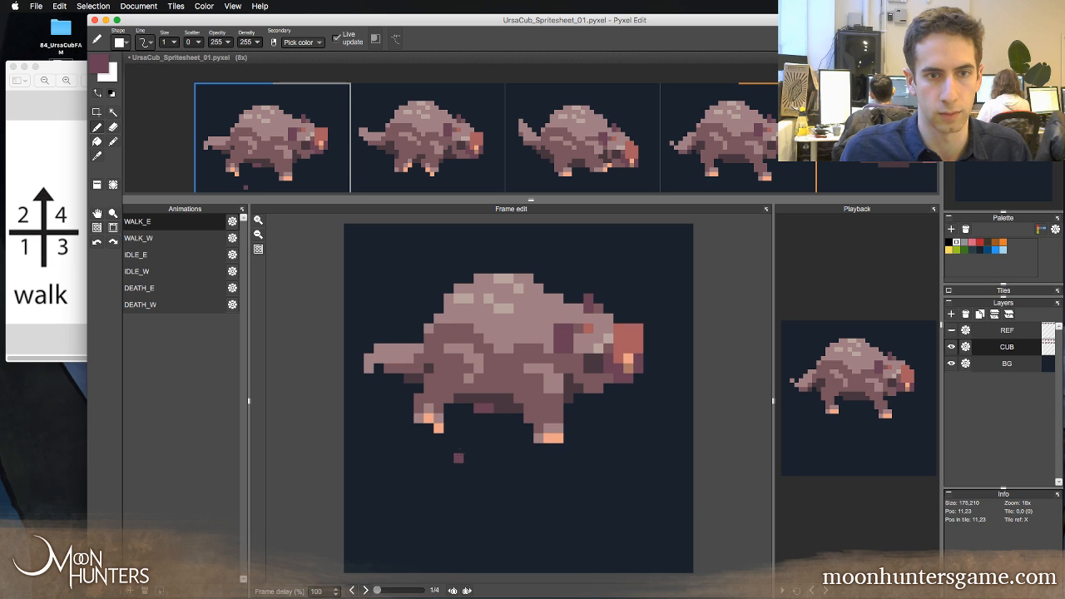
- Compare each WALK_E frame with its neighbour from frame 1 through frame 4, checking the belly shading
{"action": "key", "text": "Right"}
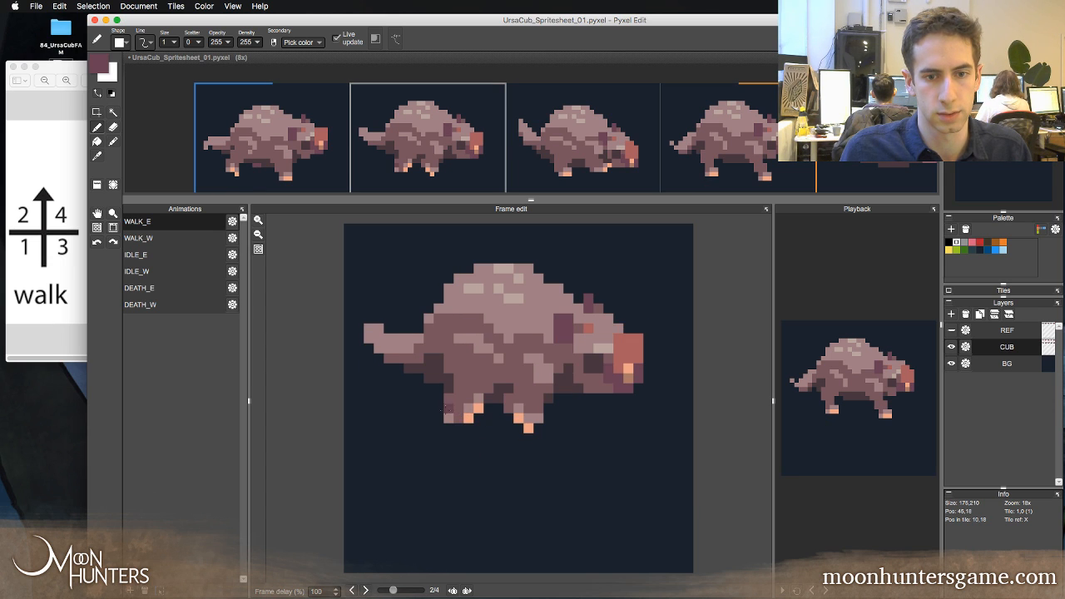
{"action": "key", "text": "Left"}
{"action": "key", "text": "Right"}
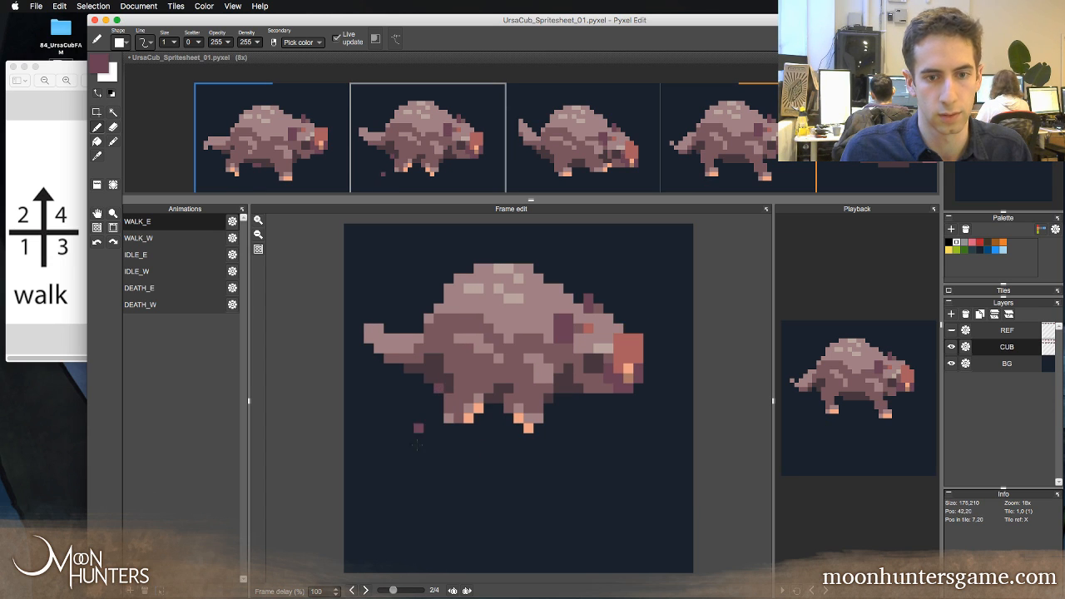
{"action": "key", "text": "Right"}
{"action": "key", "text": "Left"}
{"action": "key", "text": "Right"}
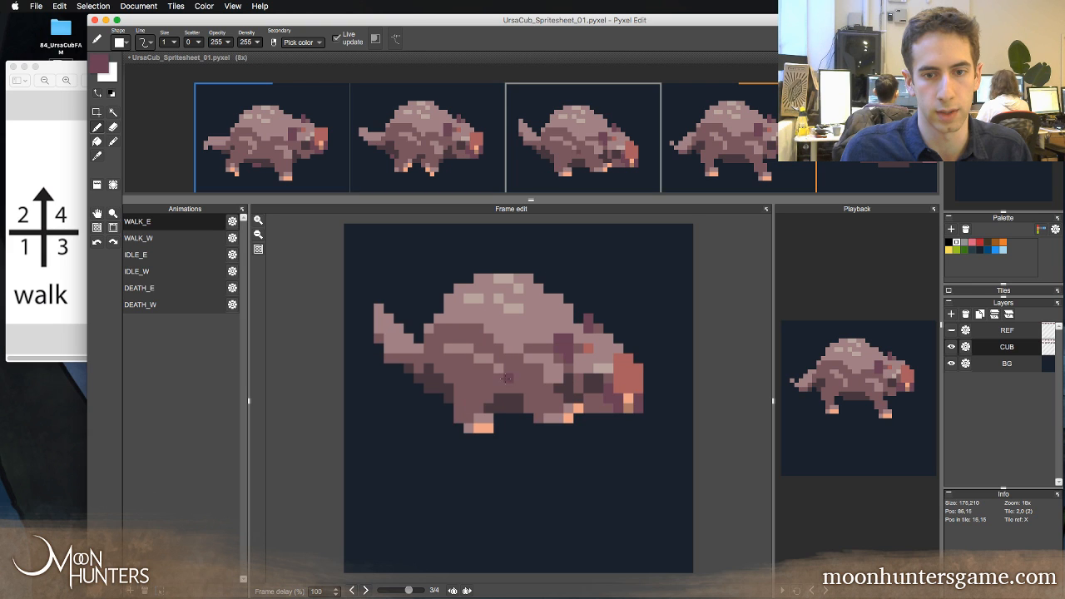
{"action": "key", "text": "Right"}
{"action": "key", "text": "Left"}
{"action": "key", "text": "Right"}
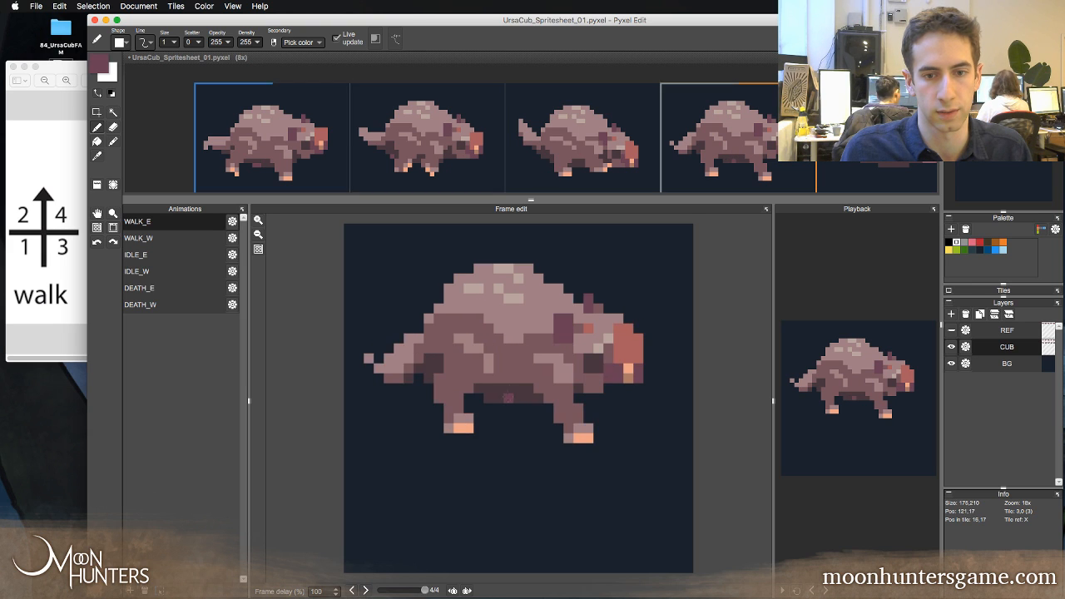
- Cycle repeatedly through all WALK_E frames to check how the purple belly patch reads in motion
{"action": "key", "text": "Left"}
{"action": "key", "text": "Right"}
{"action": "key", "text": "Right"}
{"action": "key", "text": "Right"}
{"action": "key", "text": "Right"}
{"action": "key", "text": "Right"}
{"action": "key", "text": "Right"}
{"action": "key", "text": "Right"}
{"action": "key", "text": "Right"}
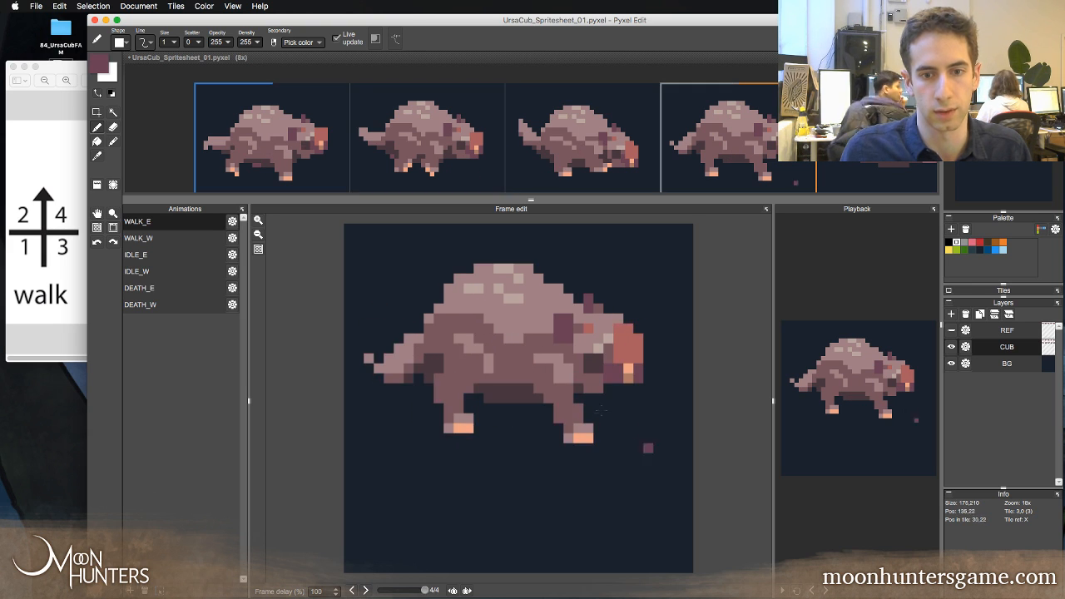
- Add dark purple pixels beneath the chin and the rear belly in WALK_E frame 2, ending on frame 1
{"action": "key", "text": "Left"}
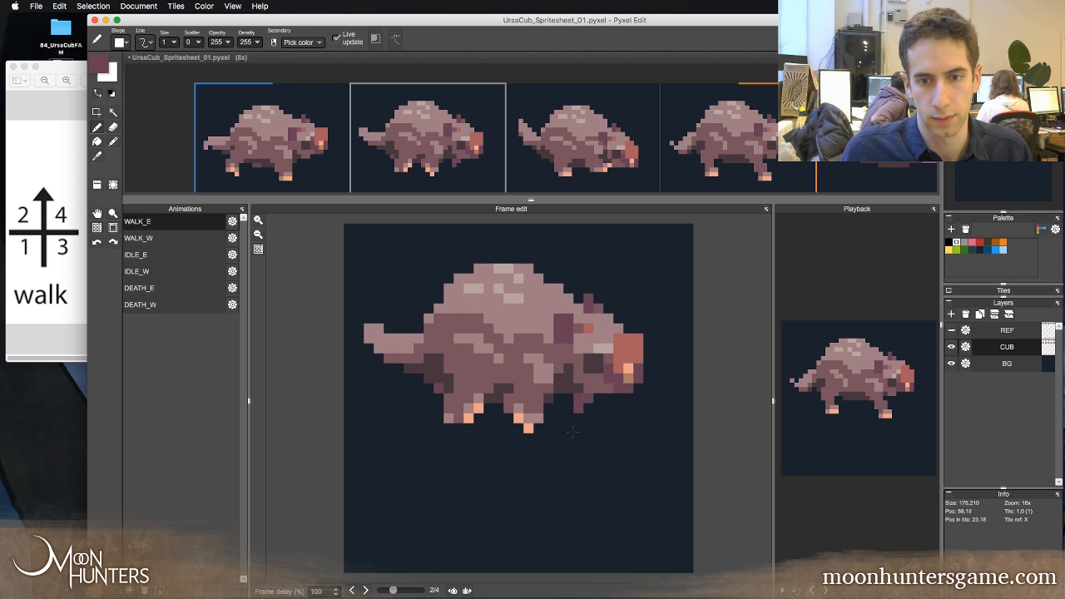
{"action": "key", "text": "Right"}
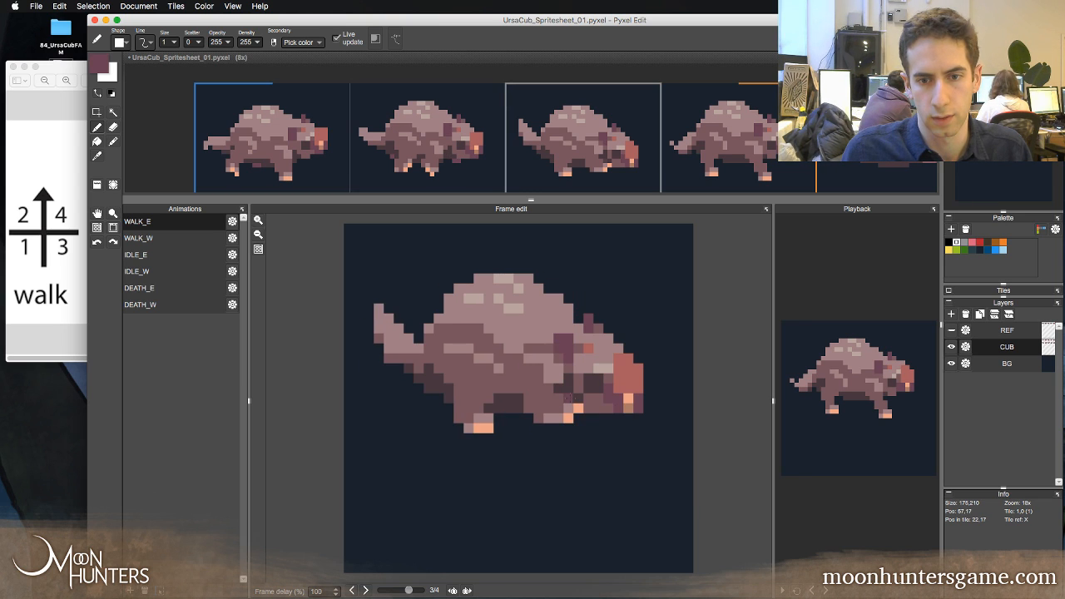
{"action": "key", "text": "Right"}
{"action": "key", "text": "Right"}
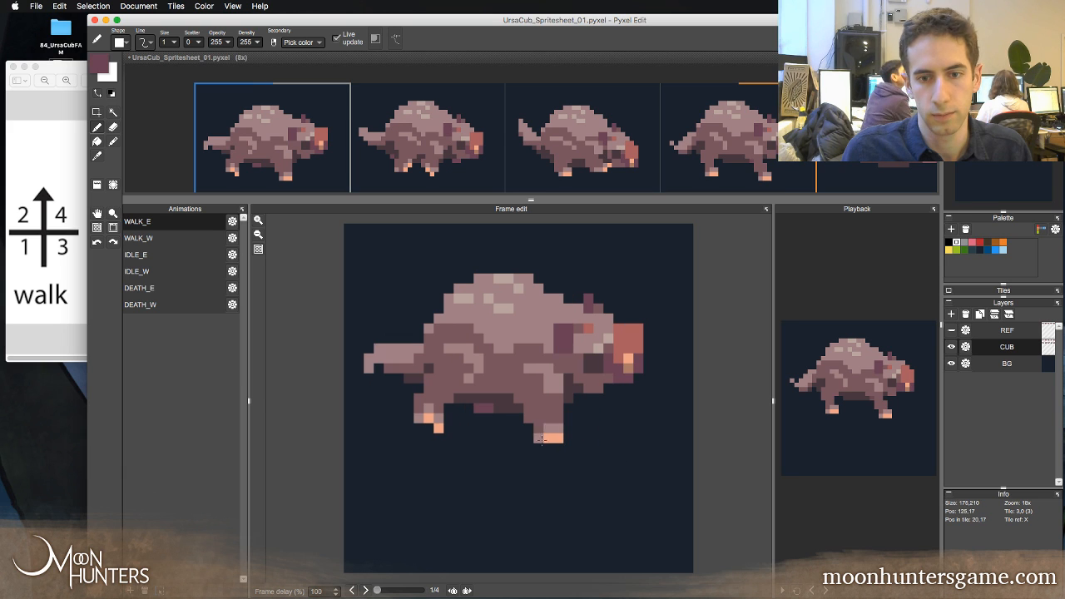
{"action": "left_click_drag", "start_coordinate": [548, 436], "coordinate": [561, 435]}
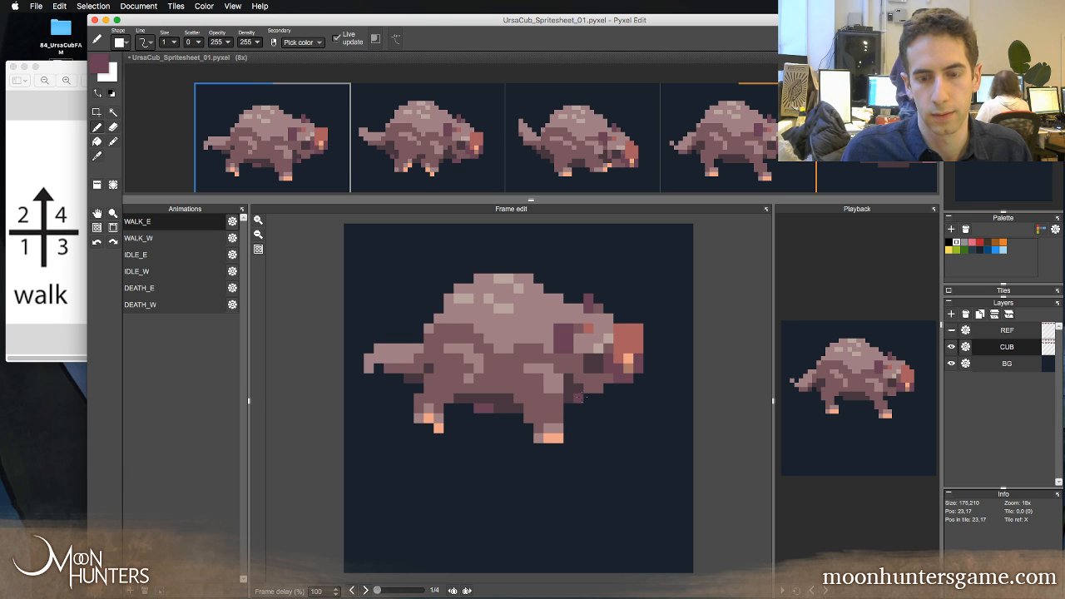
- Step repeatedly through the WALK_E frames to check the added purple pixels in motion, ending on frame 3
{"action": "key", "text": "Right"}
{"action": "key", "text": "Right"}
{"action": "key", "text": "Right"}
{"action": "key", "text": "Right"}
{"action": "key", "text": "Right"}
{"action": "key", "text": "Right"}
{"action": "key", "text": "Right"}
{"action": "key", "text": "Right"}
{"action": "key", "text": "Right"}
{"action": "key", "text": "Right"}
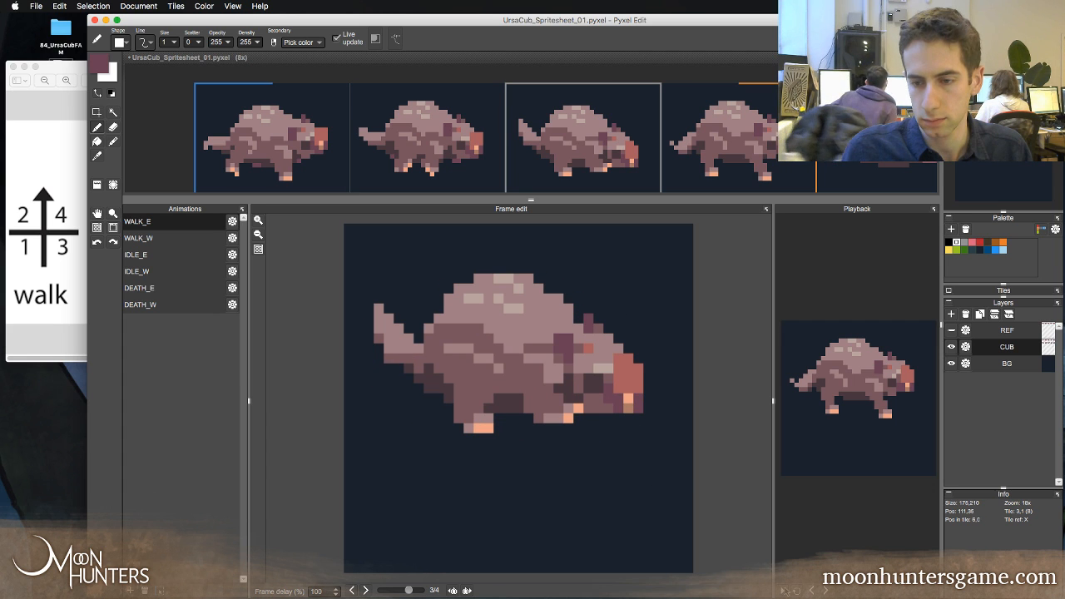
- Play the walk preview in a slightly wider Playback pane and set WALK_E's frame duration to 200 ms
{"action": "left_click", "coordinate": [784, 591]}
{"action": "left_click_drag", "start_coordinate": [775, 567], "coordinate": [767, 568]}
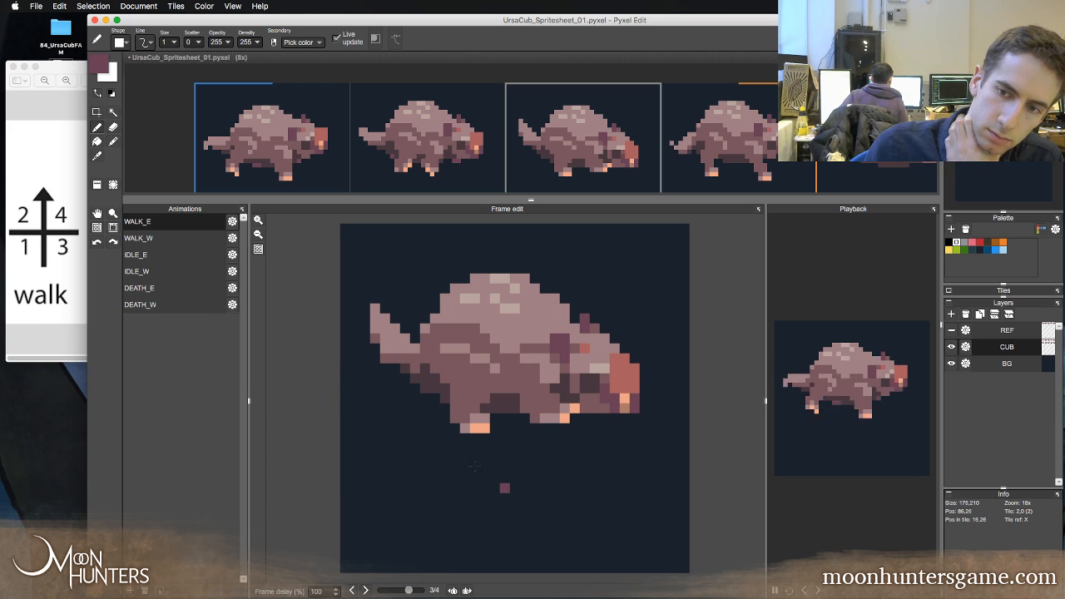
{"action": "left_click", "coordinate": [233, 222]}
{"action": "double_click", "coordinate": [229, 143]}
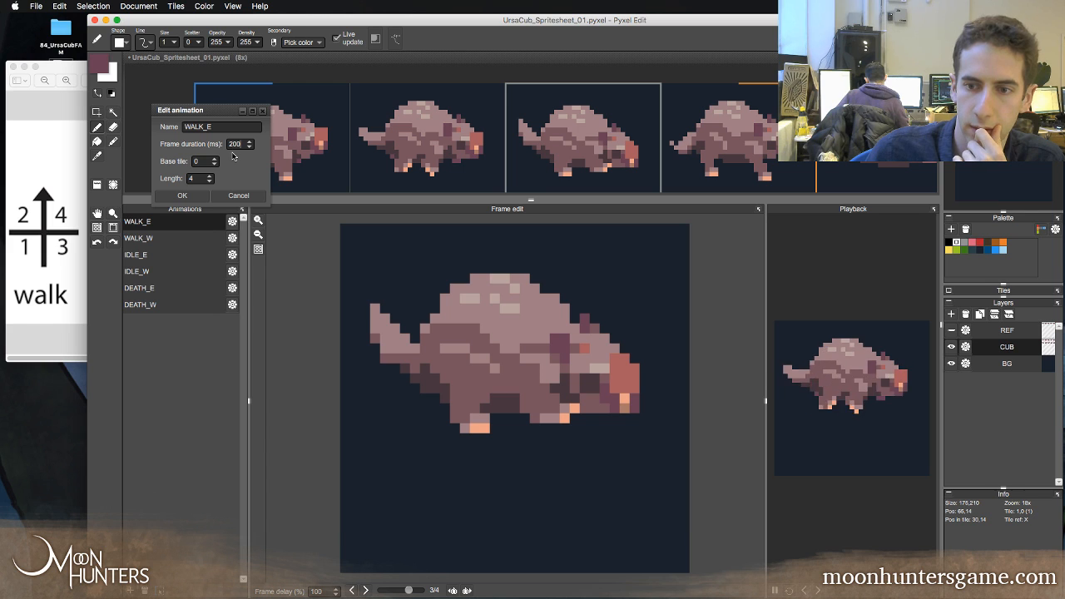
{"action": "left_click", "coordinate": [182, 196]}
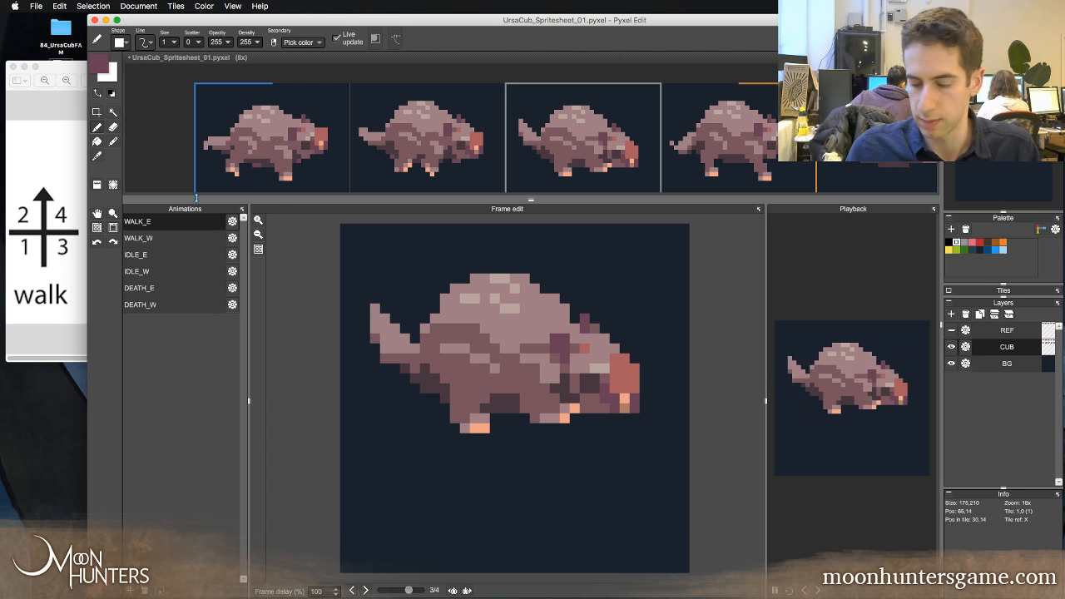
- Sample the light mauve fur colour from the cub's back and step through the WALK_E frames to compare the upper-back outline
{"action": "right_click", "coordinate": [479, 315]}
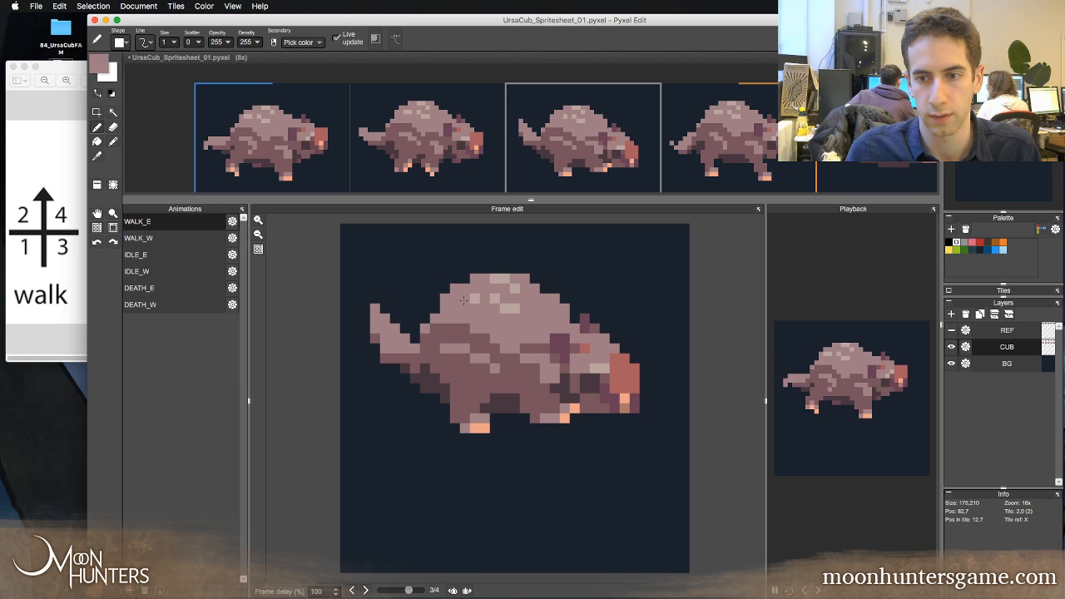
{"action": "key", "text": "Left"}
{"action": "key", "text": "Right"}
{"action": "key", "text": "Left"}
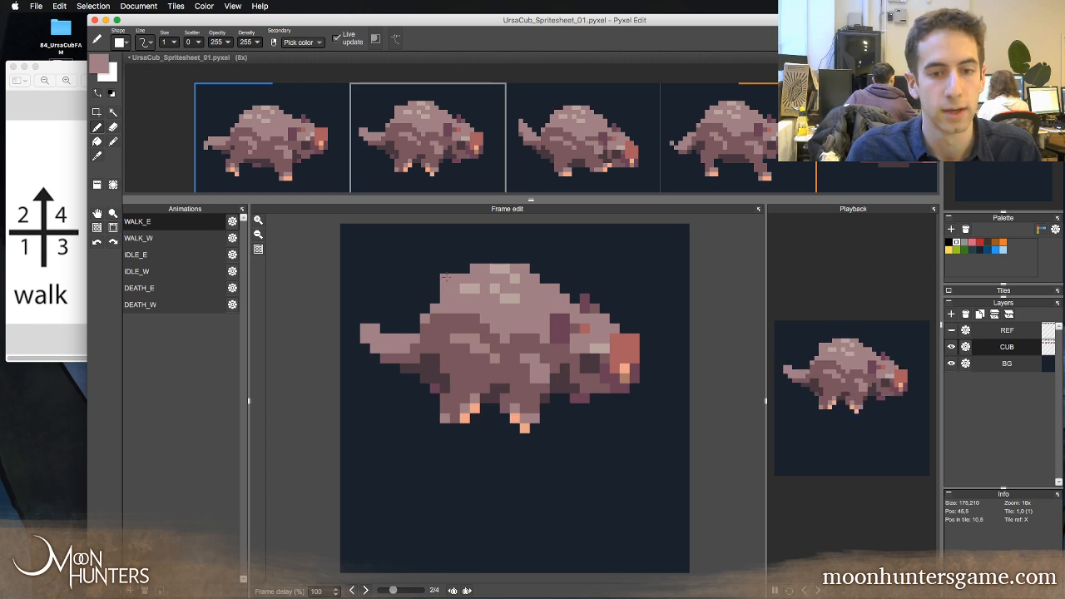
{"action": "key", "text": "Right"}
{"action": "key", "text": "Right"}
{"action": "key", "text": "Right"}
{"action": "key", "text": "Left"}
{"action": "key", "text": "Left"}
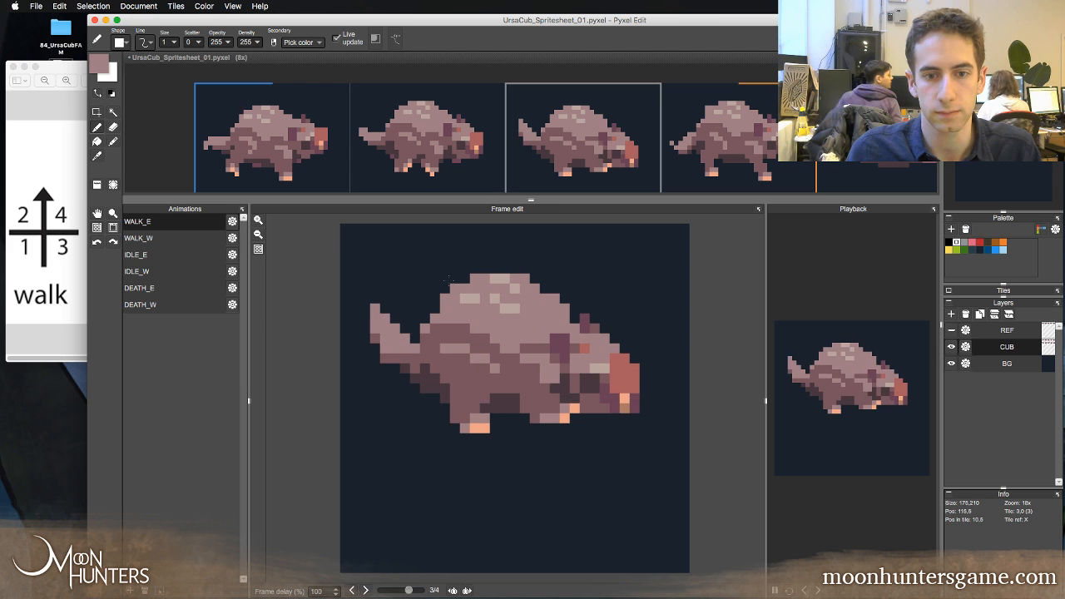
{"action": "key", "text": "Left"}
{"action": "key", "text": "Right"}
{"action": "key", "text": "Right"}
{"action": "key", "text": "Right"}
{"action": "key", "text": "Left"}
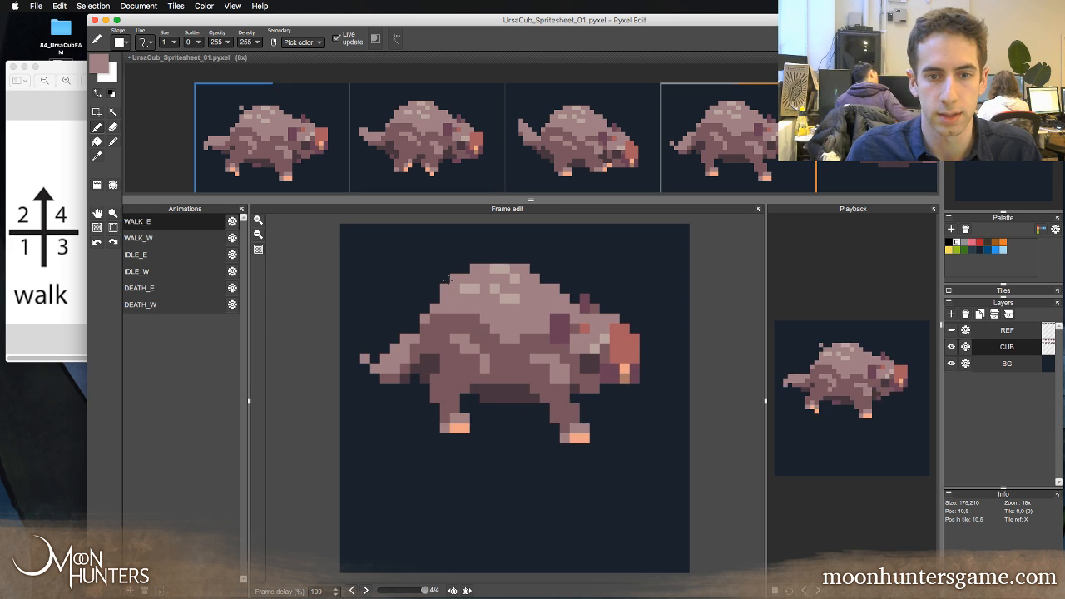
{"action": "key", "text": "Right"}
{"action": "key", "text": "Right"}
{"action": "key", "text": "Right"}
{"action": "key", "text": "Right"}
{"action": "key", "text": "Right"}
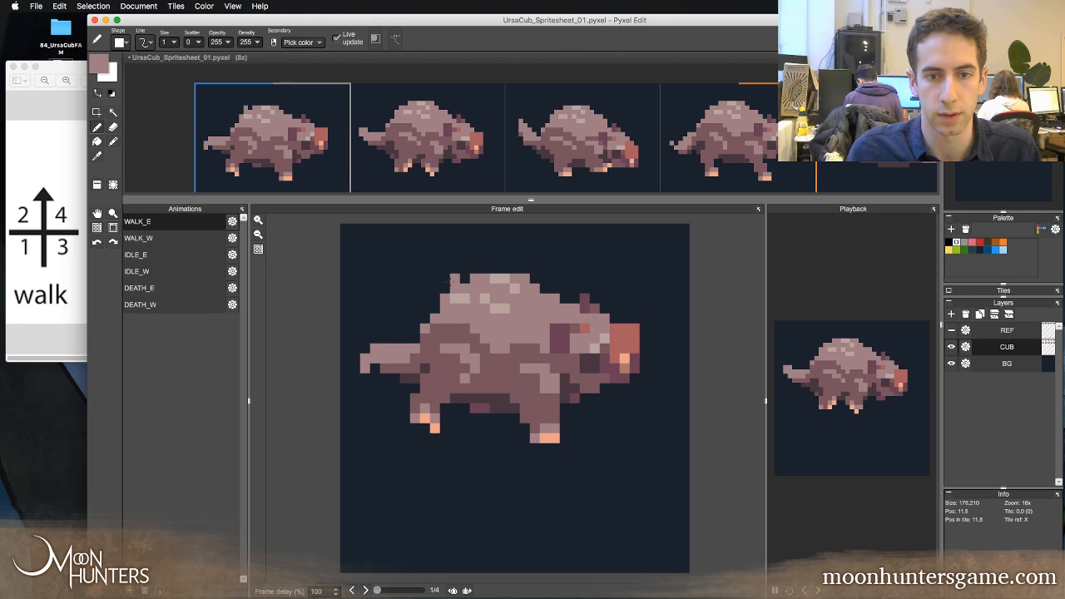
- Undo the last pen stroke and return to WALK_E frame 4
{"action": "key", "text": "Left"}
{"action": "key", "text": "Left"}
{"action": "key", "text": "super+z"}
{"action": "key", "text": "Right"}
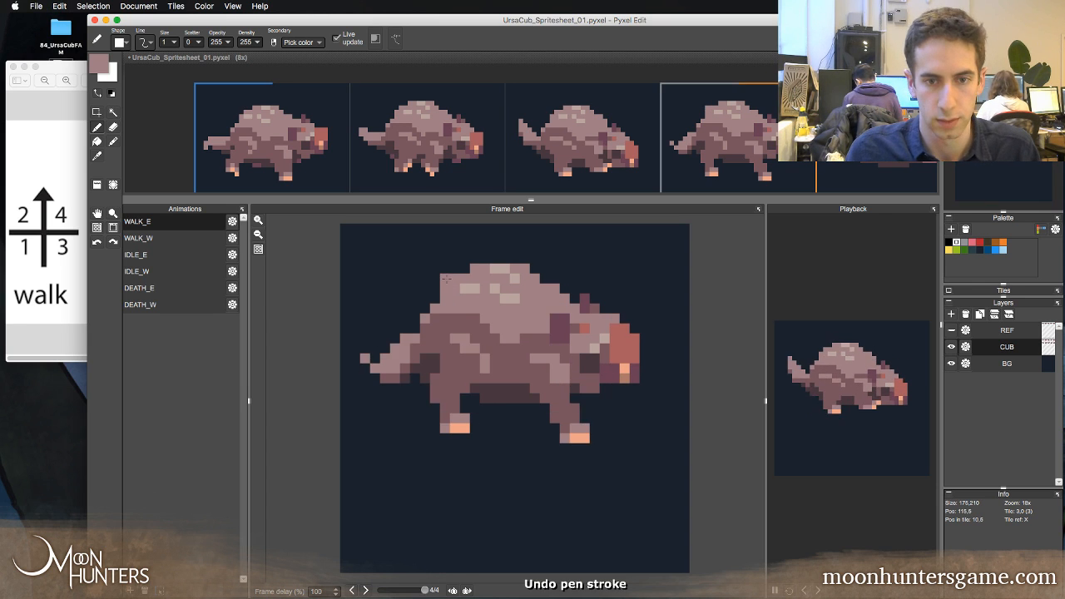
- Cycle repeatedly through the WALK_E frames to check how the top of the back moves, ending on frame 1
{"action": "key", "text": "Right"}
{"action": "key", "text": "Right"}
{"action": "key", "text": "Right"}
{"action": "key", "text": "Right"}
{"action": "key", "text": "Right"}
{"action": "key", "text": "Right"}
{"action": "key", "text": "Right"}
{"action": "key", "text": "Right"}
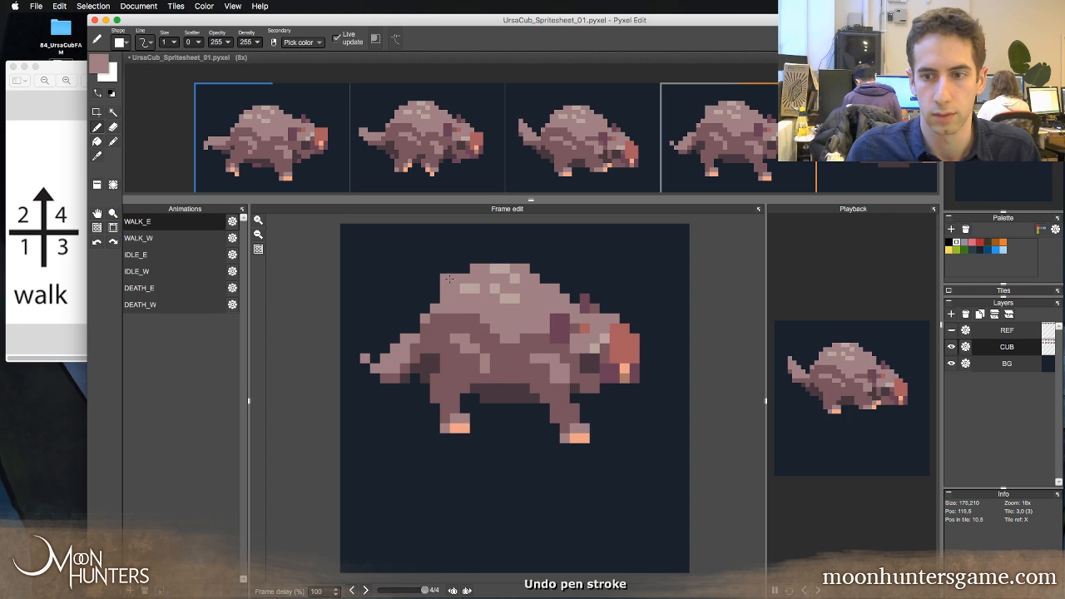
{"action": "key", "text": "Right"}
{"action": "key", "text": "Right"}
{"action": "key", "text": "Left"}
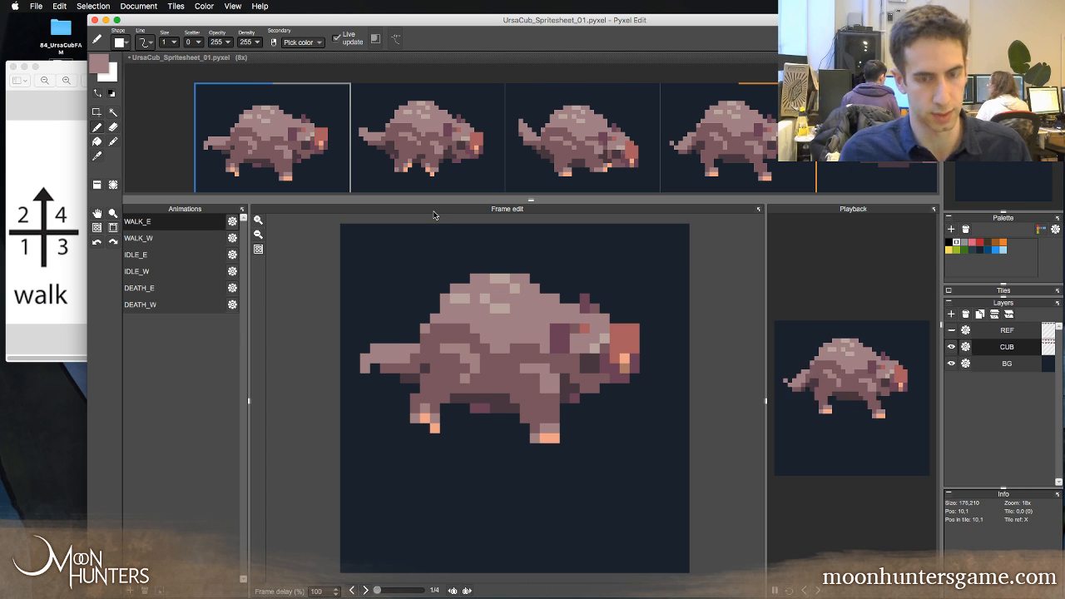
{"action": "key", "text": "Right"}
{"action": "key", "text": "Left"}
{"action": "key", "text": "Right"}
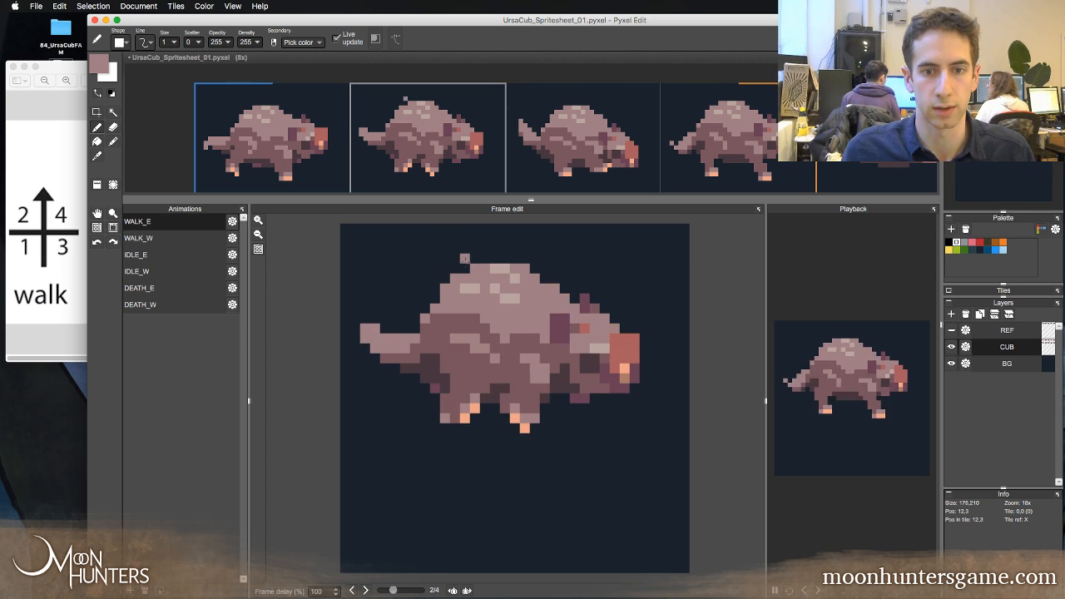
{"action": "key", "text": "Right"}
{"action": "key", "text": "Right"}
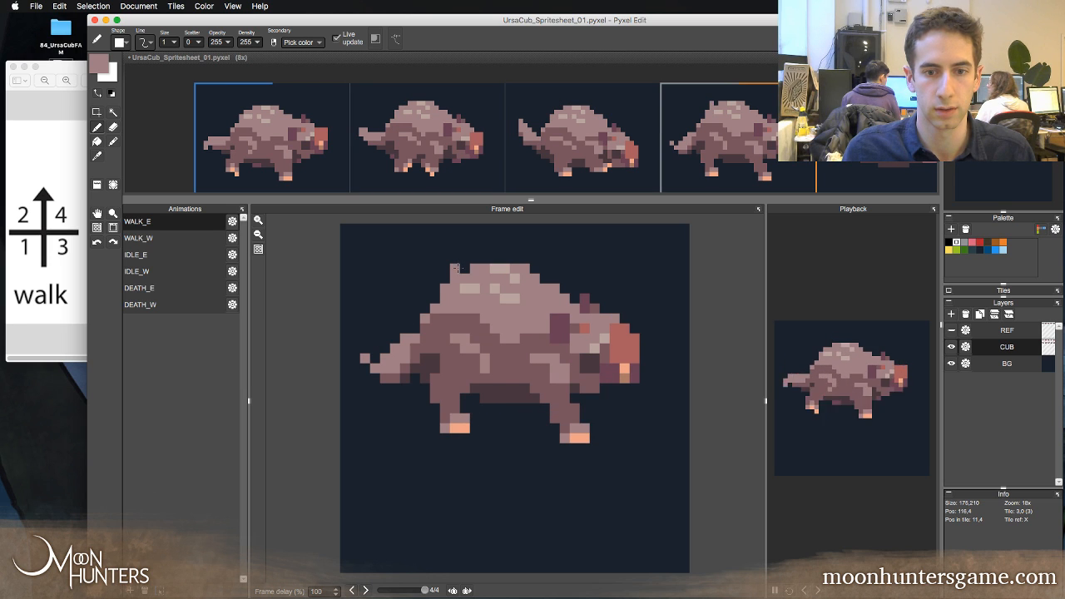
{"action": "key", "text": "Right"}
- Shift the top rows of the cub's back one pixel to the right in WALK_E frame 1
{"action": "key", "text": "m"}
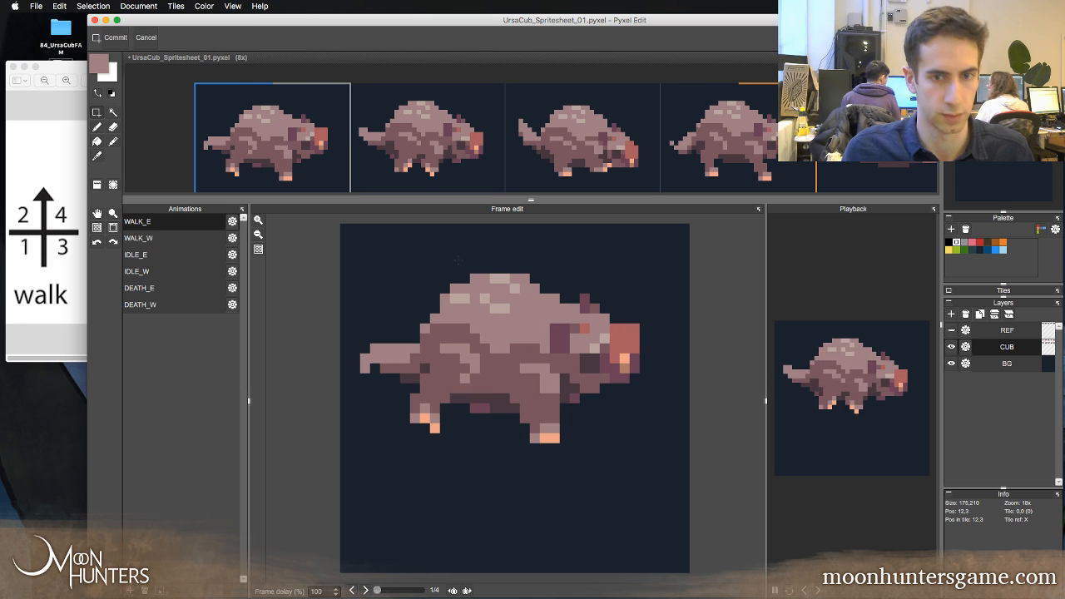
{"action": "left_click_drag", "start_coordinate": [441, 265], "coordinate": [547, 295]}
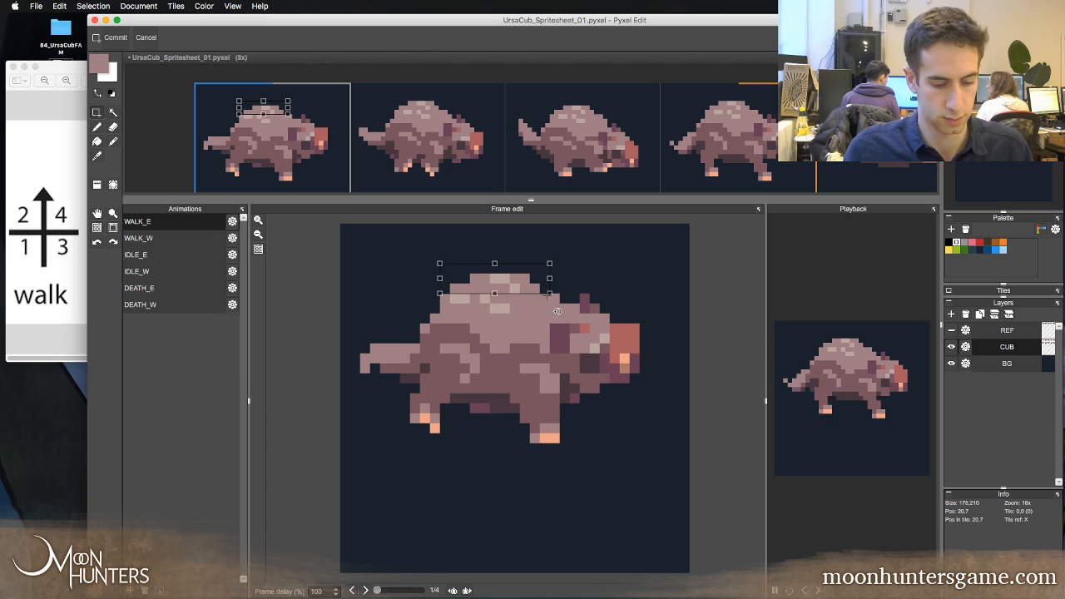
{"action": "key", "text": "Right"}
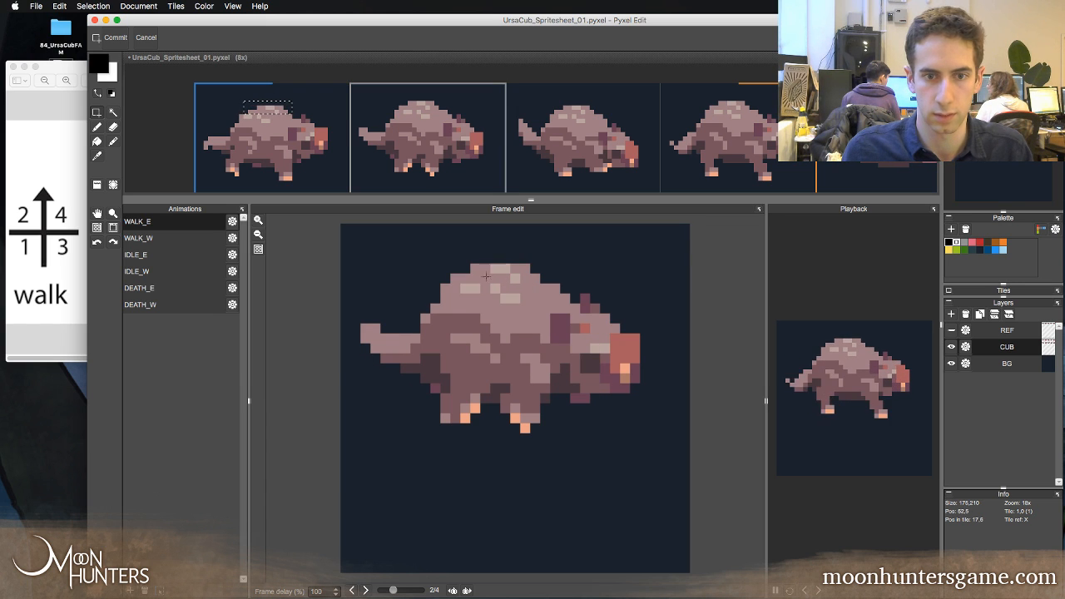
- Try shifting the top rows of the back one pixel to the right in WALK_E frame 2 and undo it
{"action": "left_click_drag", "start_coordinate": [453, 258], "coordinate": [542, 281]}
{"action": "key", "text": "super+Right"}
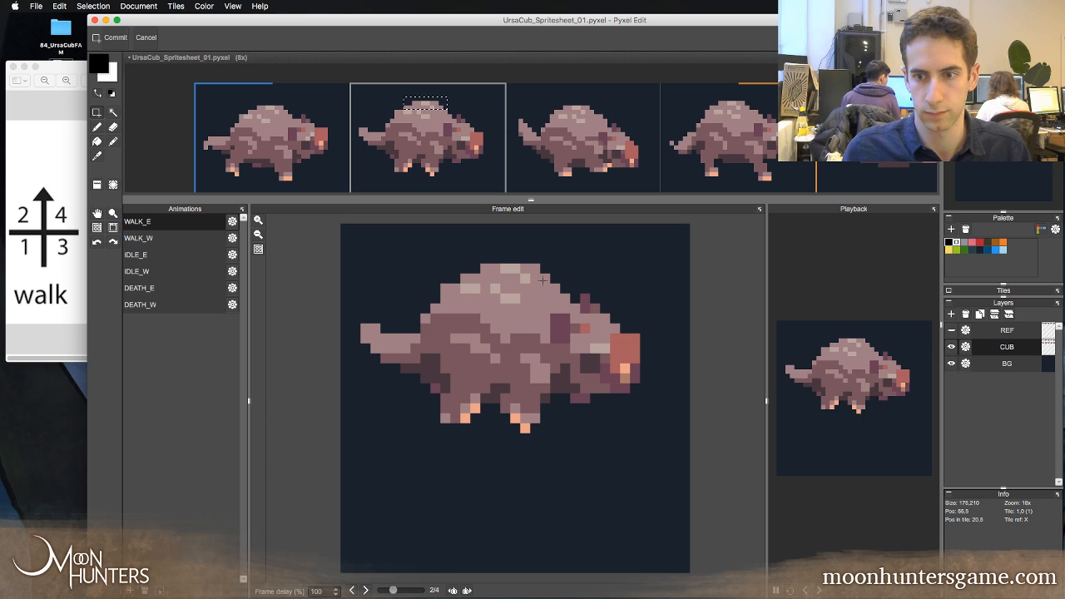
{"action": "key", "text": "super+z"}
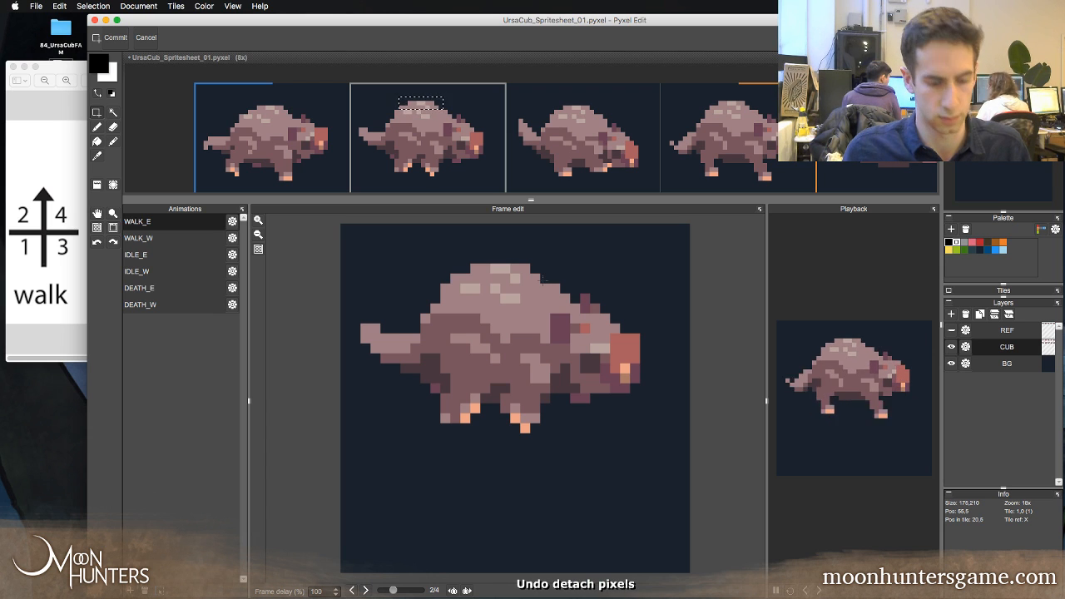
- Shift the top rows of the cub's back one pixel to the right in WALK_E frame 4
{"action": "key", "text": "Left"}
{"action": "key", "text": "Left"}
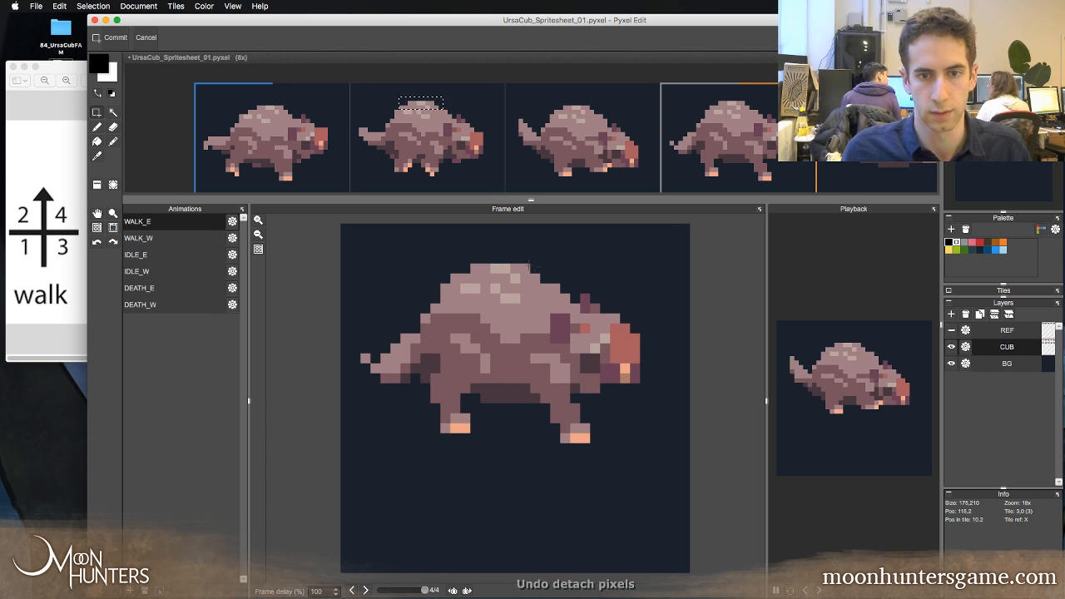
{"action": "left_click_drag", "start_coordinate": [450, 243], "coordinate": [541, 293]}
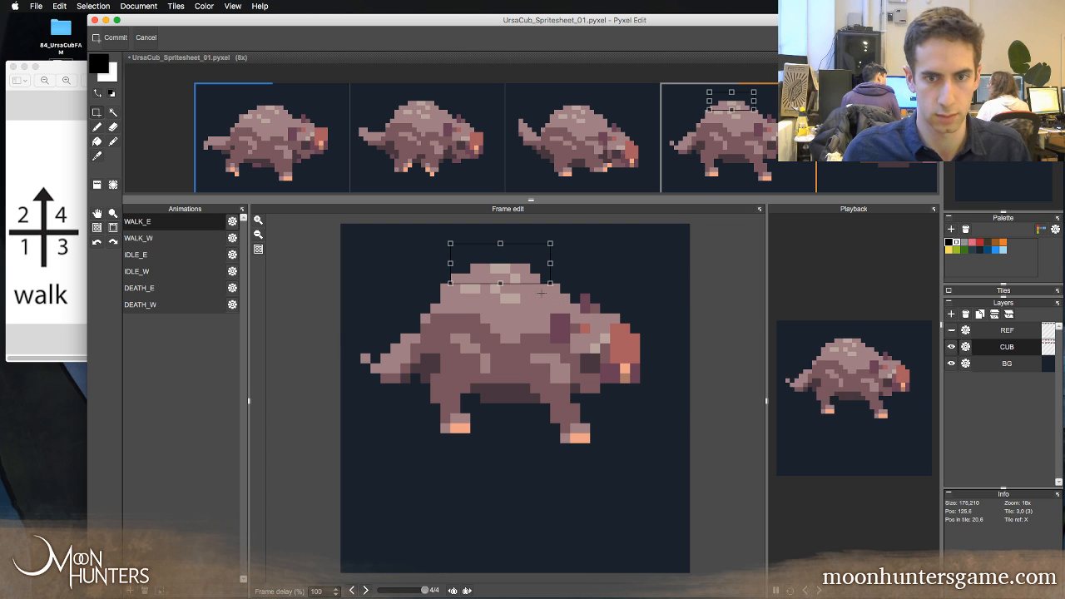
{"action": "key", "text": "Right"}
{"action": "key", "text": "Right"}
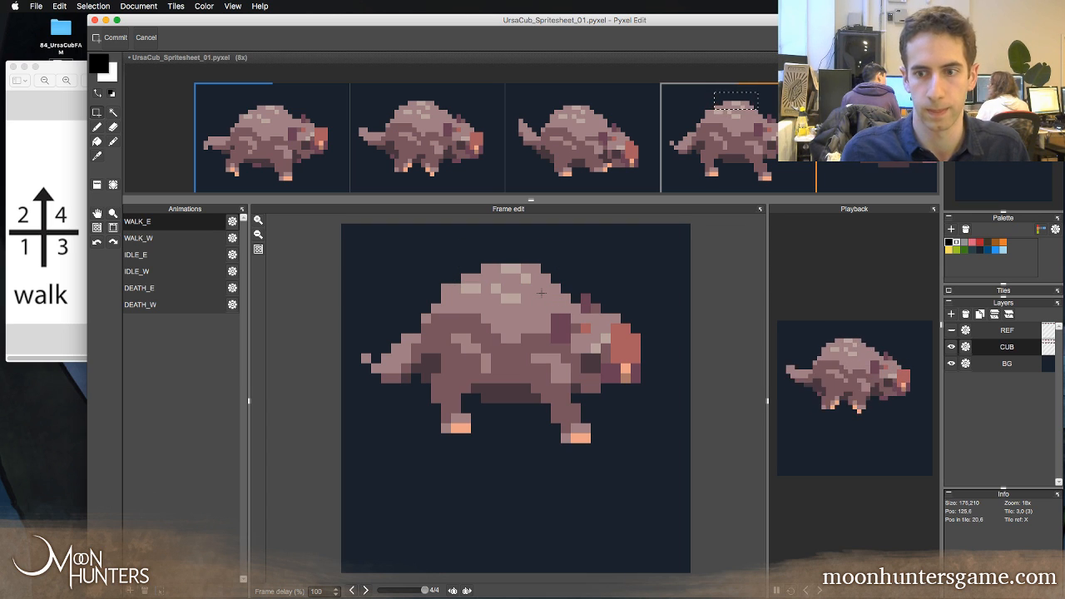
- Switch to the Pen tool and flip between WALK_E frame 4 and its neighbour to check the shifted back
{"action": "key", "text": "b"}
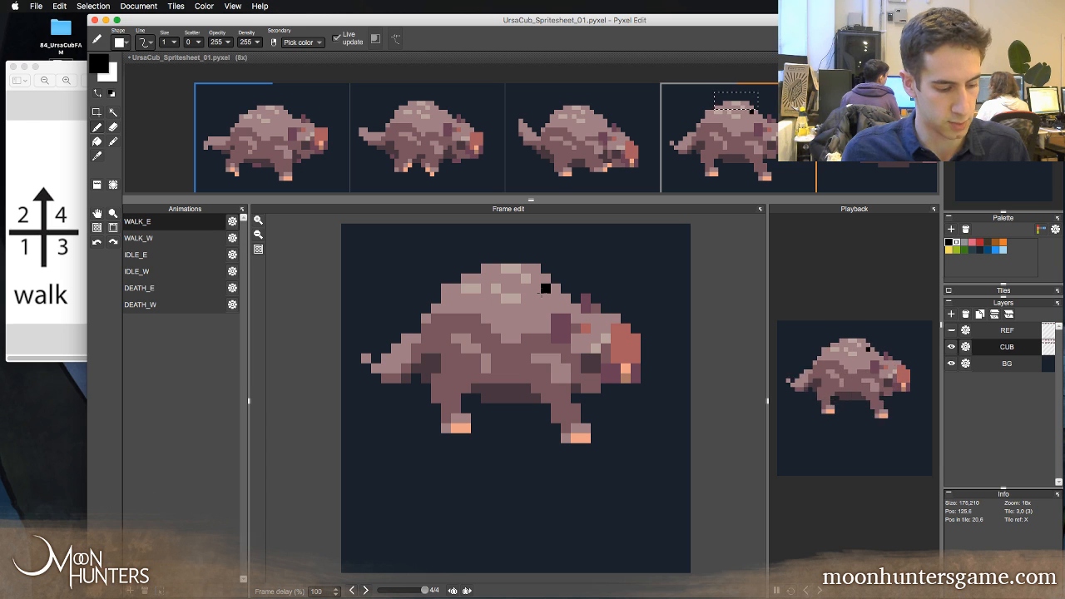
{"action": "key", "text": "Left"}
{"action": "key", "text": "Right"}
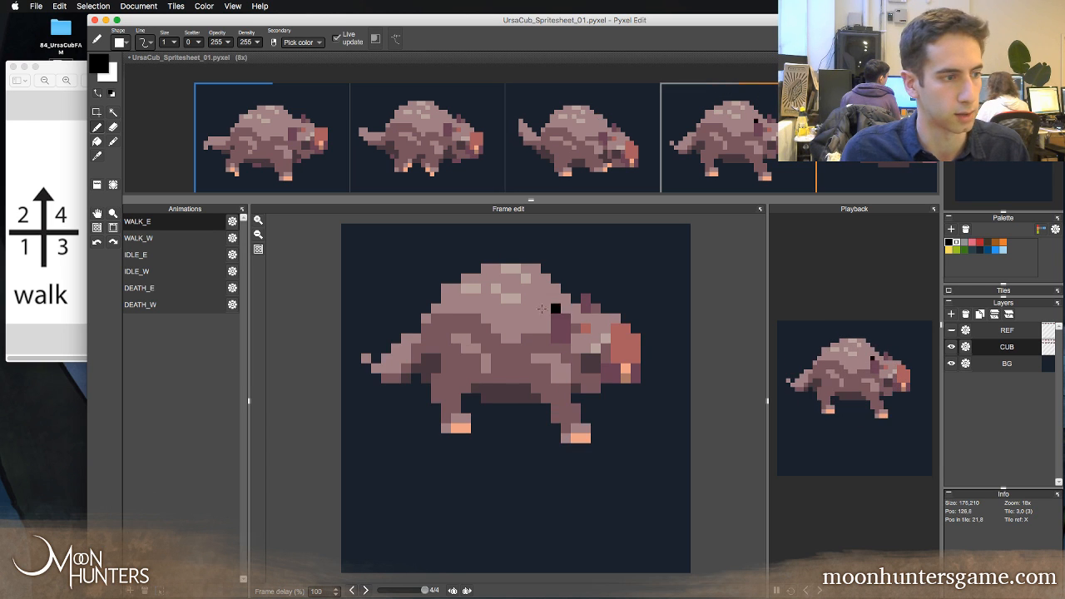
{"action": "key", "text": "Left"}
{"action": "key", "text": "Right"}
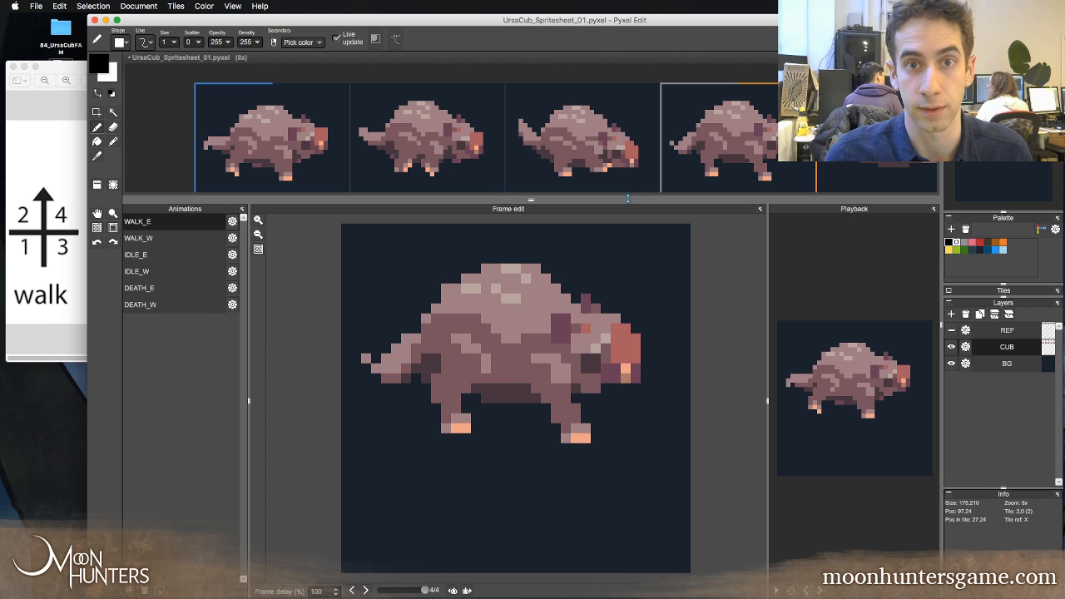
- Enlarge the spritesheet view to show the second row of cub sprites and activate the Zoom tool
{"action": "left_click_drag", "start_coordinate": [628, 199], "coordinate": [634, 343]}
{"action": "key", "text": "z"}
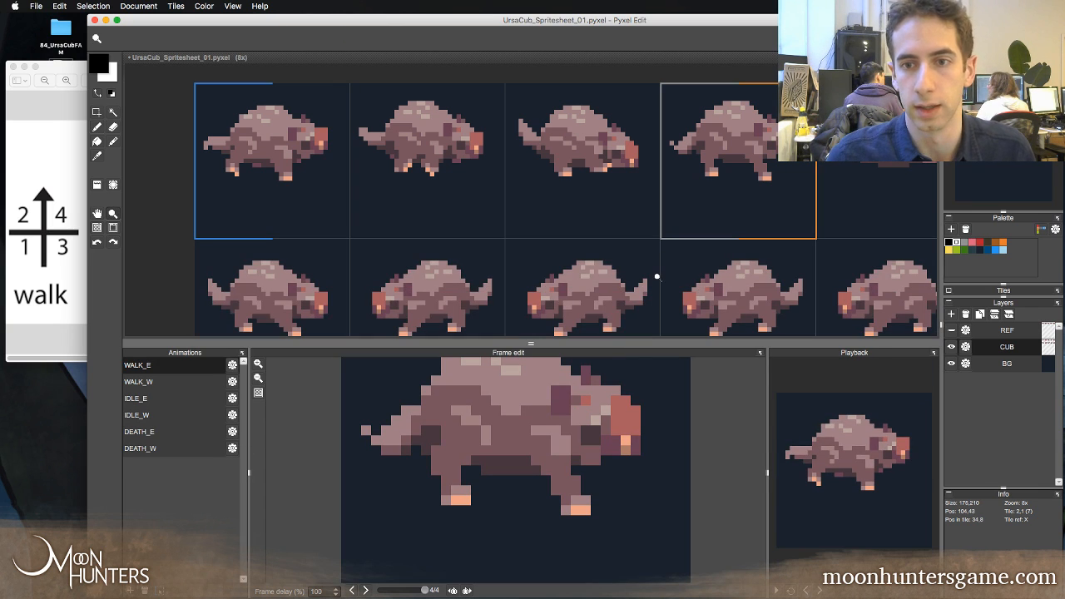
- Stamp horizontally flipped copies of the first two walk frames into the first two cells of the second row
{"action": "right_click", "coordinate": [657, 275]}
{"action": "right_click", "coordinate": [656, 275]}
{"action": "right_click", "coordinate": [654, 278]}
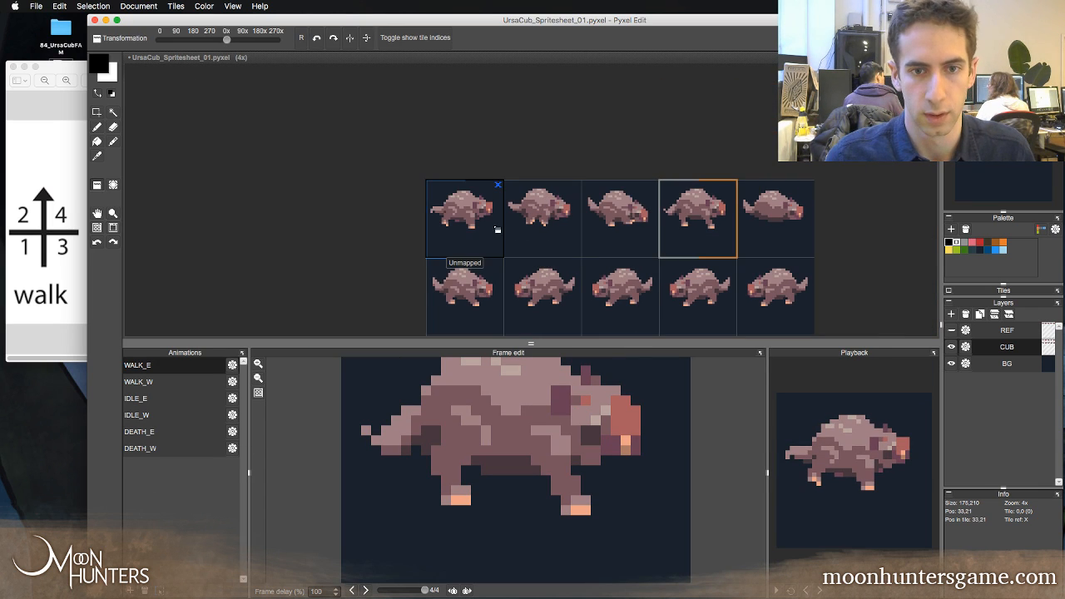
{"action": "key", "text": "f"}
{"action": "left_click", "coordinate": [496, 302]}
{"action": "right_click", "coordinate": [553, 248]}
{"action": "key", "text": "f"}
{"action": "left_click", "coordinate": [556, 299]}
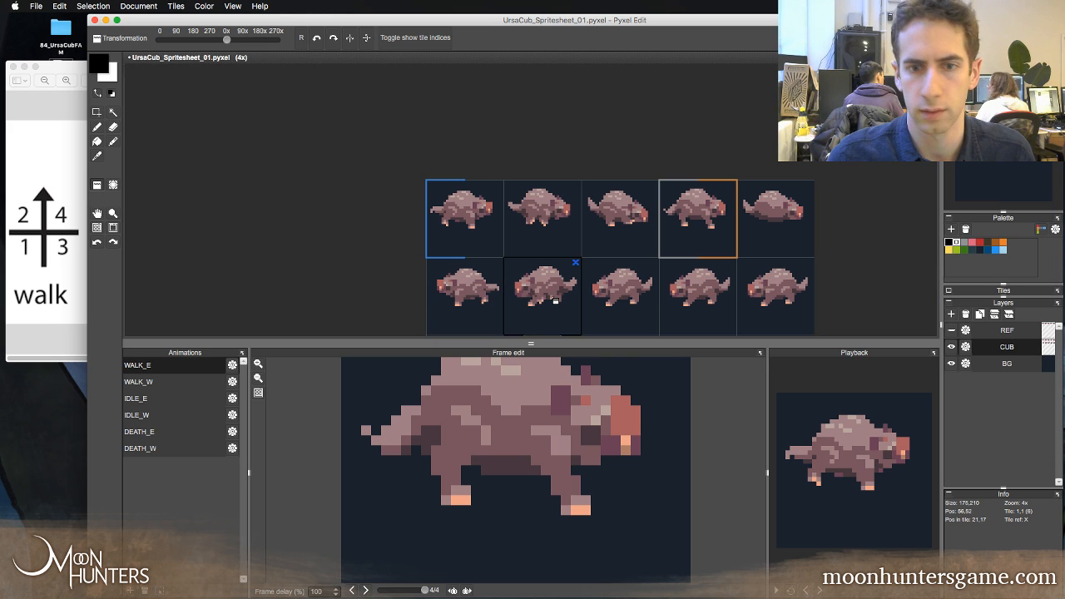
- Stamp horizontally flipped copies of the third and fourth walk frames into the matching cells of the second row
{"action": "right_click", "coordinate": [611, 229]}
{"action": "key", "text": "f"}
{"action": "left_click", "coordinate": [614, 316]}
{"action": "right_click", "coordinate": [689, 228]}
{"action": "key", "text": "f"}
{"action": "left_click", "coordinate": [696, 299]}
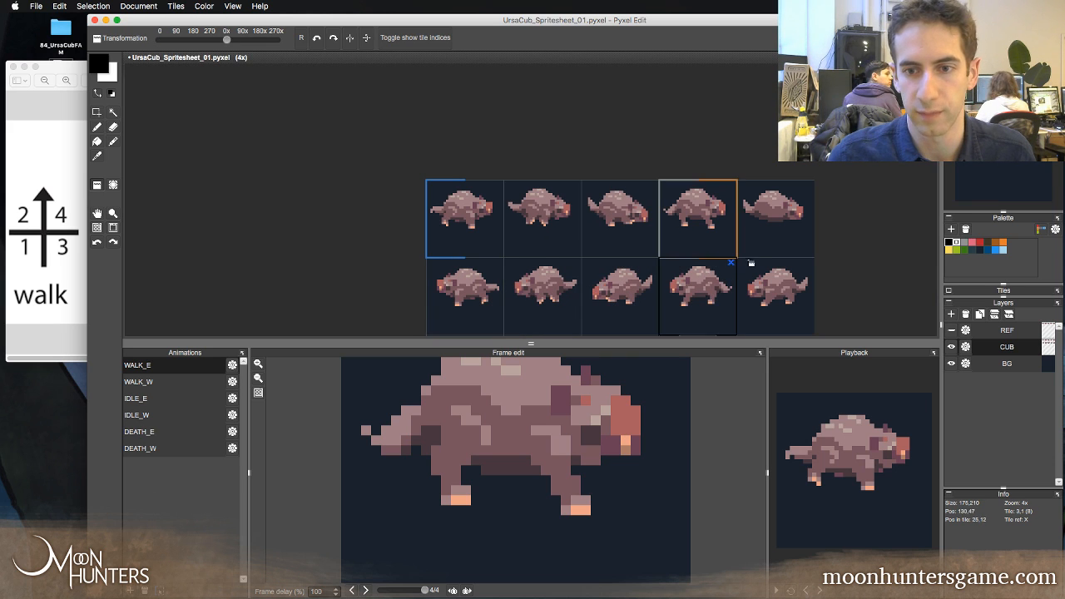
- Place a right-facing standing cub tile in the first cell of the third row
{"action": "key", "text": "z"}
{"action": "left_click", "coordinate": [789, 226]}
{"action": "key", "text": "t"}
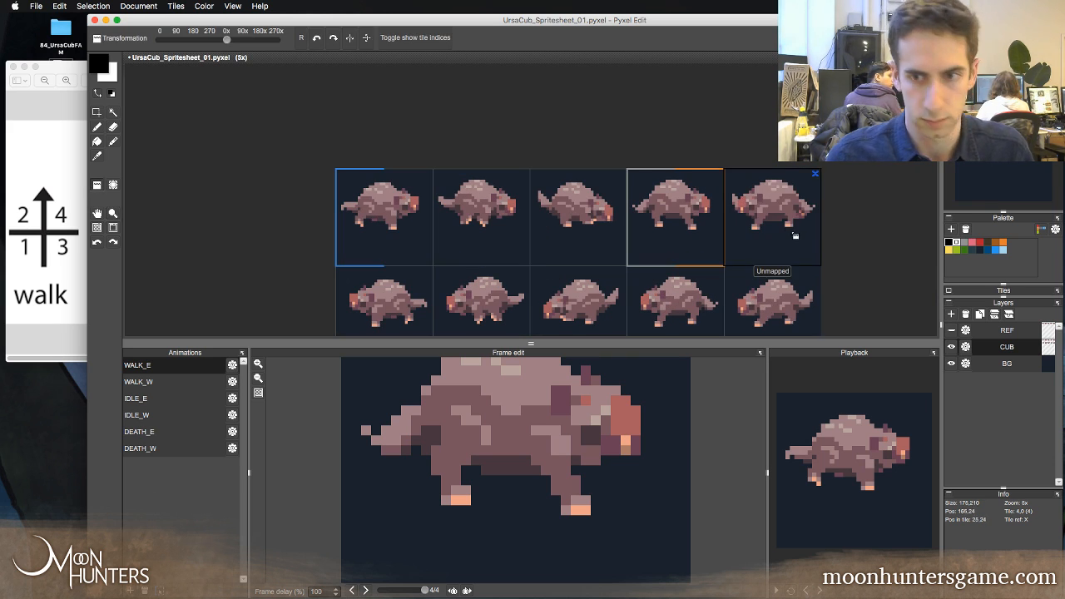
{"action": "key", "text": "space"}
{"action": "left_click_drag", "start_coordinate": [777, 271], "coordinate": [769, 177]}
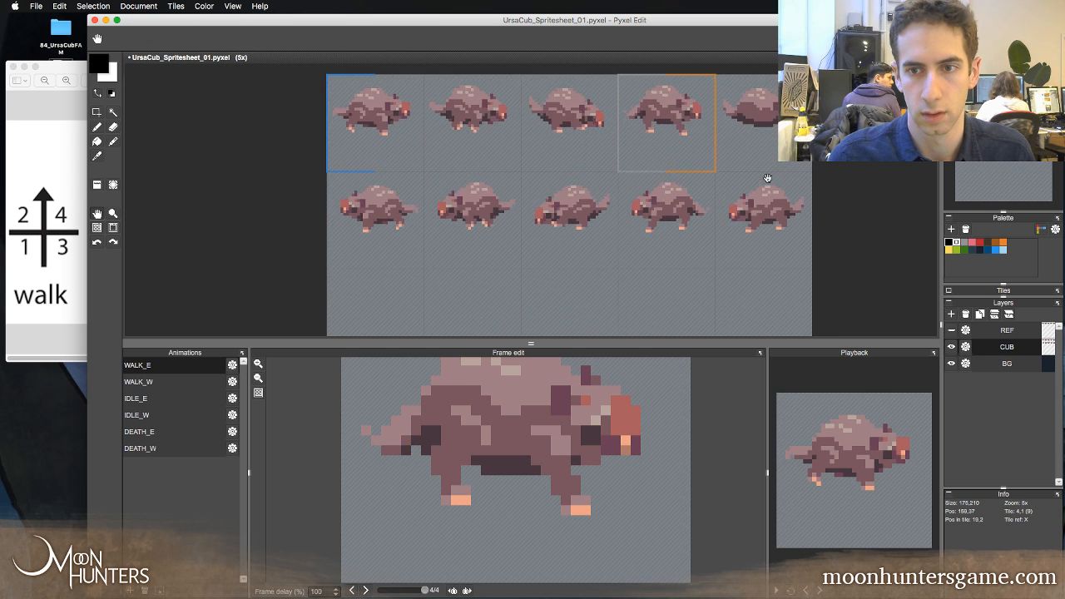
{"action": "left_click", "coordinate": [774, 205], "text": "alt"}
{"action": "key", "text": "z"}
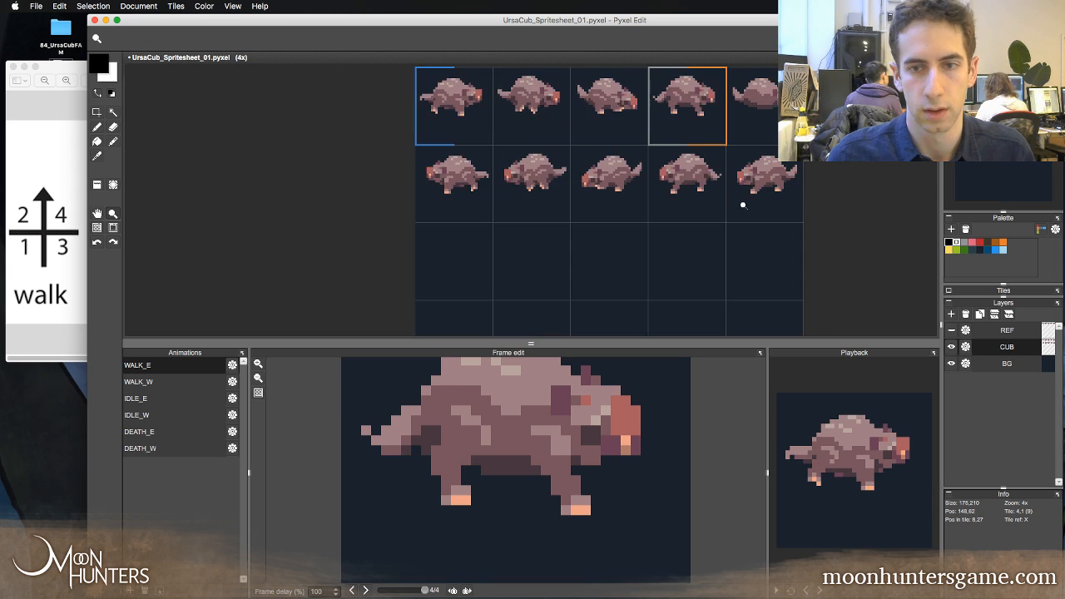
{"action": "left_click", "coordinate": [734, 204], "text": "alt"}
{"action": "key", "text": "t"}
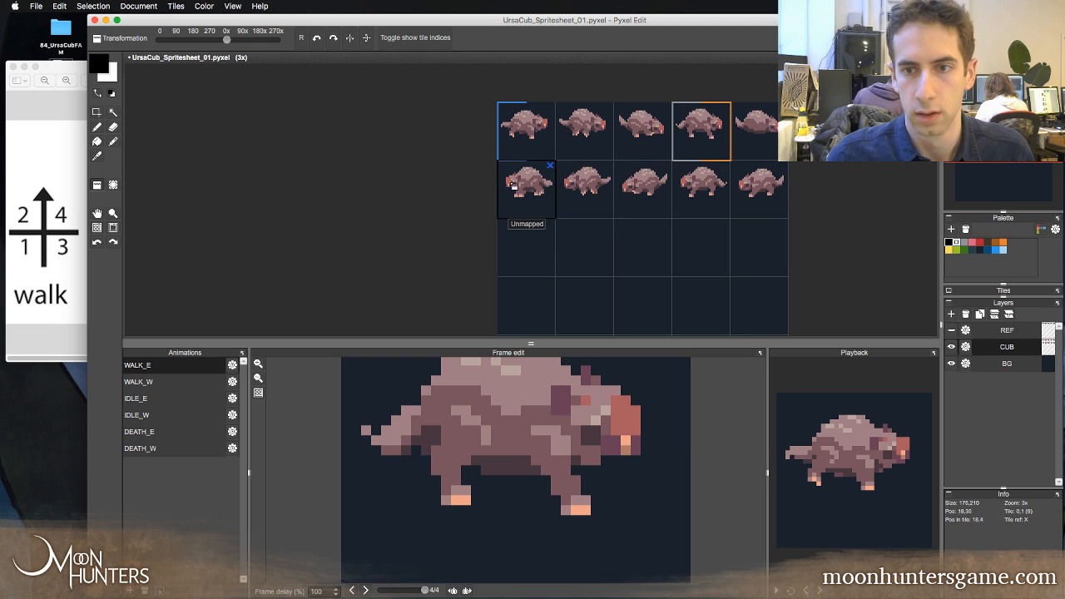
{"action": "left_click", "coordinate": [527, 249]}
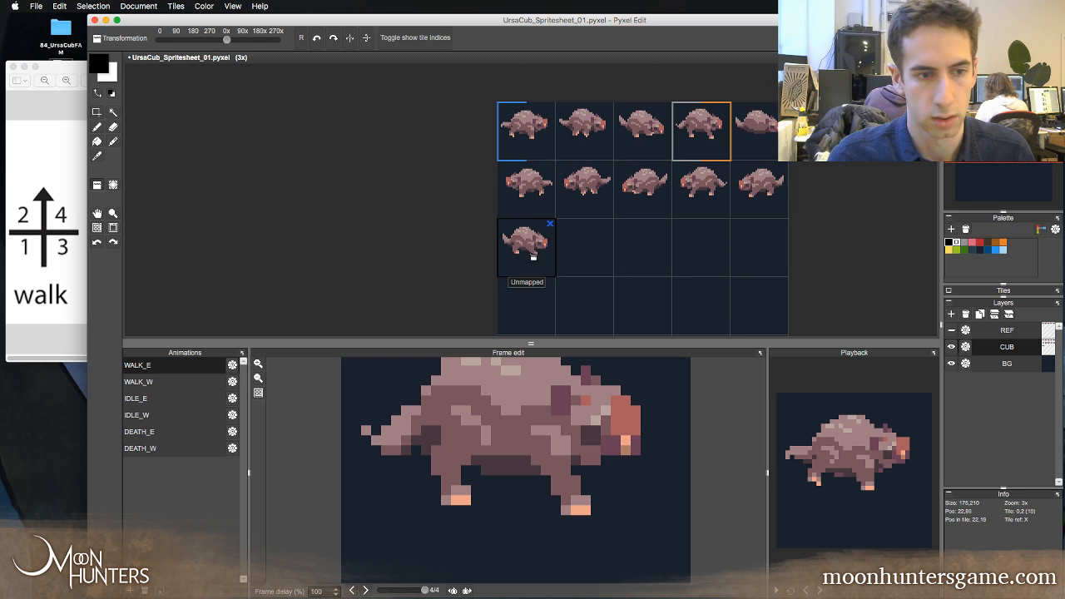
- Assign the WALK_W animation to the first four tiles of the second row
{"action": "left_click", "coordinate": [177, 384]}
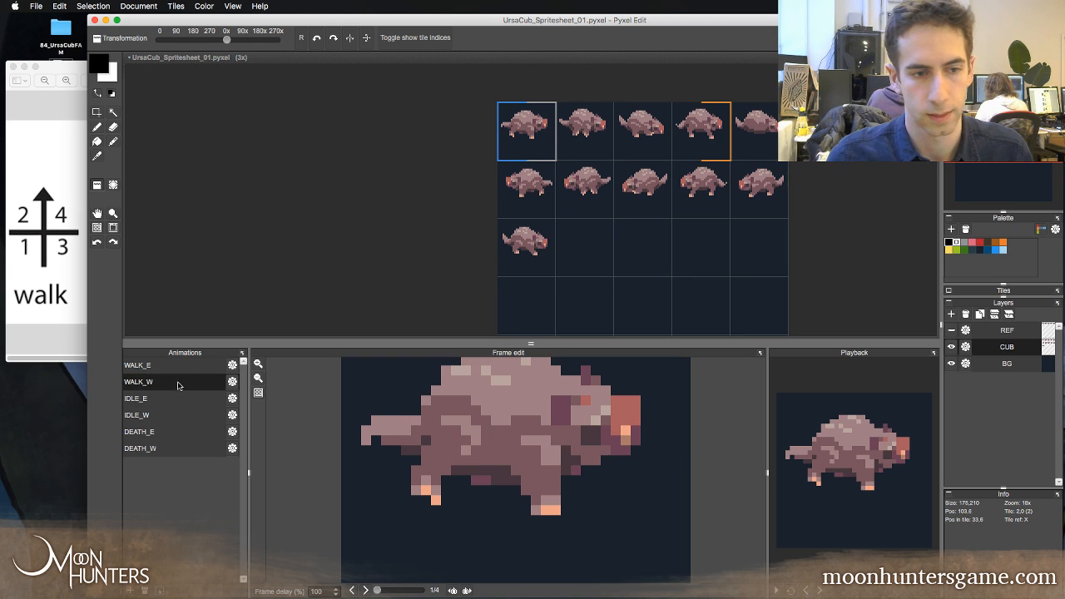
{"action": "key", "text": "alt+space"}
{"action": "left_click", "coordinate": [671, 245], "text": "alt"}
{"action": "key", "text": "space"}
{"action": "left_click_drag", "start_coordinate": [671, 245], "coordinate": [631, 182]}
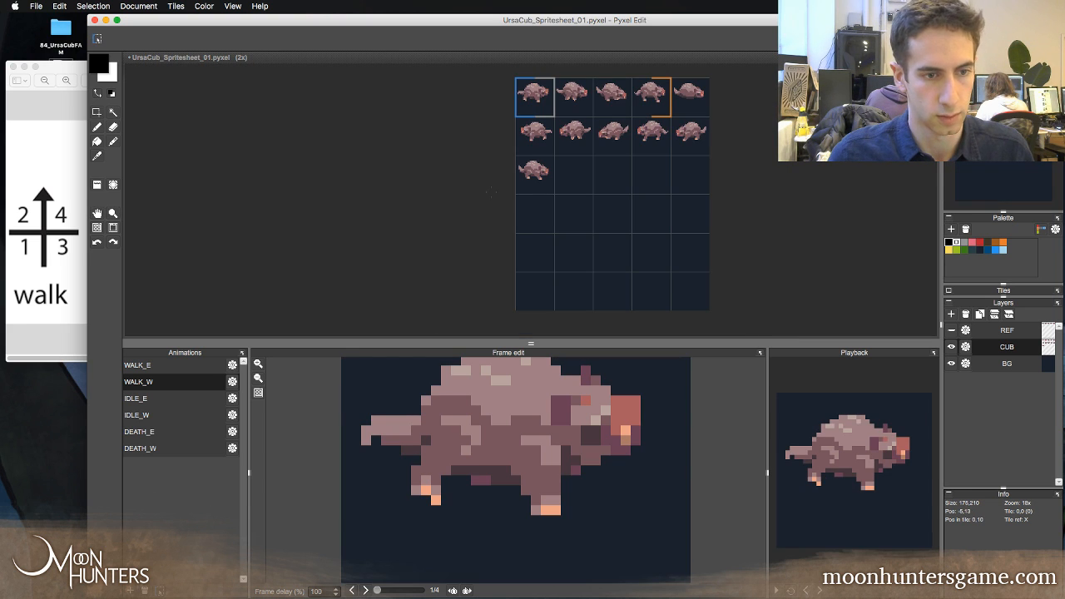
{"action": "left_click", "coordinate": [535, 135]}
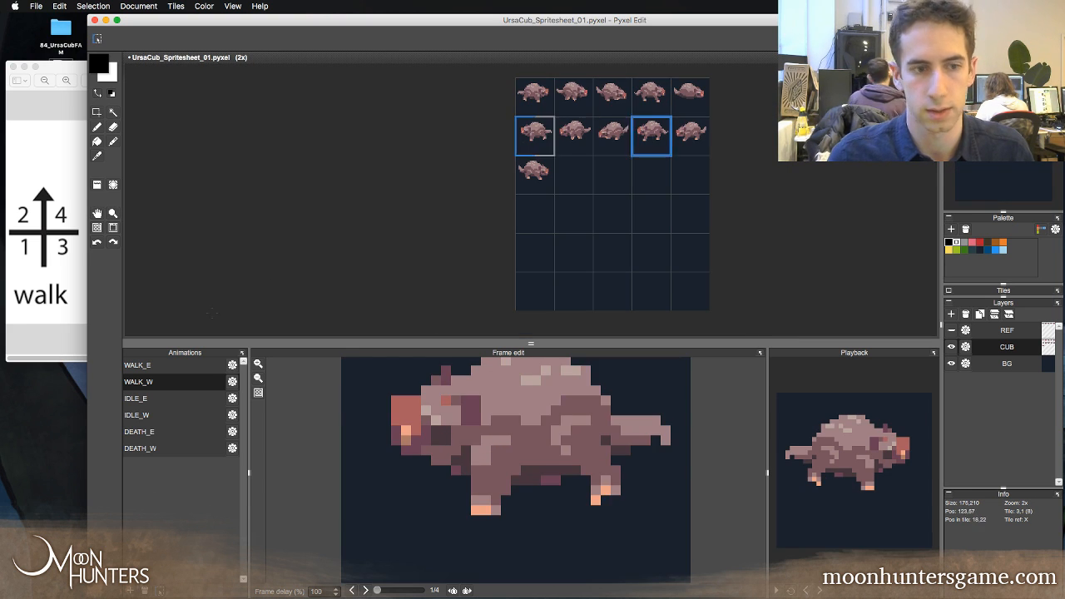
- Assign IDLE_E to the first four tiles of the third row and IDLE_W to those of the fourth row
{"action": "left_click", "coordinate": [133, 398]}
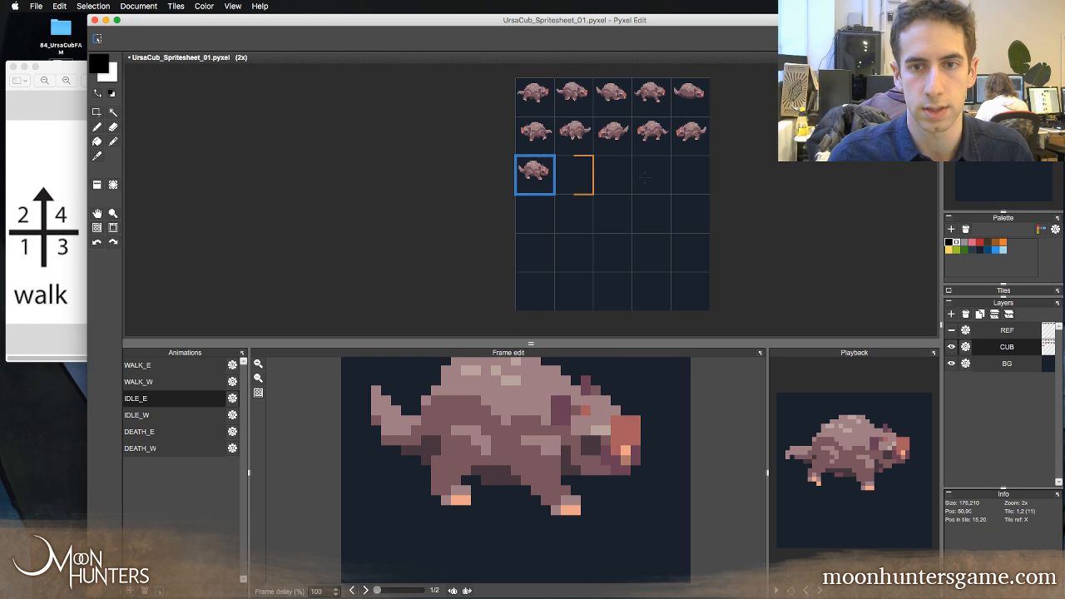
{"action": "left_click", "coordinate": [200, 416]}
{"action": "left_click", "coordinate": [535, 214]}
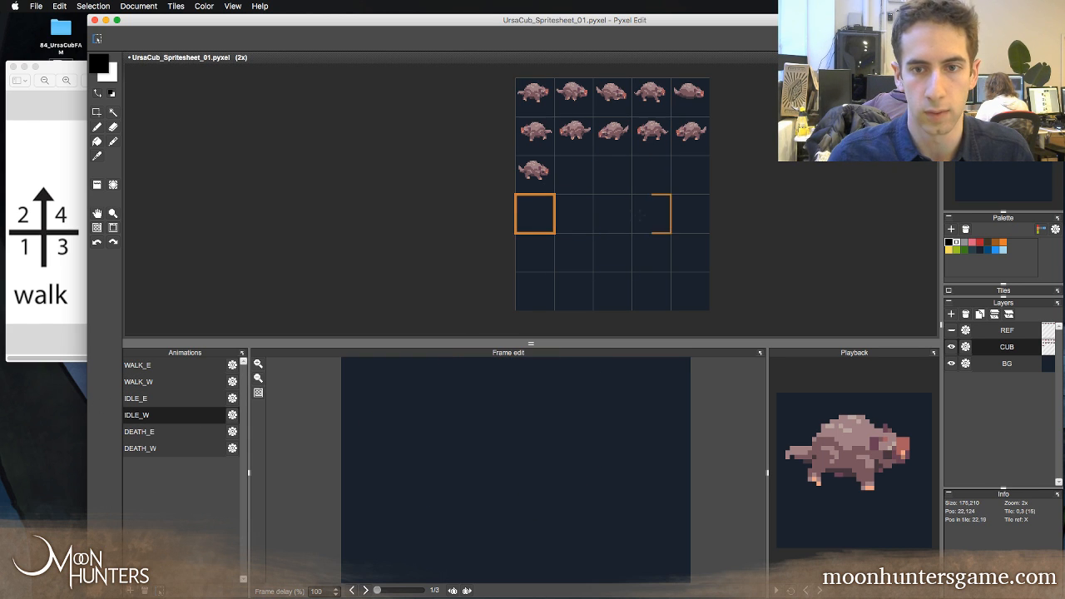
- Assign DEATH_E to the first four tiles of the fifth row and DEATH_W to those of the sixth row
{"action": "left_click", "coordinate": [145, 432]}
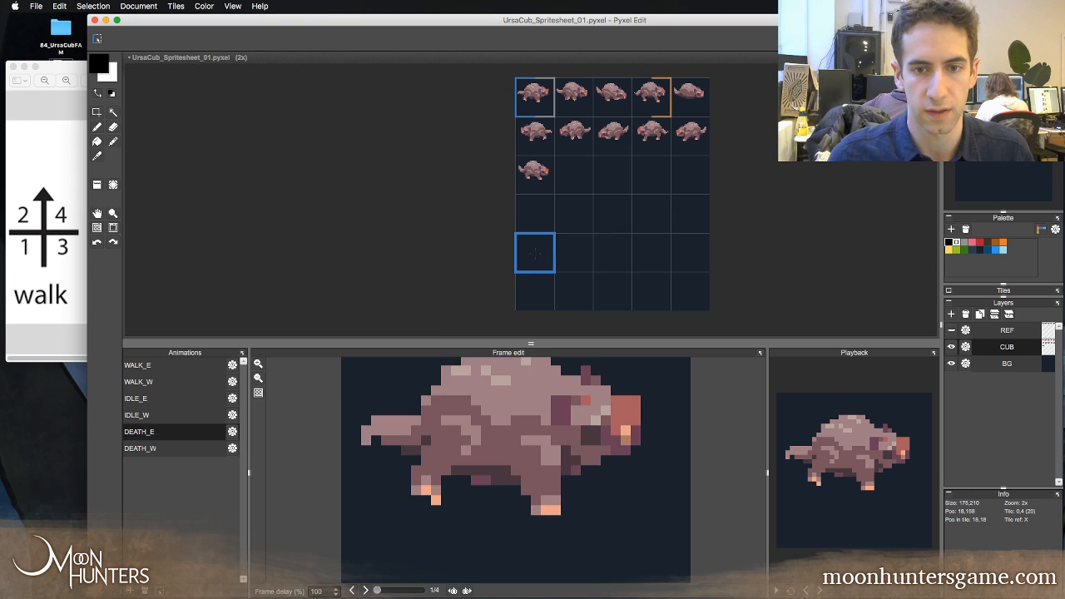
{"action": "left_click", "coordinate": [535, 253]}
{"action": "left_click", "coordinate": [666, 252]}
{"action": "left_click", "coordinate": [179, 449]}
{"action": "left_click", "coordinate": [535, 291]}
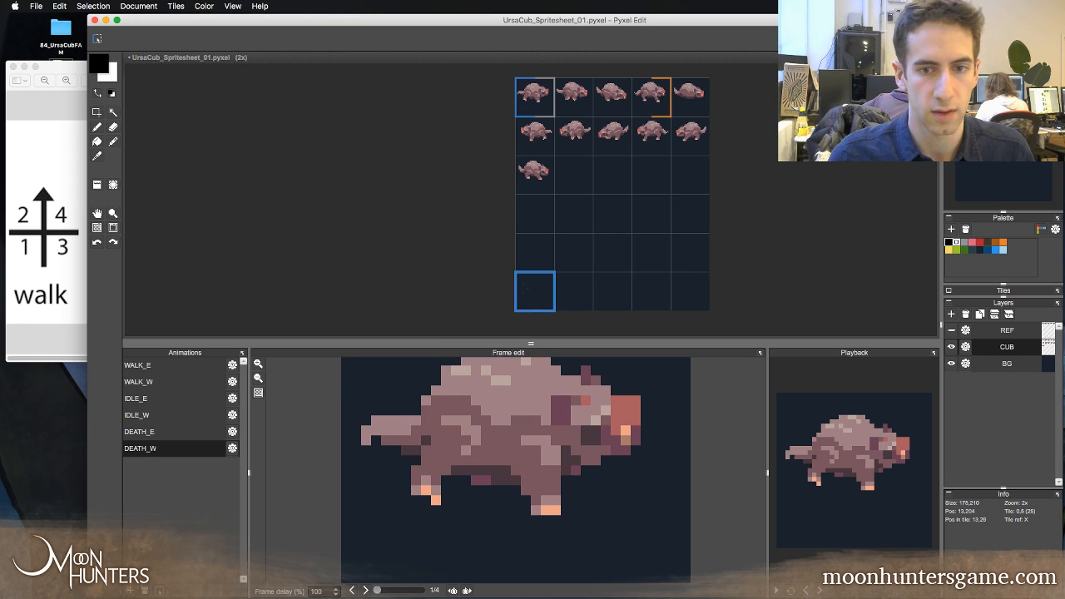
{"action": "left_click", "coordinate": [653, 291]}
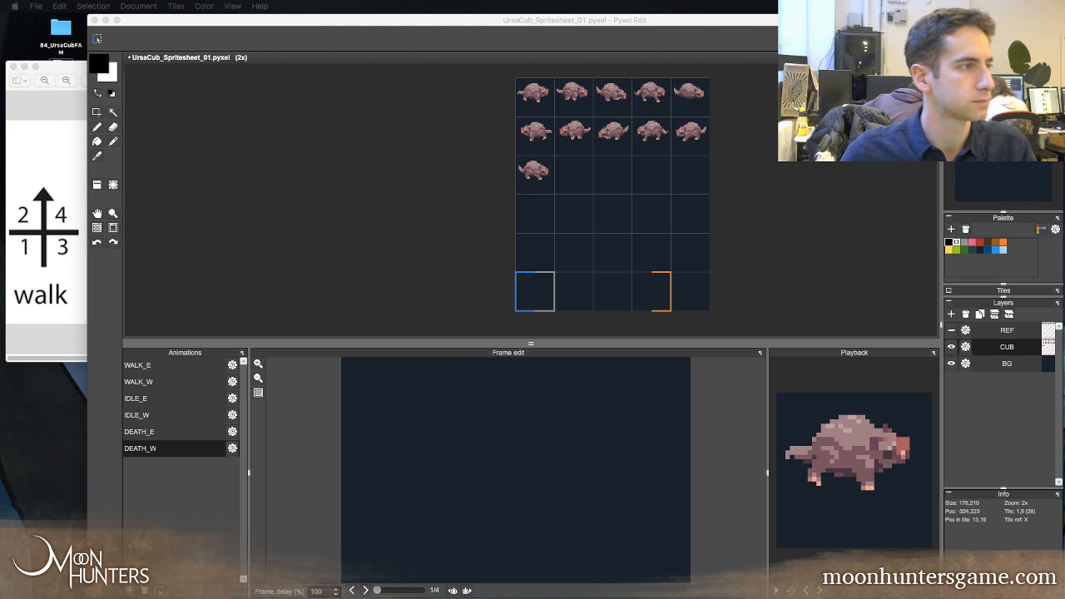
- Close the newGaits_fixedGallop.png reference image and save the sprite sheet with its window maximized
{"action": "left_click", "coordinate": [193, 25]}
{"action": "left_click", "coordinate": [53, 76]}
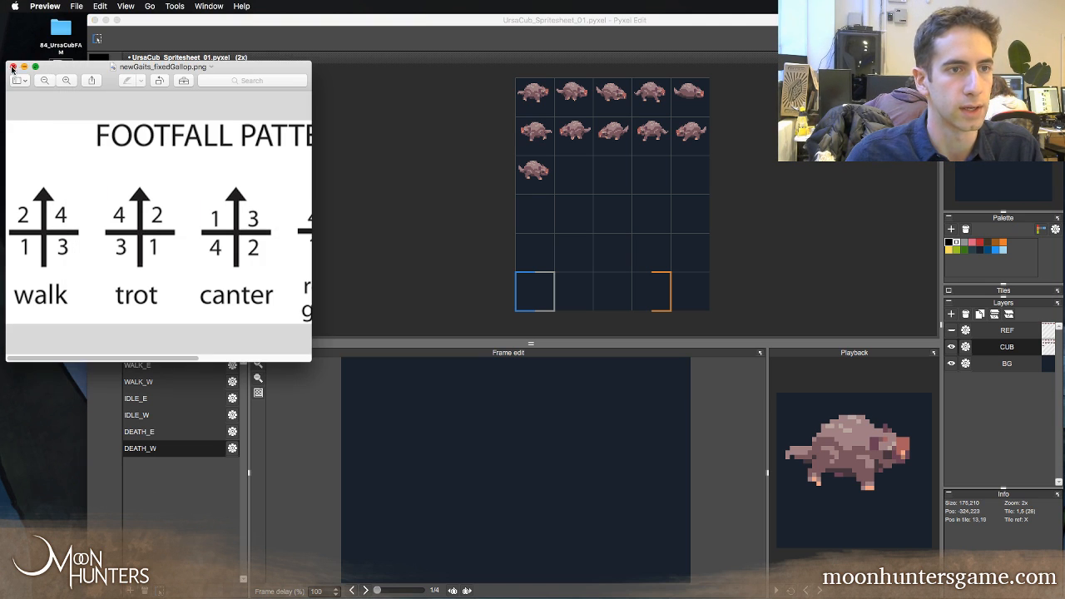
{"action": "left_click", "coordinate": [11, 66]}
{"action": "double_click", "coordinate": [116, 21]}
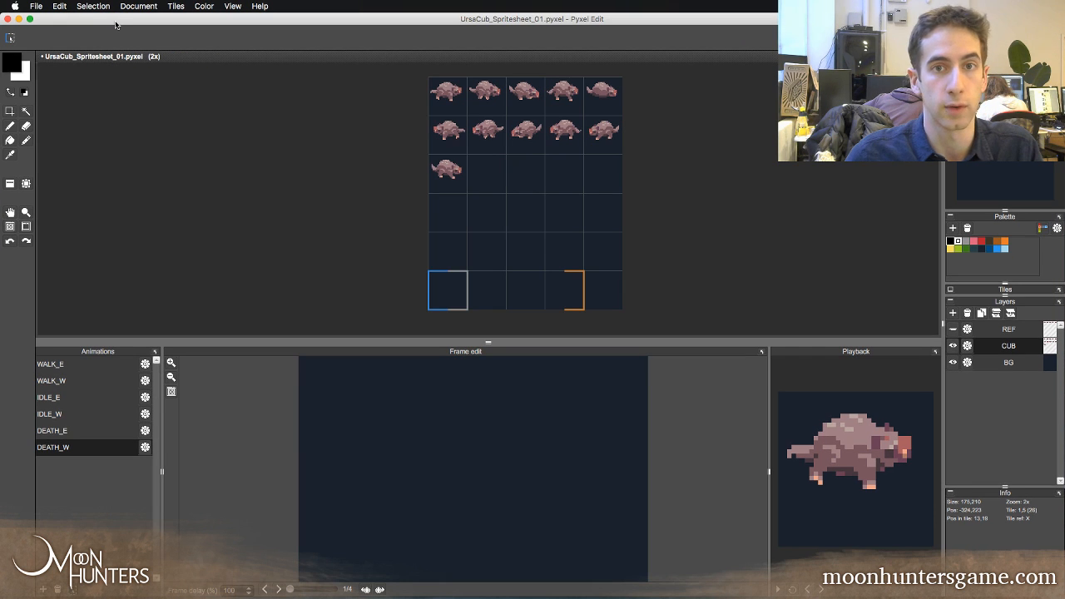
{"action": "key", "text": "super+s"}
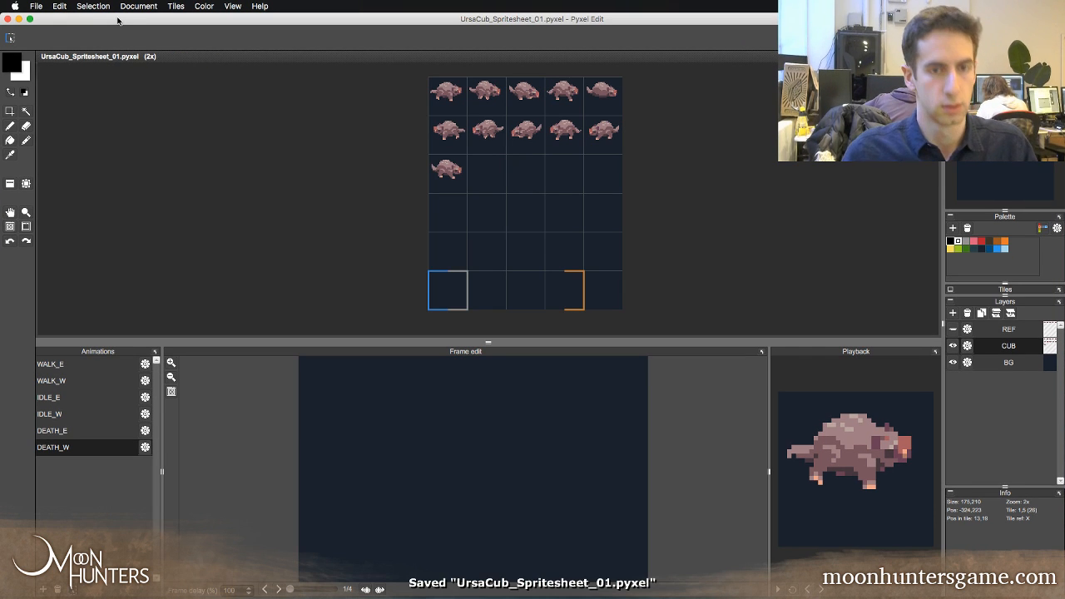
- Play the WALK_W animation and watch it at both a small and a large preview size
{"action": "left_click", "coordinate": [55, 380]}
{"action": "left_click", "coordinate": [60, 395]}
{"action": "left_click", "coordinate": [65, 383]}
{"action": "left_click", "coordinate": [64, 368]}
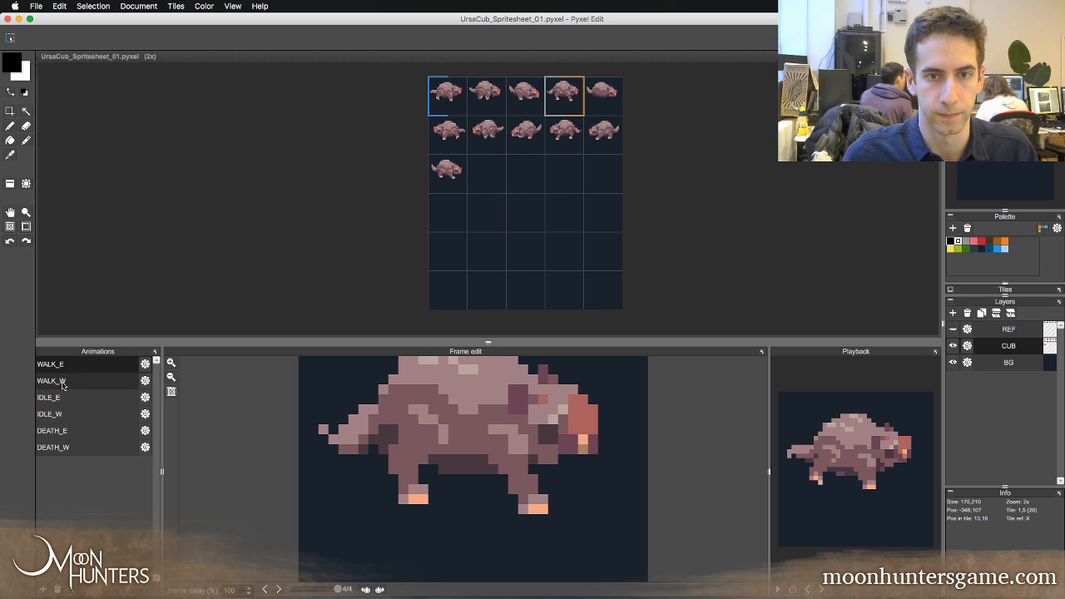
{"action": "left_click", "coordinate": [65, 388]}
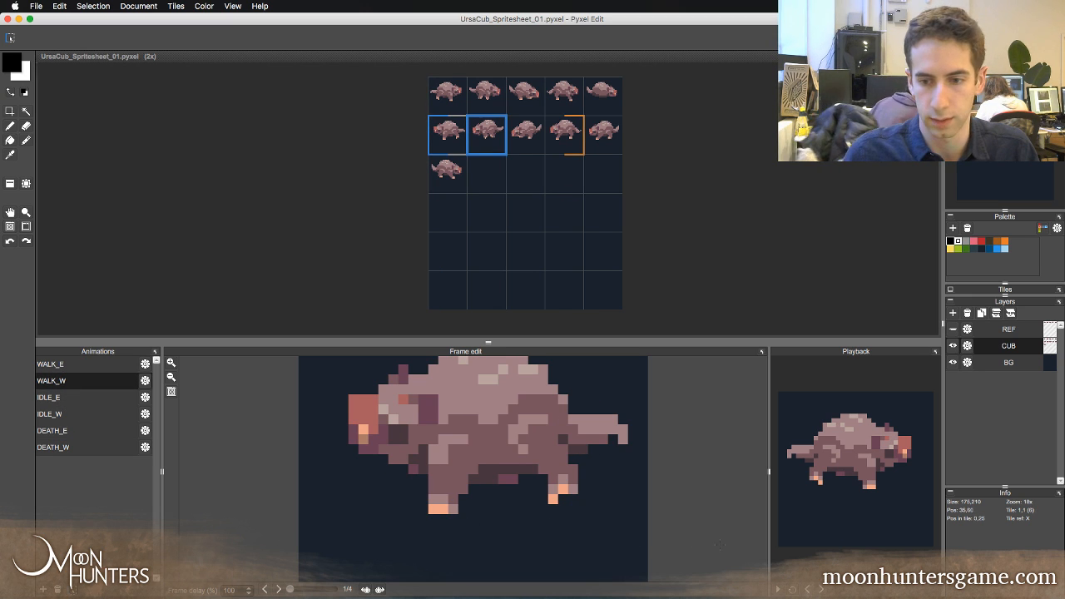
{"action": "left_click", "coordinate": [779, 589]}
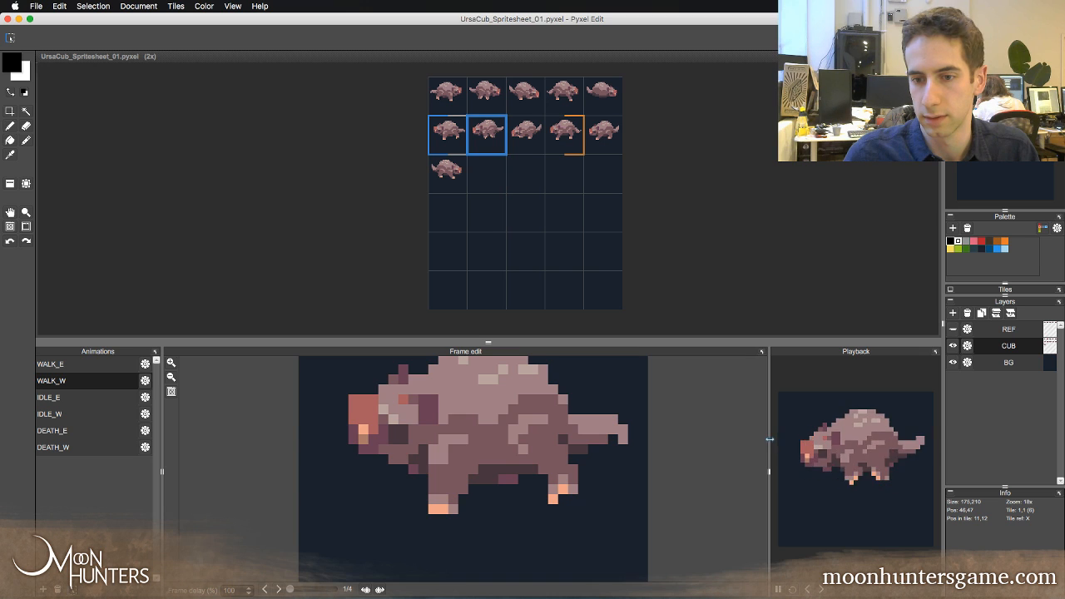
{"action": "left_click_drag", "start_coordinate": [770, 438], "coordinate": [872, 435]}
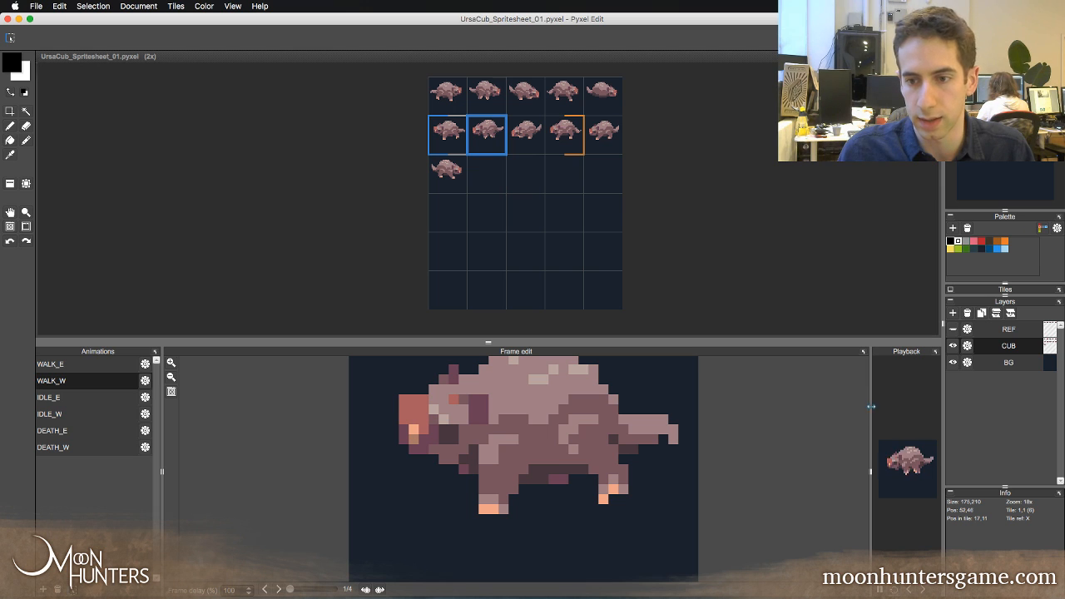
{"action": "left_click_drag", "start_coordinate": [871, 416], "coordinate": [755, 416]}
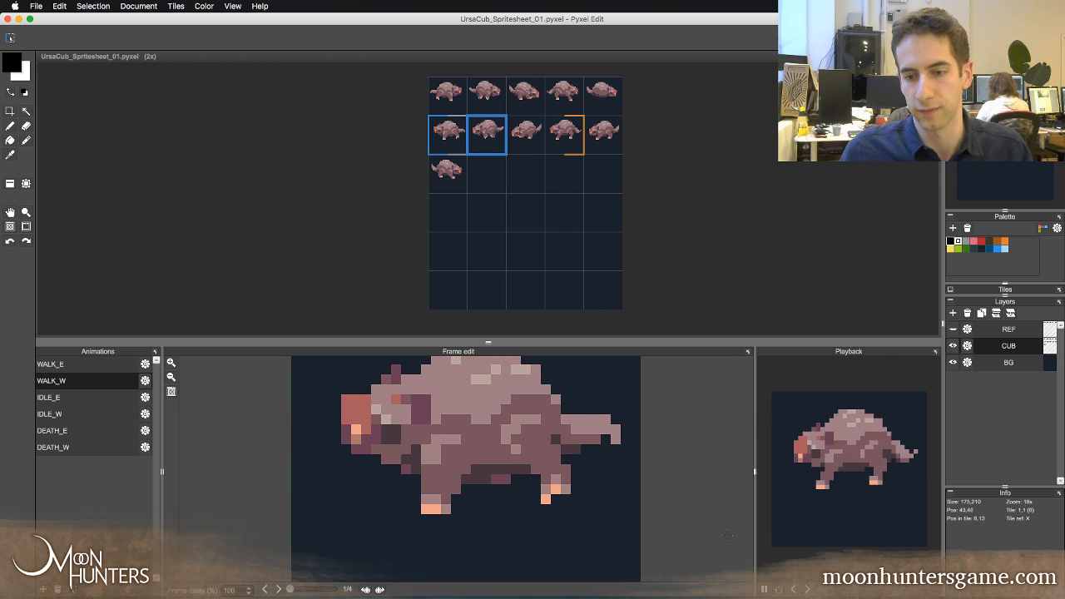
- Pause playback and paint pixels beneath the jaw in the second WALK_W frame with the paw's light orange
{"action": "left_click", "coordinate": [764, 589]}
{"action": "key", "text": "Right"}
{"action": "key", "text": "Right"}
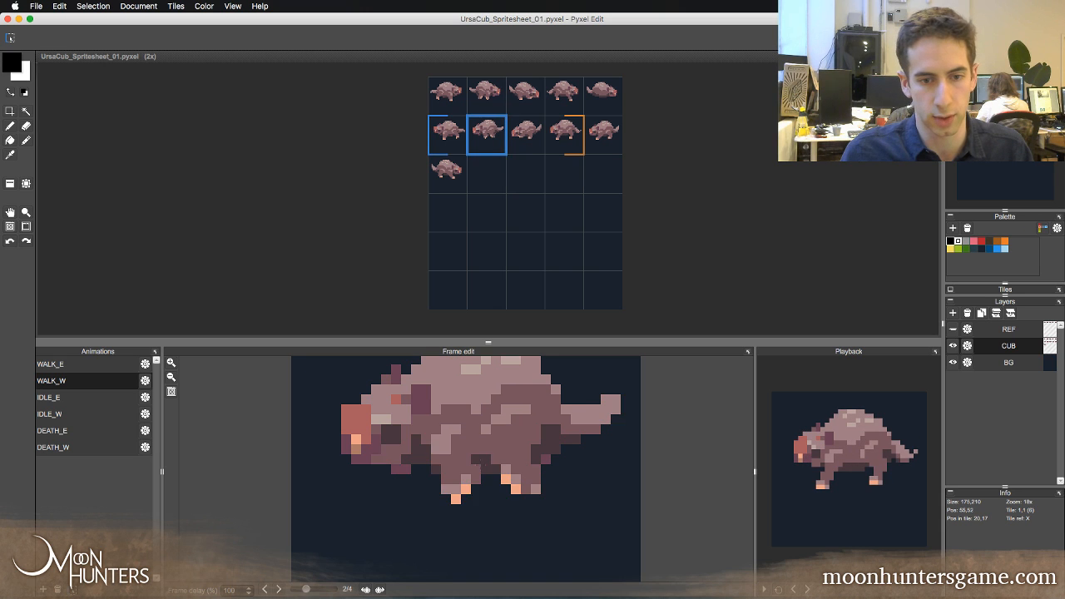
{"action": "key", "text": "Left"}
{"action": "key", "text": "b"}
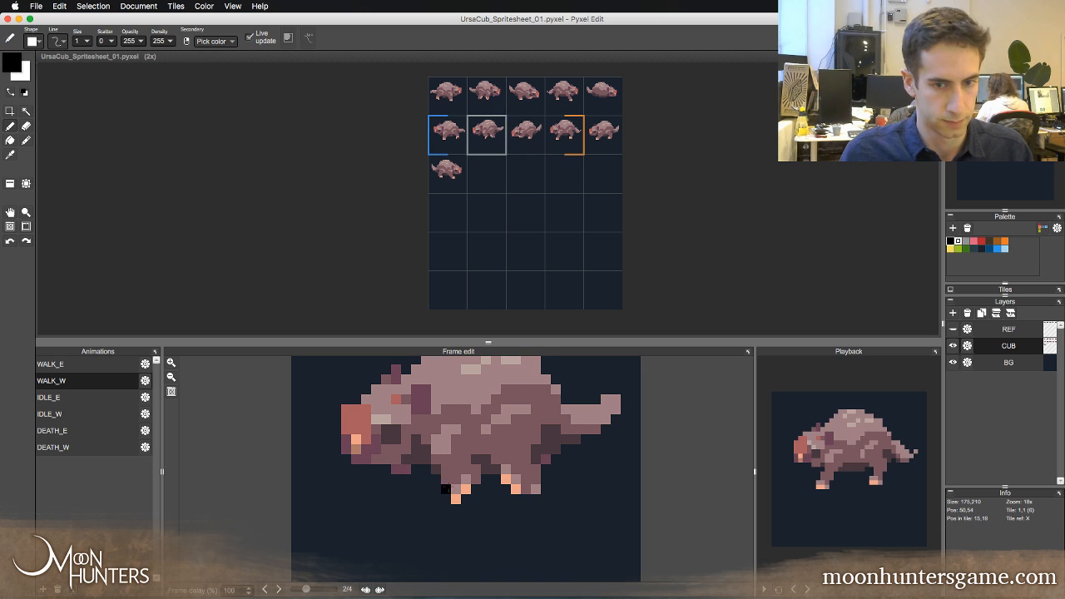
{"action": "key", "text": "Left"}
{"action": "key", "text": "Right"}
{"action": "left_click", "coordinate": [455, 498], "text": "alt"}
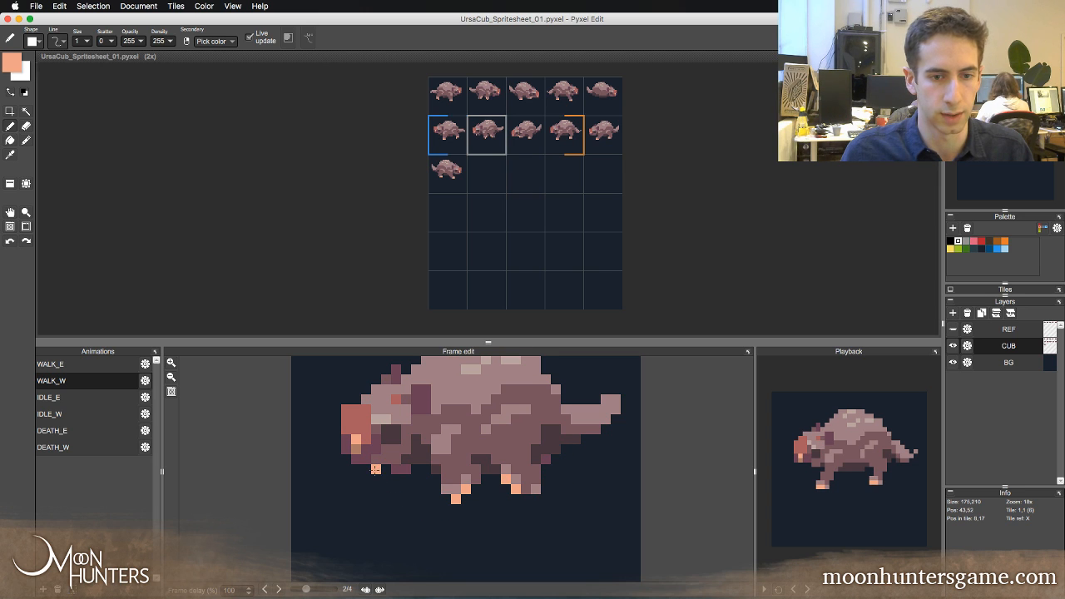
{"action": "left_click", "coordinate": [377, 470]}
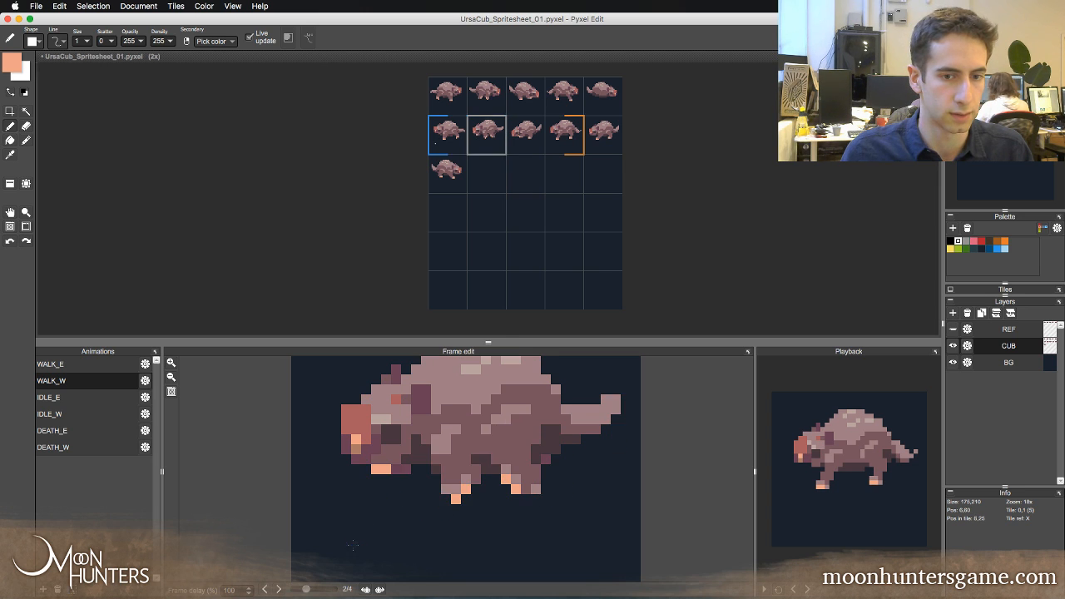
- Compare the WALK_W frames and repaint the pixels under the second frame's jaw with the darker tan picked from the snout
{"action": "key", "text": "Right"}
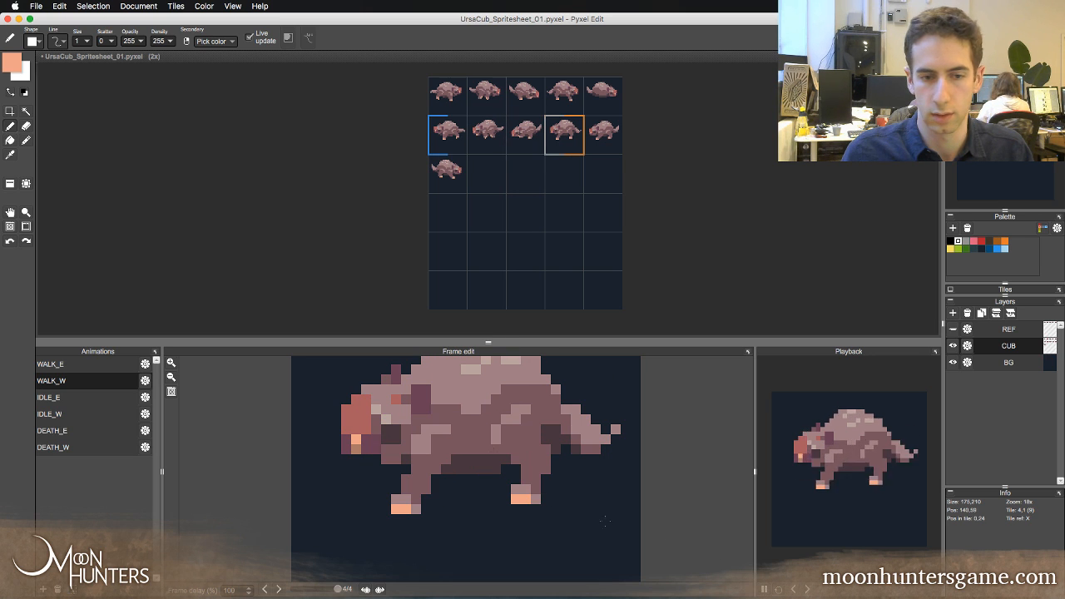
{"action": "key", "text": "Left"}
{"action": "key", "text": "Left"}
{"action": "key", "text": "Left"}
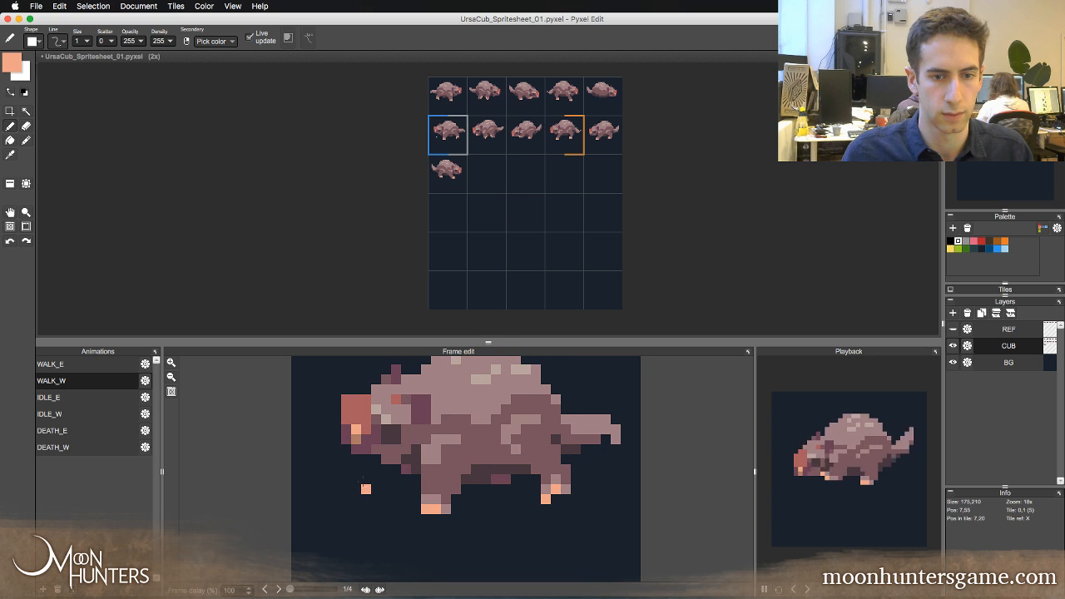
{"action": "key", "text": "Right"}
{"action": "right_click", "coordinate": [356, 451]}
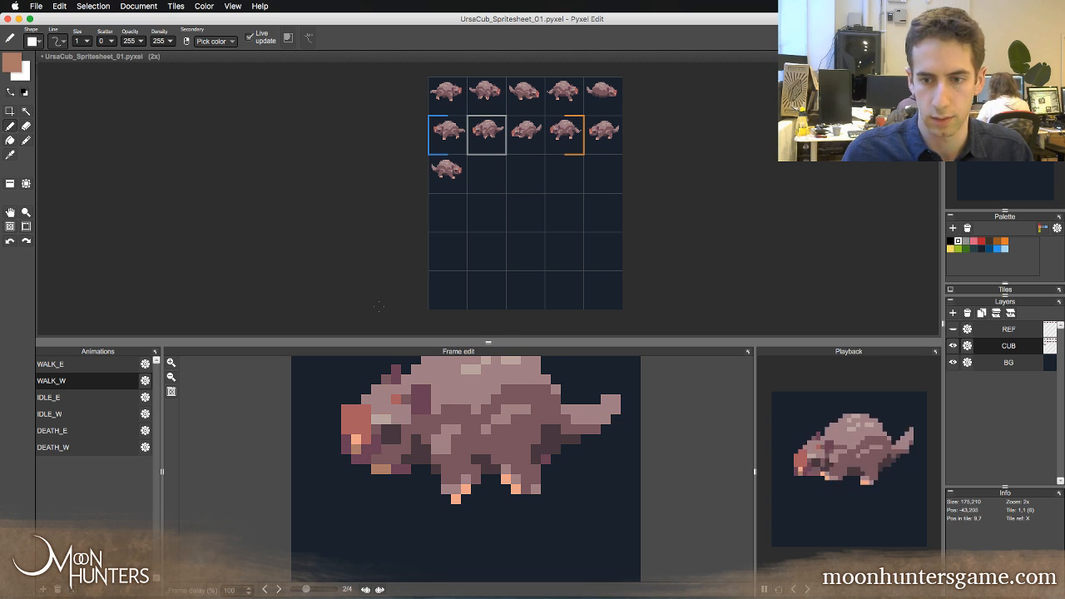
{"action": "key", "text": "Left"}
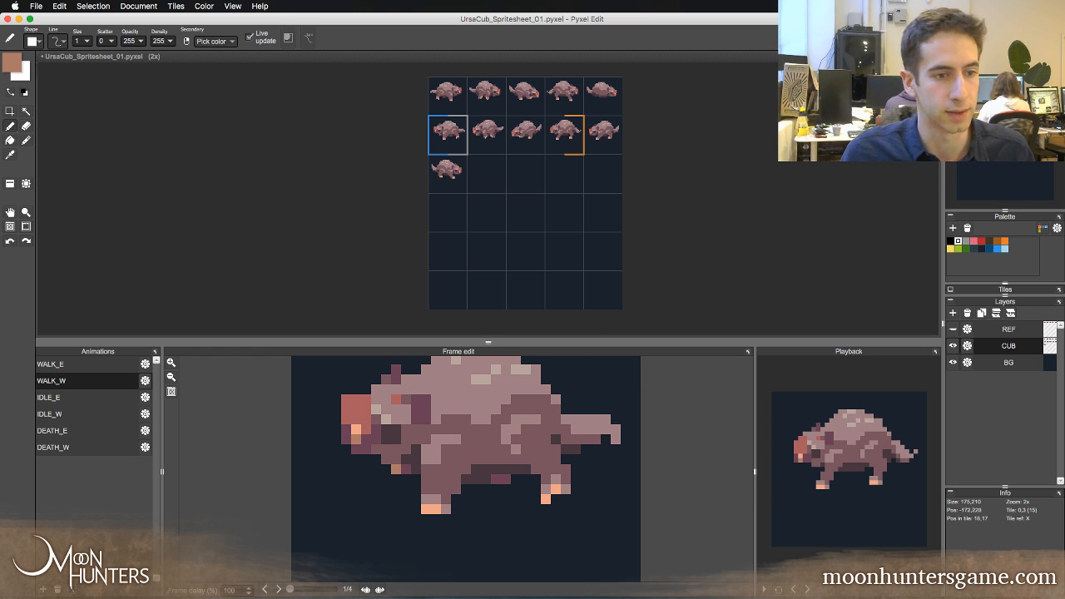
- Look through the DEATH_E, IDLE_E and WALK_E animation frames
{"action": "left_click", "coordinate": [67, 428]}
{"action": "key", "text": "Up"}
{"action": "key", "text": "Up"}
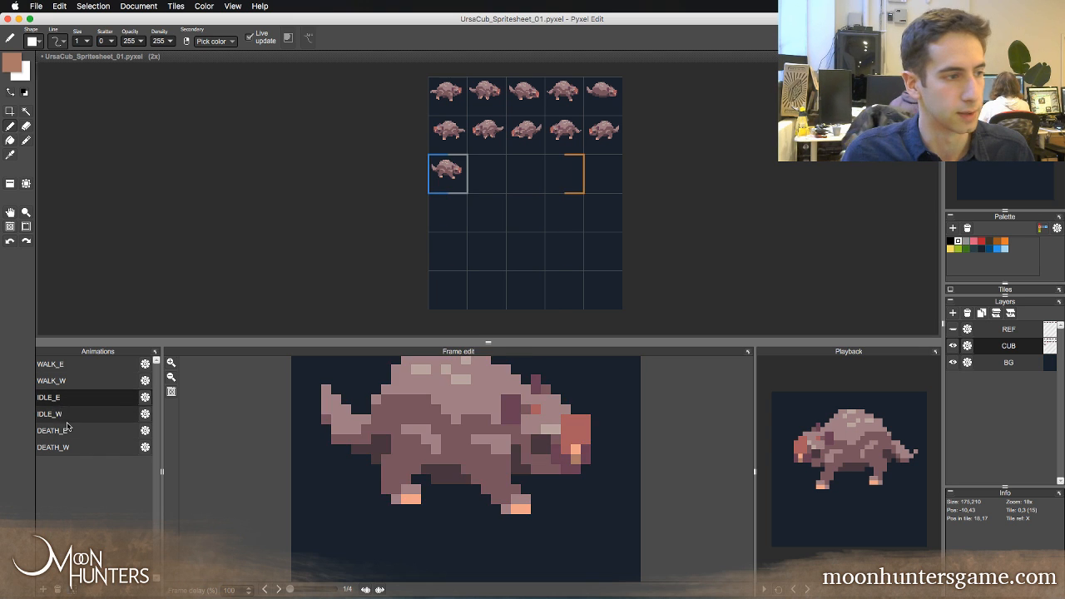
{"action": "left_click", "coordinate": [68, 430]}
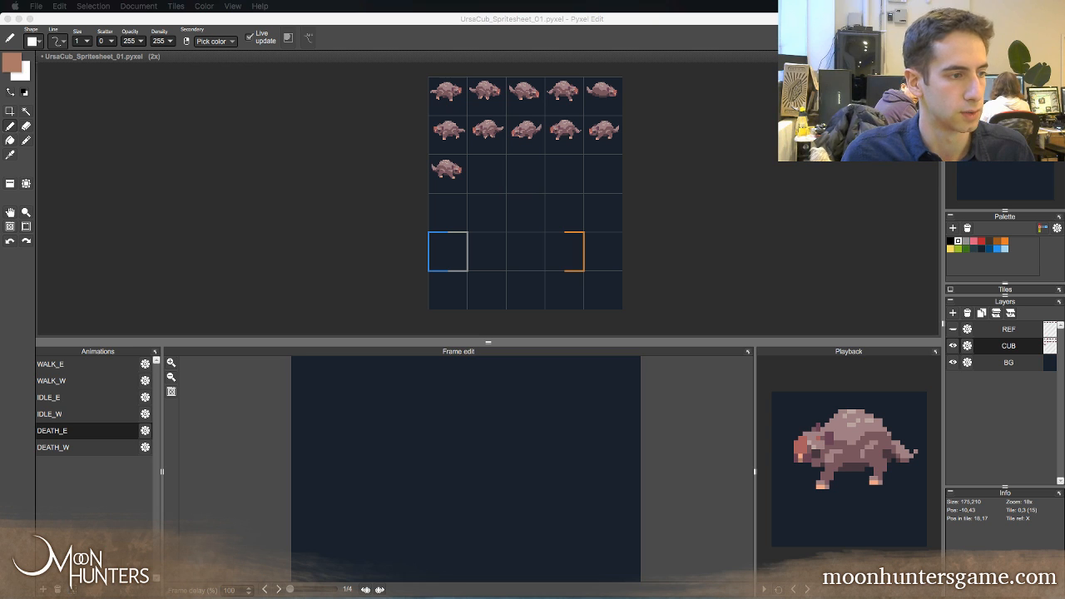
{"action": "left_click", "coordinate": [89, 360]}
{"action": "left_click", "coordinate": [86, 385]}
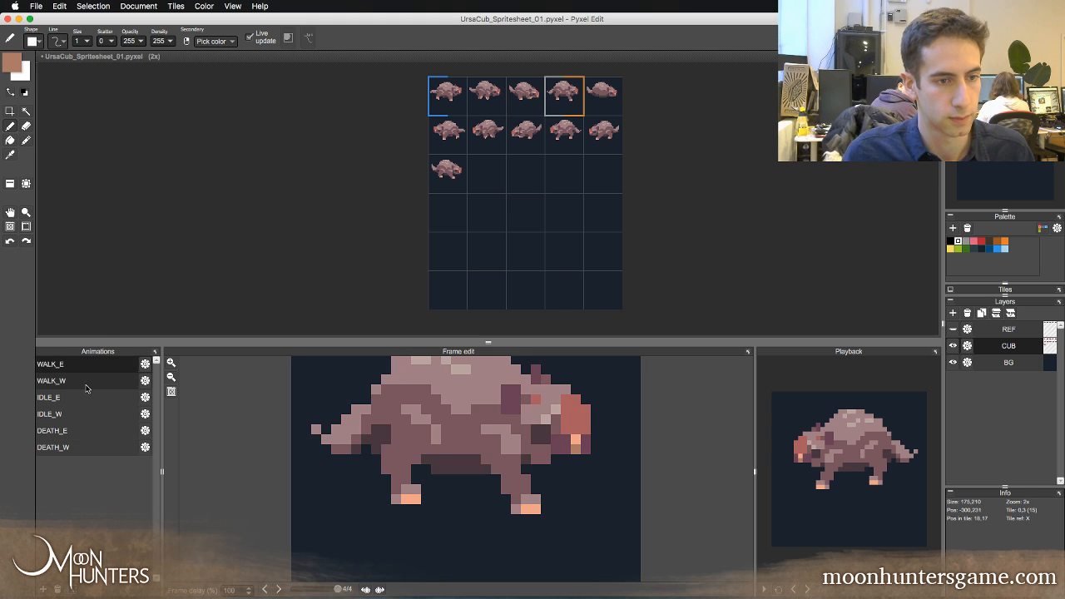
- Fill the three remaining IDLE_E tiles with copies of the first idle frame and save the sprite sheet
{"action": "left_click", "coordinate": [83, 397]}
{"action": "key", "text": "z"}
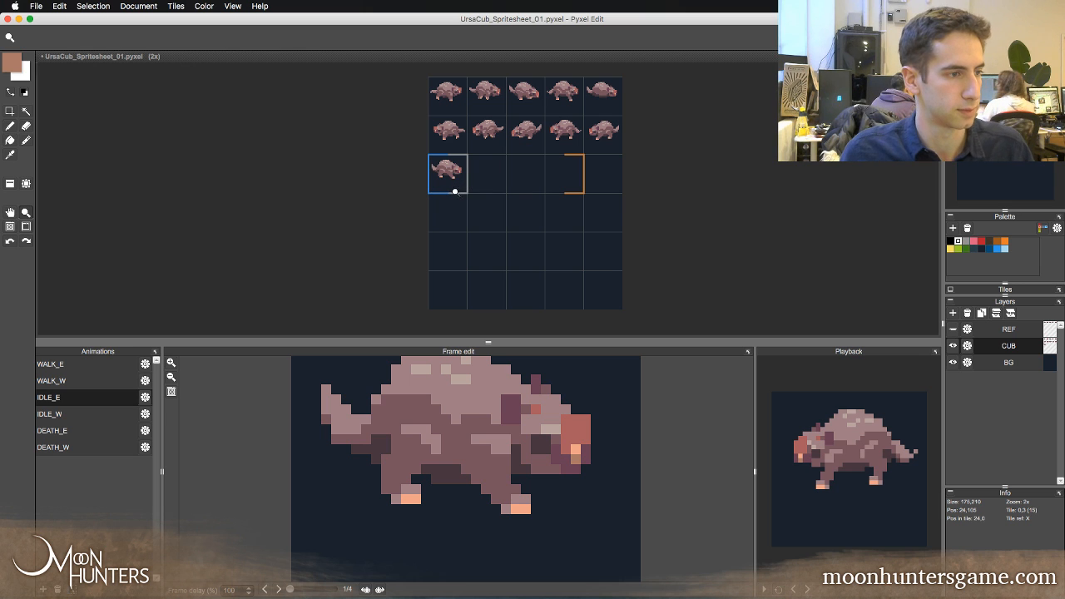
{"action": "left_click", "coordinate": [467, 177]}
{"action": "key", "text": "t"}
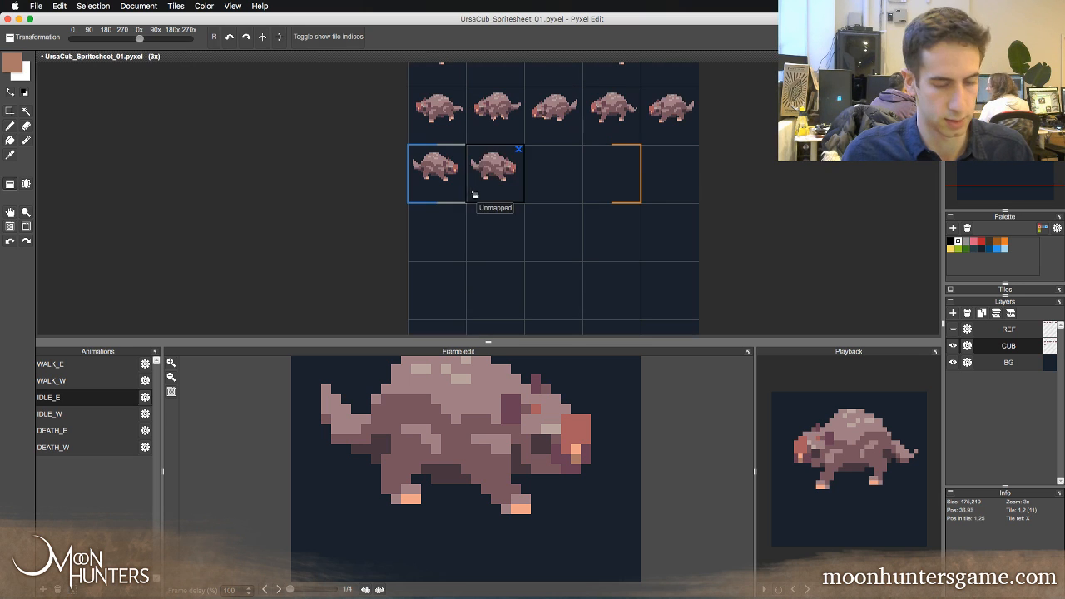
{"action": "left_click", "coordinate": [496, 175]}
{"action": "left_click", "coordinate": [554, 175]}
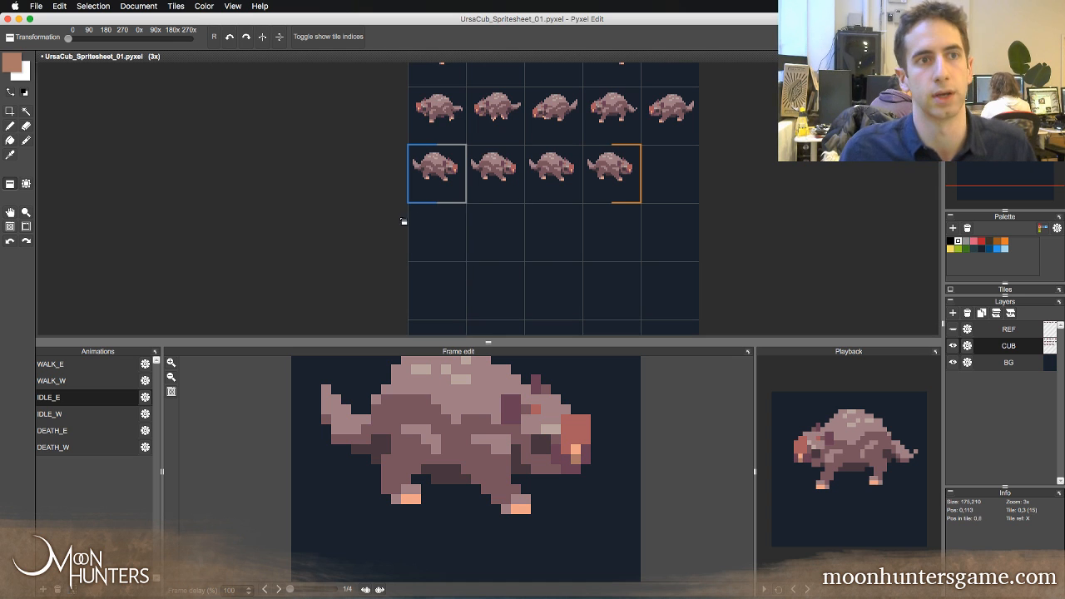
{"action": "key", "text": "z"}
{"action": "left_click", "coordinate": [477, 162]}
{"action": "left_click", "coordinate": [480, 179]}
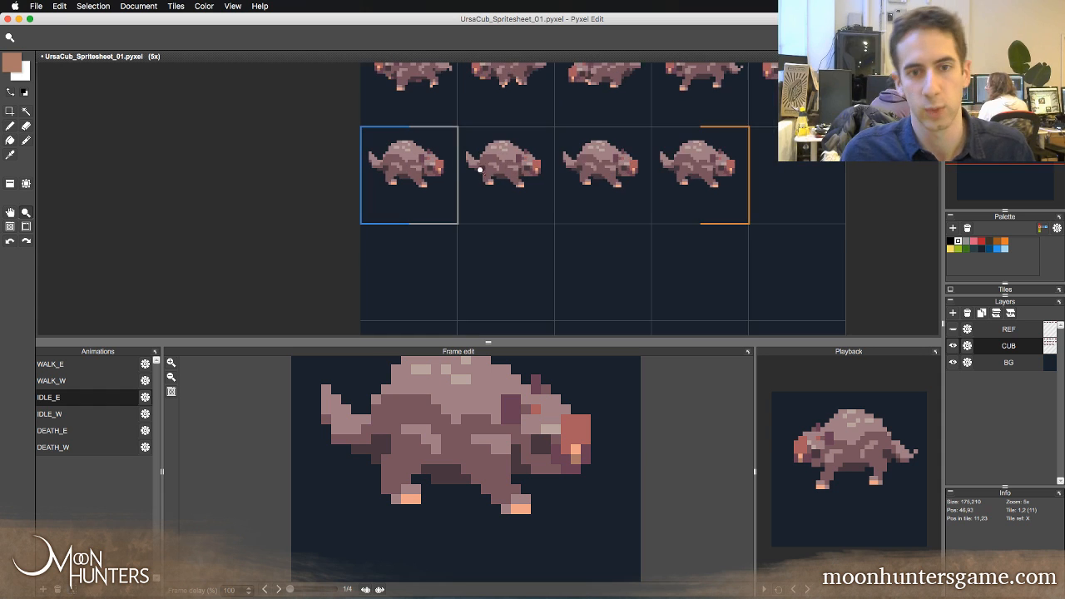
{"action": "left_click", "coordinate": [477, 171]}
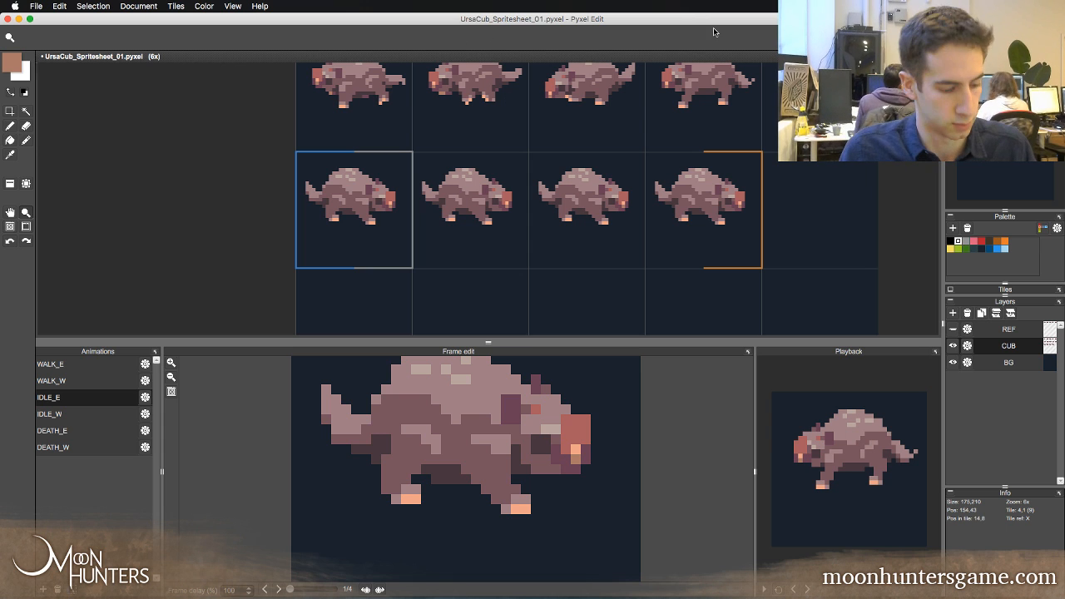
{"action": "key", "text": "super+s"}
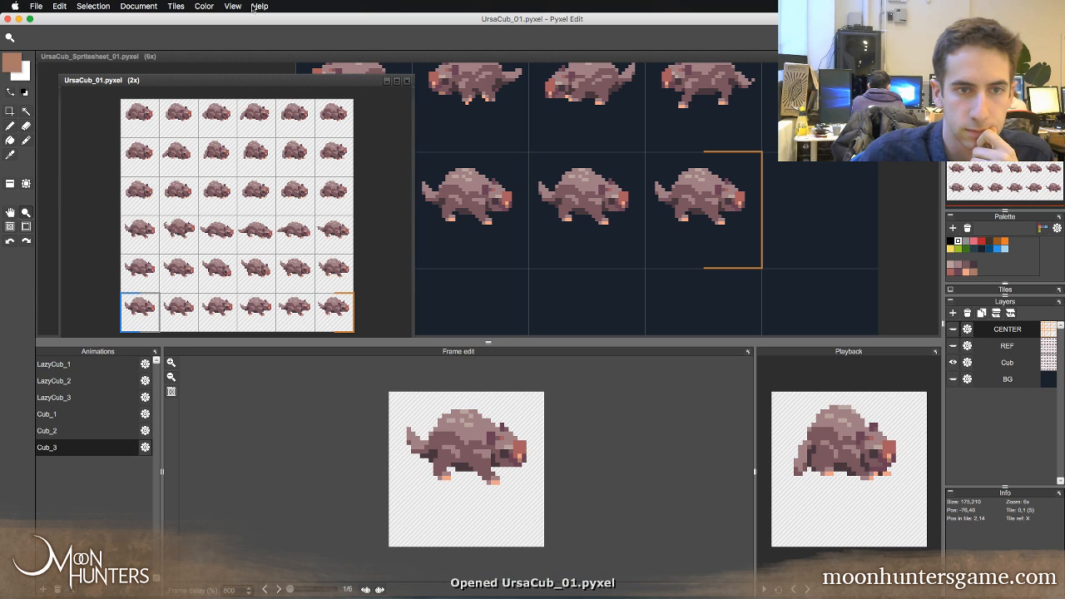
- Watch the LazyCub and Cub animations of UrsaCub_01.pyxel with the BG layer shown, and close that file
{"action": "left_click", "coordinate": [954, 380]}
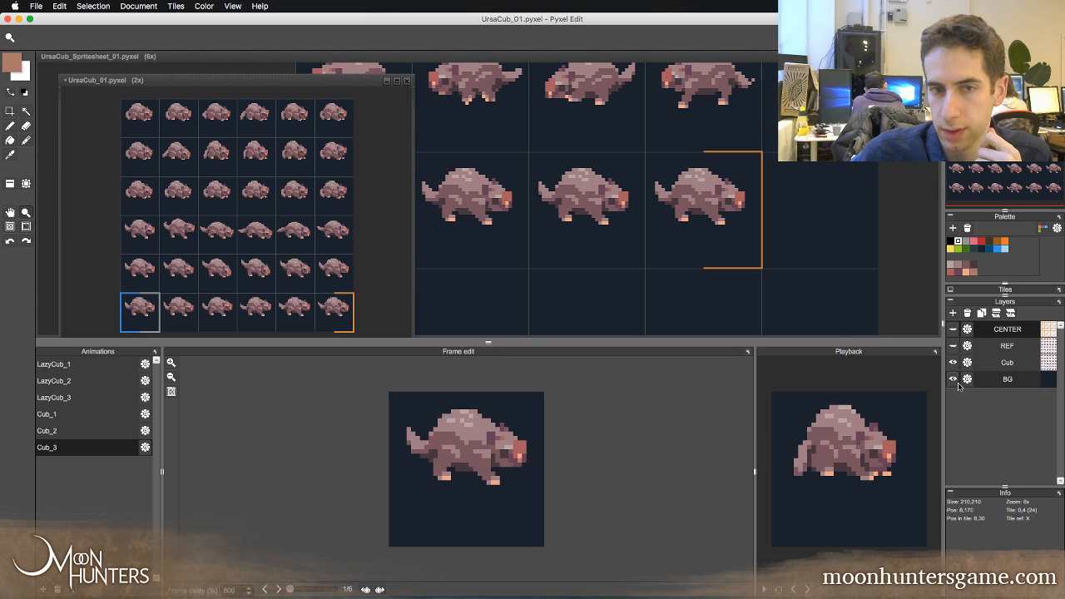
{"action": "left_click", "coordinate": [75, 366]}
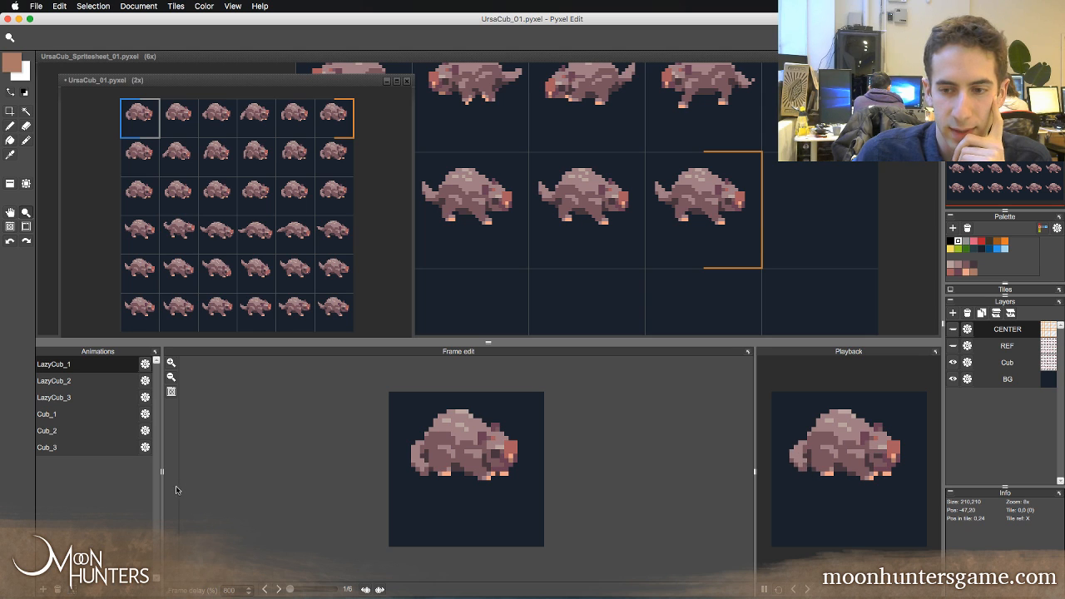
{"action": "left_click", "coordinate": [103, 383]}
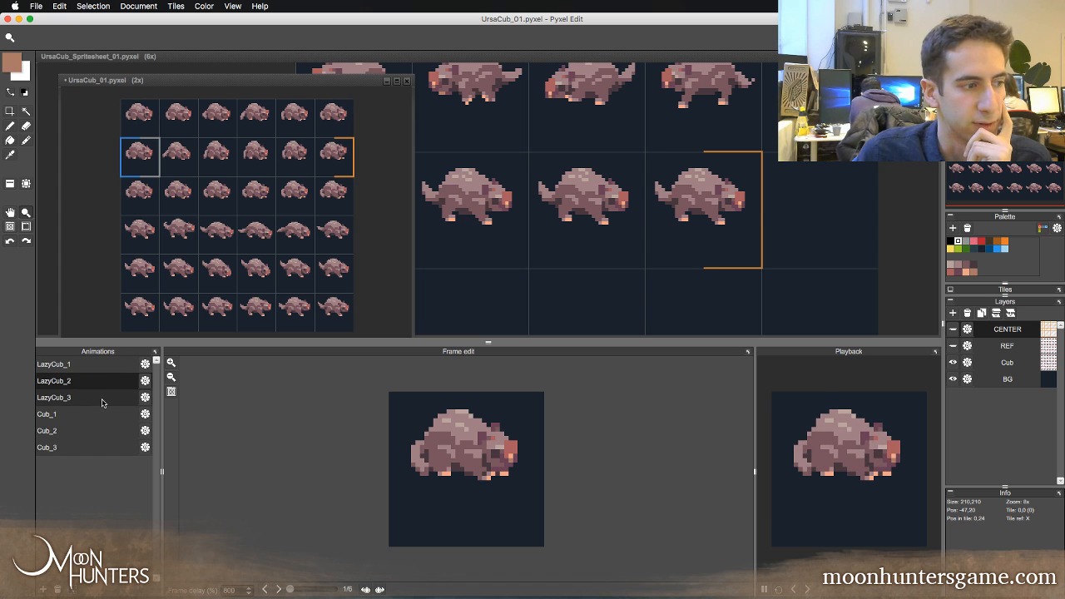
{"action": "left_click", "coordinate": [104, 399]}
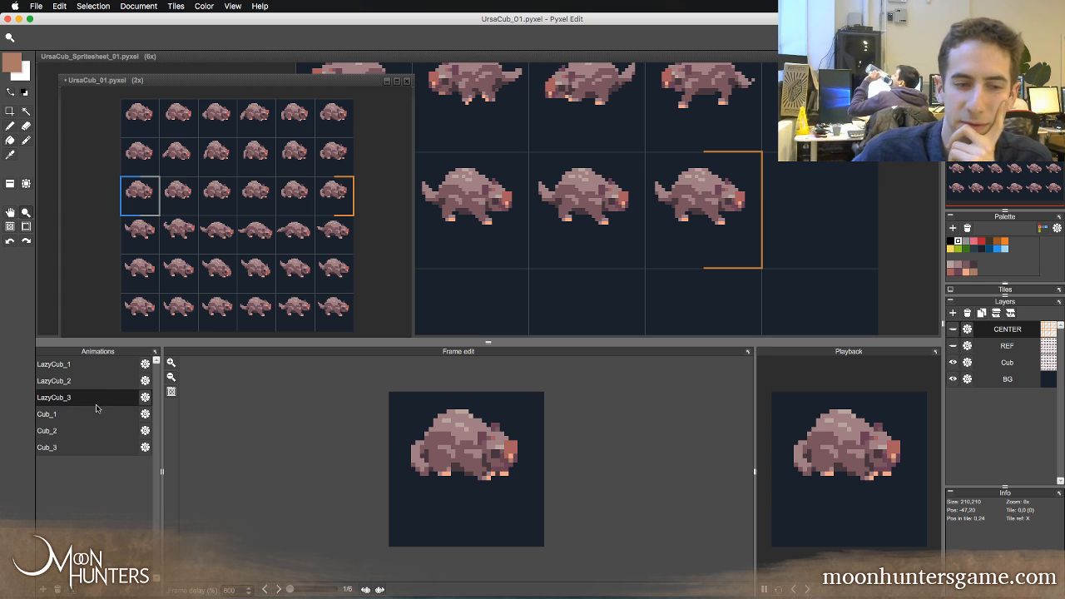
{"action": "left_click", "coordinate": [92, 414]}
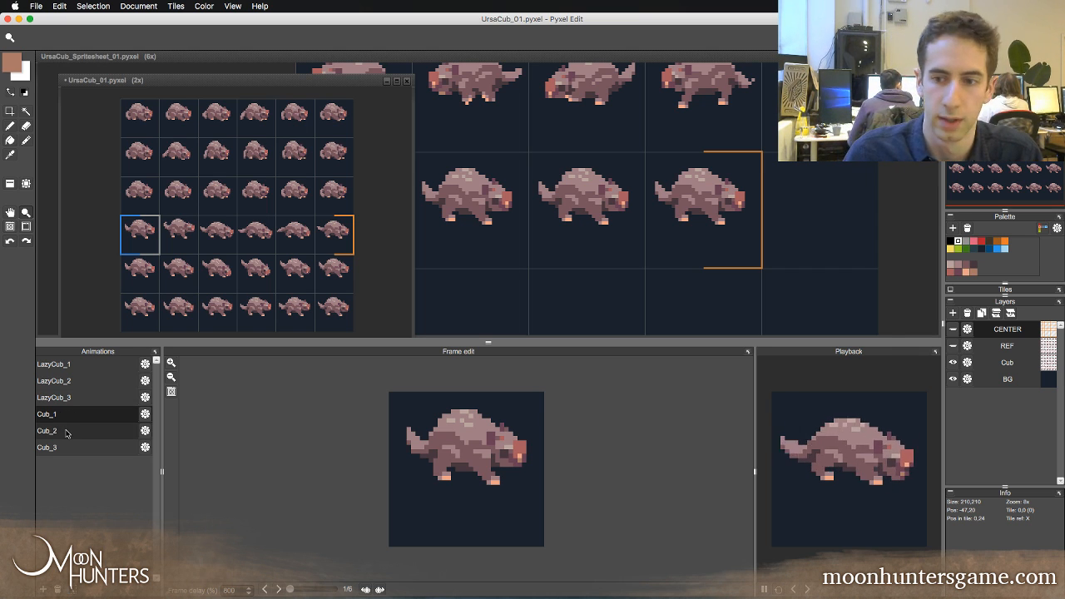
{"action": "left_click", "coordinate": [67, 433]}
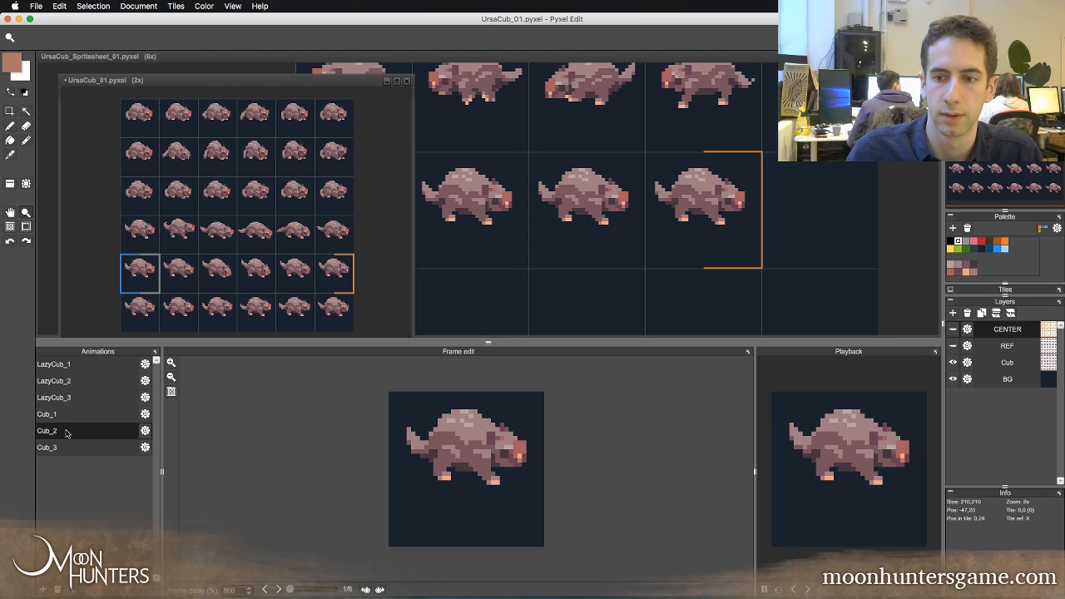
{"action": "left_click", "coordinate": [63, 449]}
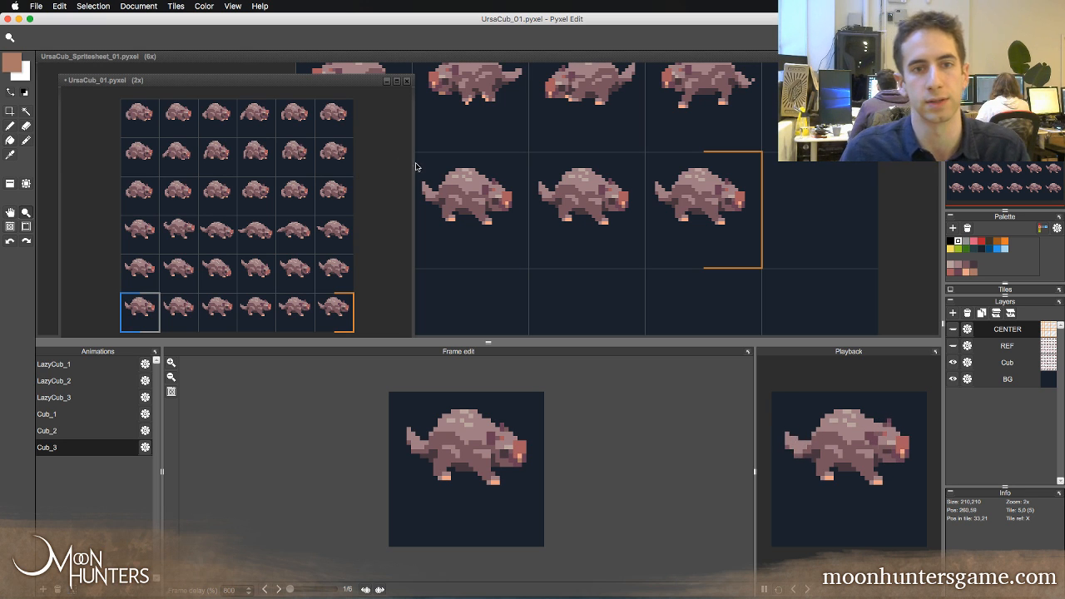
{"action": "left_click", "coordinate": [408, 82]}
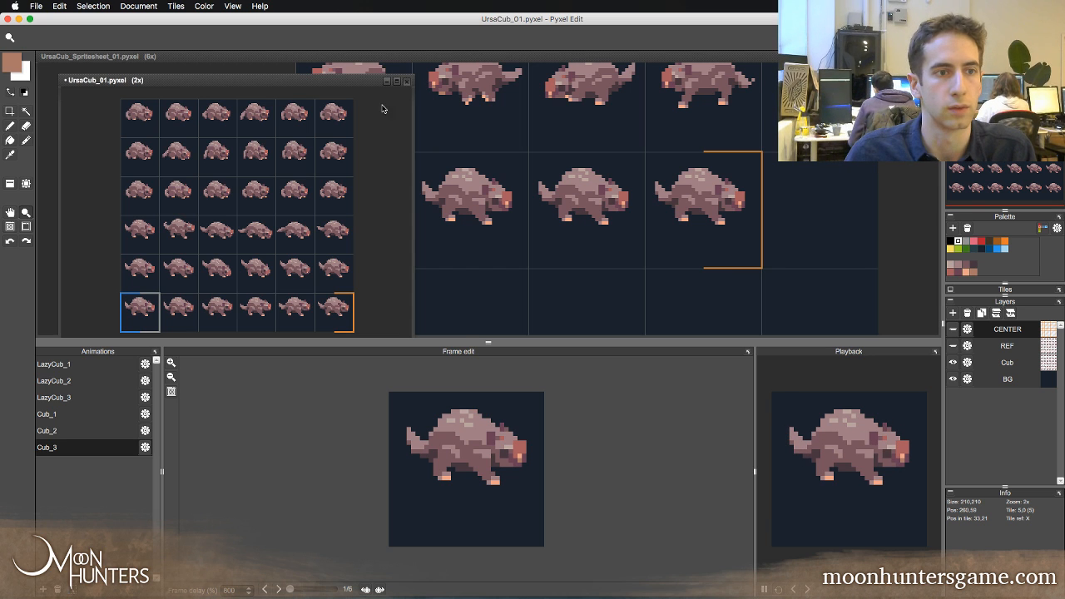
{"action": "left_click", "coordinate": [524, 323]}
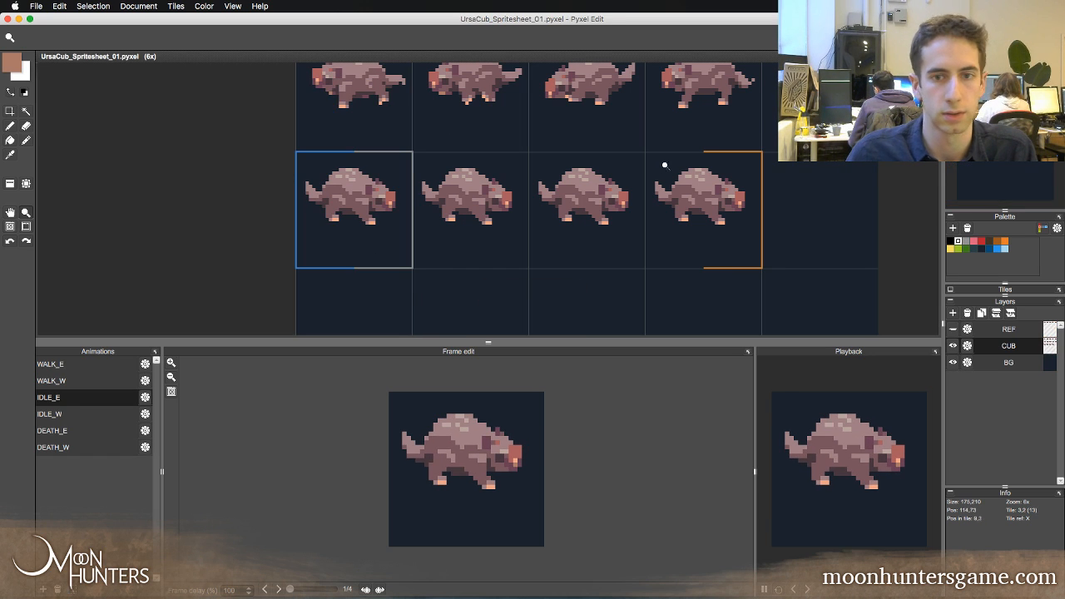
- Fill the first four tiles of the IDLE_W row with copies of the IDLE_E frames mirrored to face west
{"action": "scroll", "coordinate": [662, 200], "scroll_direction": "down", "scroll_amount": 3}
{"action": "left_click_drag", "start_coordinate": [656, 217], "coordinate": [600, 199]}
{"action": "scroll", "coordinate": [598, 199], "scroll_direction": "down", "scroll_amount": 1}
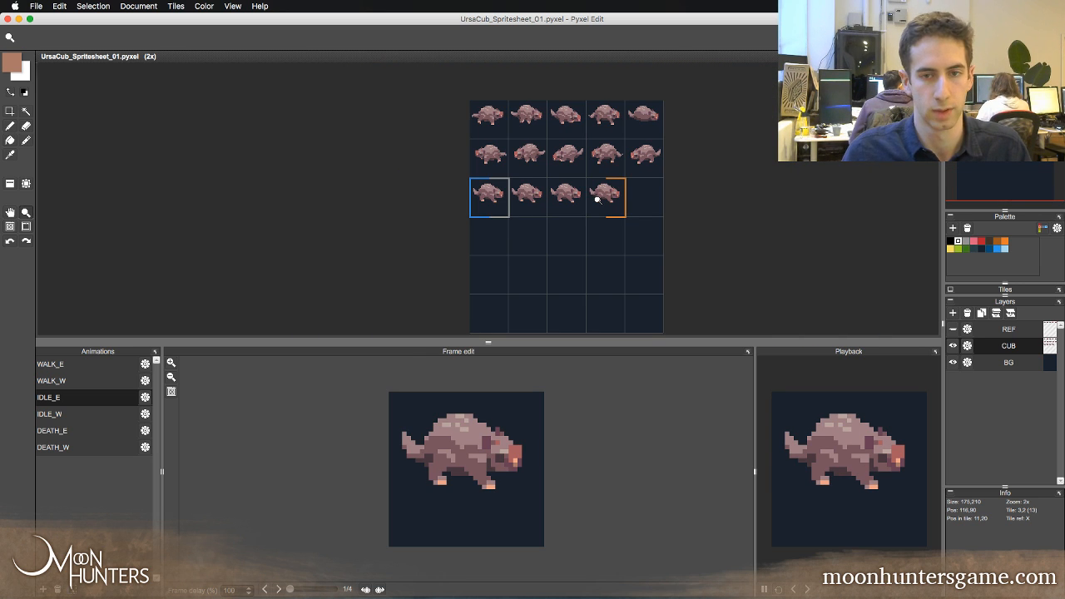
{"action": "key", "text": "a"}
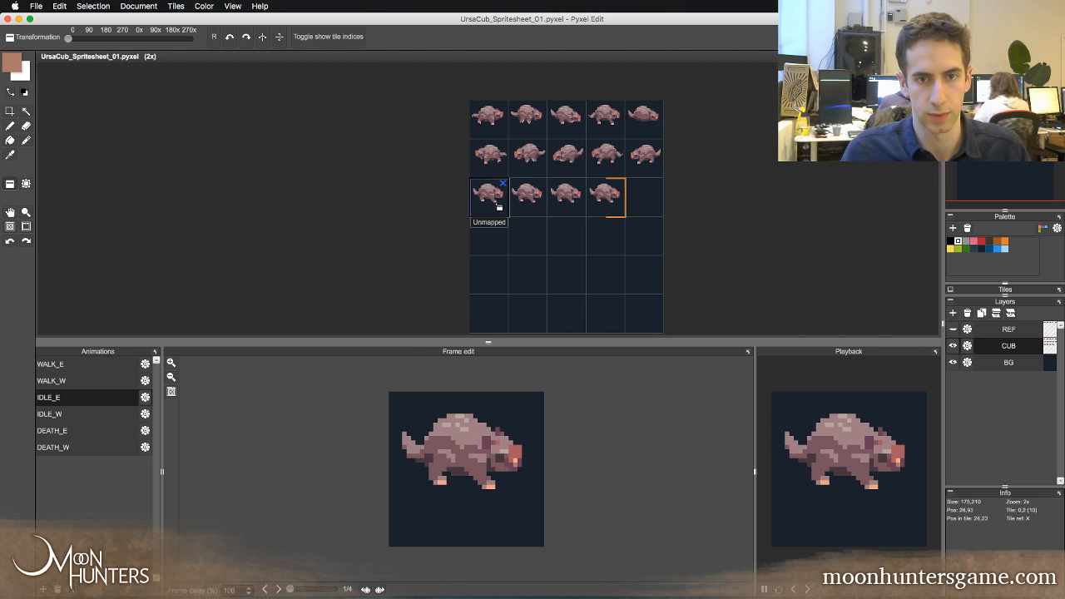
{"action": "key", "text": "super+c"}
{"action": "key", "text": "super+v"}
{"action": "key", "text": "x"}
{"action": "key", "text": "super+c"}
{"action": "key", "text": "super+v"}
{"action": "key", "text": "x"}
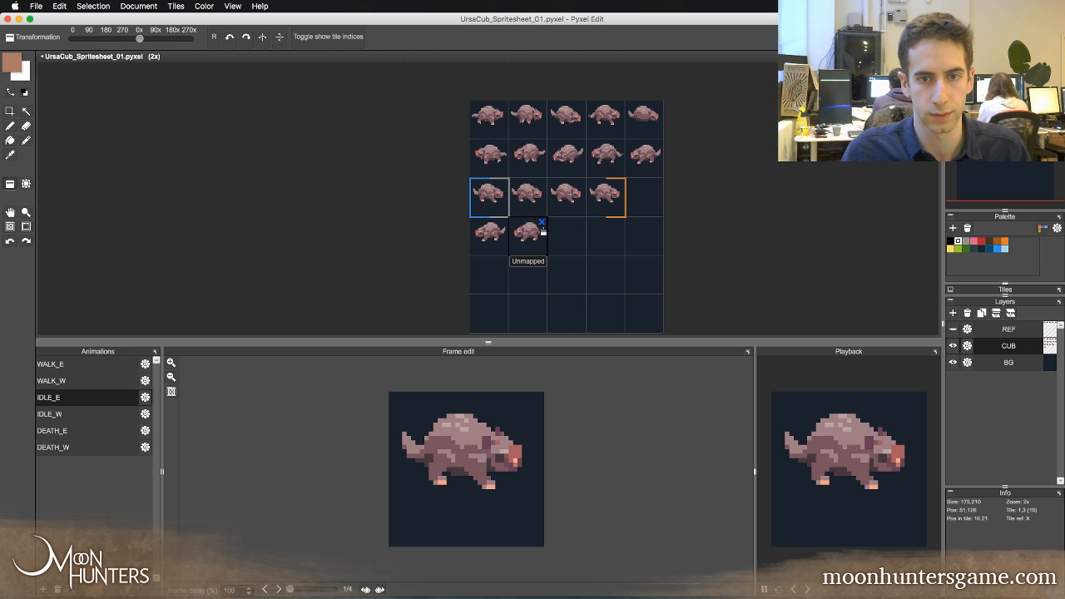
{"action": "key", "text": "super+c"}
{"action": "key", "text": "super+v"}
{"action": "key", "text": "x"}
{"action": "key", "text": "super+c"}
{"action": "key", "text": "super+v"}
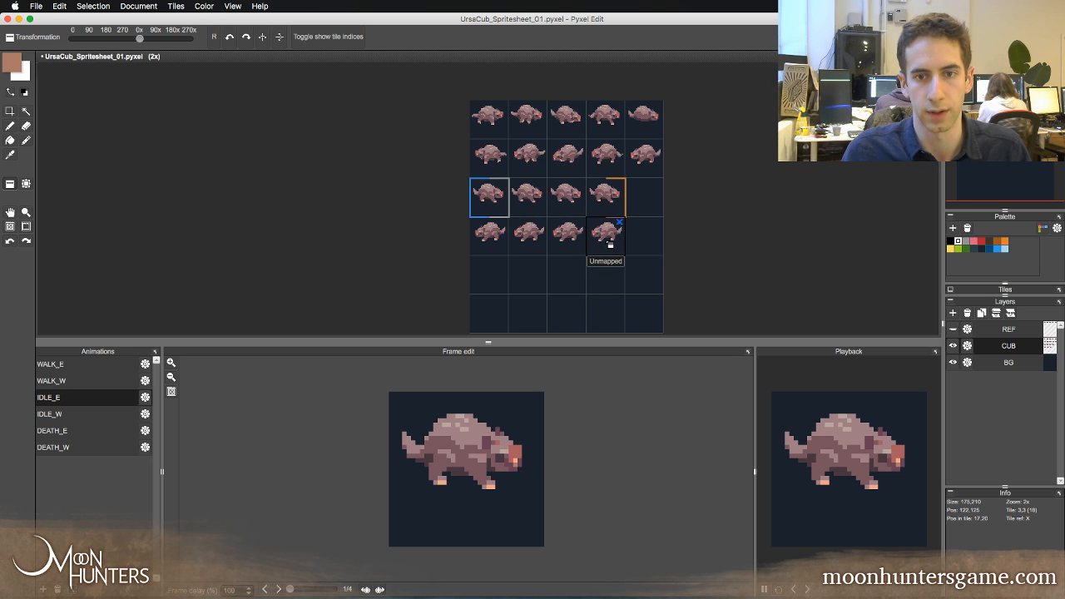
- Copy the standing idle cub and the legless lying cub into the first two tiles of the DEATH_E row
{"action": "right_click", "coordinate": [501, 203]}
{"action": "left_click", "coordinate": [493, 277]}
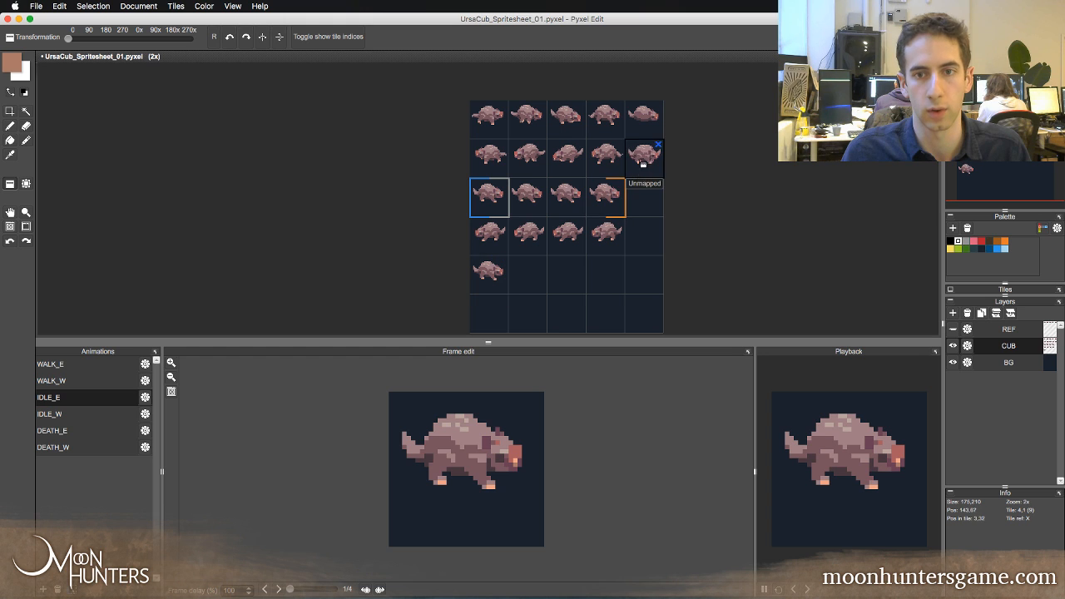
{"action": "right_click", "coordinate": [527, 200]}
{"action": "left_click", "coordinate": [527, 283]}
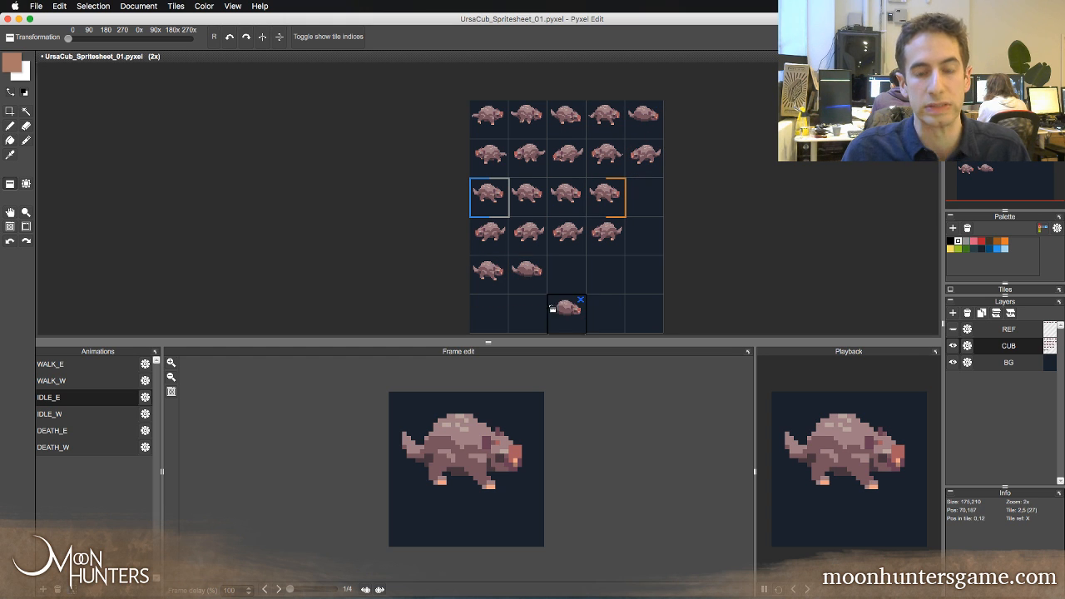
{"action": "key", "text": "Escape"}
- Select the DEATH_E animation for editing
{"action": "scroll", "coordinate": [551, 275], "scroll_direction": "up", "scroll_amount": 2}
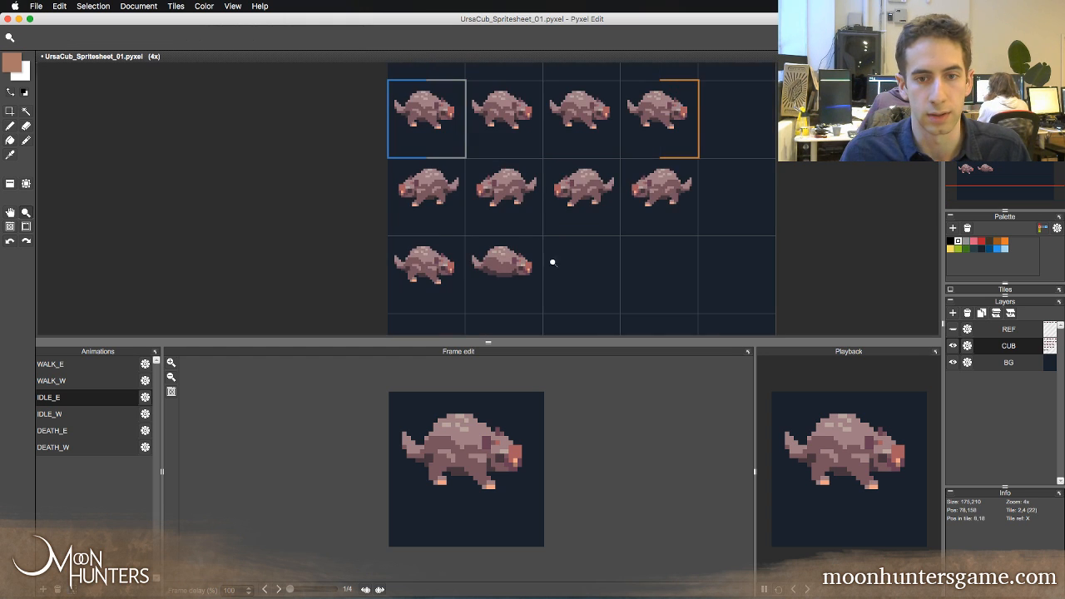
{"action": "key", "text": "space"}
{"action": "mouse_move", "coordinate": [524, 174]}
{"action": "left_mouse_down"}
{"action": "mouse_move", "coordinate": [511, 135]}
{"action": "mouse_move", "coordinate": [535, 186]}
{"action": "left_mouse_up"}
{"action": "key", "text": "z"}
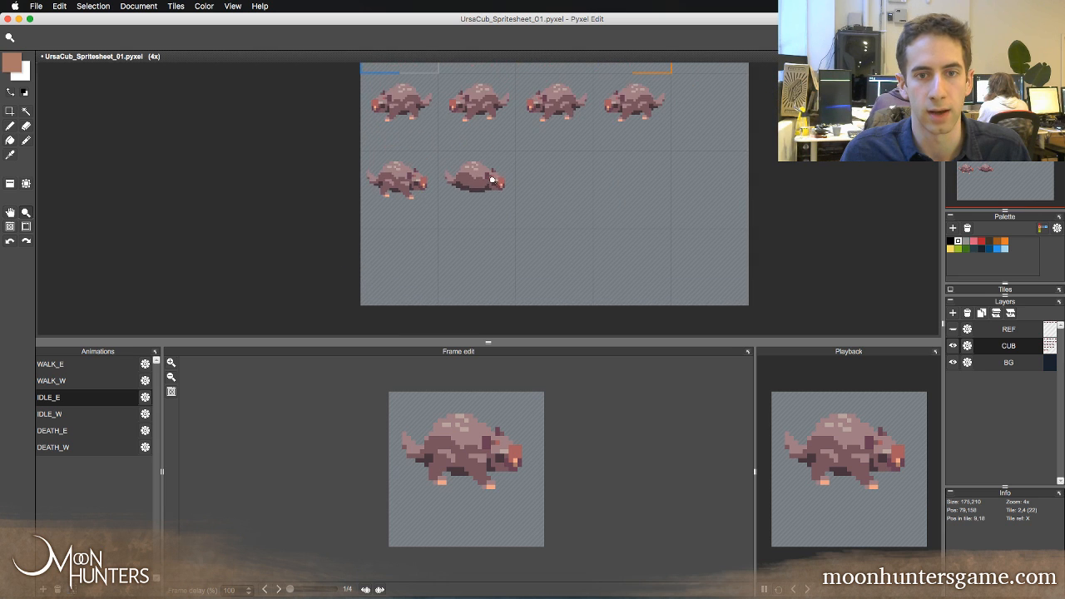
{"action": "left_click", "coordinate": [492, 182]}
{"action": "left_click", "coordinate": [491, 182]}
{"action": "left_click", "coordinate": [489, 191]}
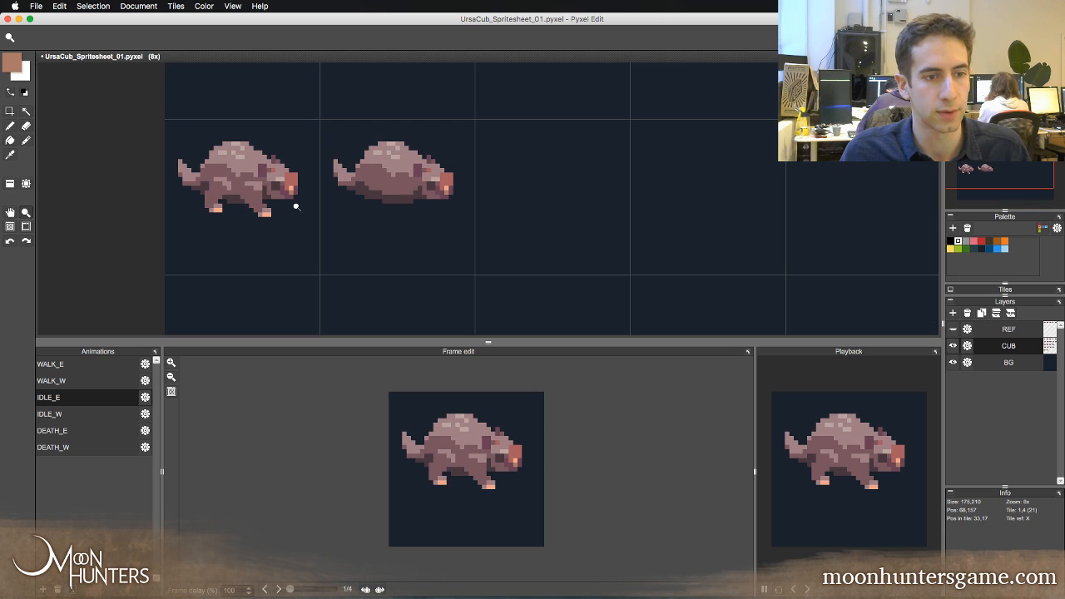
{"action": "left_click", "coordinate": [87, 433]}
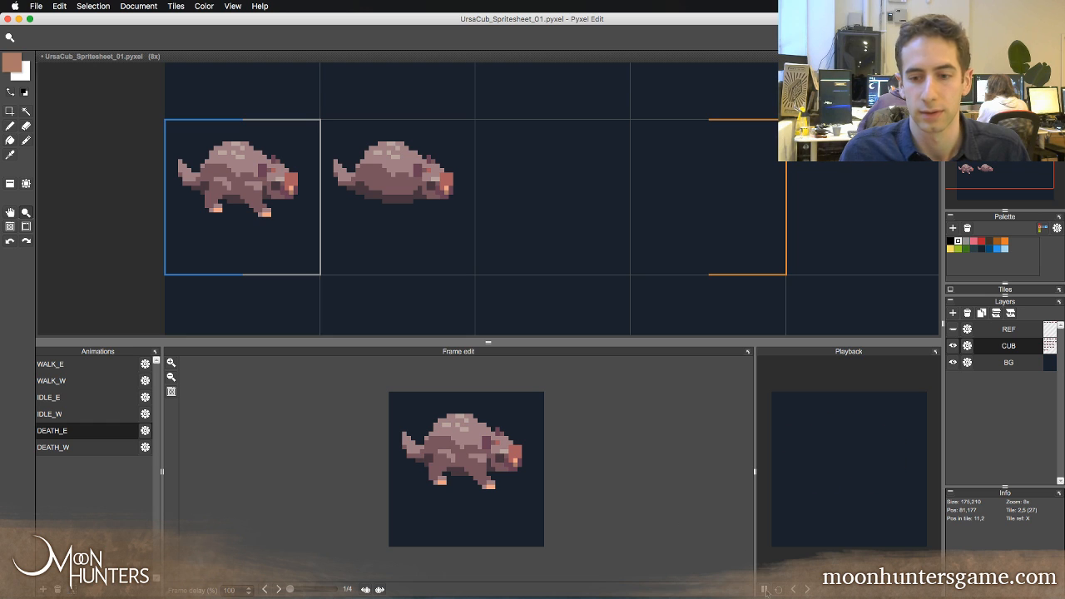
- Look through the first frames of the IDLE_W, DEATH_W and DEATH_E animations, ending on DEATH_E
{"action": "left_click", "coordinate": [90, 416]}
{"action": "left_click", "coordinate": [82, 447]}
{"action": "left_click", "coordinate": [82, 433]}
{"action": "left_click", "coordinate": [85, 417]}
{"action": "left_click", "coordinate": [83, 432]}
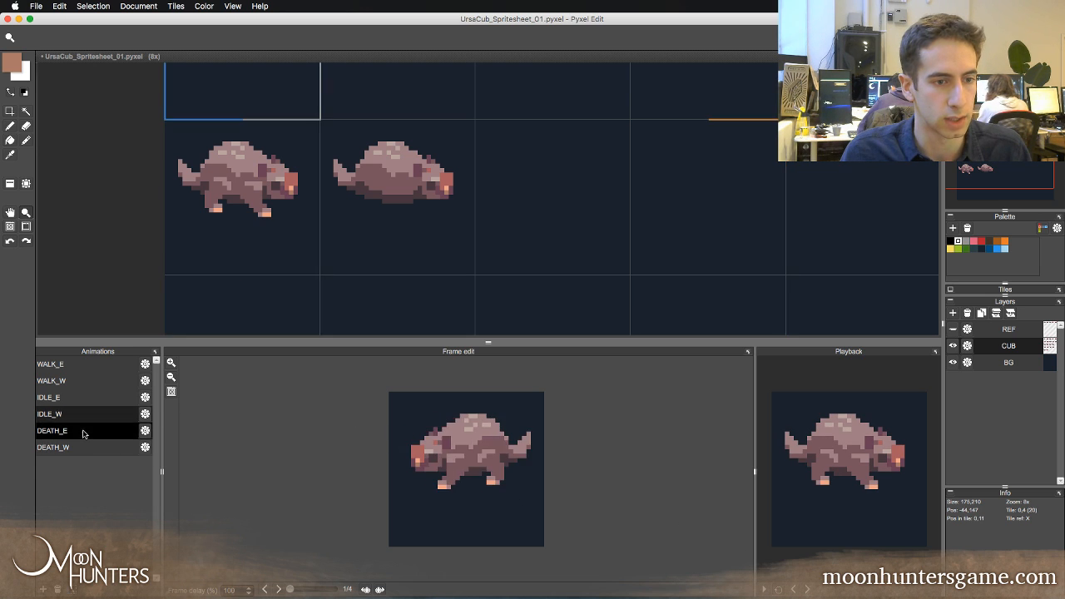
{"action": "left_click", "coordinate": [82, 447]}
{"action": "left_click", "coordinate": [81, 433]}
{"action": "left_click", "coordinate": [83, 416]}
{"action": "left_click", "coordinate": [82, 433]}
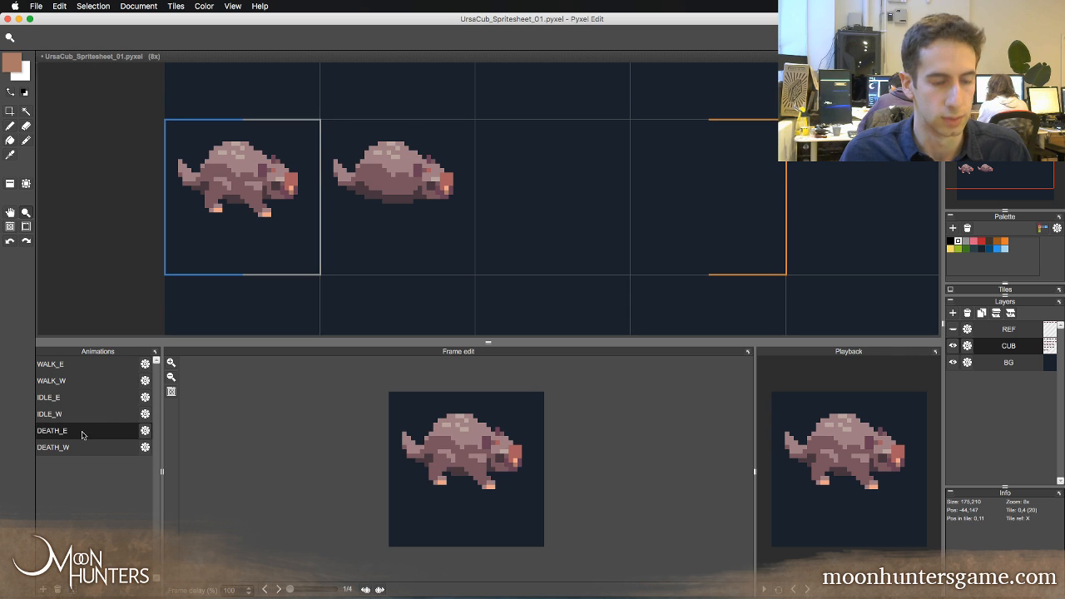
- Choose the Pencil tool, enlarge the frame editing area and fit the DEATH_E frame to it
{"action": "key", "text": "Right"}
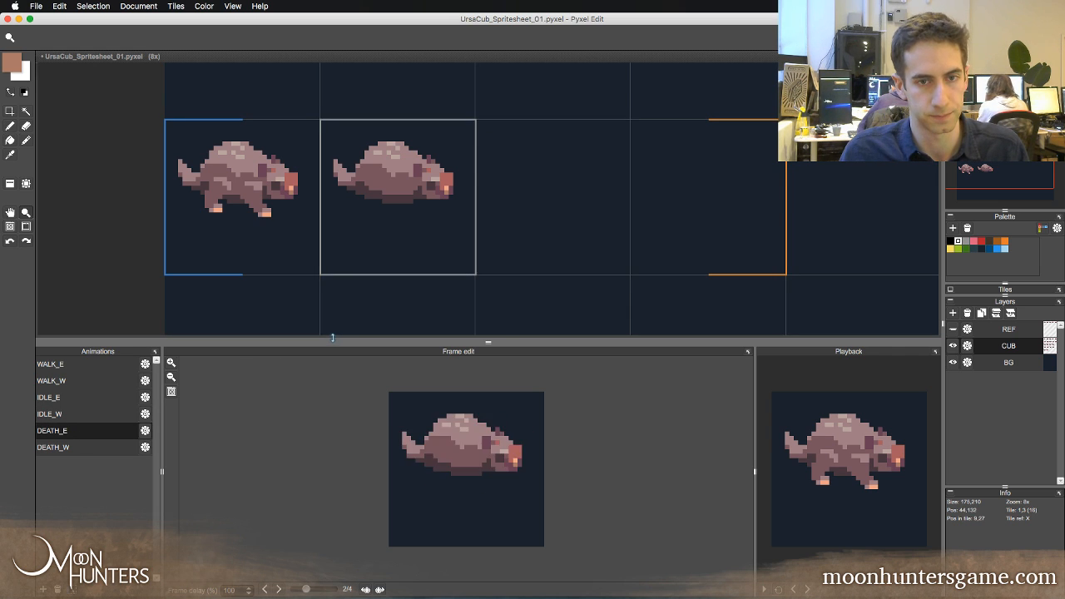
{"action": "key", "text": "b"}
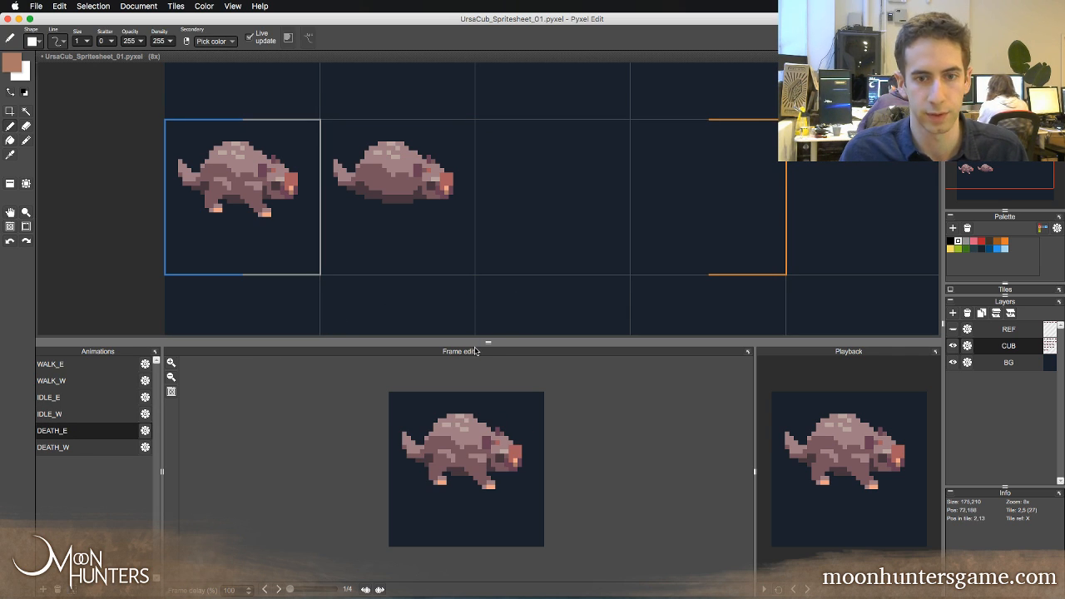
{"action": "left_click_drag", "start_coordinate": [488, 344], "coordinate": [489, 287]}
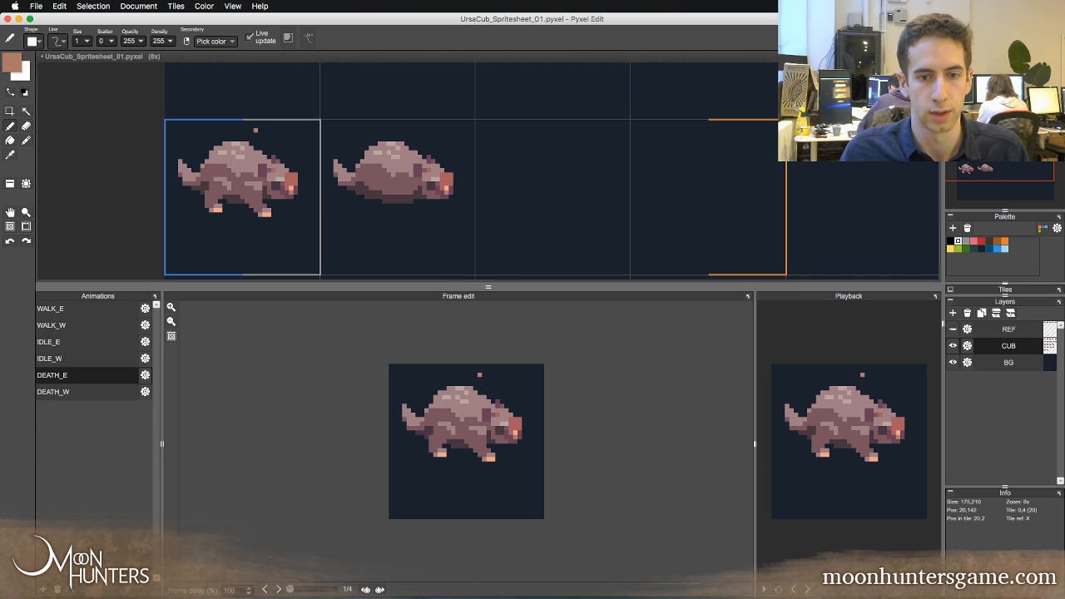
{"action": "left_click", "coordinate": [170, 337]}
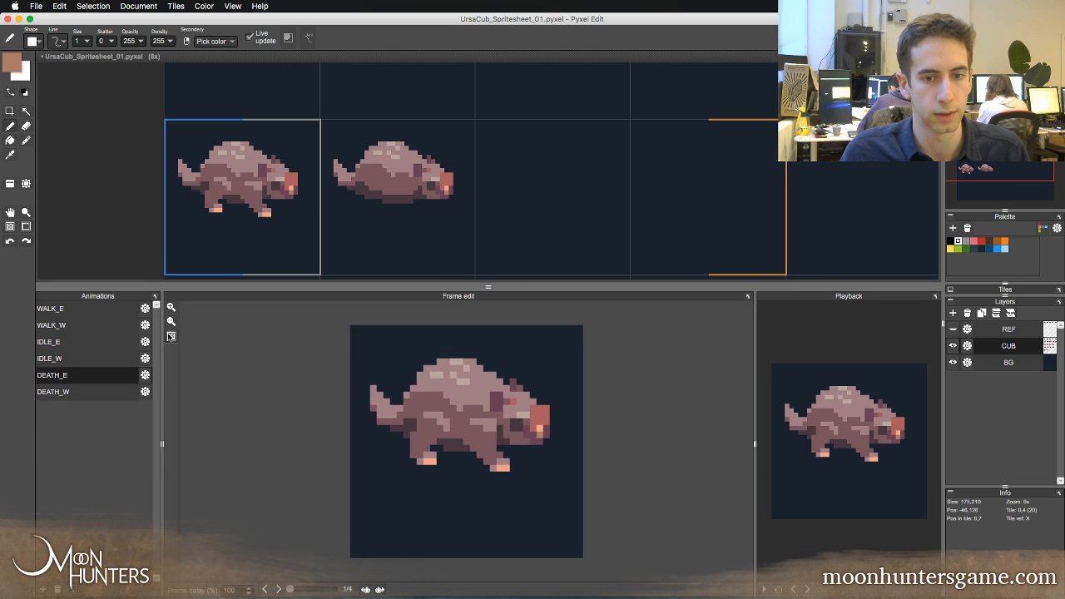
{"action": "key", "text": "Right"}
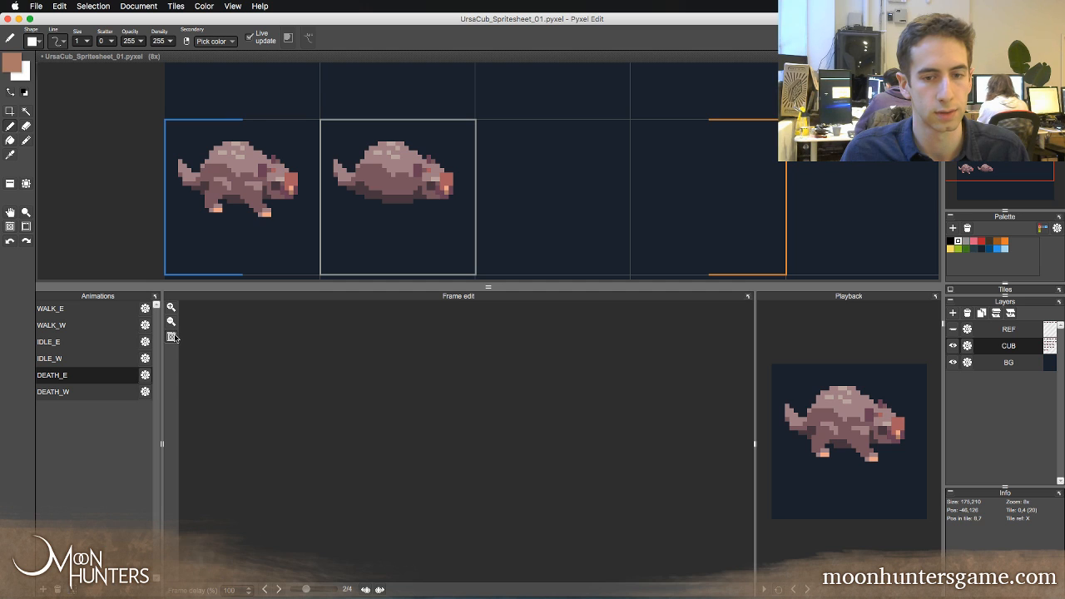
{"action": "left_click", "coordinate": [171, 336]}
- Flip between the DEATH_E frames to compare the standing pose with the lying pose
{"action": "key", "text": "Right"}
{"action": "key", "text": "Right"}
{"action": "key", "text": "Right"}
{"action": "key", "text": "Right"}
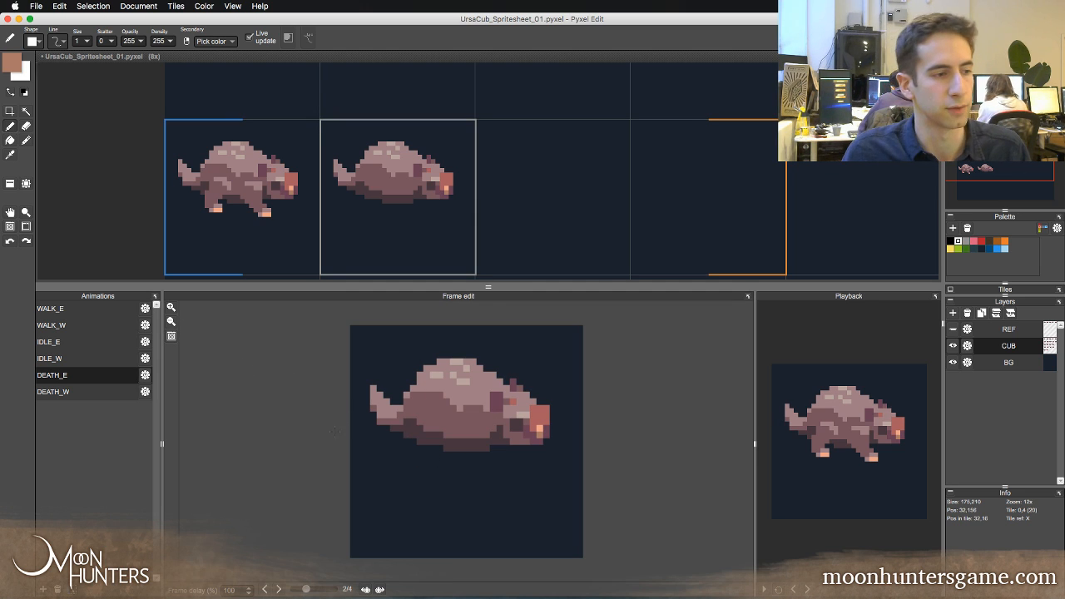
{"action": "key", "text": "Right"}
{"action": "key", "text": "Left"}
{"action": "key", "text": "Left"}
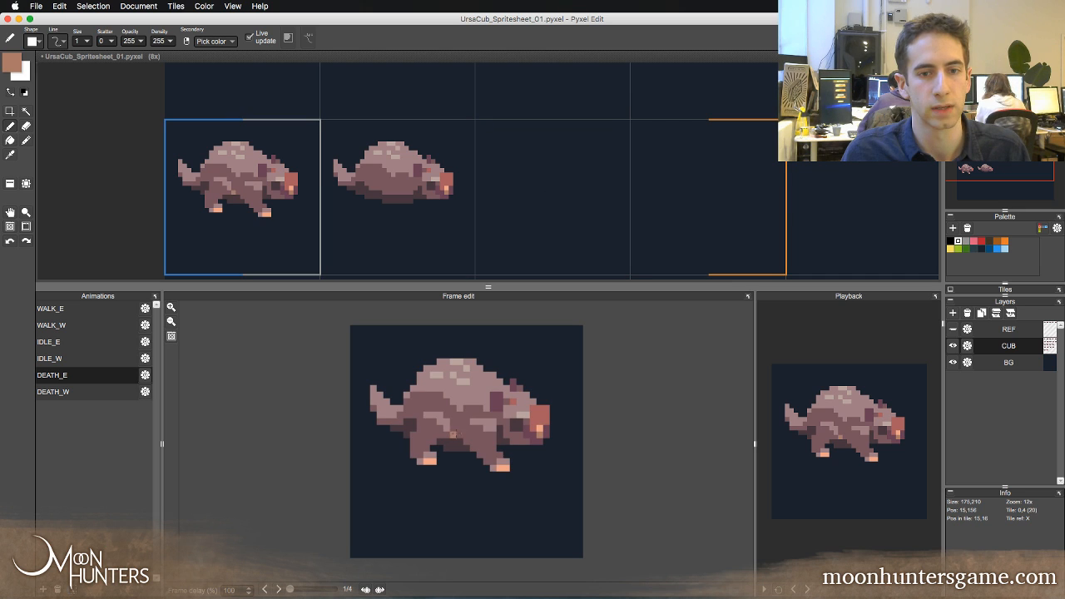
{"action": "key", "text": "Right"}
{"action": "key", "text": "Left"}
{"action": "key", "text": "Right"}
{"action": "key", "text": "Left"}
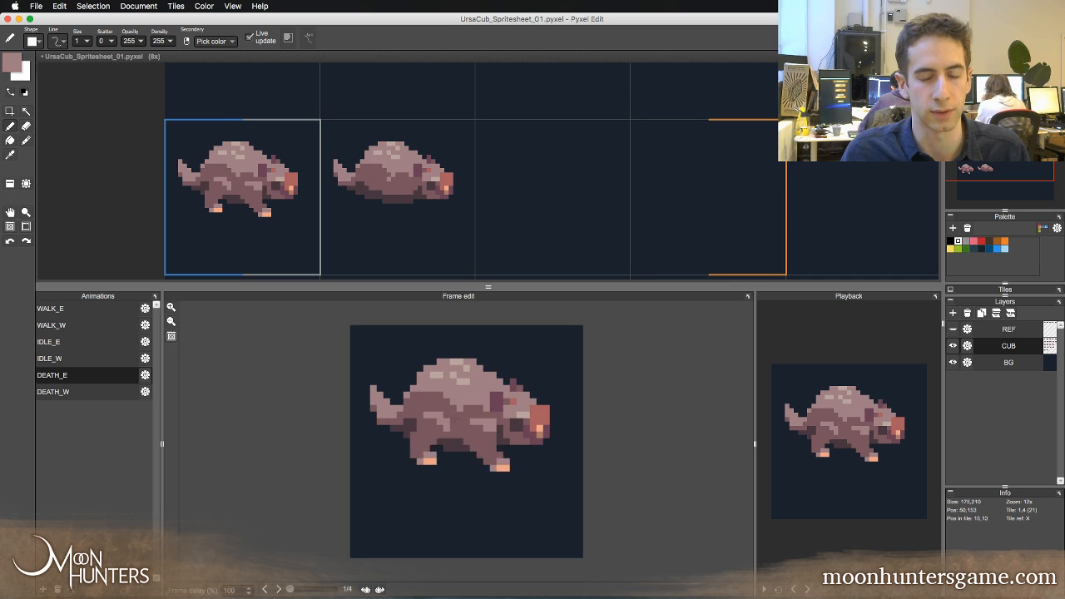
- Compare the first DEATH_E frames and sample the mid-brown body colour from the second frame
{"action": "key", "text": "Right"}
{"action": "key", "text": "Left"}
{"action": "key", "text": "Right"}
{"action": "key", "text": "Right"}
{"action": "key", "text": "Left"}
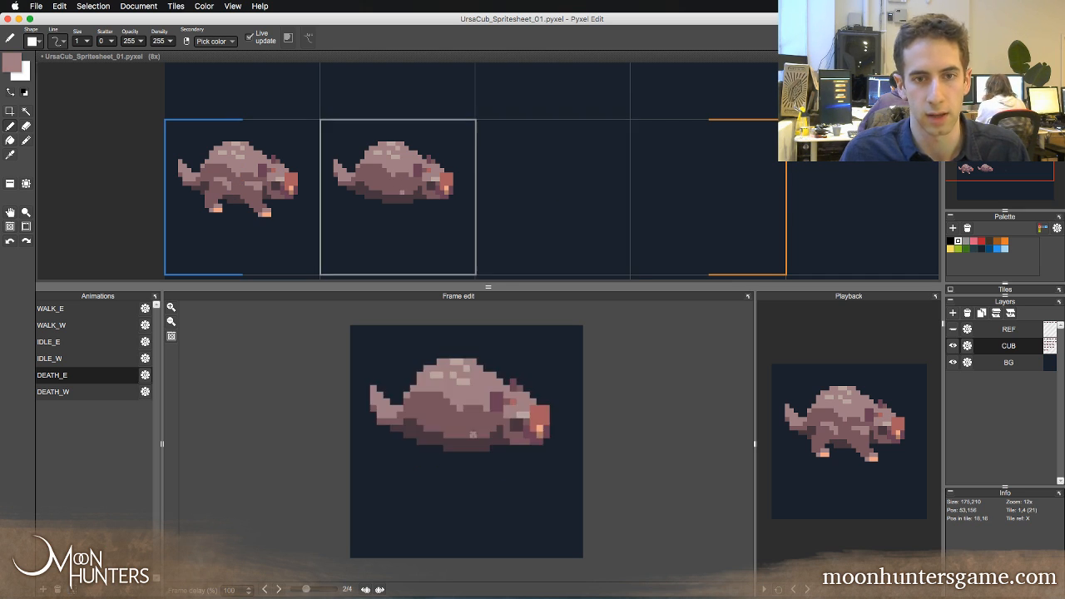
{"action": "key", "text": "Right"}
{"action": "key", "text": "Left"}
{"action": "left_click", "coordinate": [459, 427], "text": "alt"}
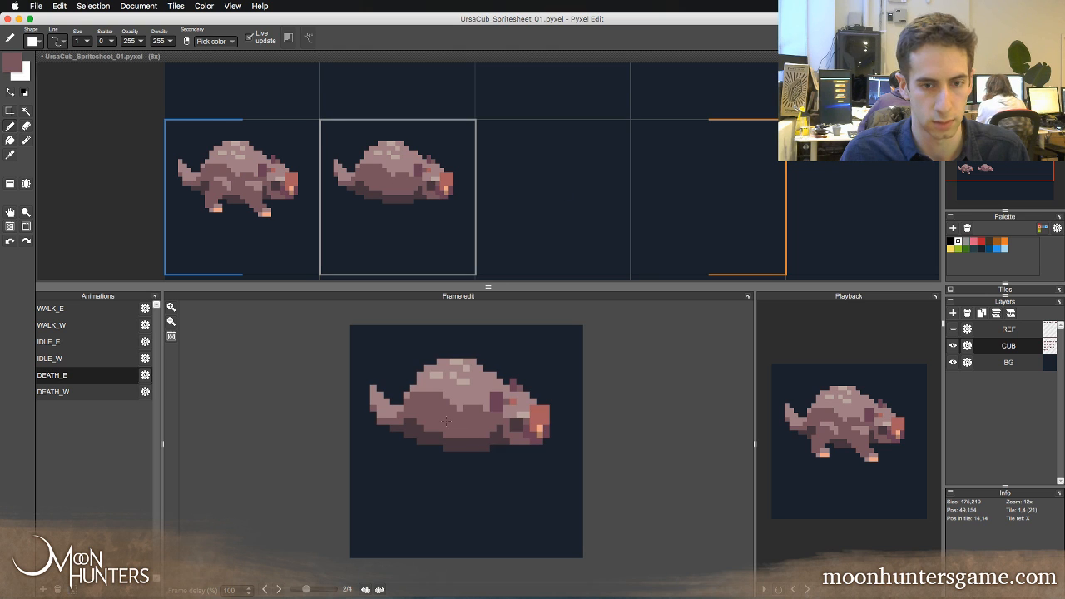
- On the third DEATH_E frame, sketch the lowered back outline and block in a solid head shape near the ground
{"action": "key", "text": "Right"}
{"action": "key", "text": "Left"}
{"action": "key", "text": "Left"}
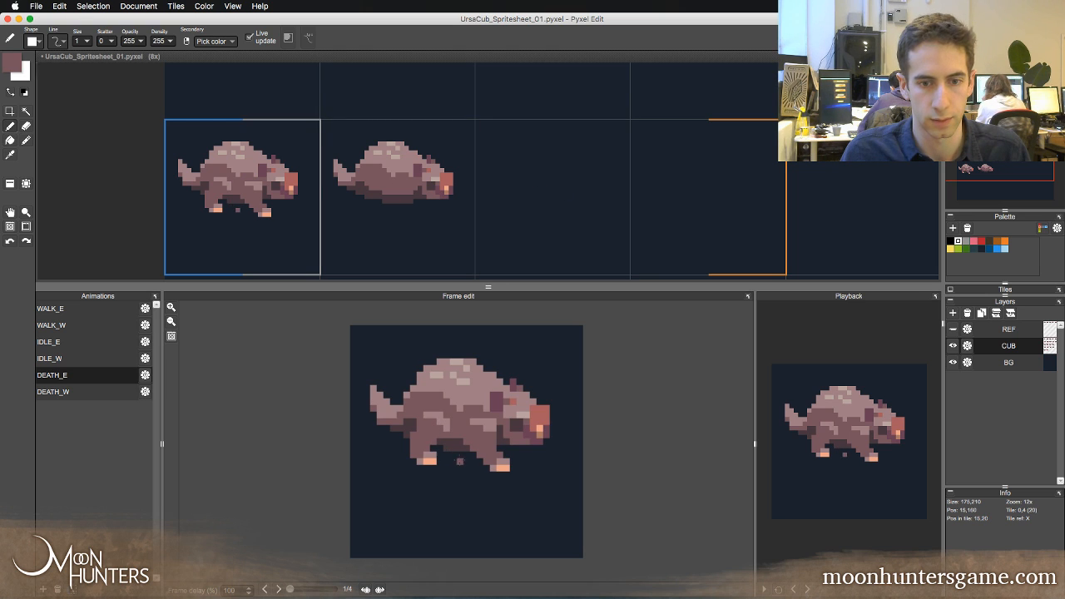
{"action": "key", "text": "Right"}
{"action": "key", "text": "Right"}
{"action": "mouse_move", "coordinate": [413, 435]}
{"action": "left_mouse_down"}
{"action": "mouse_move", "coordinate": [449, 403]}
{"action": "mouse_move", "coordinate": [458, 448]}
{"action": "left_mouse_up"}
{"action": "mouse_move", "coordinate": [501, 398]}
{"action": "left_mouse_down"}
{"action": "mouse_move", "coordinate": [505, 442]}
{"action": "mouse_move", "coordinate": [483, 422]}
{"action": "mouse_move", "coordinate": [537, 431]}
{"action": "mouse_move", "coordinate": [494, 439]}
{"action": "mouse_move", "coordinate": [528, 458]}
{"action": "mouse_move", "coordinate": [508, 458]}
{"action": "mouse_move", "coordinate": [495, 440]}
{"action": "mouse_move", "coordinate": [513, 453]}
{"action": "mouse_move", "coordinate": [511, 442]}
{"action": "mouse_move", "coordinate": [534, 428]}
{"action": "mouse_move", "coordinate": [530, 459]}
{"action": "left_mouse_up"}
{"action": "left_click", "coordinate": [499, 408]}
{"action": "key", "text": "e"}
{"action": "key", "text": "b"}
{"action": "left_click", "coordinate": [531, 449]}
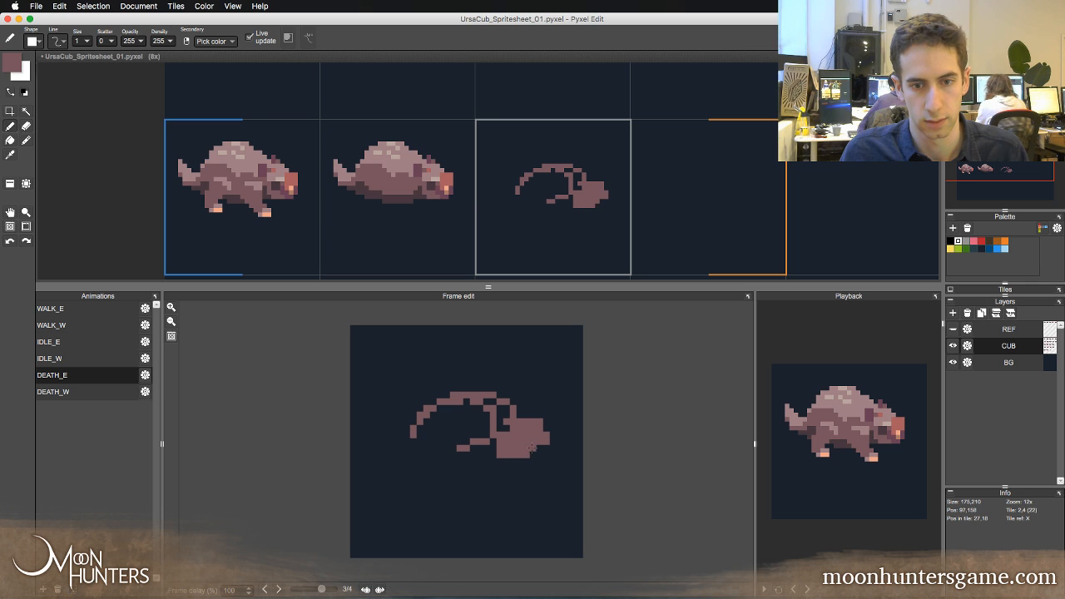
- Flip between the first three DEATH_E frames to compare the rough outline with the earlier poses
{"action": "key", "text": "Left"}
{"action": "key", "text": "Right"}
{"action": "key", "text": "Left"}
{"action": "key", "text": "Left"}
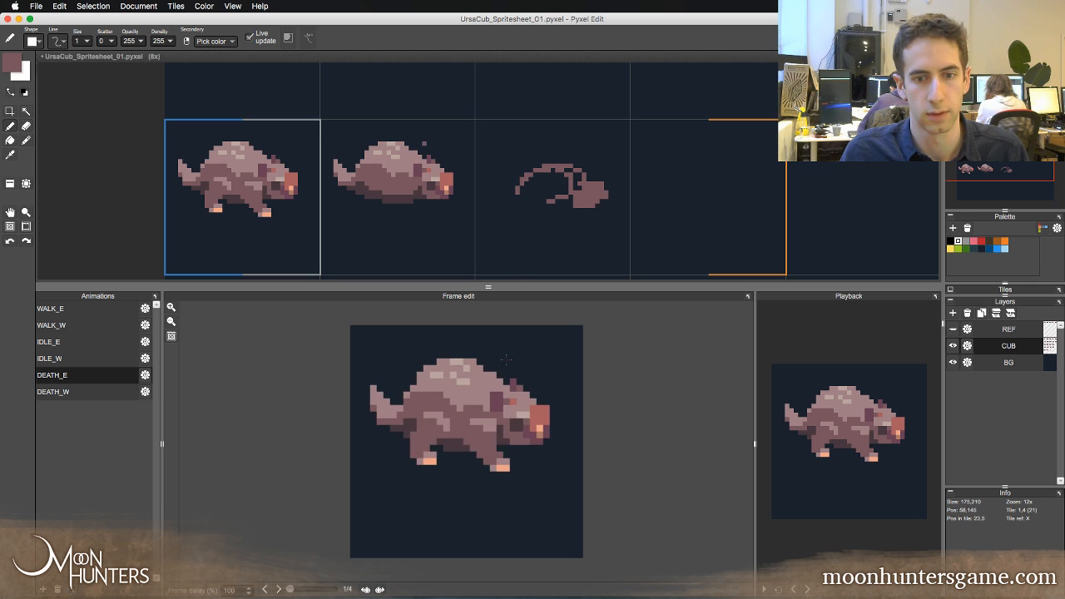
{"action": "key", "text": "Right"}
{"action": "key", "text": "Right"}
{"action": "key", "text": "Left"}
{"action": "key", "text": "Right"}
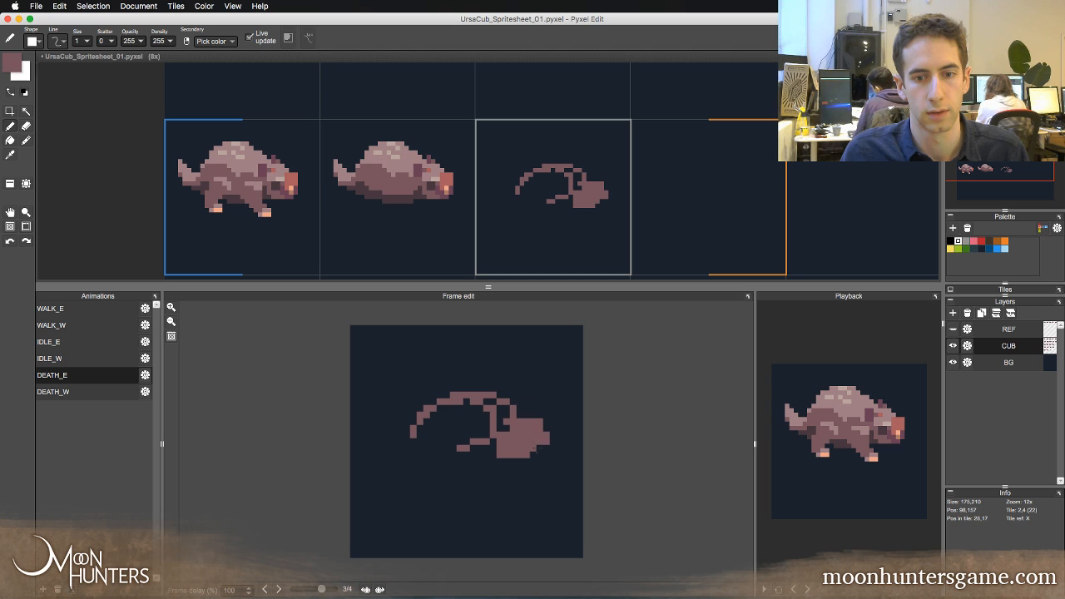
- Add ears to the third frame's head, fill in the front of the body and draw the tail
{"action": "key", "text": "Left"}
{"action": "key", "text": "Right"}
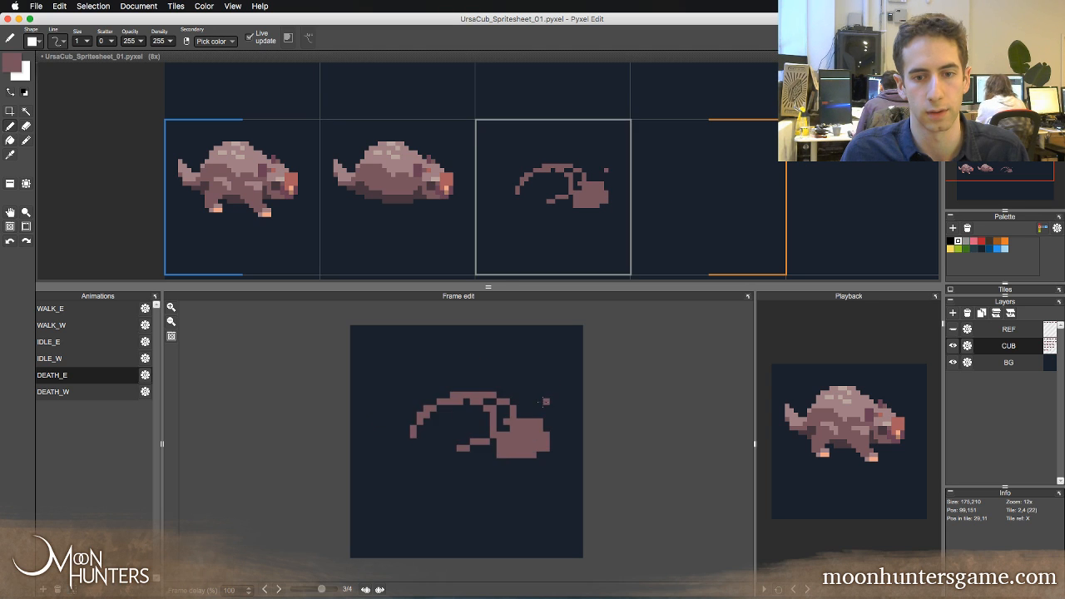
{"action": "key", "text": "Left"}
{"action": "key", "text": "Right"}
{"action": "key", "text": "Left"}
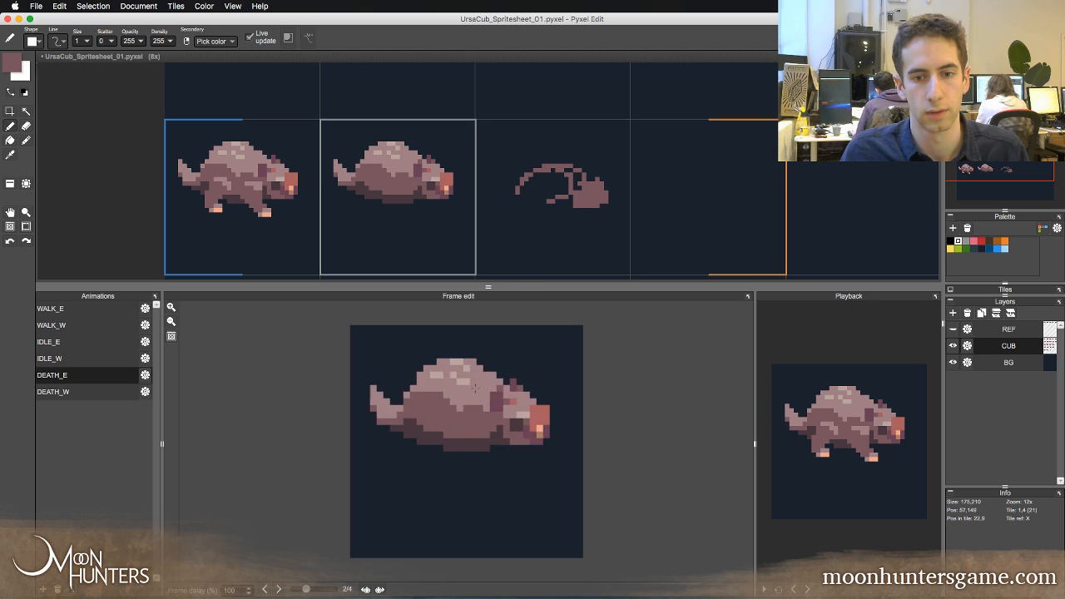
{"action": "key", "text": "Right"}
{"action": "key", "text": "Left"}
{"action": "key", "text": "Right"}
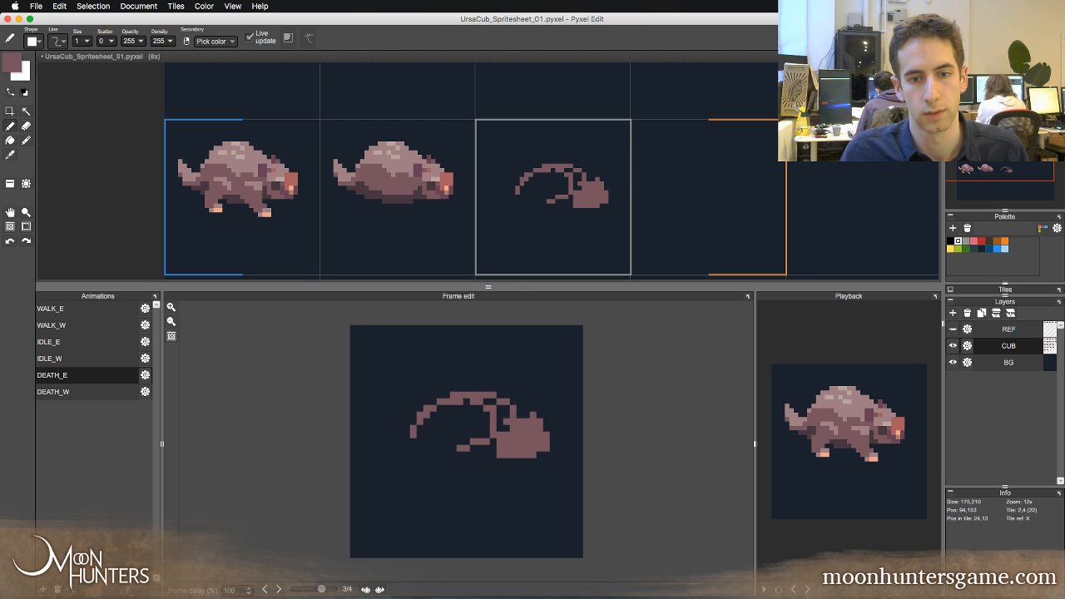
{"action": "left_click", "coordinate": [503, 419]}
{"action": "mouse_move", "coordinate": [503, 428]}
{"action": "left_mouse_down"}
{"action": "mouse_move", "coordinate": [474, 399]}
{"action": "mouse_move", "coordinate": [464, 429]}
{"action": "mouse_move", "coordinate": [445, 426]}
{"action": "mouse_move", "coordinate": [458, 428]}
{"action": "mouse_move", "coordinate": [437, 407]}
{"action": "mouse_move", "coordinate": [384, 433]}
{"action": "mouse_move", "coordinate": [366, 421]}
{"action": "mouse_move", "coordinate": [397, 435]}
{"action": "mouse_move", "coordinate": [381, 435]}
{"action": "mouse_move", "coordinate": [414, 436]}
{"action": "left_mouse_up"}
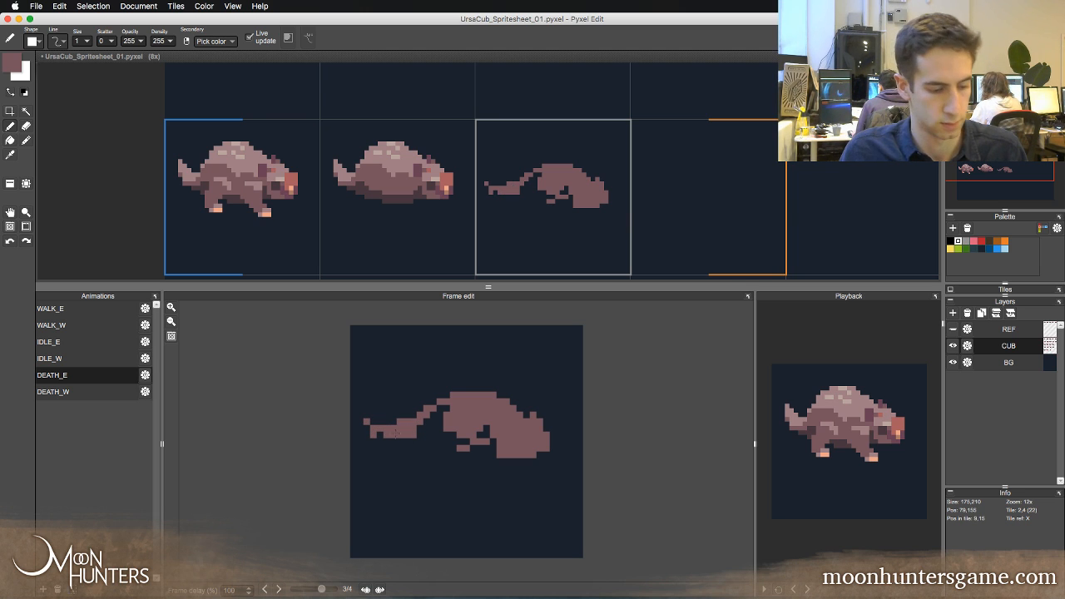
- Trim the third frame's tail with the Eraser and check the silhouette against the second frame
{"action": "key", "text": "e"}
{"action": "key", "text": "comma"}
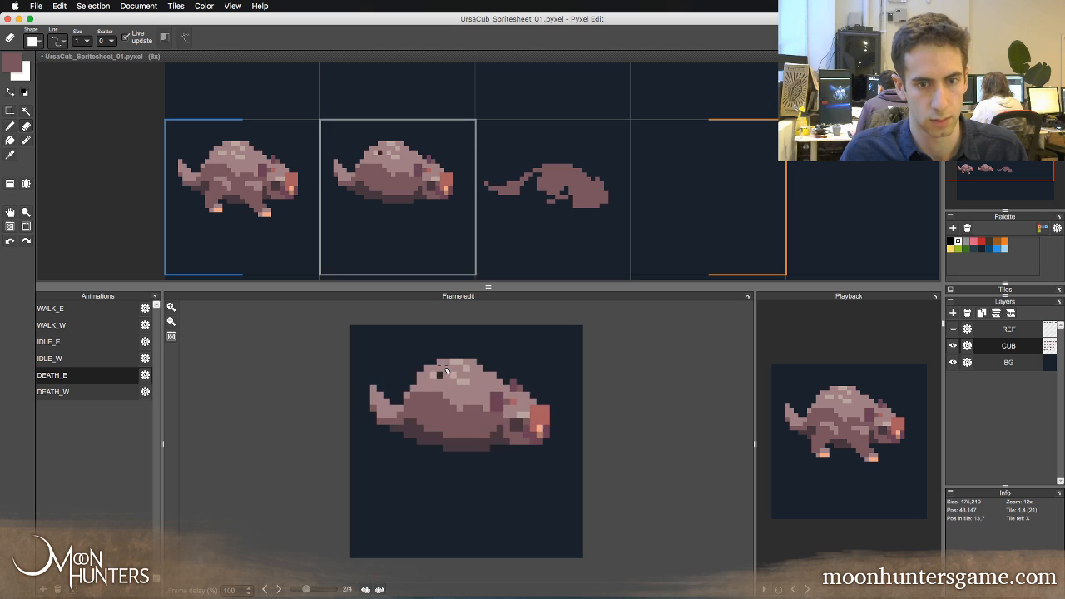
{"action": "key", "text": "period"}
{"action": "key", "text": "comma"}
{"action": "key", "text": "period"}
{"action": "key", "text": "b"}
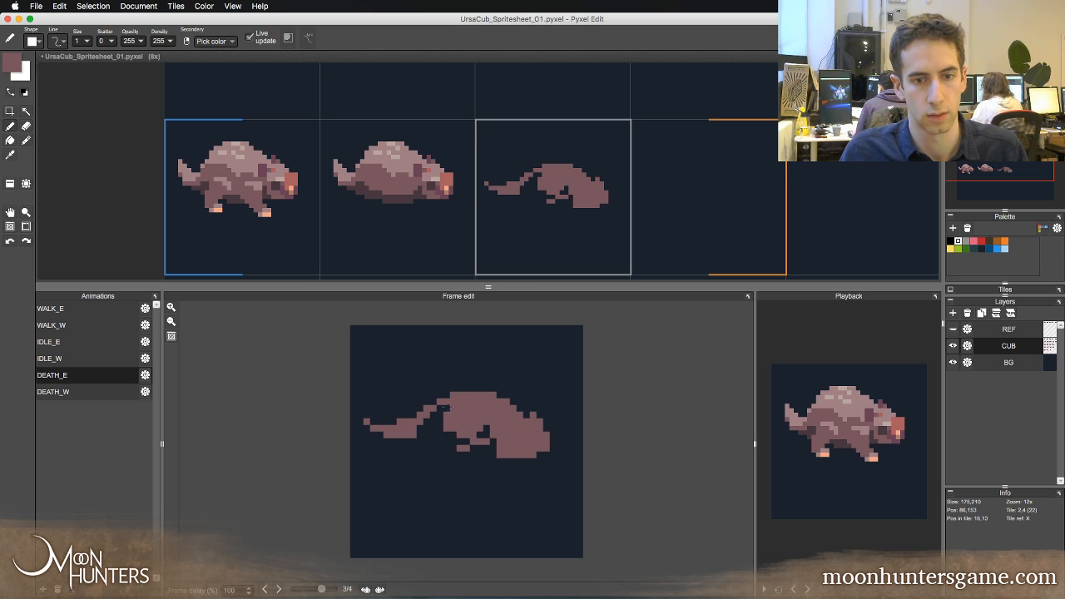
- Fill in the rump and belly of the third frame's silhouette and shape the start of a hind leg
{"action": "left_click_drag", "start_coordinate": [443, 394], "coordinate": [418, 420]}
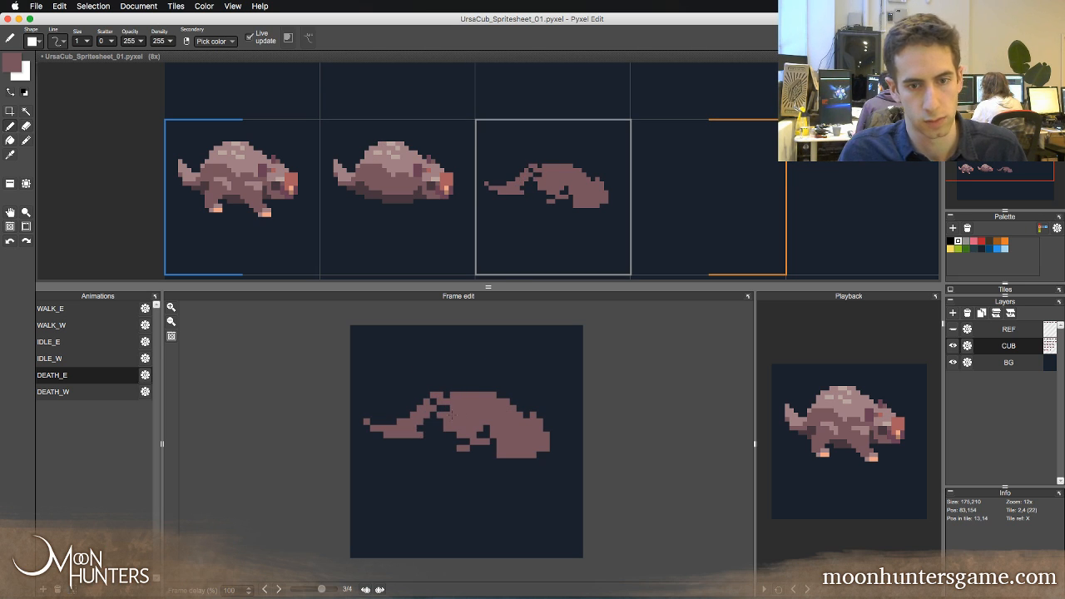
{"action": "key", "text": "super+z"}
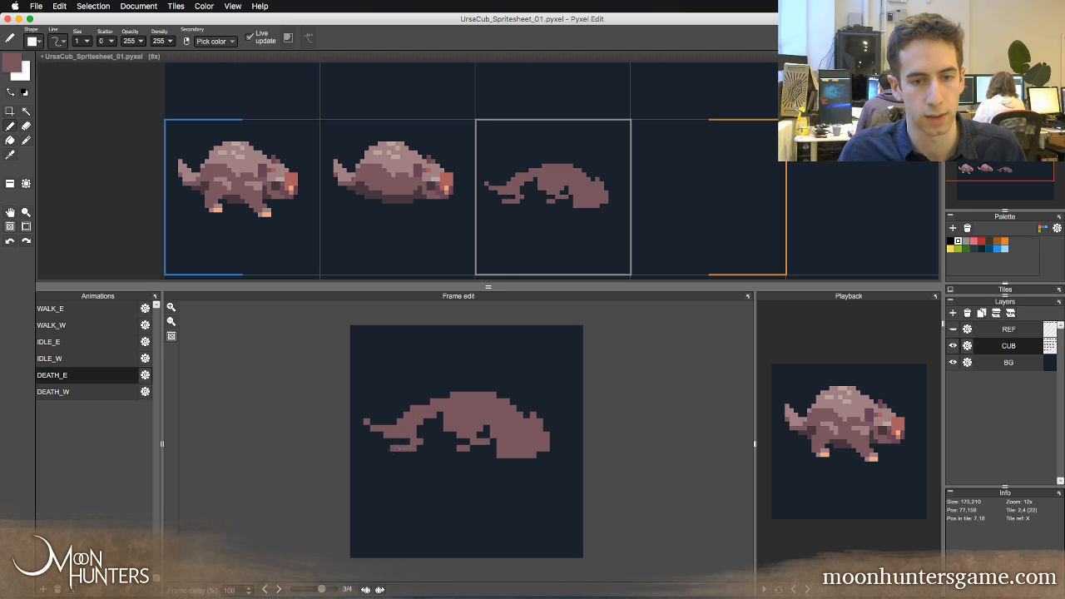
{"action": "left_click", "coordinate": [397, 454]}
{"action": "mouse_move", "coordinate": [414, 451]}
{"action": "left_mouse_down"}
{"action": "mouse_move", "coordinate": [434, 441]}
{"action": "mouse_move", "coordinate": [443, 407]}
{"action": "mouse_move", "coordinate": [461, 449]}
{"action": "mouse_move", "coordinate": [465, 439]}
{"action": "left_mouse_up"}
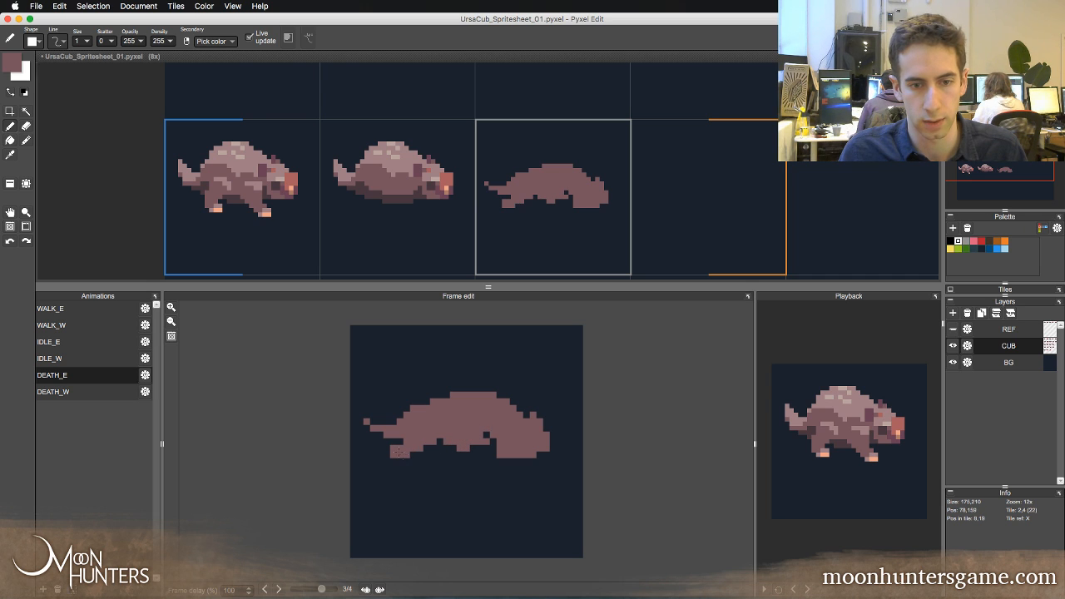
{"action": "key", "text": "e"}
{"action": "left_click_drag", "start_coordinate": [394, 449], "coordinate": [394, 455]}
- Flip through the first three DEATH_E frames to examine how the collapse reads with the filled silhouette
{"action": "key", "text": "Left"}
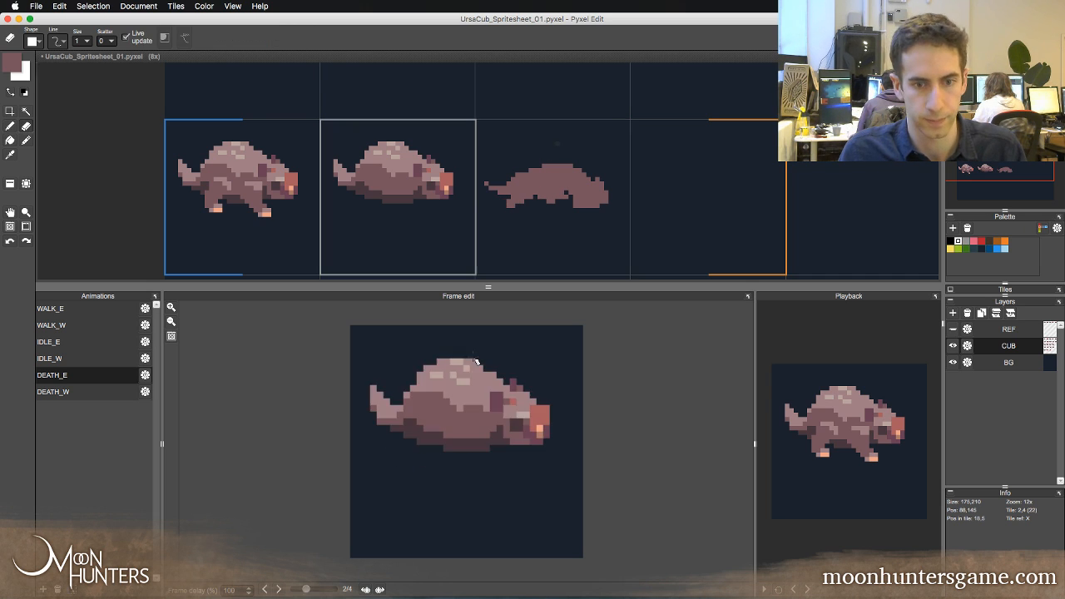
{"action": "key", "text": "Right"}
{"action": "key", "text": "Left"}
{"action": "key", "text": "Left"}
{"action": "key", "text": "Right"}
{"action": "key", "text": "Right"}
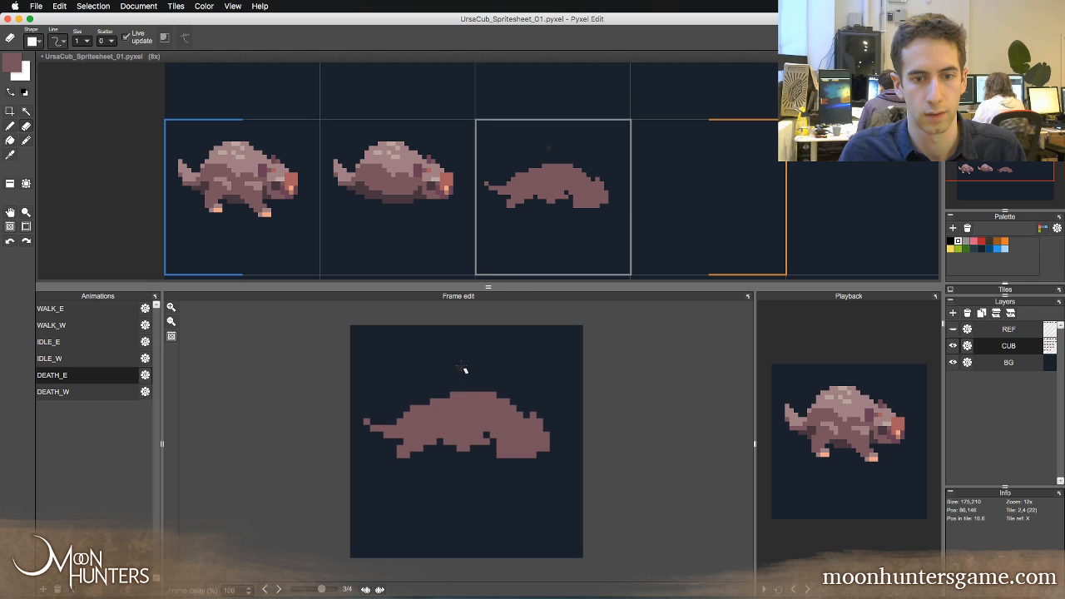
{"action": "key", "text": "Left"}
{"action": "key", "text": "Left"}
{"action": "key", "text": "Right"}
{"action": "key", "text": "Right"}
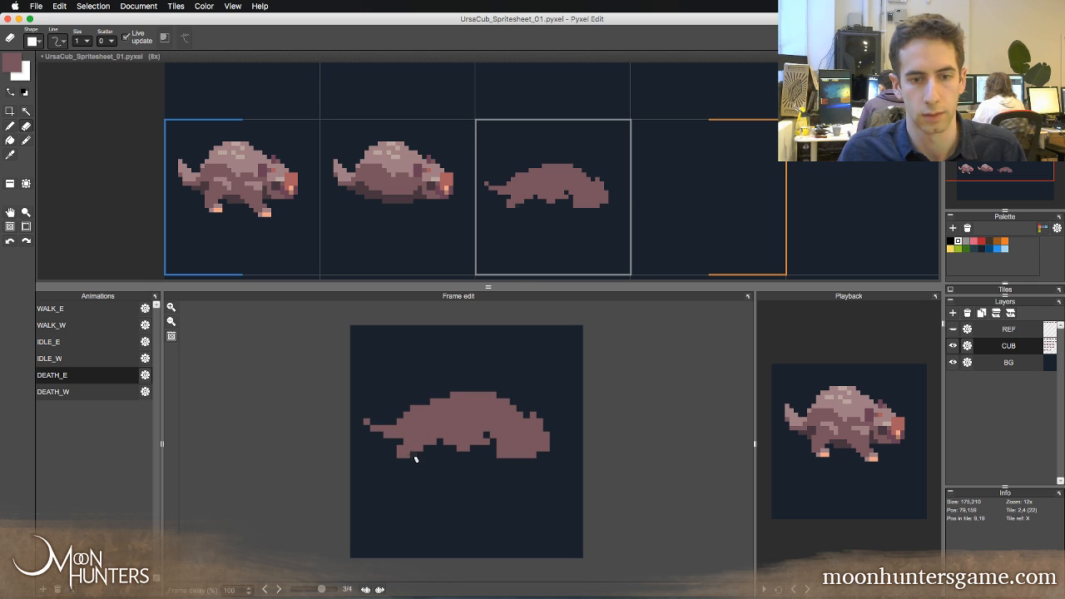
- Widen and lengthen the hind foot on the third frame with the Pencil, comparing it with the second frame
{"action": "key", "text": "b"}
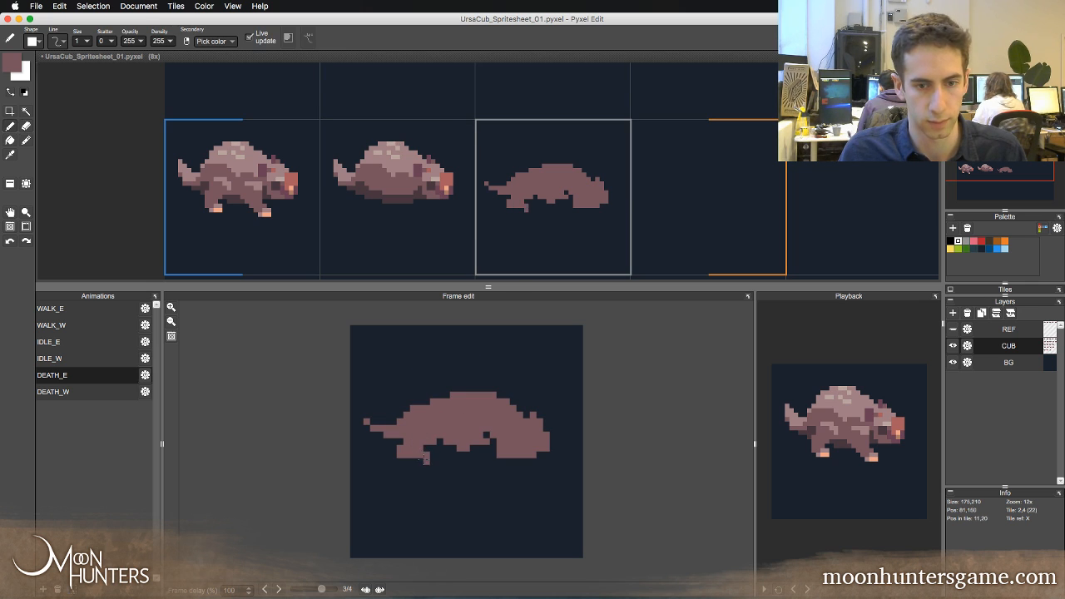
{"action": "key", "text": "Left"}
{"action": "key", "text": "Right"}
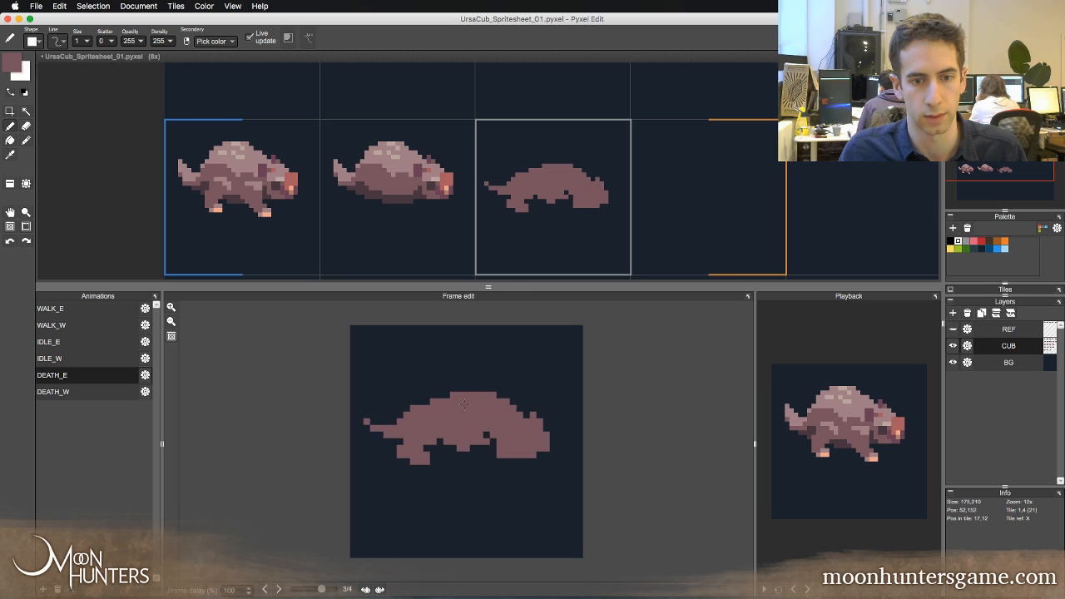
{"action": "key", "text": "Left"}
{"action": "key", "text": "Right"}
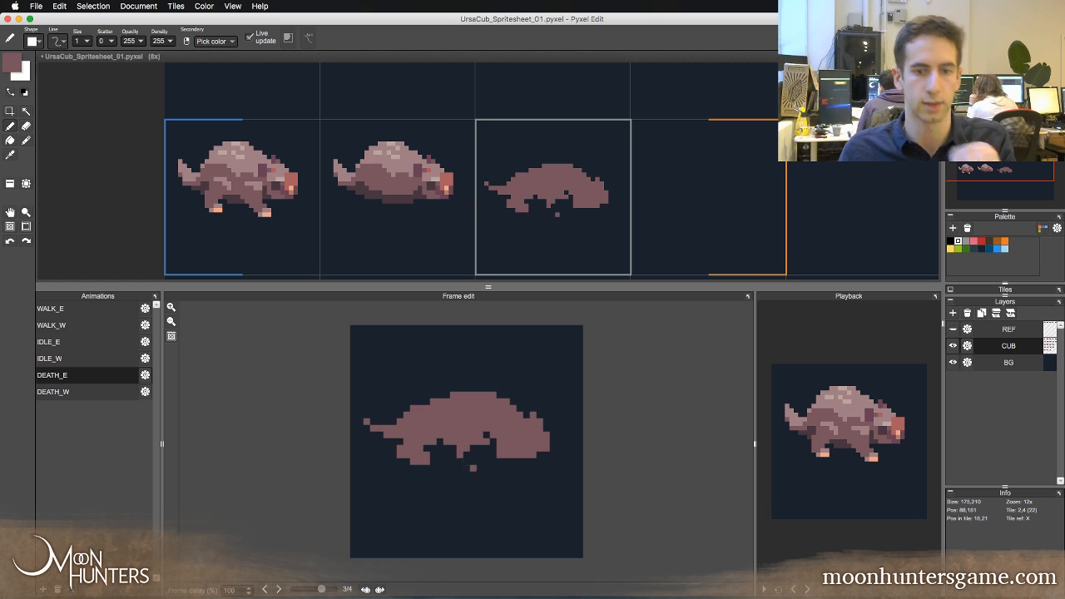
- Draw a front leg reaching down from the middle of the third frame's silhouette and check it against the second frame
{"action": "key", "text": "e"}
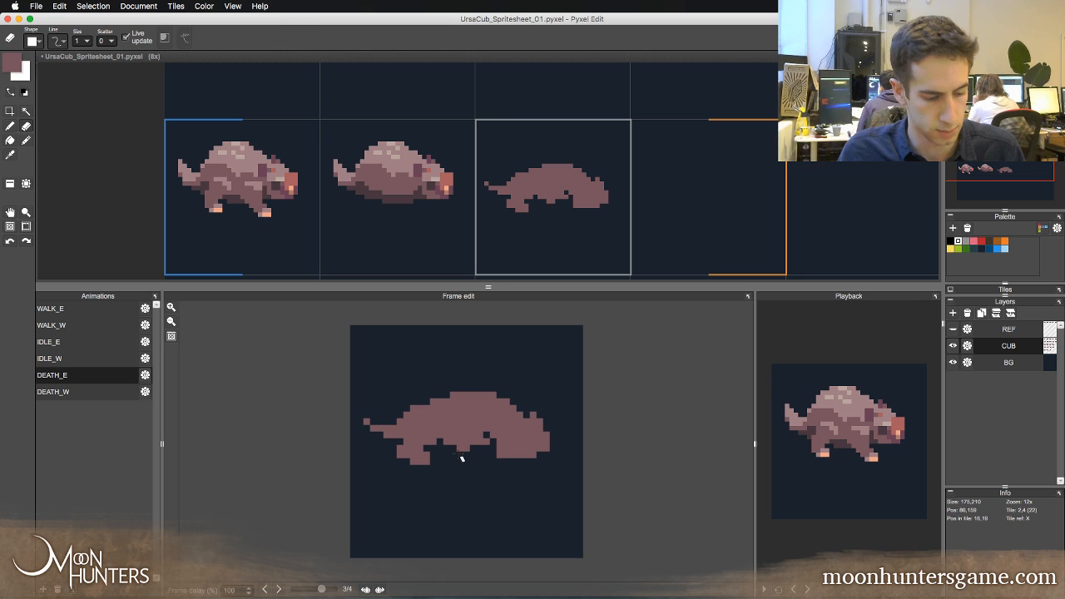
{"action": "key", "text": "b"}
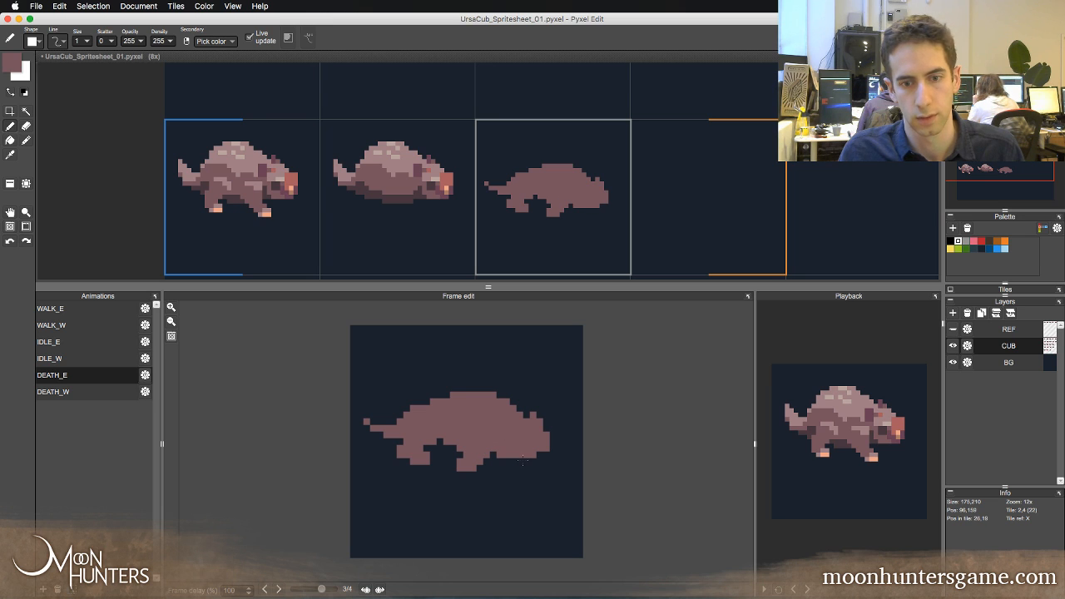
{"action": "key", "text": "Left"}
{"action": "key", "text": "Right"}
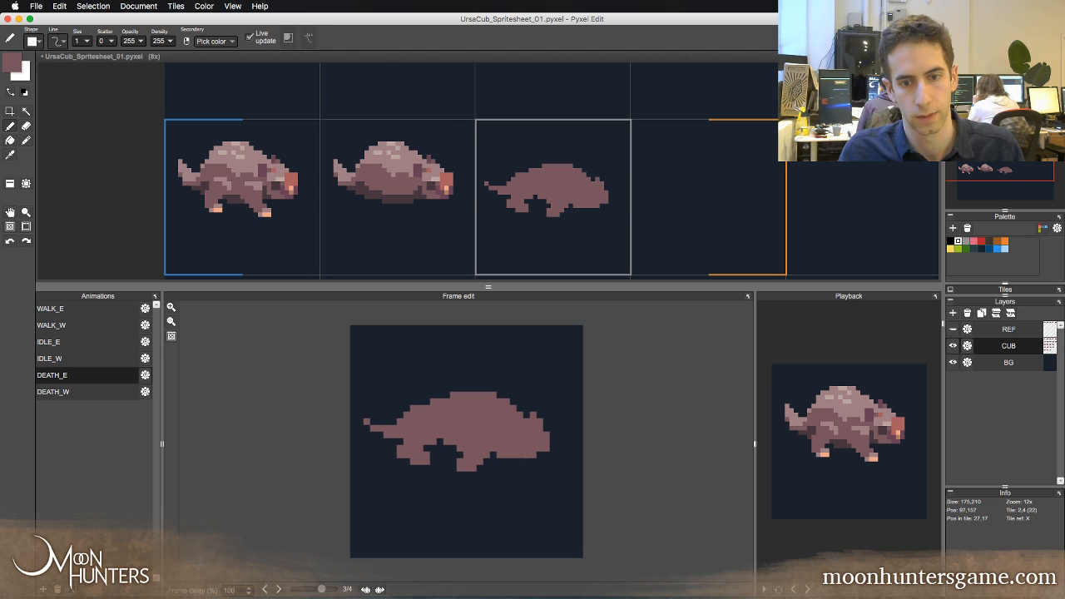
- Add the other front foot beneath the head on the third frame and erase excess pixels under the snout
{"action": "mouse_move", "coordinate": [535, 463]}
{"action": "left_mouse_down"}
{"action": "mouse_move", "coordinate": [521, 463]}
{"action": "mouse_move", "coordinate": [521, 476]}
{"action": "left_mouse_up"}
{"action": "key", "text": "e"}
{"action": "left_click", "coordinate": [539, 457]}
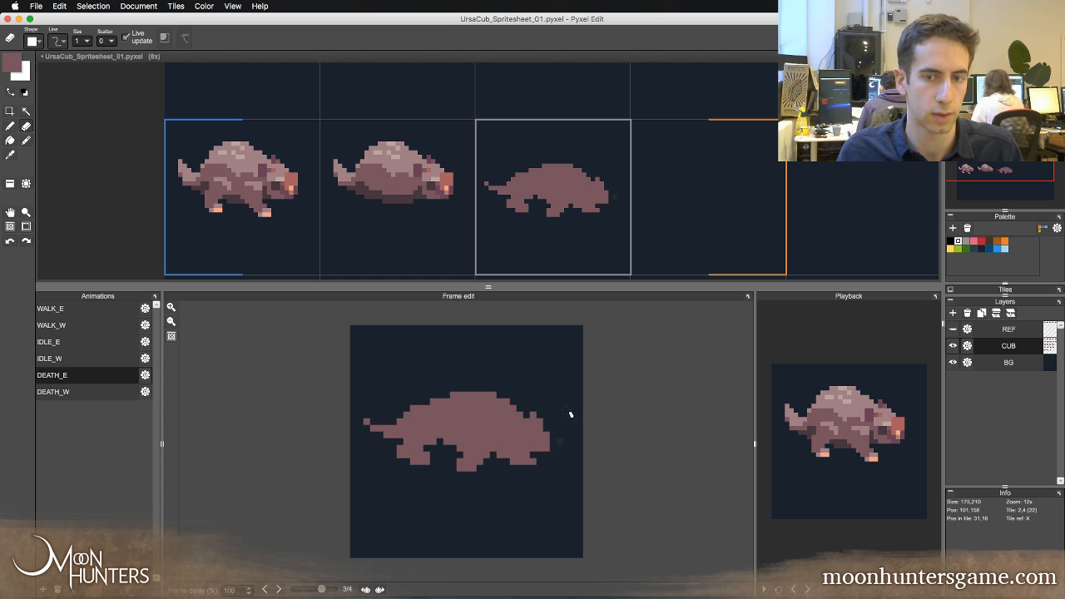
- Flip repeatedly through the DEATH_E frames to judge the fall from standing pose to silhouette
{"action": "key", "text": "Left"}
{"action": "key", "text": "Right"}
{"action": "key", "text": "b"}
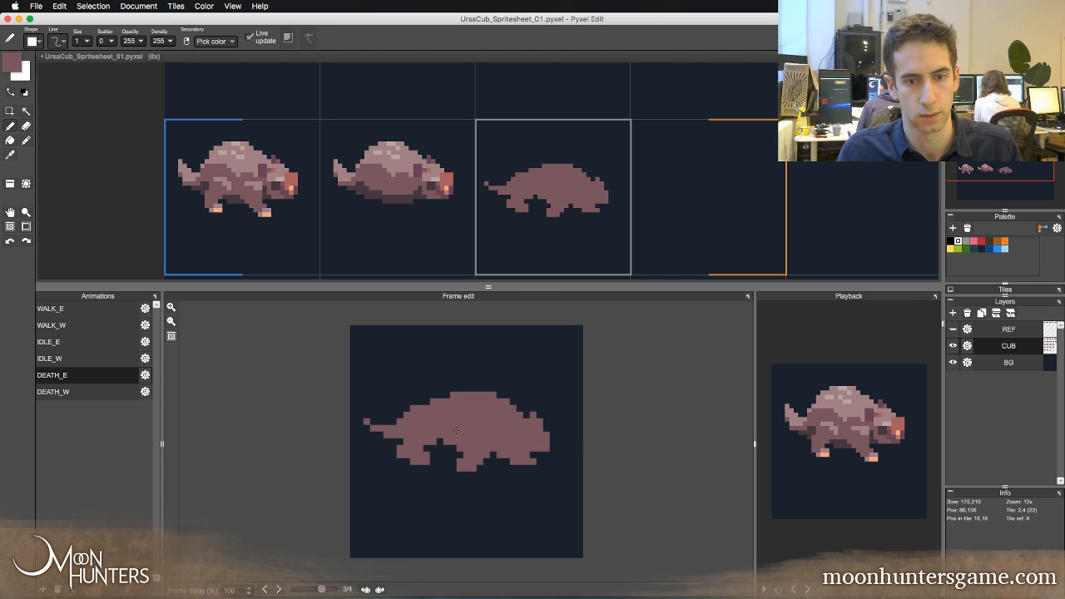
{"action": "key", "text": "Right"}
{"action": "key", "text": "Left"}
{"action": "key", "text": "Left"}
{"action": "key", "text": "Right"}
{"action": "key", "text": "Left"}
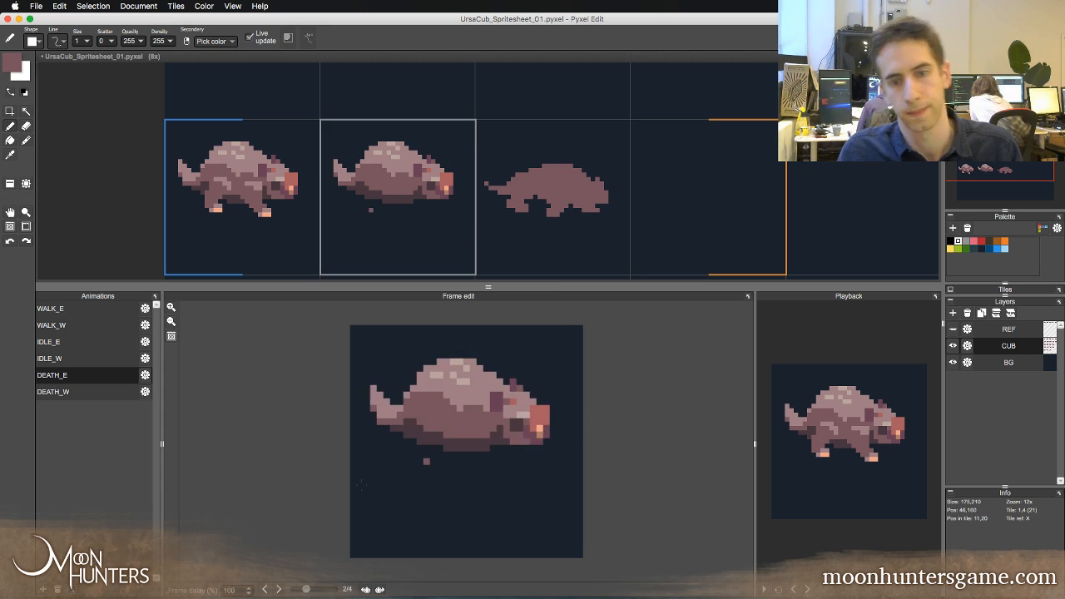
{"action": "key", "text": "Right"}
{"action": "key", "text": "Left"}
{"action": "key", "text": "Right"}
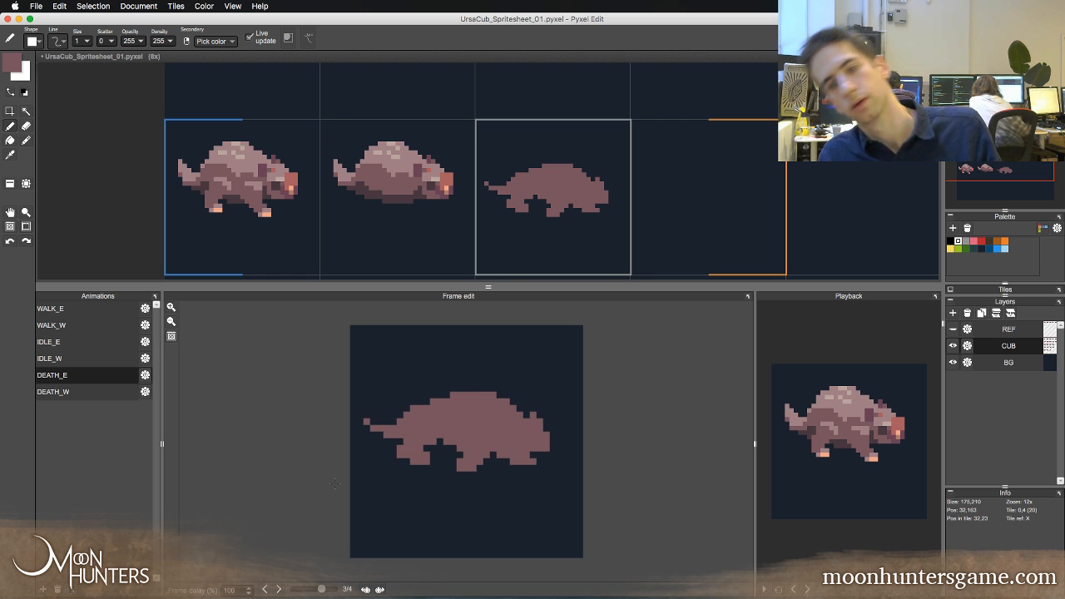
{"action": "key", "text": "Left"}
{"action": "key", "text": "Left"}
{"action": "key", "text": "Right"}
{"action": "key", "text": "Left"}
{"action": "key", "text": "Right"}
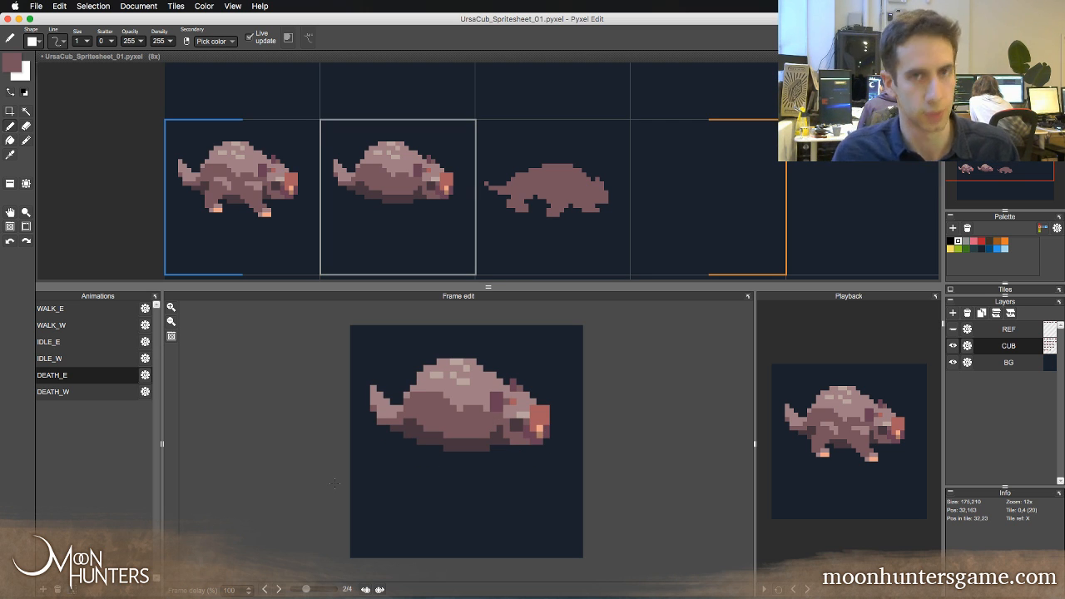
{"action": "key", "text": "Left"}
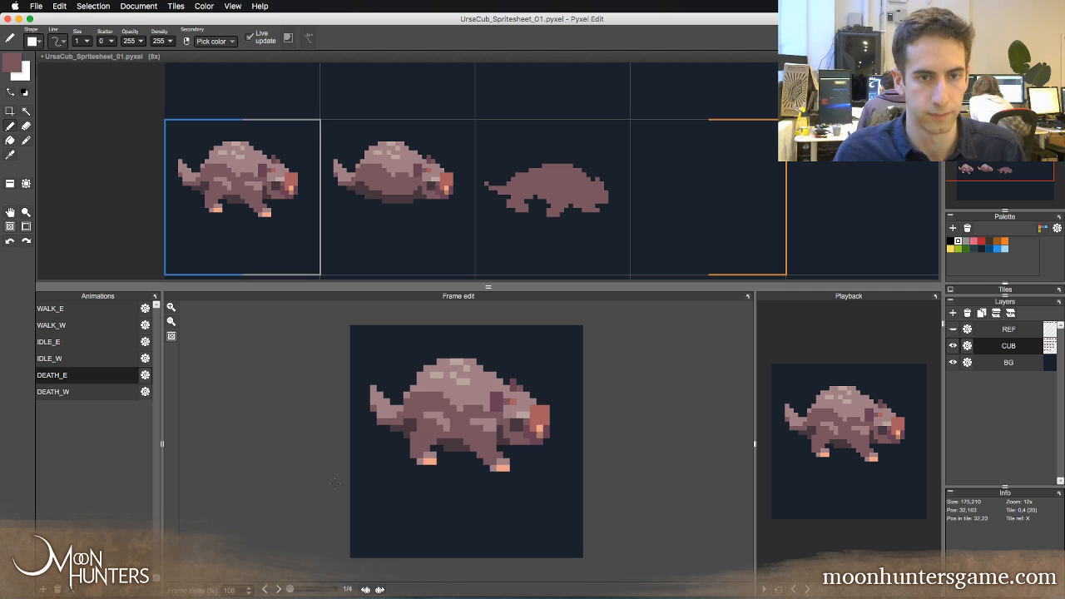
{"action": "key", "text": "Right"}
- Copy the third DEATH_E frame's silhouette into the fourth frame with the tile tool
{"action": "key", "text": "t"}
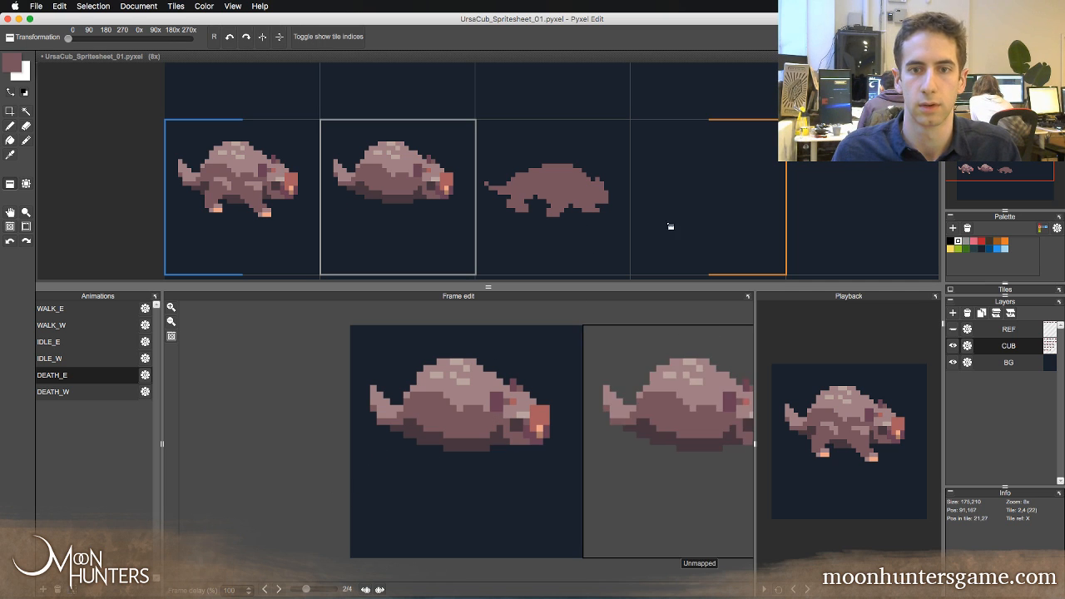
{"action": "right_click", "coordinate": [595, 225]}
{"action": "left_click", "coordinate": [680, 221]}
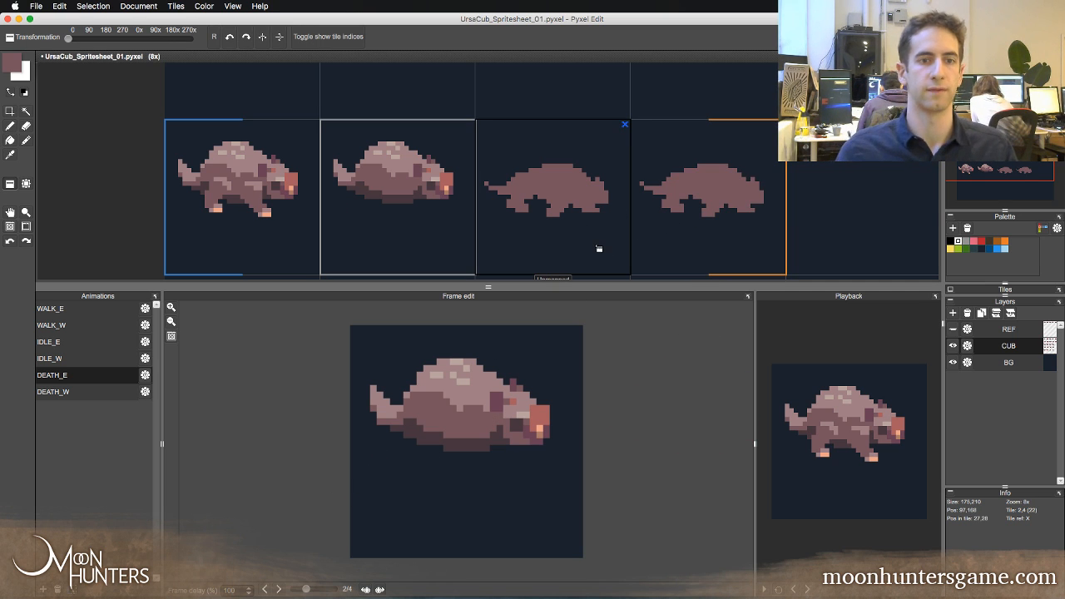
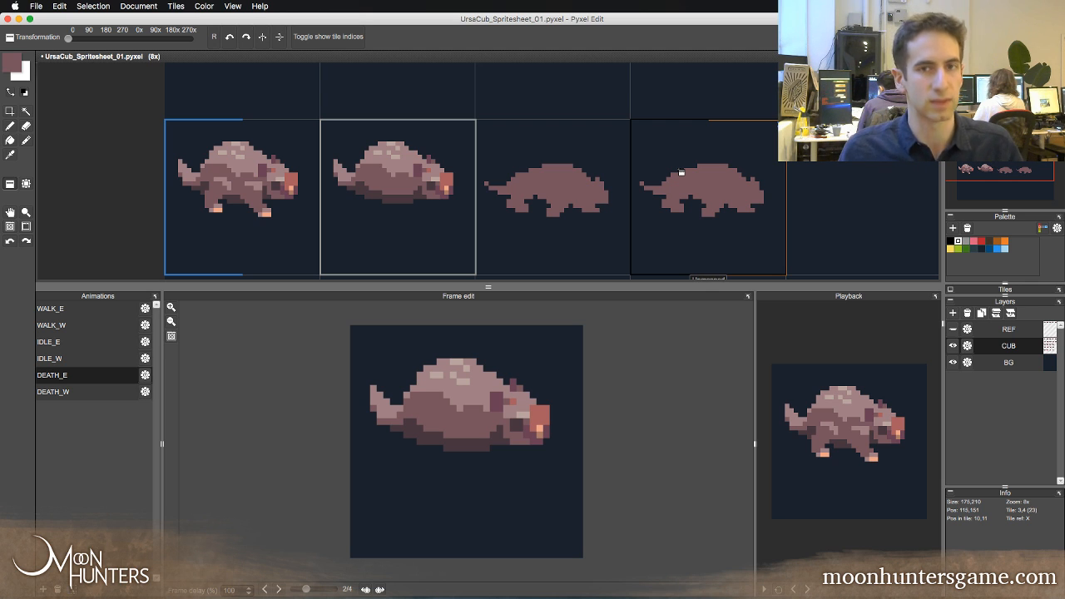
- Step back and forth through the first three DEATH_E frames to review the motion
{"action": "key", "text": "Left"}
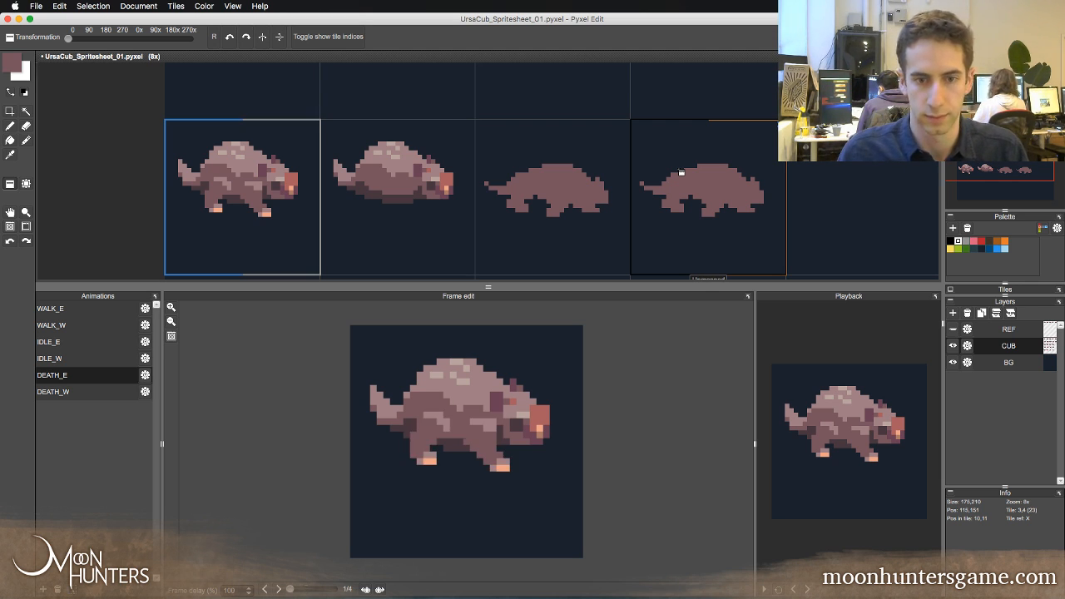
{"action": "key", "text": "Right"}
{"action": "key", "text": "Right"}
{"action": "key", "text": "Left"}
{"action": "key", "text": "Left"}
{"action": "key", "text": "Right"}
{"action": "key", "text": "Right"}
{"action": "key", "text": "Left"}
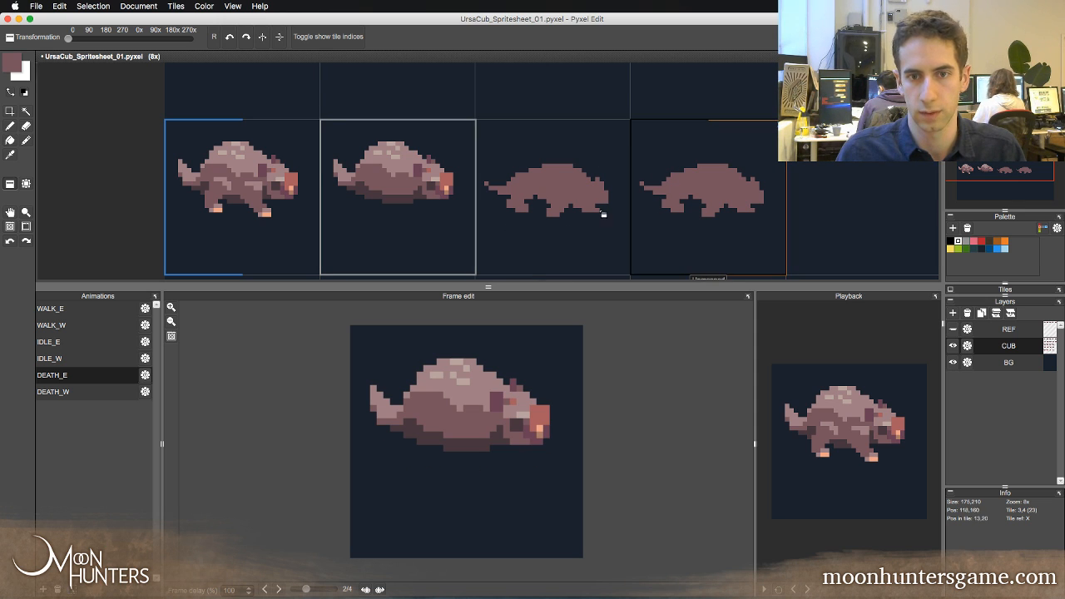
- Replace the third DEATH_E frame's silhouette with the second frame's shaded cub and shift its head section one pixel left
{"action": "left_click_drag", "start_coordinate": [575, 216], "coordinate": [516, 204]}
{"action": "key", "text": "s"}
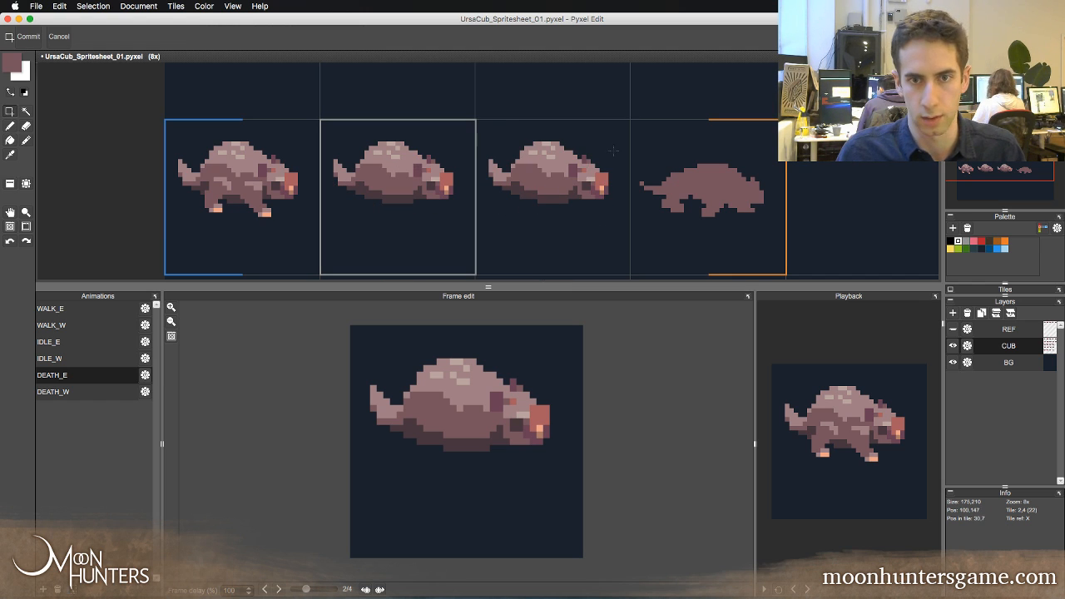
{"action": "left_click_drag", "start_coordinate": [617, 151], "coordinate": [565, 211]}
{"action": "key", "text": "Up"}
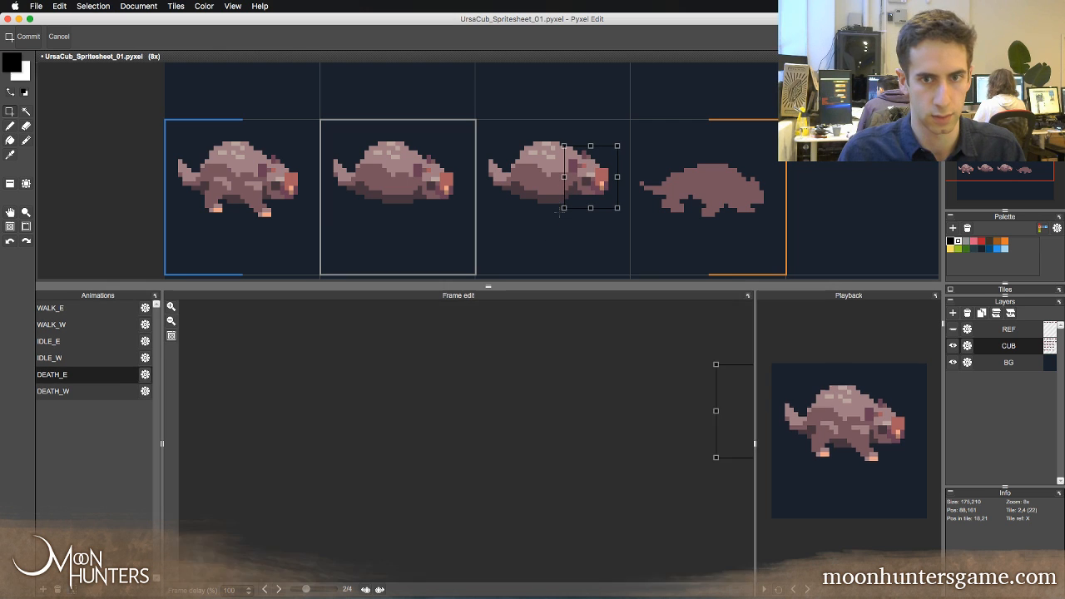
{"action": "key", "text": "Left"}
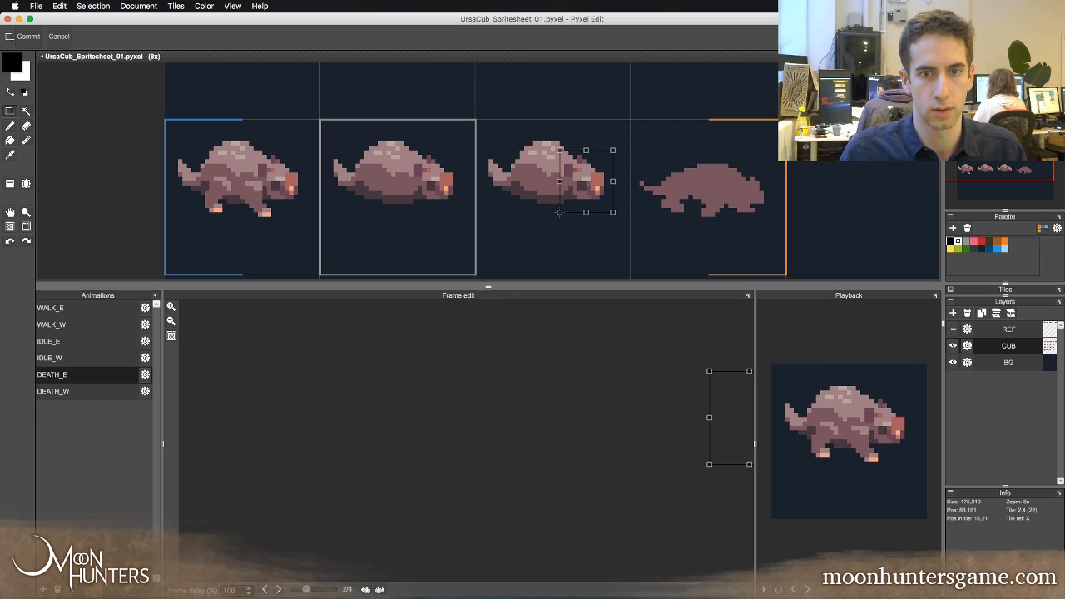
{"action": "key", "text": "Down"}
{"action": "key", "text": "Up"}
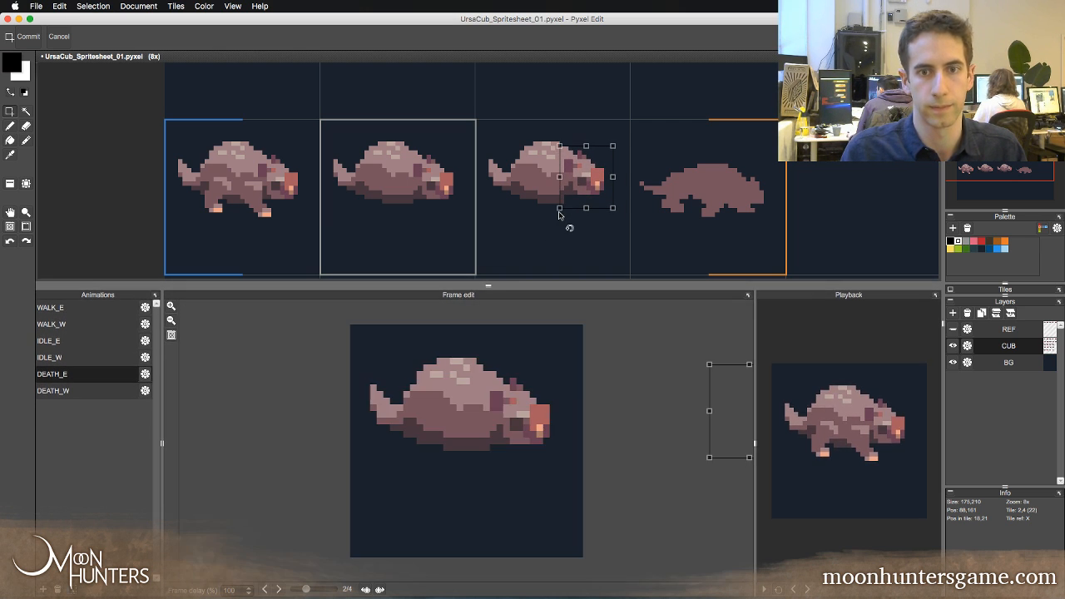
{"action": "key", "text": "Return"}
{"action": "key", "text": "super+d"}
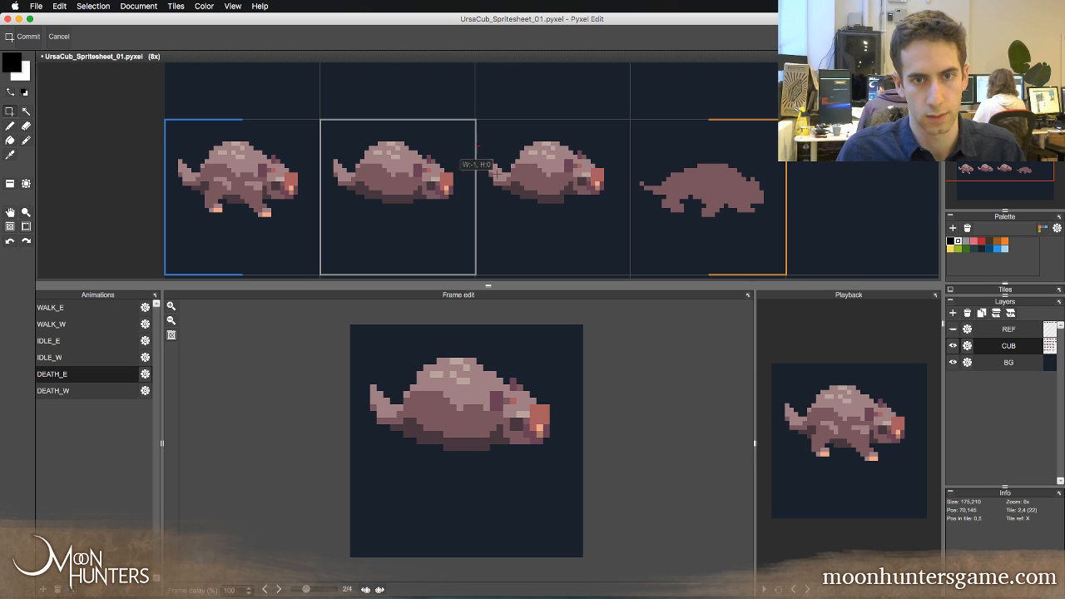
- Shift the tail section of the third frame's cub one pixel left and one pixel down
{"action": "left_click_drag", "start_coordinate": [479, 146], "coordinate": [533, 216]}
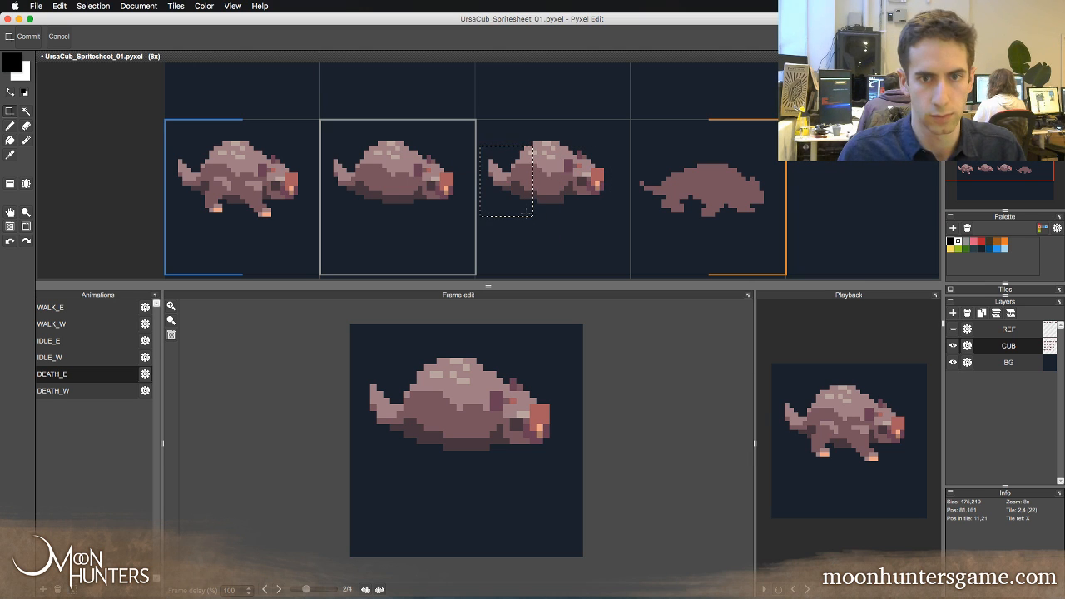
{"action": "key", "text": "Left"}
{"action": "key", "text": "super+t"}
{"action": "key", "text": "Down"}
{"action": "key", "text": "Return"}
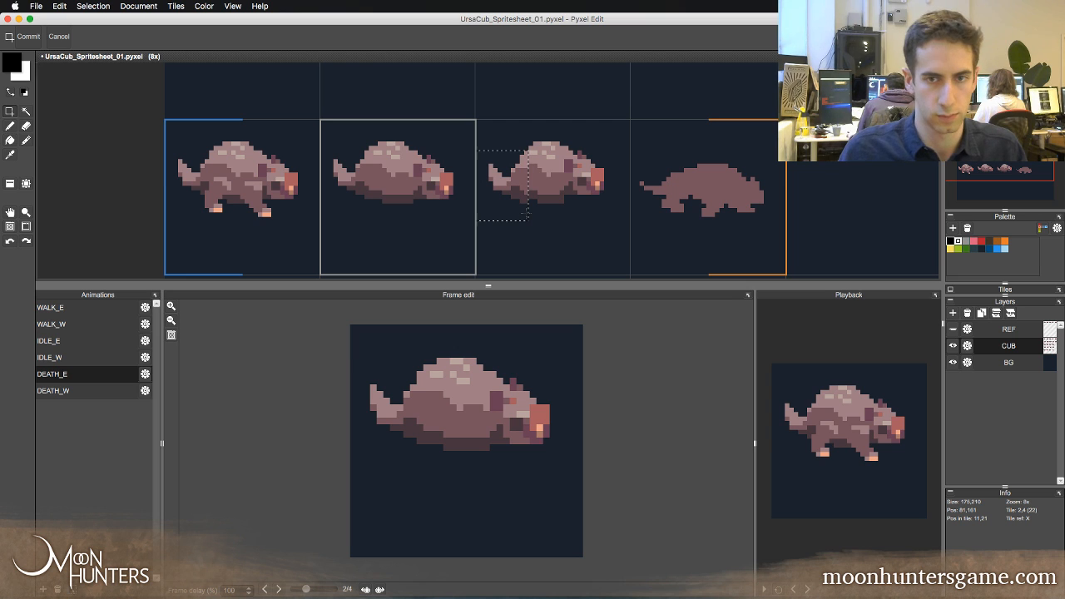
- Select the whole cub on the third frame and raise it one pixel
{"action": "left_click_drag", "start_coordinate": [613, 143], "coordinate": [489, 220]}
{"action": "key", "text": "super+t"}
{"action": "key", "text": "Up"}
{"action": "key", "text": "Return"}
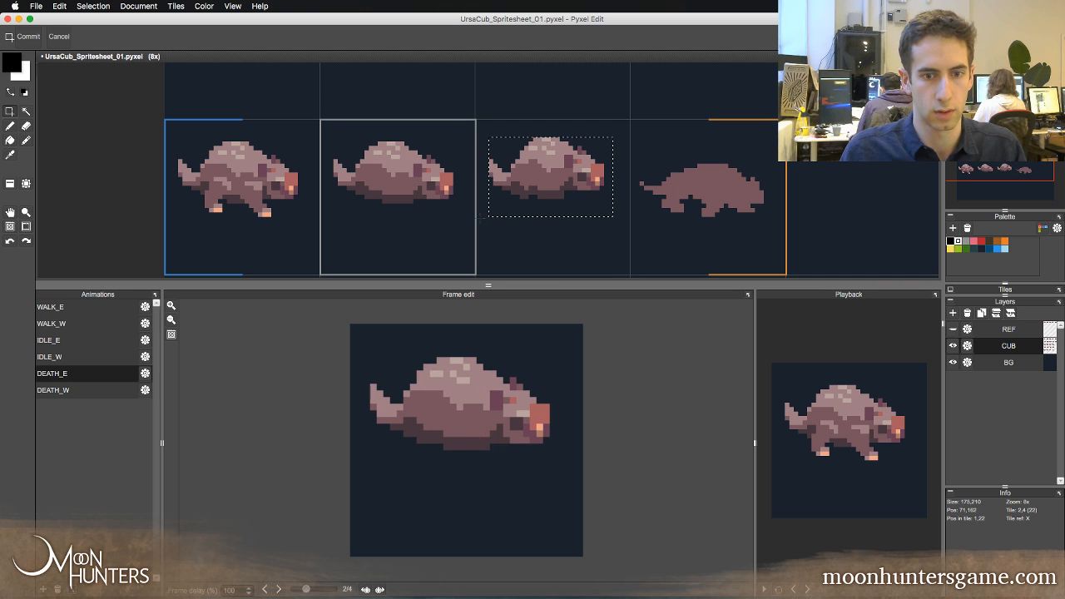
{"action": "key", "text": "Right"}
- Try rotating the third frame's cub slightly counter-clockwise and shifting it right and up
{"action": "key", "text": "super+t"}
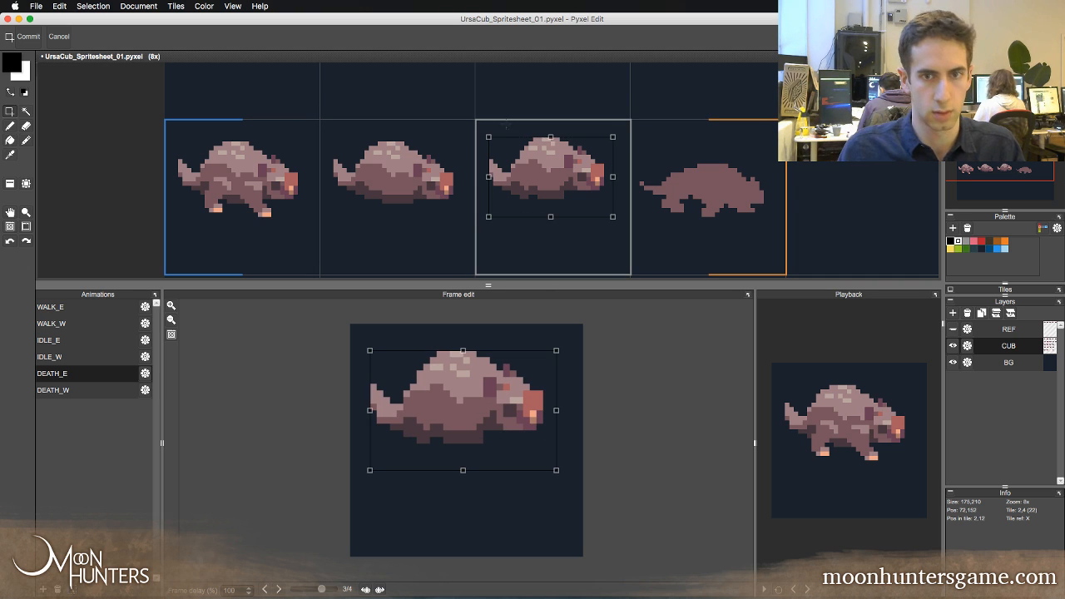
{"action": "left_click_drag", "start_coordinate": [618, 137], "coordinate": [618, 136]}
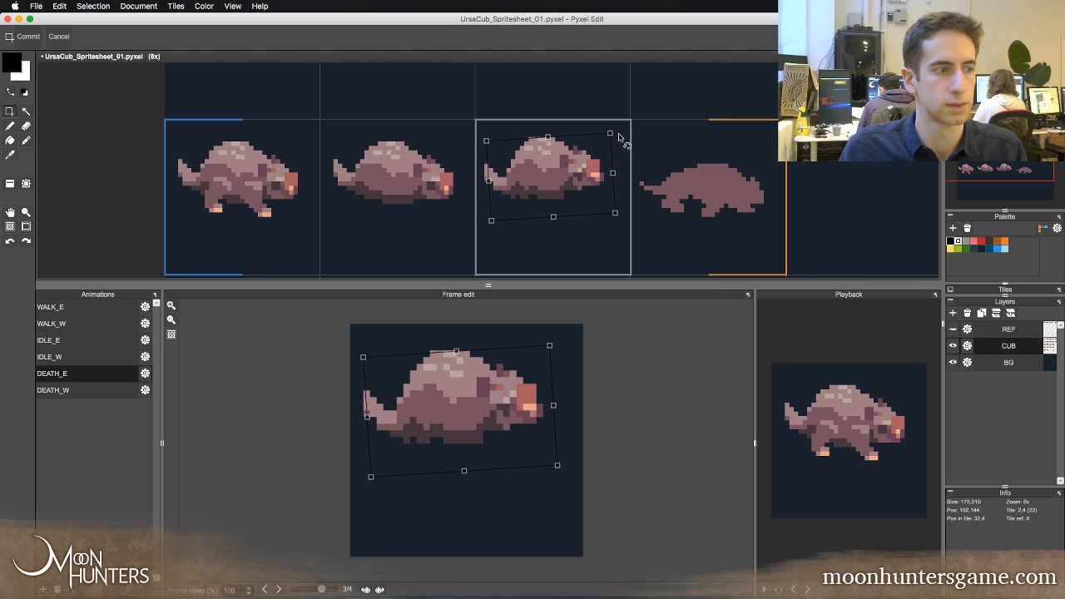
{"action": "key", "text": "Return"}
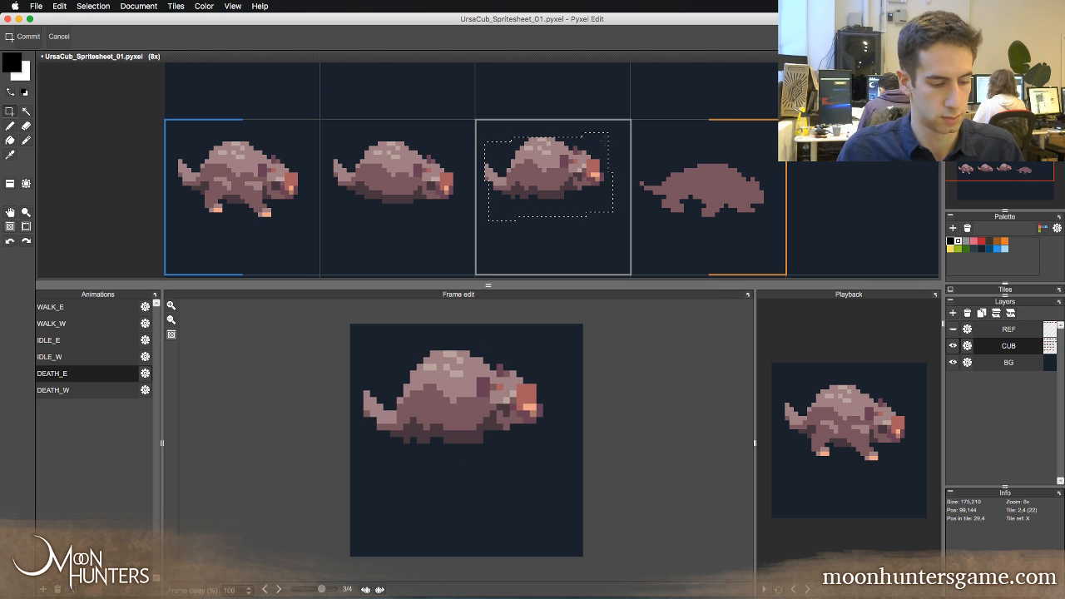
{"action": "key", "text": "super+t"}
{"action": "key", "text": "Right"}
{"action": "key", "text": "Up"}
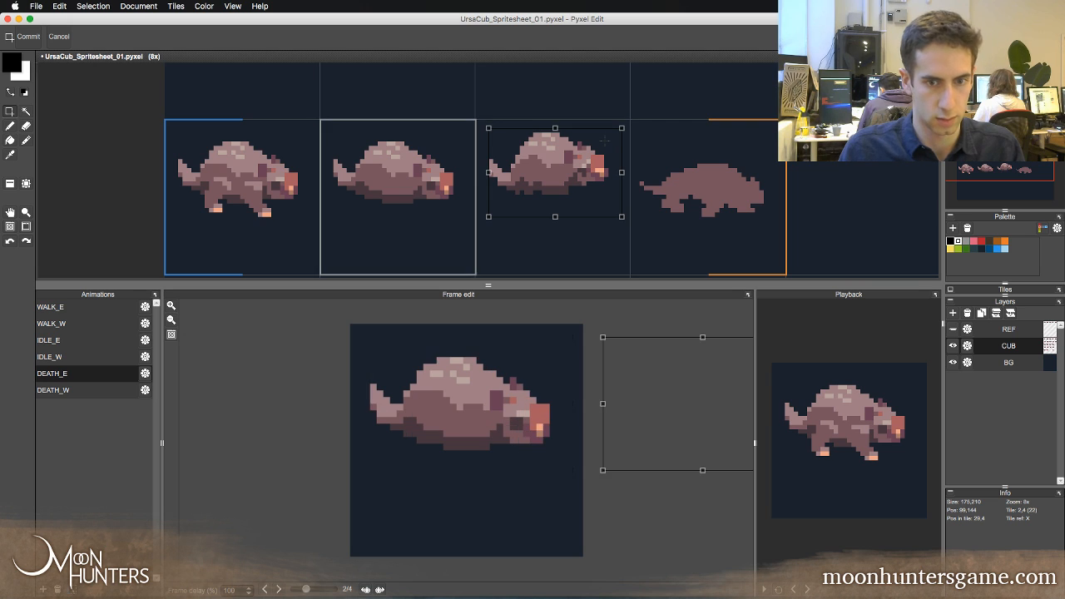
- Flip repeatedly through the DEATH_E frames to judge the counter-clockwise tilt of the third frame
{"action": "key", "text": "."}
{"action": "key", "text": "."}
{"action": "key", "text": "."}
{"action": "key", "text": "."}
{"action": "key", "text": "."}
{"action": "key", "text": "."}
{"action": "key", "text": "."}
{"action": "key", "text": "."}
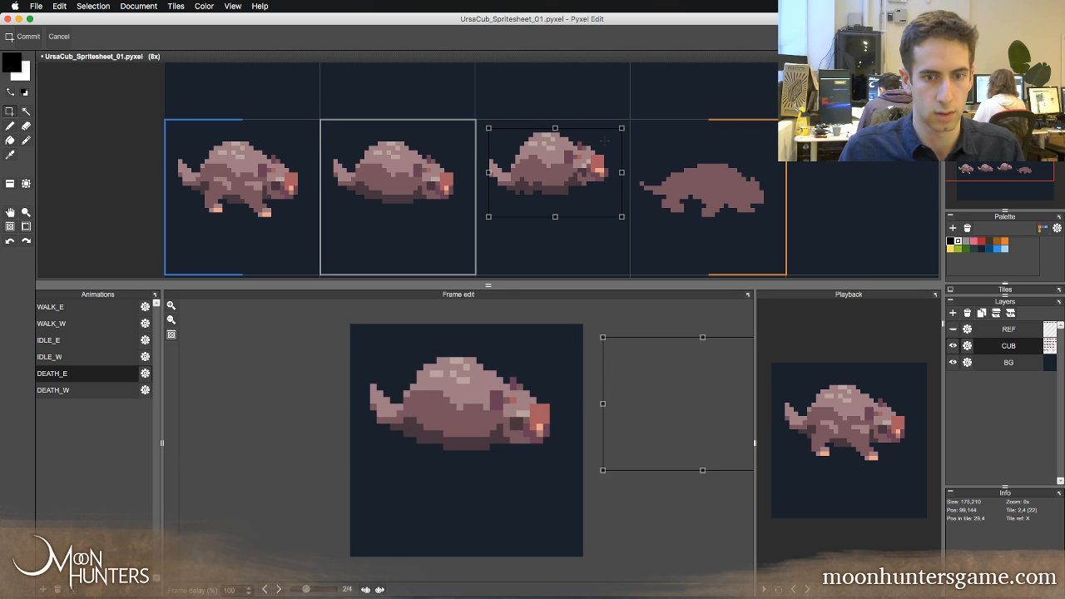
{"action": "key", "text": "."}
{"action": "key", "text": "."}
{"action": "key", "text": "."}
{"action": "key", "text": "."}
{"action": "key", "text": "."}
{"action": "key", "text": "."}
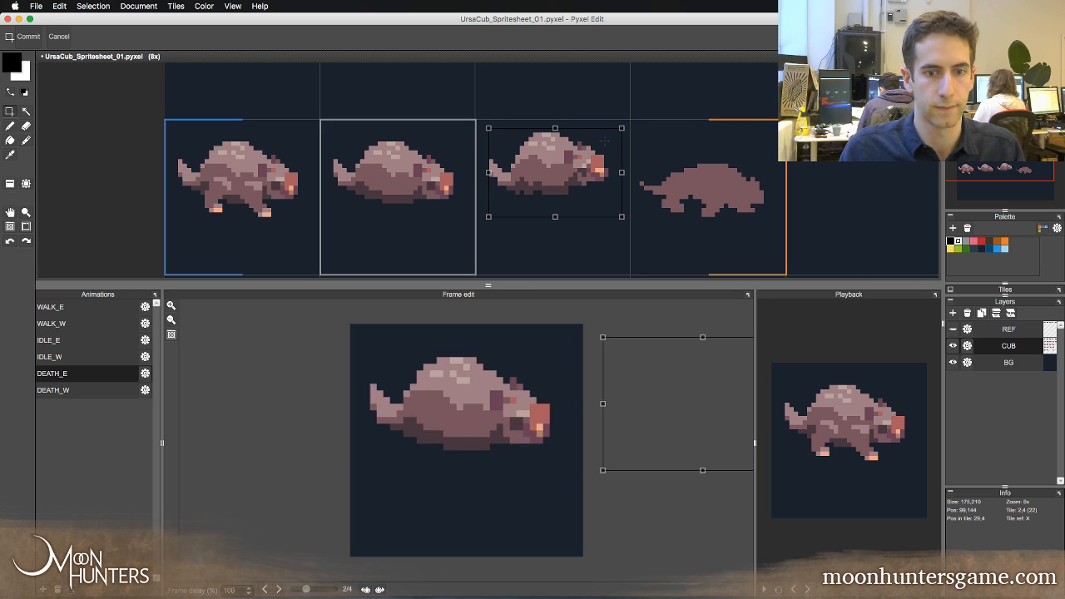
{"action": "key", "text": "."}
- Undo the counter-clockwise rotation and shift of the third frame's cub
{"action": "key", "text": "super+z"}
{"action": "key", "text": "super+z"}
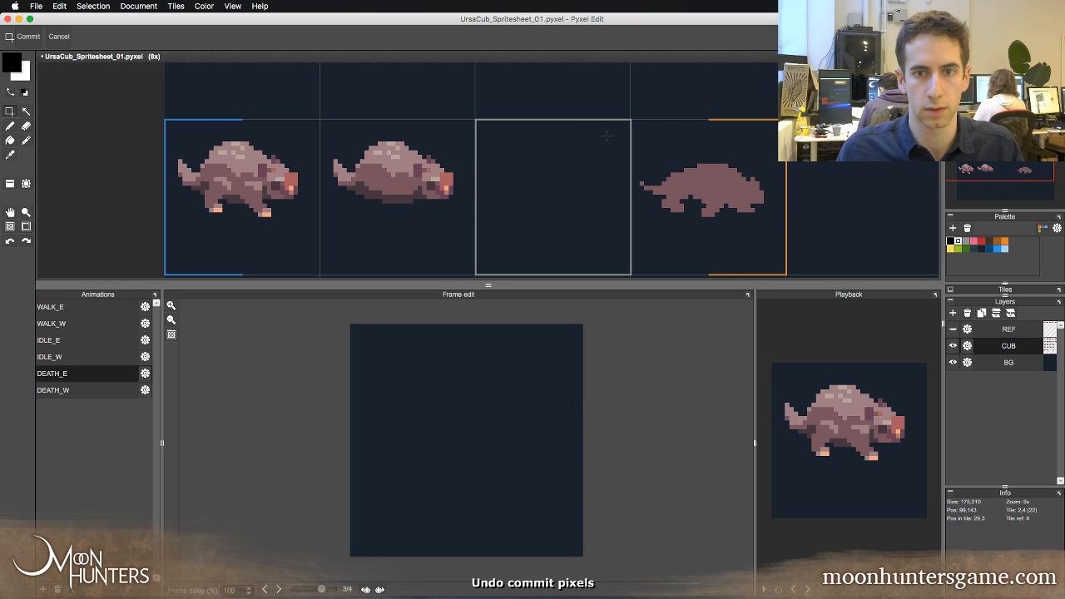
{"action": "key", "text": "super+z"}
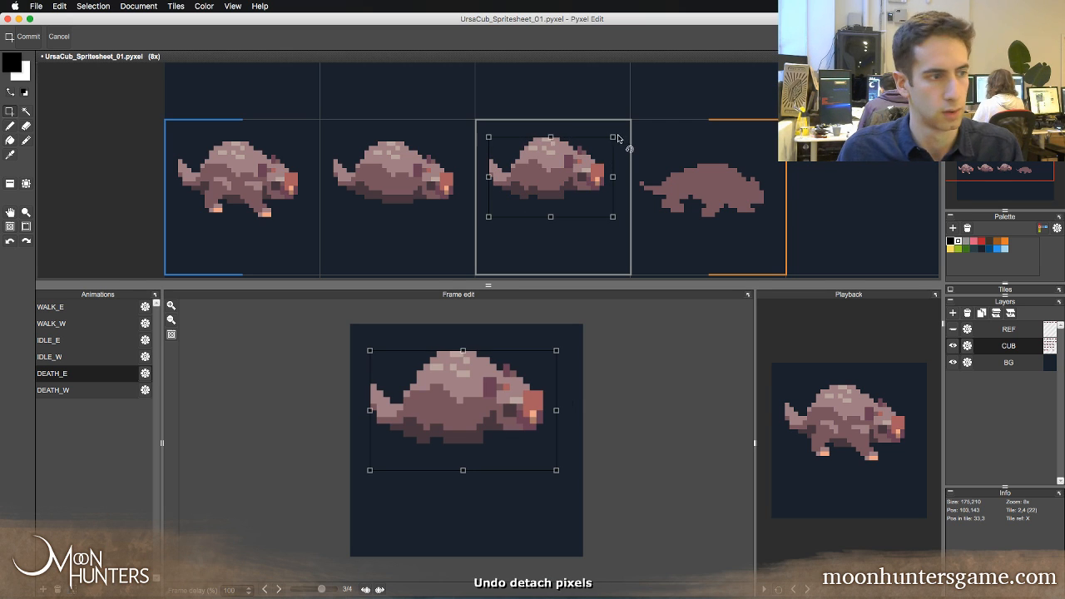
- Rotate the third frame's cub clockwise so the head dips, raise it one pixel, and check the pose against the other frames
{"action": "left_click_drag", "start_coordinate": [618, 138], "coordinate": [639, 167]}
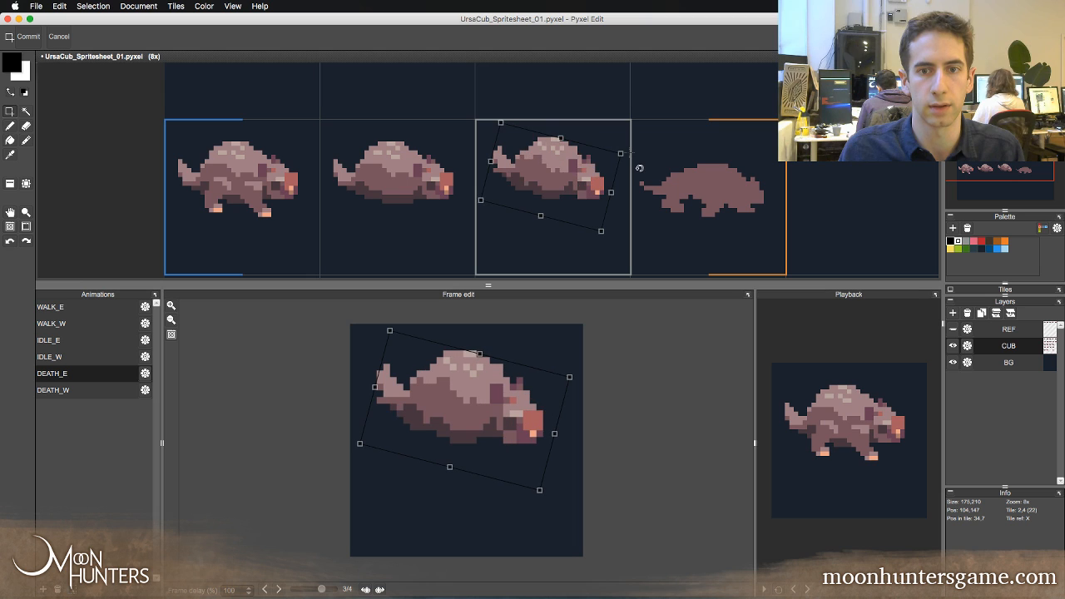
{"action": "left_click_drag", "start_coordinate": [627, 152], "coordinate": [630, 154]}
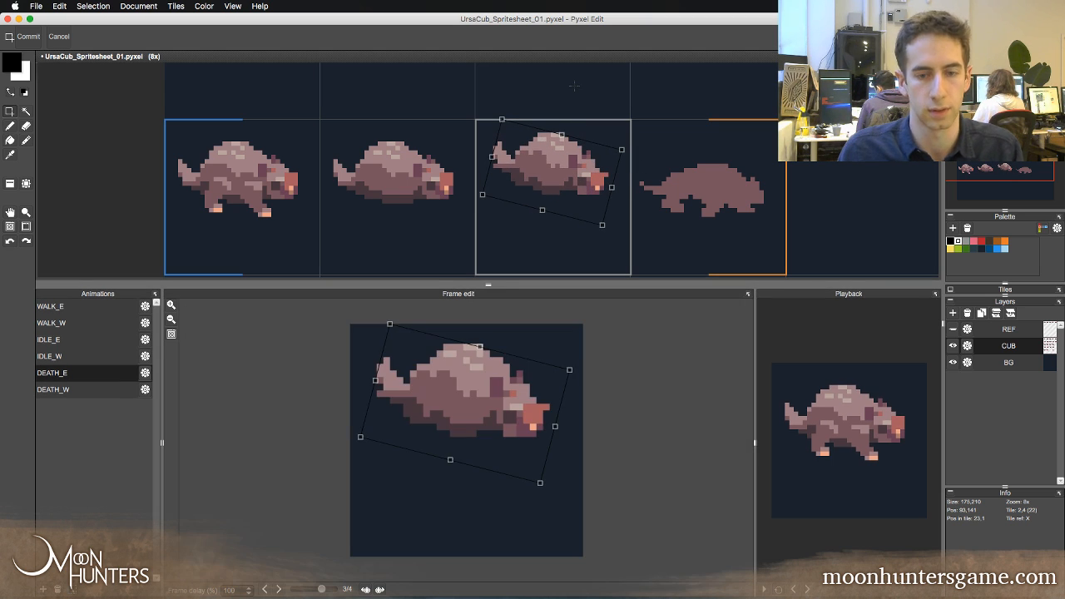
{"action": "key", "text": "comma"}
{"action": "key", "text": "period"}
{"action": "key", "text": "period"}
{"action": "key", "text": "period"}
{"action": "key", "text": "period"}
{"action": "key", "text": "period"}
{"action": "key", "text": "period"}
{"action": "key", "text": "period"}
{"action": "key", "text": "period"}
{"action": "key", "text": "period"}
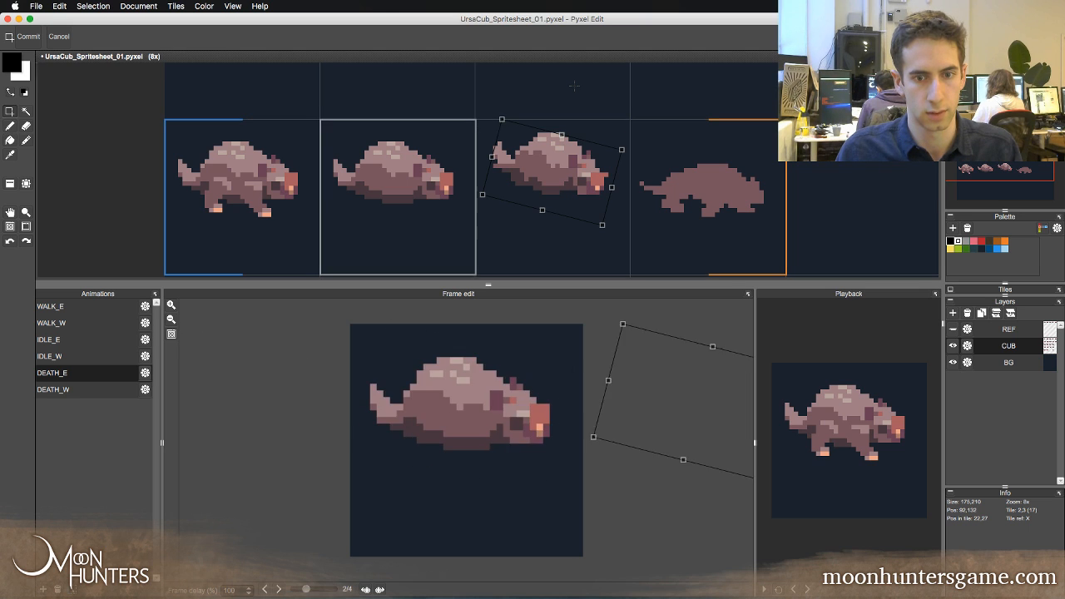
- Compare the tilted cub with the second frame, nudge it one pixel right, and apply the transformation
{"action": "key", "text": "comma"}
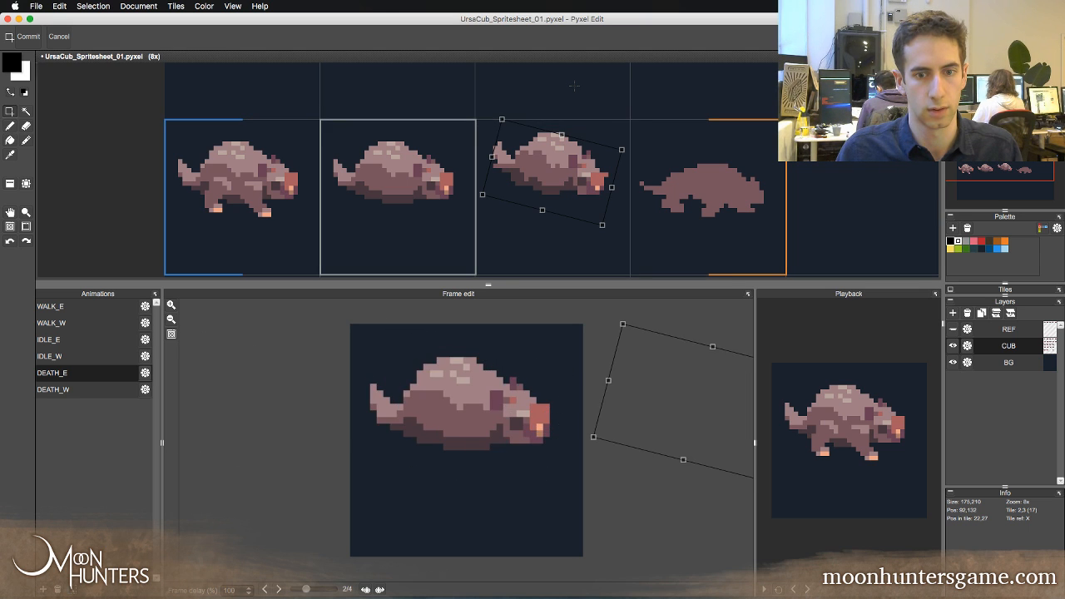
{"action": "key", "text": "period"}
{"action": "key", "text": "comma"}
{"action": "key", "text": "period"}
{"action": "key", "text": "comma"}
{"action": "key", "text": "period"}
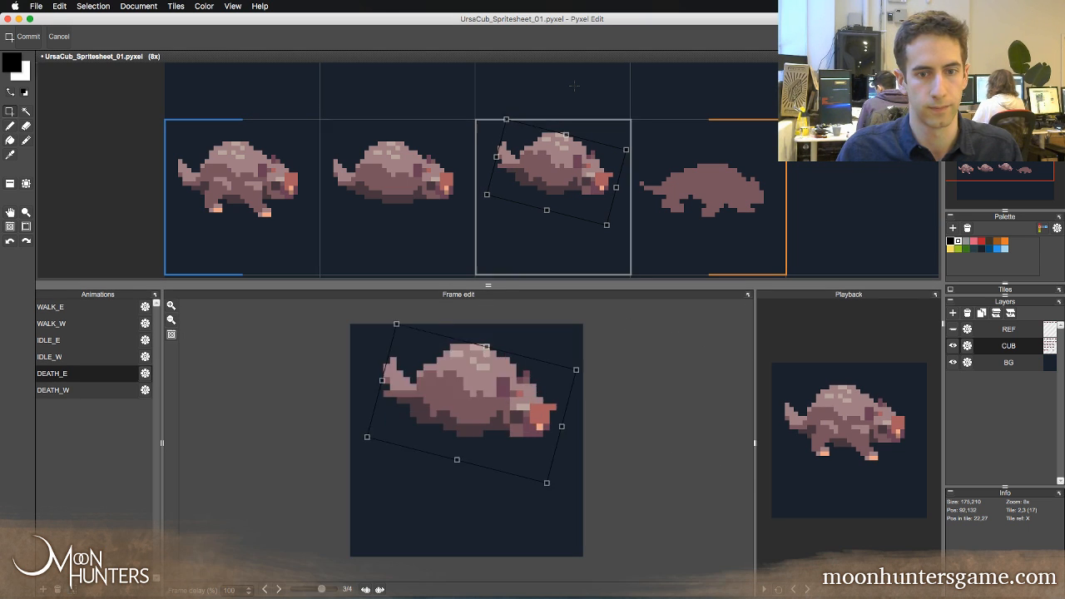
{"action": "key", "text": "comma"}
{"action": "key", "text": "period"}
{"action": "key", "text": "Return"}
{"action": "key", "text": "super+d"}
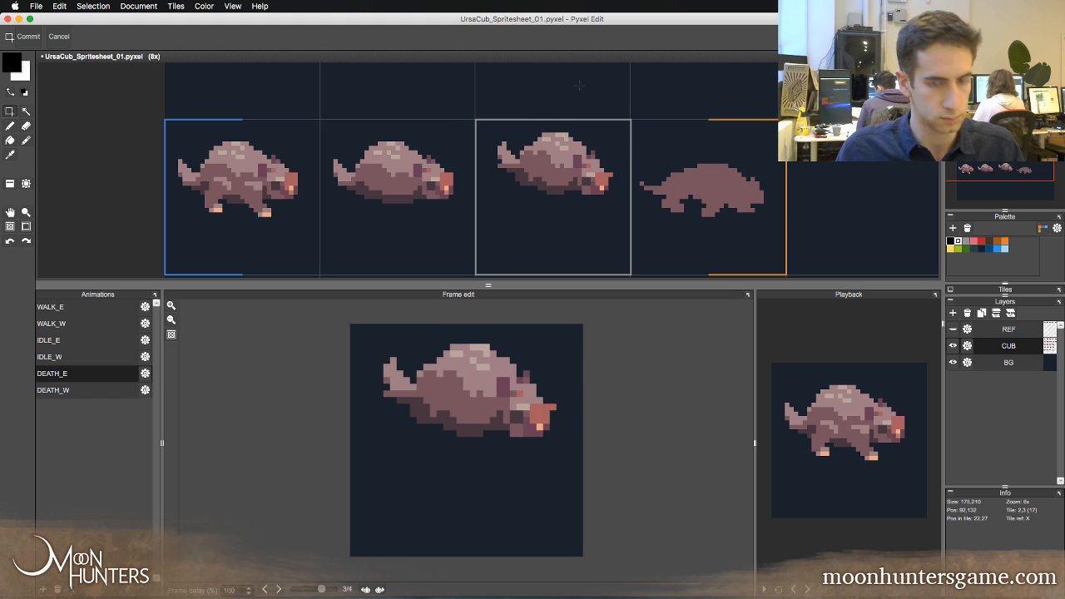
- Select the front half of the third frame's cub and shift it two pixels left to shorten the body
{"action": "left_click_drag", "start_coordinate": [625, 126], "coordinate": [560, 217]}
{"action": "key", "text": "super+t"}
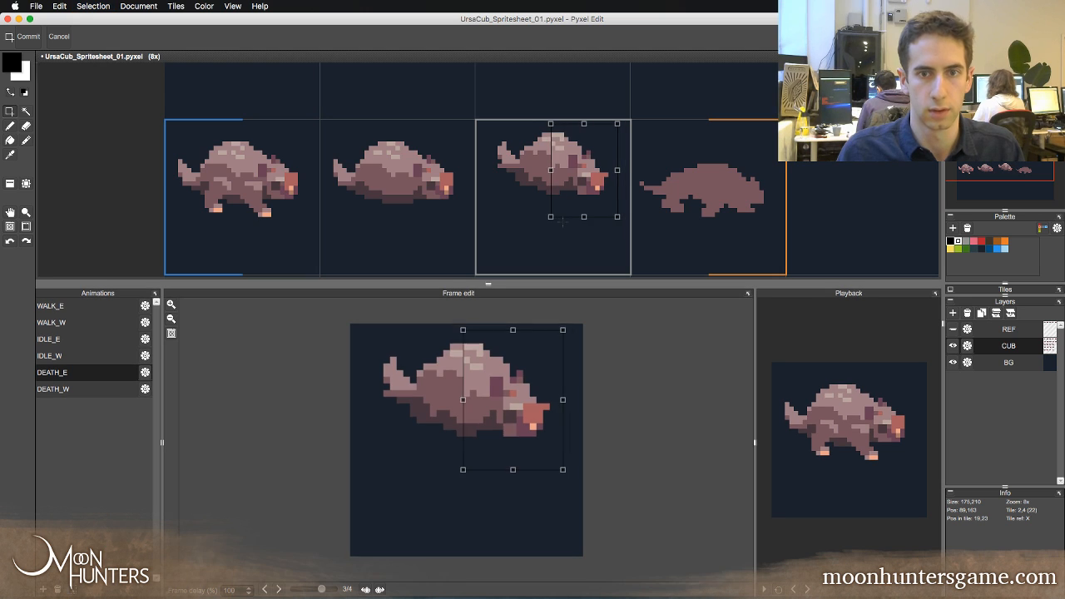
{"action": "key", "text": "comma"}
{"action": "key", "text": "period"}
{"action": "key", "text": "period"}
{"action": "key", "text": "period"}
{"action": "key", "text": "period"}
{"action": "key", "text": "period"}
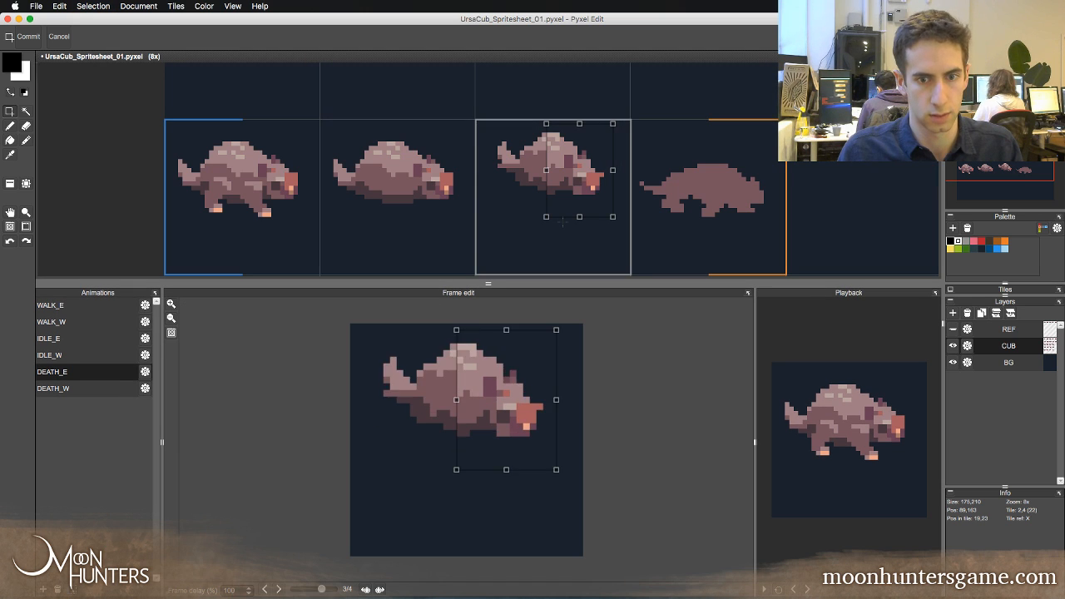
{"action": "key", "text": "Return"}
- Flip through the DEATH_E frames to review the shortened third pose and clear the selection
{"action": "key", "text": "period"}
{"action": "key", "text": "period"}
{"action": "key", "text": "period"}
{"action": "key", "text": "period"}
{"action": "key", "text": "period"}
{"action": "key", "text": "period"}
{"action": "key", "text": "period"}
{"action": "key", "text": "period"}
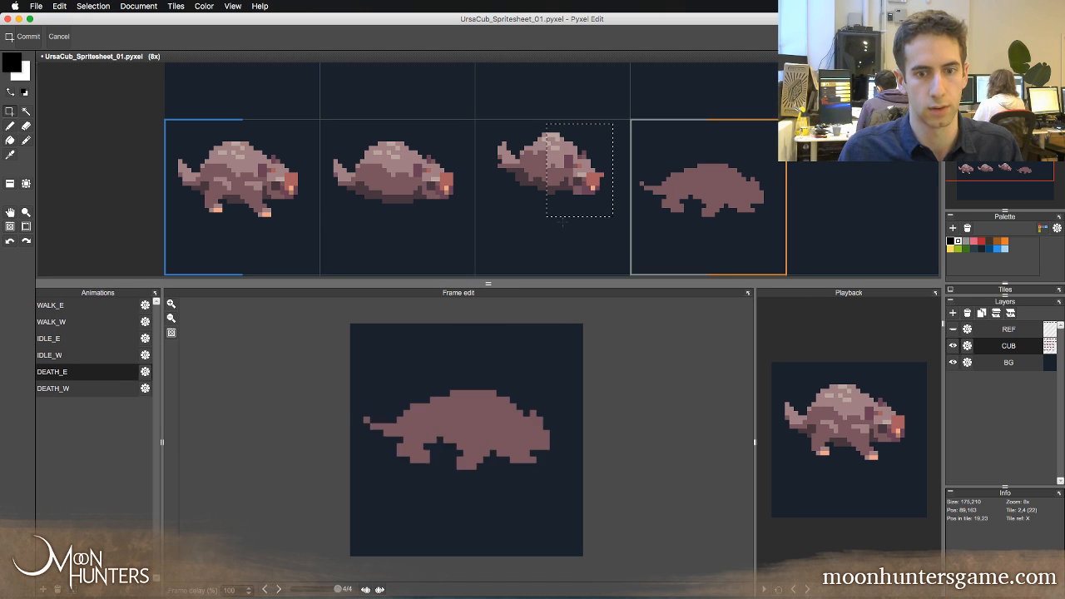
{"action": "key", "text": "super+d"}
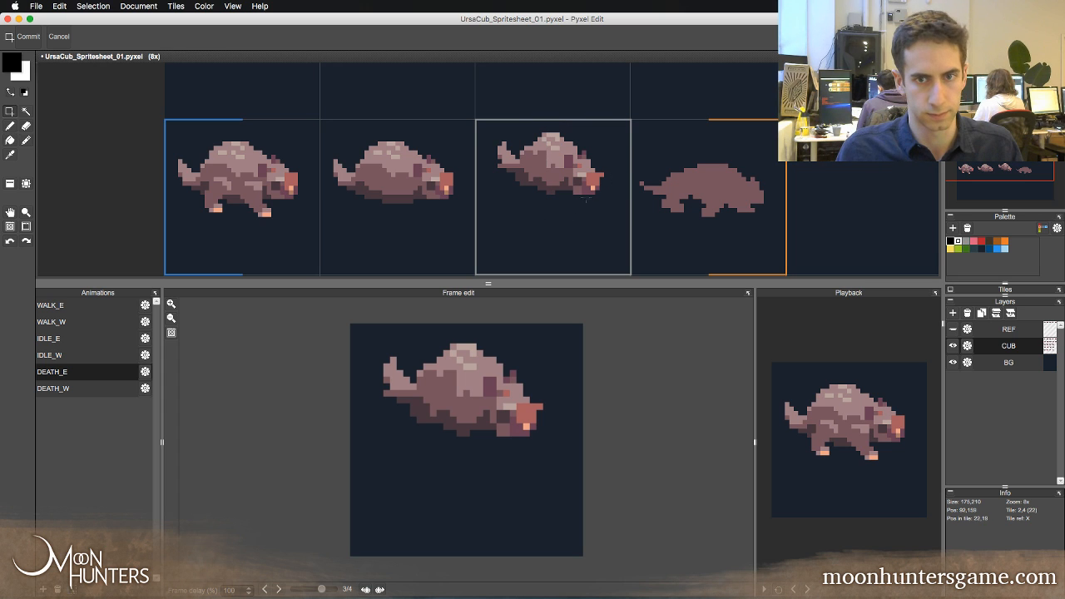
- Sample the snout colour from the second frame with the pen tool and compare the second and third frames' snouts
{"action": "key", "text": "z"}
{"action": "left_click", "coordinate": [586, 186]}
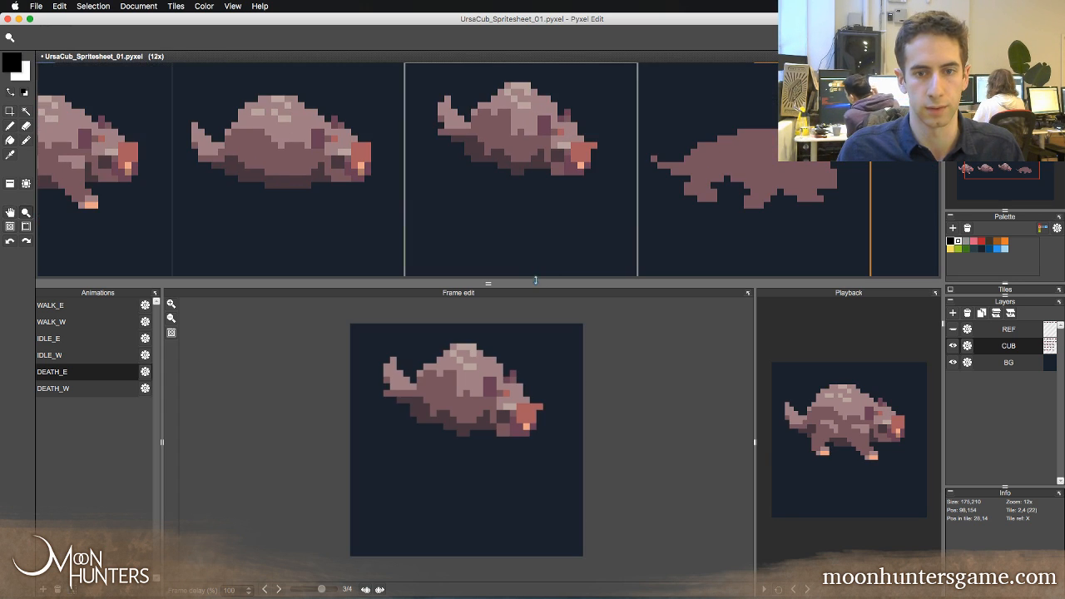
{"action": "left_click_drag", "start_coordinate": [535, 281], "coordinate": [534, 284]}
{"action": "key", "text": "b"}
{"action": "key", "text": "comma"}
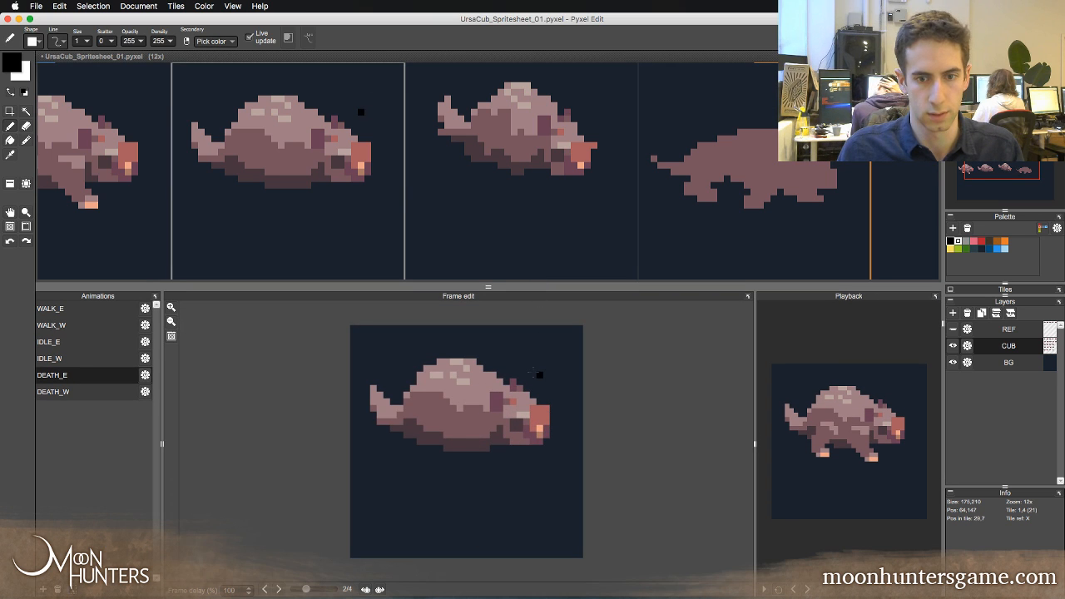
{"action": "left_click", "coordinate": [517, 434], "text": "alt"}
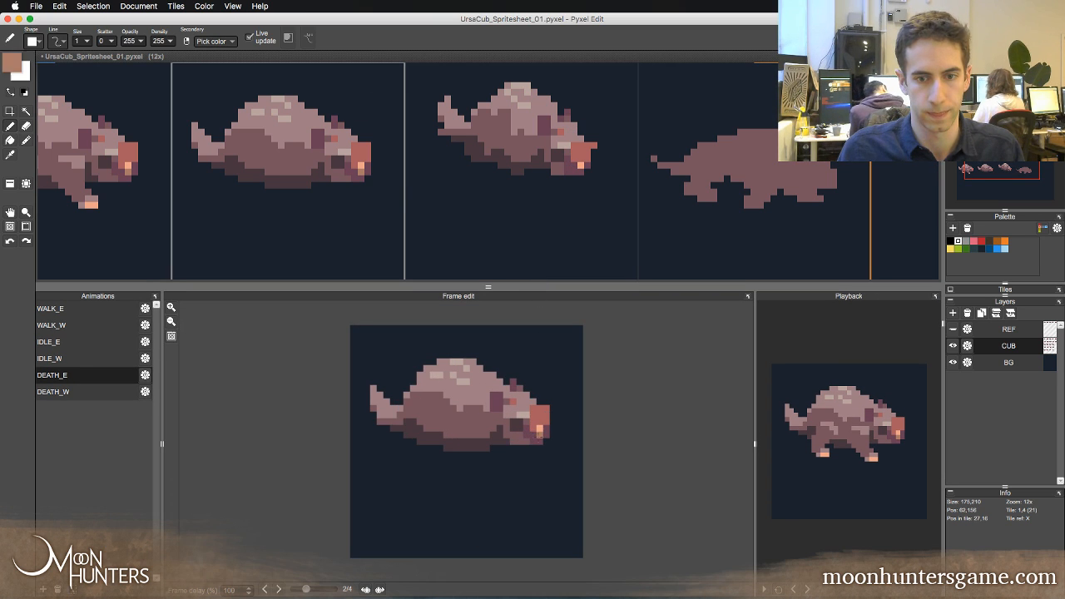
{"action": "left_click", "coordinate": [540, 436]}
{"action": "left_click", "coordinate": [539, 435], "text": "alt"}
{"action": "key", "text": "period"}
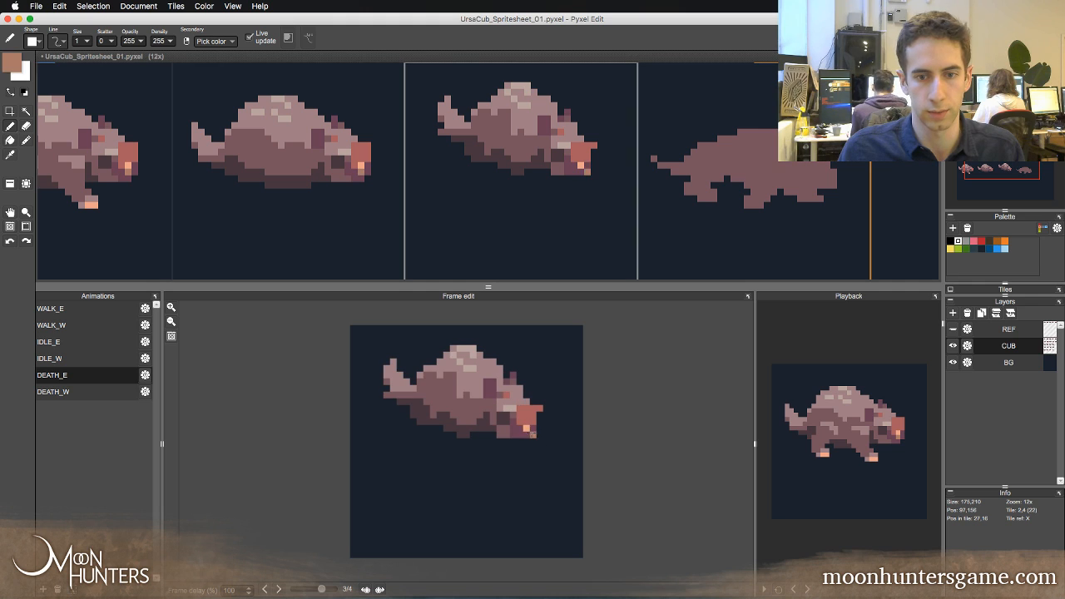
{"action": "key", "text": "comma"}
{"action": "key", "text": "period"}
{"action": "key", "text": "comma"}
{"action": "key", "text": "period"}
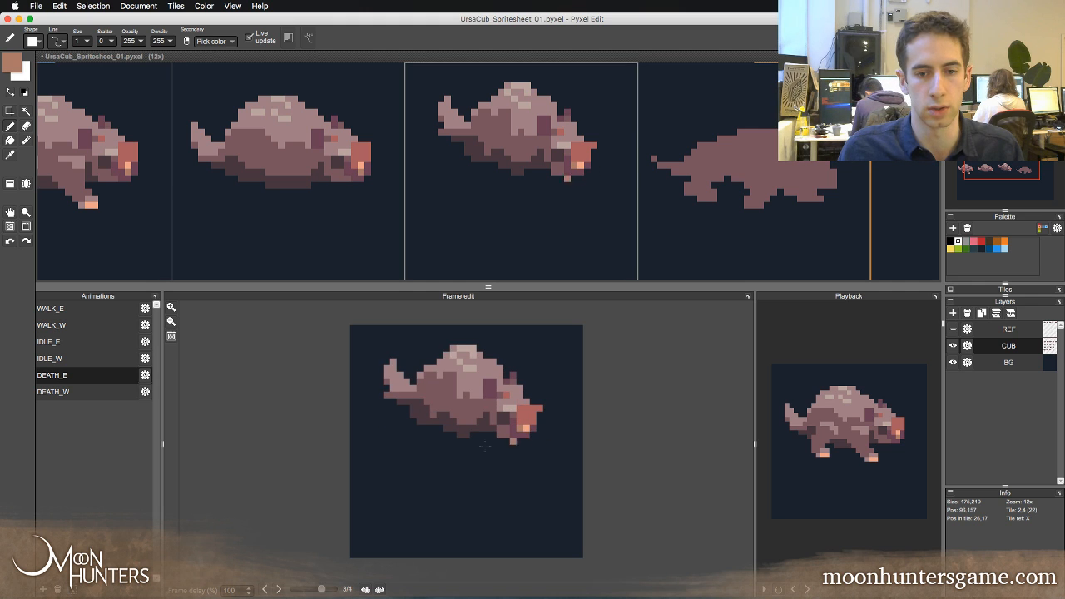
- Extend the jaw beneath the third frame's snout with dark purple pixels sampled from the muzzle
{"action": "left_click", "coordinate": [535, 433], "text": "alt"}
{"action": "left_click", "coordinate": [534, 429]}
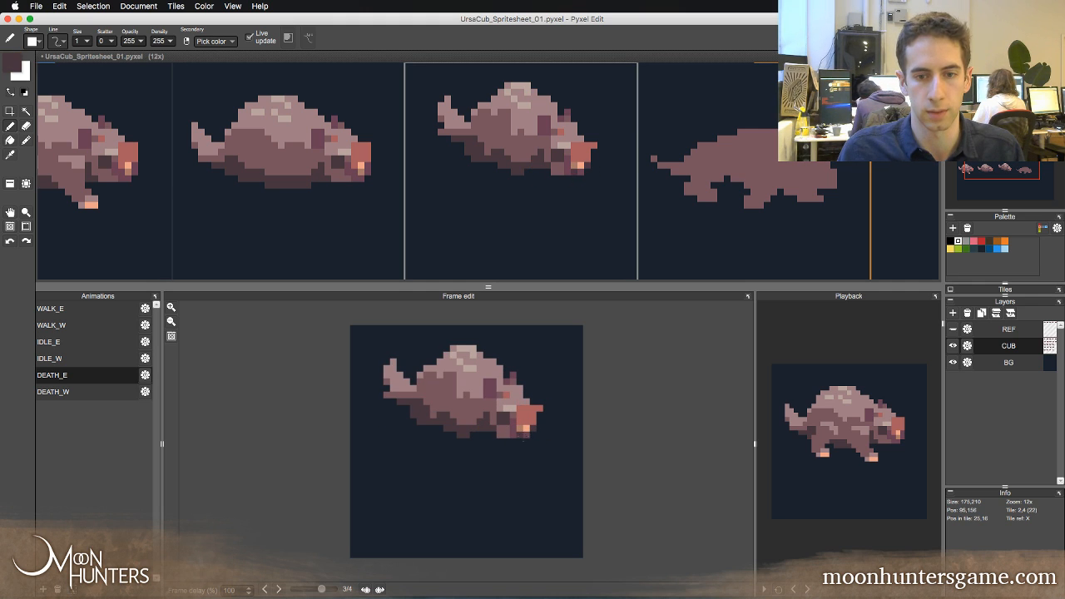
{"action": "left_click", "coordinate": [520, 434], "text": "alt"}
{"action": "left_click", "coordinate": [513, 441]}
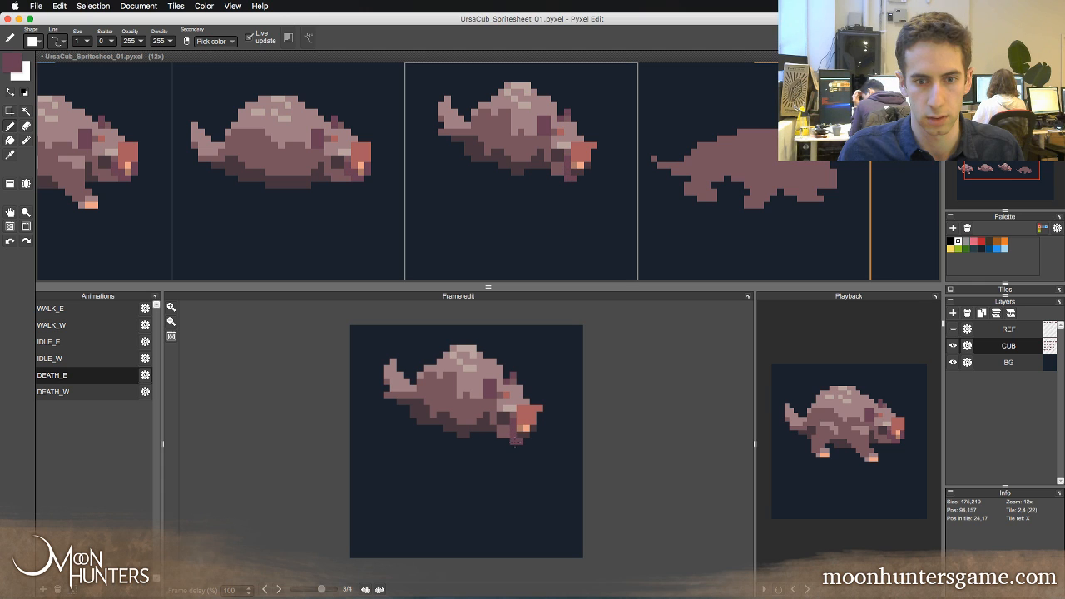
{"action": "left_click", "coordinate": [526, 439]}
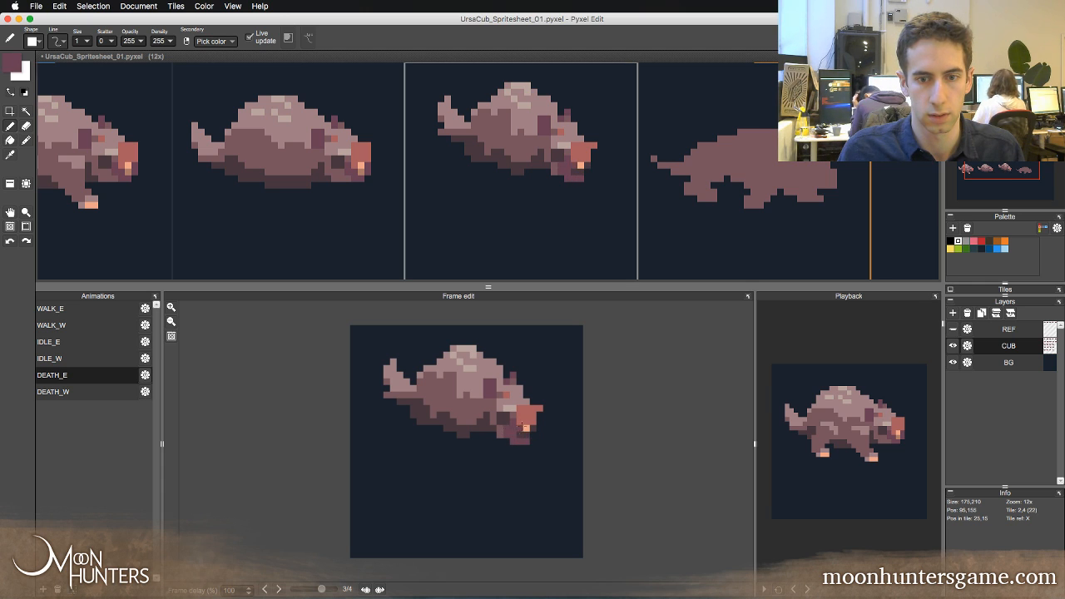
- Repaint the snout tip on the third frame, placing the light highlight one pixel further left and reshading the neighbouring pixels
{"action": "left_click", "coordinate": [519, 428], "text": "alt"}
{"action": "right_click", "coordinate": [526, 429]}
{"action": "left_click", "coordinate": [520, 428]}
{"action": "right_click", "coordinate": [526, 435]}
{"action": "left_click", "coordinate": [527, 429]}
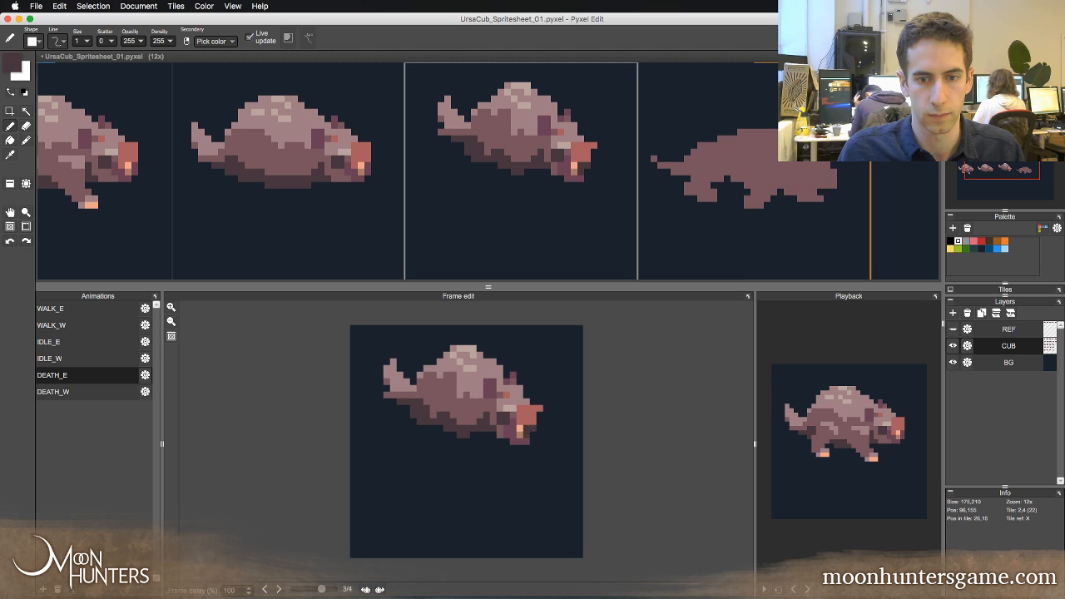
- Retouch the third frame's snout edge with orange-brown and red sampled from the snout, and erase its upper corner pixel
{"action": "key", "text": "Left"}
{"action": "key", "text": "Right"}
{"action": "right_click", "coordinate": [526, 437]}
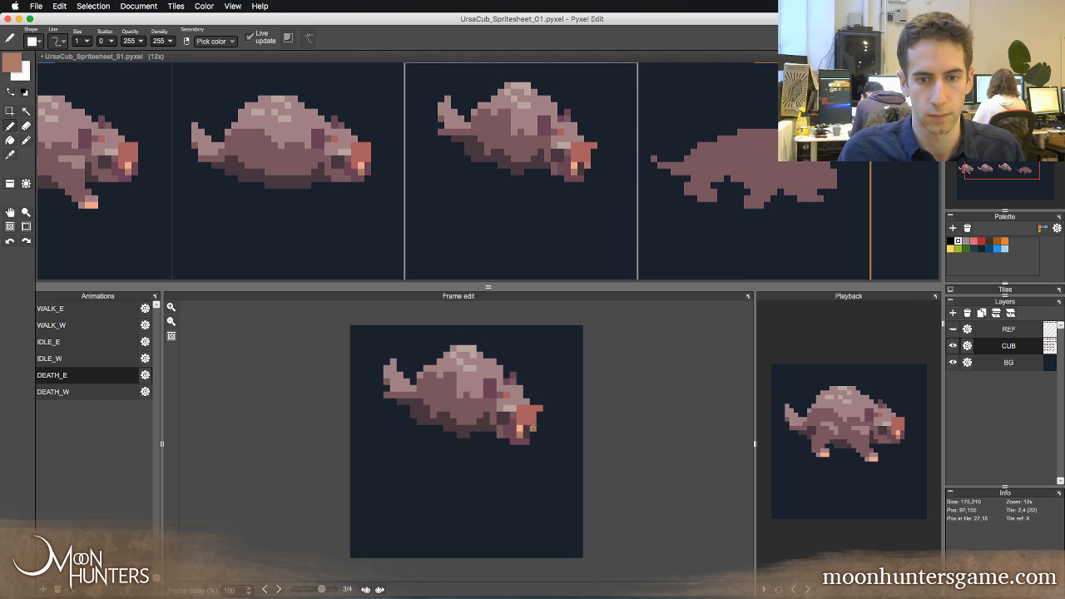
{"action": "right_click", "coordinate": [539, 422]}
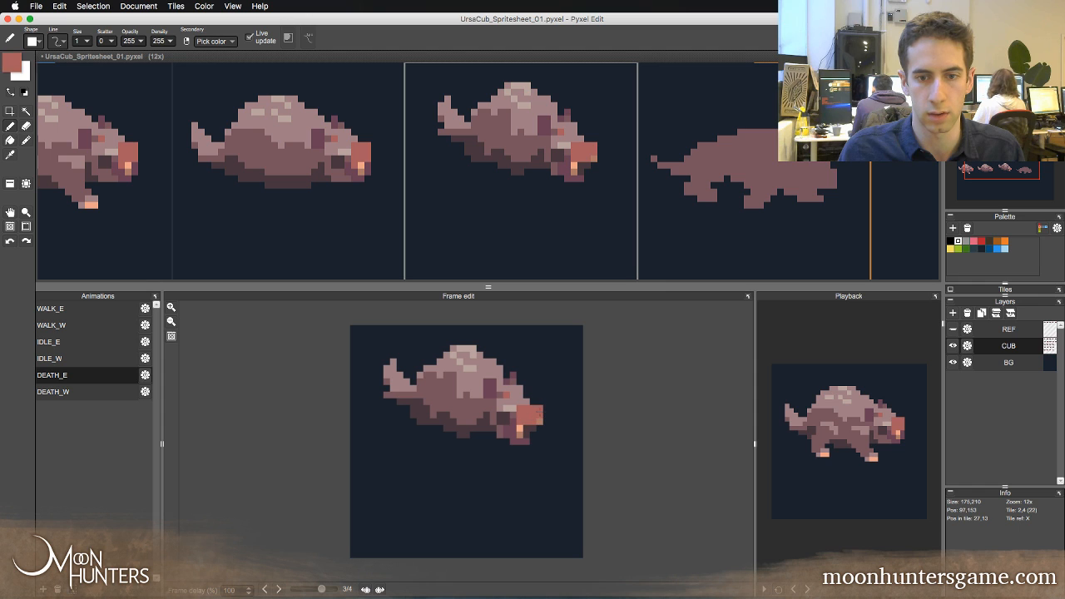
{"action": "key", "text": "e"}
- Compare the second and third frames' snouts, sample dark purple from the second muzzle, and tidy the third frame's snout outline
{"action": "key", "text": "Left"}
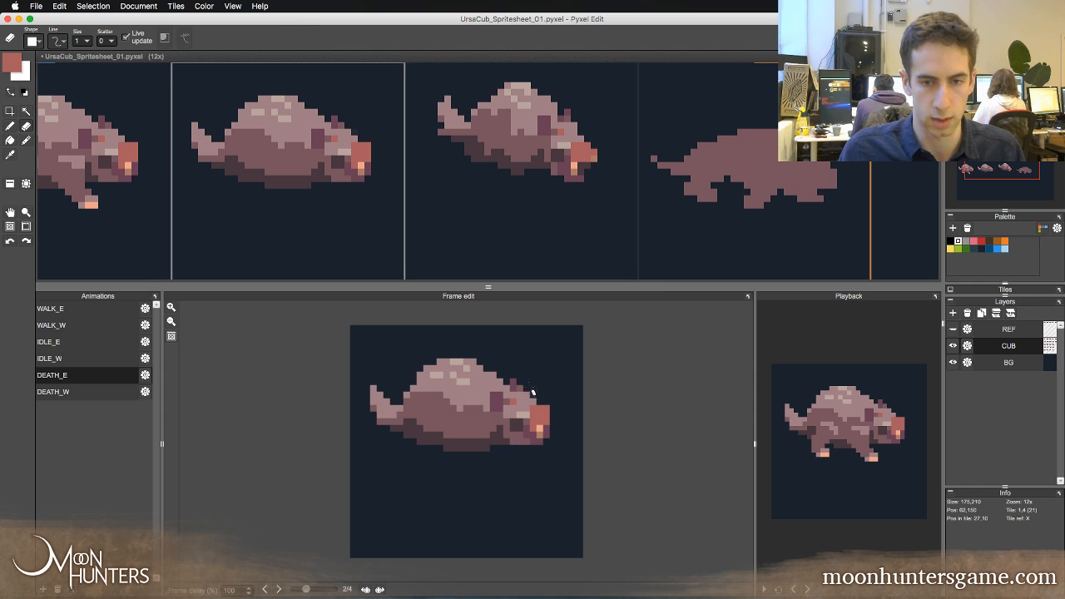
{"action": "key", "text": "Right"}
{"action": "key", "text": "Left"}
{"action": "key", "text": "Right"}
{"action": "key", "text": "Left"}
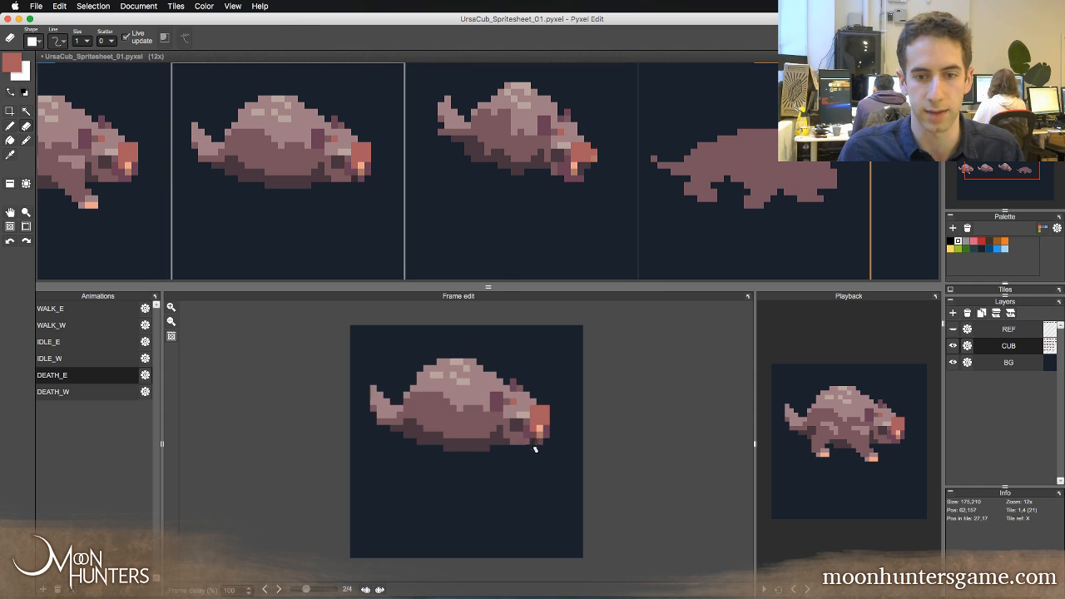
{"action": "right_click", "coordinate": [531, 442]}
{"action": "key", "text": "b"}
{"action": "key", "text": "Right"}
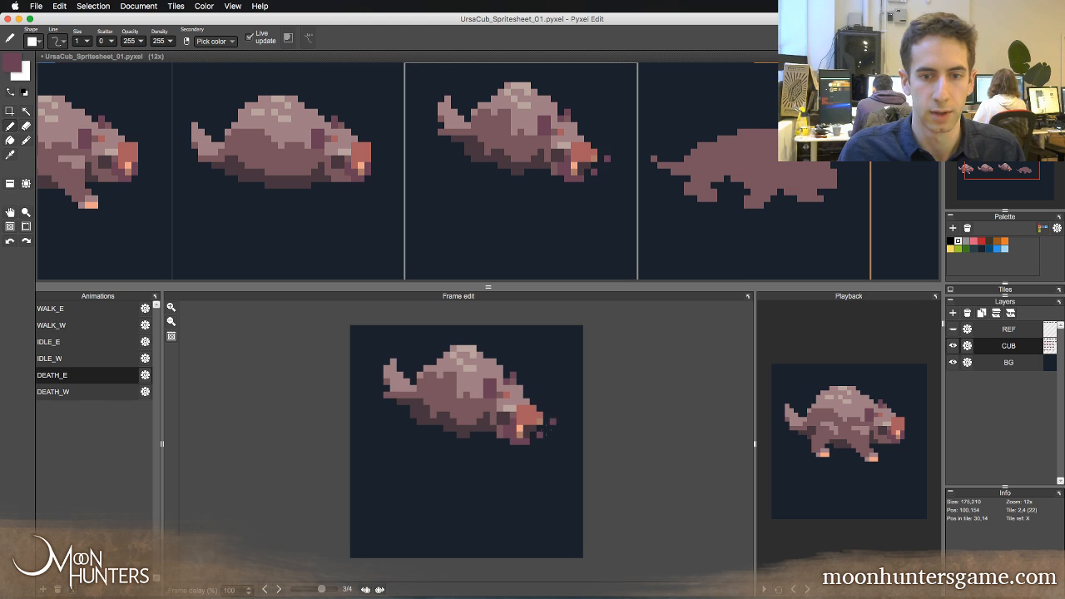
{"action": "key", "text": "e"}
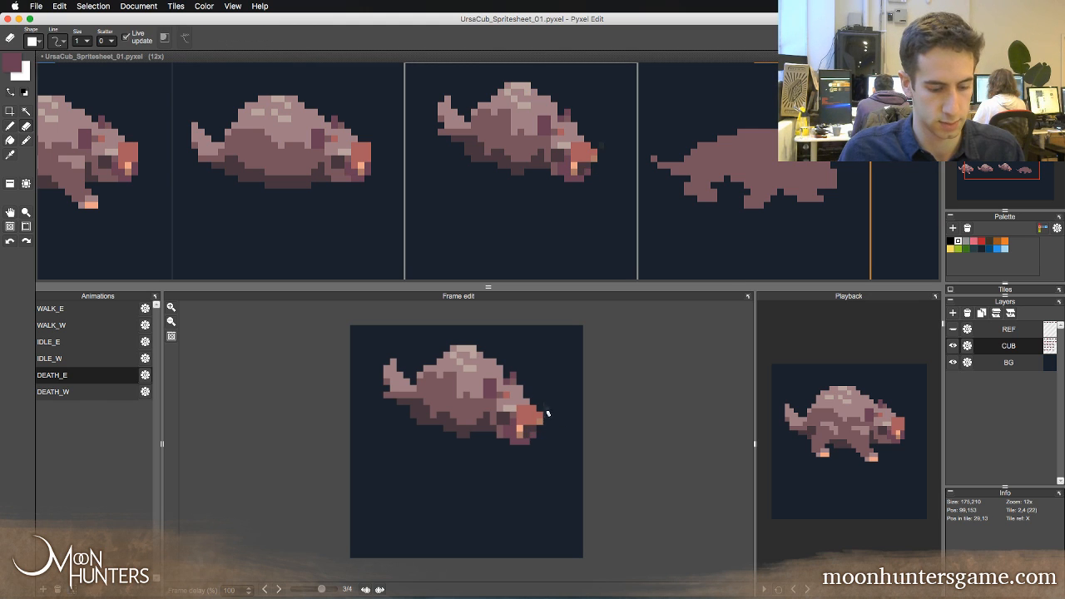
- Flip between the neighbouring DEATH_E frames to check the third frame's reshaped snout
{"action": "key", "text": "Left"}
{"action": "key", "text": "Right"}
{"action": "key", "text": "Left"}
{"action": "key", "text": "Right"}
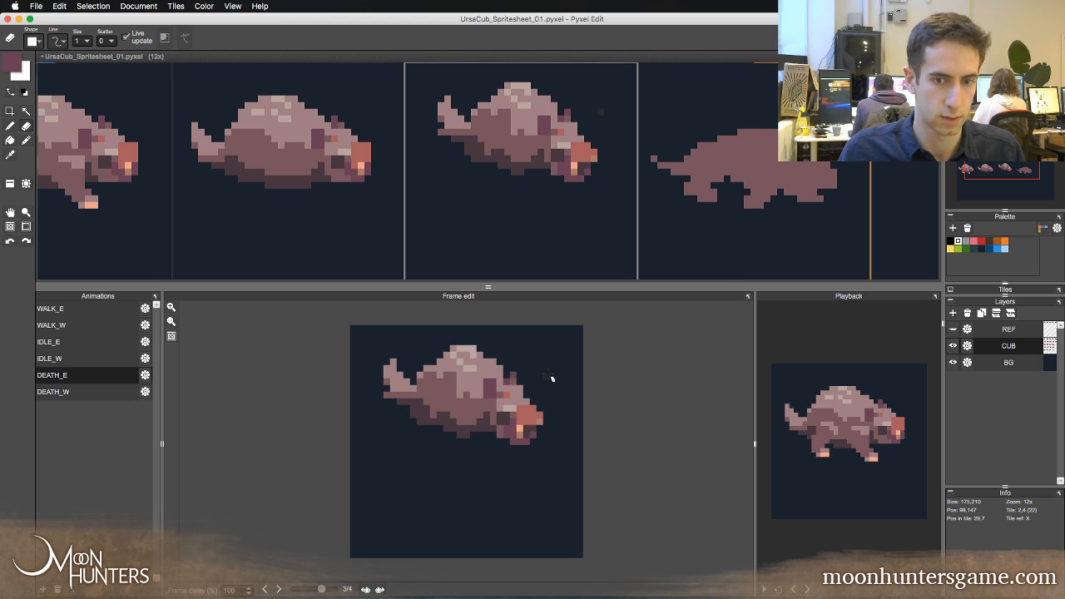
{"action": "key", "text": "Right"}
{"action": "key", "text": "Left"}
{"action": "key", "text": "Left"}
{"action": "key", "text": "Right"}
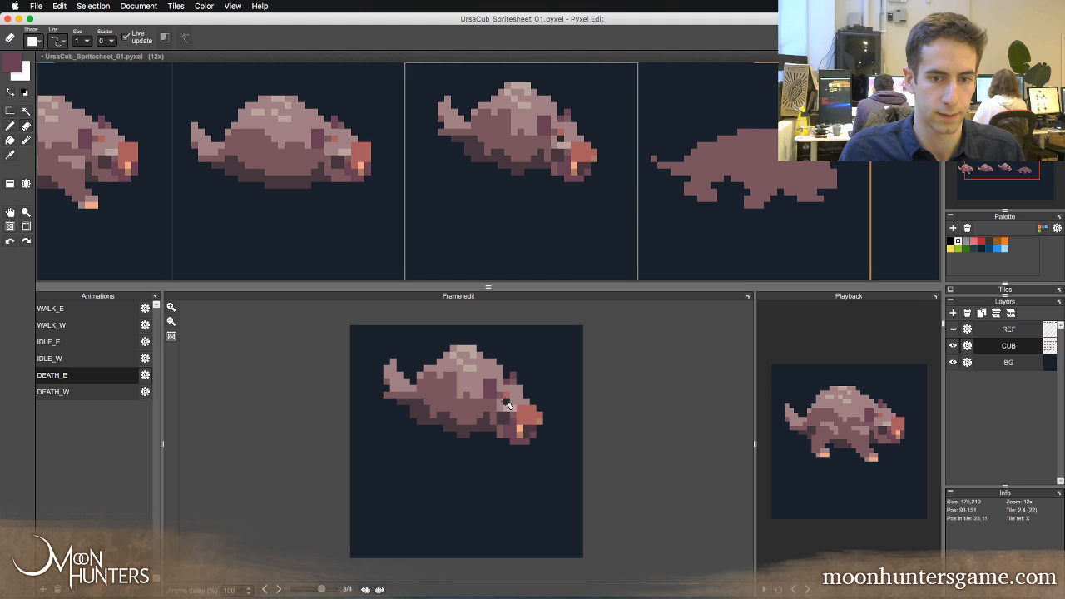
- Paint over the third frame's dark eye pixels with mauve tones sampled from the face and body
{"action": "right_click", "coordinate": [509, 404]}
{"action": "key", "text": "b"}
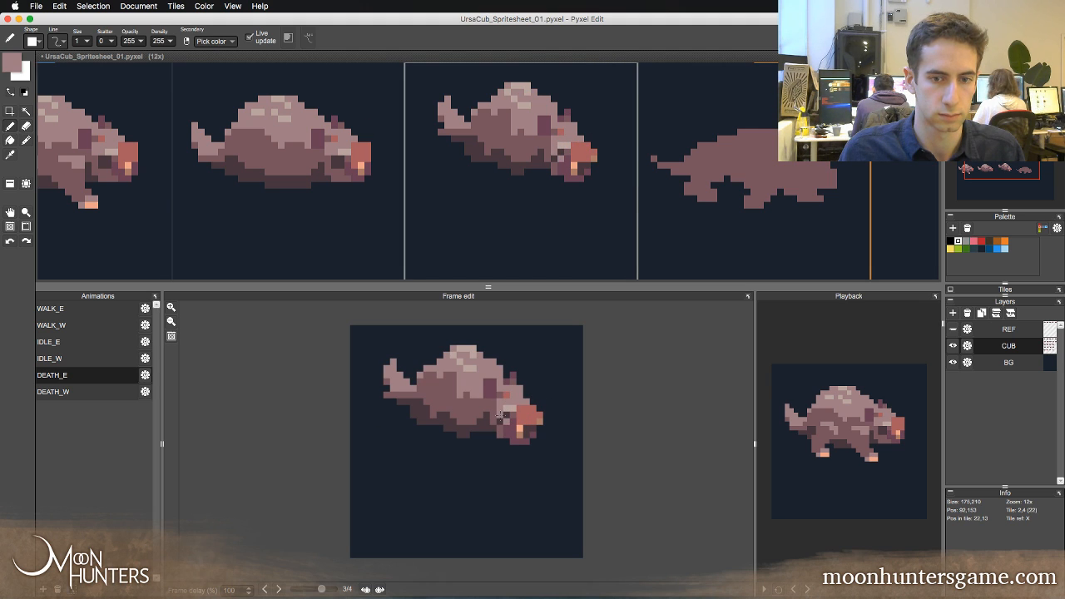
{"action": "right_click", "coordinate": [493, 421]}
- Cycle through the DEATH_E frames to review the third frame's recoloured eye area in motion
{"action": "key", "text": "Left"}
{"action": "key", "text": "Right"}
{"action": "key", "text": "Right"}
{"action": "key", "text": "Right"}
{"action": "key", "text": "Right"}
{"action": "key", "text": "Right"}
{"action": "key", "text": "Right"}
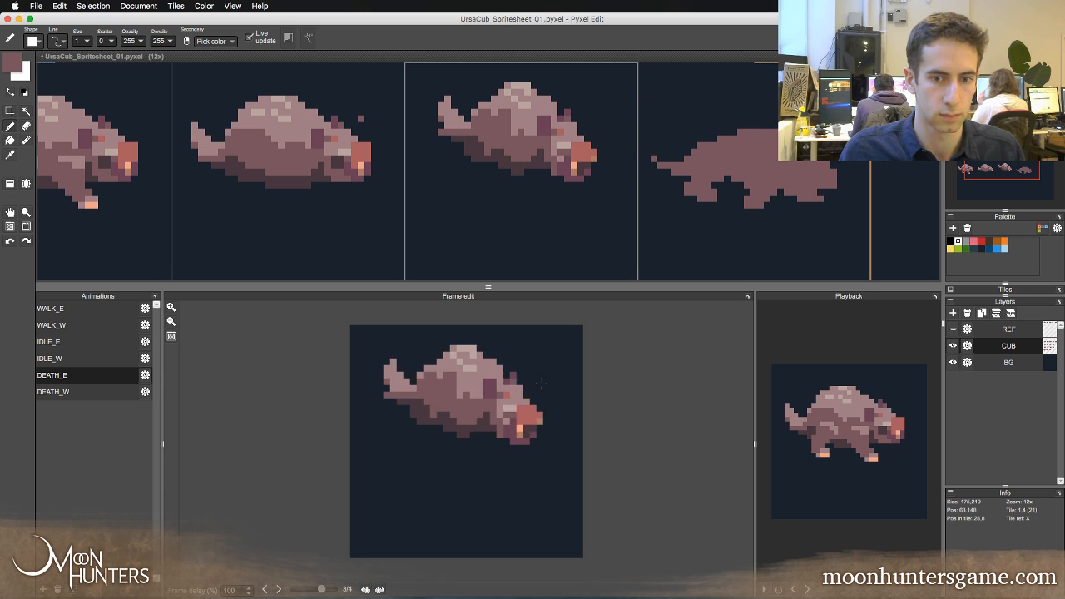
{"action": "key", "text": "Left"}
{"action": "key", "text": "Left"}
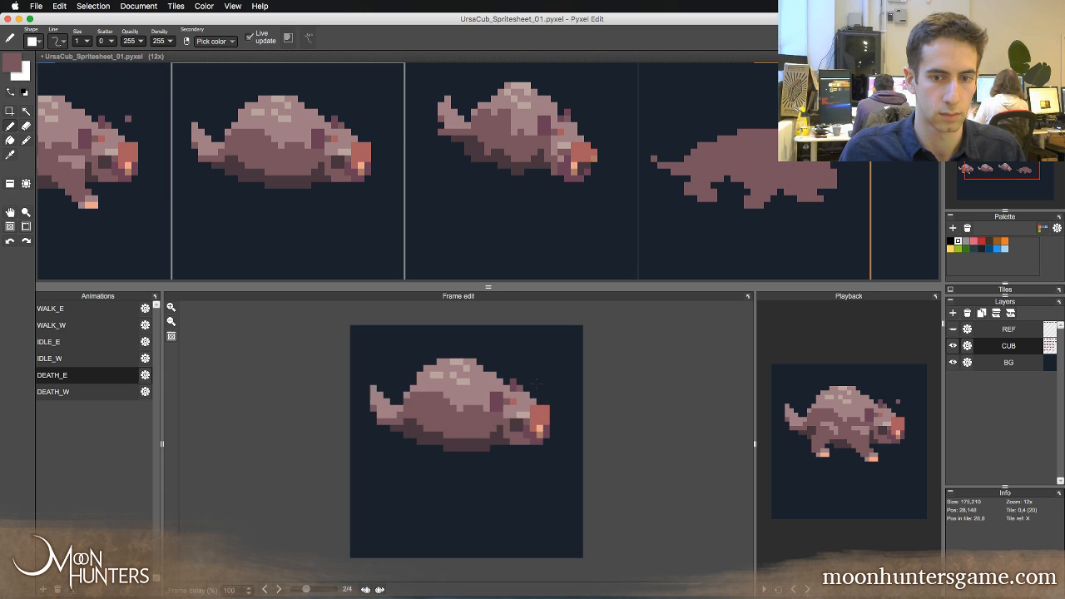
{"action": "key", "text": "Right"}
{"action": "key", "text": "Left"}
{"action": "key", "text": "Right"}
- Reshade the third frame's cheek behind the snout with individual pixels in purple and mauve sampled from the head
{"action": "right_click", "coordinate": [508, 395]}
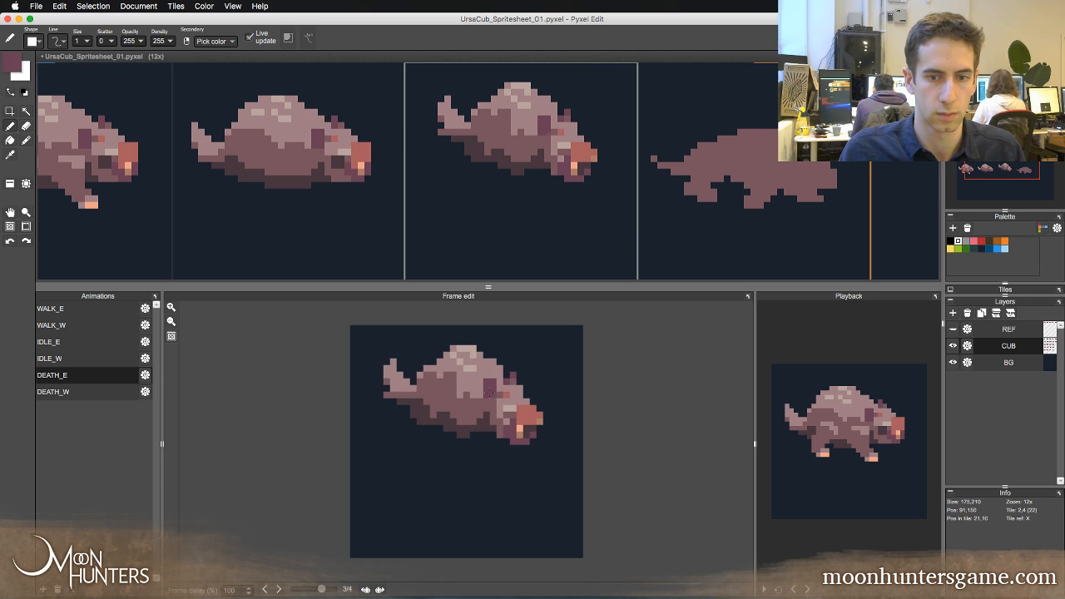
{"action": "left_click", "coordinate": [503, 423]}
{"action": "left_click", "coordinate": [500, 415]}
{"action": "right_click", "coordinate": [500, 427]}
{"action": "left_click", "coordinate": [507, 428]}
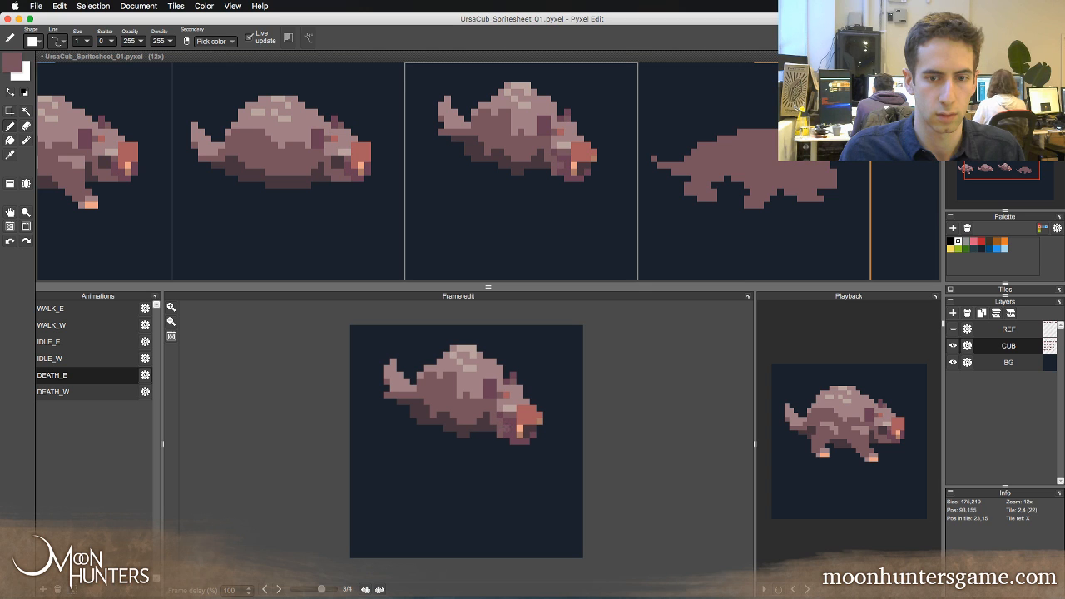
{"action": "left_click", "coordinate": [514, 422]}
{"action": "left_click", "coordinate": [527, 416]}
- Flip repeatedly between the second and third DEATH_E frames to examine how the head and cheek shading move
{"action": "key", "text": "Left"}
{"action": "key", "text": "Right"}
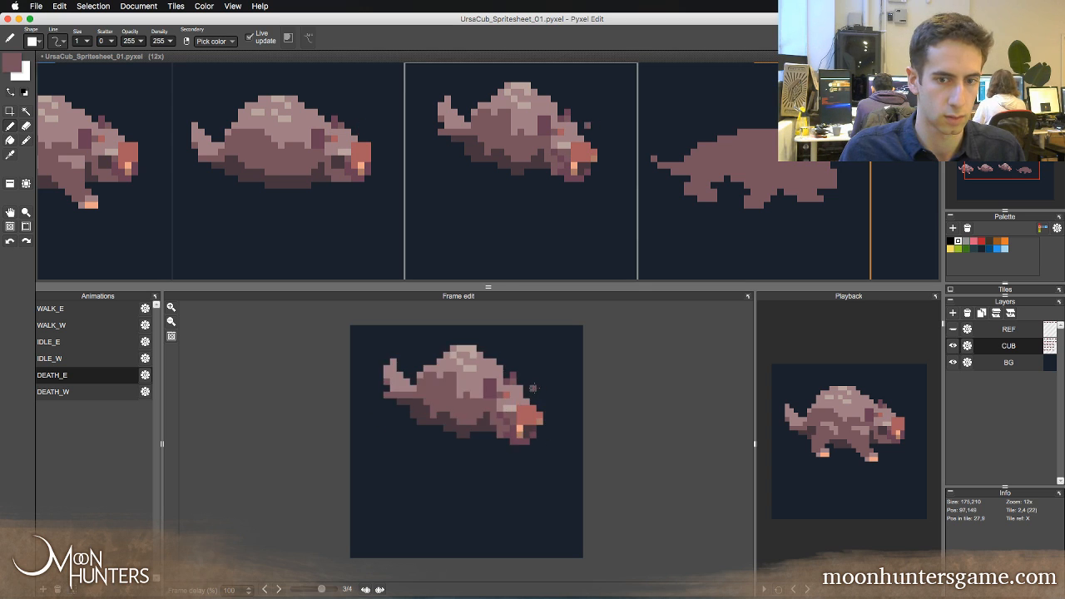
{"action": "key", "text": "Right"}
{"action": "key", "text": "Left"}
{"action": "key", "text": "Left"}
{"action": "key", "text": "Right"}
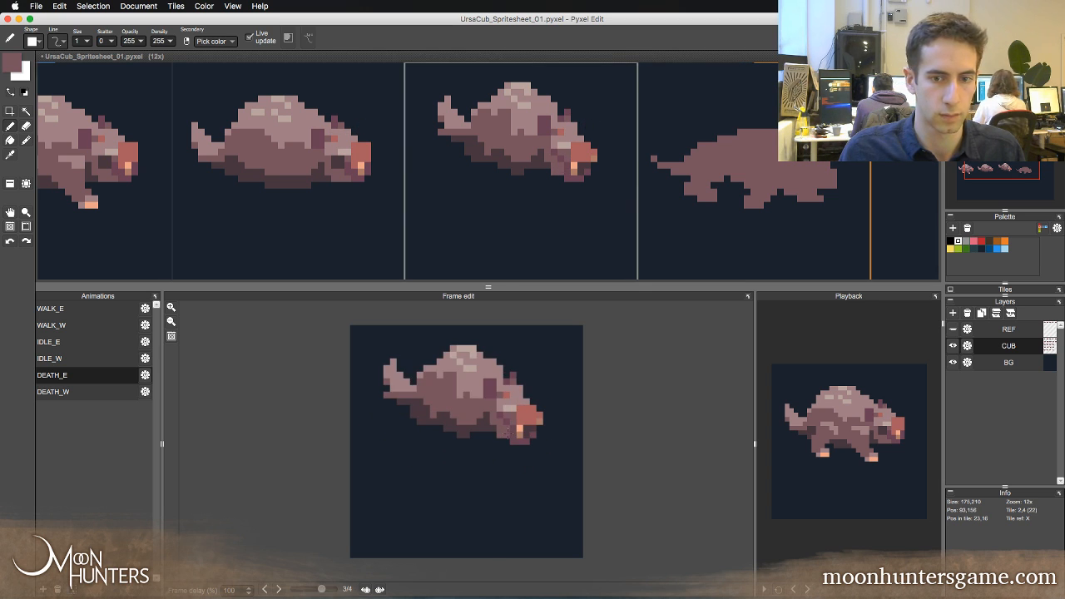
{"action": "key", "text": "Left"}
{"action": "key", "text": "Right"}
{"action": "key", "text": "Left"}
{"action": "key", "text": "Right"}
{"action": "key", "text": "Left"}
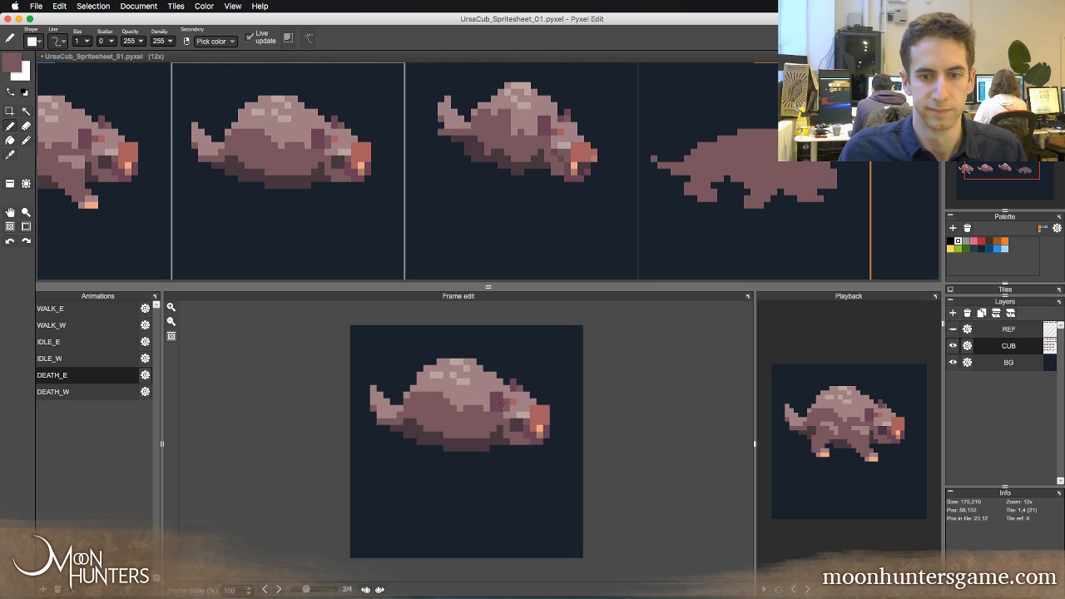
{"action": "key", "text": "Right"}
{"action": "key", "text": "Left"}
{"action": "key", "text": "Right"}
{"action": "key", "text": "Left"}
{"action": "key", "text": "Right"}
{"action": "key", "text": "Left"}
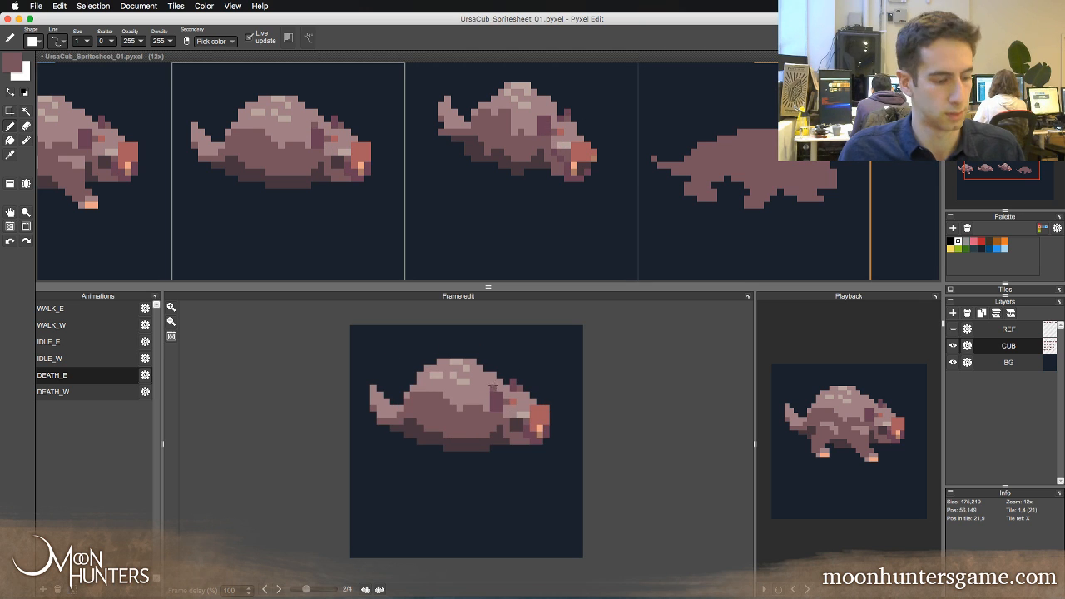
- Save the UrsaCub_Spritesheet_01.pyxel file and bring its window back to the front
{"action": "key", "text": "super+s"}
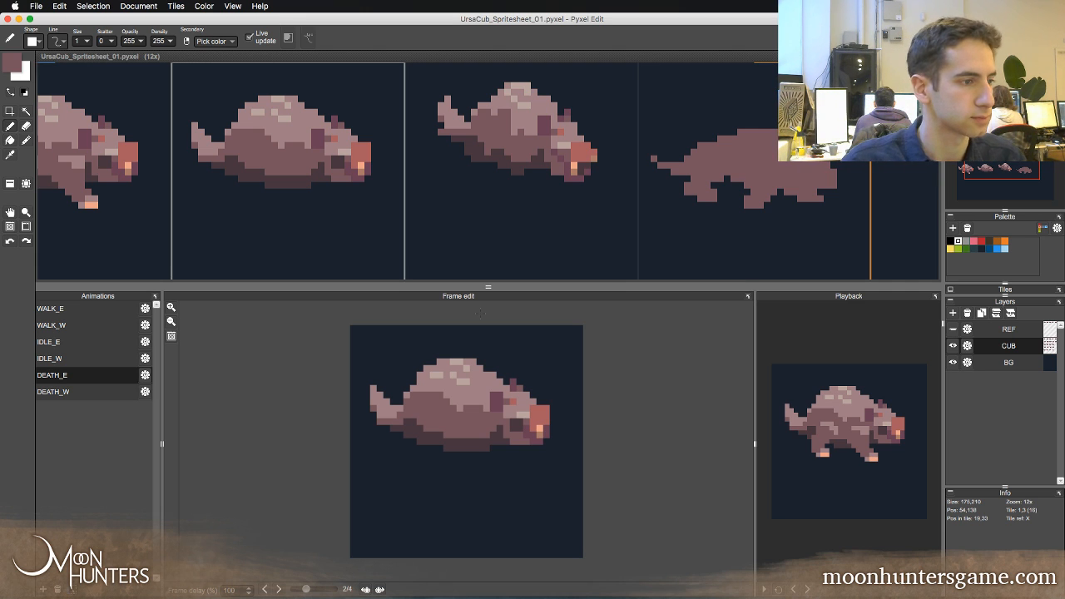
{"action": "key", "text": "super+Tab"}
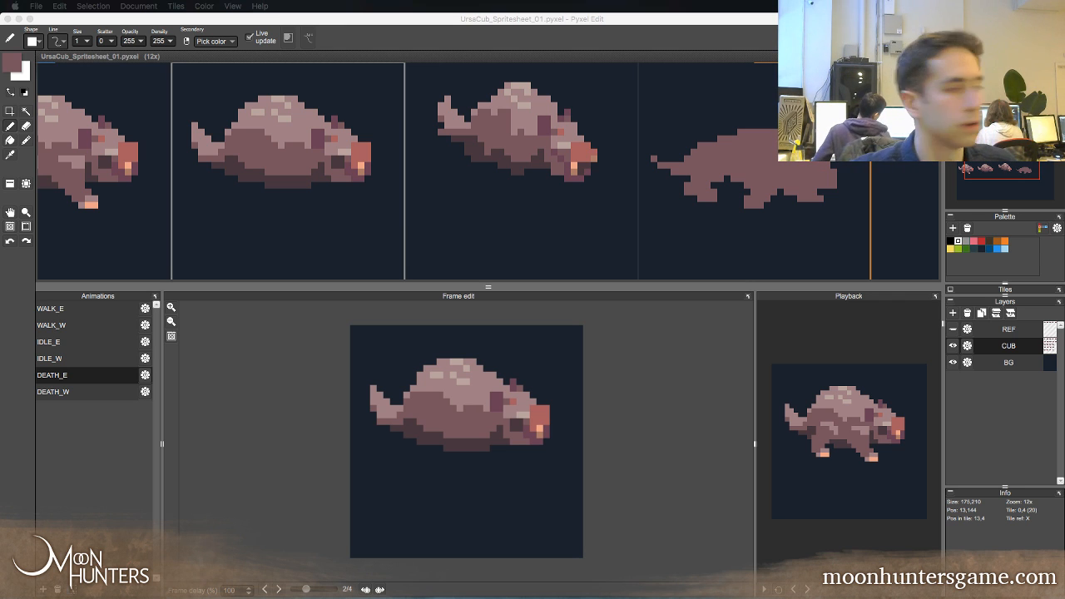
{"action": "left_click", "coordinate": [435, 22]}
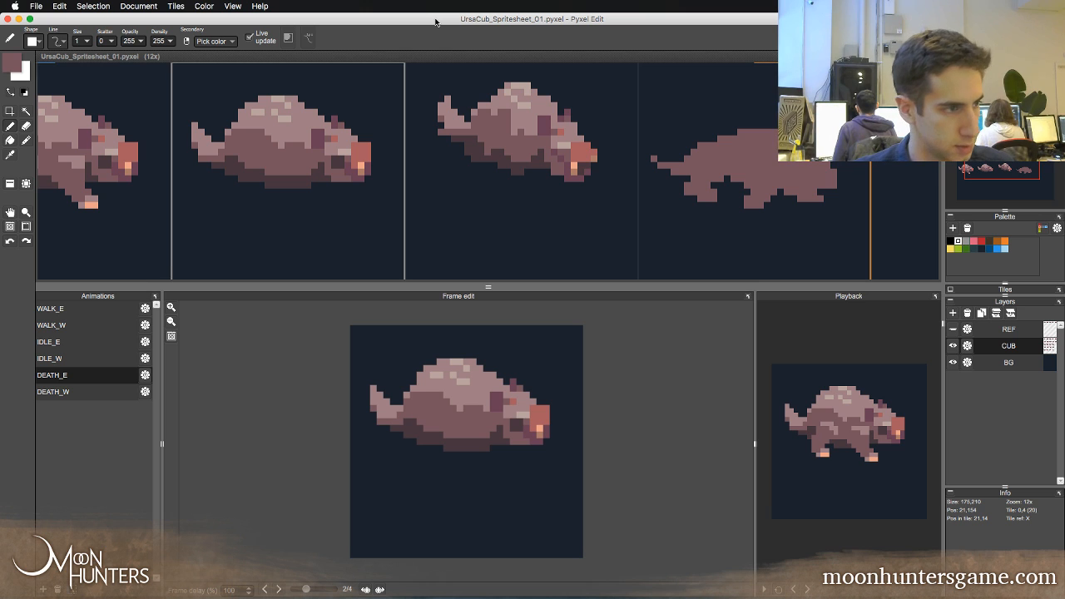
- Flip between the third and fourth DEATH_E frames to compare the shaded pose with the flat silhouette
{"action": "key", "text": "Left"}
{"action": "key", "text": "Right"}
{"action": "key", "text": "Right"}
{"action": "key", "text": "Right"}
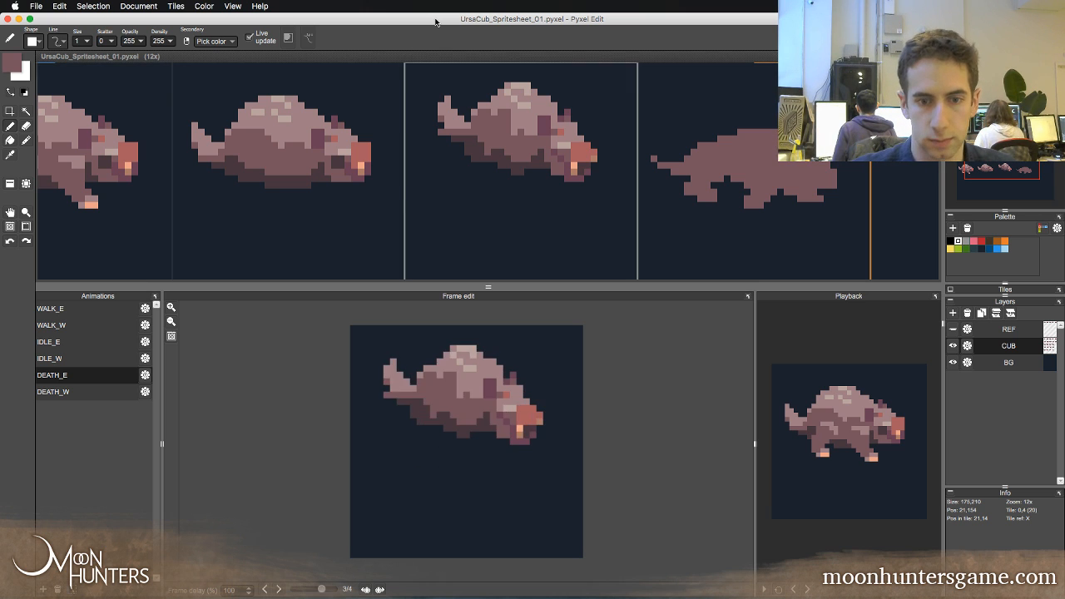
{"action": "key", "text": "Left"}
{"action": "key", "text": "Left"}
{"action": "key", "text": "Right"}
{"action": "key", "text": "Right"}
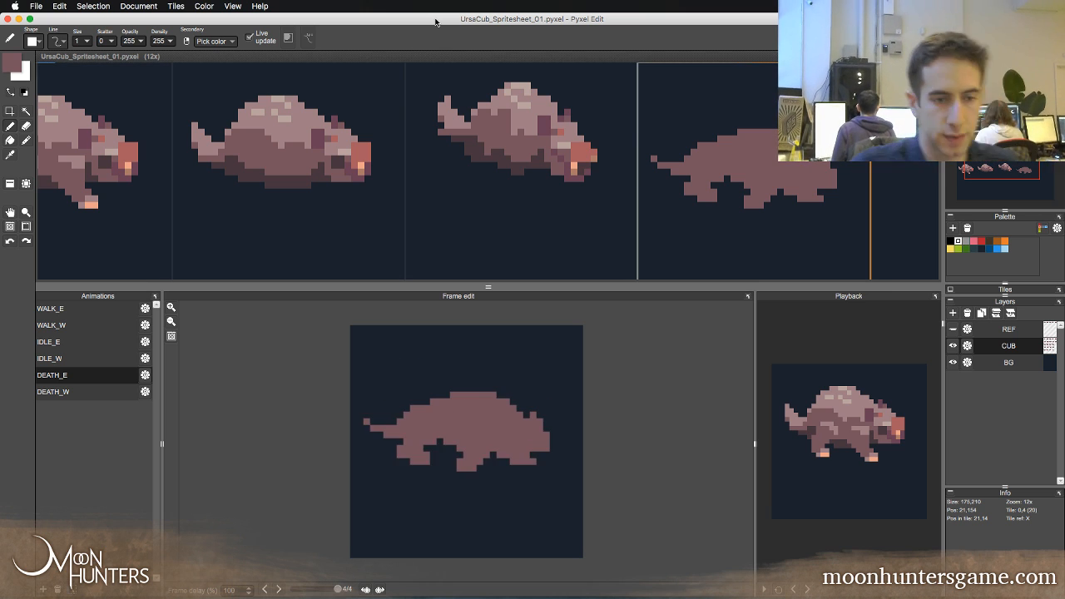
{"action": "key", "text": "Left"}
{"action": "key", "text": "Right"}
{"action": "key", "text": "Left"}
{"action": "key", "text": "Right"}
{"action": "key", "text": "Left"}
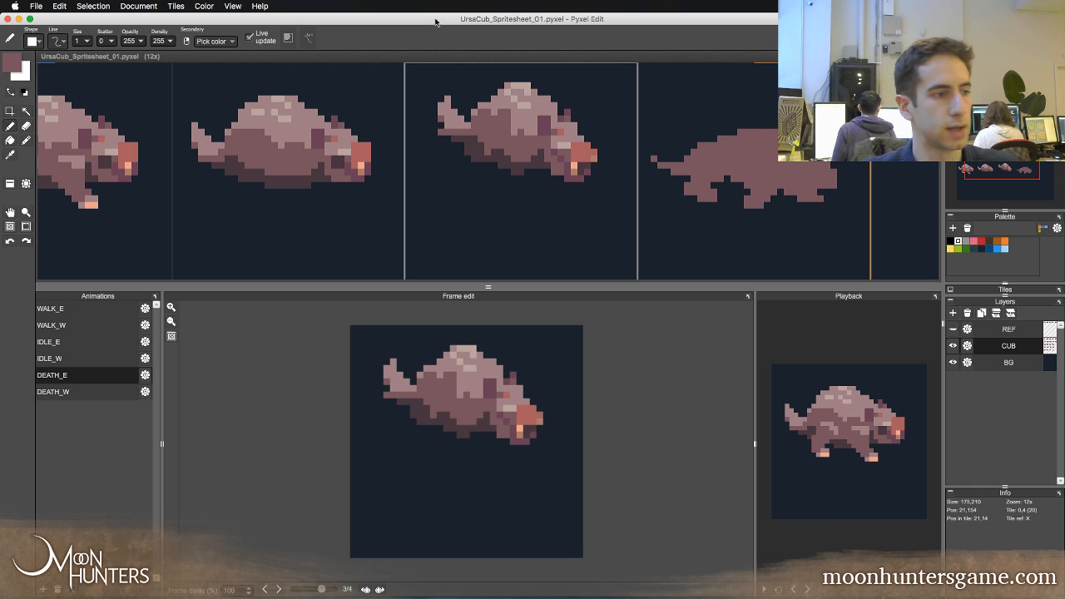
{"action": "key", "text": "Right"}
{"action": "key", "text": "Left"}
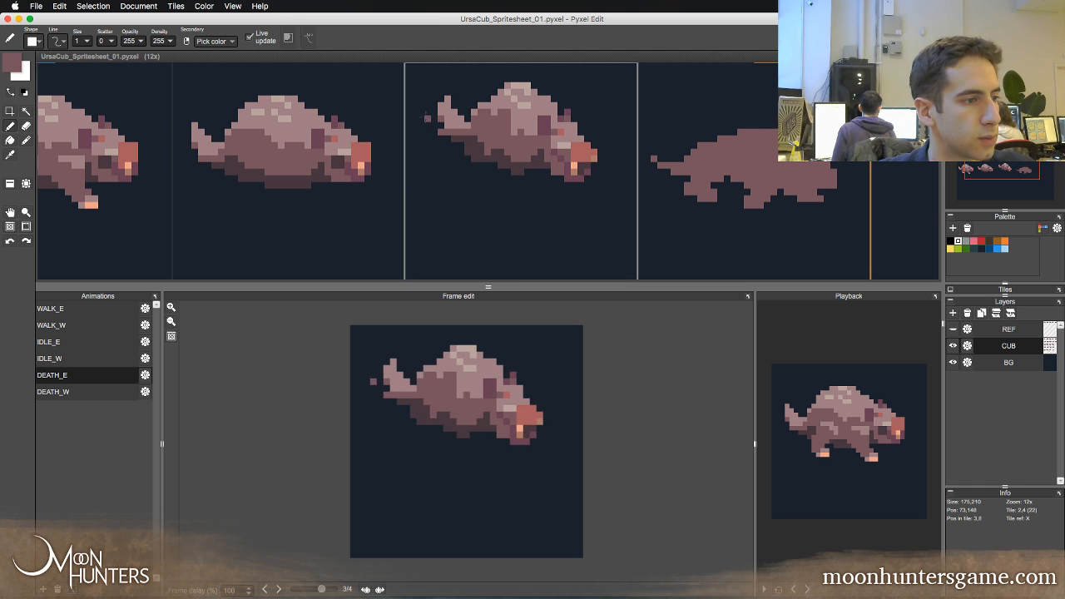
- Step through all four DEATH_E frames to review the collapse, sampling the light highlight colour from the third frame's head
{"action": "key", "text": "Right"}
{"action": "key", "text": "Right"}
{"action": "key", "text": "Right"}
{"action": "key", "text": "Right"}
{"action": "key", "text": "Right"}
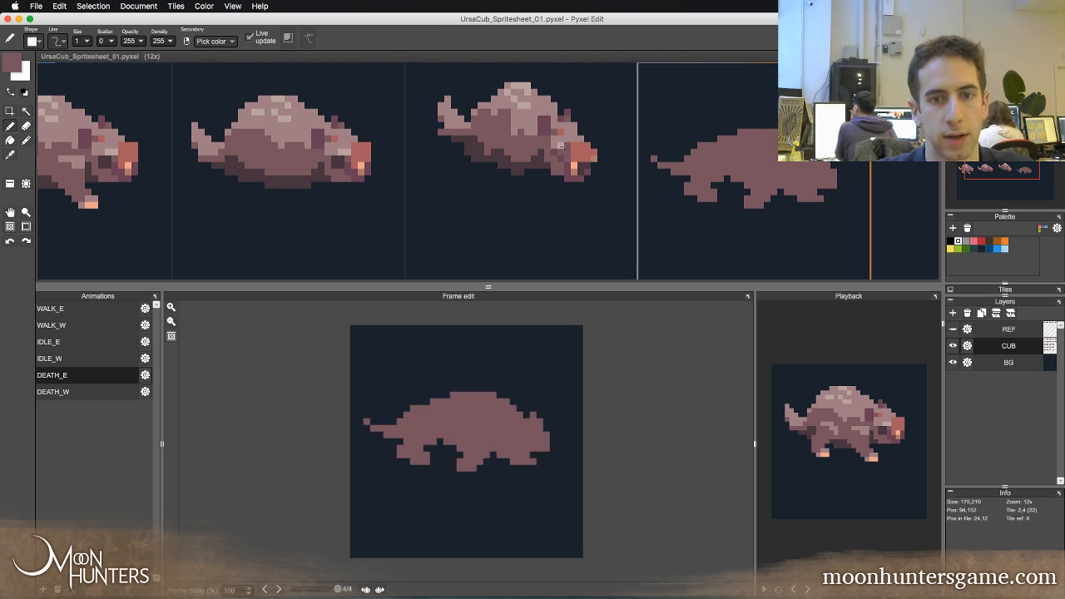
{"action": "right_click", "coordinate": [560, 148]}
{"action": "key", "text": "Left"}
{"action": "key", "text": "Left"}
{"action": "key", "text": "Left"}
{"action": "key", "text": "Right"}
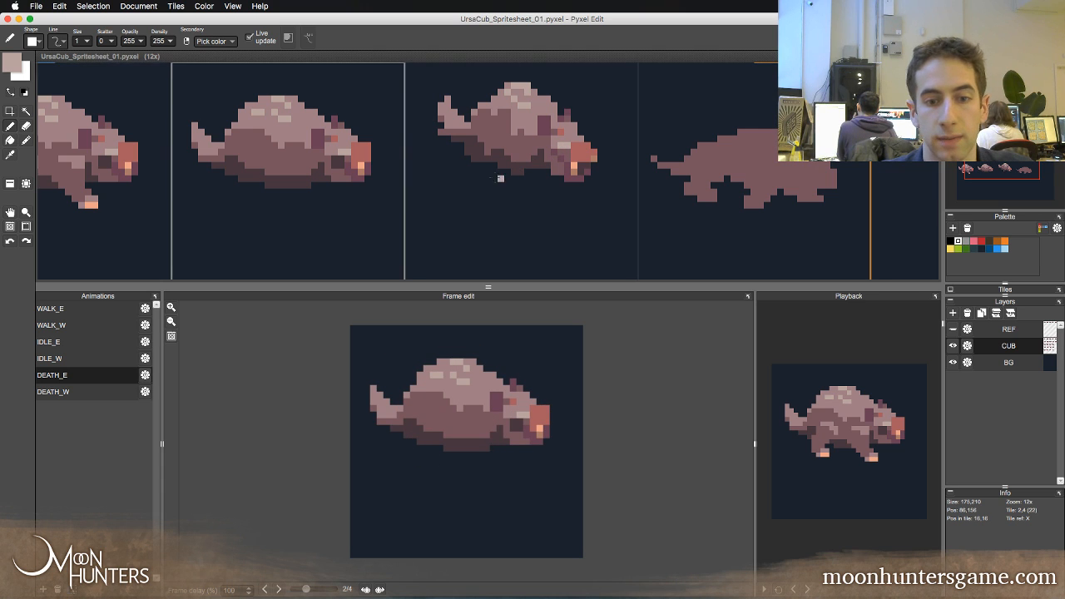
{"action": "key", "text": "Left"}
{"action": "key", "text": "Left"}
{"action": "key", "text": "Right"}
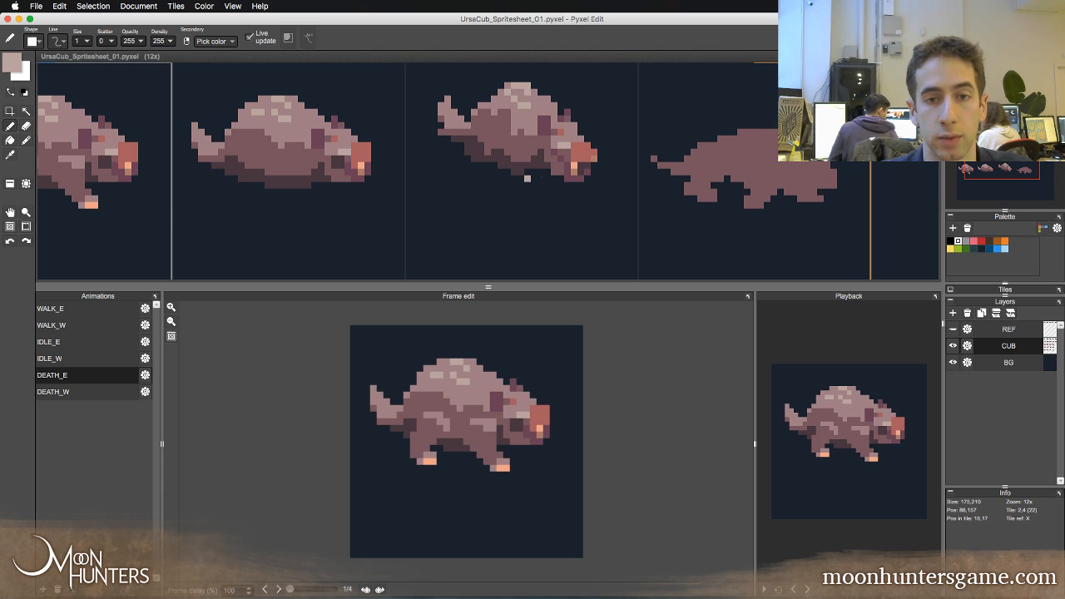
{"action": "key", "text": "Left"}
{"action": "key", "text": "Right"}
{"action": "key", "text": "Right"}
{"action": "key", "text": "Right"}
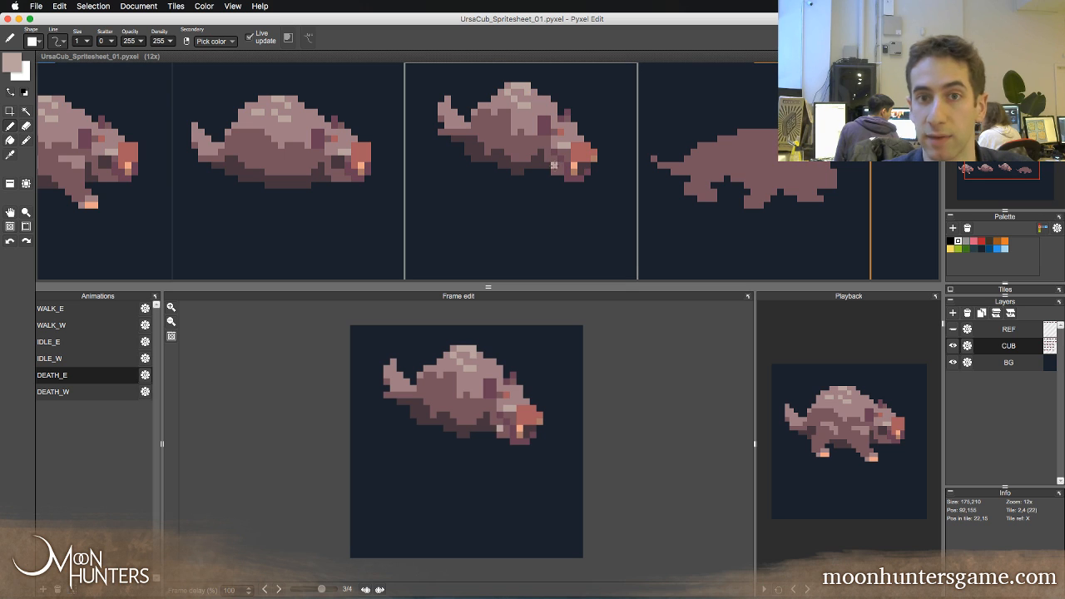
{"action": "key", "text": "Left"}
{"action": "key", "text": "Right"}
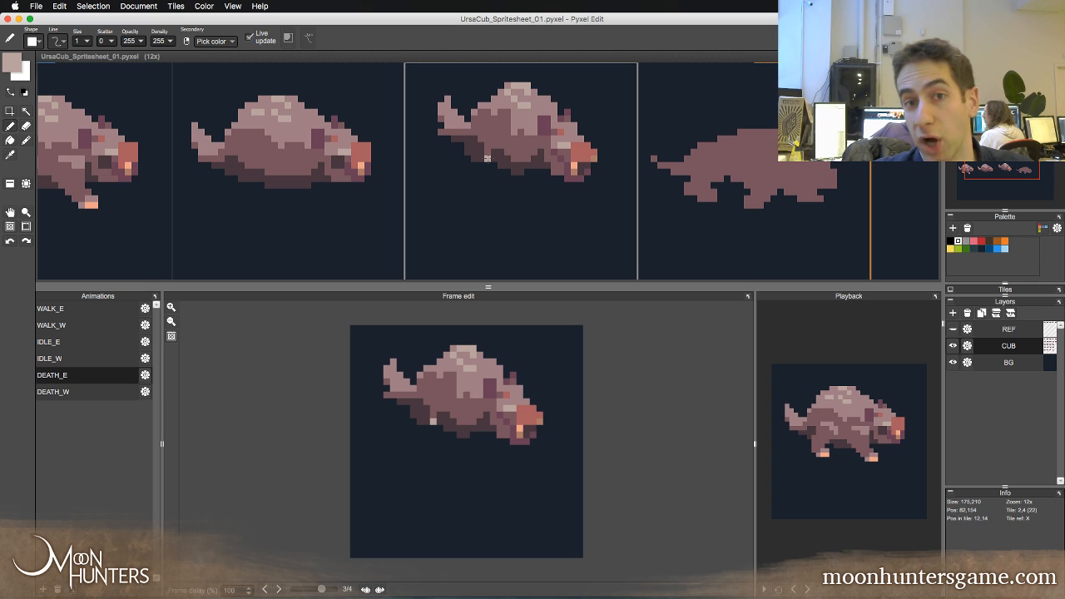
- Cycle through the DEATH_E frames again to examine how the body's back and highlights shift between poses
{"action": "key", "text": "Left"}
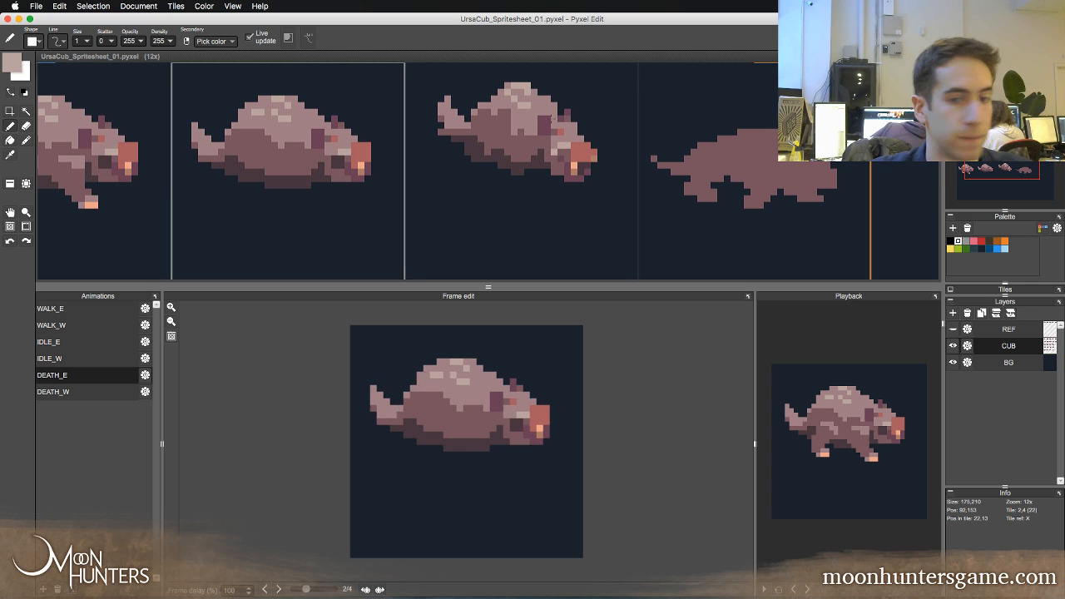
{"action": "key", "text": "Right"}
{"action": "key", "text": "Right"}
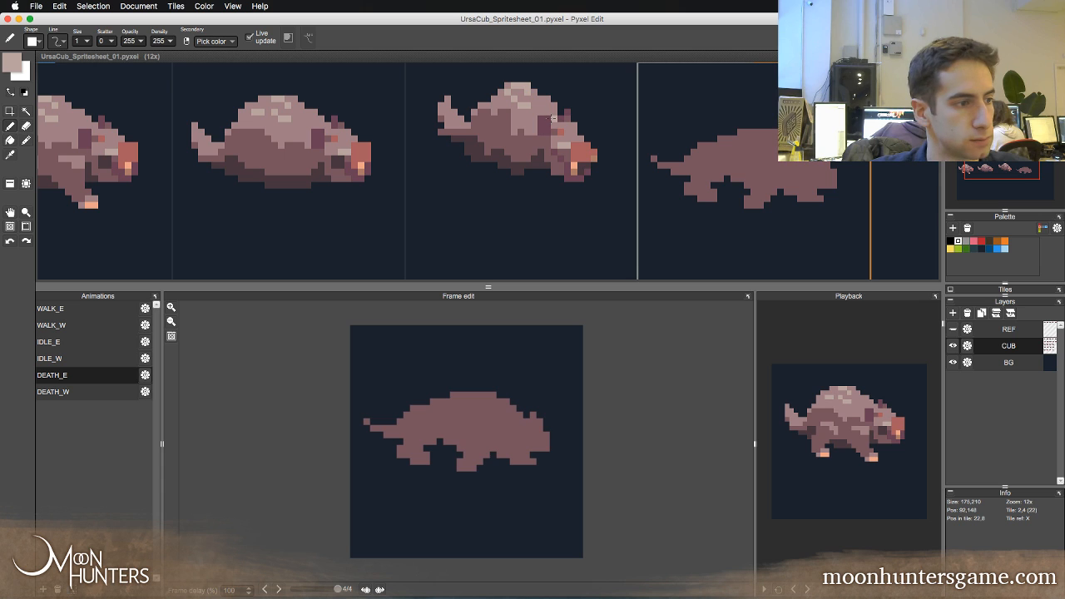
{"action": "key", "text": "Right"}
{"action": "key", "text": "Left"}
{"action": "key", "text": "Right"}
{"action": "key", "text": "Right"}
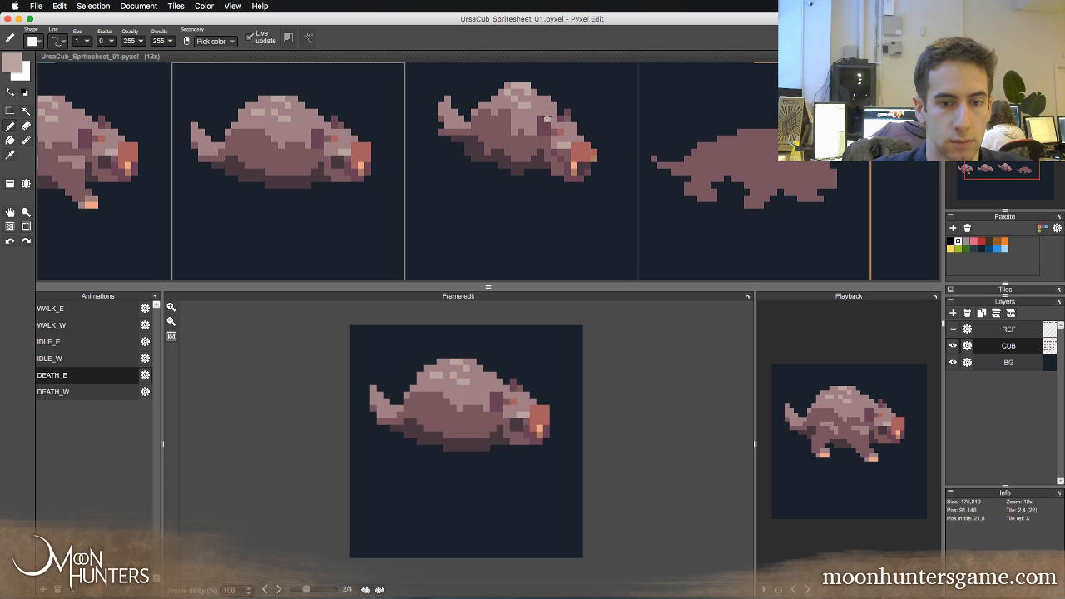
{"action": "key", "text": "Right"}
{"action": "key", "text": "Right"}
{"action": "key", "text": "Right"}
{"action": "key", "text": "Right"}
{"action": "key", "text": "Right"}
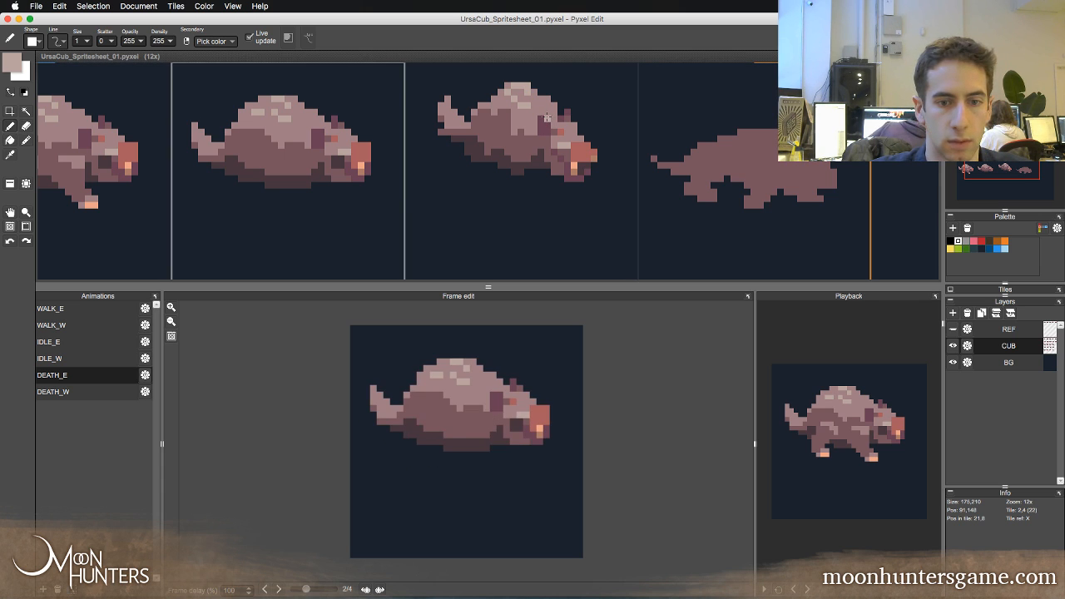
- Extend the upper outline of the third frame's back with mauve sampled from the body
{"action": "key", "text": "Left"}
{"action": "key", "text": "Right"}
{"action": "right_click", "coordinate": [491, 99]}
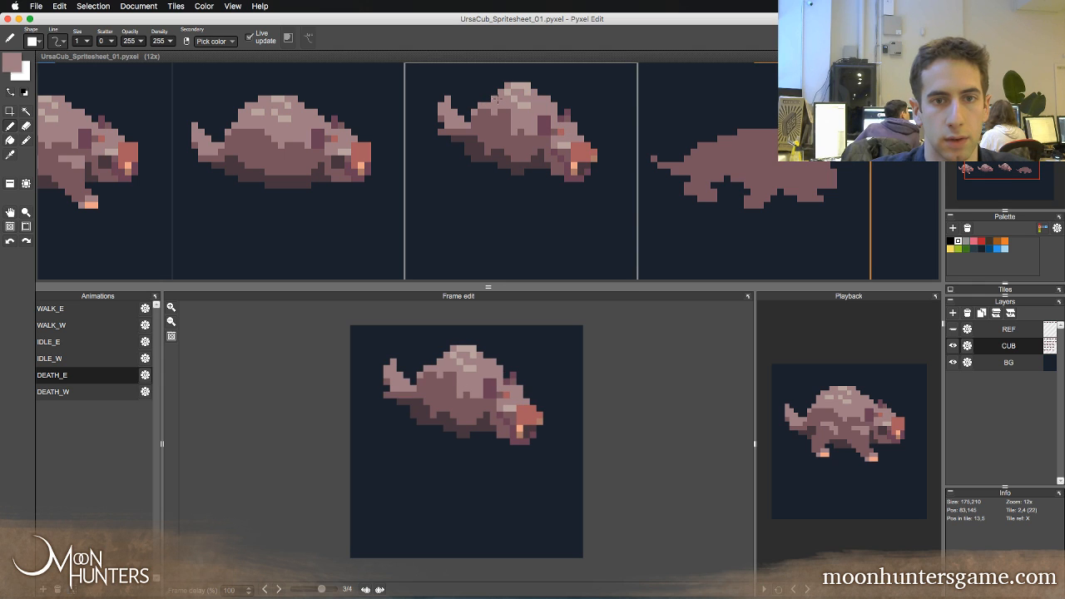
{"action": "left_click", "coordinate": [495, 93]}
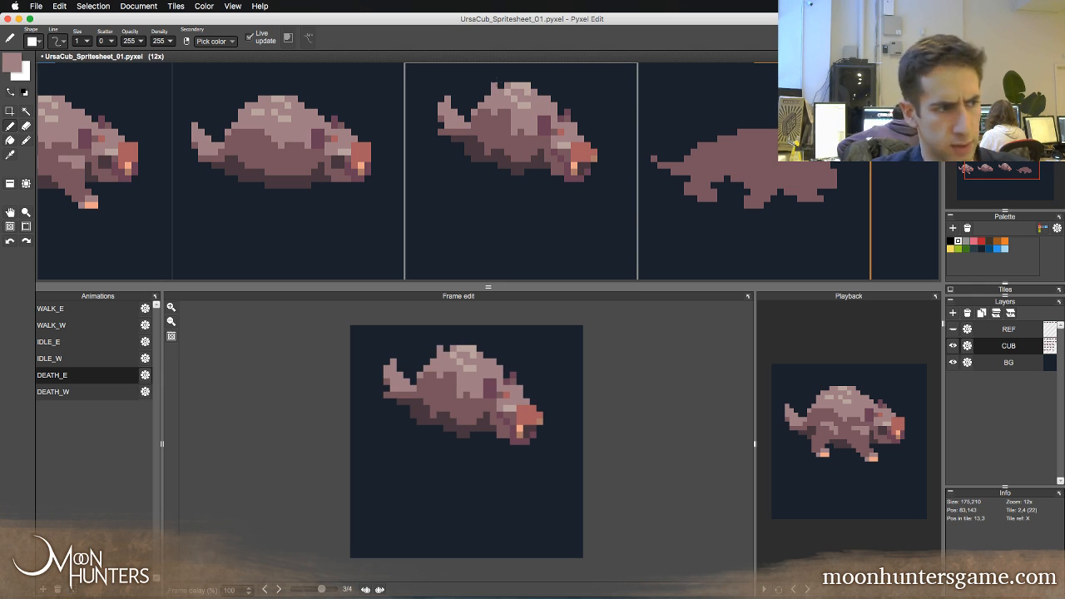
- Retouch the light-to-shadow boundary on the third DEATH_E frame's flank with sampled body tones, comparing it against the second frame
{"action": "key", "text": "Left"}
{"action": "key", "text": "Right"}
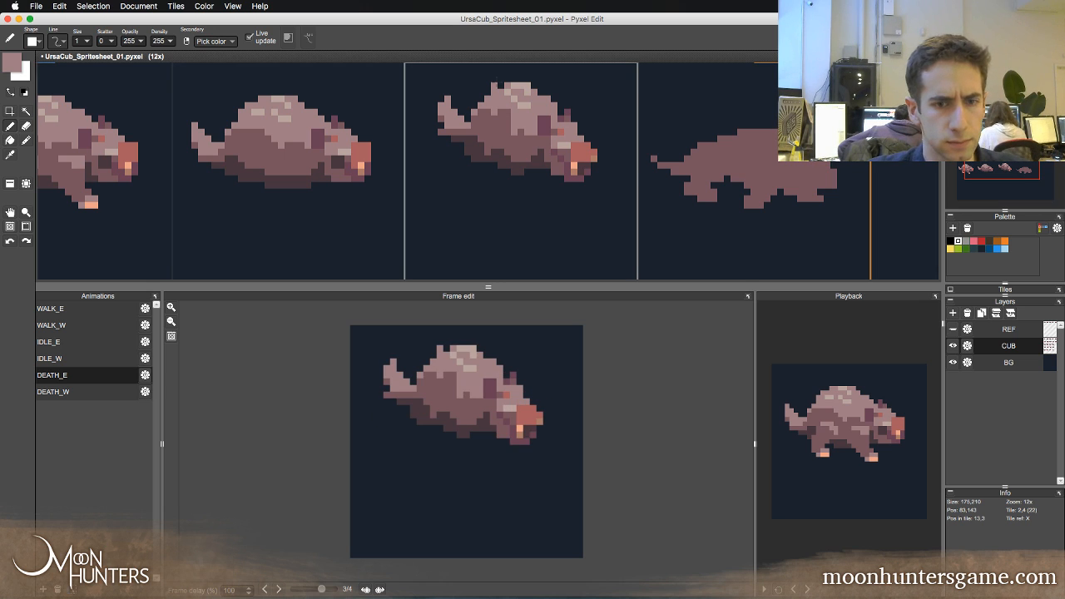
{"action": "key", "text": "Left"}
{"action": "key", "text": "Right"}
{"action": "key", "text": "Left"}
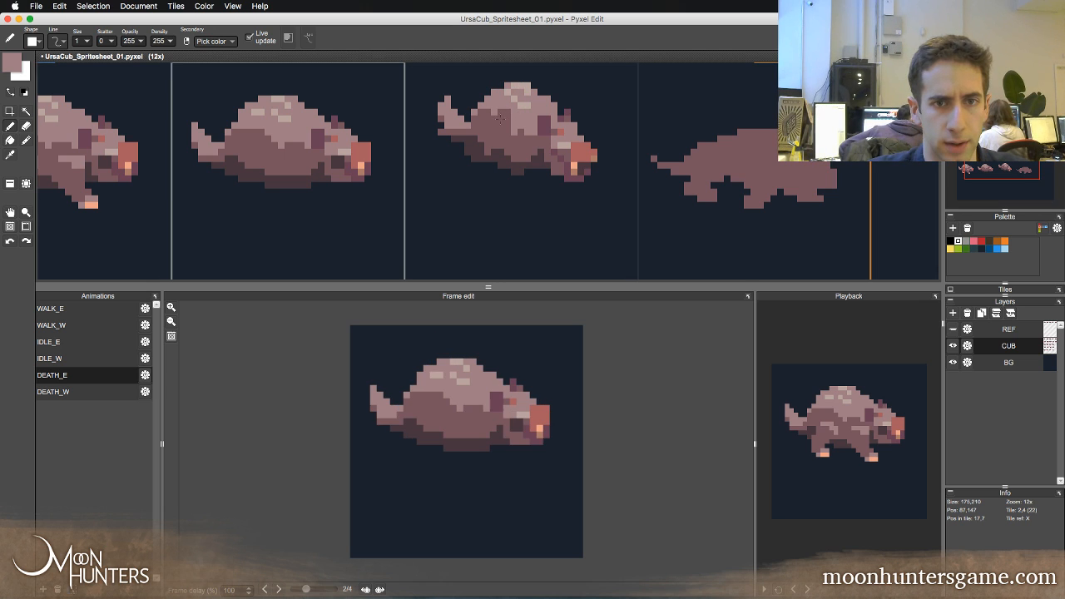
{"action": "right_click", "coordinate": [495, 117]}
{"action": "right_click", "coordinate": [520, 126]}
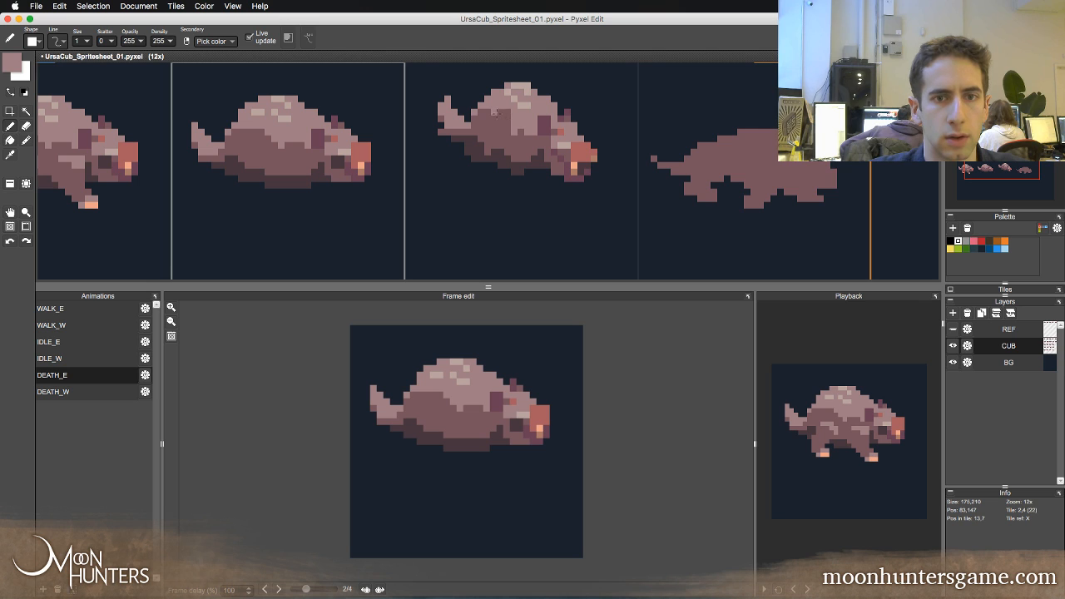
{"action": "right_click", "coordinate": [497, 113]}
{"action": "right_click", "coordinate": [516, 118]}
{"action": "right_click", "coordinate": [508, 119]}
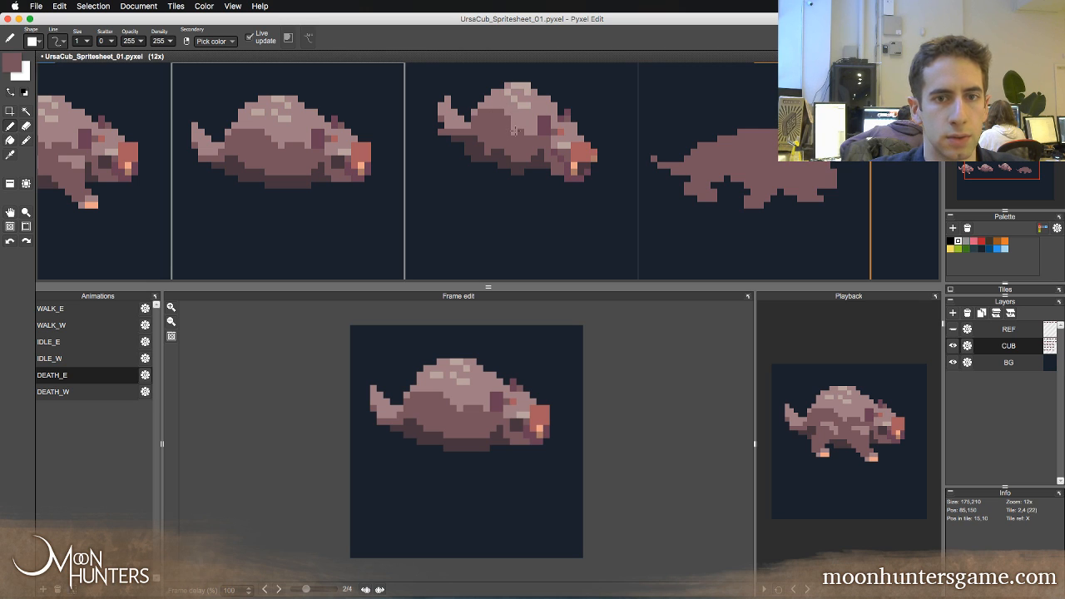
- Step back and forth through the DEATH_E frames to examine how the back's highlights shift between poses
{"action": "key", "text": "Left"}
{"action": "key", "text": "Right"}
{"action": "key", "text": "Left"}
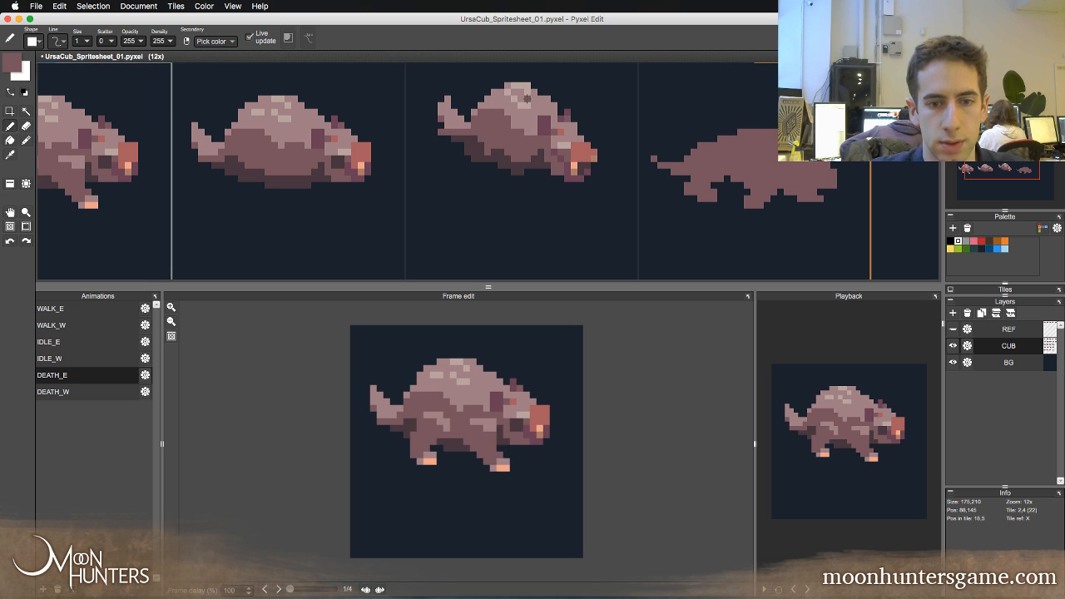
{"action": "key", "text": "Right"}
{"action": "key", "text": "Left"}
{"action": "key", "text": "Right"}
{"action": "key", "text": "Right"}
{"action": "key", "text": "Right"}
{"action": "key", "text": "Left"}
{"action": "key", "text": "Left"}
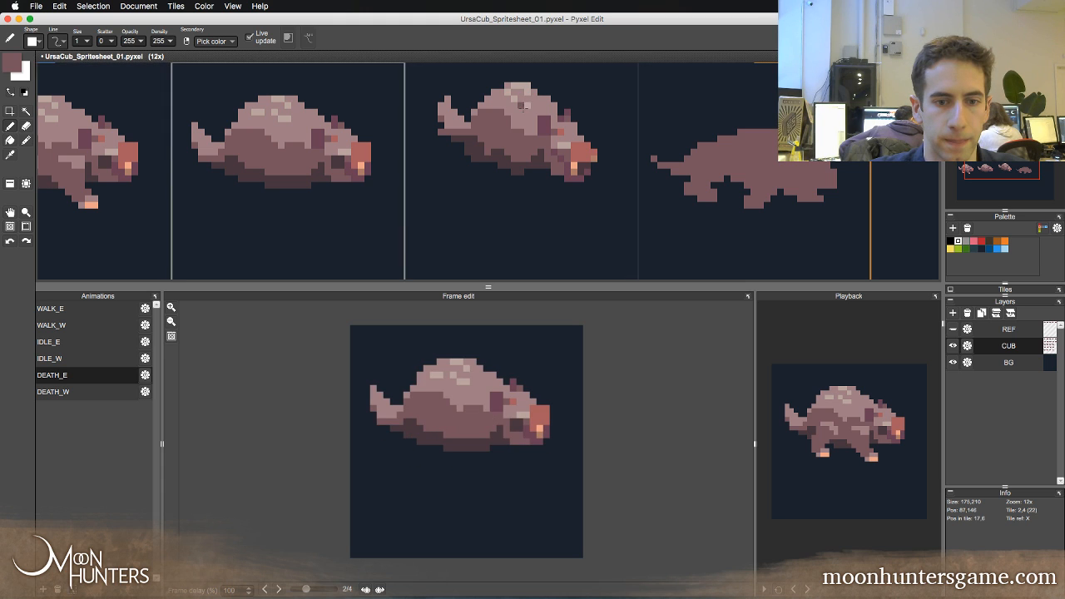
{"action": "key", "text": "Left"}
{"action": "key", "text": "Right"}
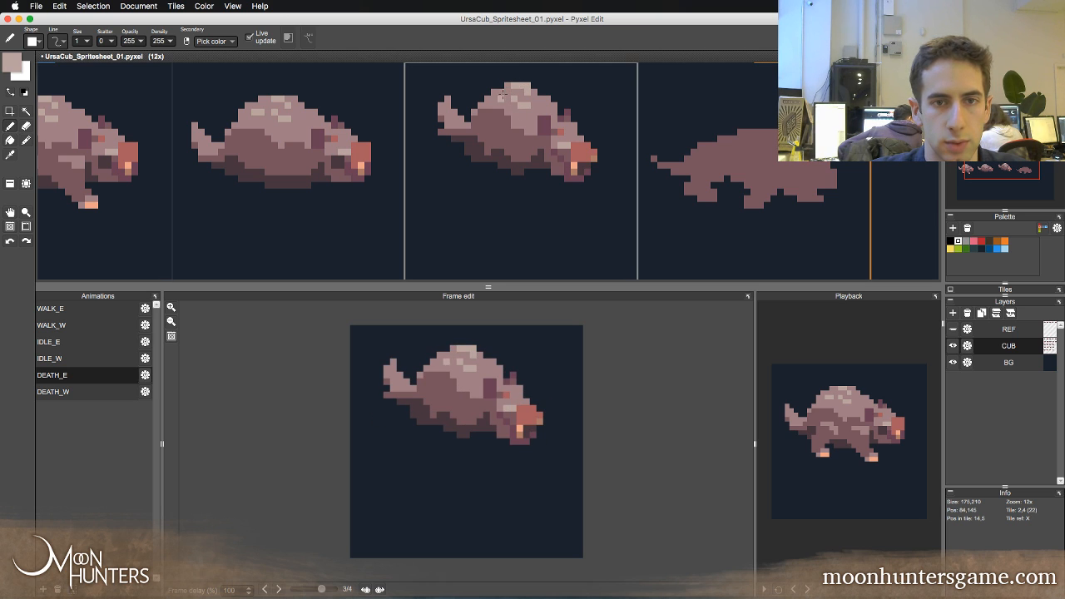
- Touch up the pale highlight pixels on the third frame's upper back with sampled mauve, checking them against the second frame
{"action": "key", "text": "Left"}
{"action": "key", "text": "Right"}
{"action": "key", "text": "Left"}
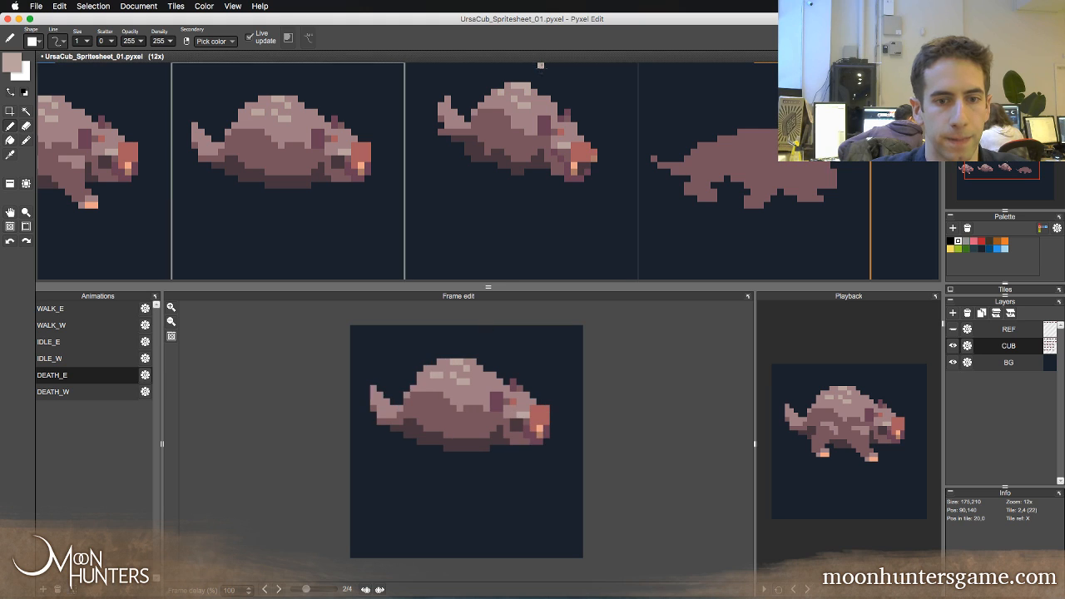
{"action": "key", "text": "Right"}
{"action": "key", "text": "Left"}
{"action": "key", "text": "Right"}
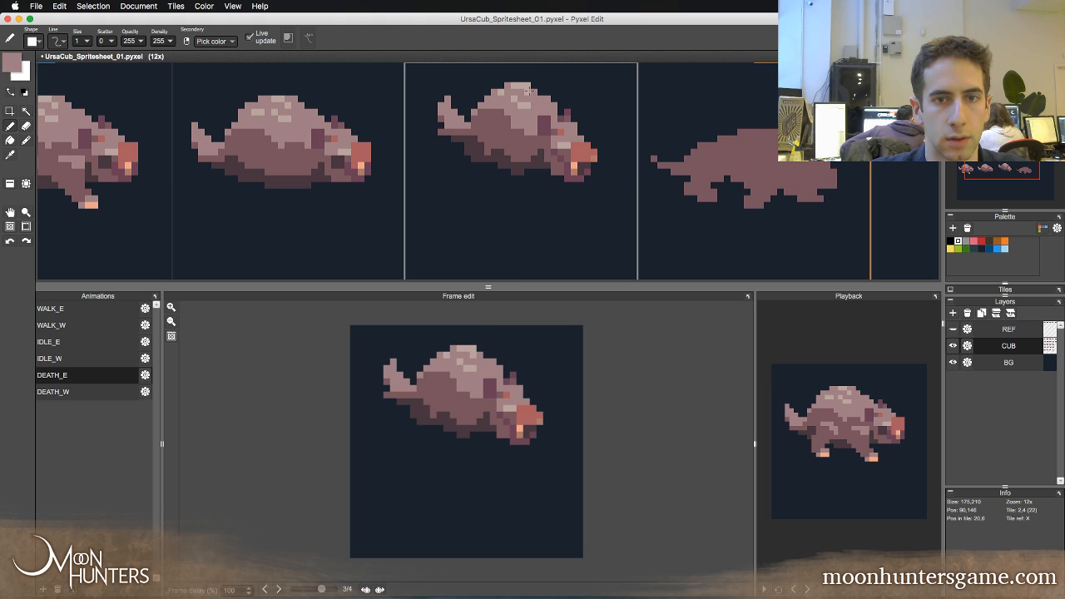
{"action": "left_click", "coordinate": [527, 66]}
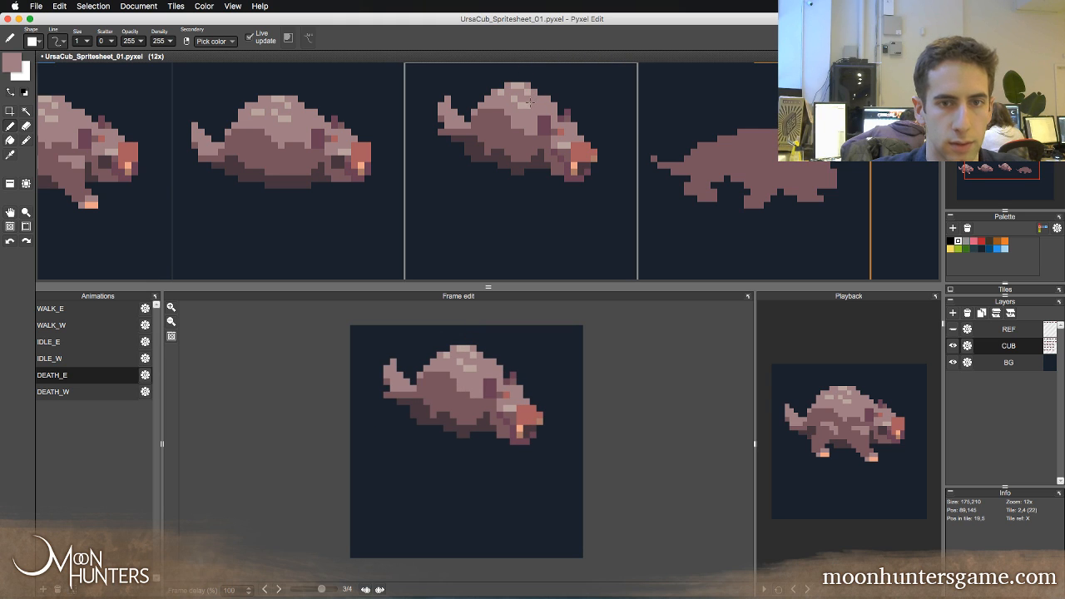
{"action": "left_click", "coordinate": [530, 105], "text": "alt"}
{"action": "left_click", "coordinate": [527, 104], "text": "alt"}
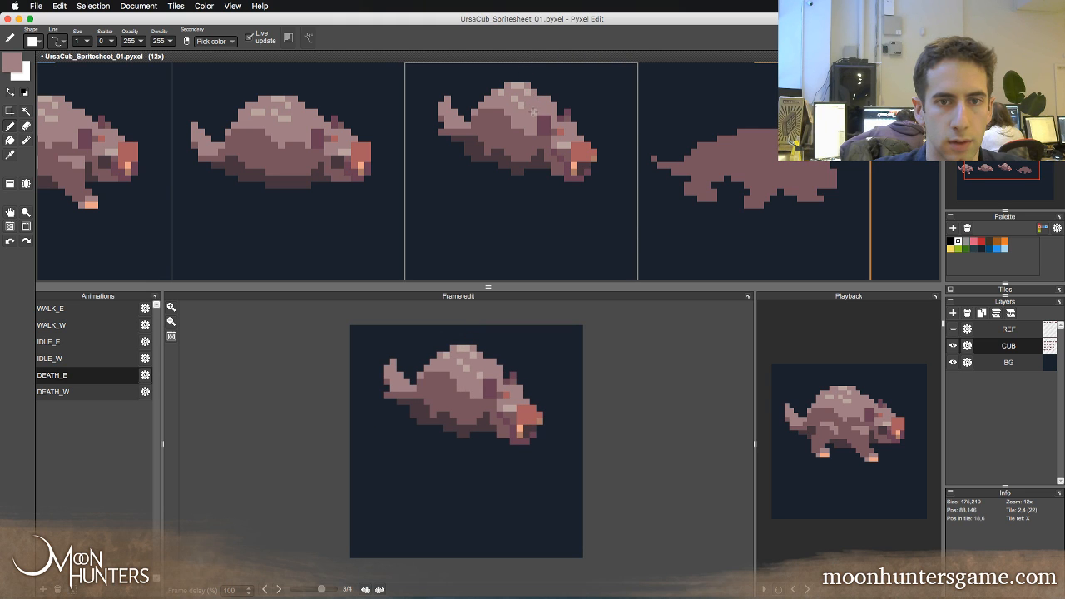
{"action": "left_click", "coordinate": [532, 109], "text": "alt"}
{"action": "left_click", "coordinate": [531, 110], "text": "alt"}
{"action": "left_click", "coordinate": [541, 79]}
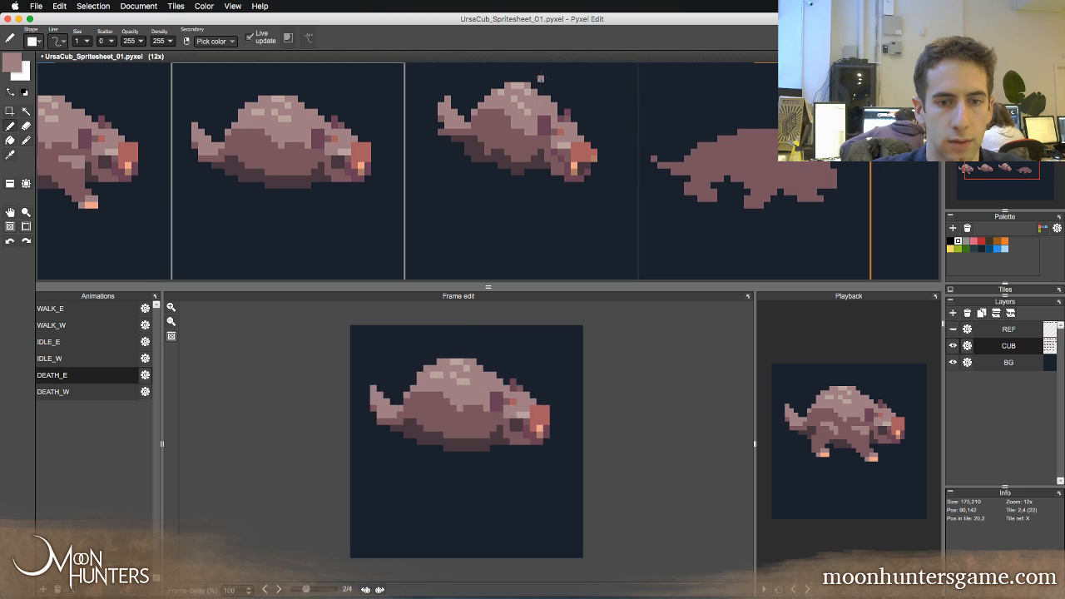
- Repaint the small highlight patch behind the third frame's ear with the sampled highlight colour and trim it with mauve
{"action": "left_click", "coordinate": [525, 106], "text": "alt"}
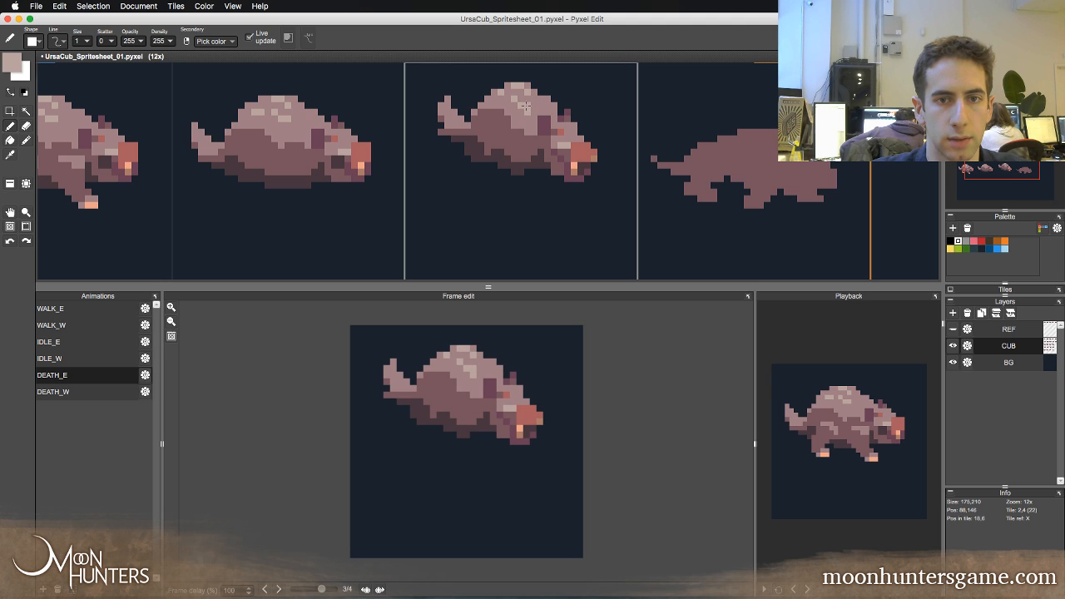
{"action": "left_click", "coordinate": [534, 108]}
{"action": "left_click", "coordinate": [535, 111], "text": "alt"}
{"action": "left_click", "coordinate": [528, 112]}
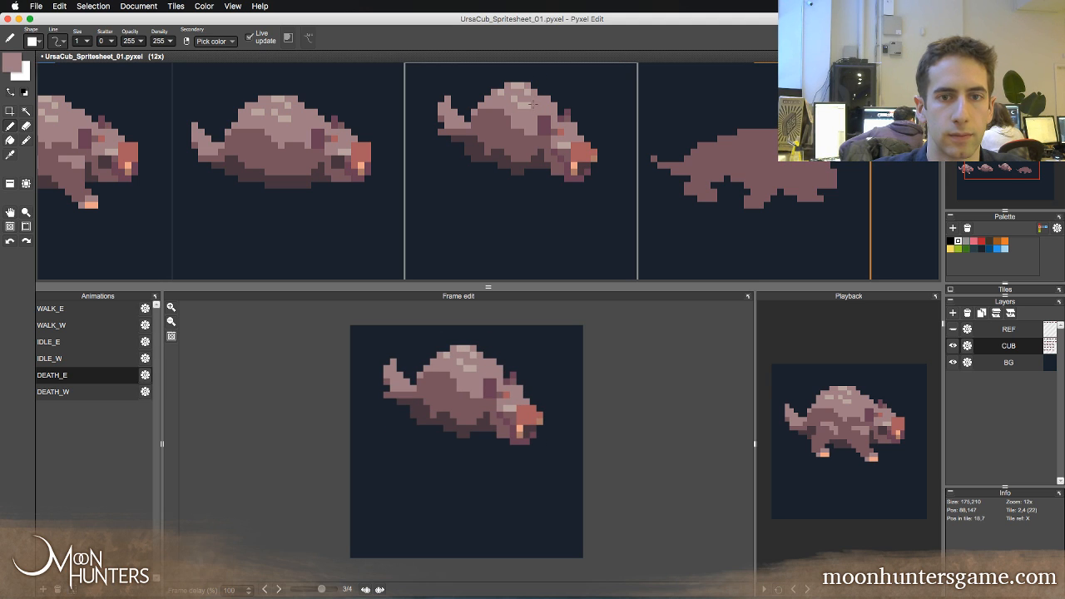
{"action": "key", "text": "Left"}
{"action": "key", "text": "Right"}
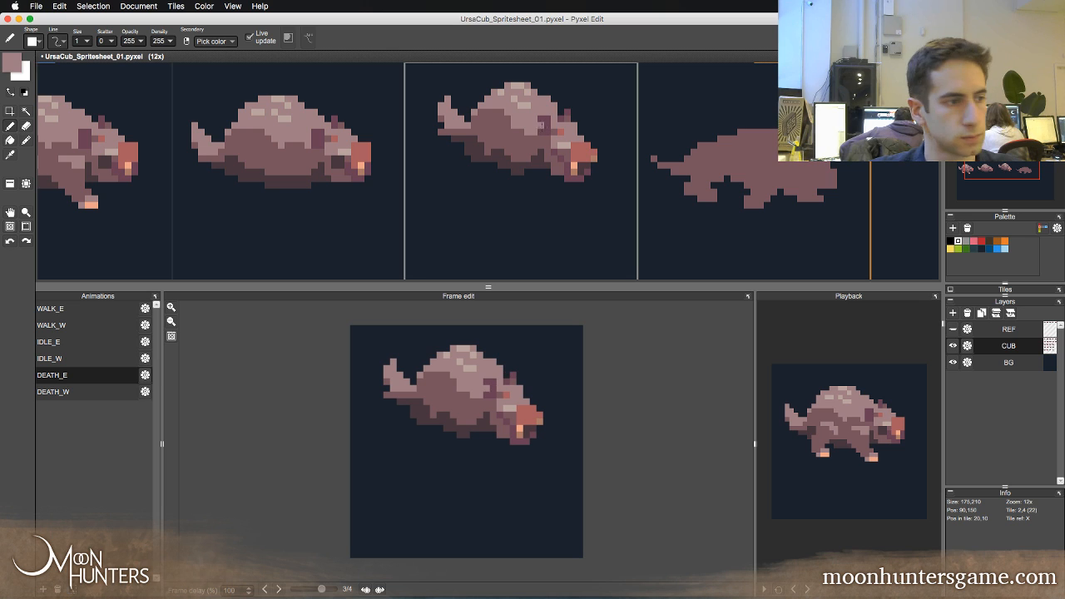
- Reshape the third frame's near ear into a flatter, backward-pointing form using plum and mauve sampled from the cub
{"action": "right_click", "coordinate": [542, 126]}
{"action": "key", "text": "Left"}
{"action": "key", "text": "Right"}
{"action": "key", "text": "Left"}
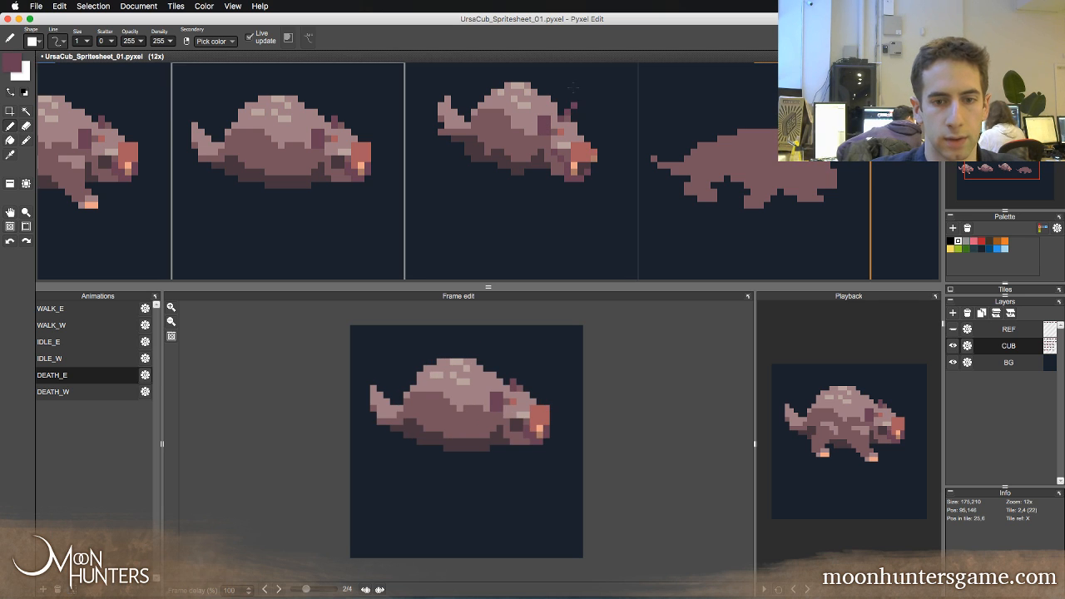
{"action": "key", "text": "Right"}
{"action": "key", "text": "Left"}
{"action": "key", "text": "Right"}
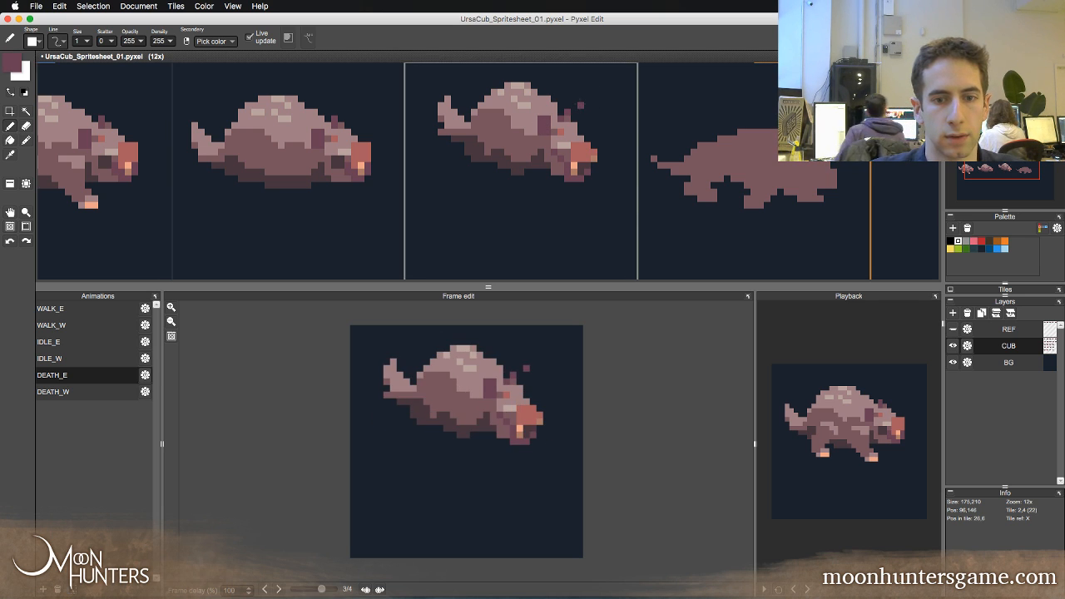
{"action": "key", "text": "Left"}
{"action": "key", "text": "Right"}
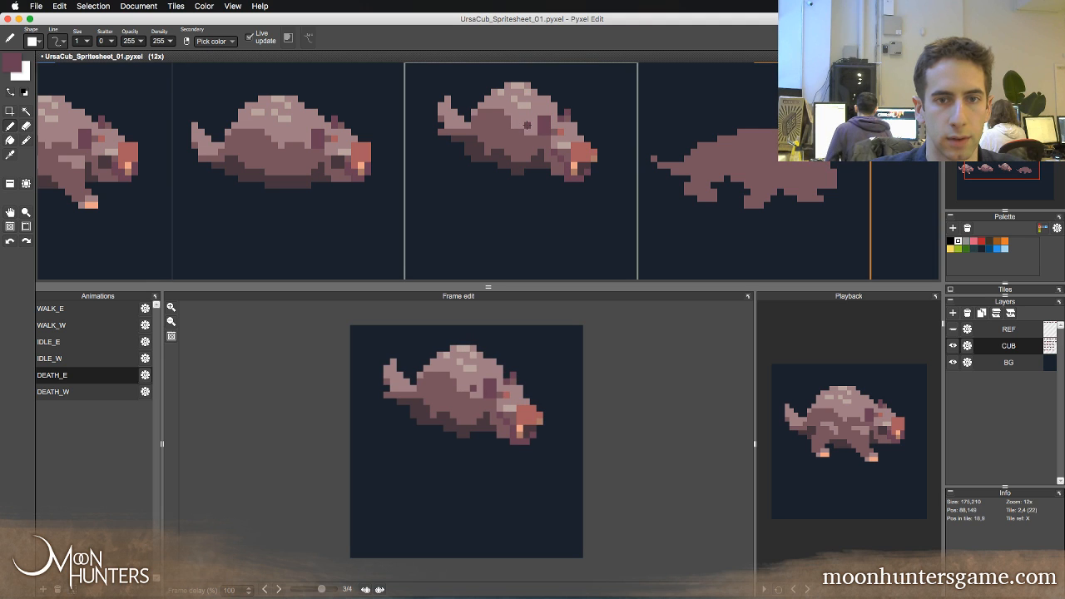
{"action": "right_click", "coordinate": [543, 117]}
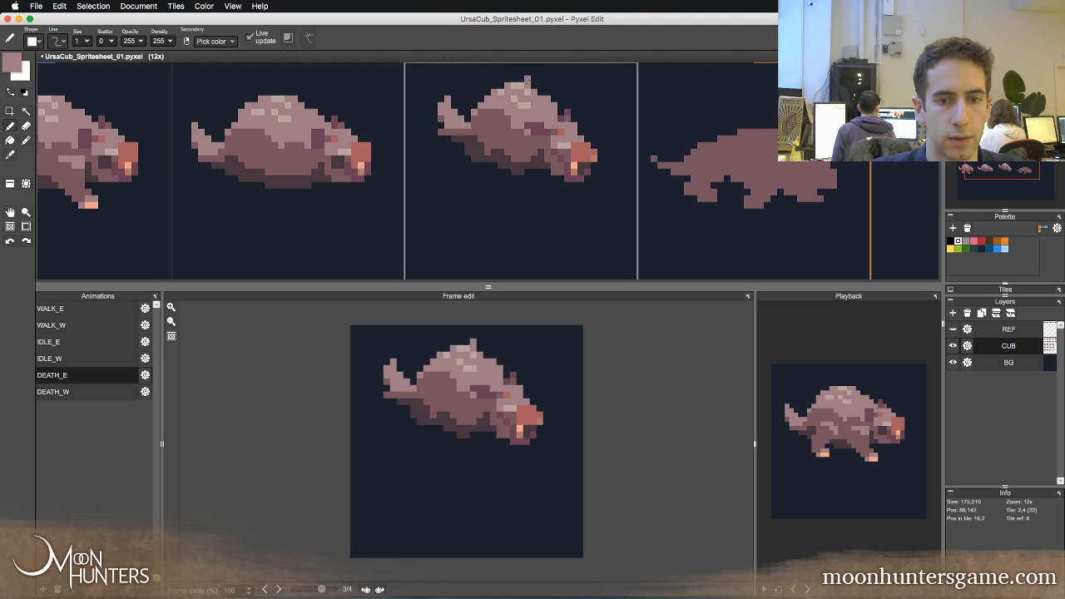
{"action": "key", "text": "Left"}
{"action": "key", "text": "Right"}
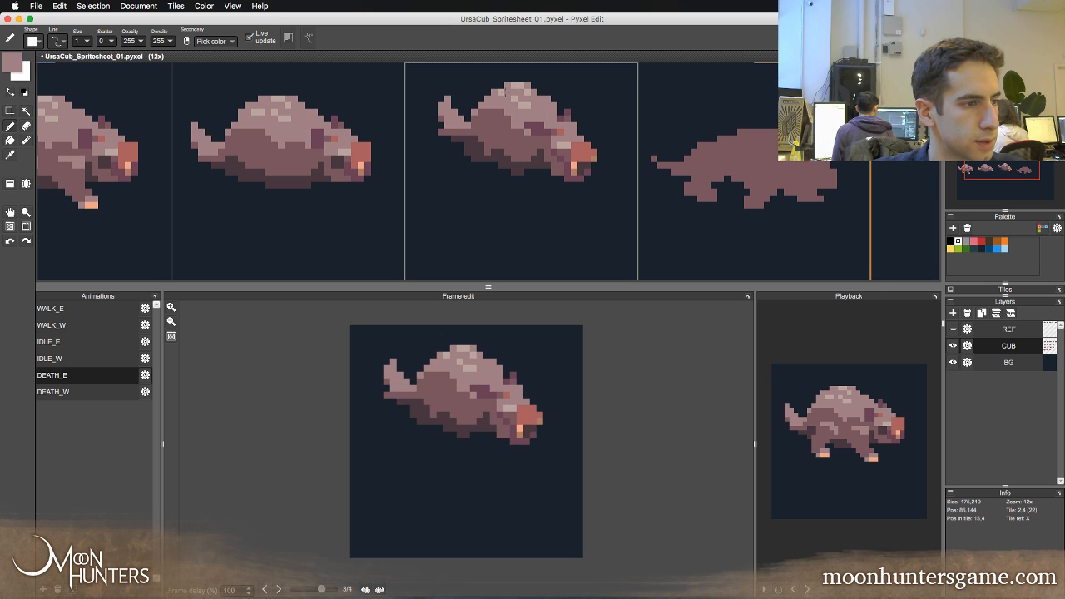
- Flip between the second and third DEATH_E frames to examine how the ear and body move between poses
{"action": "key", "text": "Left"}
{"action": "key", "text": "Right"}
{"action": "key", "text": "Left"}
{"action": "key", "text": "Right"}
{"action": "key", "text": "Left"}
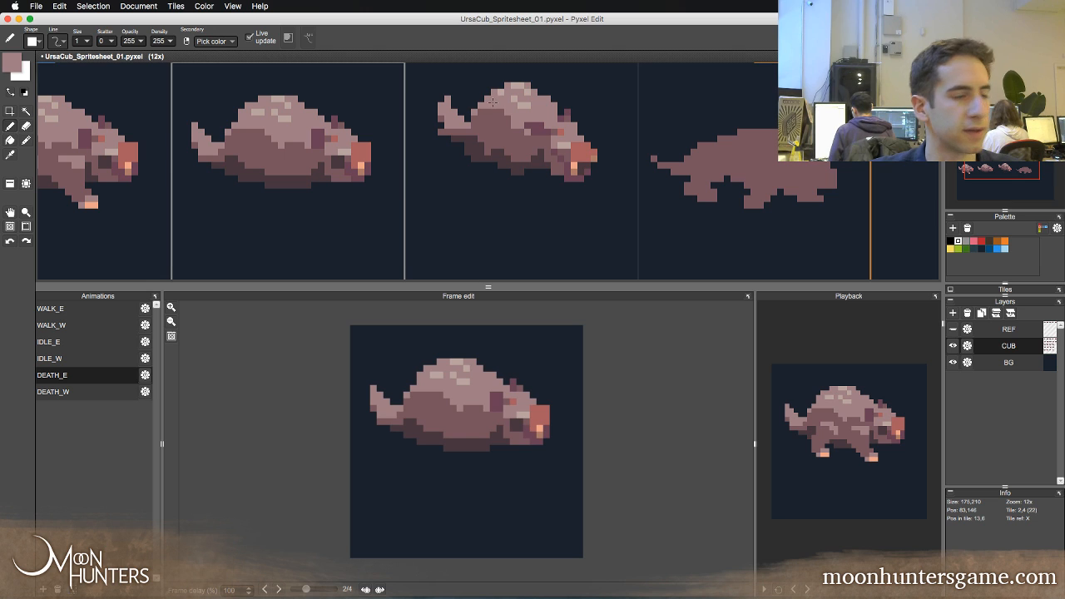
{"action": "key", "text": "Right"}
{"action": "key", "text": "Left"}
{"action": "key", "text": "Right"}
{"action": "key", "text": "Left"}
{"action": "key", "text": "Right"}
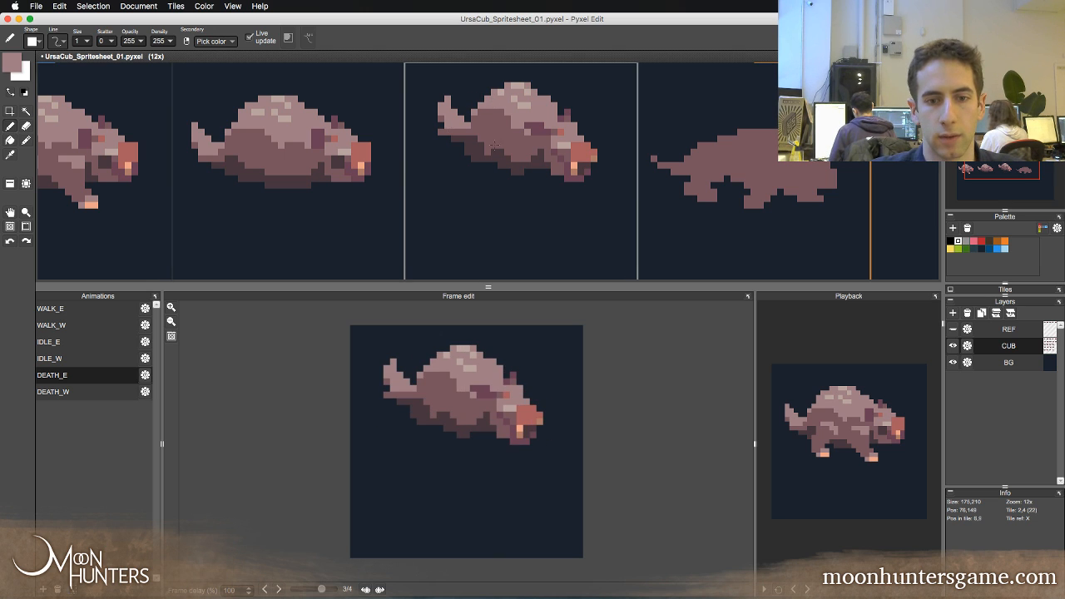
{"action": "key", "text": "Left"}
{"action": "key", "text": "Right"}
- Flip between the third and fourth DEATH_E frames to compare the head and body position with the flat silhouette
{"action": "key", "text": "Right"}
{"action": "key", "text": "Left"}
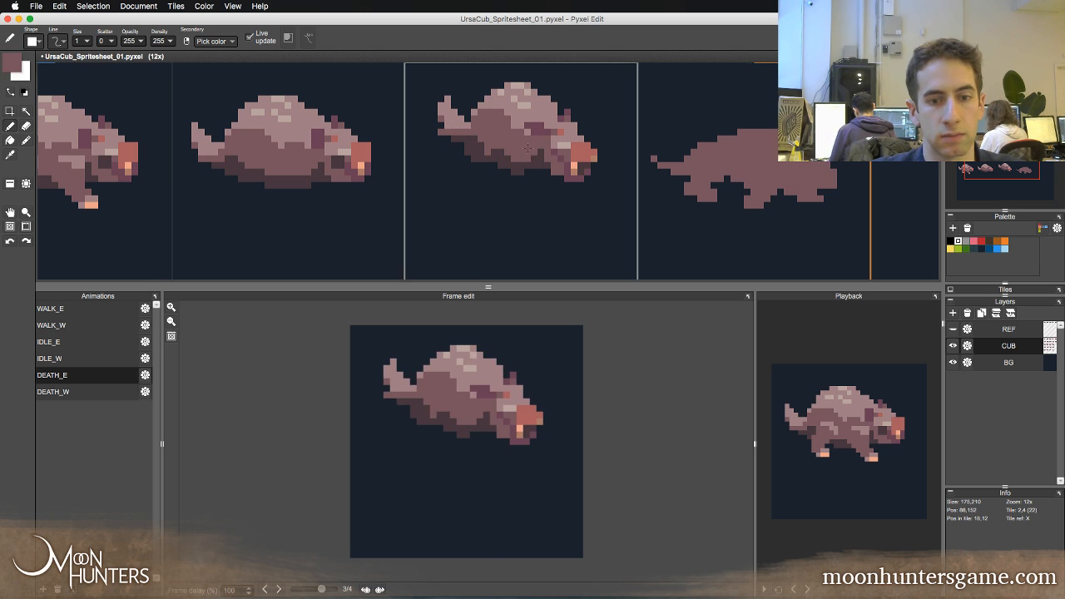
{"action": "key", "text": "Right"}
{"action": "key", "text": "Left"}
{"action": "key", "text": "Right"}
{"action": "key", "text": "Left"}
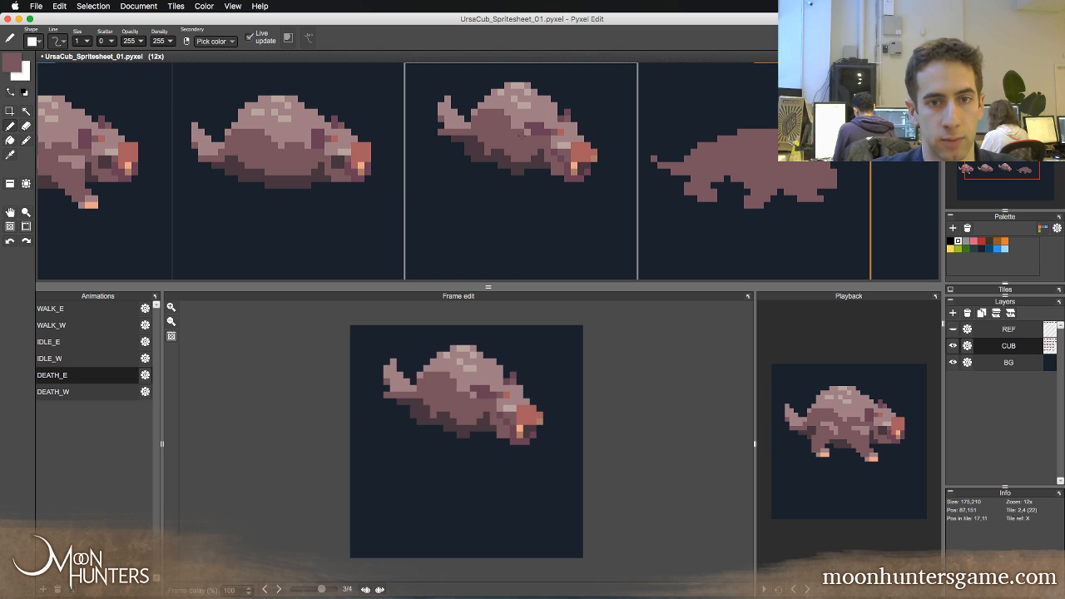
{"action": "key", "text": "Right"}
{"action": "key", "text": "Left"}
{"action": "key", "text": "Right"}
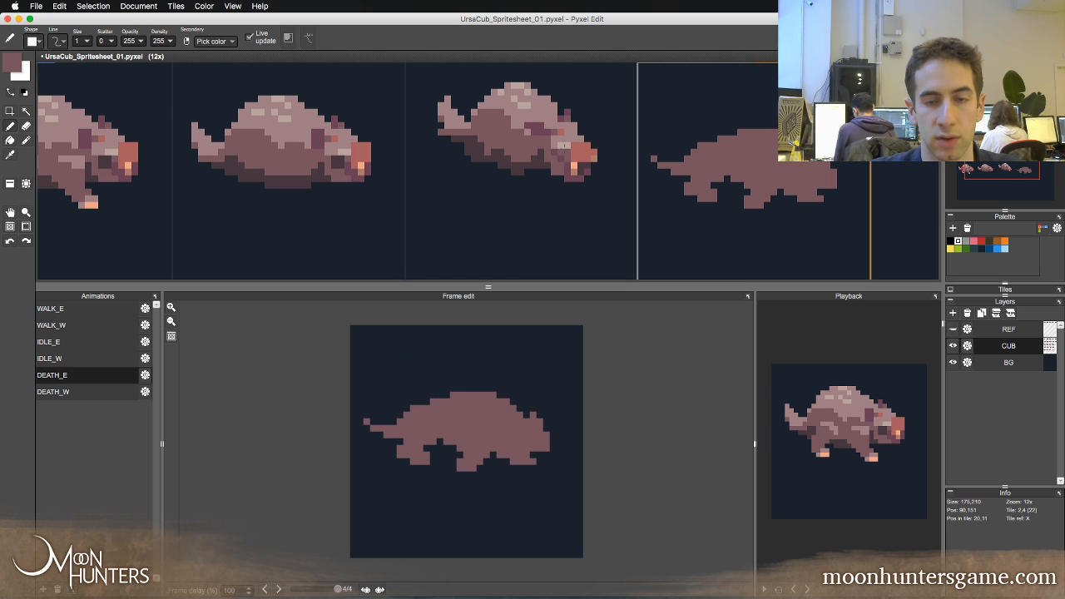
{"action": "key", "text": "Left"}
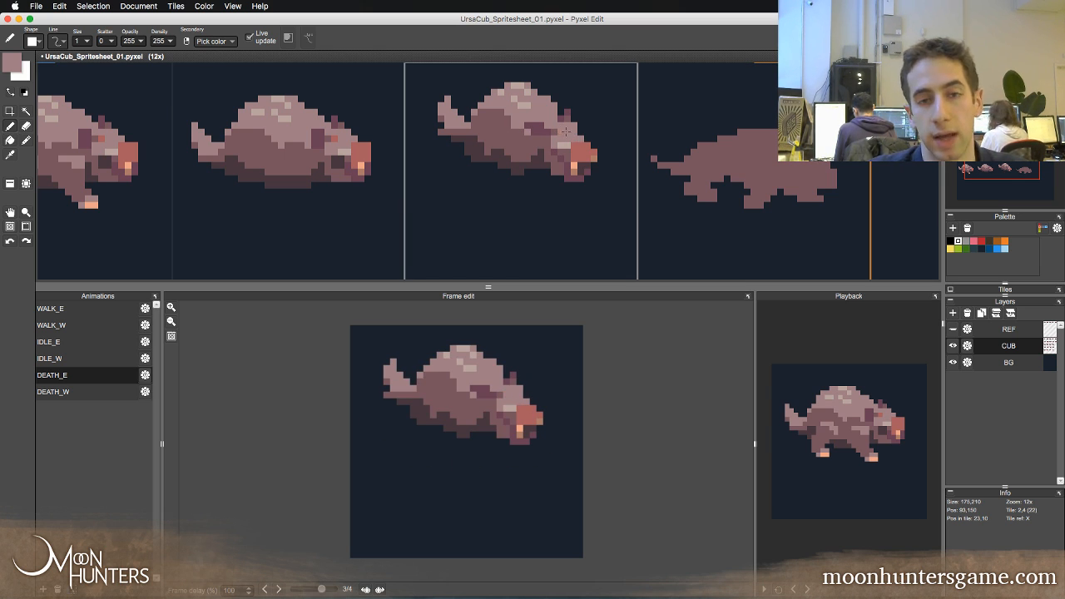
{"action": "key", "text": "Right"}
{"action": "key", "text": "Left"}
{"action": "key", "text": "Right"}
{"action": "key", "text": "Left"}
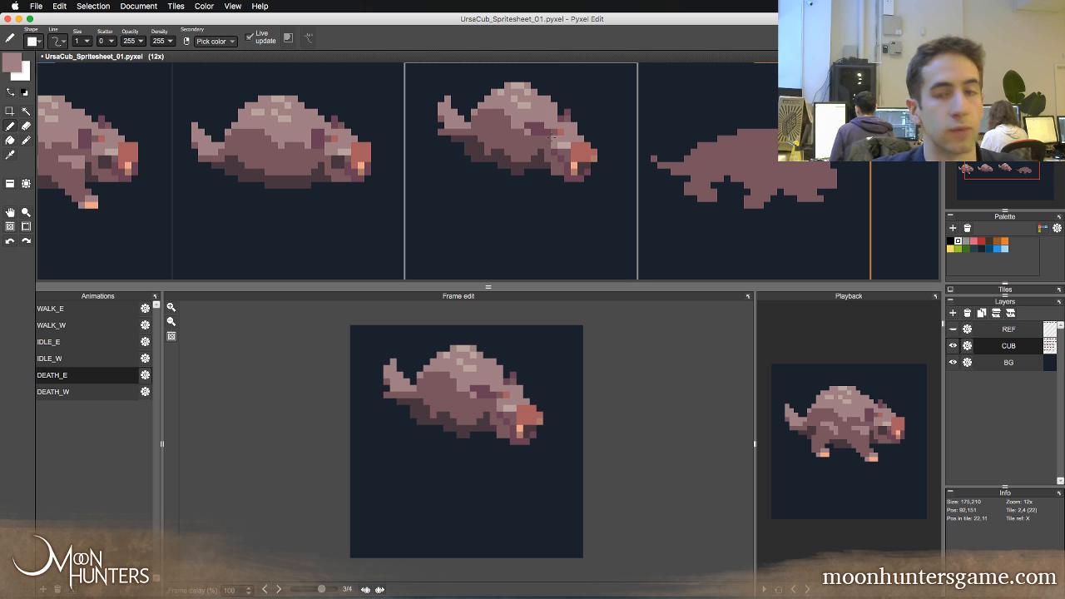
- Step through all four DEATH_E frames, then compare the second and third to review the head's drop
{"action": "key", "text": "Left"}
{"action": "key", "text": "Right"}
{"action": "key", "text": "Left"}
{"action": "key", "text": "Left"}
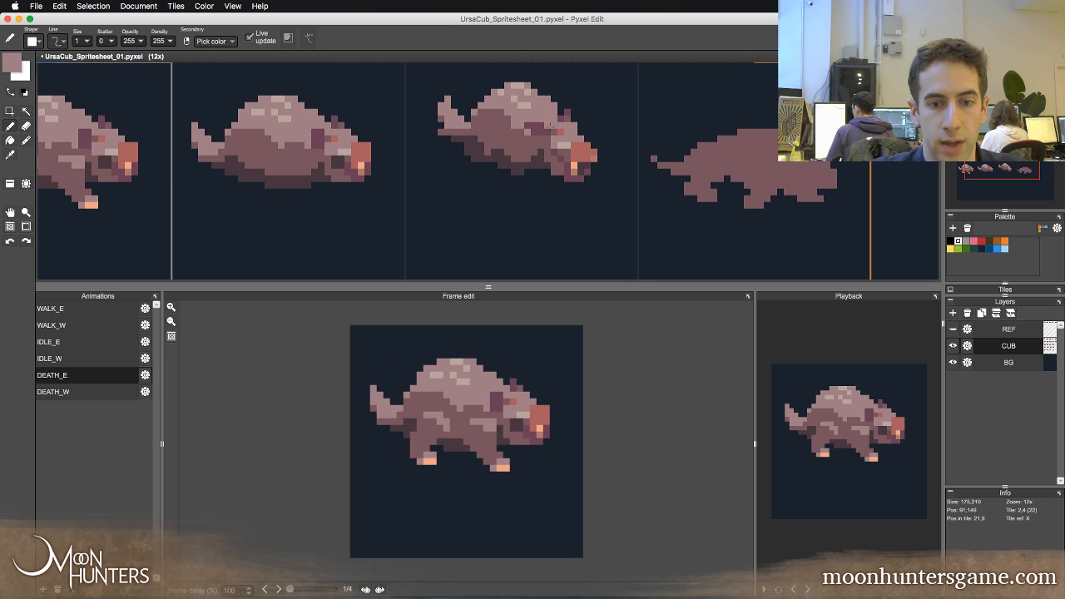
{"action": "key", "text": "Right"}
{"action": "key", "text": "Right"}
{"action": "key", "text": "Right"}
{"action": "key", "text": "Left"}
{"action": "key", "text": "Left"}
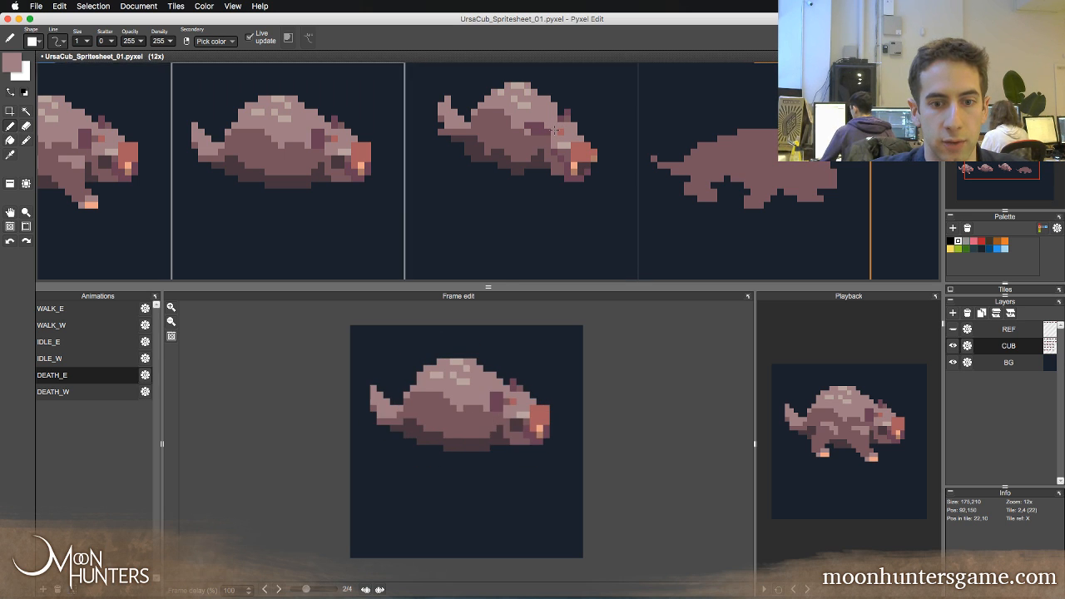
{"action": "key", "text": "Right"}
{"action": "key", "text": "Left"}
{"action": "key", "text": "Right"}
{"action": "key", "text": "Left"}
{"action": "key", "text": "Right"}
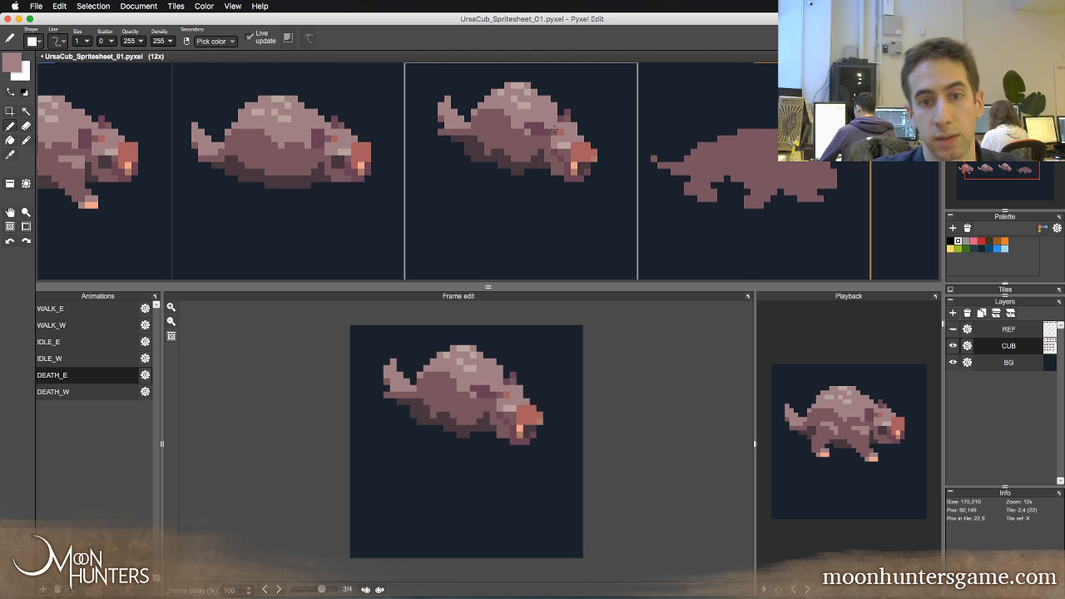
{"action": "key", "text": "Left"}
{"action": "key", "text": "Right"}
{"action": "key", "text": "Left"}
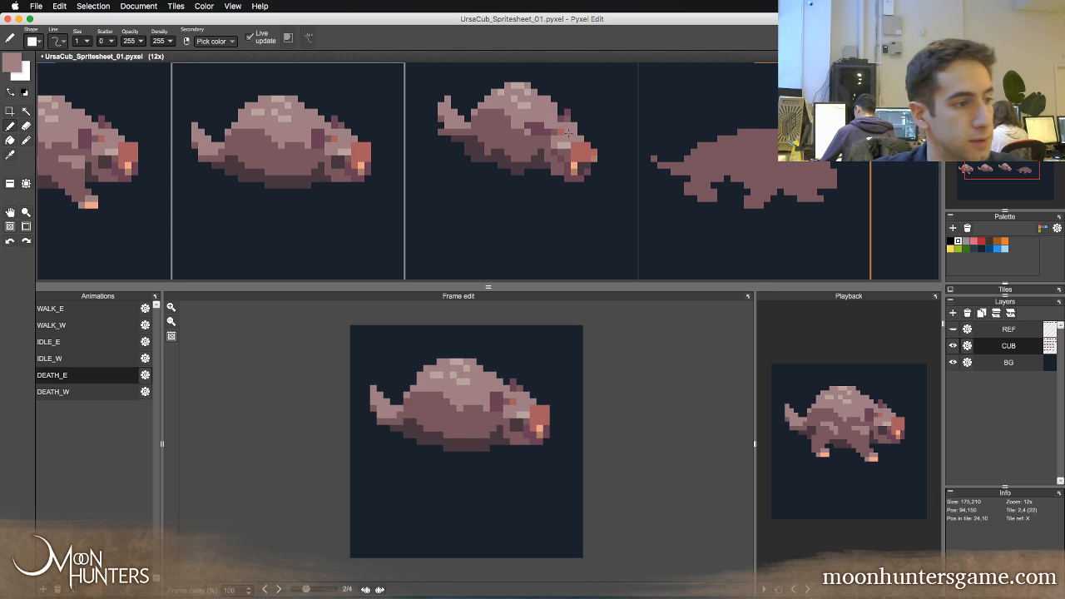
- Cycle through the DEATH_E frames again to examine the third frame's ear and face against the neighbouring poses
{"action": "key", "text": "Left"}
{"action": "key", "text": "Right"}
{"action": "key", "text": "Left"}
{"action": "key", "text": "Right"}
{"action": "key", "text": "Right"}
{"action": "key", "text": "Left"}
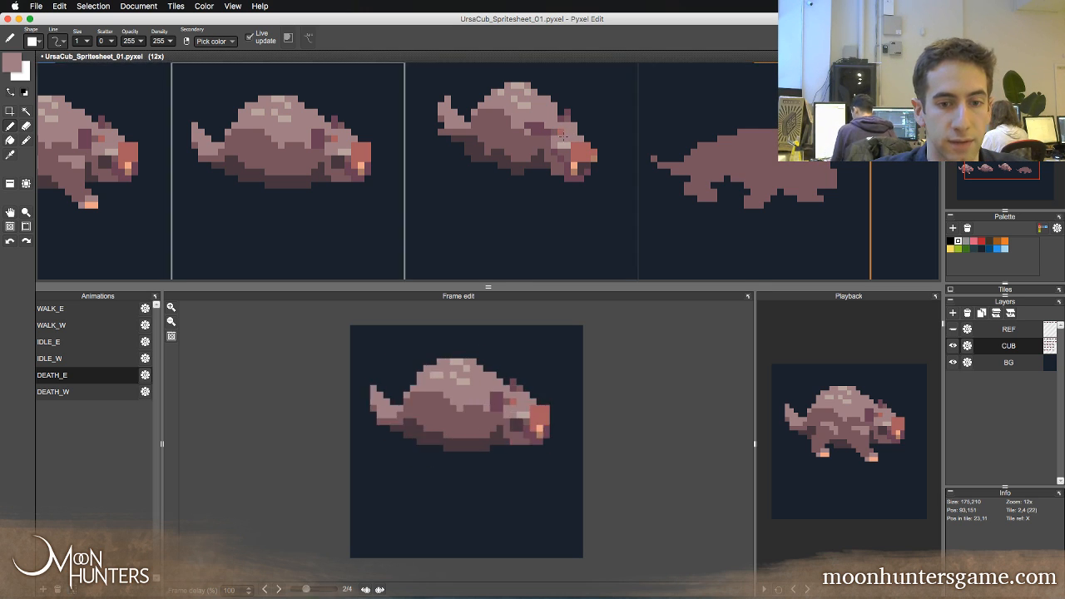
{"action": "key", "text": "Right"}
{"action": "key", "text": "Right"}
{"action": "key", "text": "Left"}
{"action": "key", "text": "Left"}
{"action": "key", "text": "Right"}
{"action": "key", "text": "Left"}
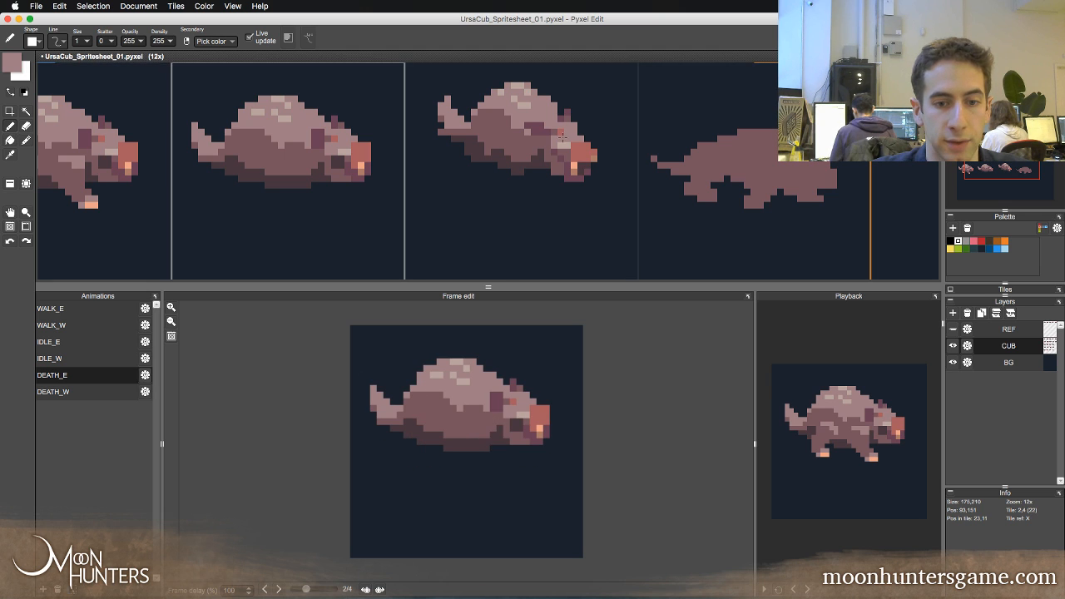
{"action": "key", "text": "Right"}
{"action": "key", "text": "Left"}
{"action": "key", "text": "Right"}
{"action": "key", "text": "Left"}
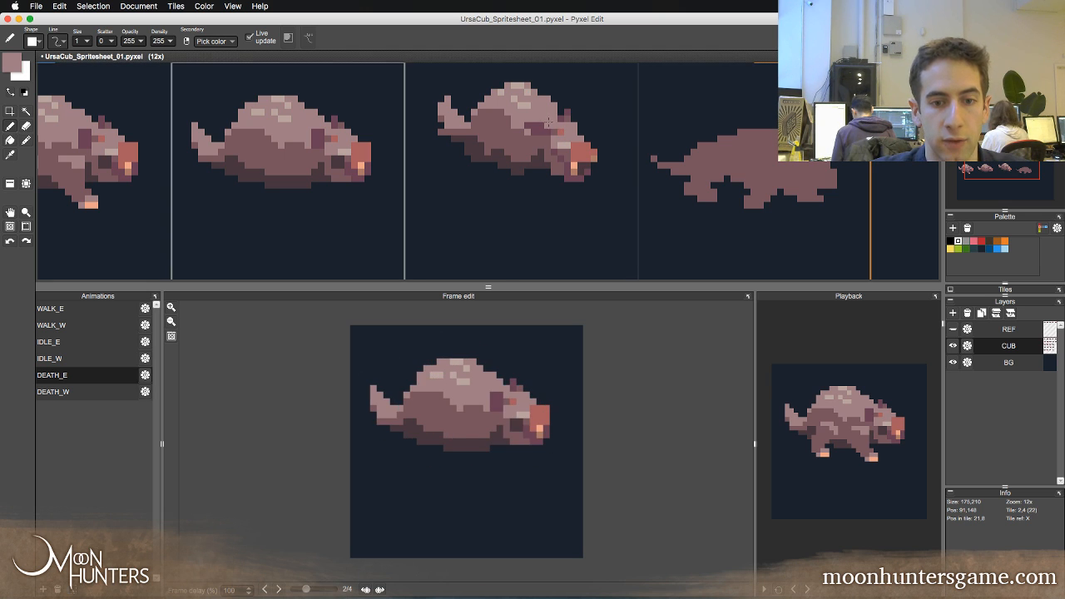
{"action": "key", "text": "Right"}
{"action": "key", "text": "Left"}
{"action": "key", "text": "Right"}
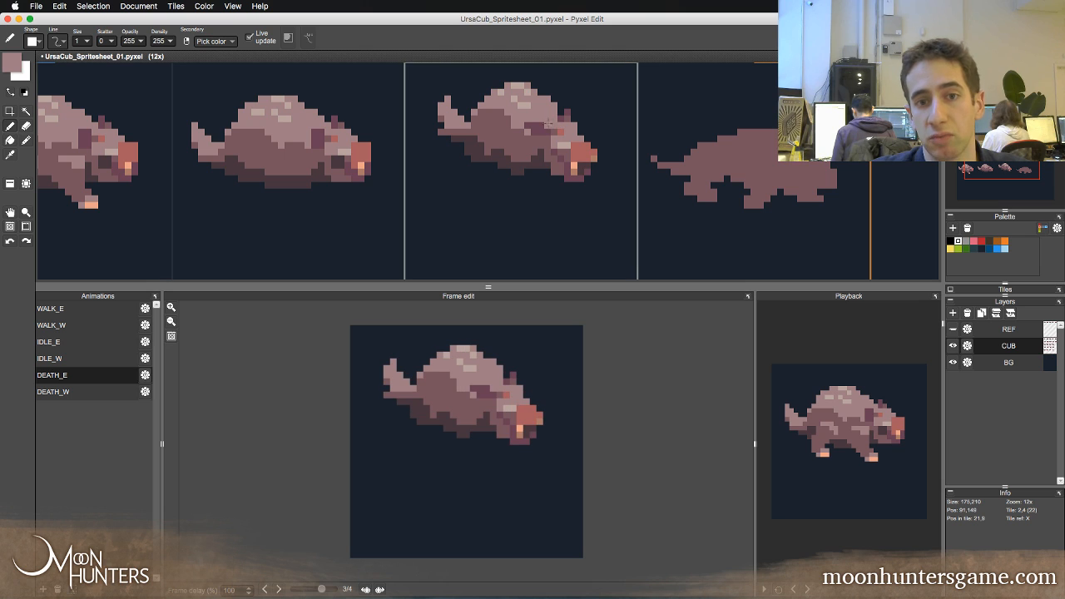
- Flip repeatedly between the second and third DEATH_E frames, checking the first too, to examine the ear patch and body position
{"action": "key", "text": "Left"}
{"action": "key", "text": "Right"}
{"action": "key", "text": "Left"}
{"action": "key", "text": "Right"}
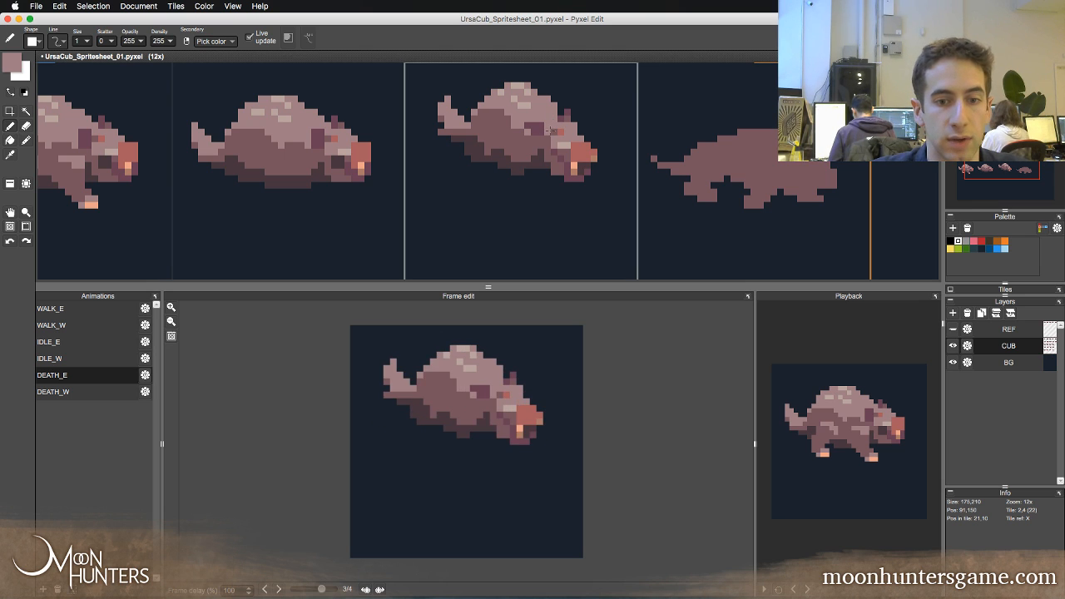
{"action": "key", "text": "Left"}
{"action": "key", "text": "Right"}
{"action": "key", "text": "Left"}
{"action": "key", "text": "Right"}
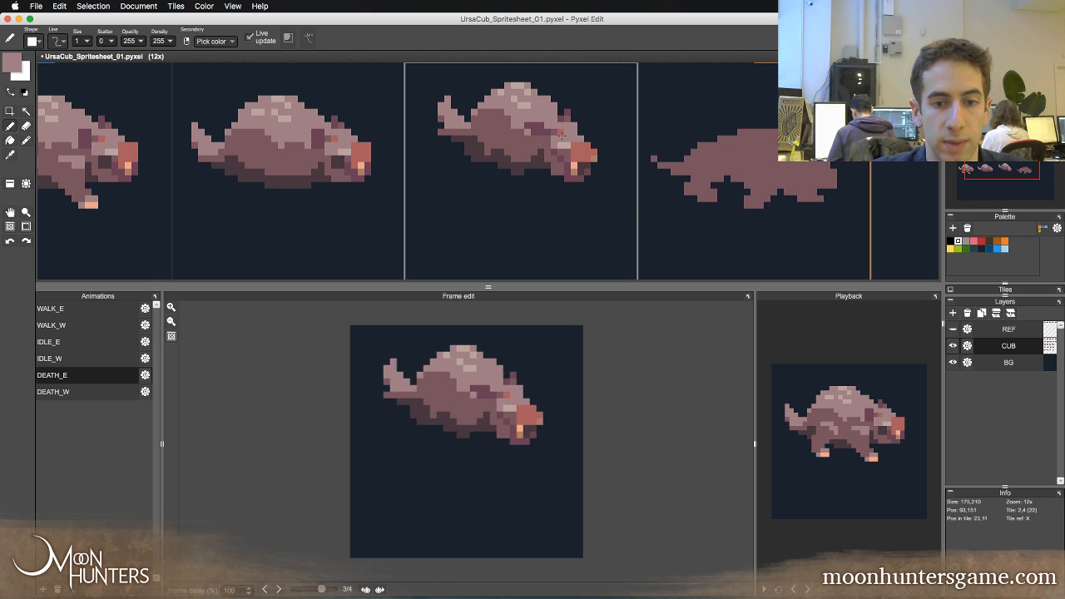
{"action": "key", "text": "Left"}
{"action": "key", "text": "Right"}
{"action": "key", "text": "Left"}
{"action": "key", "text": "Right"}
{"action": "key", "text": "Left"}
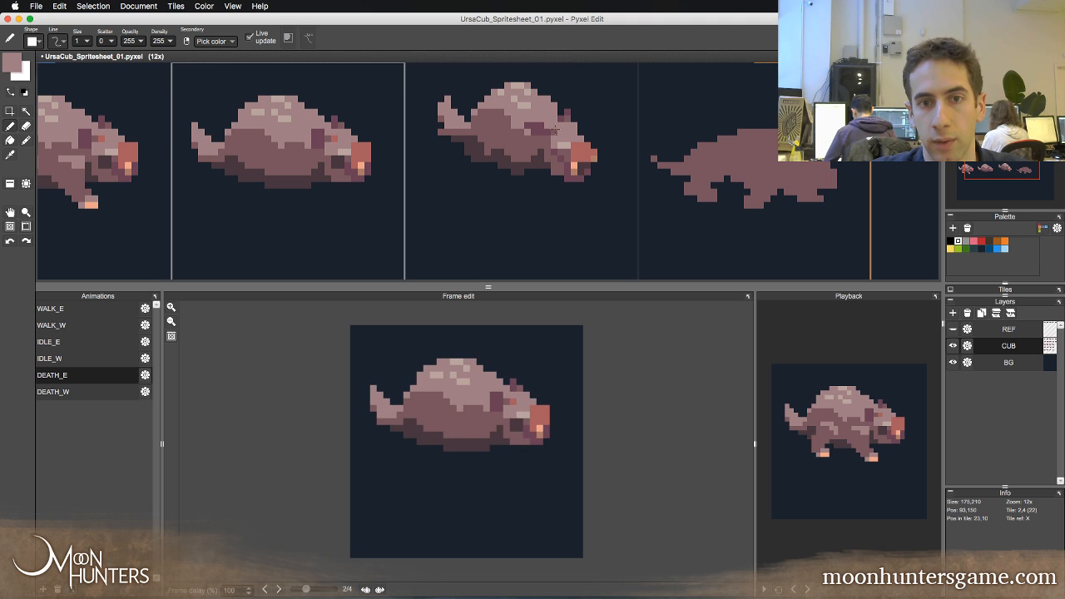
{"action": "key", "text": "Right"}
{"action": "key", "text": "Left"}
{"action": "key", "text": "Left"}
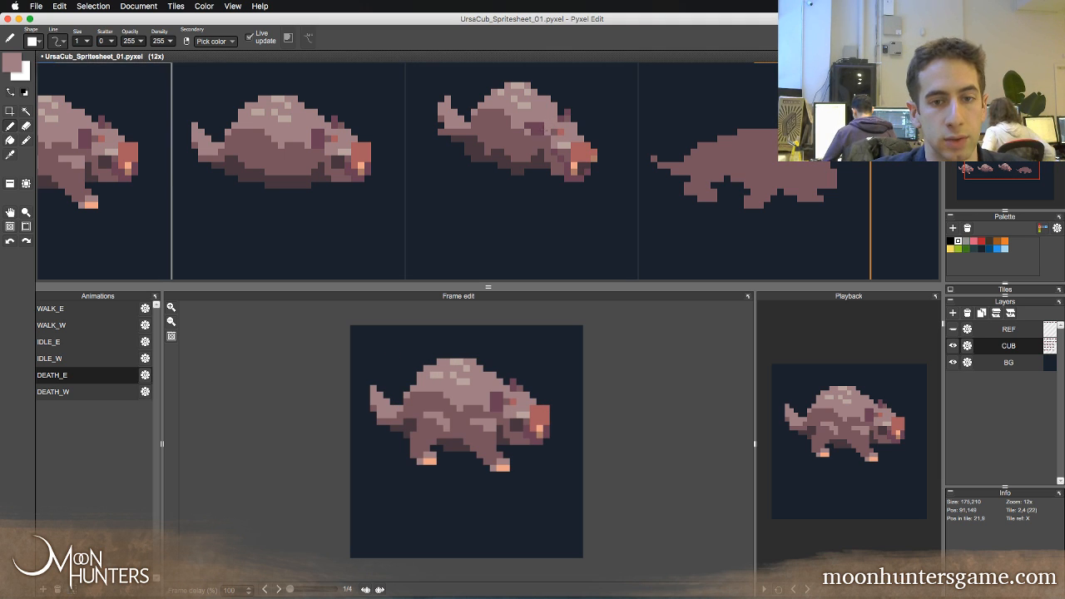
- Touch up the underside of the tail base in the third DEATH_E frame with the Eraser and Pen
{"action": "key", "text": "Right"}
{"action": "key", "text": "e"}
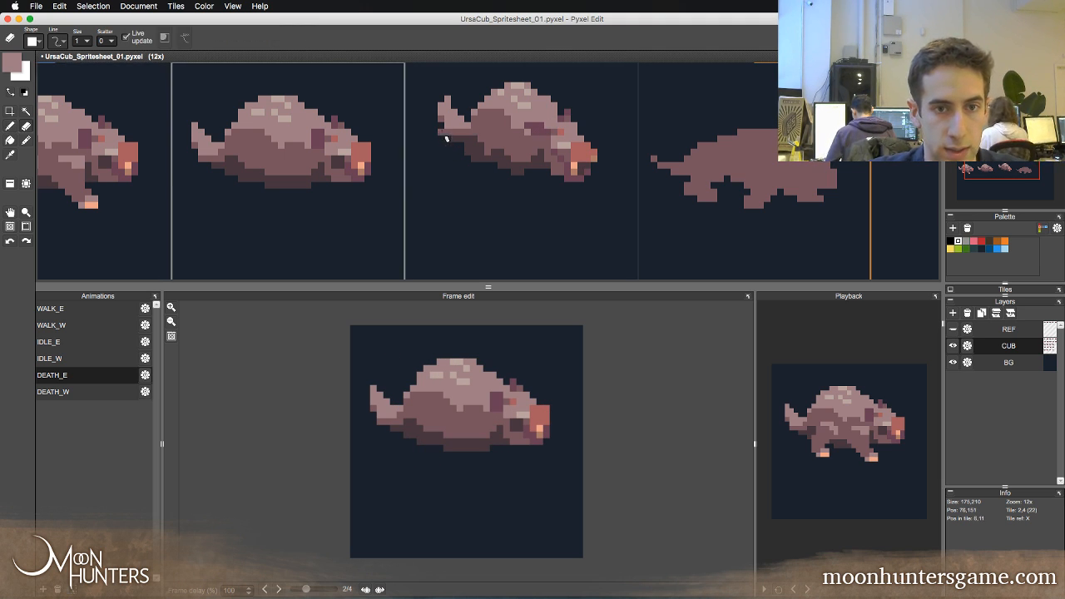
{"action": "key", "text": "b"}
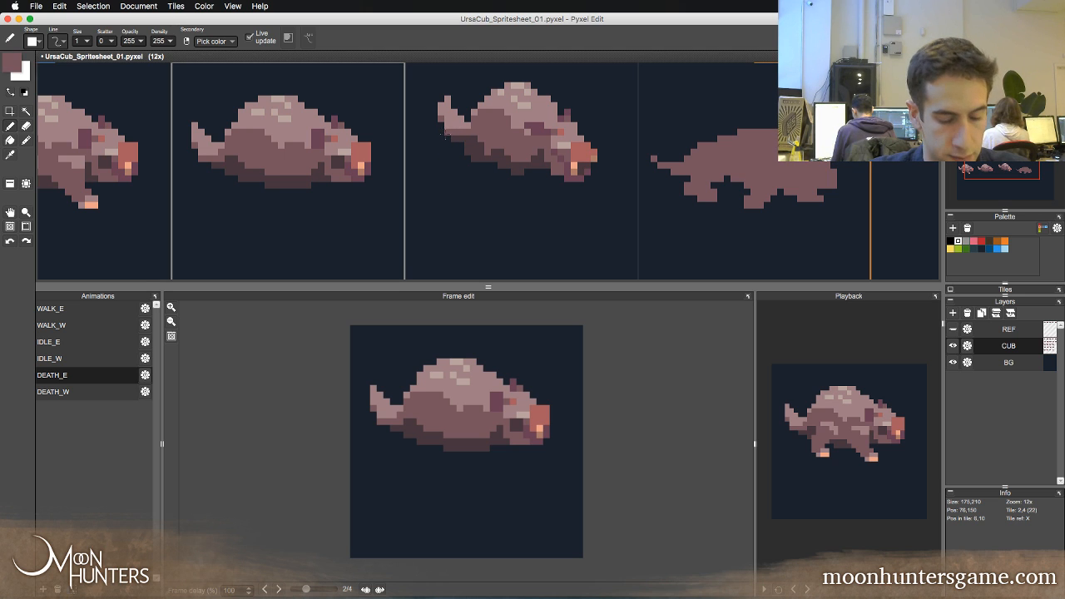
{"action": "key", "text": "e"}
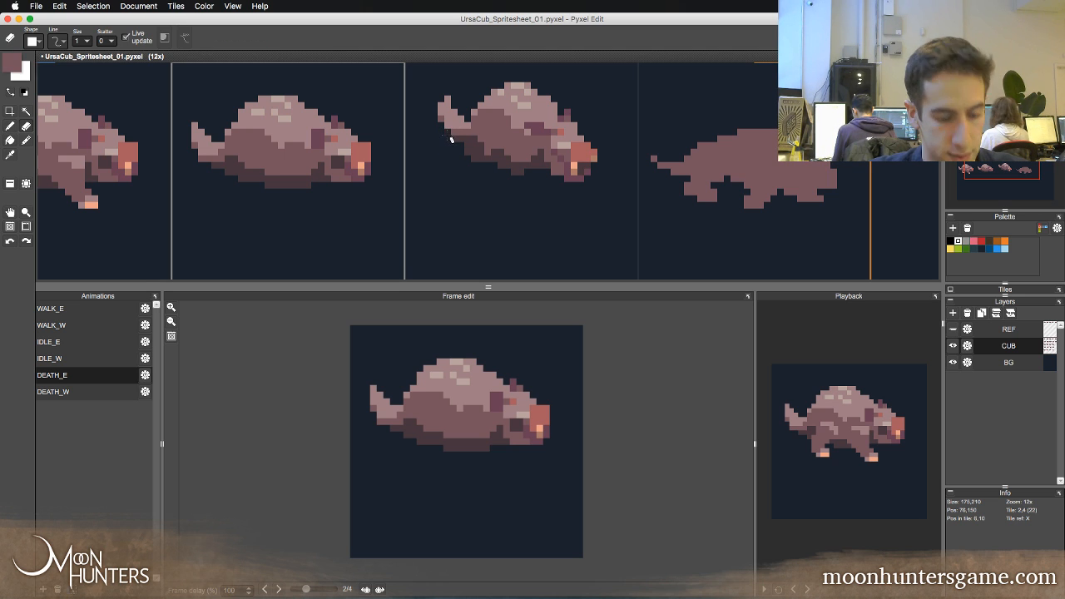
{"action": "key", "text": "b"}
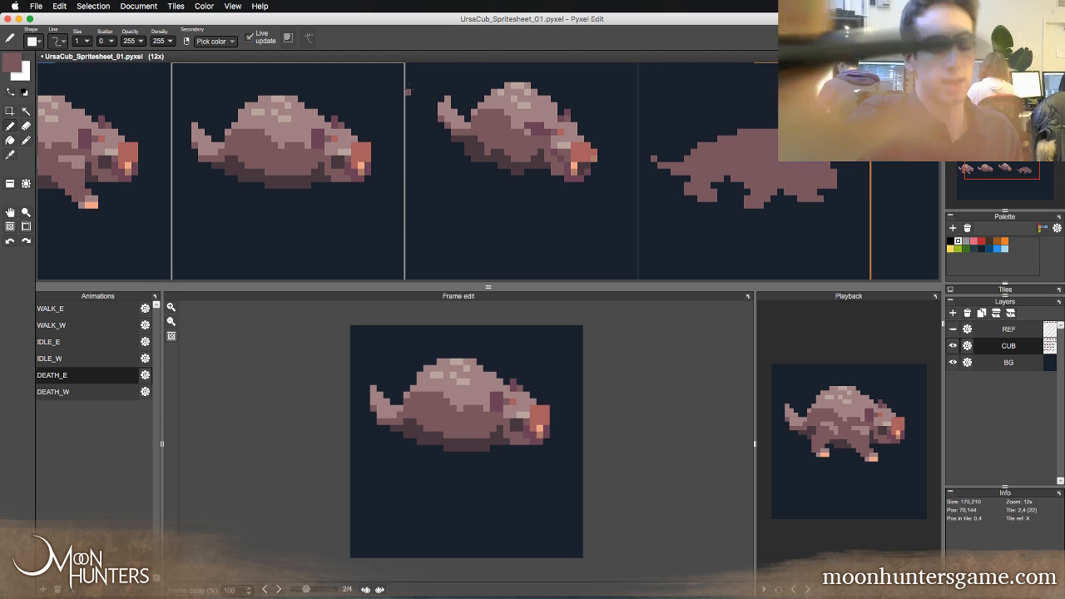
- Step through the first three DEATH_E frames and compare the second and third to examine the tail and body drop
{"action": "key", "text": "Left"}
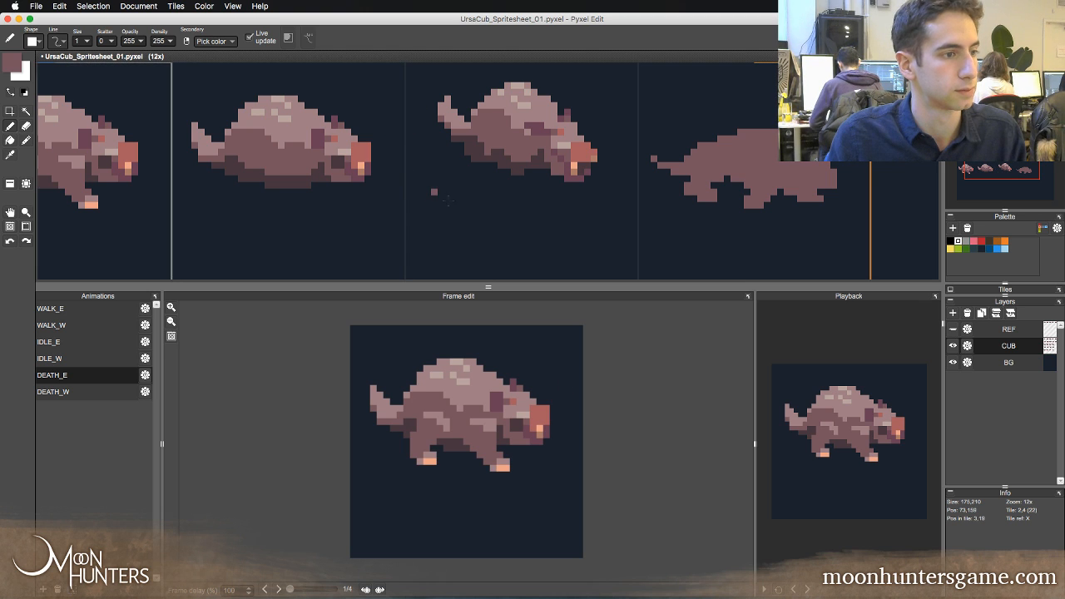
{"action": "key", "text": "Right"}
{"action": "key", "text": "Left"}
{"action": "key", "text": "Right"}
{"action": "key", "text": "Right"}
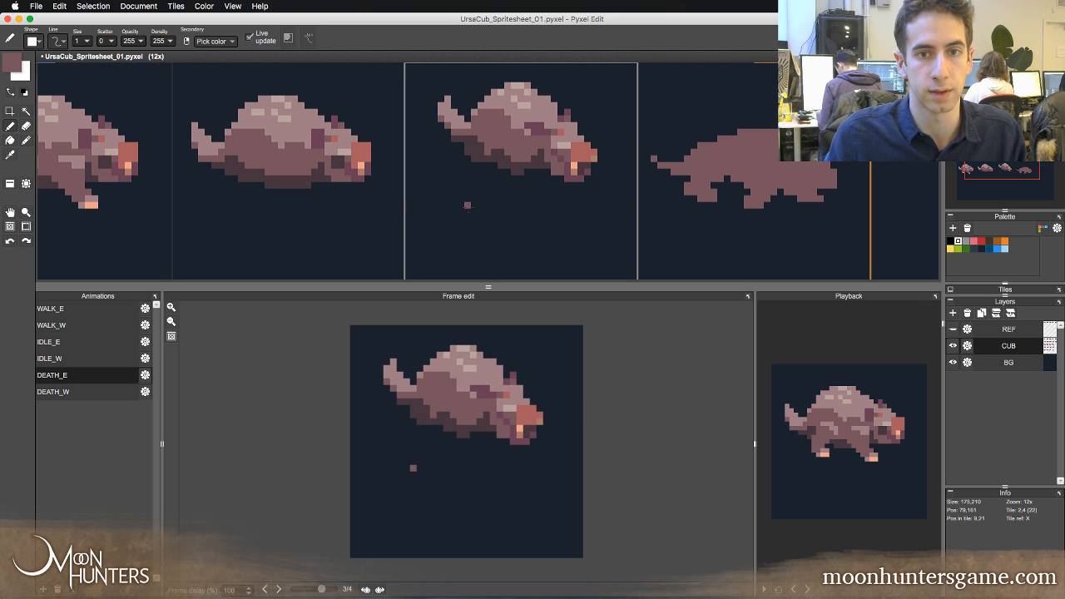
{"action": "key", "text": "Left"}
{"action": "key", "text": "Right"}
{"action": "key", "text": "Left"}
{"action": "key", "text": "Right"}
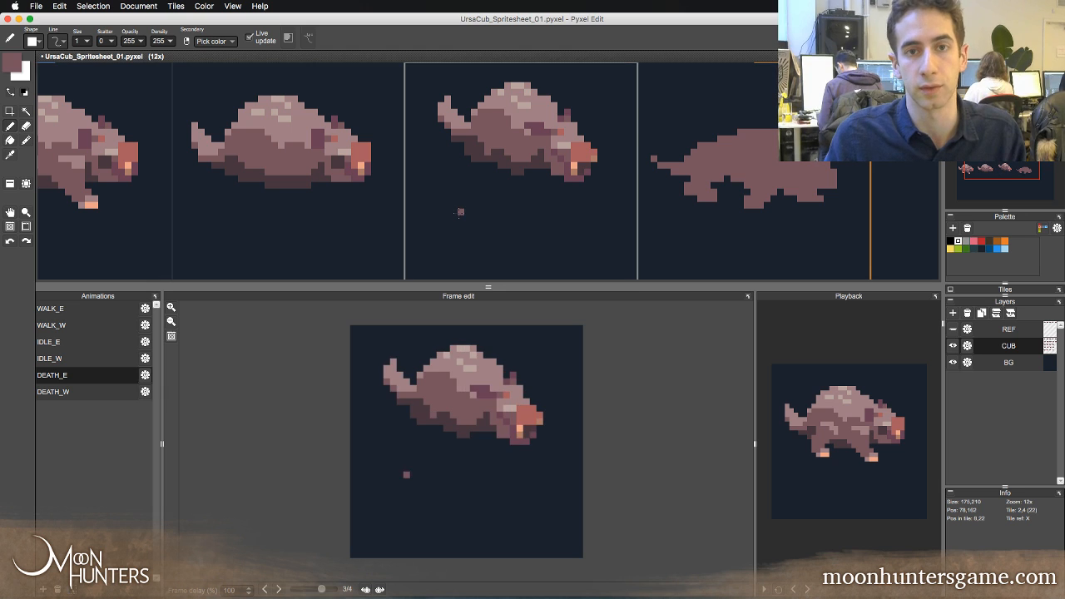
{"action": "key", "text": "Left"}
{"action": "key", "text": "Right"}
{"action": "key", "text": "Left"}
{"action": "key", "text": "Right"}
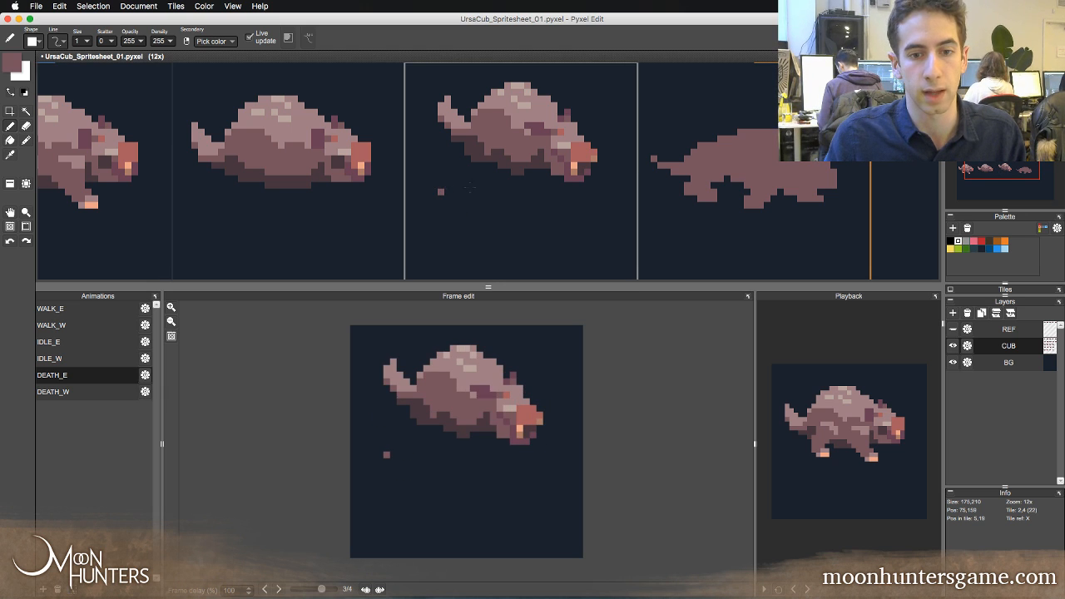
{"action": "key", "text": "Left"}
{"action": "key", "text": "Right"}
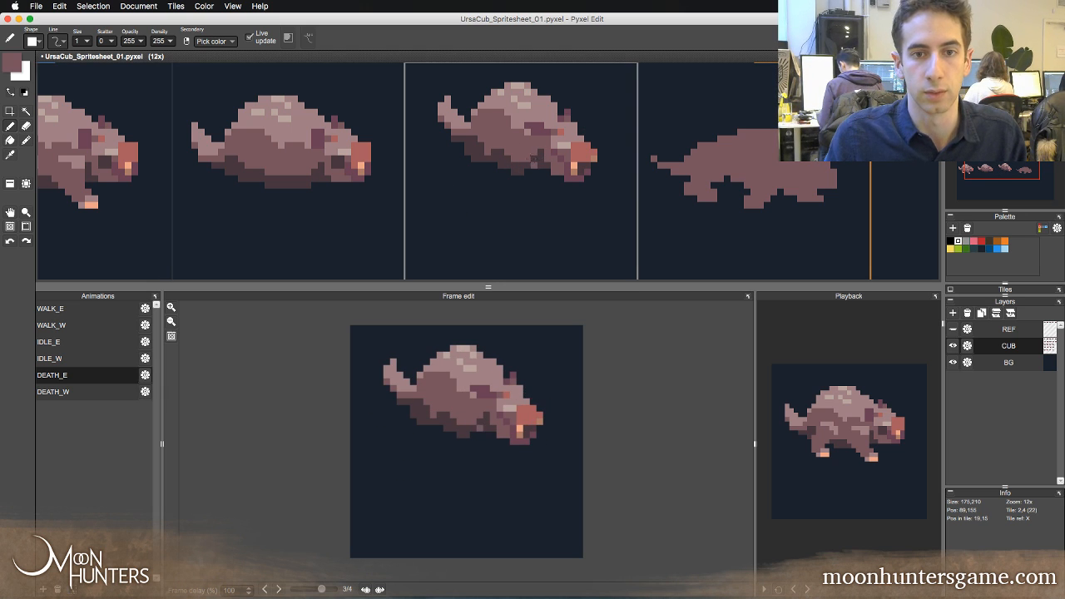
- Rework the belly shadow of the third DEATH_E frame with sampled dark and mid-tone body shades, checking against the second frame
{"action": "left_click", "coordinate": [480, 428], "text": "alt"}
{"action": "key", "text": "Left"}
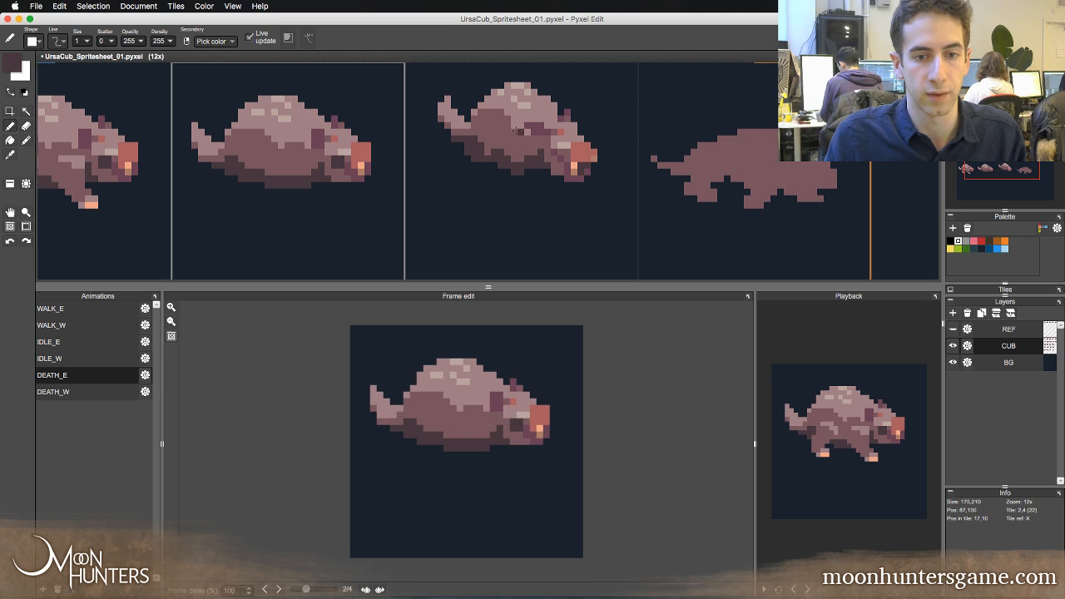
{"action": "key", "text": "Right"}
{"action": "key", "text": "Left"}
{"action": "key", "text": "Right"}
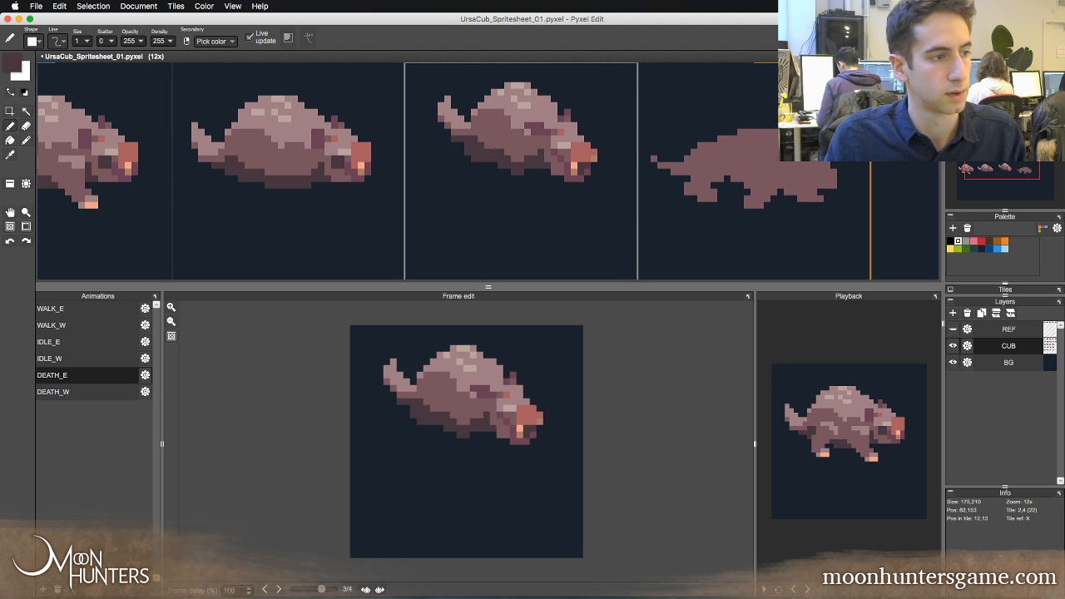
{"action": "left_click", "coordinate": [505, 141], "text": "alt"}
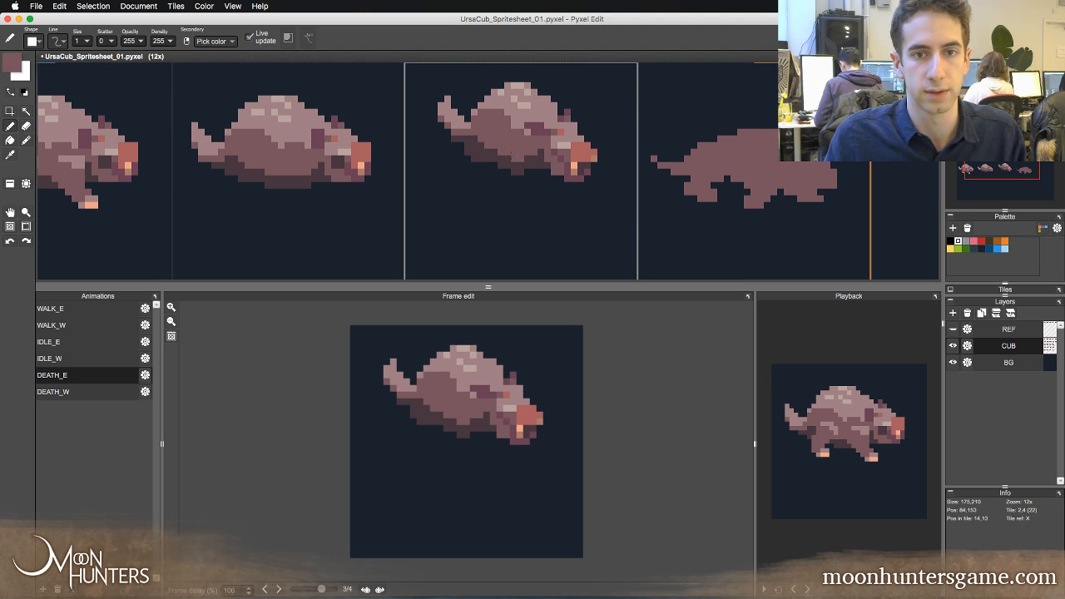
{"action": "key", "text": "Left"}
{"action": "key", "text": "Right"}
{"action": "key", "text": "Left"}
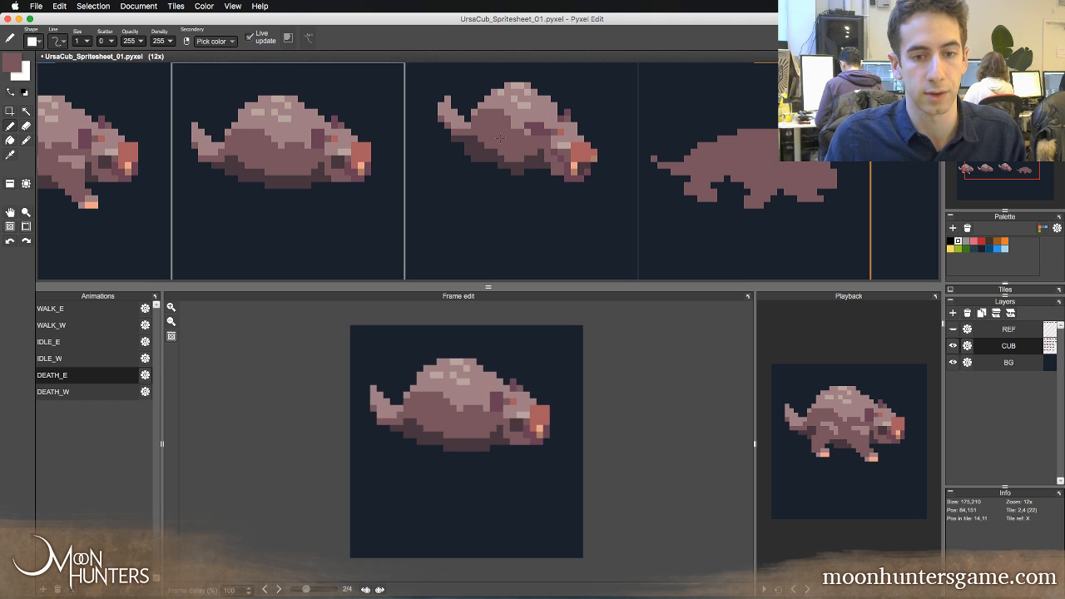
{"action": "key", "text": "Right"}
{"action": "key", "text": "Left"}
{"action": "key", "text": "Right"}
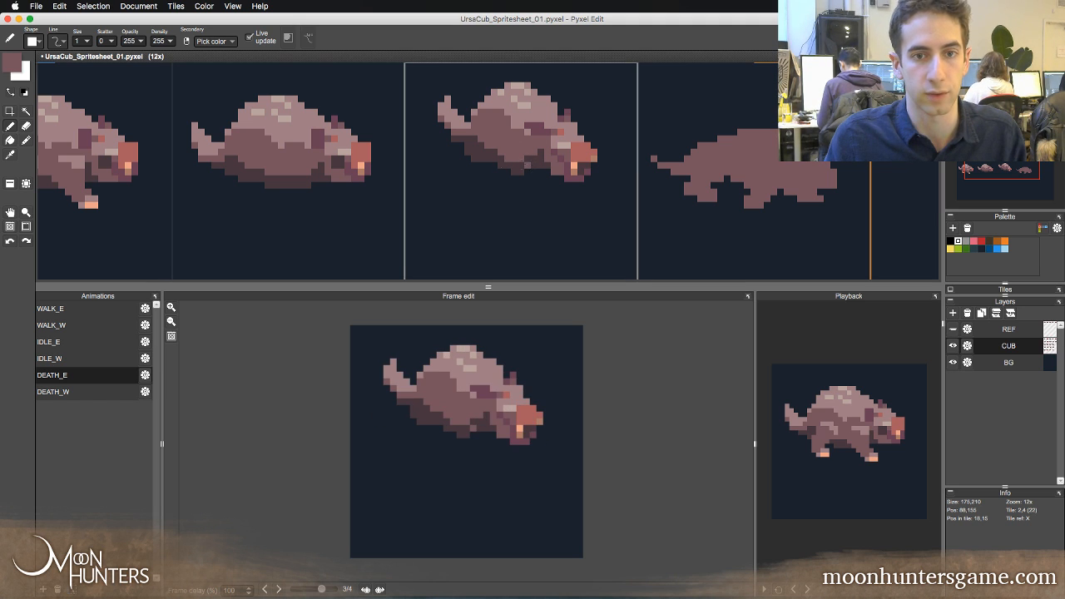
- Extend the sampled dark shadow shade along the third DEATH_E frame's rear belly and clean the edge below the tail
{"action": "left_click", "coordinate": [491, 168], "text": "alt"}
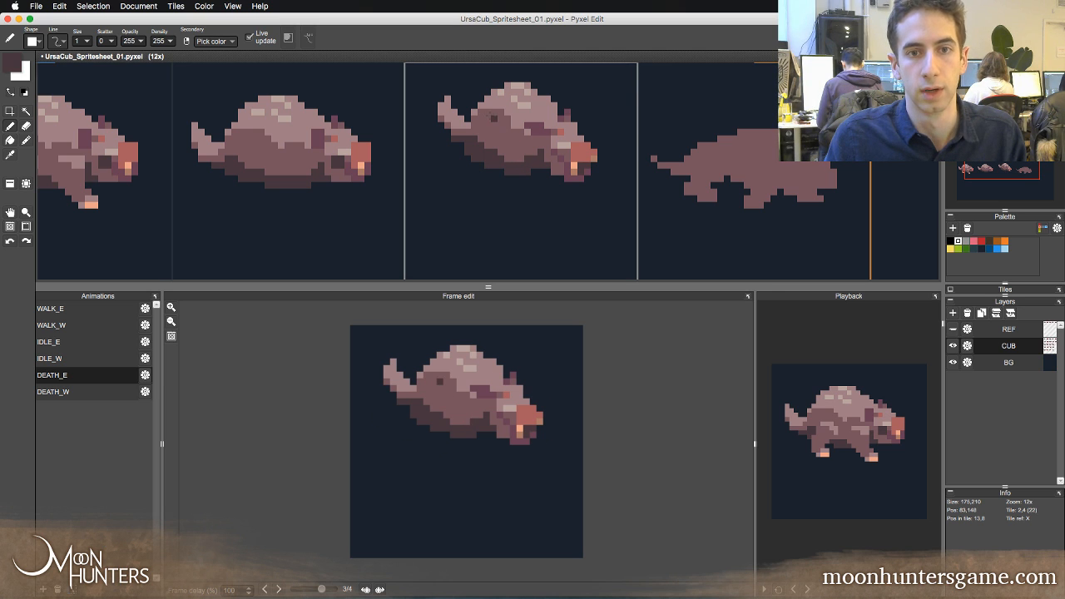
{"action": "left_click", "coordinate": [415, 67]}
{"action": "key", "text": "Left"}
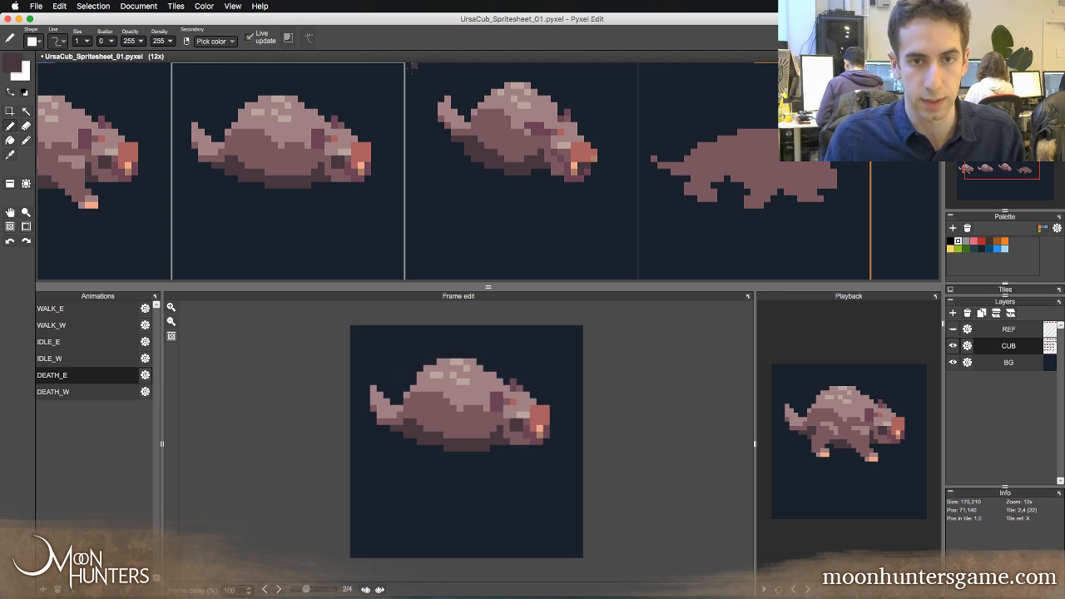
{"action": "key", "text": "Right"}
{"action": "key", "text": "e"}
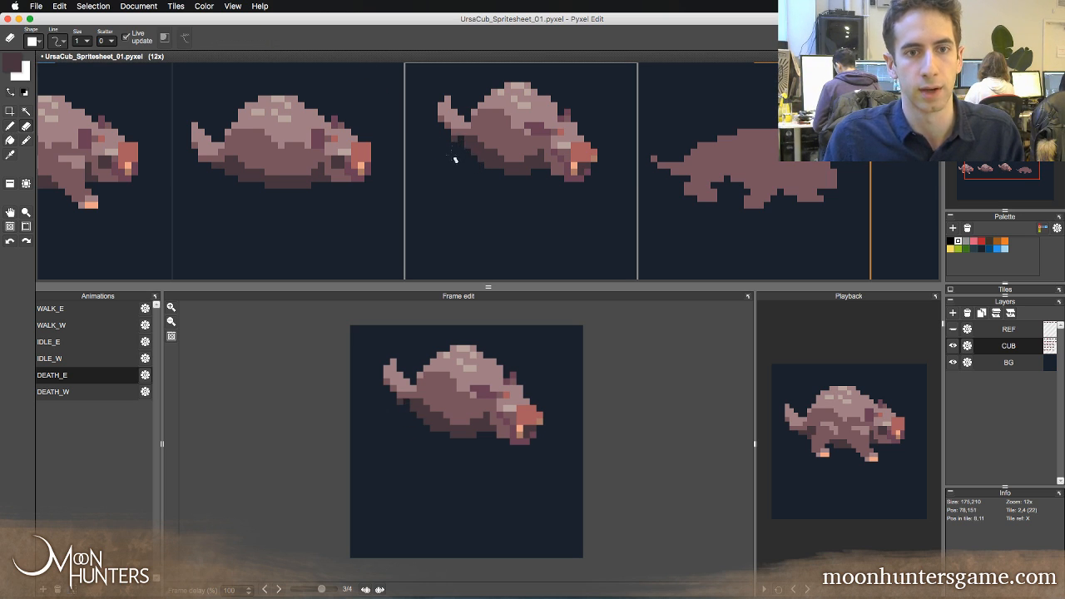
{"action": "key", "text": "b"}
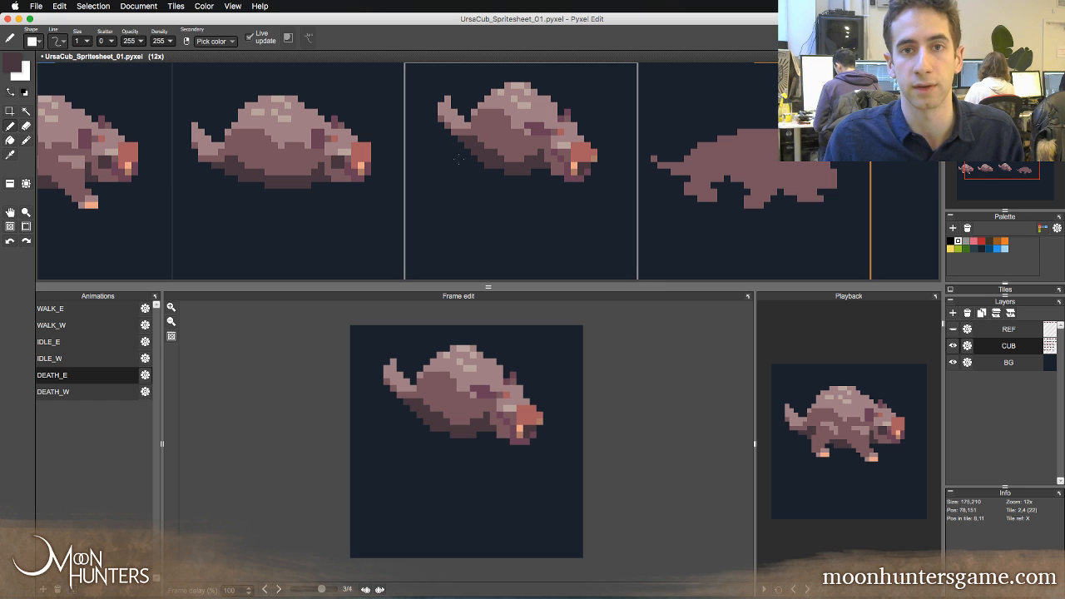
- Compare the new belly shadow with the second DEATH_E frame and refine its upper edge using the sampled mid-tone body shade
{"action": "key", "text": "comma"}
{"action": "key", "text": "period"}
{"action": "key", "text": "comma"}
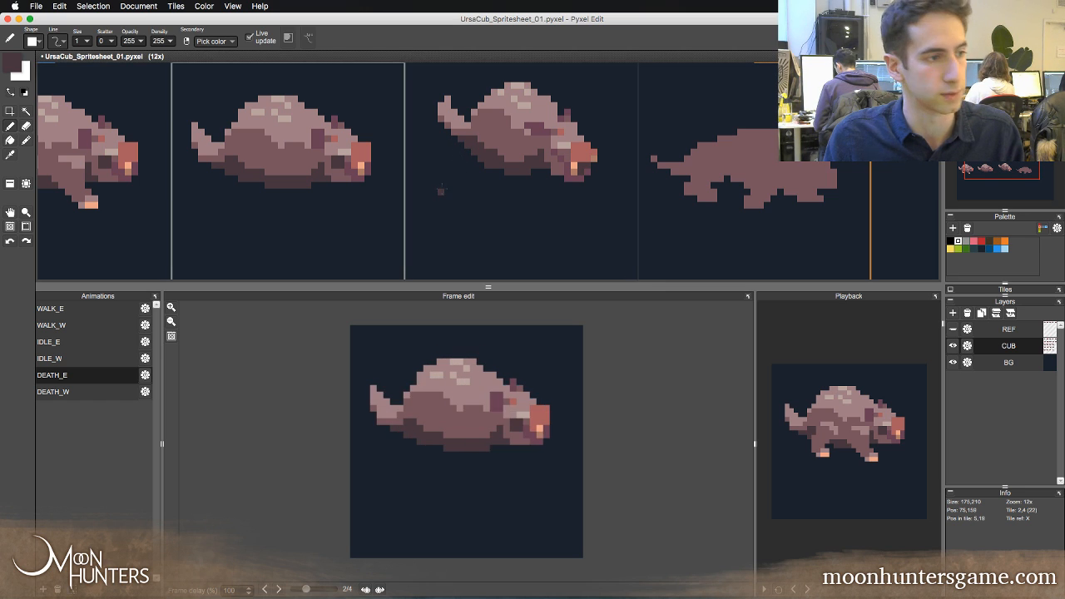
{"action": "key", "text": "period"}
{"action": "key", "text": "comma"}
{"action": "key", "text": "period"}
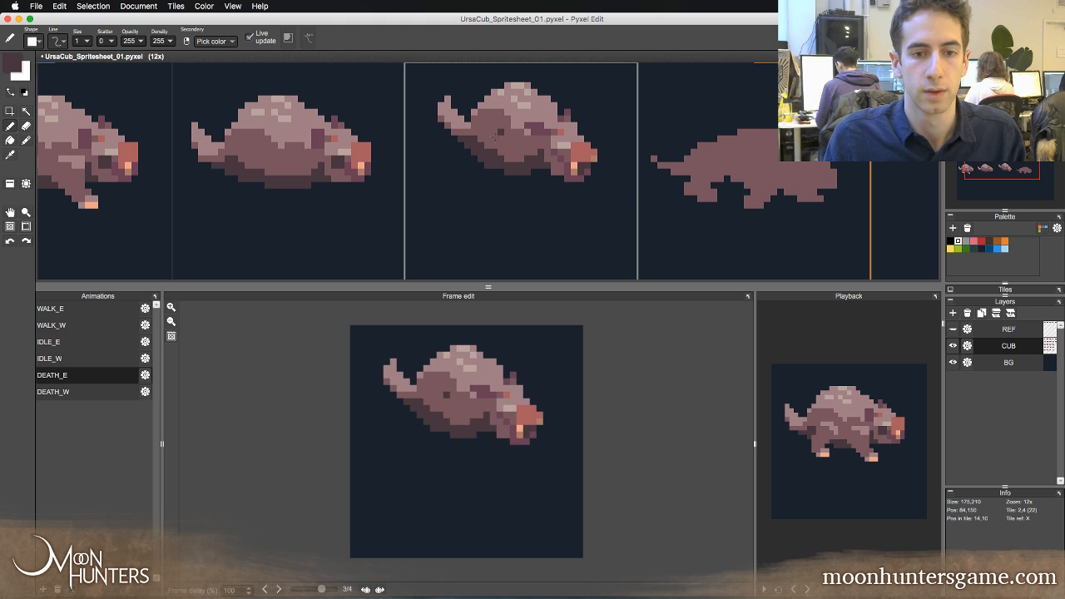
{"action": "key", "text": "comma"}
{"action": "key", "text": "period"}
{"action": "left_click", "coordinate": [494, 139], "text": "alt"}
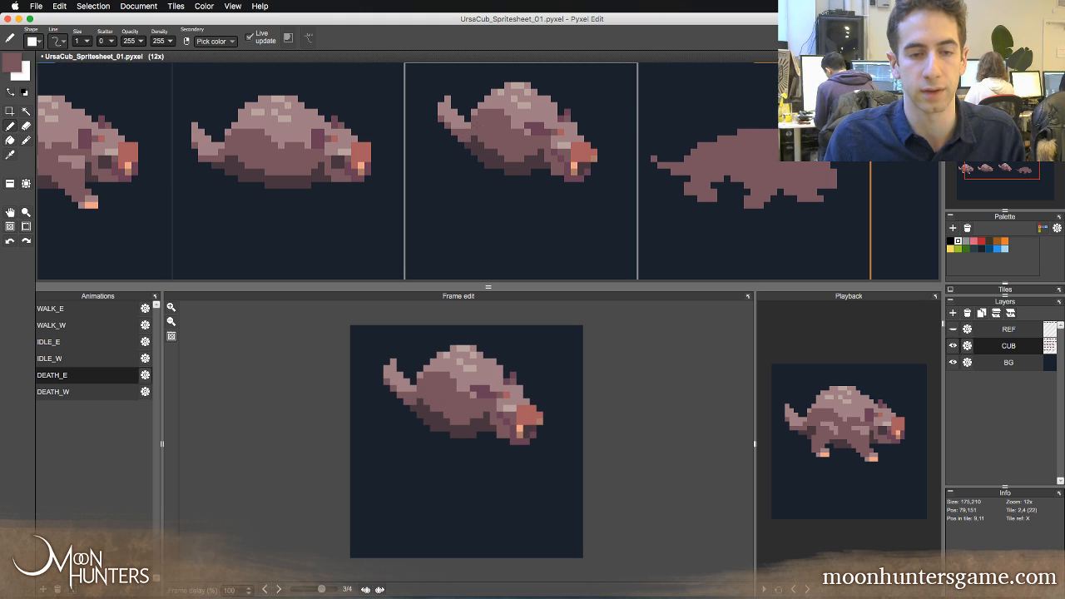
- Flip repeatedly between the second and third DEATH_E frames to review the belly shading, rump outline and ear movement
{"action": "key", "text": "comma"}
{"action": "key", "text": "period"}
{"action": "key", "text": "comma"}
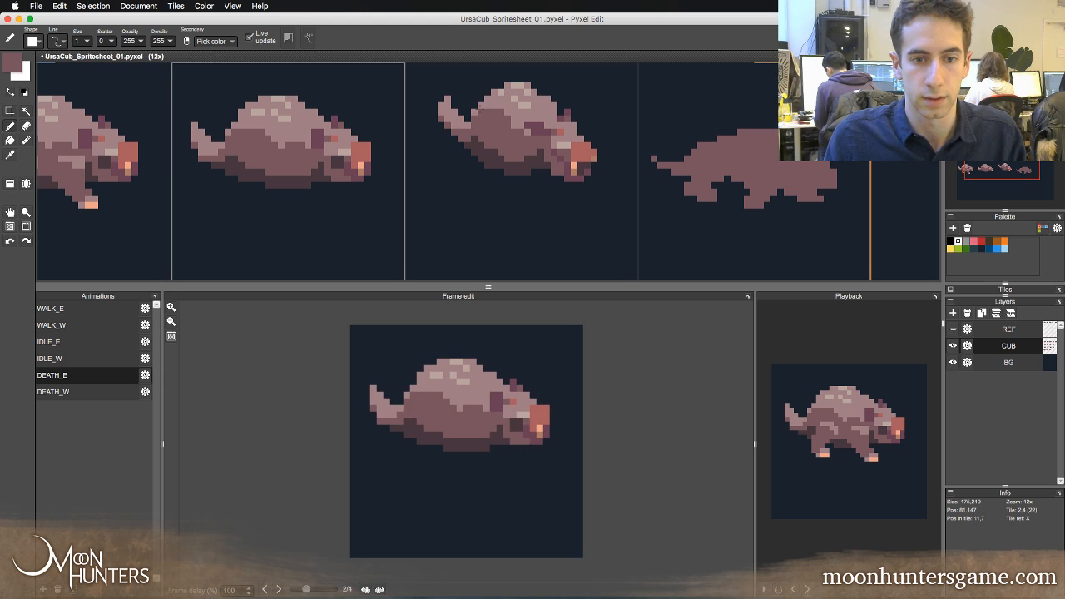
{"action": "key", "text": "period"}
{"action": "key", "text": "comma"}
{"action": "key", "text": "period"}
{"action": "key", "text": "comma"}
{"action": "key", "text": "period"}
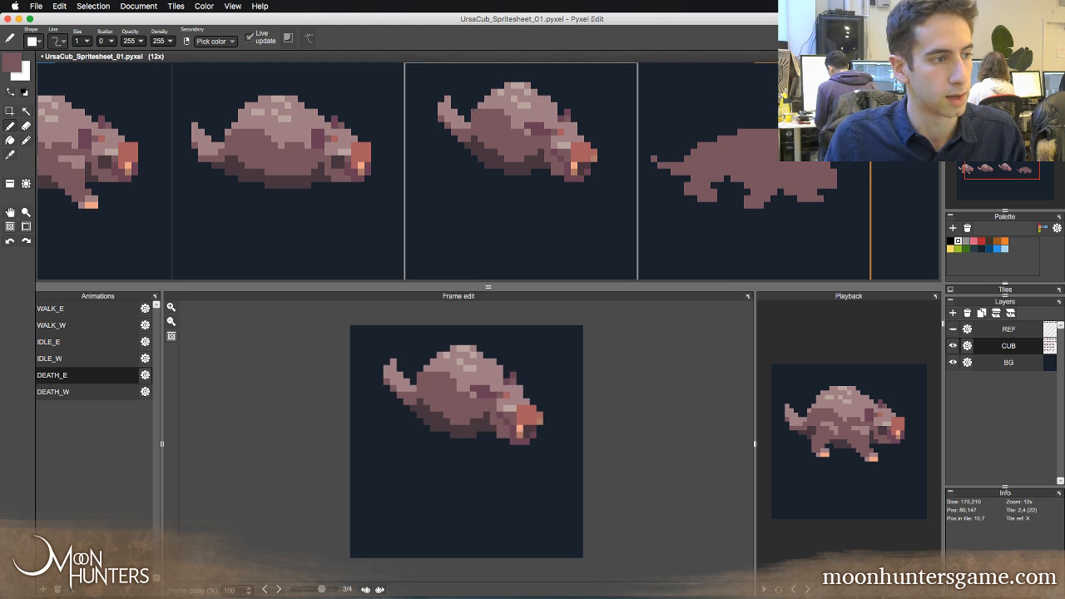
{"action": "key", "text": "comma"}
{"action": "key", "text": "period"}
{"action": "key", "text": "comma"}
{"action": "key", "text": "period"}
{"action": "key", "text": "comma"}
{"action": "key", "text": "period"}
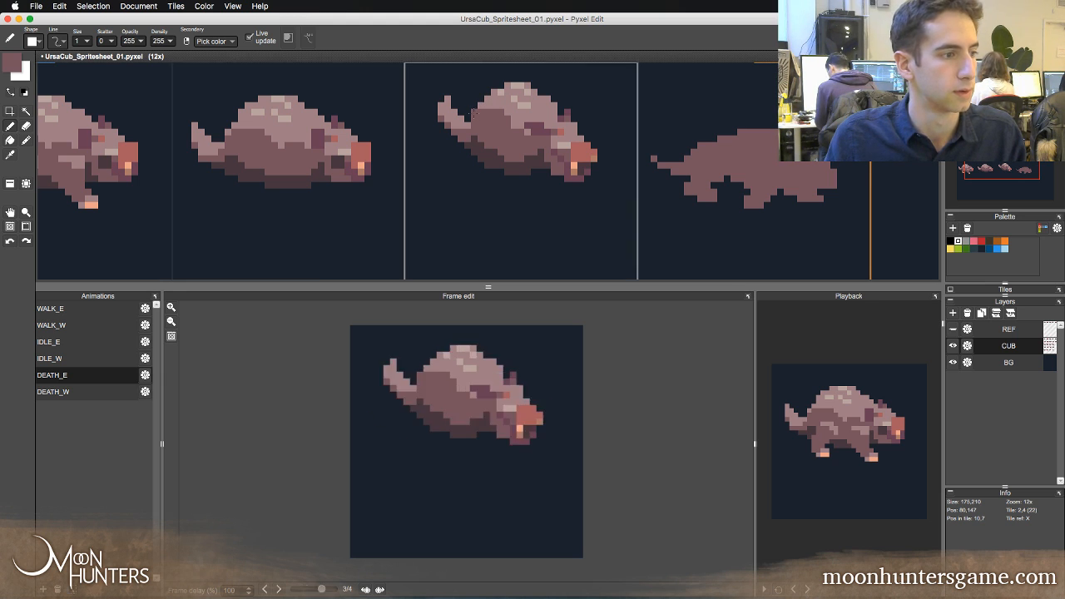
{"action": "key", "text": "comma"}
{"action": "key", "text": "period"}
{"action": "key", "text": "comma"}
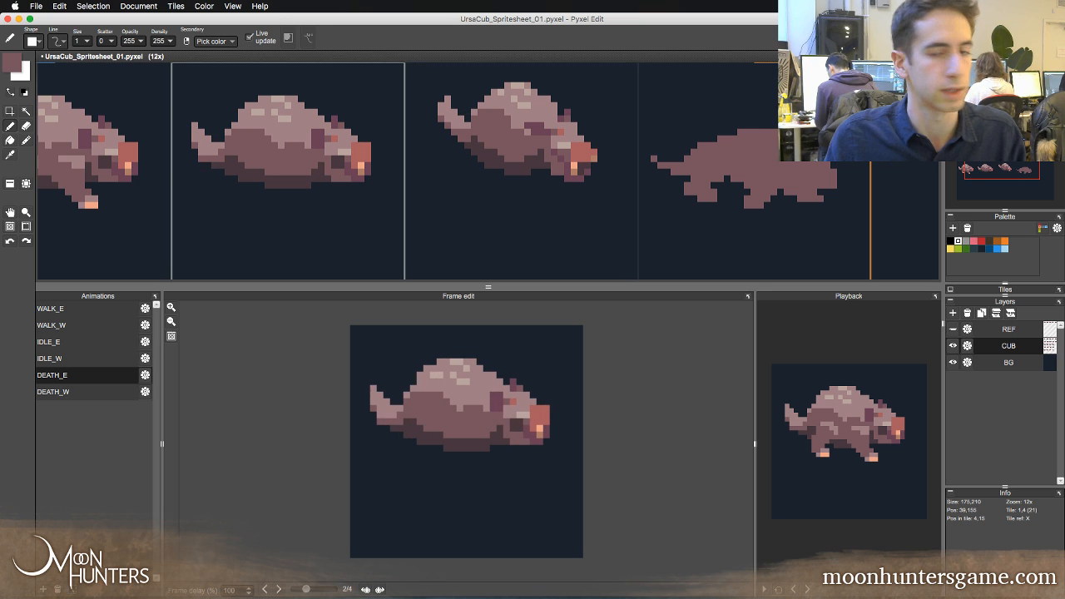
{"action": "key", "text": "period"}
{"action": "key", "text": "comma"}
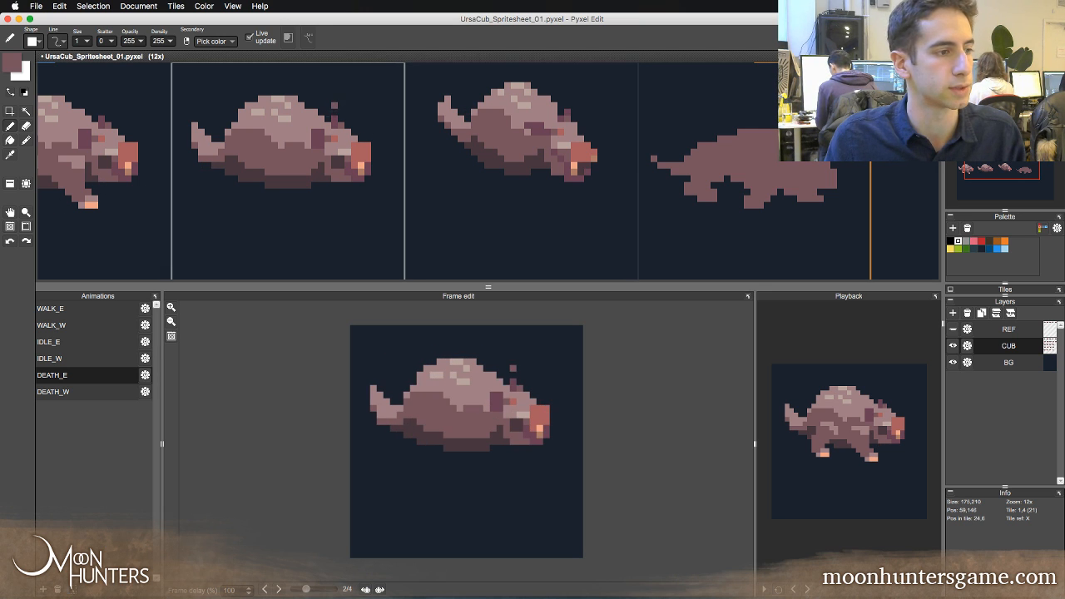
{"action": "key", "text": "period"}
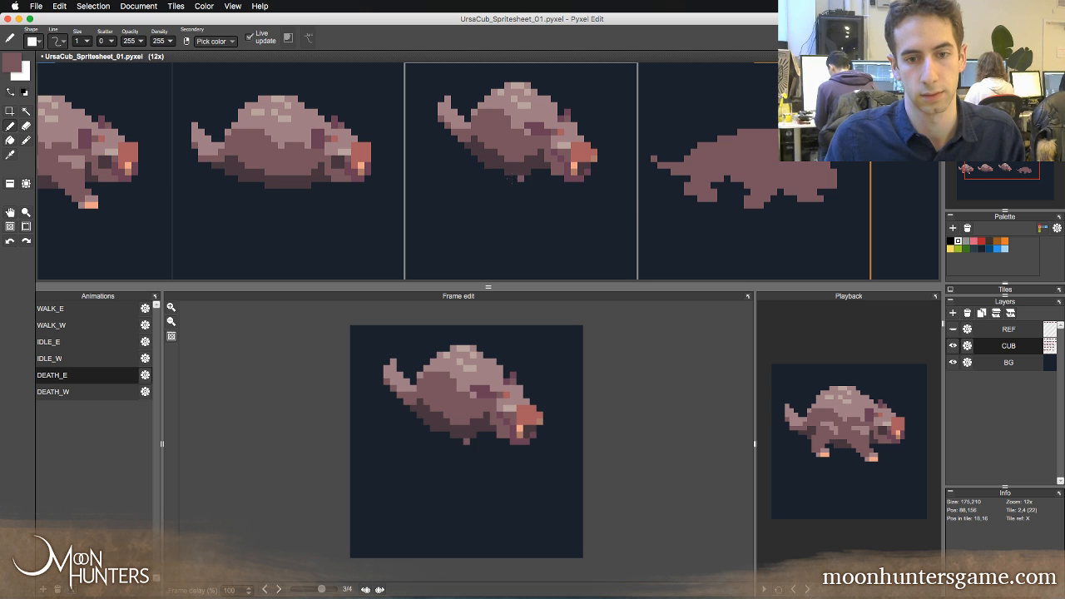
{"action": "key", "text": "comma"}
{"action": "key", "text": "period"}
{"action": "key", "text": "comma"}
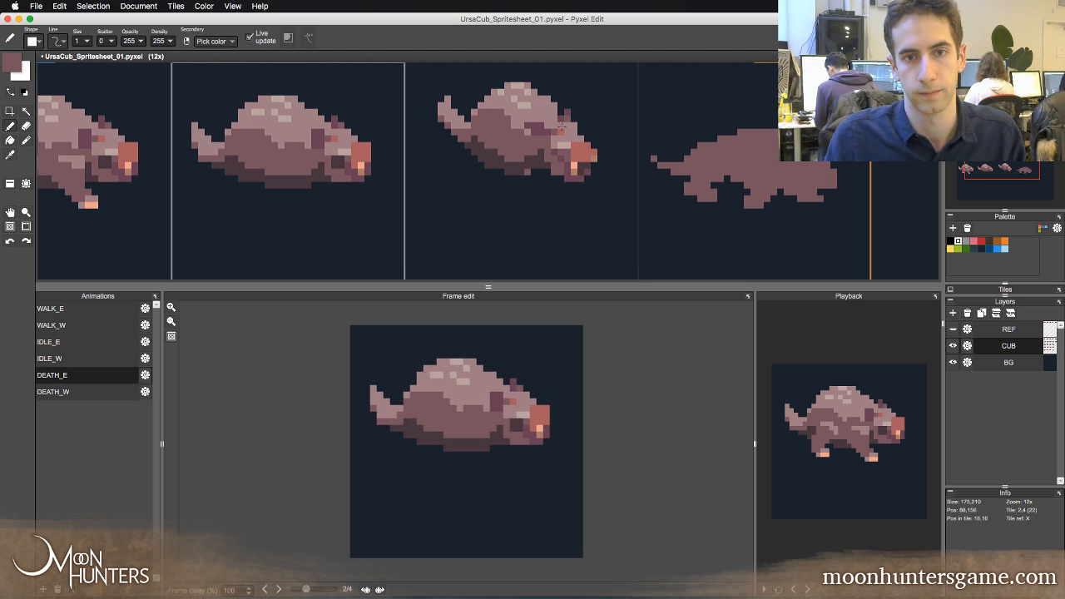
- Try raising the ear tip in the third DEATH_E frame with the sampled purple, compare frames, and undo the stroke
{"action": "key", "text": "period"}
{"action": "right_click", "coordinate": [566, 106]}
{"action": "key", "text": "comma"}
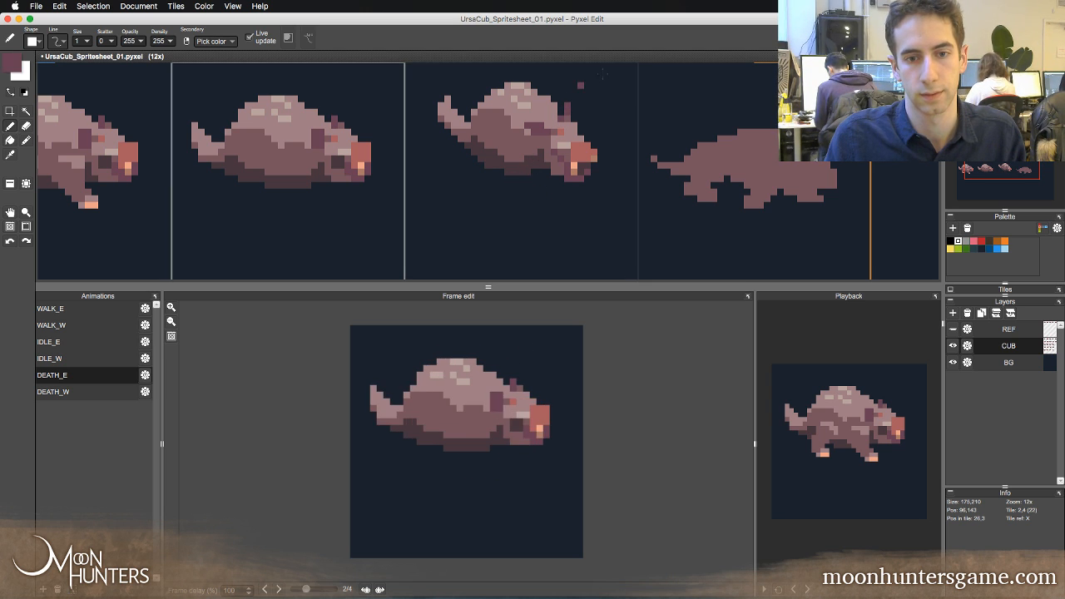
{"action": "key", "text": "period"}
{"action": "key", "text": "comma"}
{"action": "key", "text": "period"}
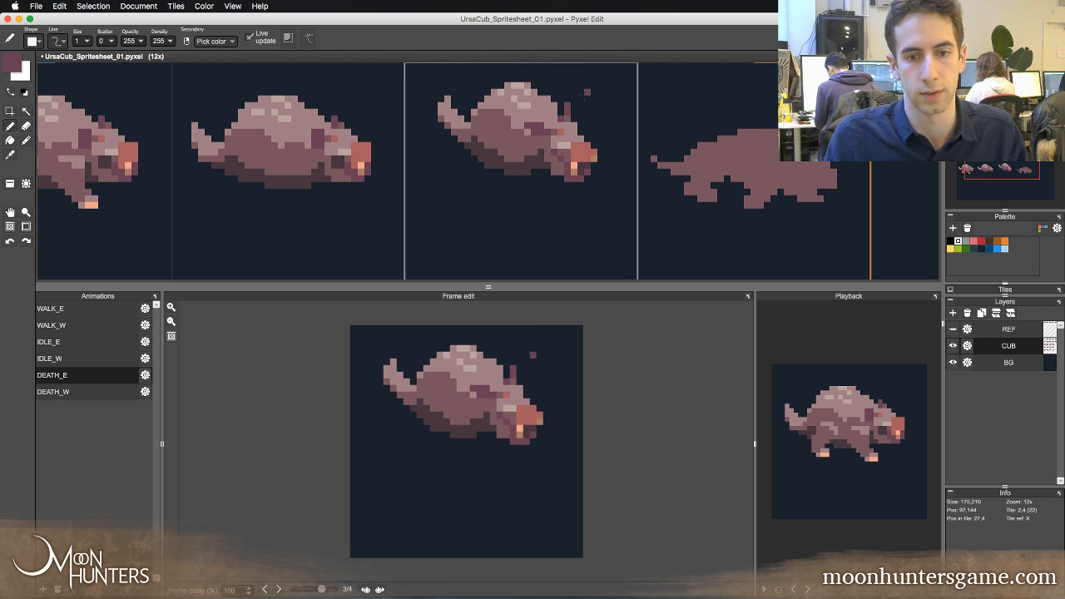
{"action": "key", "text": "super+z"}
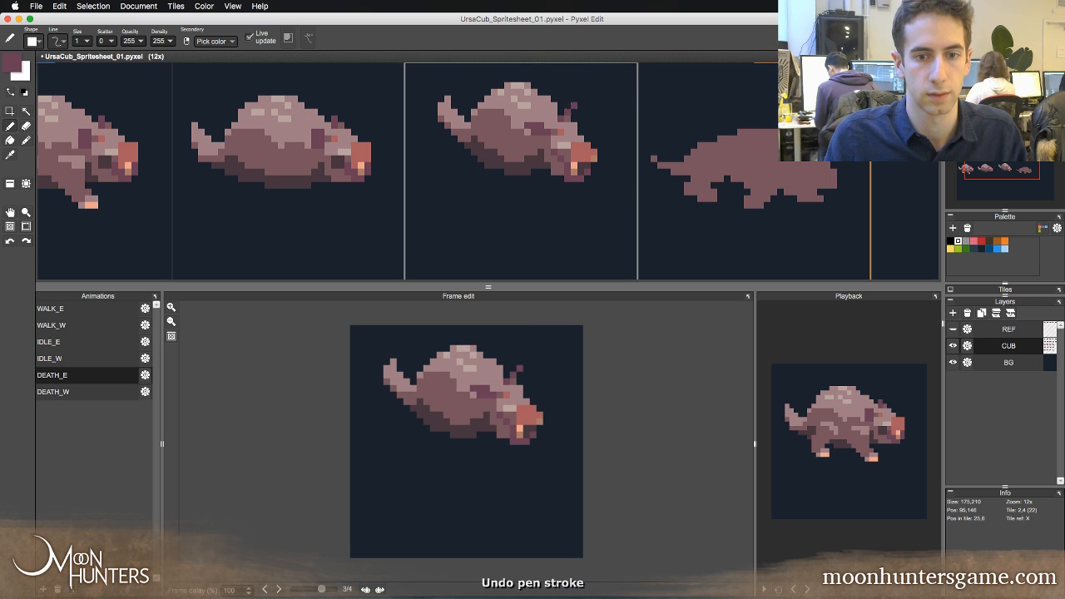
- Flip between the second and third DEATH_E frames to check the ear movement, and save the sprite sheet
{"action": "left_click", "coordinate": [580, 105]}
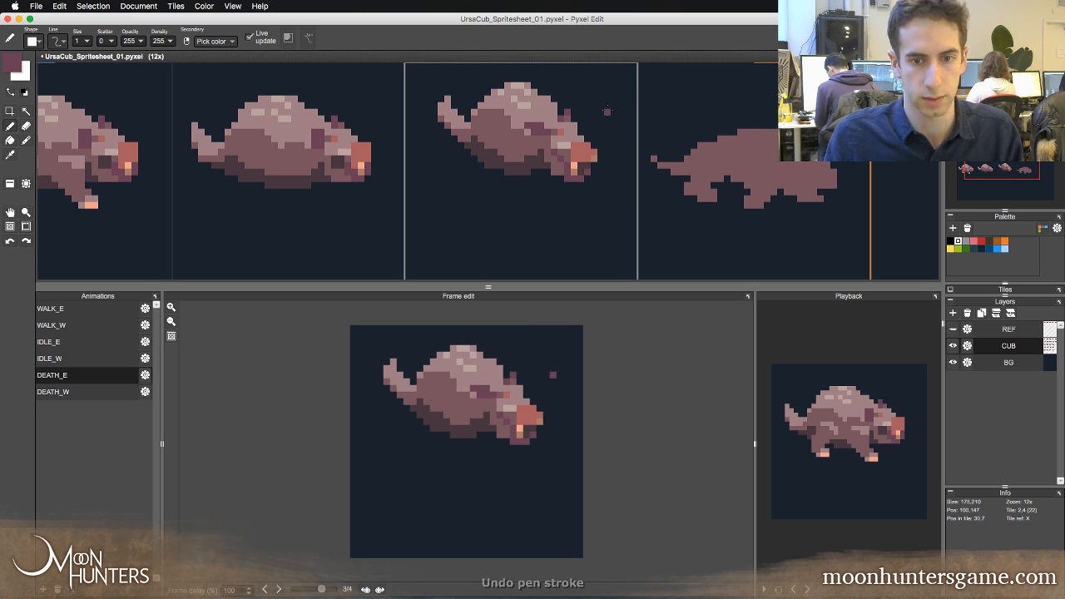
{"action": "key", "text": "comma"}
{"action": "key", "text": "period"}
{"action": "key", "text": "comma"}
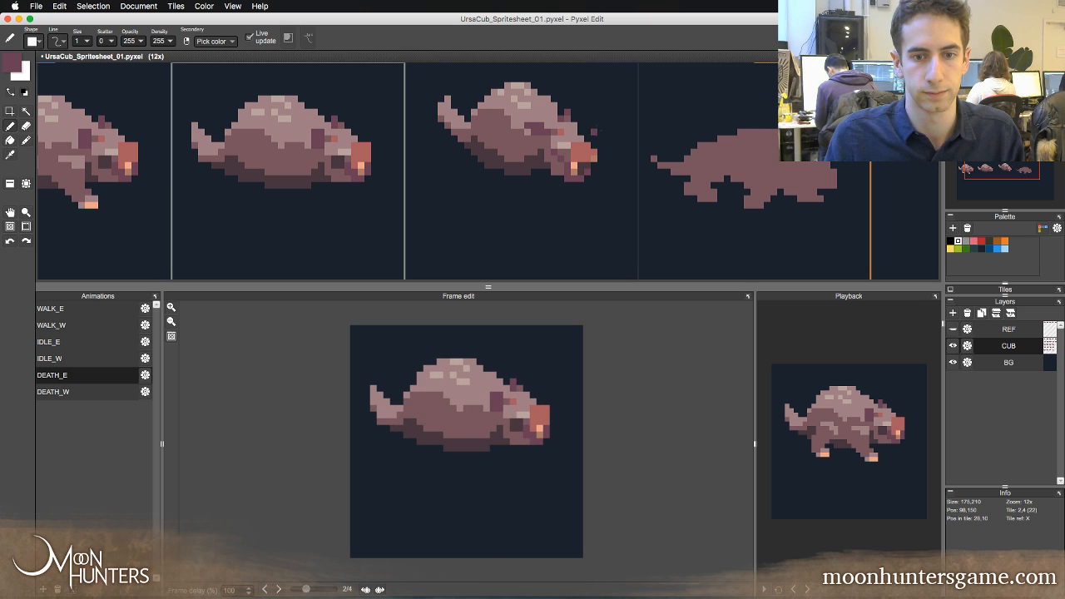
{"action": "key", "text": "period"}
{"action": "key", "text": "comma"}
{"action": "key", "text": "period"}
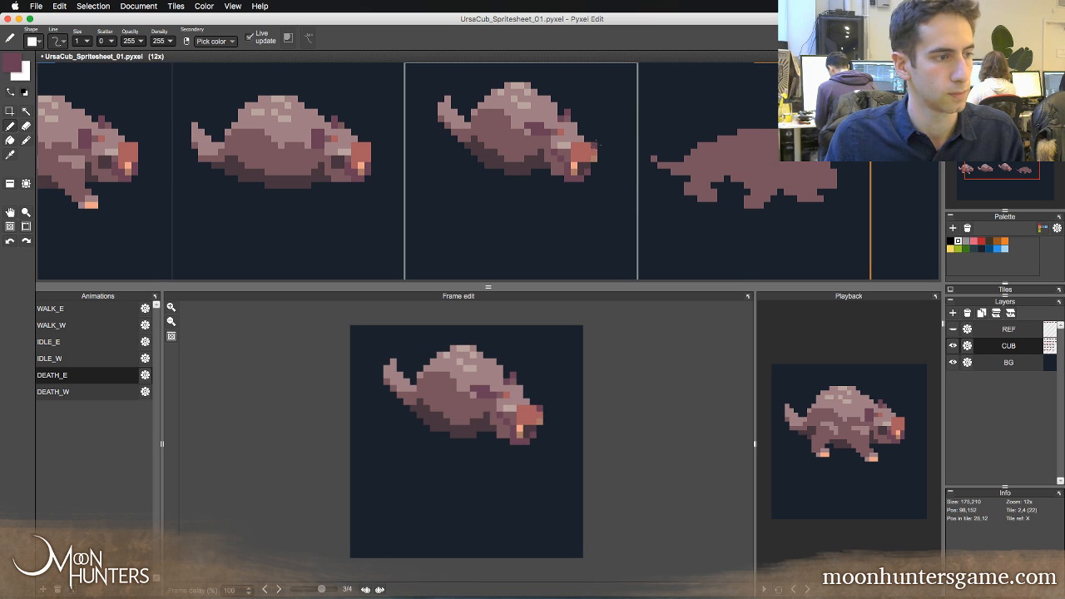
{"action": "key", "text": "comma"}
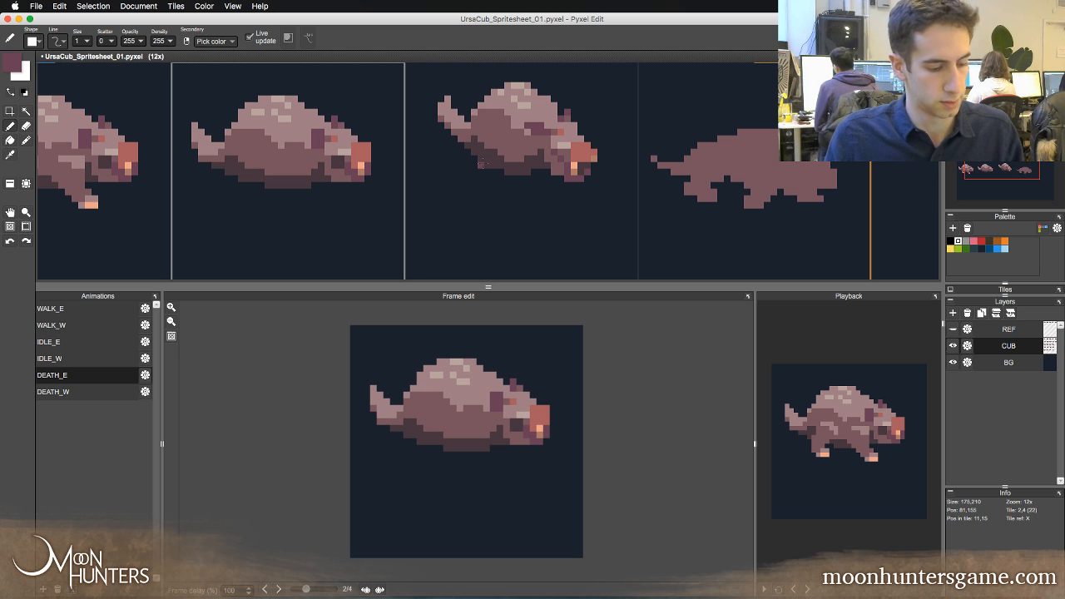
{"action": "key", "text": "super+s"}
{"action": "key", "text": "period"}
{"action": "key", "text": "comma"}
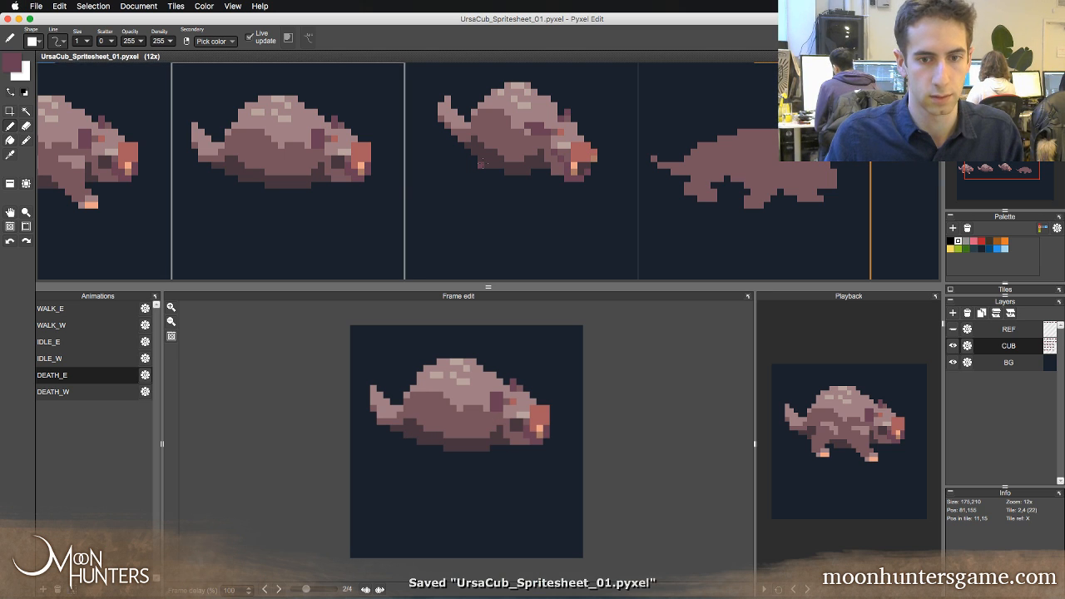
- Bring the fourth DEATH_E frame into view and block in the underside of its head with the purple shade
{"action": "key", "text": "period"}
{"action": "key", "text": "period"}
{"action": "key", "text": "space"}
{"action": "left_click_drag", "start_coordinate": [505, 179], "coordinate": [441, 188]}
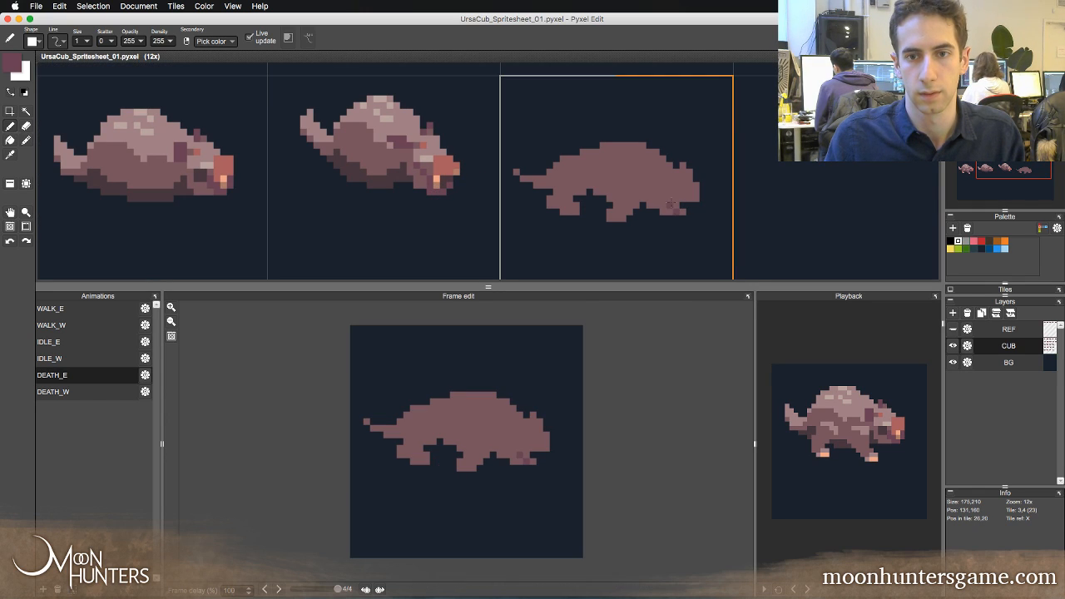
{"action": "left_click", "coordinate": [670, 200]}
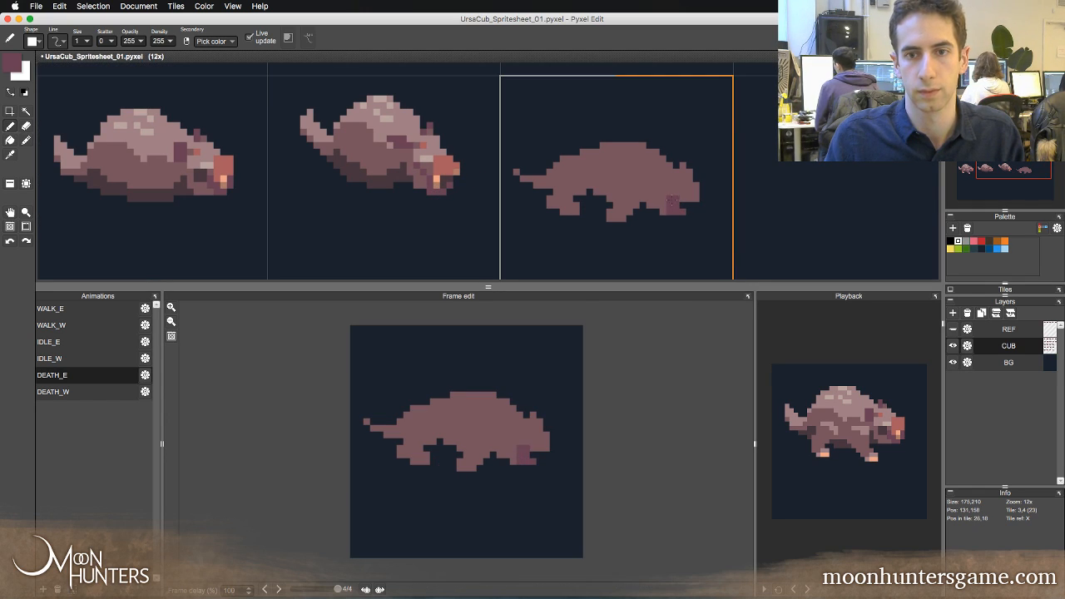
- Add peach highlight pixels to the fourth DEATH_E frame's snout using the colour sampled from the third frame's mouth
{"action": "left_click", "coordinate": [441, 175], "text": "alt"}
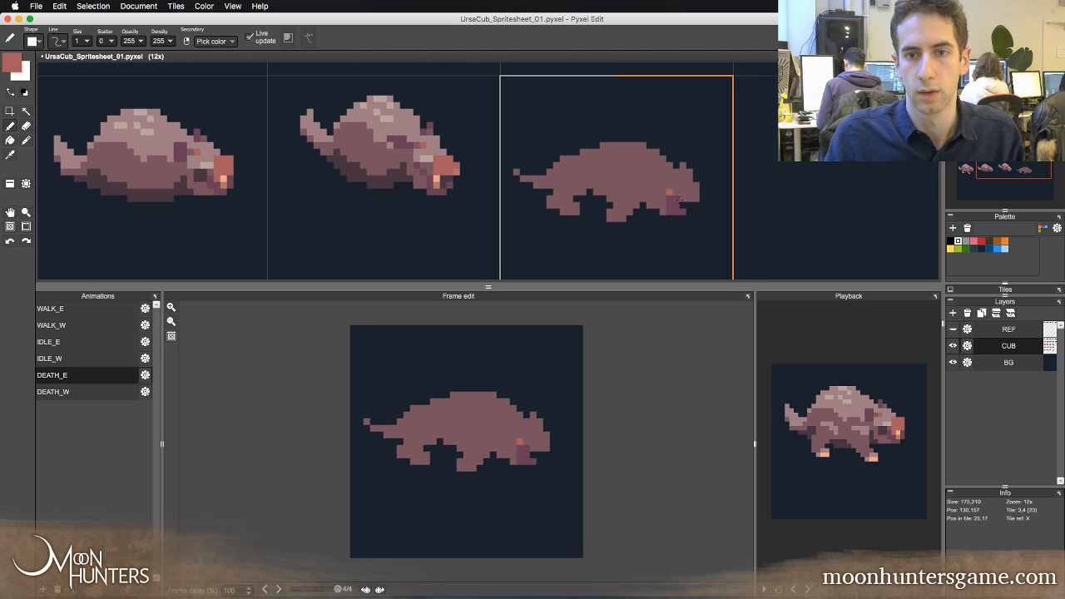
{"action": "left_click", "coordinate": [681, 198]}
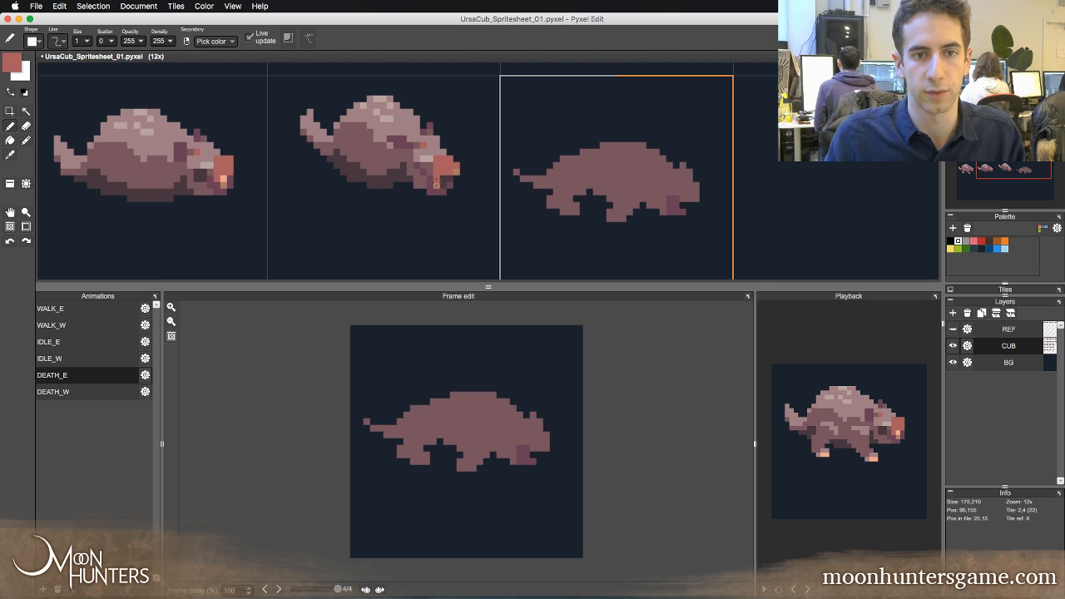
{"action": "left_click", "coordinate": [436, 183], "text": "alt"}
{"action": "left_click", "coordinate": [436, 180], "text": "alt"}
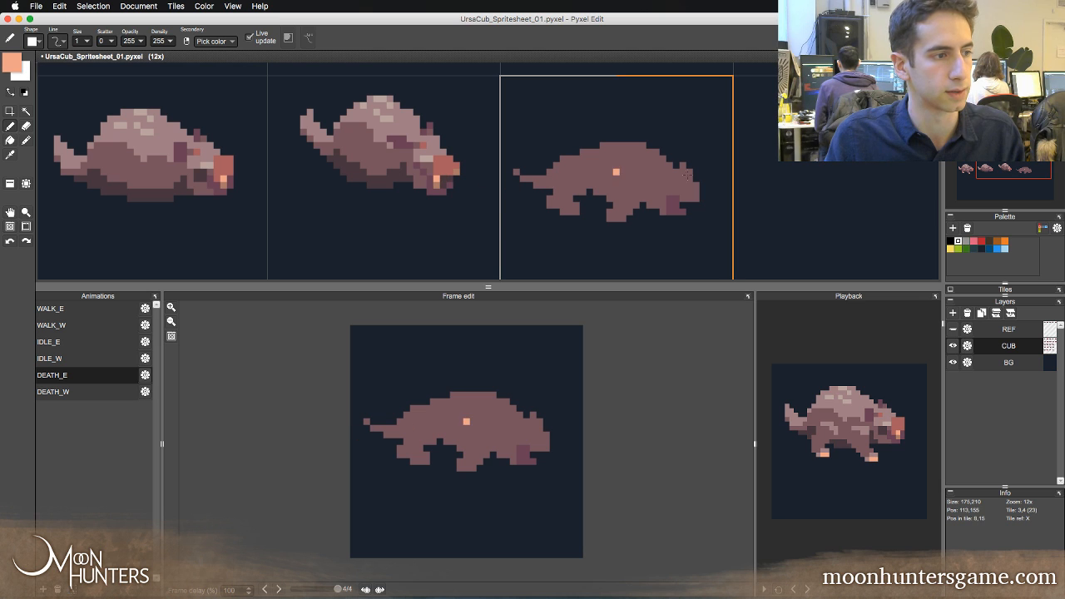
{"action": "left_click", "coordinate": [690, 178]}
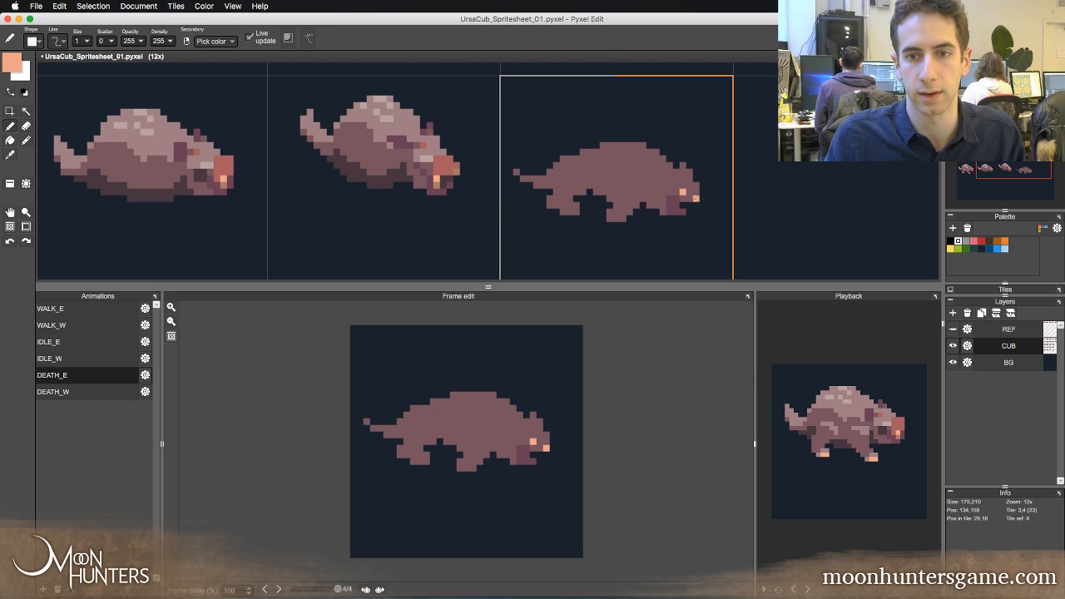
- Paint the fourth DEATH_E frame's mouth with the sampled dark shade and its snout with the sampled red, undoing an extra peach stroke
{"action": "left_click", "coordinate": [443, 179], "text": "alt"}
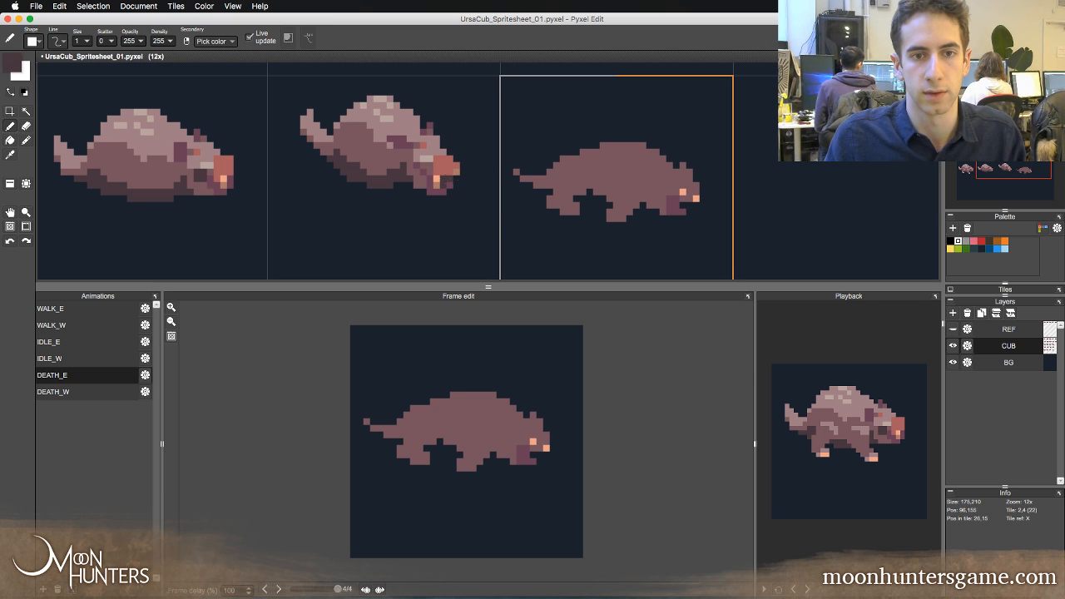
{"action": "left_click", "coordinate": [577, 173]}
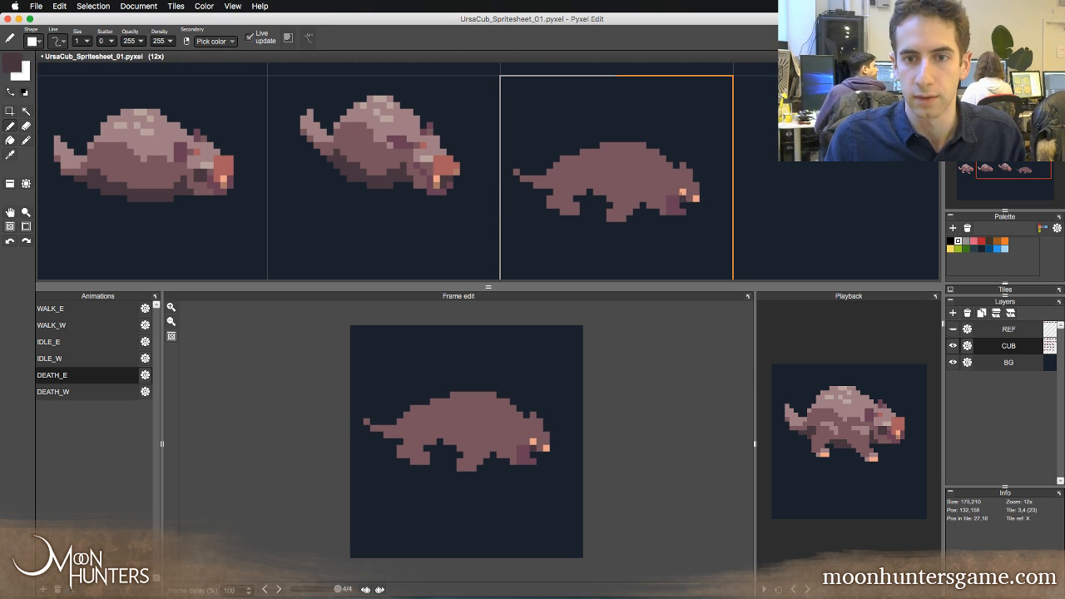
{"action": "left_click", "coordinate": [448, 167], "text": "alt"}
{"action": "left_click", "coordinate": [690, 192]}
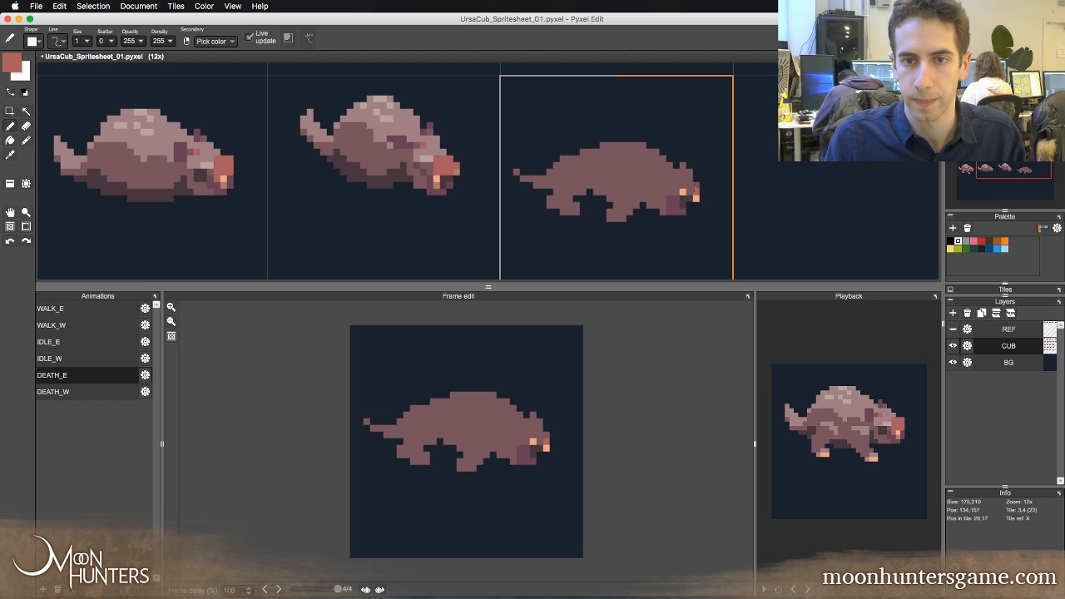
{"action": "left_click", "coordinate": [690, 185]}
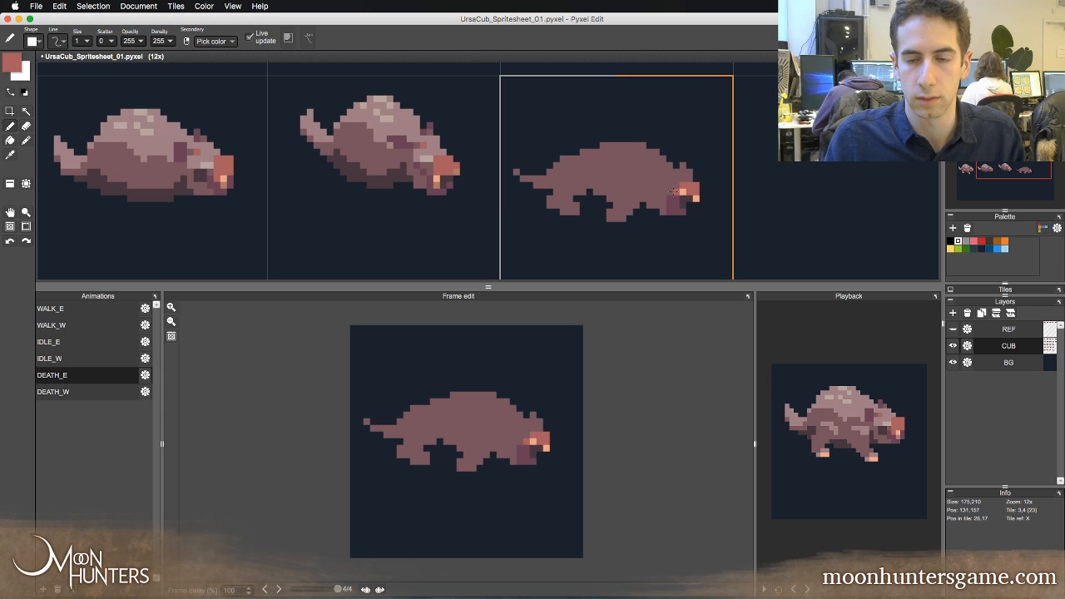
{"action": "left_click", "coordinate": [436, 179], "text": "alt"}
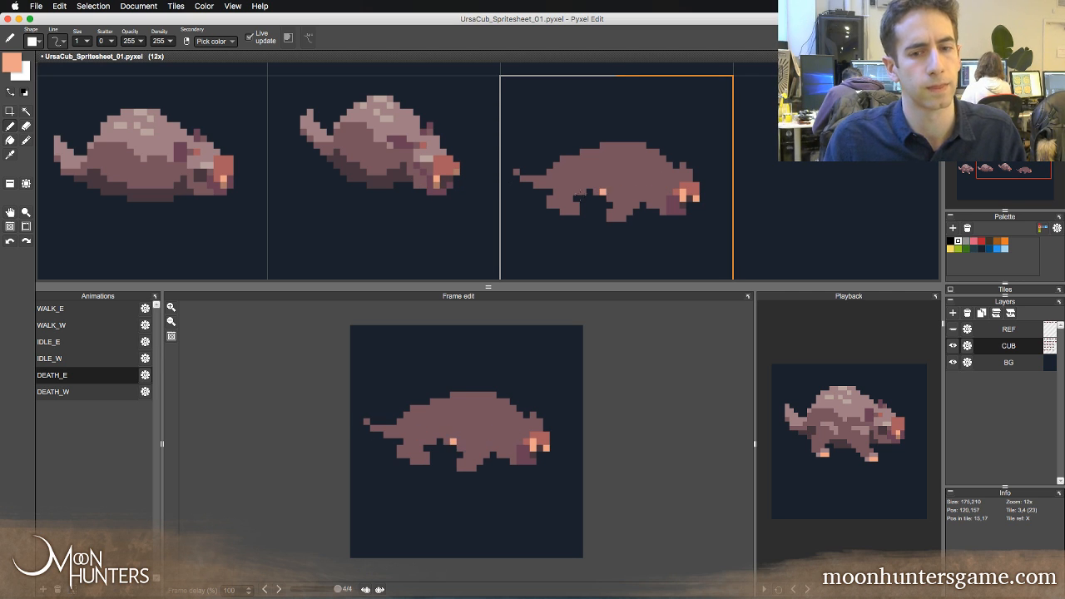
{"action": "key", "text": "super+z"}
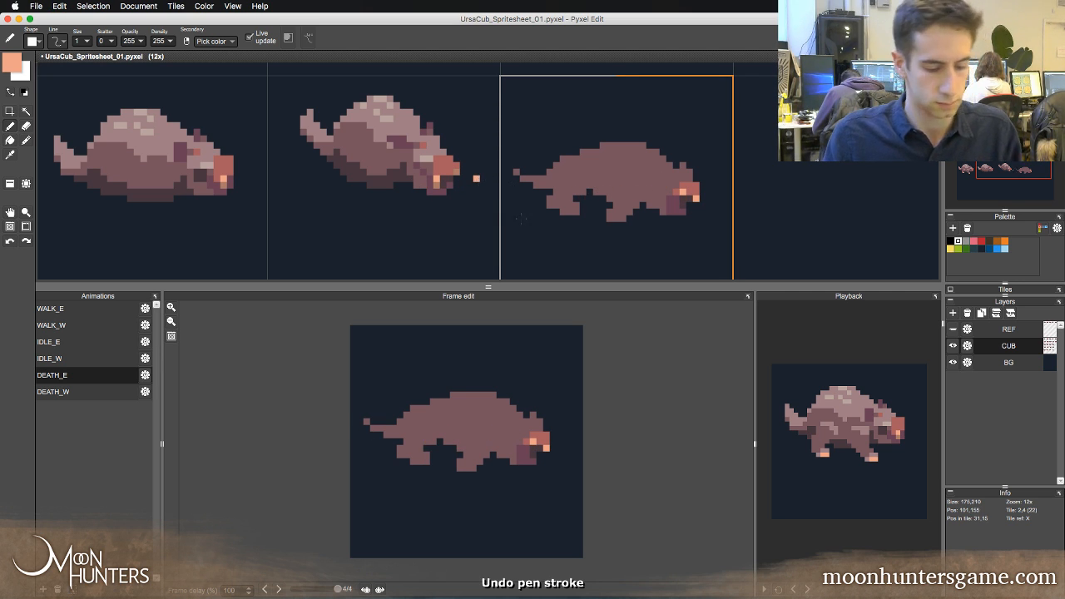
- Shade the top of the fourth DEATH_E frame's head and back with the sampled light mauve, comparing it with the third frame
{"action": "left_click", "coordinate": [424, 164], "text": "alt"}
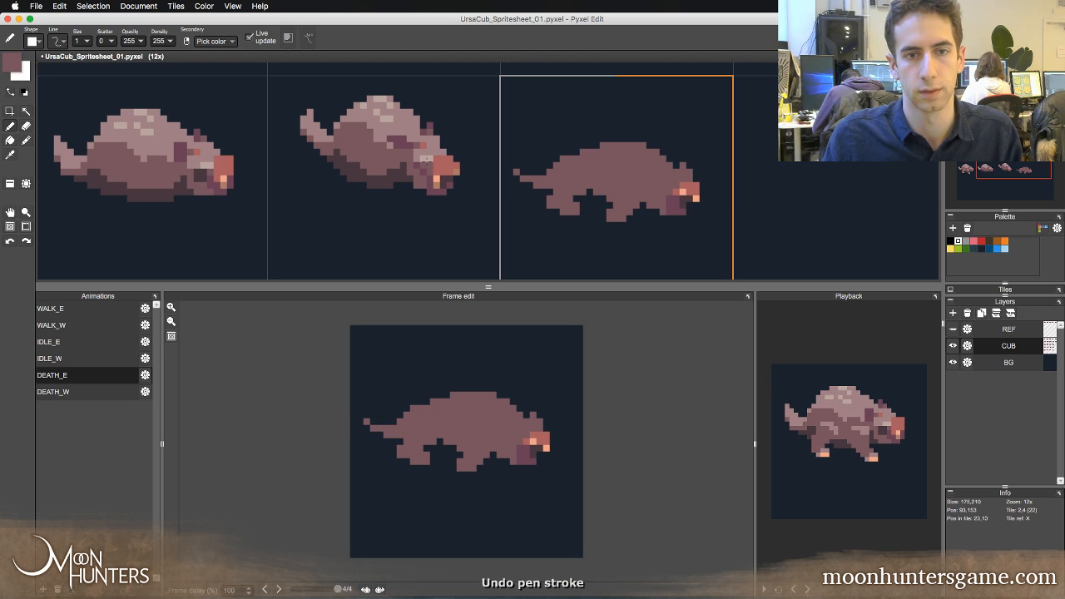
{"action": "left_click", "coordinate": [430, 159], "text": "alt"}
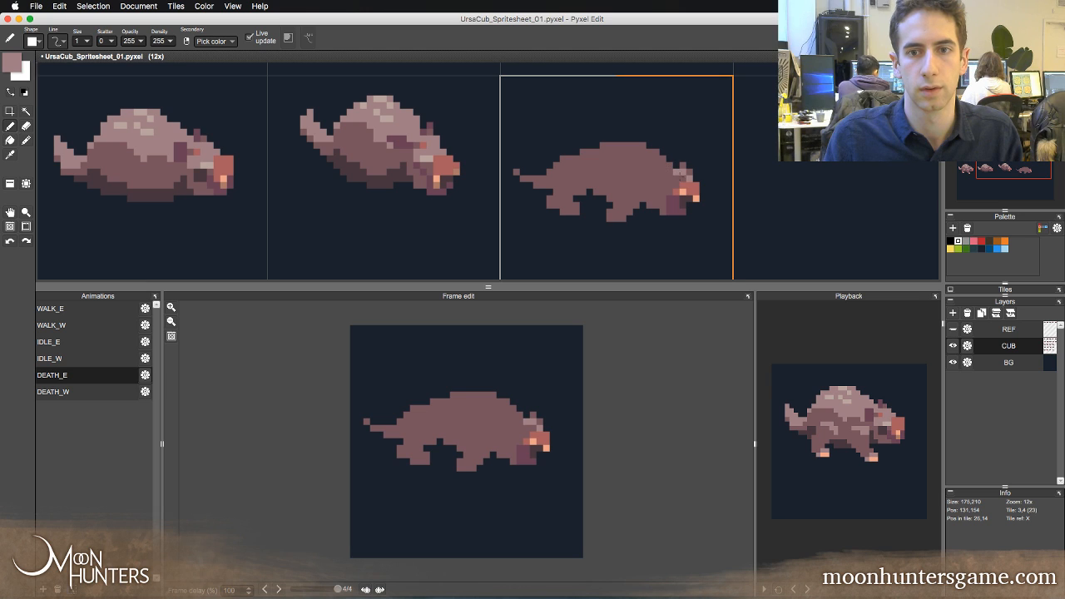
{"action": "left_click", "coordinate": [684, 173]}
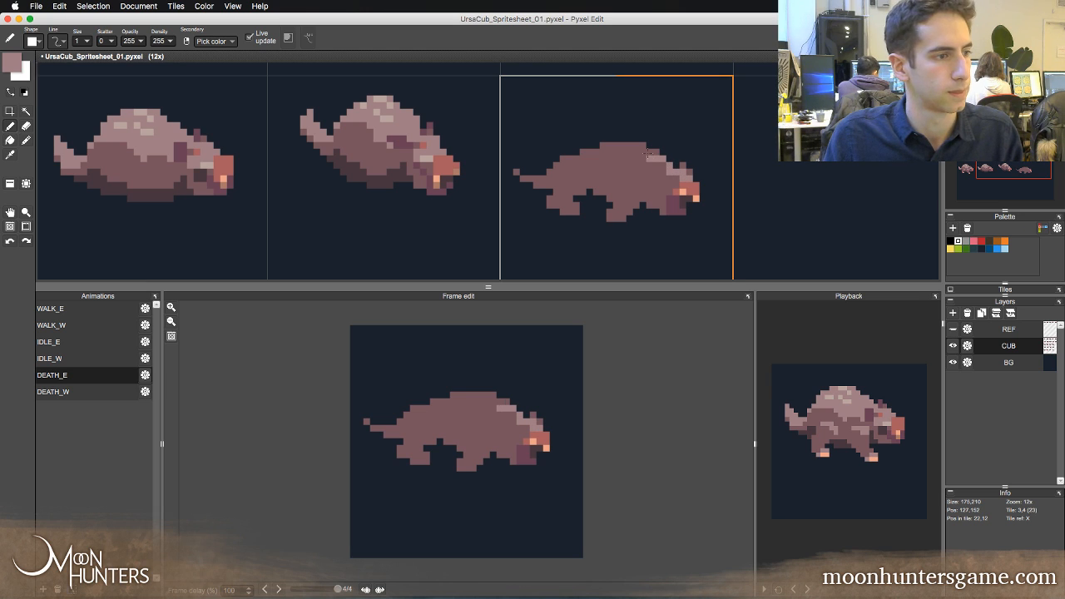
{"action": "left_click_drag", "start_coordinate": [644, 154], "coordinate": [605, 146]}
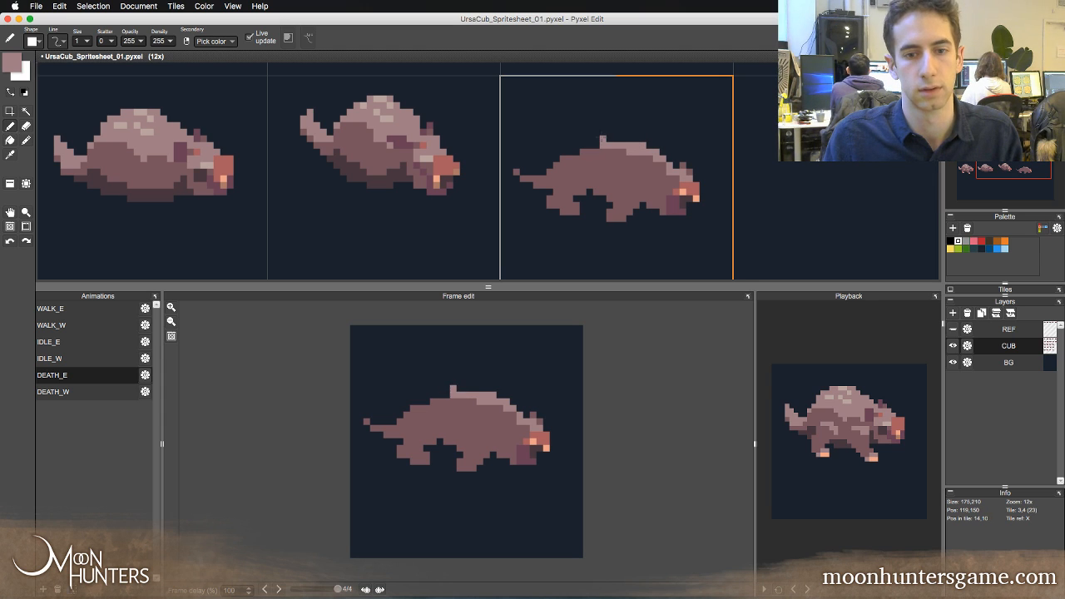
{"action": "key", "text": "Left"}
{"action": "key", "text": "Right"}
{"action": "key", "text": "Left"}
{"action": "key", "text": "Right"}
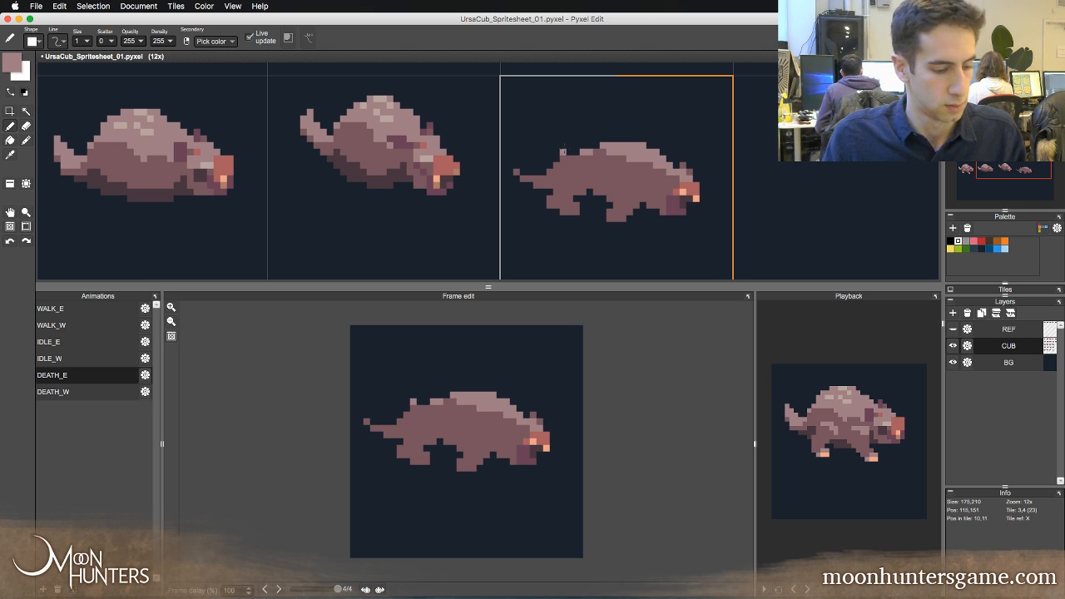
{"action": "key", "text": "e"}
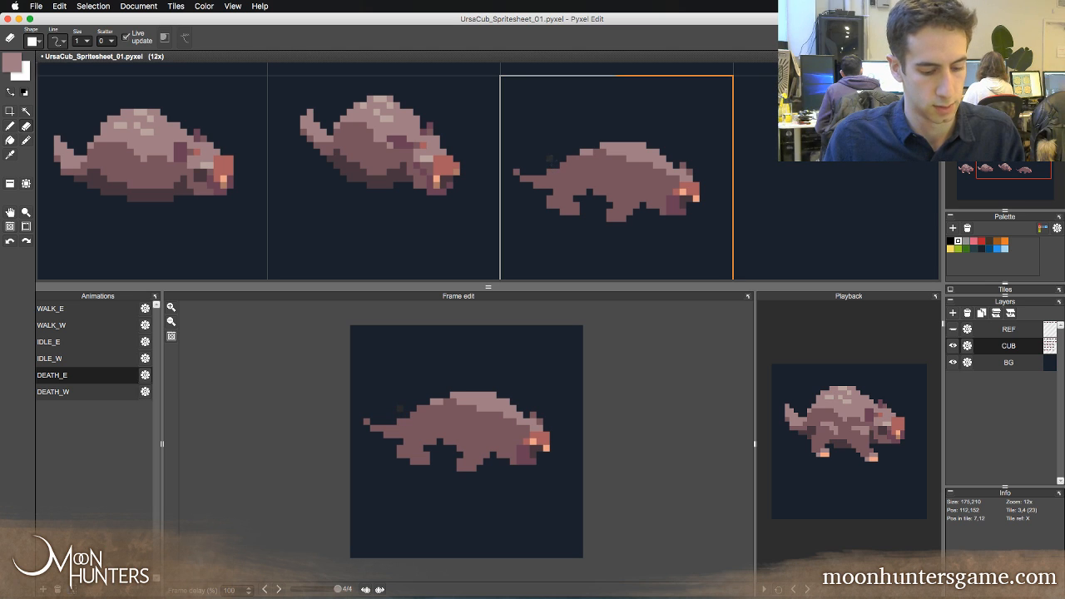
{"action": "key", "text": "b"}
- Flip repeatedly between the third and fourth DEATH_E frames to review the back shading, body position and head movement
{"action": "key", "text": "Left"}
{"action": "key", "text": "Right"}
{"action": "key", "text": "Left"}
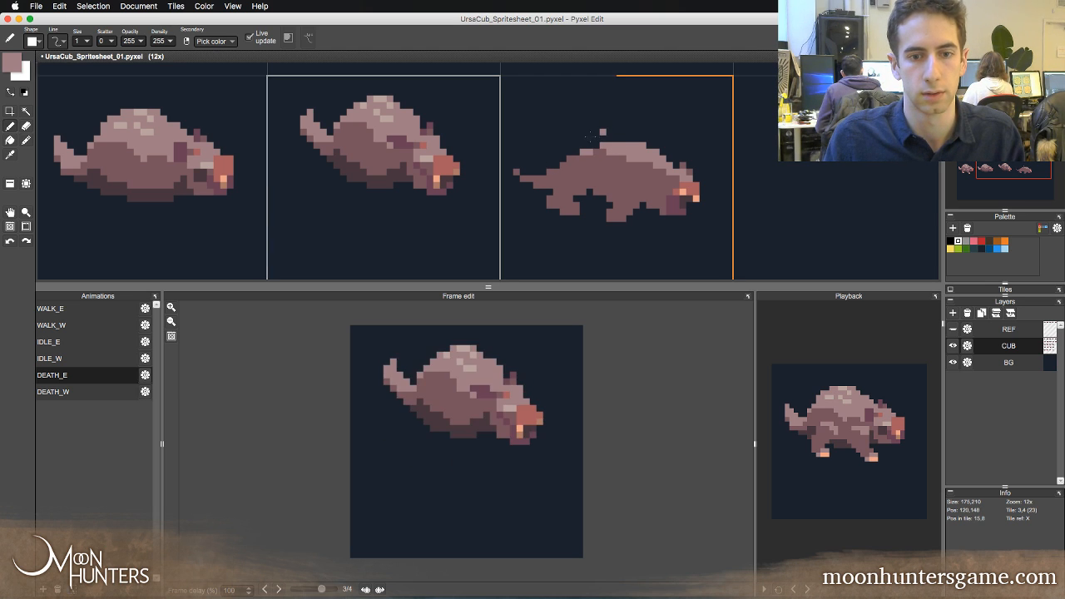
{"action": "key", "text": "Right"}
{"action": "key", "text": "Left"}
{"action": "key", "text": "Right"}
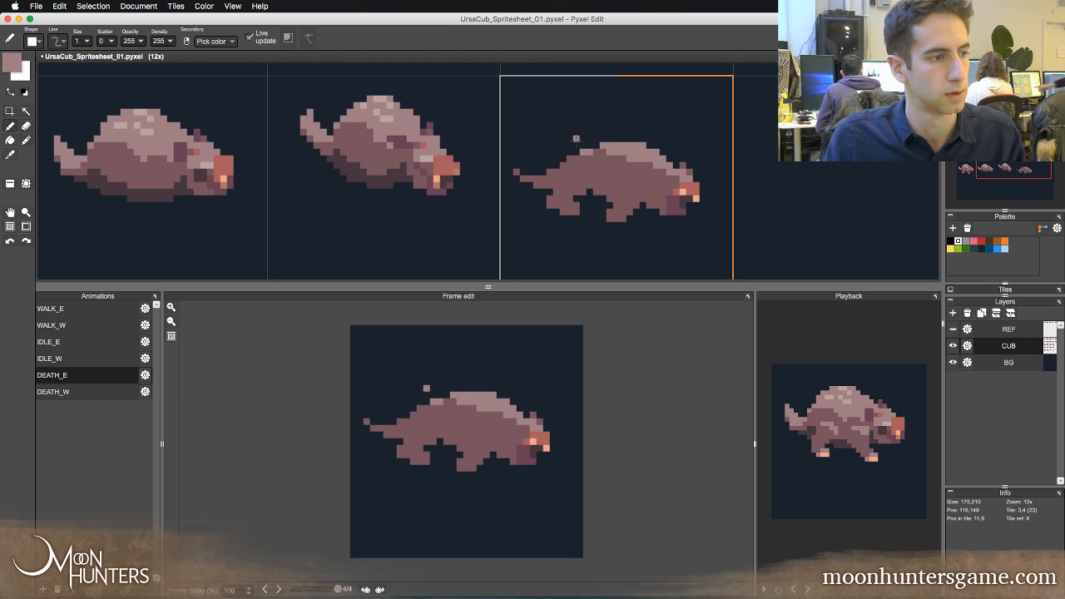
{"action": "key", "text": "Left"}
{"action": "key", "text": "Right"}
{"action": "key", "text": "Left"}
{"action": "key", "text": "Right"}
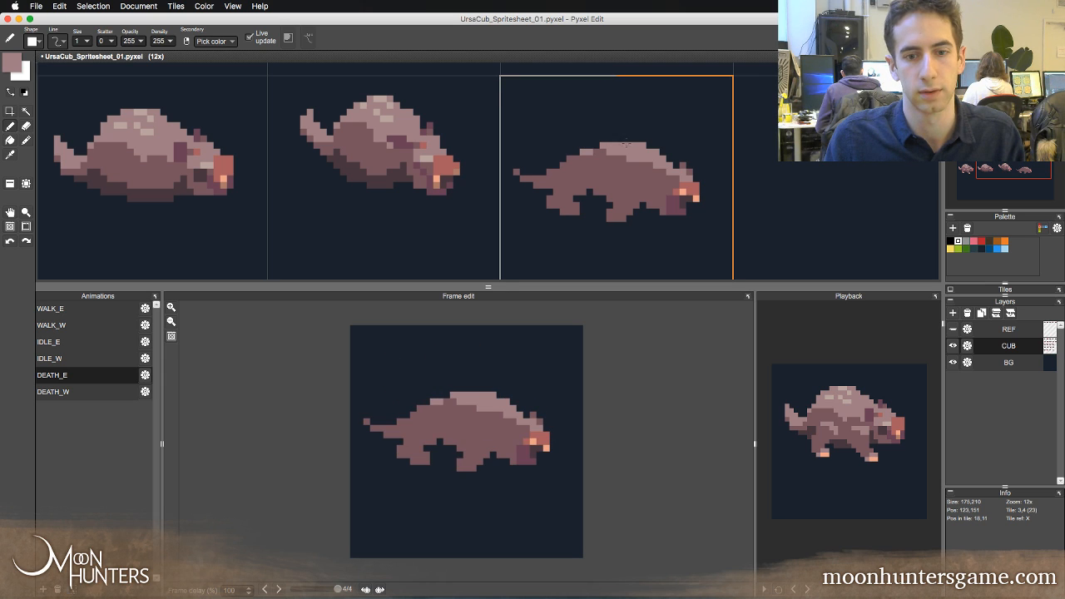
{"action": "key", "text": "Left"}
{"action": "key", "text": "Right"}
{"action": "key", "text": "Left"}
{"action": "key", "text": "Right"}
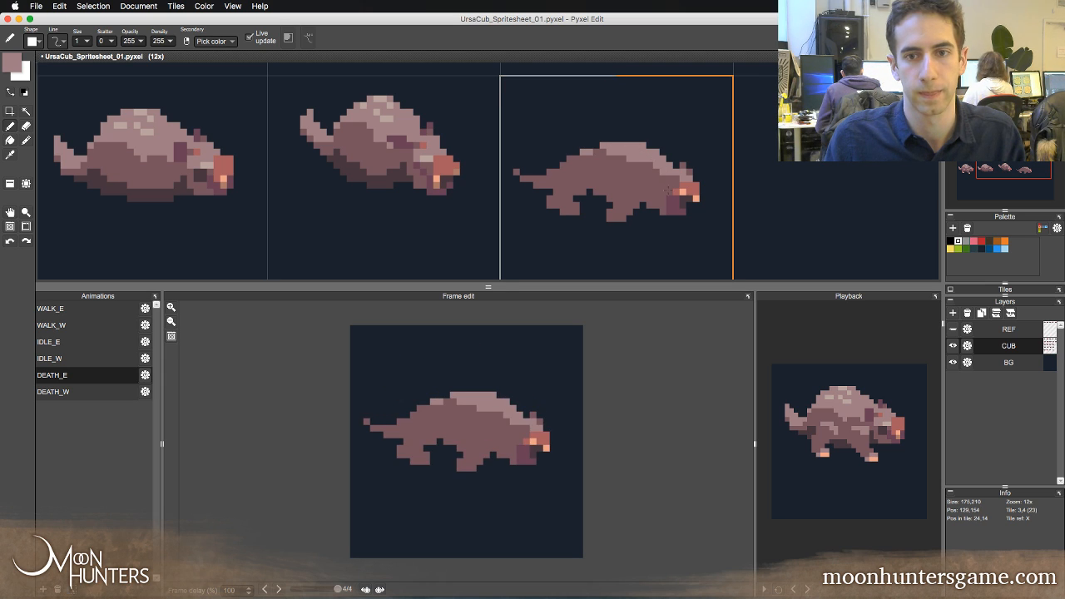
{"action": "key", "text": "Left"}
{"action": "key", "text": "Right"}
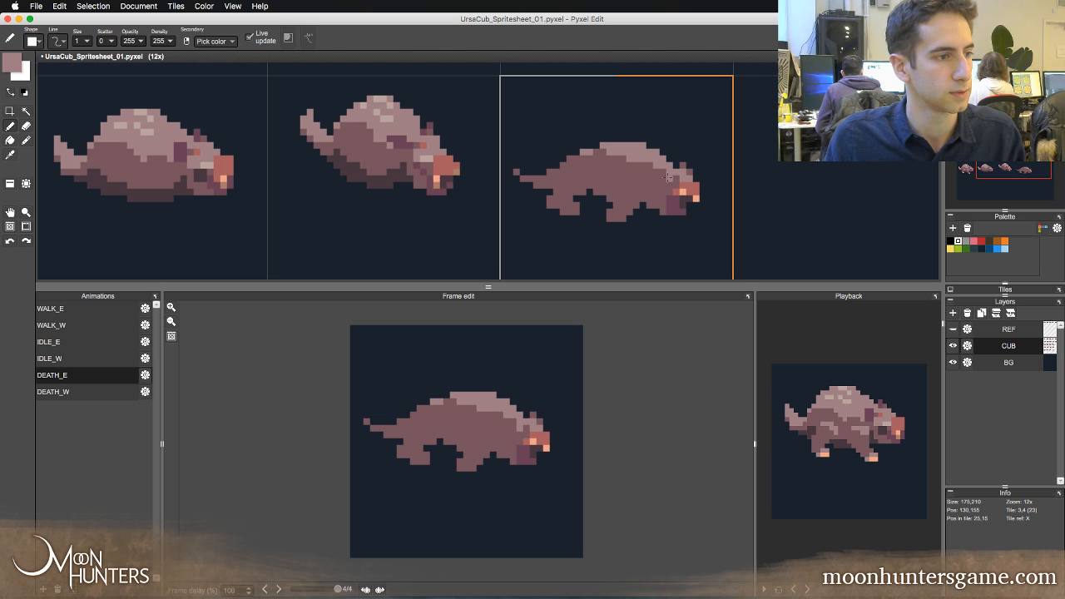
{"action": "key", "text": "Left"}
{"action": "key", "text": "Right"}
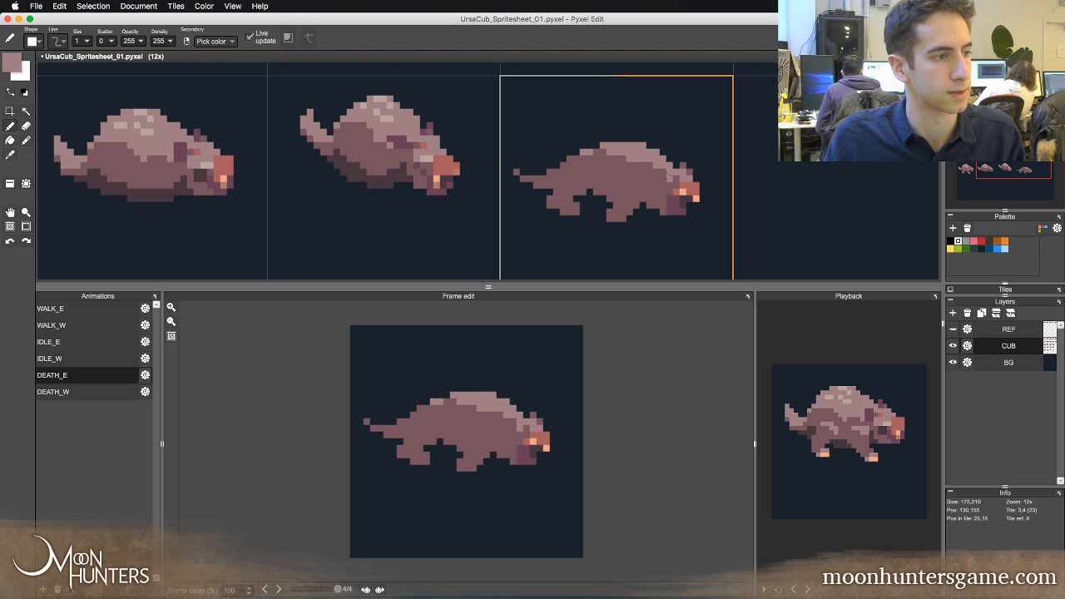
{"action": "key", "text": "Left"}
{"action": "key", "text": "Right"}
{"action": "key", "text": "Left"}
{"action": "key", "text": "Right"}
{"action": "key", "text": "Left"}
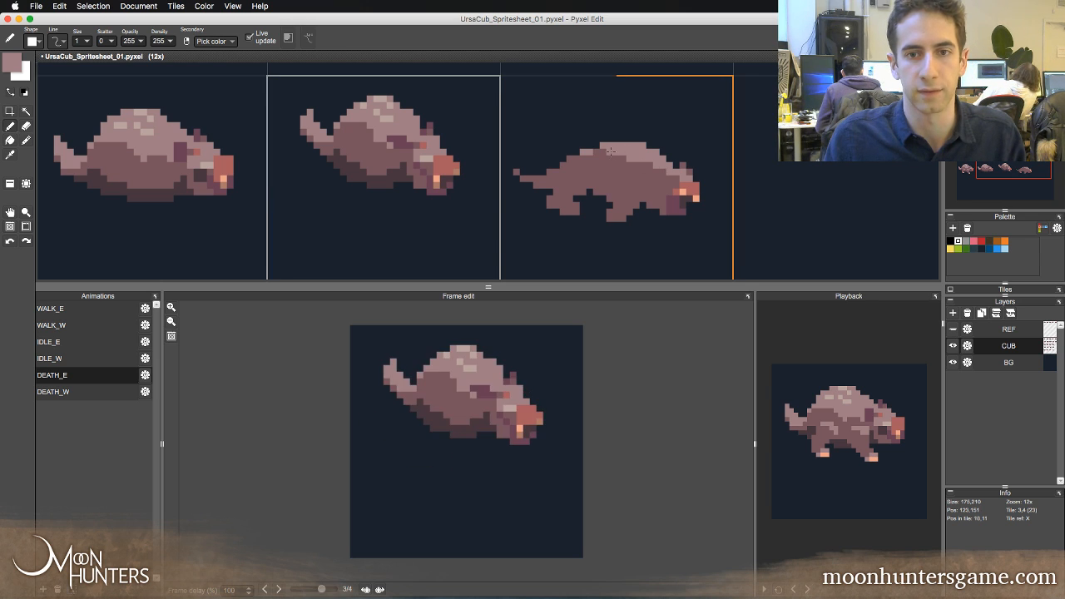
{"action": "key", "text": "Right"}
{"action": "key", "text": "Left"}
{"action": "key", "text": "Right"}
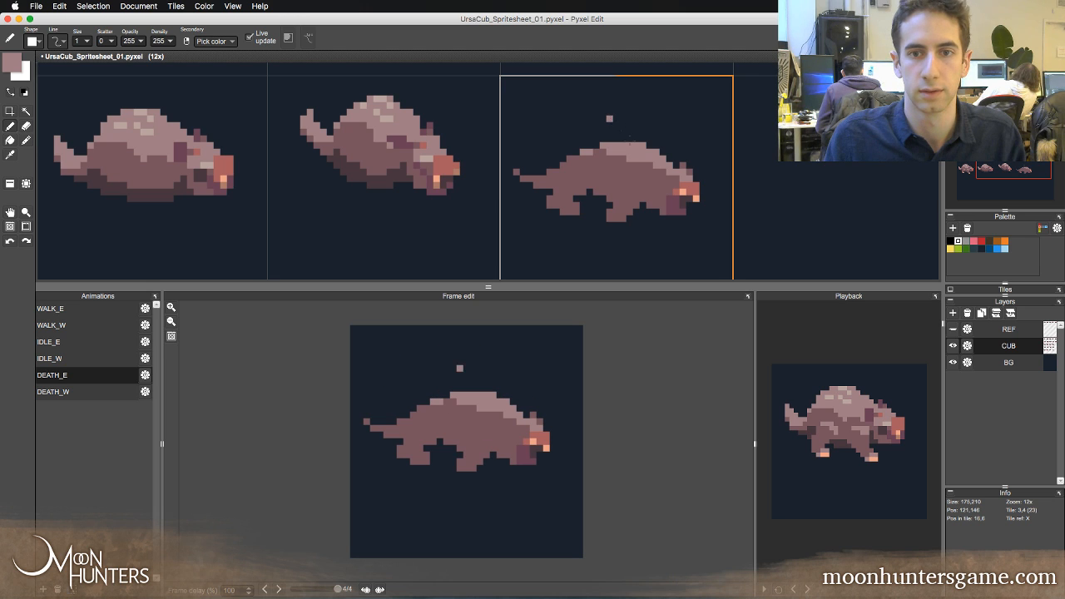
{"action": "key", "text": "Left"}
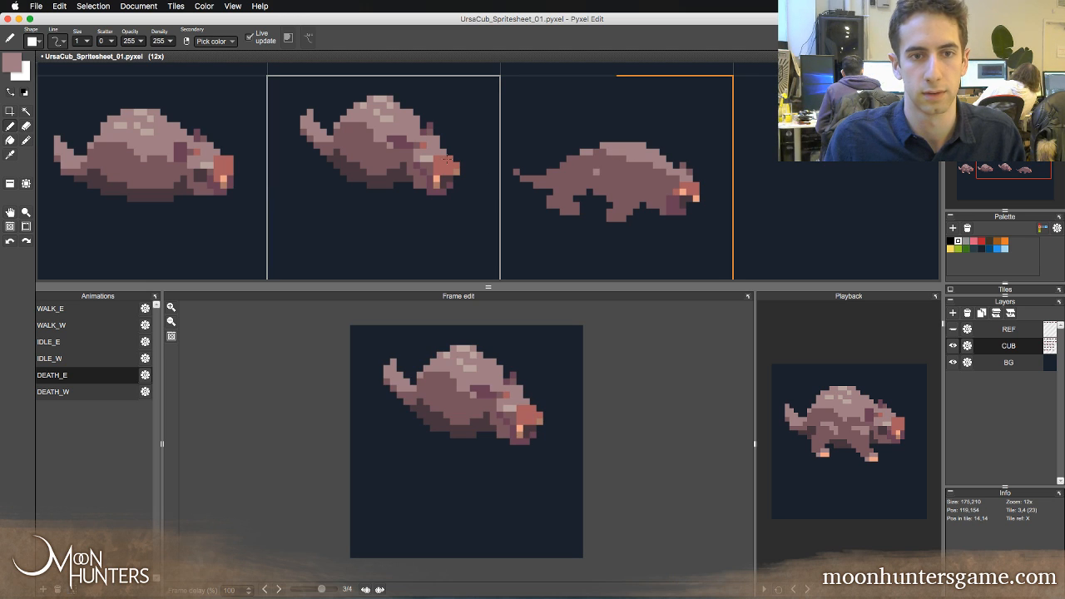
- Paint the third frame's sampled dark shadow shade along the fourth DEATH_E frame's belly between the legs and beside the front leg
{"action": "right_click", "coordinate": [377, 179]}
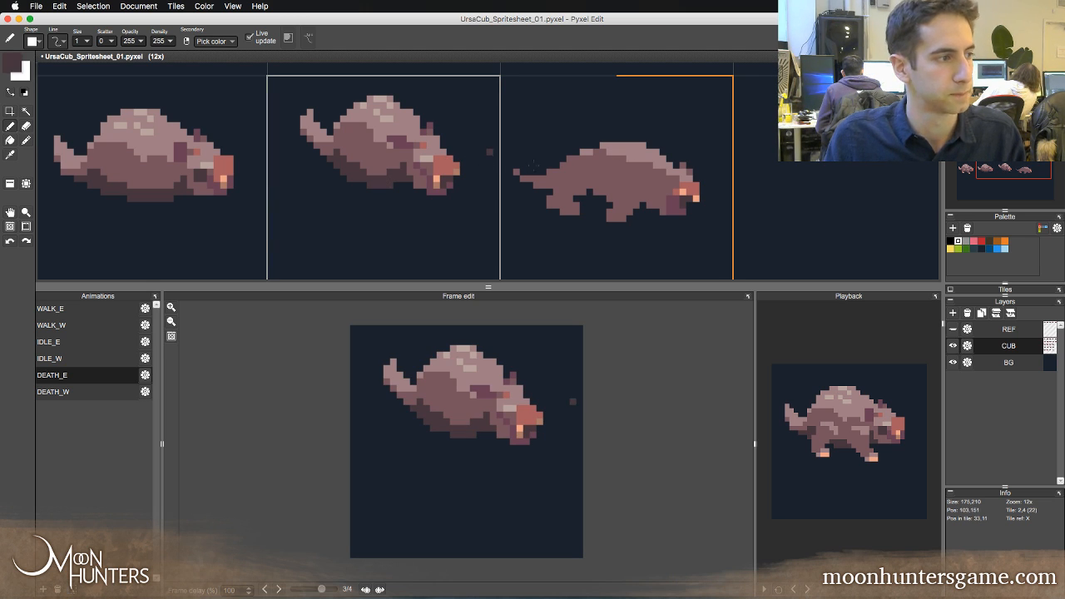
{"action": "key", "text": "Right"}
{"action": "mouse_move", "coordinate": [590, 172]}
{"action": "left_mouse_down"}
{"action": "mouse_move", "coordinate": [617, 199]}
{"action": "mouse_move", "coordinate": [596, 192]}
{"action": "mouse_move", "coordinate": [622, 193]}
{"action": "left_mouse_up"}
{"action": "left_click", "coordinate": [631, 194]}
{"action": "left_click", "coordinate": [631, 194], "text": "alt"}
{"action": "left_click", "coordinate": [625, 194], "text": "alt"}
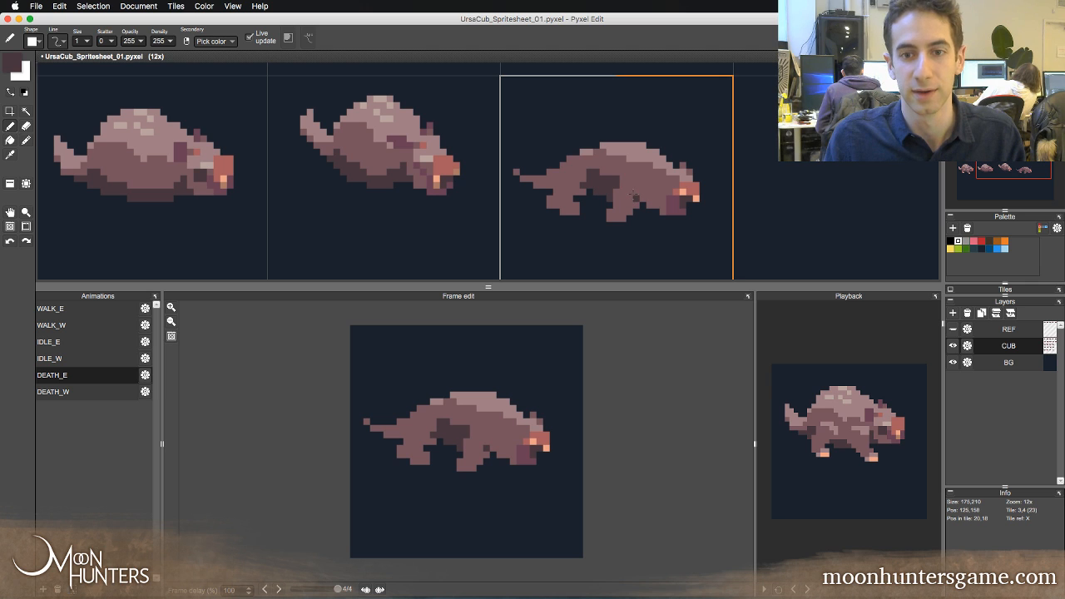
{"action": "left_click", "coordinate": [636, 192]}
{"action": "left_click", "coordinate": [637, 205]}
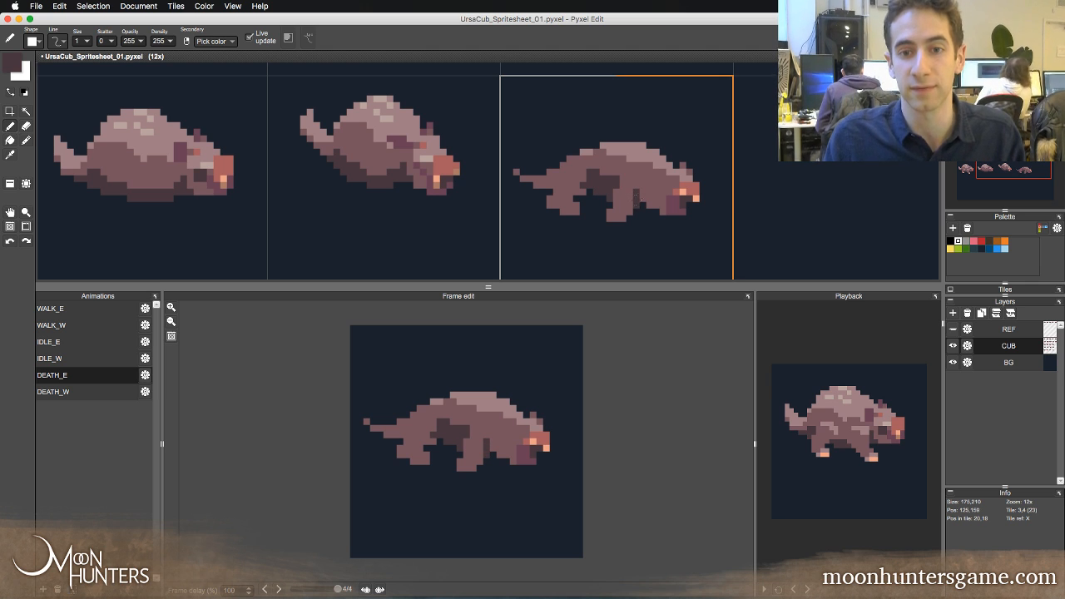
- Touch up the shadow beside the fourth DEATH_E frame's front leg with the sampled mid mauve and dark shades
{"action": "left_click", "coordinate": [637, 190], "text": "alt"}
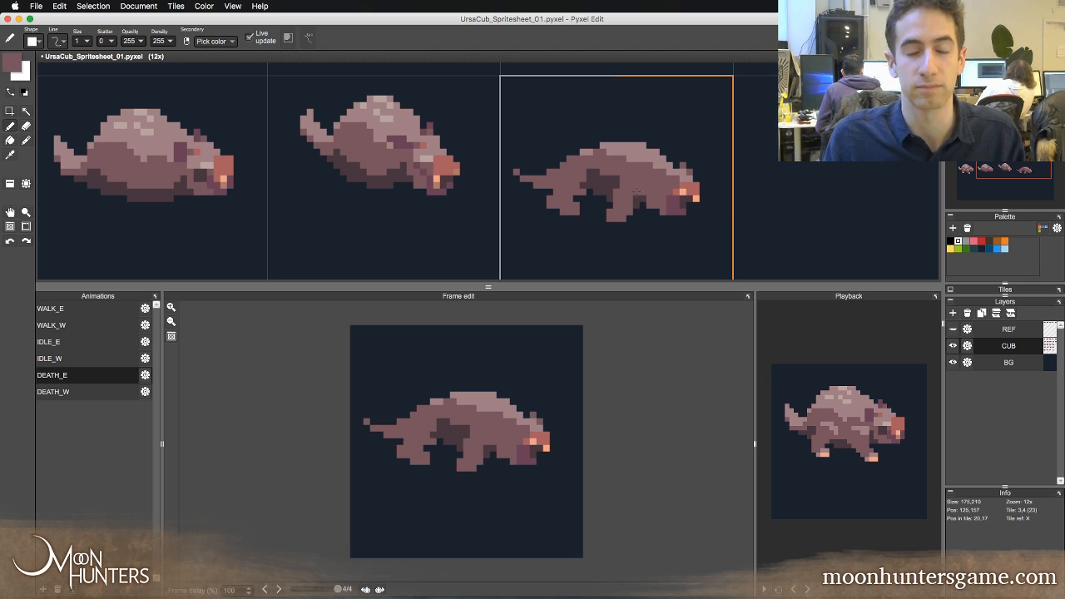
{"action": "left_click", "coordinate": [637, 199]}
{"action": "right_click", "coordinate": [637, 195]}
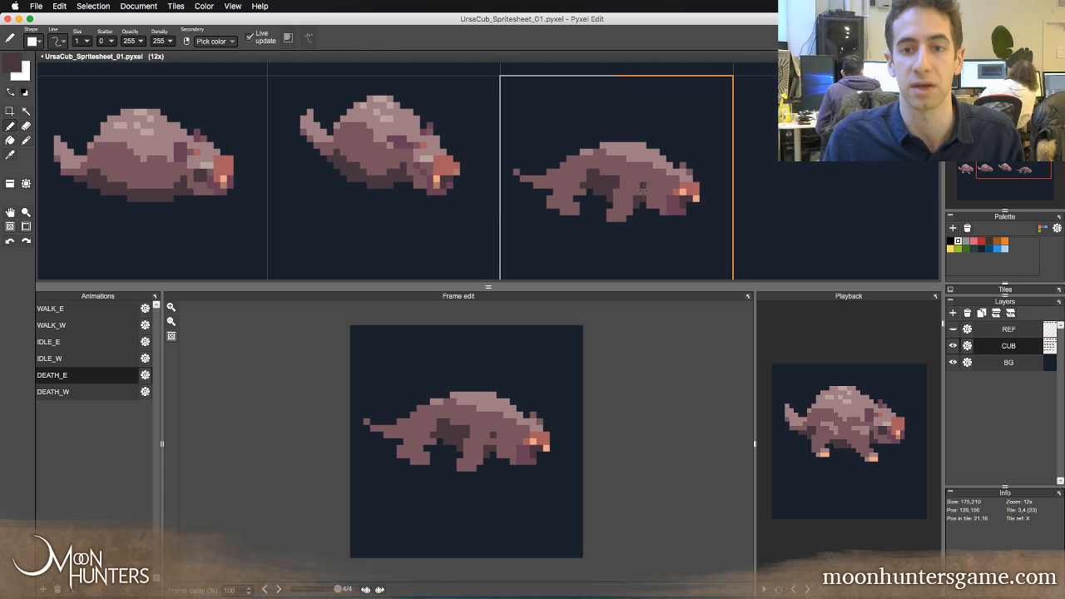
- Flip between the third and fourth DEATH_E frames to compare the belly shadow and body position
{"action": "key", "text": "Left"}
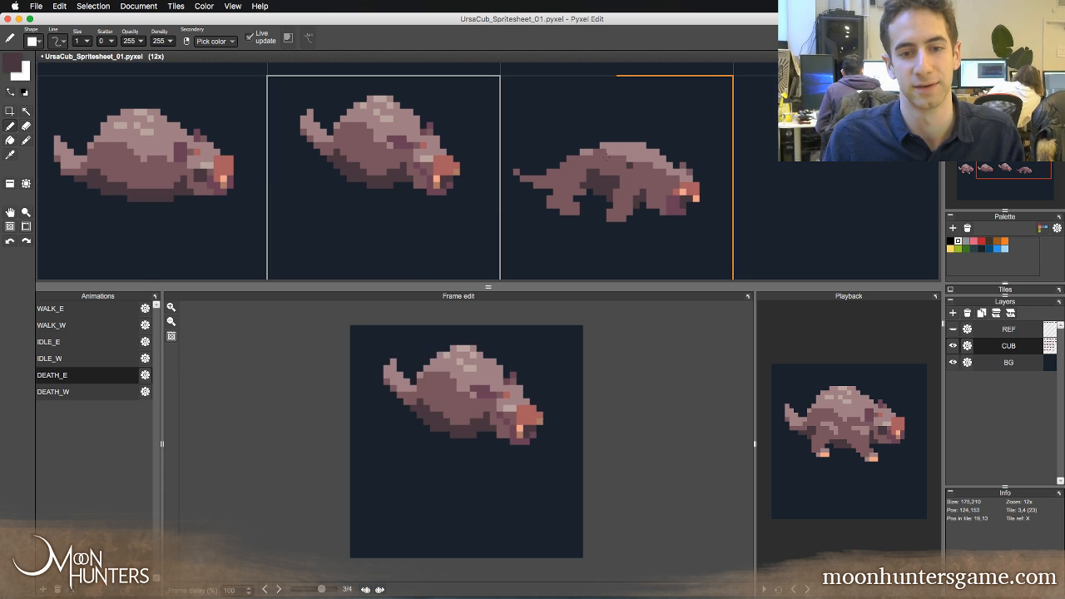
{"action": "key", "text": "Right"}
{"action": "key", "text": "Left"}
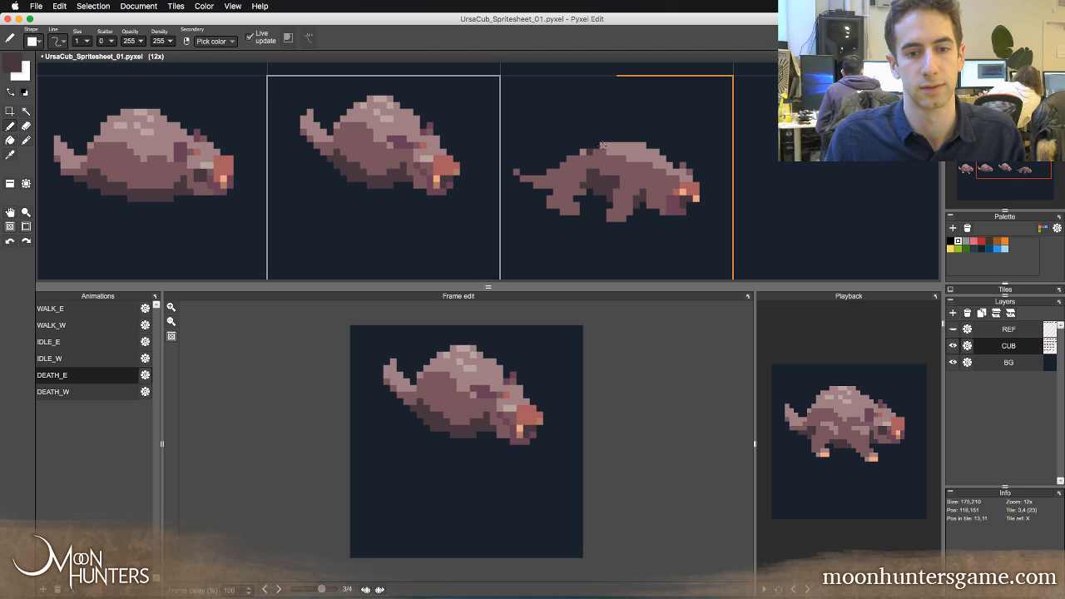
{"action": "key", "text": "Right"}
{"action": "key", "text": "Left"}
{"action": "key", "text": "Right"}
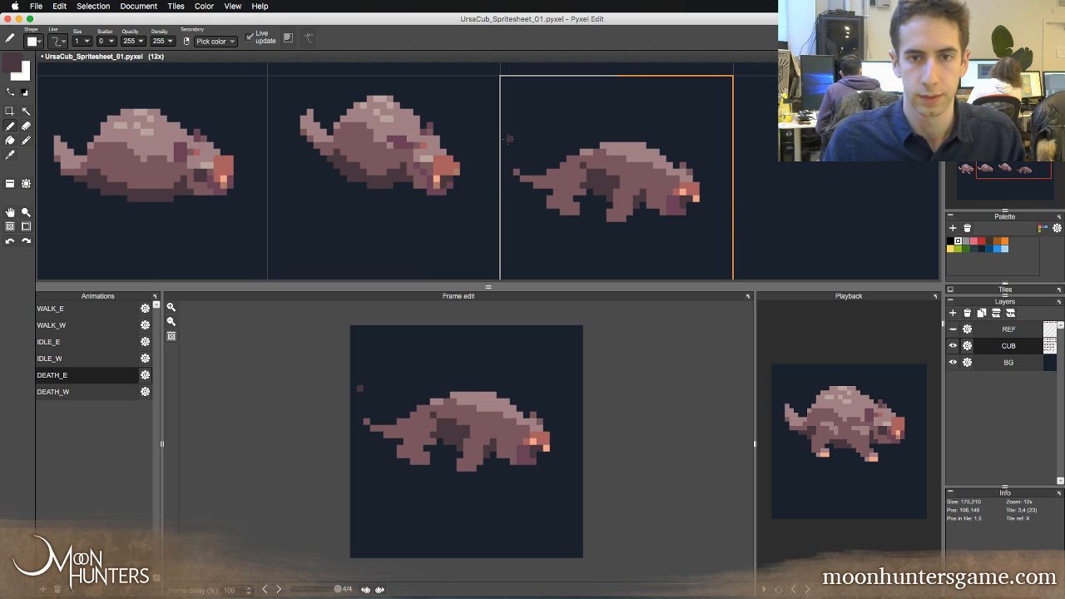
{"action": "key", "text": "Left"}
{"action": "key", "text": "Right"}
{"action": "key", "text": "Left"}
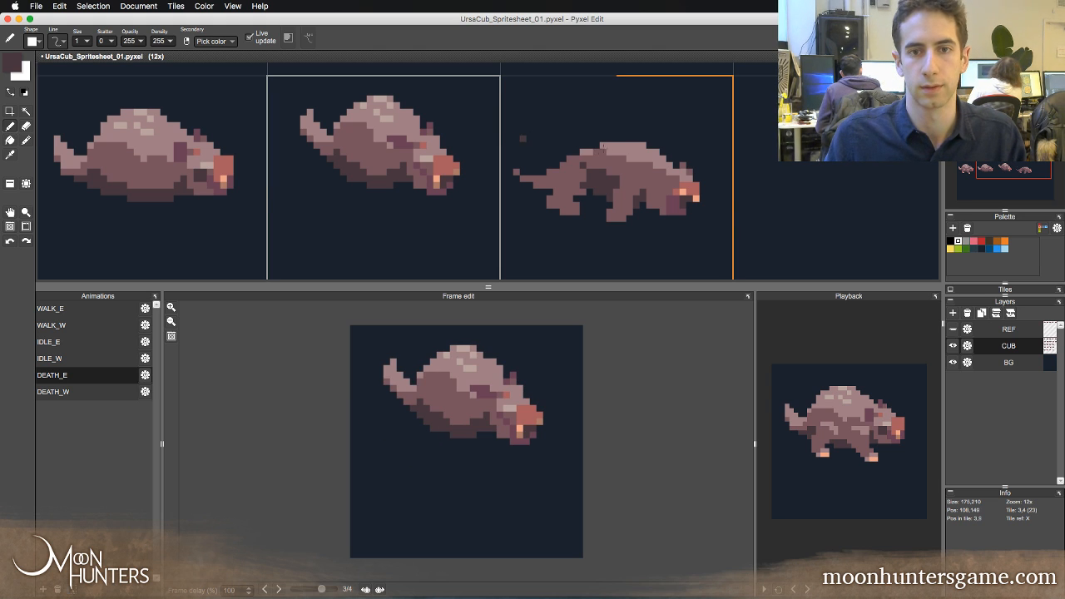
- Paint a highlight on the fourth DEATH_E frame's rear hip with the back's sampled light mauve, trimming it with the sampled mid mauve
{"action": "right_click", "coordinate": [609, 147]}
{"action": "left_click", "coordinate": [575, 166]}
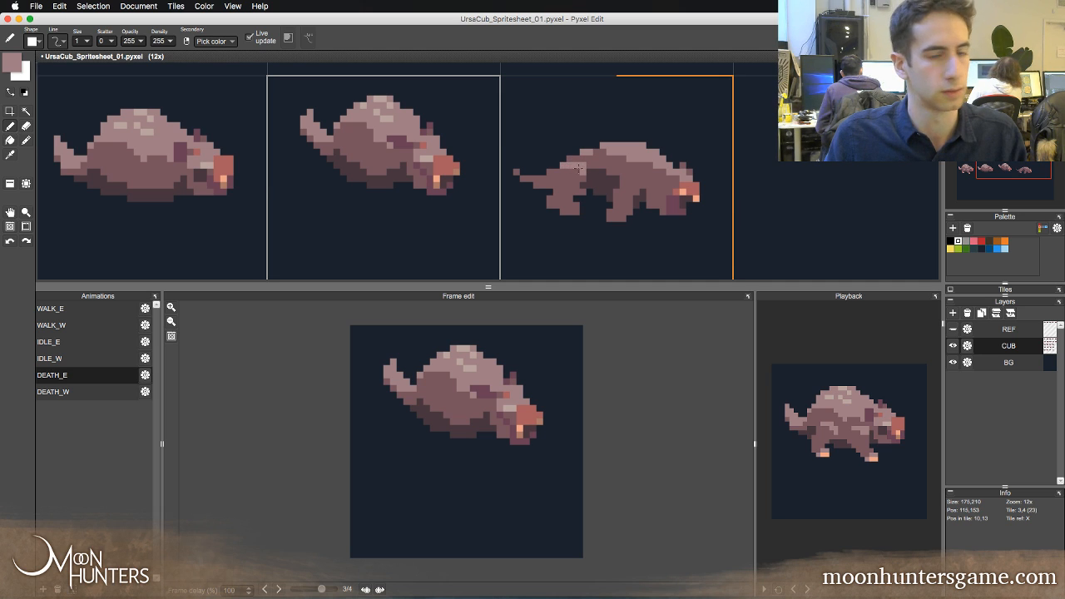
{"action": "right_click", "coordinate": [582, 166]}
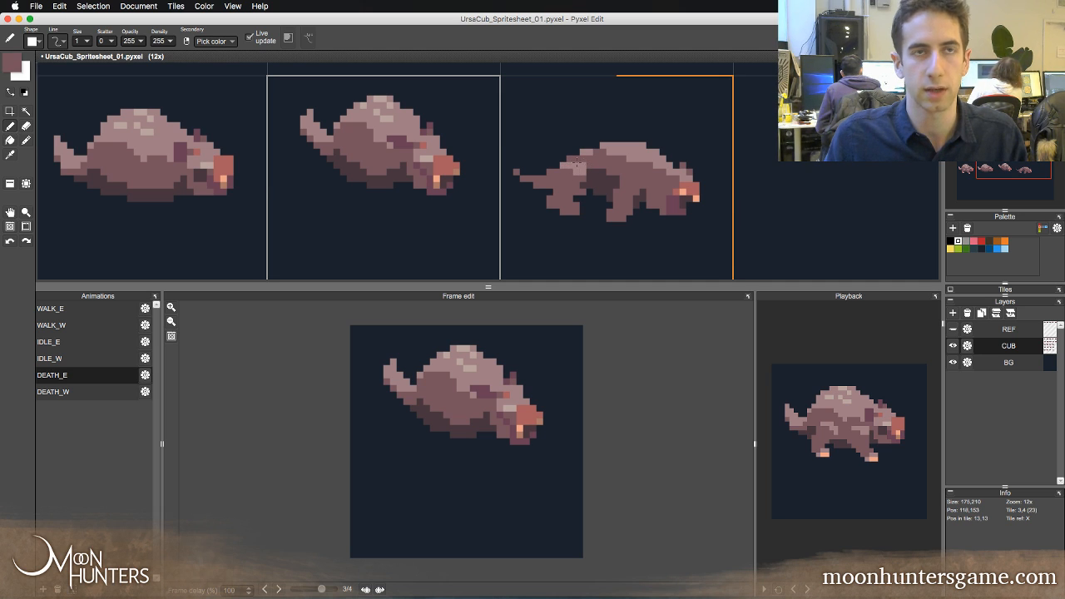
{"action": "left_click", "coordinate": [583, 165]}
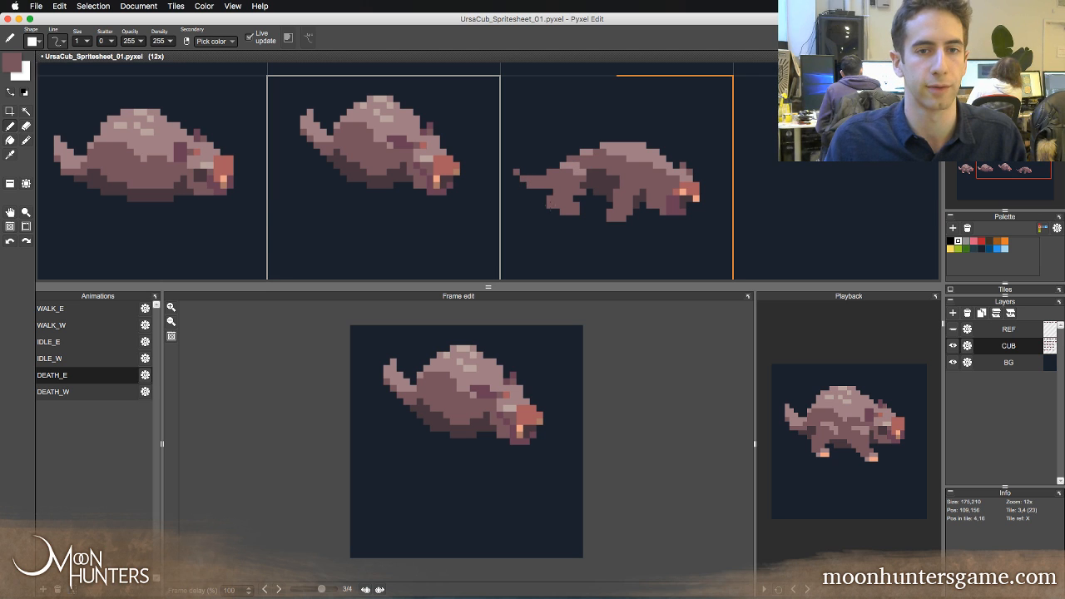
- Flip through the DEATH_E frames to compare the fourth frame's hip highlight and tail with the earlier poses
{"action": "key", "text": "Left"}
{"action": "key", "text": "Right"}
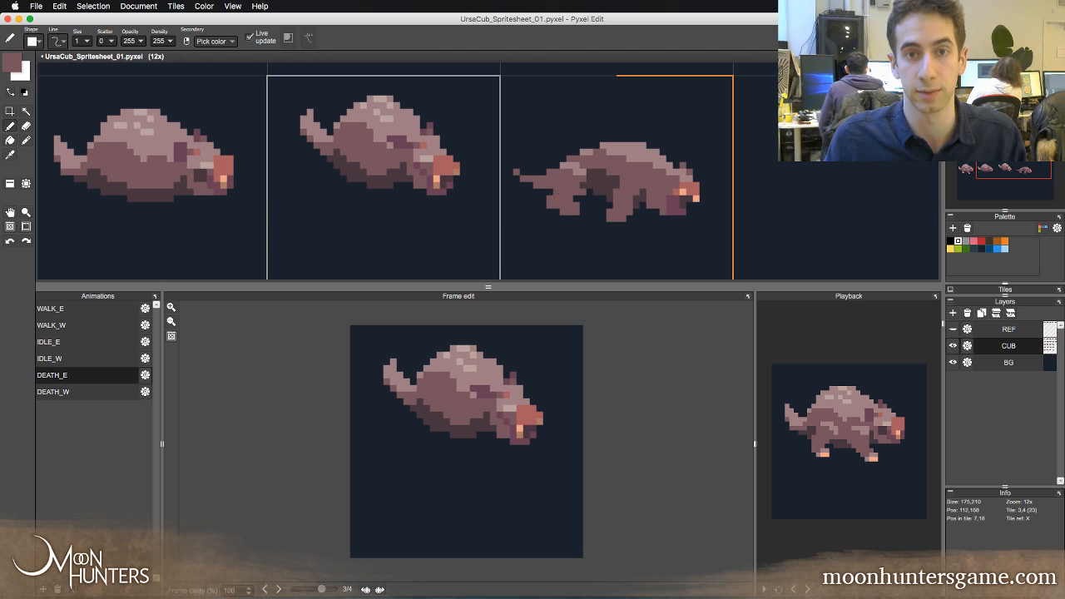
{"action": "key", "text": "Left"}
{"action": "key", "text": "Right"}
{"action": "key", "text": "Left"}
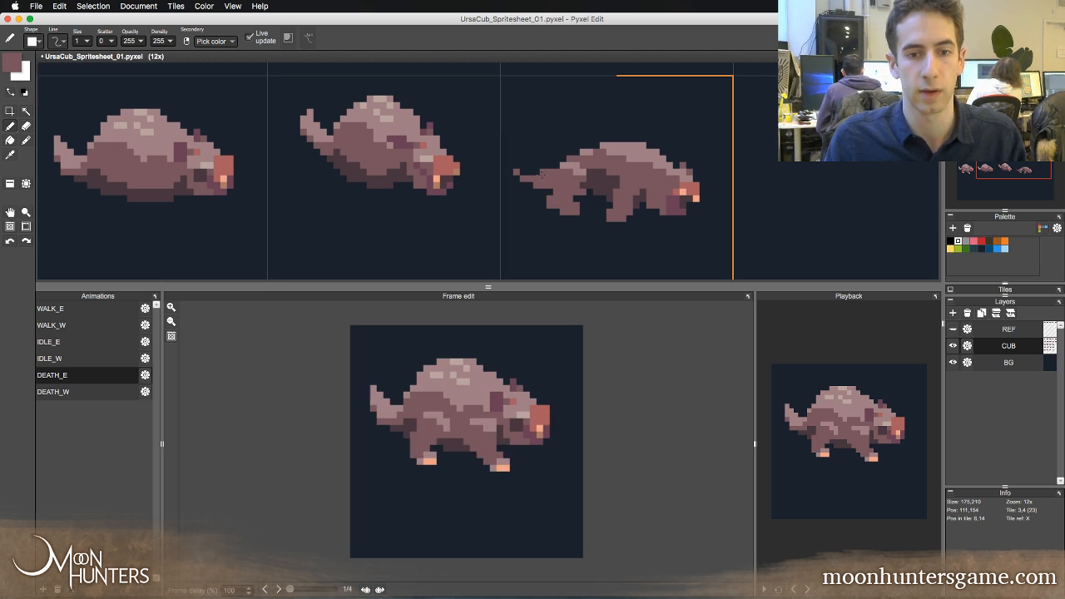
{"action": "key", "text": "Right"}
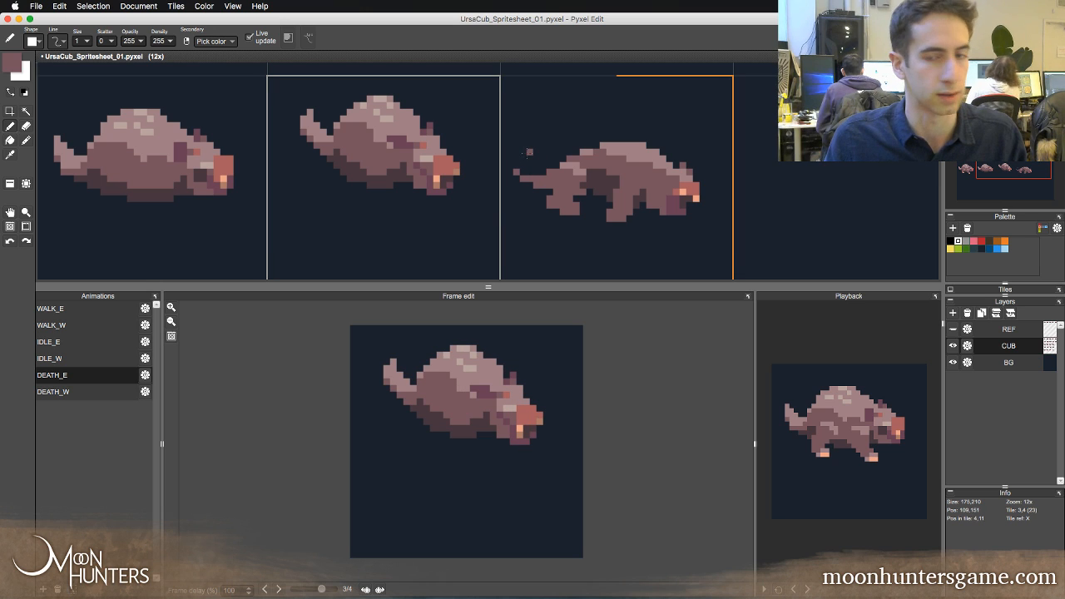
{"action": "key", "text": "Right"}
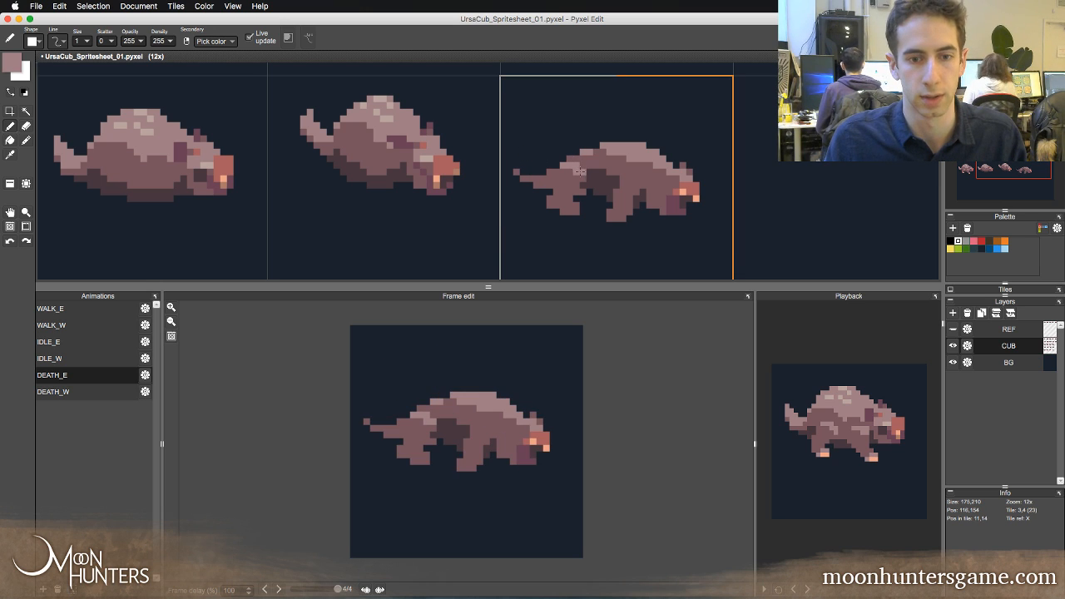
{"action": "key", "text": "Left"}
{"action": "key", "text": "Right"}
{"action": "key", "text": "Left"}
{"action": "key", "text": "Right"}
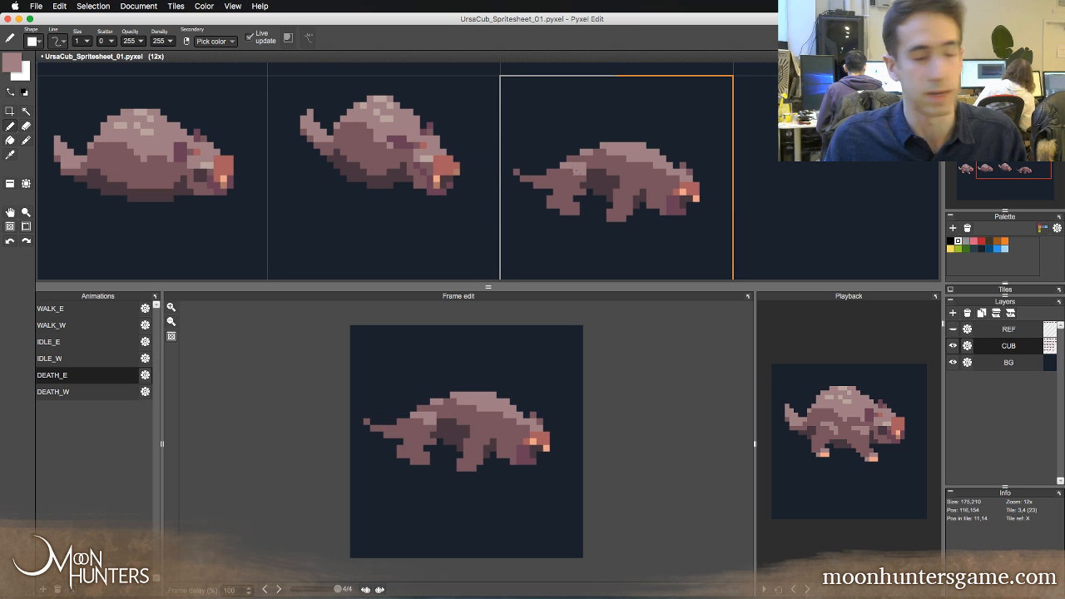
{"action": "key", "text": "Left"}
{"action": "key", "text": "Right"}
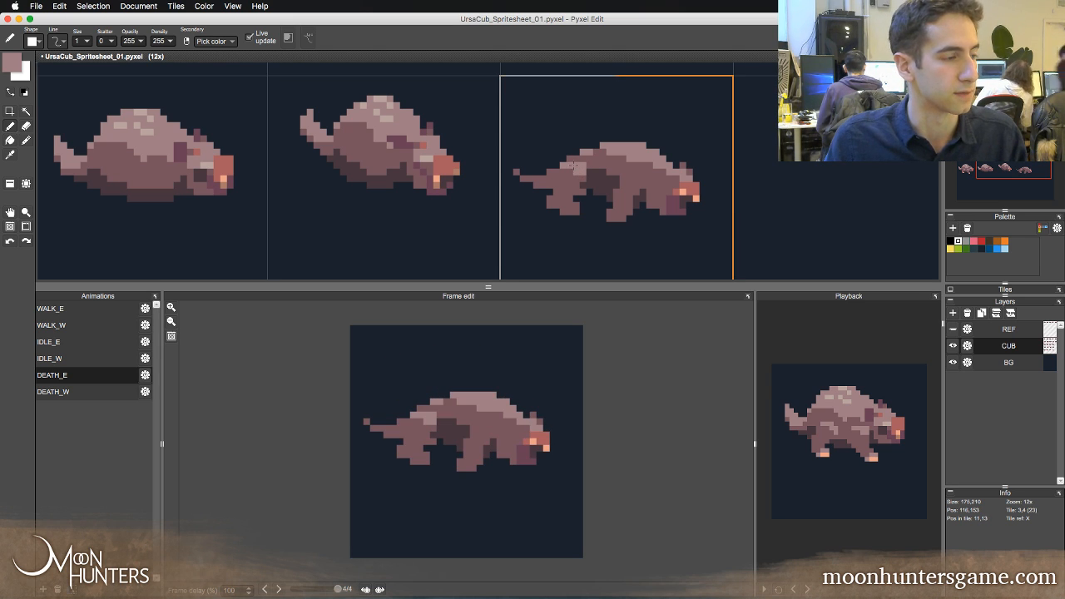
- Step through the whole DEATH_E sequence to review the motion leading into the fourth frame
{"action": "key", "text": "Right"}
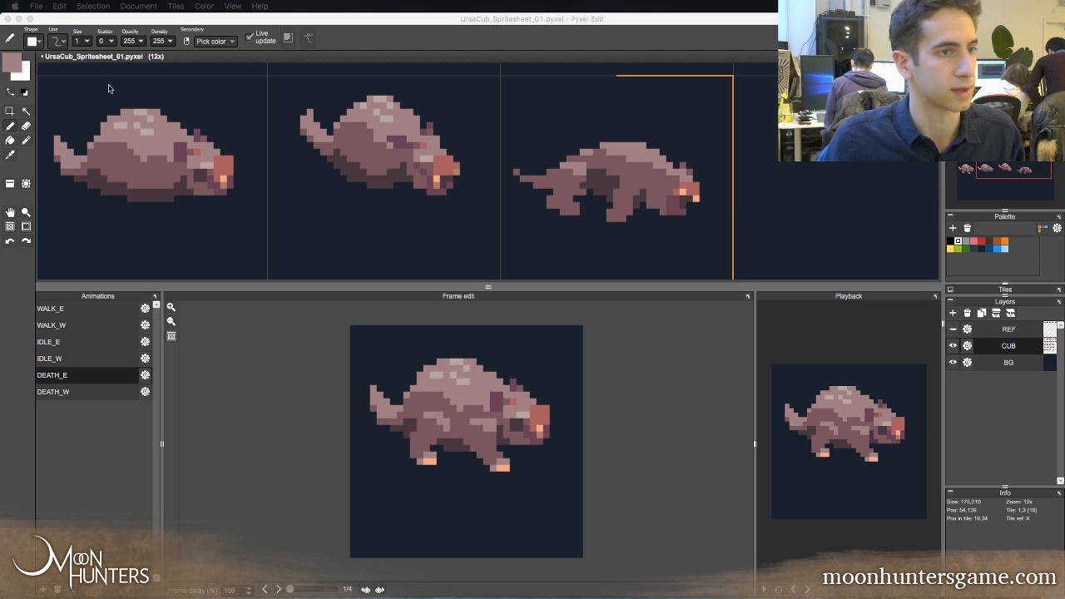
{"action": "left_click", "coordinate": [217, 30]}
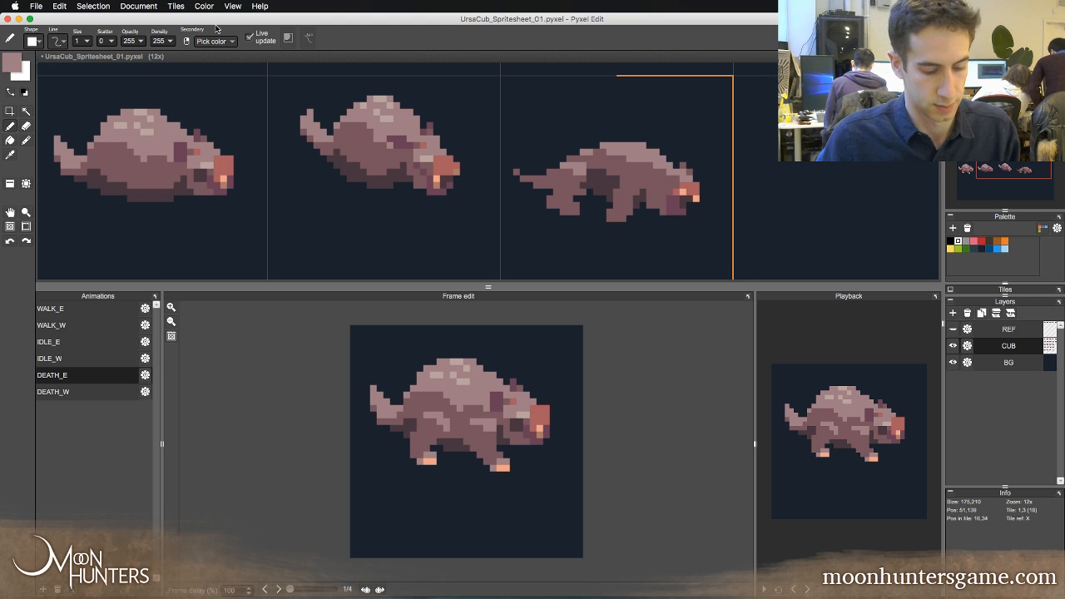
{"action": "left_click", "coordinate": [383, 256]}
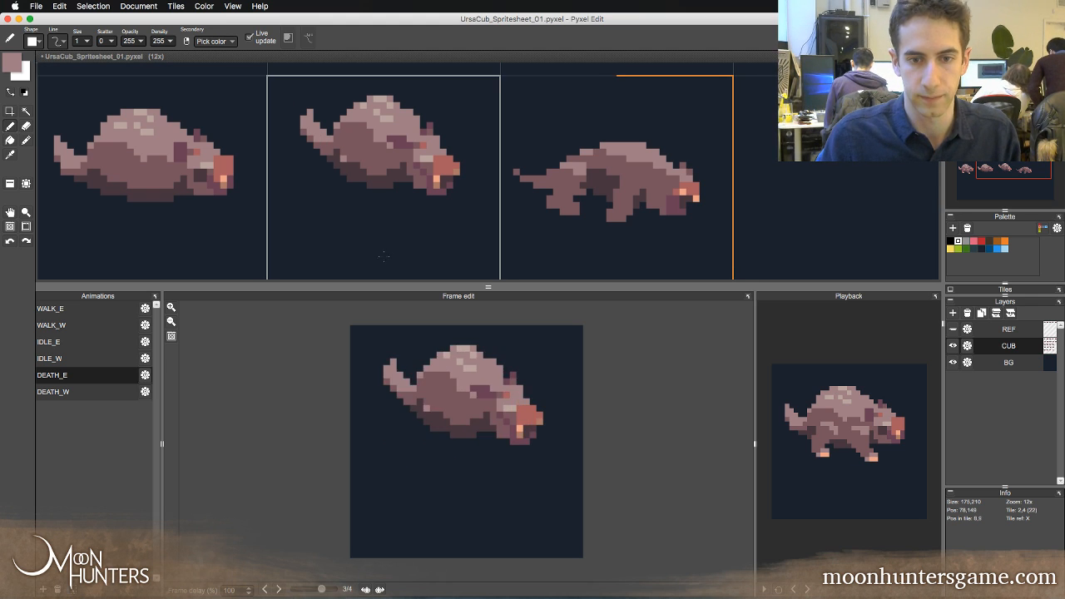
{"action": "key", "text": "Right"}
{"action": "key", "text": "Right"}
{"action": "key", "text": "Right"}
{"action": "key", "text": "Right"}
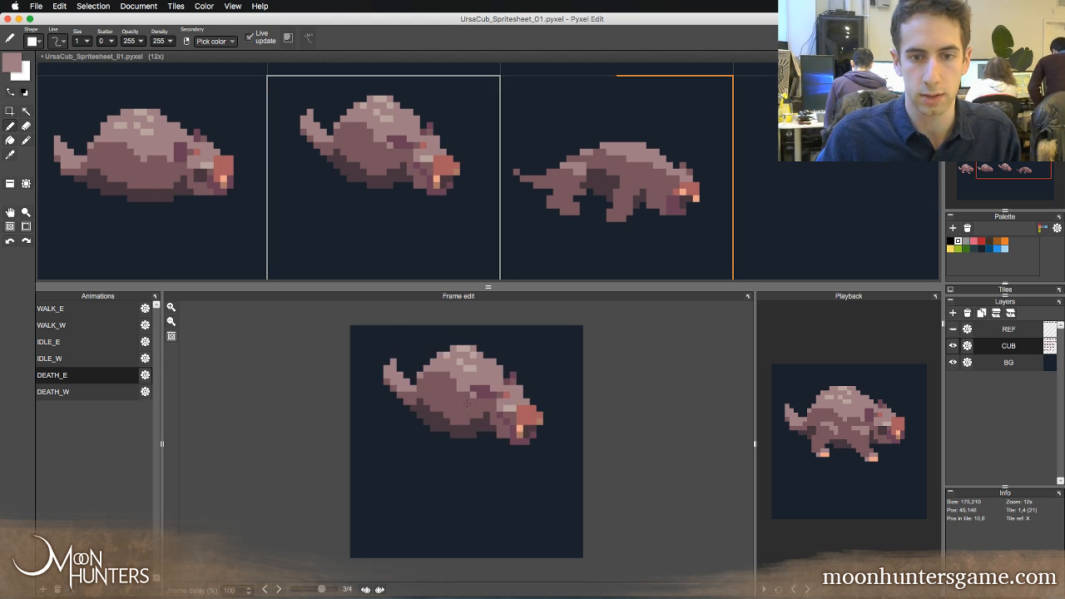
{"action": "key", "text": "Left"}
{"action": "key", "text": "Right"}
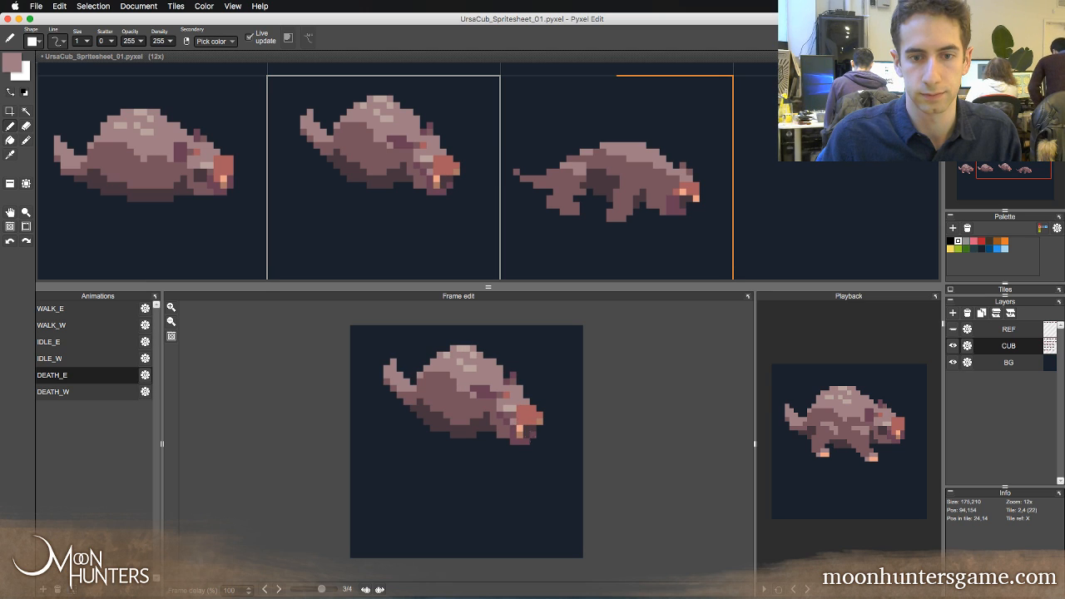
{"action": "key", "text": "Right"}
- Paint the fourth DEATH_E frame's ears with the purple sampled from the jaw, undoing a stray stroke and erasing excess pixels around the ear
{"action": "left_click", "coordinate": [520, 455], "text": "alt"}
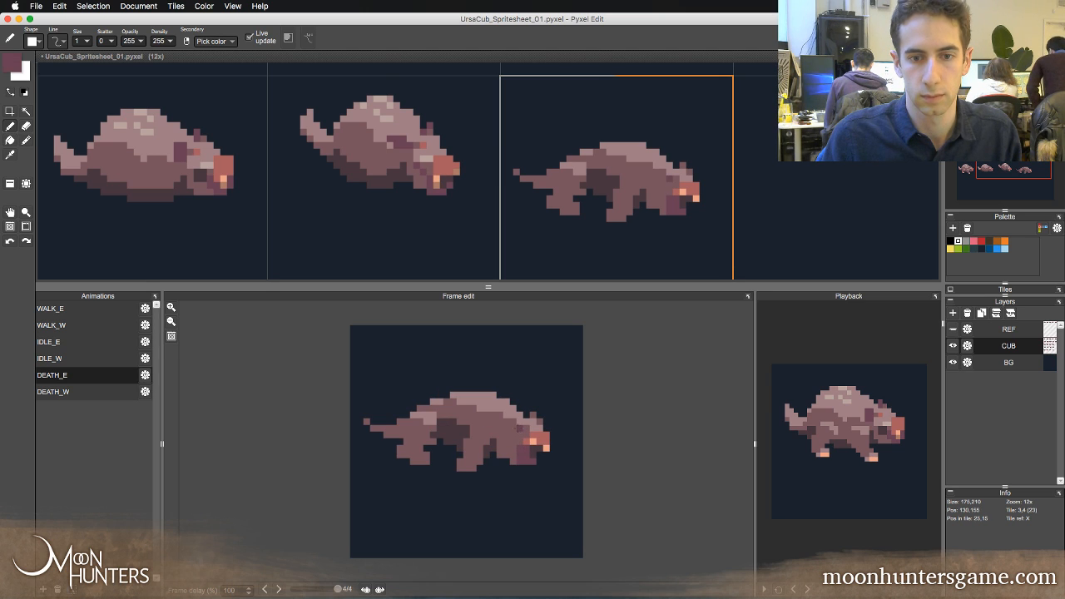
{"action": "key", "text": "Left"}
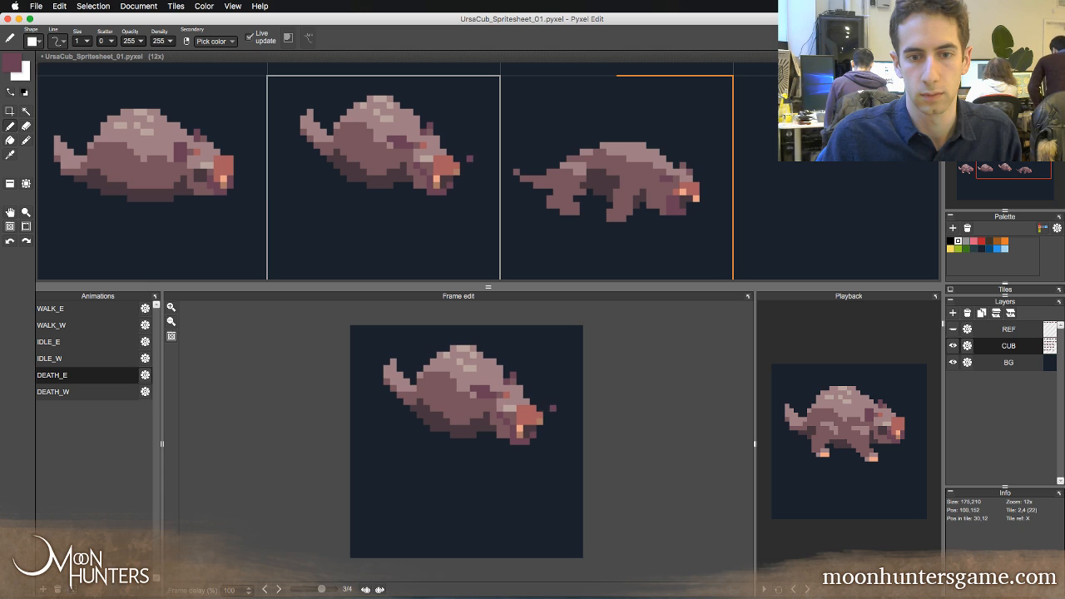
{"action": "key", "text": "Right"}
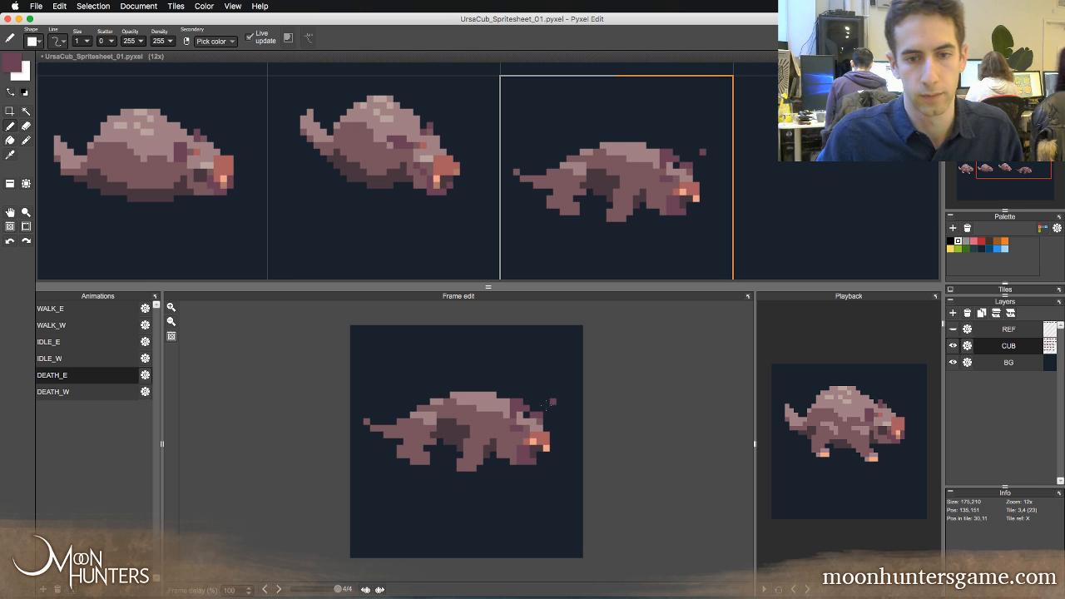
{"action": "key", "text": "super+z"}
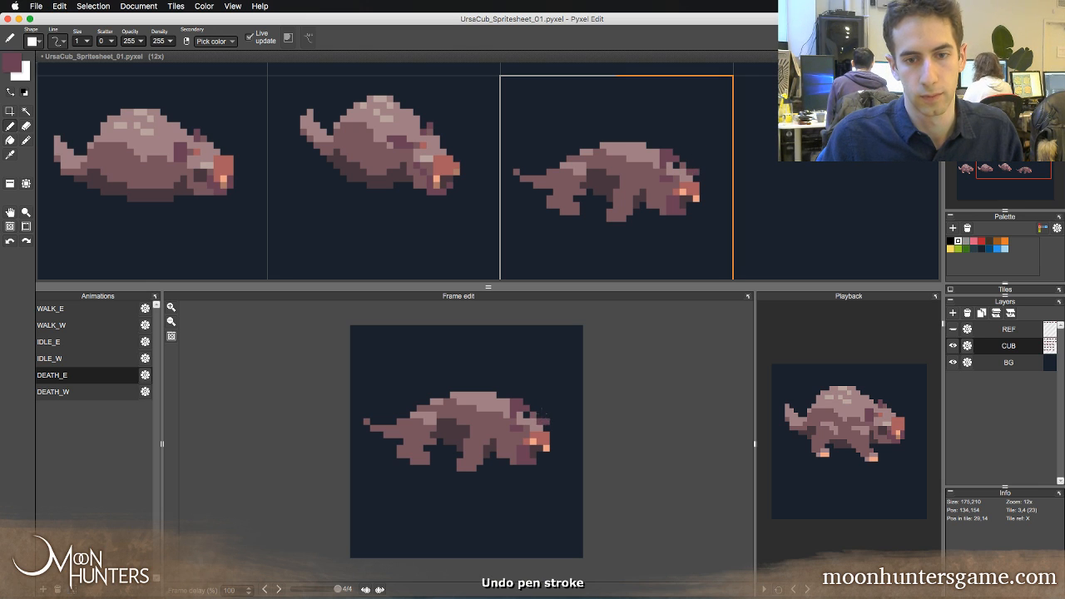
{"action": "key", "text": "e"}
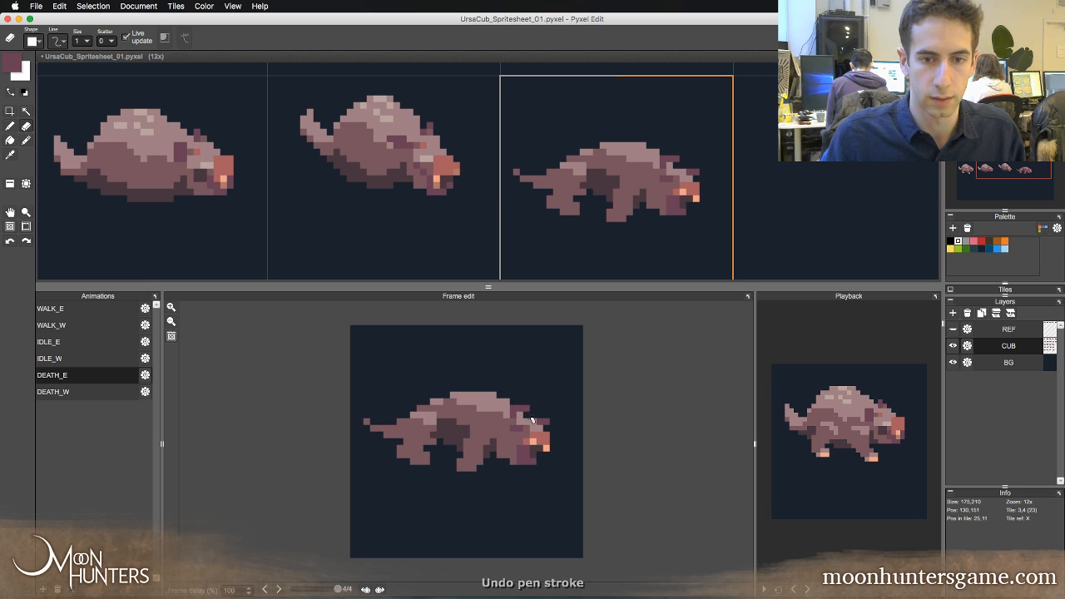
{"action": "left_click", "coordinate": [528, 408]}
{"action": "key", "text": "b"}
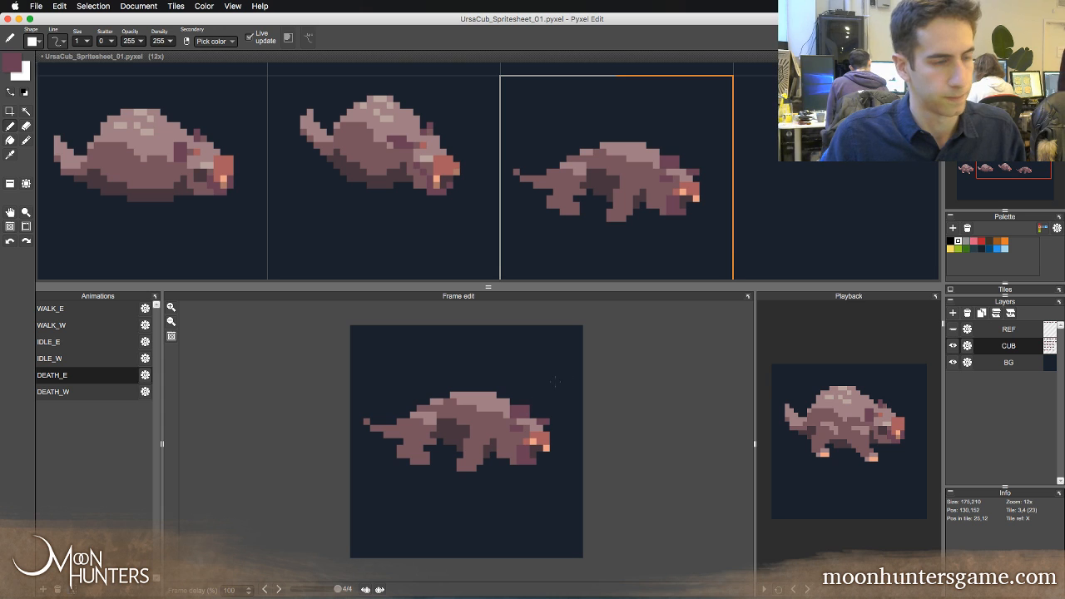
- Paint the sampled dark belly shade on the fourth DEATH_E frame's head below the ear, comparing it with the third frame
{"action": "left_click", "coordinate": [547, 420]}
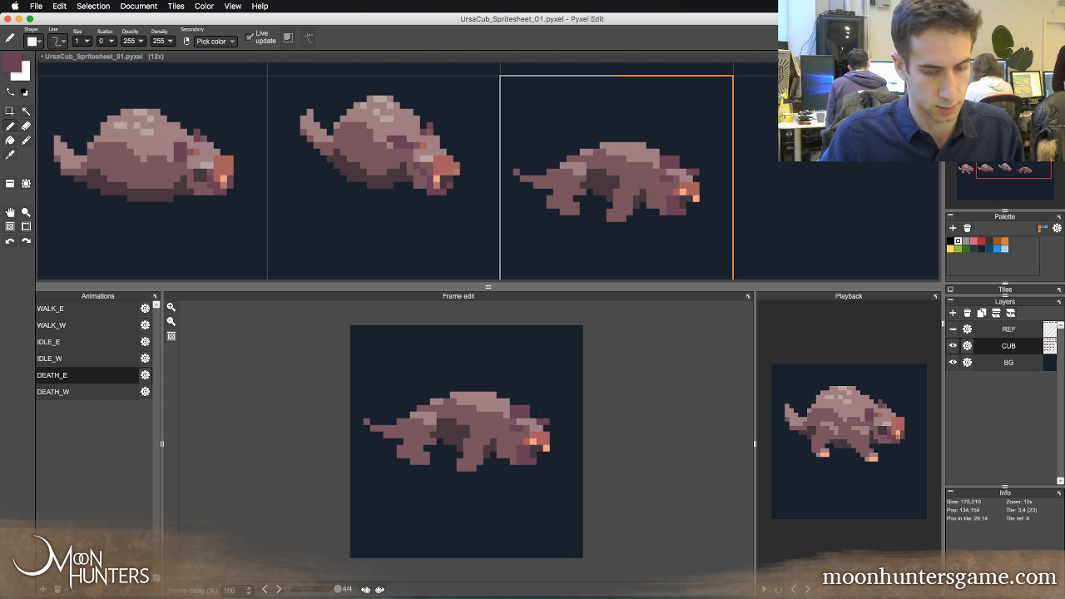
{"action": "right_click", "coordinate": [493, 448]}
{"action": "left_click", "coordinate": [513, 428]}
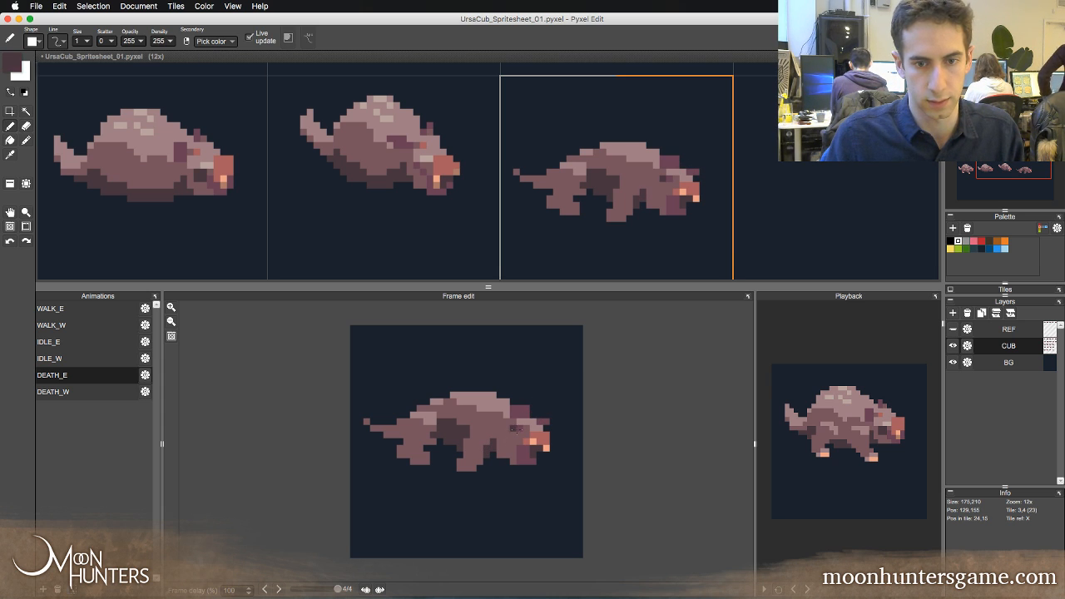
{"action": "key", "text": "comma"}
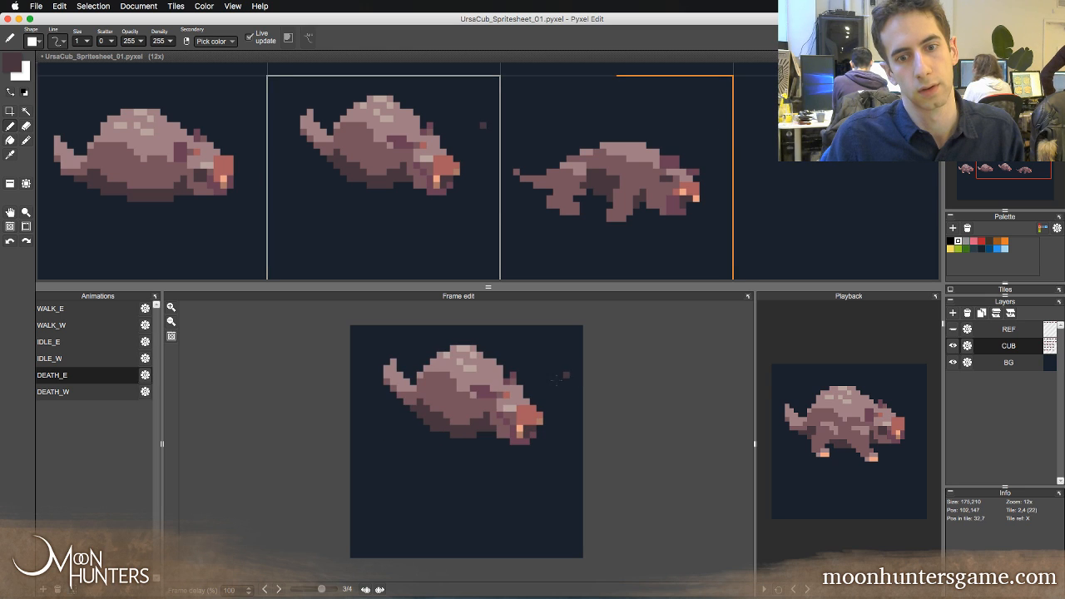
{"action": "key", "text": "period"}
{"action": "key", "text": "Left"}
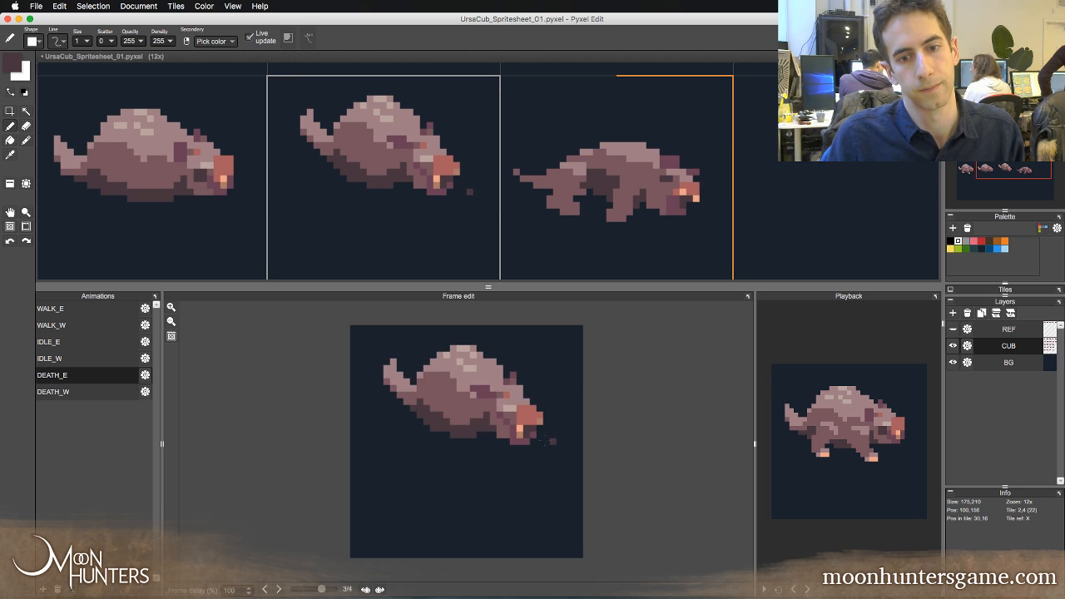
{"action": "key", "text": "Right"}
- Repaint the fourth DEATH_E frame's jaw with its sampled purple and the inside of the mouth with the sampled dark shade
{"action": "right_click", "coordinate": [518, 460]}
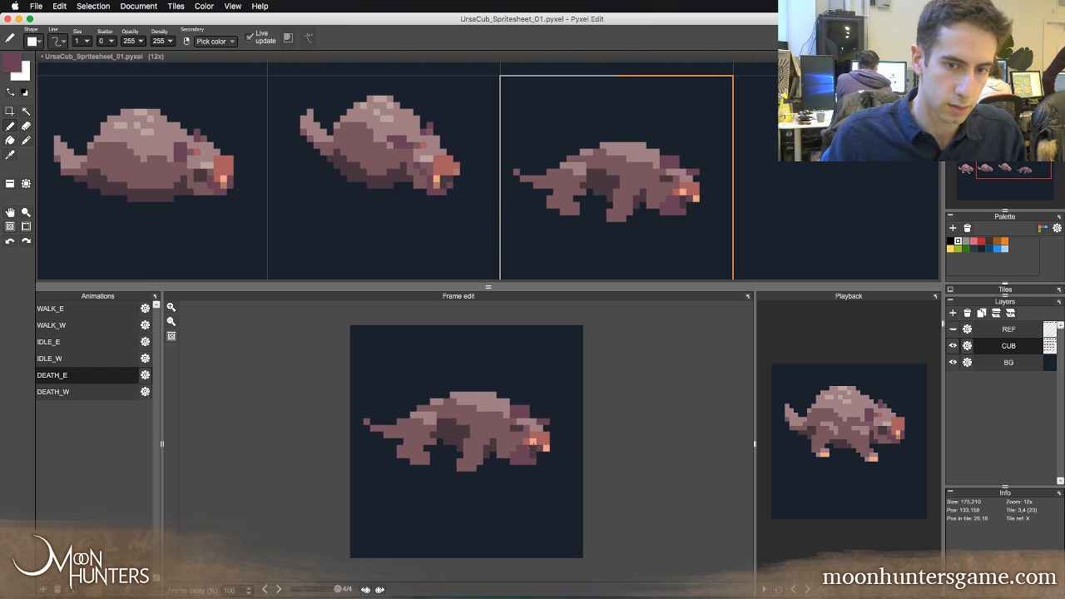
{"action": "right_click", "coordinate": [539, 448]}
{"action": "left_click", "coordinate": [527, 449]}
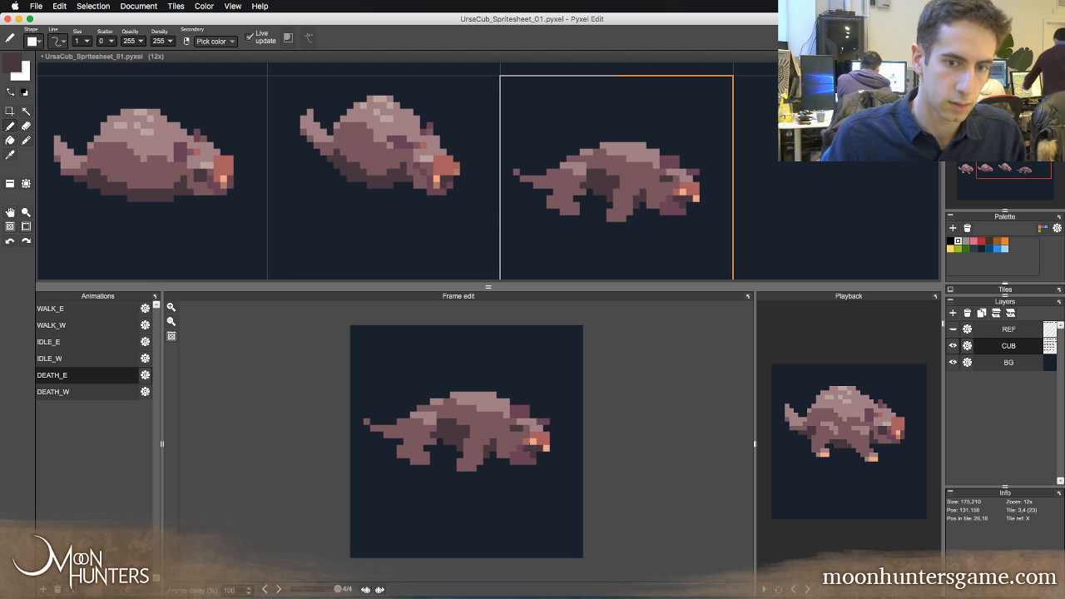
{"action": "key", "text": "e"}
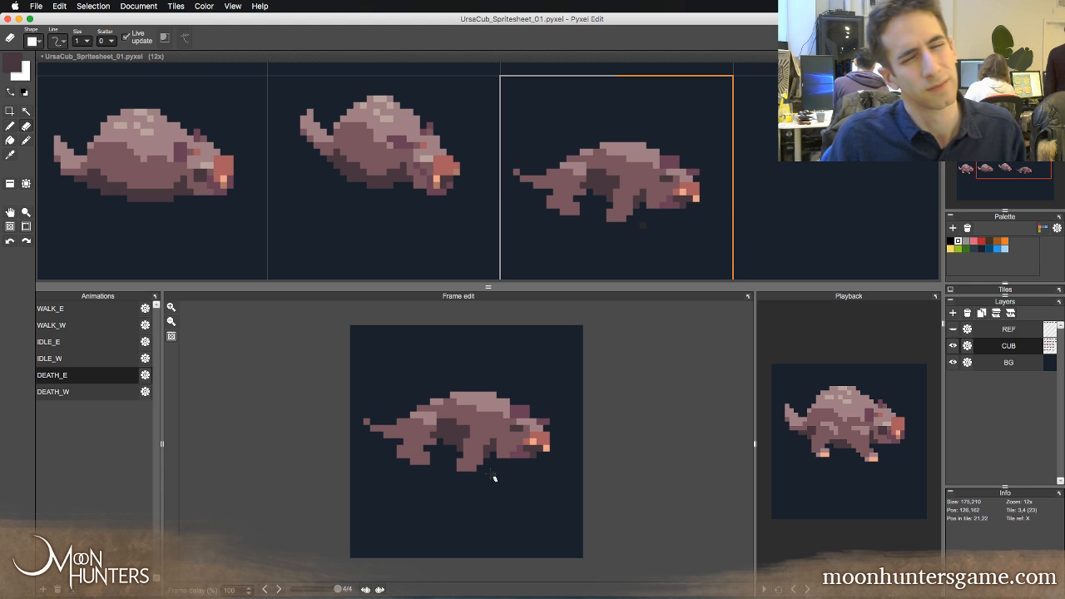
{"action": "key", "text": "super+z"}
{"action": "key", "text": "super+z"}
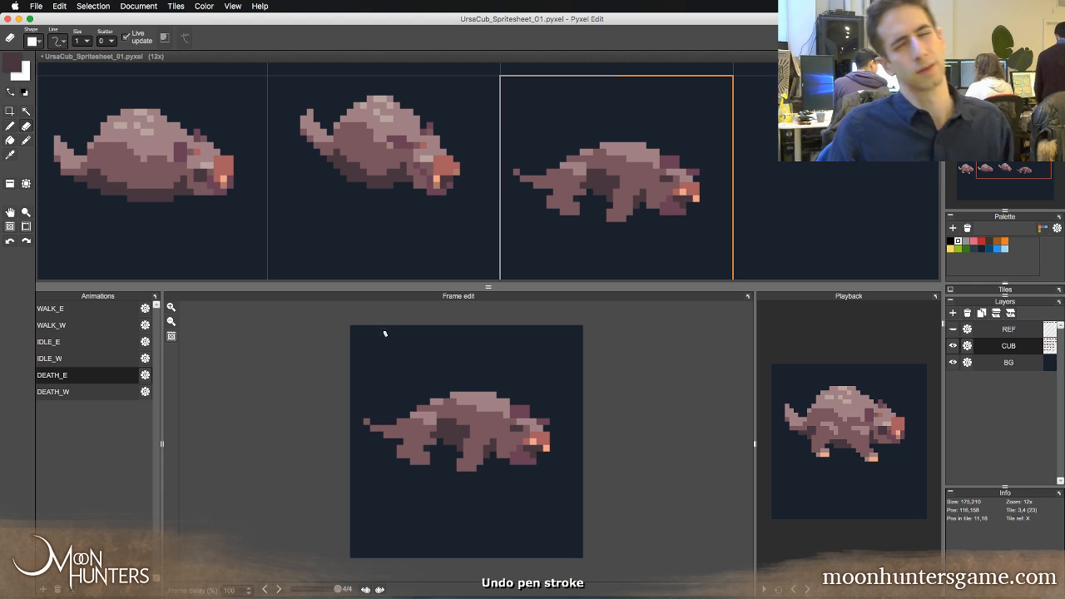
{"action": "key", "text": "b"}
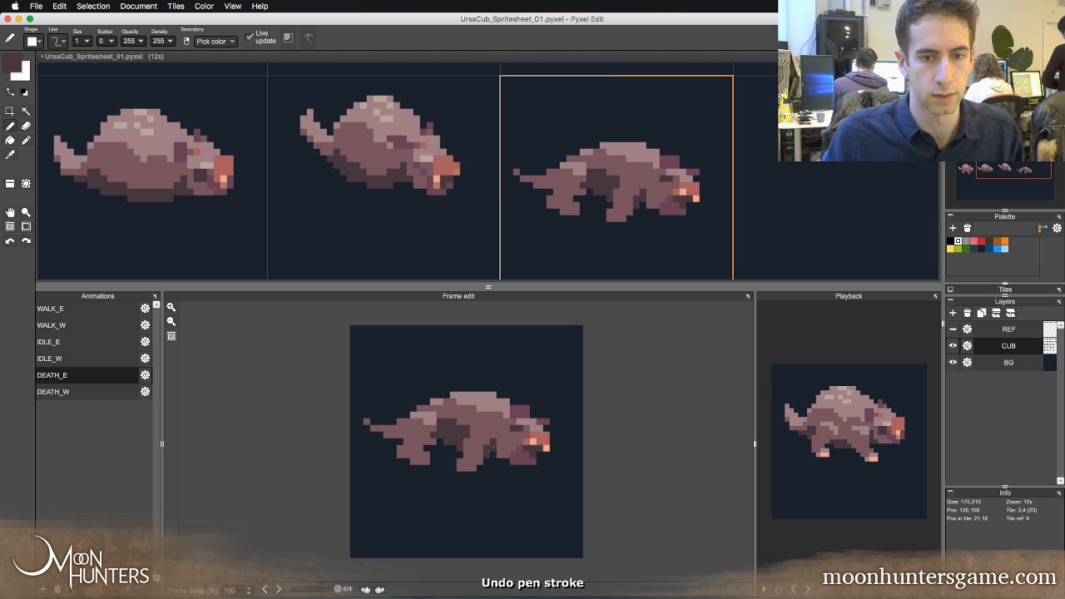
- Paint the sampled dark shade on the fourth DEATH_E frame's neck behind the jaw and compare the pose with the third frame
{"action": "left_click", "coordinate": [503, 455]}
{"action": "left_click", "coordinate": [507, 453]}
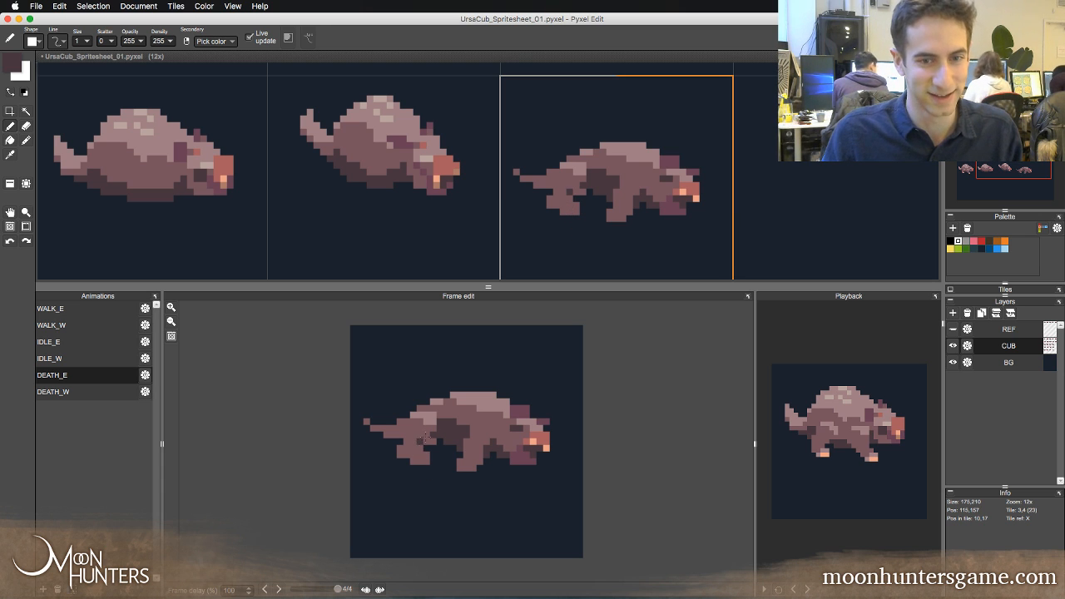
{"action": "key", "text": "Left"}
{"action": "key", "text": "Right"}
{"action": "key", "text": "Left"}
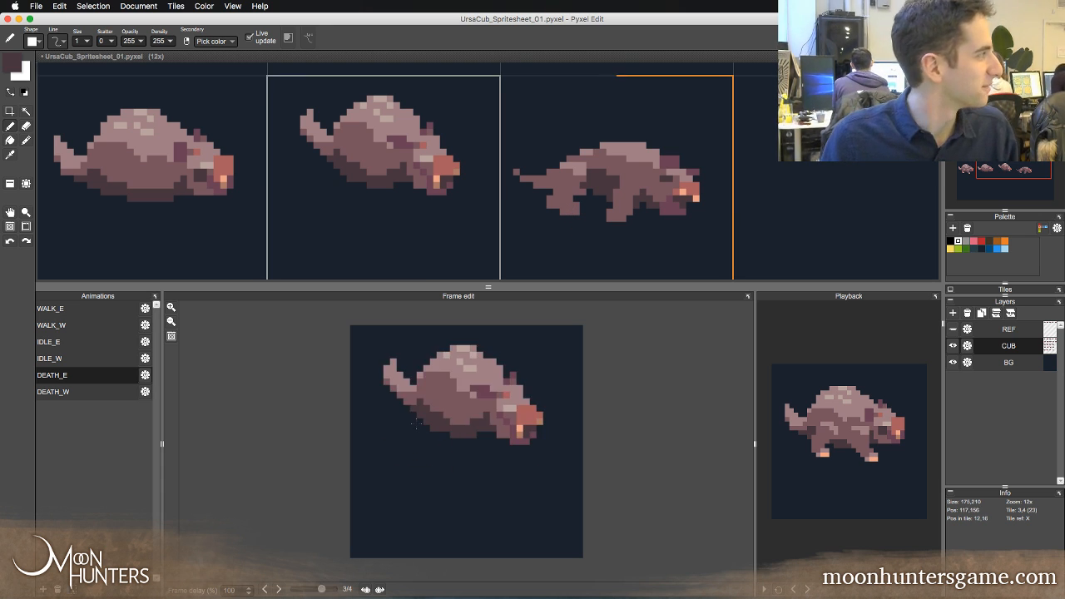
{"action": "key", "text": "Right"}
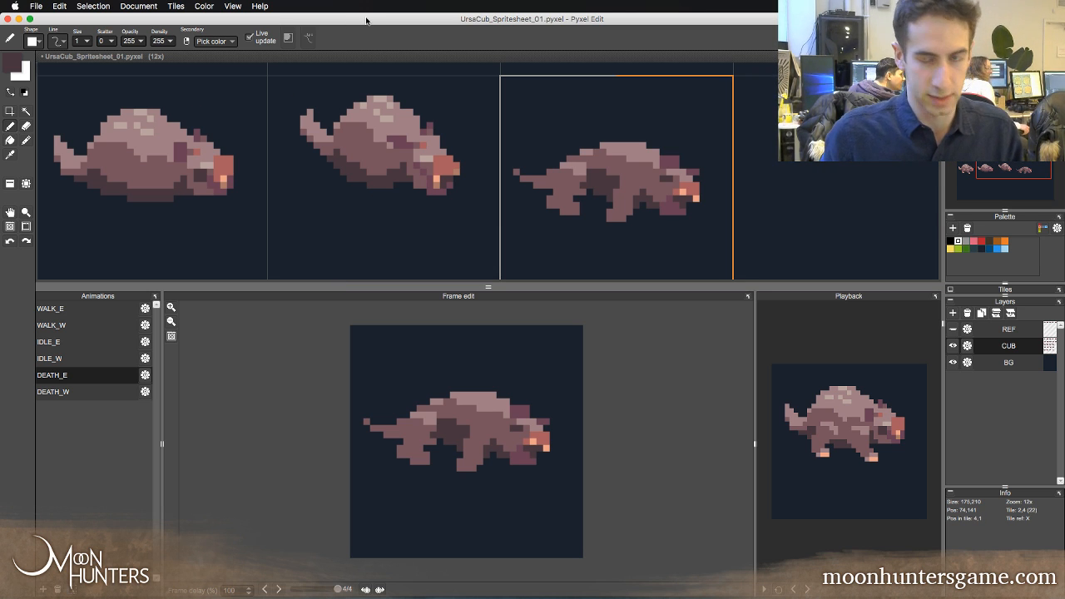
- Step back and forth through the DEATH_E frames to check how the body collapses into the fourth frame
{"action": "key", "text": "Left"}
{"action": "key", "text": "Right"}
{"action": "key", "text": "Left"}
{"action": "key", "text": "Left"}
{"action": "key", "text": "Left"}
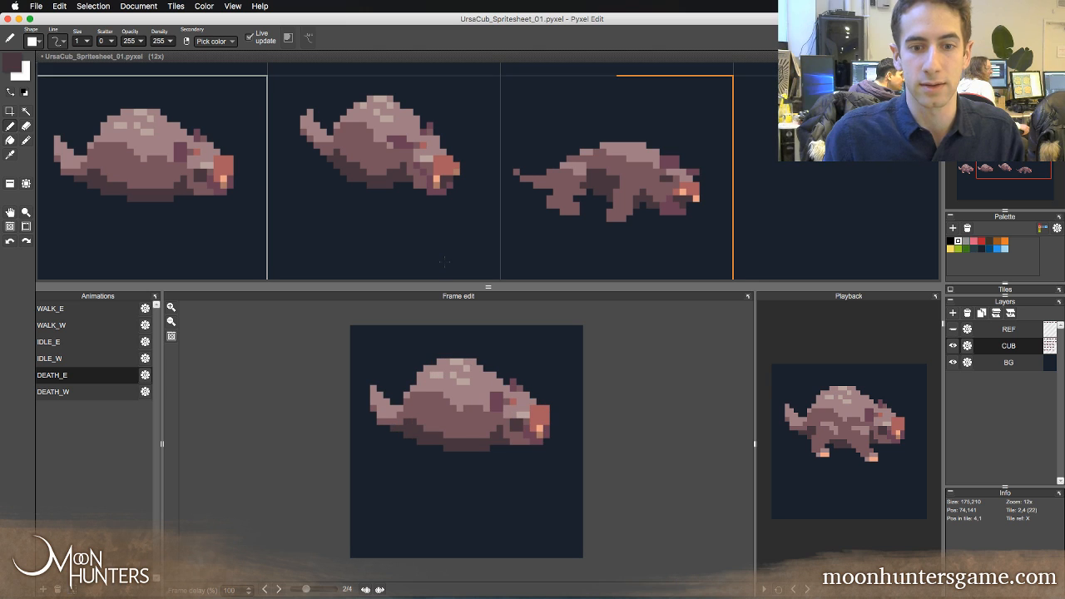
{"action": "key", "text": "Right"}
{"action": "key", "text": "Right"}
{"action": "key", "text": "Right"}
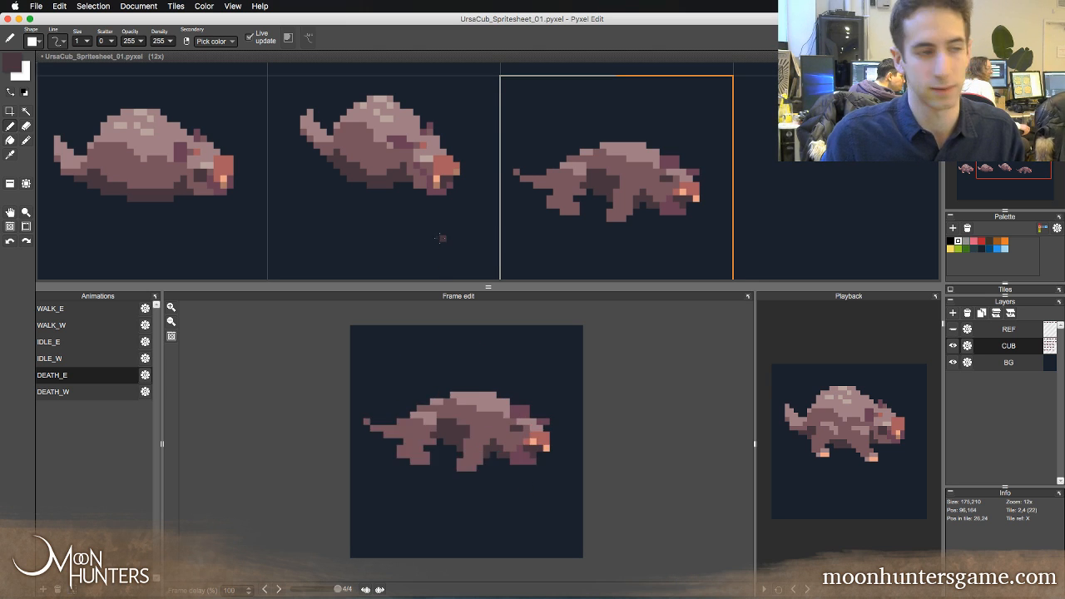
{"action": "key", "text": "Left"}
{"action": "key", "text": "Right"}
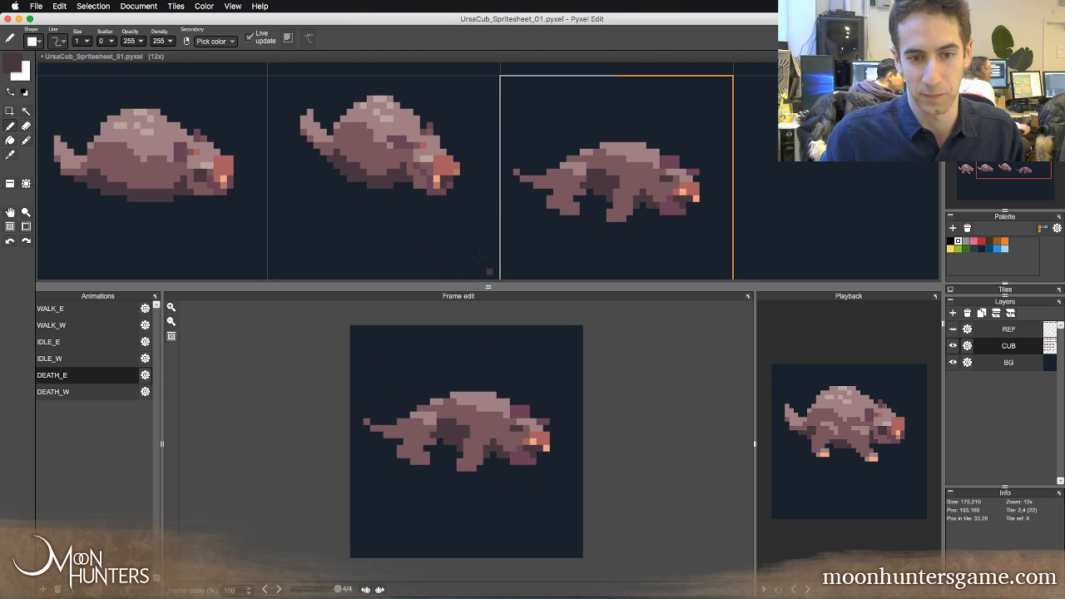
{"action": "key", "text": "Right"}
{"action": "key", "text": "Right"}
{"action": "key", "text": "Right"}
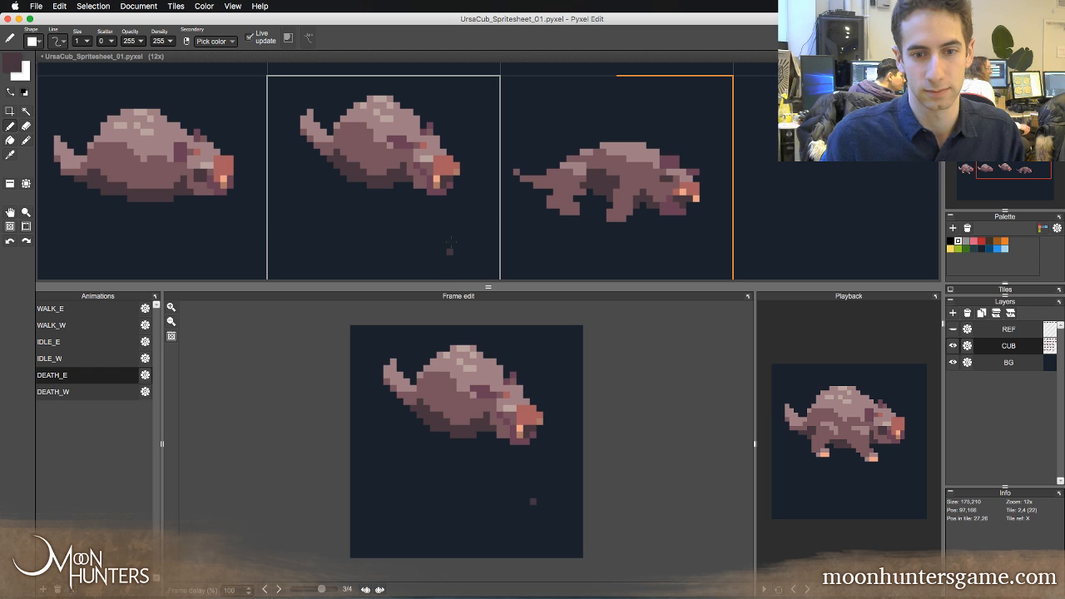
{"action": "key", "text": "Right"}
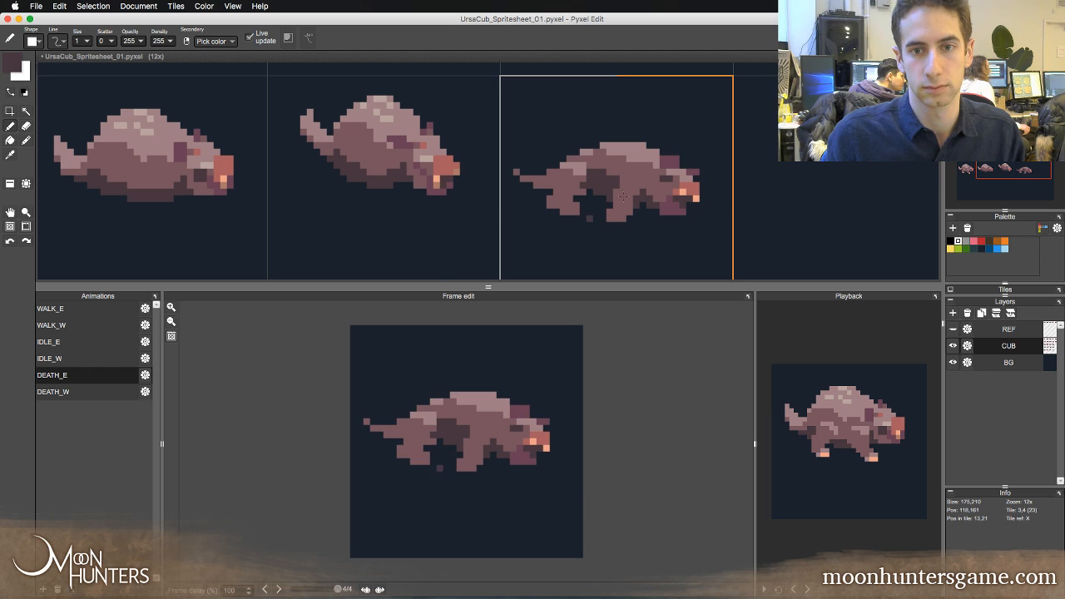
- Sample the mid purple-brown from the fourth DEATH_E frame's head, paint it at the ear's base, and compare against the third frame
{"action": "right_click", "coordinate": [656, 192]}
{"action": "left_click", "coordinate": [676, 166]}
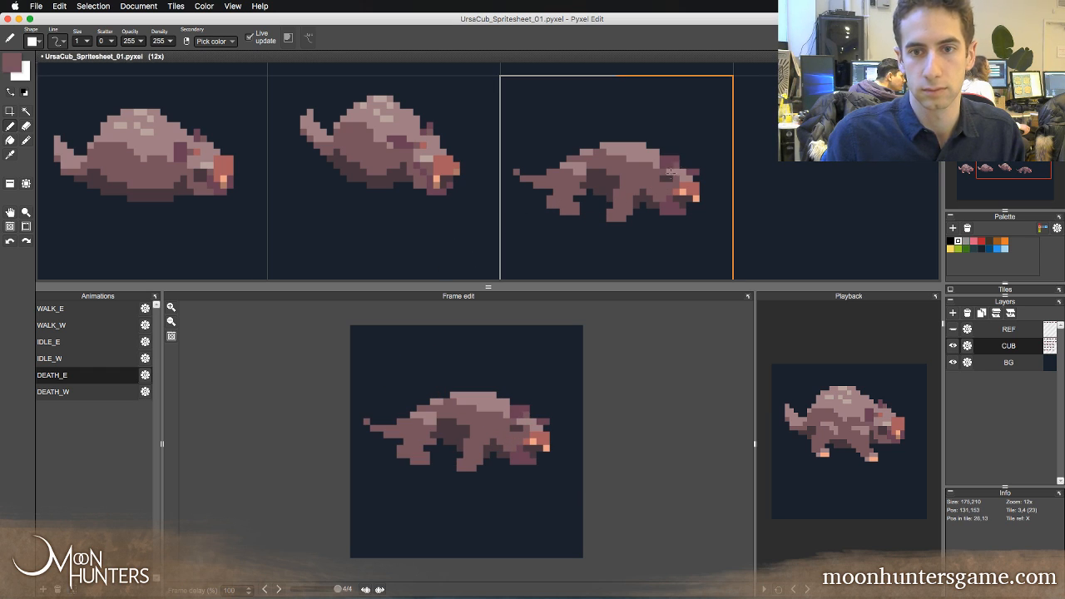
{"action": "key", "text": "Left"}
{"action": "key", "text": "Right"}
{"action": "key", "text": "Left"}
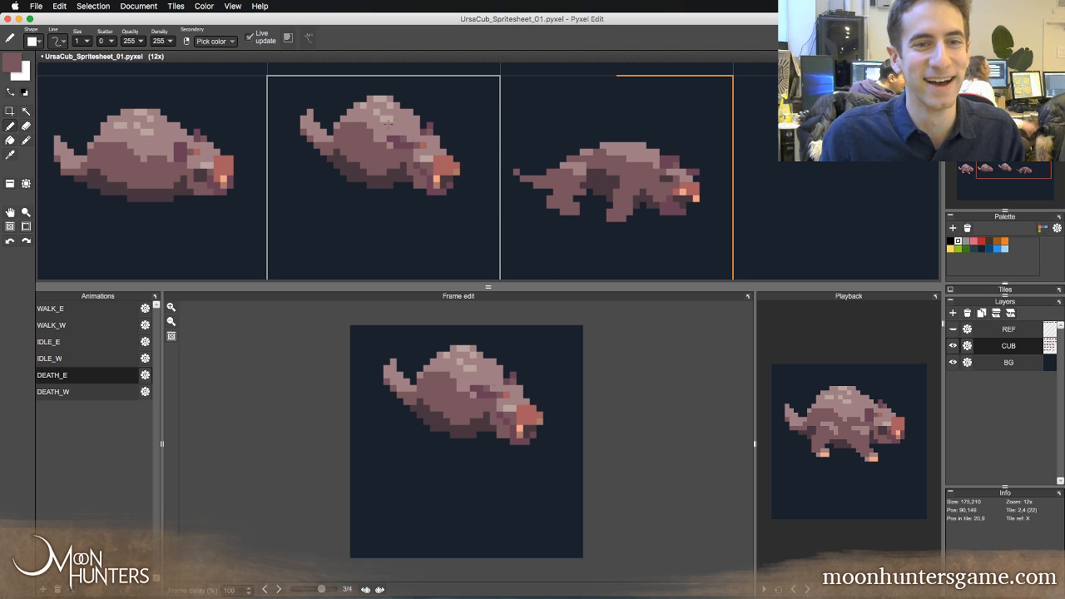
- Sample the light highlight shade from the third DEATH_E frame's back and highlight the fourth frame's head with it
{"action": "right_click", "coordinate": [388, 118]}
{"action": "left_click", "coordinate": [386, 120]}
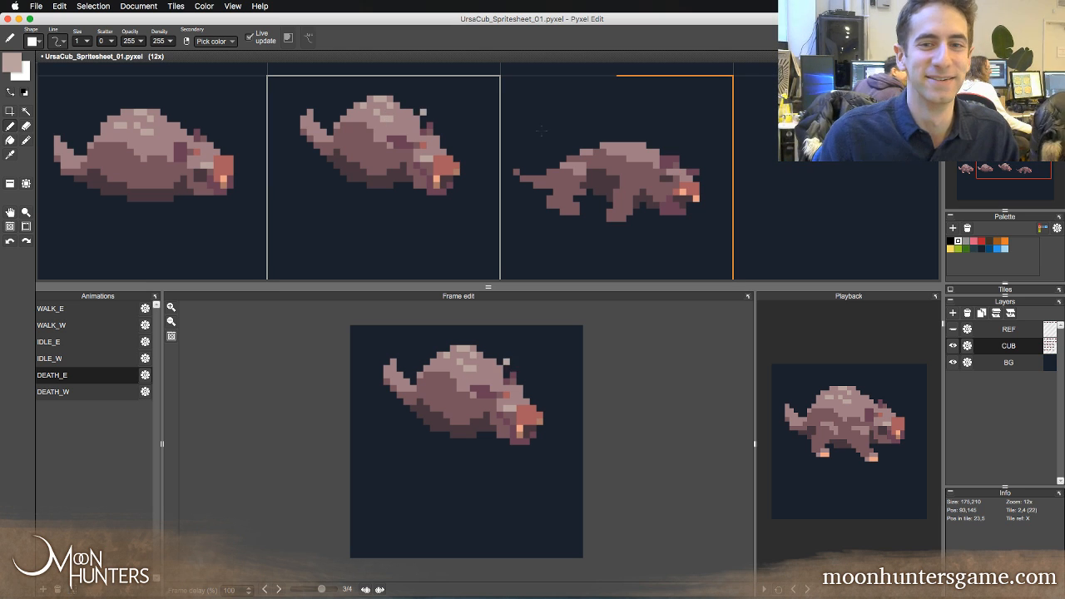
{"action": "key", "text": "Left"}
{"action": "key", "text": "Right"}
{"action": "key", "text": "Right"}
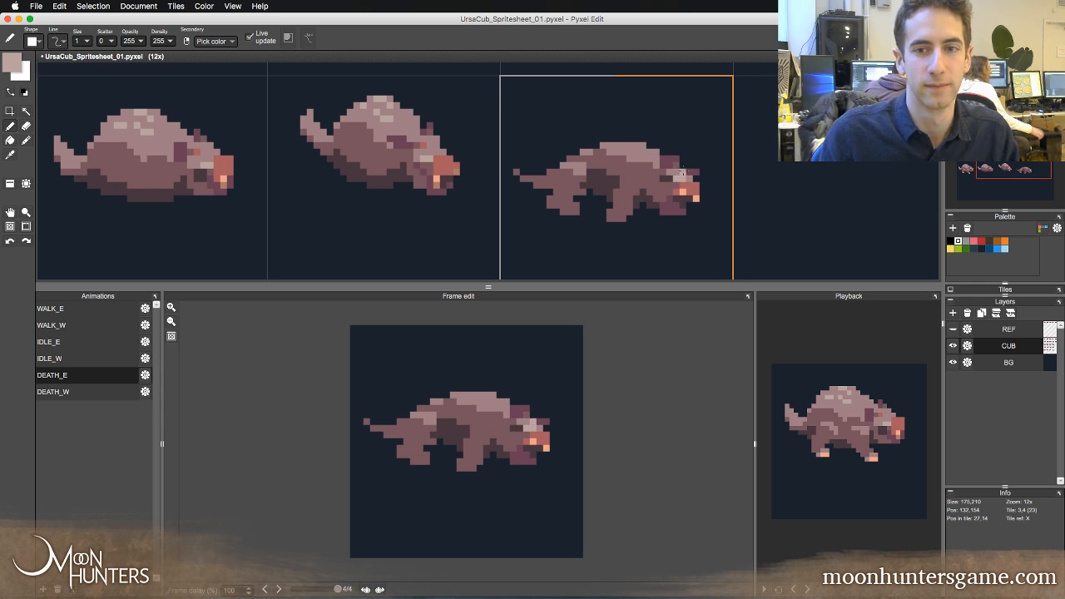
- Undo the last two pen strokes on the cub's face in the final DEATH_E frame
{"action": "key", "text": "super+z"}
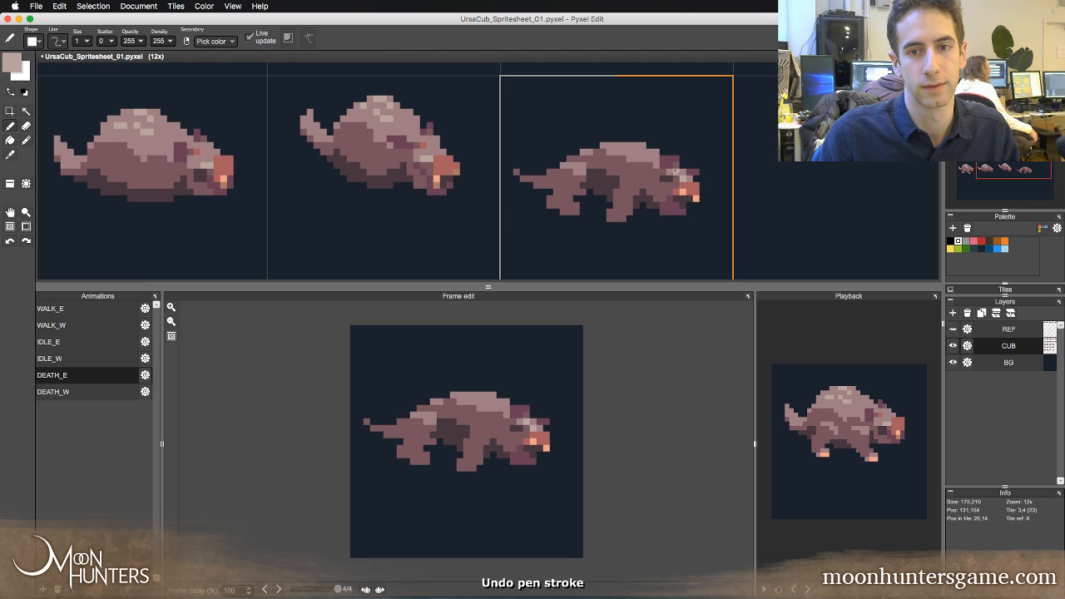
{"action": "key", "text": "super+z"}
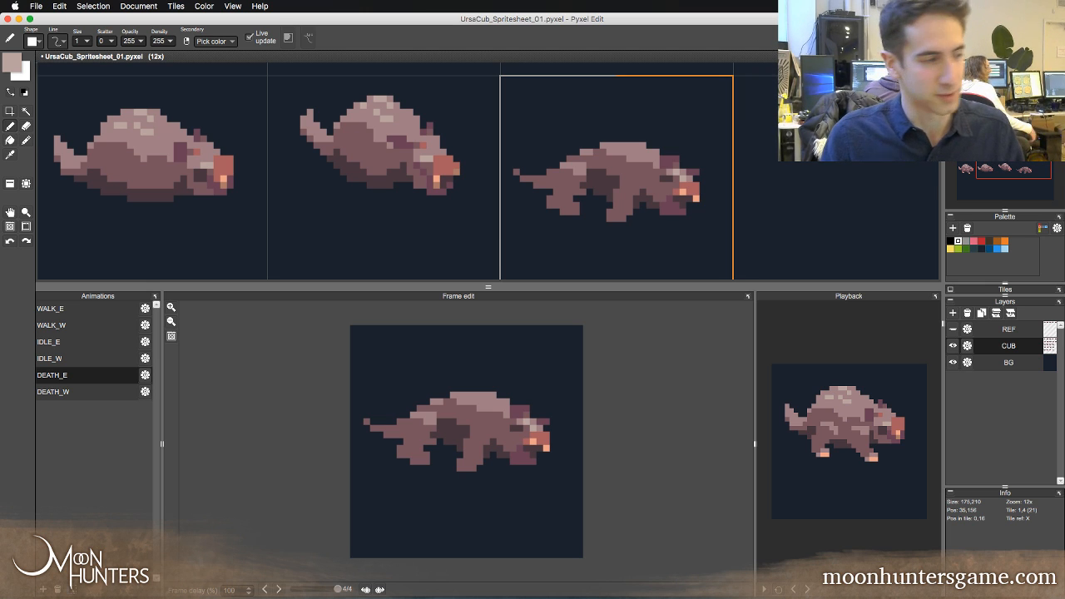
{"action": "key", "text": "super+Tab"}
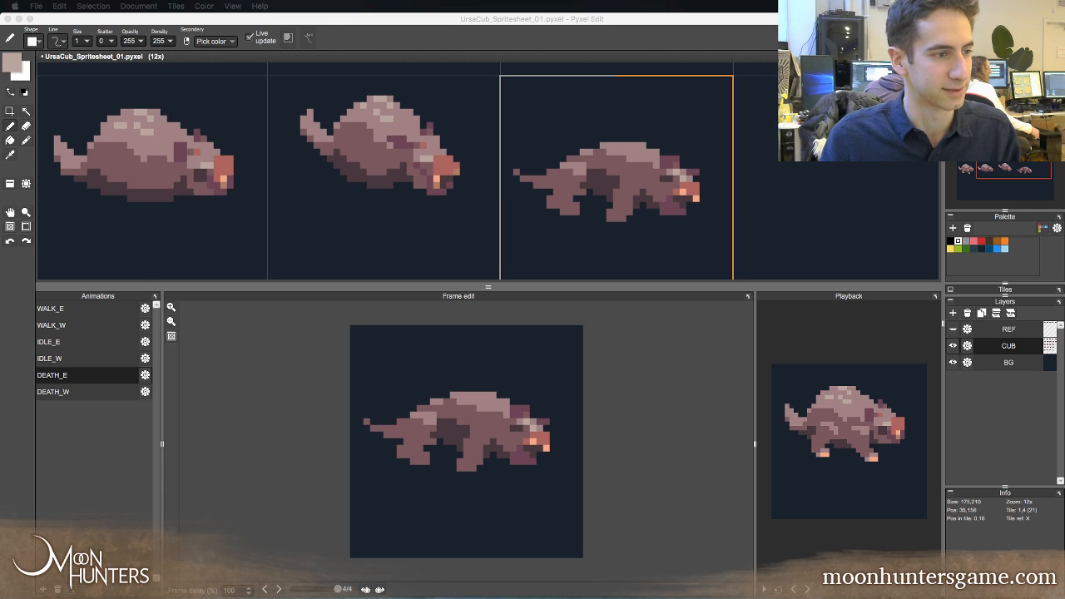
{"action": "left_click", "coordinate": [227, 23]}
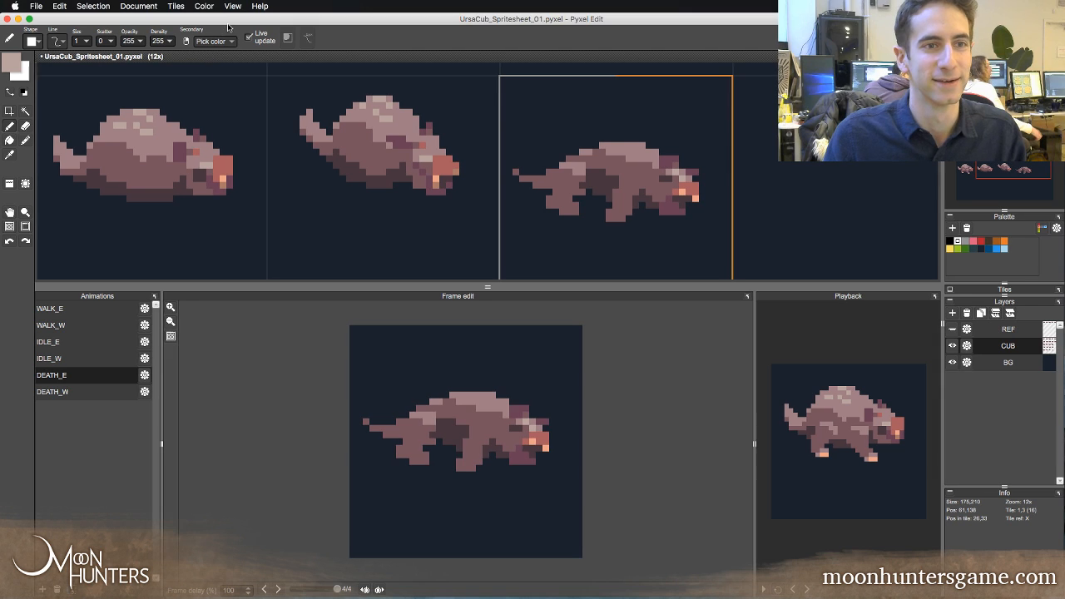
- Flip back and forth through the last three DEATH_E frames to compare the cub's poses
{"action": "key", "text": "Left"}
{"action": "key", "text": "Right"}
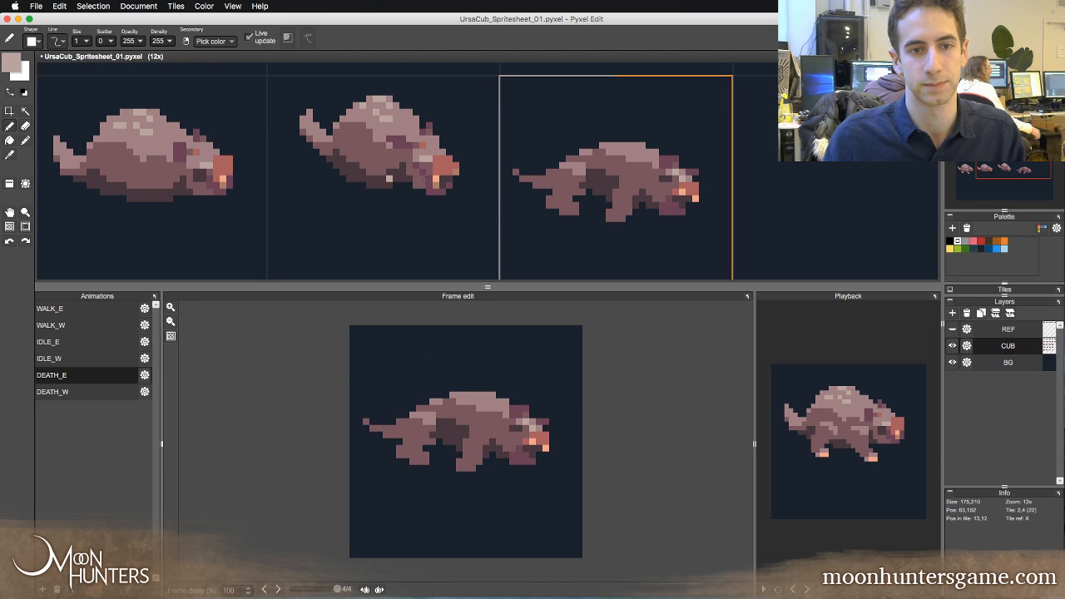
{"action": "key", "text": "Left"}
{"action": "key", "text": "Right"}
{"action": "key", "text": "Left"}
{"action": "key", "text": "Left"}
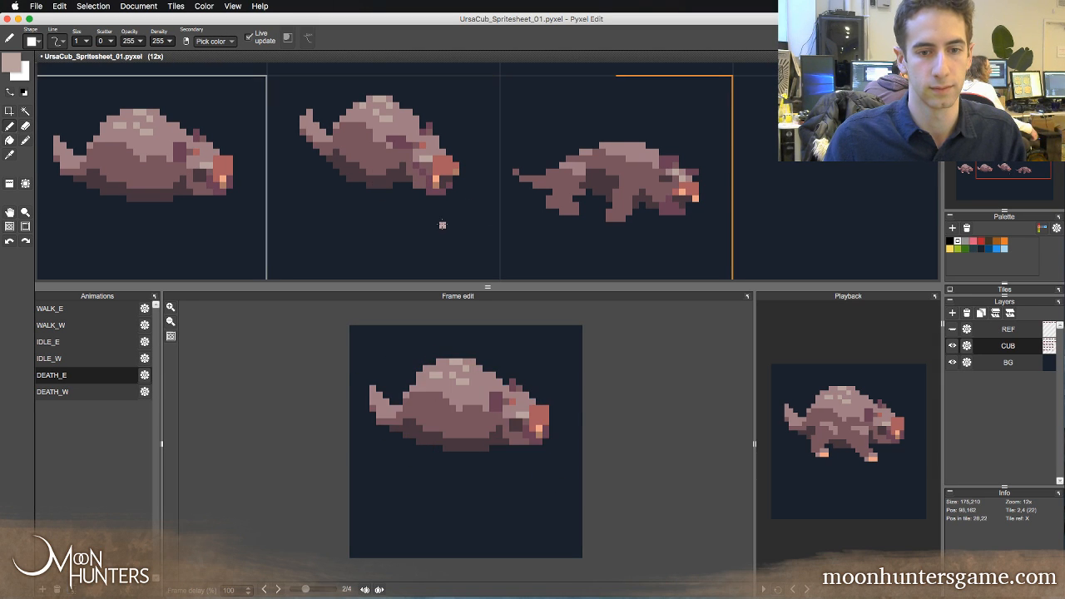
{"action": "key", "text": "Right"}
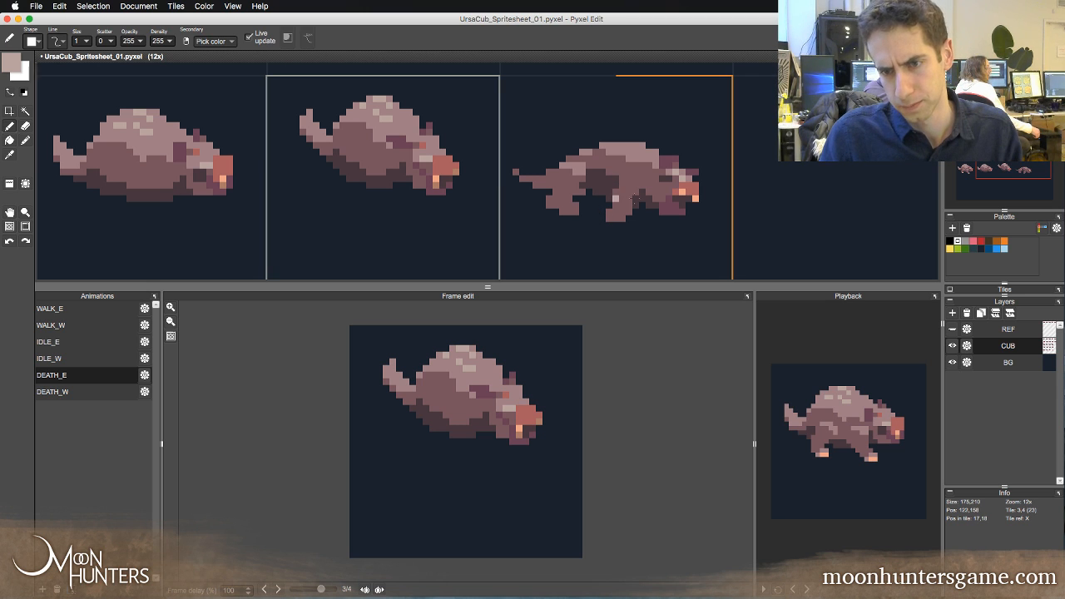
- Try a raised peach paw on the front leg with the foot's lowest pixels erased, and undo the last strokes
{"action": "left_click", "coordinate": [679, 192], "text": "alt"}
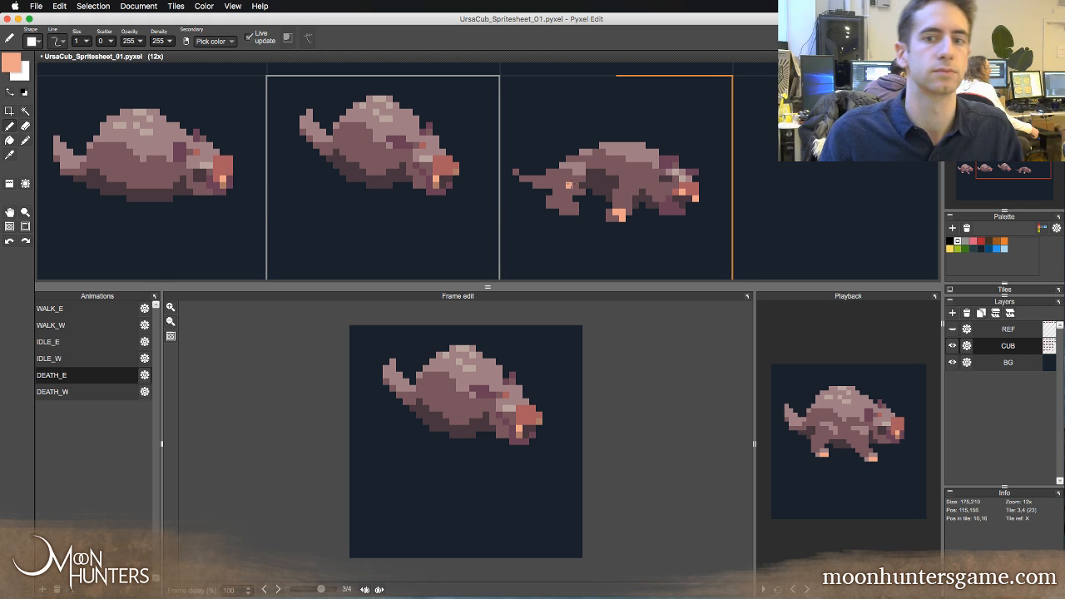
{"action": "key", "text": "super+z"}
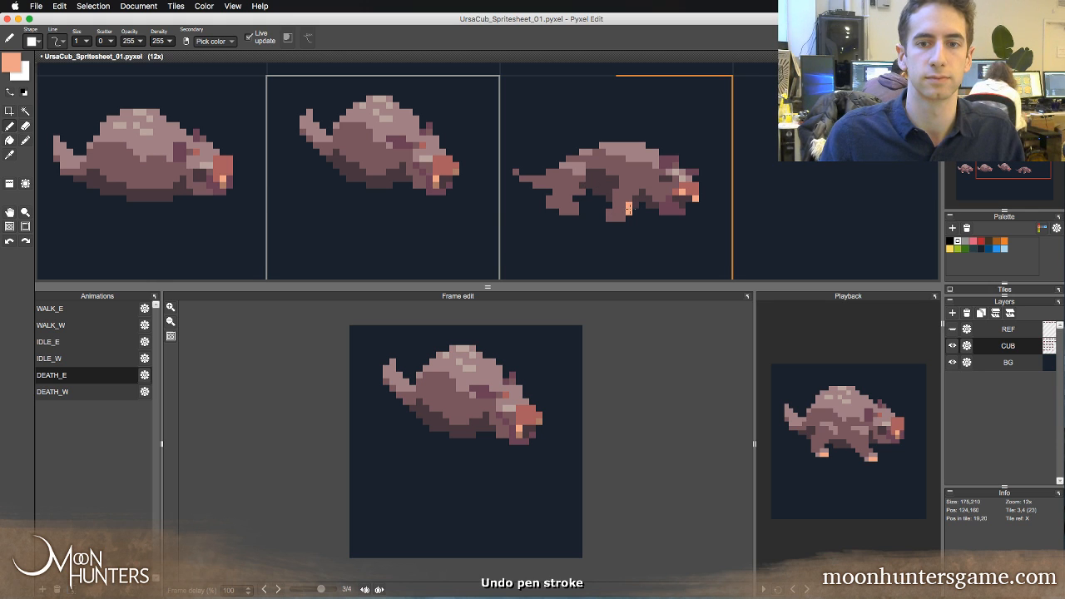
{"action": "left_click", "coordinate": [629, 192], "text": "alt"}
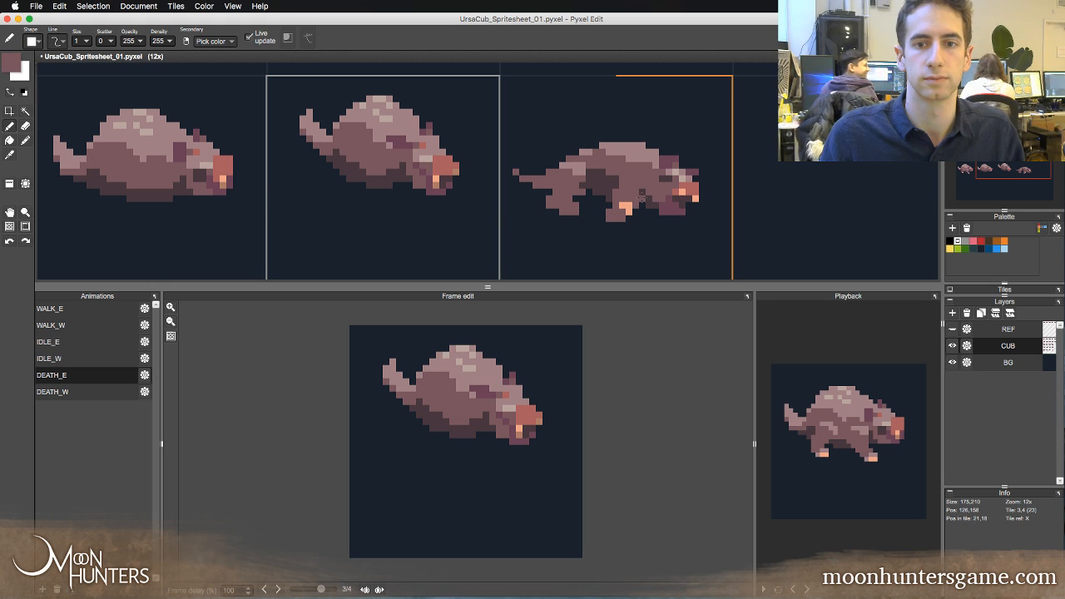
{"action": "key", "text": "e"}
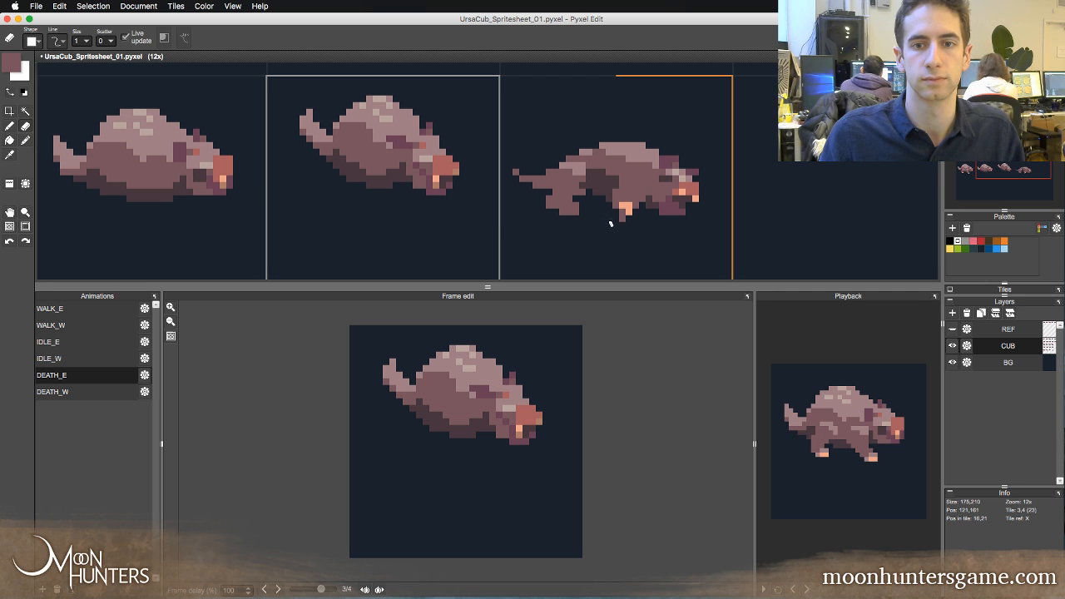
{"action": "key", "text": "b"}
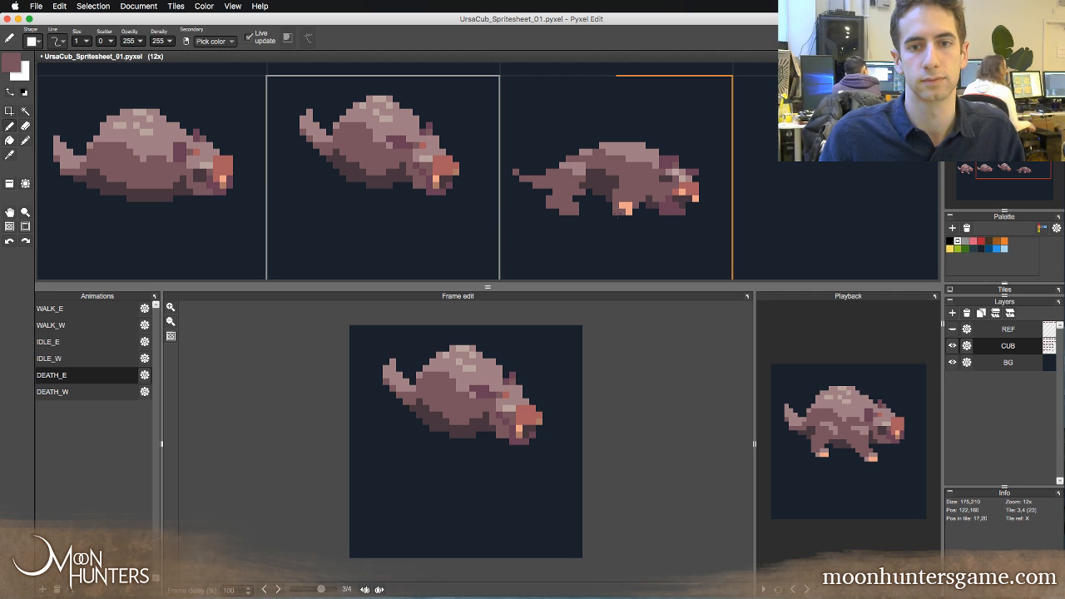
{"action": "left_click", "coordinate": [616, 187], "text": "alt"}
{"action": "left_click", "coordinate": [621, 190], "text": "alt"}
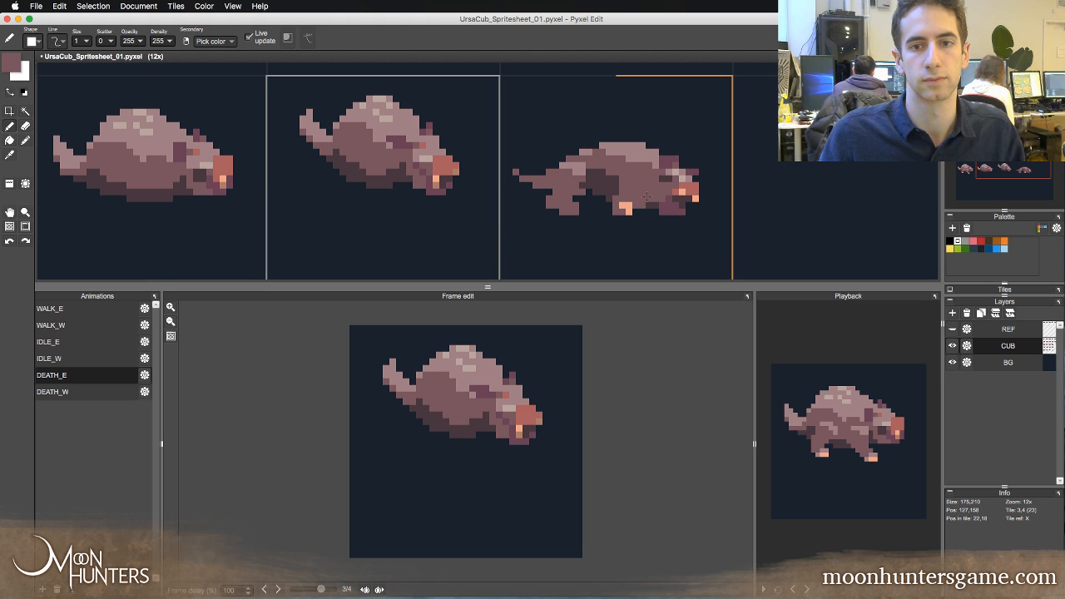
{"action": "key", "text": "super+z"}
{"action": "key", "text": "super+z"}
{"action": "key", "text": "super+z"}
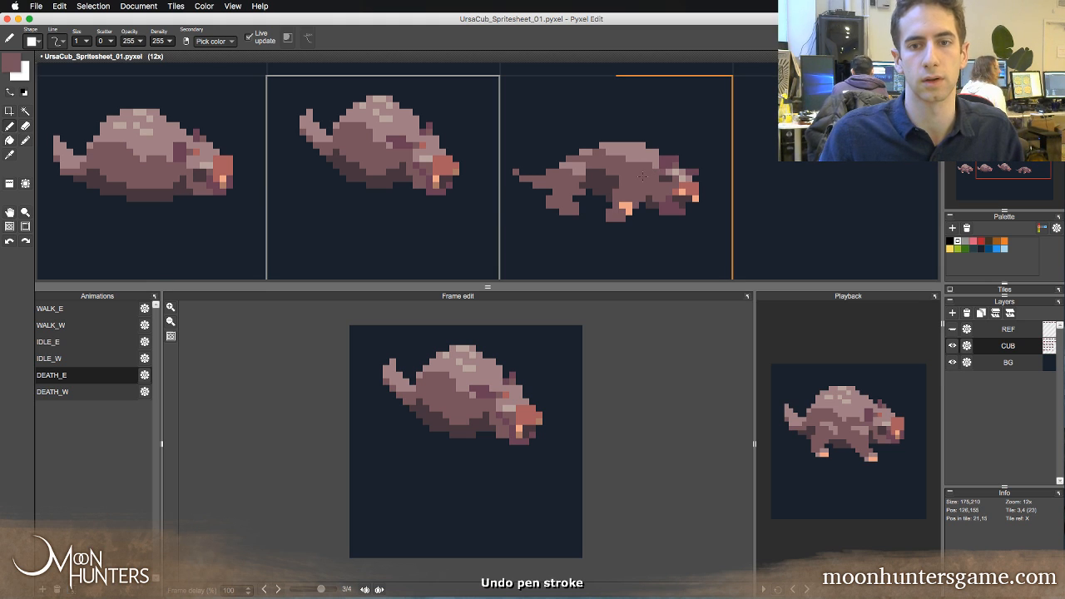
- Recolour the bottom of the collapsed cub's front foot in peach and fill the leg above it in brown
{"action": "key", "text": "super+shift+z"}
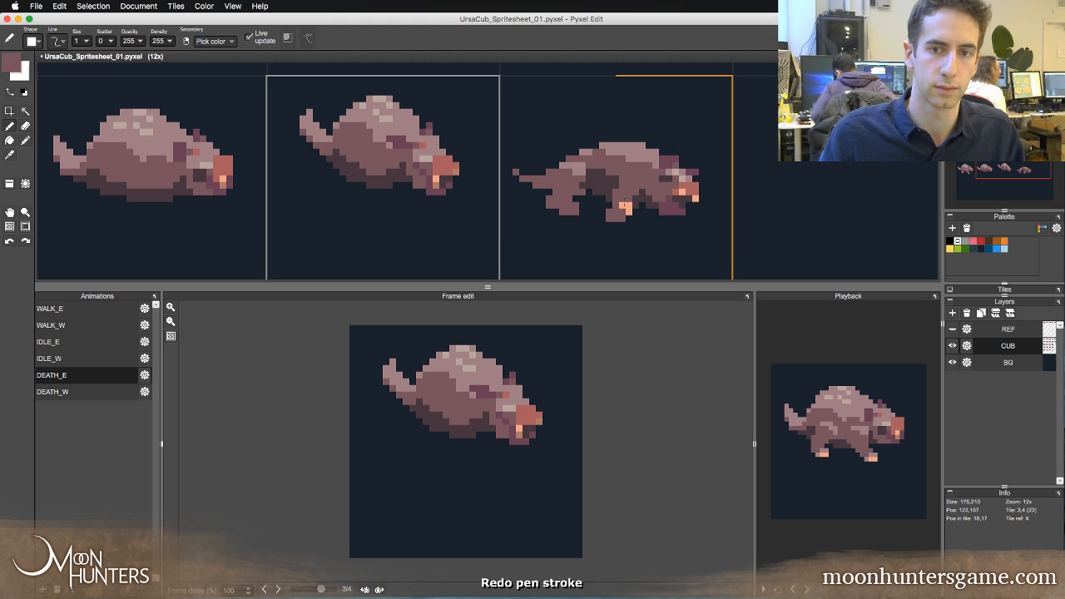
{"action": "left_click", "coordinate": [622, 208], "text": "alt"}
{"action": "left_click", "coordinate": [621, 208], "text": "alt"}
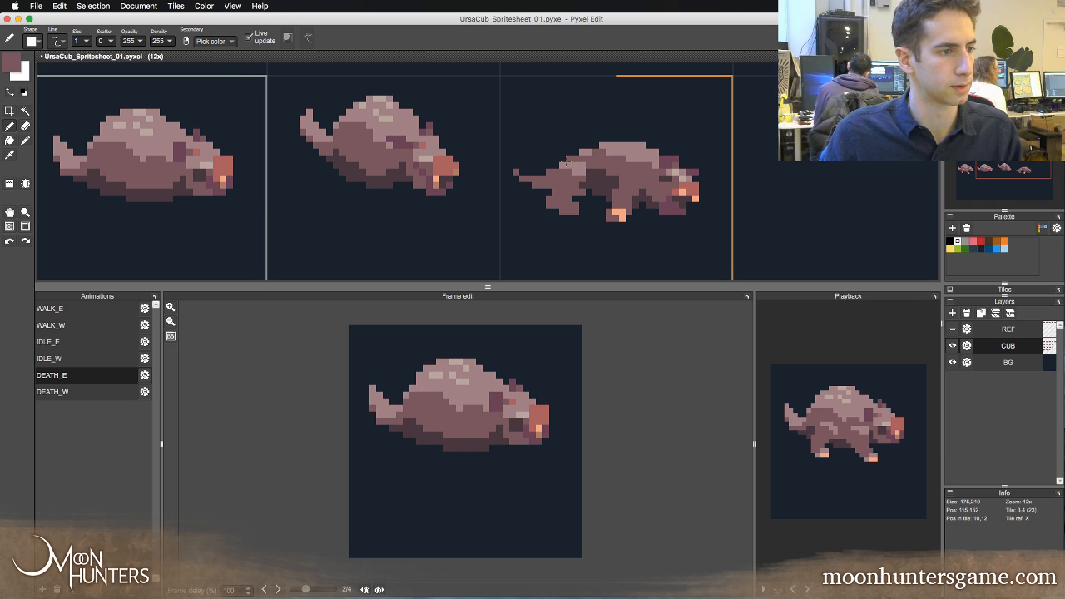
- Paint a lighter pinkish-brown highlight on the shoulder above the front leg in the final DEATH_E frame, sampling colours from the cub
{"action": "key", "text": "Left"}
{"action": "key", "text": "Right"}
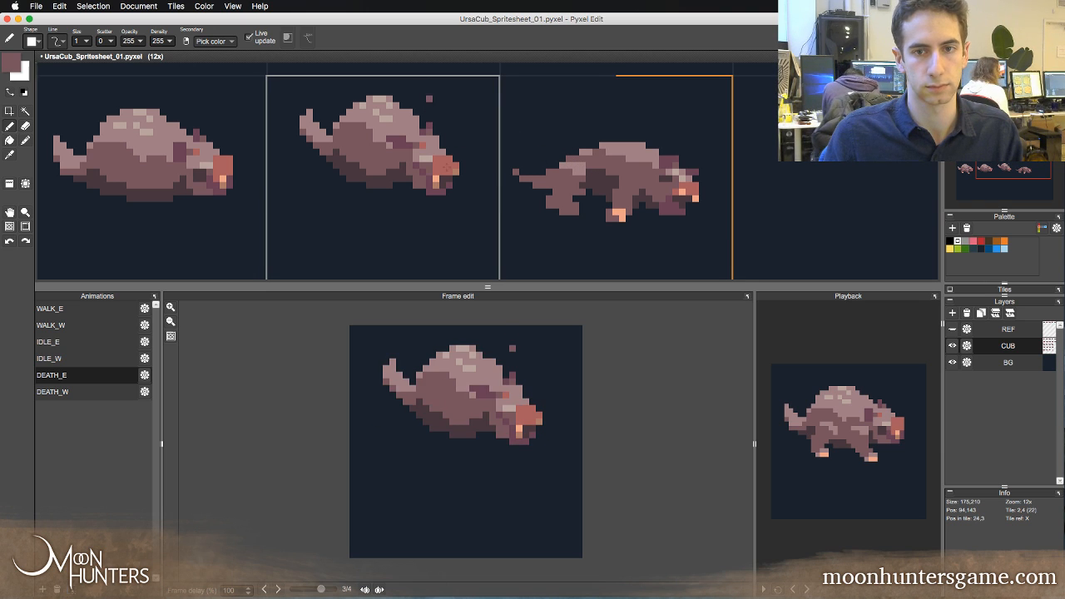
{"action": "key", "text": "Right"}
{"action": "key", "text": "Left"}
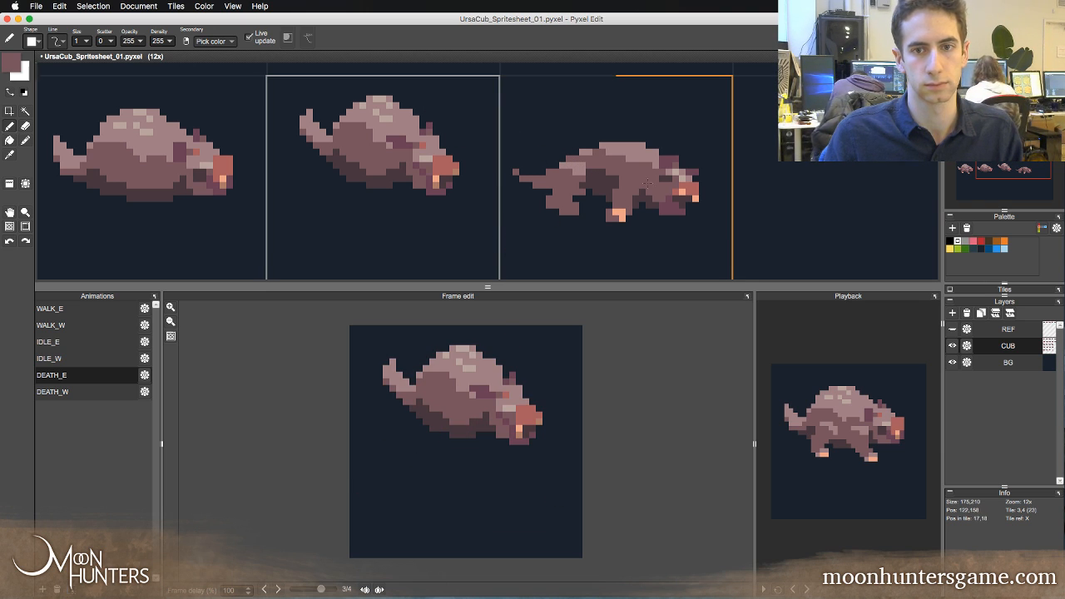
{"action": "key", "text": "Right"}
{"action": "left_click", "coordinate": [682, 178], "text": "alt"}
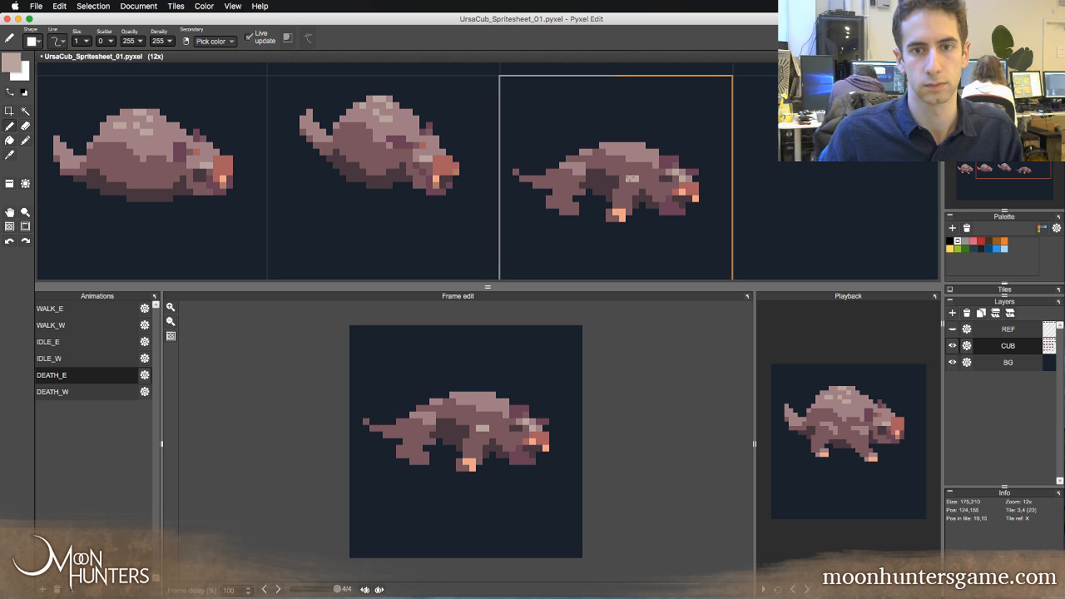
{"action": "right_click", "coordinate": [653, 153]}
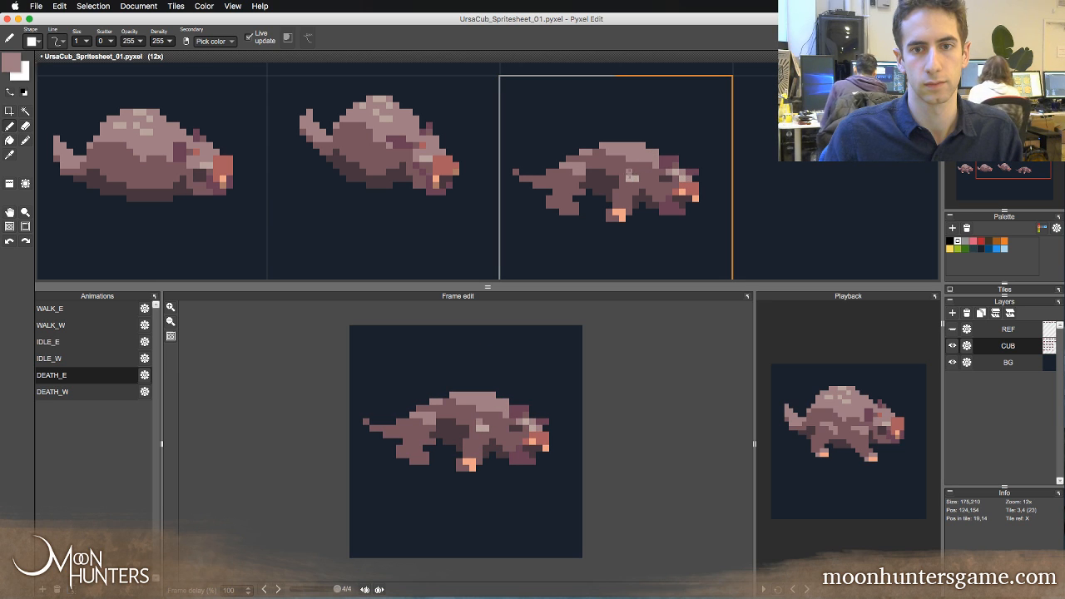
{"action": "left_click_drag", "start_coordinate": [630, 173], "coordinate": [636, 185]}
{"action": "right_click", "coordinate": [623, 183]}
{"action": "left_click", "coordinate": [629, 179]}
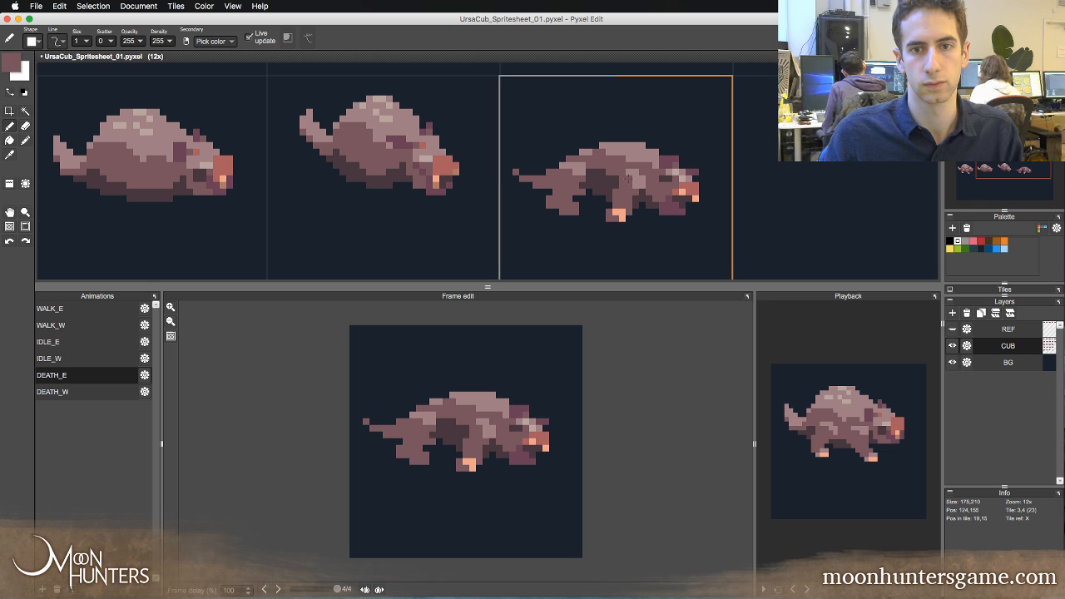
- Alternate between the last two DEATH_E frames to check how the motion reads from the curled pose to the collapsed pose
{"action": "key", "text": "Left"}
{"action": "key", "text": "Right"}
{"action": "key", "text": "Left"}
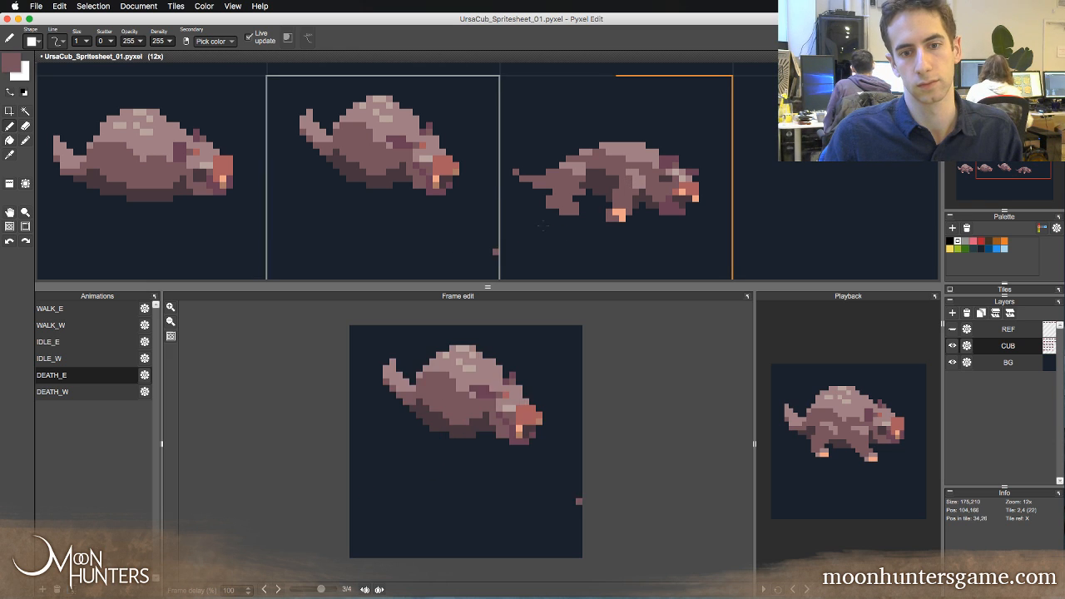
{"action": "key", "text": "Right"}
{"action": "key", "text": "Left"}
{"action": "key", "text": "Right"}
{"action": "key", "text": "Left"}
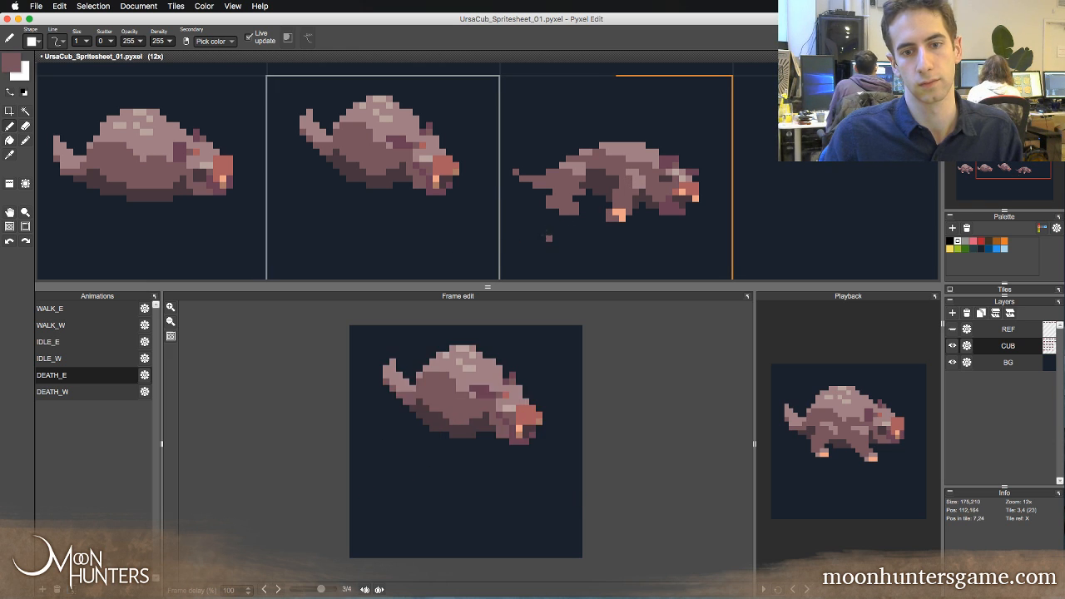
{"action": "key", "text": "Right"}
{"action": "key", "text": "Left"}
{"action": "key", "text": "Right"}
{"action": "key", "text": "Left"}
{"action": "key", "text": "Right"}
{"action": "key", "text": "Left"}
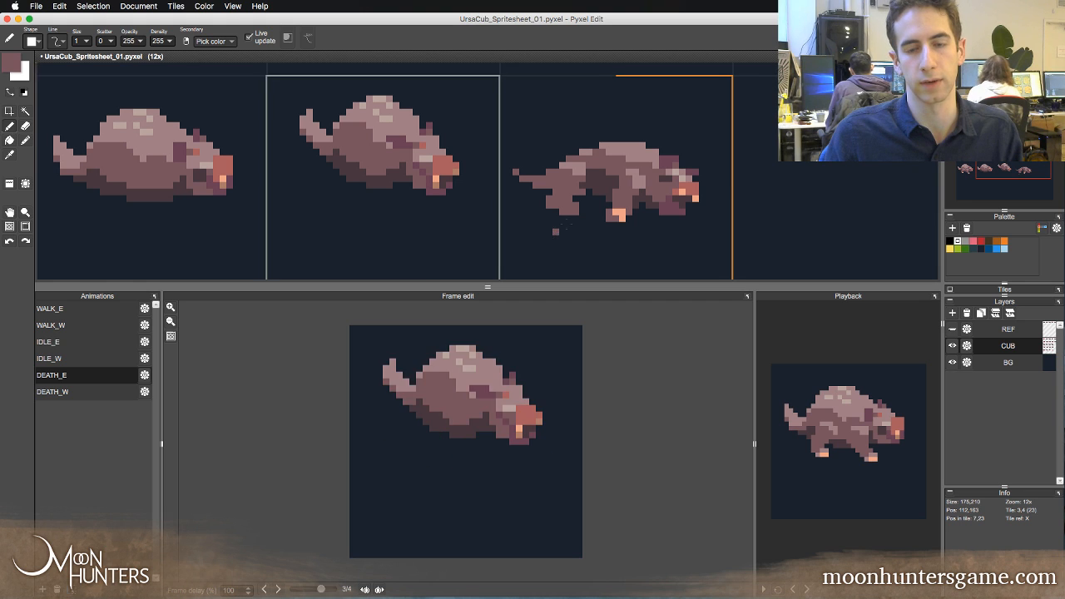
{"action": "key", "text": "Right"}
{"action": "key", "text": "Left"}
{"action": "key", "text": "Right"}
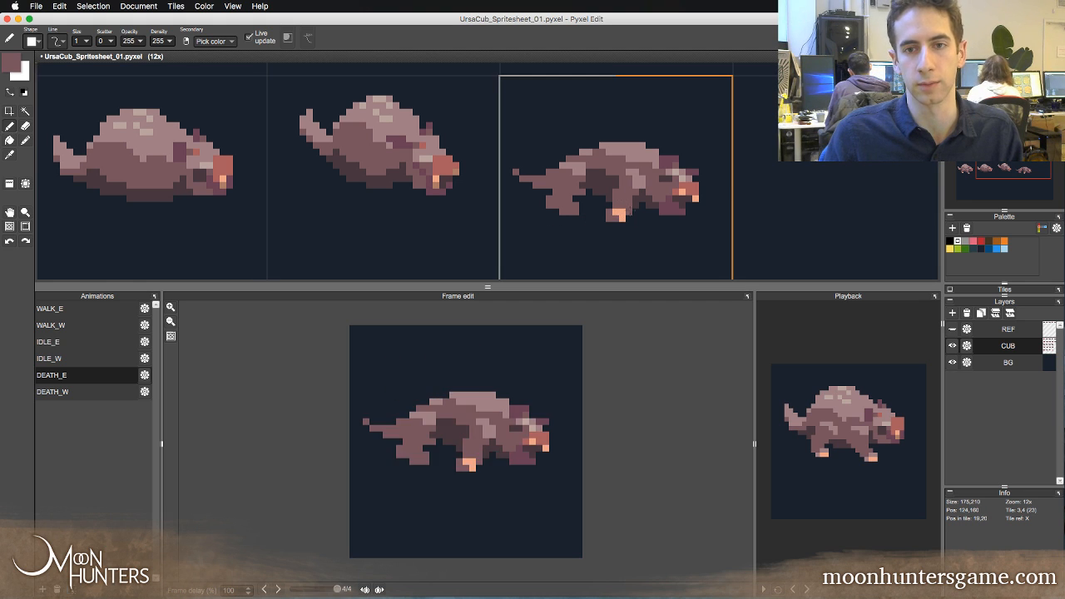
{"action": "key", "text": "Left"}
{"action": "key", "text": "Right"}
{"action": "key", "text": "Left"}
{"action": "key", "text": "Right"}
{"action": "key", "text": "Left"}
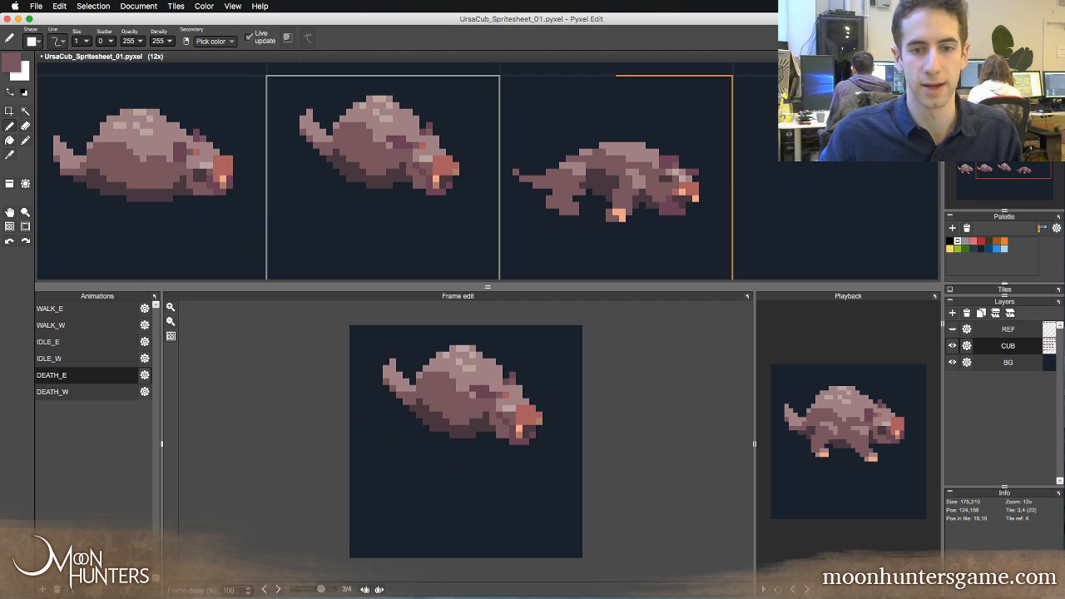
{"action": "key", "text": "Right"}
{"action": "key", "text": "Left"}
{"action": "key", "text": "Right"}
{"action": "key", "text": "Left"}
{"action": "key", "text": "Right"}
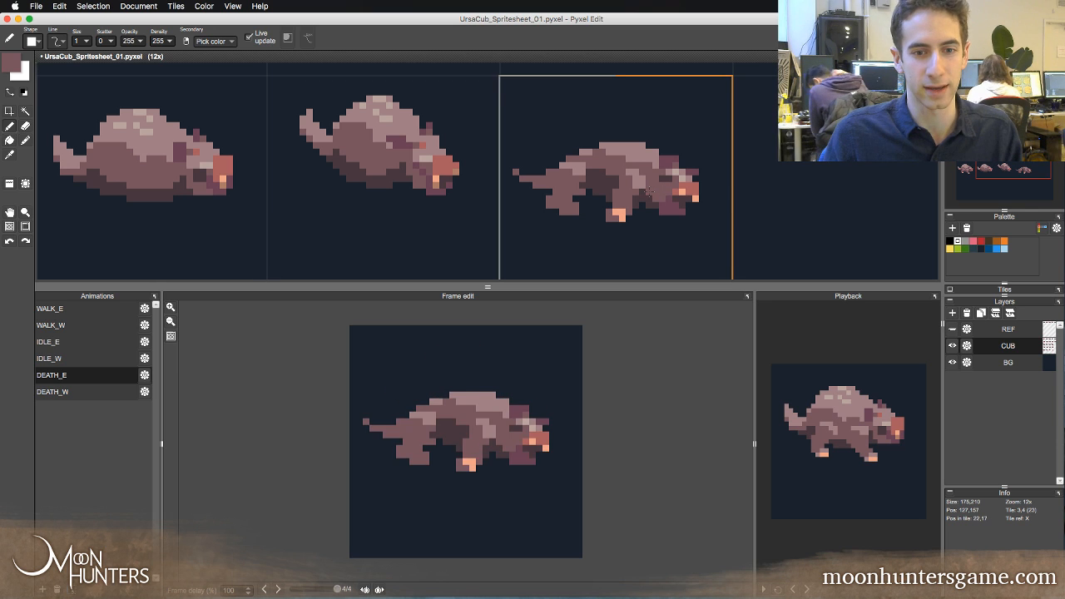
{"action": "key", "text": "Left"}
{"action": "key", "text": "Right"}
{"action": "key", "text": "Left"}
{"action": "key", "text": "Right"}
{"action": "key", "text": "Left"}
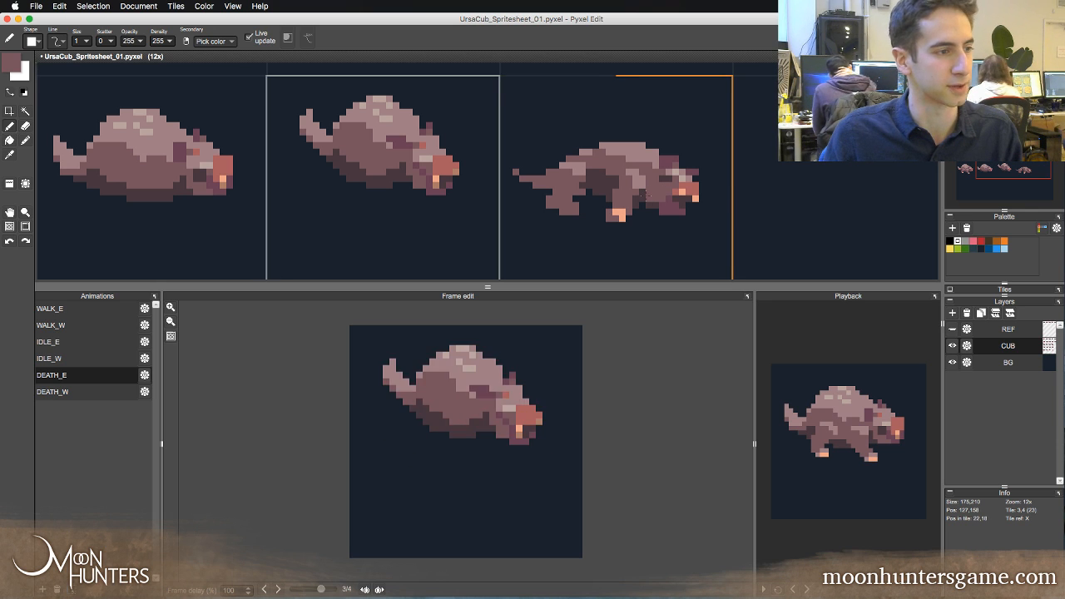
{"action": "key", "text": "Right"}
{"action": "key", "text": "Left"}
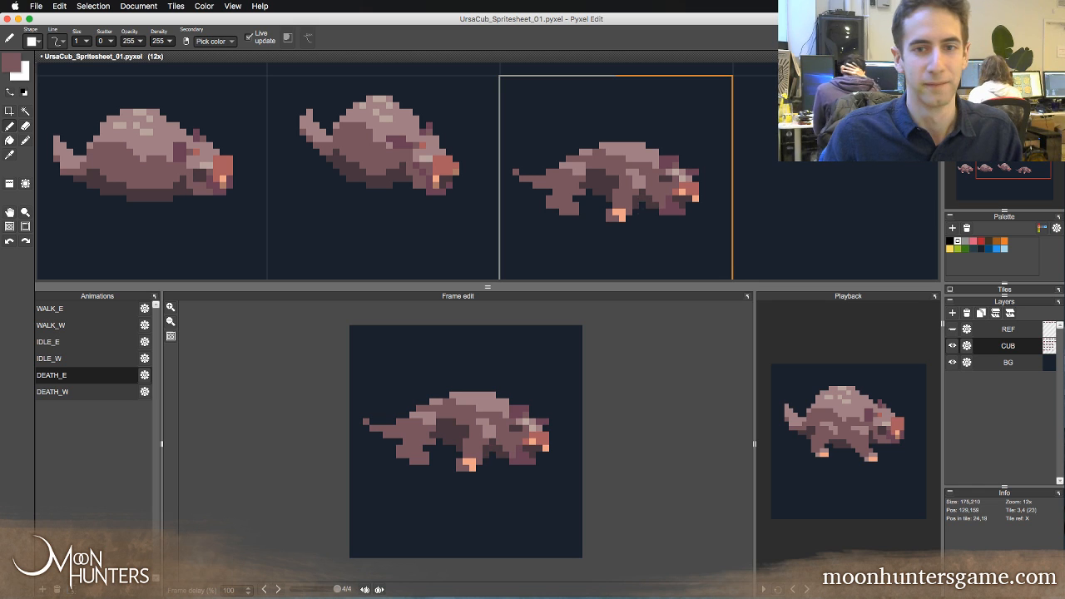
- Extend the dark underbelly shading toward the hind leg in the final DEATH_E frame, using the dark brown sampled from the belly
{"action": "right_click", "coordinate": [668, 212]}
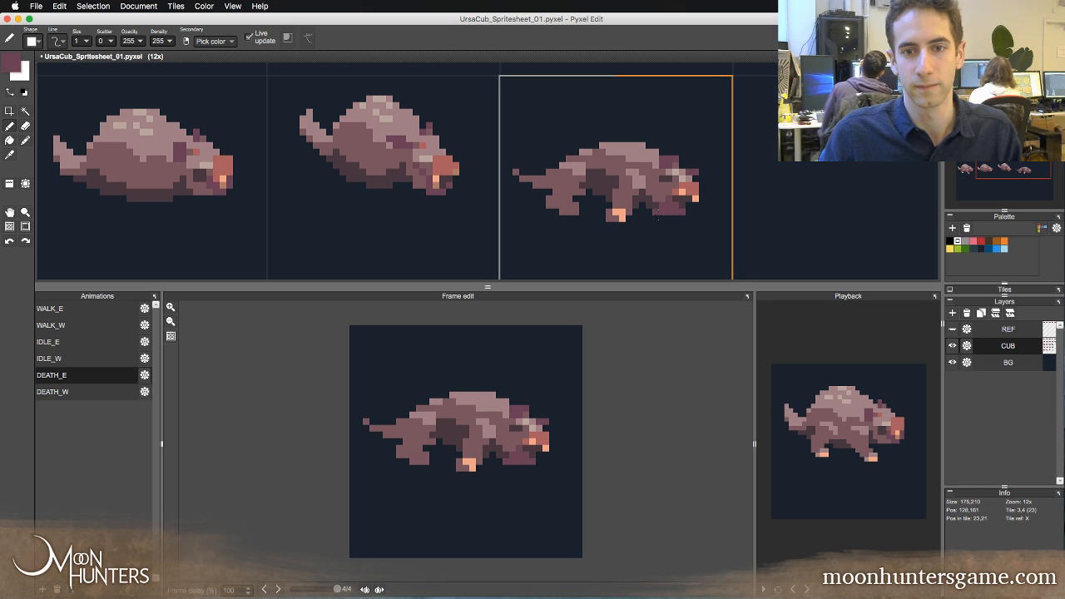
{"action": "key", "text": "Left"}
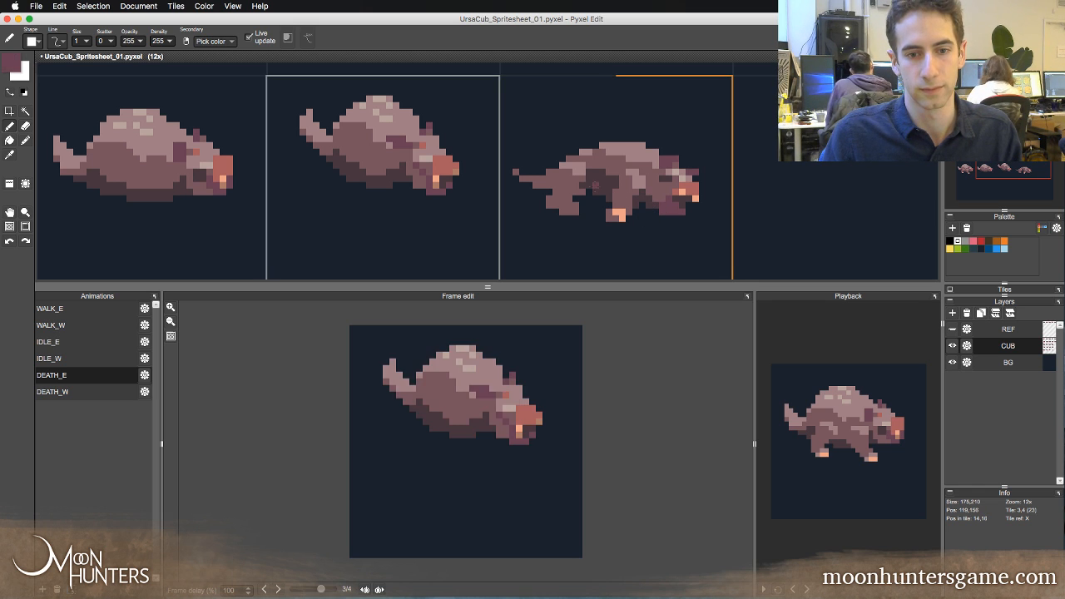
{"action": "key", "text": "Right"}
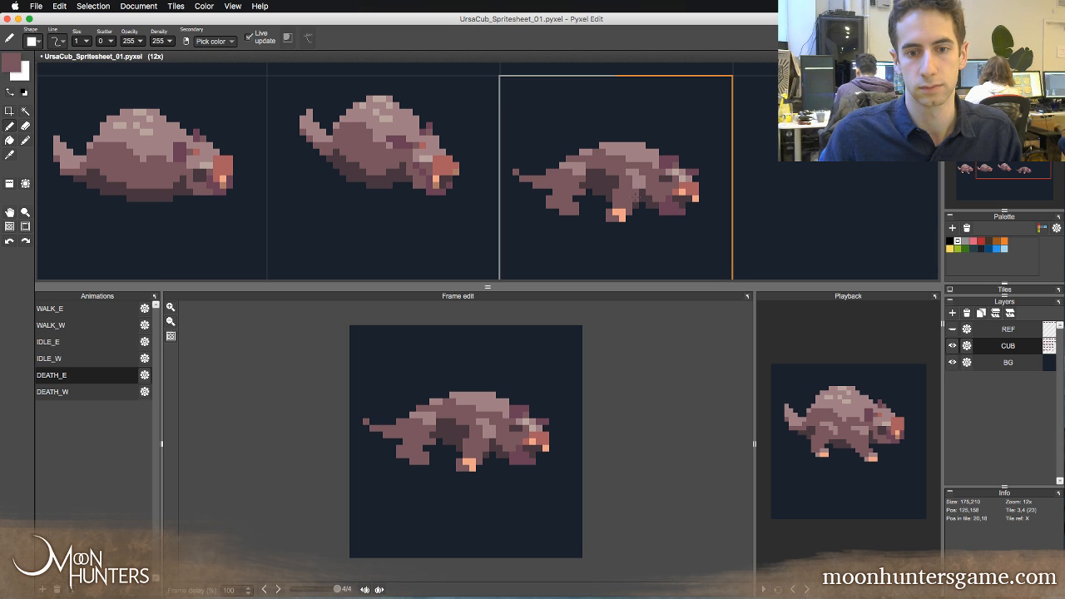
{"action": "key", "text": "Left"}
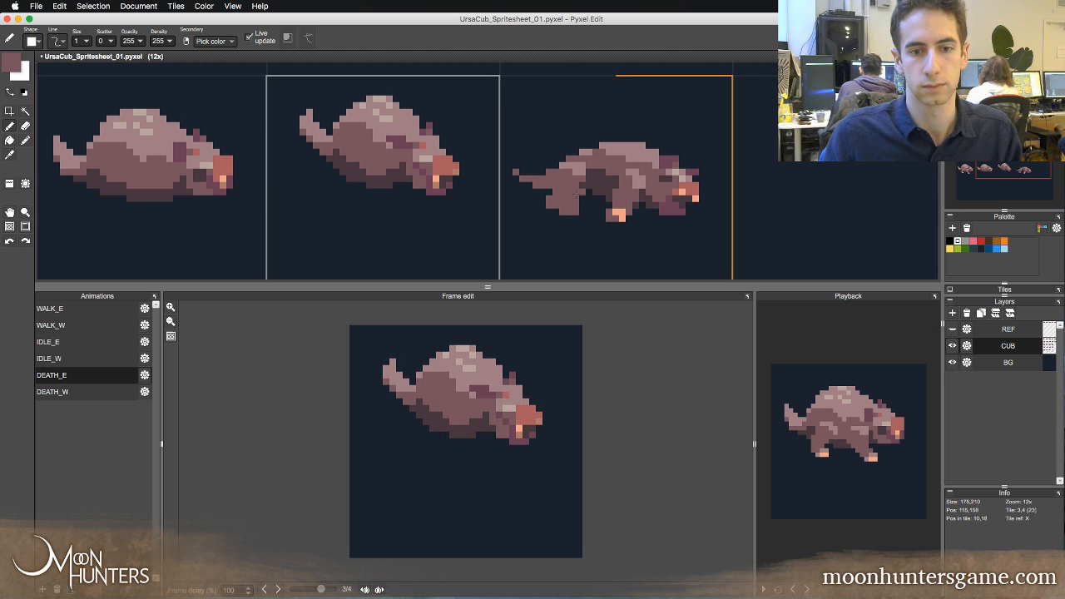
{"action": "key", "text": "Right"}
{"action": "left_click", "coordinate": [586, 166], "text": "alt"}
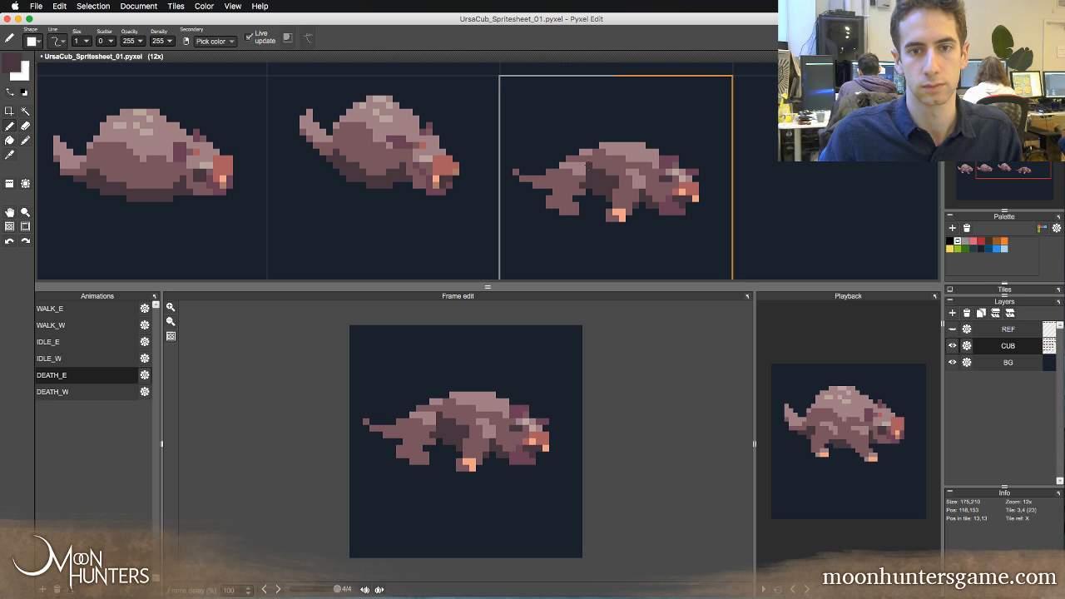
{"action": "left_click", "coordinate": [589, 198]}
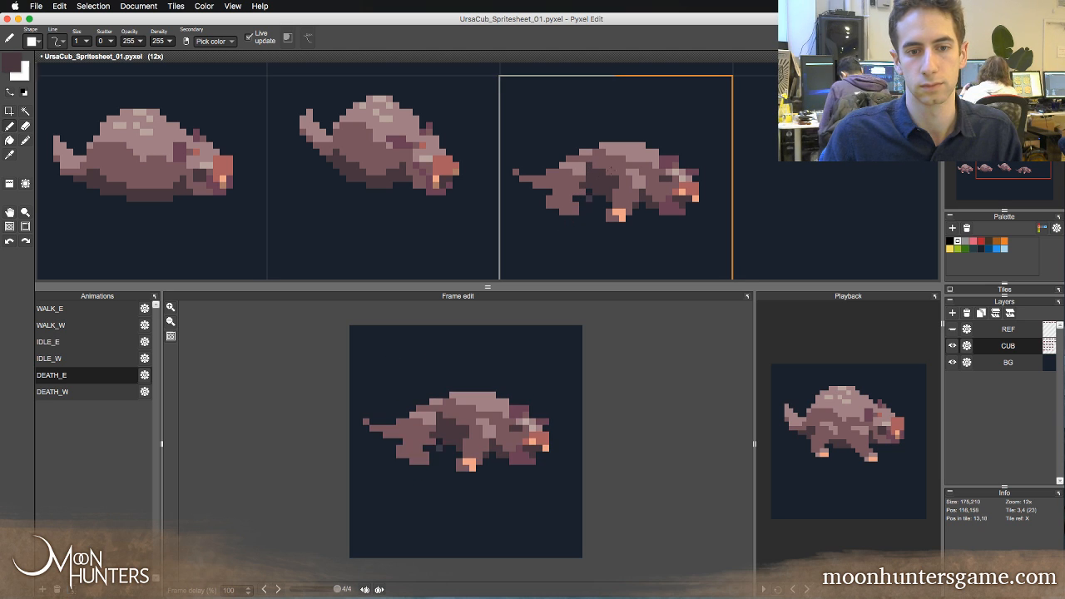
- Refine the dark belly shading between the legs in the final DEATH_E frame, using browns sampled from the cub
{"action": "left_click", "coordinate": [583, 186], "text": "alt"}
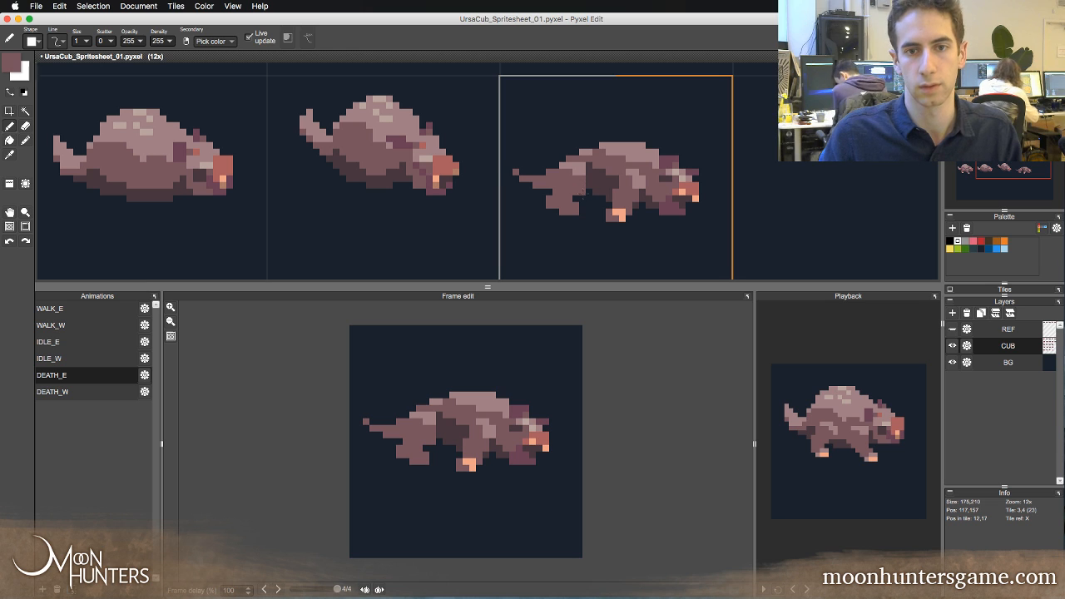
{"action": "key", "text": "e"}
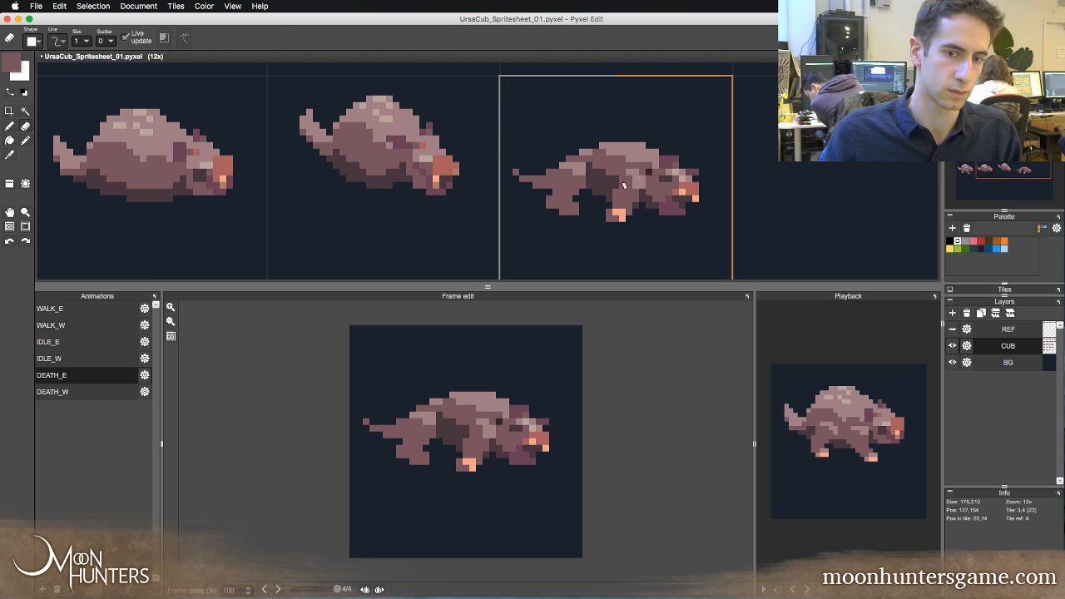
{"action": "left_click", "coordinate": [586, 193], "text": "alt"}
{"action": "key", "text": "b"}
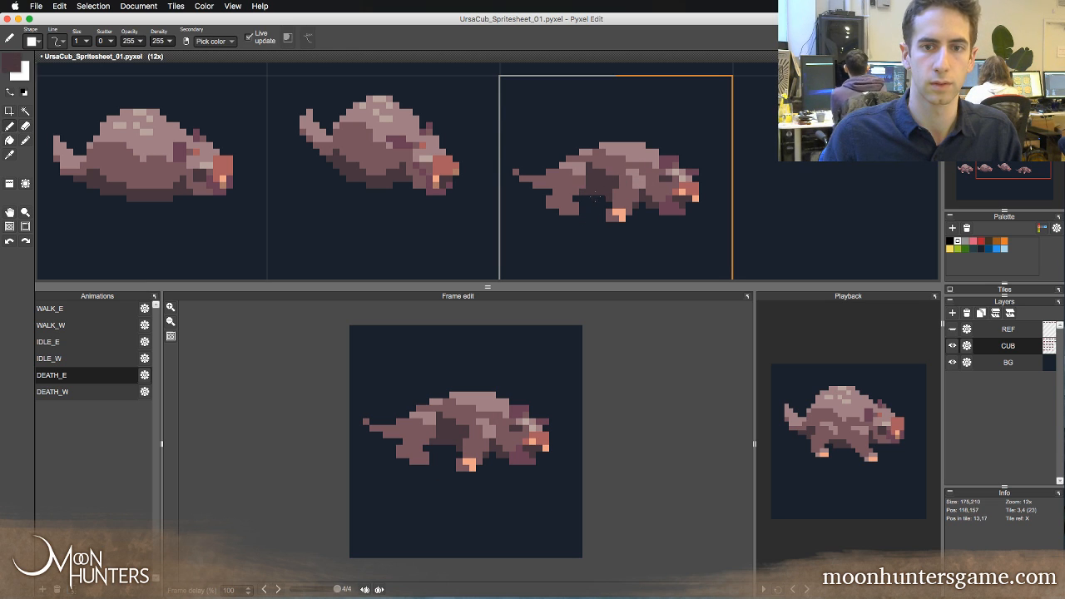
{"action": "left_click", "coordinate": [622, 187]}
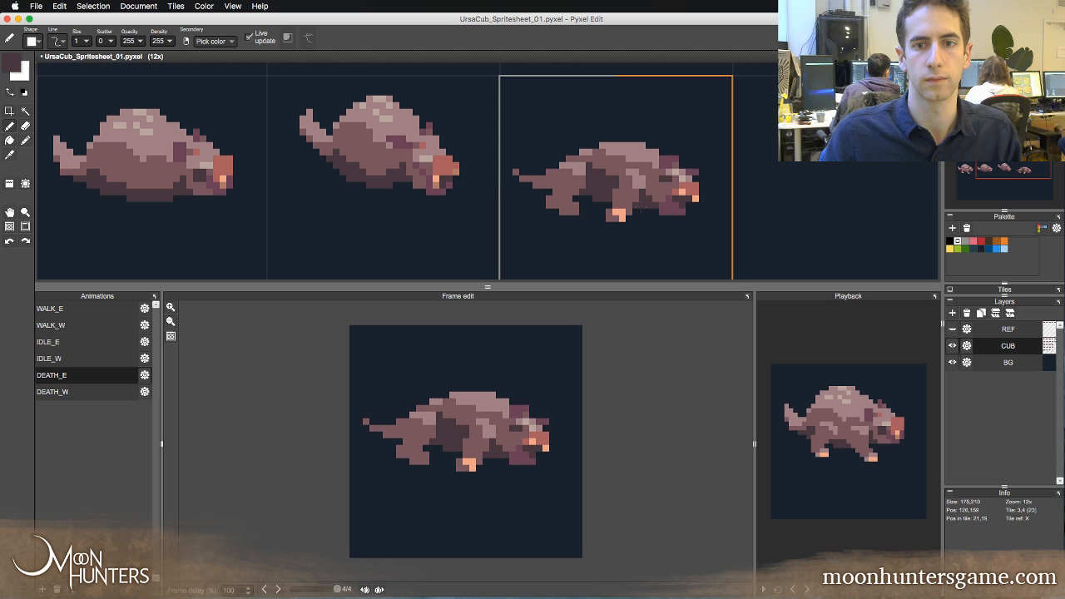
- Add light pink highlight pixels along the ridge of the collapsed cub's back, sampling the highlight colour from the previous frame's back
{"action": "key", "text": "Left"}
{"action": "key", "text": "Right"}
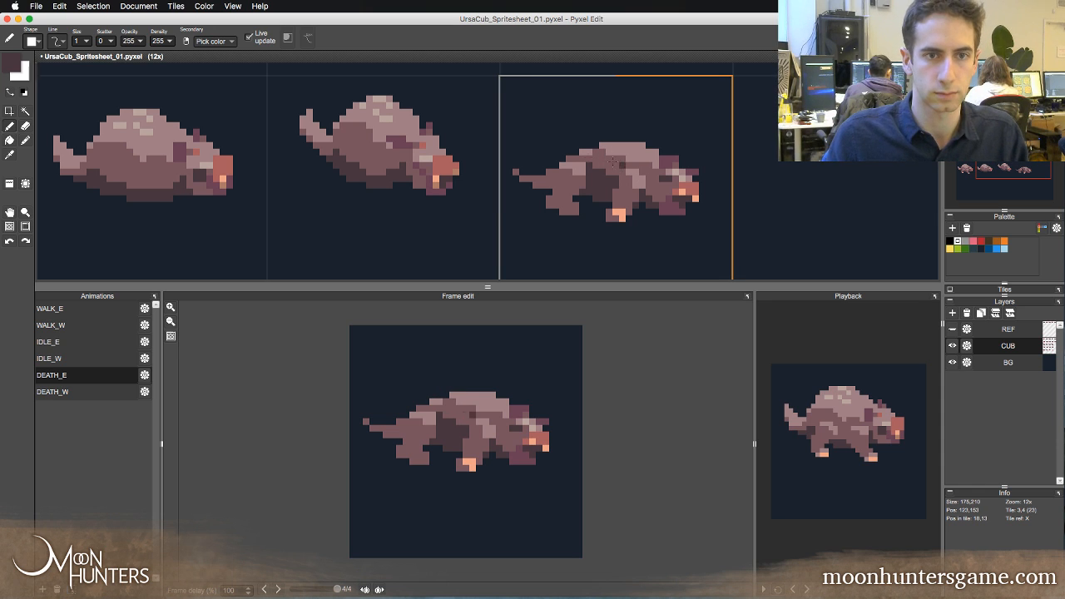
{"action": "right_click", "coordinate": [389, 105]}
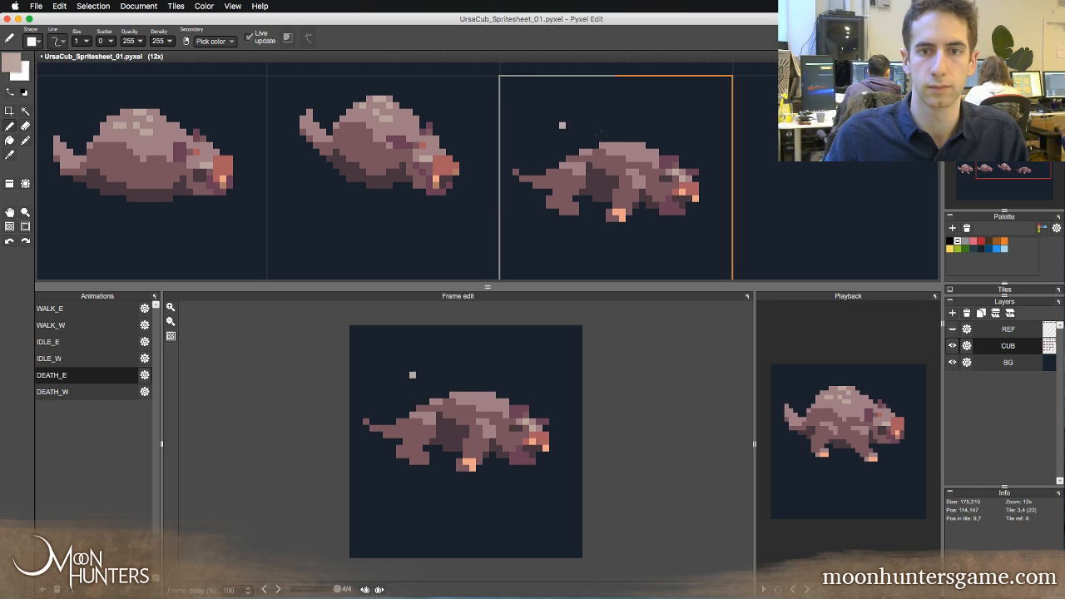
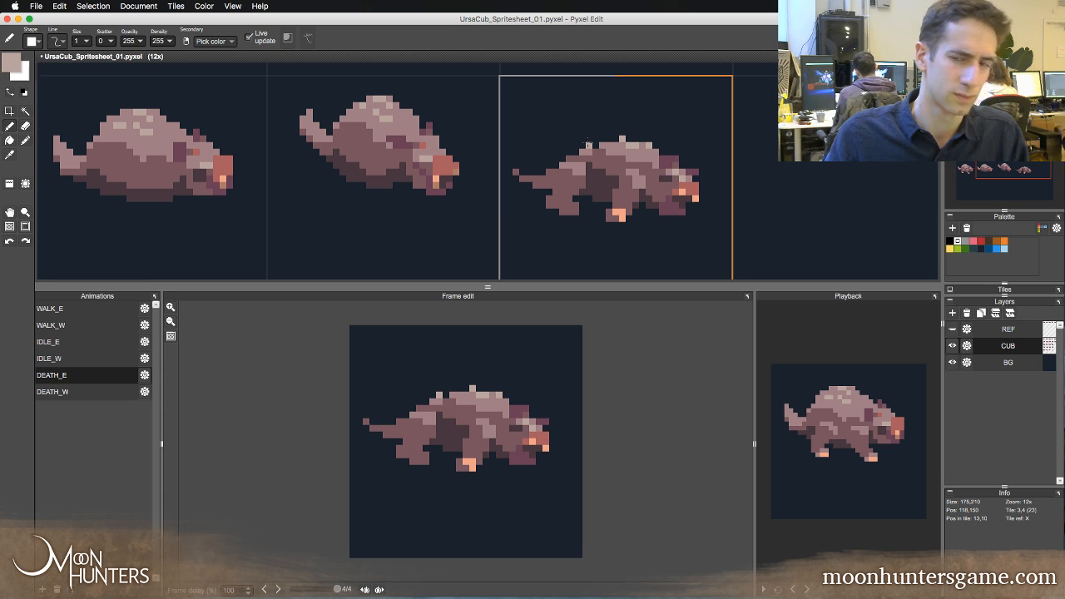
- Step back and forth through the DEATH_E frames to examine how the highlighted collapsed pose follows the earlier poses
{"action": "key", "text": "Left"}
{"action": "key", "text": "Left"}
{"action": "key", "text": "Right"}
{"action": "key", "text": "Right"}
{"action": "key", "text": "Right"}
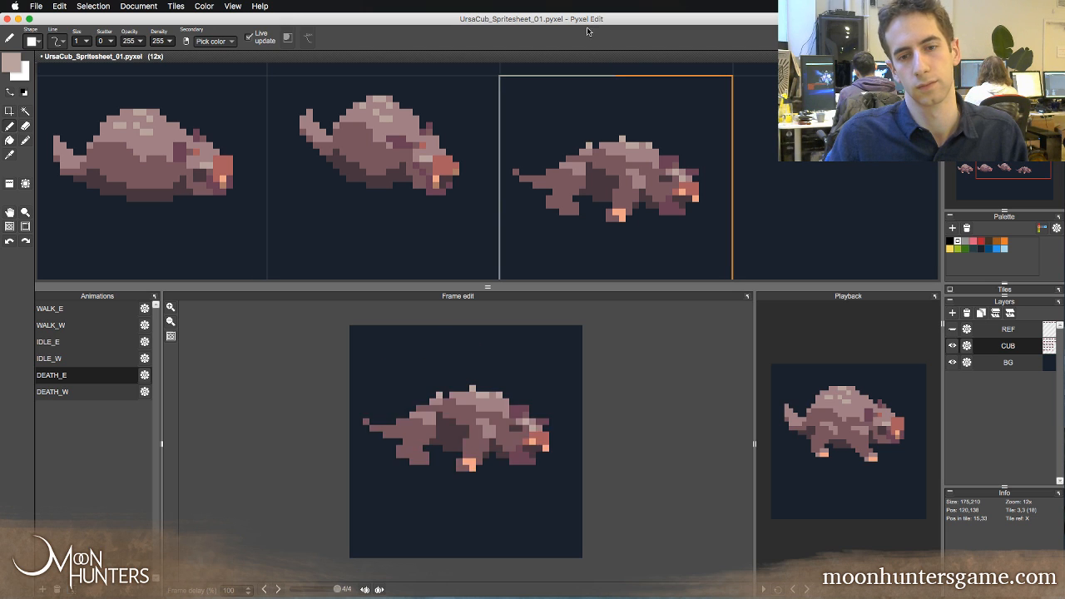
{"action": "key", "text": "Right"}
{"action": "key", "text": "Left"}
{"action": "key", "text": "Right"}
{"action": "key", "text": "Right"}
{"action": "key", "text": "Right"}
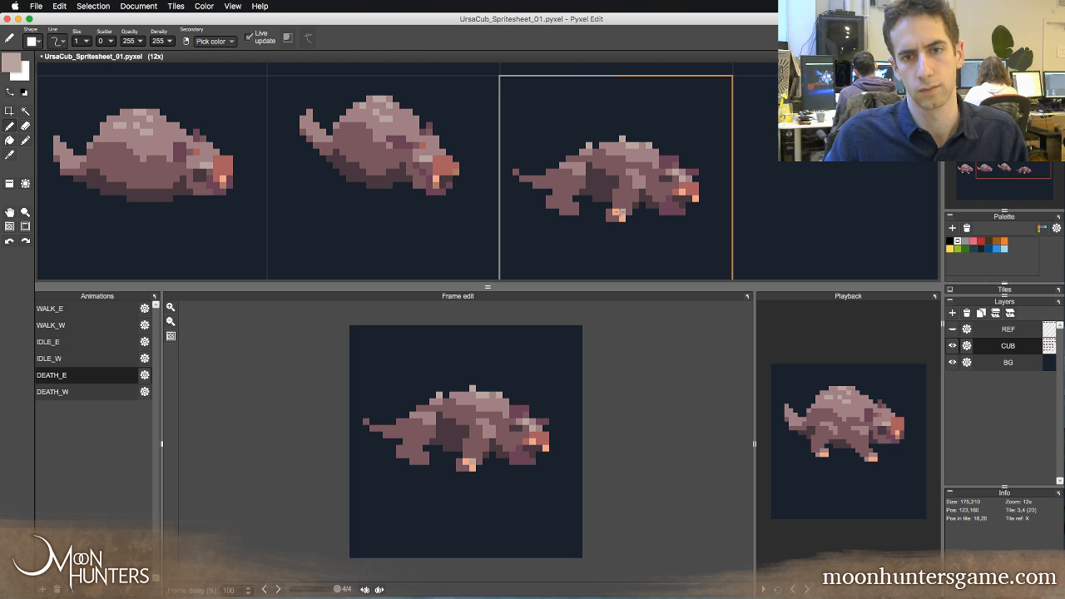
- Paint the collapsed cub's hind foot in the peach sampled from the front foot, with a pinkish-brown pixel above it
{"action": "left_click", "coordinate": [621, 210], "text": "alt"}
{"action": "left_click", "coordinate": [568, 211]}
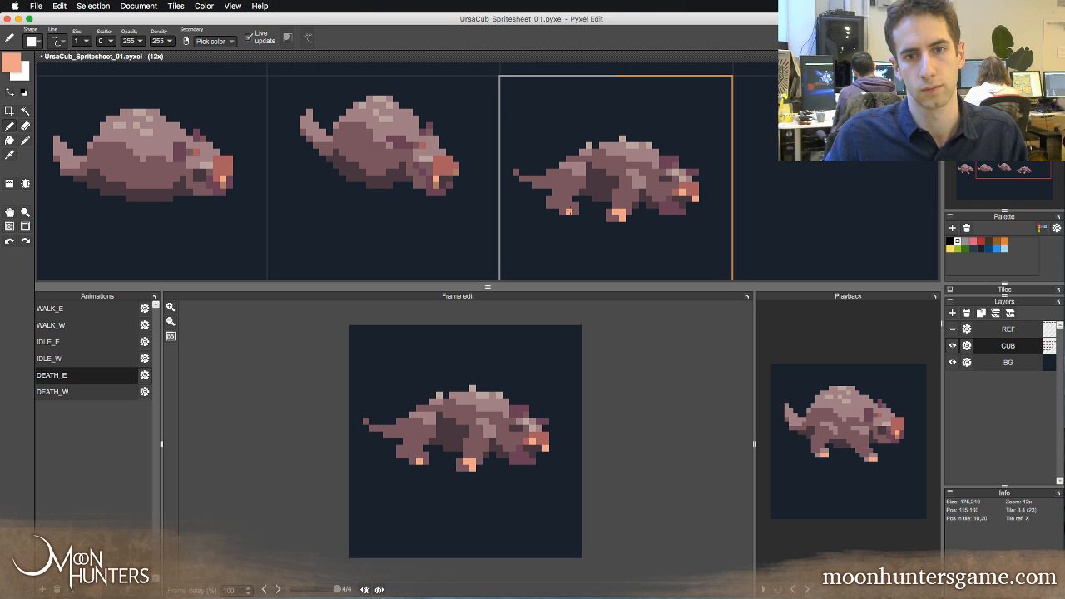
{"action": "left_click", "coordinate": [582, 179], "text": "alt"}
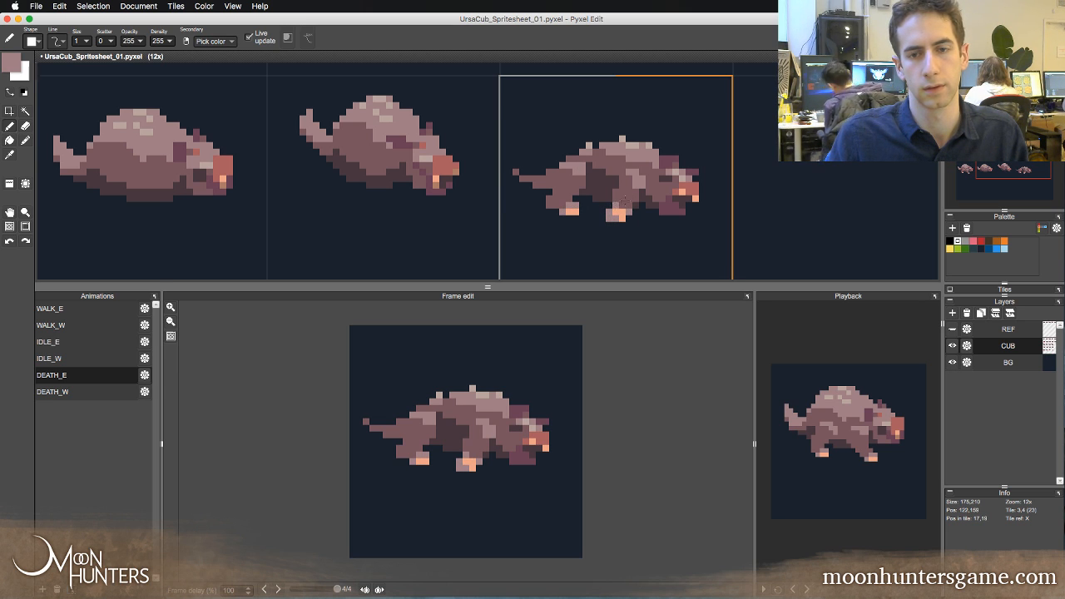
- Shade the back edge of the collapsed cub's front foot with the dark mauve sampled from beneath the head
{"action": "left_click", "coordinate": [628, 199], "text": "alt"}
{"action": "left_click", "coordinate": [670, 205], "text": "alt"}
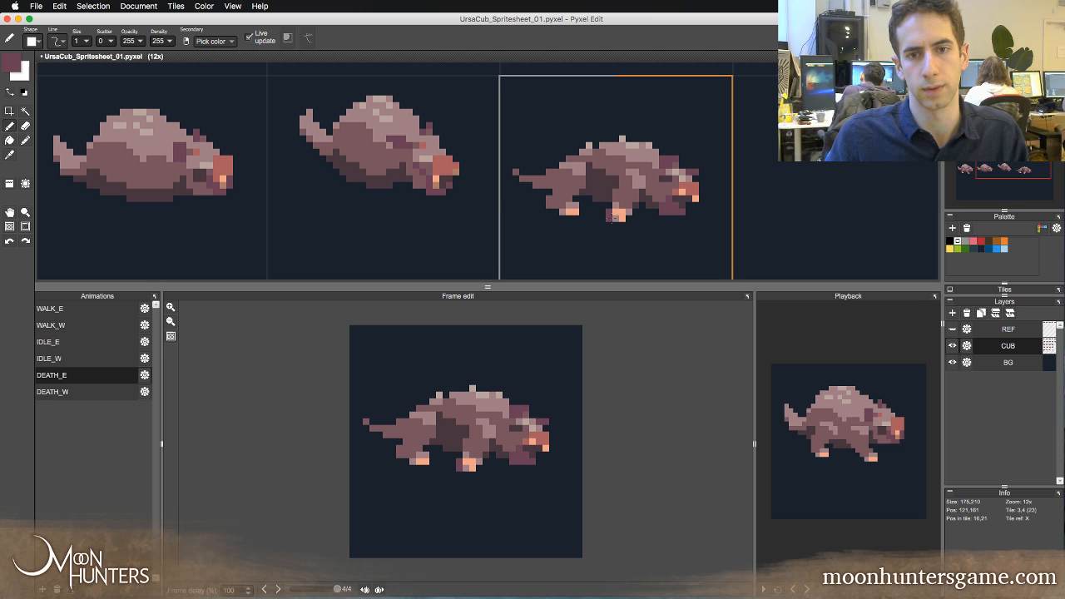
{"action": "key", "text": "Left"}
{"action": "key", "text": "Right"}
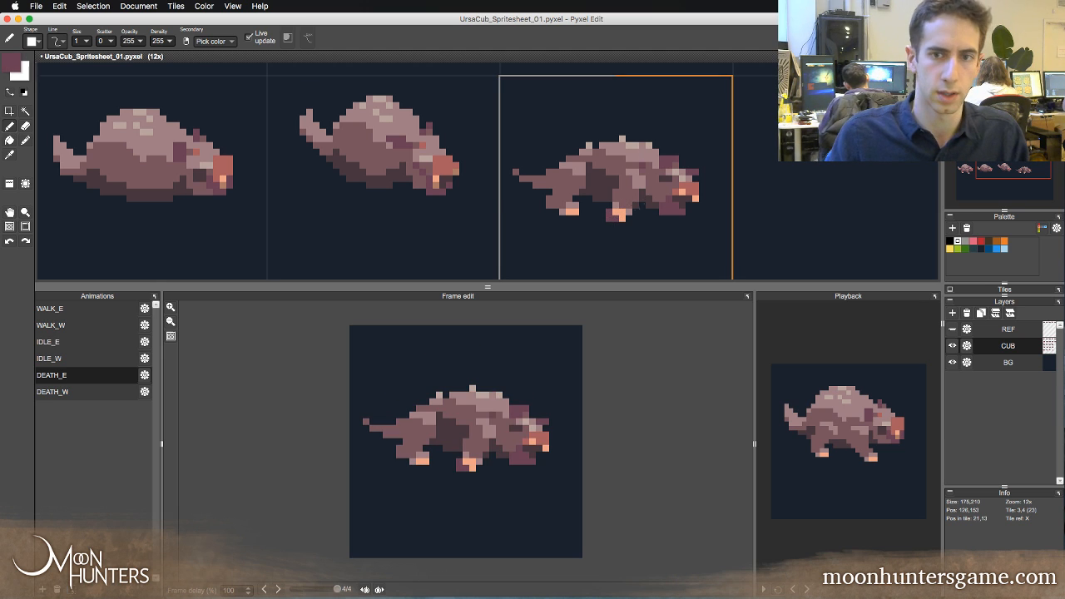
{"action": "right_click", "coordinate": [627, 200]}
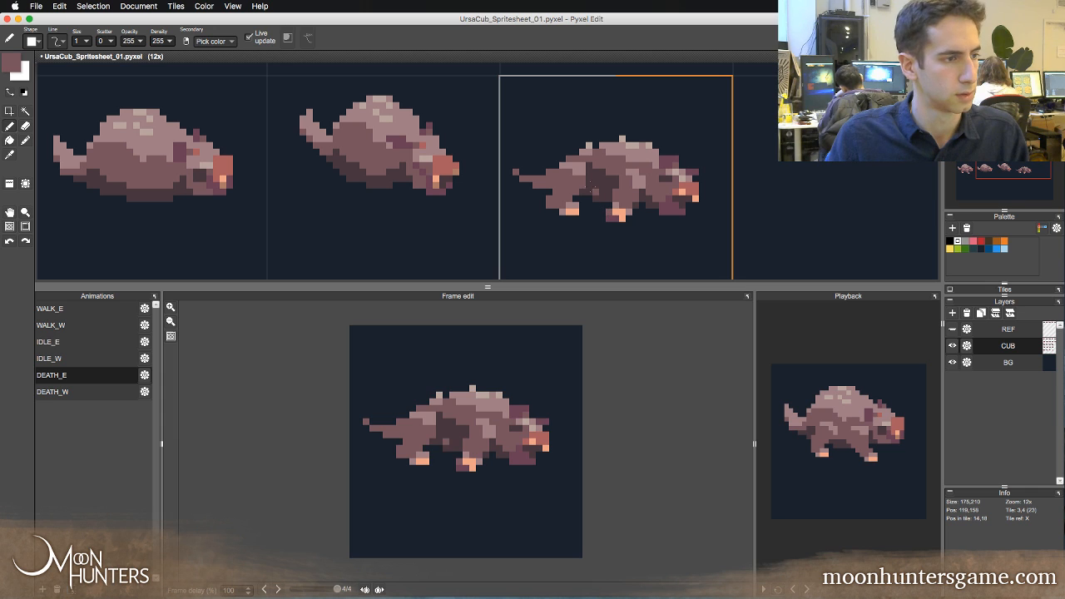
- Alternate between the last two DEATH_E frames to compare the positions of the feet and body
{"action": "key", "text": "Left"}
{"action": "key", "text": "Right"}
{"action": "key", "text": "Left"}
{"action": "key", "text": "Right"}
{"action": "left_click", "coordinate": [570, 119]}
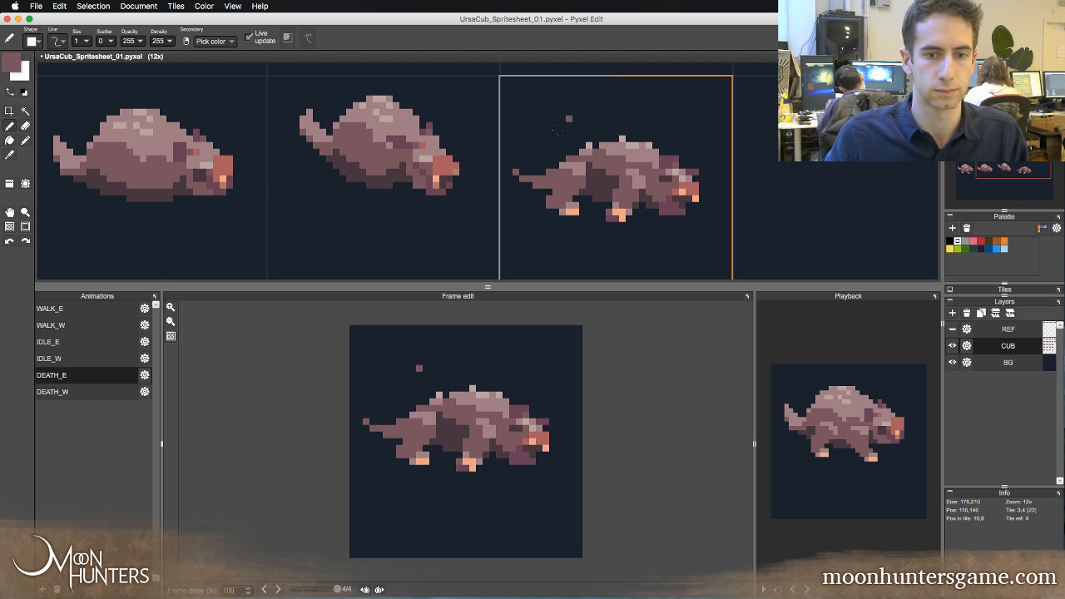
{"action": "key", "text": "Left"}
{"action": "left_click", "coordinate": [538, 165]}
{"action": "key", "text": "Right"}
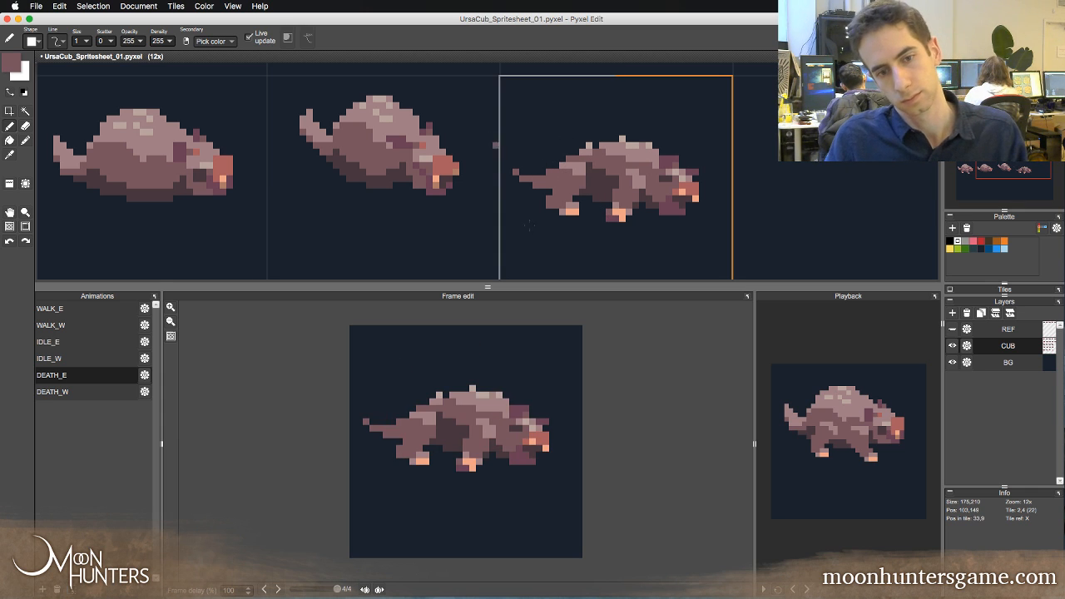
- Rework the hind foot and ankle pixels in the final frame, using peach, brown and pinkish-brown sampled from the cub
{"action": "right_click", "coordinate": [563, 207]}
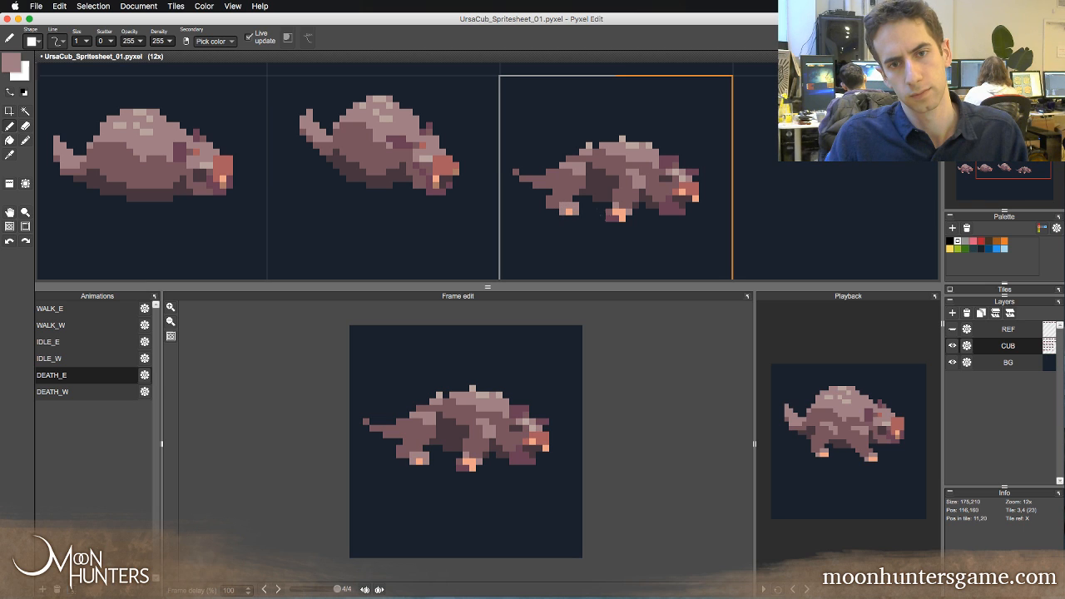
{"action": "right_click", "coordinate": [609, 218]}
{"action": "left_click", "coordinate": [564, 212]}
{"action": "right_click", "coordinate": [564, 205]}
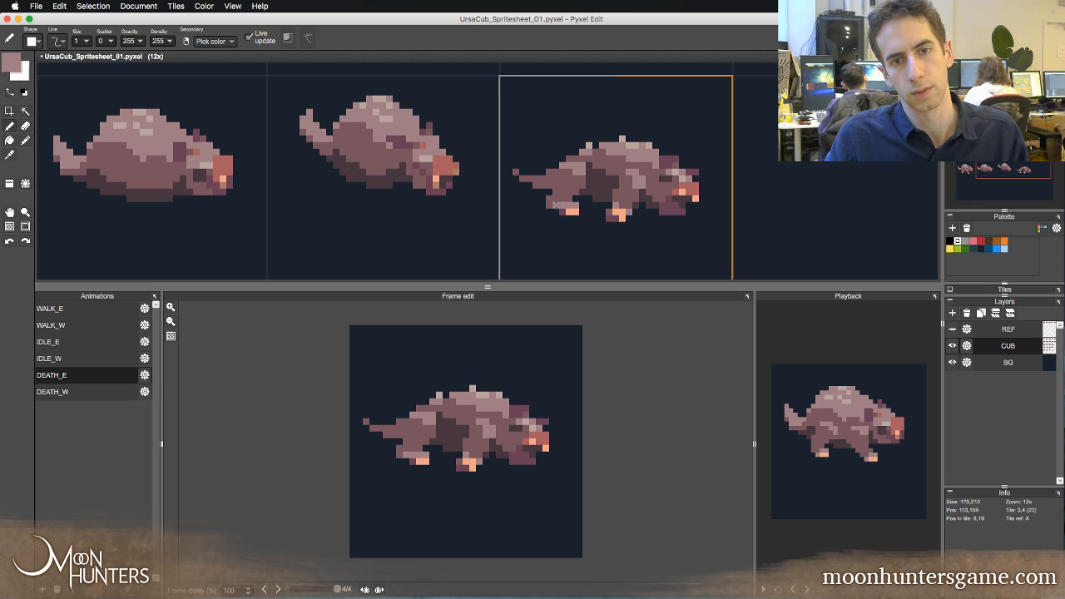
{"action": "right_click", "coordinate": [559, 204]}
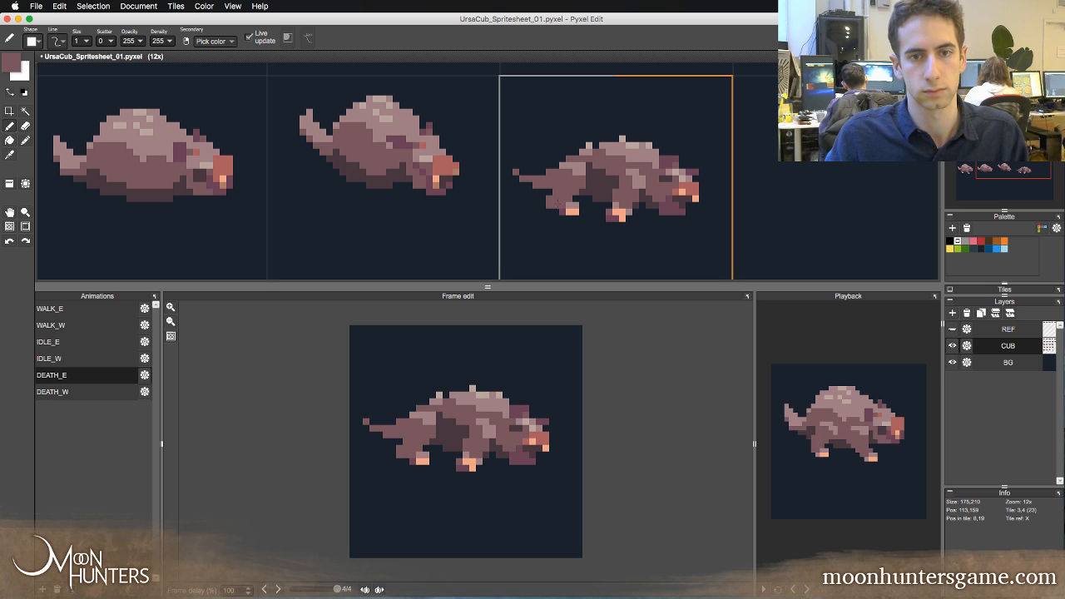
{"action": "right_click", "coordinate": [572, 205]}
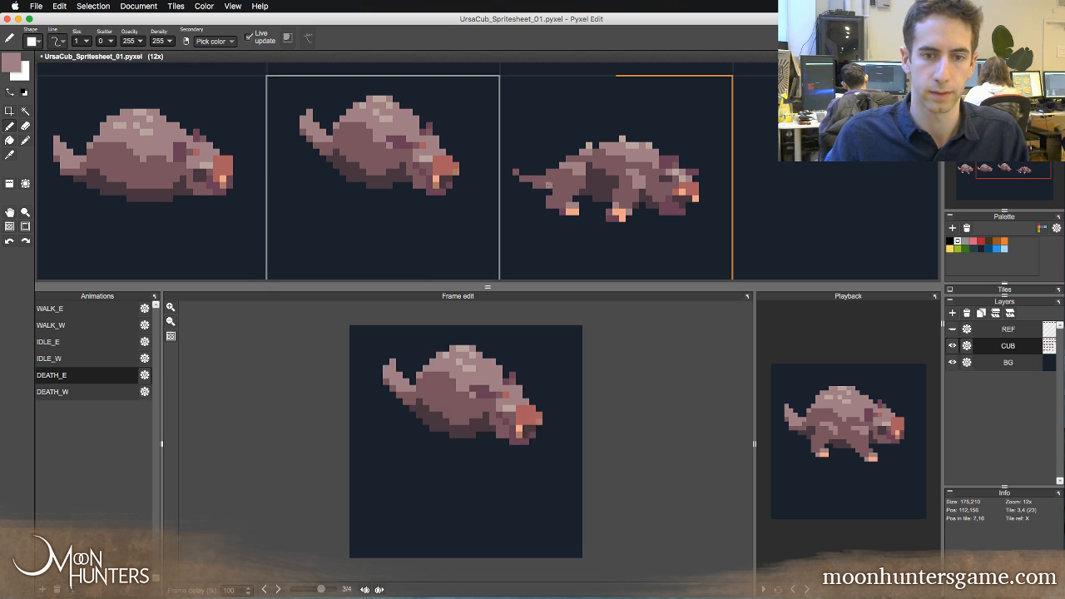
- Reshape the collapsed cub's tail in pinkish brown with a thicker base and raised tip, erasing the excess pixels
{"action": "left_click", "coordinate": [563, 105]}
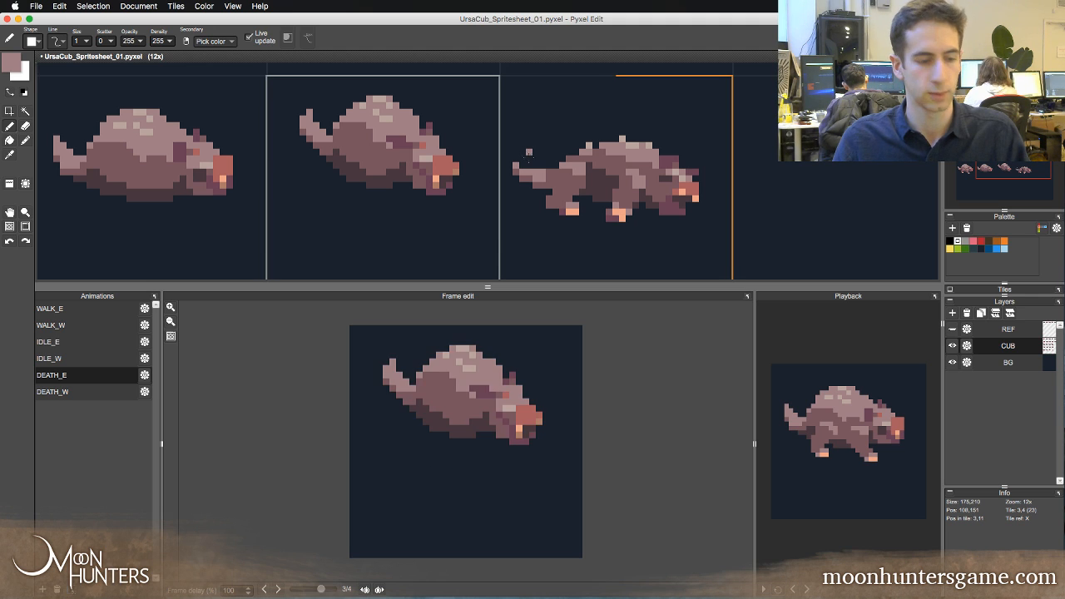
{"action": "key", "text": "e"}
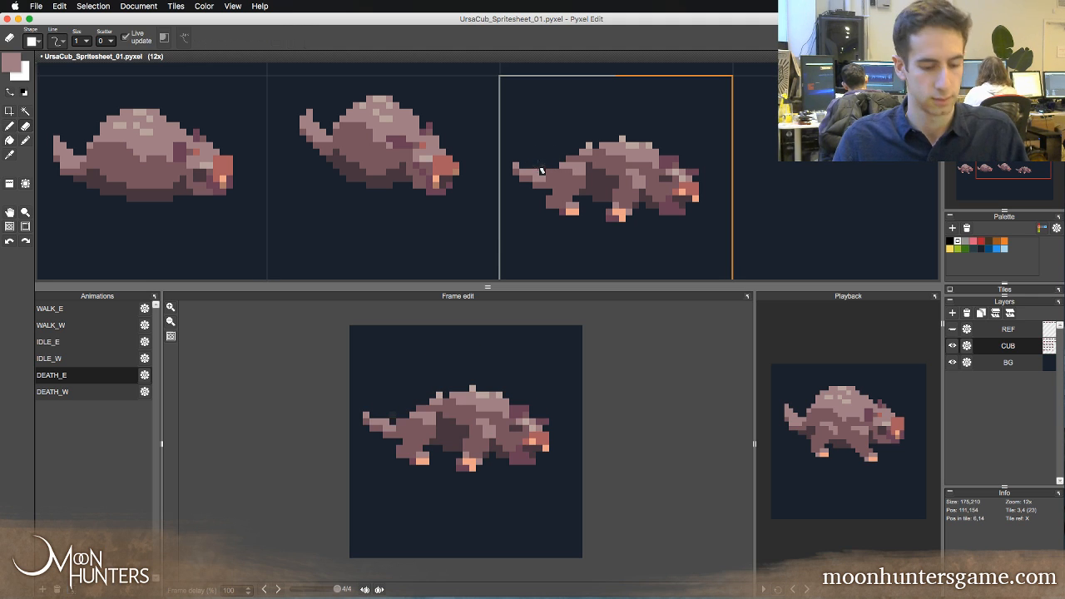
{"action": "key", "text": "b"}
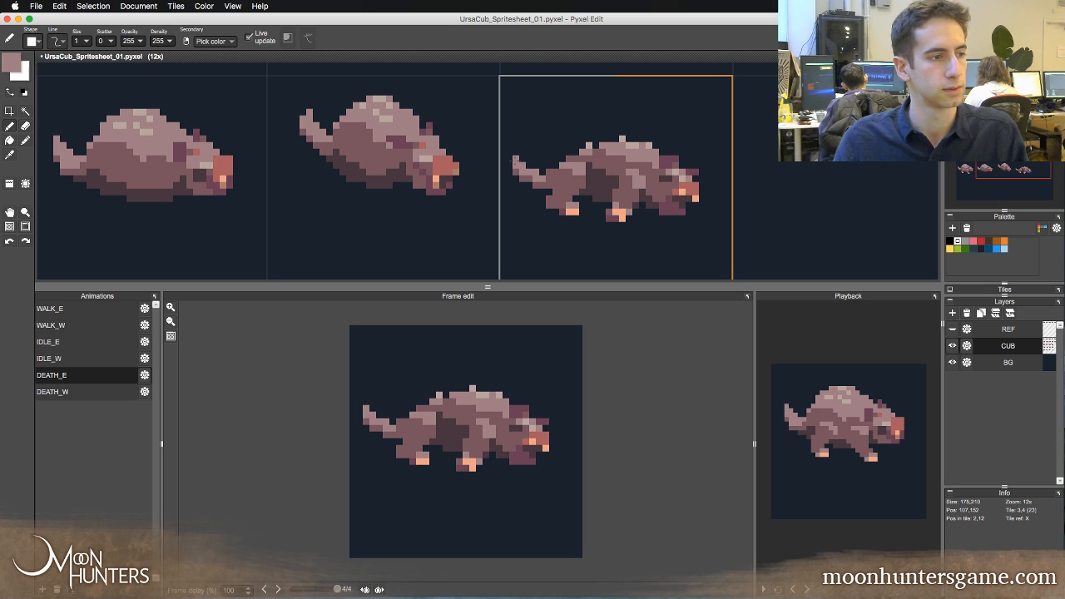
{"action": "left_click", "coordinate": [535, 145]}
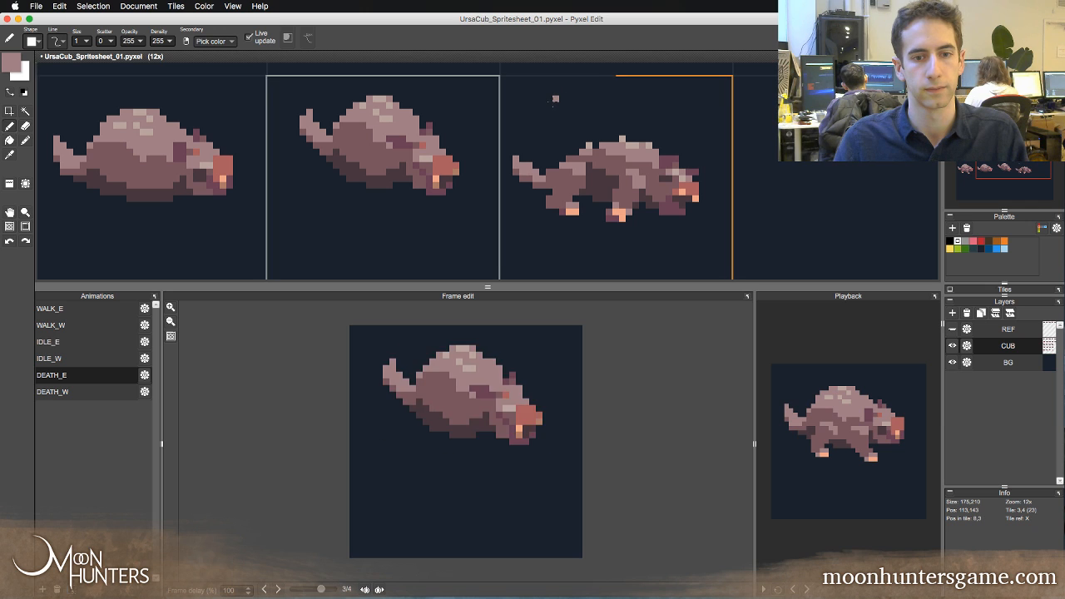
- Flip between the curled and collapsed DEATH_E poses to examine how the reshaped tail and hindquarters move
{"action": "key", "text": "Left"}
{"action": "key", "text": "Right"}
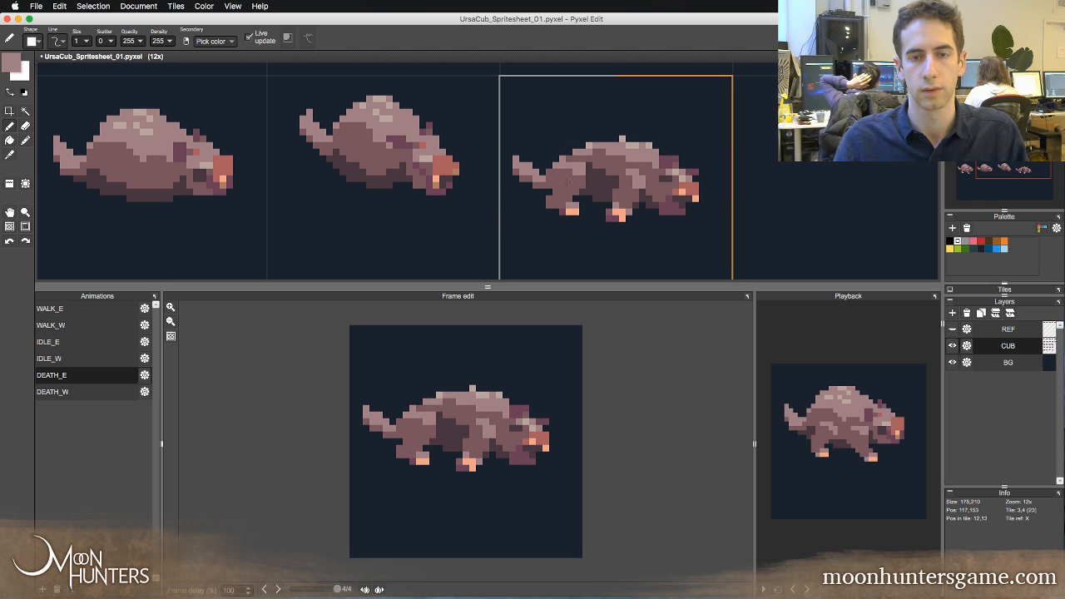
{"action": "key", "text": "Left"}
{"action": "key", "text": "Right"}
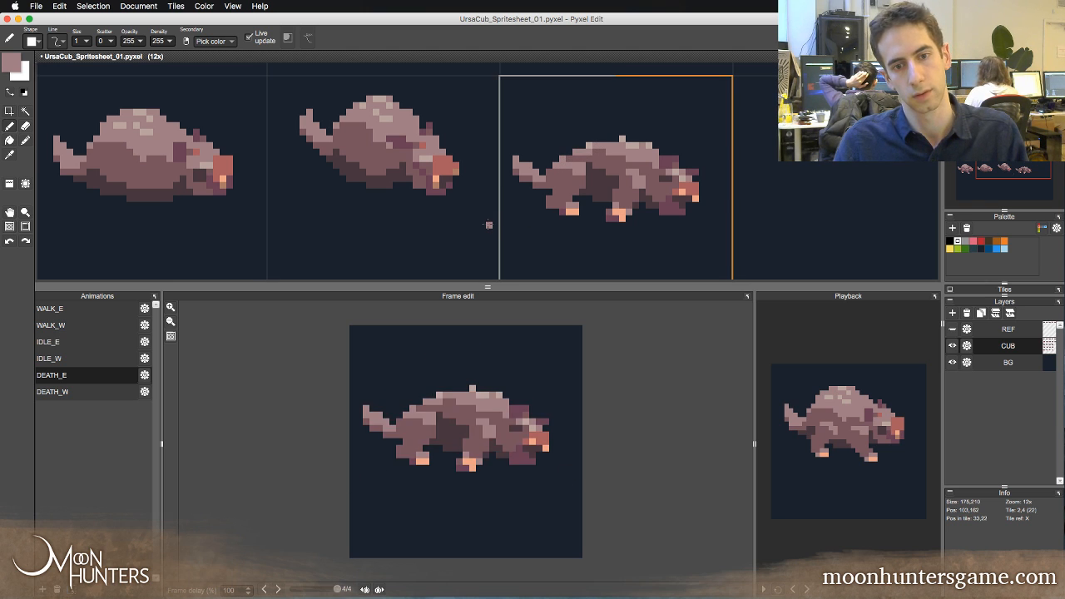
{"action": "key", "text": "Left"}
{"action": "key", "text": "Right"}
{"action": "key", "text": "Left"}
{"action": "key", "text": "Right"}
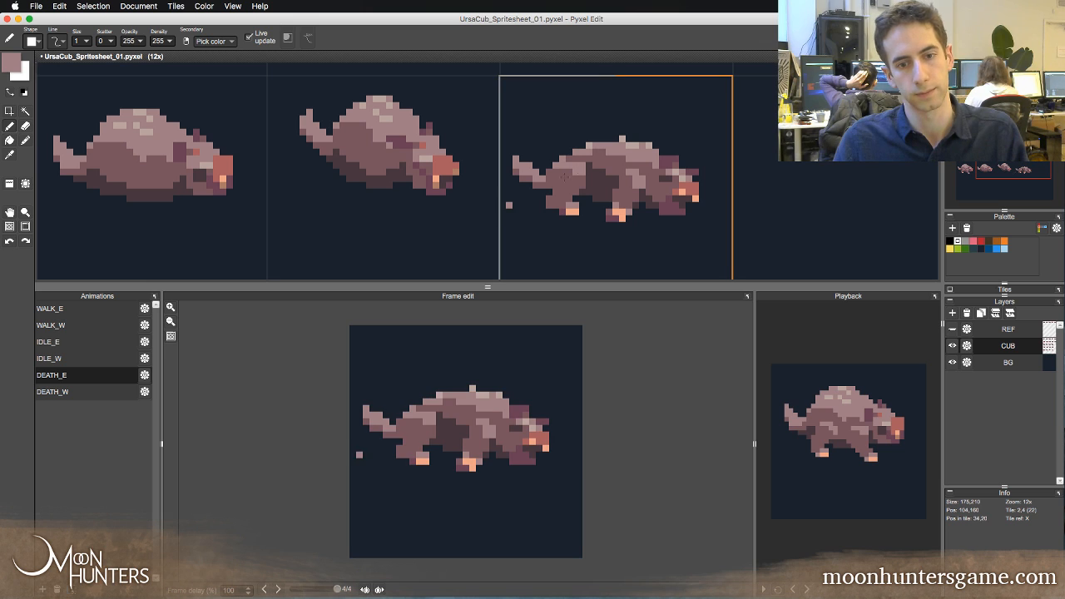
- Add the two far-side feet under the collapsed cub in muted tan sampled from the previous frame's muzzle, with brown leg pixels
{"action": "left_click", "coordinate": [622, 214], "text": "alt"}
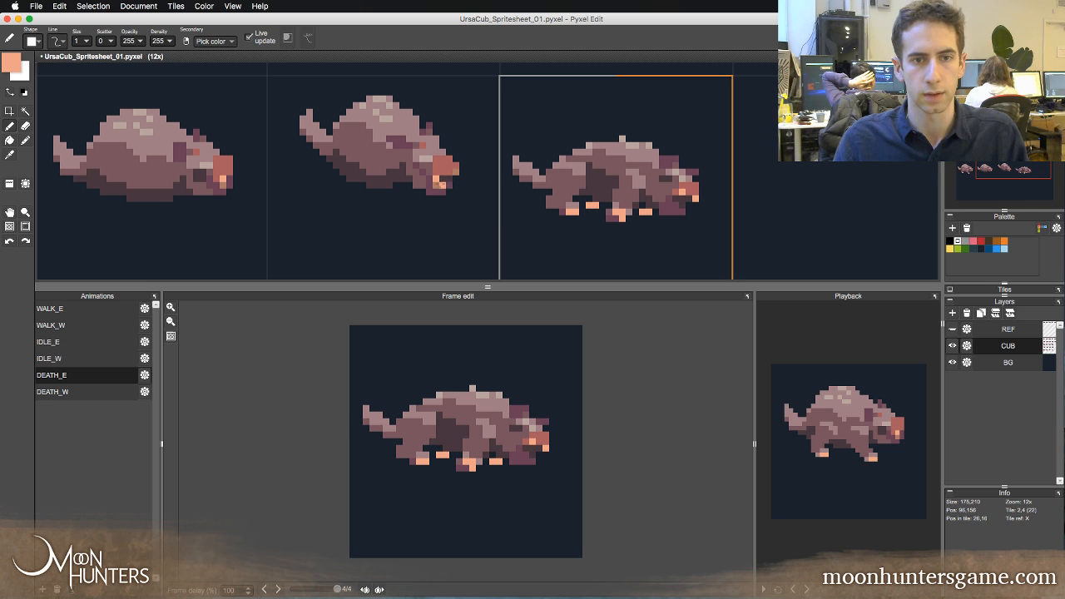
{"action": "left_click", "coordinate": [436, 185], "text": "alt"}
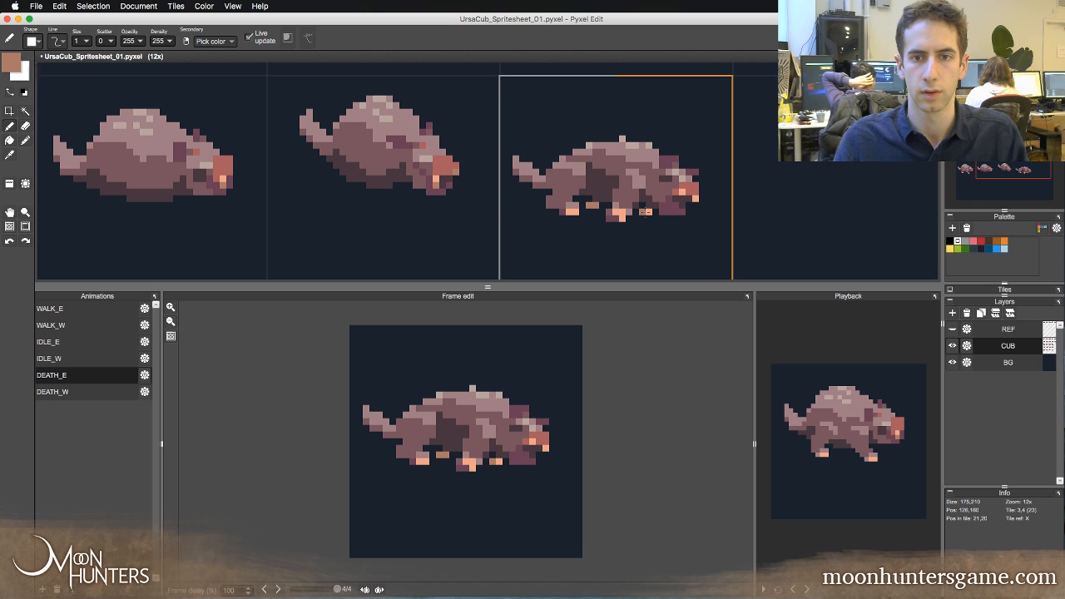
{"action": "right_click", "coordinate": [640, 202]}
{"action": "right_click", "coordinate": [632, 200]}
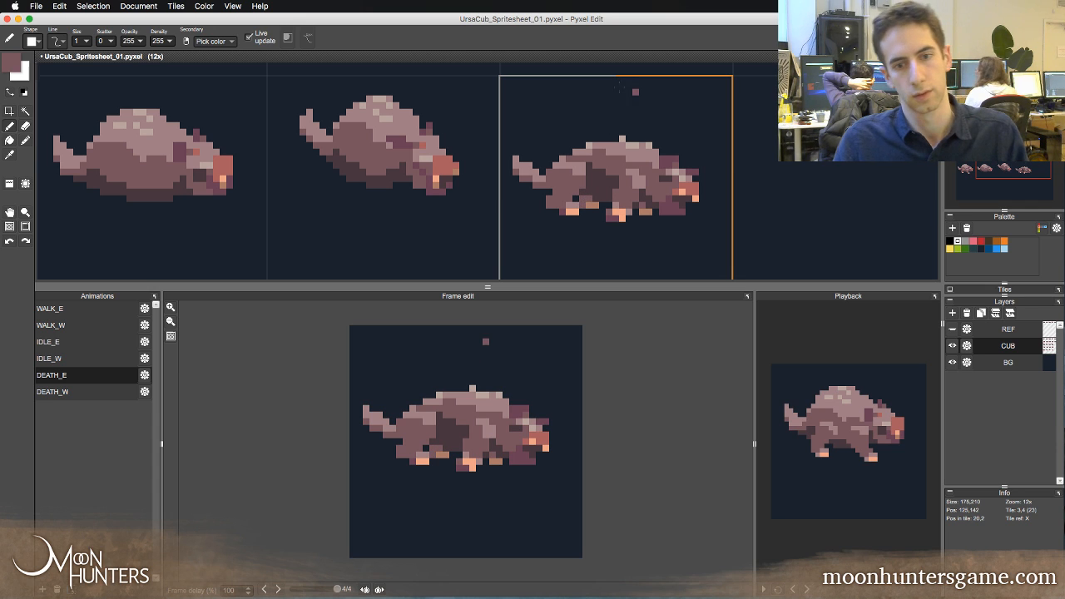
- Compare the last two DEATH_E frames to check how the far-side feet read in the collapse
{"action": "key", "text": "Left"}
{"action": "key", "text": "Right"}
{"action": "key", "text": "Left"}
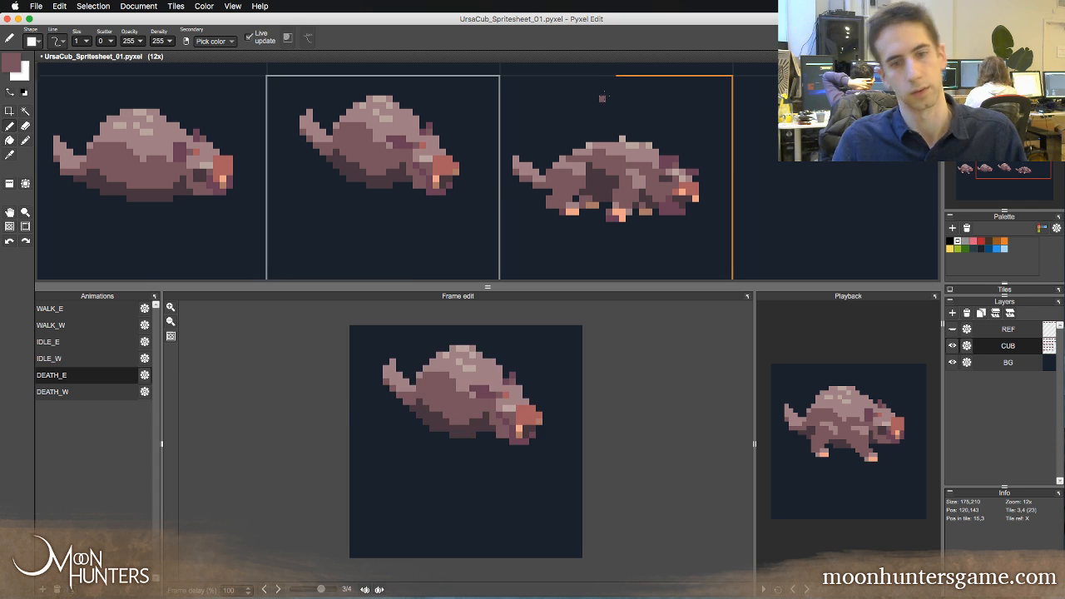
{"action": "key", "text": "Right"}
{"action": "key", "text": "Left"}
{"action": "key", "text": "Right"}
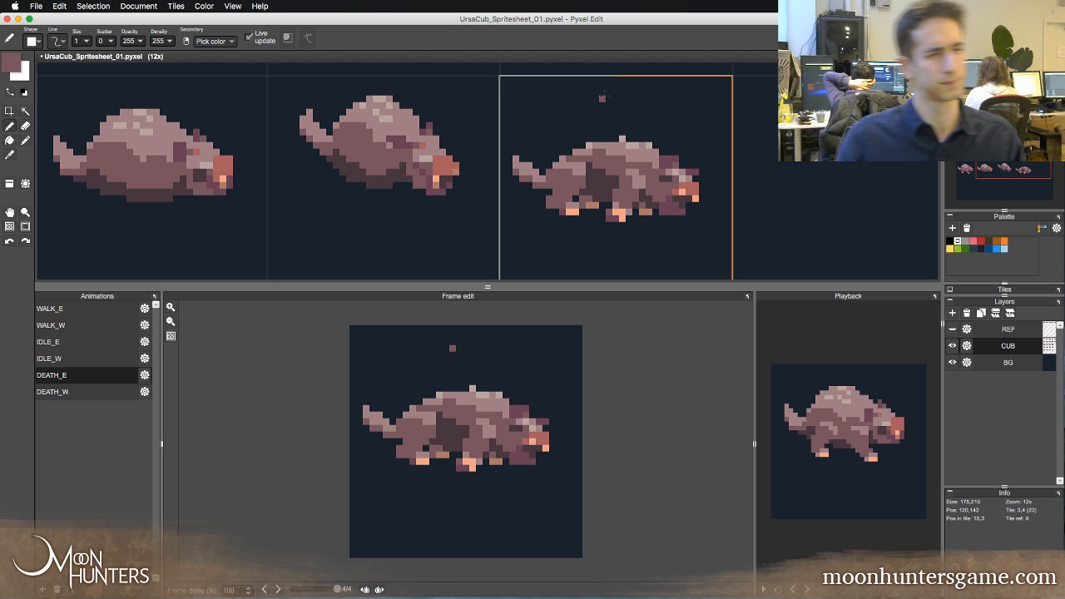
- Step repeatedly through the last three DEATH_E frames to review the fall from the curled pose to the collapsed pose
{"action": "key", "text": "Left"}
{"action": "key", "text": "Left"}
{"action": "key", "text": "Right"}
{"action": "key", "text": "Right"}
{"action": "key", "text": "Left"}
{"action": "key", "text": "Left"}
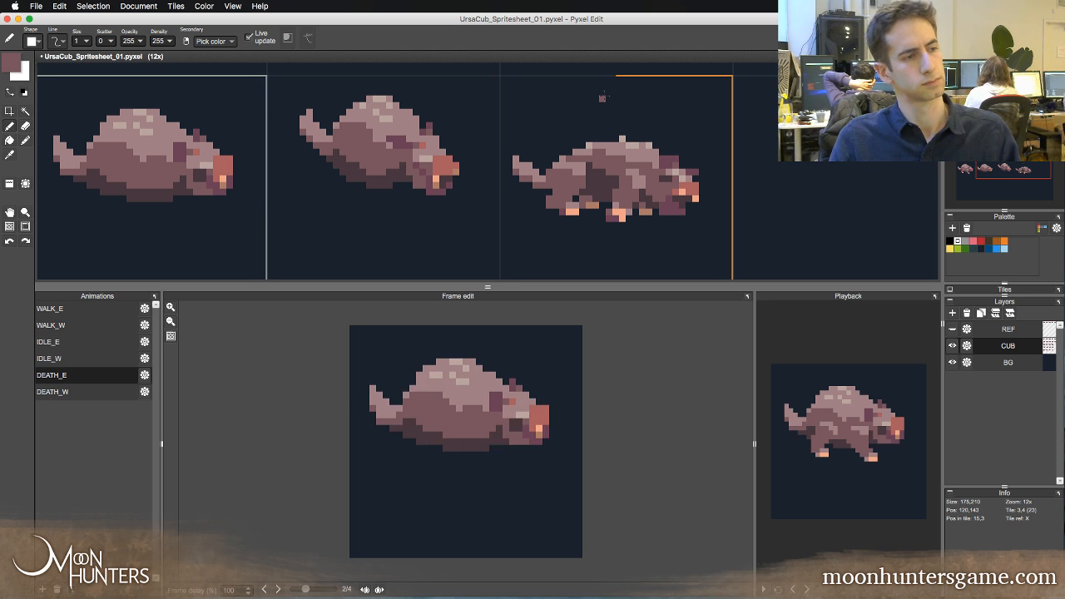
{"action": "key", "text": "Right"}
{"action": "key", "text": "Right"}
{"action": "key", "text": "Left"}
{"action": "key", "text": "Left"}
{"action": "key", "text": "Right"}
{"action": "key", "text": "Right"}
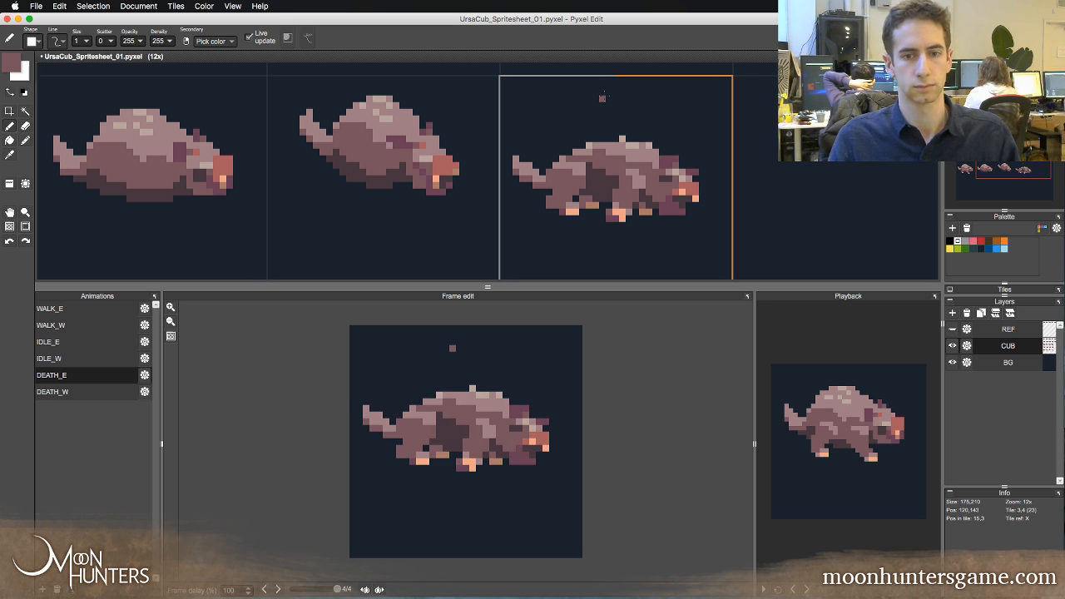
{"action": "key", "text": "Left"}
{"action": "key", "text": "Right"}
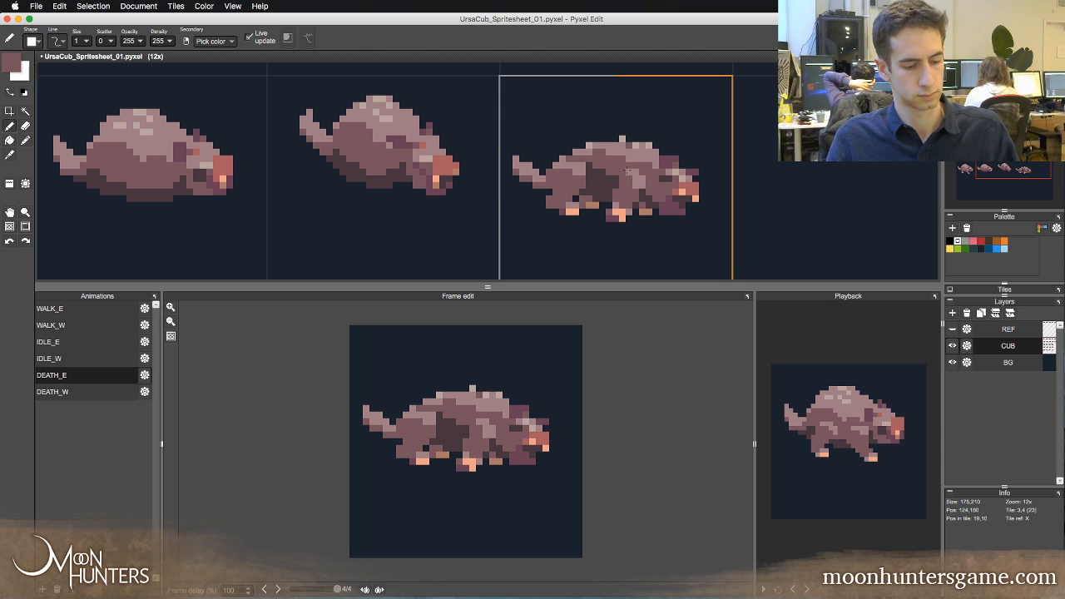
- Set the DEATH_E animation's length to 5 frames and copy the collapsed pose into the new fifth tile
{"action": "scroll", "coordinate": [632, 190], "scroll_direction": "down", "scroll_amount": 6}
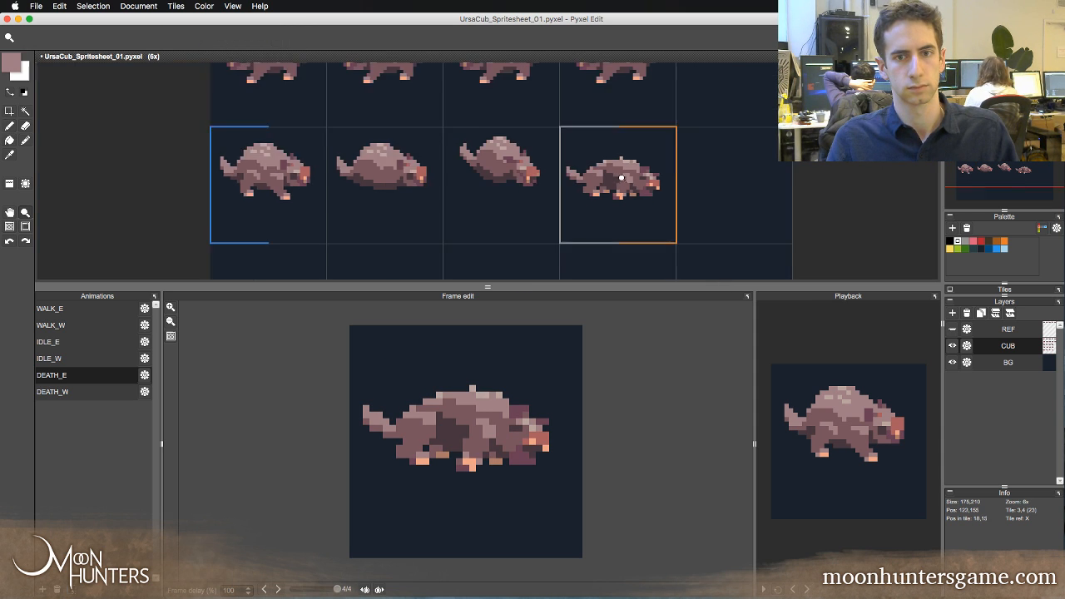
{"action": "key", "text": "a"}
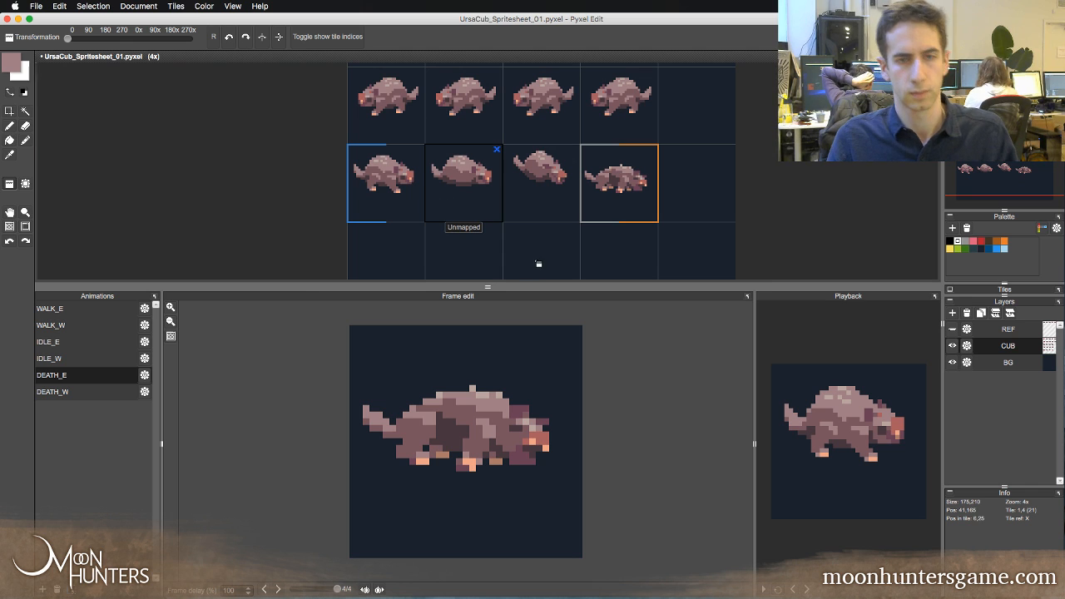
{"action": "left_click", "coordinate": [144, 375]}
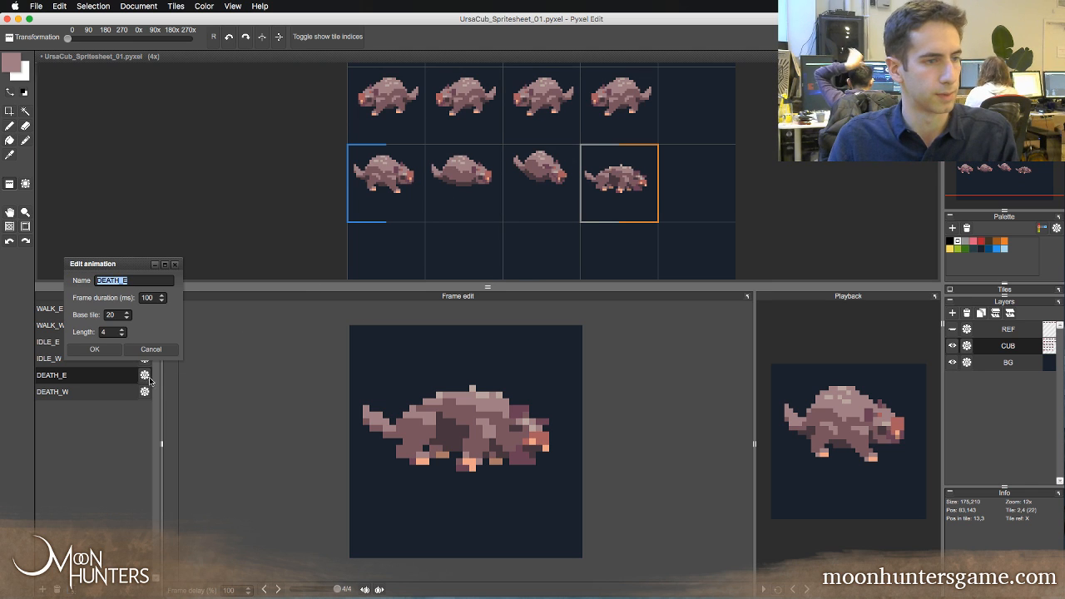
{"action": "left_click_drag", "start_coordinate": [109, 332], "coordinate": [105, 351]}
{"action": "type", "text": "5"}
{"action": "key", "text": "Return"}
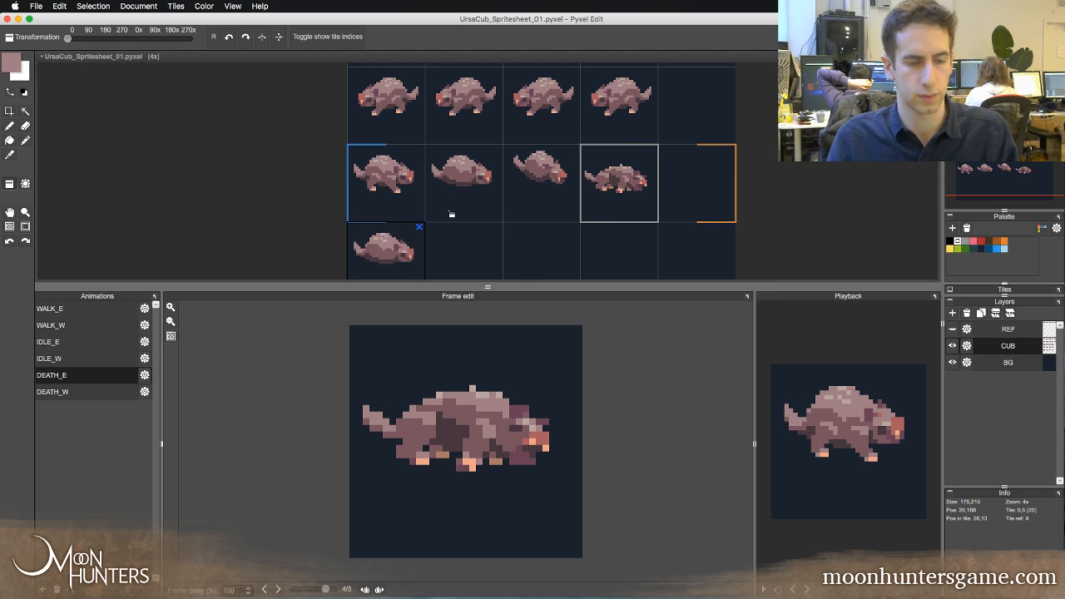
{"action": "right_click", "coordinate": [613, 201]}
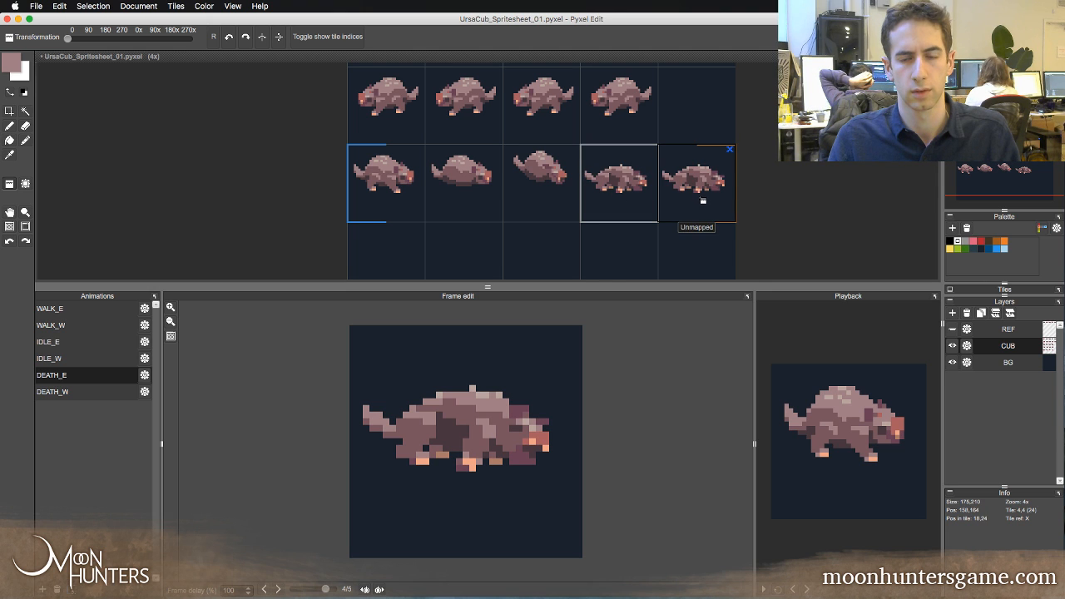
{"action": "left_click", "coordinate": [704, 200]}
- Select the tail, head and back of the cub in the fourth DEATH_E frame and shift them up one pixel
{"action": "key", "text": "z"}
{"action": "left_click", "coordinate": [640, 183]}
{"action": "left_click", "coordinate": [639, 184]}
{"action": "left_click", "coordinate": [639, 183]}
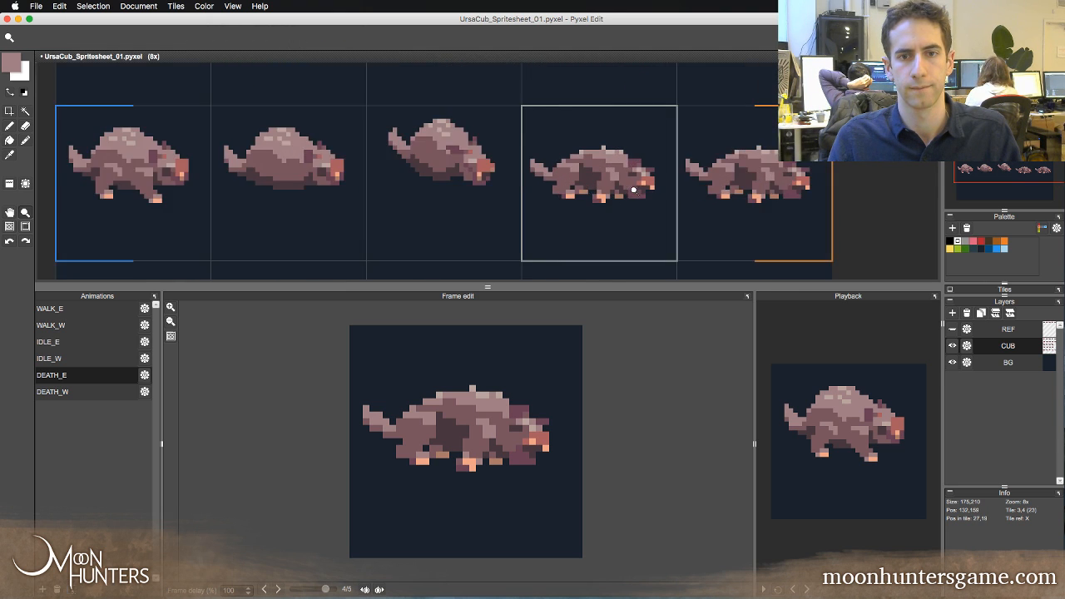
{"action": "left_click", "coordinate": [633, 190]}
{"action": "left_click", "coordinate": [623, 187]}
{"action": "key", "text": "space"}
{"action": "left_click_drag", "start_coordinate": [608, 183], "coordinate": [623, 209]}
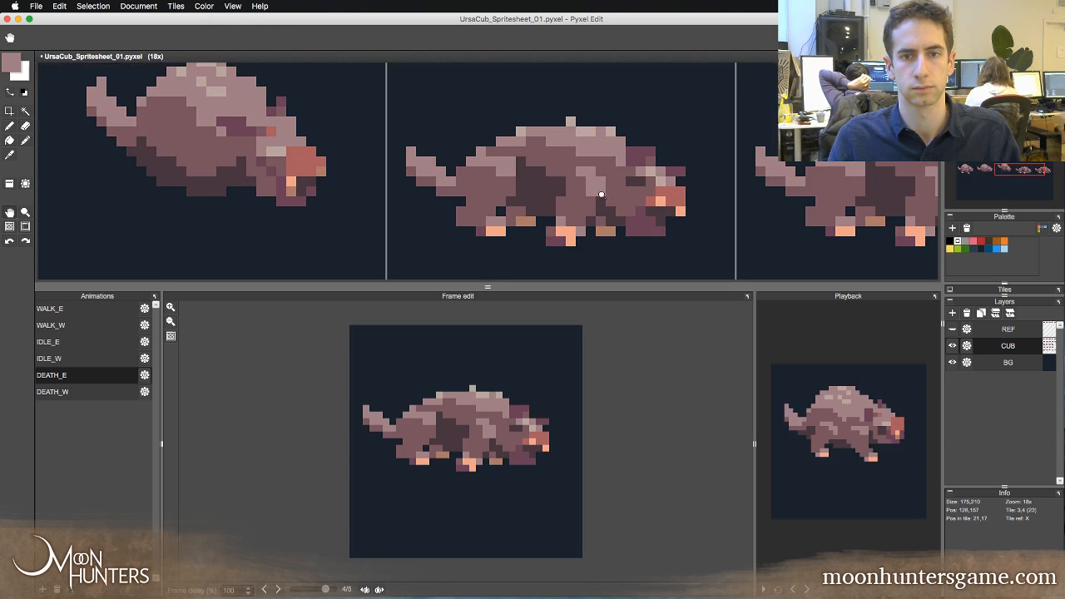
{"action": "right_click", "coordinate": [604, 197]}
{"action": "key", "text": "s"}
{"action": "left_click_drag", "start_coordinate": [467, 151], "coordinate": [505, 203]}
{"action": "left_click_drag", "start_coordinate": [678, 156], "coordinate": [613, 223]}
{"action": "left_click_drag", "start_coordinate": [500, 138], "coordinate": [626, 180]}
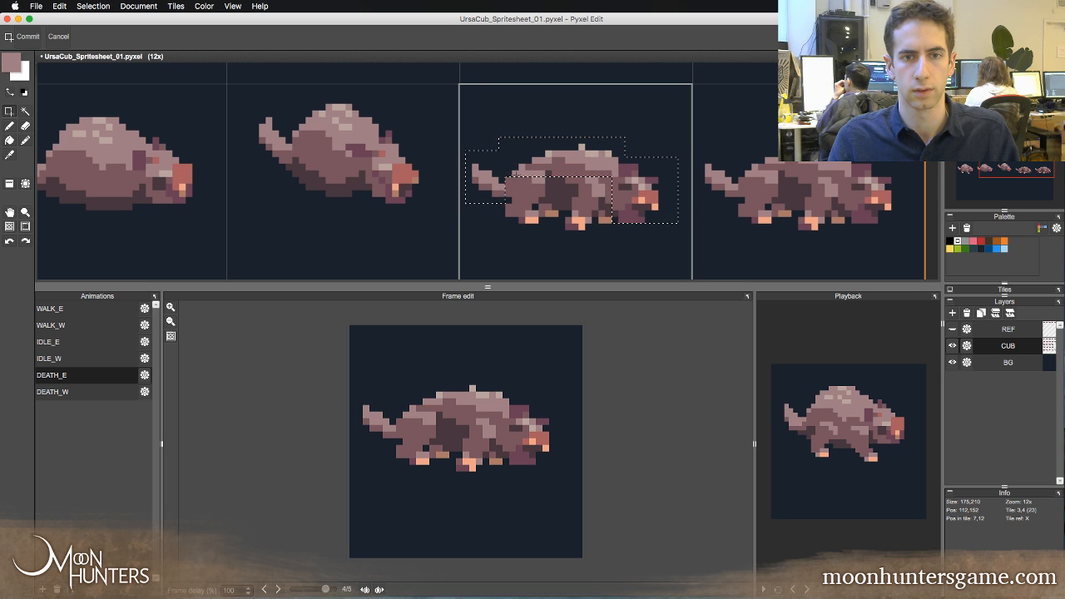
{"action": "left_click_drag", "start_coordinate": [508, 170], "coordinate": [546, 182]}
{"action": "key", "text": "super+t"}
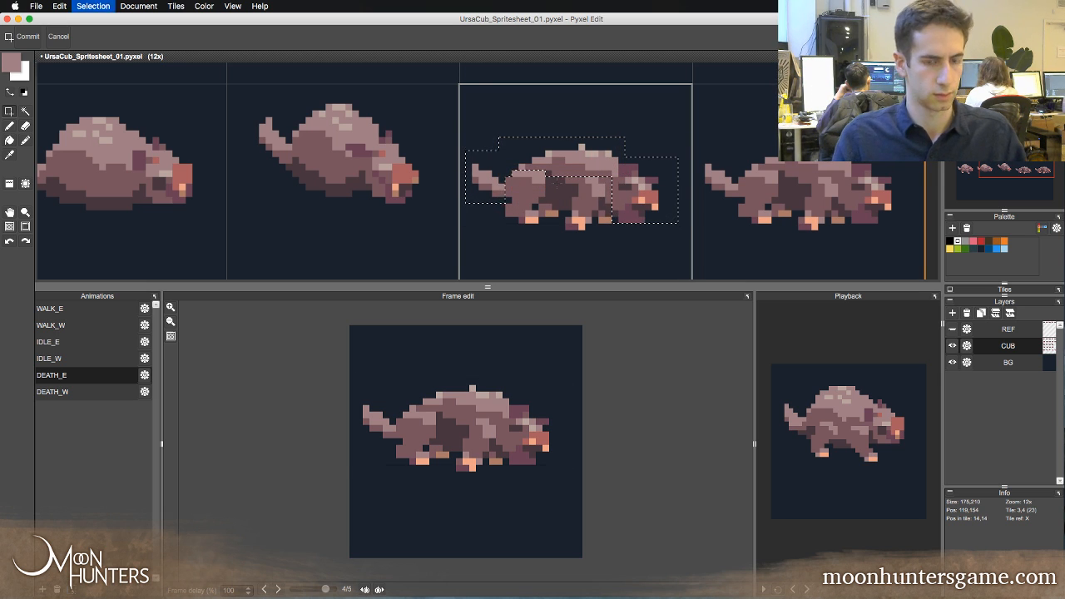
{"action": "key", "text": "Up"}
{"action": "key", "text": "Return"}
- Flip between the last three DEATH_E frames to check the motion of the raised head, back and tail
{"action": "key", "text": "Left"}
{"action": "key", "text": "Right"}
{"action": "key", "text": "Right"}
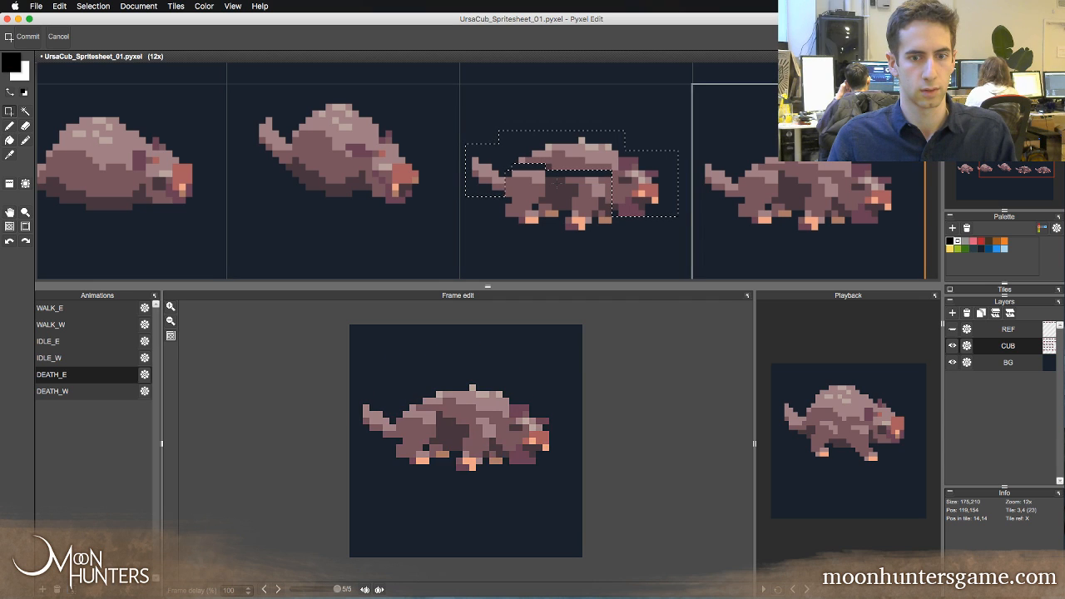
{"action": "key", "text": "Left"}
{"action": "key", "text": "Left"}
{"action": "key", "text": "Right"}
{"action": "key", "text": "Left"}
{"action": "key", "text": "Right"}
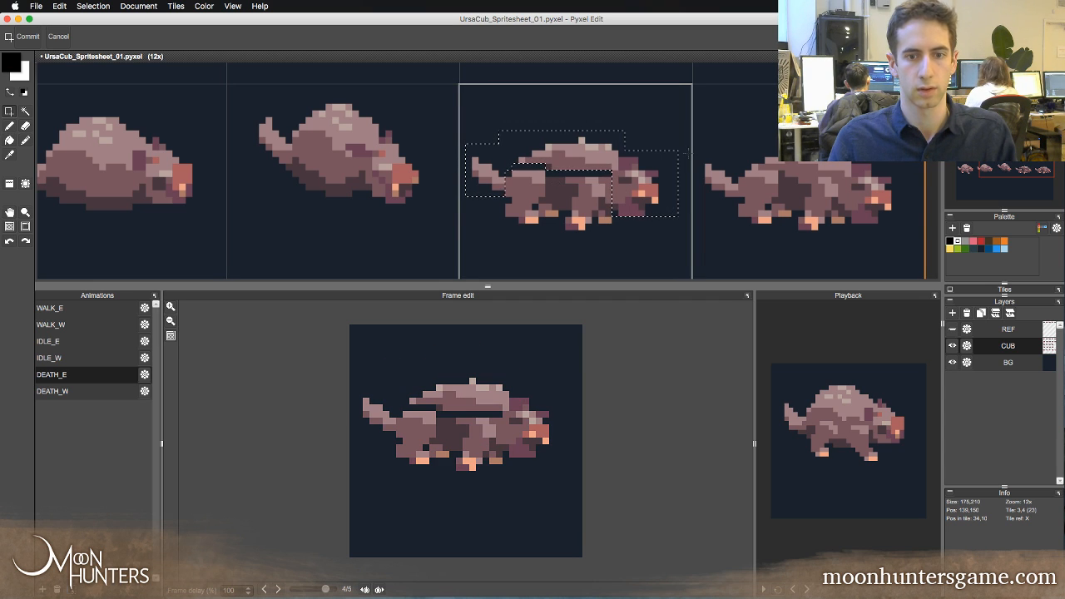
- Raise the cub's head in the fourth frame by one more pixel and clear the selection
{"action": "left_click", "coordinate": [714, 153]}
{"action": "left_click_drag", "start_coordinate": [668, 153], "coordinate": [617, 231]}
{"action": "key", "text": "super+t"}
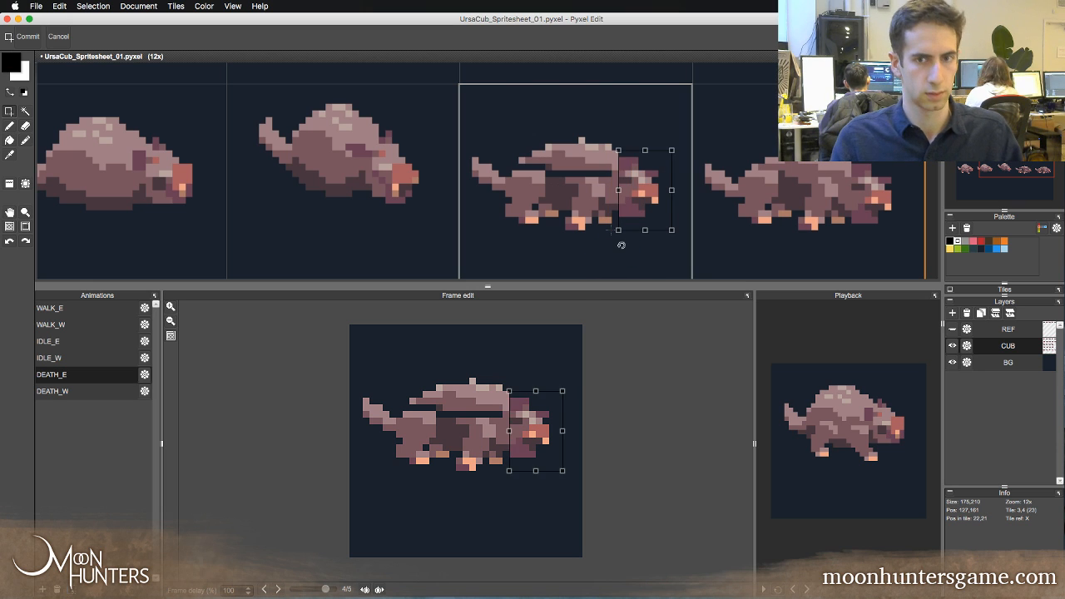
{"action": "key", "text": "Up"}
{"action": "key", "text": "Return"}
{"action": "key", "text": "super+d"}
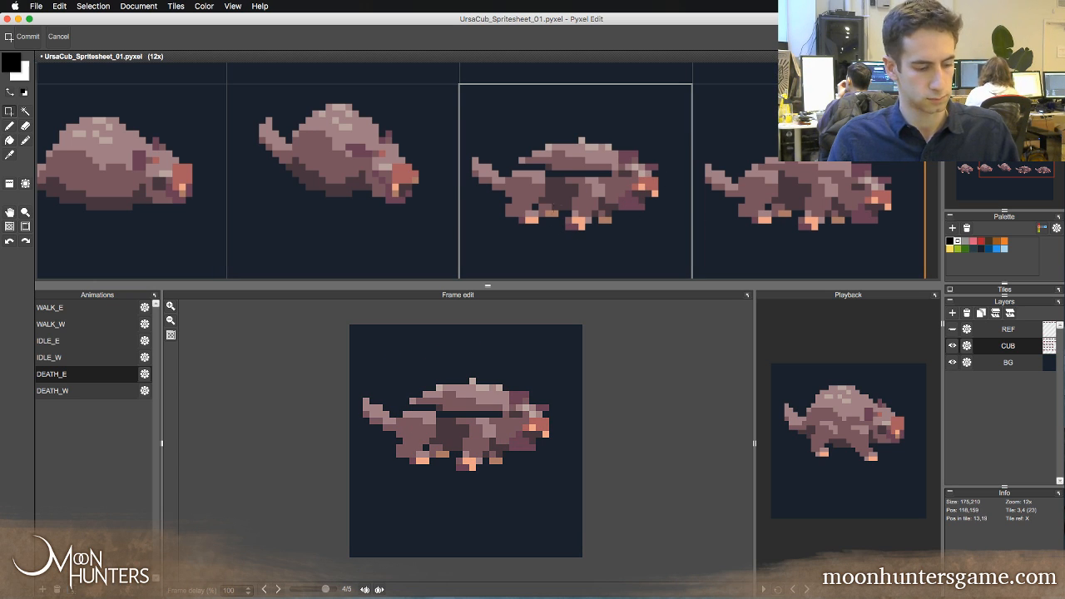
- Raise the near-side front foot in the fourth frame by one pixel
{"action": "left_click_drag", "start_coordinate": [563, 214], "coordinate": [589, 228]}
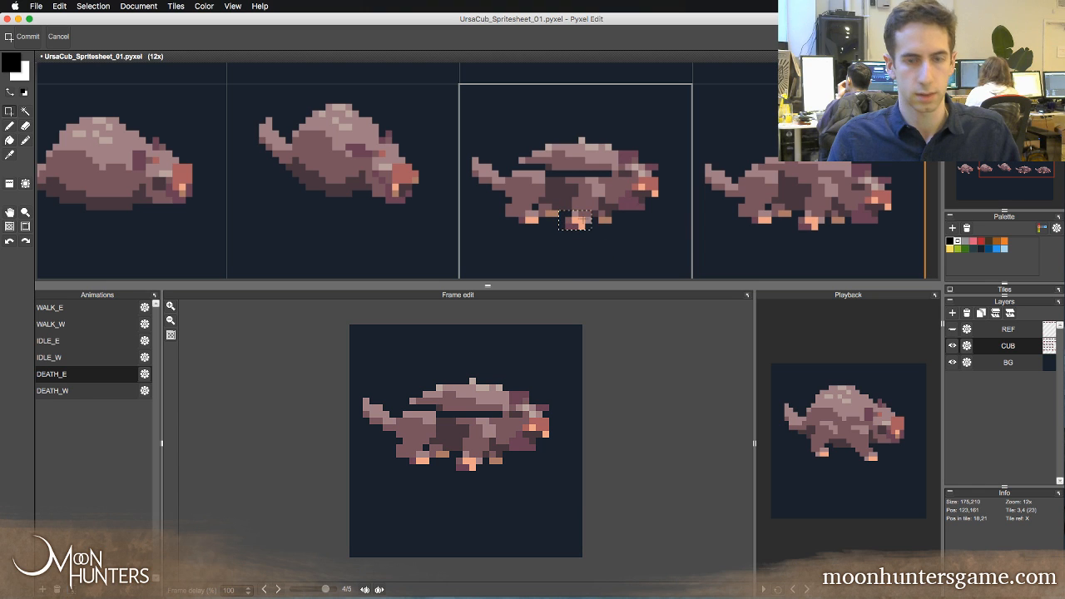
{"action": "key", "text": "Up"}
{"action": "key", "text": "Return"}
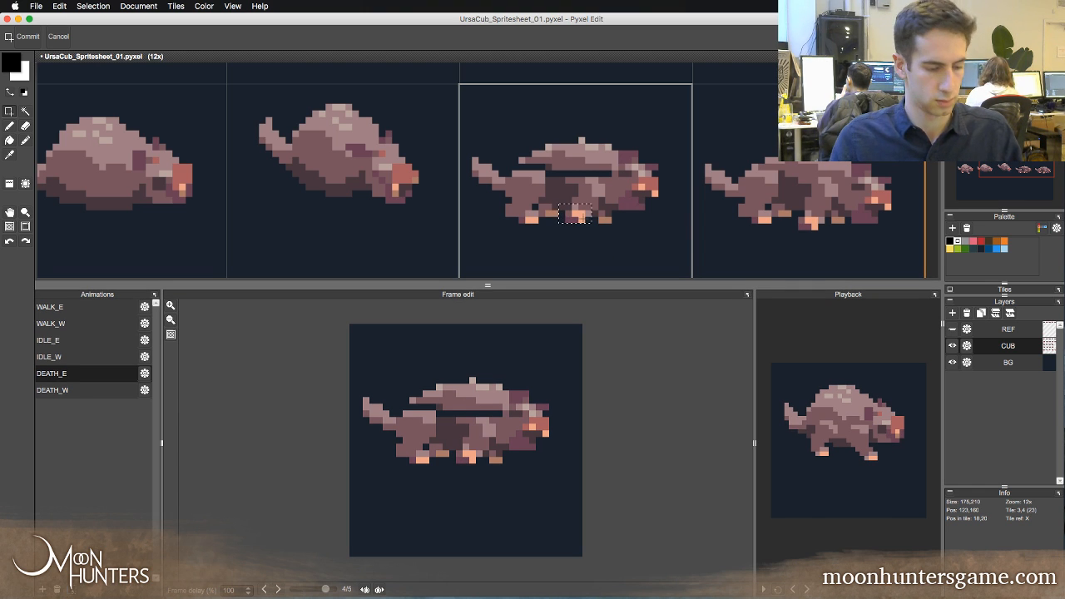
- Flip between the last three DEATH_E frames to examine how the raised front foot settles
{"action": "key", "text": "Left"}
{"action": "key", "text": "Right"}
{"action": "key", "text": "Right"}
{"action": "key", "text": "Left"}
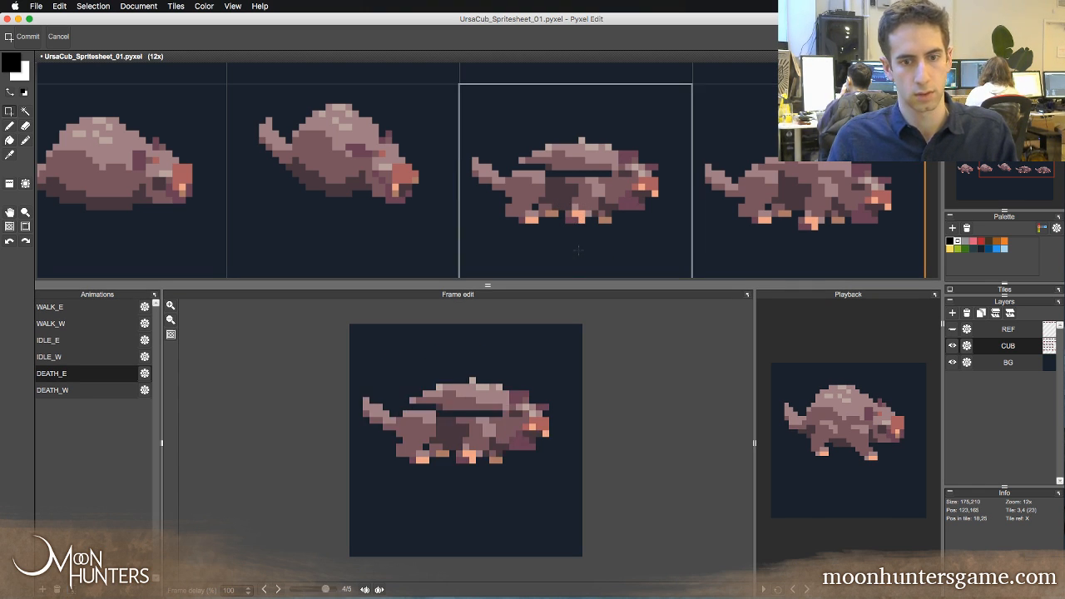
{"action": "key", "text": "Left"}
{"action": "key", "text": "Right"}
{"action": "key", "text": "Right"}
{"action": "key", "text": "Left"}
- Raise the near-side hind foot in the fourth frame by two pixels and sample the belly's dark brown for the pen
{"action": "left_click_drag", "start_coordinate": [504, 204], "coordinate": [537, 224]}
{"action": "key", "text": "super+t"}
{"action": "key", "text": "Up"}
{"action": "key", "text": "Up"}
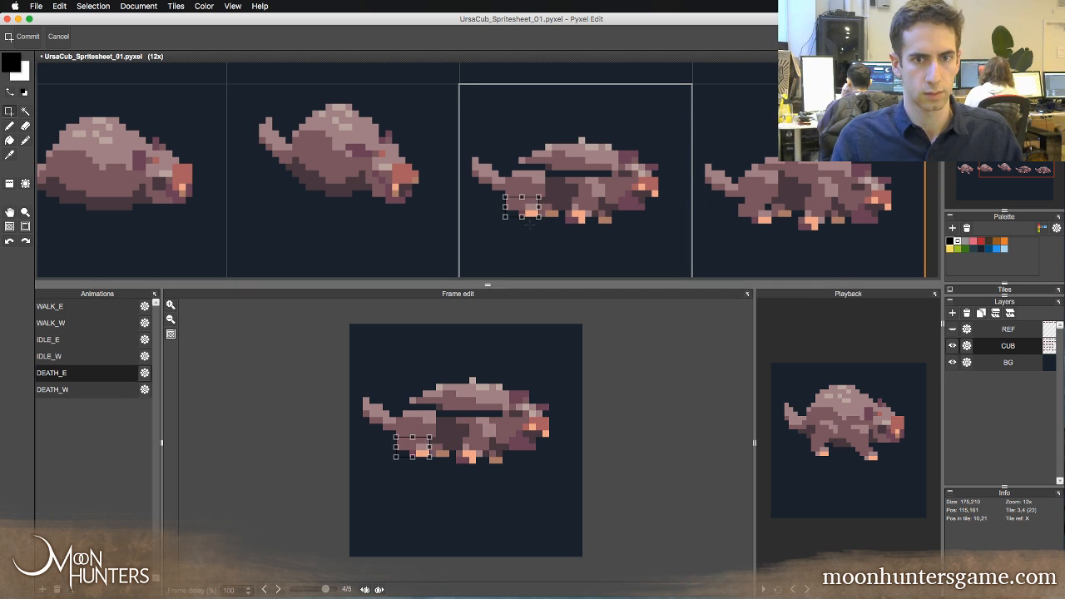
{"action": "key", "text": "Return"}
{"action": "key", "text": "b"}
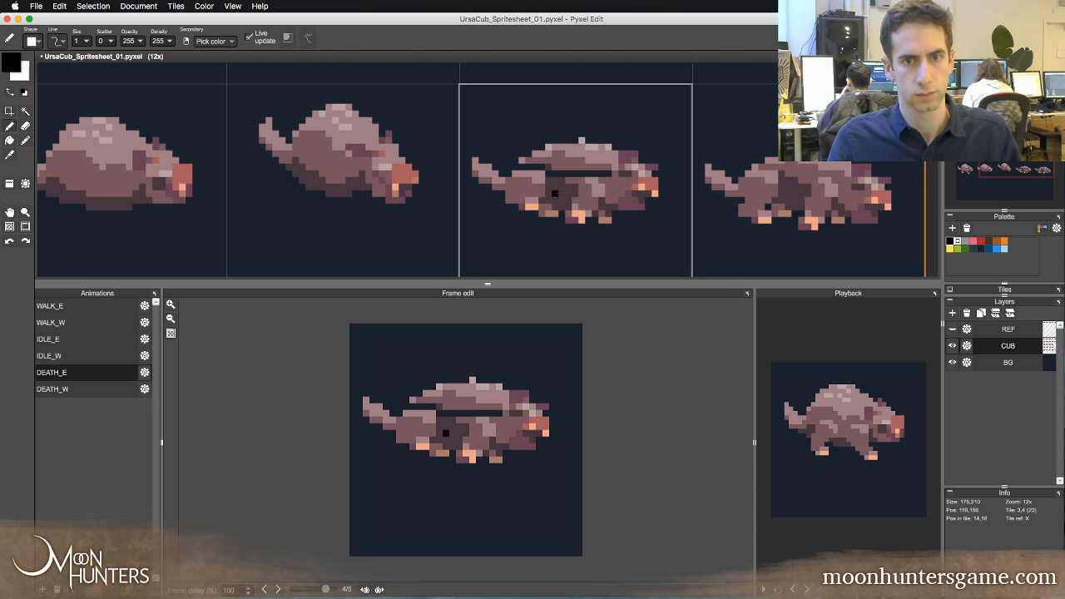
{"action": "right_click", "coordinate": [555, 194]}
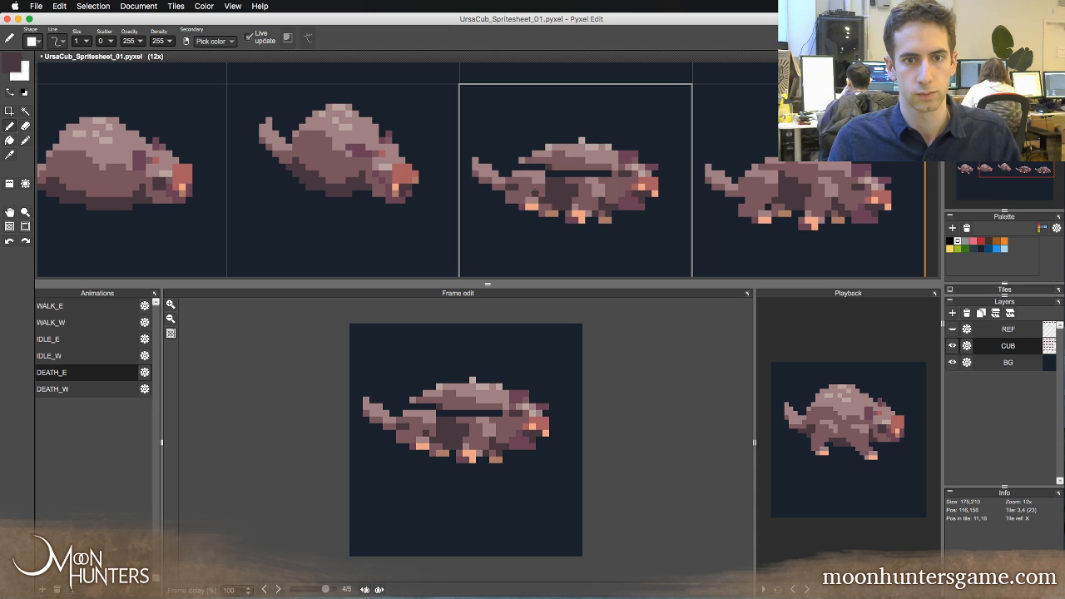
- Step repeatedly through the last three DEATH_E frames to review how the hind foot lands
{"action": "key", "text": "Left"}
{"action": "key", "text": "Right"}
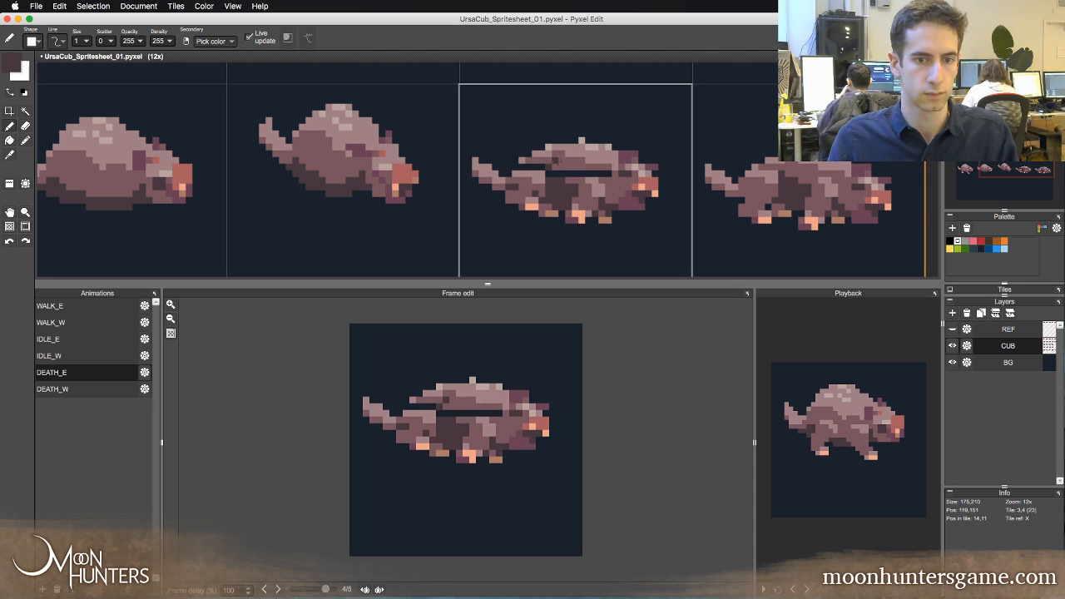
{"action": "key", "text": "Right"}
{"action": "key", "text": "Left"}
{"action": "key", "text": "Left"}
{"action": "key", "text": "Right"}
{"action": "key", "text": "Right"}
{"action": "key", "text": "Right"}
{"action": "key", "text": "Left"}
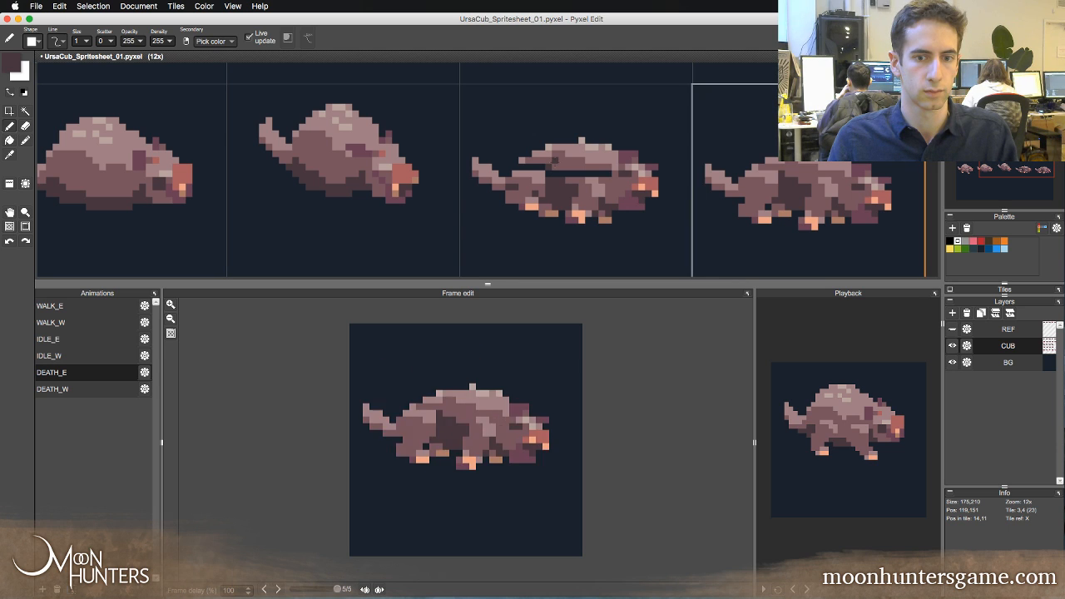
{"action": "key", "text": "Left"}
{"action": "key", "text": "Left"}
{"action": "key", "text": "Right"}
{"action": "key", "text": "Right"}
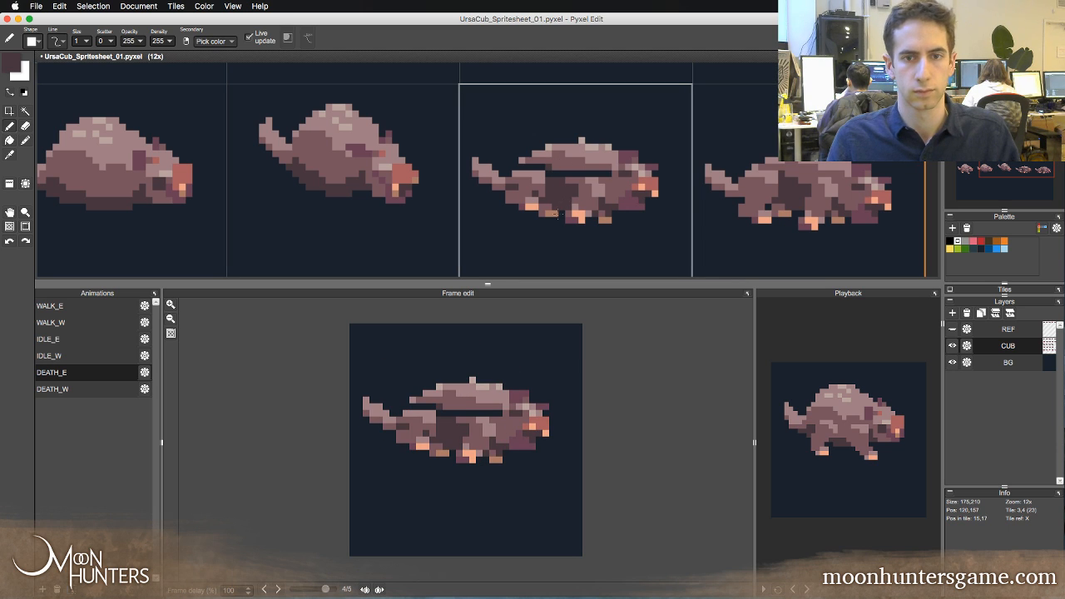
- Extend the far-side hind foot forward in its own muted tan, sample the brown beside it and switch to the eraser
{"action": "right_click", "coordinate": [556, 214]}
{"action": "left_click", "coordinate": [563, 214]}
{"action": "right_click", "coordinate": [543, 213]}
{"action": "key", "text": "e"}
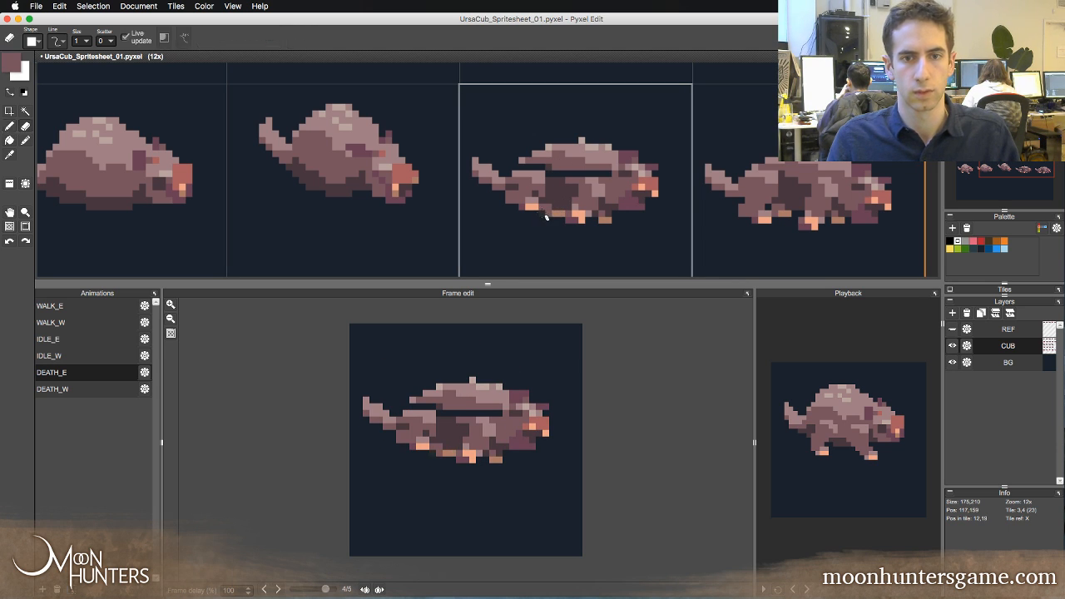
- Compare the fourth DEATH_E frame with its neighbours to examine the adjusted far-side hind foot
{"action": "key", "text": "Left"}
{"action": "key", "text": "Right"}
{"action": "key", "text": "Right"}
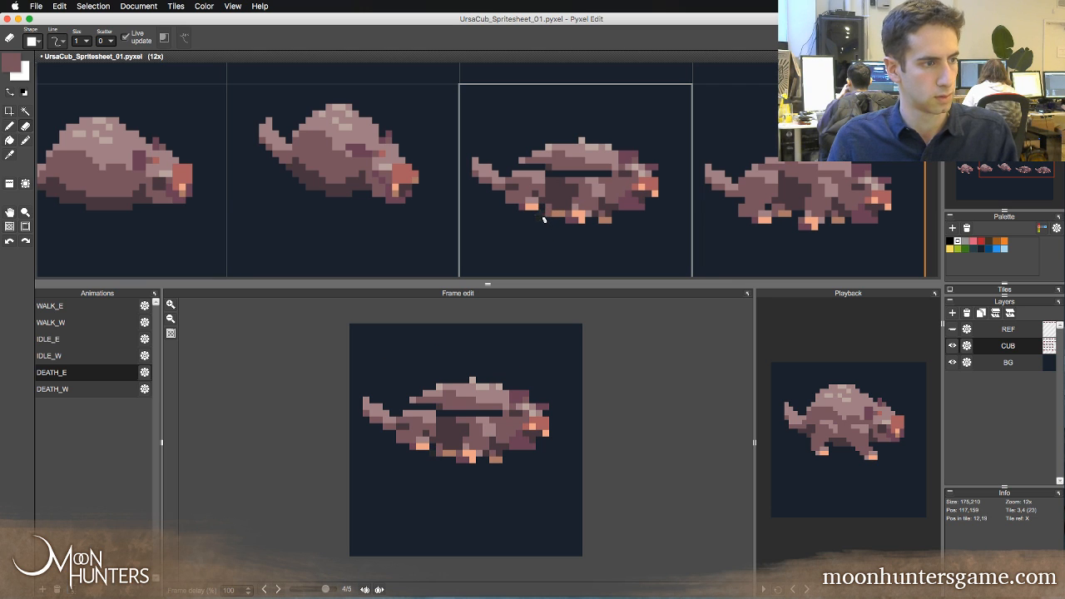
{"action": "key", "text": "Left"}
{"action": "key", "text": "Left"}
{"action": "key", "text": "Right"}
{"action": "key", "text": "Right"}
{"action": "key", "text": "Left"}
{"action": "key", "text": "Left"}
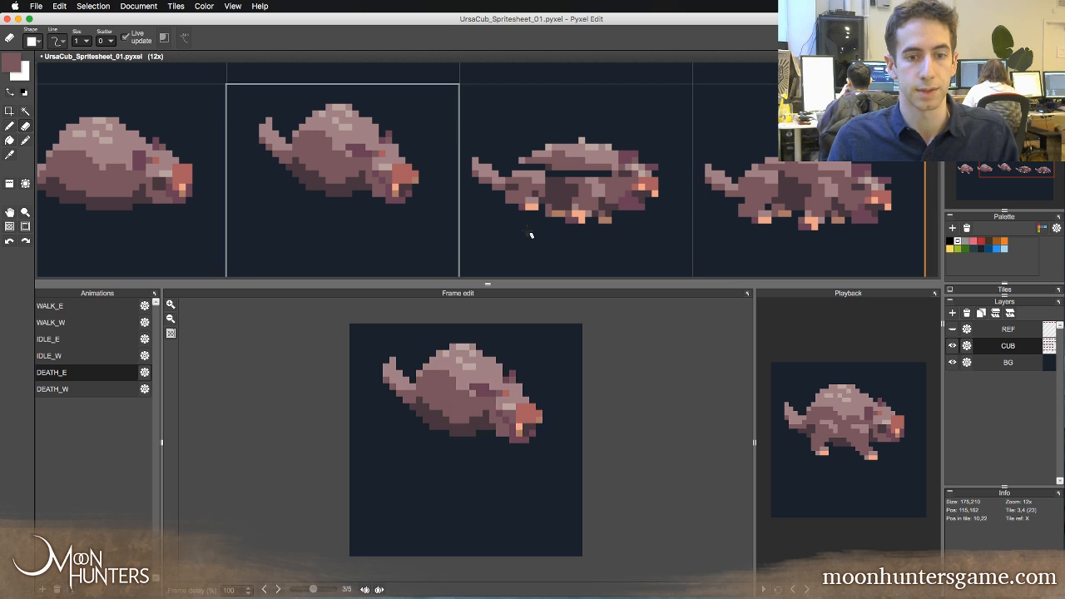
- Step through the whole DEATH_E sequence to review the fall into the raised fourth pose
{"action": "key", "text": "Left"}
{"action": "key", "text": "Right"}
{"action": "key", "text": "Left"}
{"action": "key", "text": "Left"}
{"action": "key", "text": "Left"}
{"action": "key", "text": "Left"}
{"action": "key", "text": "Left"}
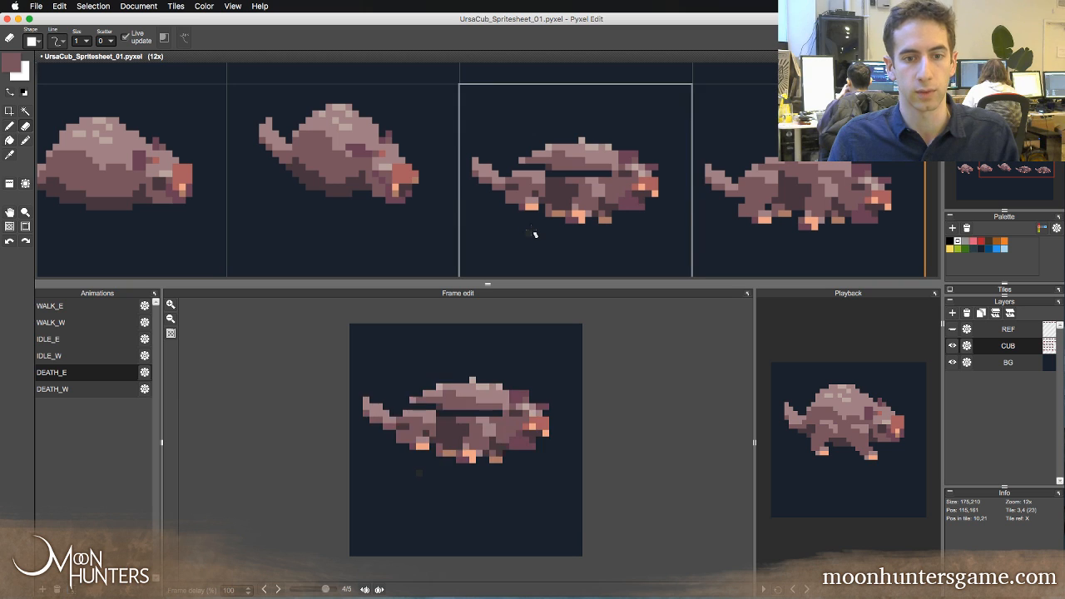
{"action": "key", "text": "Right"}
{"action": "key", "text": "Right"}
{"action": "key", "text": "Left"}
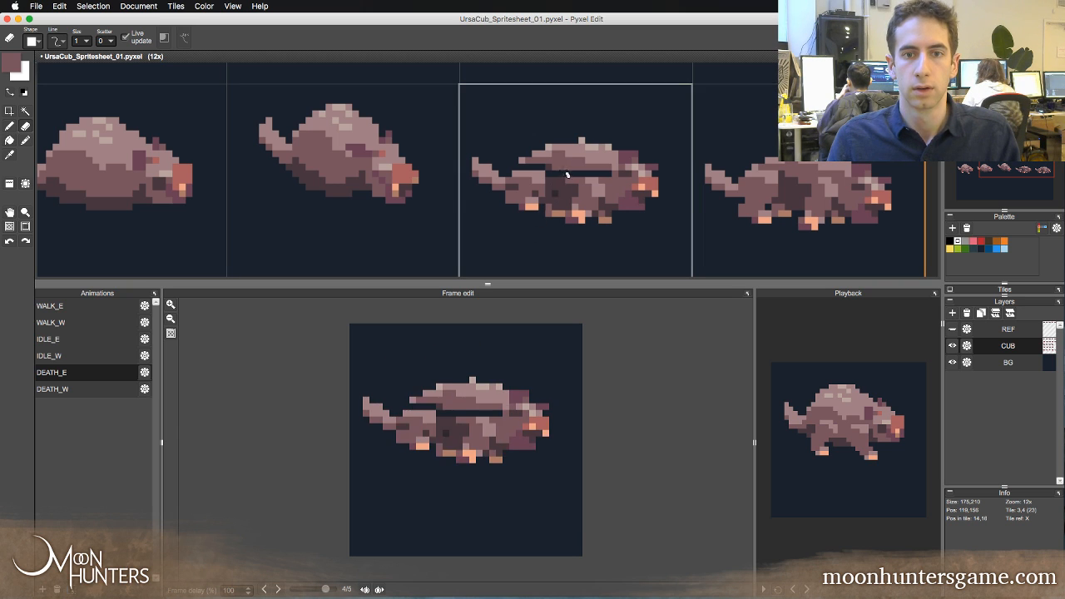
{"action": "key", "text": "Left"}
{"action": "key", "text": "Right"}
- Fill the gap under the fourth frame's raised back with sampled fur browns and rebuild the rump's edge with lighter fur
{"action": "key", "text": "b"}
{"action": "left_click", "coordinate": [546, 167], "text": "alt"}
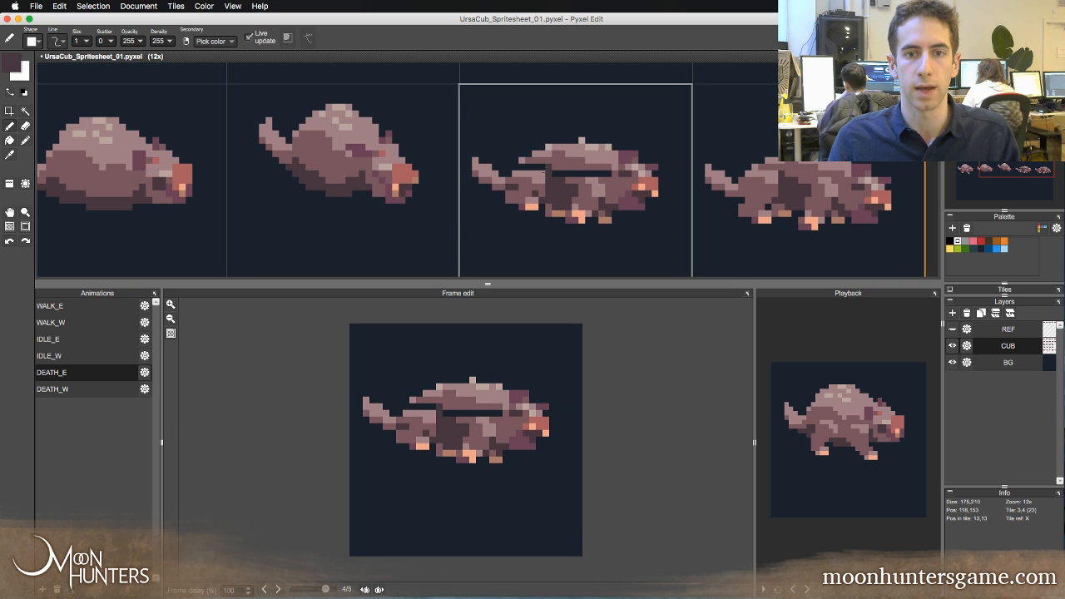
{"action": "left_click", "coordinate": [549, 166], "text": "alt"}
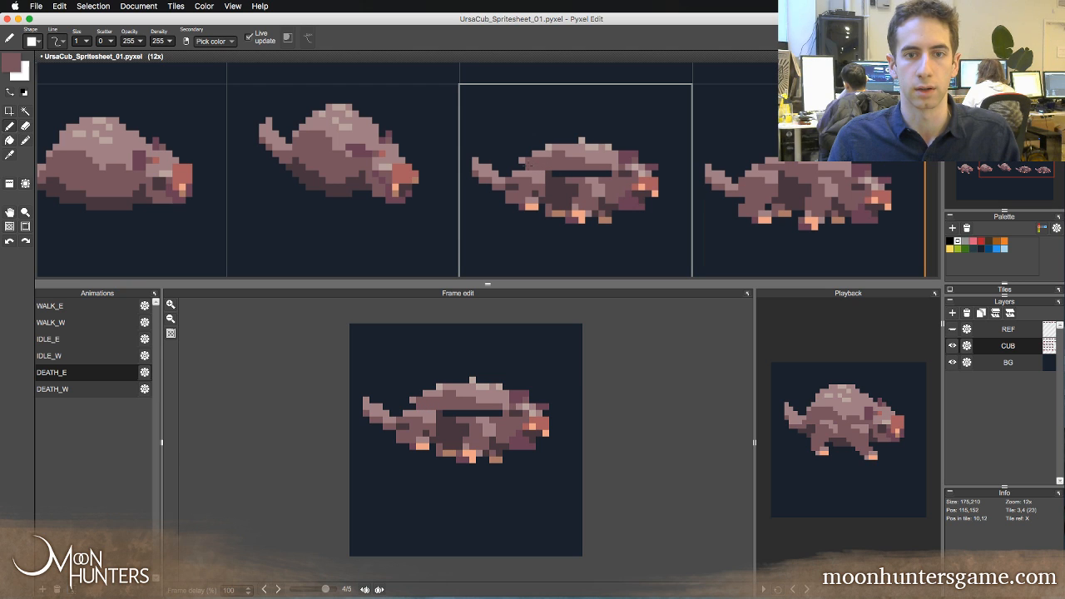
{"action": "left_click", "coordinate": [523, 167]}
{"action": "left_click", "coordinate": [523, 167], "text": "alt"}
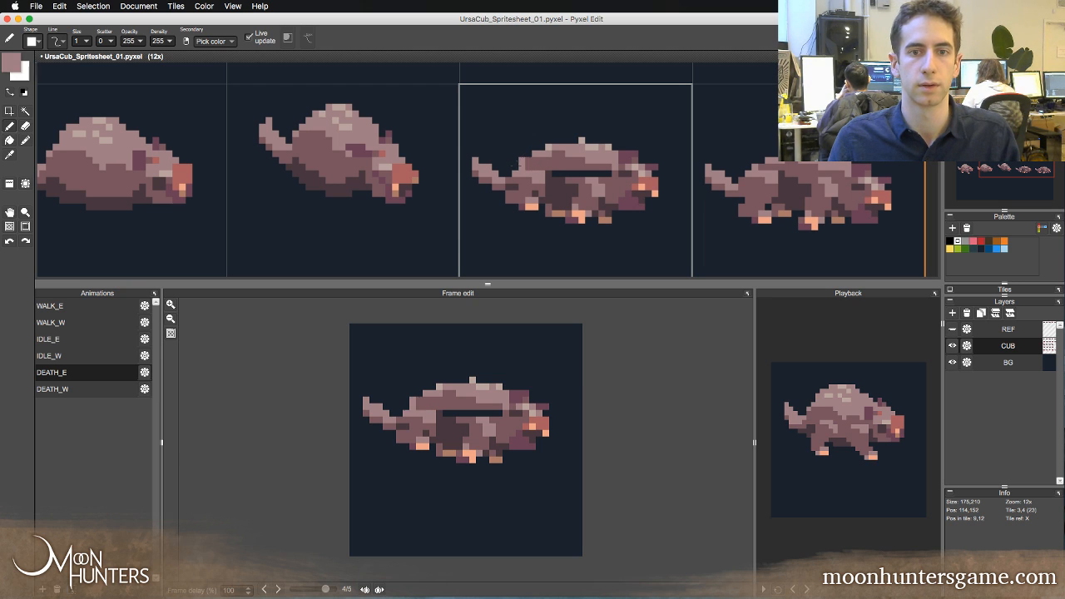
{"action": "left_click", "coordinate": [523, 167]}
{"action": "left_click", "coordinate": [536, 167], "text": "alt"}
{"action": "left_click", "coordinate": [563, 174]}
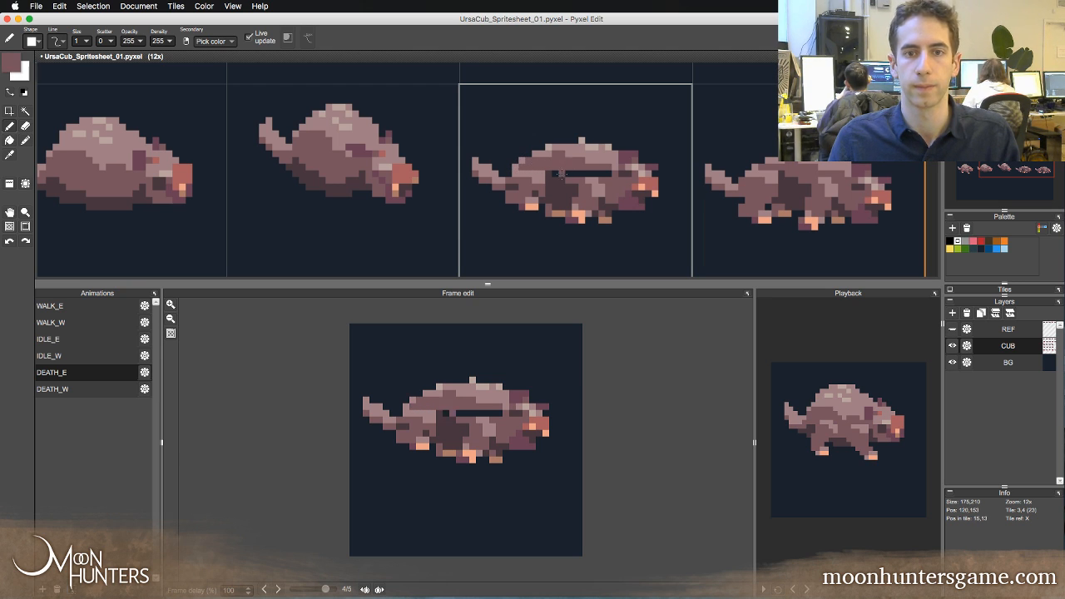
{"action": "left_click_drag", "start_coordinate": [556, 174], "coordinate": [589, 175]}
- Rebuild the upper part of the fourth frame's belly shadow in sampled dark brown, comparing it with the adjacent frames
{"action": "key", "text": "Left"}
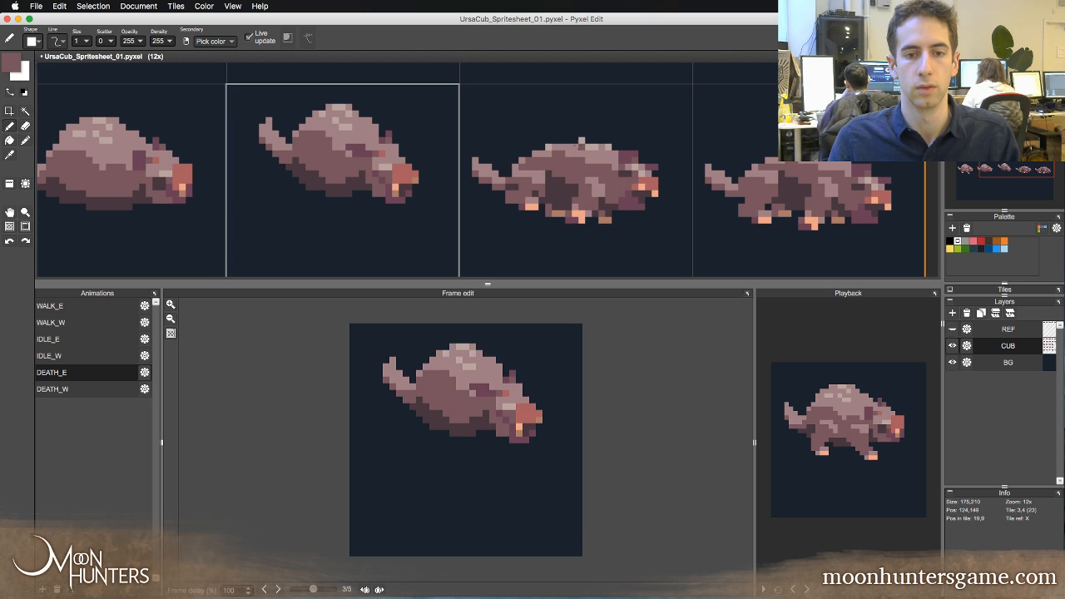
{"action": "key", "text": "Right"}
{"action": "key", "text": "Left"}
{"action": "key", "text": "Right"}
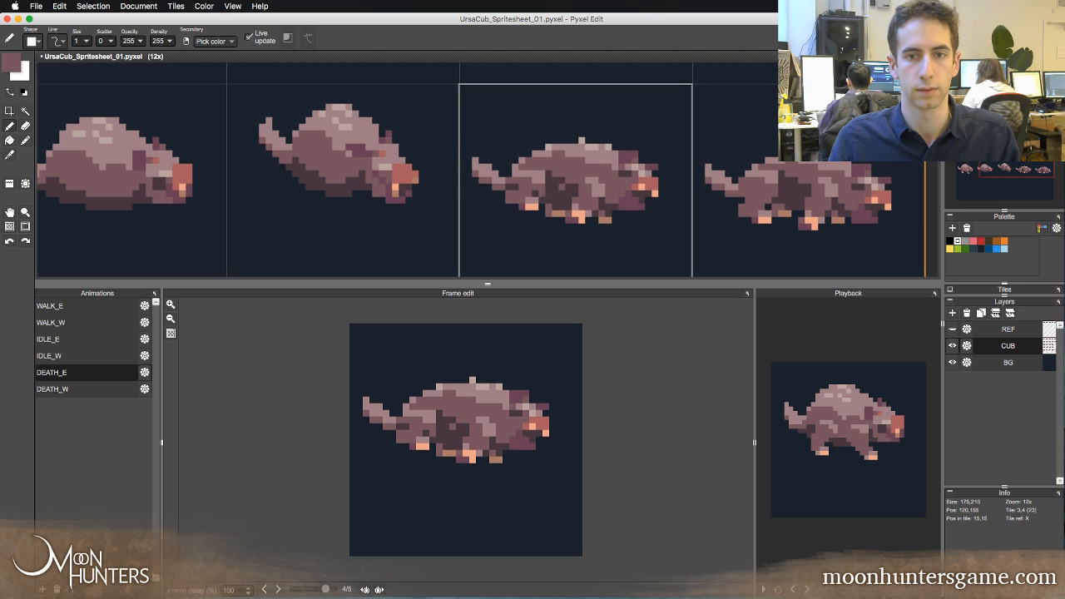
{"action": "left_click", "coordinate": [542, 181], "text": "alt"}
{"action": "left_click", "coordinate": [568, 181]}
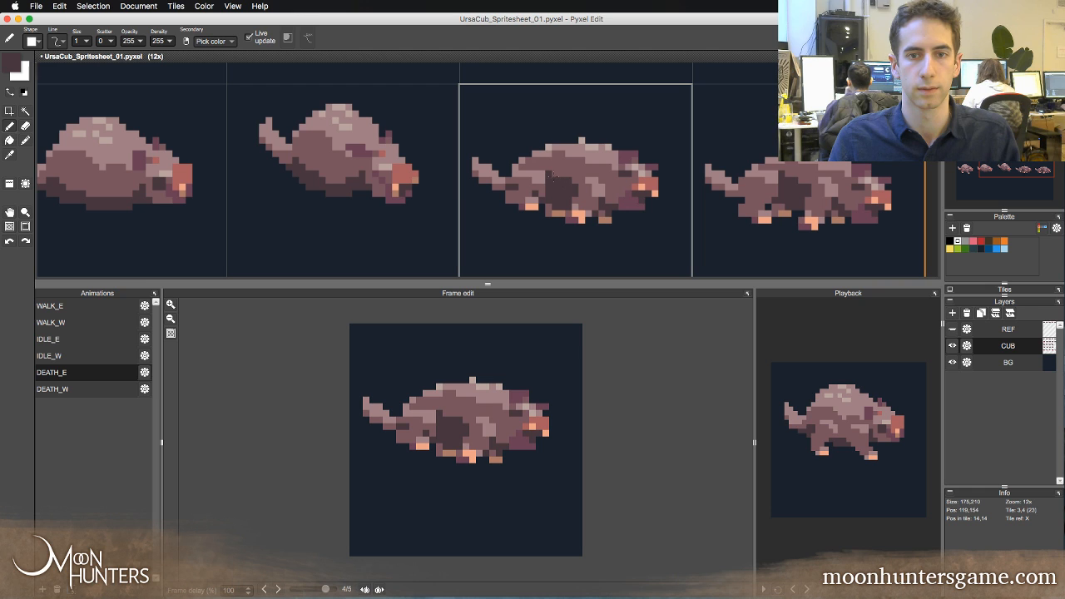
{"action": "key", "text": "Left"}
{"action": "key", "text": "Right"}
{"action": "key", "text": "Right"}
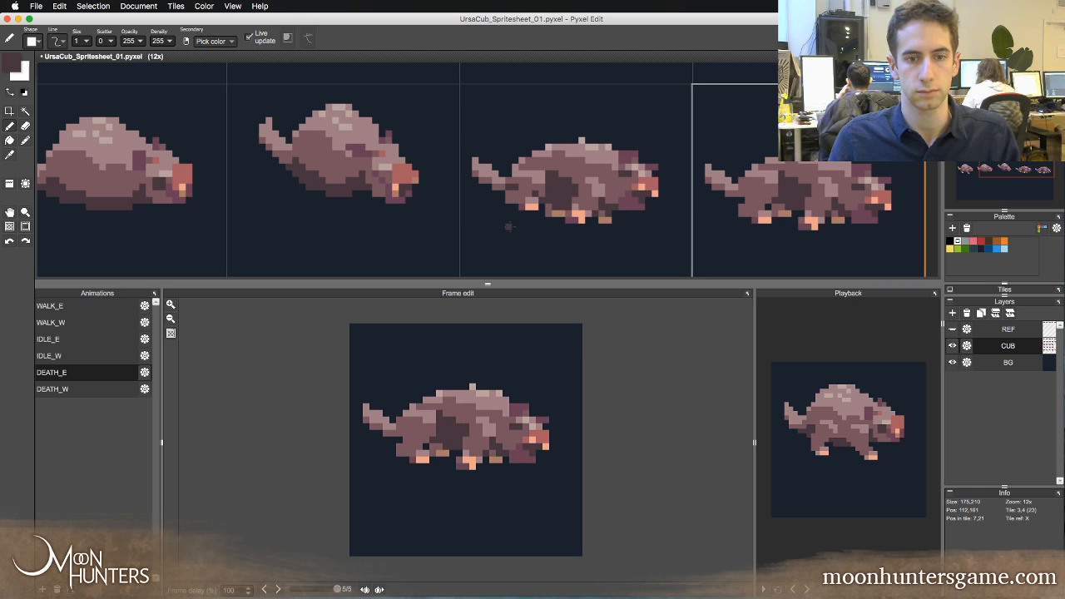
- Step repeatedly through the DEATH_E frames to examine the fourth pose with its rebuilt belly shadow in motion
{"action": "key", "text": "Right"}
{"action": "key", "text": "Right"}
{"action": "key", "text": "Right"}
{"action": "key", "text": "Right"}
{"action": "key", "text": "Right"}
{"action": "key", "text": "Right"}
{"action": "key", "text": "Right"}
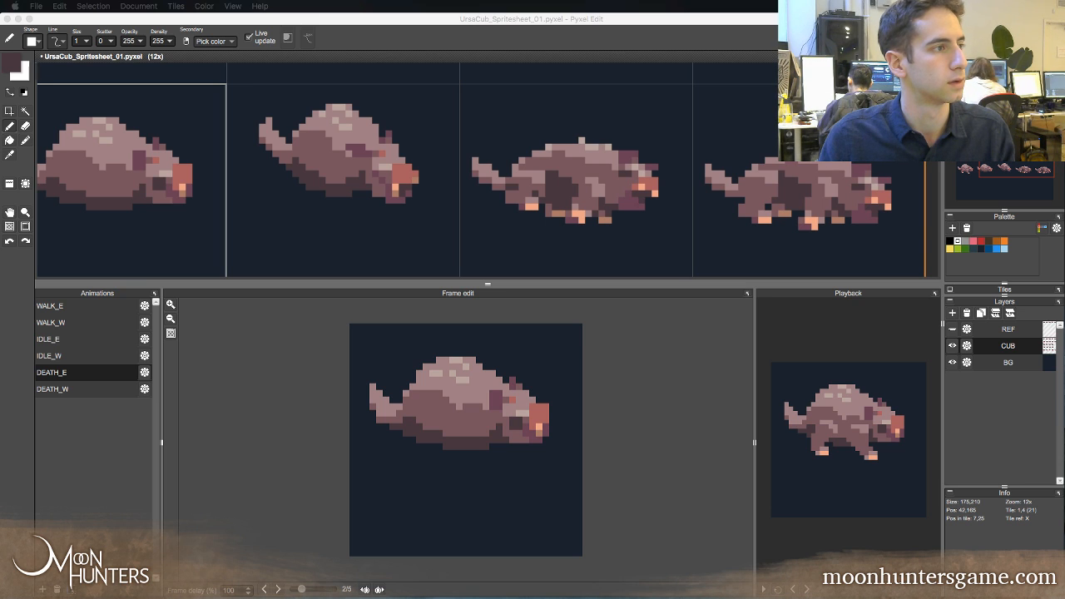
{"action": "left_click", "coordinate": [183, 21]}
{"action": "key", "text": "Right"}
{"action": "key", "text": "Right"}
{"action": "key", "text": "Right"}
{"action": "key", "text": "Right"}
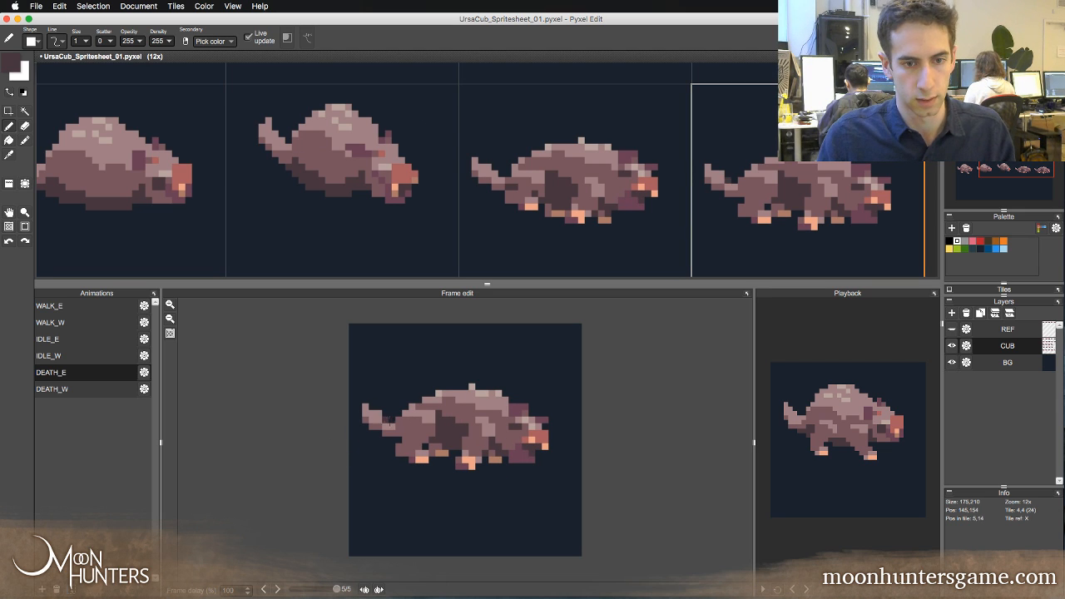
- Flatten the tail in the fifth DEATH_E frame by erasing its upturned tip and filling the base with sampled light fur brown
{"action": "left_click", "coordinate": [387, 425], "text": "alt"}
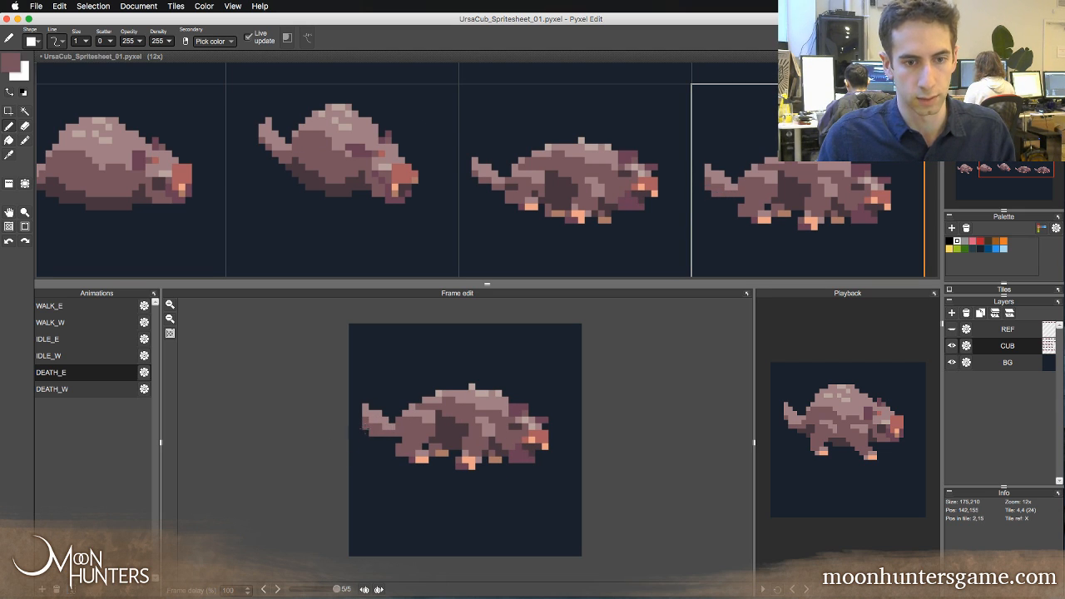
{"action": "left_click", "coordinate": [372, 421], "text": "alt"}
{"action": "key", "text": "e"}
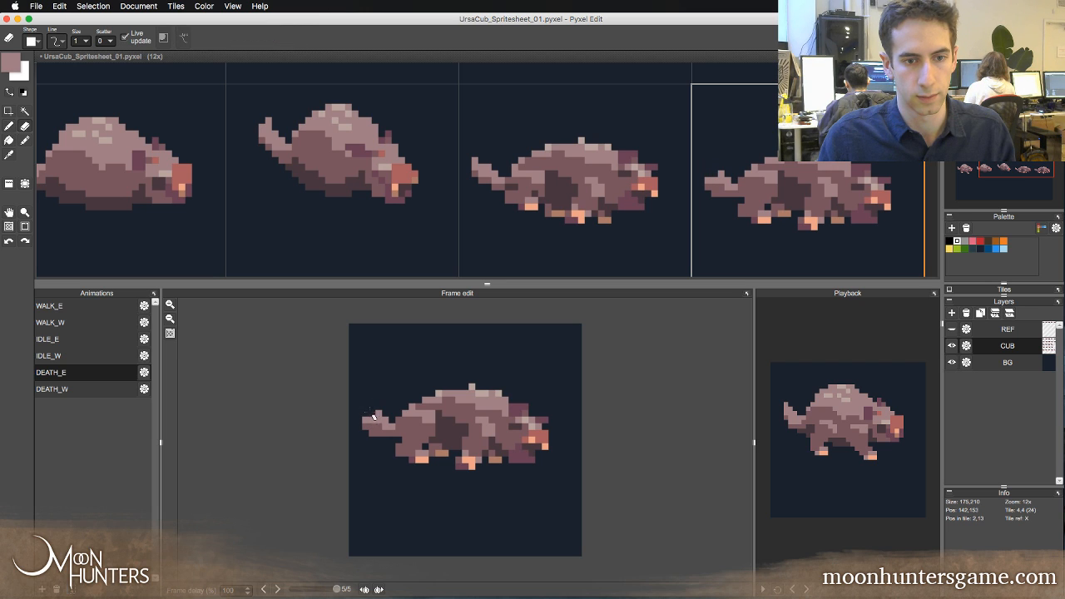
{"action": "key", "text": "b"}
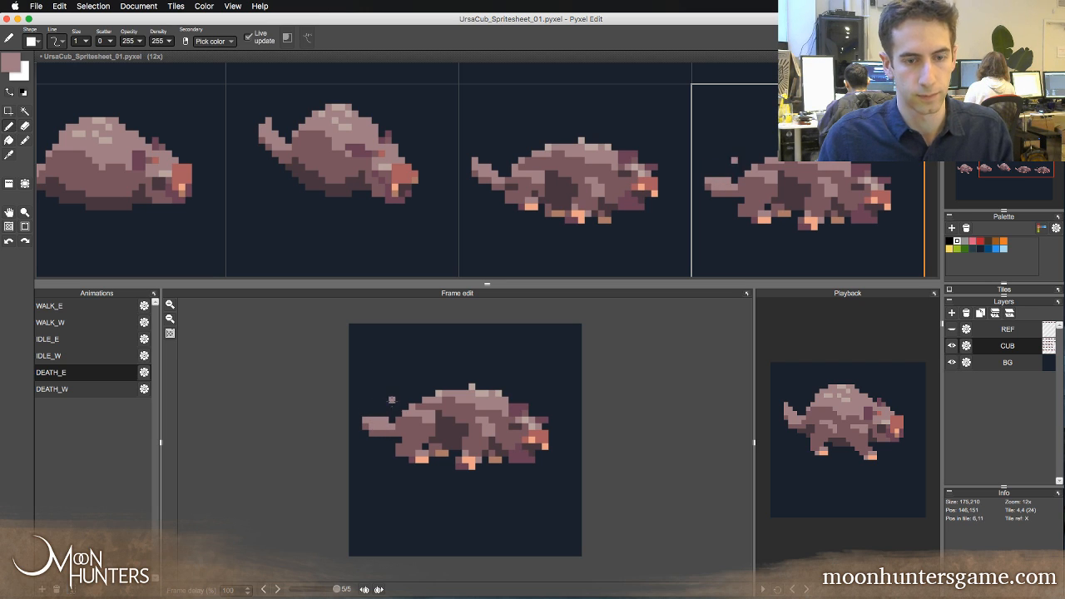
- Play through the DEATH_E frames and compare the last two to examine the tail's drop into the collapsed pose
{"action": "key", "text": "Left"}
{"action": "key", "text": "Right"}
{"action": "key", "text": "Right"}
{"action": "key", "text": "Right"}
{"action": "key", "text": "Right"}
{"action": "key", "text": "Right"}
{"action": "key", "text": "Right"}
{"action": "key", "text": "Right"}
{"action": "key", "text": "Right"}
{"action": "key", "text": "Right"}
{"action": "key", "text": "Right"}
{"action": "key", "text": "Right"}
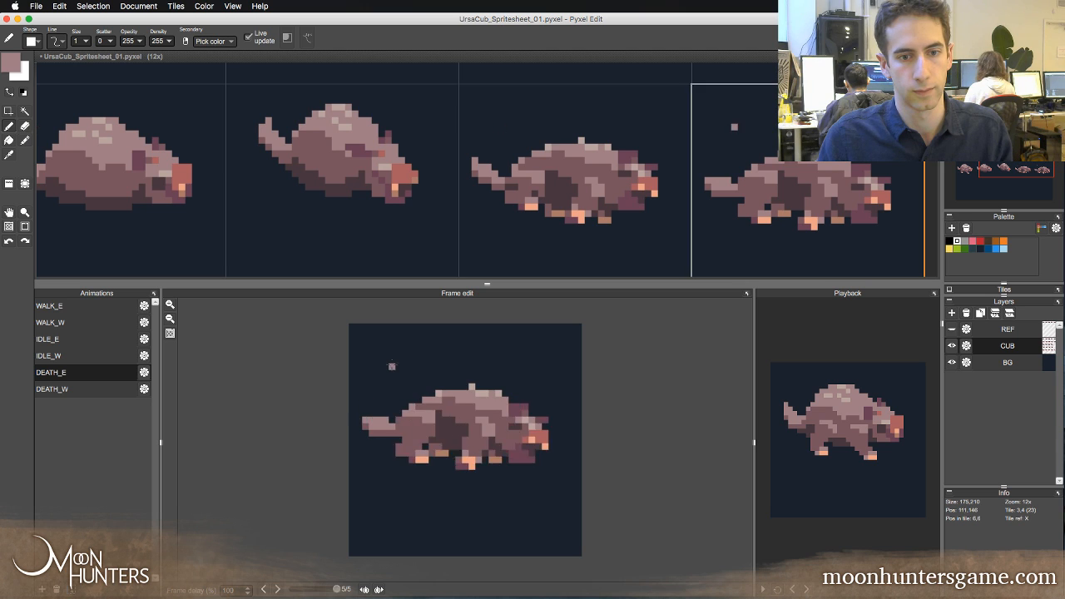
{"action": "key", "text": "Right"}
{"action": "key", "text": "Left"}
{"action": "key", "text": "Left"}
{"action": "key", "text": "Right"}
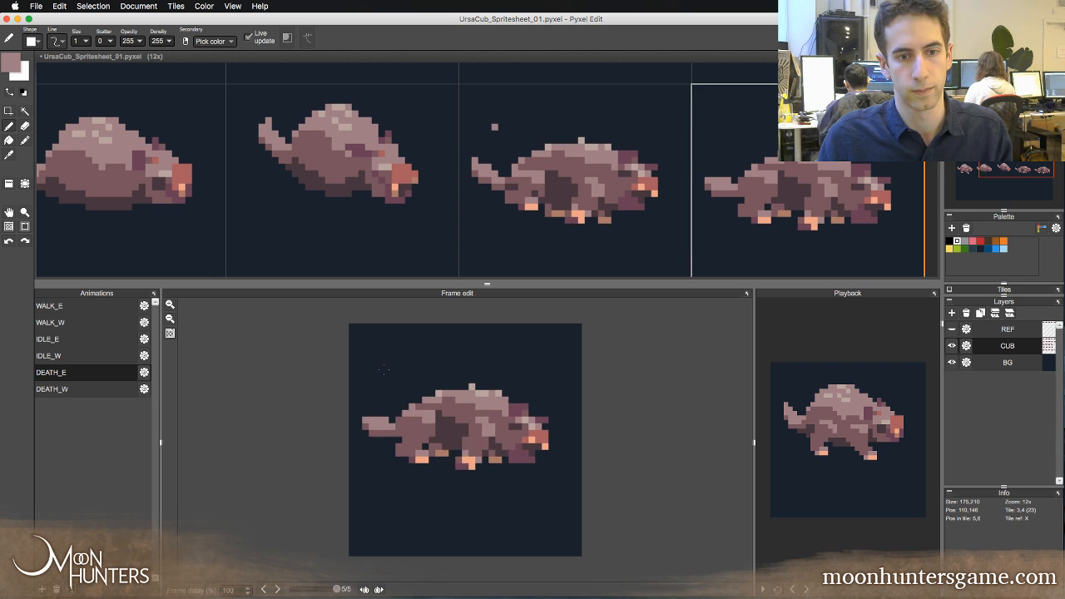
{"action": "key", "text": "Left"}
{"action": "key", "text": "Right"}
{"action": "key", "text": "Left"}
{"action": "key", "text": "Right"}
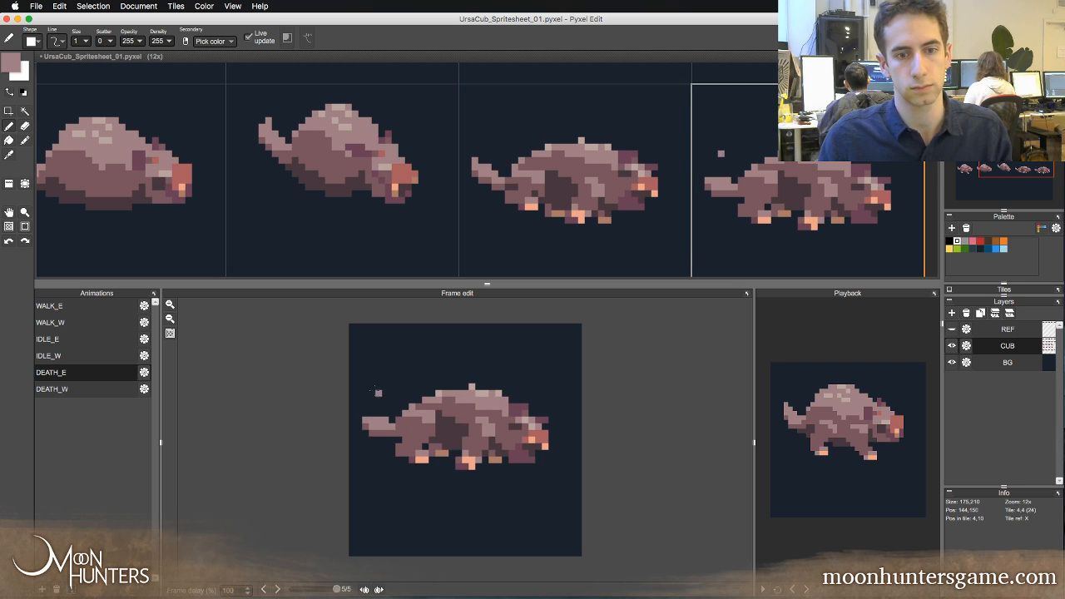
{"action": "key", "text": "Left"}
- Retouch the haunch shading in the fourth DEATH_E frame with sampled fur browns
{"action": "right_click", "coordinate": [418, 416]}
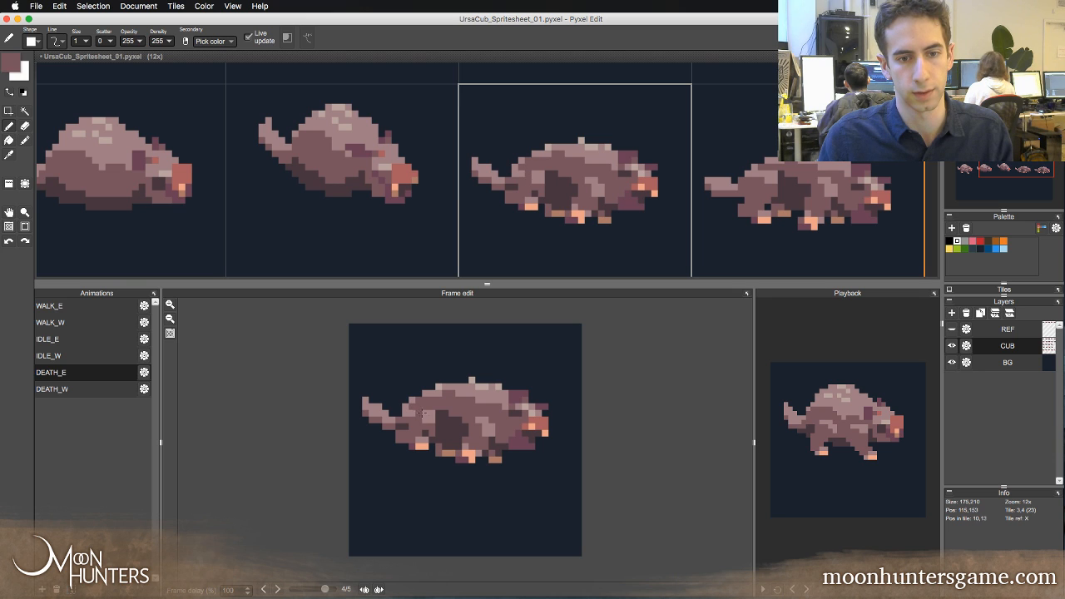
{"action": "right_click", "coordinate": [420, 413]}
{"action": "left_click_drag", "start_coordinate": [412, 407], "coordinate": [431, 407]}
{"action": "right_click", "coordinate": [411, 418]}
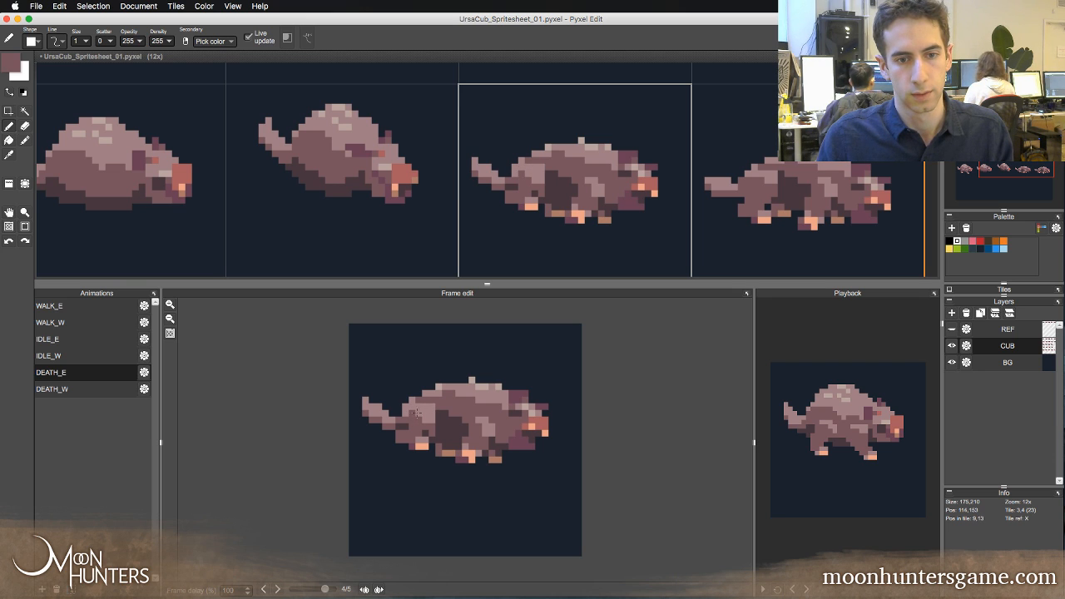
- Flip between the fourth DEATH_E frame and its neighbours to examine the retouched haunch shading
{"action": "key", "text": "Left"}
{"action": "key", "text": "Right"}
{"action": "key", "text": "Right"}
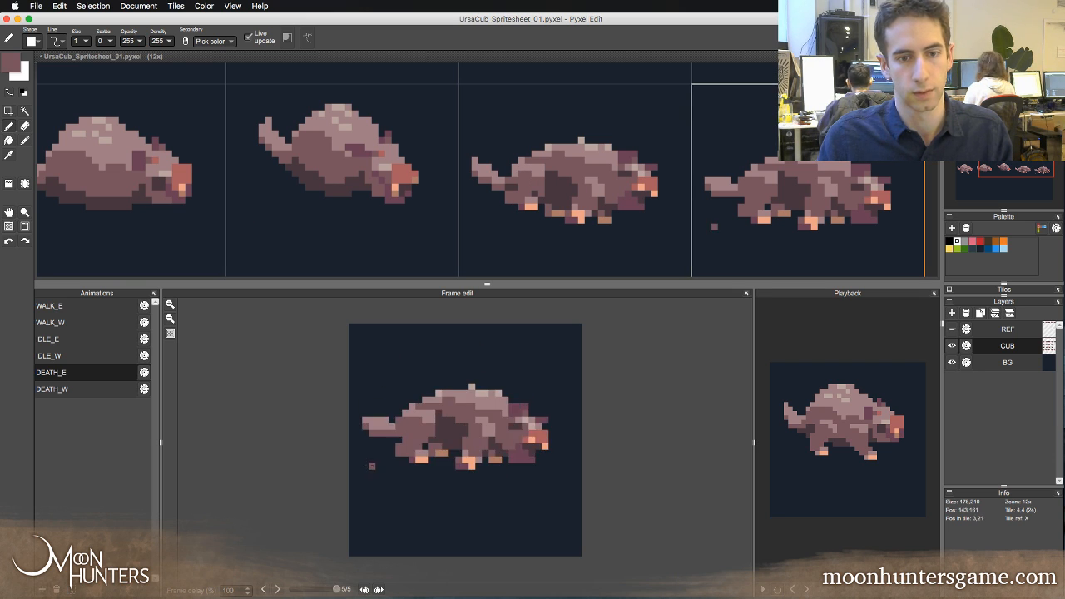
{"action": "key", "text": "Left"}
{"action": "key", "text": "Left"}
{"action": "key", "text": "Right"}
{"action": "key", "text": "Right"}
{"action": "key", "text": "Left"}
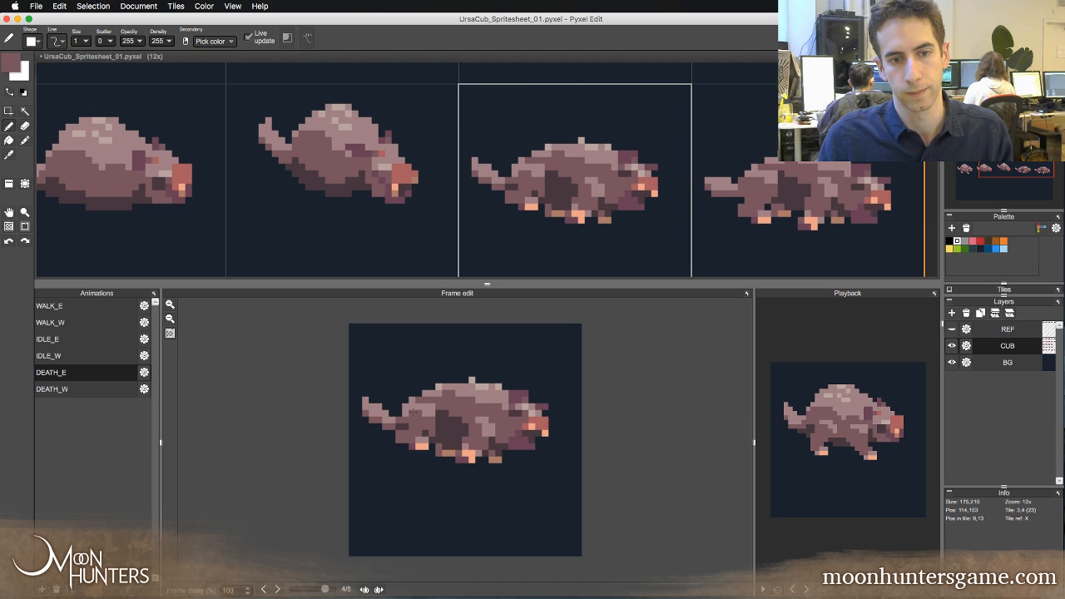
{"action": "key", "text": "Left"}
{"action": "key", "text": "Right"}
{"action": "key", "text": "Right"}
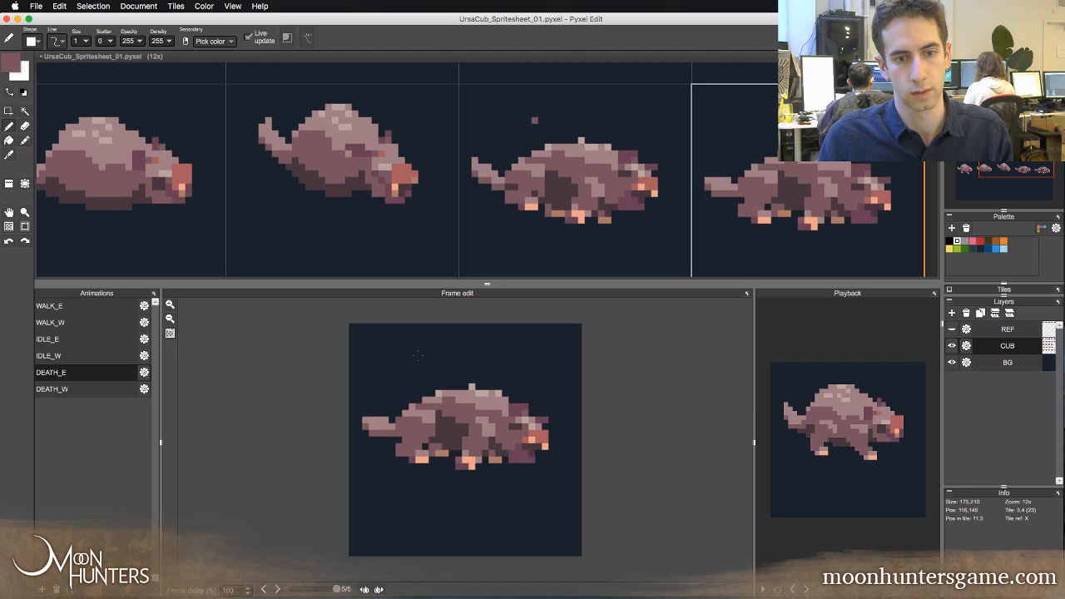
{"action": "key", "text": "Left"}
{"action": "key", "text": "Left"}
{"action": "key", "text": "Right"}
{"action": "key", "text": "Right"}
{"action": "key", "text": "Left"}
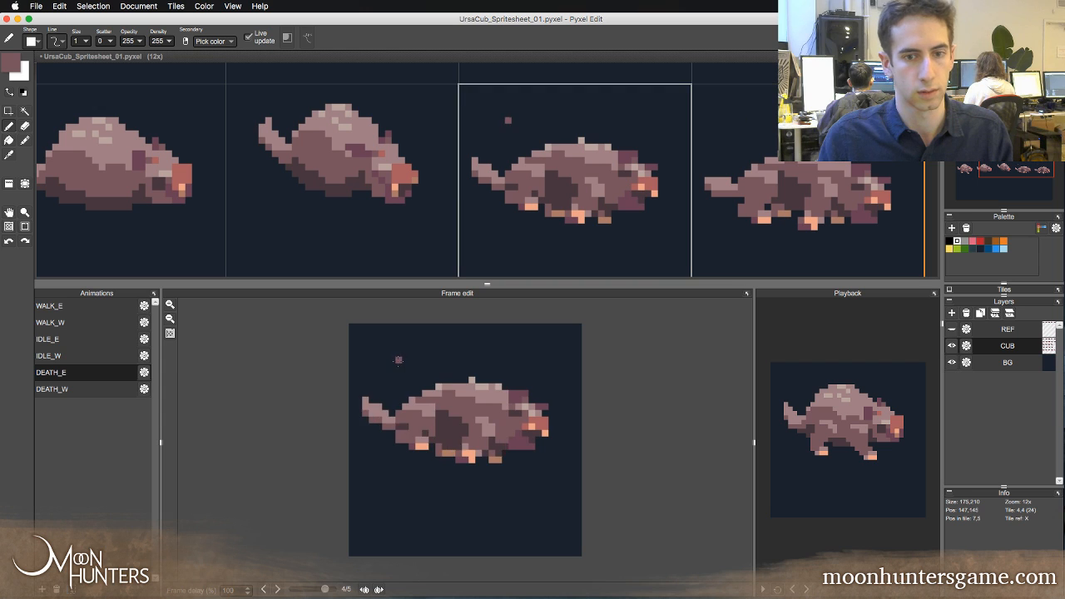
{"action": "key", "text": "Left"}
{"action": "key", "text": "Right"}
{"action": "key", "text": "Right"}
{"action": "key", "text": "Left"}
{"action": "key", "text": "Right"}
{"action": "key", "text": "Left"}
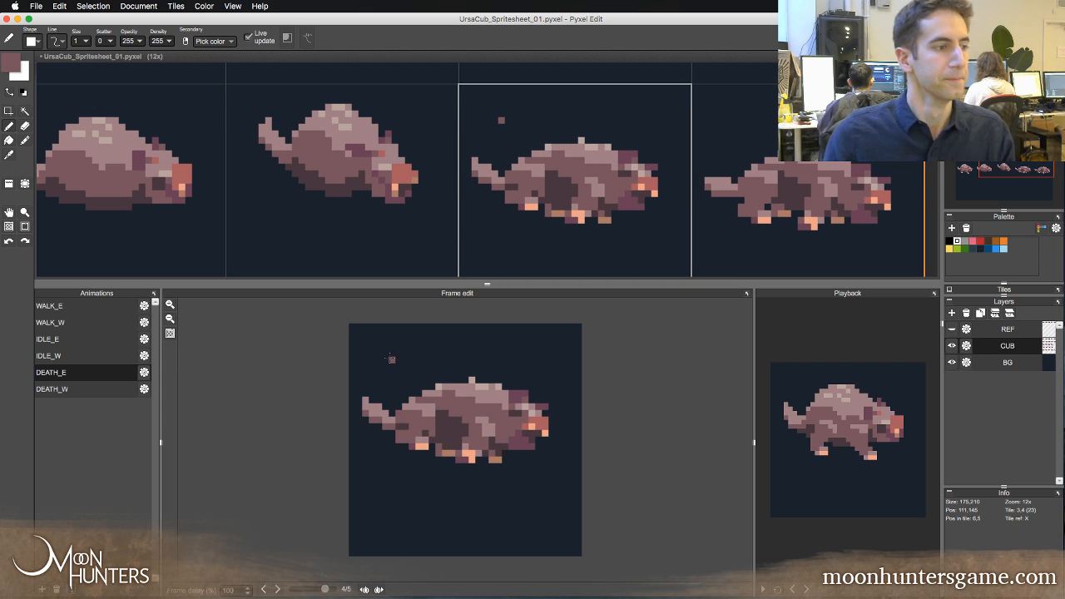
{"action": "key", "text": "Left"}
{"action": "key", "text": "Right"}
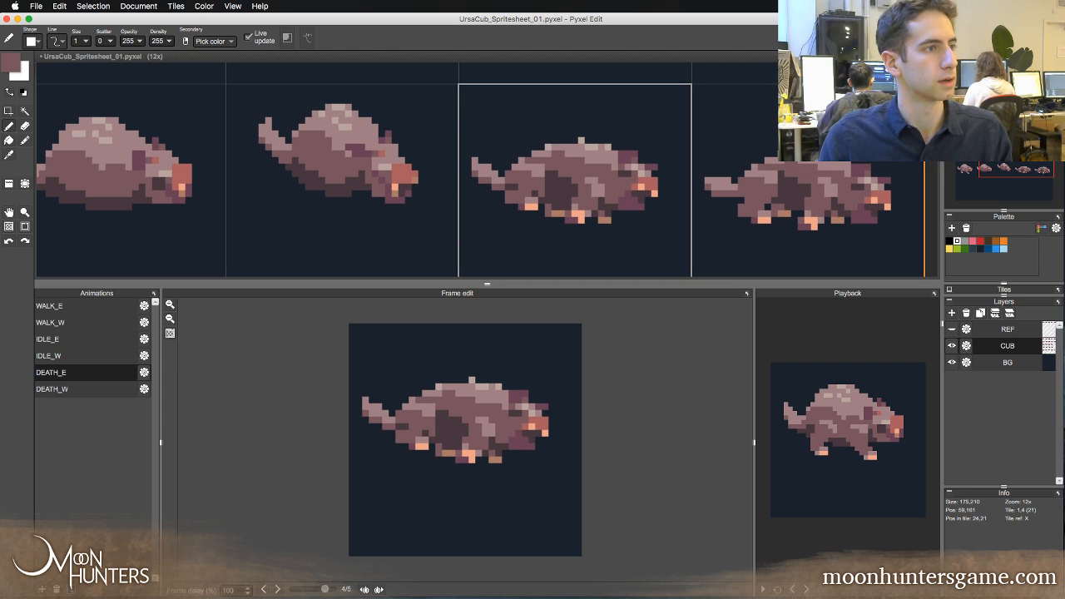
- Cycle through all five DEATH_E frames several times to review the complete fall
{"action": "key", "text": "super+Tab"}
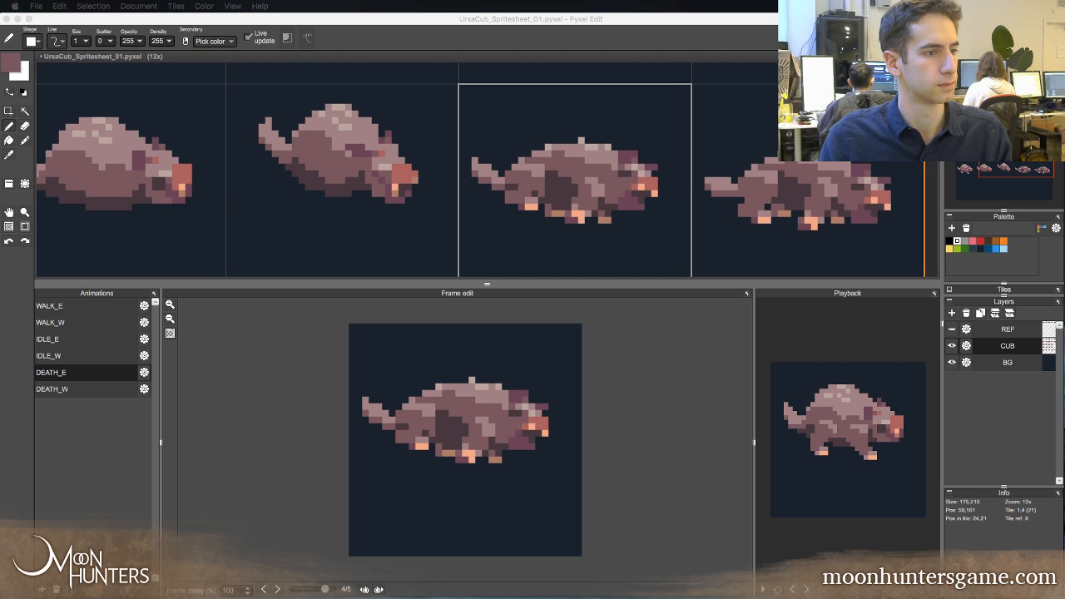
{"action": "left_click", "coordinate": [216, 379]}
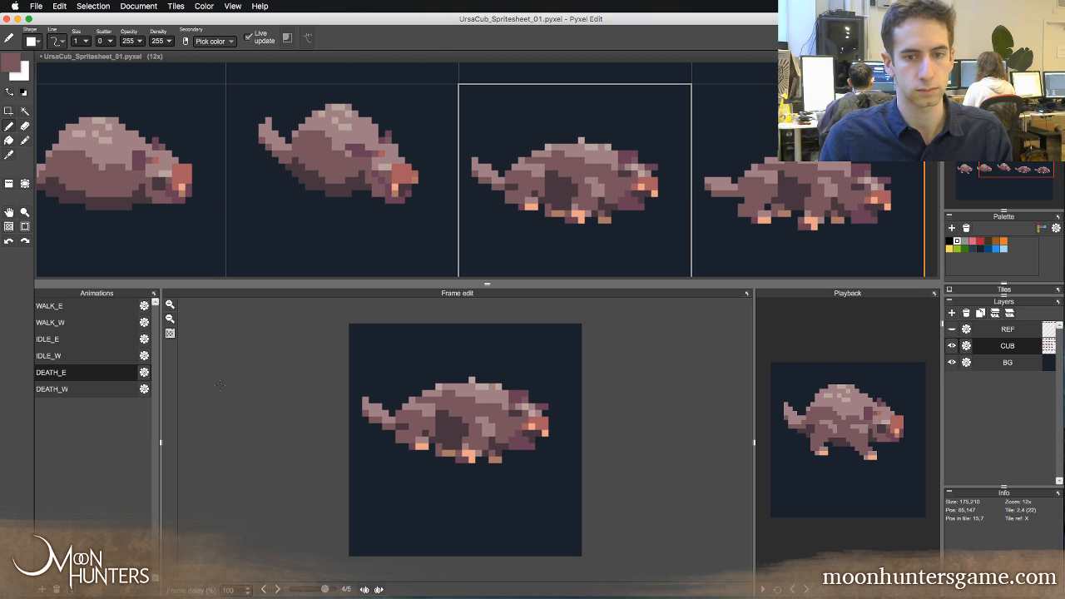
{"action": "key", "text": "Left"}
{"action": "key", "text": "Right"}
{"action": "key", "text": "Right"}
{"action": "key", "text": "Right"}
{"action": "key", "text": "Right"}
{"action": "key", "text": "Right"}
{"action": "key", "text": "Right"}
{"action": "key", "text": "Right"}
{"action": "key", "text": "Right"}
{"action": "key", "text": "Right"}
{"action": "key", "text": "Right"}
{"action": "key", "text": "Right"}
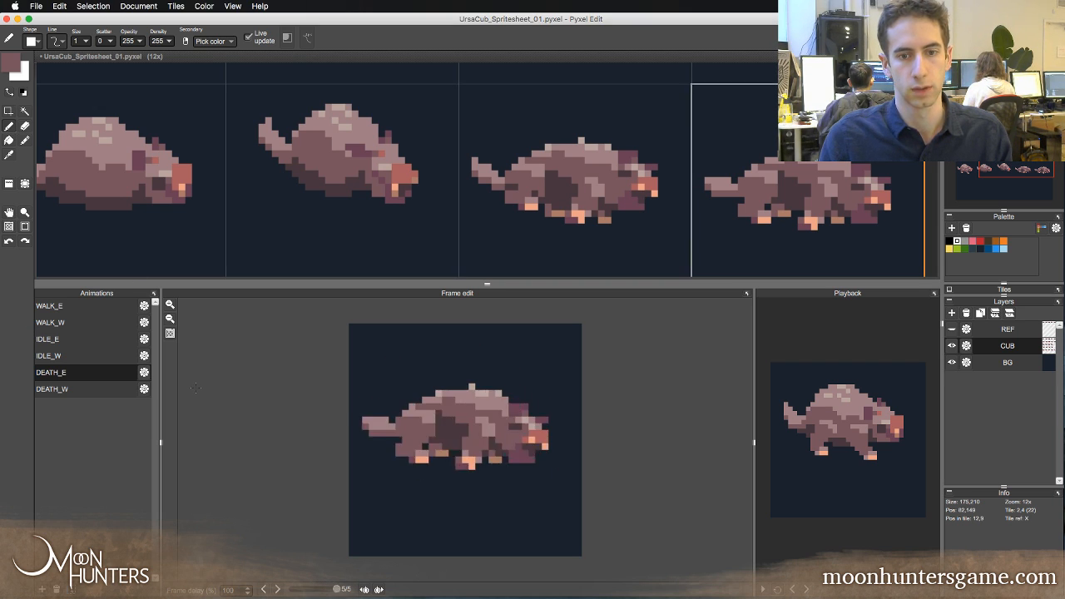
{"action": "key", "text": "Right"}
{"action": "key", "text": "Right"}
{"action": "key", "text": "Right"}
{"action": "key", "text": "Right"}
{"action": "key", "text": "Right"}
{"action": "key", "text": "Right"}
{"action": "key", "text": "Right"}
{"action": "key", "text": "Right"}
{"action": "key", "text": "Right"}
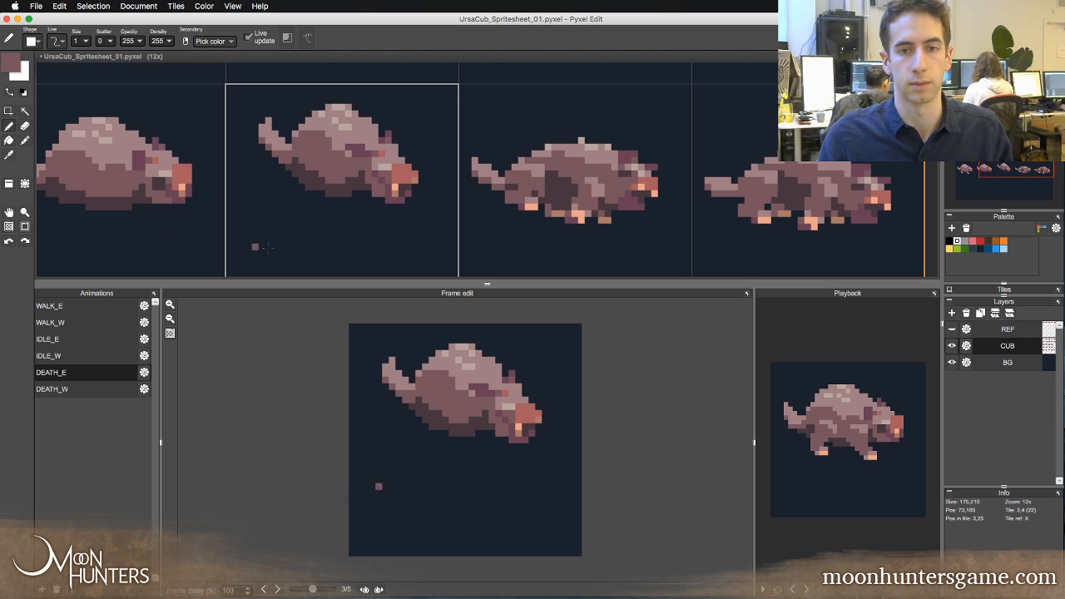
- Save the sprite sheet UrsaCub_Spritesheet_01.pyxel
{"action": "left_click_drag", "start_coordinate": [290, 283], "coordinate": [290, 290]}
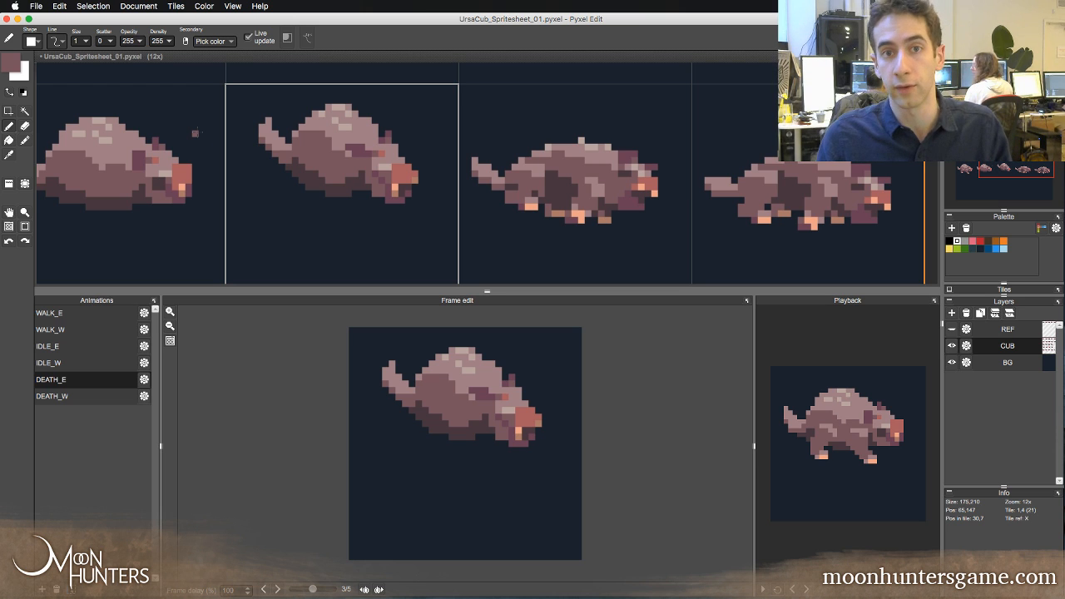
{"action": "key", "text": "z"}
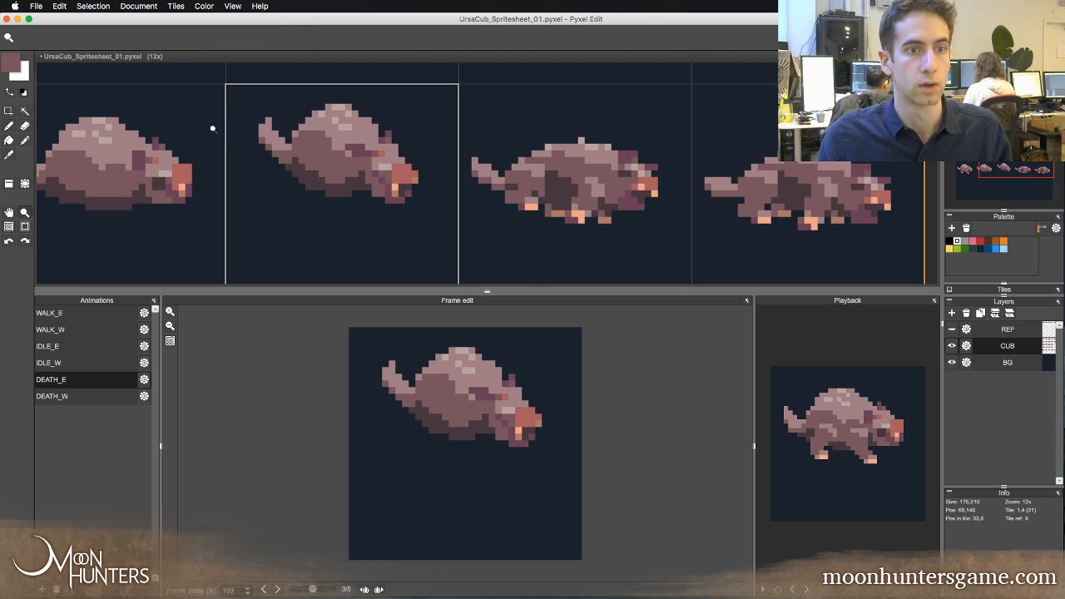
{"action": "right_click", "coordinate": [213, 130]}
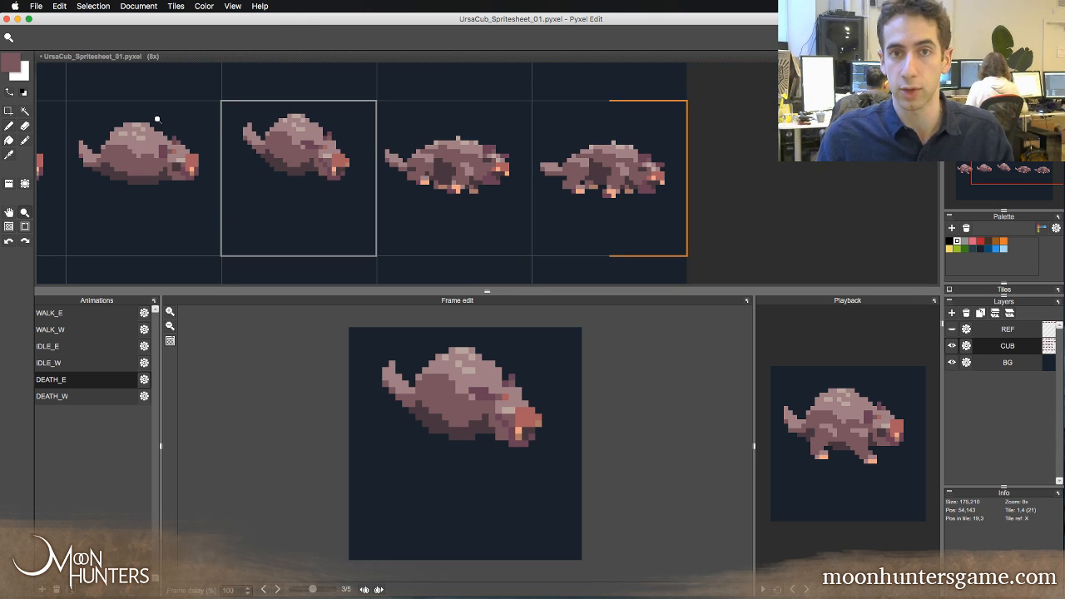
{"action": "key", "text": "super+s"}
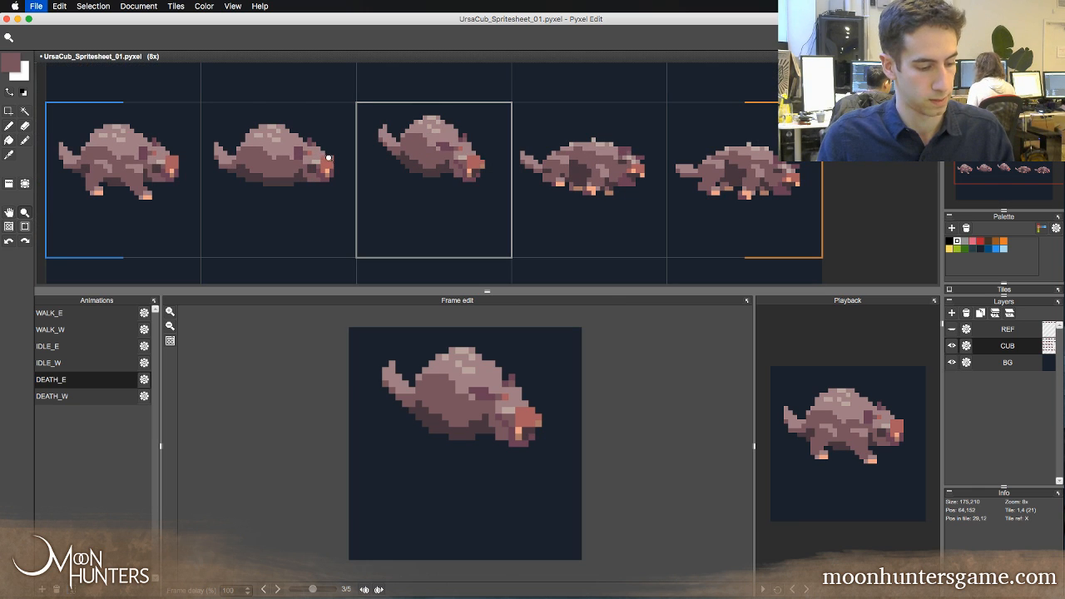
- Step forward and backward through DEATH_E from its first standing frame to review the saved sequence
{"action": "key", "text": "Left"}
{"action": "key", "text": "Left"}
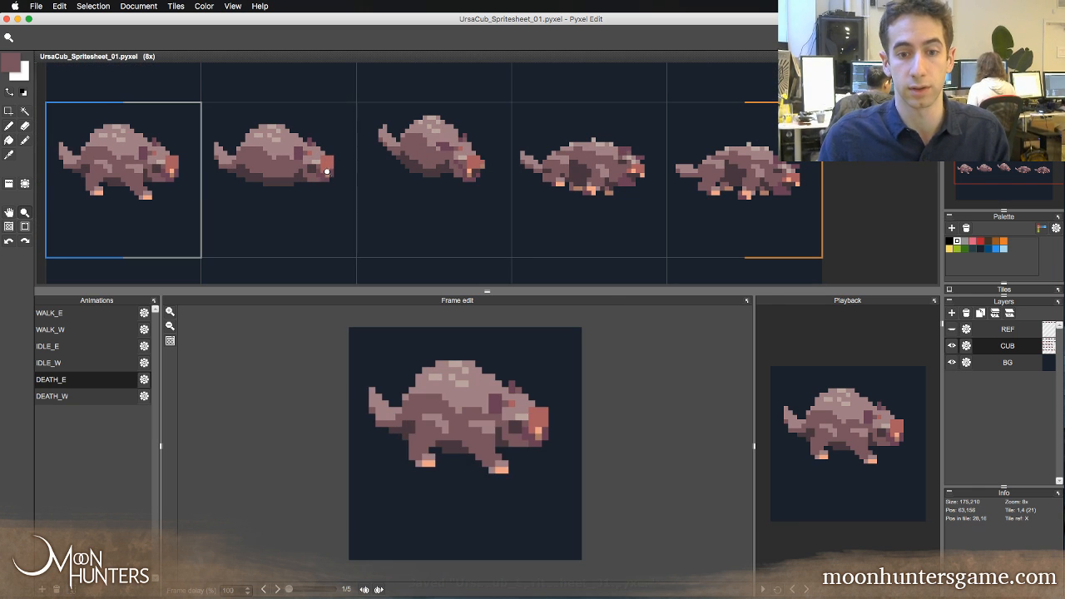
{"action": "key", "text": "Right"}
{"action": "key", "text": "Right"}
{"action": "key", "text": "Right"}
{"action": "key", "text": "Right"}
{"action": "key", "text": "Right"}
{"action": "key", "text": "Right"}
{"action": "key", "text": "Right"}
{"action": "key", "text": "Right"}
{"action": "key", "text": "Right"}
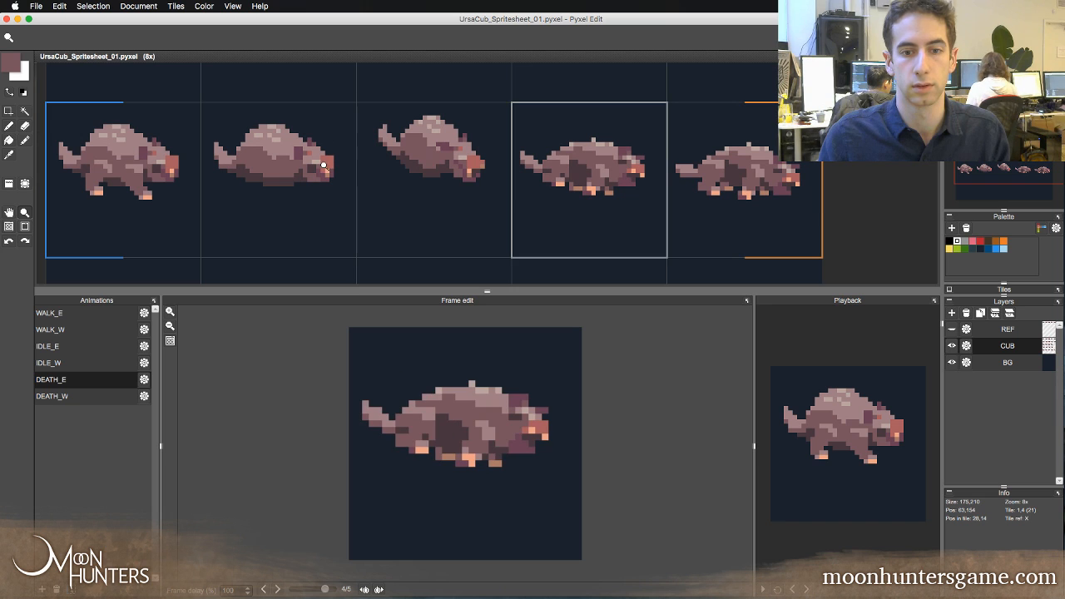
{"action": "key", "text": "b"}
{"action": "key", "text": "Left"}
{"action": "key", "text": "Left"}
{"action": "key", "text": "Left"}
{"action": "key", "text": "Left"}
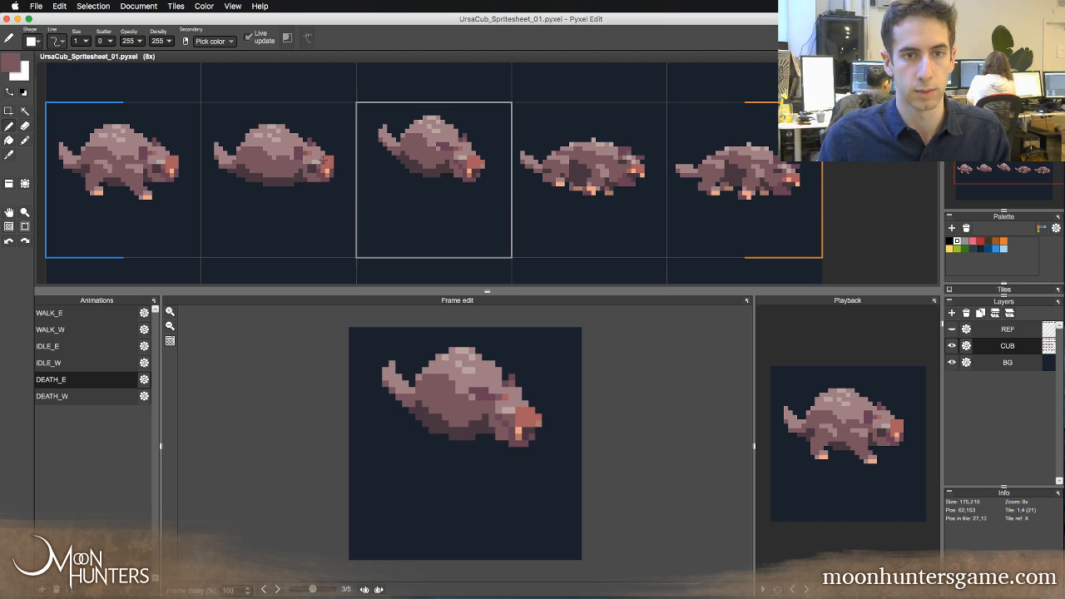
{"action": "key", "text": "Right"}
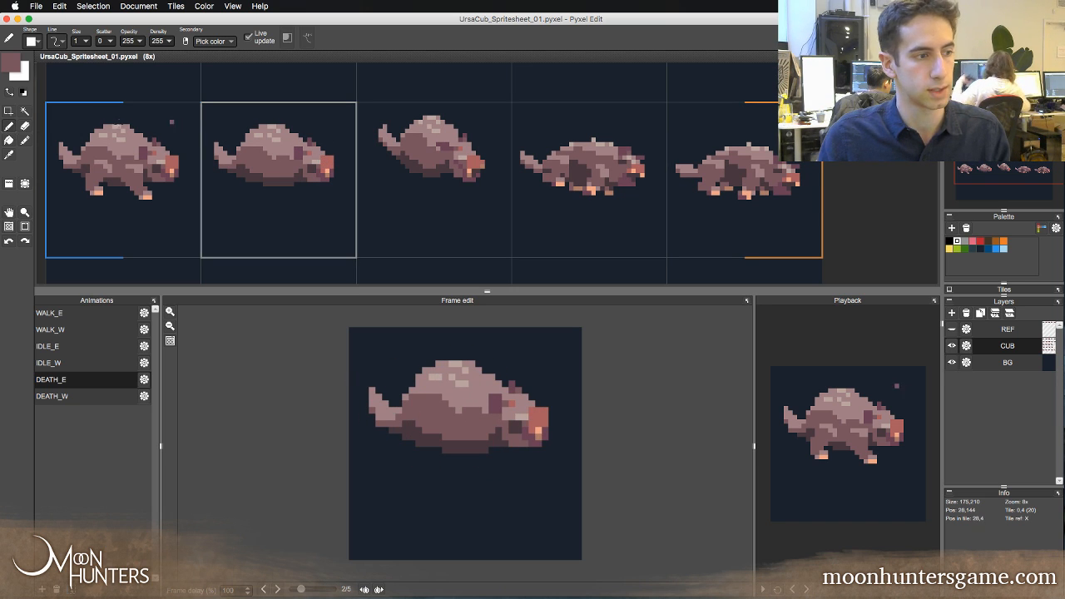
- Examine the first three DEATH_E frames up close, comparing the standing cub with the two legless body poses
{"action": "key", "text": "h"}
{"action": "scroll", "coordinate": [298, 183], "scroll_direction": "up", "scroll_amount": 1}
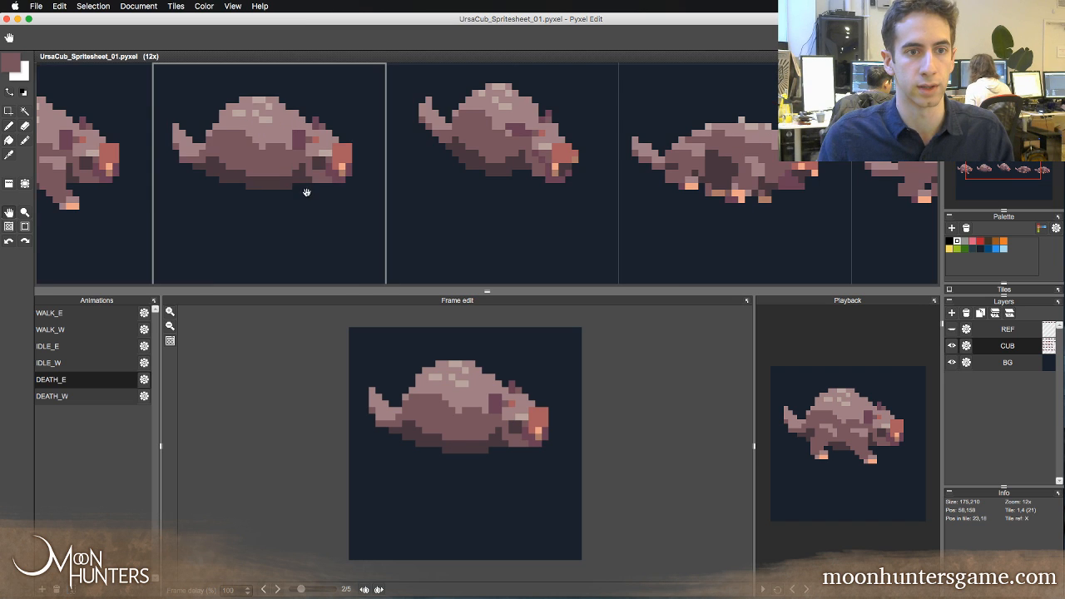
{"action": "left_click_drag", "start_coordinate": [313, 191], "coordinate": [457, 195]}
{"action": "key", "text": "z"}
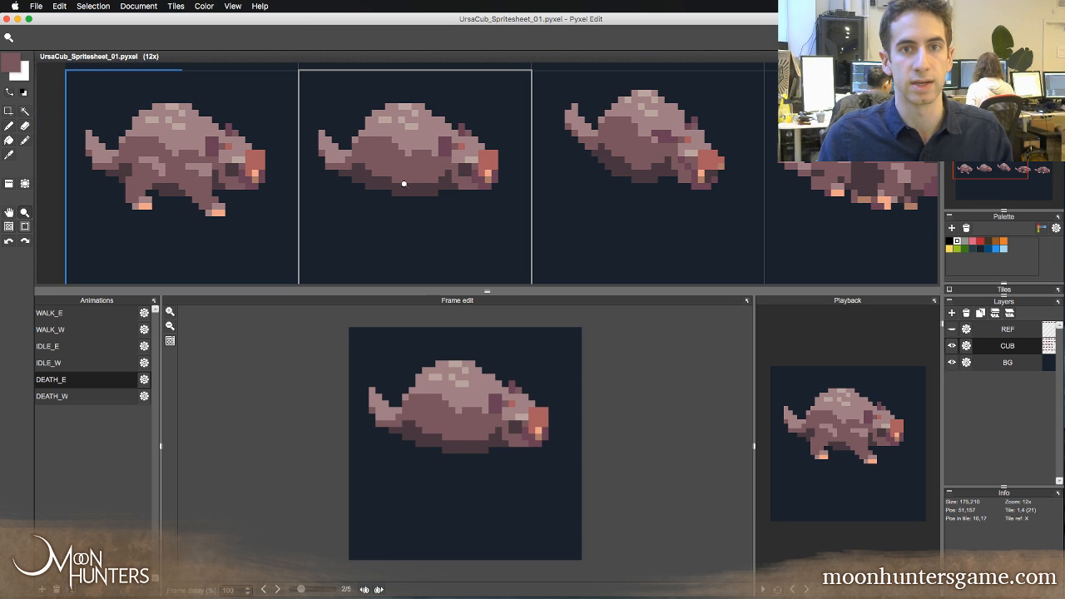
{"action": "key", "text": "b"}
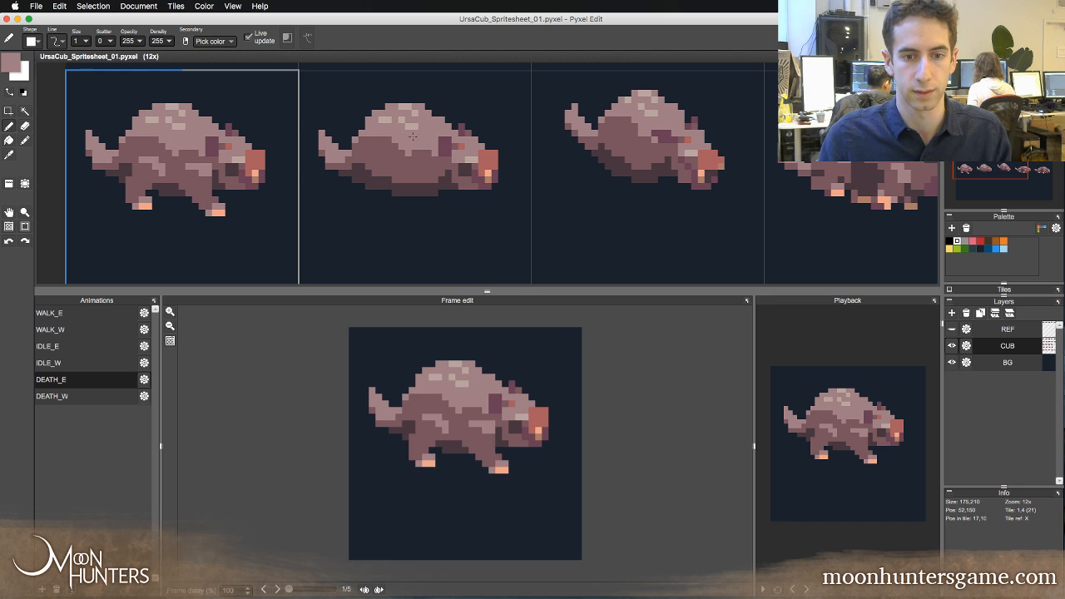
{"action": "key", "text": "Right"}
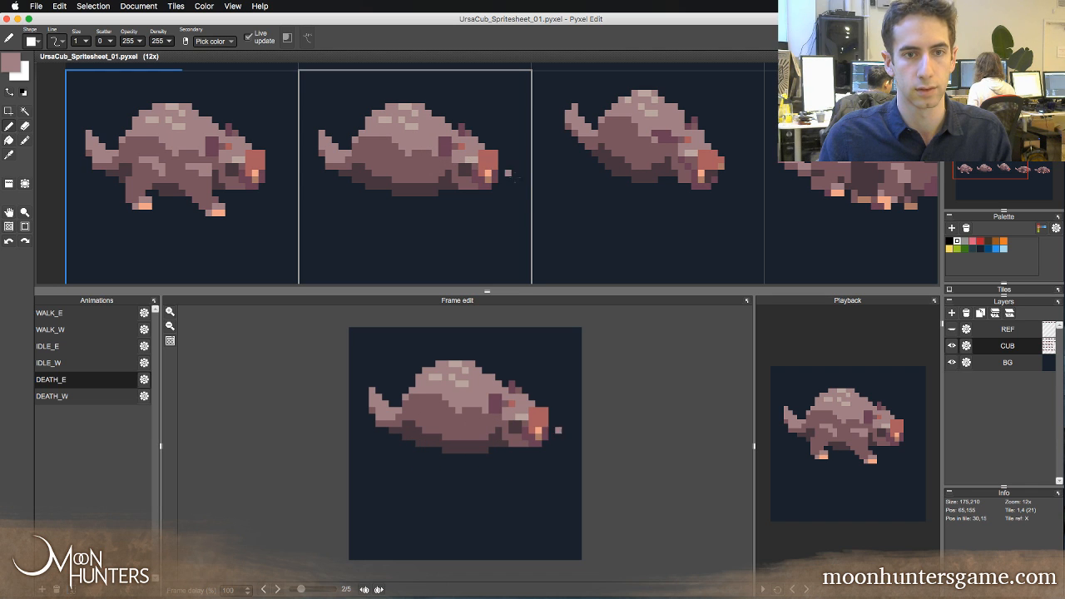
{"action": "key", "text": "Right"}
{"action": "key", "text": "space"}
{"action": "left_click_drag", "start_coordinate": [606, 168], "coordinate": [562, 168]}
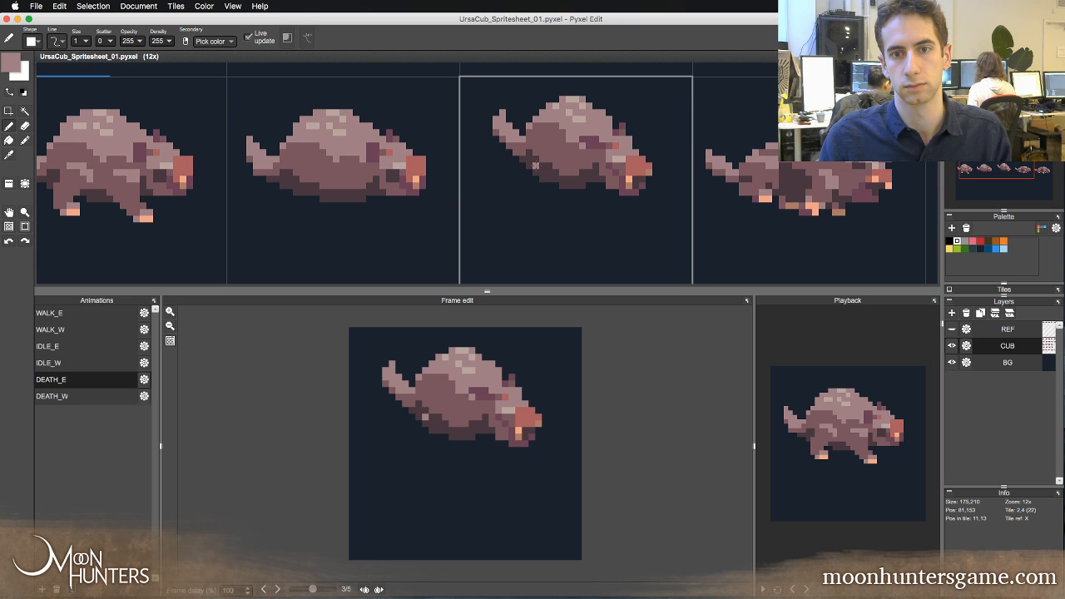
- Loop through the DEATH_E sequence to check how the legless second and third frames read in motion
{"action": "key", "text": "Right"}
{"action": "key", "text": "Right"}
{"action": "key", "text": "Right"}
{"action": "key", "text": "Right"}
{"action": "key", "text": "Right"}
{"action": "key", "text": "Right"}
{"action": "key", "text": "Right"}
{"action": "key", "text": "Right"}
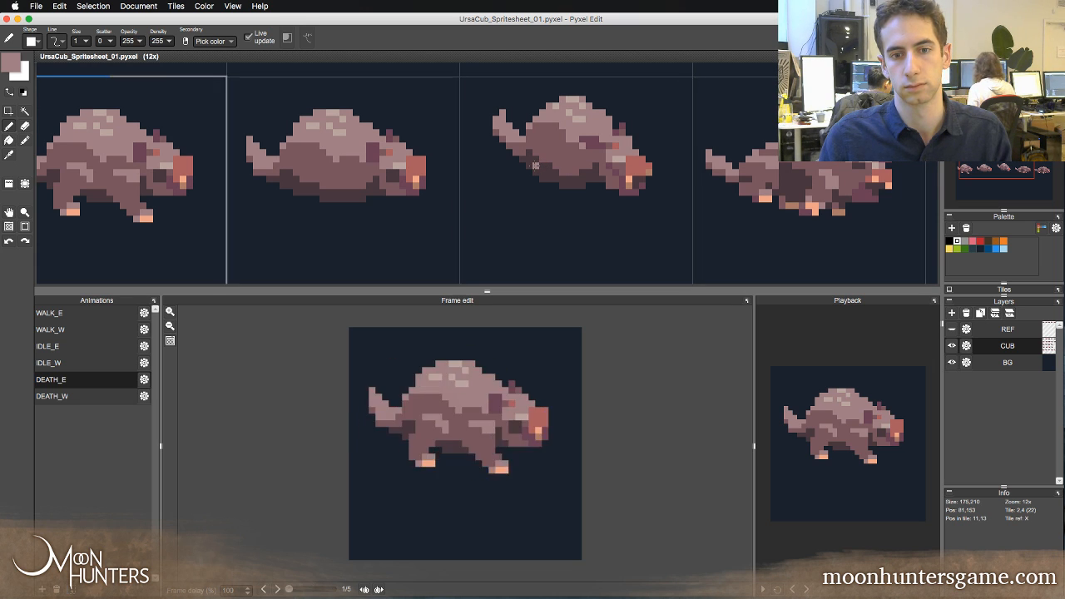
{"action": "key", "text": "Right"}
{"action": "key", "text": "Right"}
{"action": "key", "text": "Right"}
{"action": "key", "text": "Right"}
{"action": "key", "text": "Right"}
{"action": "key", "text": "Right"}
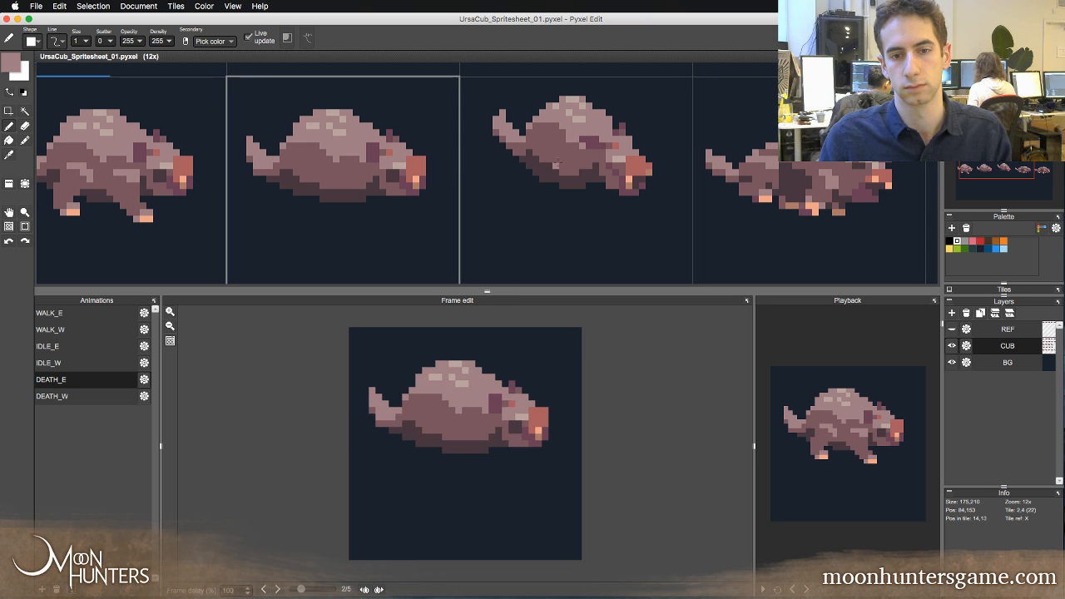
- Place a spare copy of the legless third DEATH_E pose in the empty tile directly below it and save the sprite sheet
{"action": "key", "text": "Left"}
{"action": "key", "text": "t"}
{"action": "scroll", "coordinate": [581, 179], "scroll_direction": "down", "scroll_amount": 4}
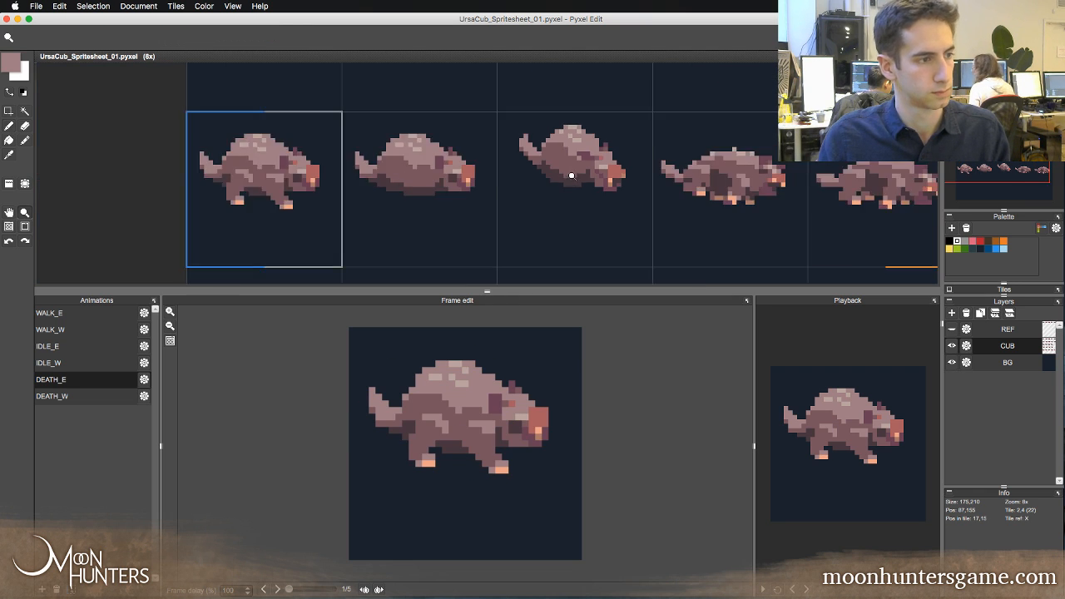
{"action": "right_click", "coordinate": [593, 188]}
{"action": "left_click", "coordinate": [586, 261]}
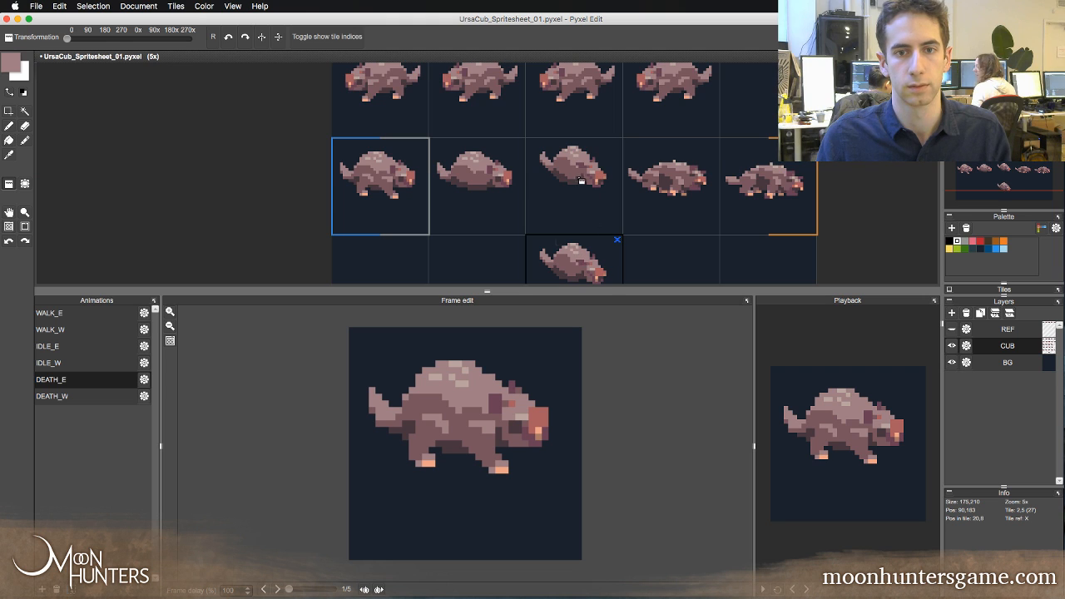
{"action": "key", "text": "z"}
{"action": "left_click", "coordinate": [580, 178]}
{"action": "left_click", "coordinate": [576, 180]}
{"action": "left_click", "coordinate": [577, 180]}
{"action": "left_click", "coordinate": [577, 181]}
{"action": "key", "text": "b"}
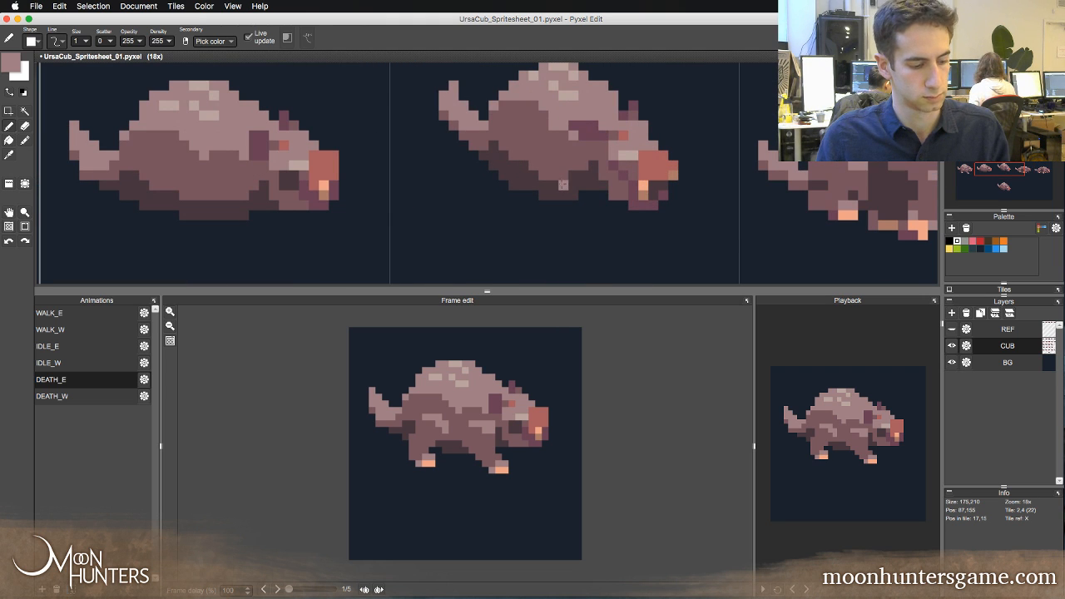
{"action": "key", "text": "super+s"}
- Flip back and forth between the first standing frame and the last collapsed frame of DEATH_E
{"action": "key", "text": "Left"}
{"action": "key", "text": "Right"}
{"action": "key", "text": "Left"}
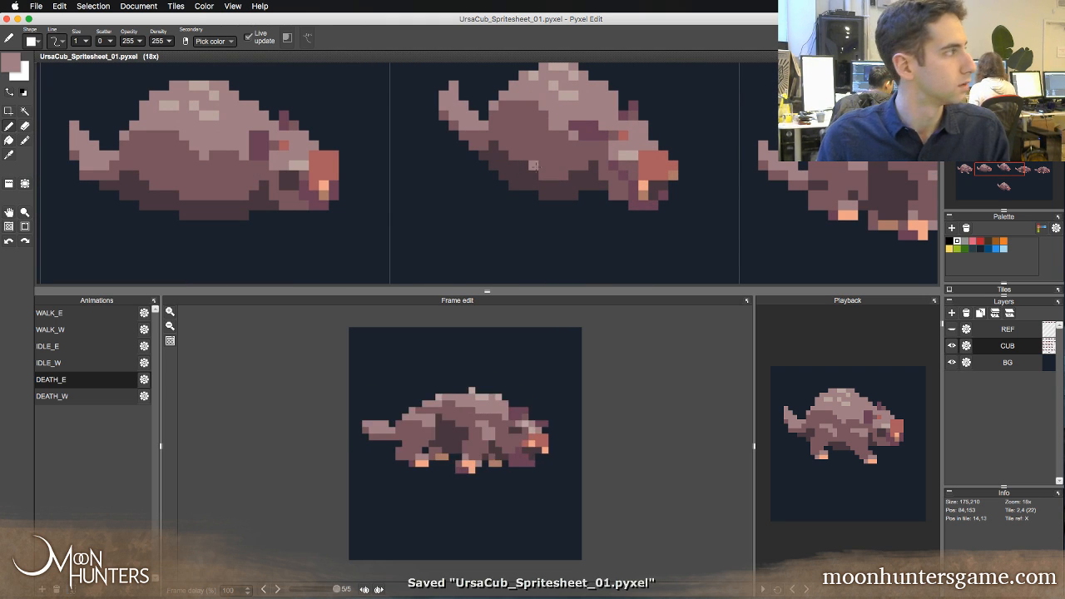
{"action": "key", "text": "Right"}
{"action": "key", "text": "Left"}
{"action": "key", "text": "Right"}
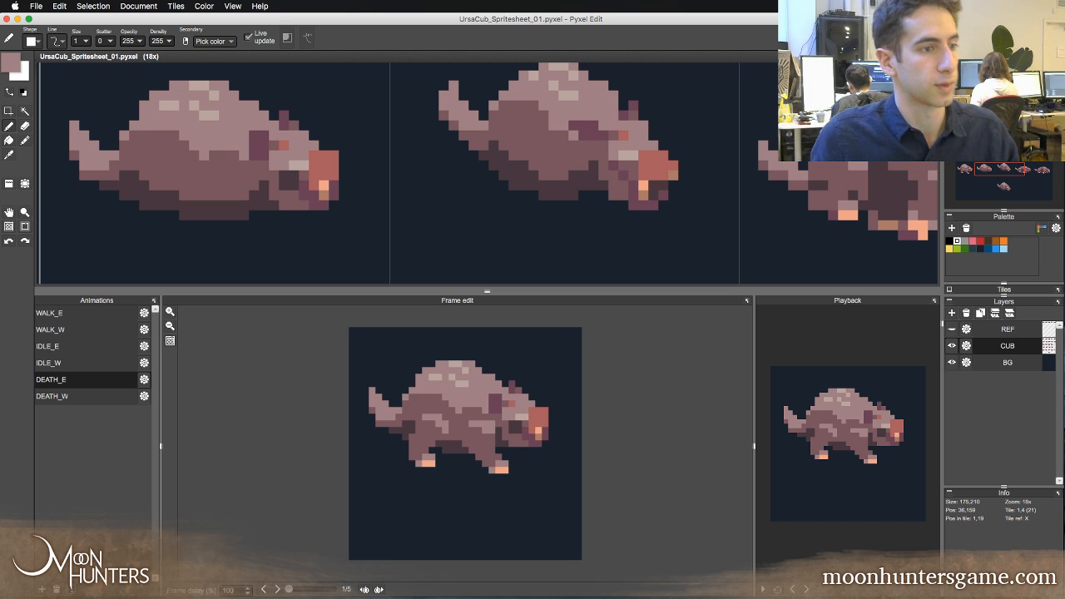
- Step between the standing first frame and the legless third frame of DEATH_E to compare the lunge
{"action": "left_click", "coordinate": [205, 25]}
{"action": "key", "text": "Left"}
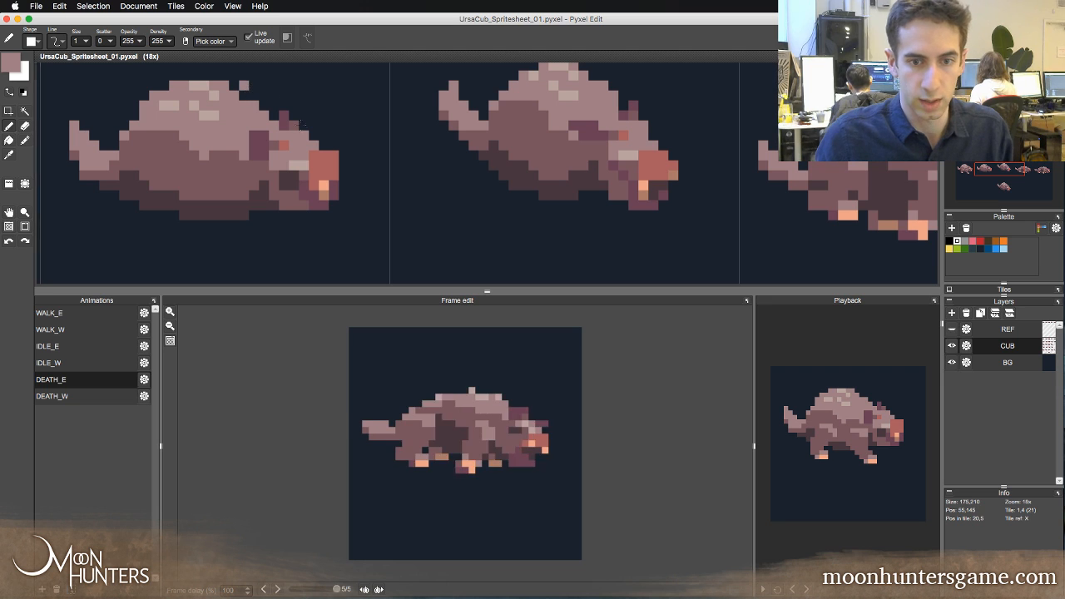
{"action": "key", "text": "Right"}
{"action": "key", "text": "Right"}
{"action": "key", "text": "Right"}
{"action": "key", "text": "Left"}
{"action": "key", "text": "Right"}
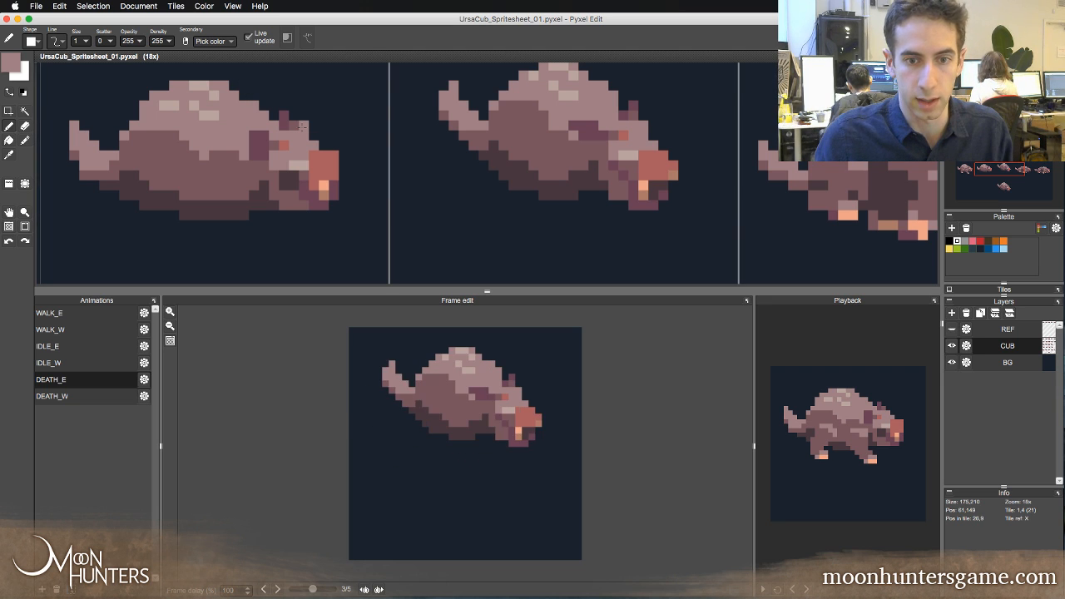
{"action": "key", "text": "Left"}
{"action": "key", "text": "Left"}
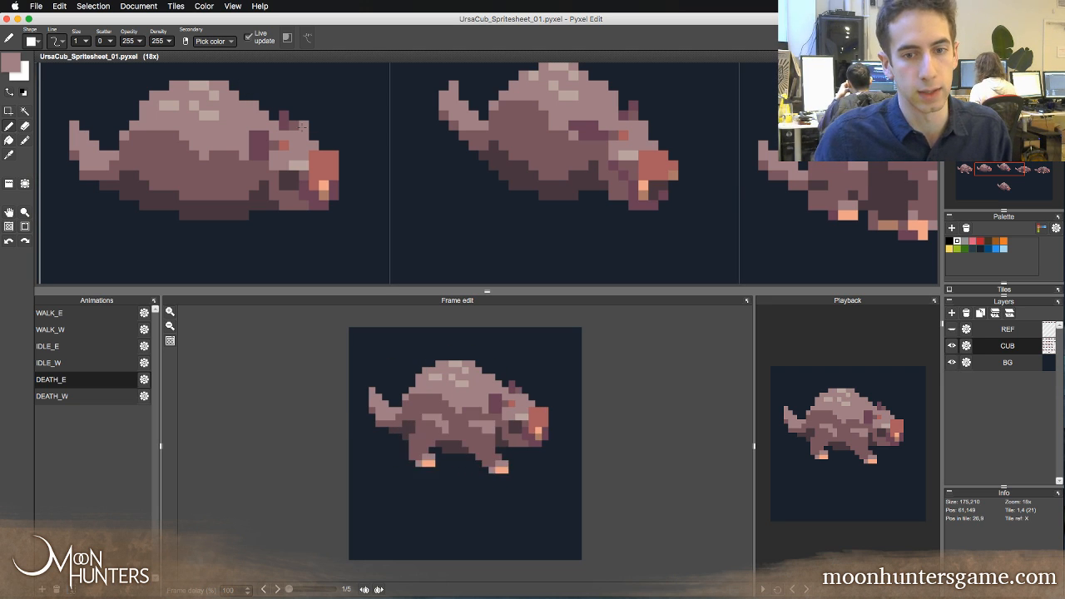
{"action": "key", "text": "Right"}
{"action": "key", "text": "Right"}
{"action": "key", "text": "Left"}
{"action": "key", "text": "Left"}
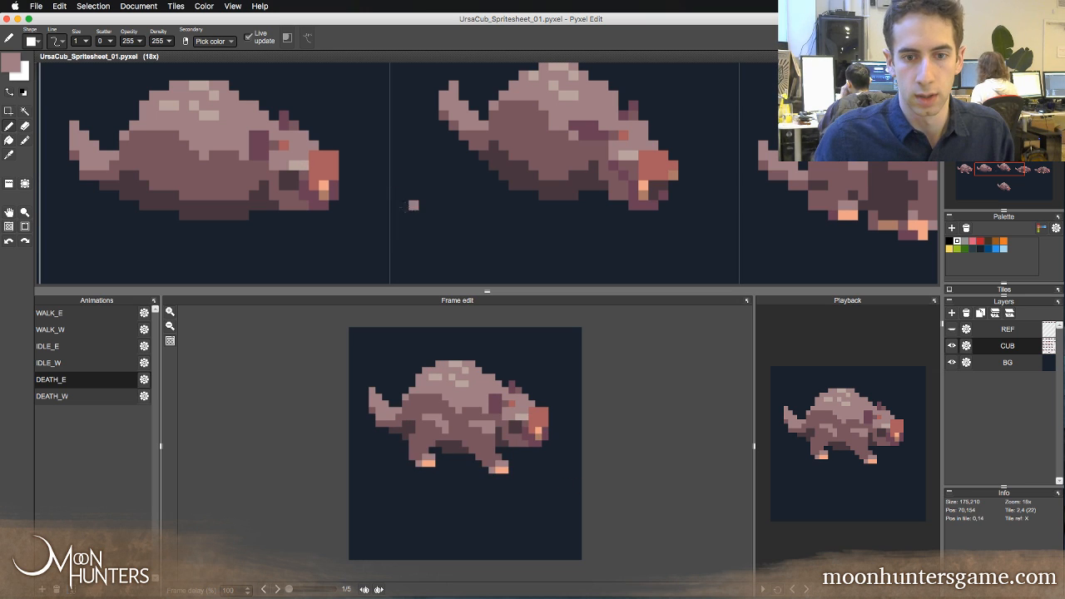
- Step forward and backward through the whole DEATH_E sequence to check how the body falls
{"action": "key", "text": "Right"}
{"action": "key", "text": "Right"}
{"action": "key", "text": "Right"}
{"action": "key", "text": "Right"}
{"action": "key", "text": "Left"}
{"action": "key", "text": "Left"}
{"action": "key", "text": "Left"}
{"action": "key", "text": "Left"}
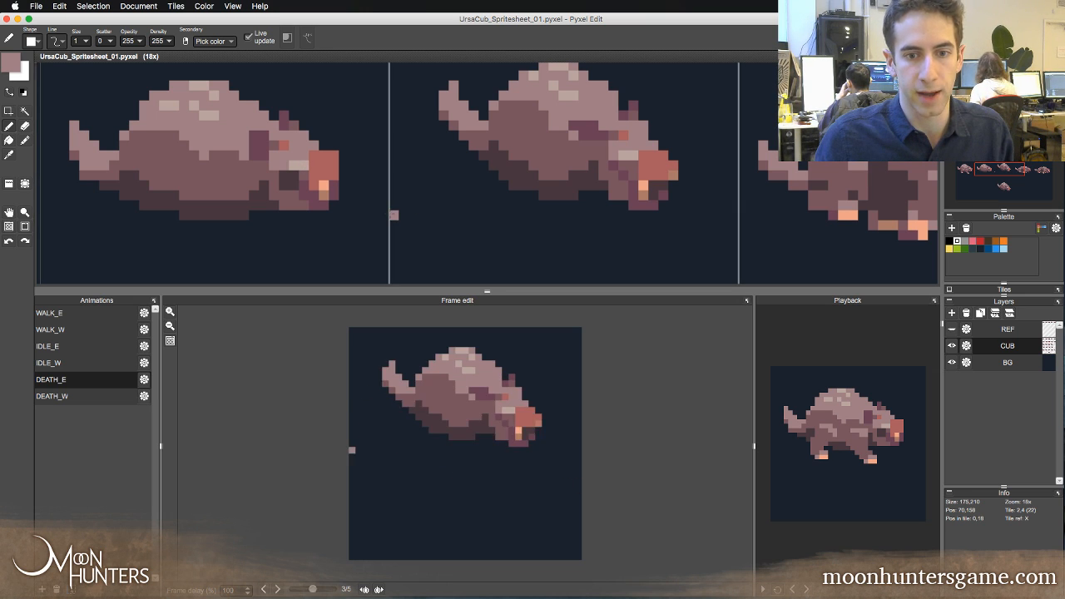
{"action": "key", "text": "Right"}
{"action": "key", "text": "Right"}
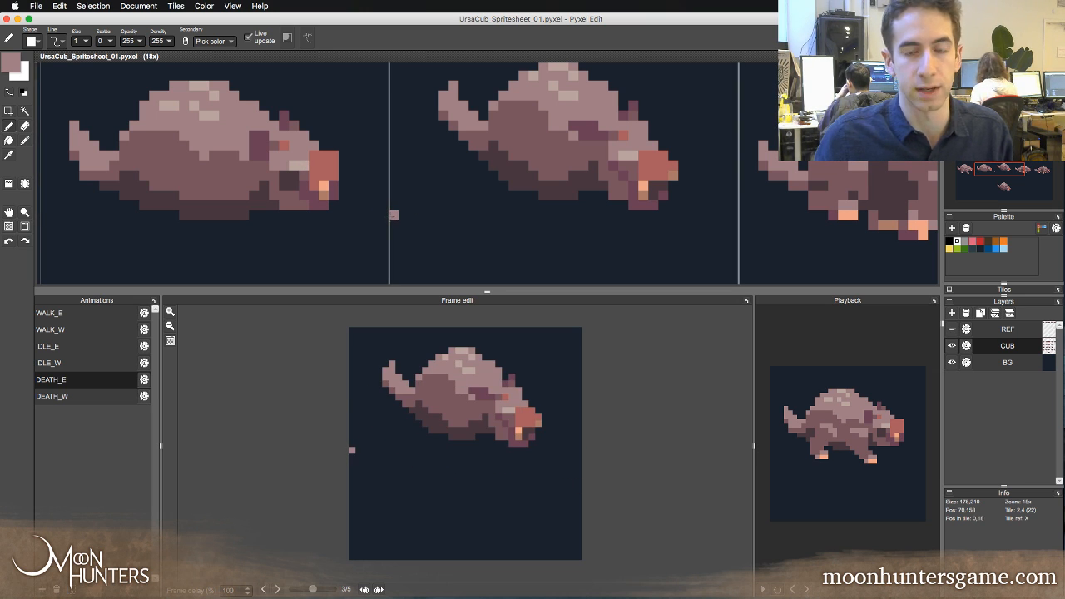
{"action": "key", "text": "Left"}
{"action": "key", "text": "Right"}
{"action": "key", "text": "Right"}
{"action": "key", "text": "Right"}
{"action": "key", "text": "Right"}
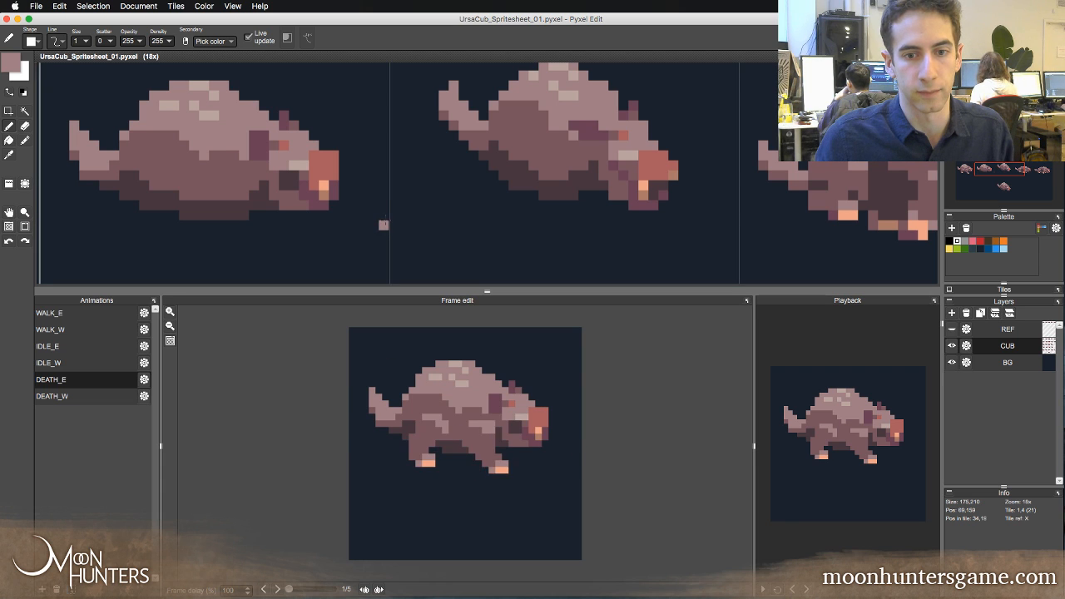
{"action": "key", "text": "Right"}
{"action": "key", "text": "Right"}
{"action": "key", "text": "Right"}
{"action": "key", "text": "Left"}
{"action": "key", "text": "Left"}
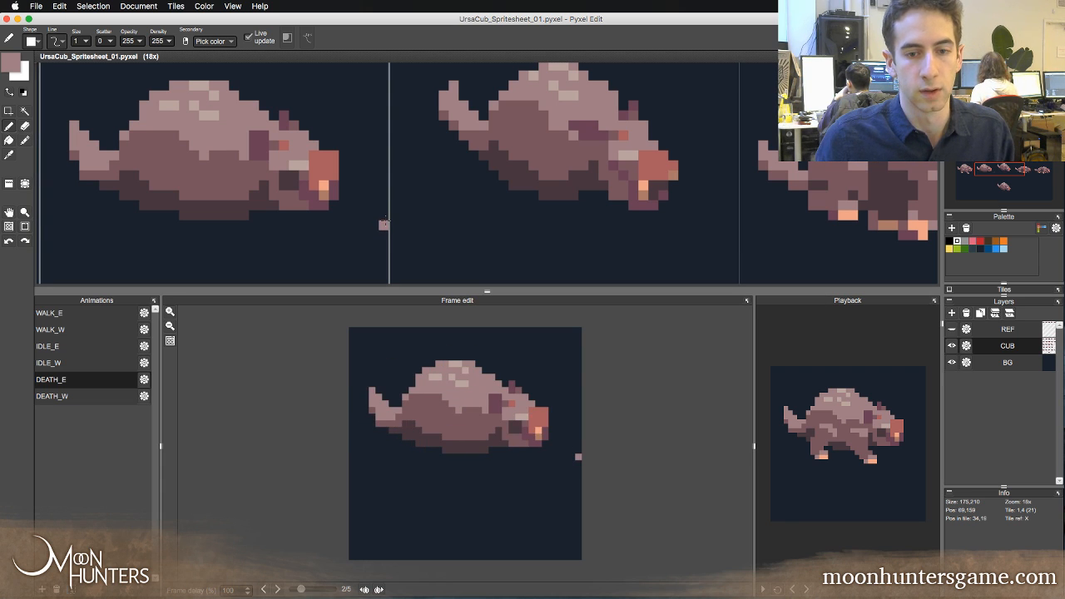
- Compare the legless second and third DEATH_E frames with each other and with the frames on either side
{"action": "key", "text": "Right"}
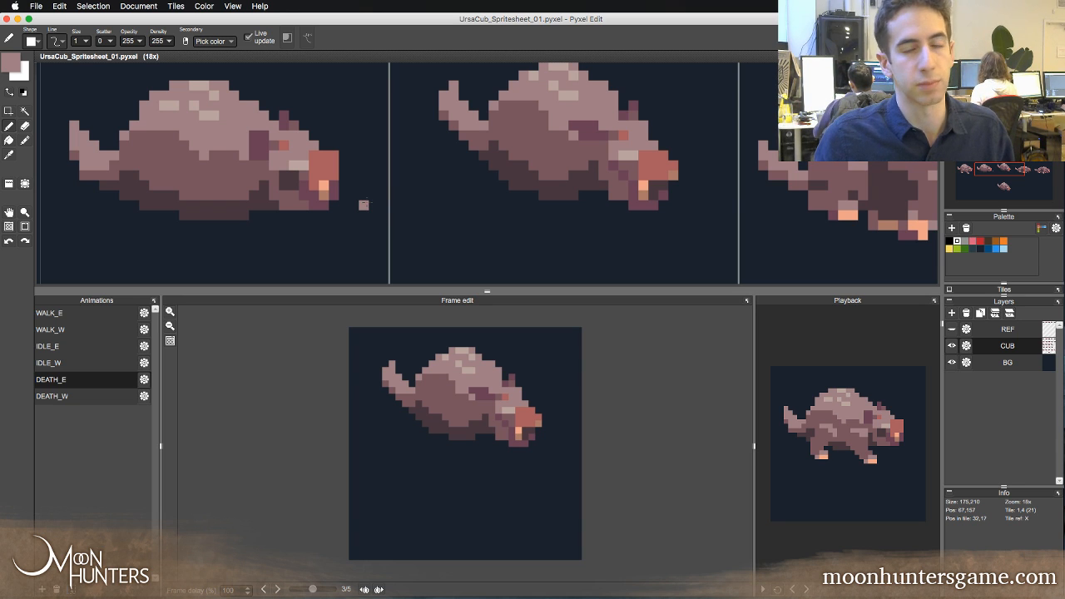
{"action": "key", "text": "Left"}
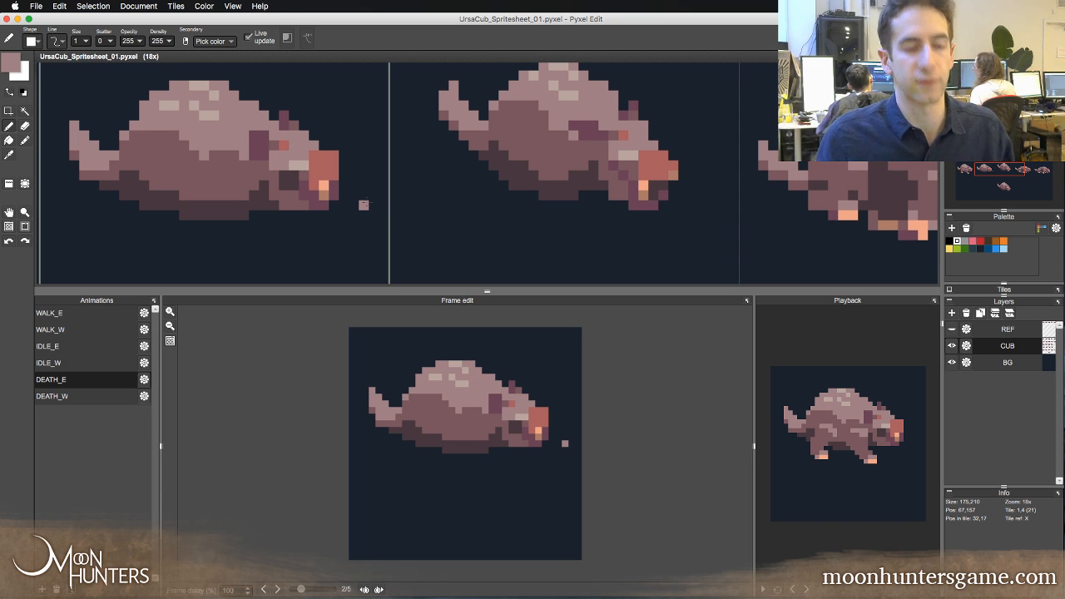
{"action": "key", "text": "Right"}
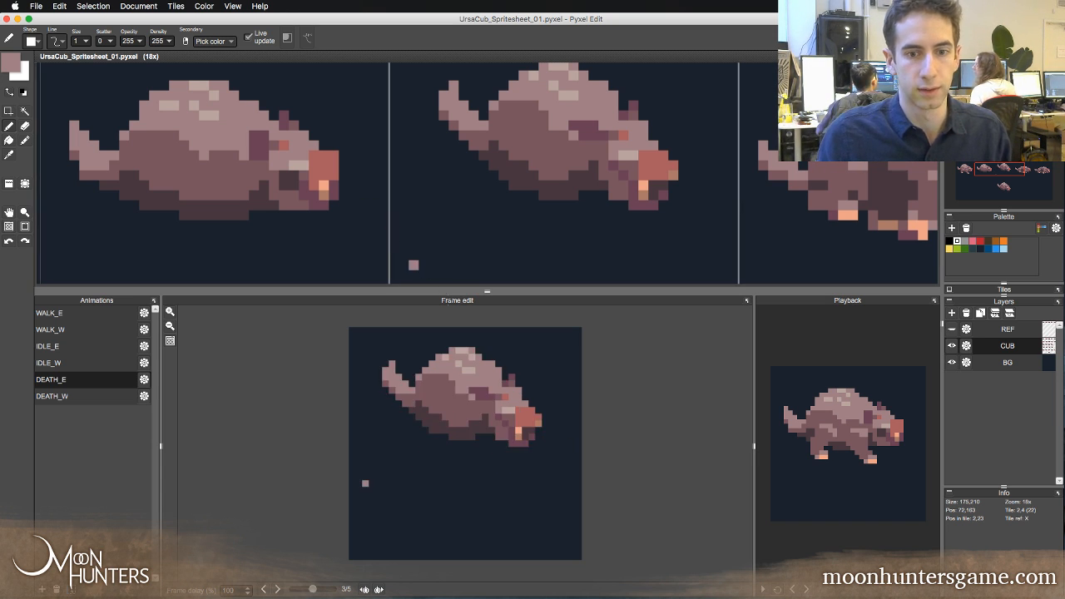
{"action": "key", "text": "Right"}
{"action": "key", "text": "Left"}
{"action": "key", "text": "Left"}
{"action": "key", "text": "Left"}
{"action": "key", "text": "Right"}
{"action": "key", "text": "Right"}
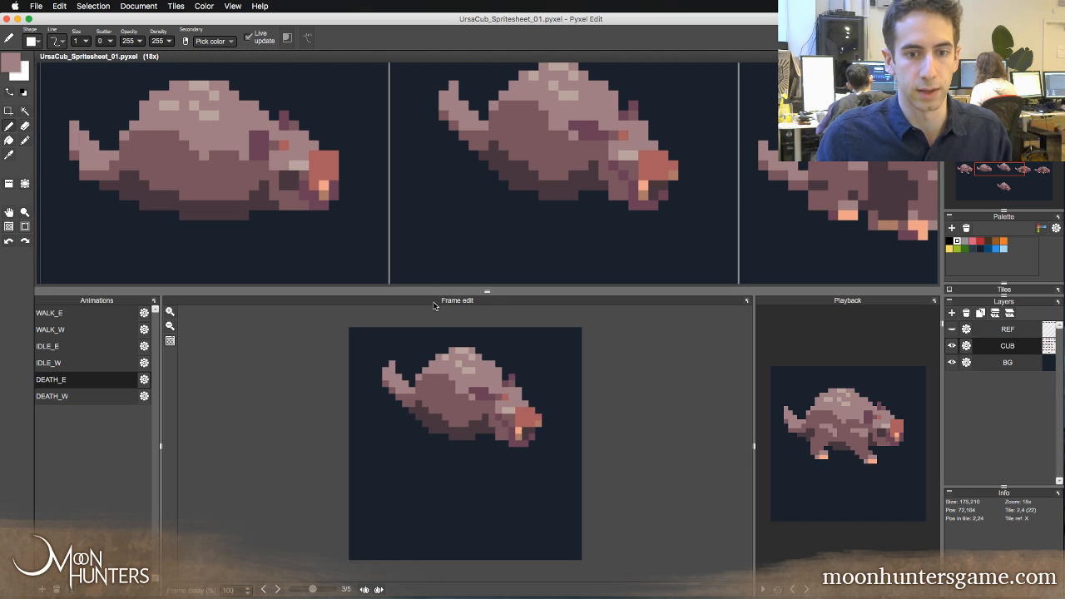
{"action": "key", "text": "Right"}
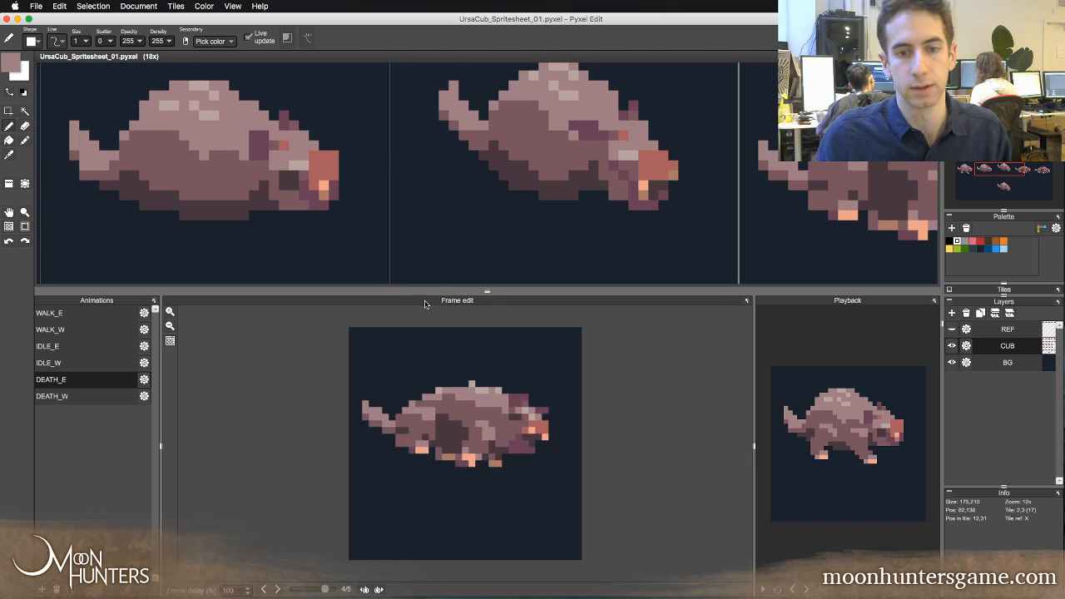
{"action": "key", "text": "Left"}
{"action": "key", "text": "Left"}
{"action": "key", "text": "Left"}
{"action": "key", "text": "Right"}
{"action": "key", "text": "Right"}
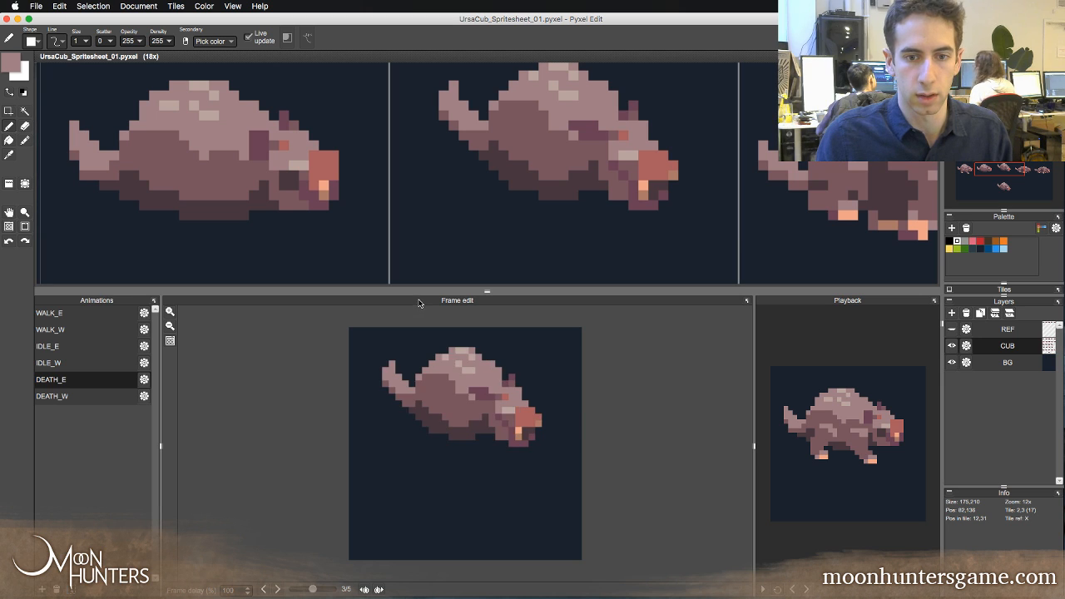
{"action": "key", "text": "Left"}
{"action": "key", "text": "Right"}
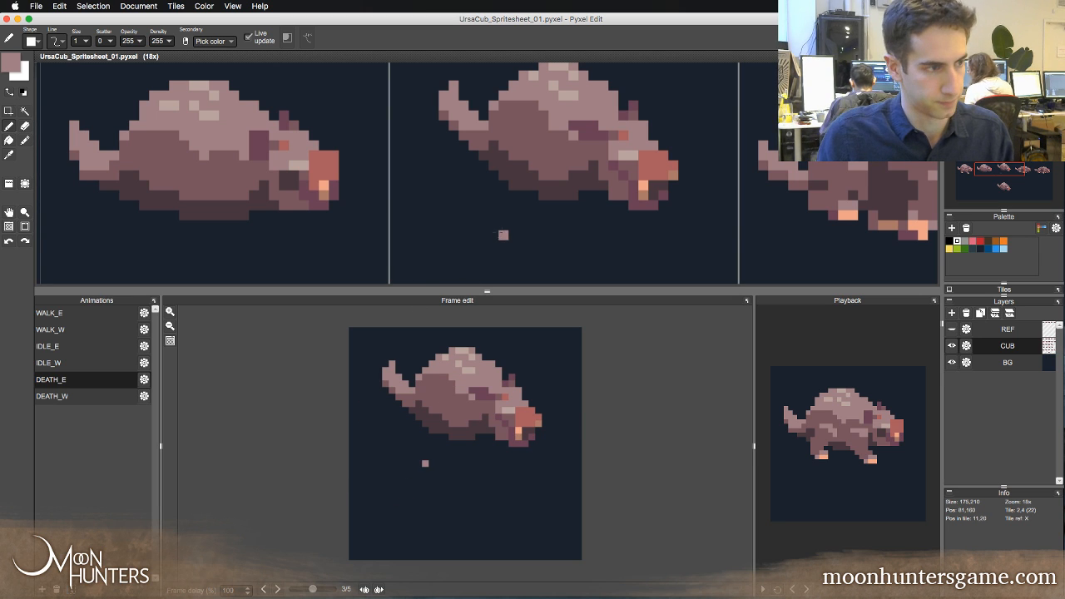
{"action": "right_click", "coordinate": [535, 154]}
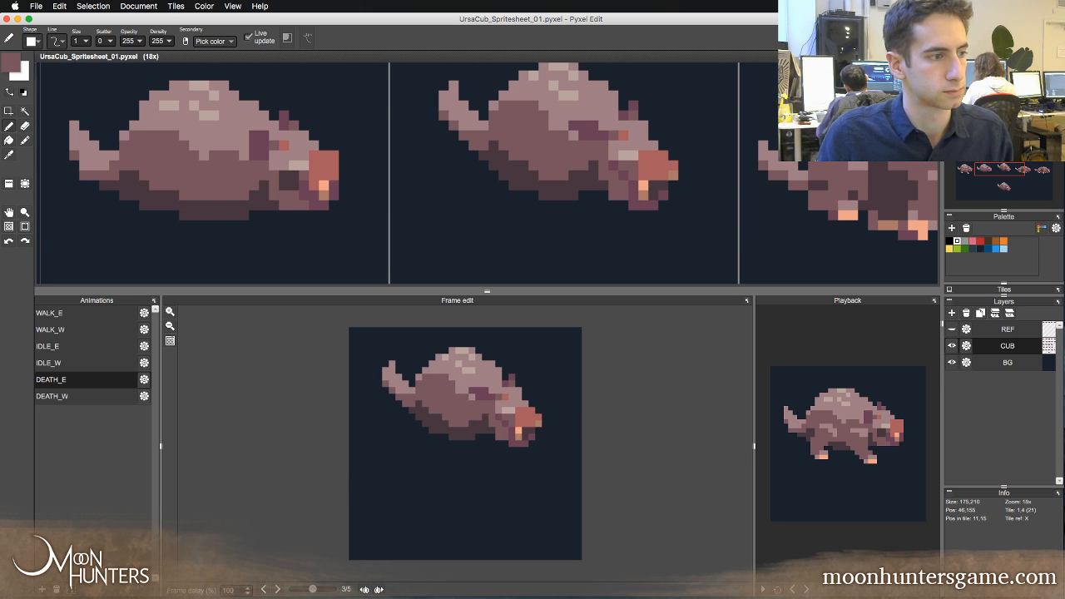
{"action": "key", "text": "super+Tab"}
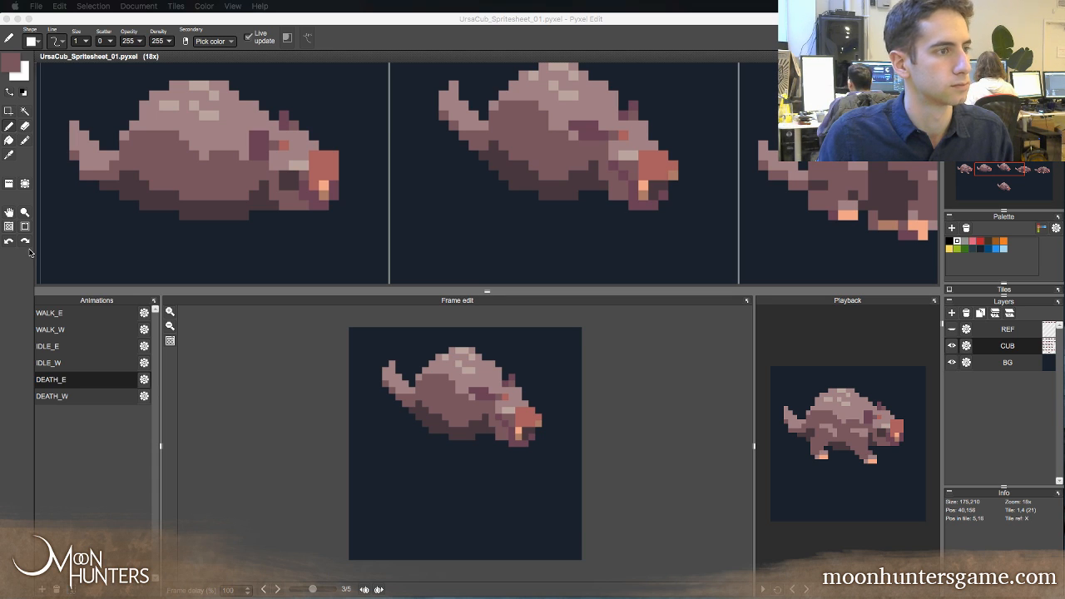
{"action": "left_click", "coordinate": [349, 35]}
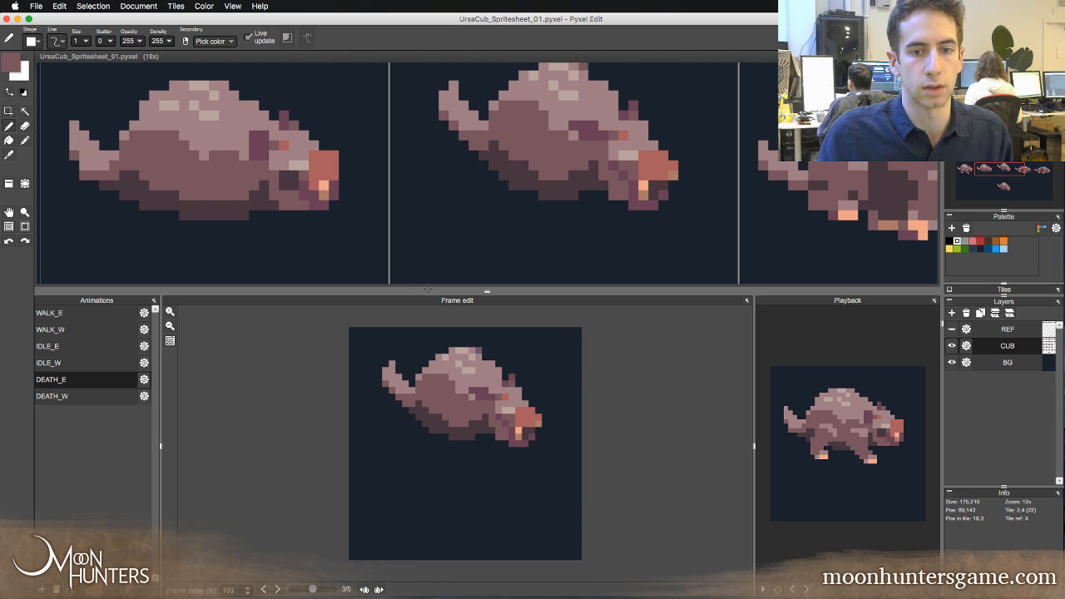
- Place a copy of the legless second DEATH_E pose in the tile below it and replace the second frame with the standing pose
{"action": "key", "text": "Left"}
{"action": "key", "text": "Right"}
{"action": "key", "text": "Left"}
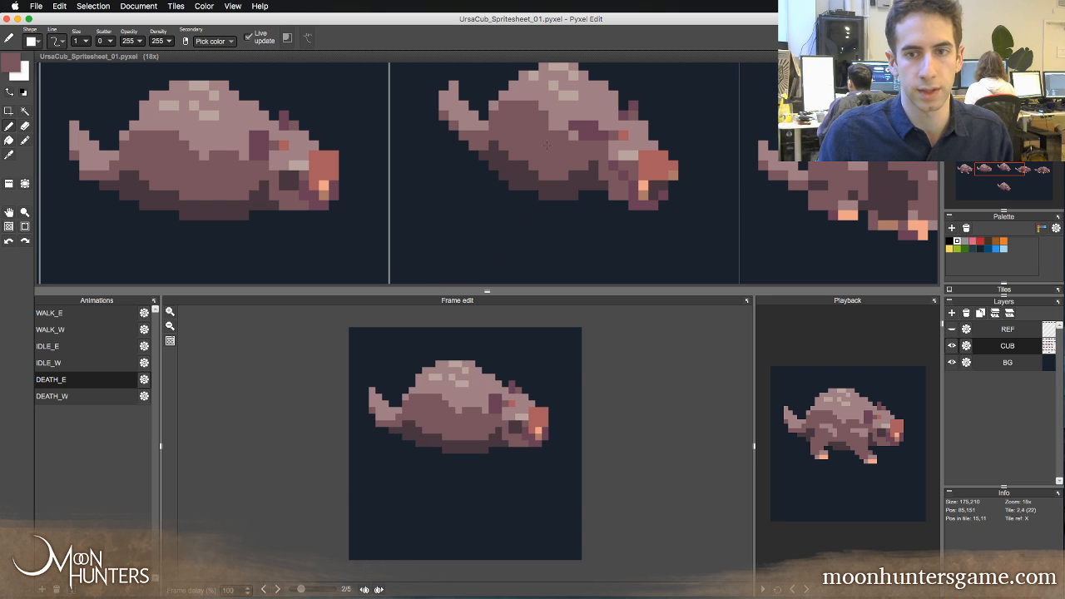
{"action": "key", "text": "t"}
{"action": "scroll", "coordinate": [450, 161], "scroll_direction": "down", "scroll_amount": 6}
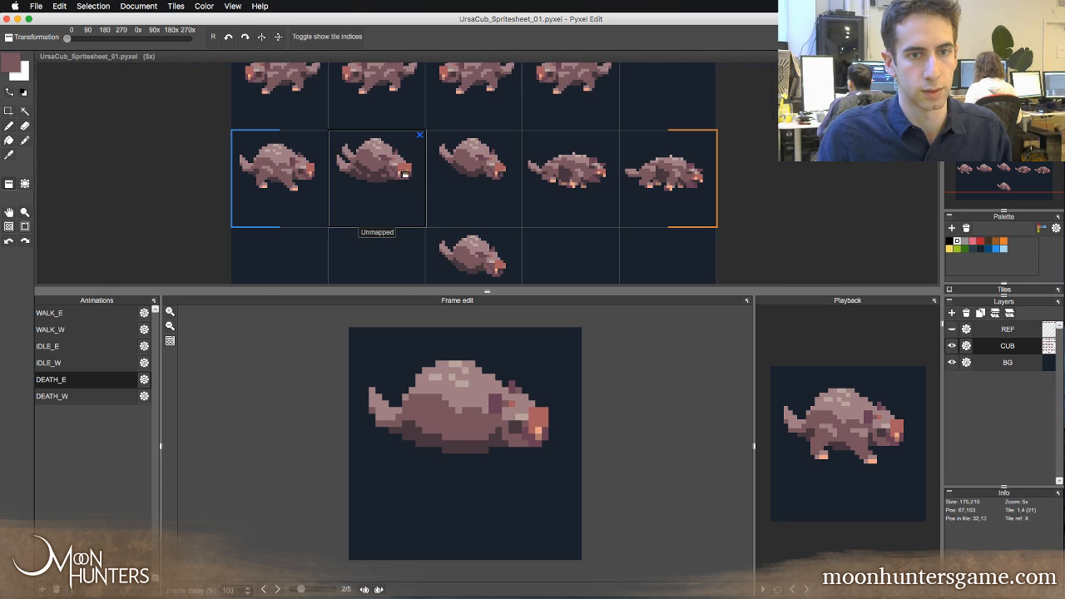
{"action": "left_click", "coordinate": [388, 247]}
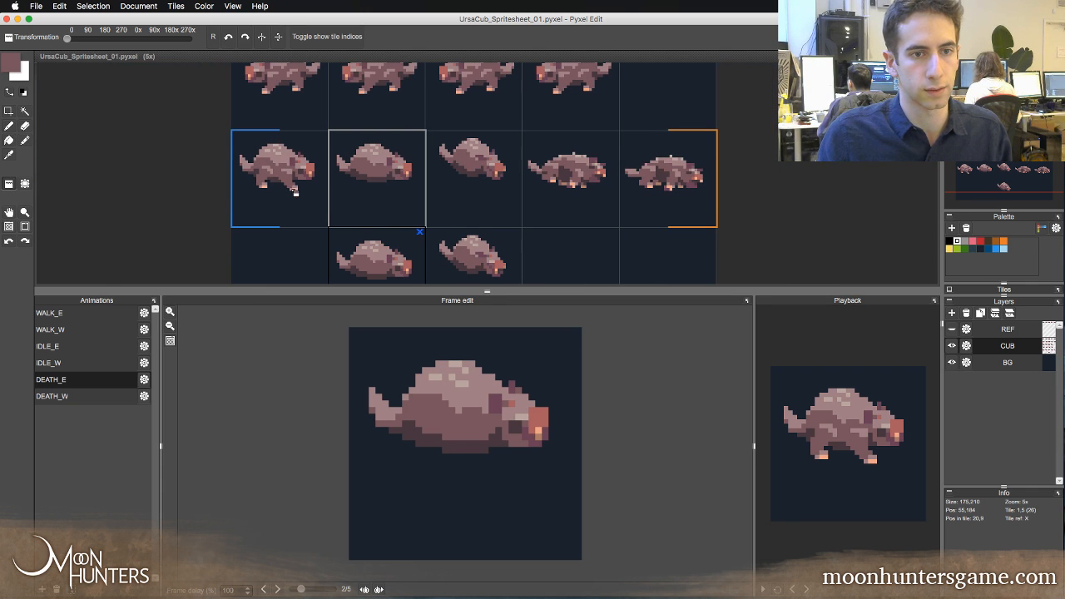
{"action": "key", "text": "z"}
{"action": "left_click", "coordinate": [467, 169]}
{"action": "scroll", "coordinate": [487, 163], "scroll_direction": "up", "scroll_amount": 3}
{"action": "key", "text": "b"}
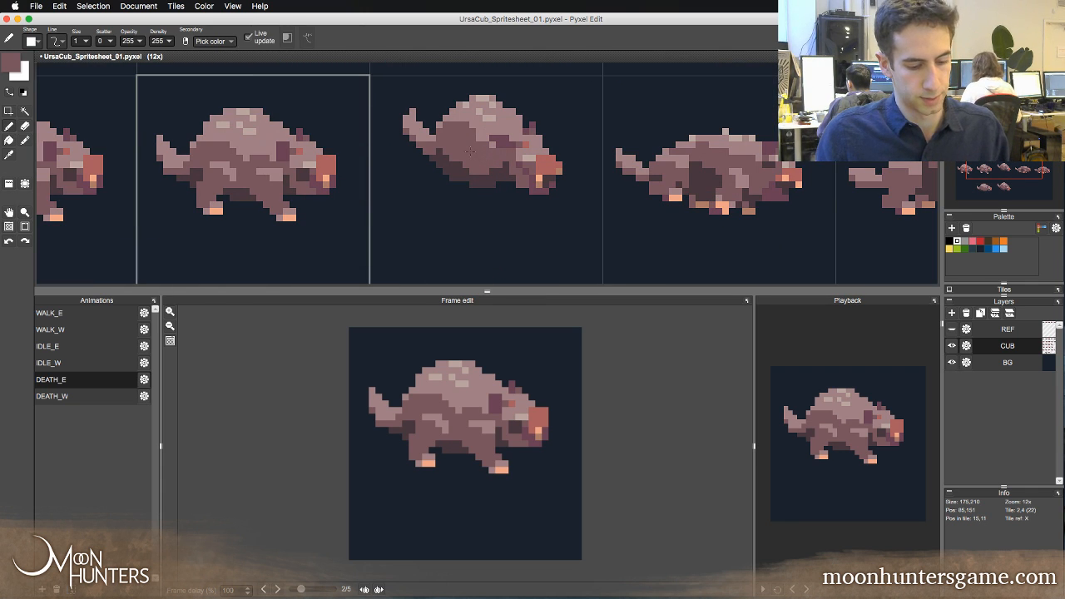
- Sample the peach paw colour from the second DEATH_E frame and paint a three-pixel front paw below the third frame's body
{"action": "key", "text": "Left"}
{"action": "key", "text": "Right"}
{"action": "key", "text": "Right"}
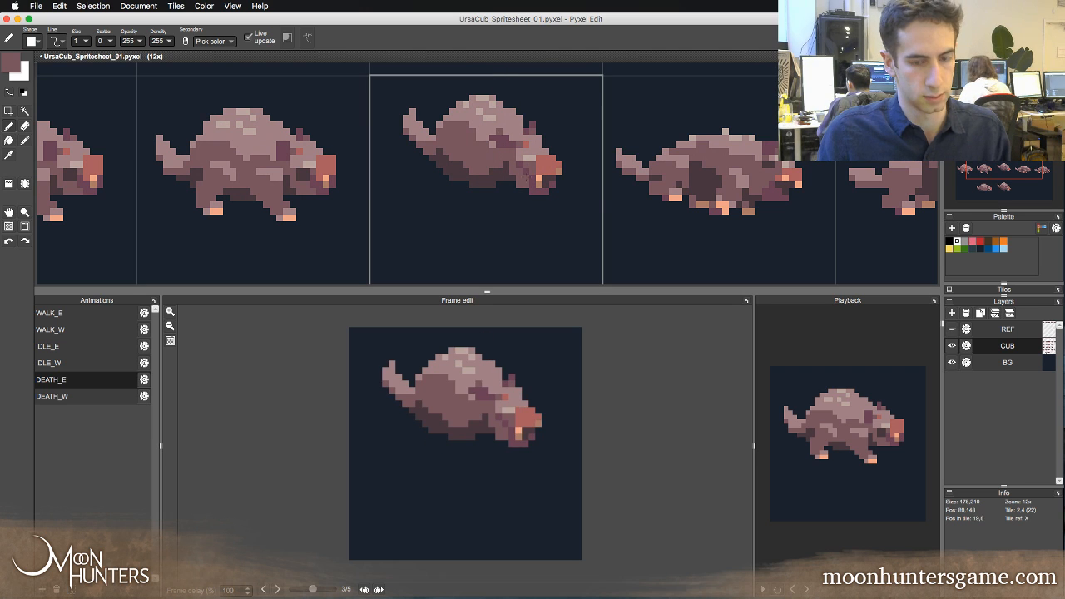
{"action": "key", "text": "Left"}
{"action": "right_click", "coordinate": [503, 467]}
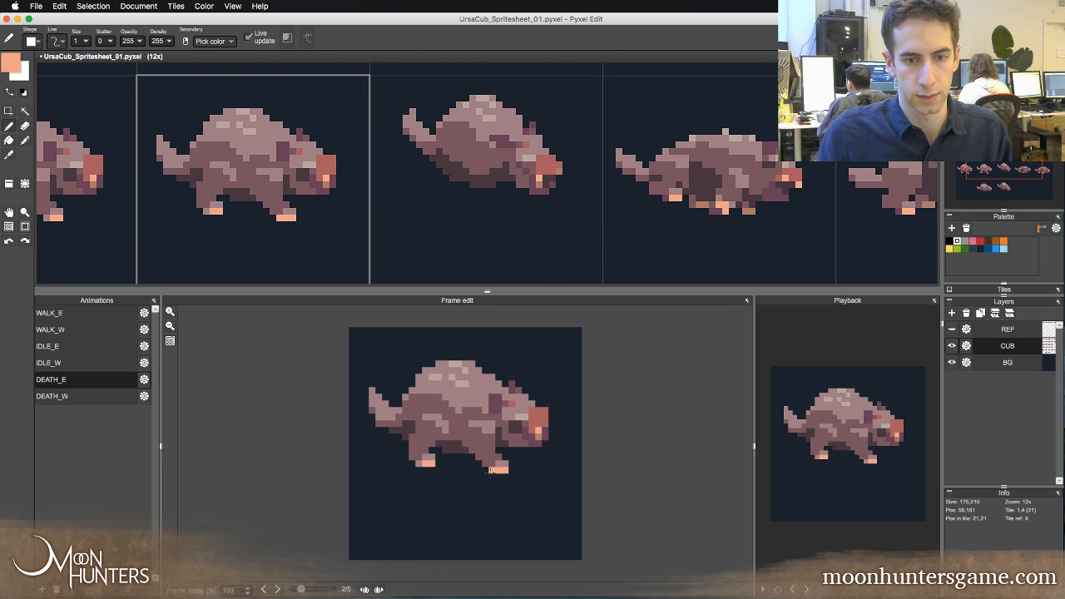
{"action": "key", "text": "Right"}
{"action": "left_click", "coordinate": [471, 450]}
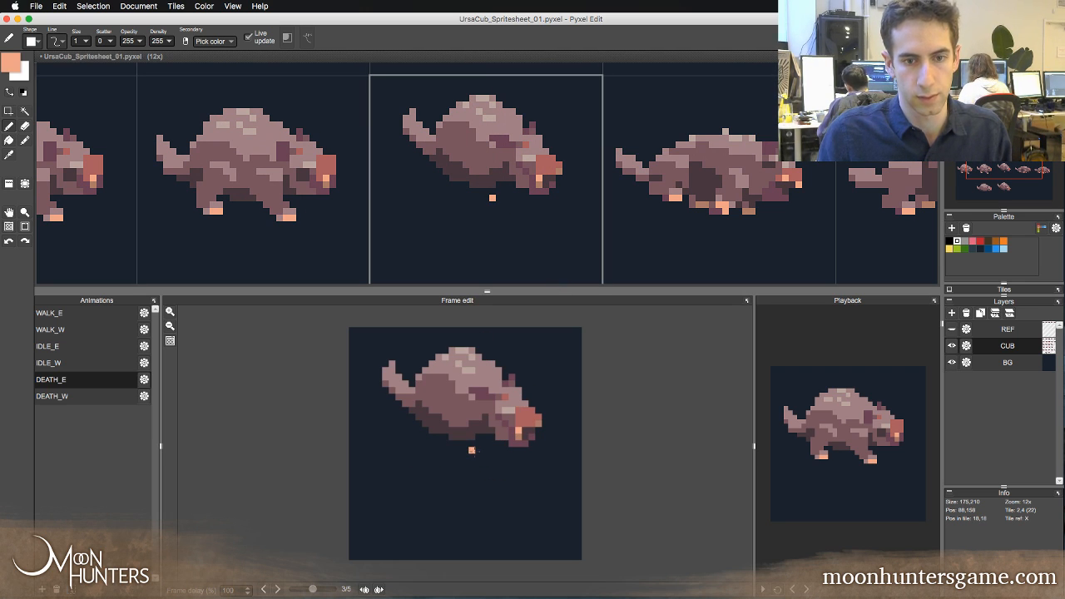
{"action": "key", "text": "Left"}
{"action": "key", "text": "Right"}
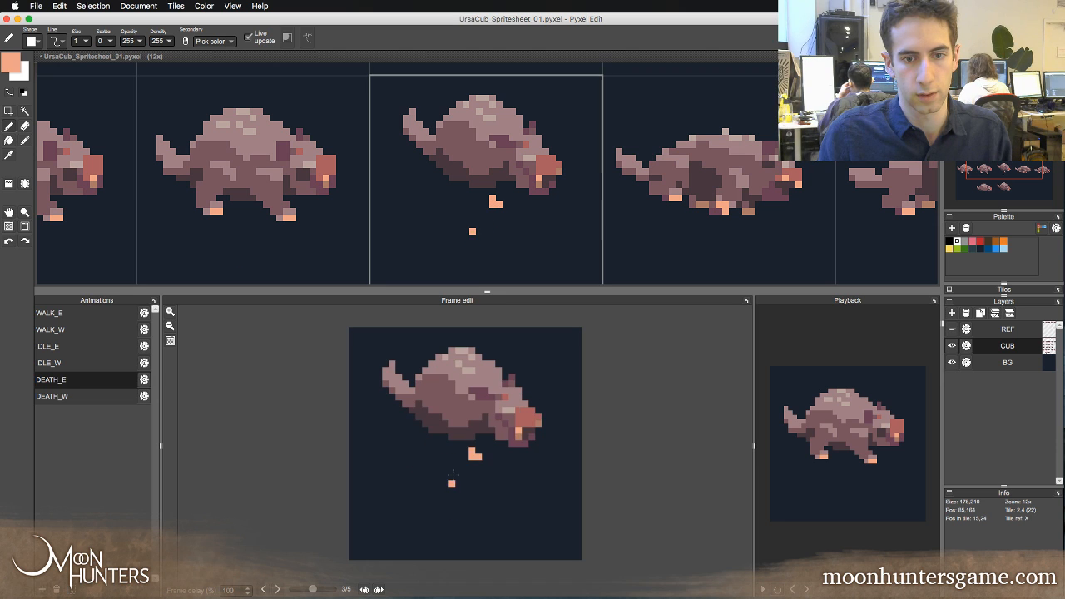
- Paint a two-pixel peach rear paw under the third frame's belly, using the second frame's paws as reference
{"action": "key", "text": "Left"}
{"action": "key", "text": "Right"}
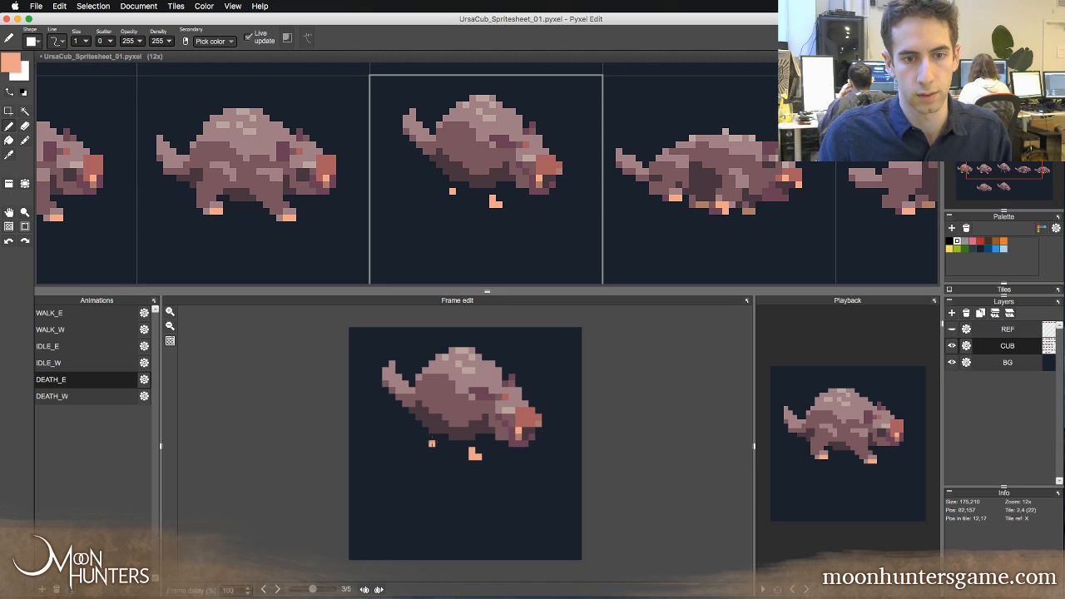
{"action": "key", "text": "Left"}
{"action": "key", "text": "Right"}
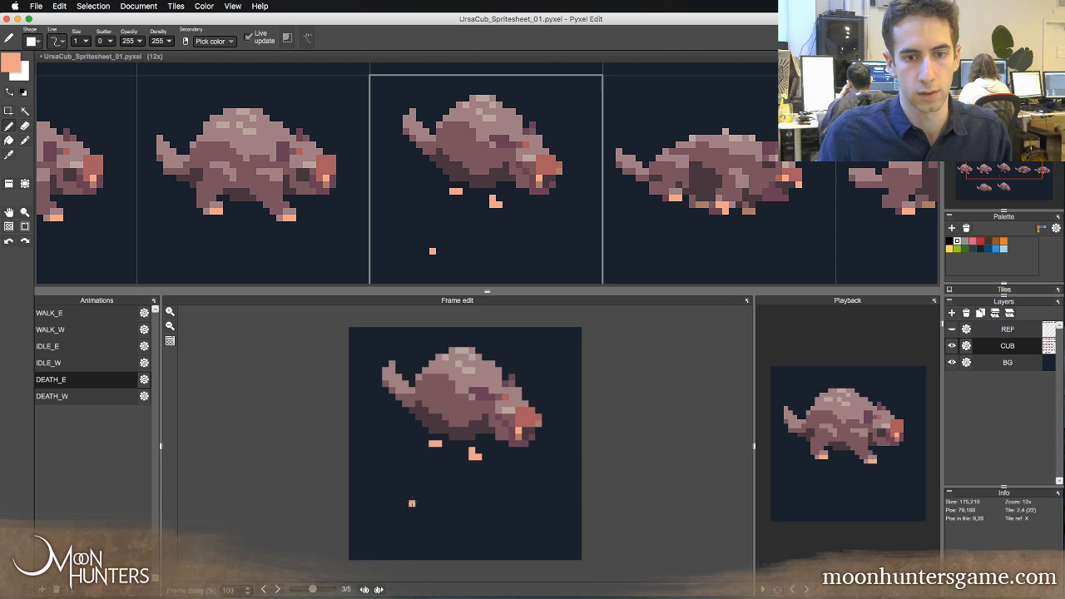
- Cycle through the DEATH_E frames to check the third frame's new paw positions in motion
{"action": "key", "text": "Left"}
{"action": "key", "text": "Right"}
{"action": "key", "text": "Right"}
{"action": "key", "text": "Right"}
{"action": "key", "text": "Right"}
{"action": "key", "text": "Right"}
{"action": "key", "text": "Right"}
{"action": "key", "text": "Right"}
{"action": "key", "text": "Right"}
{"action": "key", "text": "Right"}
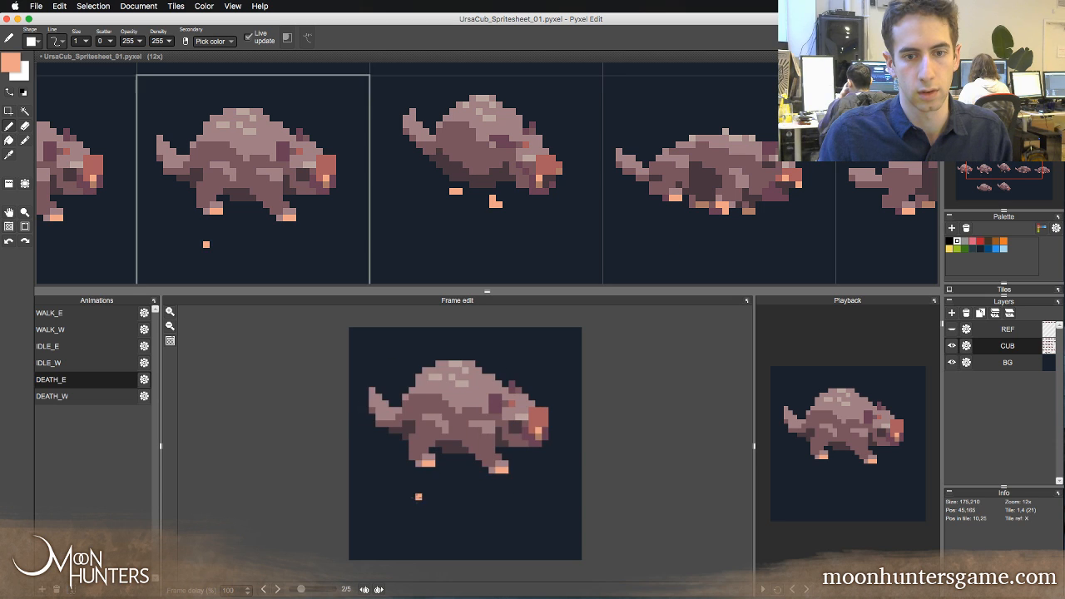
{"action": "key", "text": "Left"}
{"action": "key", "text": "Left"}
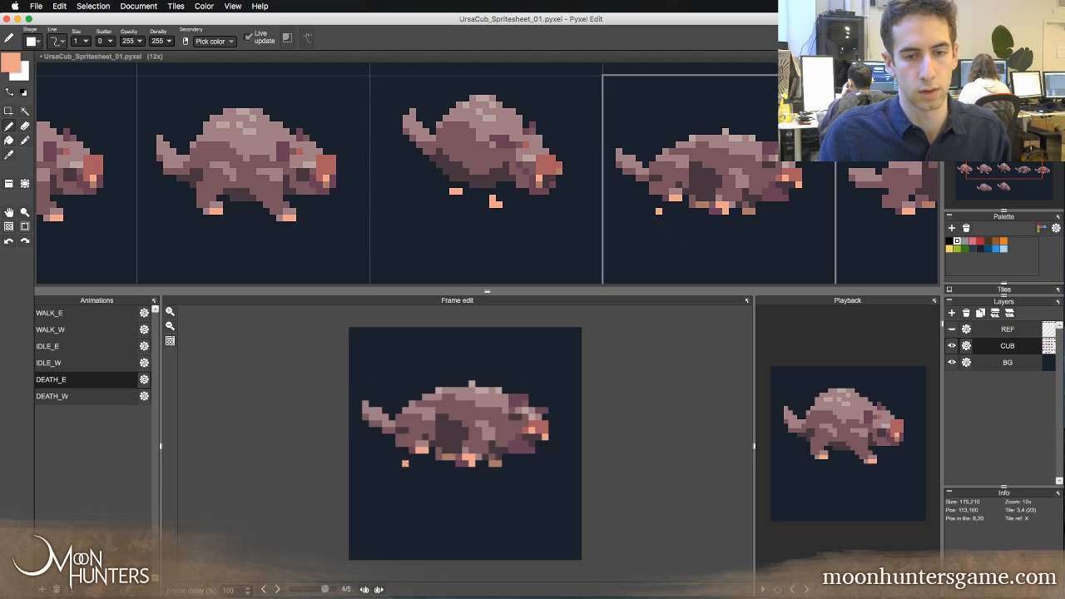
- Paint a two-pixel peach rear paw below the tail in the third DEATH_E frame and erase the earlier rear paw under the belly
{"action": "key", "text": "Left"}
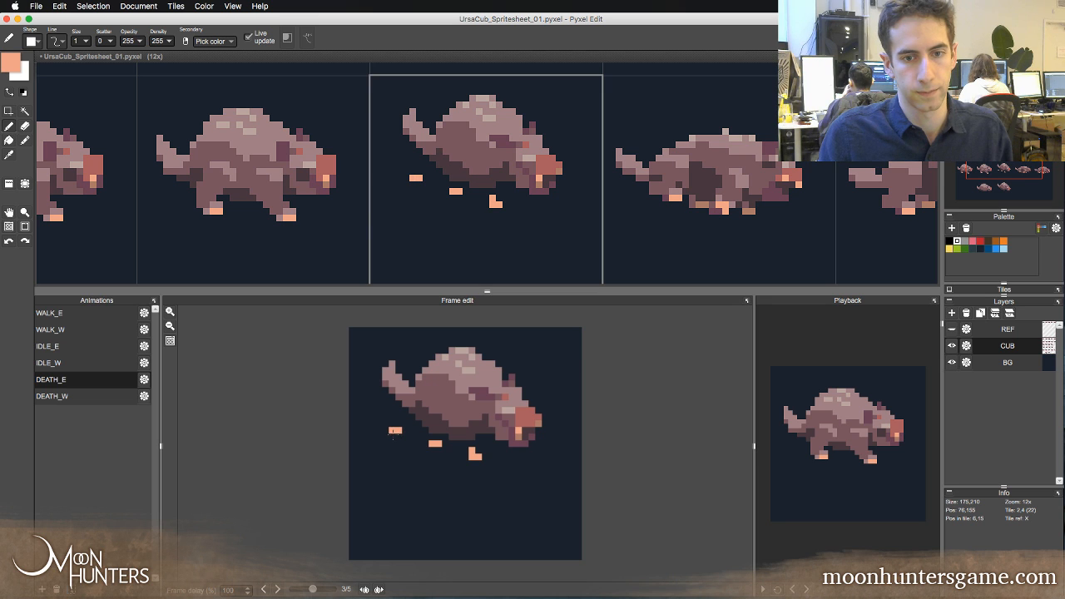
{"action": "key", "text": "w"}
{"action": "left_click", "coordinate": [436, 447]}
{"action": "key", "text": "super+d"}
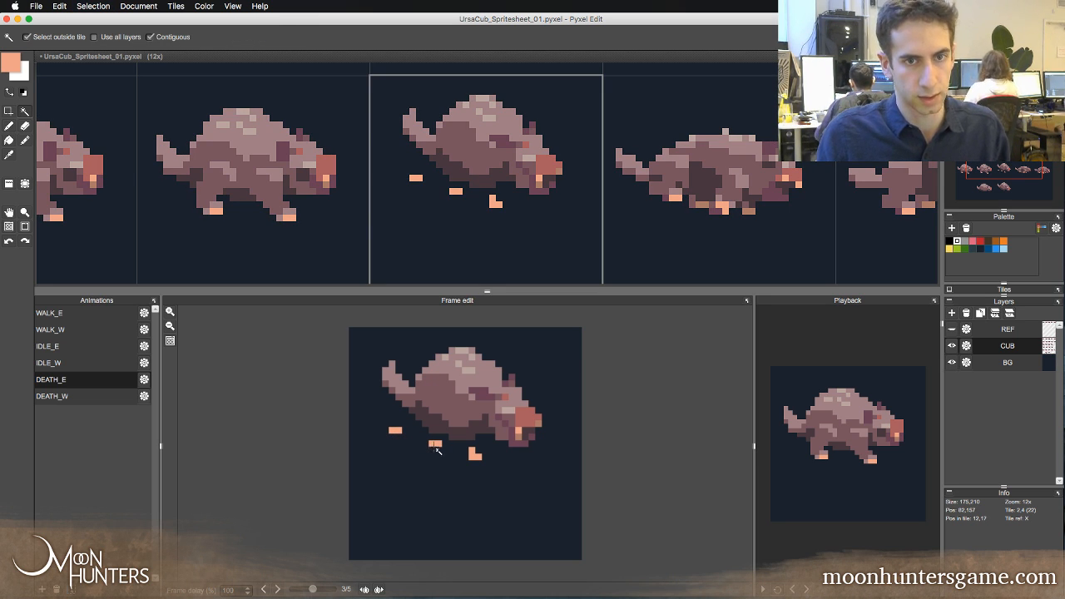
{"action": "key", "text": "e"}
{"action": "left_click", "coordinate": [436, 448]}
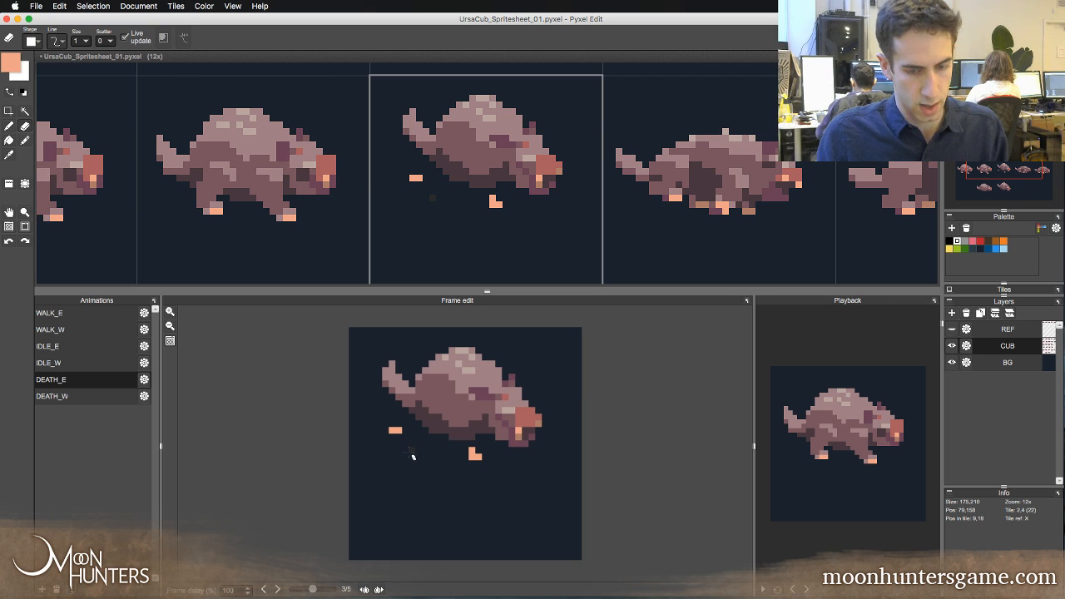
- Cycle repeatedly through the DEATH_E frames to check how the third frame's repositioned rear paw reads in motion
{"action": "key", "text": "Left"}
{"action": "key", "text": "Right"}
{"action": "key", "text": "Right"}
{"action": "key", "text": "Right"}
{"action": "key", "text": "Right"}
{"action": "key", "text": "Right"}
{"action": "key", "text": "Right"}
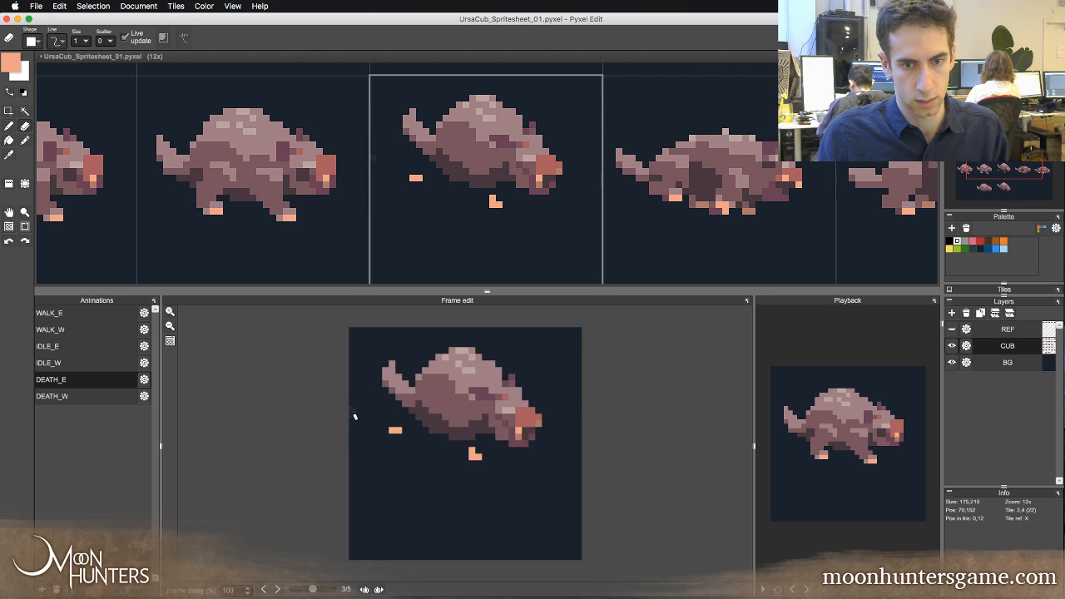
{"action": "key", "text": "Right"}
{"action": "key", "text": "Right"}
{"action": "key", "text": "Right"}
{"action": "key", "text": "Right"}
{"action": "key", "text": "Right"}
{"action": "key", "text": "Right"}
{"action": "key", "text": "Right"}
{"action": "key", "text": "Right"}
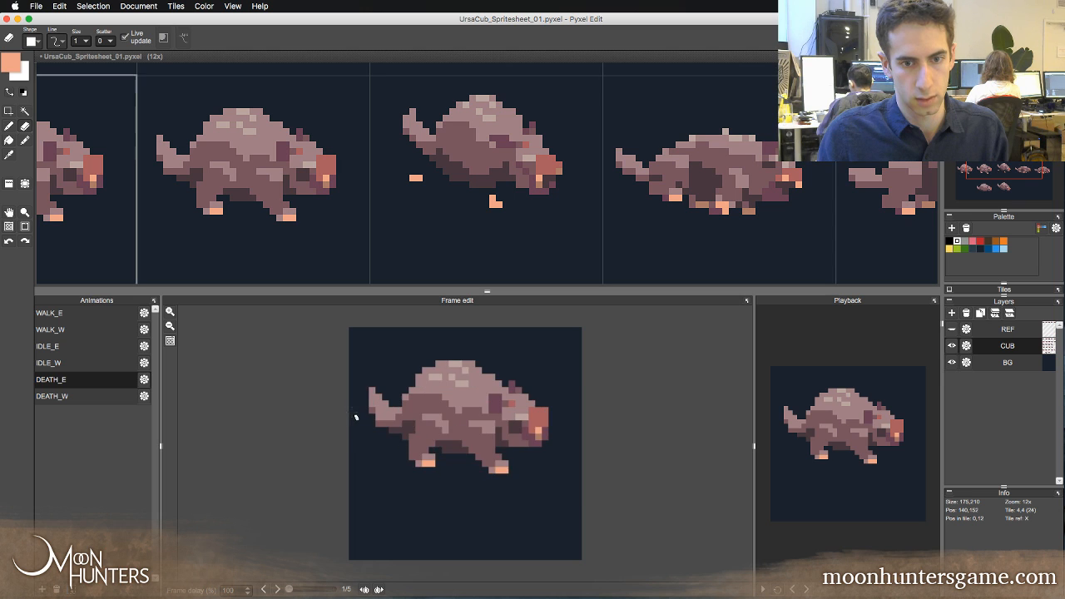
{"action": "key", "text": "Right"}
{"action": "key", "text": "Right"}
{"action": "key", "text": "Right"}
{"action": "key", "text": "Right"}
{"action": "key", "text": "Right"}
{"action": "key", "text": "Right"}
{"action": "key", "text": "Right"}
{"action": "key", "text": "Right"}
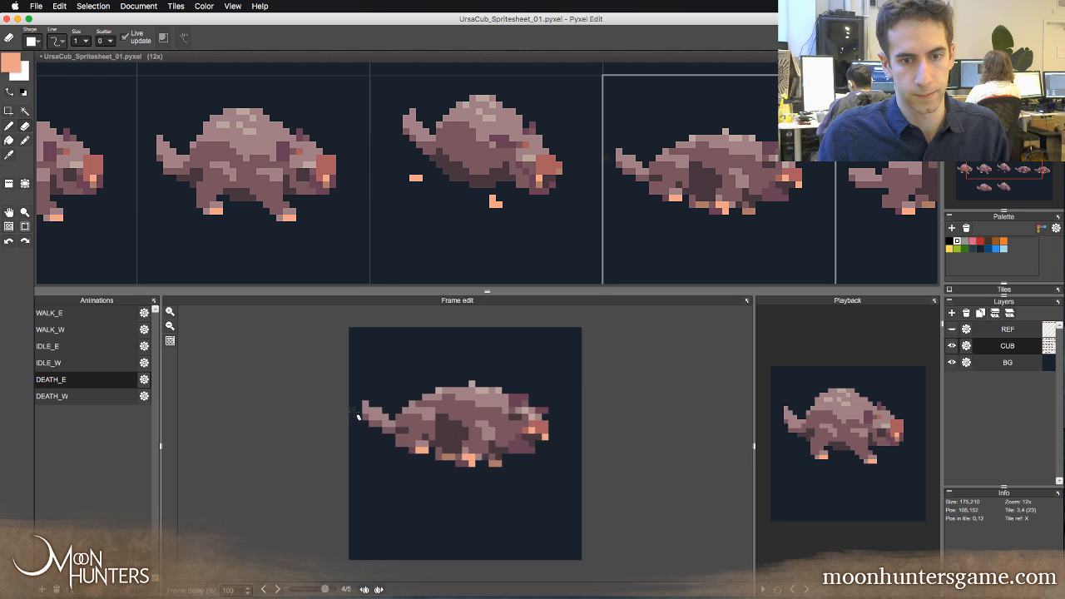
{"action": "key", "text": "Left"}
{"action": "key", "text": "Left"}
{"action": "key", "text": "Right"}
{"action": "key", "text": "Right"}
{"action": "key", "text": "Left"}
- Sample the dark purple from the second frame's ear and paint the third frame's rear leg, joining the rear paw to the body
{"action": "key", "text": "b"}
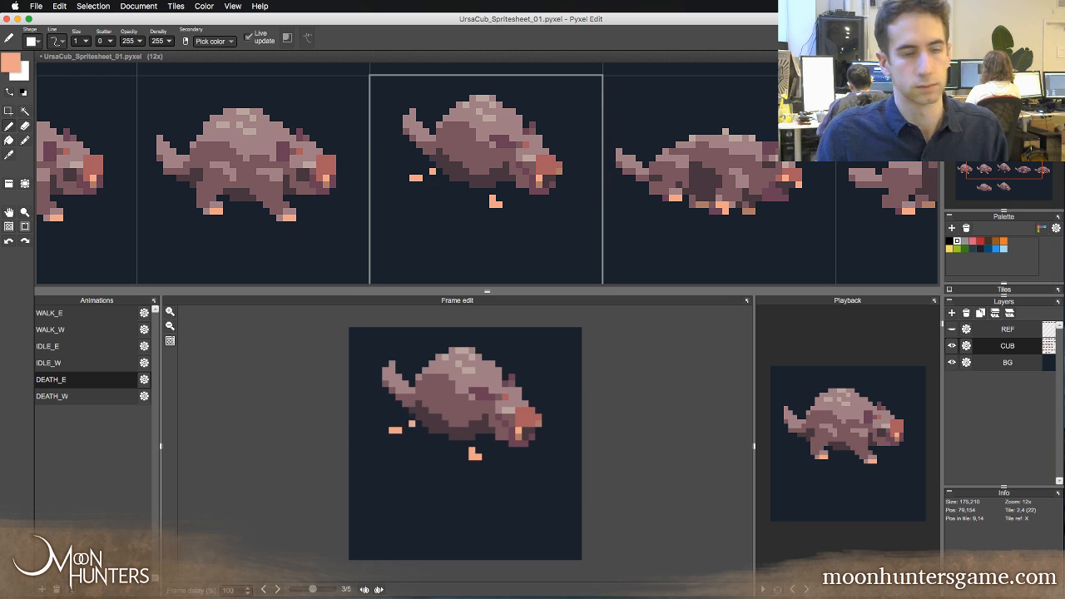
{"action": "key", "text": "Left"}
{"action": "key", "text": "Right"}
{"action": "key", "text": "Left"}
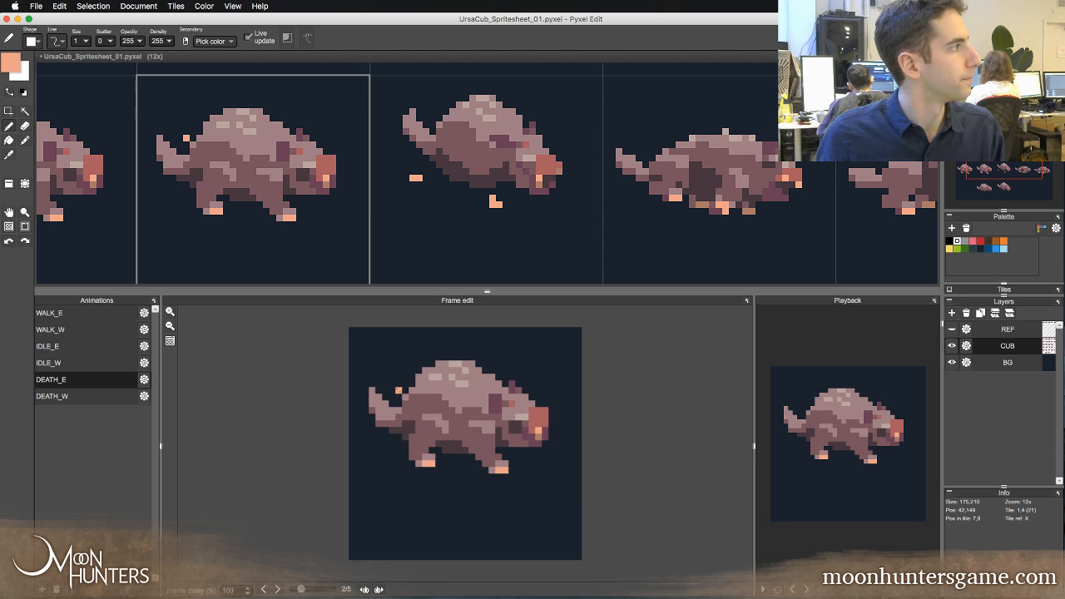
{"action": "key", "text": "Right"}
{"action": "key", "text": "Left"}
{"action": "key", "text": "Right"}
{"action": "key", "text": "Left"}
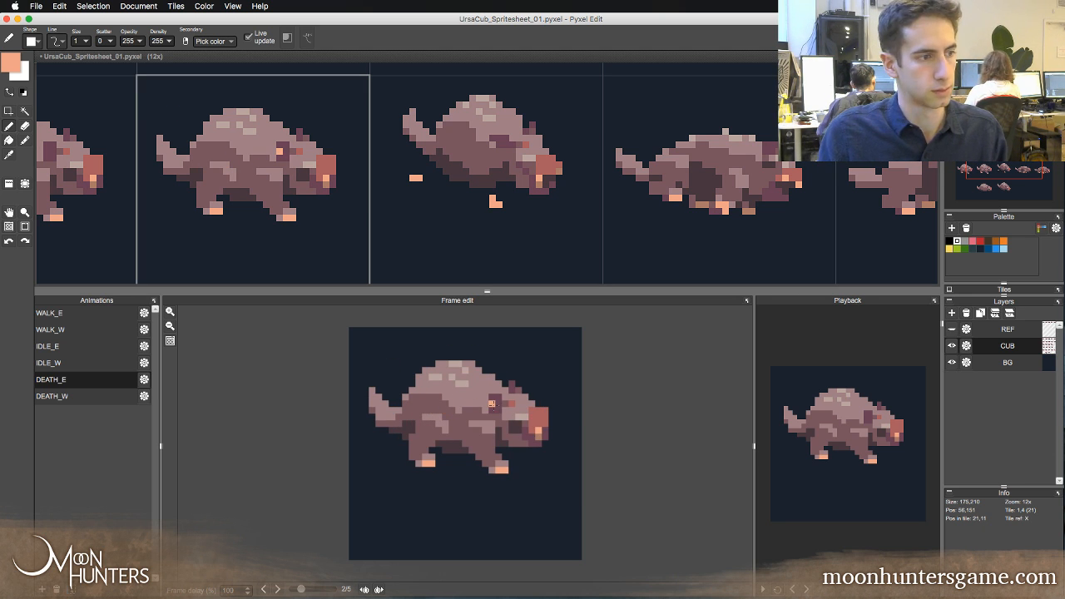
{"action": "left_click", "coordinate": [492, 406], "text": "alt"}
{"action": "key", "text": "Right"}
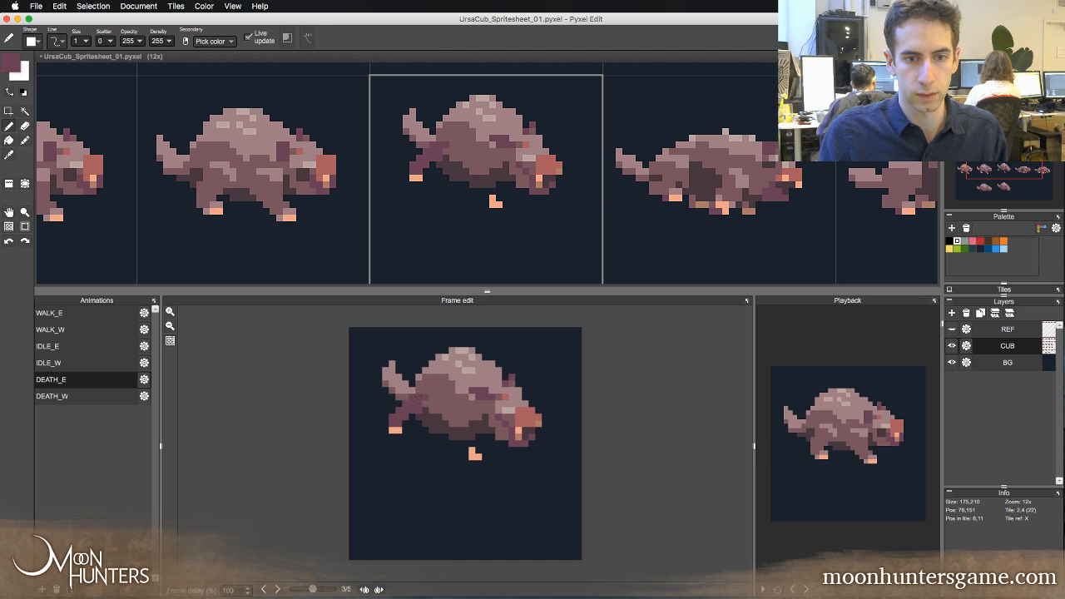
{"action": "left_click_drag", "start_coordinate": [435, 405], "coordinate": [427, 401]}
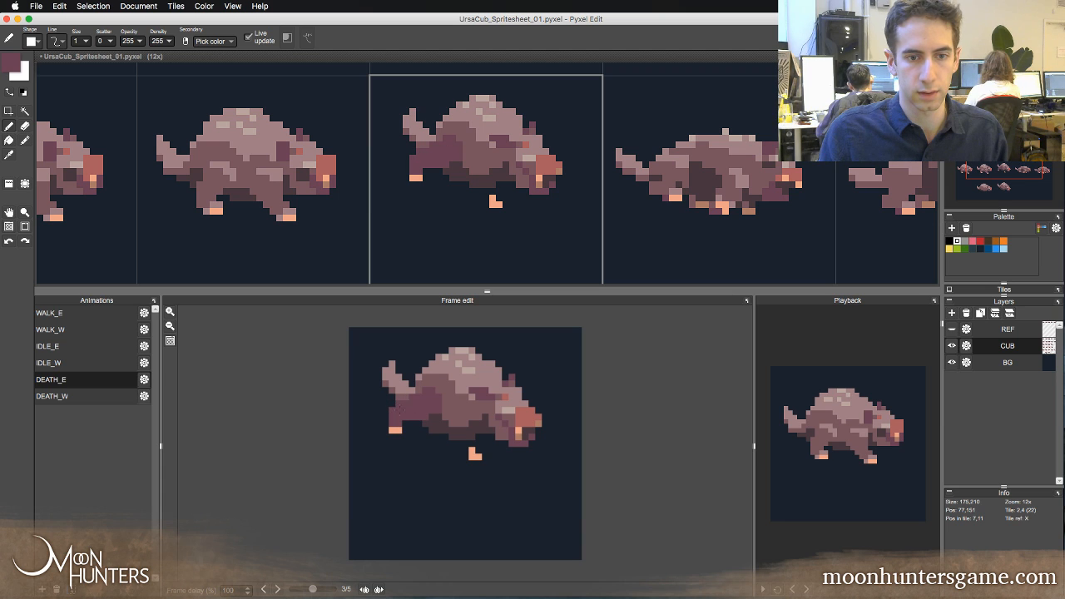
- Undo the last pen stroke on the third frame's rear leg and resample the leg's dark purple
{"action": "key", "text": "Left"}
{"action": "key", "text": "Right"}
{"action": "right_click", "coordinate": [434, 423]}
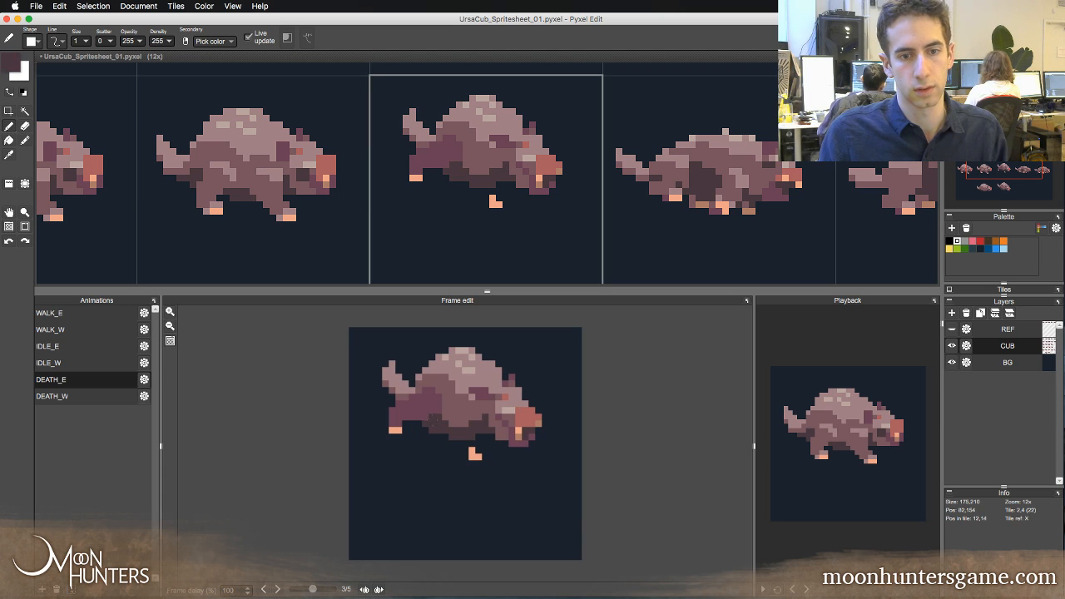
{"action": "key", "text": "e"}
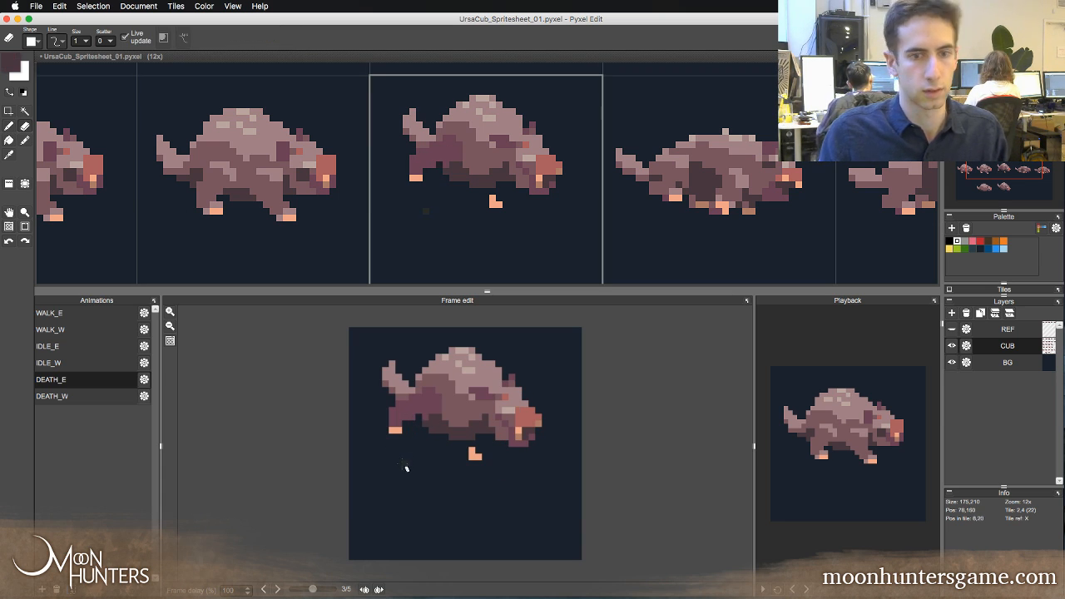
{"action": "key", "text": "super+z"}
{"action": "right_click", "coordinate": [413, 418]}
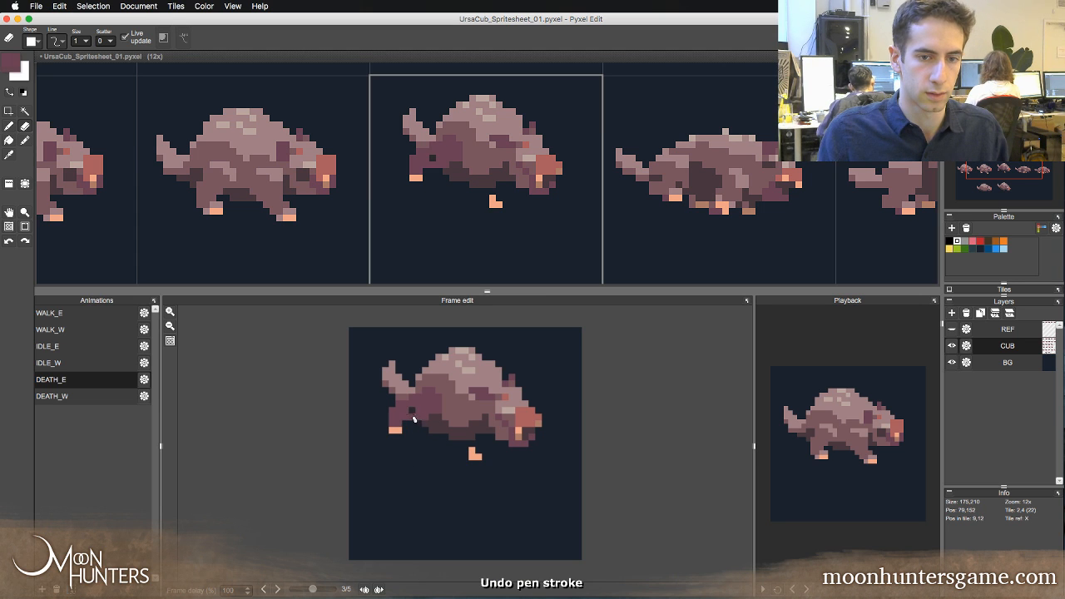
{"action": "key", "text": "b"}
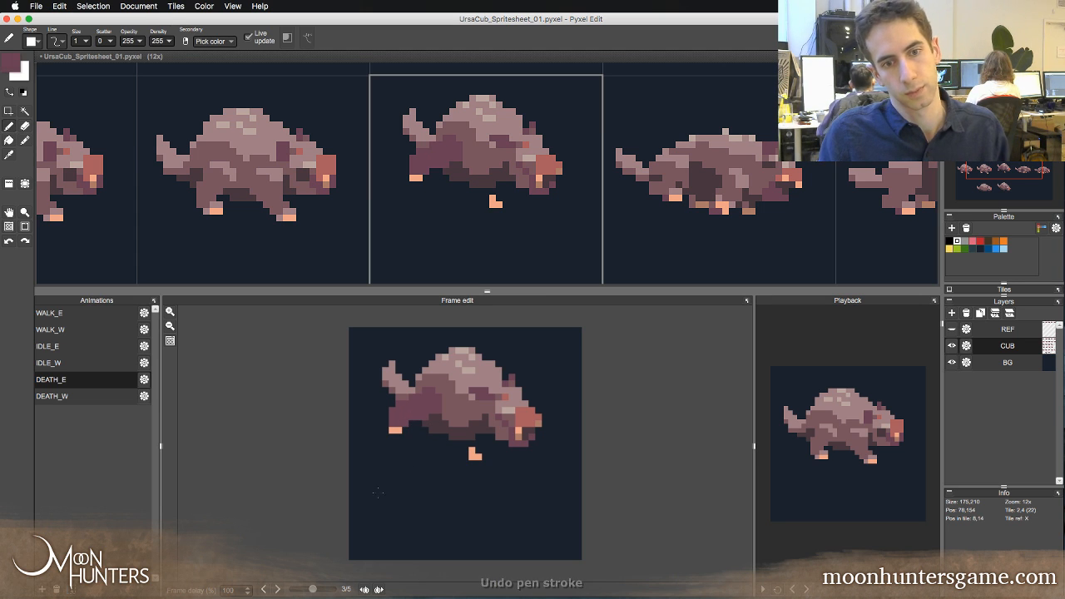
- Flip between the third DEATH_E frame and its neighbours to compare the new purple rear leg with the other poses
{"action": "key", "text": "Left"}
{"action": "key", "text": "w"}
{"action": "key", "text": "Right"}
{"action": "key", "text": "Left"}
{"action": "key", "text": "Right"}
{"action": "key", "text": "Right"}
{"action": "key", "text": "Right"}
{"action": "key", "text": "Right"}
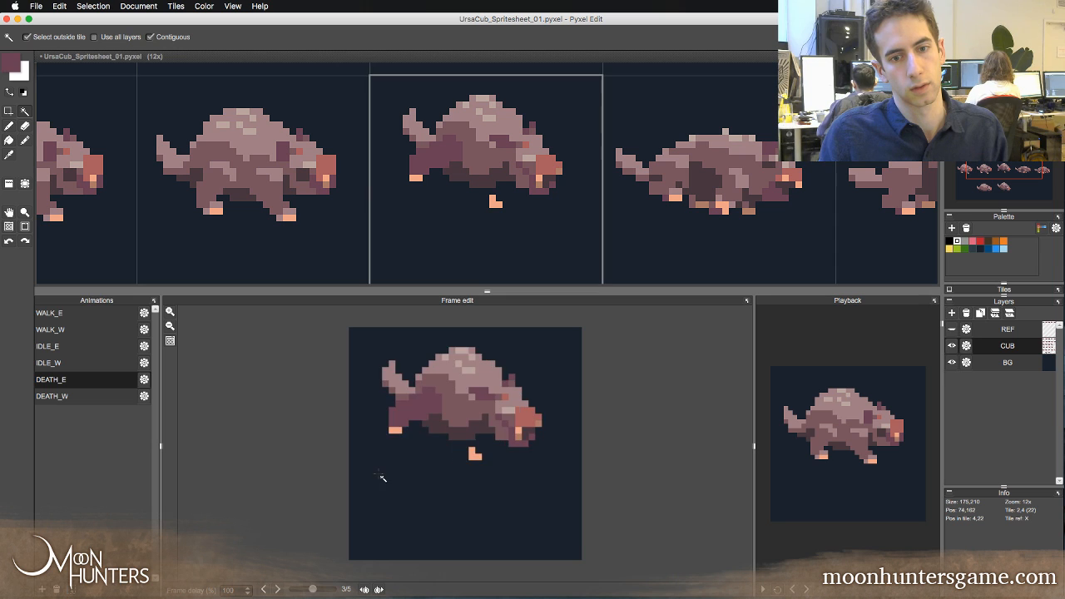
{"action": "key", "text": "Right"}
{"action": "key", "text": "Right"}
{"action": "key", "text": "Left"}
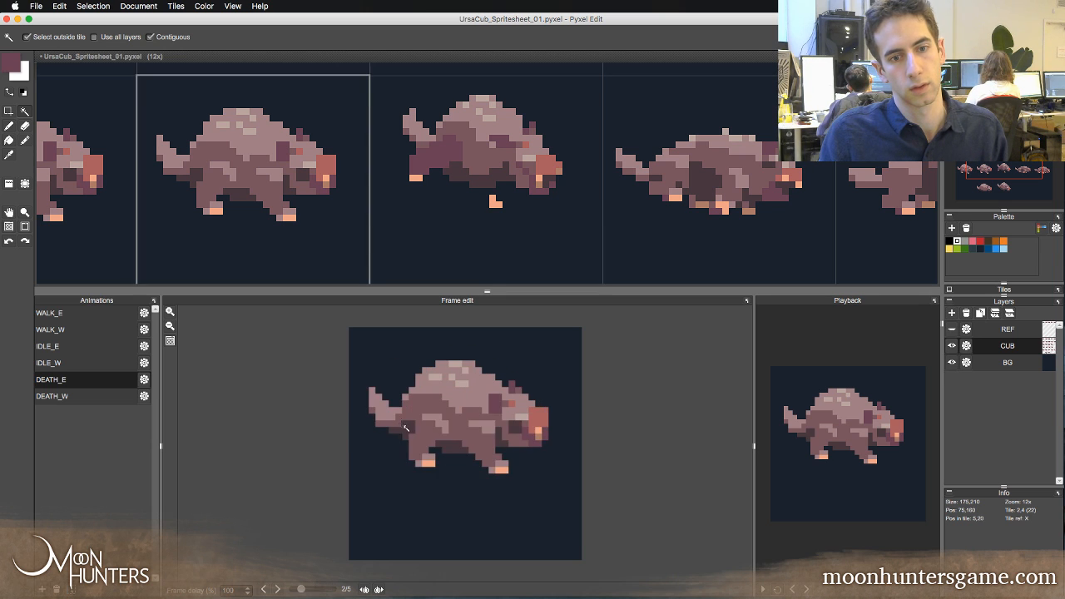
{"action": "key", "text": "Right"}
{"action": "key", "text": "Right"}
{"action": "key", "text": "Left"}
{"action": "key", "text": "Right"}
{"action": "key", "text": "Left"}
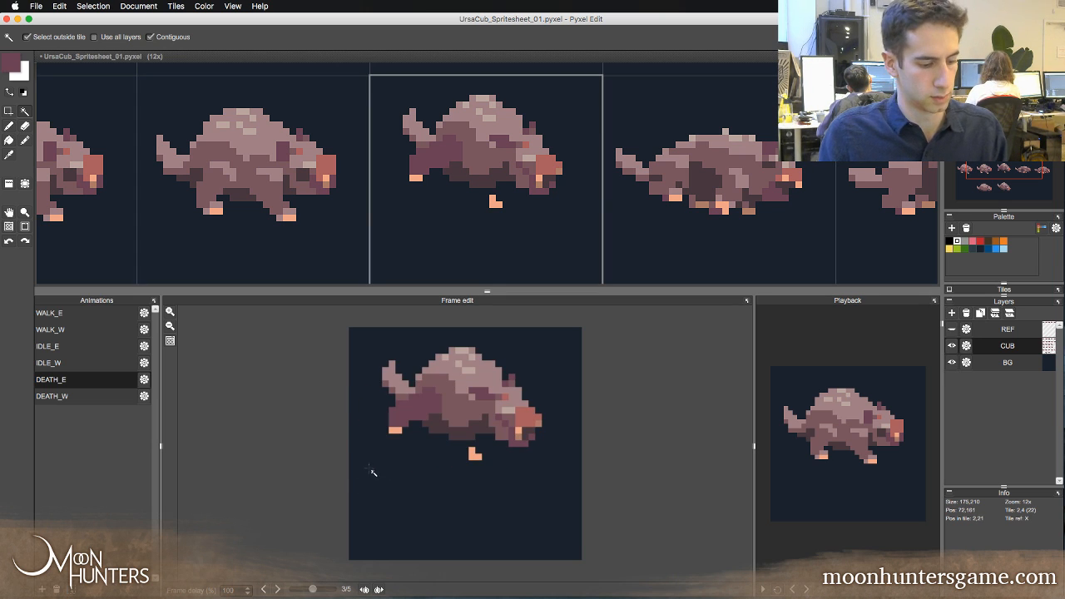
{"action": "key", "text": "b"}
{"action": "left_click", "coordinate": [377, 458]}
{"action": "key", "text": "Left"}
{"action": "key", "text": "Right"}
{"action": "key", "text": "Right"}
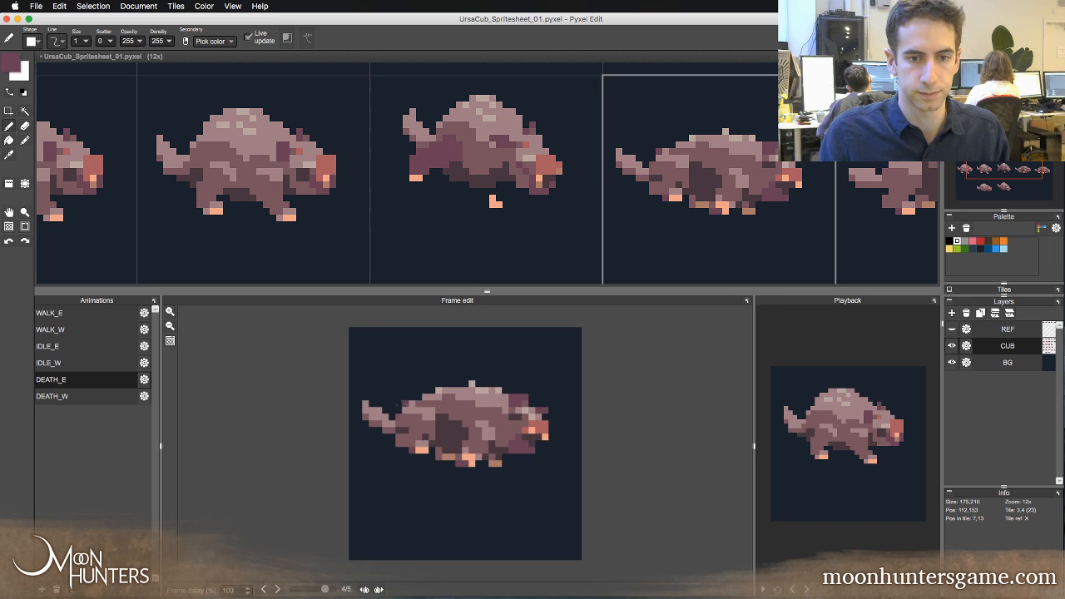
{"action": "key", "text": "Left"}
{"action": "key", "text": "Left"}
{"action": "key", "text": "Right"}
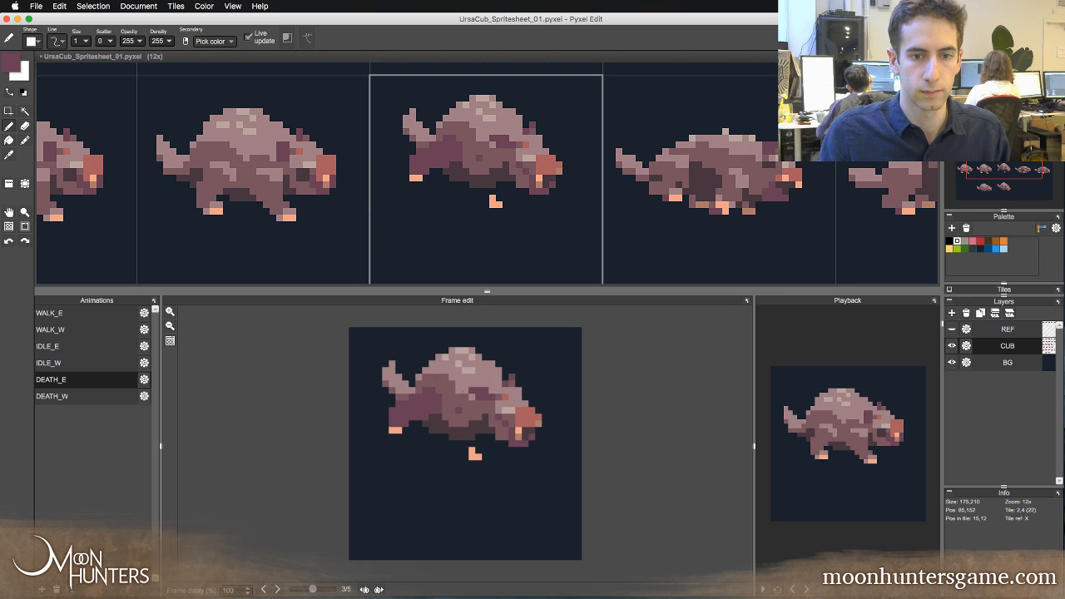
- Sample the light mauve of the back and paint highlight pixels along the third frame's hip and flank, using the second frame as reference
{"action": "left_click", "coordinate": [466, 390], "text": "alt"}
{"action": "key", "text": "Left"}
{"action": "key", "text": "Right"}
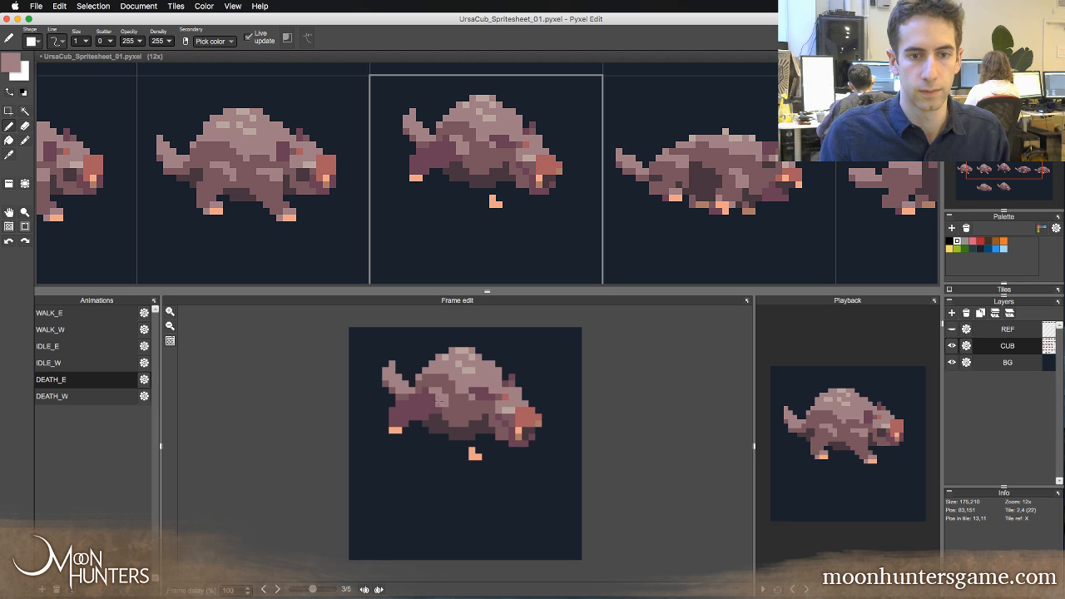
{"action": "key", "text": "Left"}
{"action": "key", "text": "Right"}
{"action": "key", "text": "Left"}
{"action": "key", "text": "Right"}
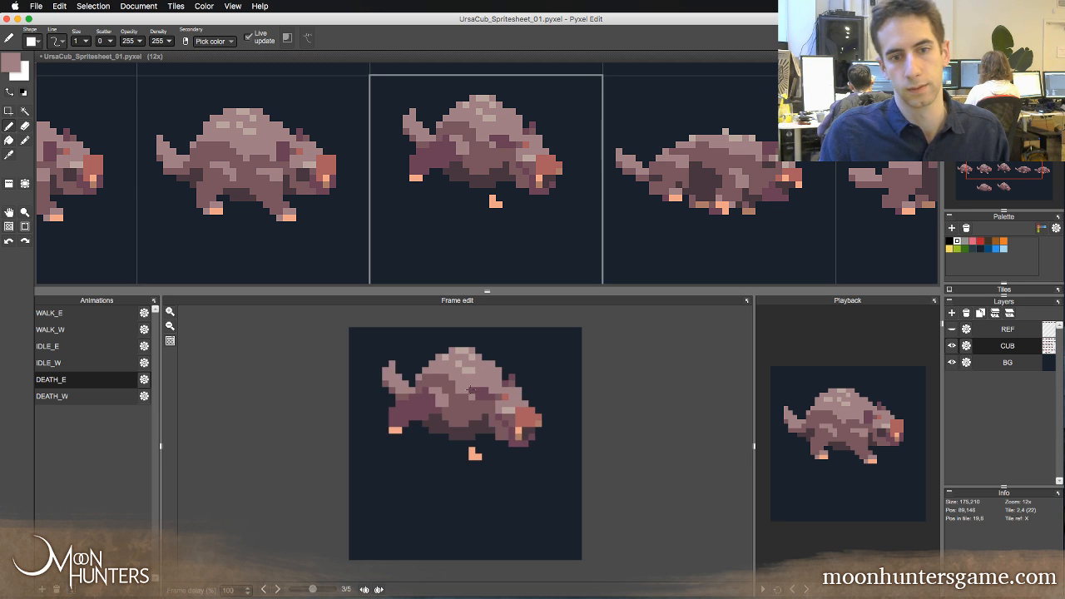
{"action": "key", "text": "Left"}
{"action": "key", "text": "Right"}
{"action": "key", "text": "Left"}
{"action": "key", "text": "Right"}
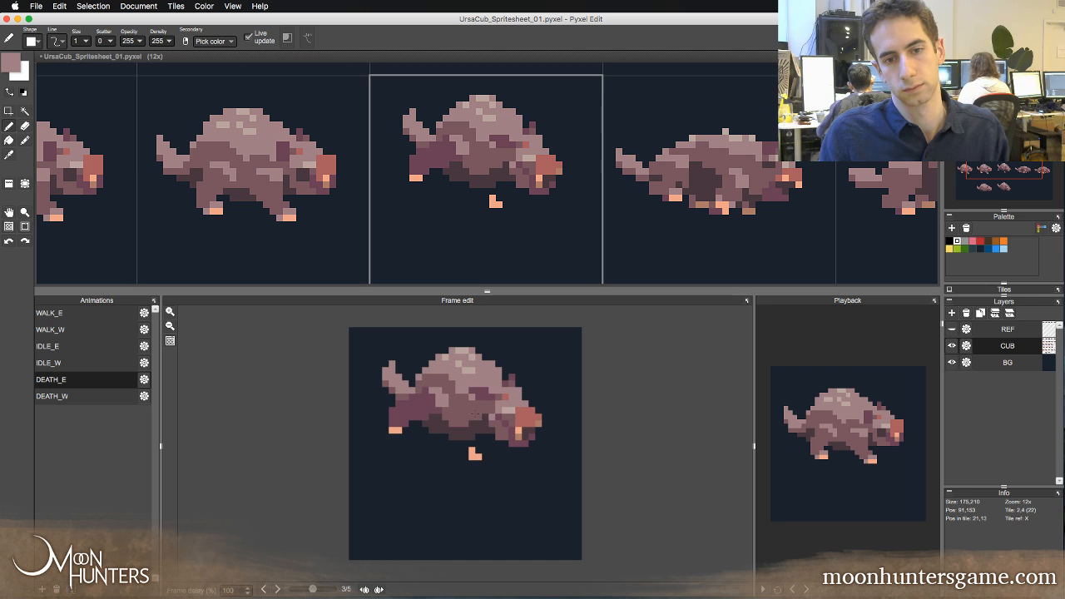
- Sample the dark purple and paint the third frame's front leg from the belly down to the peach front paw
{"action": "right_click", "coordinate": [471, 406]}
{"action": "key", "text": "Left"}
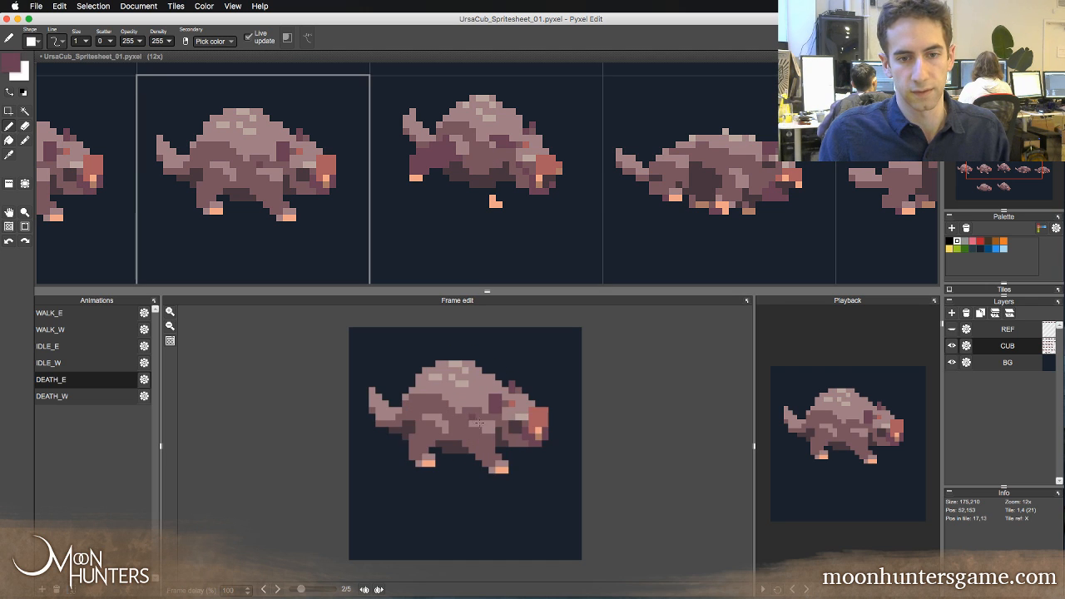
{"action": "key", "text": "Right"}
{"action": "key", "text": "Left"}
{"action": "key", "text": "Right"}
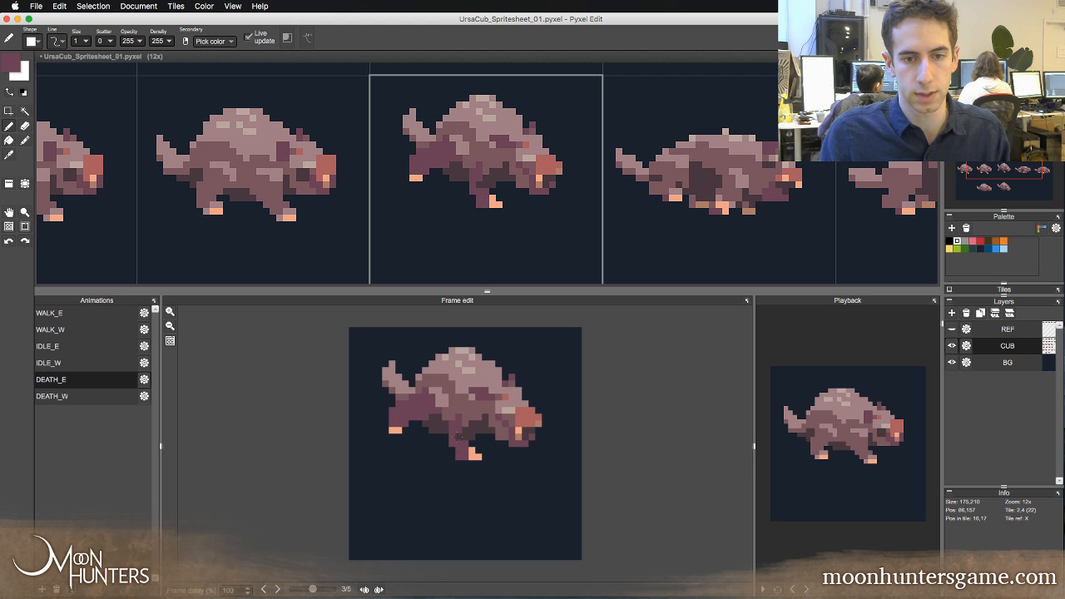
{"action": "key", "text": "Left"}
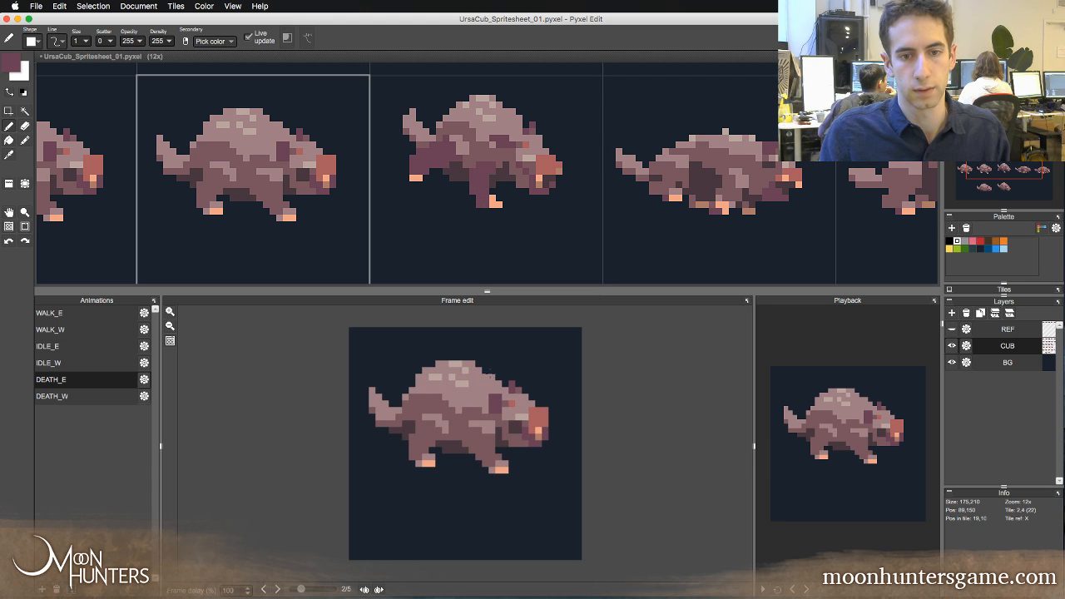
{"action": "key", "text": "Right"}
{"action": "key", "text": "Left"}
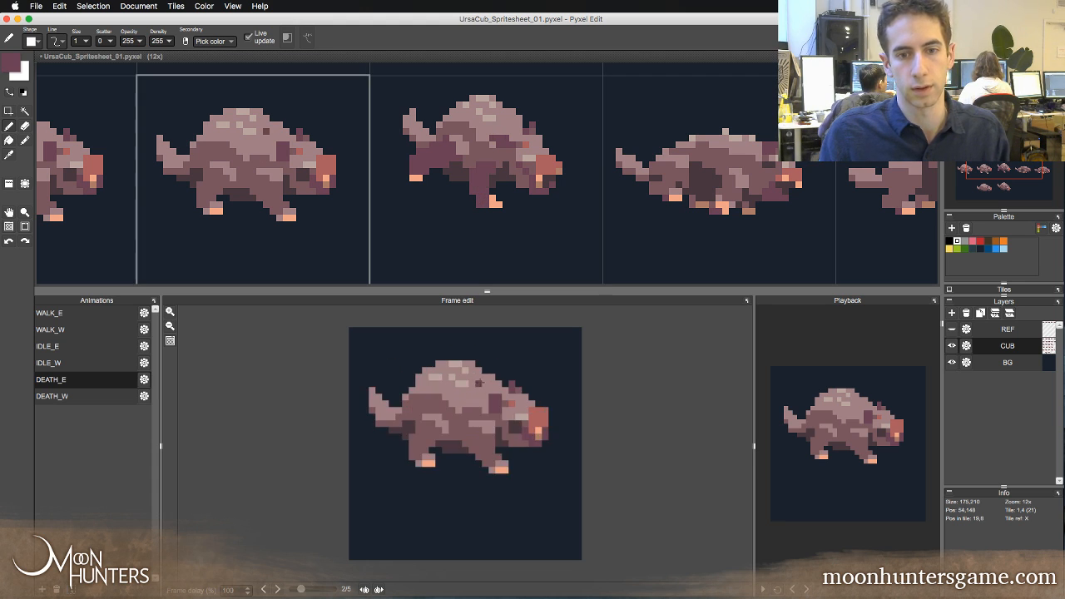
- Flip between the second, third and fourth DEATH_E frames to check the third frame's new front leg
{"action": "key", "text": "Right"}
{"action": "key", "text": "Right"}
{"action": "key", "text": "Left"}
{"action": "key", "text": "Left"}
{"action": "key", "text": "Right"}
{"action": "key", "text": "Right"}
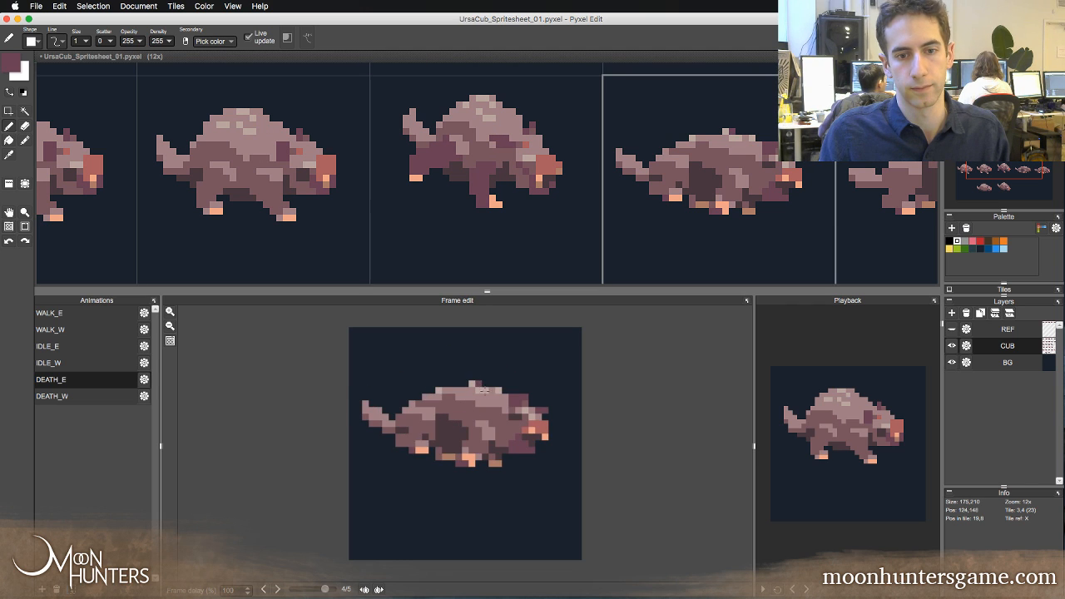
{"action": "key", "text": "Left"}
{"action": "key", "text": "Right"}
- Sample the mid-brown fur colour from the fourth frame and compare its body shading with the adjacent DEATH_E frames
{"action": "right_click", "coordinate": [471, 437]}
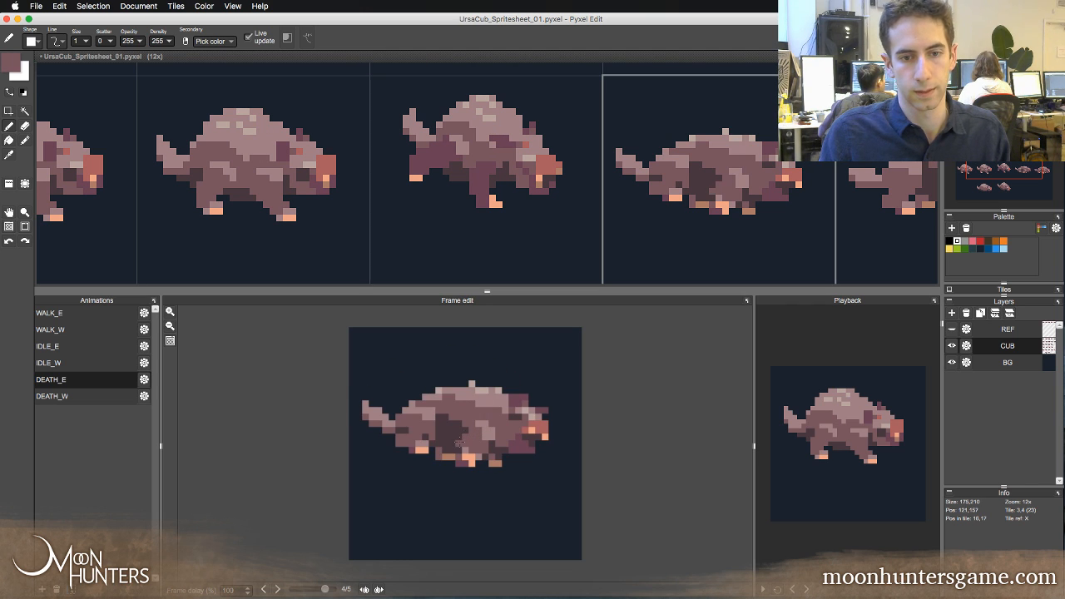
{"action": "key", "text": "Left"}
{"action": "key", "text": "Right"}
{"action": "key", "text": "Right"}
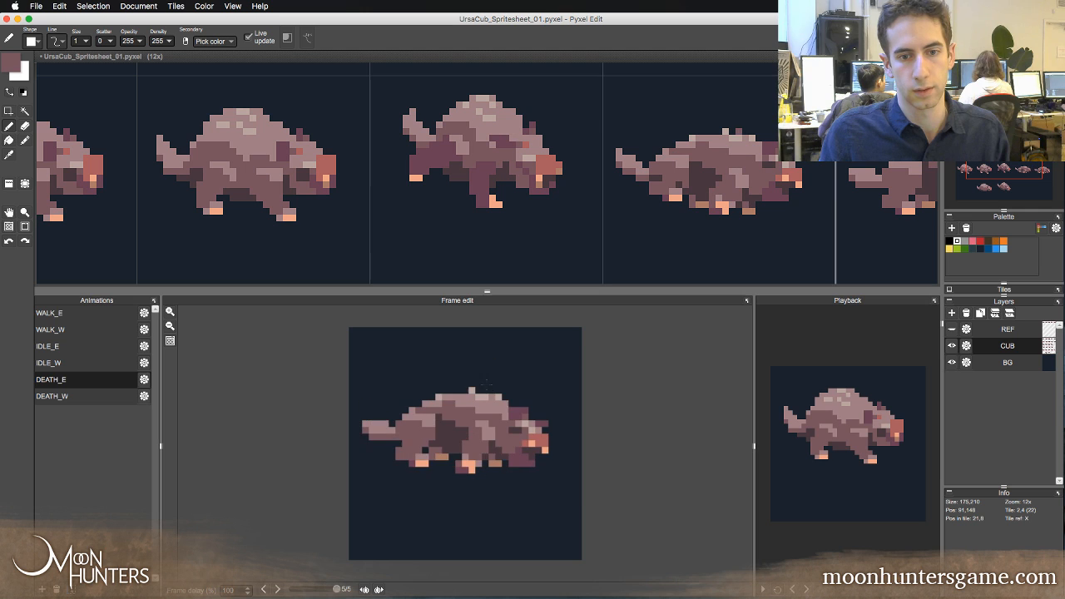
{"action": "key", "text": "Left"}
{"action": "key", "text": "Left"}
{"action": "key", "text": "Left"}
{"action": "key", "text": "Right"}
{"action": "key", "text": "Right"}
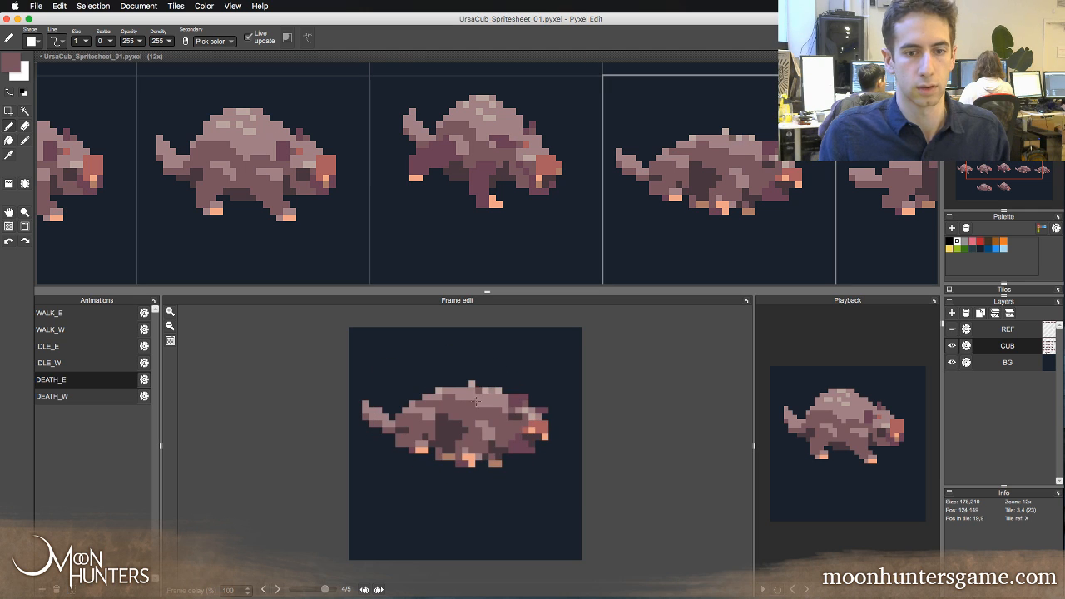
{"action": "key", "text": "Left"}
{"action": "key", "text": "Right"}
{"action": "key", "text": "Left"}
{"action": "key", "text": "Right"}
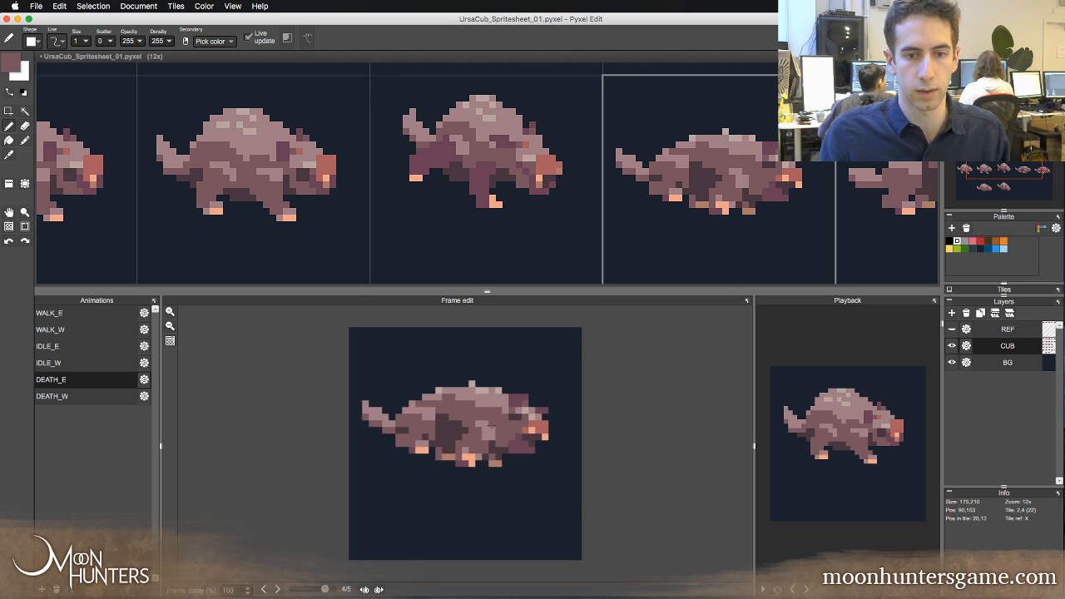
- Shape the third frame's shoulder above the front leg with light mauve highlight pixels and sampled fur colours
{"action": "key", "text": "Left"}
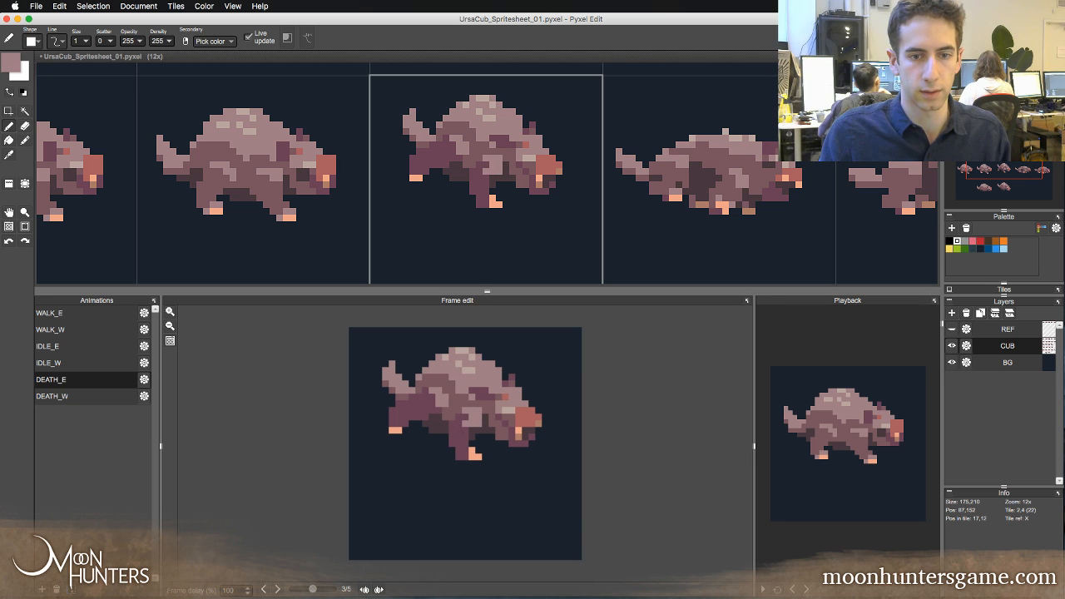
{"action": "left_click", "coordinate": [465, 417]}
{"action": "right_click", "coordinate": [460, 424]}
{"action": "left_click", "coordinate": [465, 417]}
{"action": "left_click", "coordinate": [466, 424]}
{"action": "right_click", "coordinate": [486, 406]}
- Step through the DEATH_E frames to check the third frame's shoulder shading against the surrounding poses
{"action": "key", "text": "Left"}
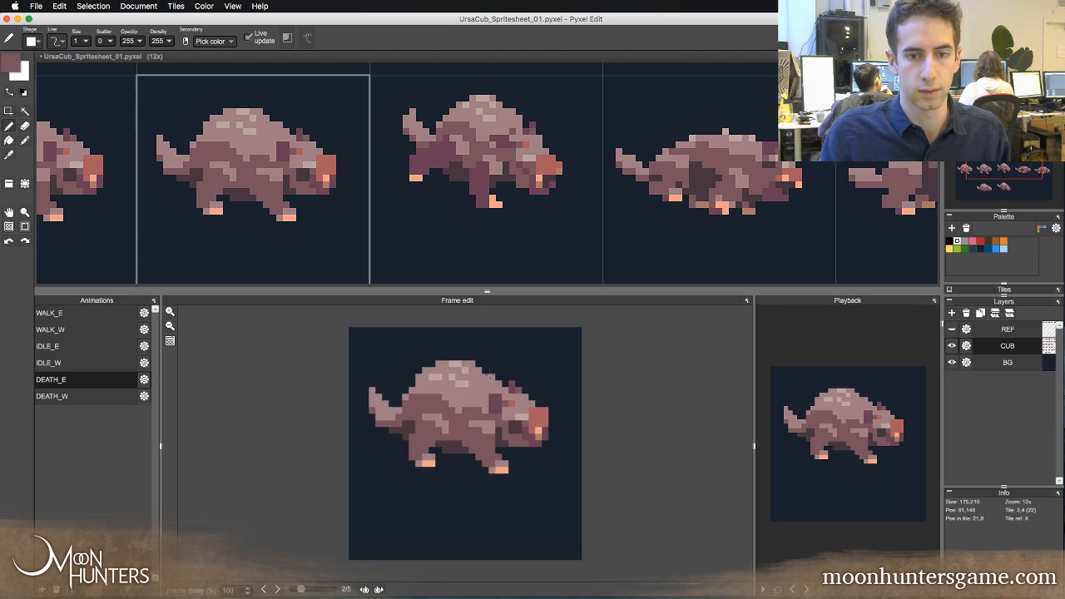
{"action": "key", "text": "Right"}
{"action": "key", "text": "Right"}
{"action": "key", "text": "Left"}
{"action": "key", "text": "Left"}
{"action": "key", "text": "Right"}
{"action": "key", "text": "Right"}
{"action": "key", "text": "Right"}
{"action": "key", "text": "Right"}
{"action": "key", "text": "Right"}
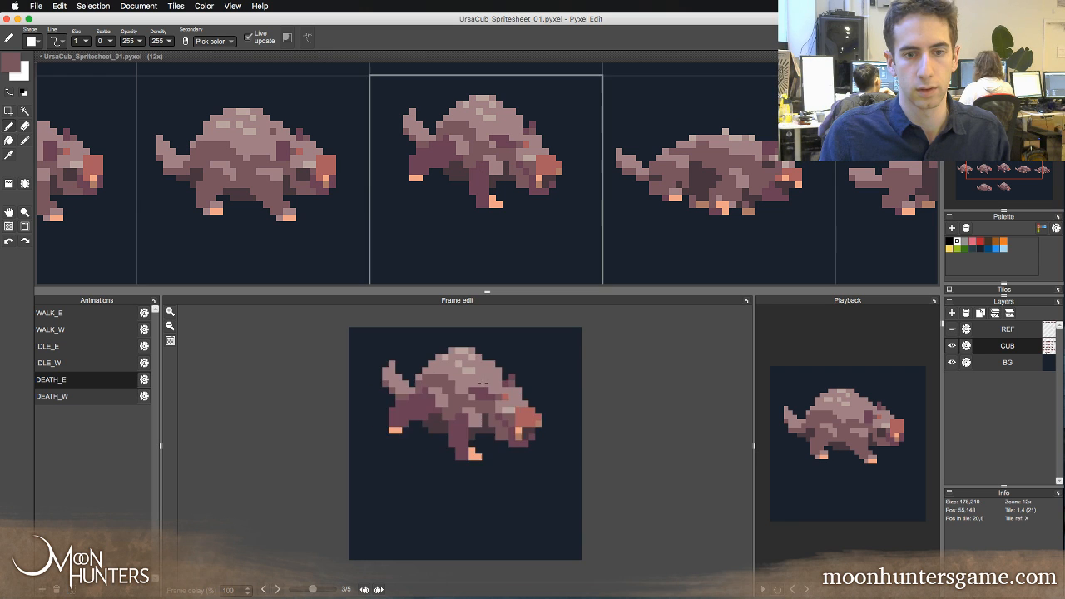
- Flip between the DEATH_E frames, especially the fourth and fifth, to compare the collapsing poses with the third frame
{"action": "key", "text": "Right"}
{"action": "key", "text": "Right"}
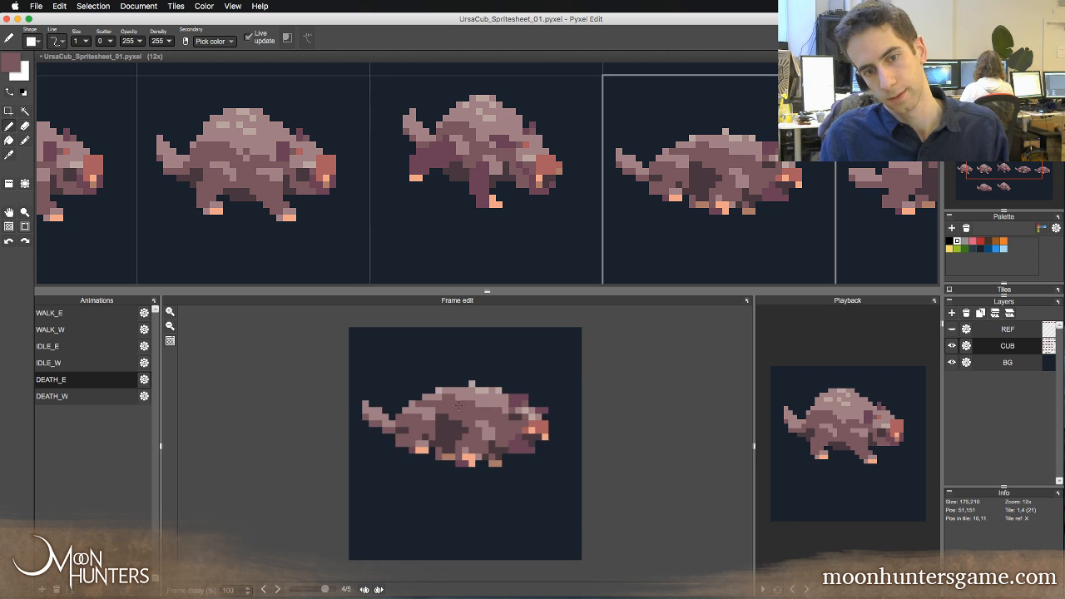
{"action": "key", "text": "Right"}
{"action": "key", "text": "Right"}
{"action": "key", "text": "Left"}
{"action": "key", "text": "Left"}
{"action": "key", "text": "Right"}
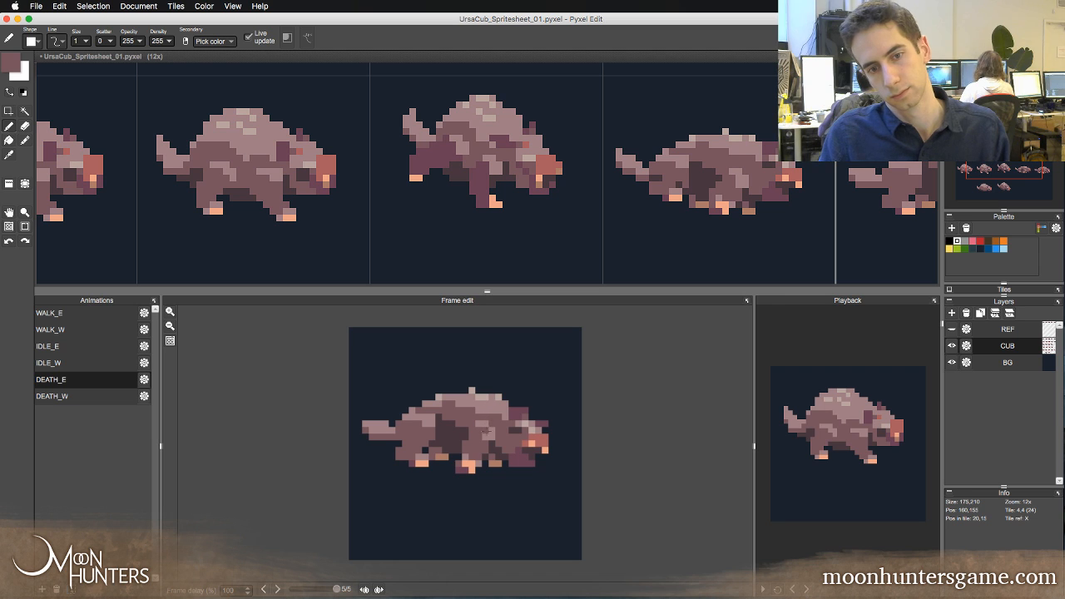
{"action": "key", "text": "Left"}
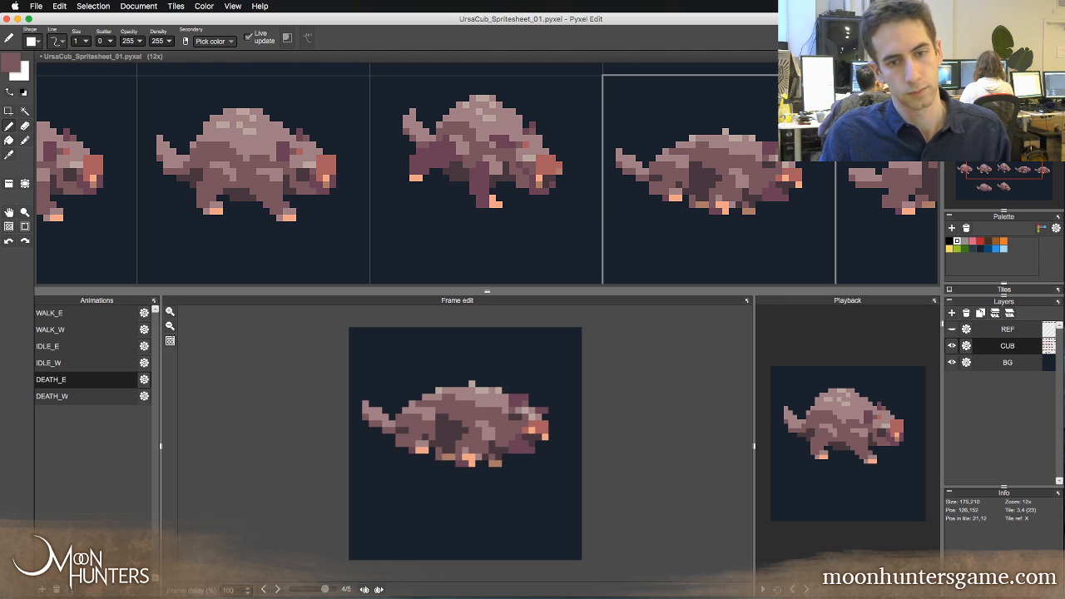
{"action": "key", "text": "Right"}
{"action": "key", "text": "Left"}
{"action": "key", "text": "Right"}
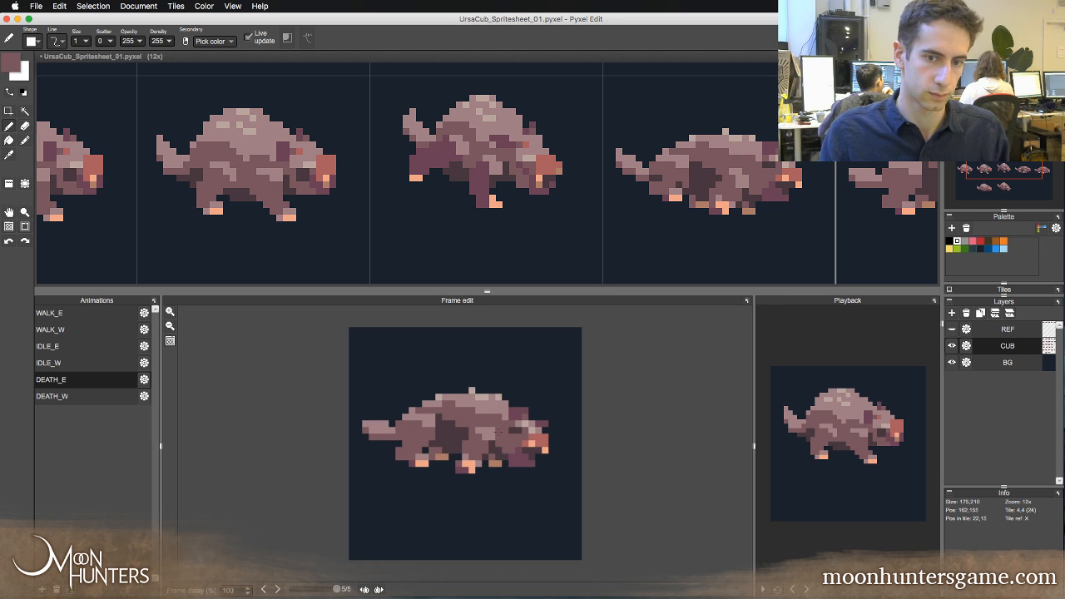
{"action": "key", "text": "Left"}
{"action": "key", "text": "Right"}
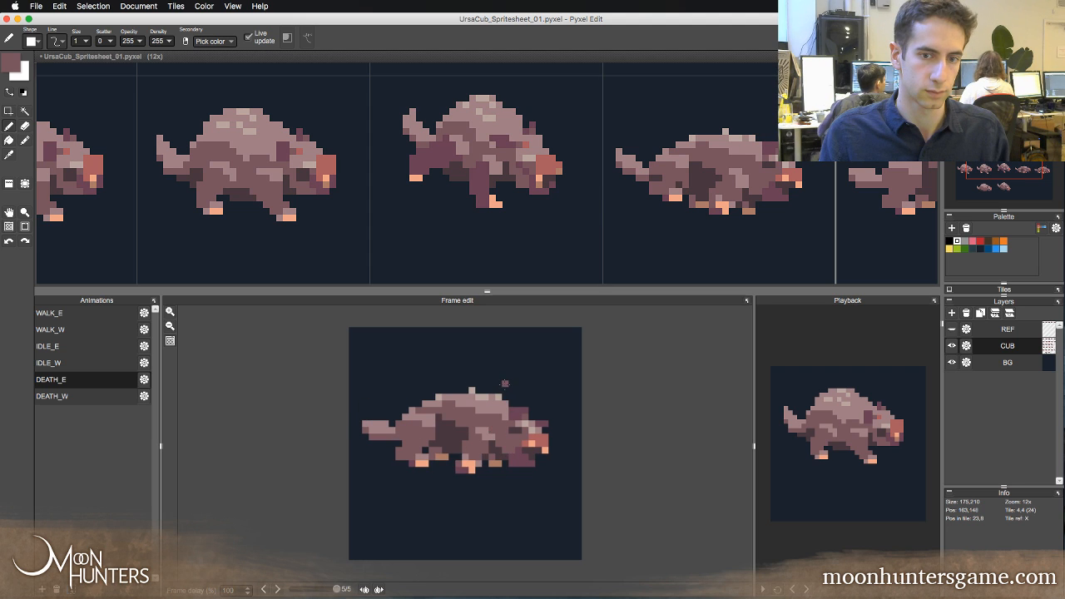
{"action": "key", "text": "Right"}
{"action": "key", "text": "Right"}
{"action": "key", "text": "Right"}
{"action": "key", "text": "Right"}
{"action": "key", "text": "Left"}
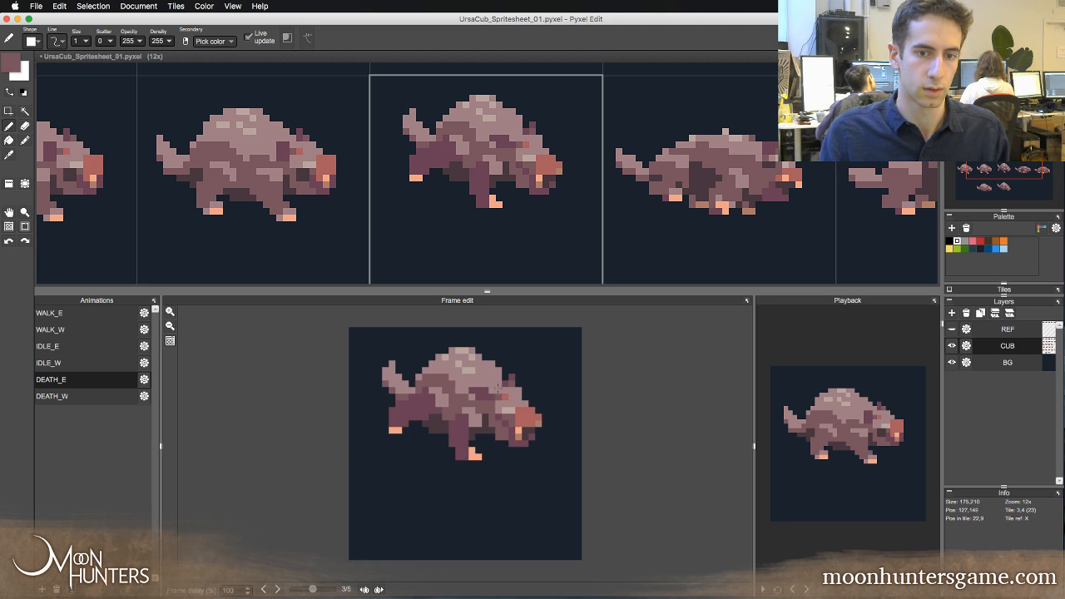
- Fill the third frame's plum front leg and hind leg with the mid-brown fur colour
{"action": "key", "text": "f"}
{"action": "left_click", "coordinate": [464, 424]}
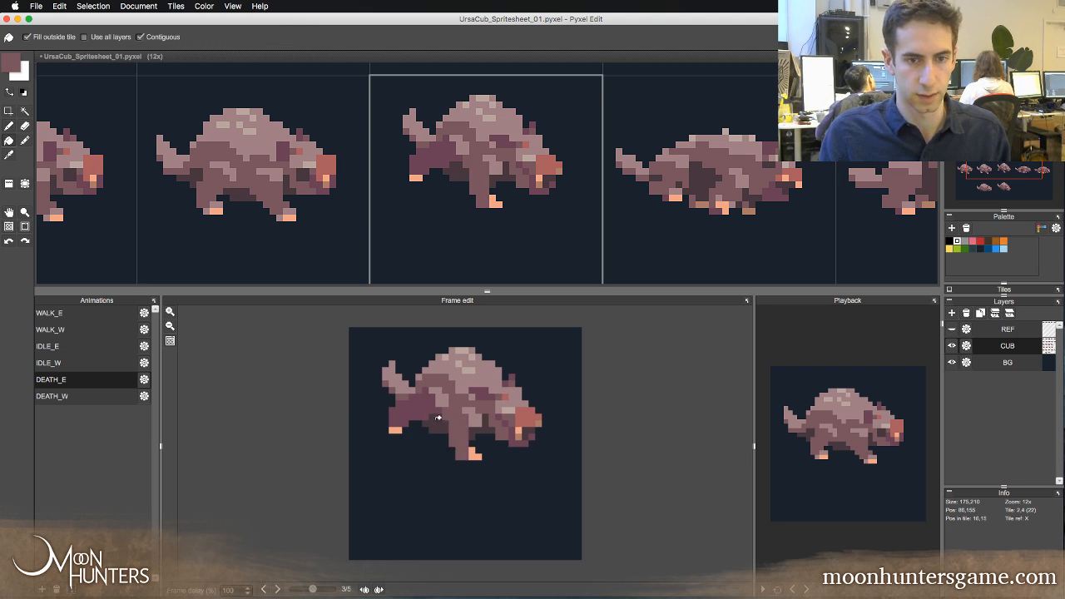
{"action": "left_click", "coordinate": [437, 418]}
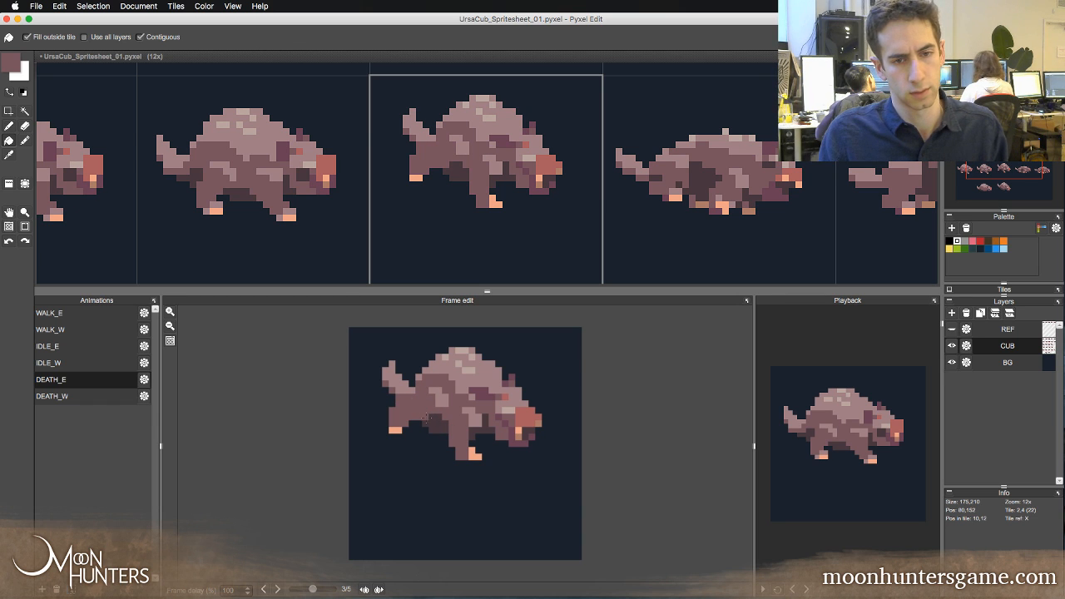
{"action": "key", "text": "b"}
{"action": "right_click", "coordinate": [432, 424]}
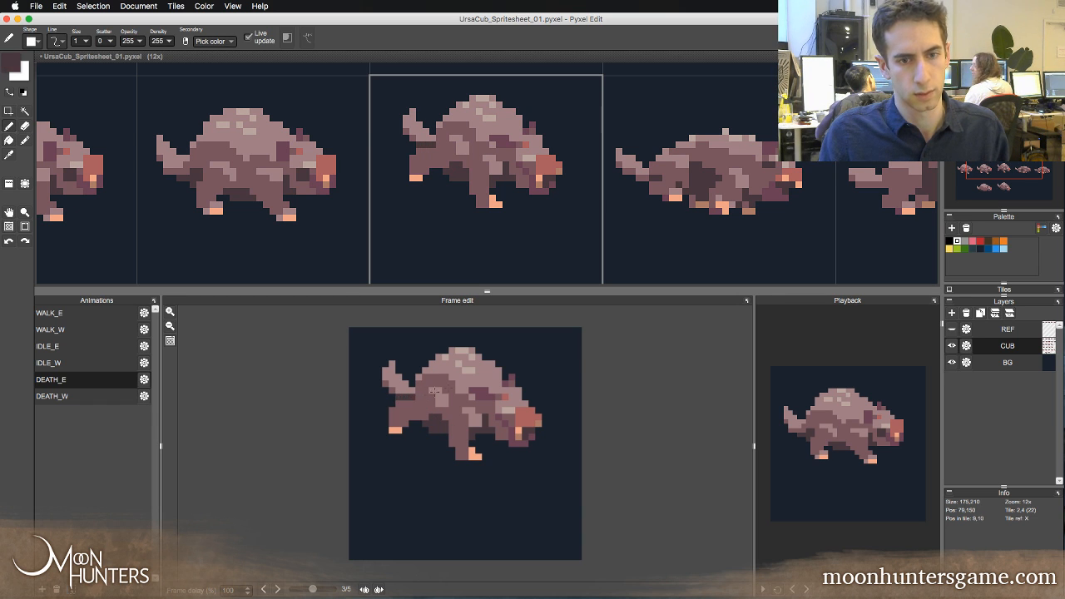
{"action": "key", "text": "Left"}
{"action": "key", "text": "Right"}
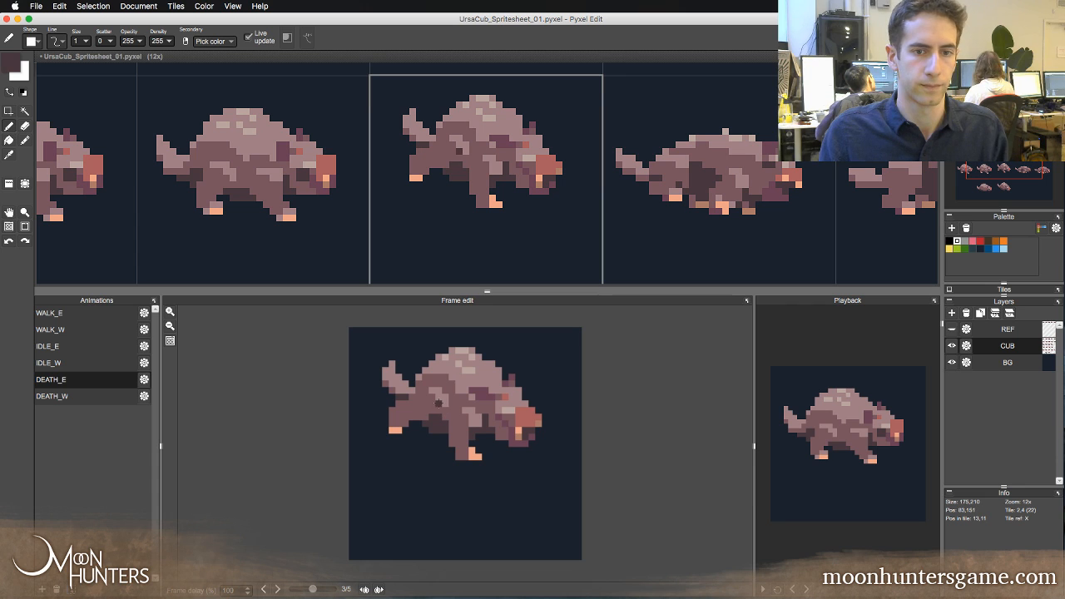
- Touch up the third frame's hind leg just above the paw with sampled fur colours, comparing against the second frame
{"action": "right_click", "coordinate": [438, 403]}
{"action": "left_click", "coordinate": [398, 423]}
{"action": "right_click", "coordinate": [392, 421]}
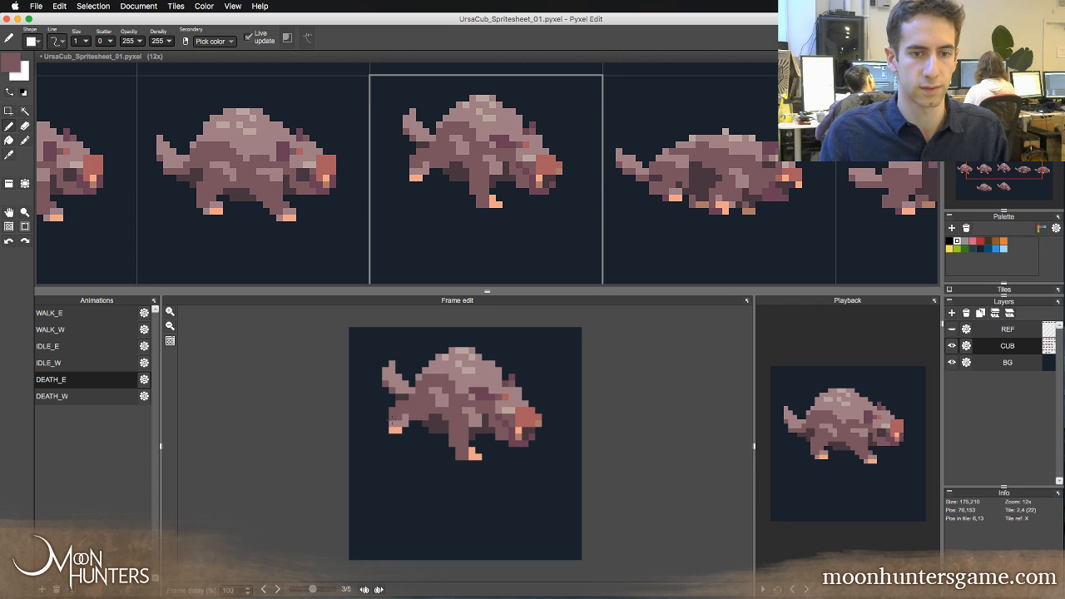
{"action": "key", "text": "Left"}
{"action": "key", "text": "Right"}
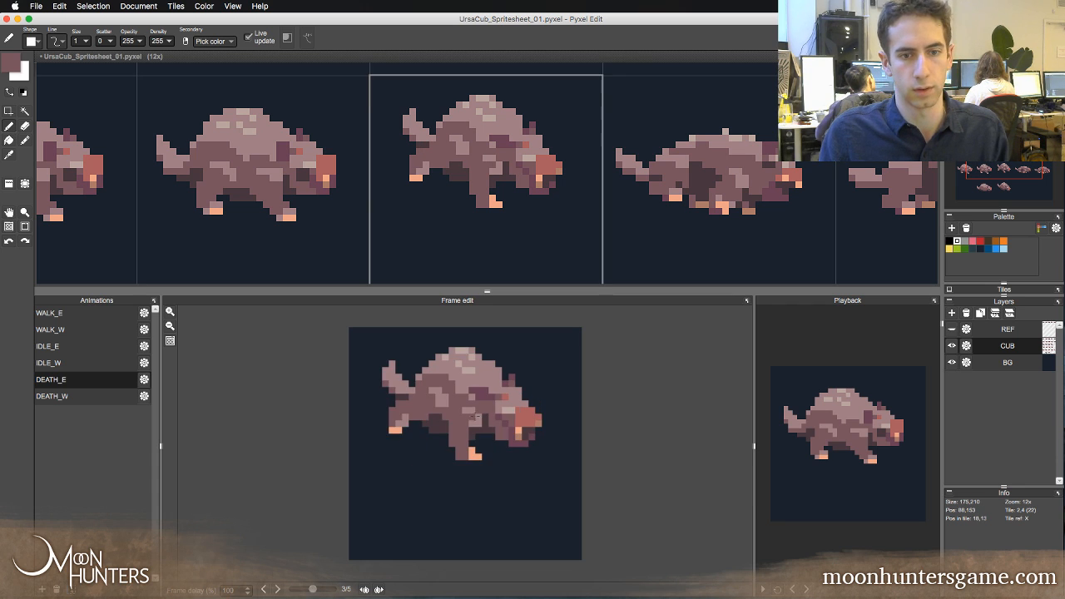
{"action": "key", "text": "Left"}
{"action": "key", "text": "Right"}
- Reshape the third frame's front paw with mid-brown over the upper toe, light mauve at the heel and peach along the sole
{"action": "left_click", "coordinate": [476, 451]}
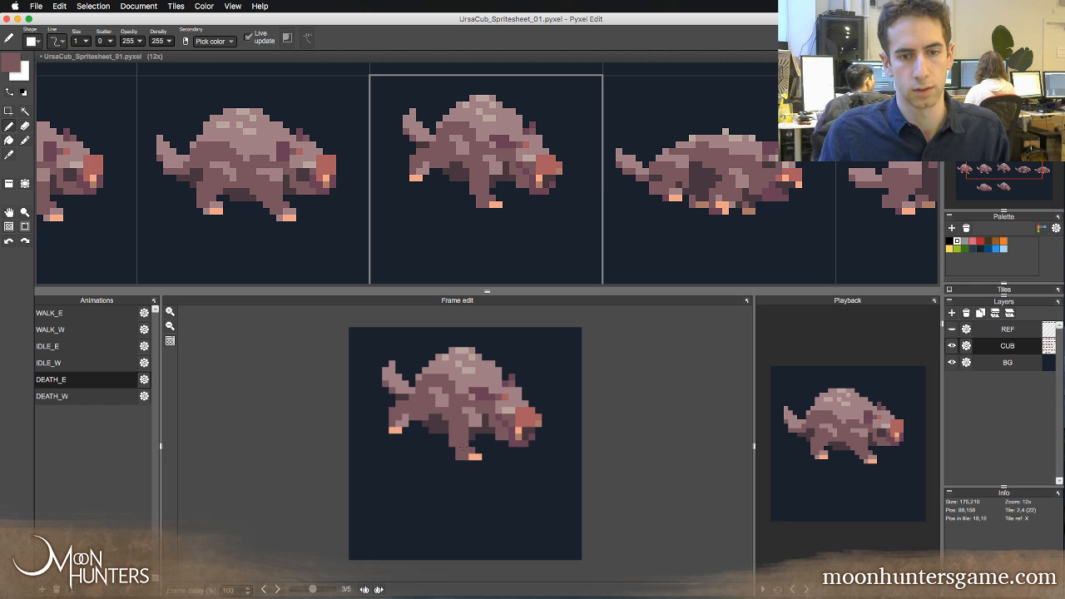
{"action": "left_click", "coordinate": [407, 423]}
{"action": "right_click", "coordinate": [405, 422]}
{"action": "key", "text": "Left"}
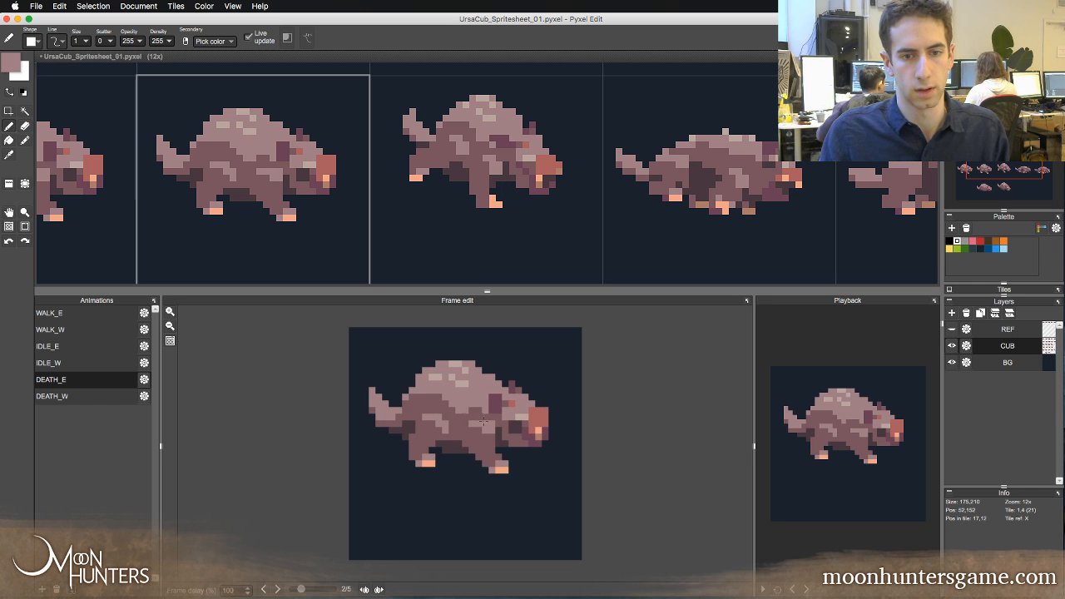
{"action": "key", "text": "Right"}
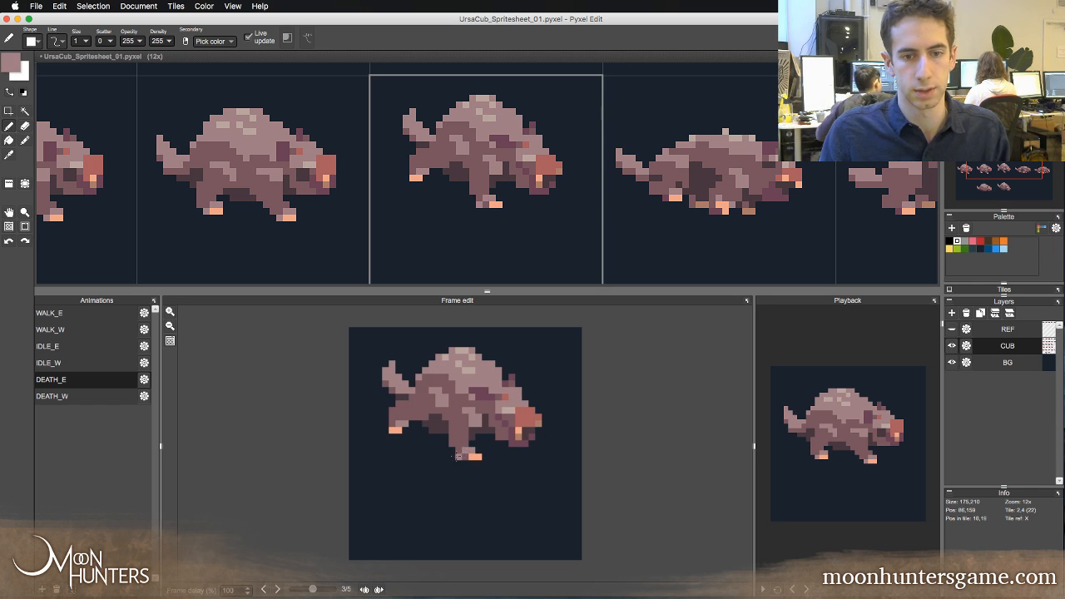
{"action": "right_click", "coordinate": [471, 456]}
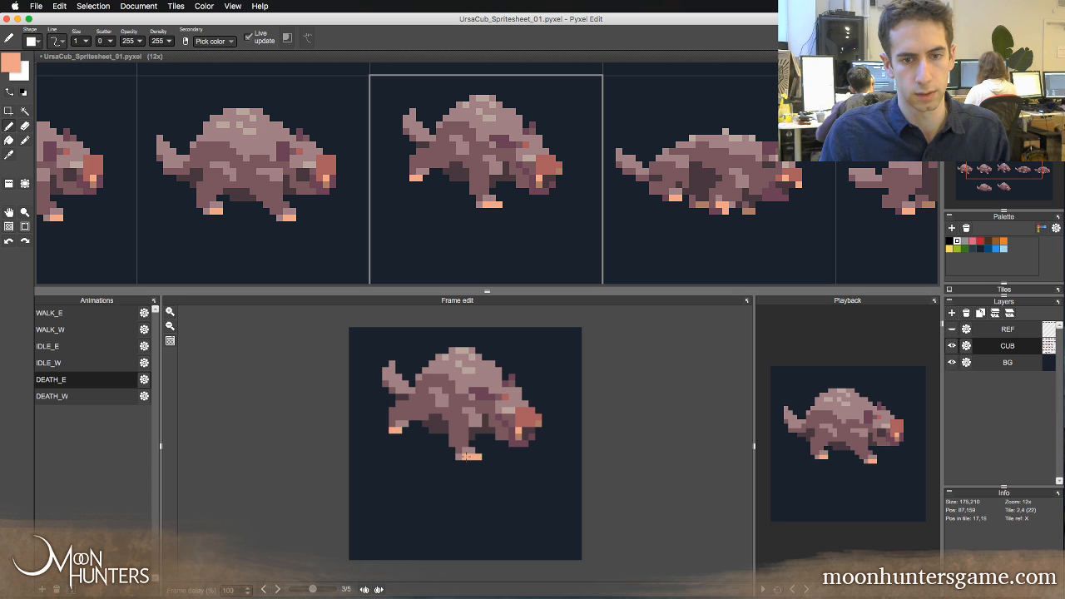
- Try a dark plum shading pixel in the third frame's front paw
{"action": "right_click", "coordinate": [479, 391]}
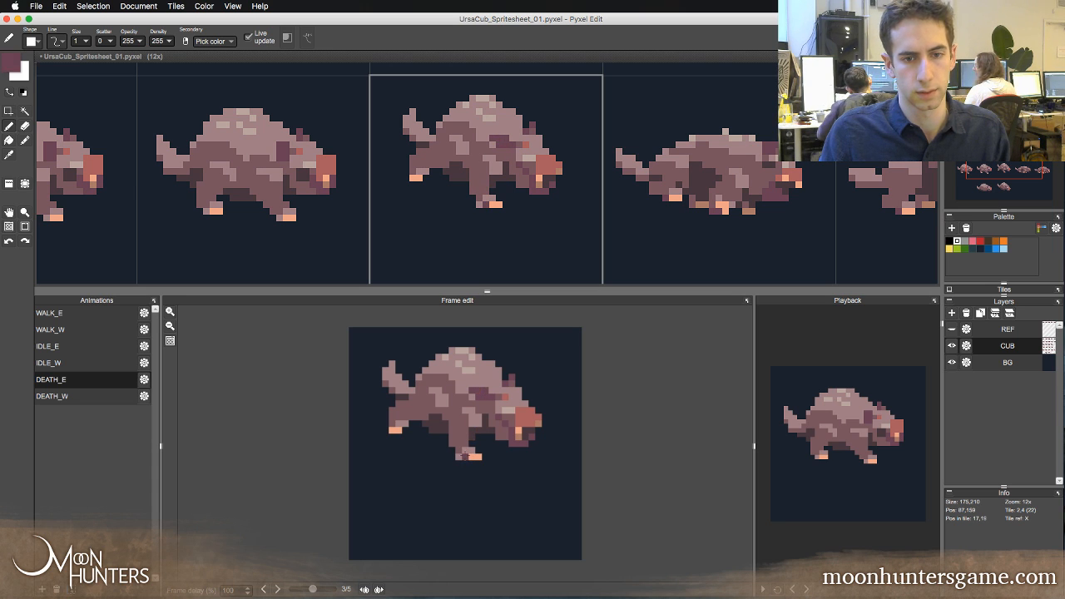
{"action": "key", "text": "Left"}
{"action": "key", "text": "Right"}
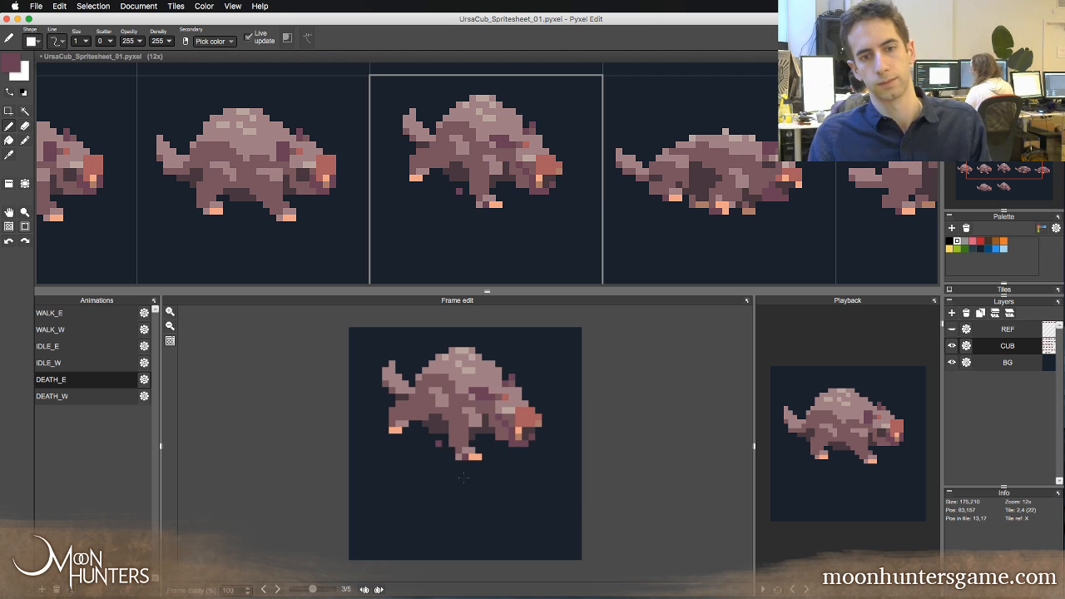
{"action": "left_click", "coordinate": [472, 470]}
{"action": "key", "text": "super+z"}
- Paint the middle of the third frame's front paw with the sampled peach colour and compare it with the neighbouring frames
{"action": "right_click", "coordinate": [472, 450]}
{"action": "right_click", "coordinate": [474, 457]}
{"action": "left_click", "coordinate": [467, 457]}
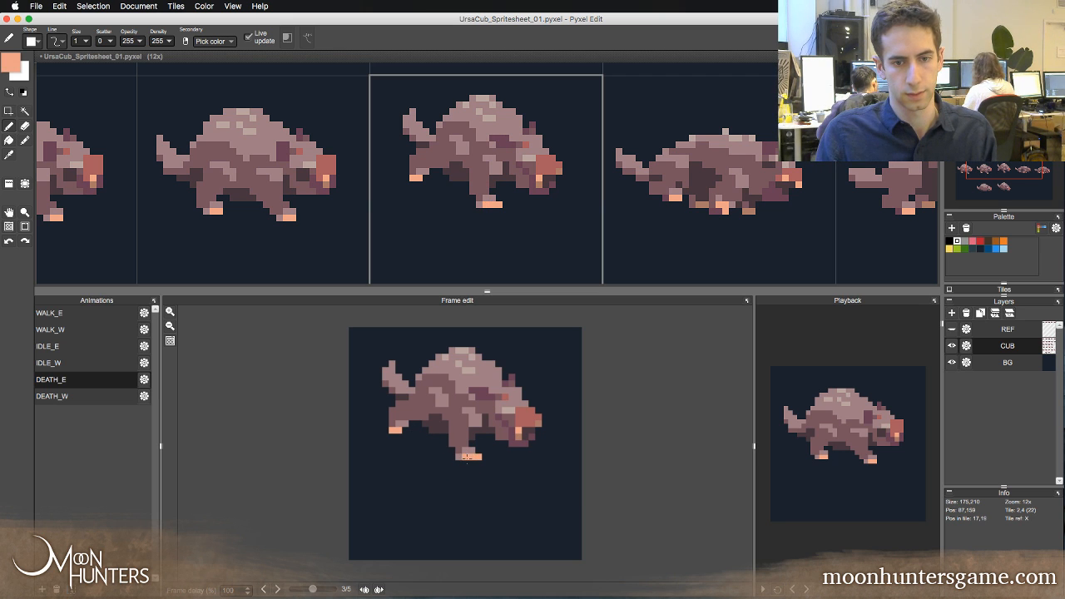
{"action": "key", "text": "Left"}
{"action": "key", "text": "Right"}
{"action": "key", "text": "Right"}
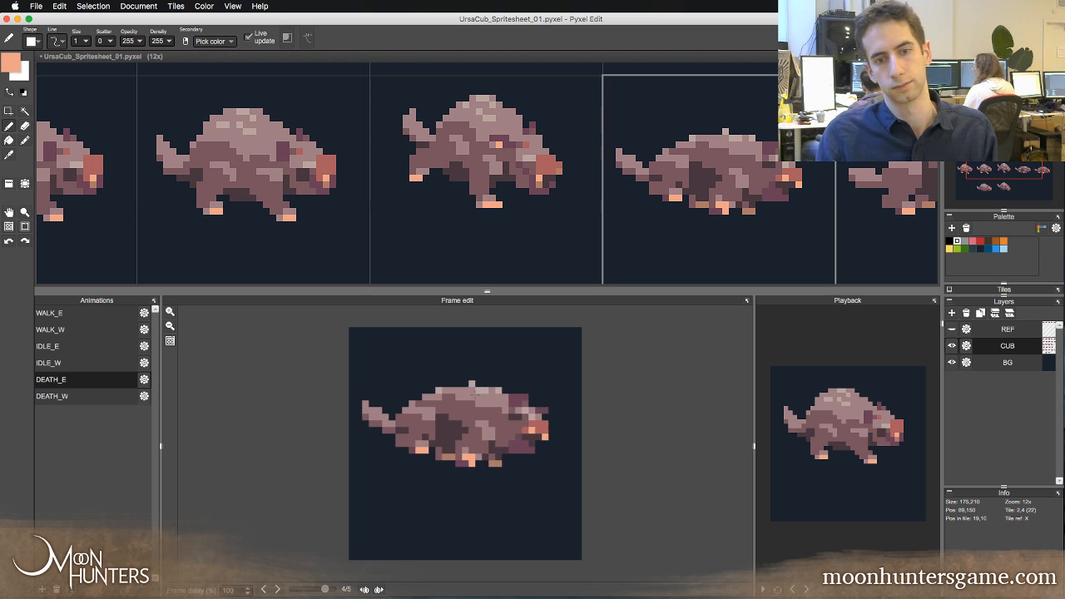
- Shorten the third frame's front paw by erasing its forward tip after cycling through the animation
{"action": "key", "text": "Right"}
{"action": "key", "text": "Right"}
{"action": "key", "text": "Right"}
{"action": "key", "text": "Right"}
{"action": "key", "text": "Right"}
{"action": "key", "text": "Right"}
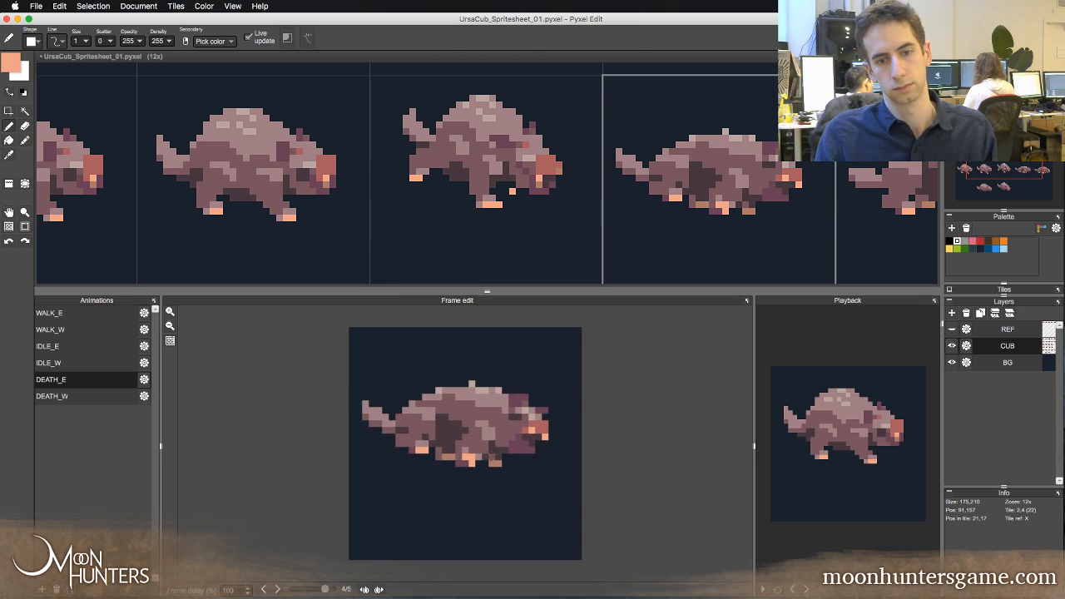
{"action": "key", "text": "Left"}
{"action": "key", "text": "Left"}
{"action": "key", "text": "e"}
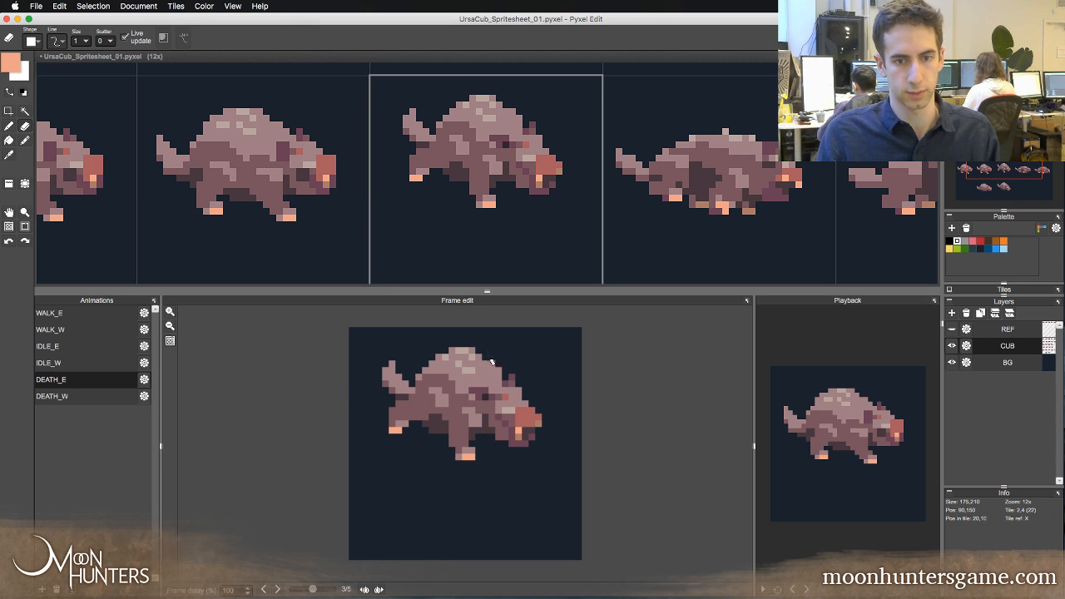
- Cycle repeatedly through all five DEATH_E frames to check the motion with the third frame's revised legs and paw
{"action": "key", "text": "Left"}
{"action": "key", "text": "Right"}
{"action": "key", "text": "Right"}
{"action": "key", "text": "Right"}
{"action": "key", "text": "Right"}
{"action": "key", "text": "Right"}
{"action": "key", "text": "Right"}
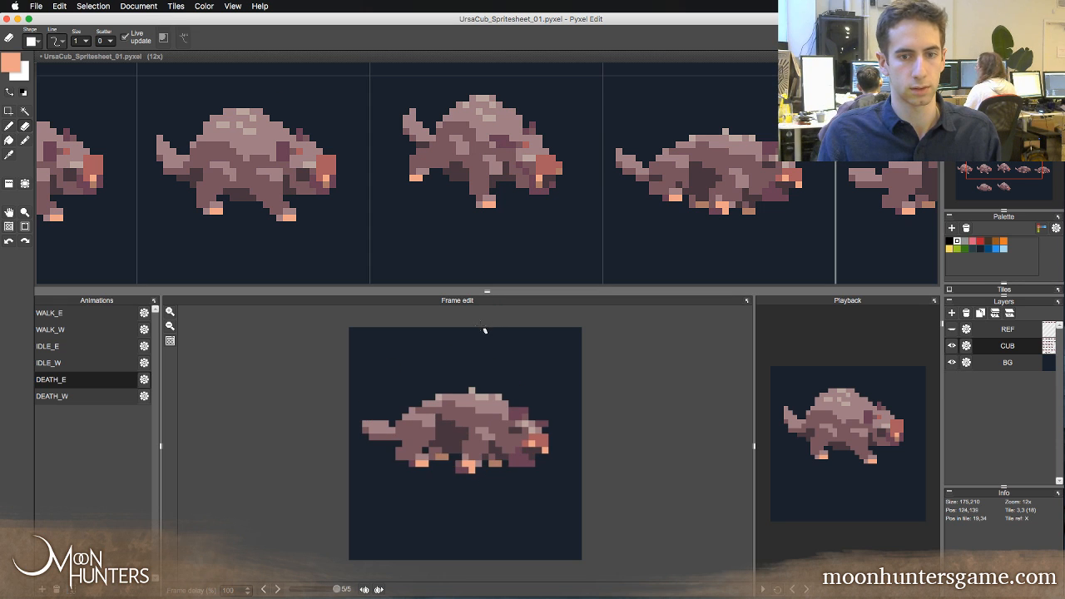
{"action": "key", "text": "Left"}
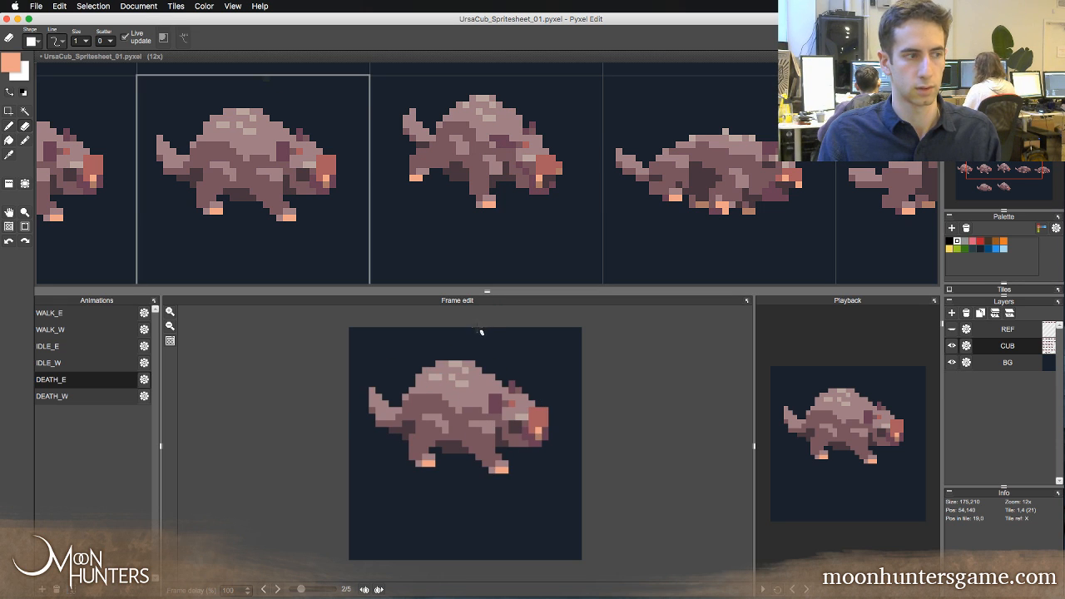
{"action": "key", "text": "Right"}
{"action": "key", "text": "Right"}
{"action": "key", "text": "Right"}
{"action": "key", "text": "Right"}
{"action": "key", "text": "Right"}
{"action": "key", "text": "Right"}
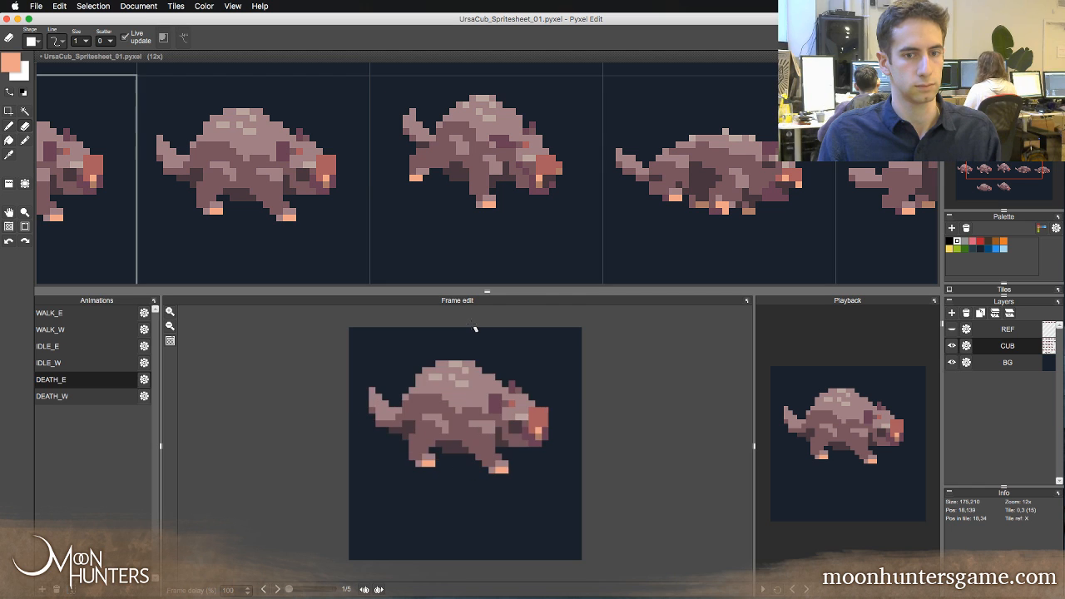
{"action": "key", "text": "Right"}
{"action": "key", "text": "Right"}
{"action": "key", "text": "Right"}
{"action": "key", "text": "Right"}
{"action": "key", "text": "Right"}
{"action": "key", "text": "Right"}
{"action": "key", "text": "Right"}
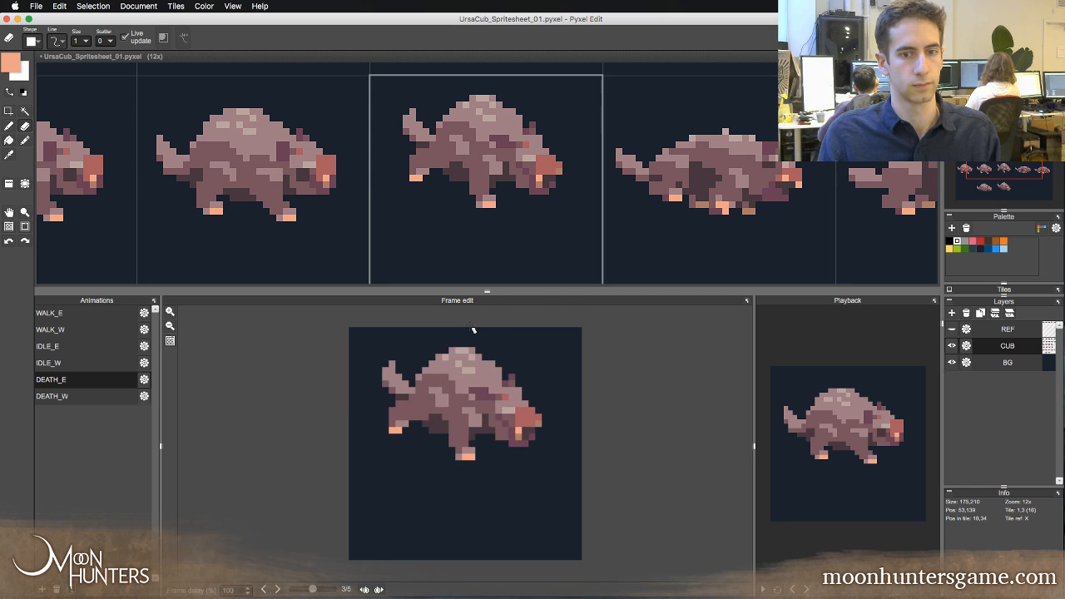
{"action": "key", "text": "Right"}
{"action": "key", "text": "Right"}
{"action": "key", "text": "Right"}
{"action": "key", "text": "Right"}
{"action": "key", "text": "Right"}
{"action": "key", "text": "Right"}
{"action": "key", "text": "Right"}
{"action": "key", "text": "Right"}
{"action": "key", "text": "Right"}
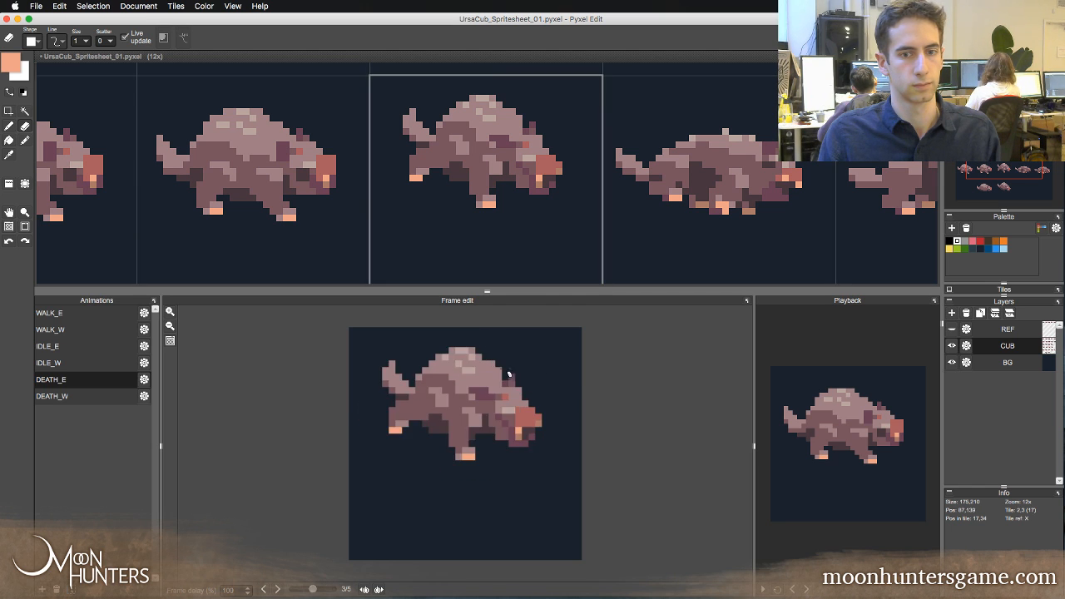
- Set the frame delay of the fifth DEATH_E frame to 400%
{"action": "key", "text": "z"}
{"action": "right_click", "coordinate": [590, 175]}
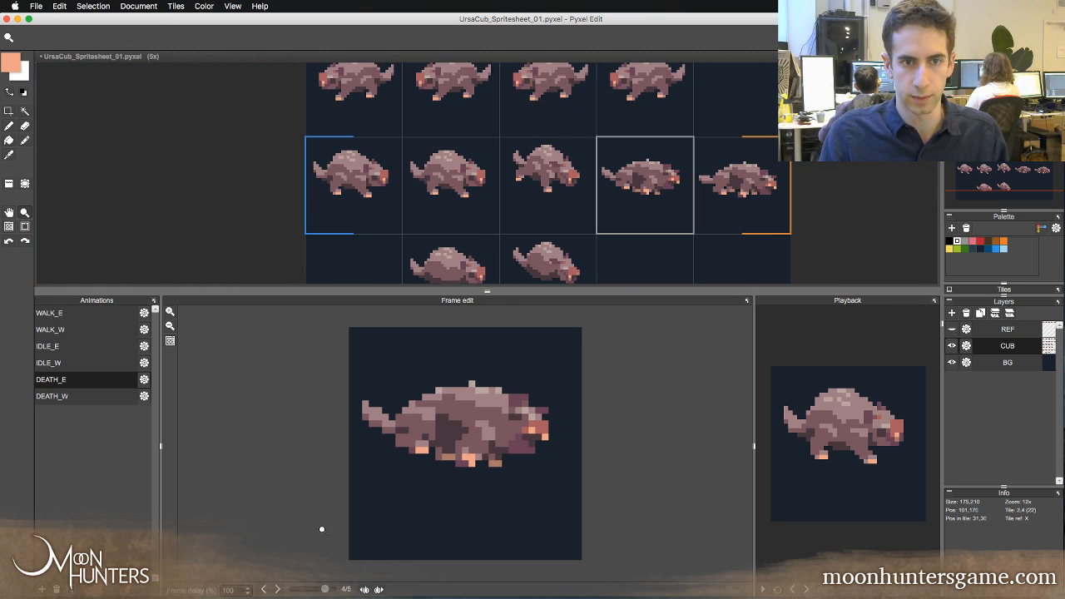
{"action": "left_click", "coordinate": [278, 589]}
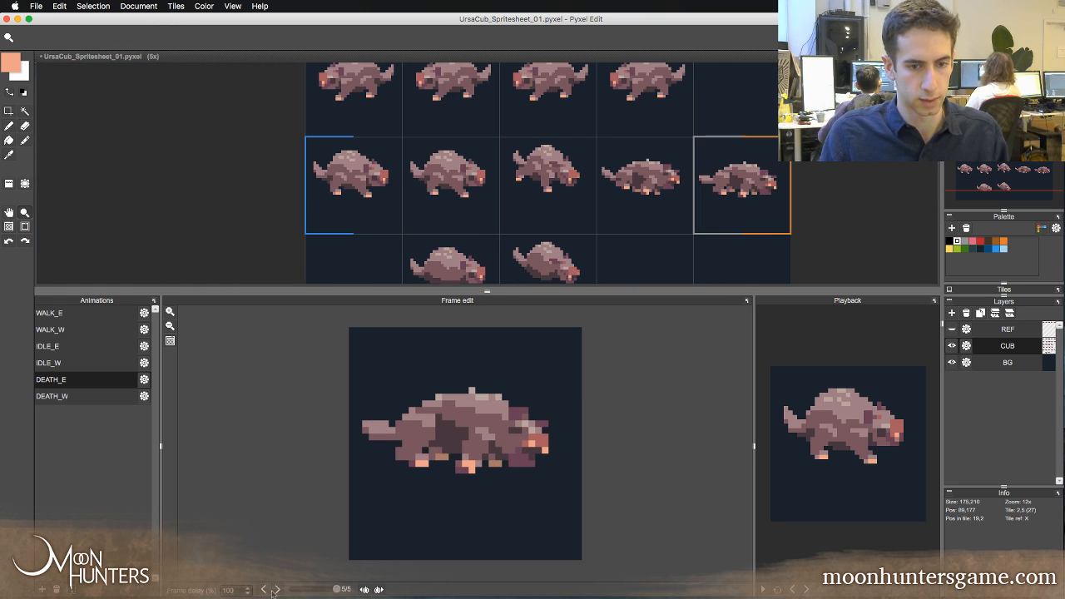
{"action": "left_click", "coordinate": [277, 590]}
{"action": "left_click", "coordinate": [264, 589]}
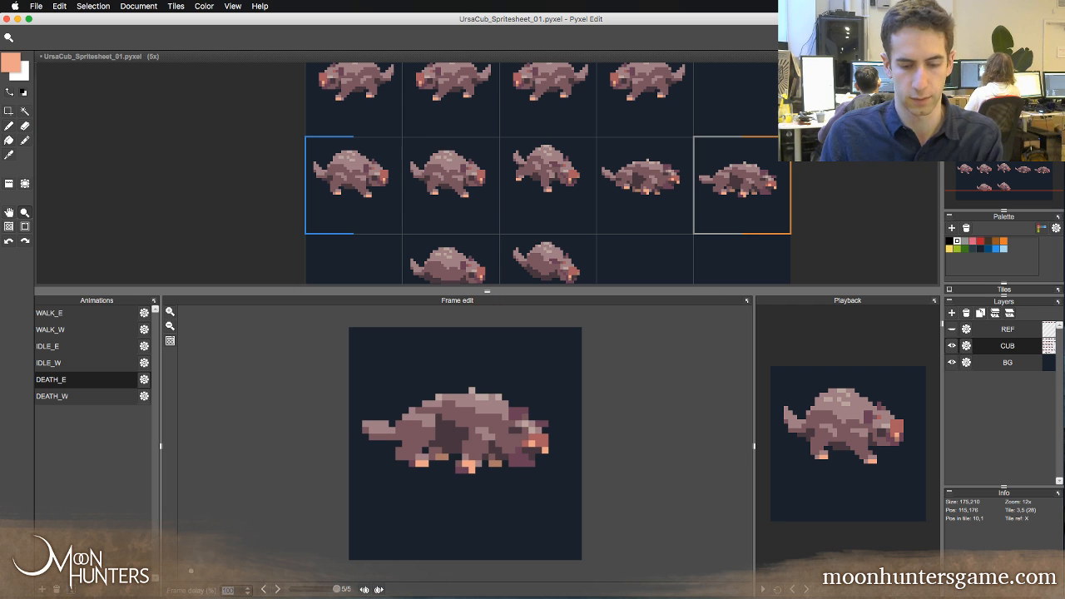
{"action": "left_click", "coordinate": [266, 589]}
{"action": "left_click", "coordinate": [278, 589]}
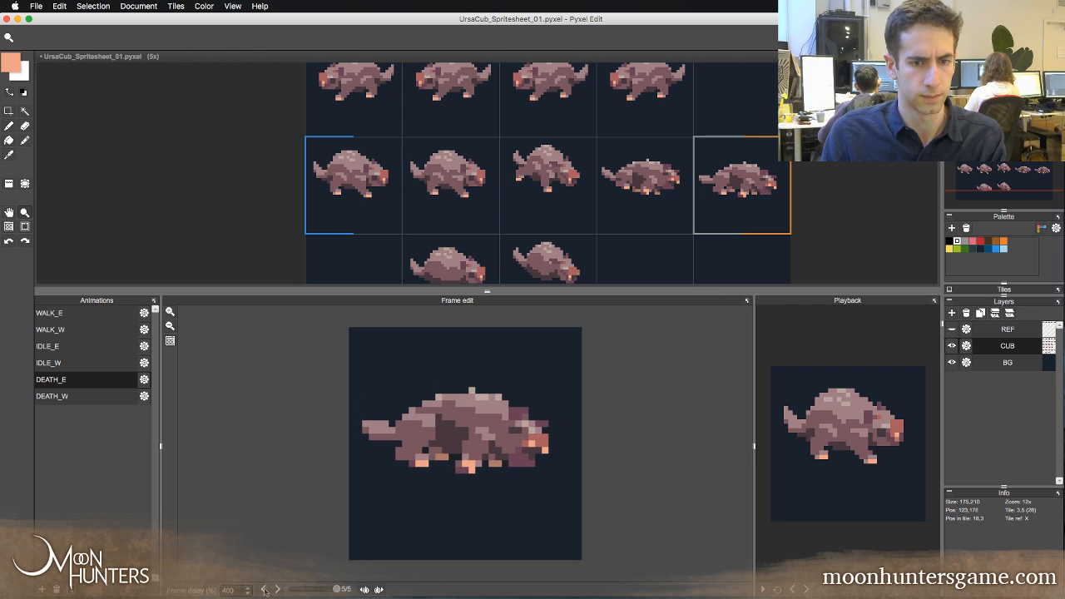
- Set the frame delay of the third DEATH_E frame to 200% and play the animation
{"action": "left_click", "coordinate": [264, 590]}
{"action": "left_click", "coordinate": [280, 590]}
{"action": "left_click", "coordinate": [279, 590]}
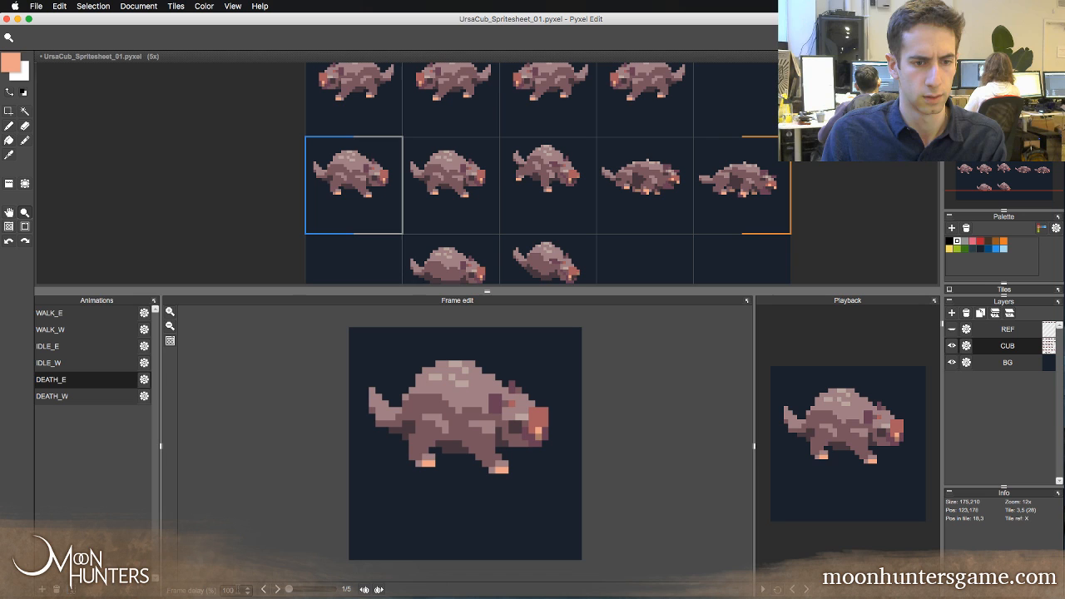
{"action": "left_click", "coordinate": [277, 589]}
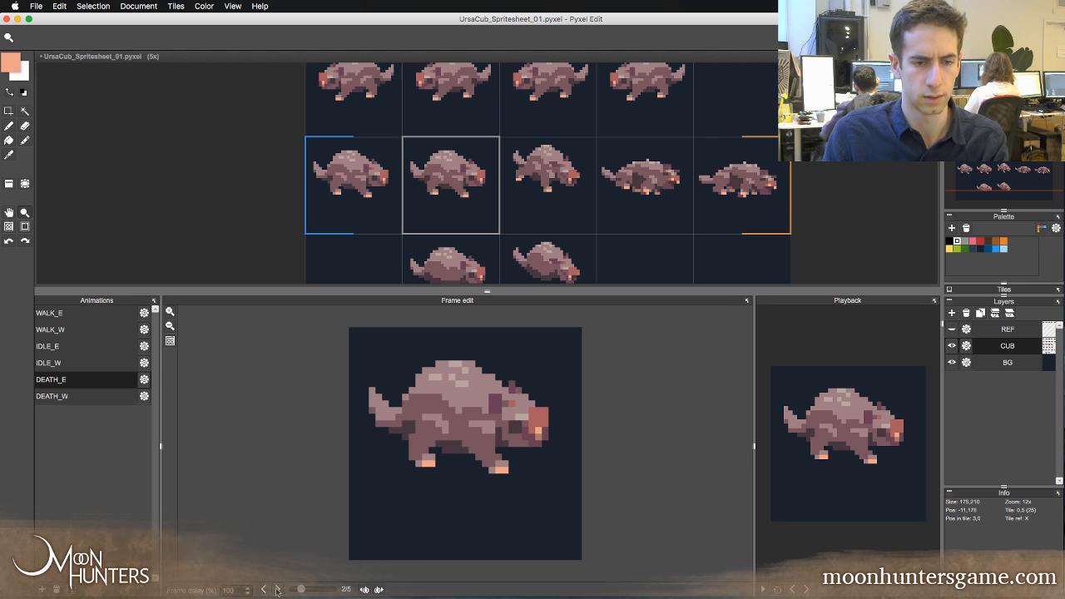
{"action": "left_click", "coordinate": [277, 589]}
{"action": "left_click_drag", "start_coordinate": [231, 590], "coordinate": [221, 590]}
{"action": "type", "text": "200"}
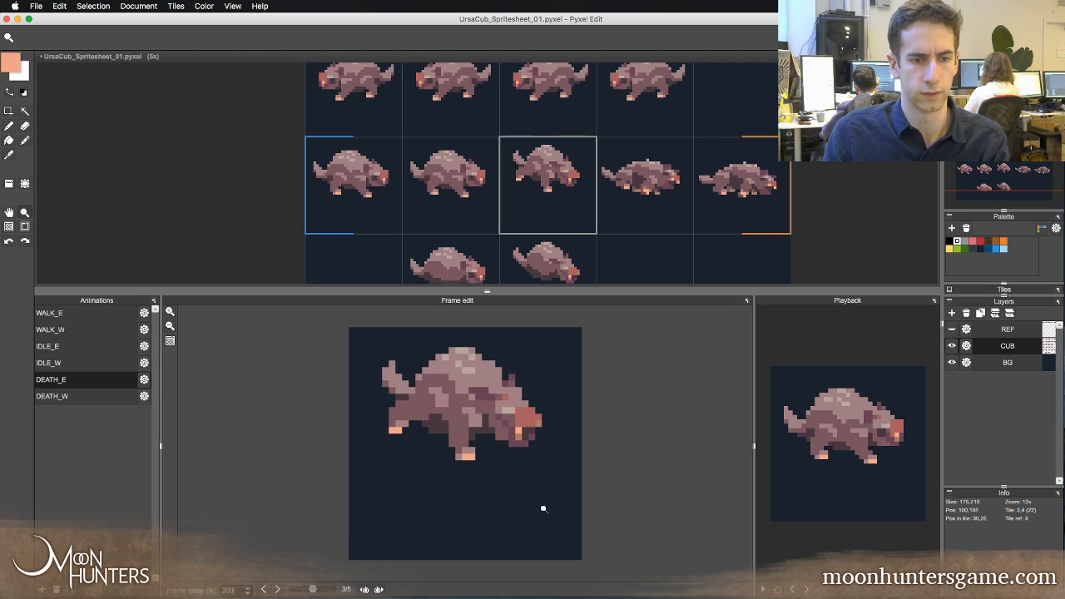
{"action": "left_click", "coordinate": [762, 589]}
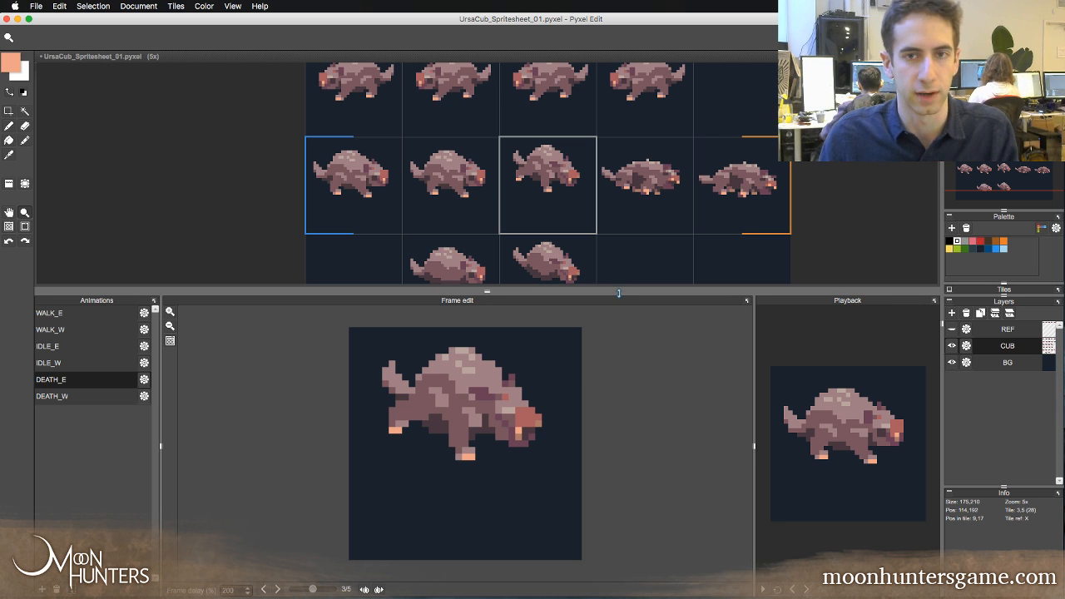
- Remove the two leftover bear sprites from the row below the DEATH_E frames
{"action": "left_click_drag", "start_coordinate": [619, 291], "coordinate": [618, 302]}
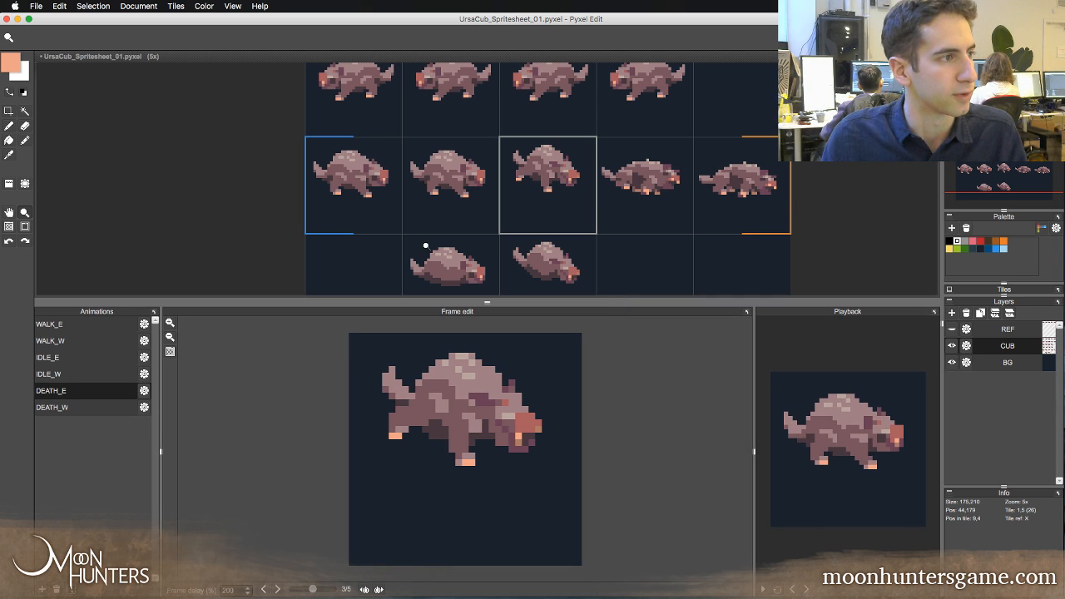
{"action": "scroll", "coordinate": [487, 244], "scroll_direction": "down", "scroll_amount": 1}
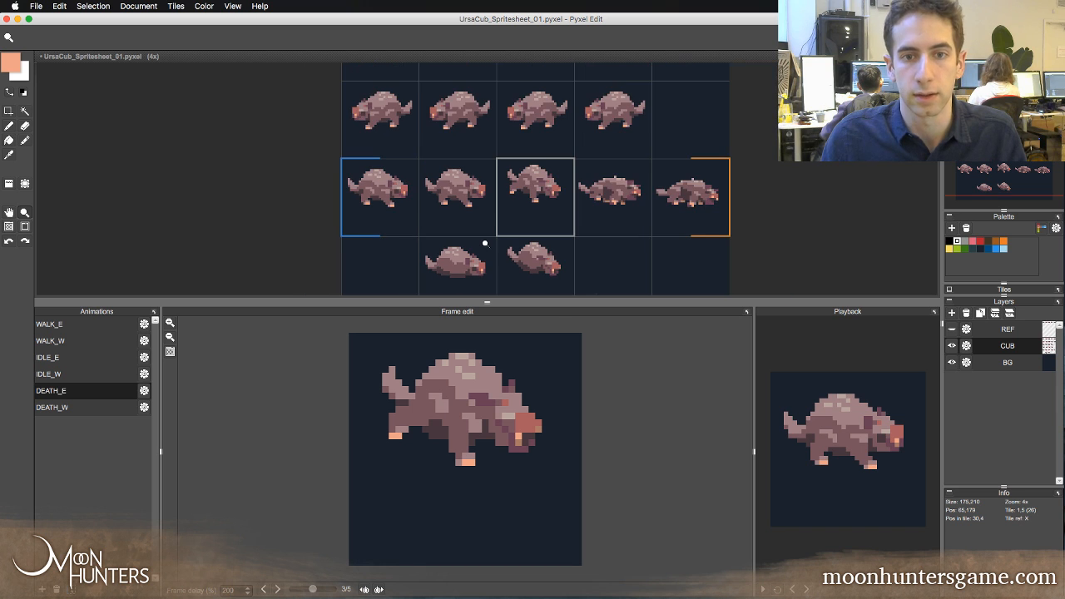
{"action": "scroll", "coordinate": [498, 237], "scroll_direction": "down", "scroll_amount": 1}
{"action": "left_click_drag", "start_coordinate": [519, 227], "coordinate": [560, 176]}
{"action": "key", "text": "a"}
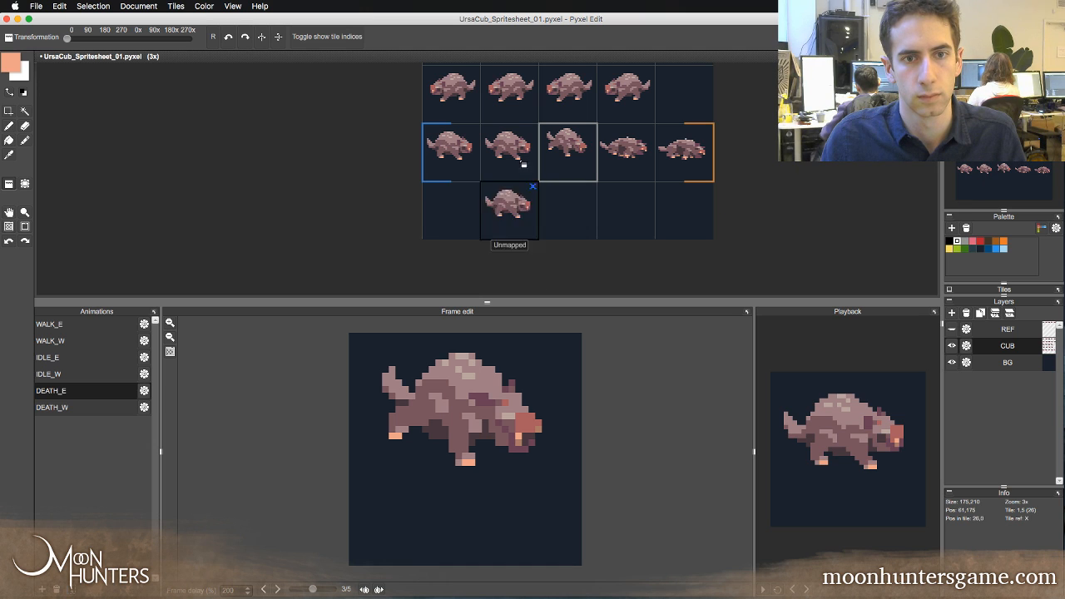
- Condense the DEATH_E row to four consecutive tiles, moving the last three poses one tile earlier and refilling the first tile
{"action": "right_click", "coordinate": [516, 163]}
{"action": "right_click", "coordinate": [450, 157]}
{"action": "left_click", "coordinate": [564, 165], "text": "alt"}
{"action": "left_click", "coordinate": [514, 164]}
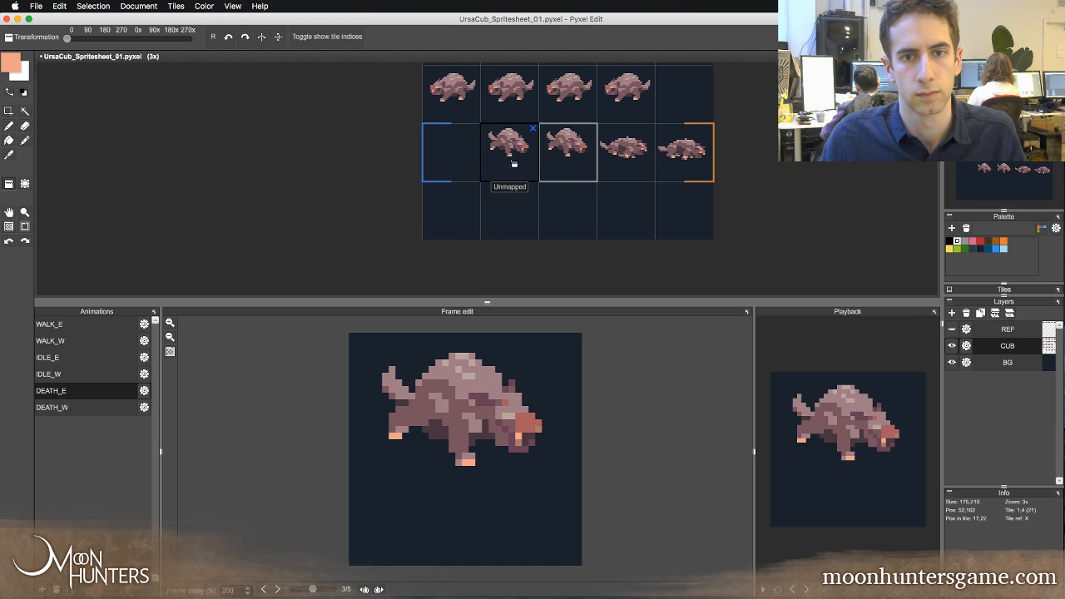
{"action": "right_click", "coordinate": [578, 169]}
{"action": "left_click", "coordinate": [623, 157], "text": "alt"}
{"action": "left_click", "coordinate": [573, 165]}
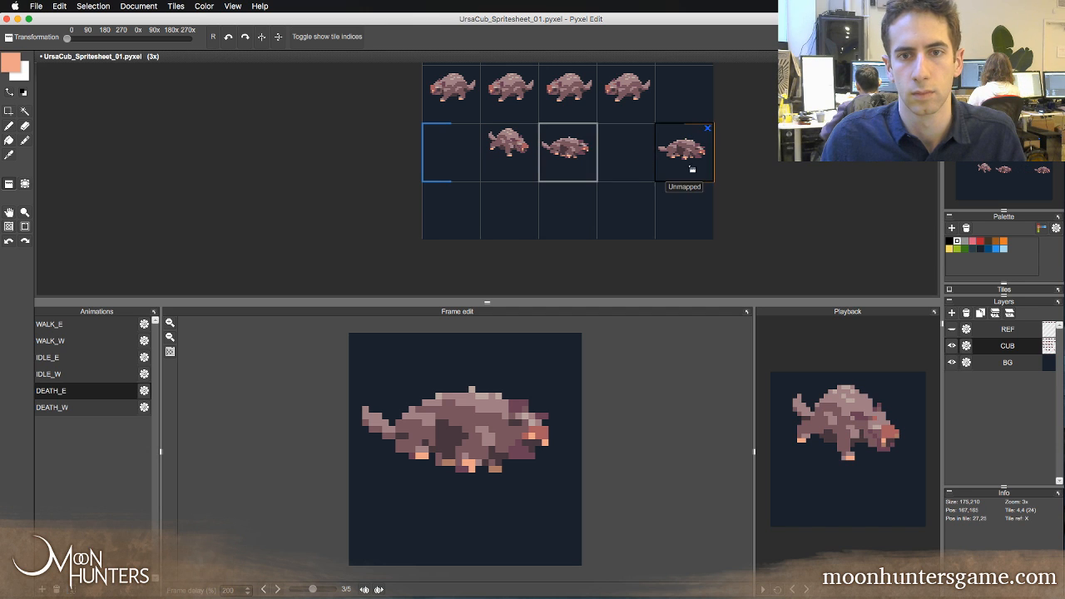
{"action": "left_click", "coordinate": [466, 166]}
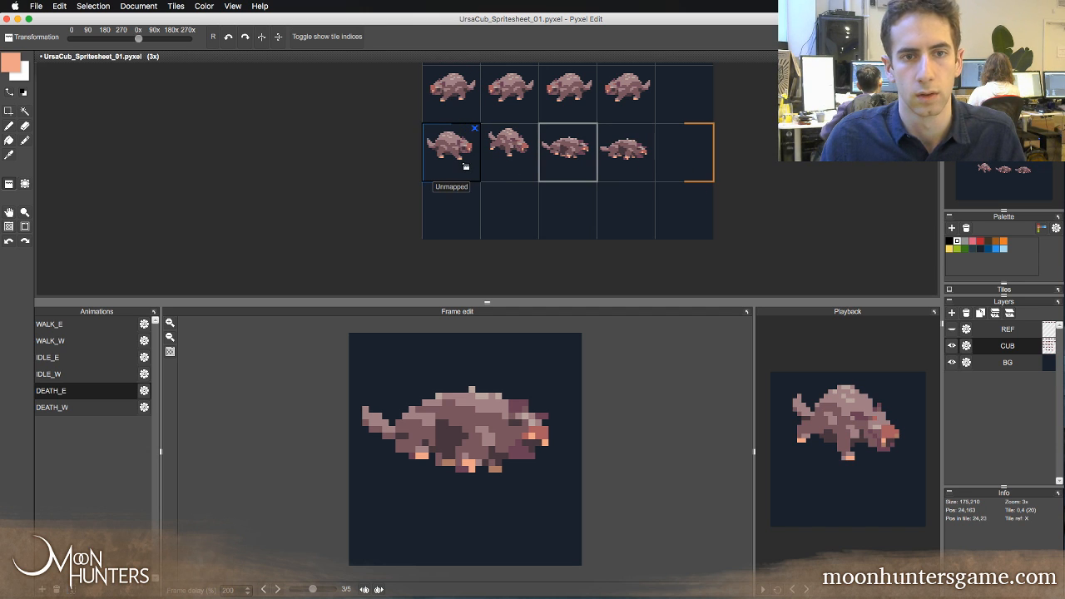
- Place horizontally flipped copies of the four DEATH_E tiles in the matching cells of the row below
{"action": "left_click", "coordinate": [466, 212]}
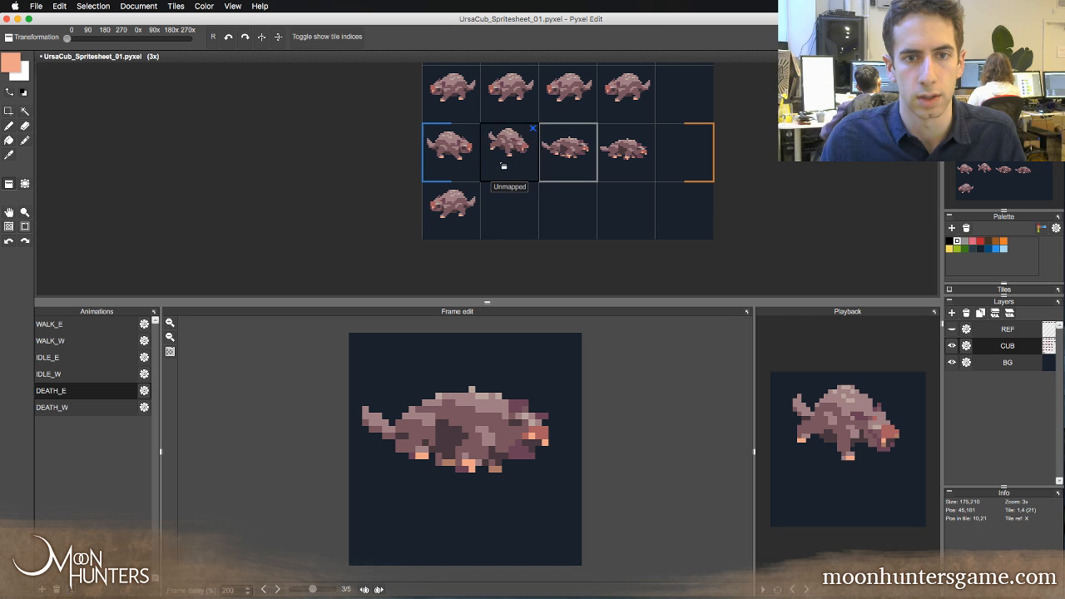
{"action": "key", "text": "h"}
{"action": "left_click", "coordinate": [510, 205]}
{"action": "left_click", "coordinate": [564, 163], "text": "alt"}
{"action": "key", "text": "h"}
{"action": "left_click", "coordinate": [569, 209]}
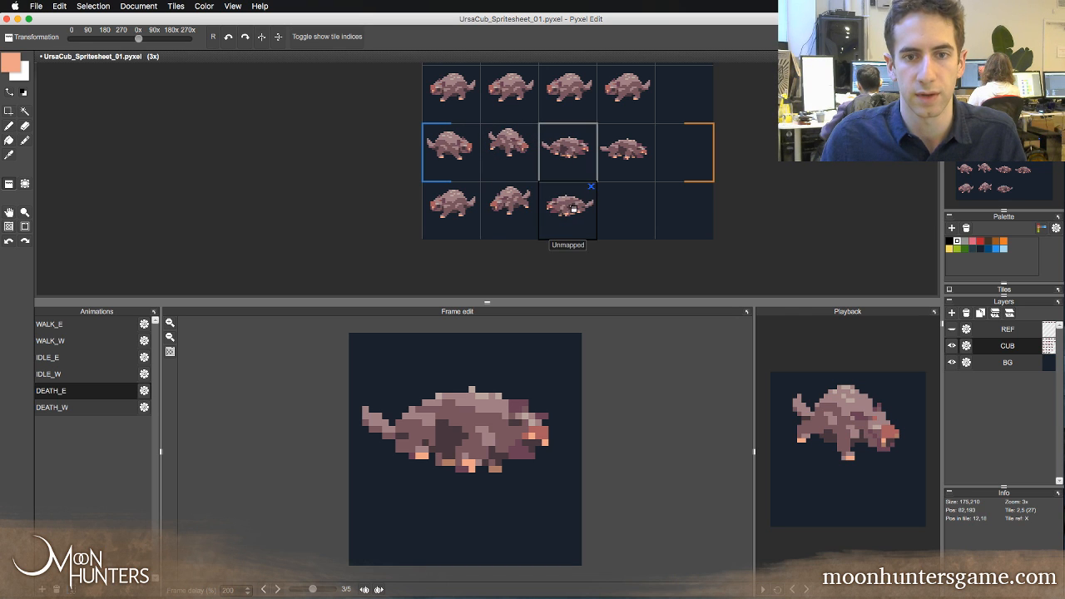
{"action": "left_click", "coordinate": [622, 158], "text": "alt"}
{"action": "key", "text": "h"}
{"action": "left_click", "coordinate": [624, 224]}
- Try clearing the fifth-column bear sprites in the sheet's first two rows, and undo both tile changes
{"action": "key", "text": "z"}
{"action": "left_click", "coordinate": [659, 172], "text": "alt"}
{"action": "left_click", "coordinate": [659, 171], "text": "alt"}
{"action": "key", "text": "space"}
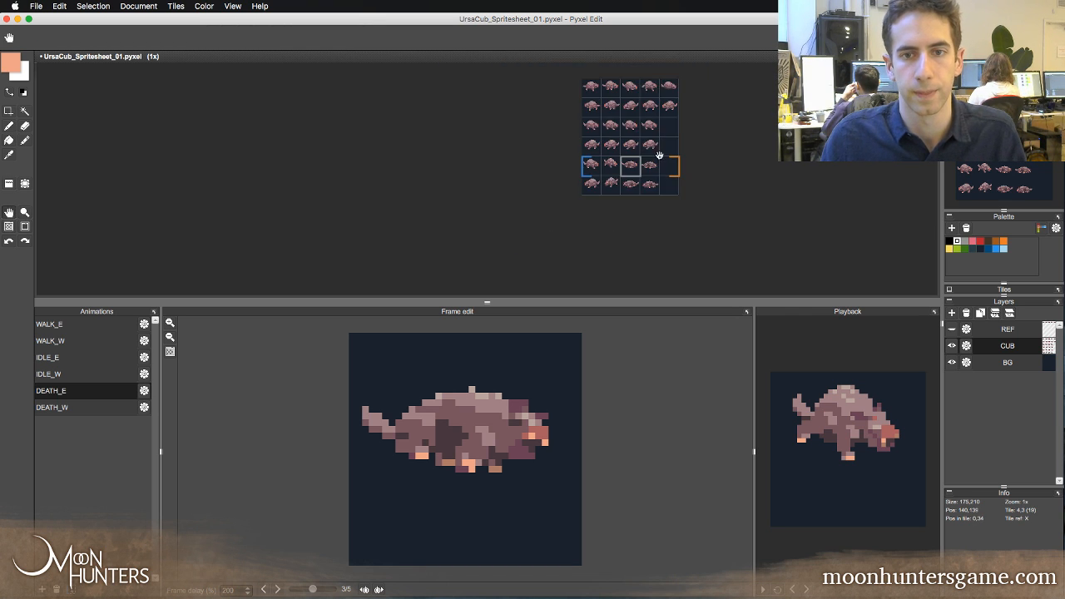
{"action": "left_click_drag", "start_coordinate": [644, 183], "coordinate": [614, 172]}
{"action": "left_click", "coordinate": [624, 174]}
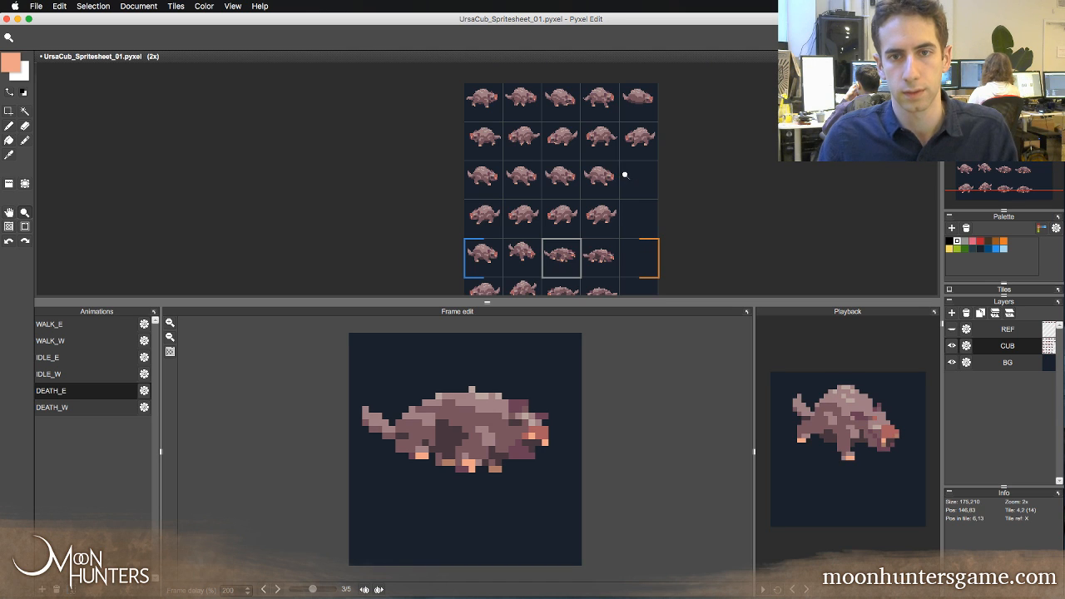
{"action": "key", "text": "t"}
{"action": "right_click", "coordinate": [644, 139]}
{"action": "right_click", "coordinate": [647, 108]}
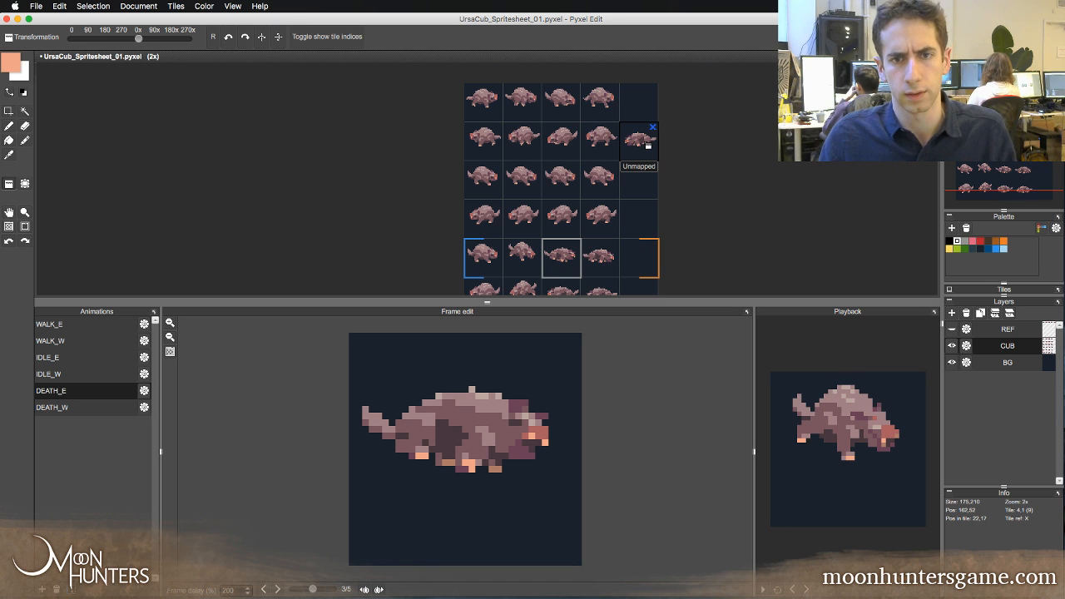
{"action": "key", "text": "super+z"}
{"action": "key", "text": "super+z"}
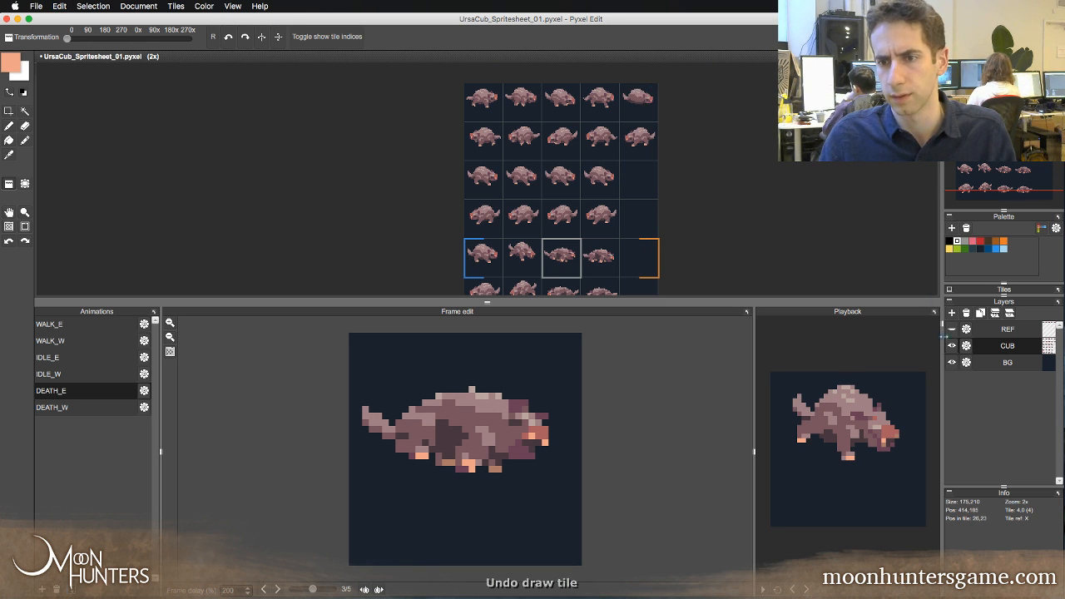
- Compare the REF layer with the CUB layer by swapping their visibility, and restore the original visibility
{"action": "left_click", "coordinate": [951, 329]}
{"action": "left_click", "coordinate": [952, 346]}
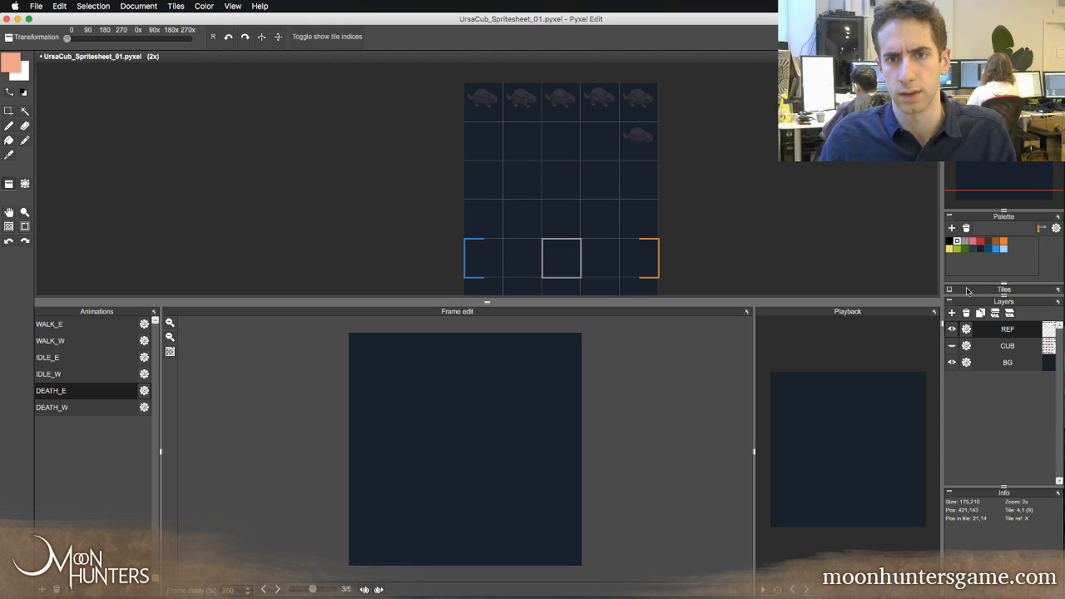
{"action": "left_click", "coordinate": [952, 329]}
{"action": "left_click", "coordinate": [952, 345]}
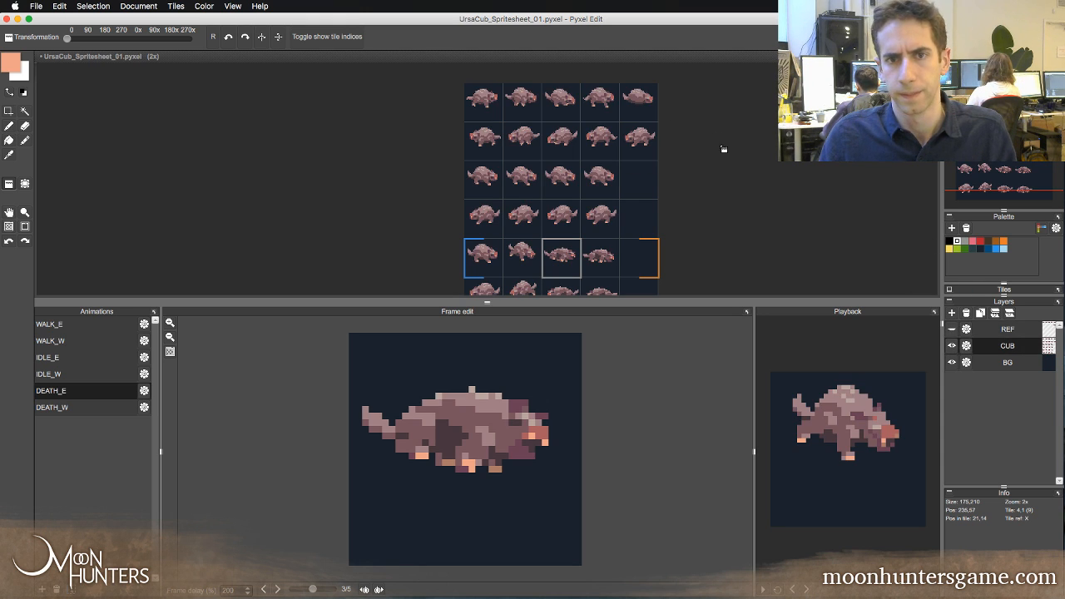
- Clear the fifth-column bear sprites from the first two rows of the CUB layer and save the document
{"action": "left_click", "coordinate": [650, 108]}
{"action": "left_click", "coordinate": [653, 136]}
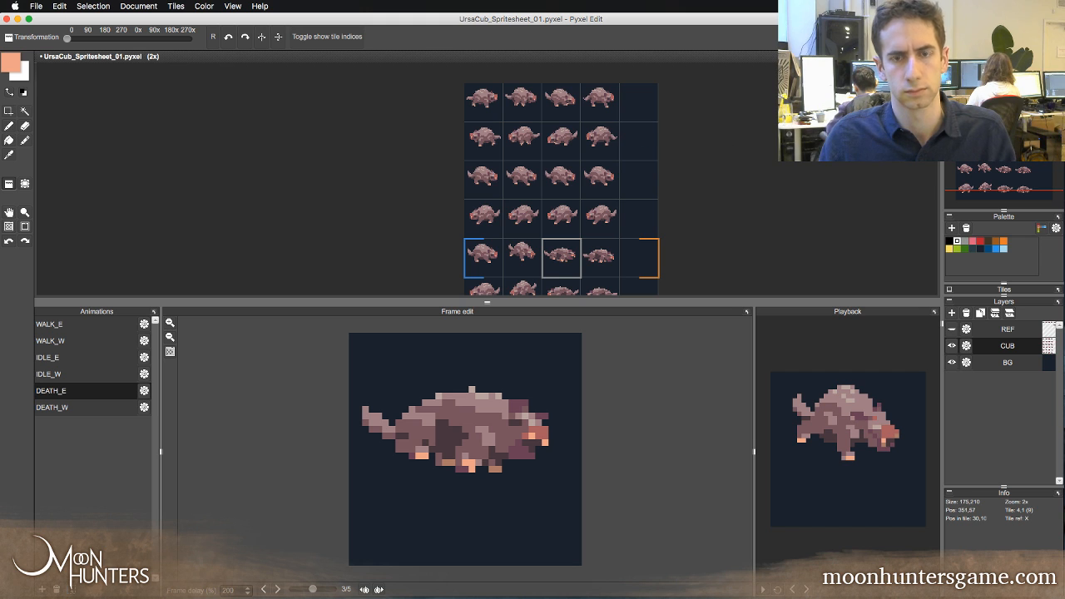
{"action": "key", "text": "super+s"}
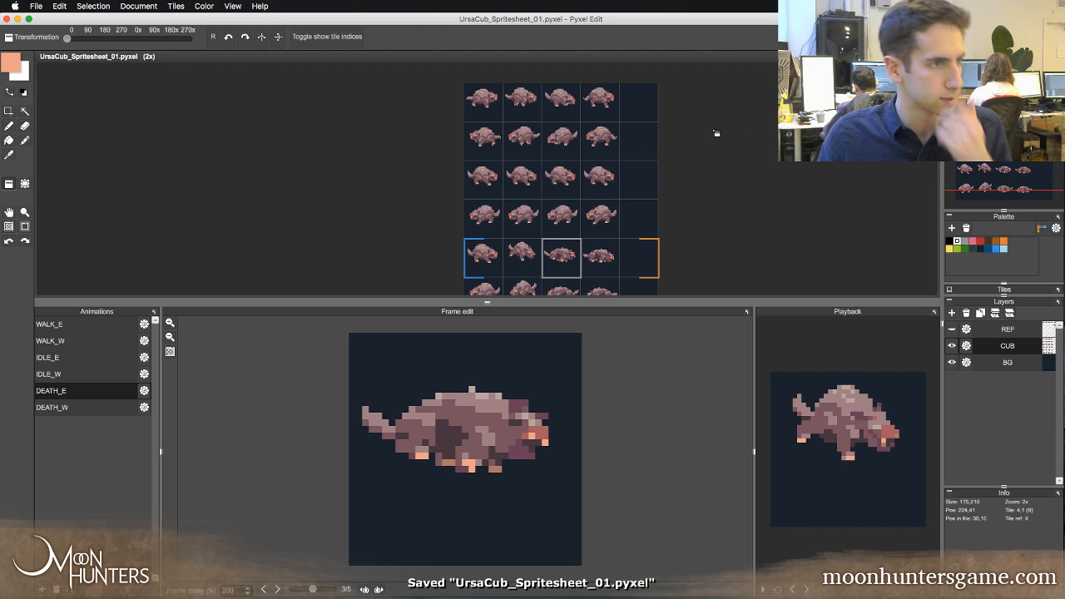
{"action": "key", "text": "z"}
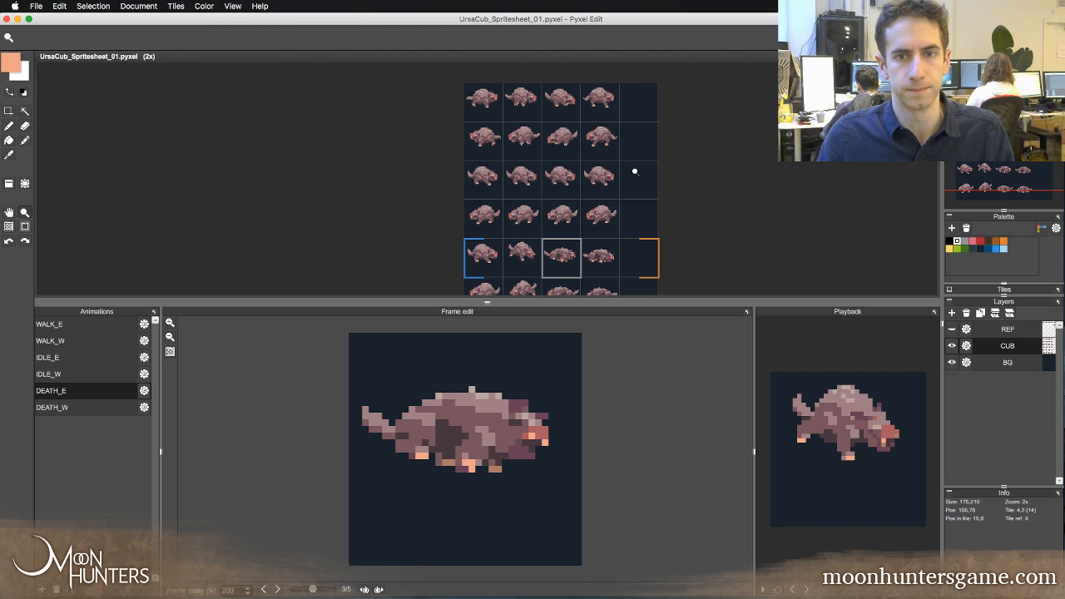
{"action": "left_click", "coordinate": [636, 173], "text": "alt"}
{"action": "key", "text": "space"}
{"action": "left_click_drag", "start_coordinate": [675, 175], "coordinate": [656, 159]}
{"action": "left_click", "coordinate": [676, 173]}
{"action": "key", "text": "space"}
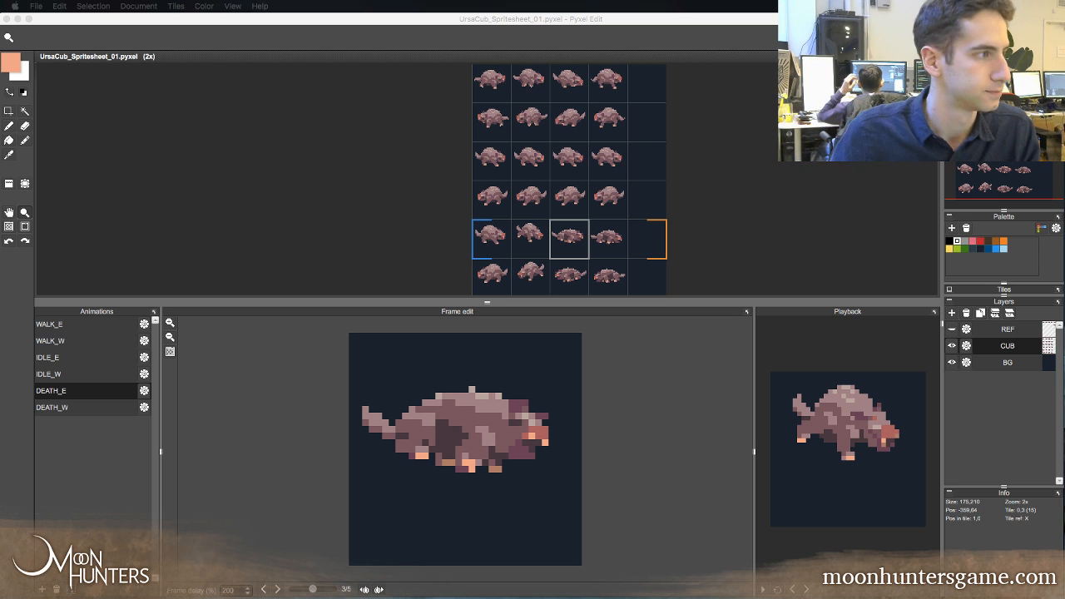
{"action": "left_click", "coordinate": [250, 38]}
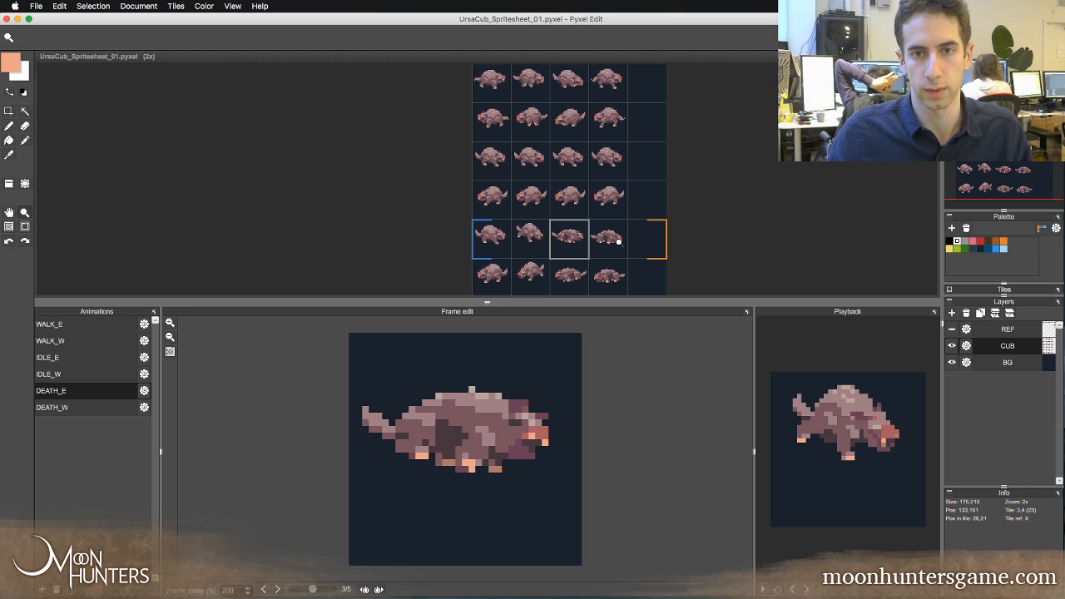
- Try to save the document as UrsaCub_Spritesheet_02.pyxel in the 84_UrsaCubFAM folder
{"action": "scroll", "coordinate": [618, 244], "scroll_direction": "down", "scroll_amount": 1}
{"action": "key", "text": "space"}
{"action": "left_click_drag", "start_coordinate": [626, 245], "coordinate": [580, 233]}
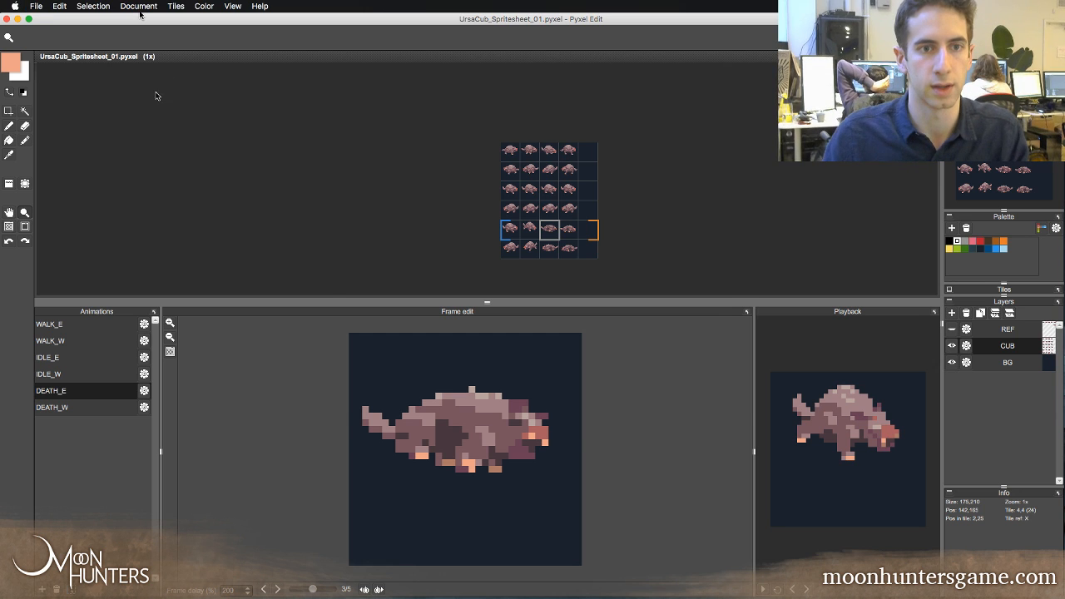
{"action": "key", "text": "super+shift+s"}
{"action": "left_click", "coordinate": [550, 106]}
{"action": "key", "text": "BackSpace"}
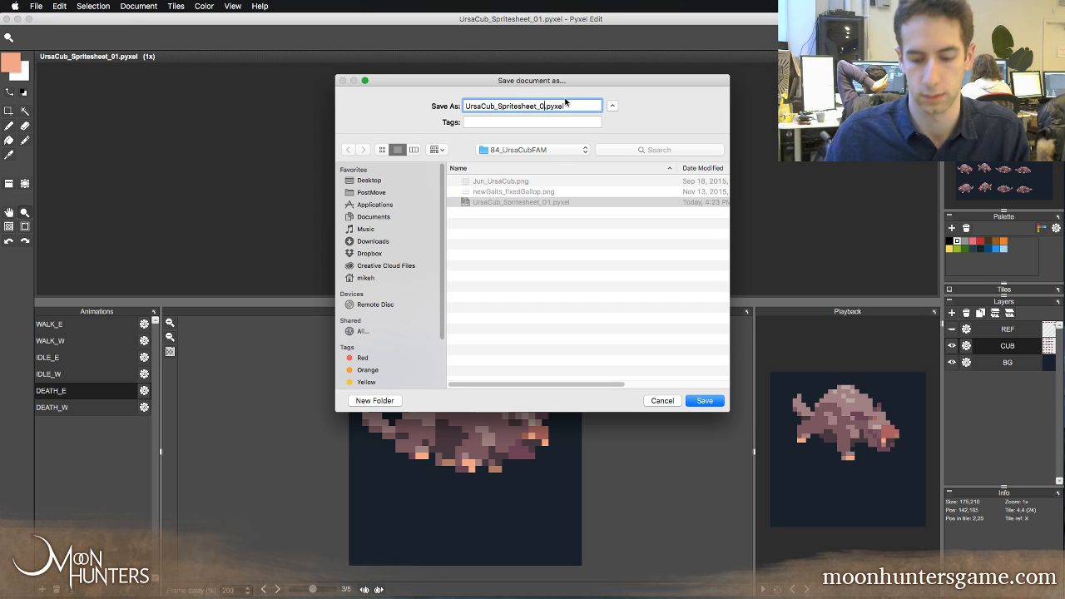
{"action": "type", "text": "2"}
{"action": "key", "text": "Return"}
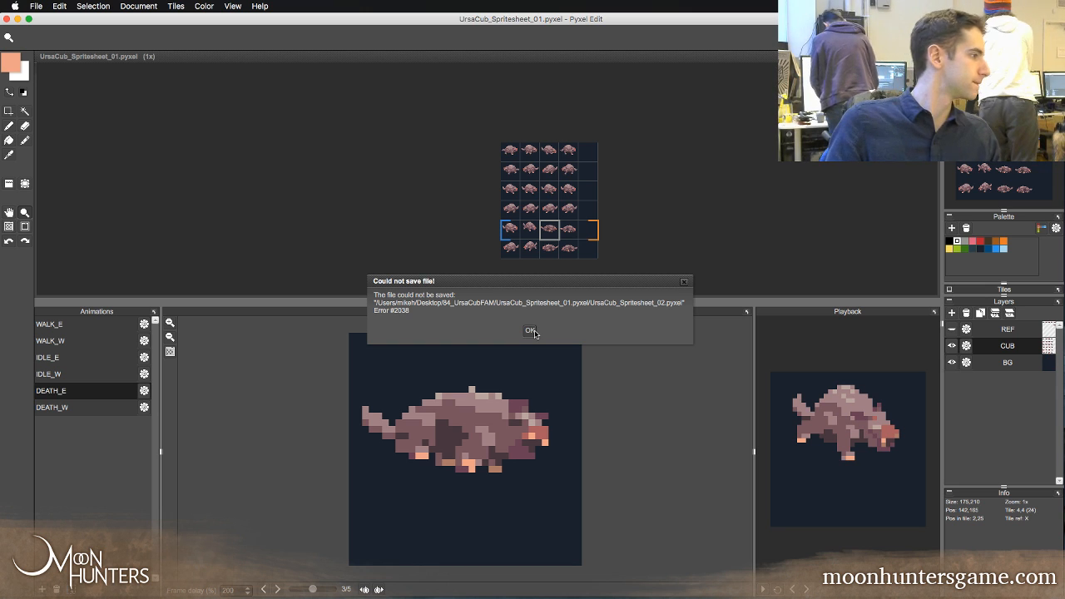
{"action": "left_click", "coordinate": [530, 331]}
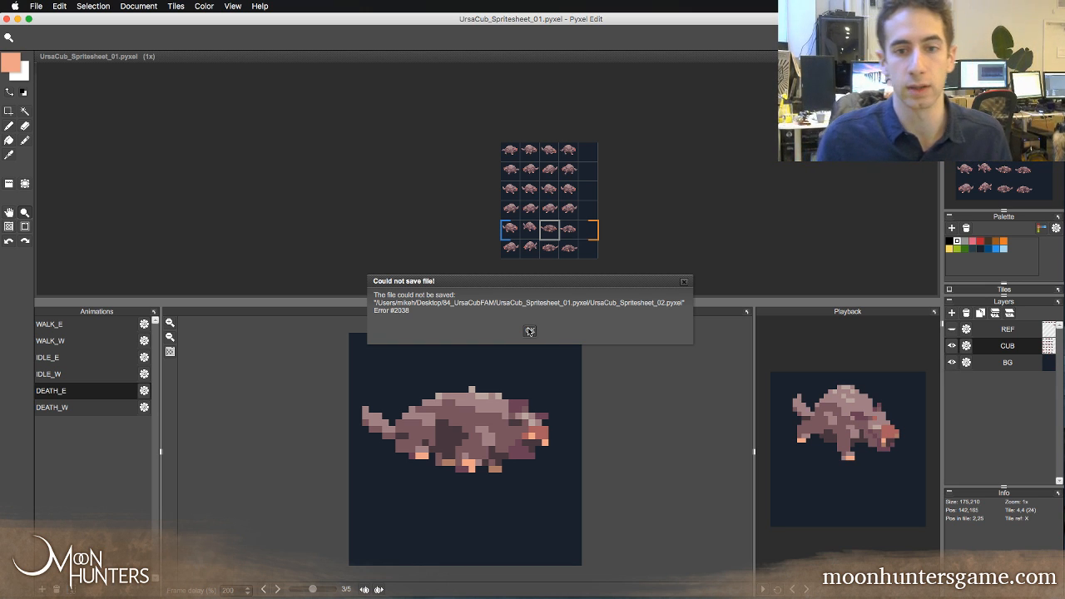
{"action": "left_click", "coordinate": [530, 332]}
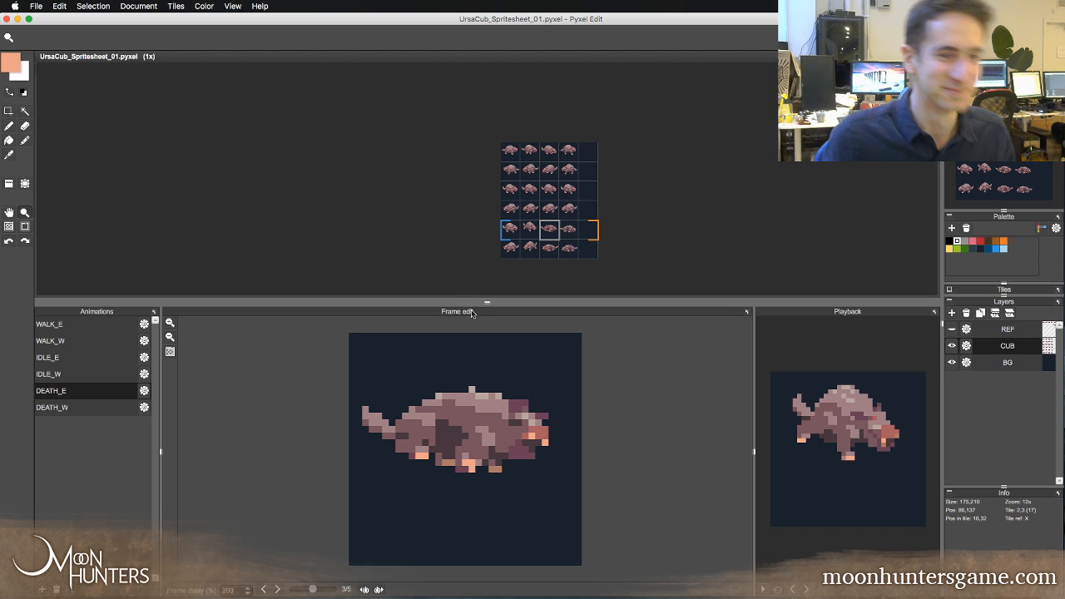
{"action": "left_click", "coordinate": [38, 6]}
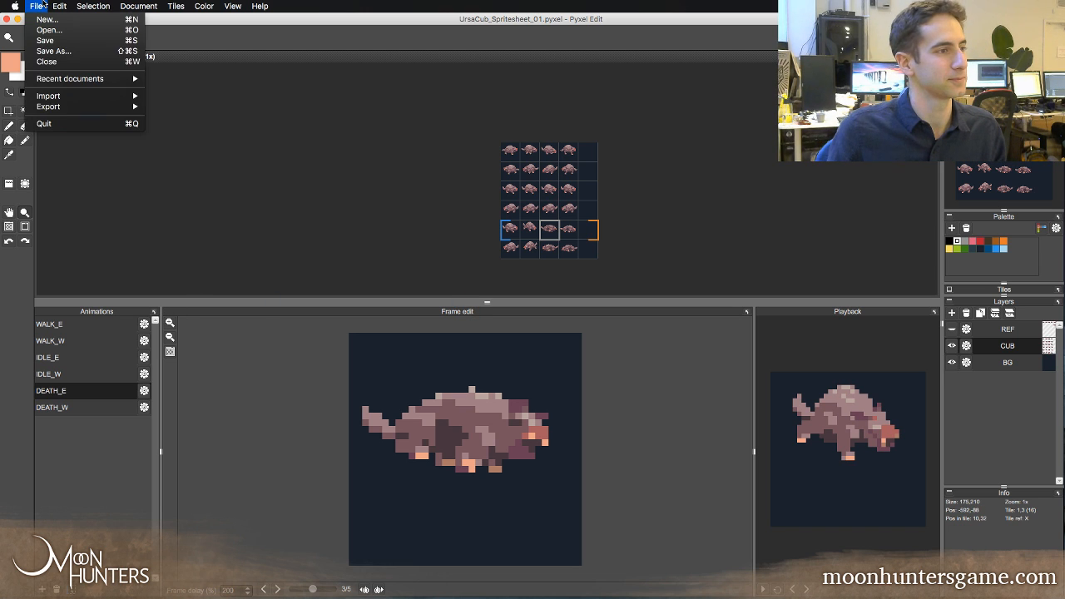
{"action": "mouse_move", "coordinate": [117, 107]}
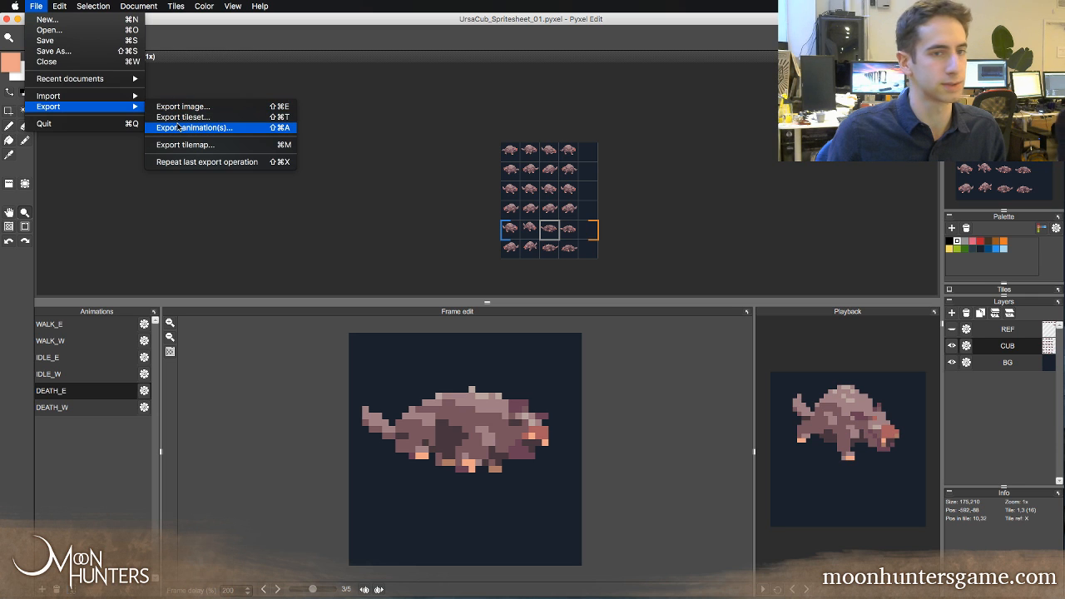
{"action": "left_click", "coordinate": [60, 52]}
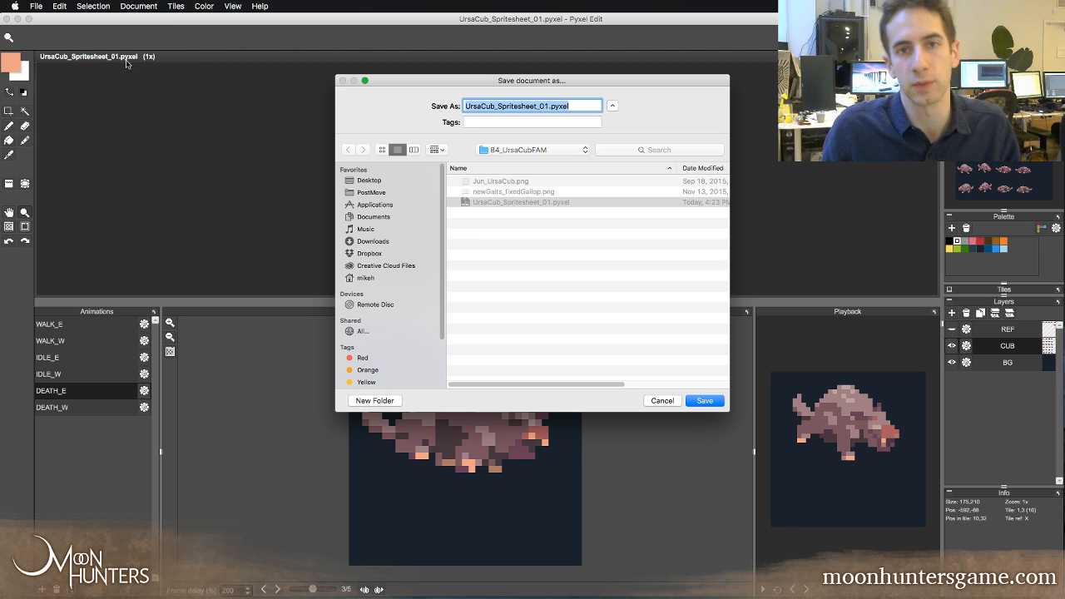
{"action": "left_click_drag", "start_coordinate": [398, 83], "coordinate": [145, 76]}
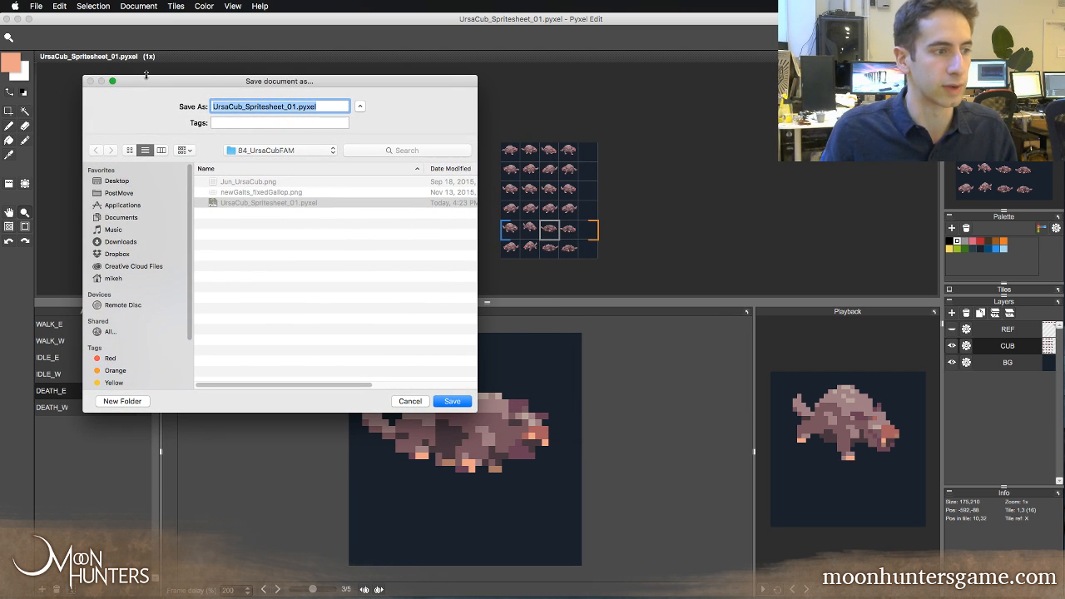
{"action": "left_click", "coordinate": [118, 182]}
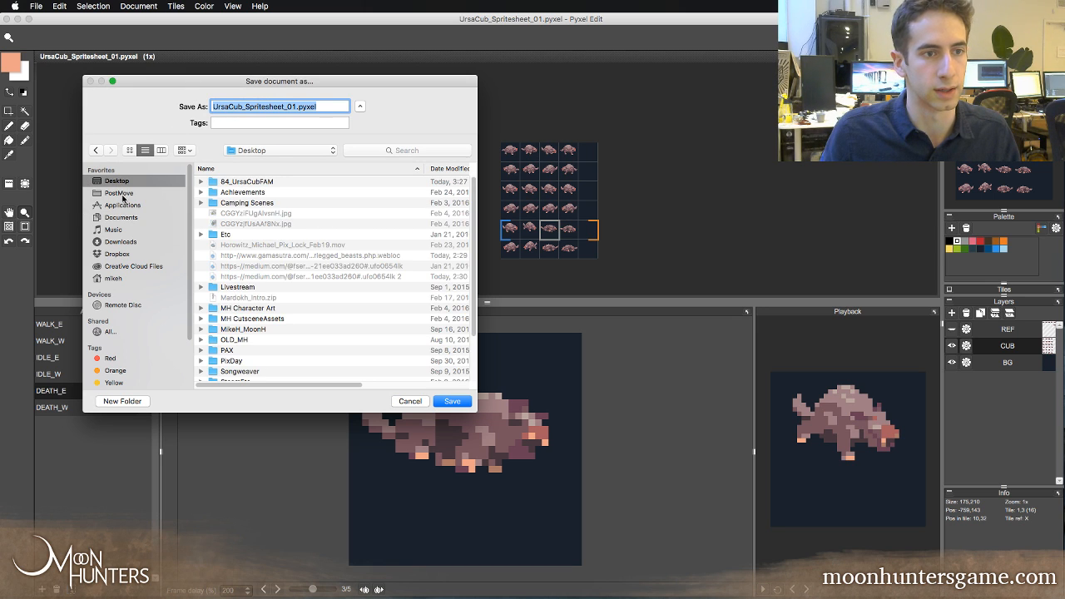
{"action": "left_click", "coordinate": [125, 205]}
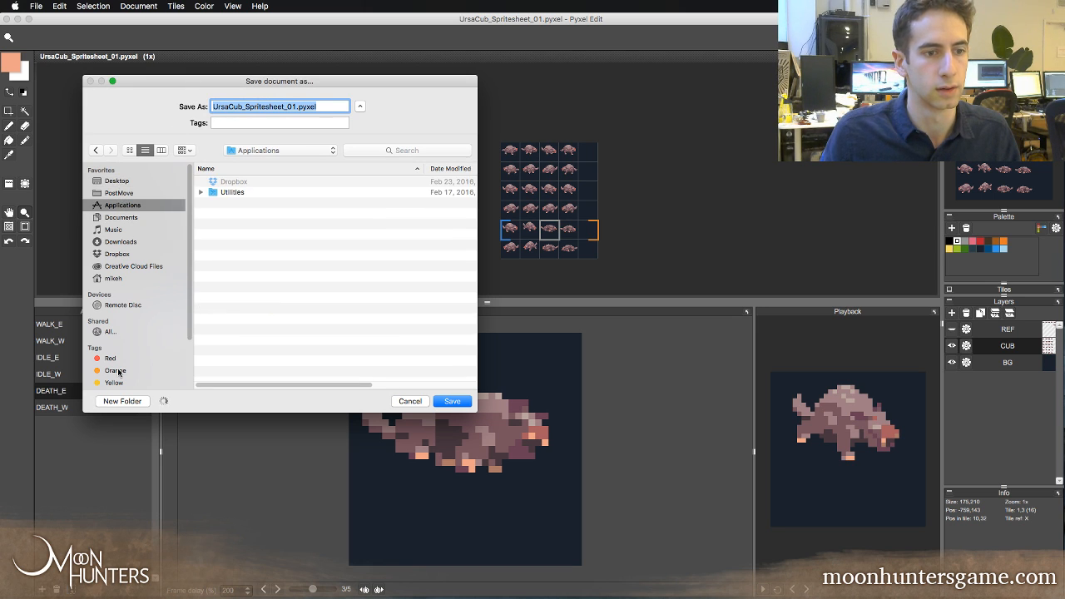
{"action": "left_click", "coordinate": [411, 402]}
- Save the document to the Desktop as UrsaCub_Spritesheet_02.pyxel
{"action": "key", "text": "super+shift+s"}
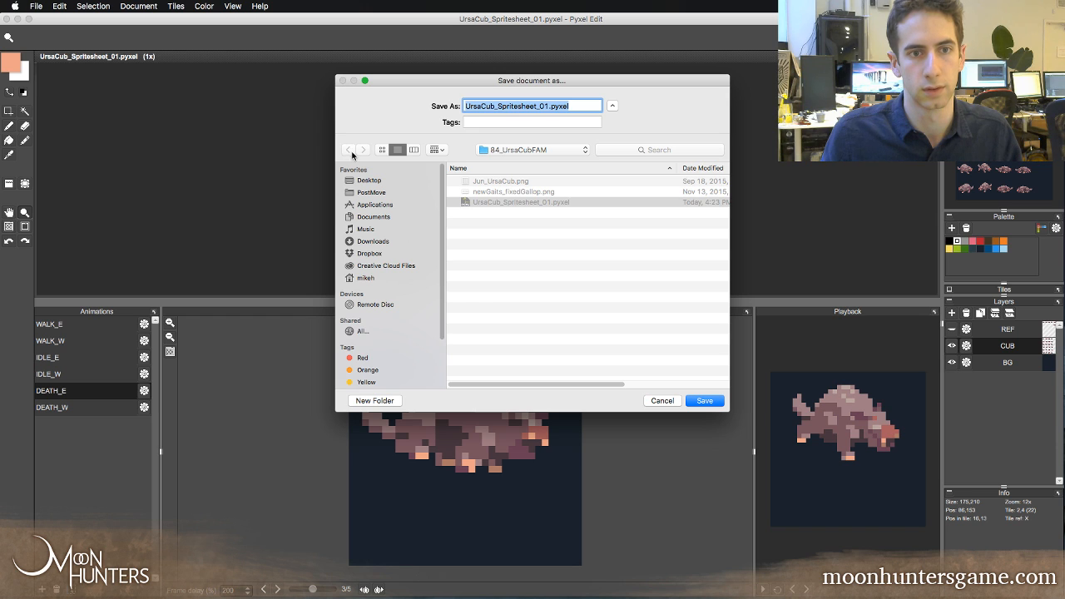
{"action": "left_click", "coordinate": [380, 193]}
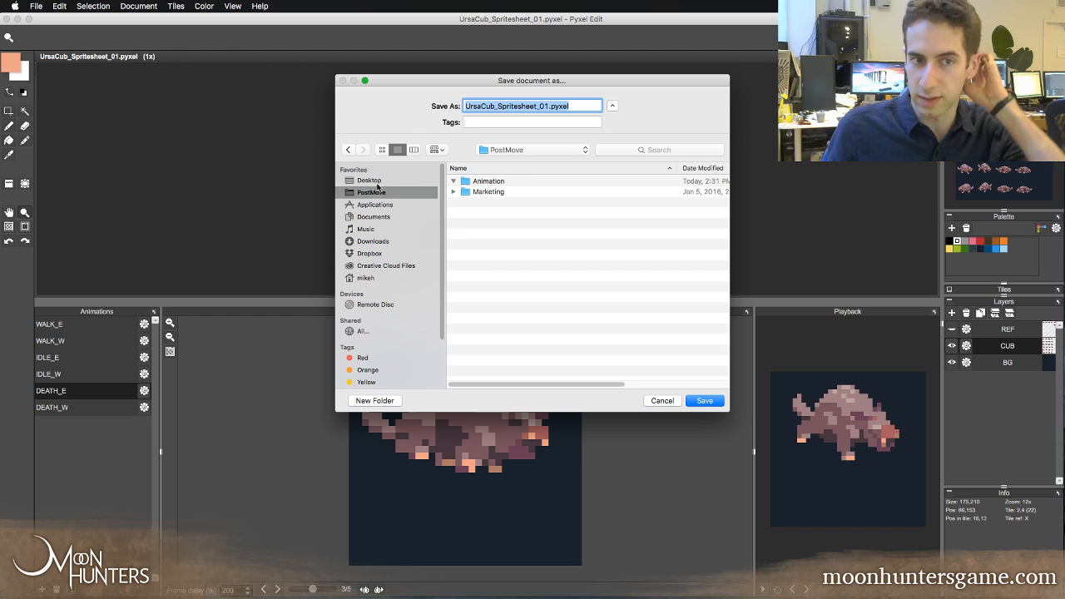
{"action": "left_click", "coordinate": [546, 106]}
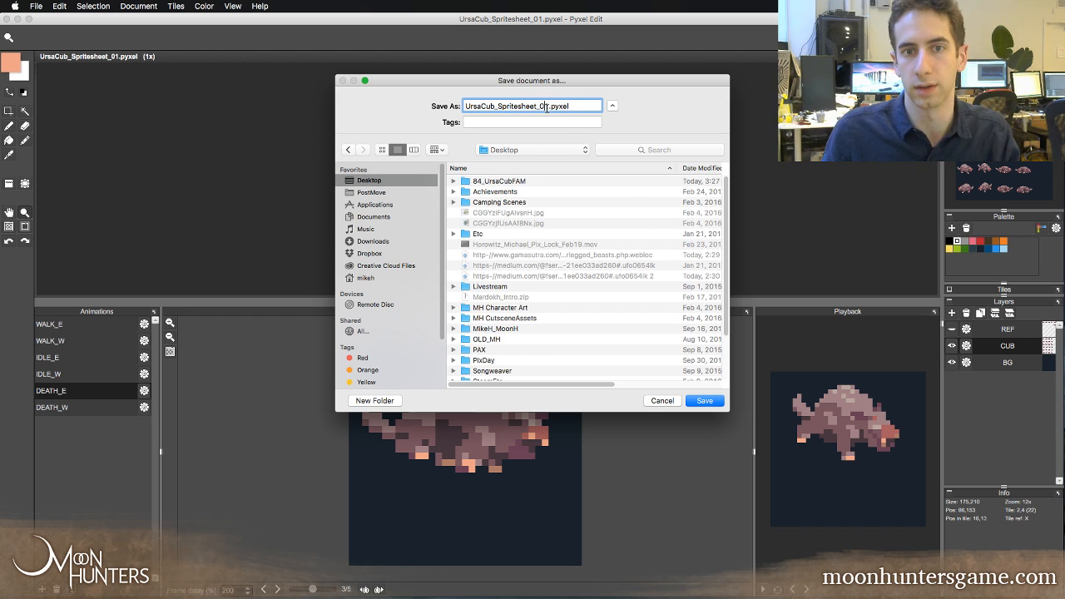
{"action": "key", "text": "Delete"}
{"action": "type", "text": "2"}
{"action": "key", "text": "Return"}
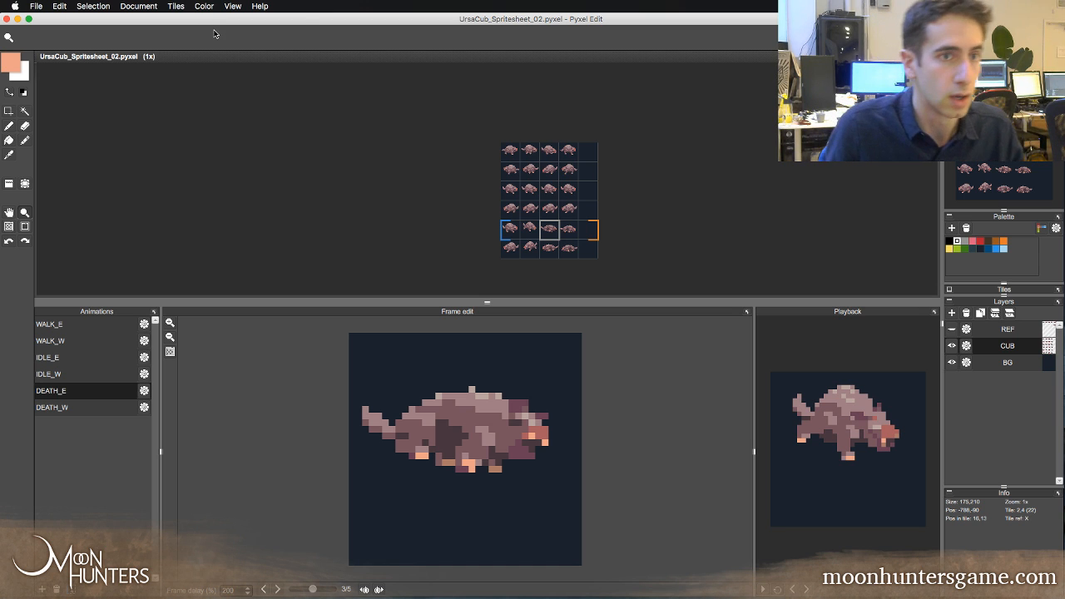
- Resize the canvas to 6 tiles wide and 7 tiles high (210 x 245)
{"action": "left_click", "coordinate": [178, 5]}
{"action": "mouse_move", "coordinate": [138, 6]}
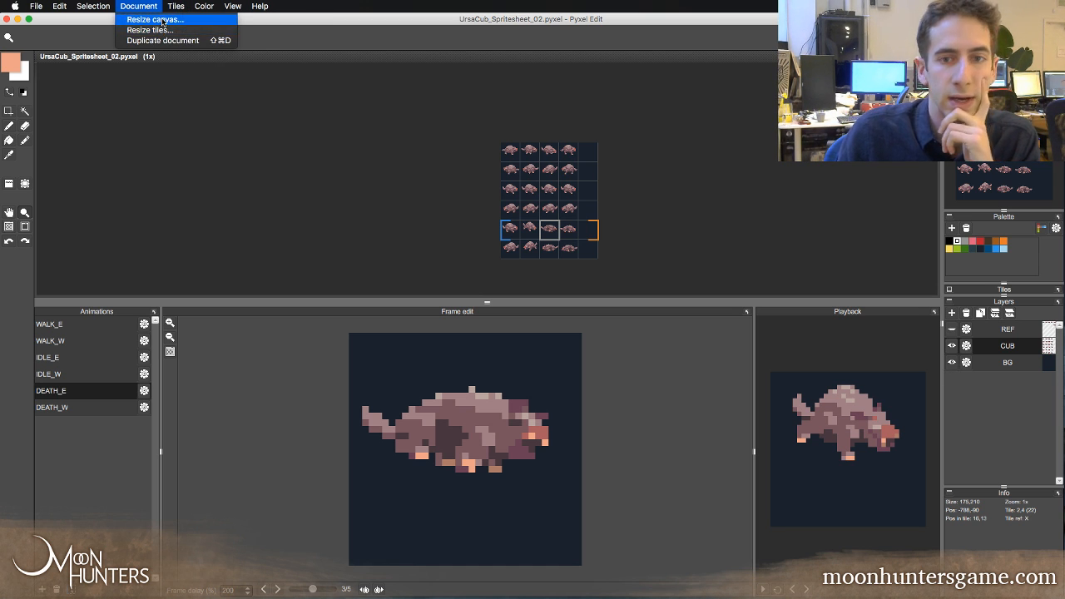
{"action": "left_click", "coordinate": [155, 18]}
{"action": "left_click", "coordinate": [522, 318]}
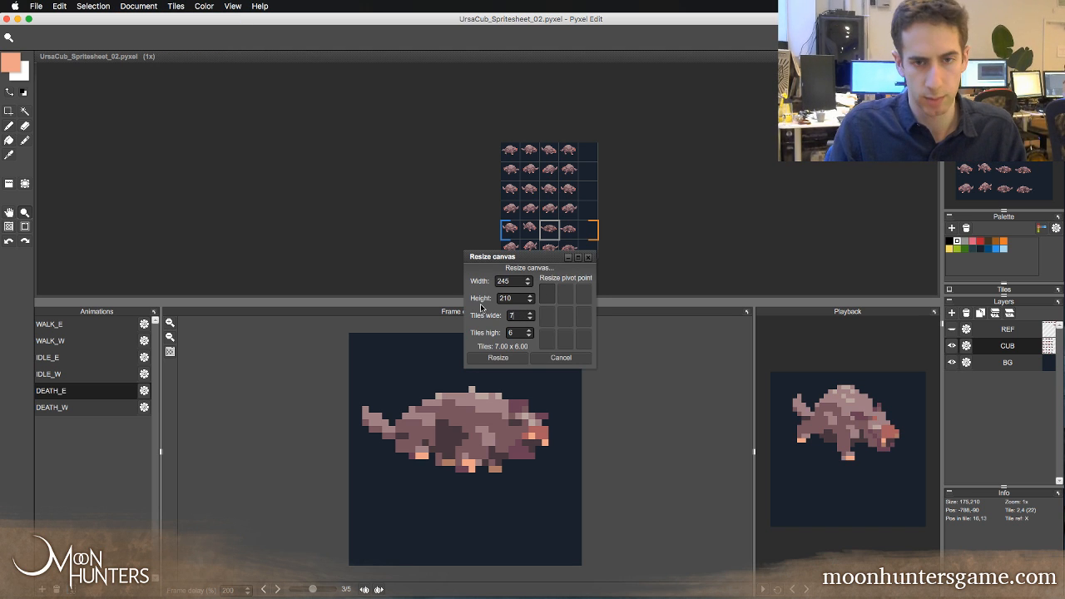
{"action": "key", "text": "Tab"}
{"action": "type", "text": "7"}
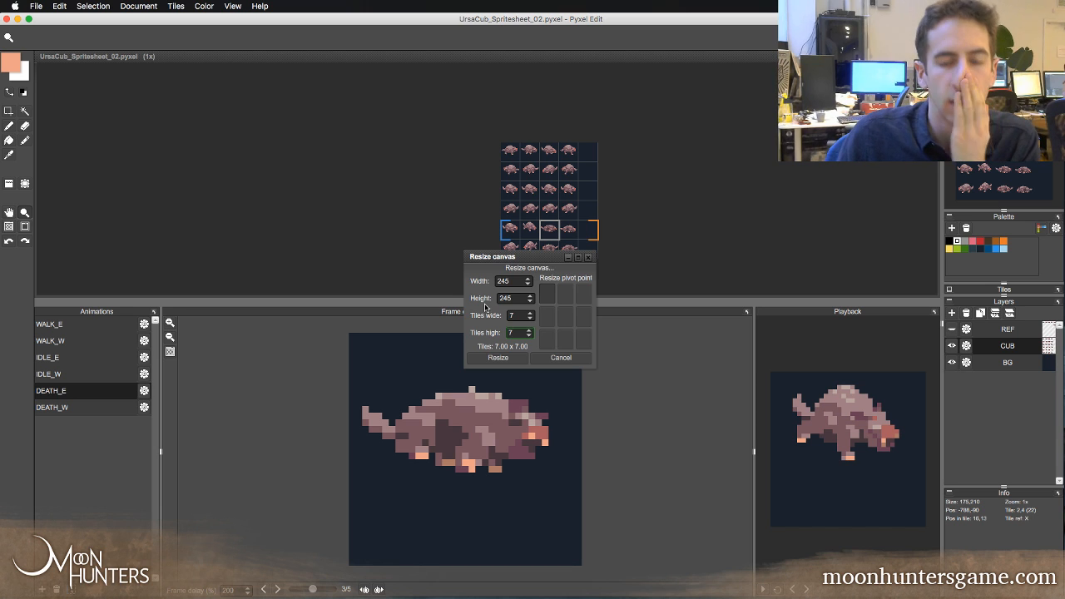
{"action": "left_click", "coordinate": [524, 316]}
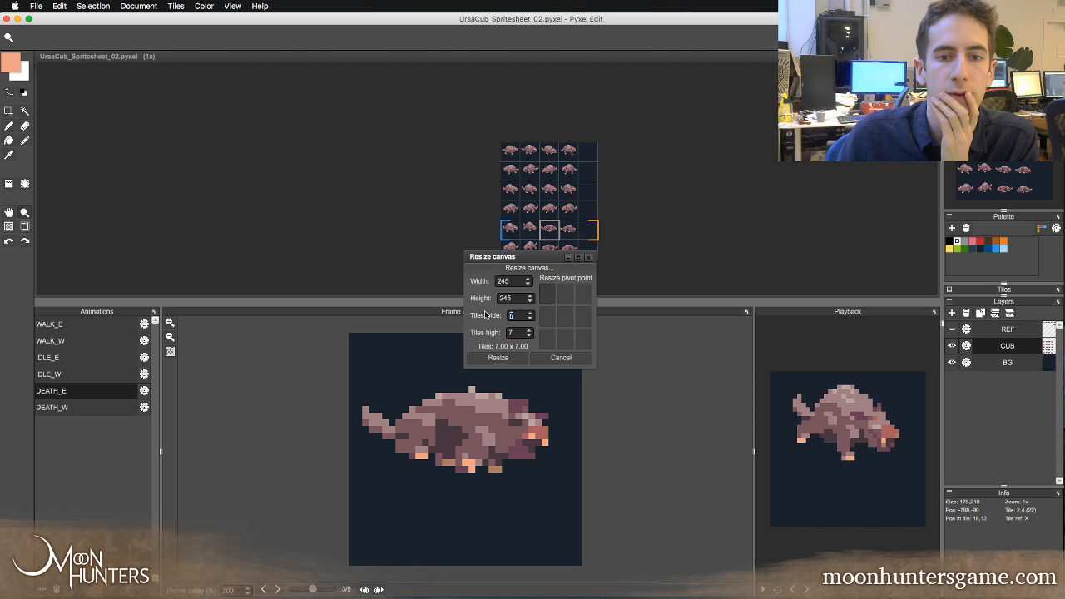
{"action": "type", "text": "6"}
{"action": "key", "text": "Tab"}
{"action": "type", "text": "6"}
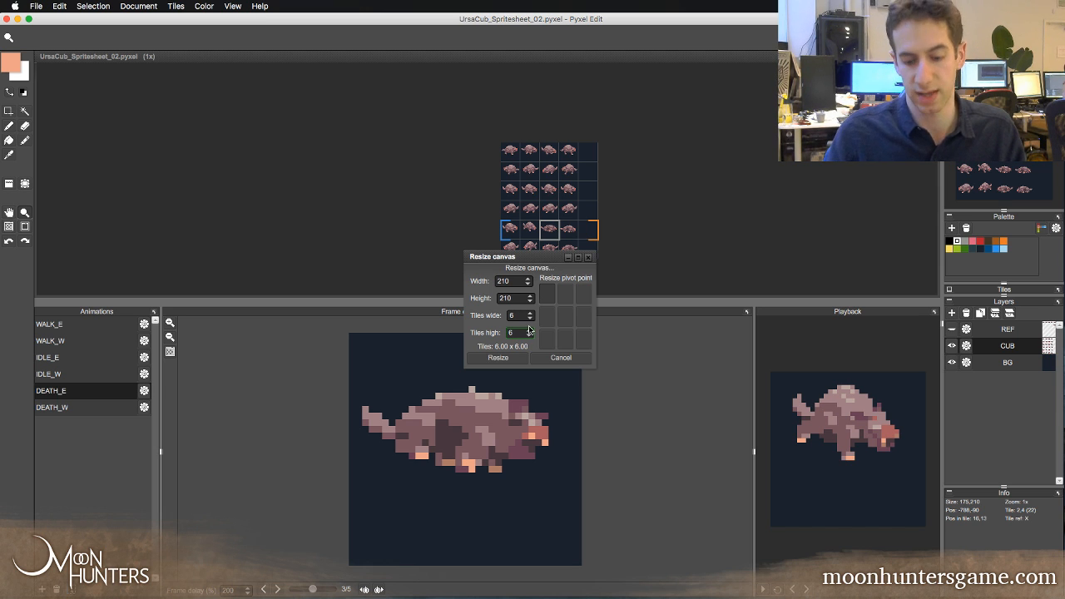
{"action": "type", "text": "7"}
{"action": "key", "text": "BackSpace"}
{"action": "key", "text": "BackSpace"}
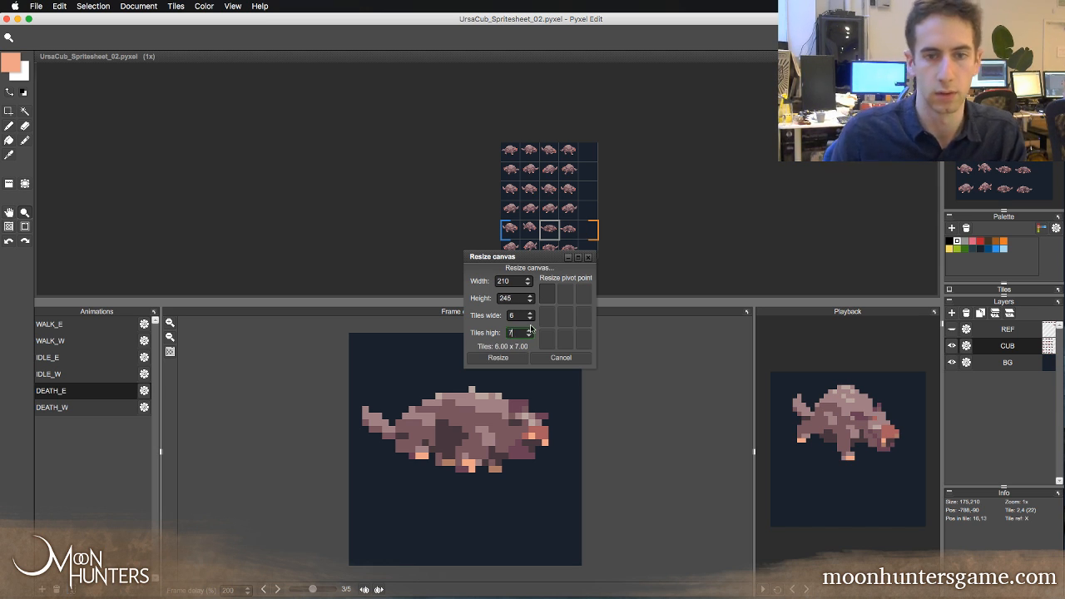
{"action": "left_click", "coordinate": [503, 356]}
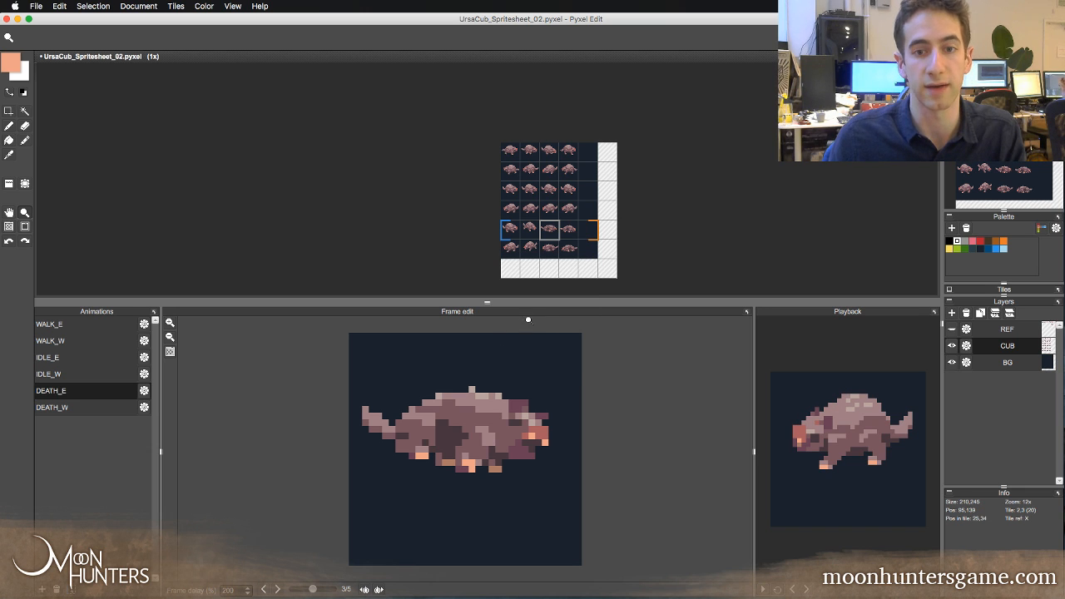
- Enlarge the canvas area and fill the empty last column and bottom row of the BG layer with the dark background tile
{"action": "left_click_drag", "start_coordinate": [549, 303], "coordinate": [549, 335]}
{"action": "left_click", "coordinate": [981, 363]}
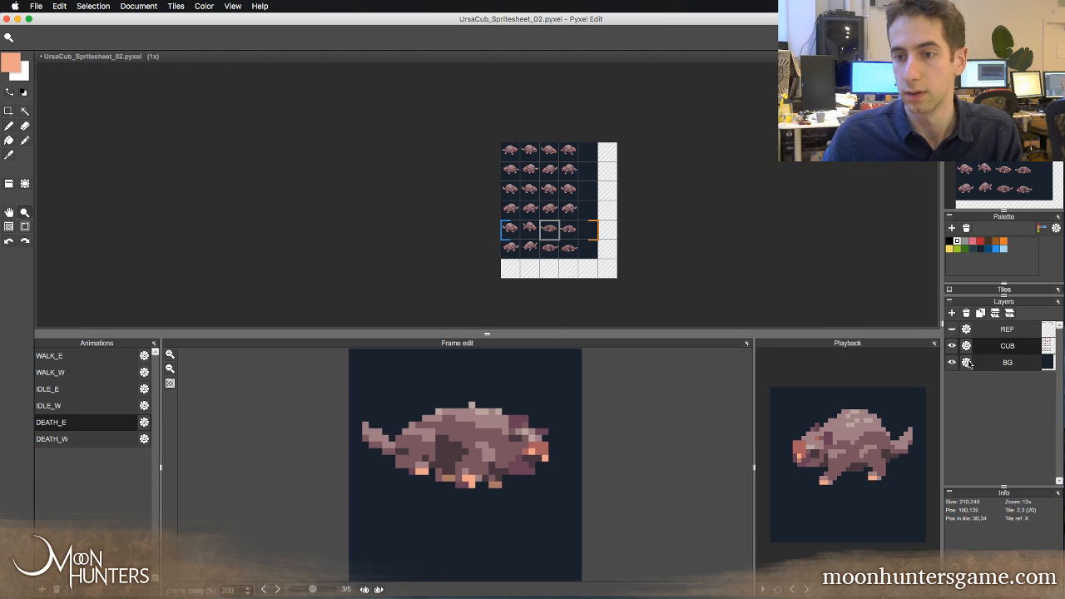
{"action": "key", "text": "t"}
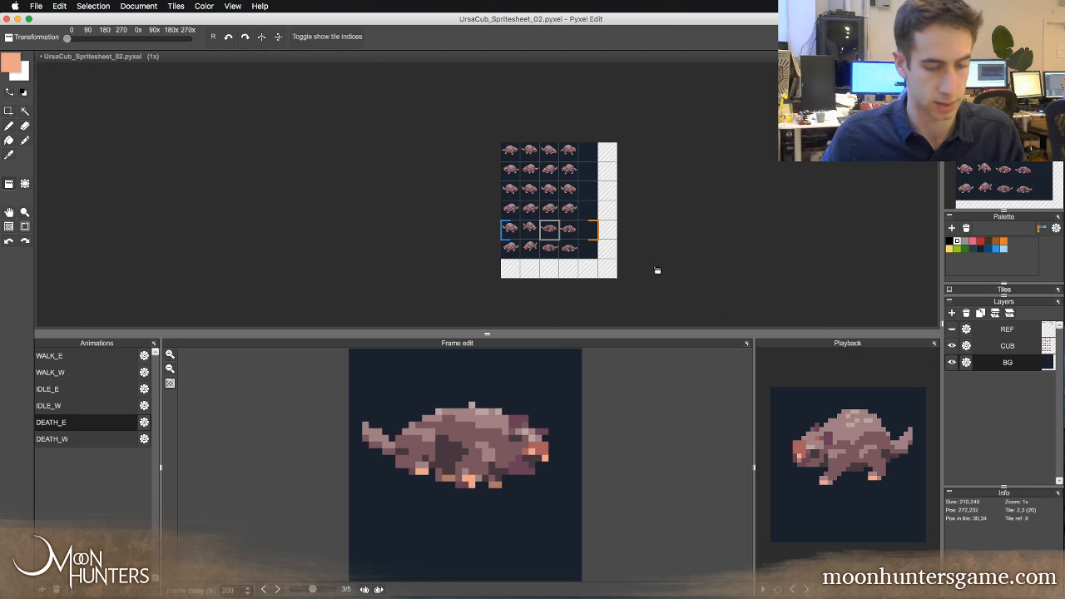
{"action": "left_click", "coordinate": [608, 152]}
{"action": "mouse_move", "coordinate": [616, 252]}
{"action": "left_mouse_down"}
{"action": "mouse_move", "coordinate": [587, 268]}
{"action": "mouse_move", "coordinate": [508, 268]}
{"action": "left_mouse_up"}
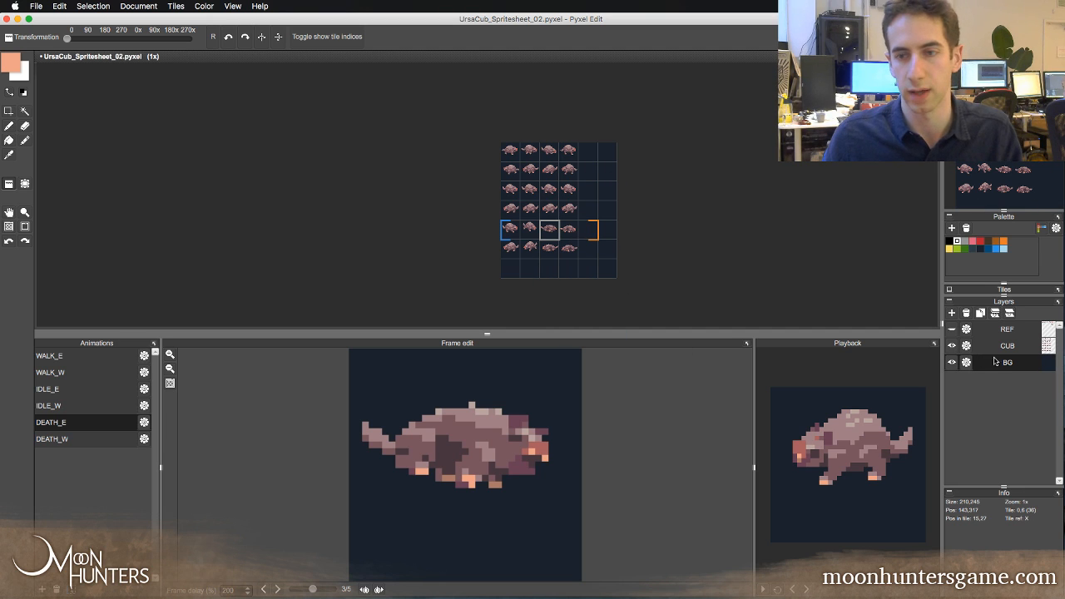
- Duplicate the CUB layer, hide the copy, and make the original CUB layer active
{"action": "left_click", "coordinate": [980, 313]}
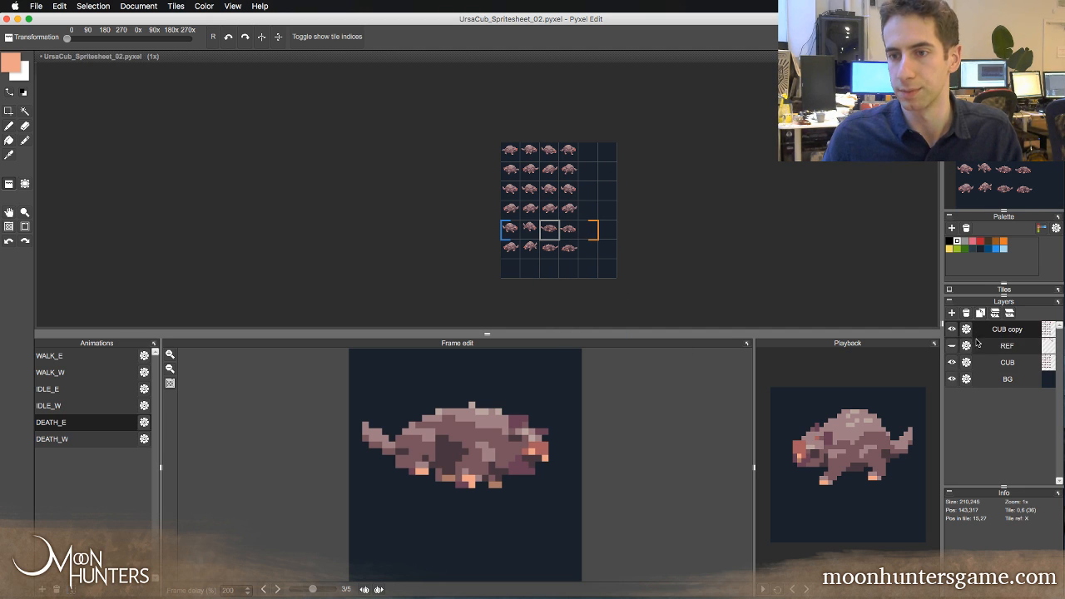
{"action": "left_click", "coordinate": [952, 329]}
{"action": "left_click", "coordinate": [1007, 362]}
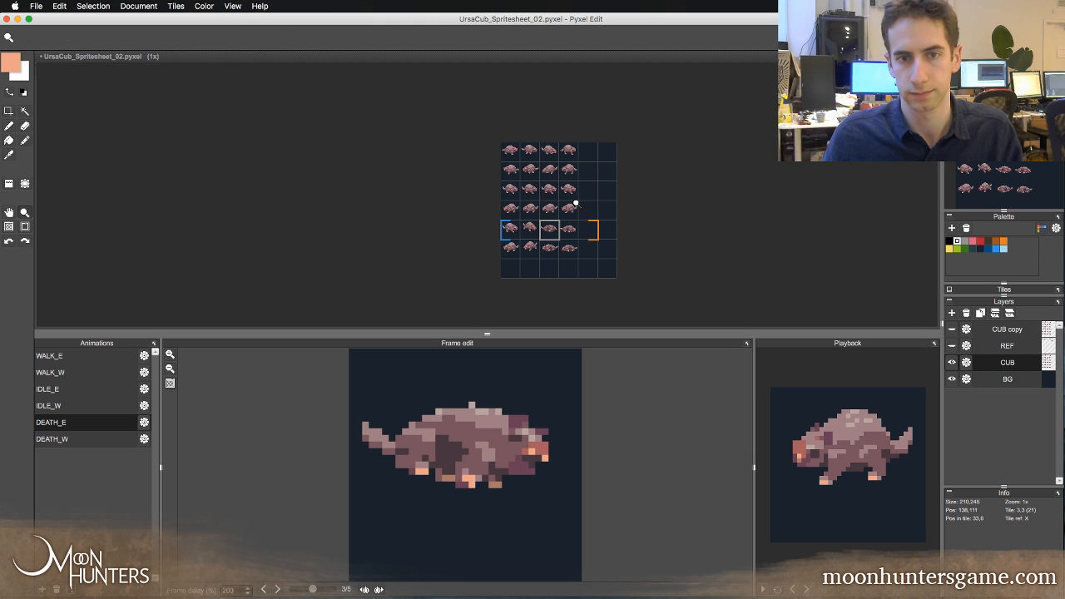
- Clear the bear sprites from the third and fourth rows of the CUB layer
{"action": "key", "text": "z"}
{"action": "left_click", "coordinate": [577, 204]}
{"action": "key", "text": "t"}
{"action": "mouse_move", "coordinate": [570, 194]}
{"action": "left_mouse_down"}
{"action": "mouse_move", "coordinate": [444, 188]}
{"action": "mouse_move", "coordinate": [466, 211]}
{"action": "mouse_move", "coordinate": [540, 214]}
{"action": "mouse_move", "coordinate": [638, 195]}
{"action": "left_mouse_up"}
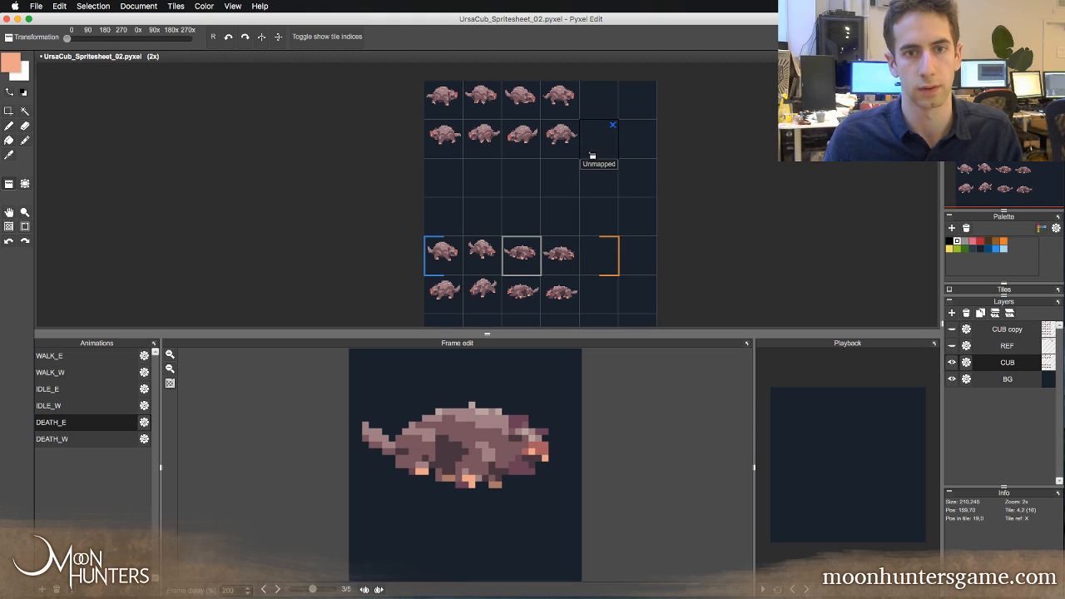
- Copy the four death frames from the fifth row into the first four tiles of the third row
{"action": "right_click", "coordinate": [442, 254]}
{"action": "left_click", "coordinate": [450, 188]}
{"action": "right_click", "coordinate": [481, 250]}
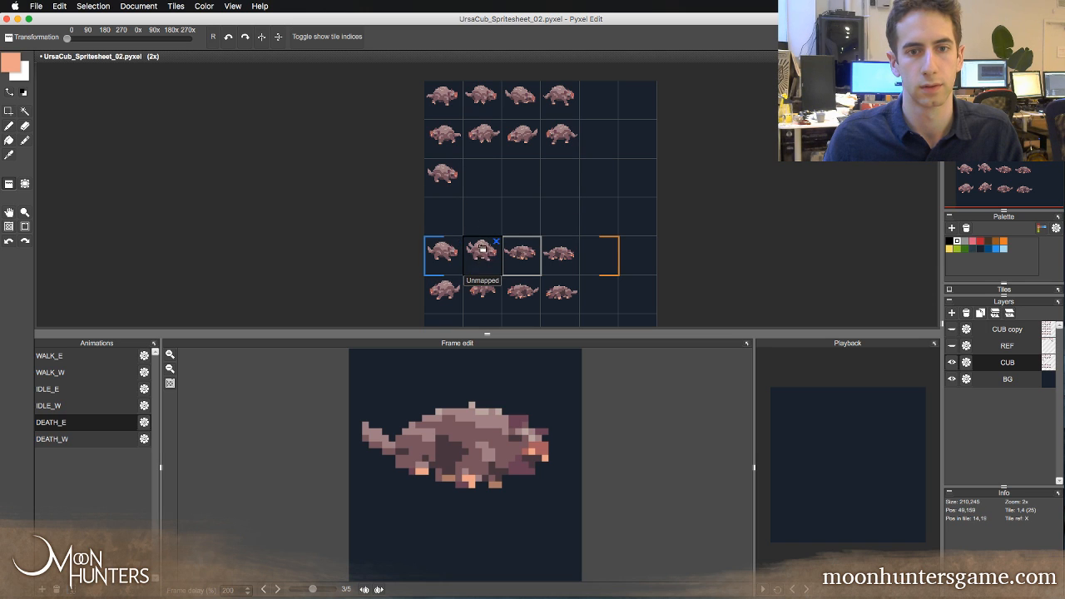
{"action": "left_click", "coordinate": [482, 179]}
{"action": "right_click", "coordinate": [521, 254]}
{"action": "left_click", "coordinate": [521, 177]}
{"action": "right_click", "coordinate": [559, 254]}
{"action": "left_click", "coordinate": [561, 177]}
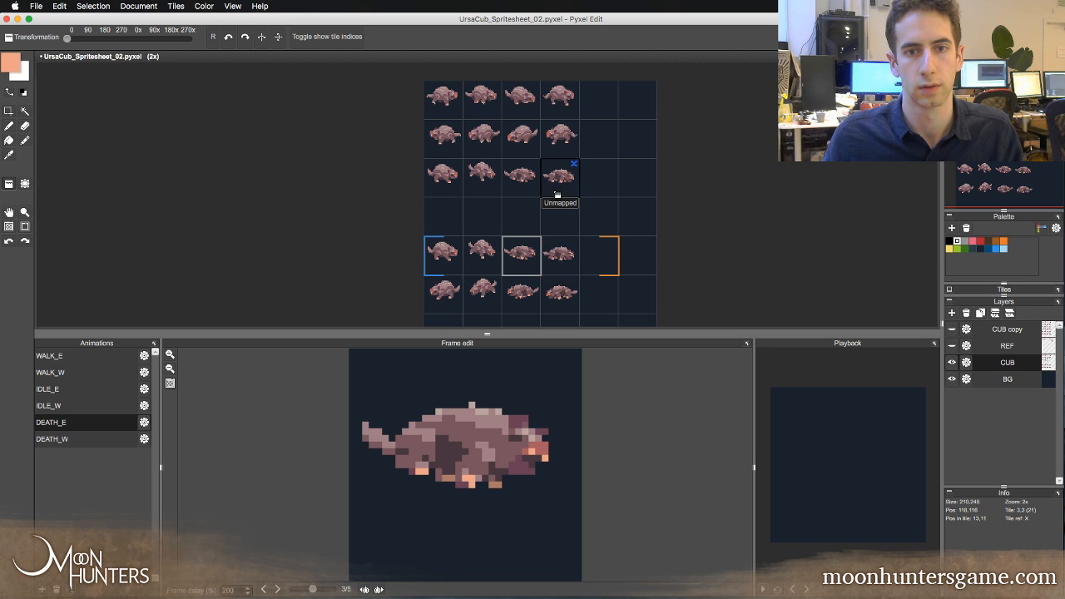
- Copy the four mirrored death frames from the sixth row into the fourth row, and clear the fifth and sixth rows
{"action": "left_click", "coordinate": [565, 218]}
{"action": "right_click", "coordinate": [521, 254]}
{"action": "left_click", "coordinate": [521, 216]}
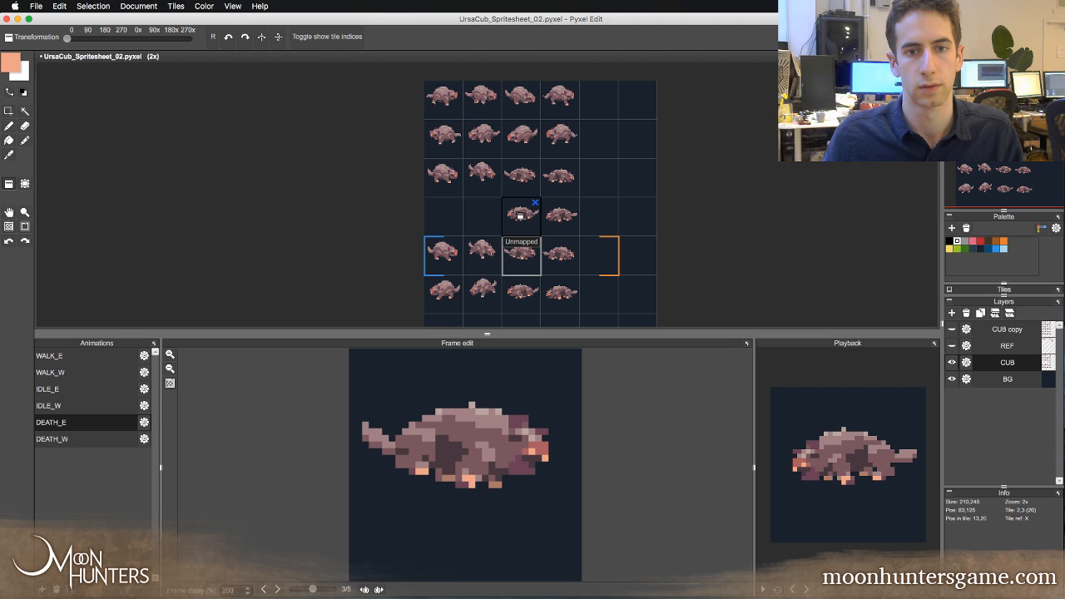
{"action": "right_click", "coordinate": [482, 254]}
{"action": "left_click", "coordinate": [485, 218]}
{"action": "right_click", "coordinate": [450, 260]}
{"action": "left_click", "coordinate": [446, 229]}
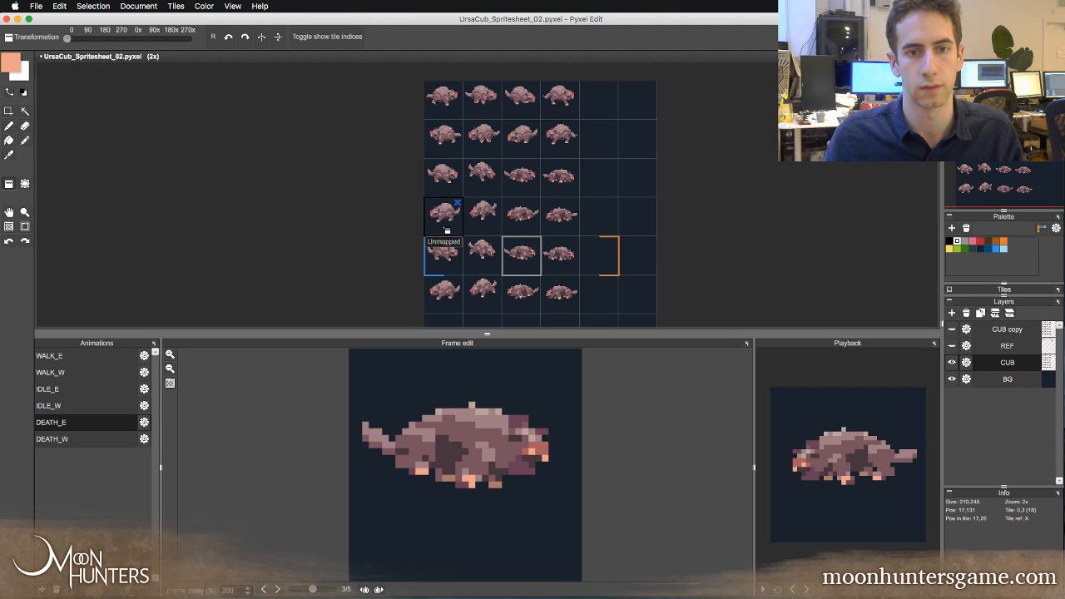
{"action": "mouse_move", "coordinate": [454, 269]}
{"action": "left_mouse_down"}
{"action": "mouse_move", "coordinate": [516, 295]}
{"action": "mouse_move", "coordinate": [442, 295]}
{"action": "left_mouse_up"}
- Draw a red X from corner to corner in the fifth tile of the first row with a 1-pixel pen
{"action": "key", "text": "z"}
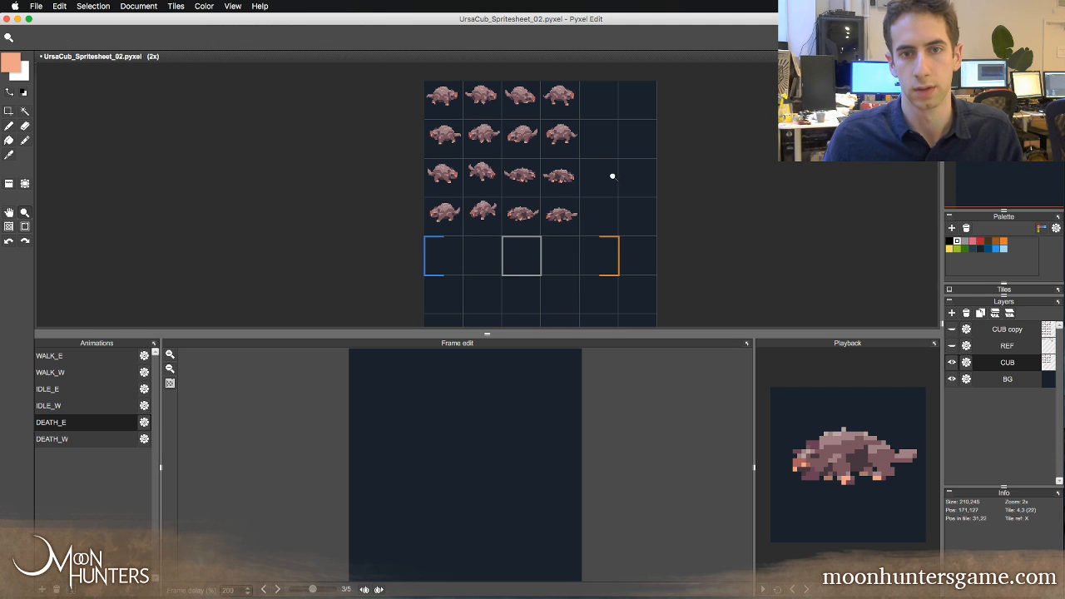
{"action": "left_click", "coordinate": [604, 114]}
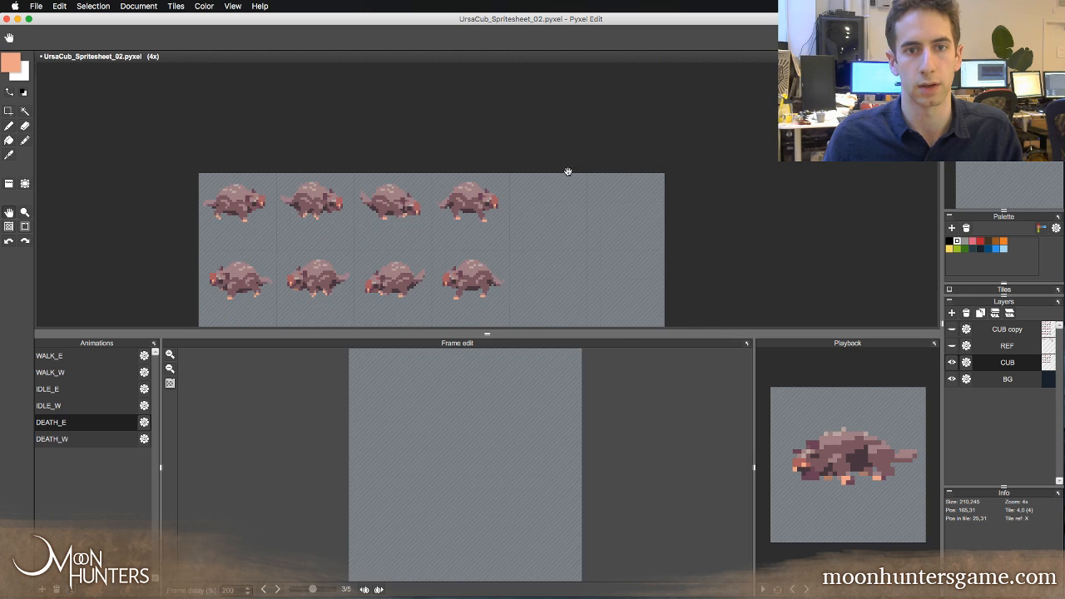
{"action": "left_click", "coordinate": [565, 222]}
{"action": "left_click", "coordinate": [564, 215]}
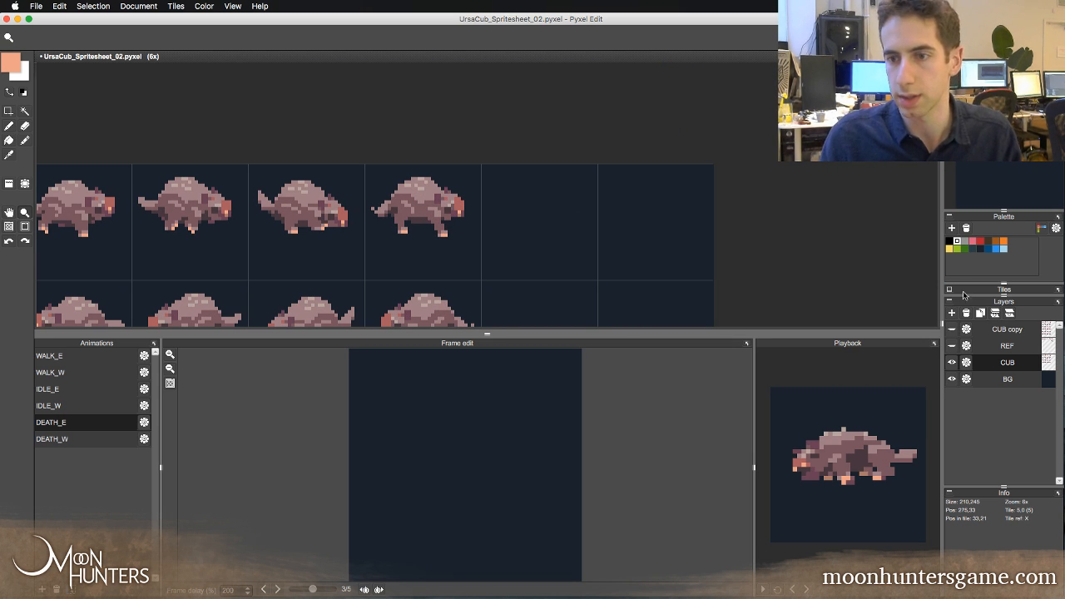
{"action": "left_click", "coordinate": [582, 246]}
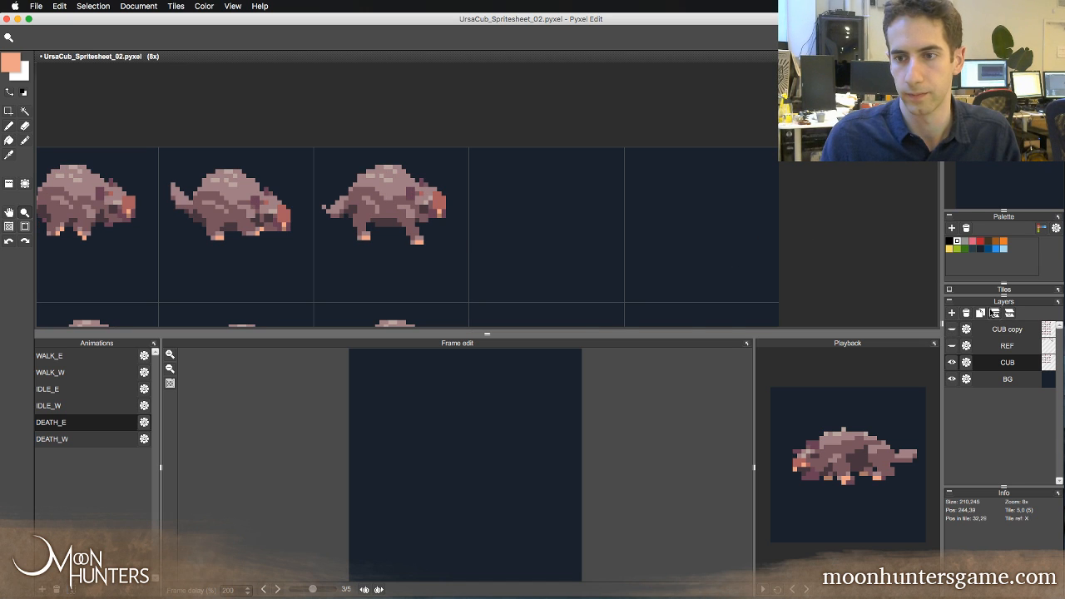
{"action": "key", "text": "b"}
{"action": "left_click", "coordinate": [980, 240]}
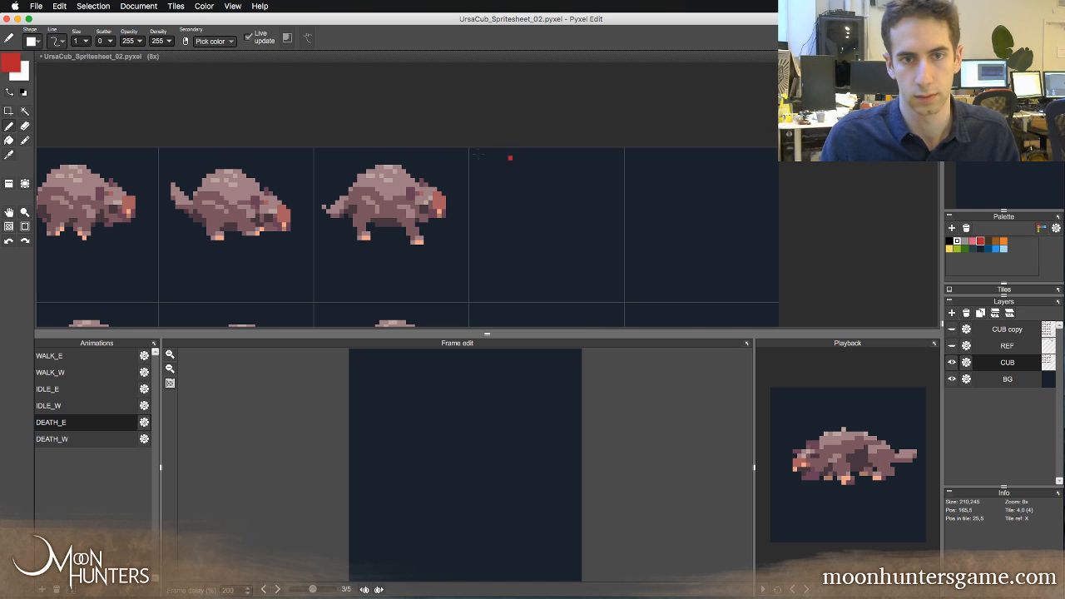
{"action": "mouse_move", "coordinate": [470, 153]}
{"action": "left_mouse_down"}
{"action": "mouse_move", "coordinate": [605, 295]}
{"action": "mouse_move", "coordinate": [623, 300]}
{"action": "left_mouse_up"}
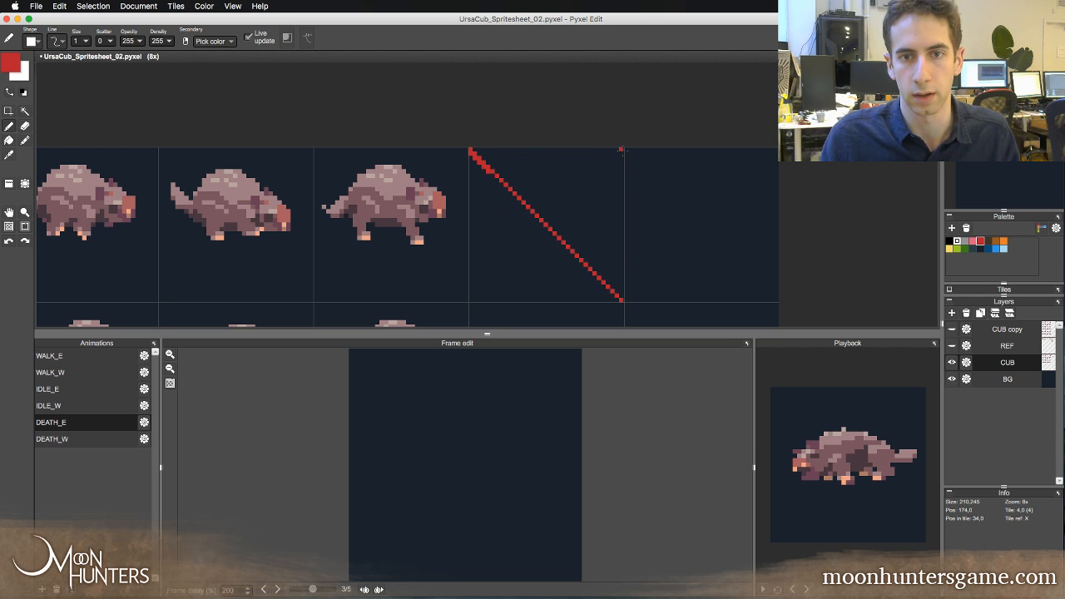
{"action": "left_click_drag", "start_coordinate": [621, 150], "coordinate": [471, 298]}
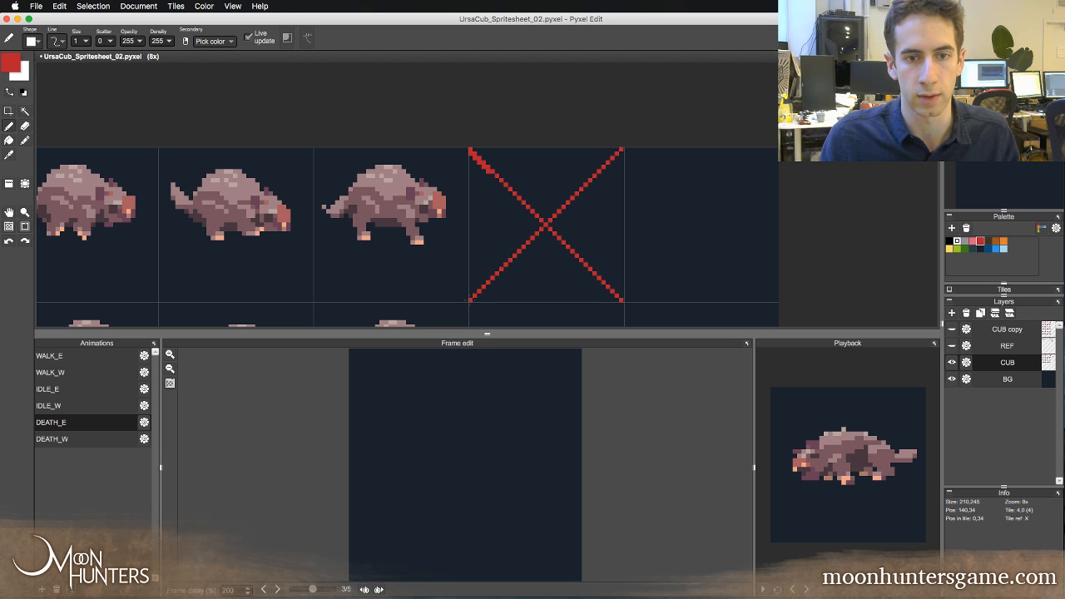
- Place a white 3-pixel square dot at the centre of the X and delete the red guide lines
{"action": "left_click", "coordinate": [957, 242]}
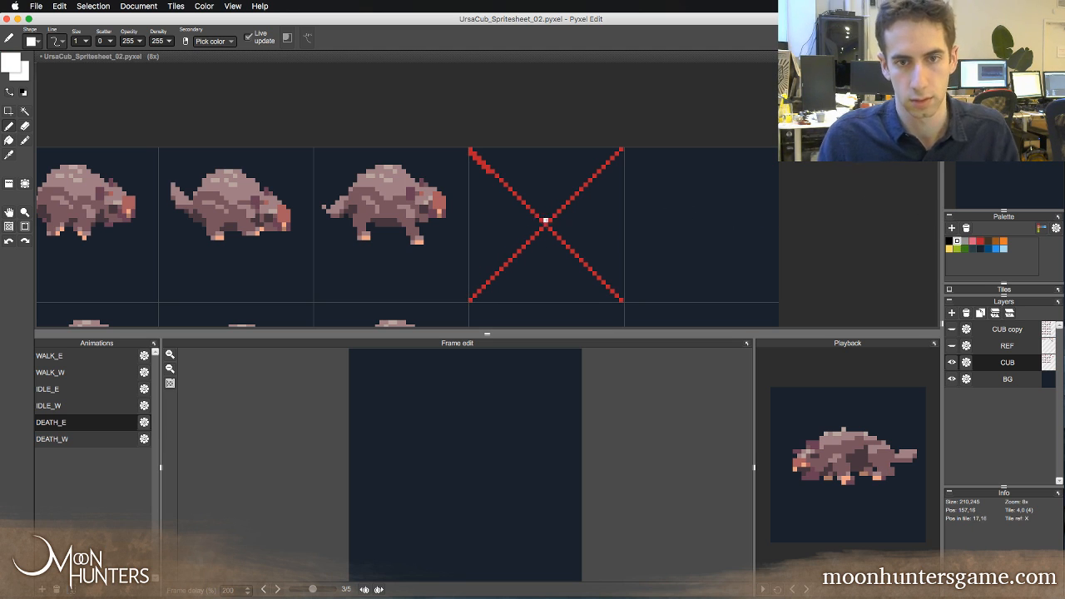
{"action": "key", "text": "3"}
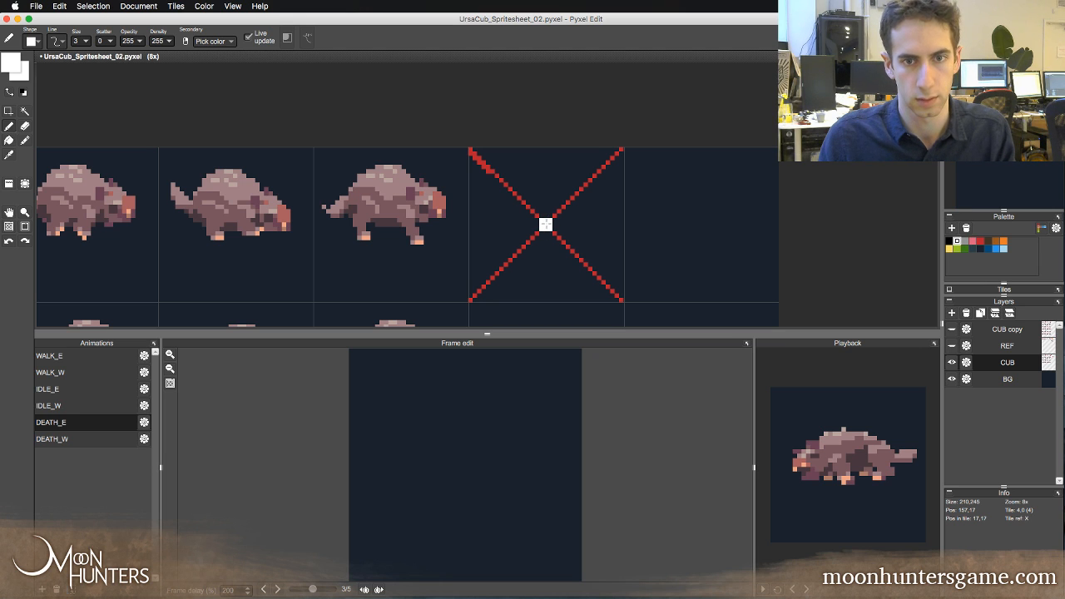
{"action": "left_click", "coordinate": [546, 225]}
{"action": "key", "text": "w"}
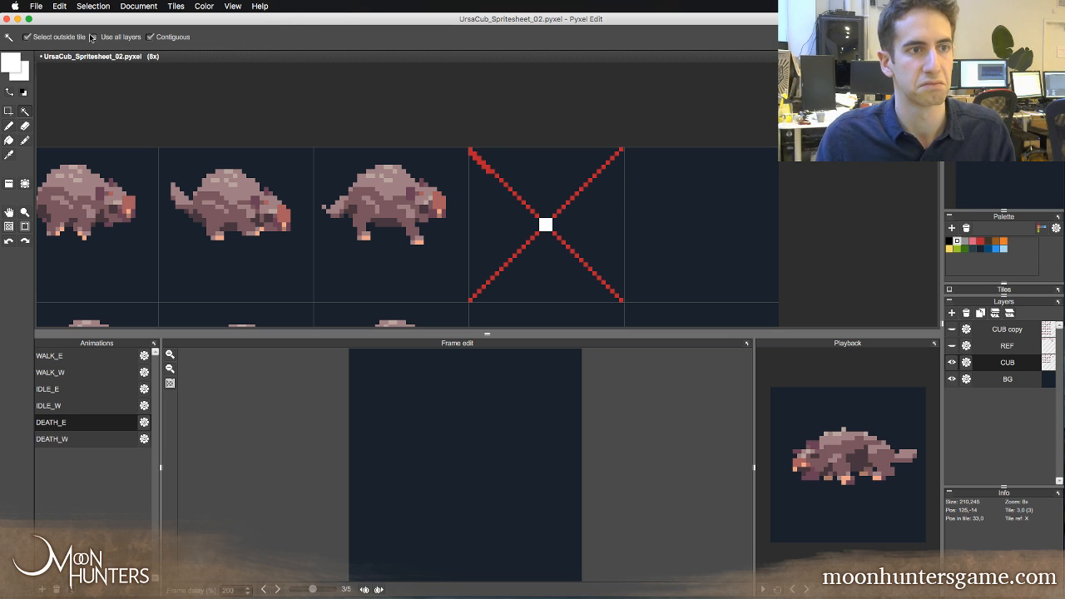
{"action": "left_click", "coordinate": [474, 160]}
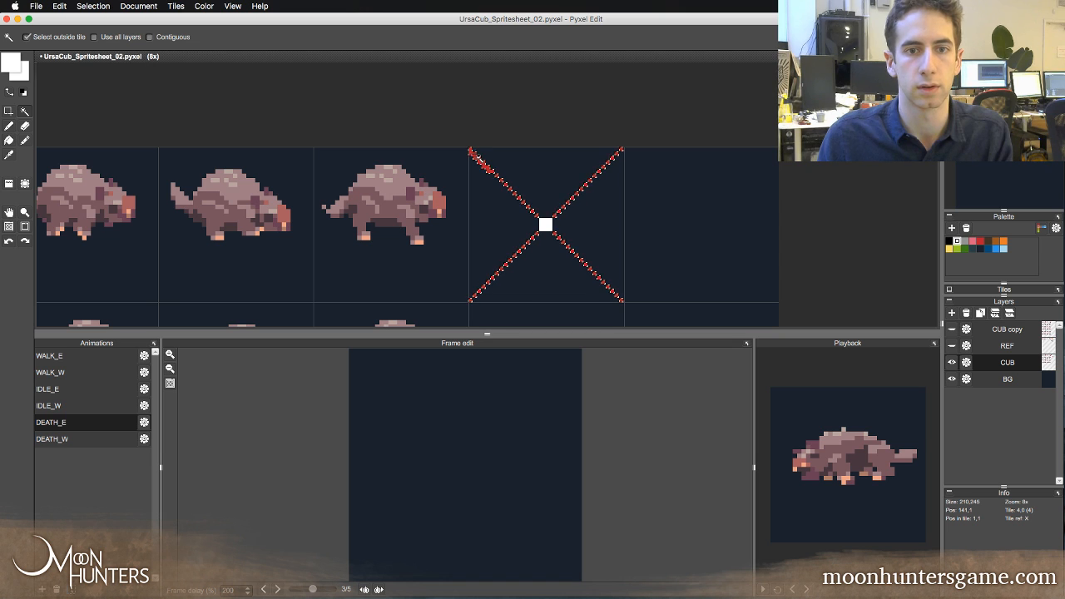
{"action": "key", "text": "Delete"}
- Recolour the white centre dot with the reddish snout colour sampled from the neighbouring bear
{"action": "key", "text": "z"}
{"action": "right_click", "coordinate": [465, 179]}
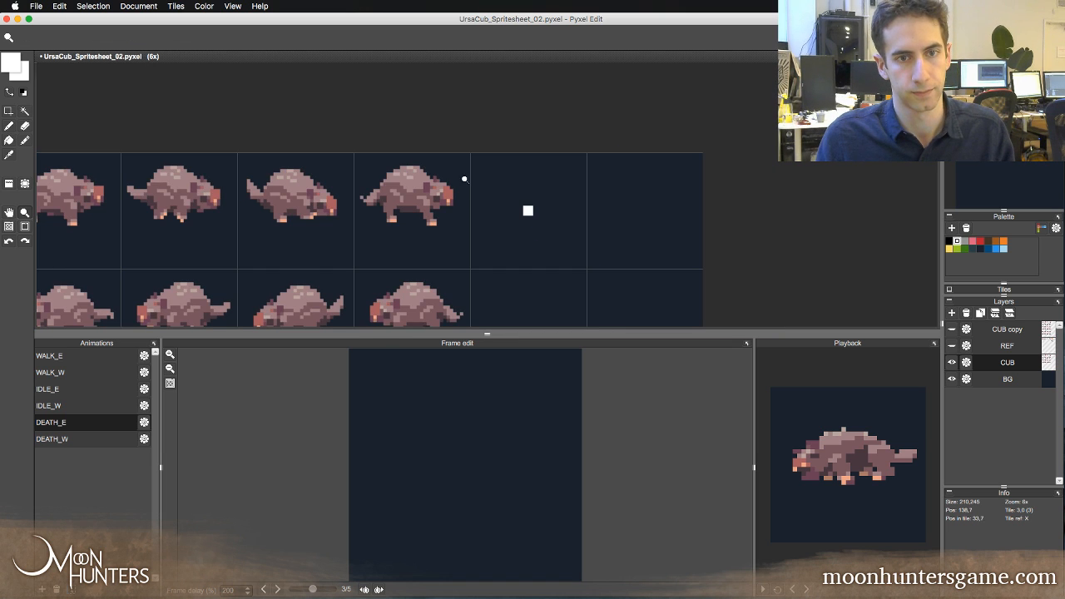
{"action": "right_click", "coordinate": [448, 191]}
{"action": "left_click", "coordinate": [449, 193]}
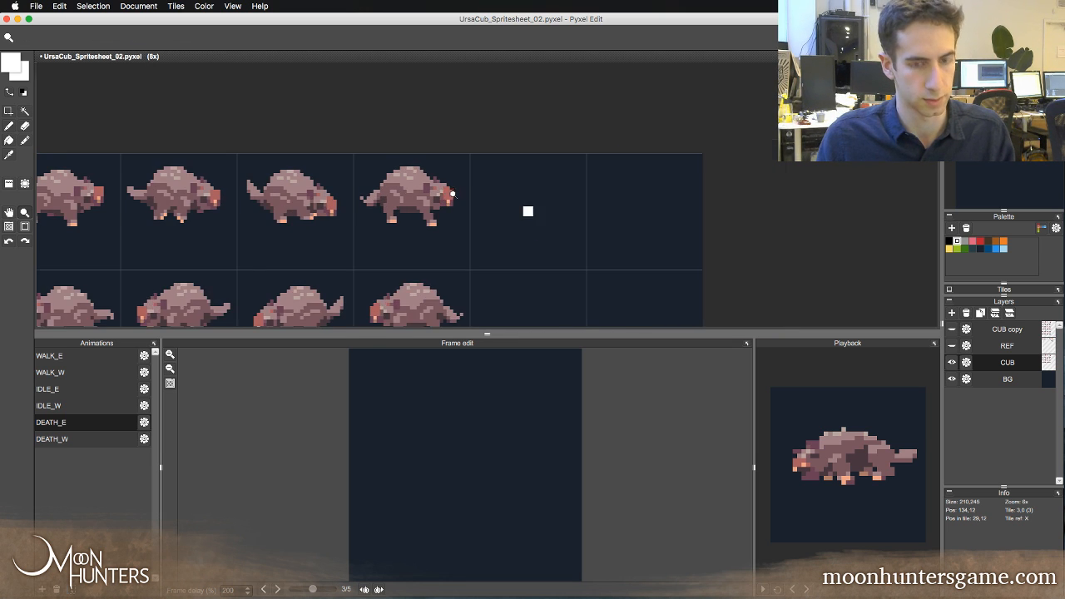
{"action": "left_click", "coordinate": [451, 193]}
{"action": "key", "text": "f"}
{"action": "right_click", "coordinate": [451, 192]}
{"action": "left_click", "coordinate": [553, 215]}
{"action": "key", "text": "z"}
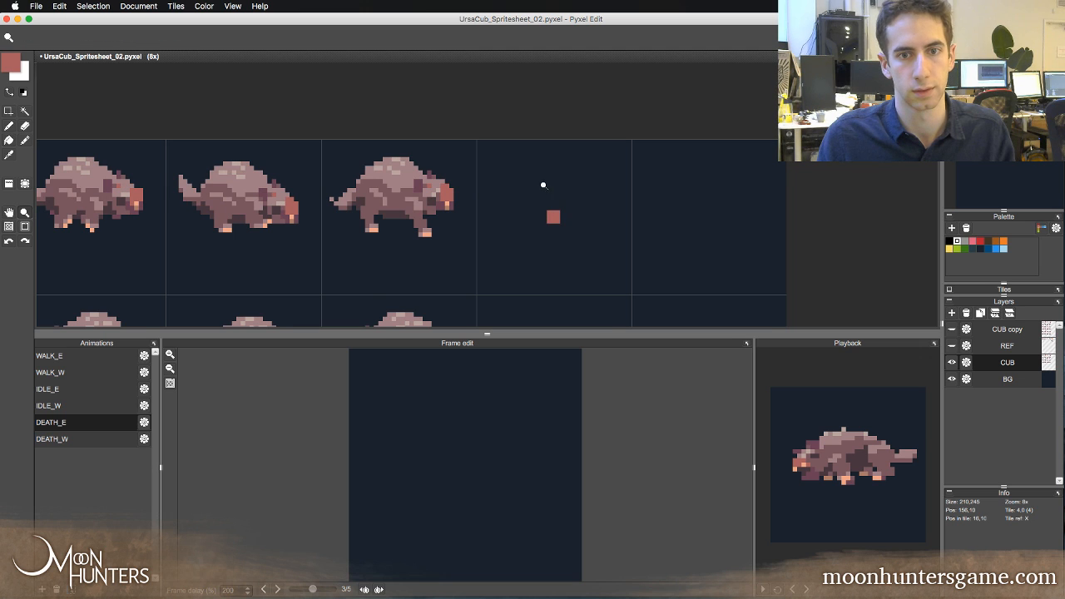
- Copy the centre-dot tile into the fifth and sixth columns of the first four rows, and save the document
{"action": "right_click", "coordinate": [541, 187]}
{"action": "right_click", "coordinate": [541, 187]}
{"action": "right_click", "coordinate": [540, 188]}
{"action": "right_click", "coordinate": [539, 186]}
{"action": "right_click", "coordinate": [540, 184]}
{"action": "right_click", "coordinate": [544, 182]}
{"action": "right_click", "coordinate": [544, 180]}
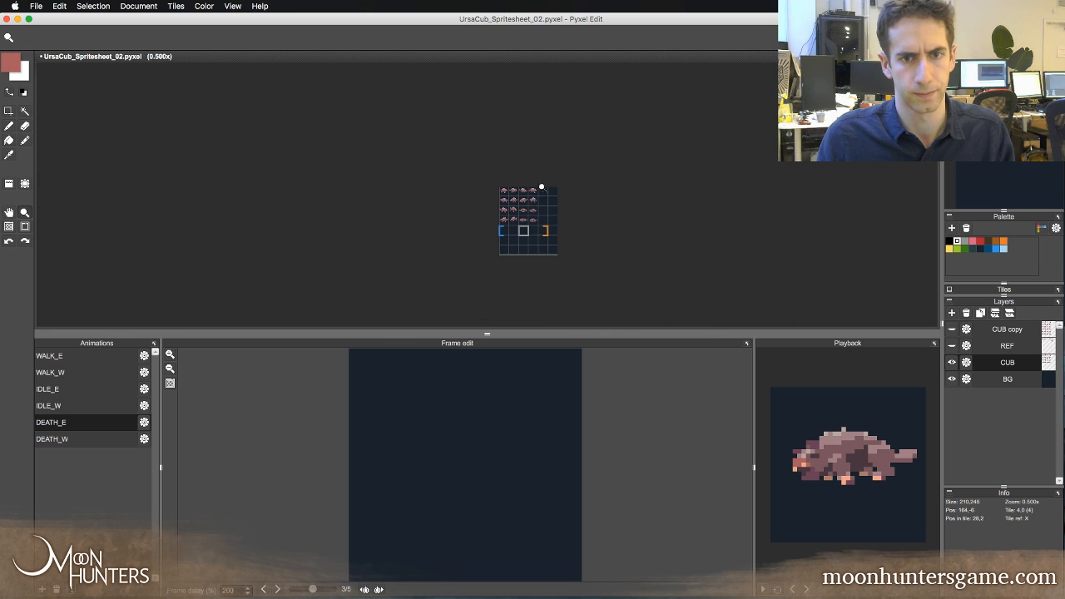
{"action": "left_click", "coordinate": [549, 192]}
{"action": "key", "text": "a"}
{"action": "mouse_move", "coordinate": [544, 197]}
{"action": "left_mouse_down"}
{"action": "mouse_move", "coordinate": [557, 287]}
{"action": "mouse_move", "coordinate": [512, 285]}
{"action": "mouse_move", "coordinate": [556, 291]}
{"action": "mouse_move", "coordinate": [563, 306]}
{"action": "mouse_move", "coordinate": [547, 315]}
{"action": "mouse_move", "coordinate": [511, 277]}
{"action": "mouse_move", "coordinate": [559, 303]}
{"action": "mouse_move", "coordinate": [523, 298]}
{"action": "left_mouse_up"}
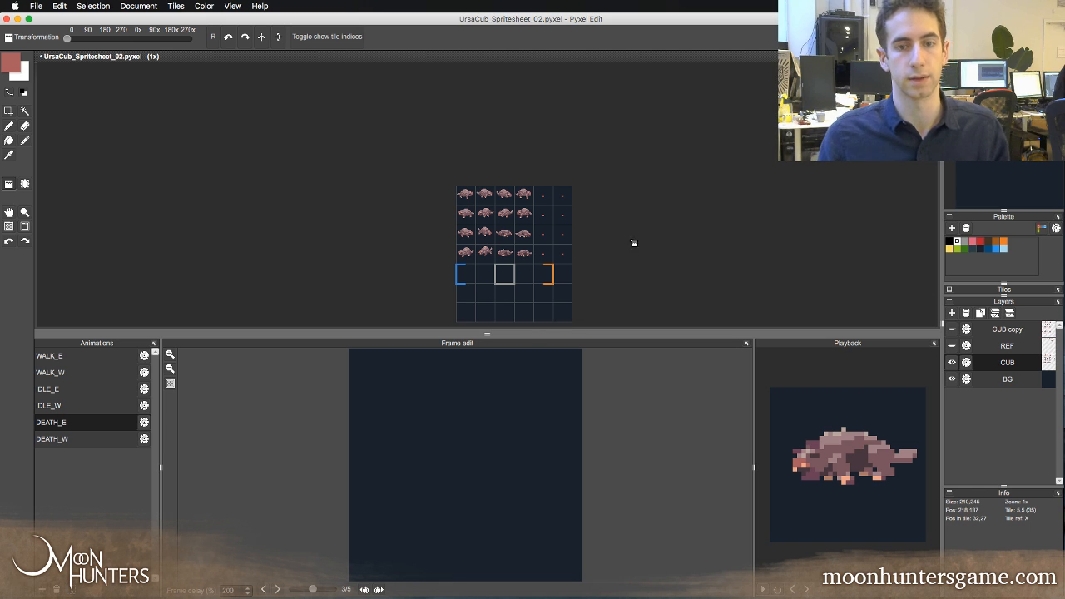
{"action": "key", "text": "super+s"}
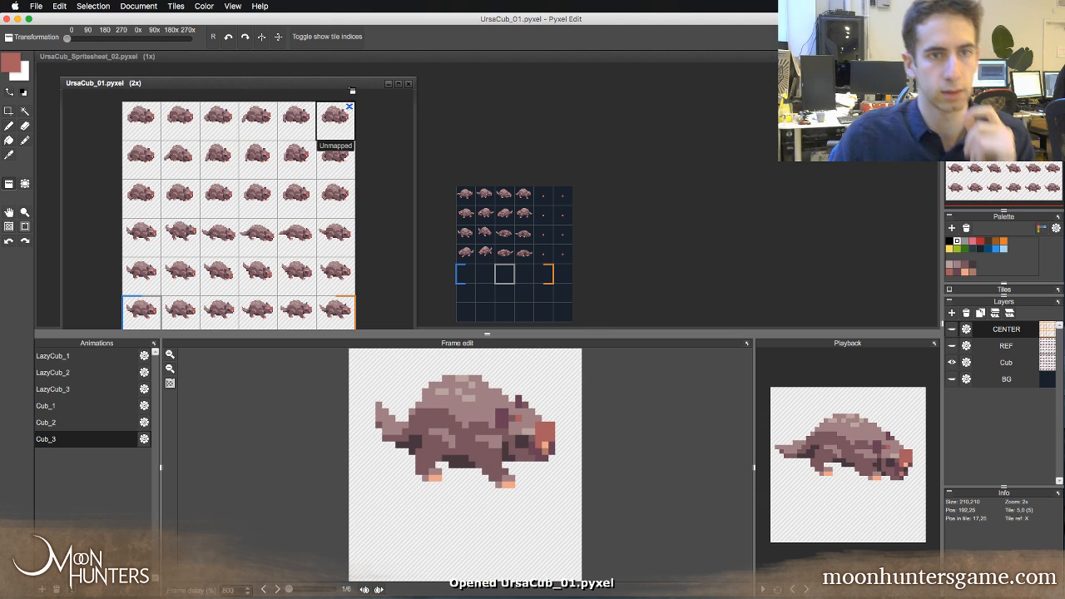
- Copy the last three rows of bear sprites from UrsaCub_01 into the three empty rows of UrsaCub_Spritesheet_02 on the CUB layer
{"action": "key", "text": "m"}
{"action": "left_click_drag", "start_coordinate": [341, 81], "coordinate": [347, 70]}
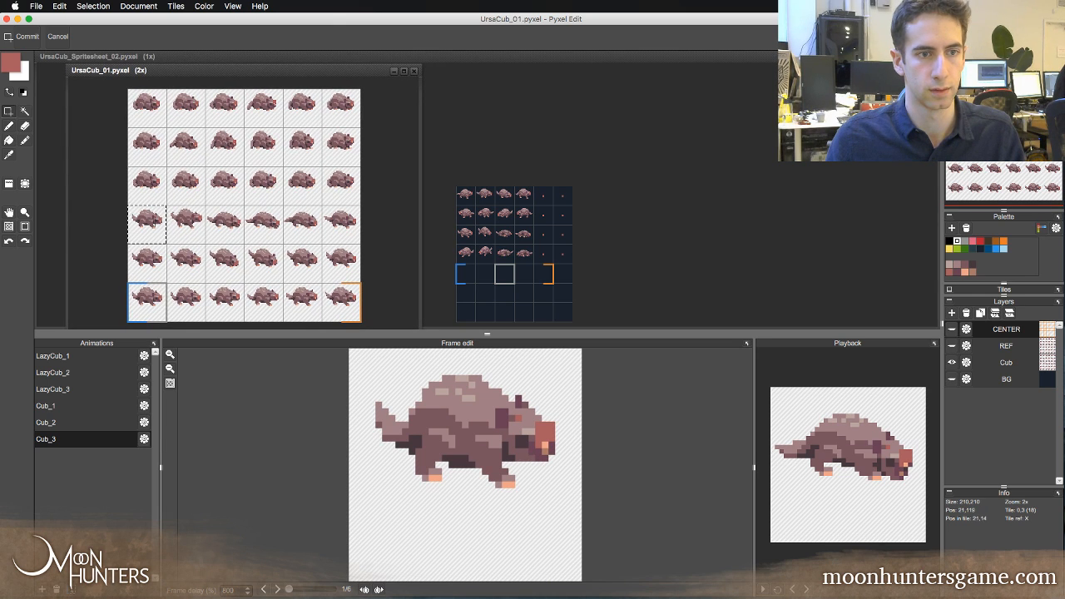
{"action": "left_click", "coordinate": [332, 312], "text": "shift"}
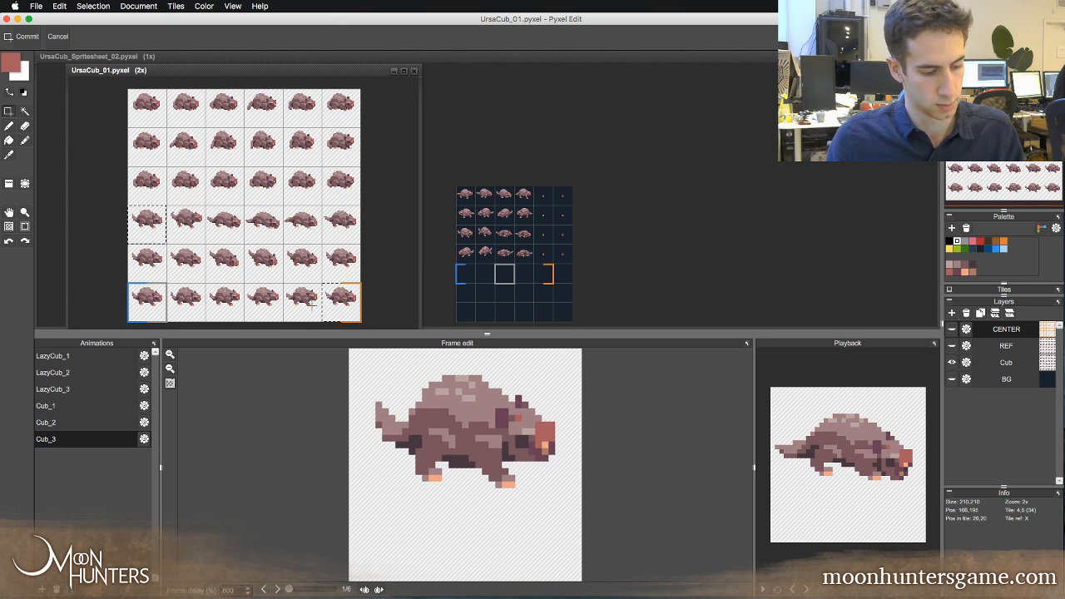
{"action": "left_click", "coordinate": [475, 221]}
{"action": "left_click", "coordinate": [466, 274]}
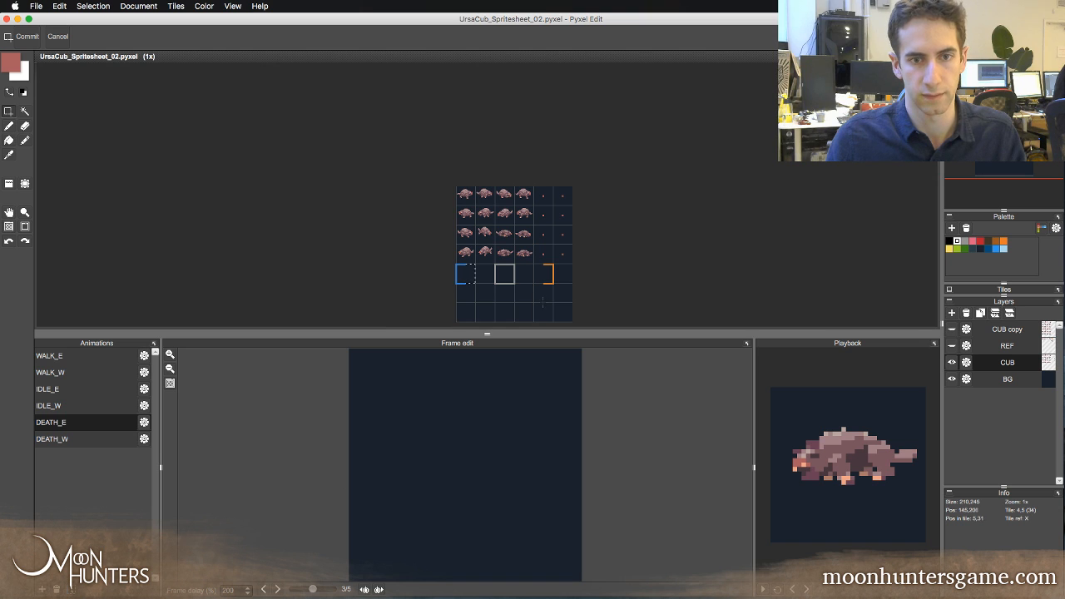
{"action": "key", "text": "super+v"}
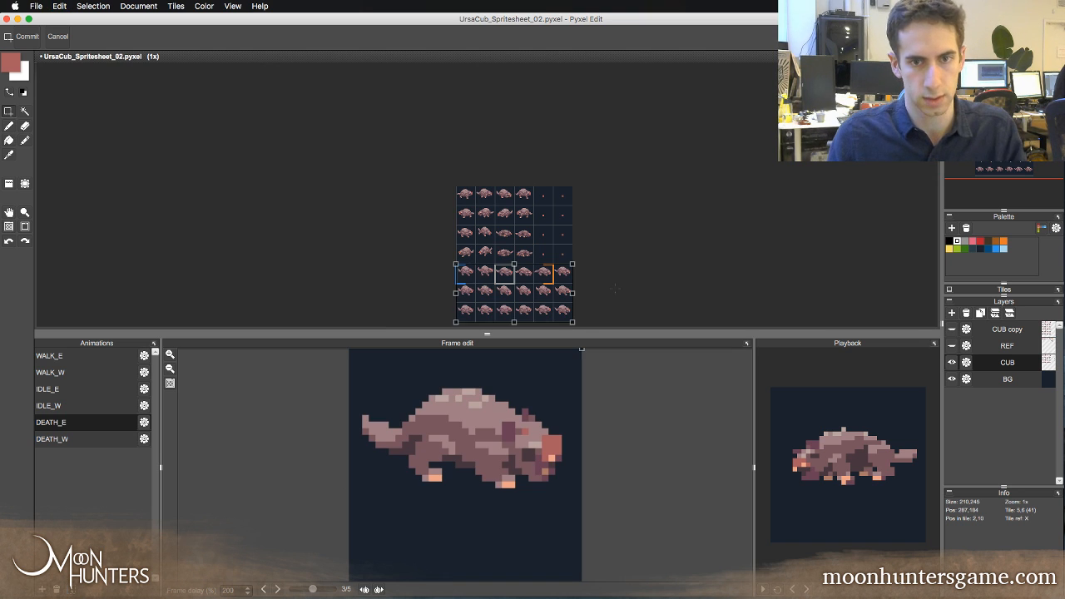
{"action": "left_click", "coordinate": [605, 275]}
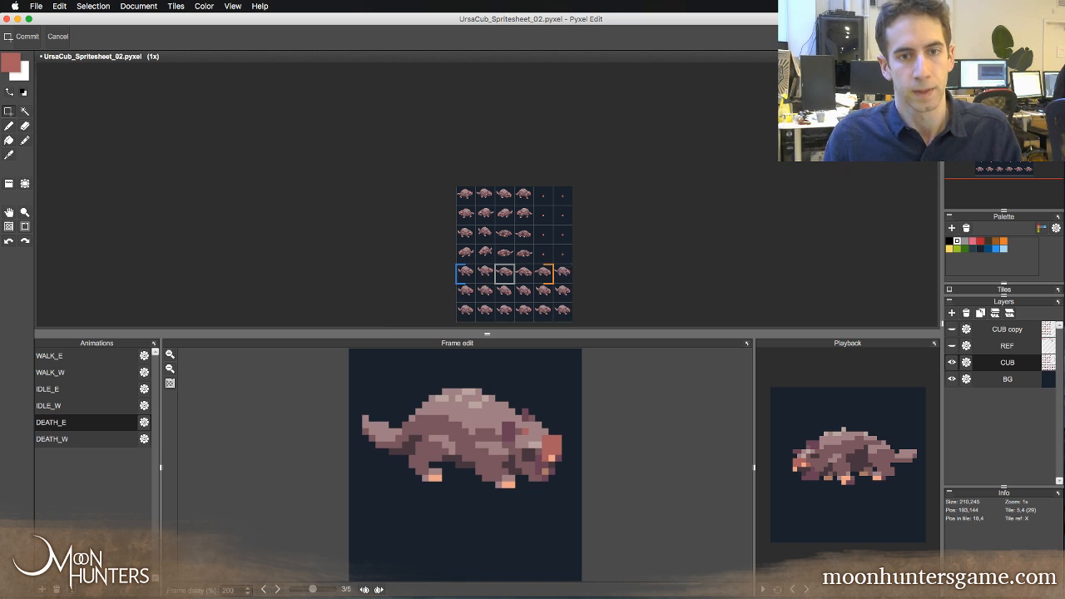
- Check the bear sprites pasted into the last three rows and save UrsaCub_Spritesheet_02
{"action": "key", "text": "space"}
{"action": "left_click_drag", "start_coordinate": [567, 263], "coordinate": [566, 251]}
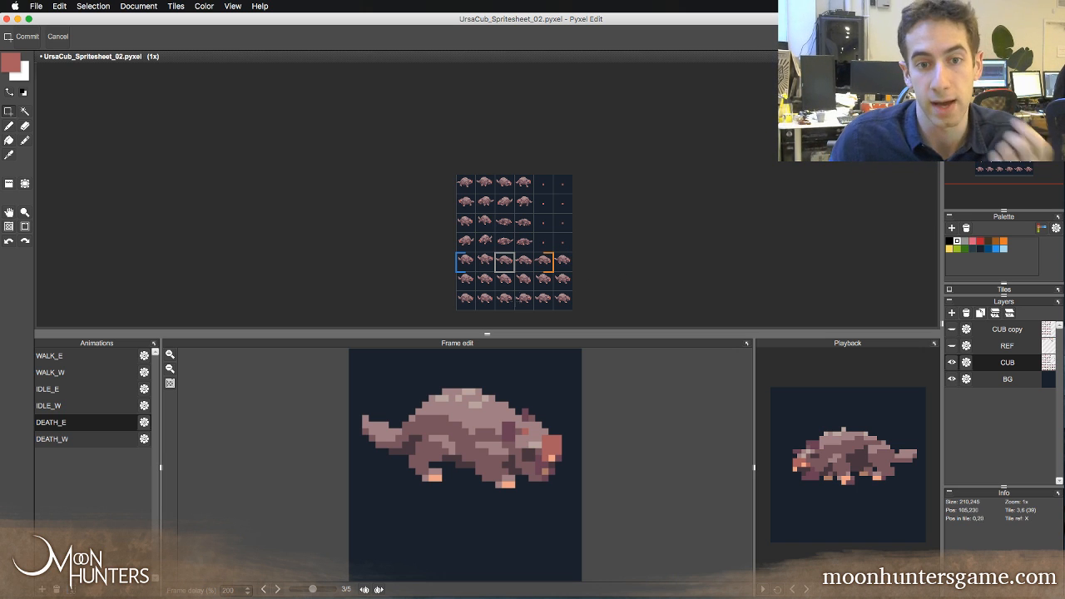
{"action": "left_click", "coordinate": [541, 277]}
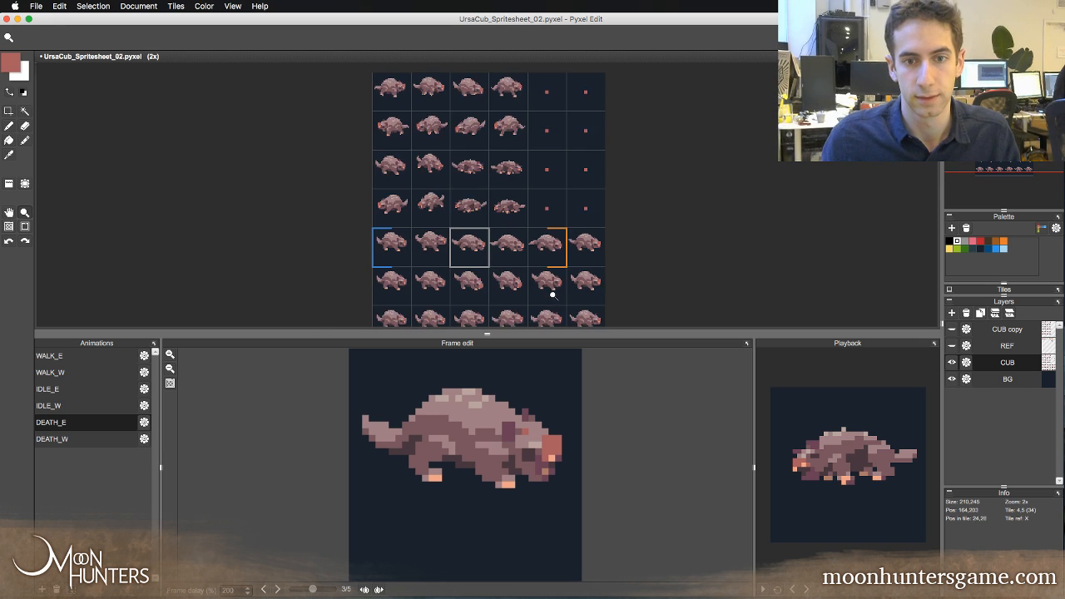
{"action": "left_click", "coordinate": [551, 297]}
{"action": "key", "text": "space"}
{"action": "left_click_drag", "start_coordinate": [578, 293], "coordinate": [582, 204]}
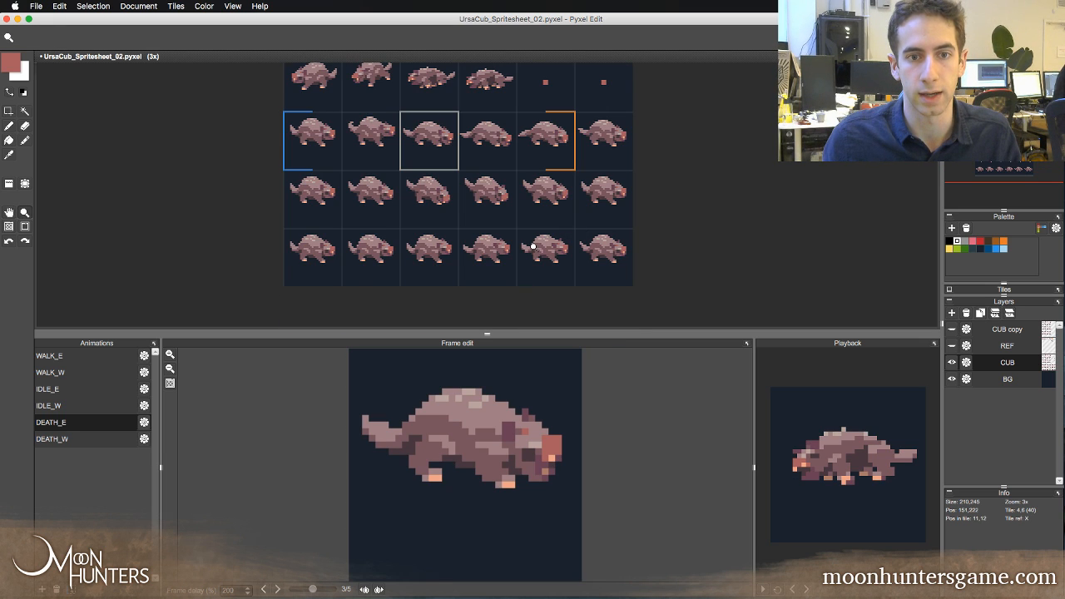
{"action": "right_click", "coordinate": [499, 250]}
{"action": "left_click", "coordinate": [497, 247]}
{"action": "key", "text": "space"}
{"action": "left_click_drag", "start_coordinate": [503, 229], "coordinate": [514, 257]}
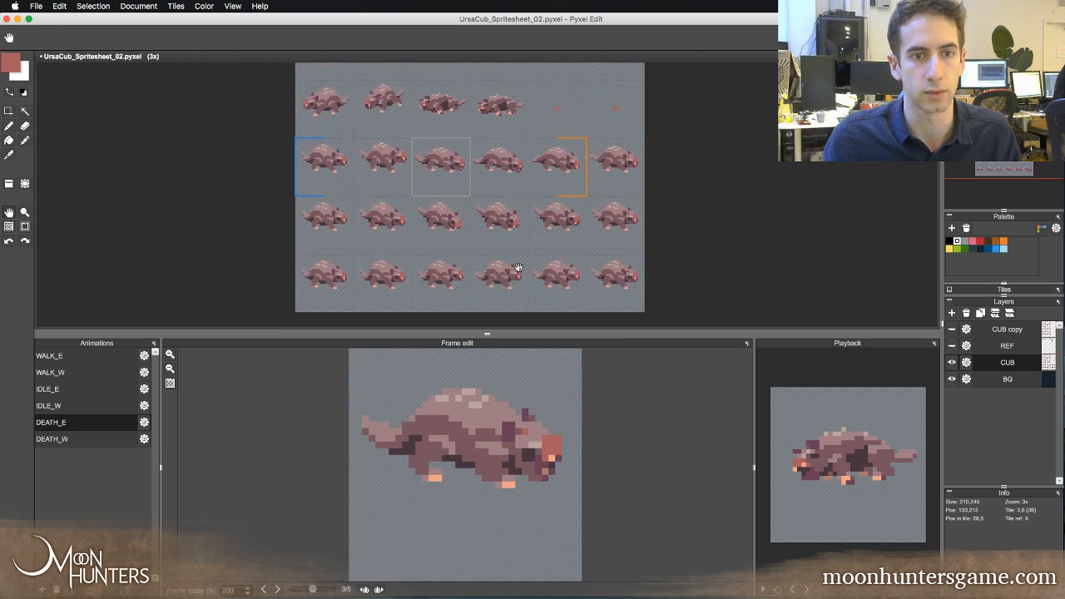
{"action": "key", "text": "super+s"}
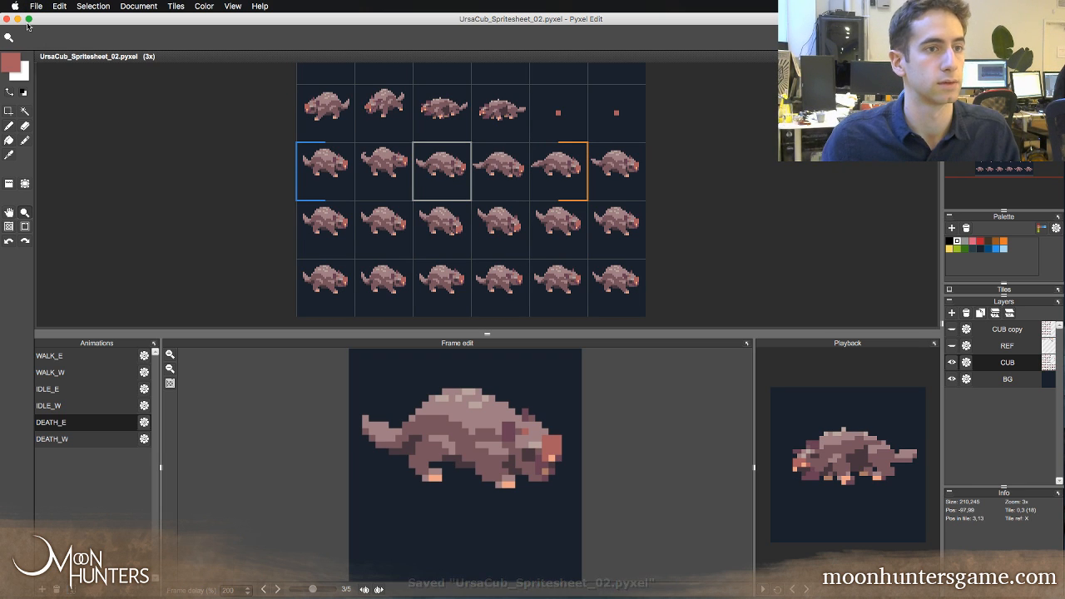
- Hide the BG layer so that the spritesheet has a transparent background
{"action": "mouse_move", "coordinate": [47, 19]}
{"action": "left_mouse_down"}
{"action": "mouse_move", "coordinate": [58, 35]}
{"action": "mouse_move", "coordinate": [55, 7]}
{"action": "left_mouse_up"}
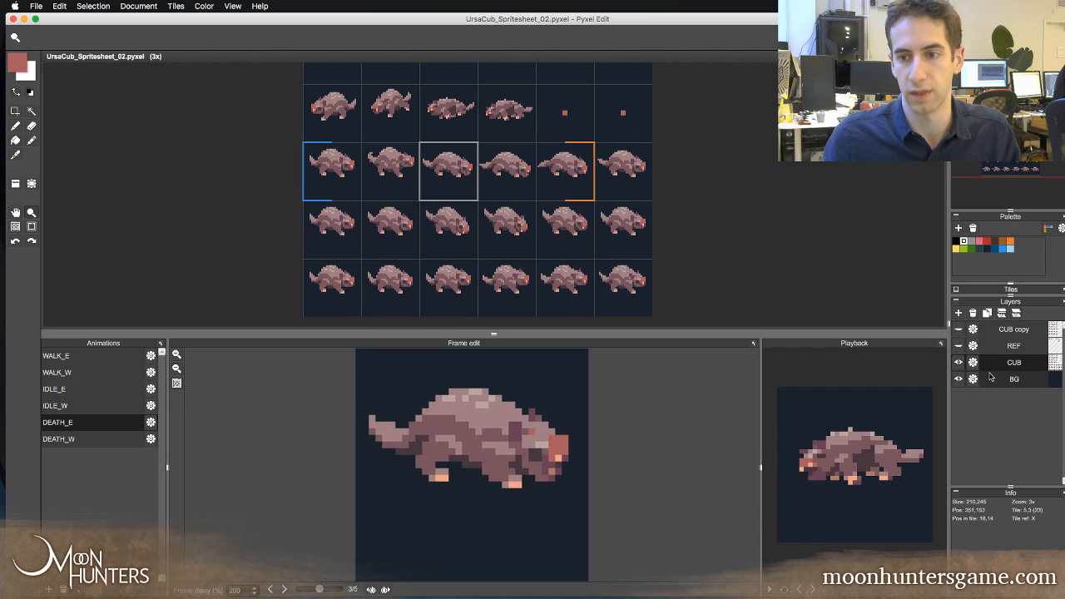
{"action": "left_click", "coordinate": [959, 378]}
{"action": "key", "text": "super+s"}
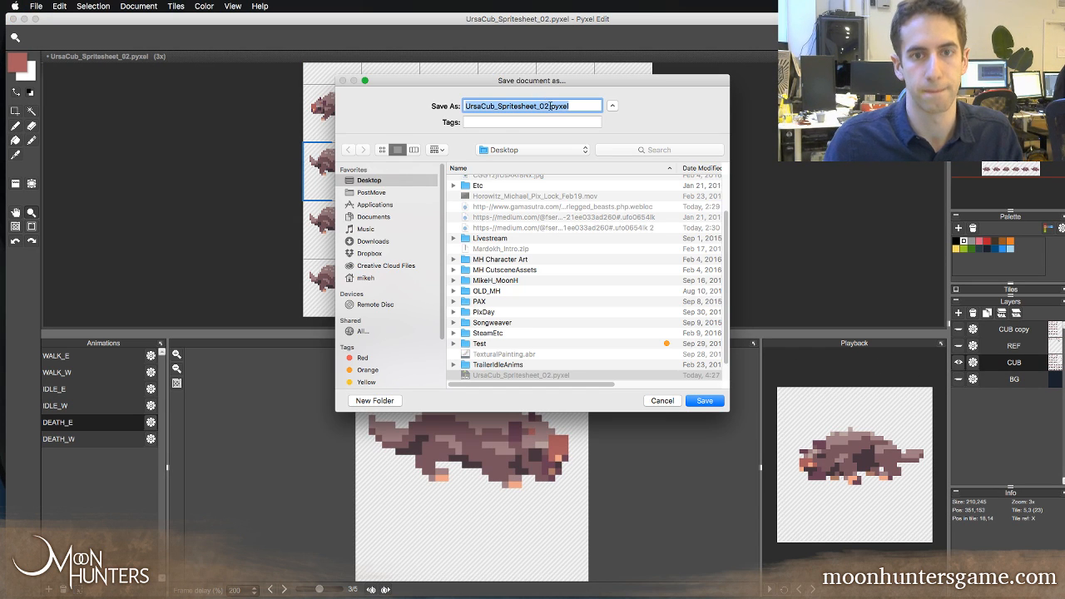
{"action": "left_click", "coordinate": [550, 105]}
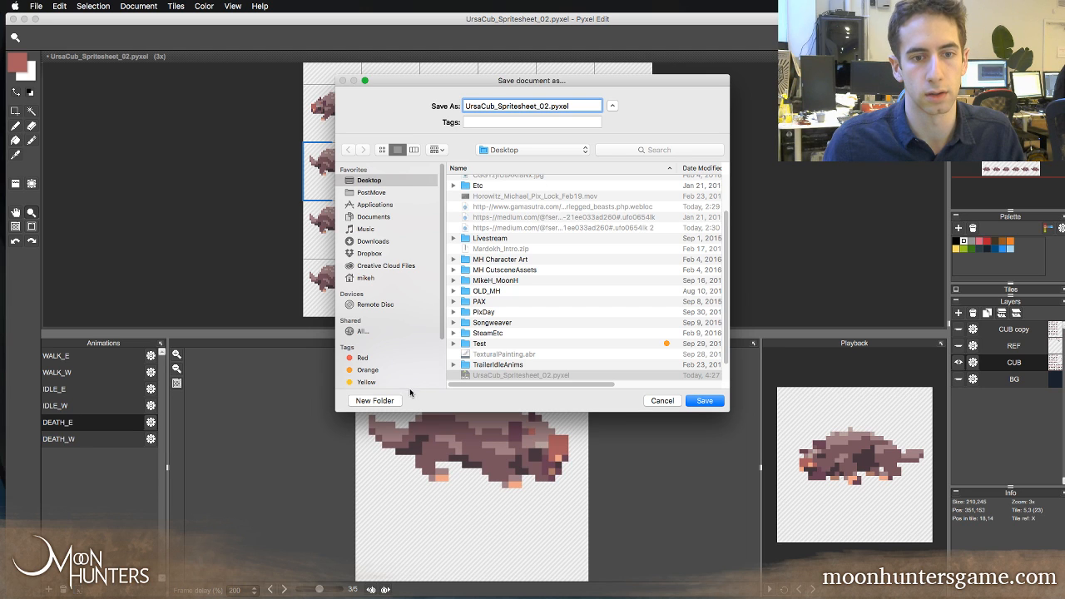
{"action": "left_click", "coordinate": [646, 398]}
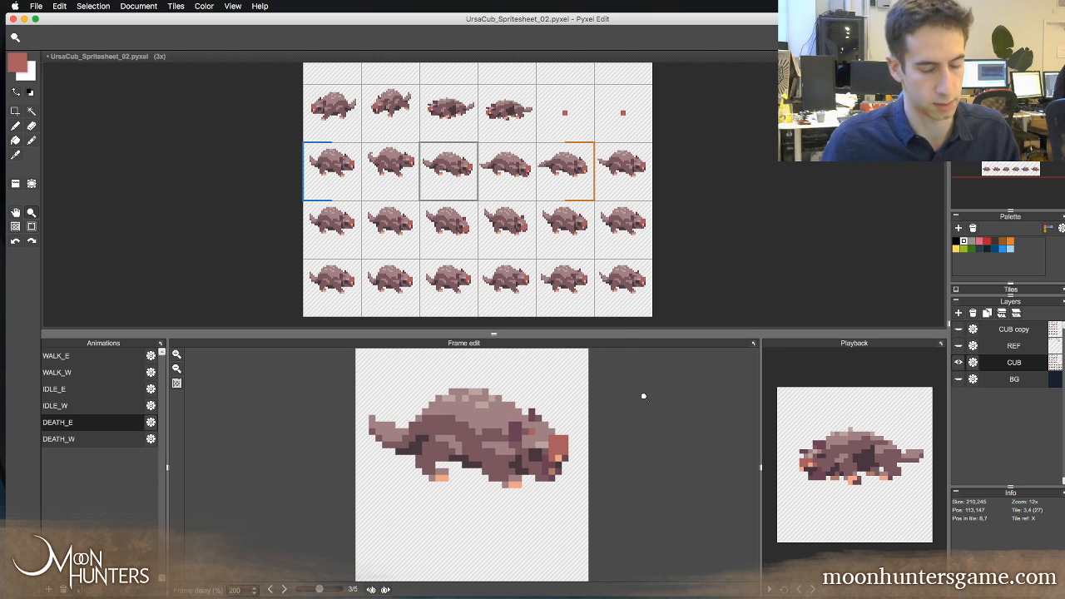
- Start an image export of the spritesheet and shorten the file name in the save path to UrsaCub_Spritesheet
{"action": "key", "text": "super+e"}
{"action": "left_click_drag", "start_coordinate": [601, 332], "coordinate": [616, 332]}
{"action": "left_click", "coordinate": [614, 332]}
{"action": "key", "text": "BackSpace"}
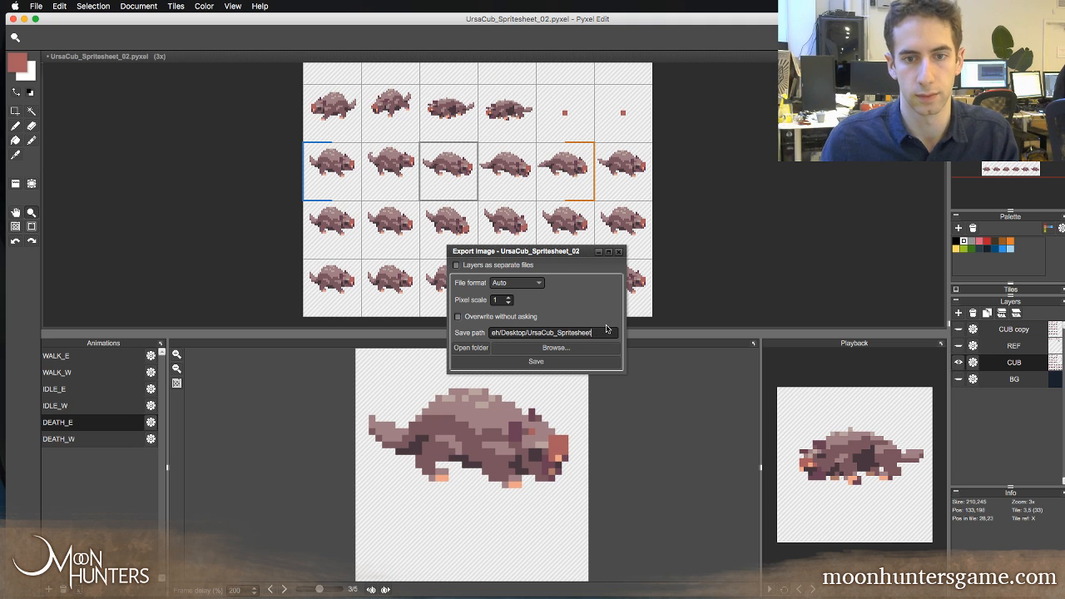
- Export the sprite sheet image to the desktop as Fam_UrsaCub_Spritesheet and close the export dialog
{"action": "key", "text": "Left"}
{"action": "key", "text": "Left"}
{"action": "key", "text": "Left"}
{"action": "key", "text": "Left"}
{"action": "key", "text": "Left"}
{"action": "key", "text": "Left"}
{"action": "key", "text": "Left"}
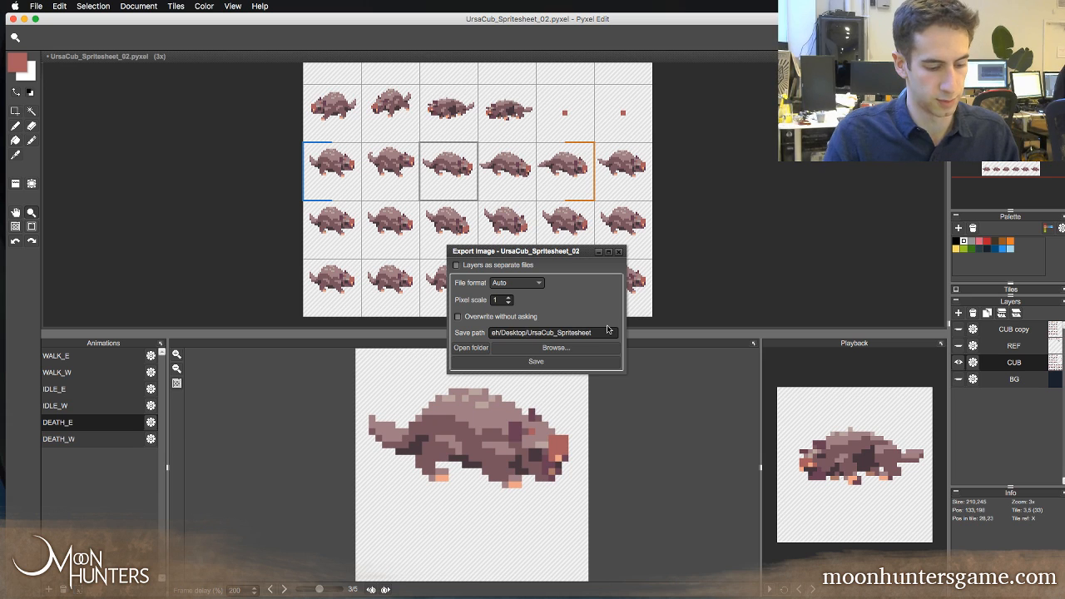
{"action": "type", "text": "FAM/"}
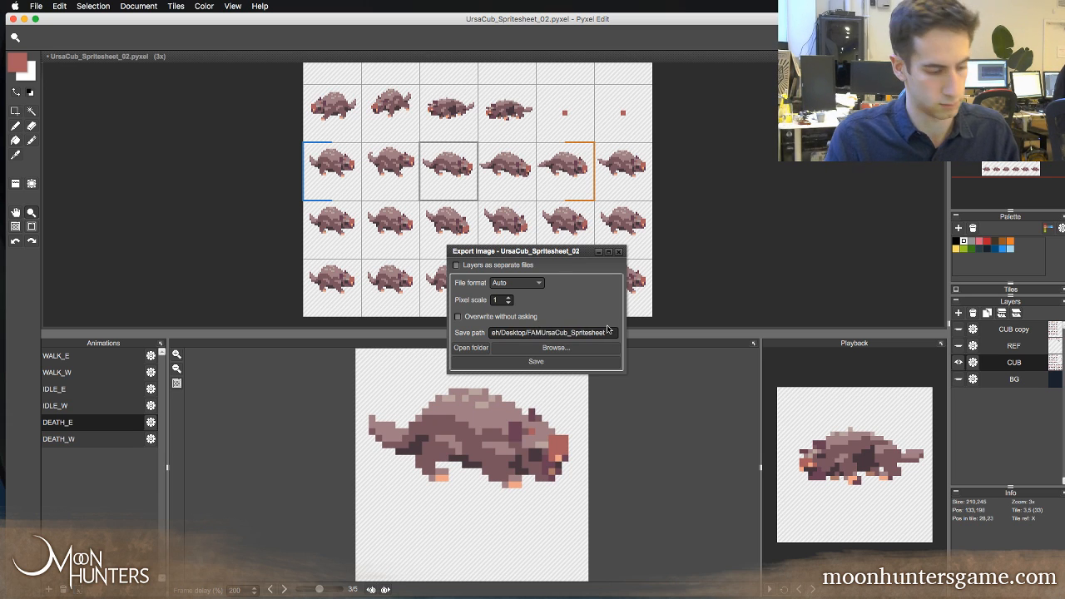
{"action": "key", "text": "BackSpace"}
{"action": "key", "text": "BackSpace"}
{"action": "type", "text": "am"}
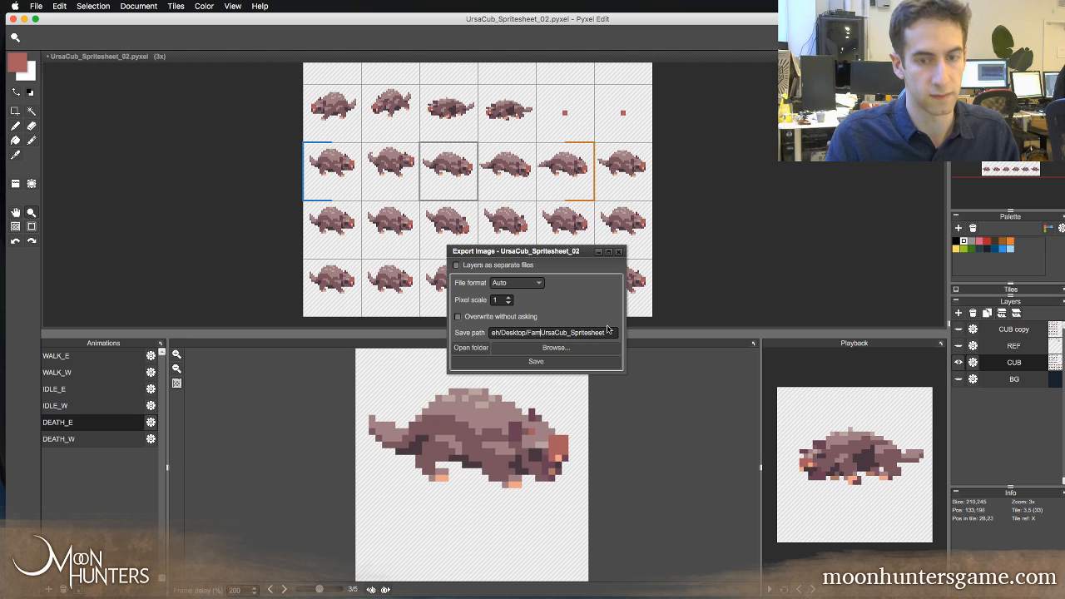
{"action": "type", "text": "_"}
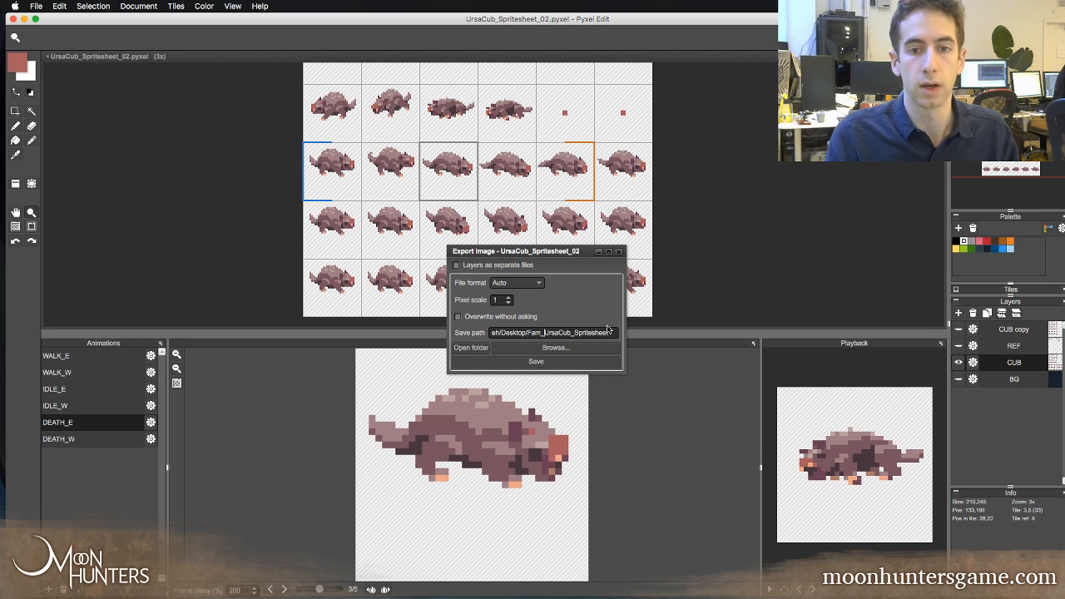
{"action": "left_click", "coordinate": [570, 362]}
{"action": "left_click", "coordinate": [618, 252]}
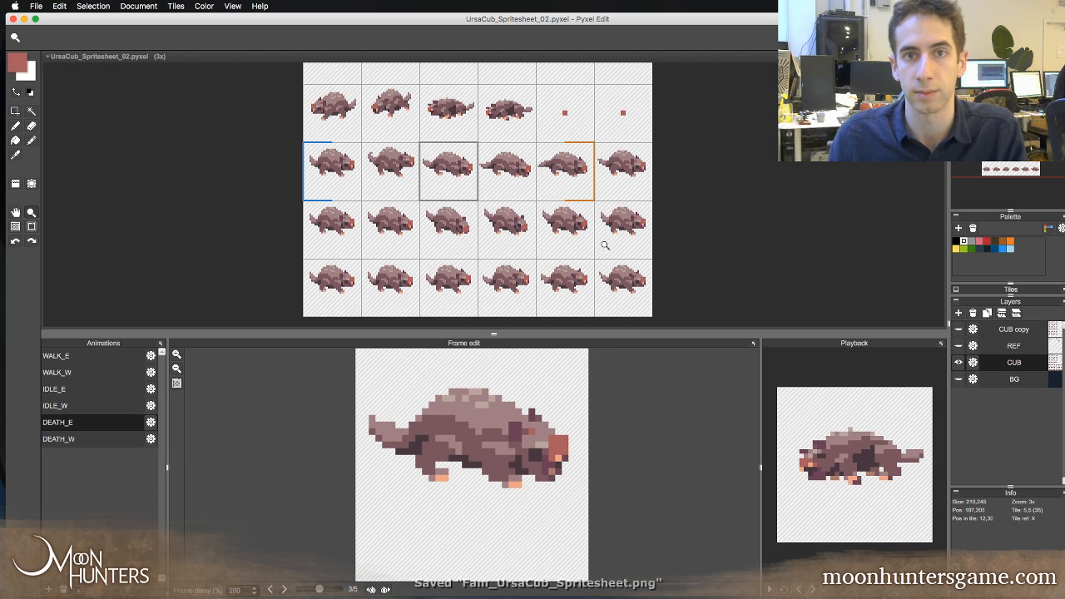
- Save the UrsaCub_Spritesheet_02 document and quit Pyxel Edit
{"action": "key", "text": "super+s"}
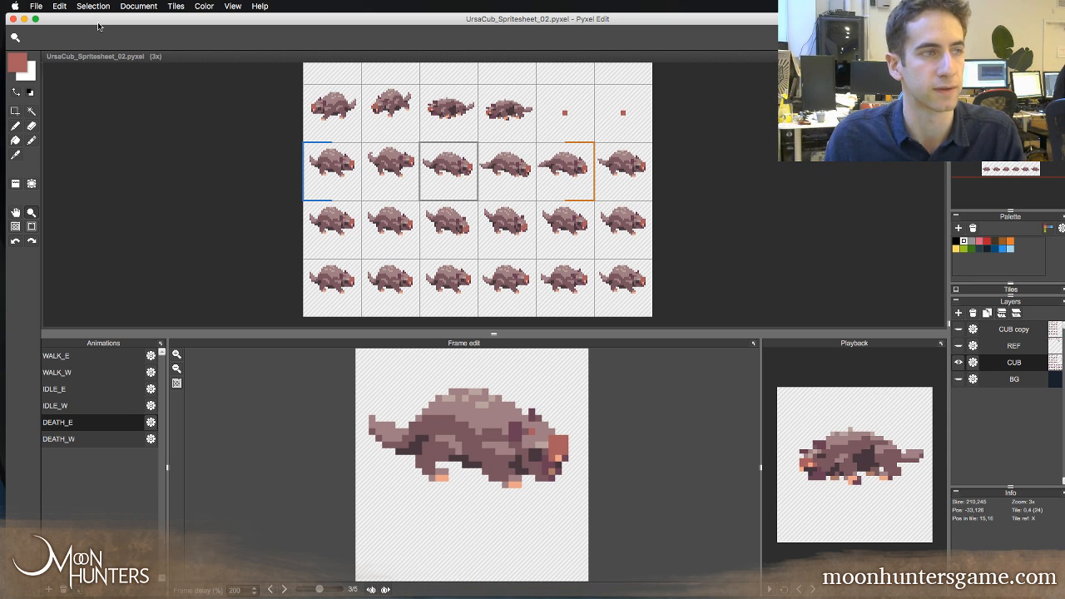
{"action": "left_click_drag", "start_coordinate": [97, 25], "coordinate": [101, 14]}
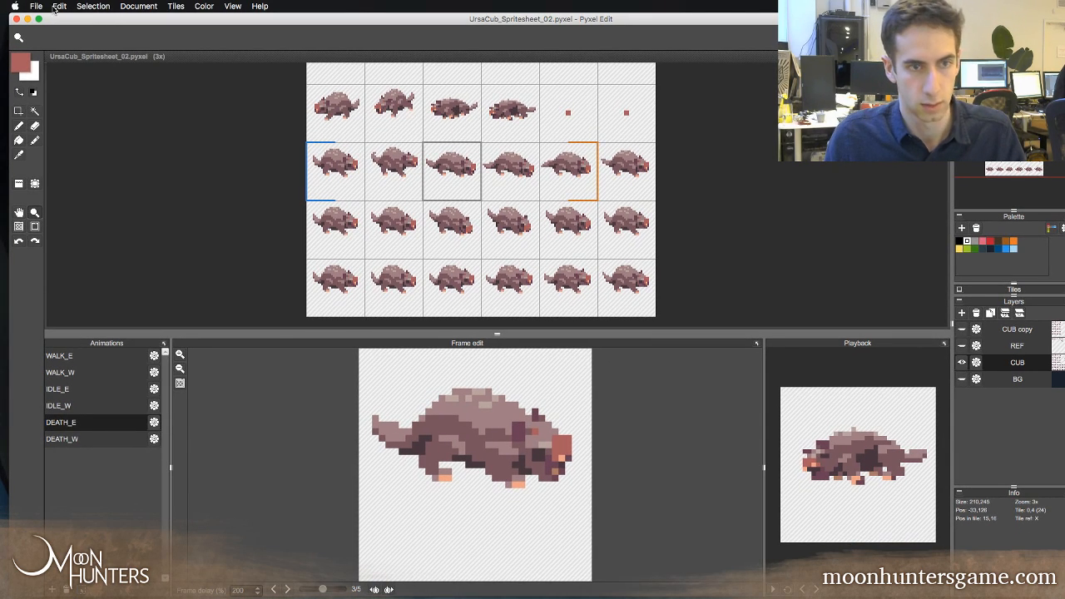
{"action": "key", "text": "super+q"}
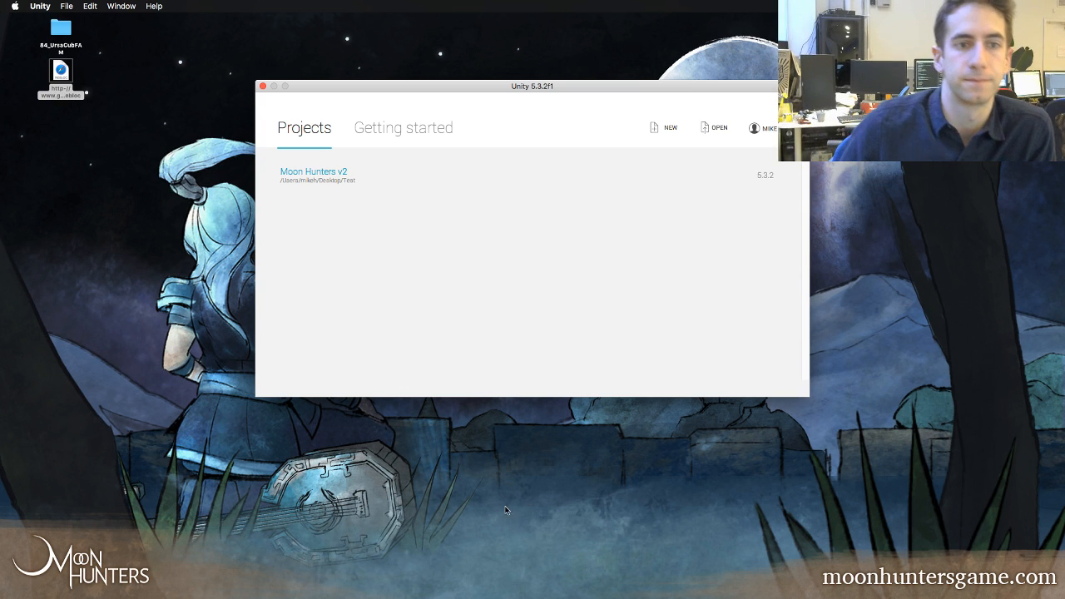
- Open the Moon Hunters v2 project in Unity
{"action": "left_click", "coordinate": [327, 177]}
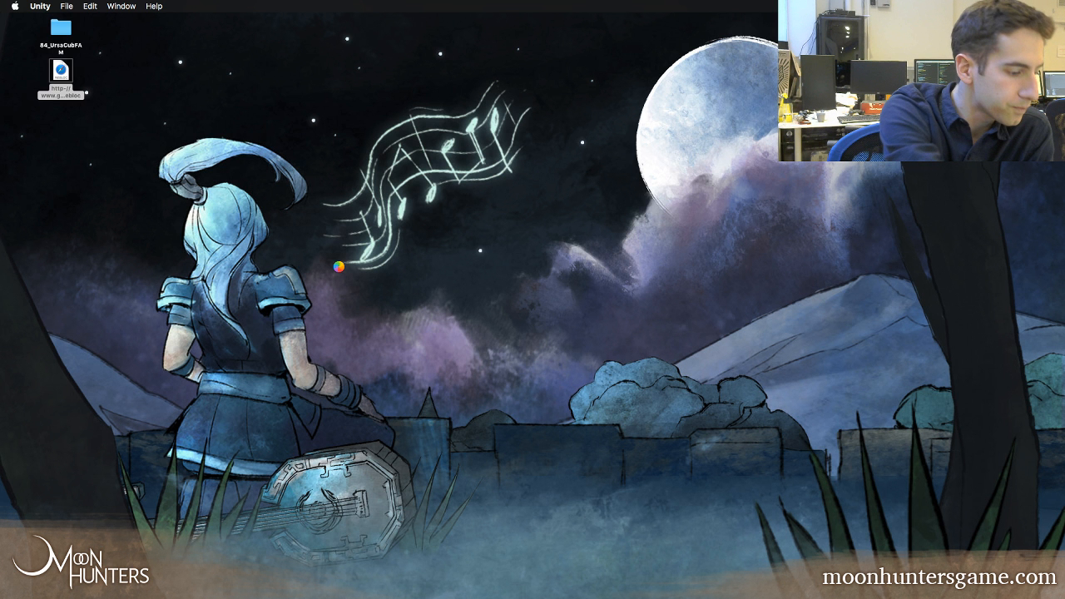
{"action": "mouse_move", "coordinate": [485, 594]}
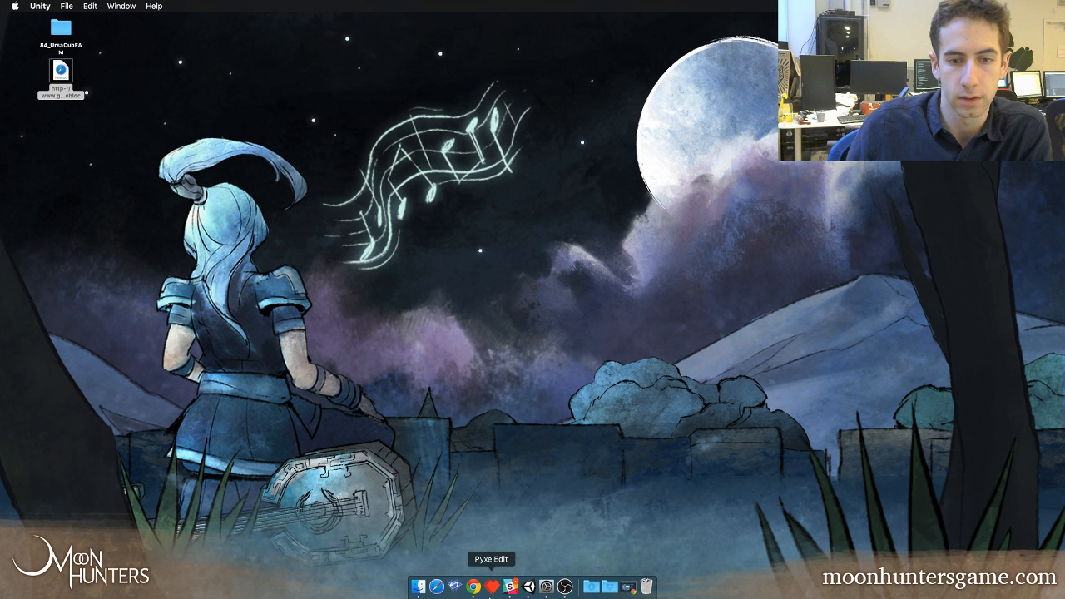
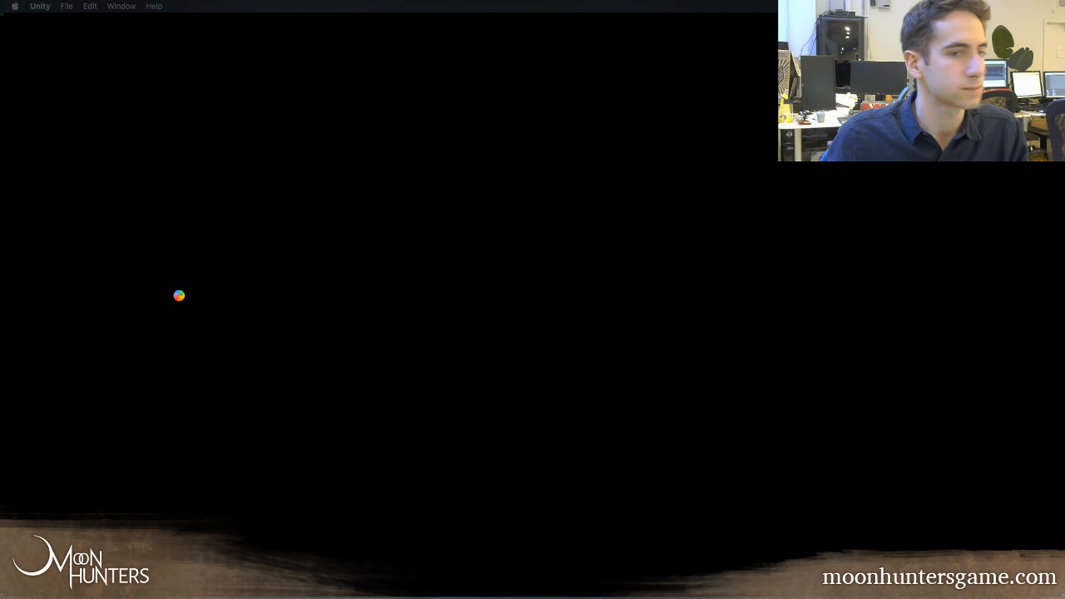
{"action": "mouse_move", "coordinate": [499, 592]}
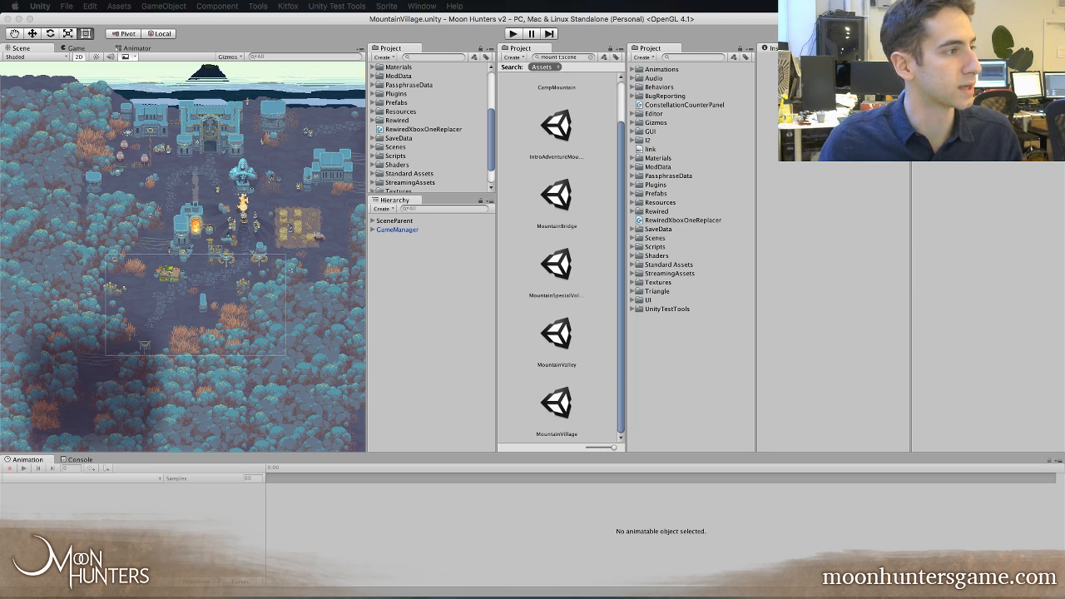
{"action": "key", "text": "super+Tab"}
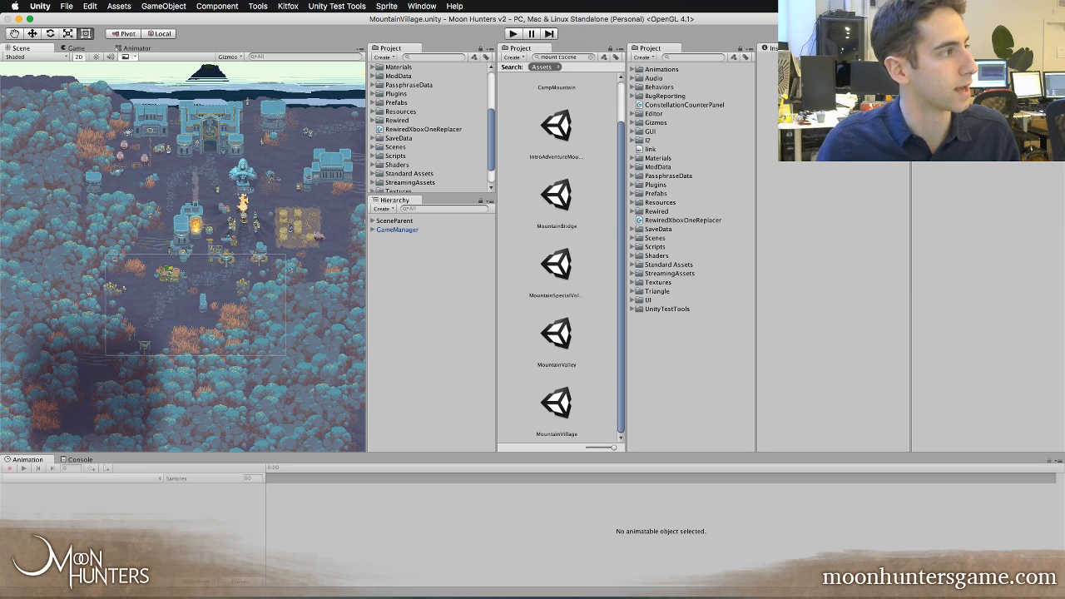
{"action": "key", "text": "super+Tab"}
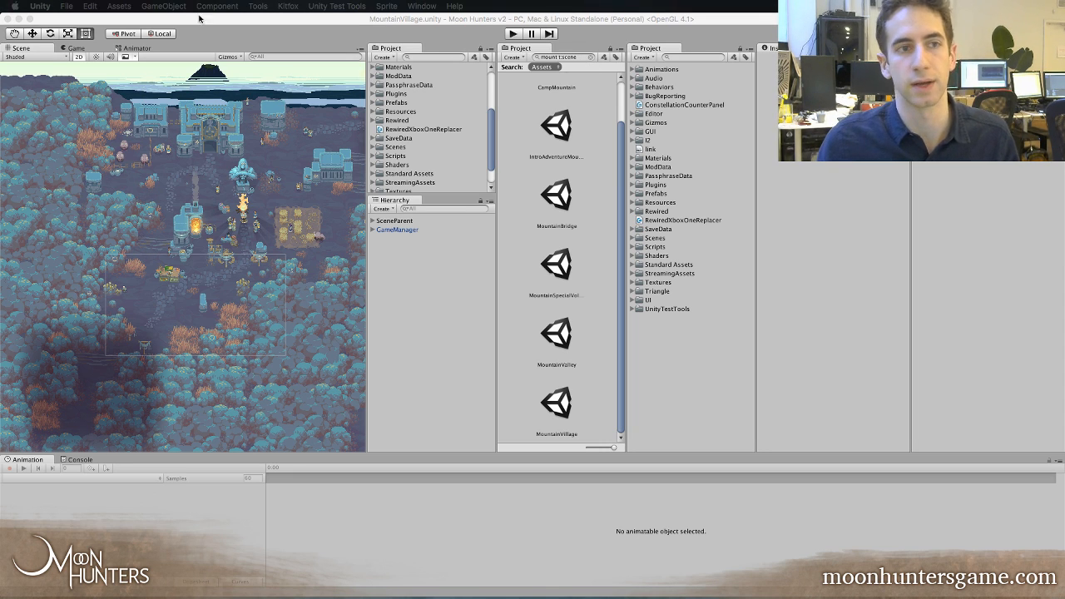
- Create a new empty scene in place of the MountainVillage scene
{"action": "left_click", "coordinate": [69, 5]}
{"action": "left_click", "coordinate": [68, 6]}
{"action": "left_click", "coordinate": [66, 7]}
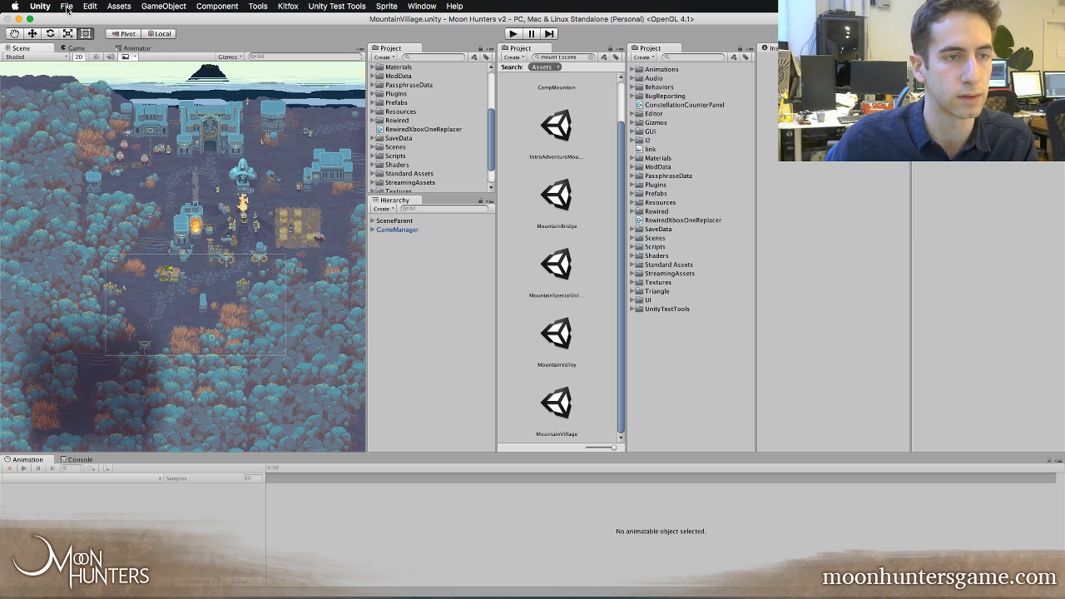
{"action": "left_click", "coordinate": [65, 9]}
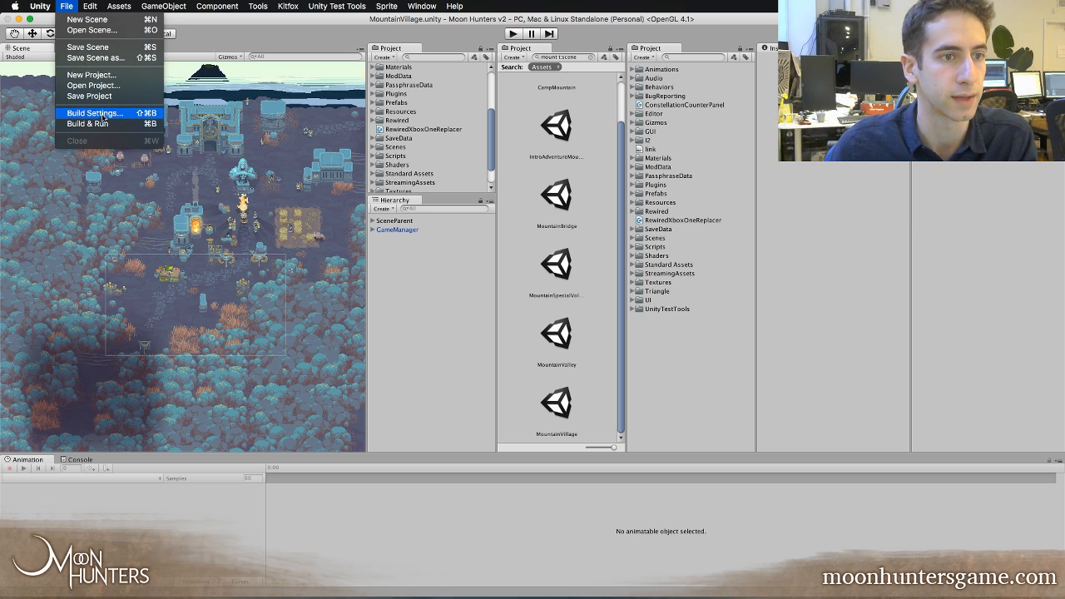
{"action": "left_click", "coordinate": [90, 23]}
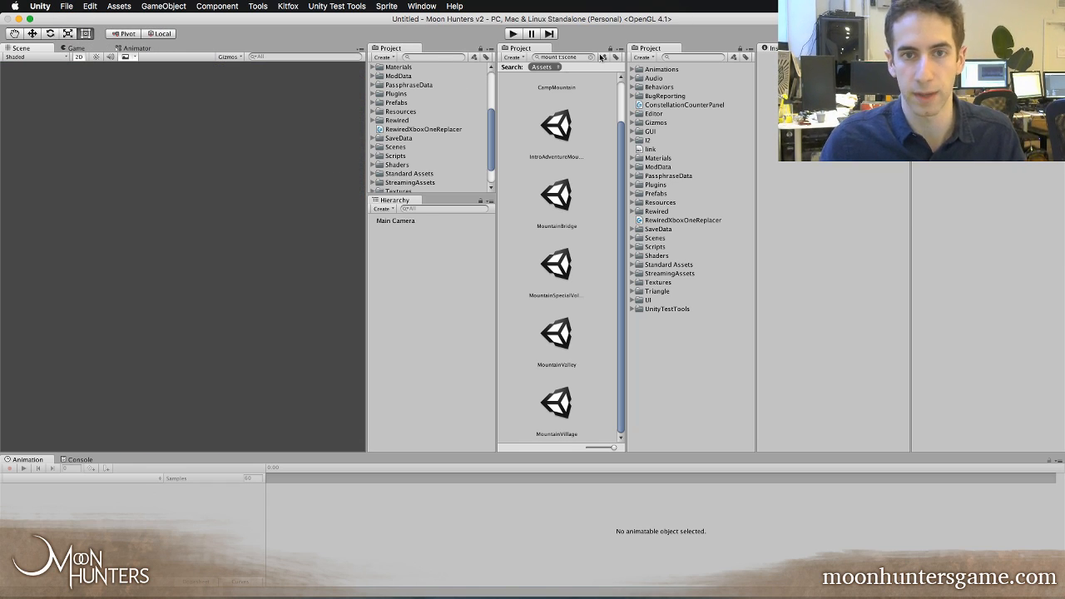
- Replace the asset search term in the middle project browser with "ursacub"
{"action": "left_click_drag", "start_coordinate": [583, 57], "coordinate": [426, 75]}
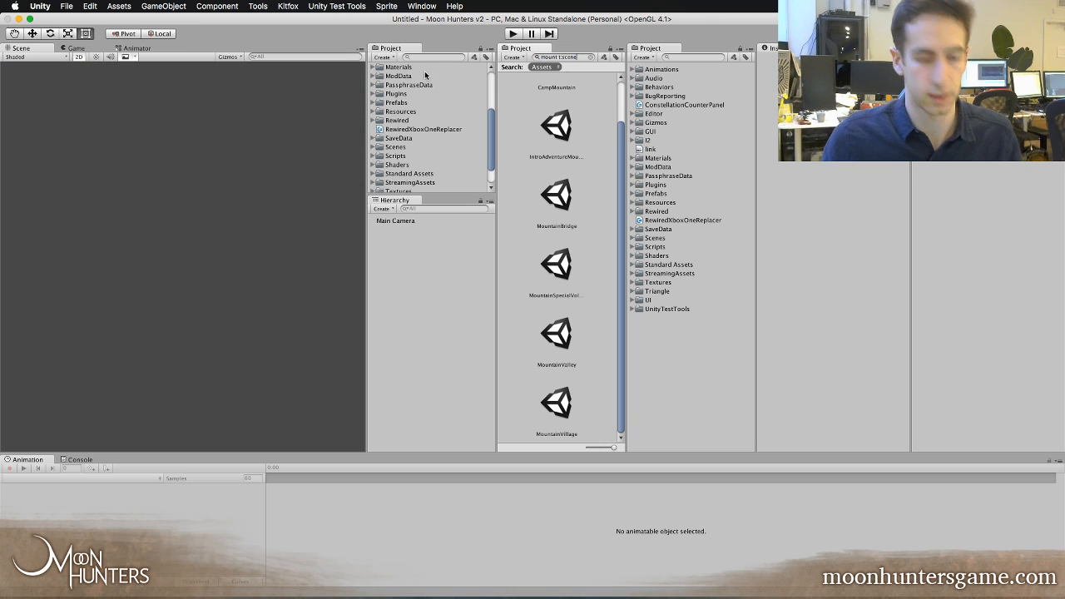
{"action": "type", "text": "ursacub"}
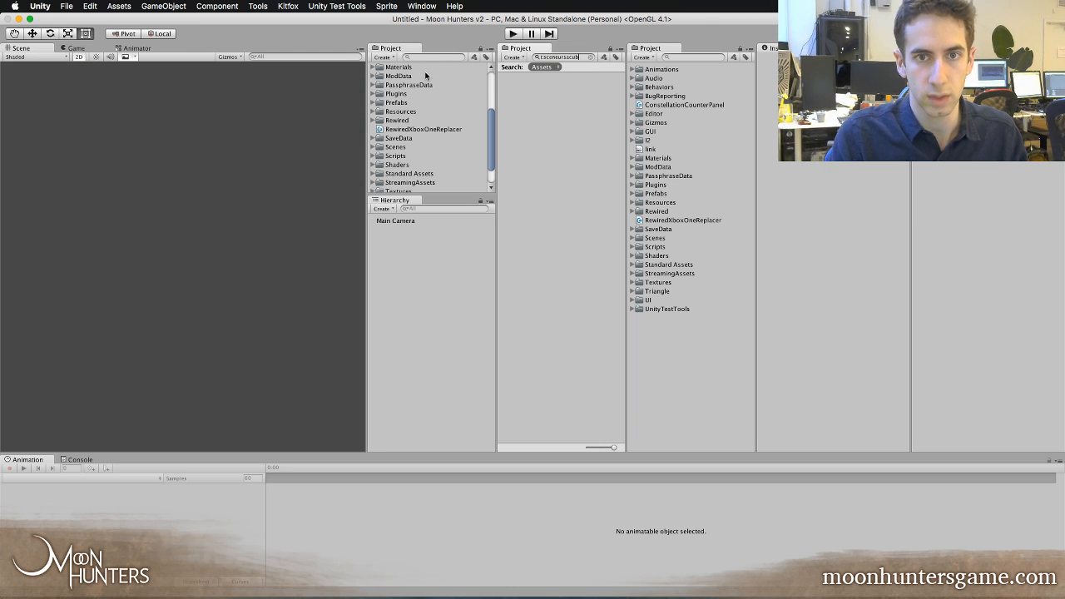
{"action": "key", "text": "super+a"}
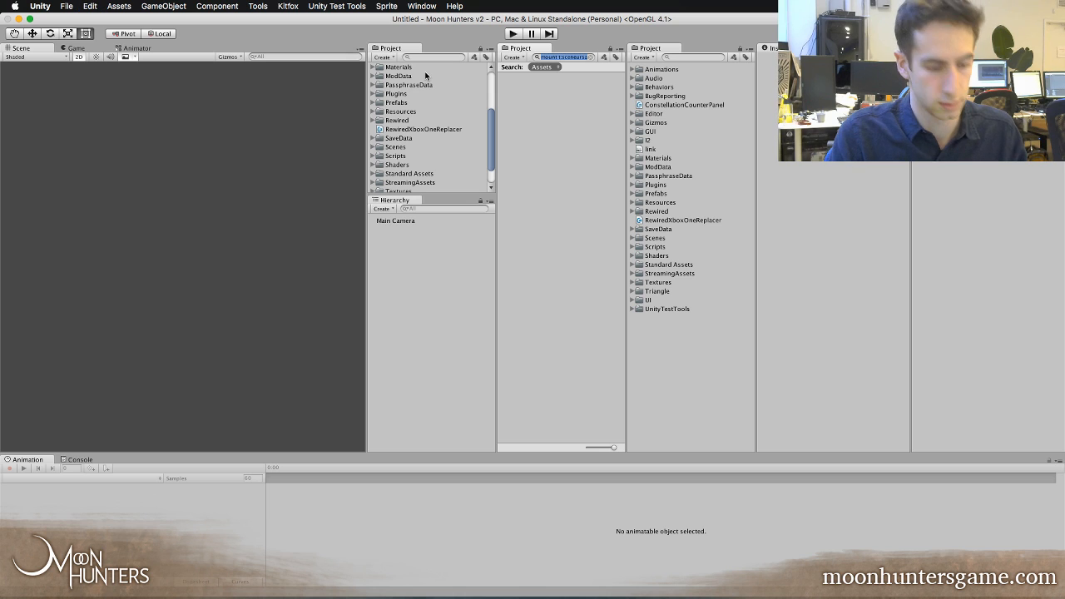
{"action": "type", "text": "a"}
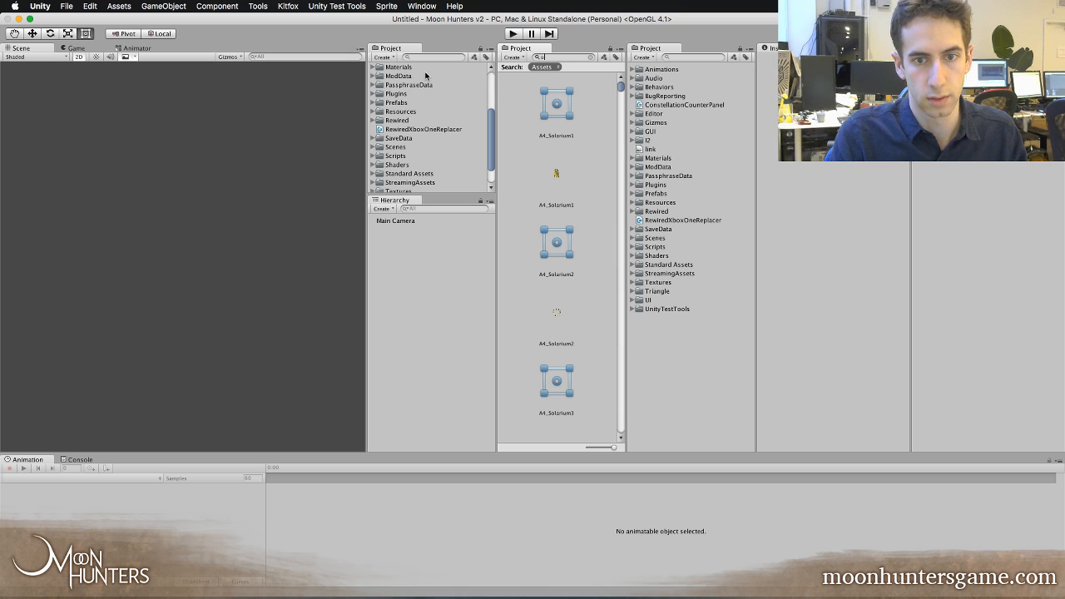
{"action": "type", "text": "rsacub"}
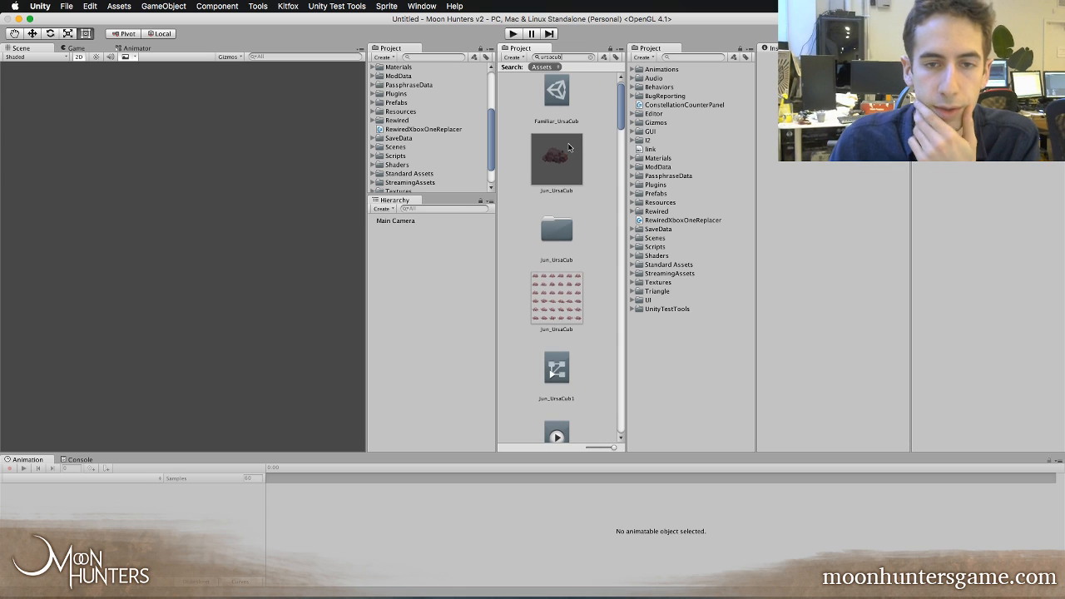
- Examine the Familiar_UrsaCub asset, the Jun_UrsaCub sprite sheet and the components of the Jun_UrsaCub prefab
{"action": "left_click", "coordinate": [559, 108]}
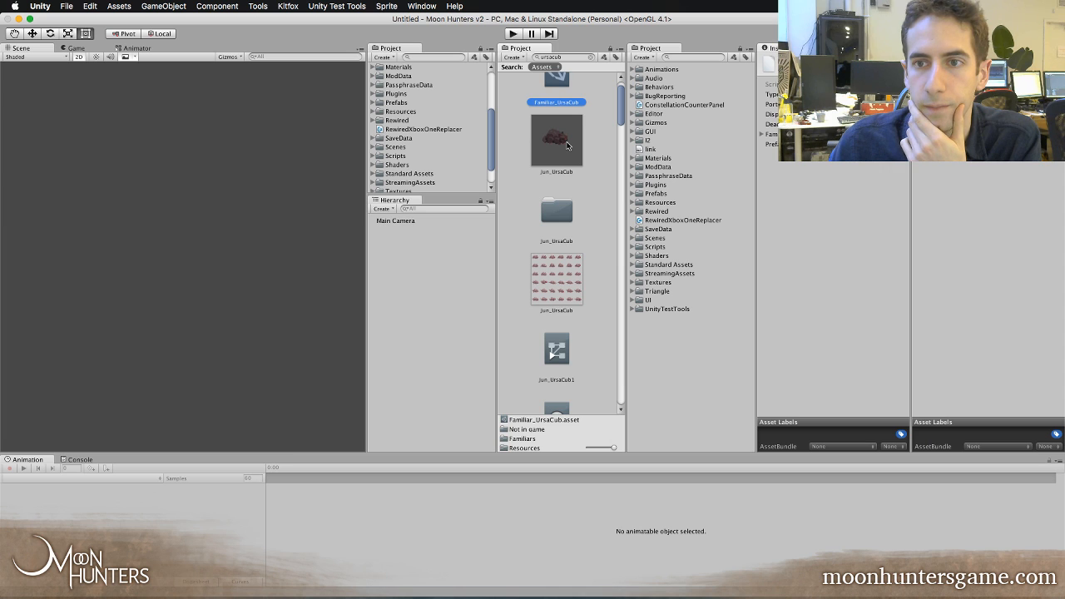
{"action": "left_click", "coordinate": [567, 146]}
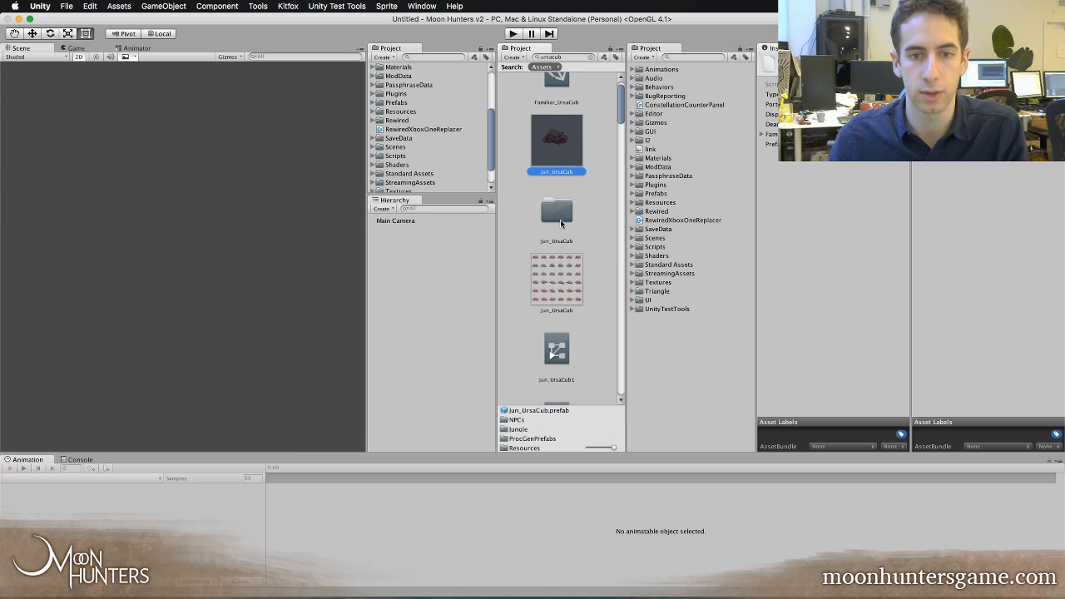
{"action": "scroll", "coordinate": [560, 221], "scroll_direction": "down", "scroll_amount": 2}
{"action": "left_click", "coordinate": [559, 221]}
{"action": "scroll", "coordinate": [559, 221], "scroll_direction": "down", "scroll_amount": 4}
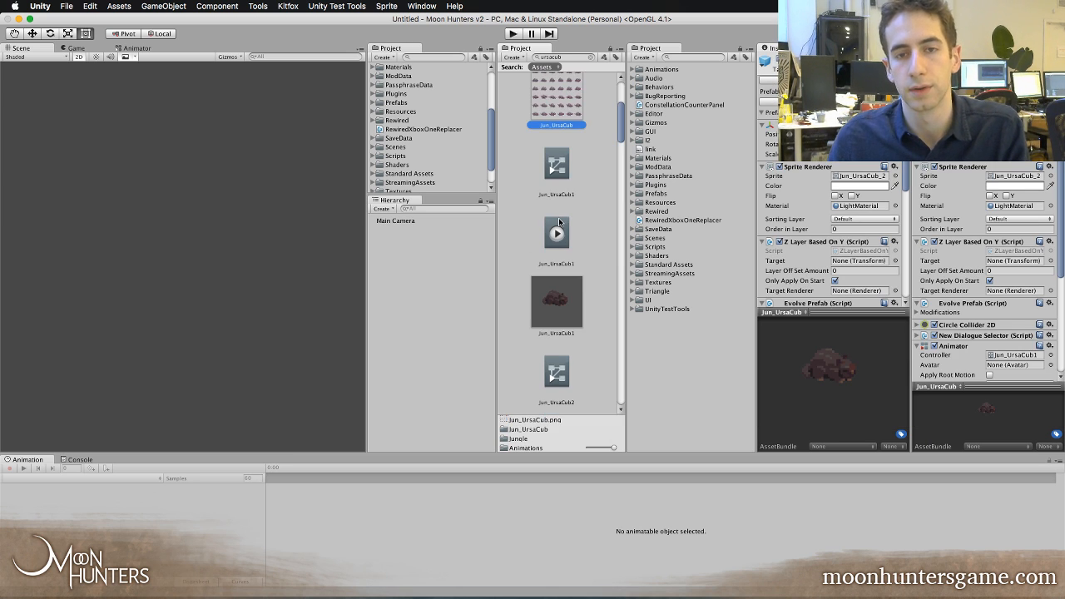
{"action": "scroll", "coordinate": [558, 219], "scroll_direction": "down", "scroll_amount": 5}
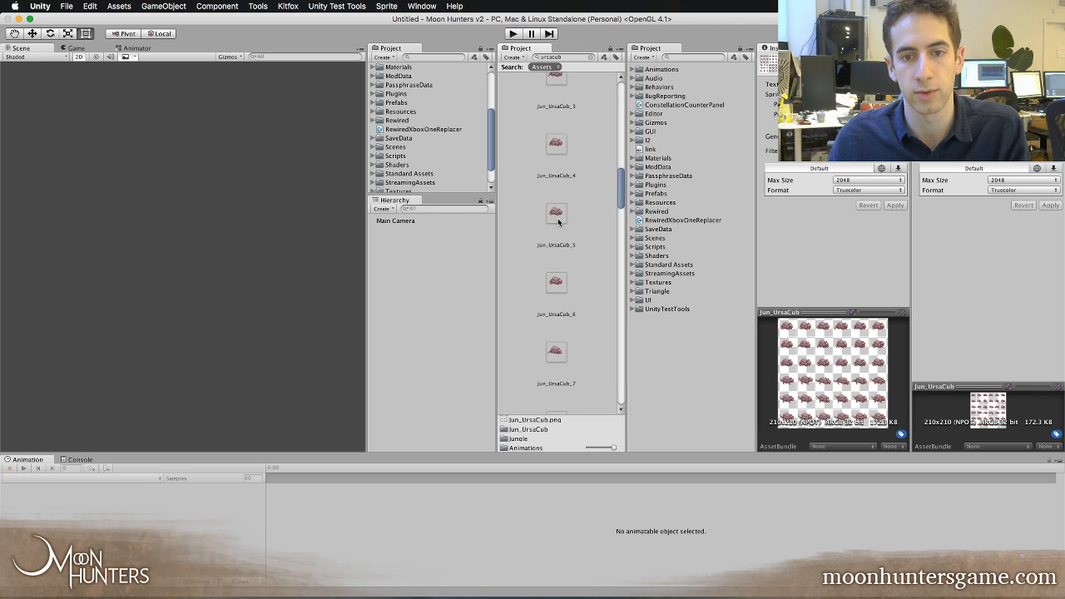
{"action": "scroll", "coordinate": [559, 221], "scroll_direction": "up", "scroll_amount": 8}
{"action": "left_click", "coordinate": [571, 182]}
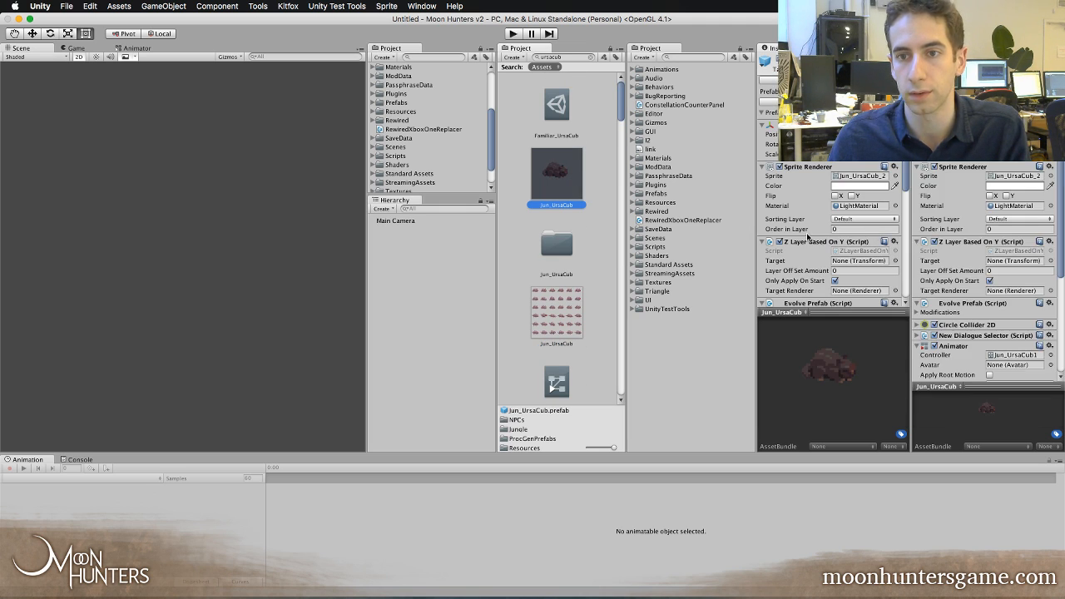
{"action": "scroll", "coordinate": [807, 237], "scroll_direction": "down", "scroll_amount": 5}
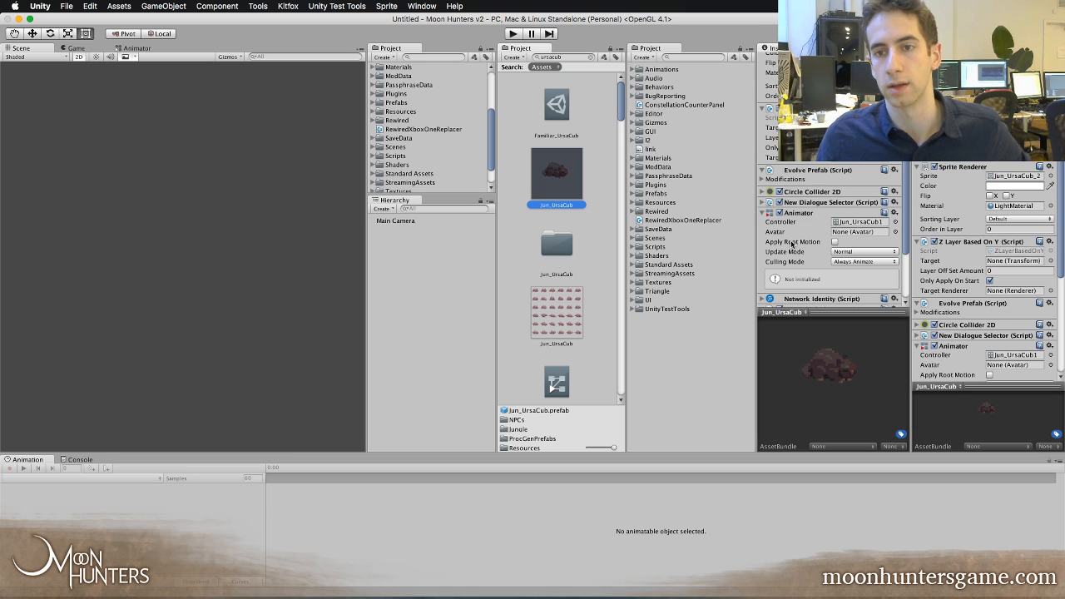
{"action": "left_click", "coordinate": [400, 247]}
{"action": "right_click", "coordinate": [402, 248]}
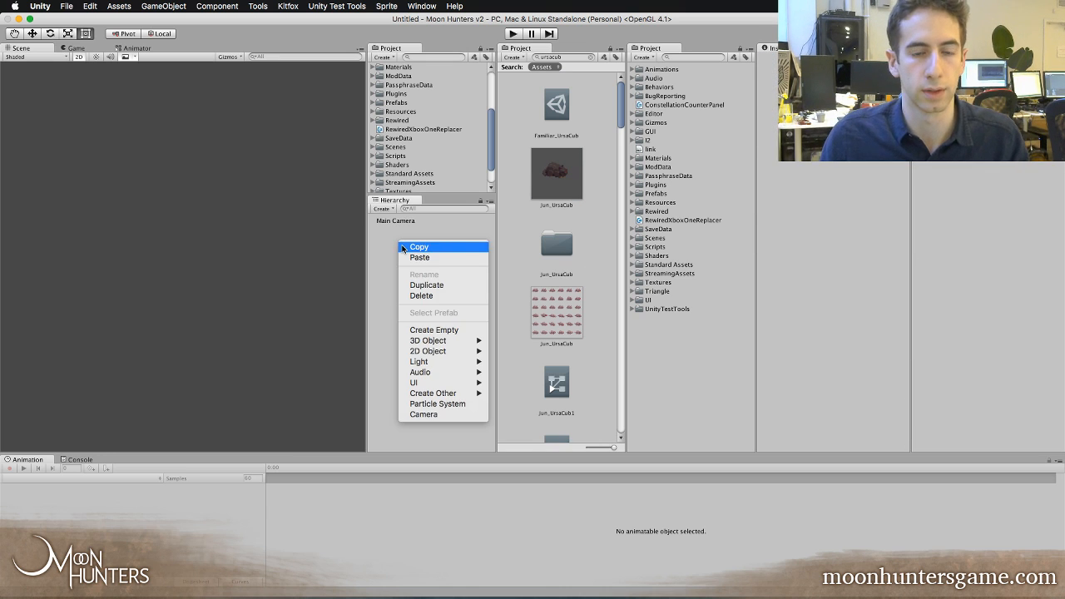
{"action": "left_click", "coordinate": [406, 232]}
- Duplicate the Jun_UrsaCub prefab and rename the copy Fam_Jun_UrsaCub
{"action": "left_click", "coordinate": [556, 190]}
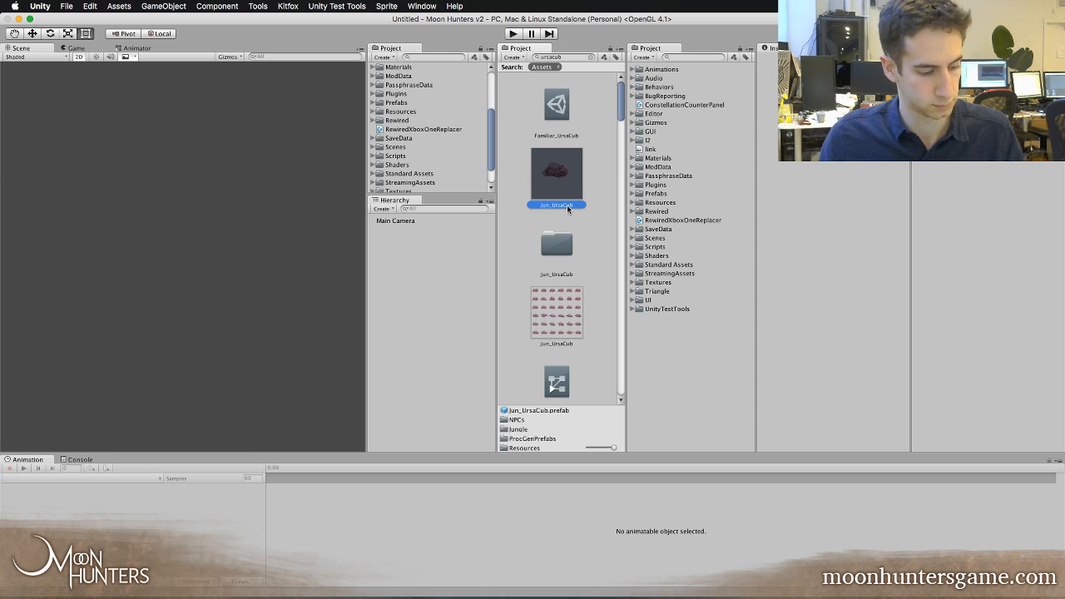
{"action": "key", "text": "super+d"}
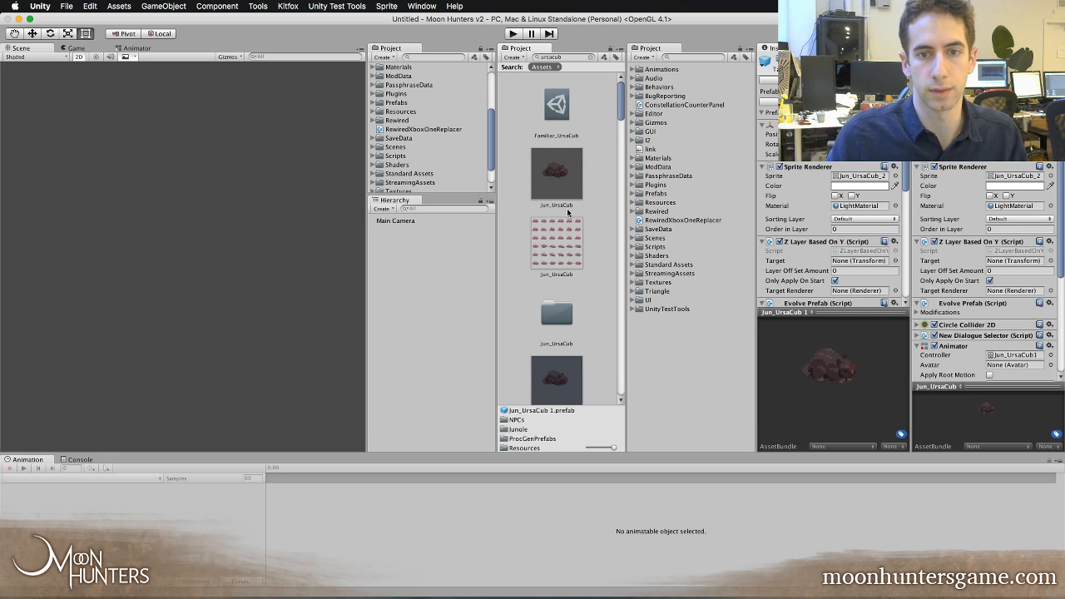
{"action": "key", "text": "Return"}
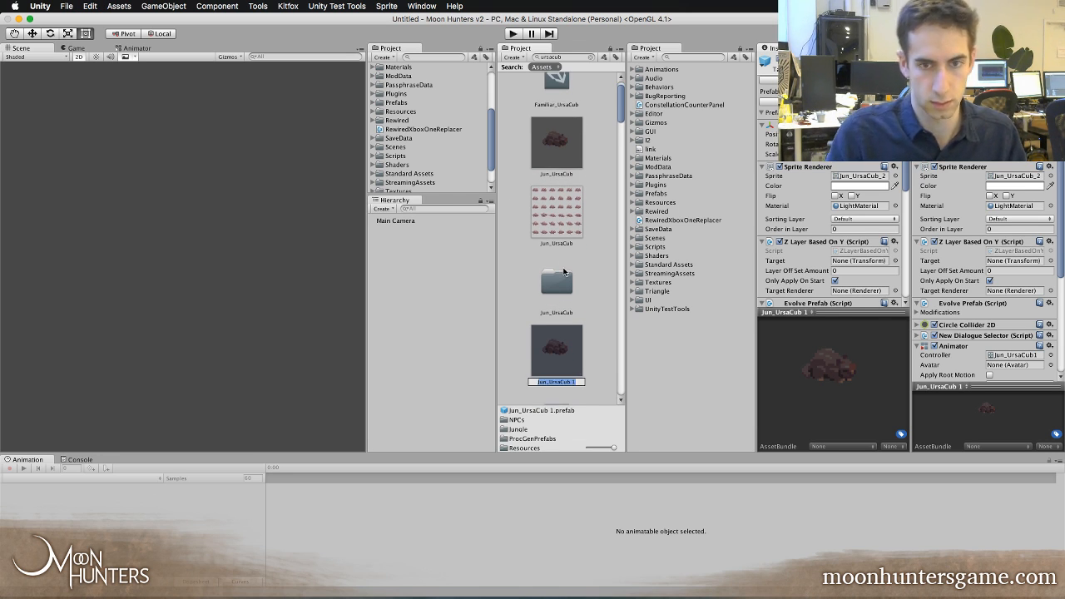
{"action": "key", "text": "Right"}
{"action": "key", "text": "BackSpace"}
{"action": "key", "text": "BackSpace"}
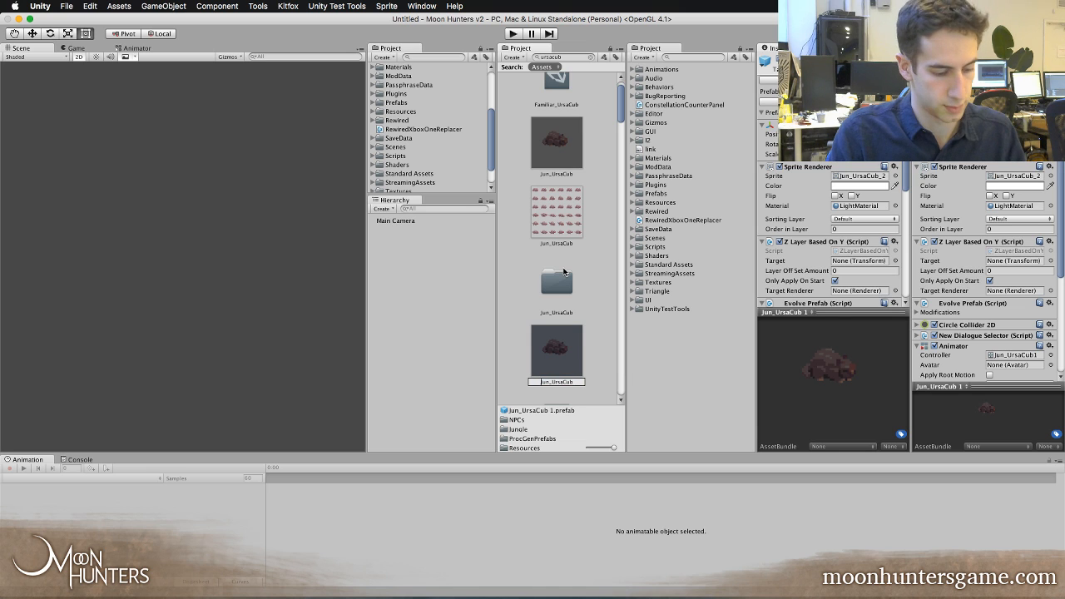
{"action": "key", "text": "Home"}
{"action": "type", "text": "Fam_"}
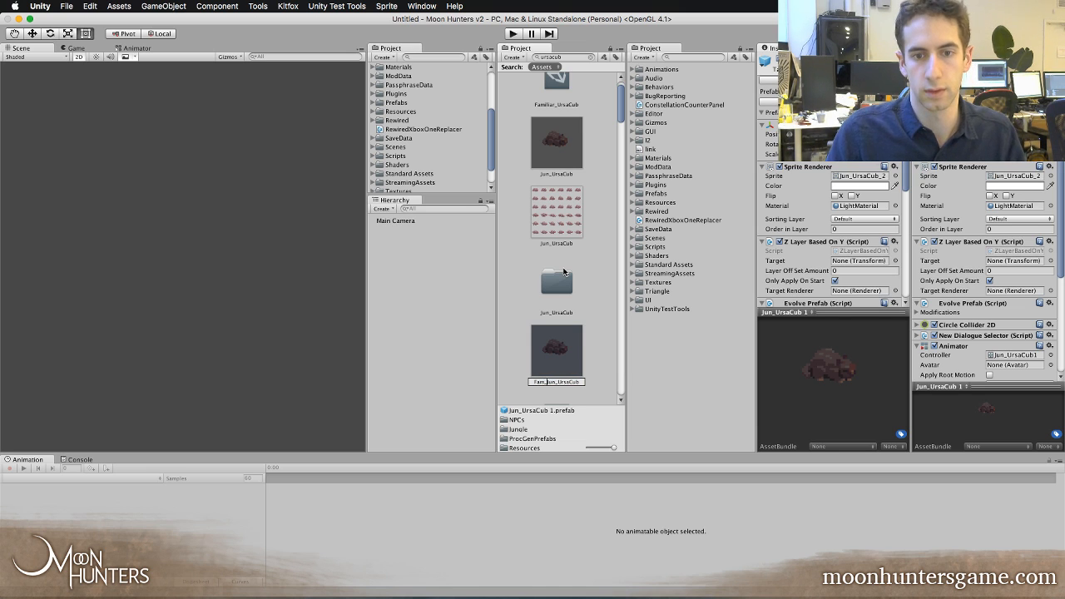
{"action": "key", "text": "Return"}
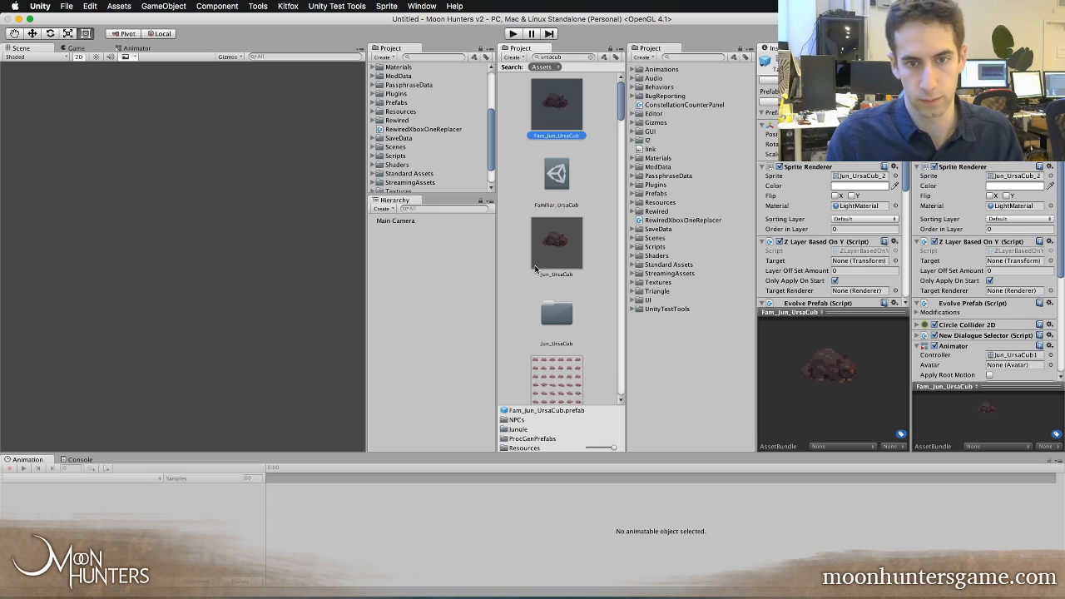
- Rename the duplicated Fam_Jun_UrsaCub prefab to Fam_UrsaCub
{"action": "key", "text": "Left"}
{"action": "key", "text": "Left"}
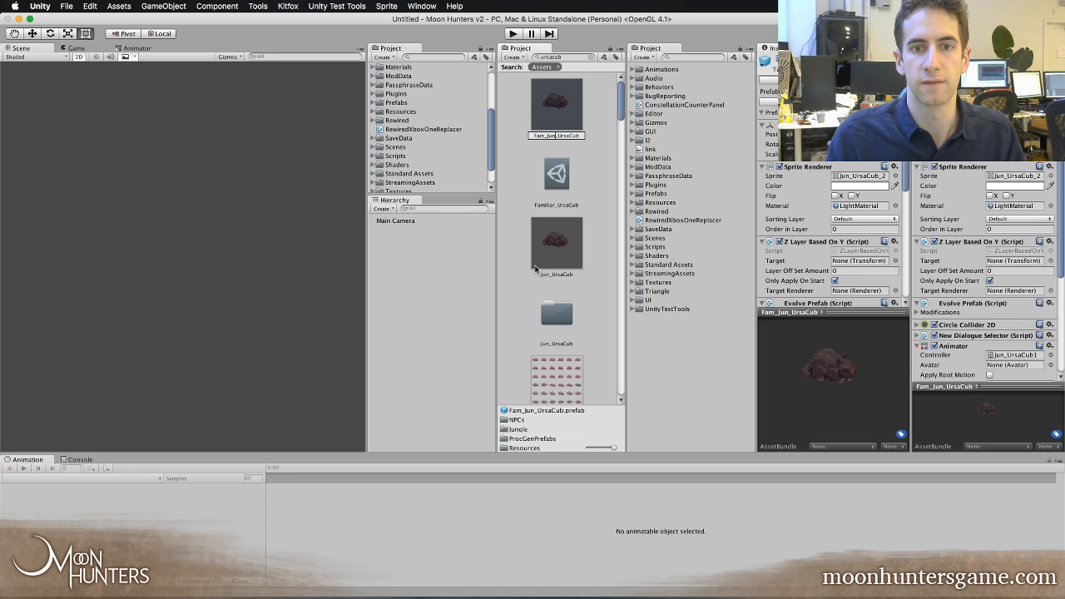
{"action": "key", "text": "BackSpace"}
{"action": "key", "text": "BackSpace"}
{"action": "key", "text": "BackSpace"}
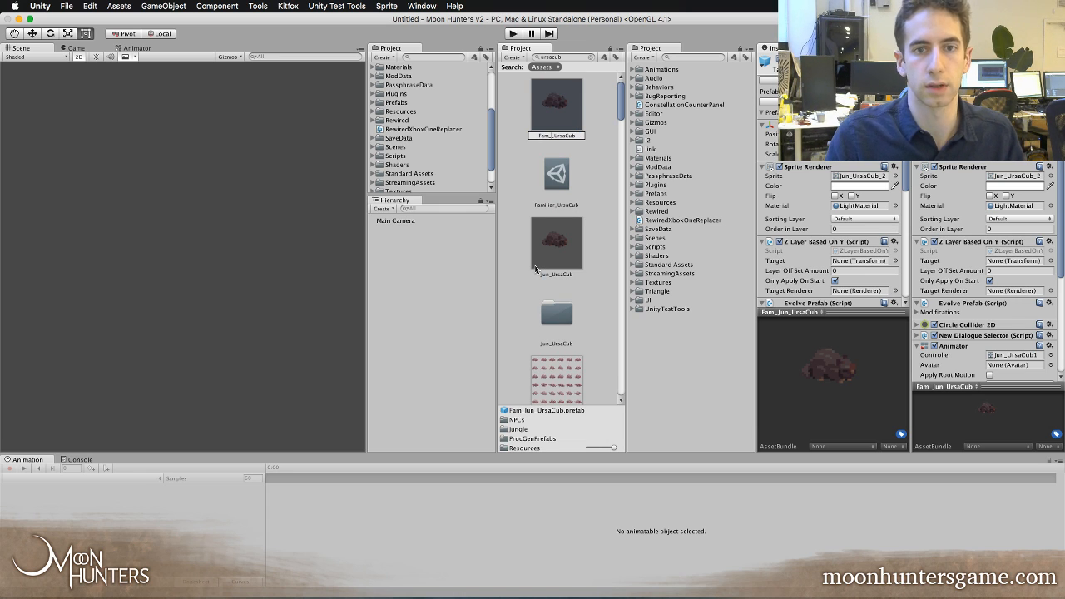
{"action": "key", "text": "Return"}
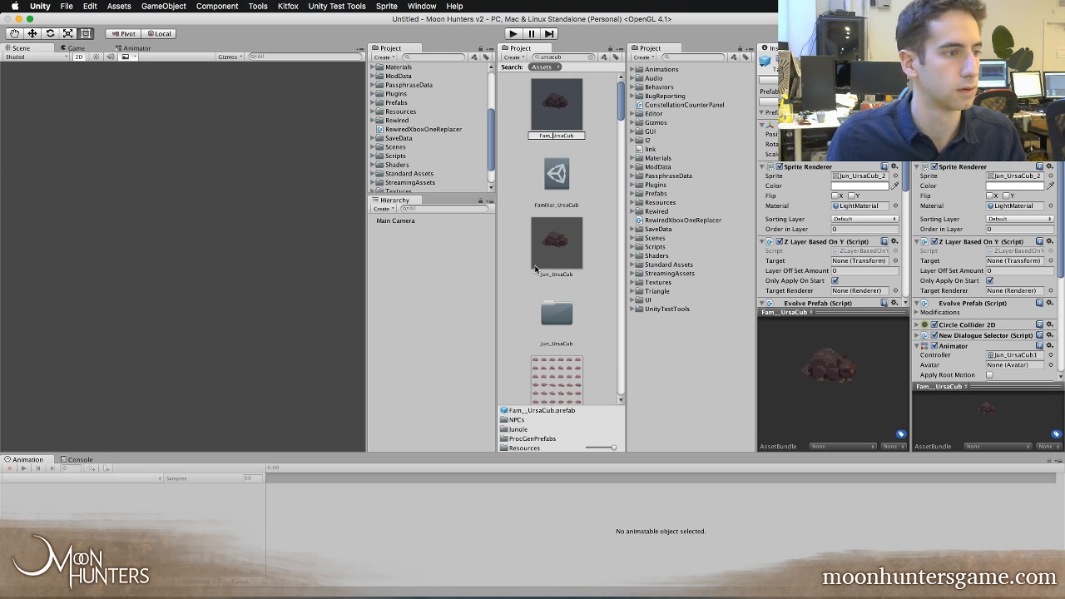
{"action": "key", "text": "Return"}
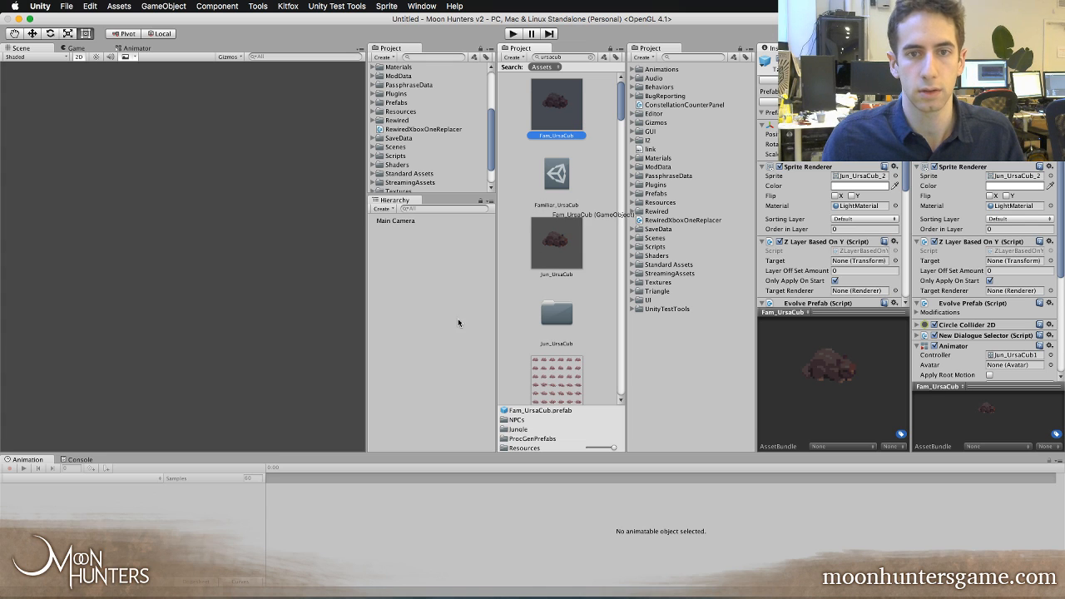
- Place an instance of the Fam_UrsaCub prefab in the empty scene and frame it in the scene view
{"action": "left_click_drag", "start_coordinate": [458, 323], "coordinate": [423, 261]}
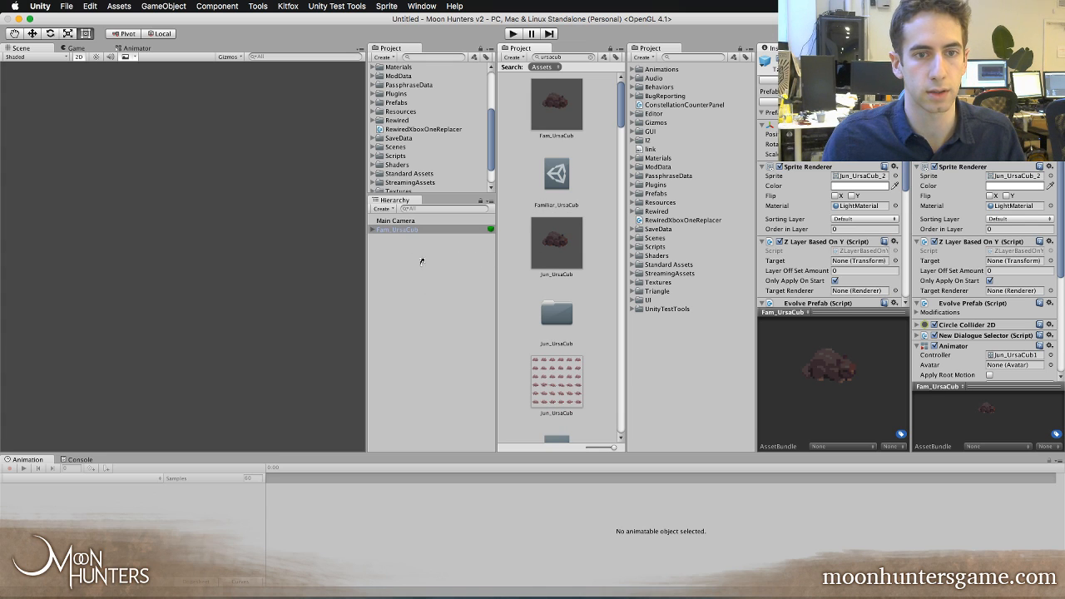
{"action": "left_click", "coordinate": [403, 230]}
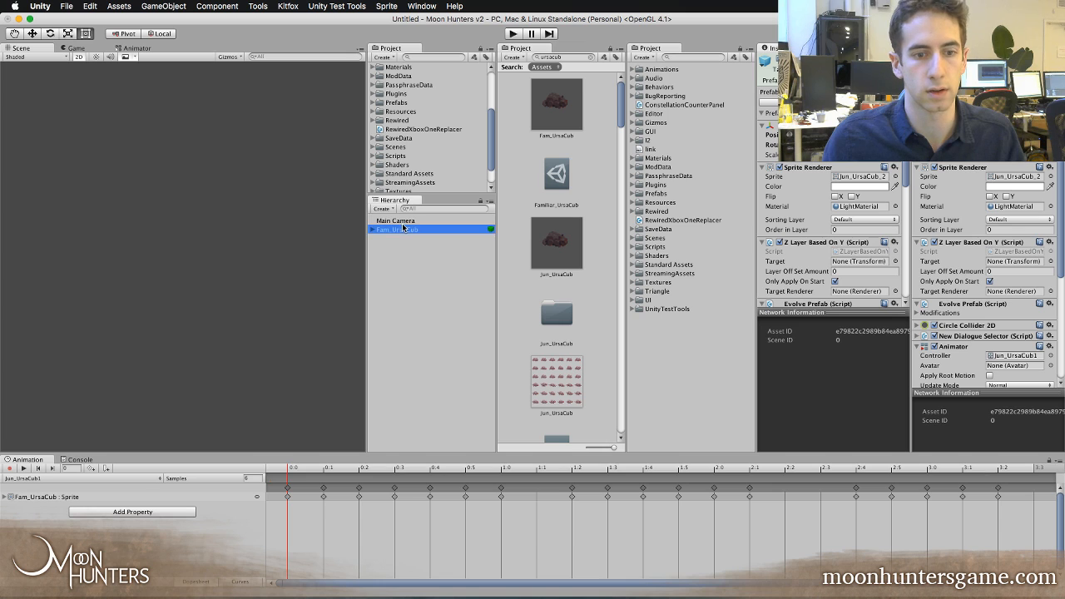
{"action": "double_click", "coordinate": [404, 228]}
{"action": "scroll", "coordinate": [226, 254], "scroll_direction": "up", "scroll_amount": 1}
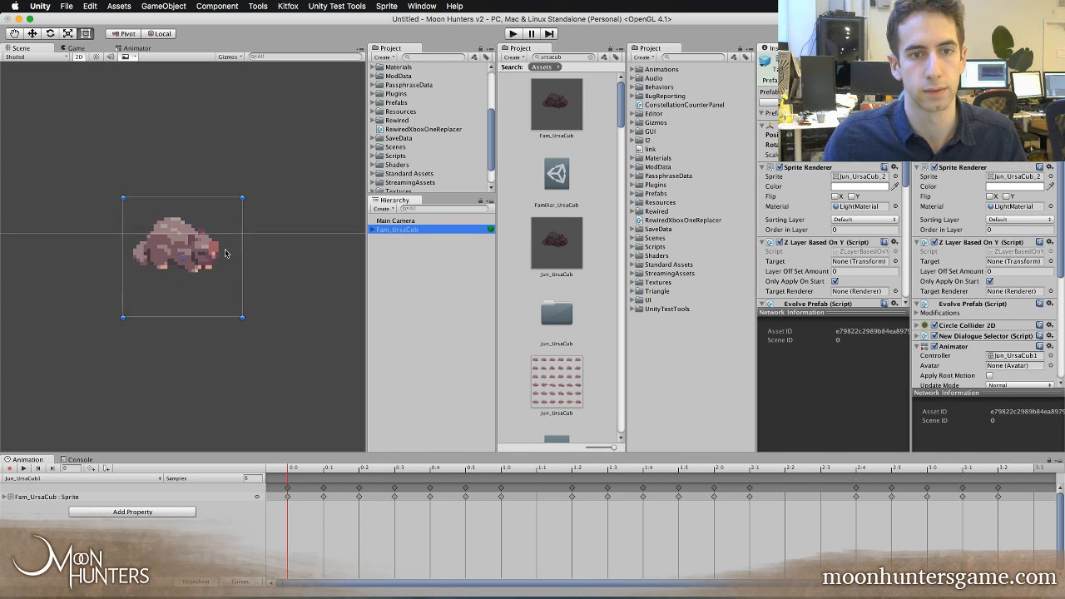
{"action": "scroll", "coordinate": [227, 254], "scroll_direction": "up", "scroll_amount": 1}
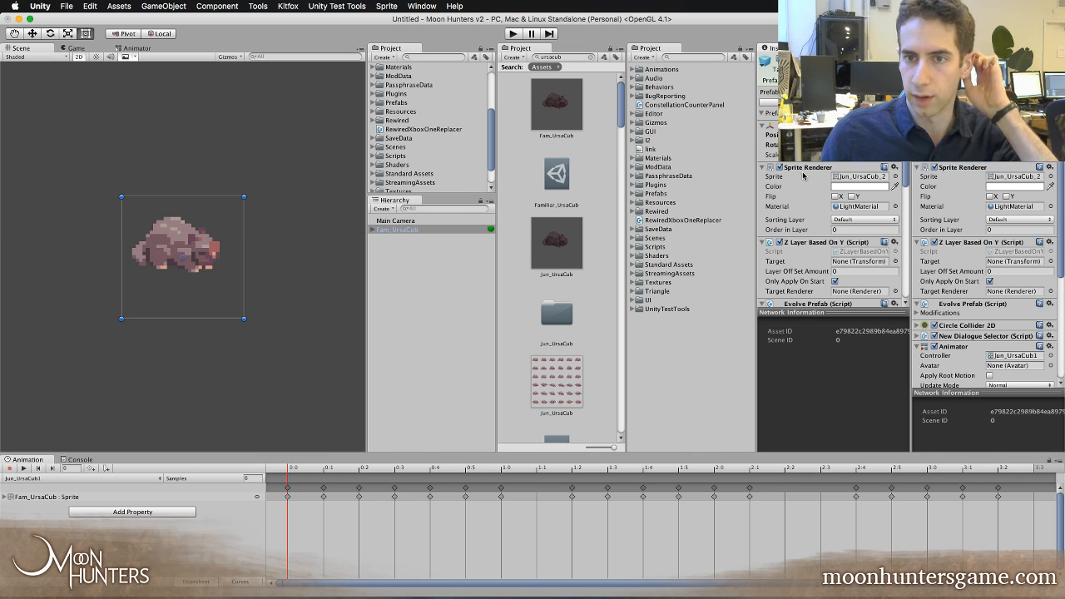
- Remove the Evolve Prefab and New Dialogue Selector script components from the Fam_UrsaCub instance
{"action": "left_click", "coordinate": [428, 230]}
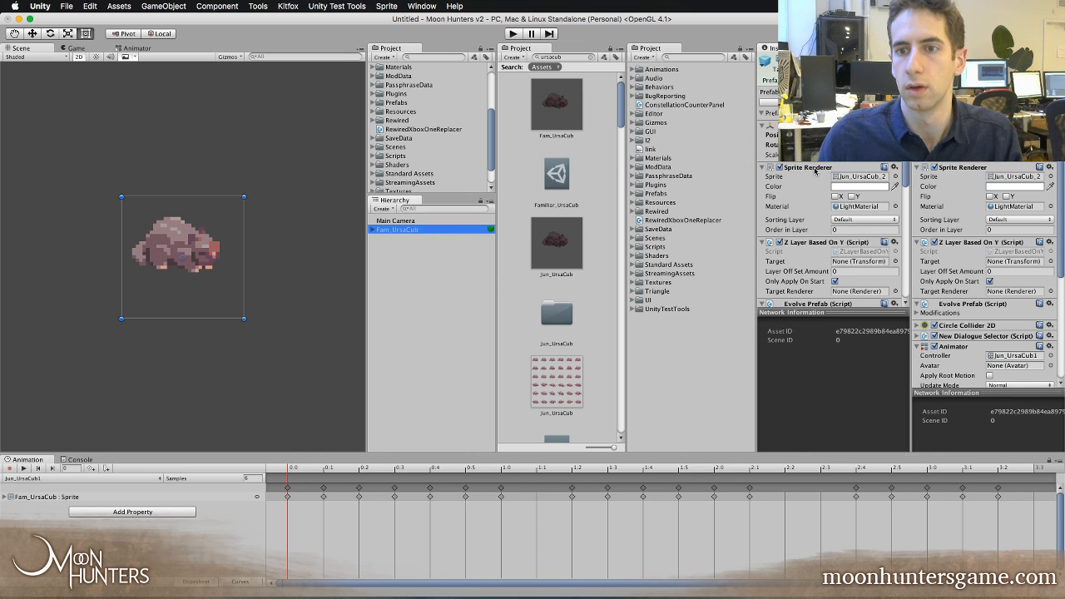
{"action": "scroll", "coordinate": [816, 171], "scroll_direction": "down", "scroll_amount": 4}
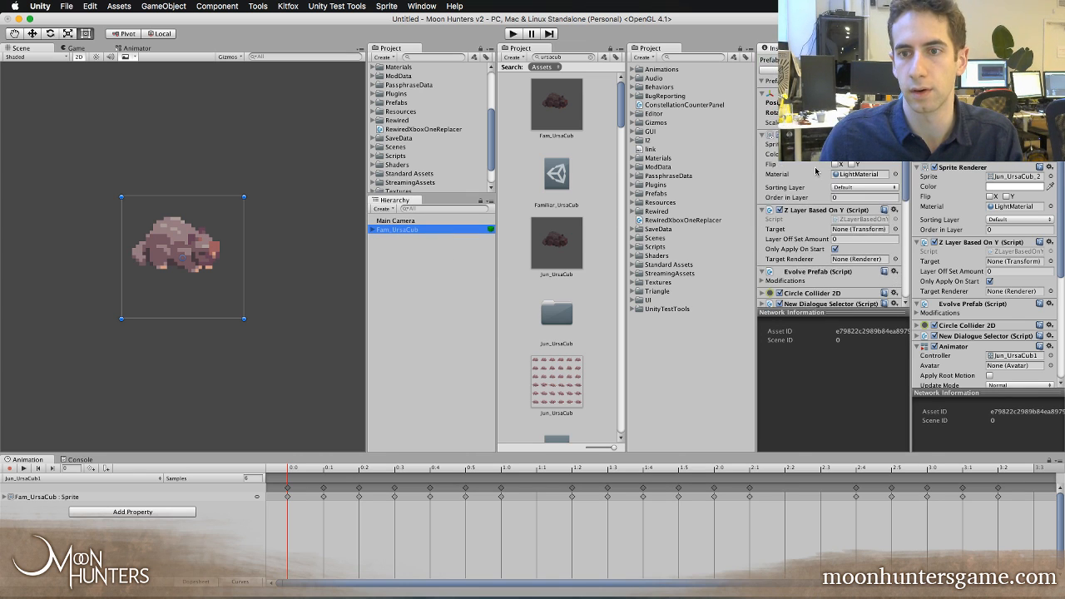
{"action": "scroll", "coordinate": [815, 171], "scroll_direction": "down", "scroll_amount": 5}
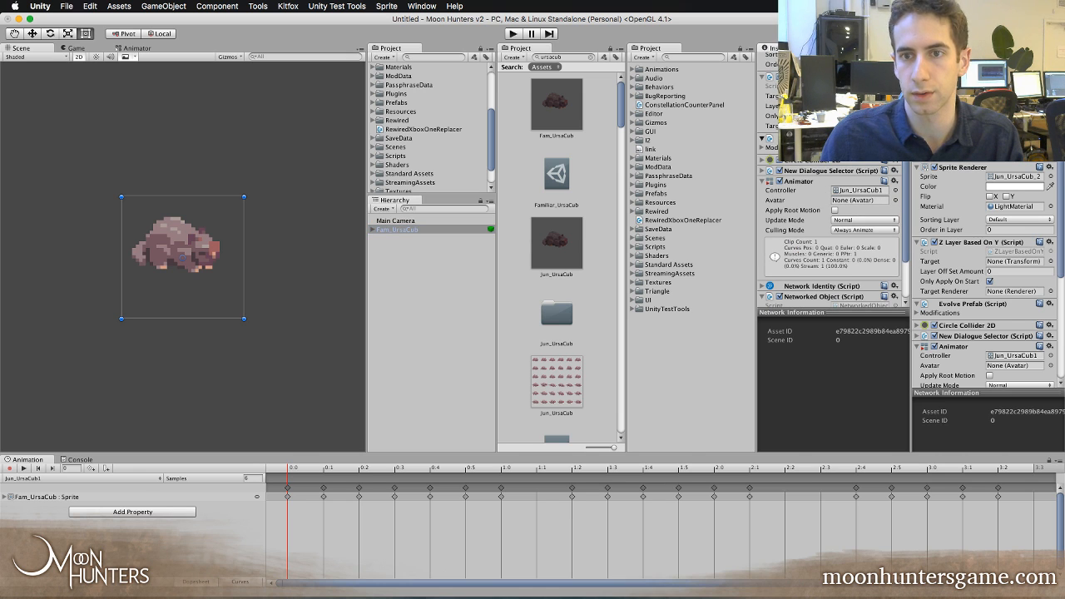
{"action": "right_click", "coordinate": [813, 167]}
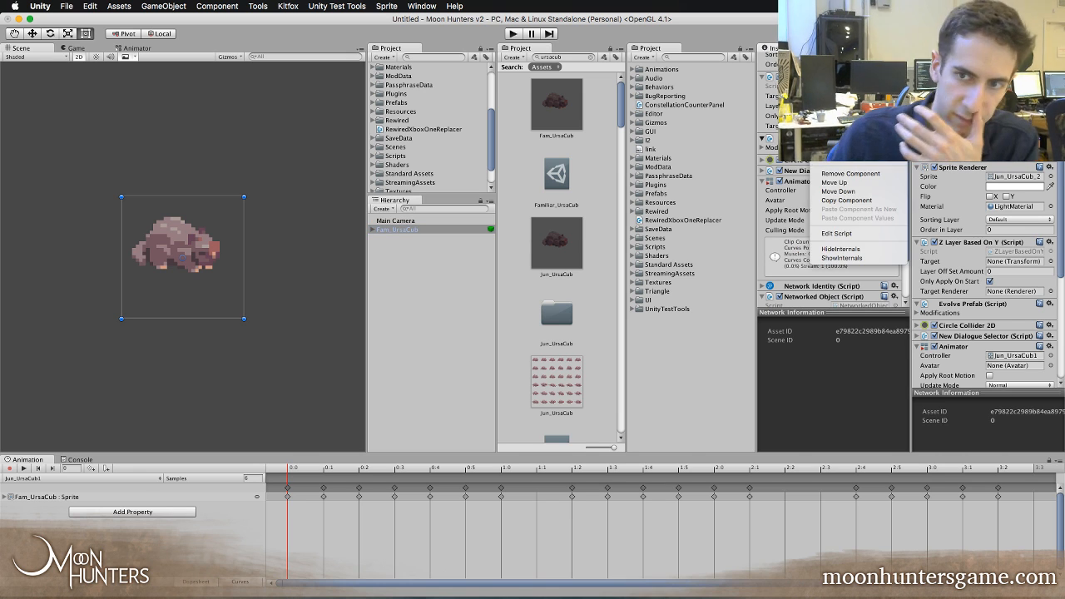
{"action": "left_click", "coordinate": [833, 175]}
{"action": "right_click", "coordinate": [811, 118]}
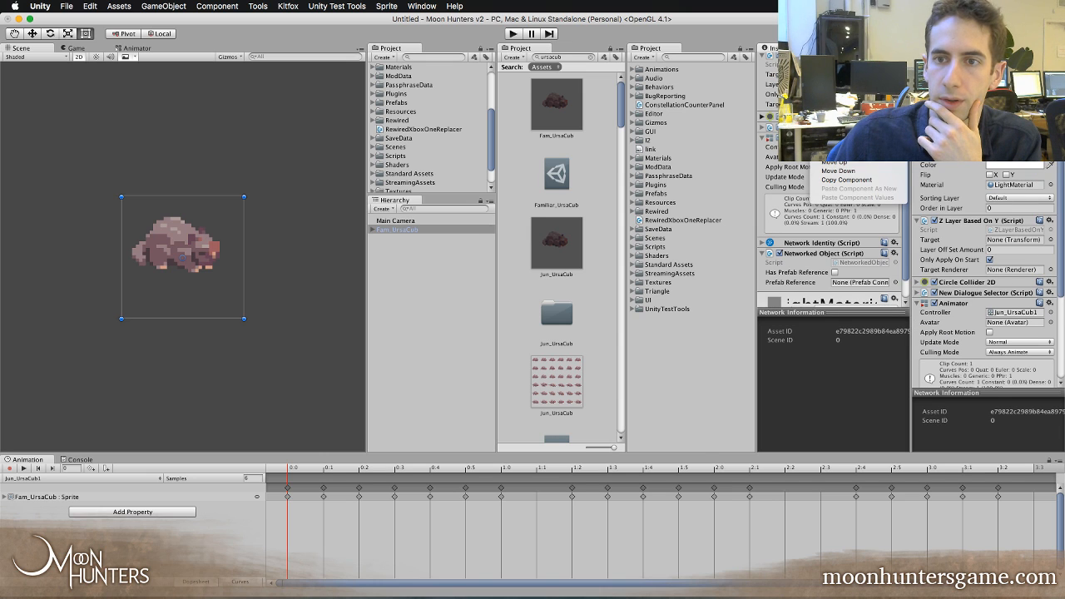
{"action": "left_click", "coordinate": [762, 117]}
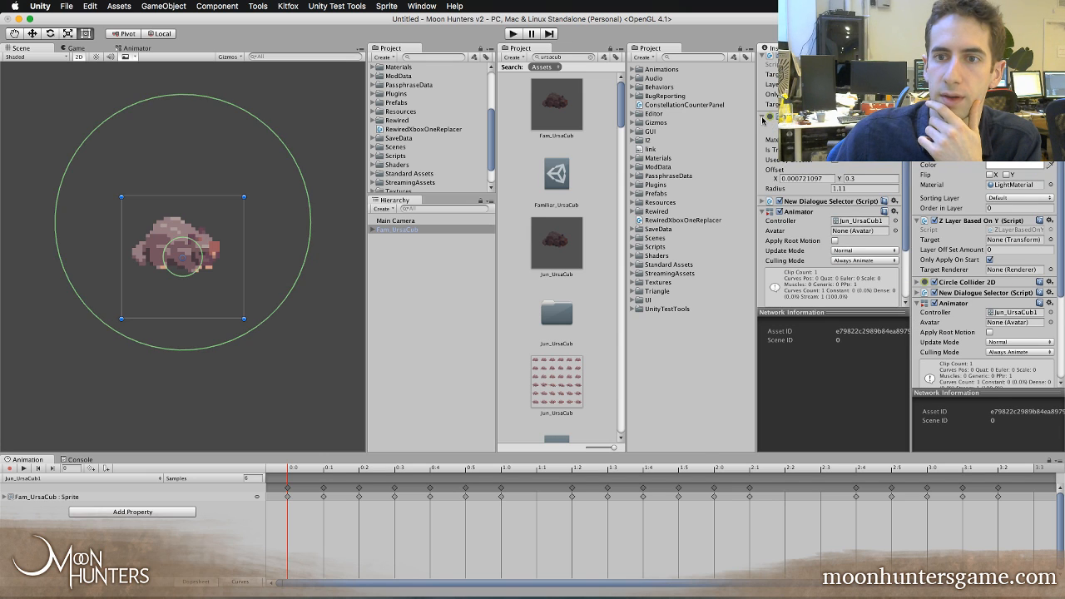
{"action": "left_click", "coordinate": [762, 119]}
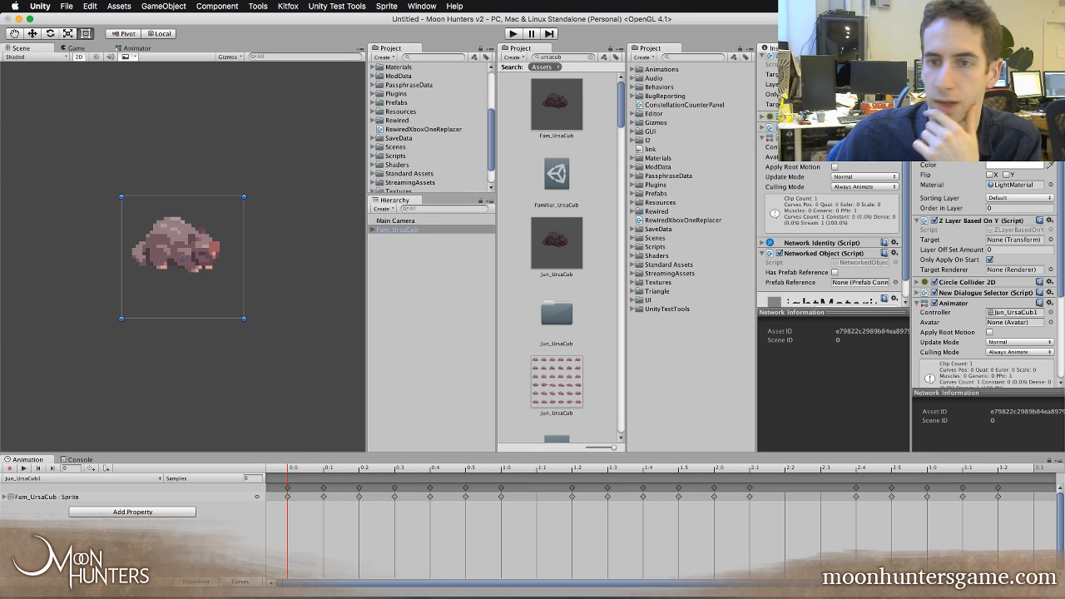
{"action": "right_click", "coordinate": [810, 128]}
{"action": "left_click", "coordinate": [834, 170]}
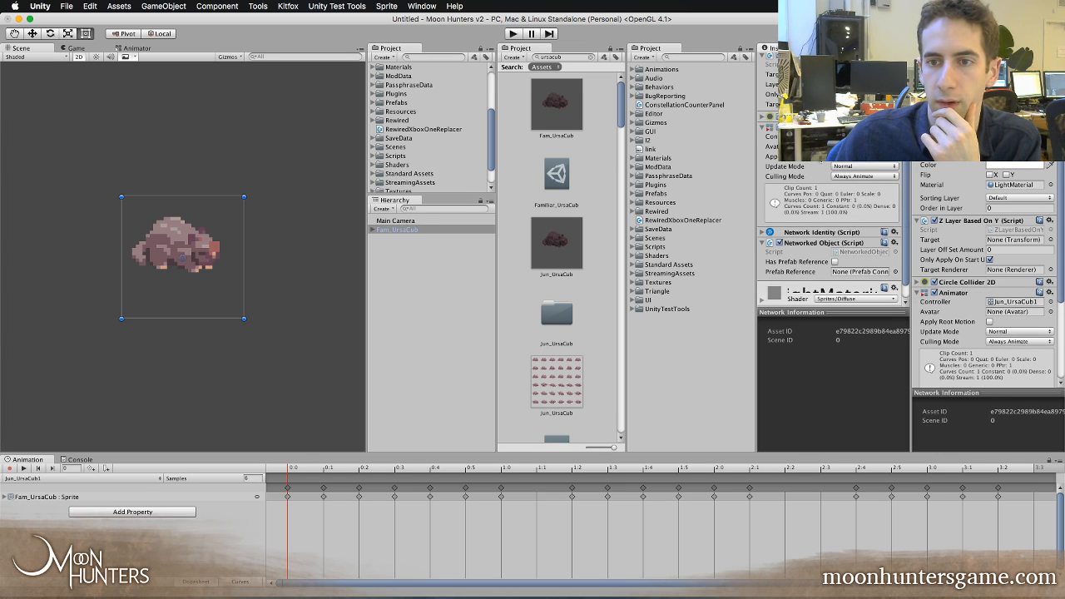
- Try to remove the Network Identity component from Fam_UrsaCub while its Networked Object component is still attached
{"action": "right_click", "coordinate": [825, 233]}
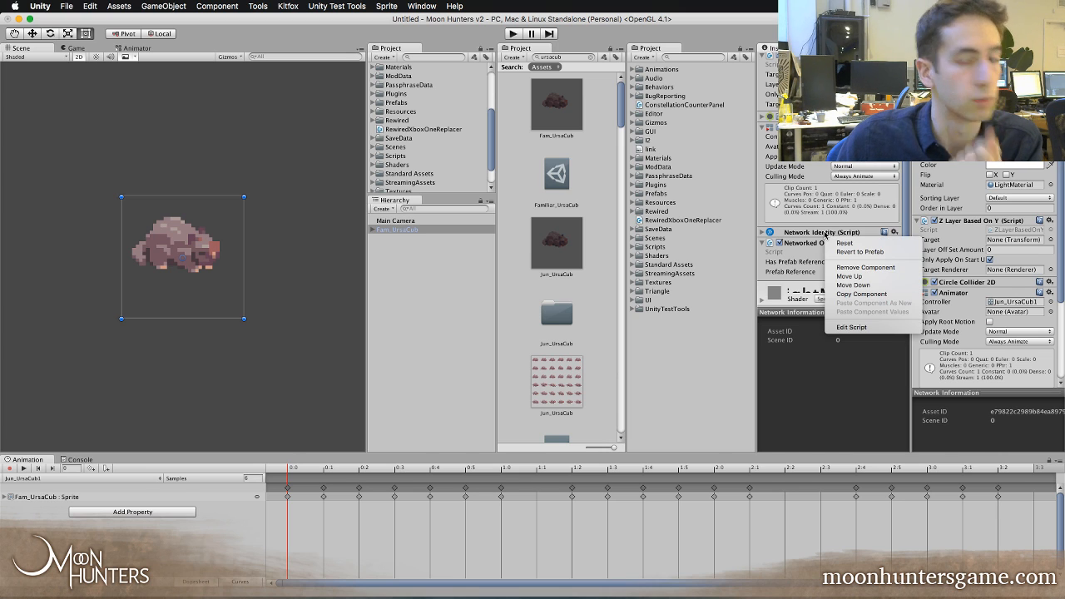
{"action": "left_click", "coordinate": [810, 248]}
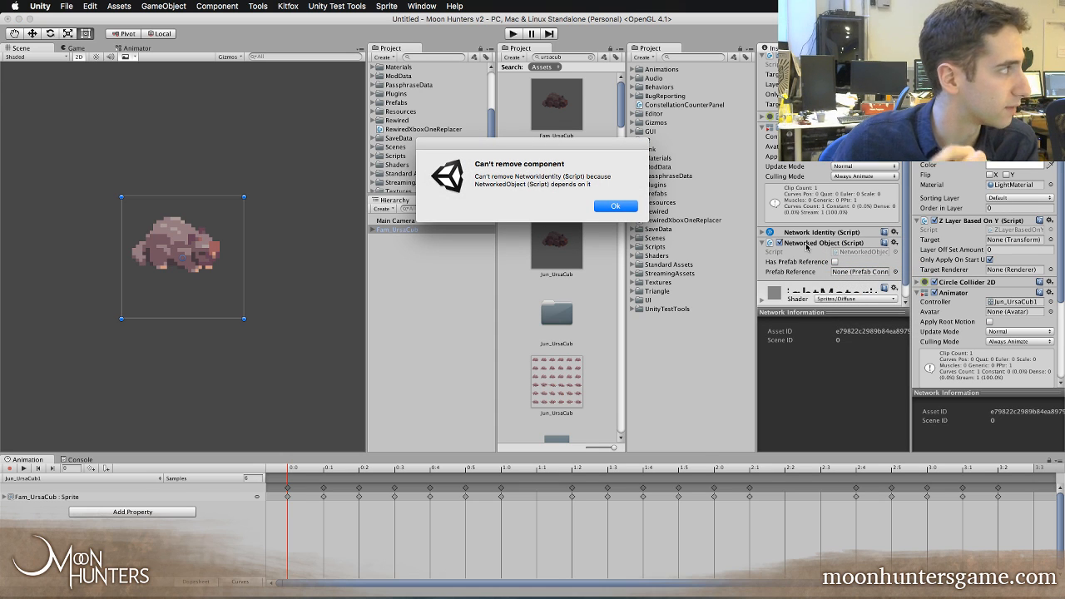
{"action": "left_click", "coordinate": [620, 207]}
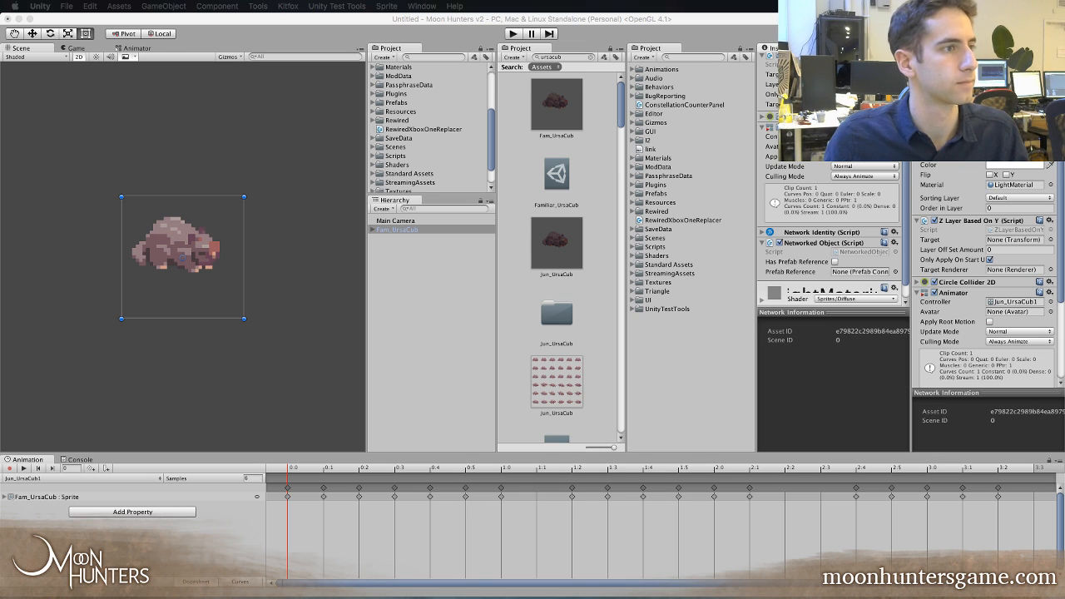
{"action": "left_click", "coordinate": [575, 241]}
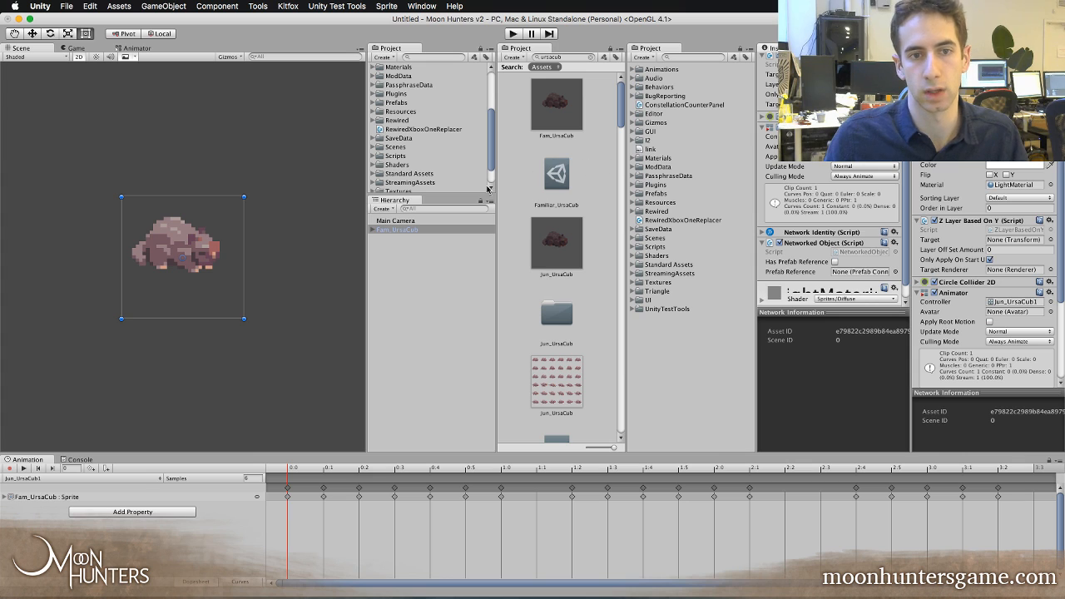
{"action": "right_click", "coordinate": [812, 242]}
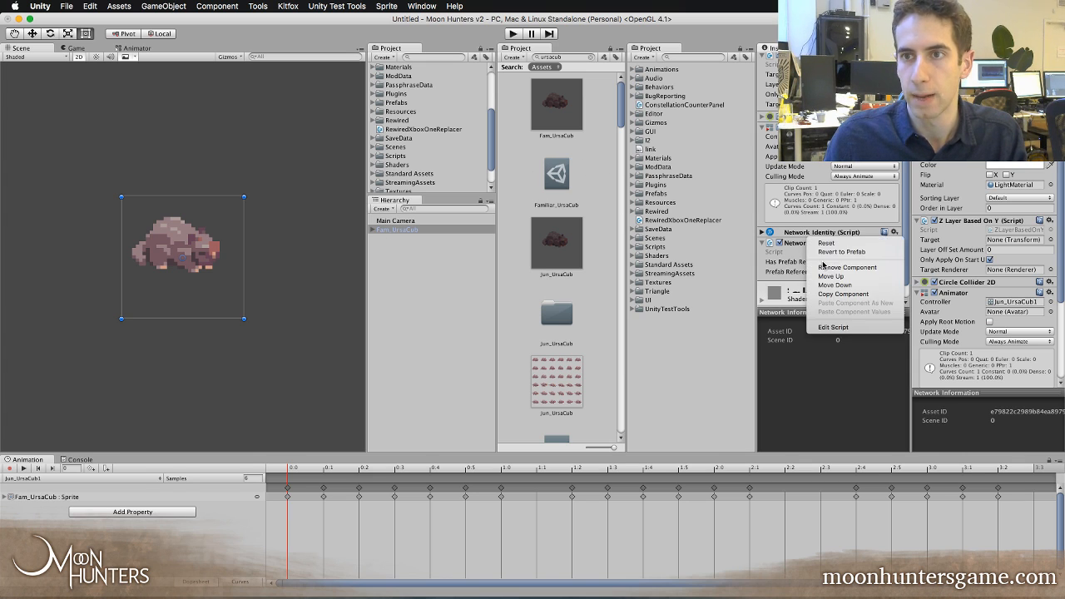
{"action": "left_click", "coordinate": [846, 267]}
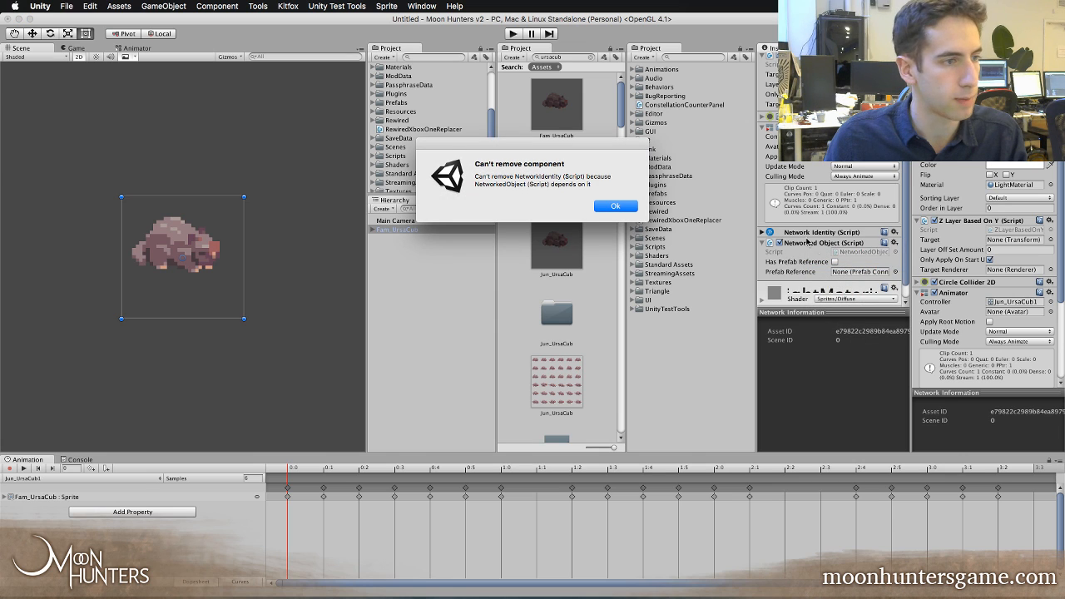
{"action": "left_click", "coordinate": [616, 206]}
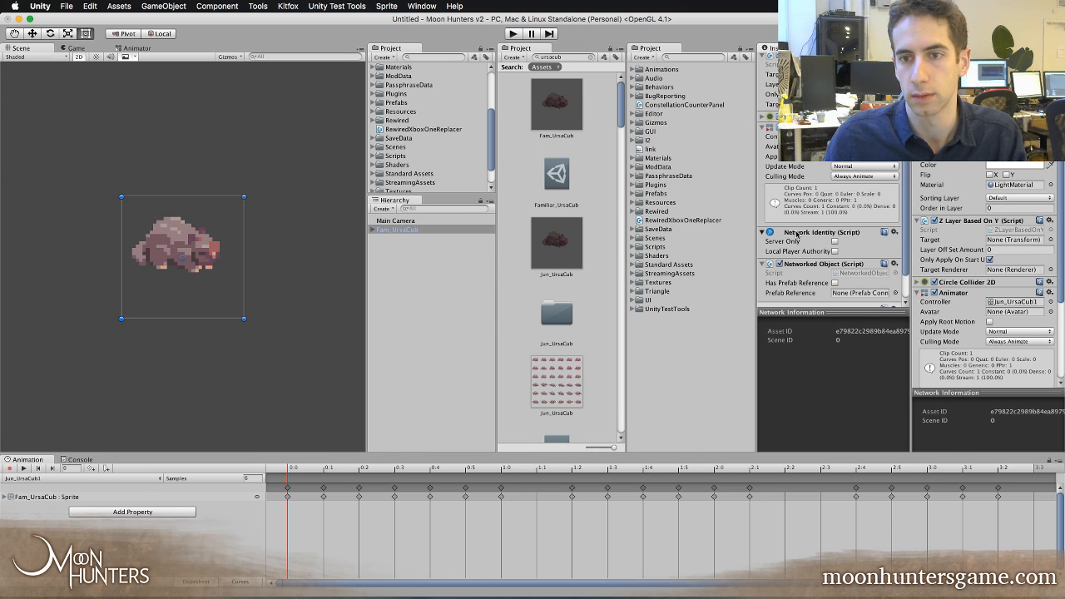
{"action": "right_click", "coordinate": [798, 235]}
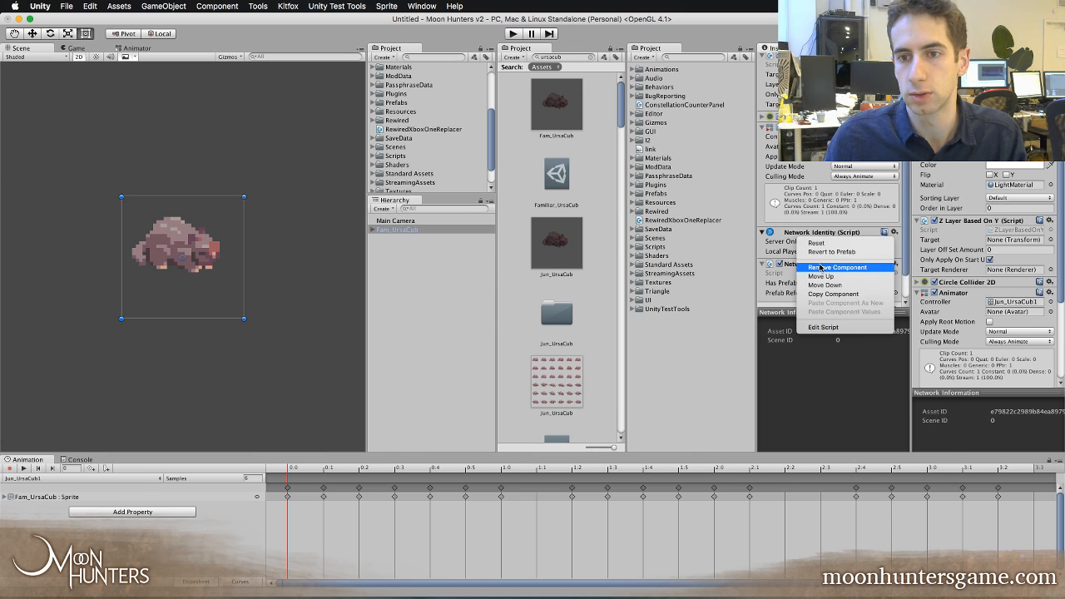
{"action": "left_click", "coordinate": [821, 267]}
{"action": "left_click", "coordinate": [616, 207]}
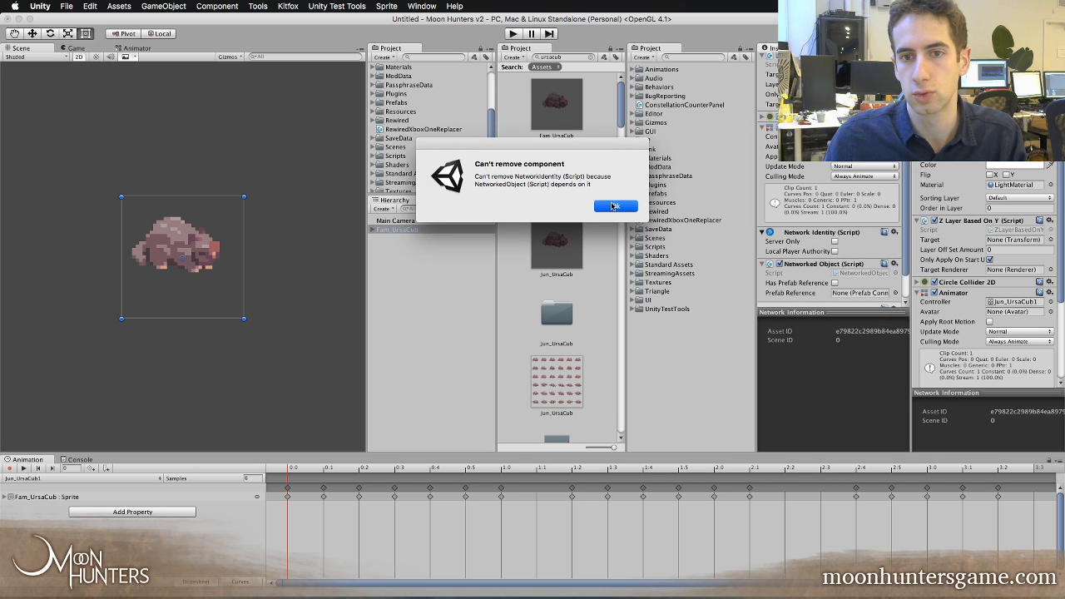
{"action": "right_click", "coordinate": [805, 238]}
{"action": "left_click", "coordinate": [824, 268]}
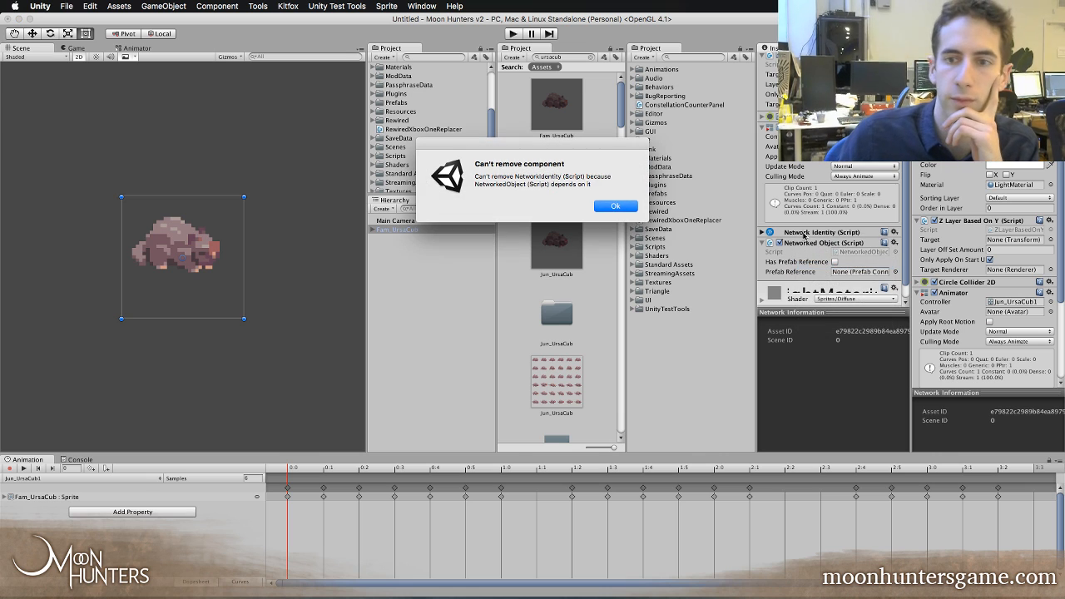
{"action": "left_click", "coordinate": [611, 207]}
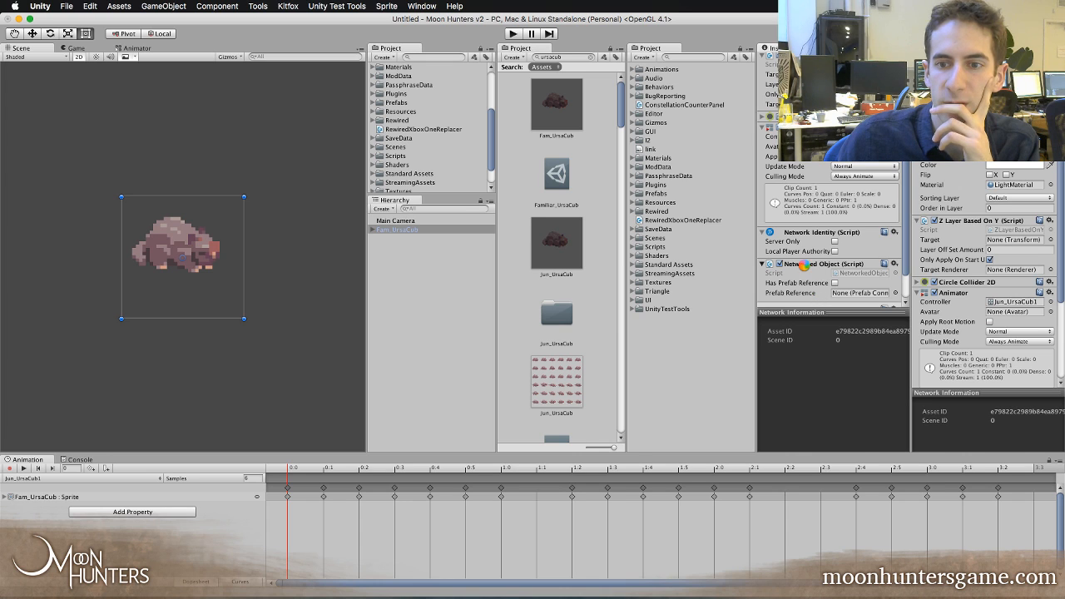
- Remove the Networked Object component and then the Network Identity component from Fam_UrsaCub
{"action": "right_click", "coordinate": [819, 266]}
{"action": "left_click", "coordinate": [852, 299]}
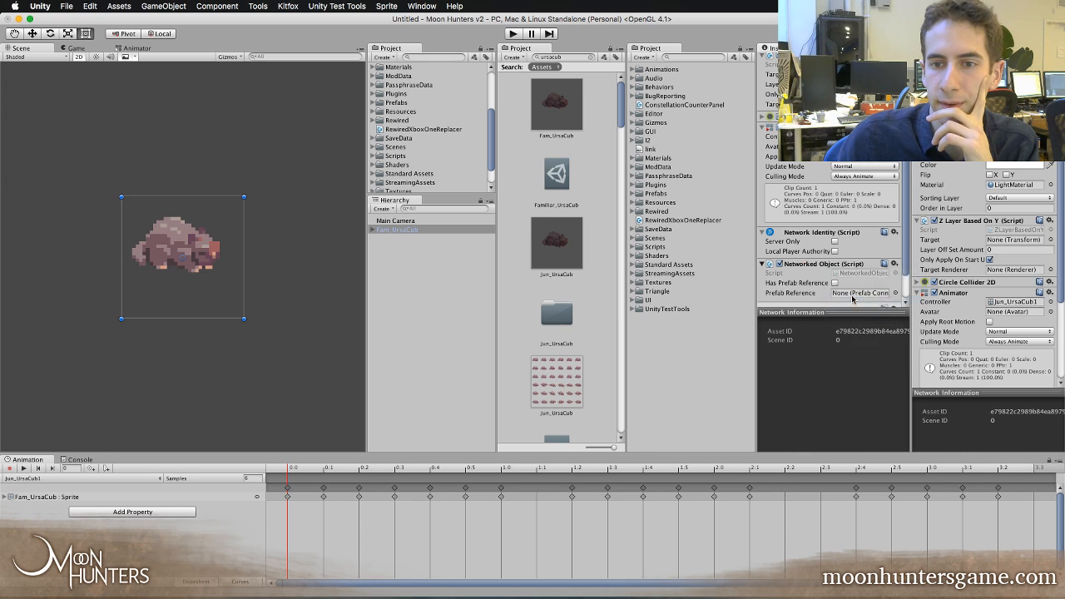
{"action": "right_click", "coordinate": [812, 237]}
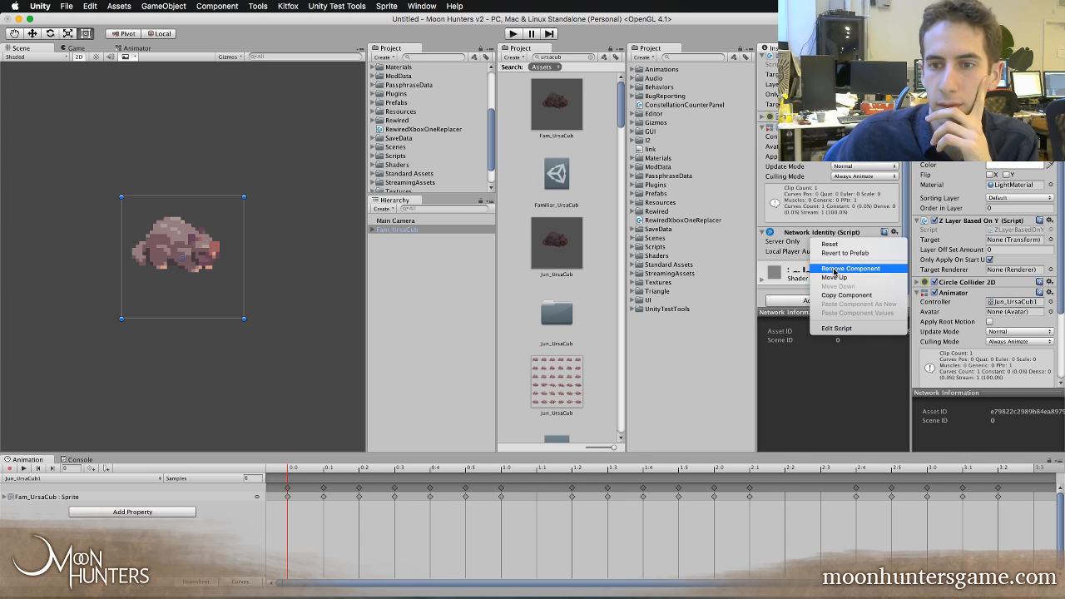
{"action": "left_click", "coordinate": [834, 270]}
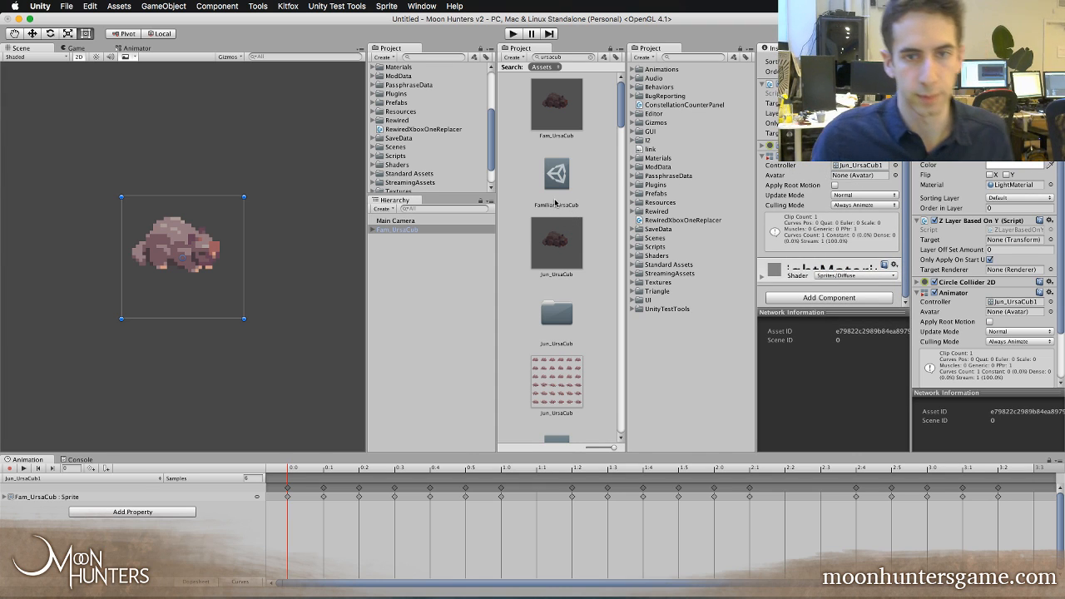
- Clear the asset search and look through the Animations folder, including General and Jungle, for a place to store the familiar's animation files
{"action": "left_click", "coordinate": [591, 57]}
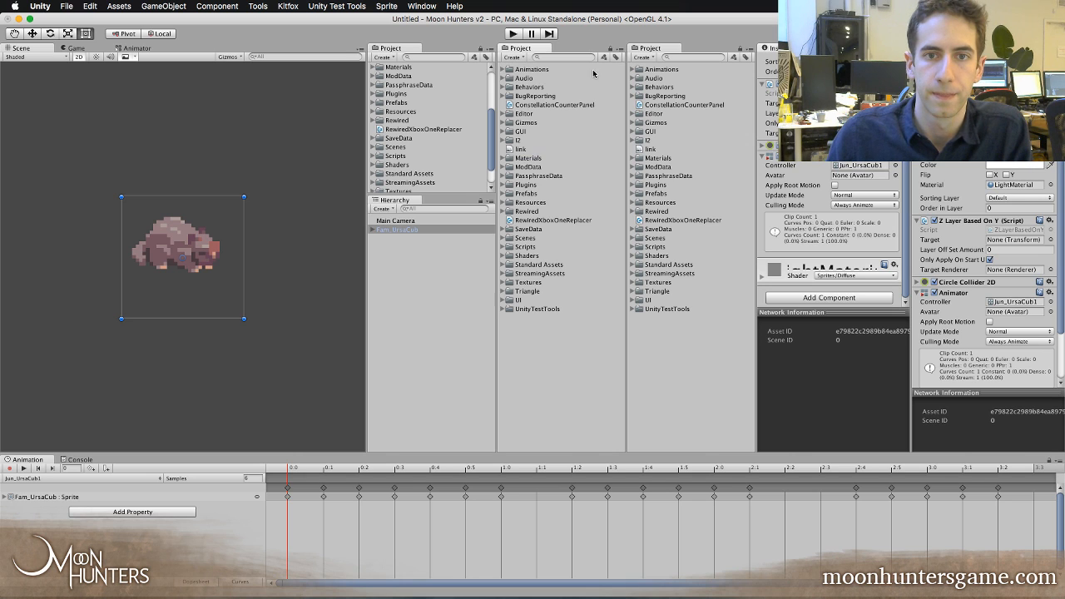
{"action": "left_click", "coordinate": [503, 69]}
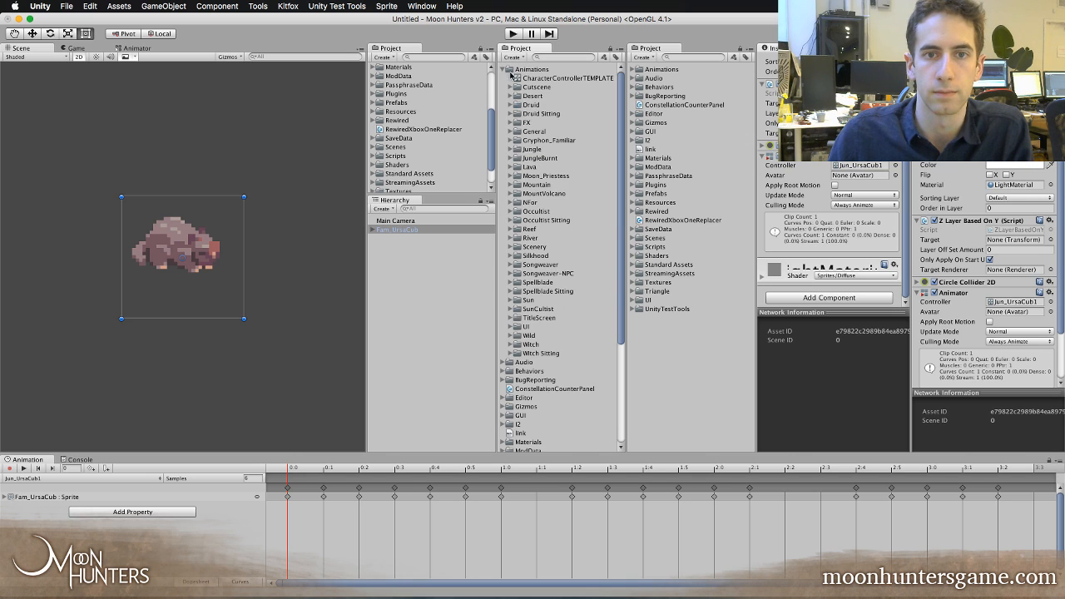
{"action": "left_click", "coordinate": [511, 149]}
{"action": "scroll", "coordinate": [523, 162], "scroll_direction": "down", "scroll_amount": 5}
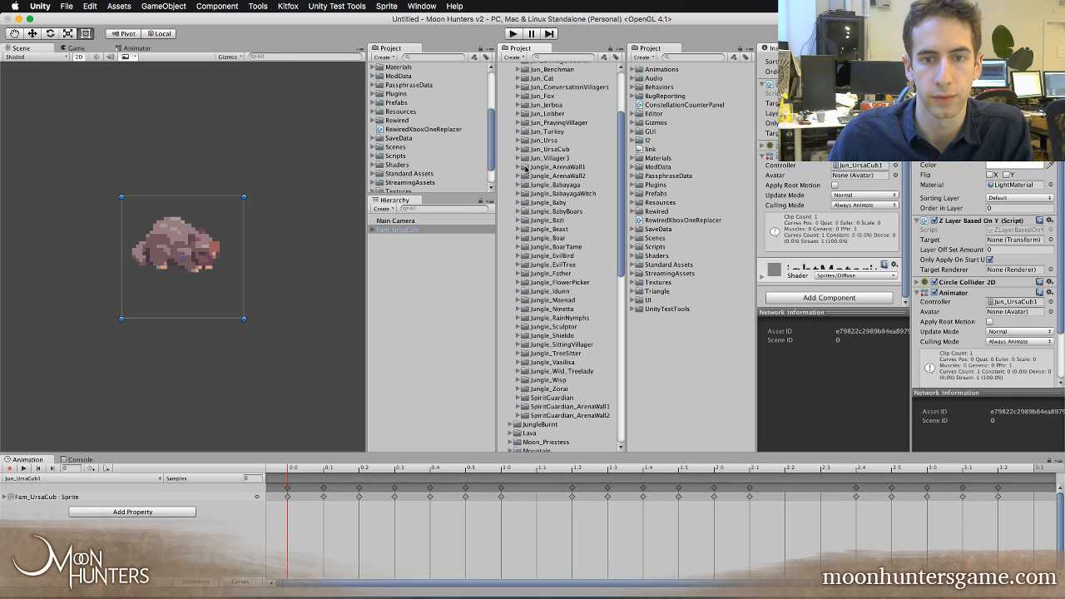
{"action": "scroll", "coordinate": [524, 166], "scroll_direction": "up", "scroll_amount": 5}
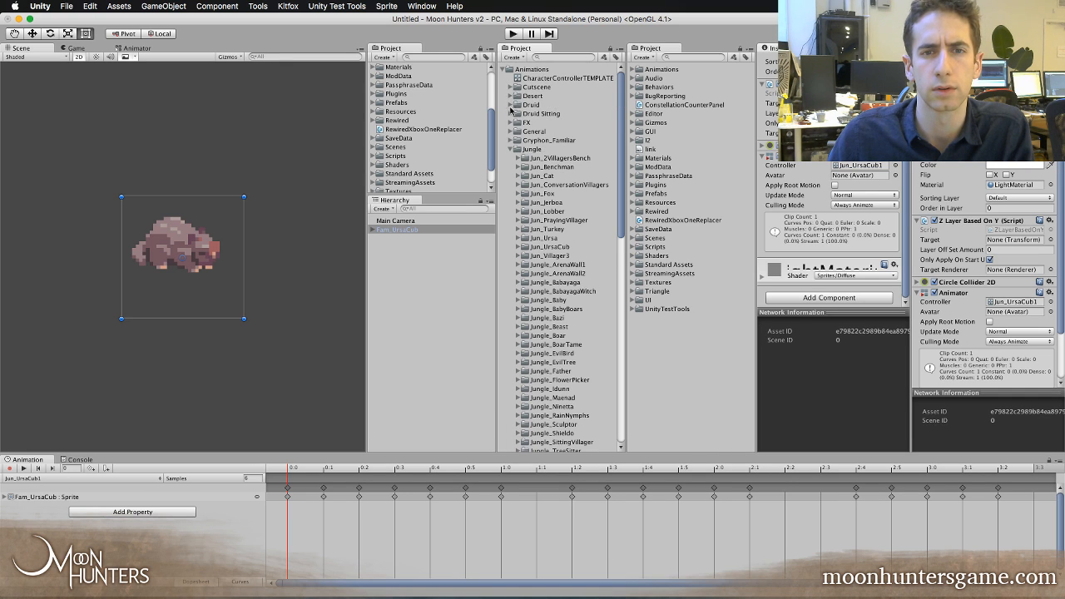
{"action": "left_click", "coordinate": [511, 131]}
{"action": "left_click", "coordinate": [518, 140]}
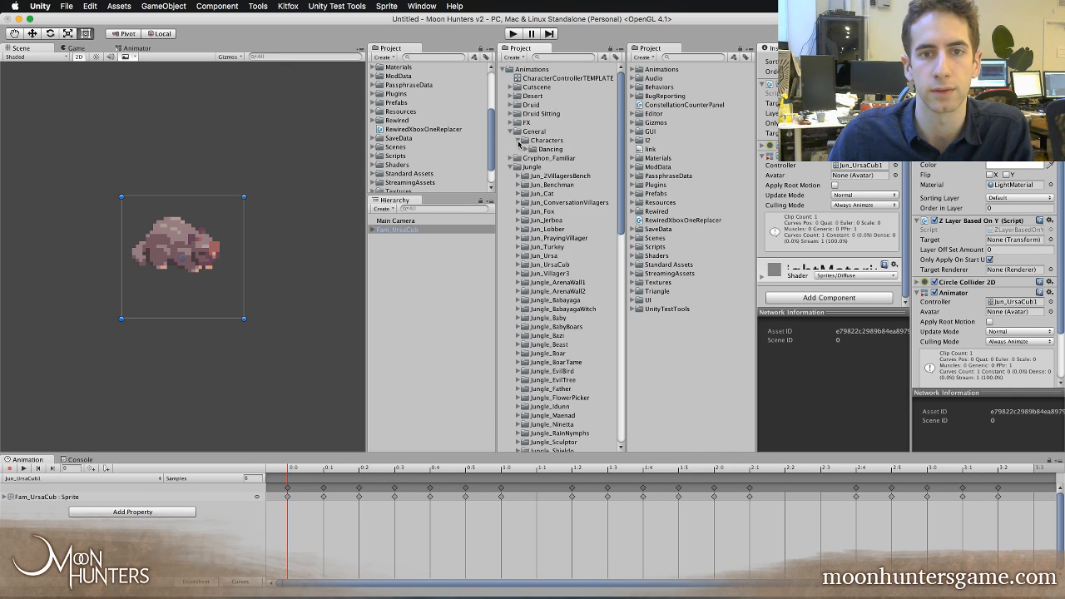
{"action": "left_click", "coordinate": [511, 131]}
{"action": "scroll", "coordinate": [523, 176], "scroll_direction": "down", "scroll_amount": 1}
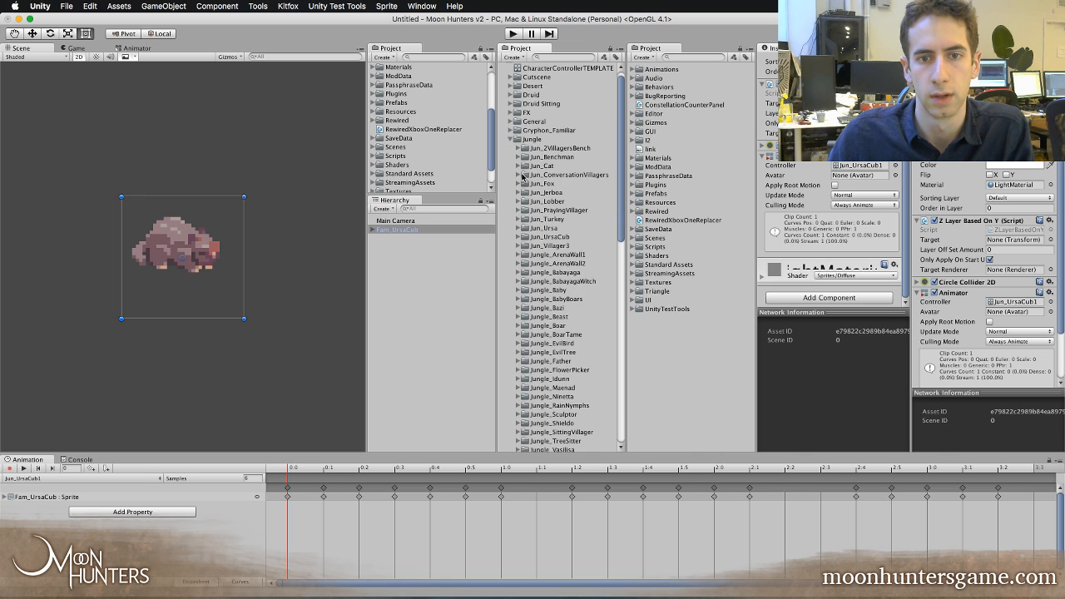
{"action": "scroll", "coordinate": [523, 176], "scroll_direction": "down", "scroll_amount": 5}
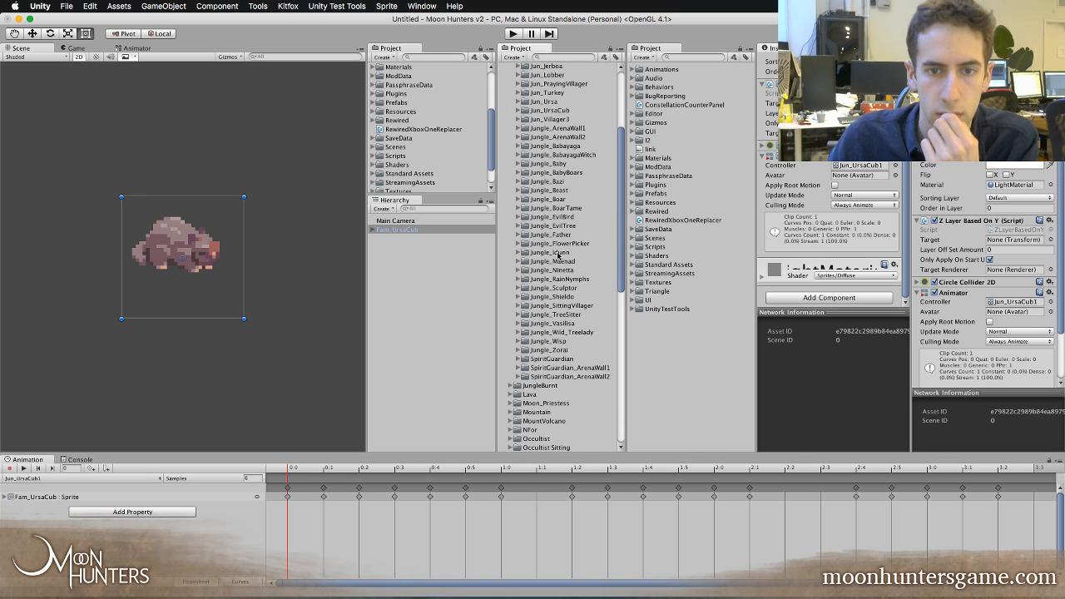
{"action": "scroll", "coordinate": [558, 255], "scroll_direction": "up", "scroll_amount": 3}
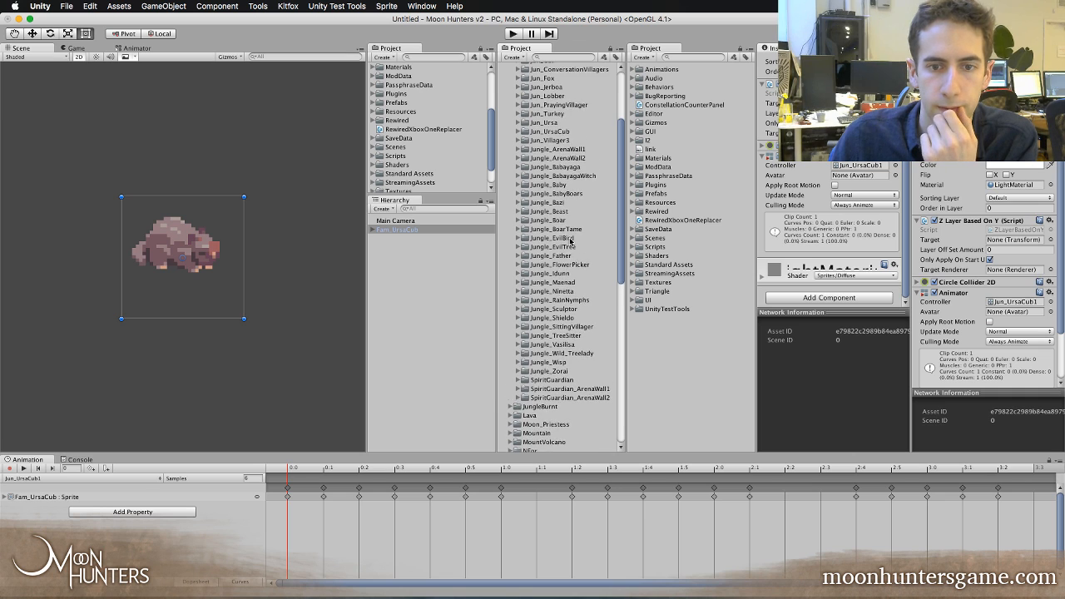
{"action": "scroll", "coordinate": [571, 242], "scroll_direction": "up", "scroll_amount": 5}
- Create a new folder named Fam_UrsaCub inside the Jungle animations folder
{"action": "left_click", "coordinate": [536, 150]}
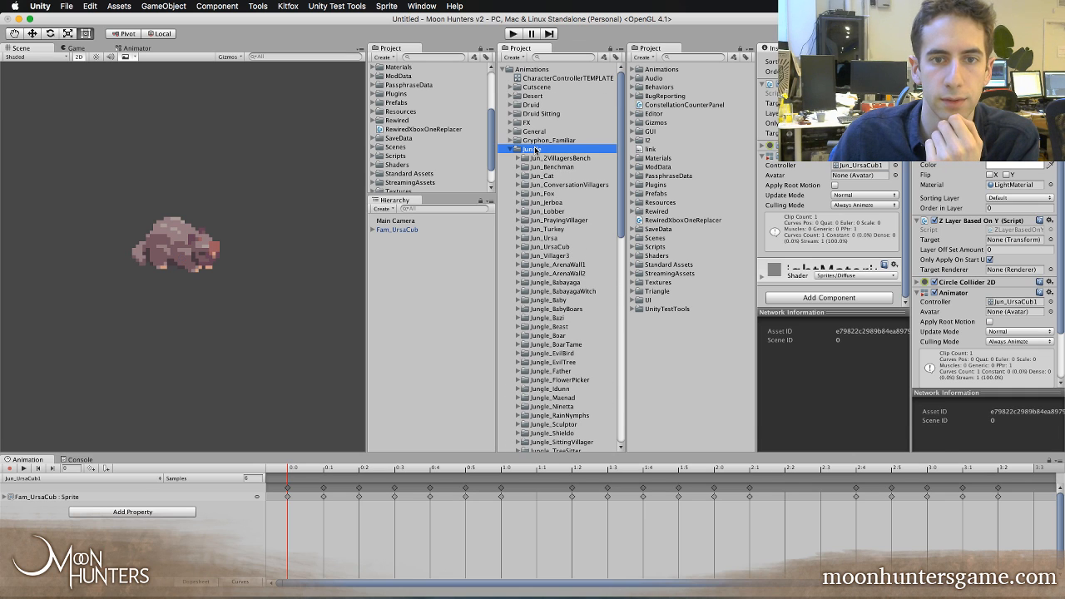
{"action": "right_click", "coordinate": [535, 146]}
{"action": "mouse_move", "coordinate": [559, 153]}
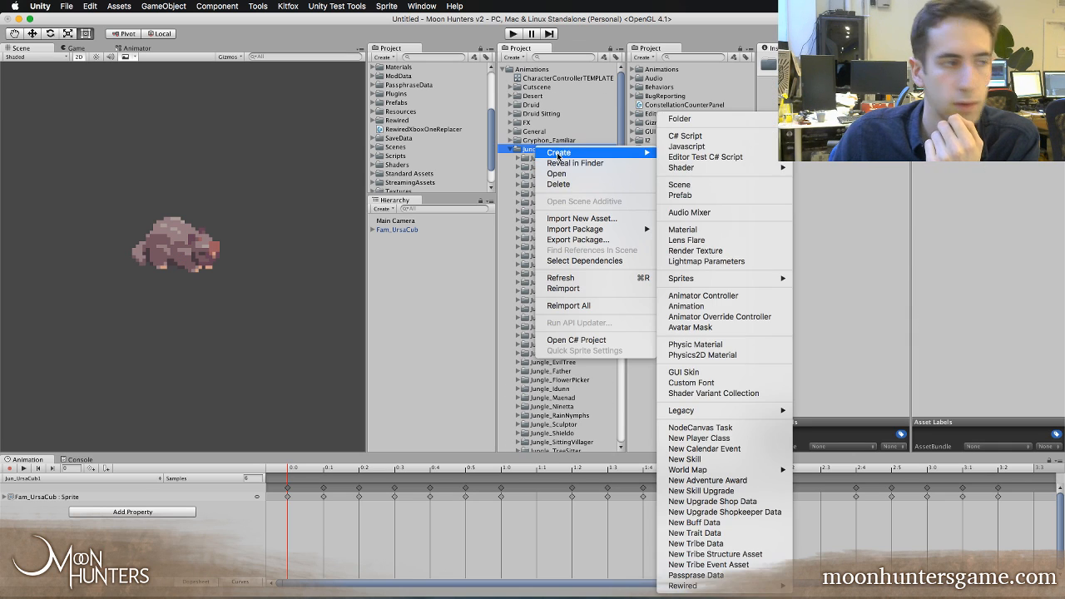
{"action": "left_click", "coordinate": [680, 119]}
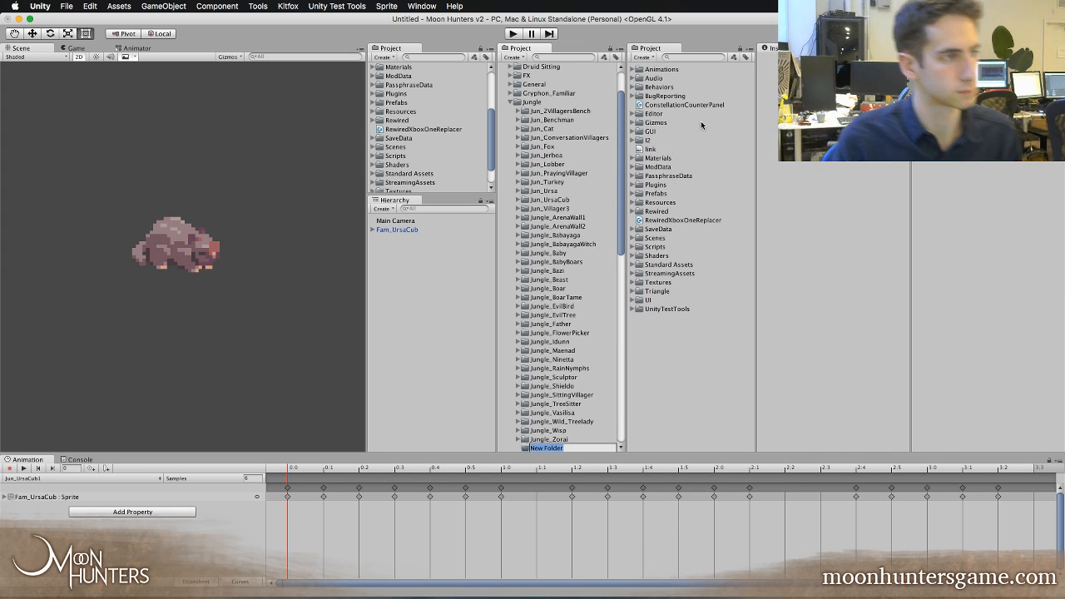
{"action": "type", "text": "F"}
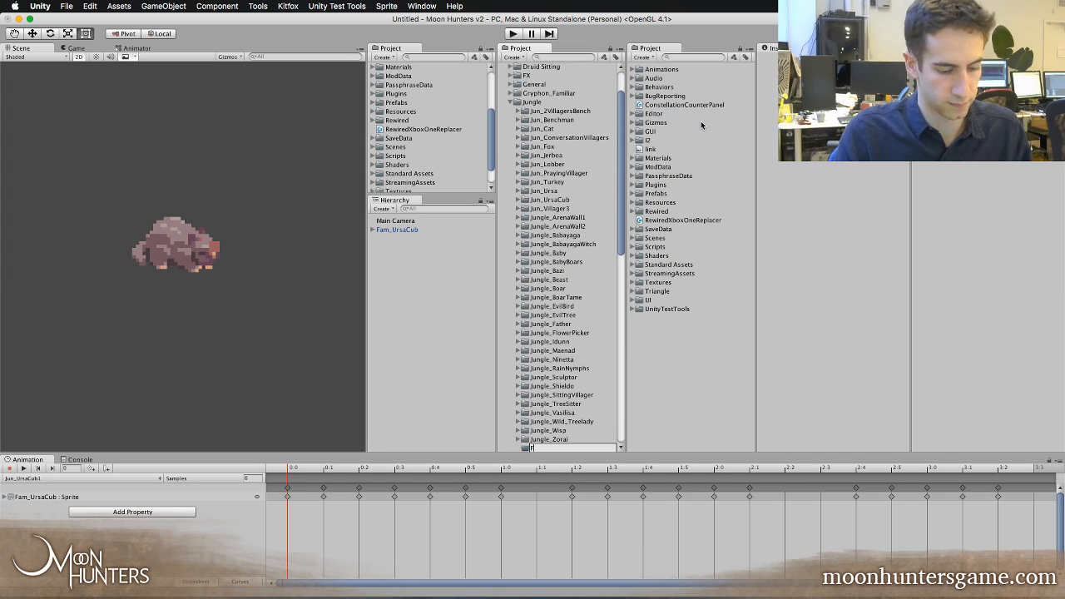
{"action": "type", "text": "am_Ursa"}
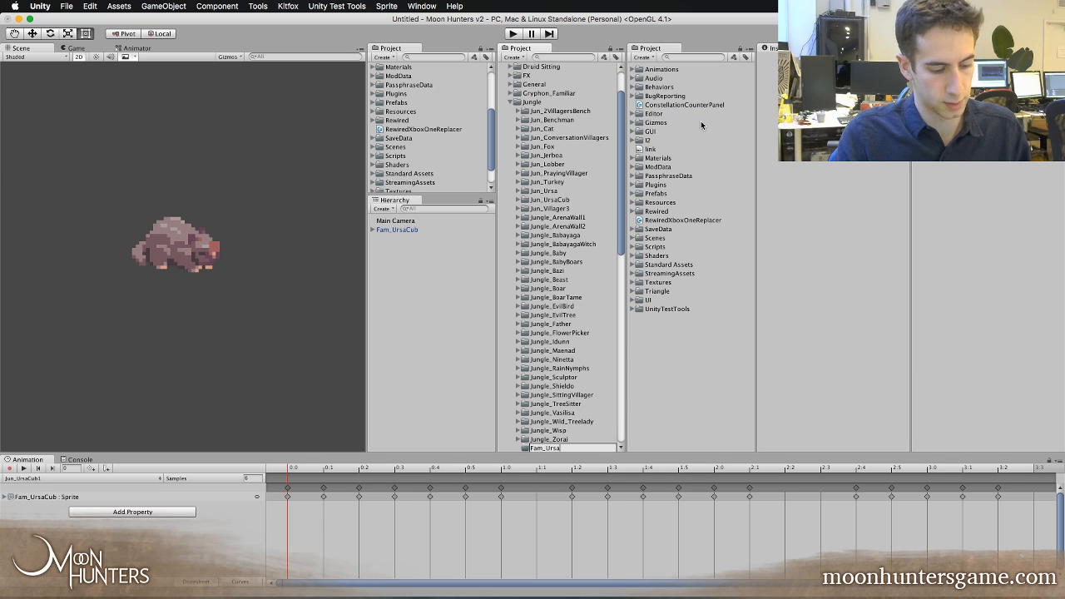
{"action": "type", "text": "Cub"}
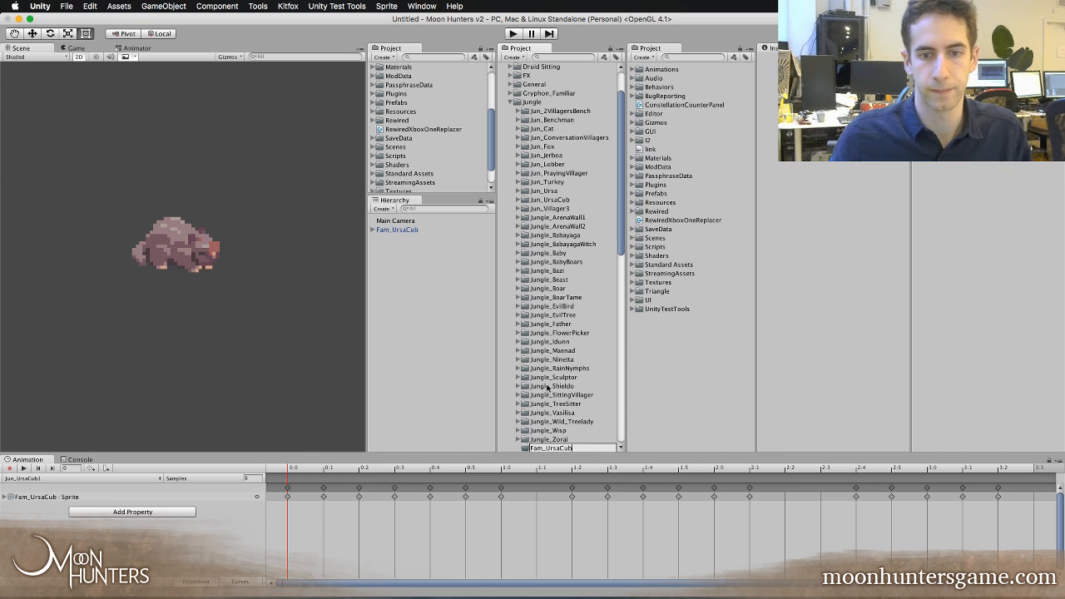
{"action": "key", "text": "Return"}
- Create an Animator Controller named Fam_UrsaCub inside the new Fam_UrsaCub folder
{"action": "right_click", "coordinate": [562, 116]}
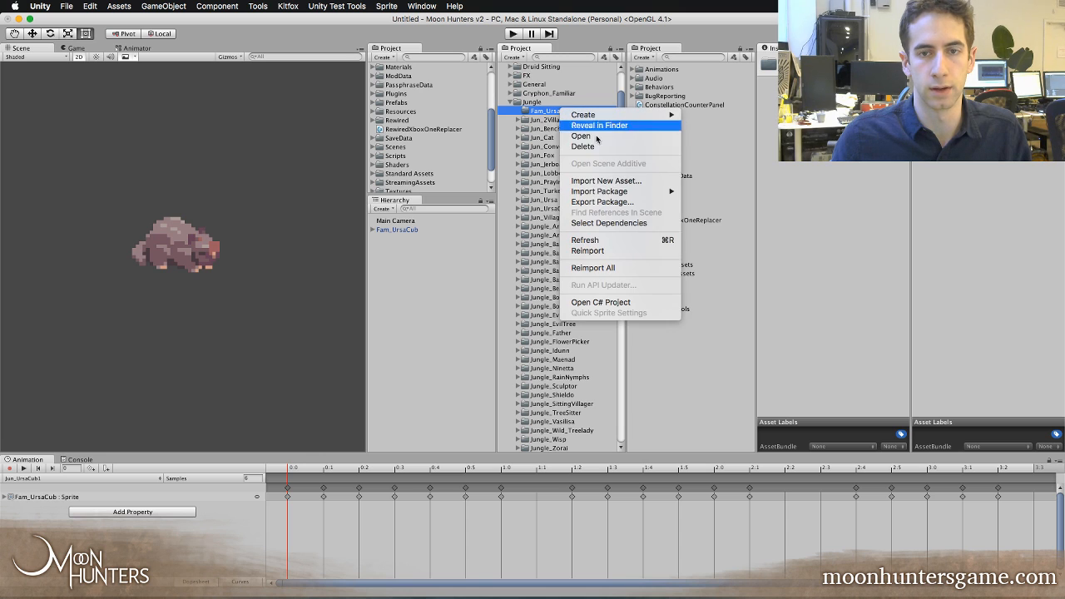
{"action": "mouse_move", "coordinate": [631, 119]}
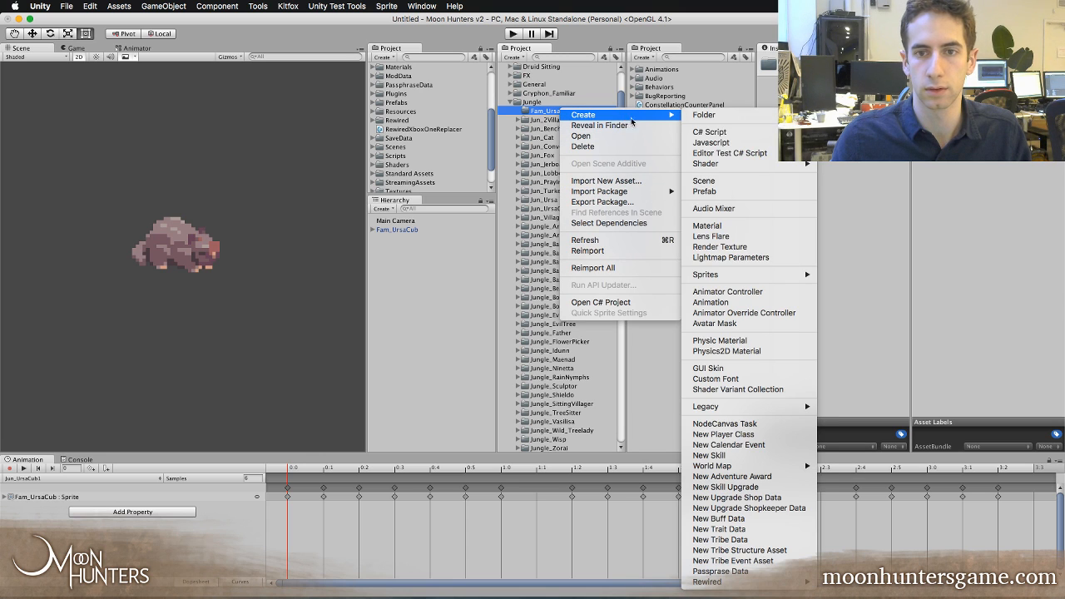
{"action": "left_click", "coordinate": [737, 290]}
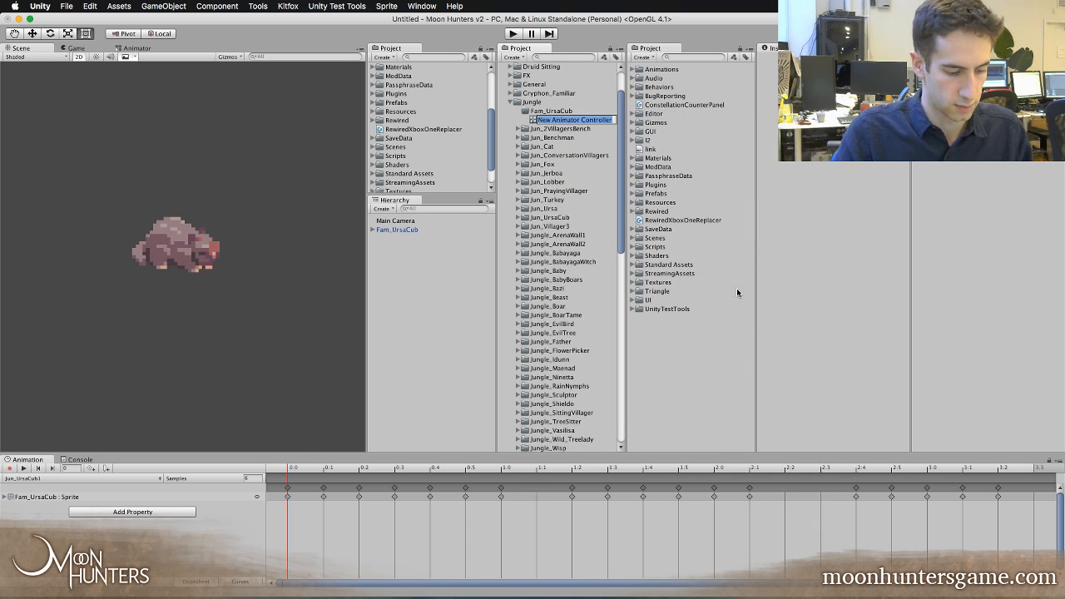
{"action": "type", "text": "Fam_UrsaC"}
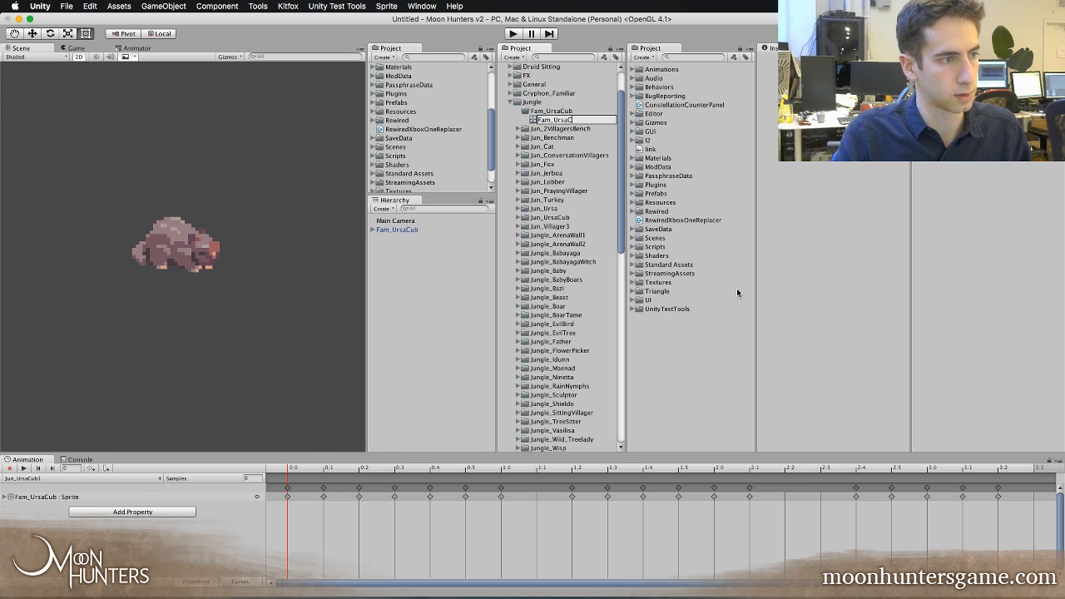
{"action": "type", "text": "ub"}
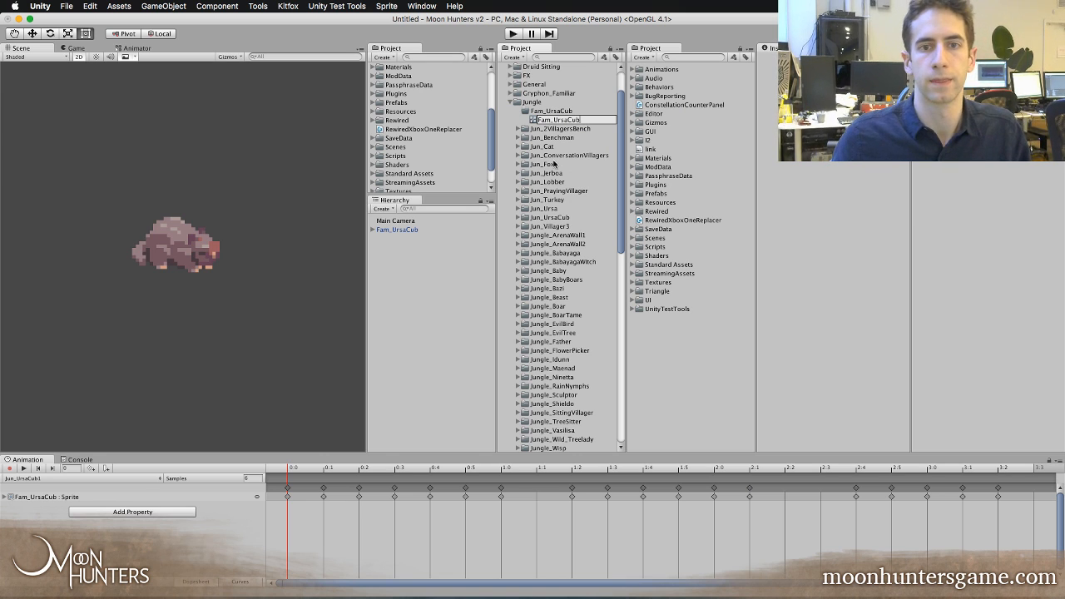
{"action": "key", "text": "Return"}
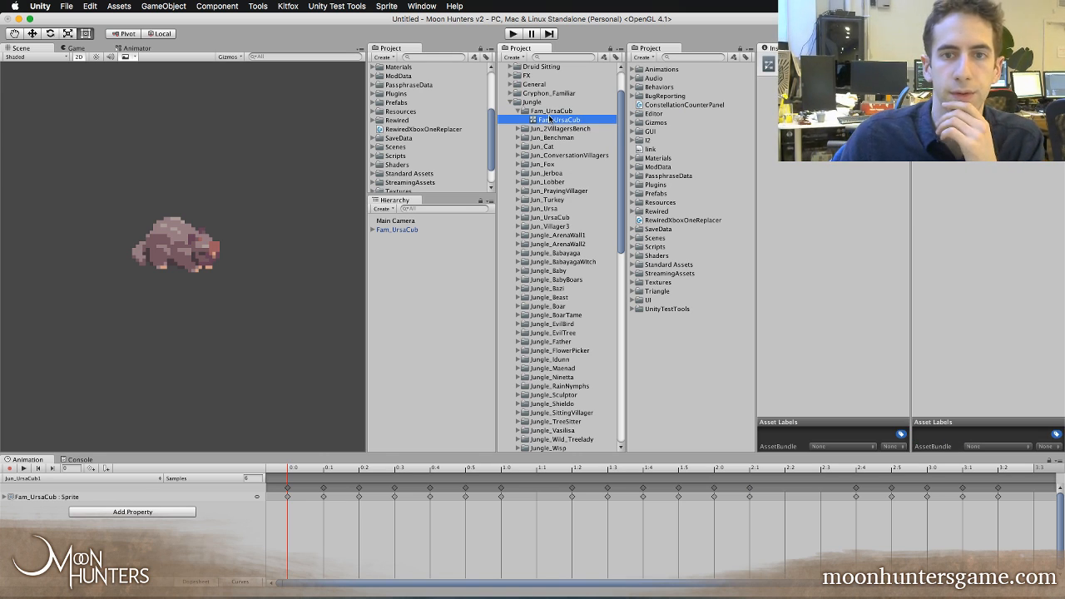
{"action": "left_click", "coordinate": [548, 111]}
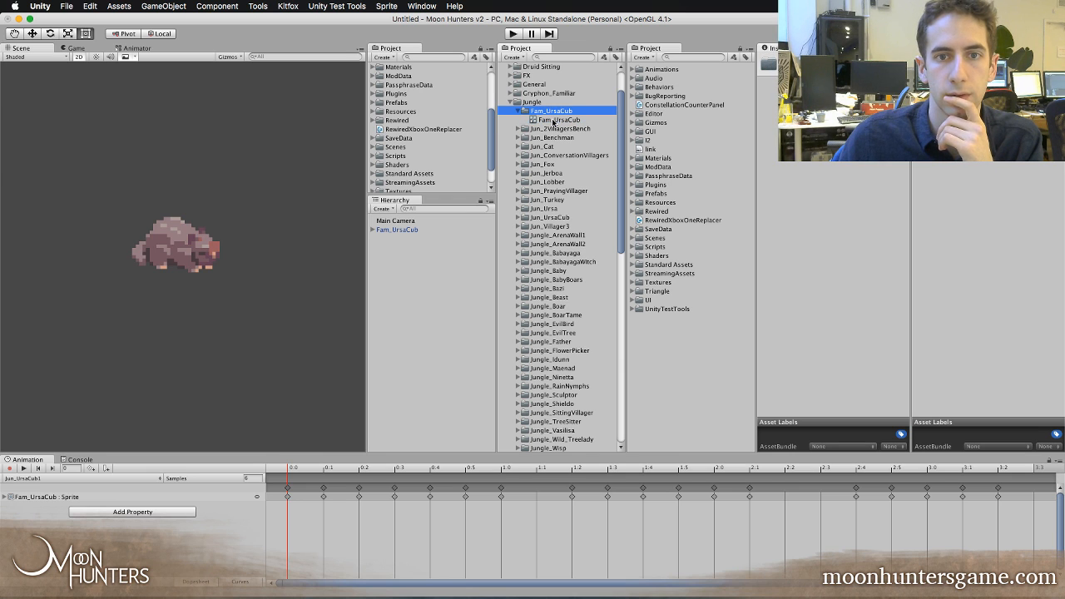
{"action": "left_click", "coordinate": [550, 120]}
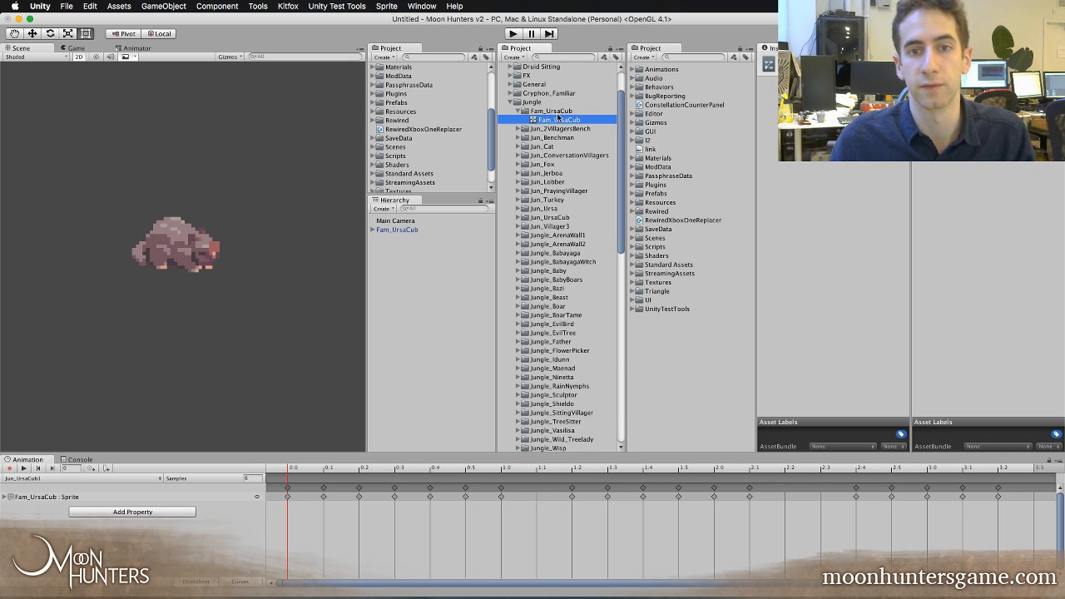
{"action": "left_click", "coordinate": [551, 111]}
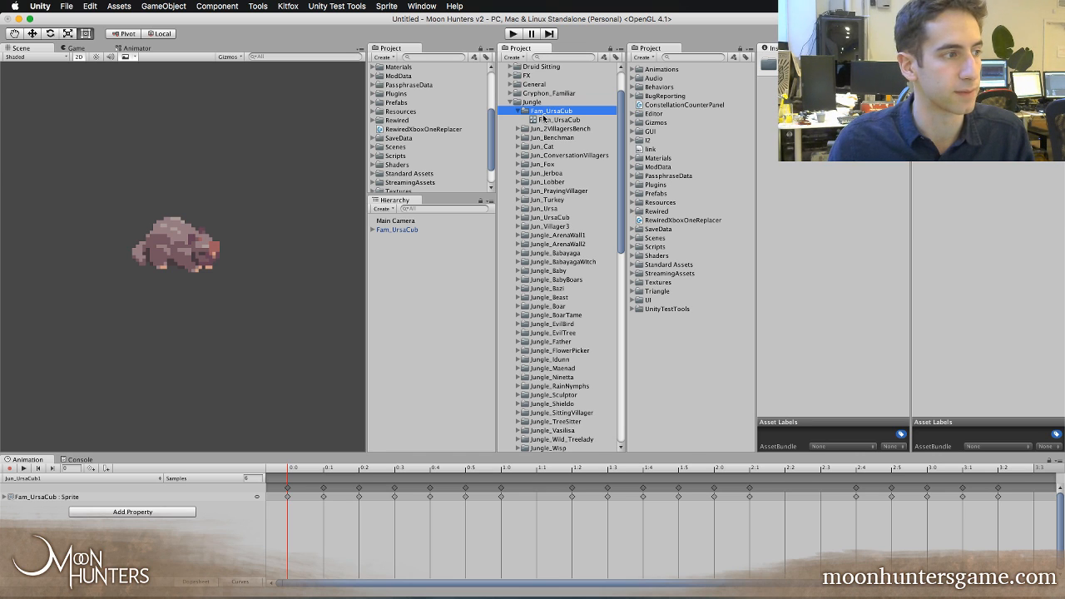
{"action": "left_click", "coordinate": [541, 119]}
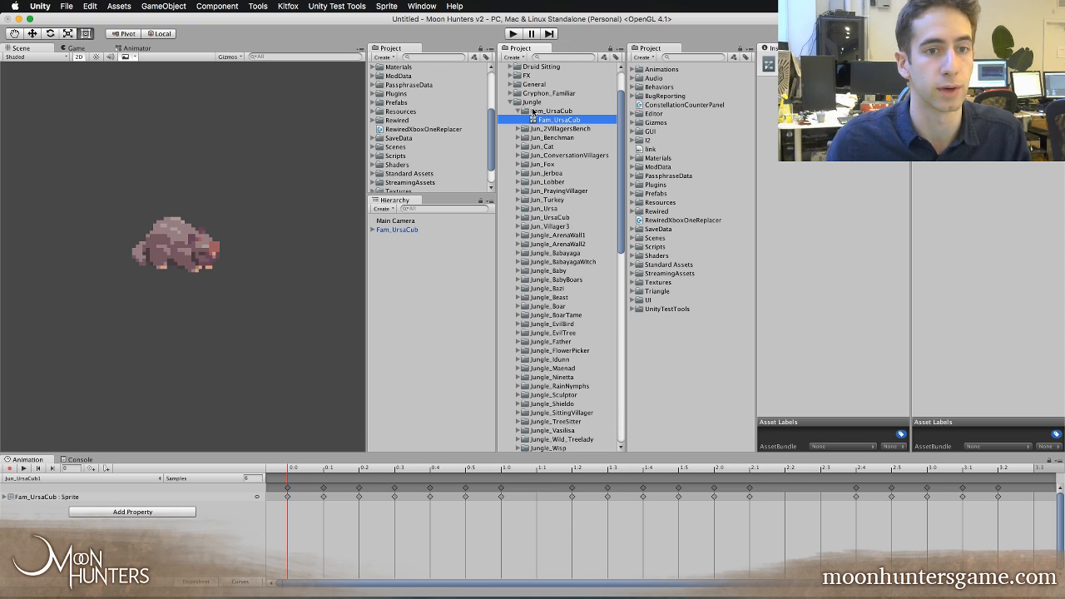
{"action": "left_click", "coordinate": [534, 110]}
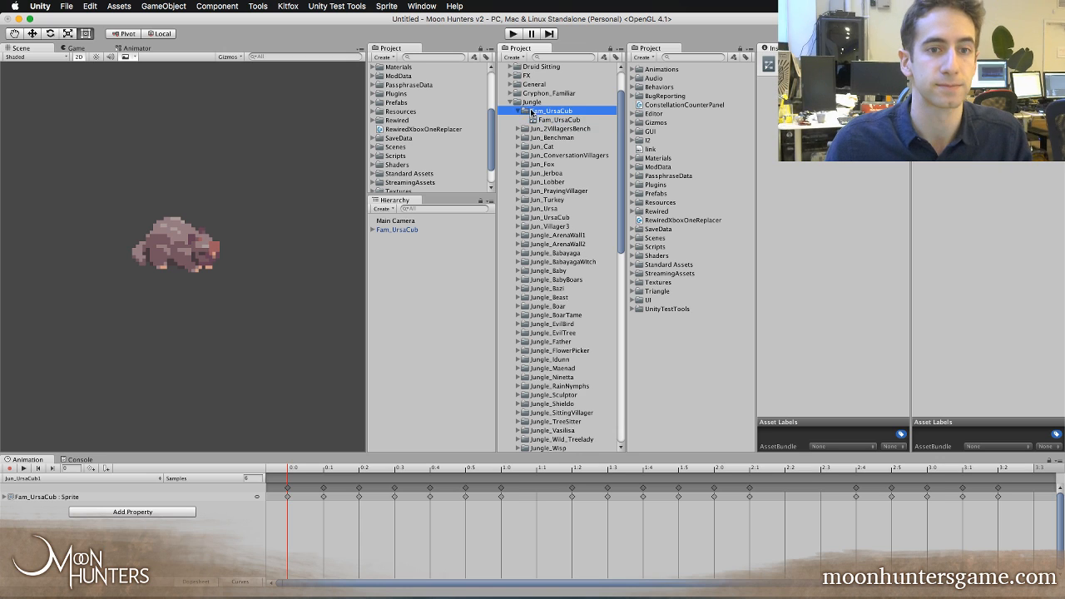
{"action": "left_click", "coordinate": [533, 120]}
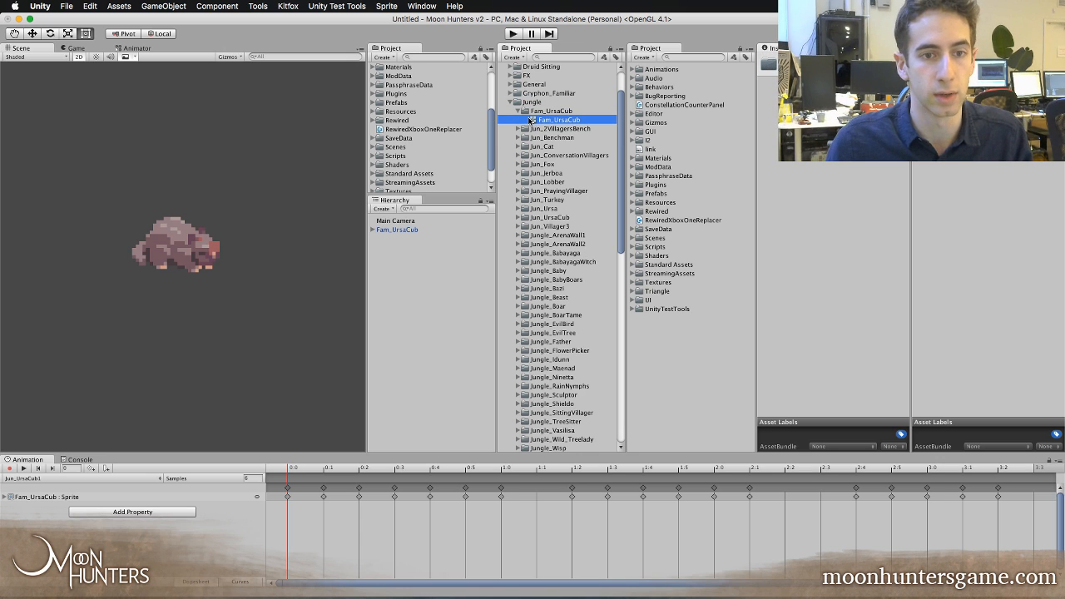
{"action": "left_click", "coordinate": [372, 230]}
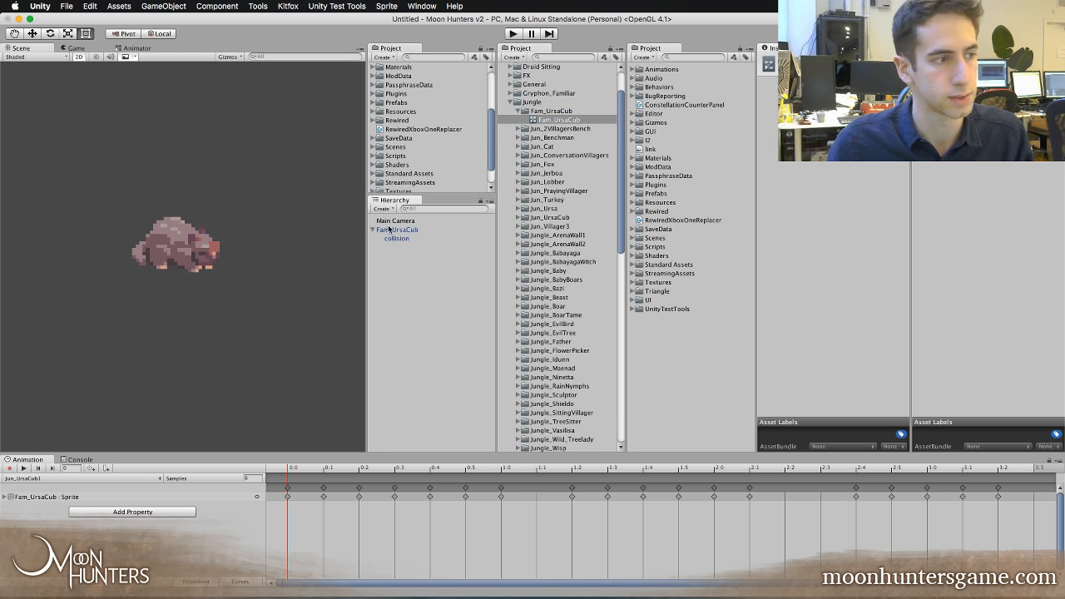
{"action": "left_click", "coordinate": [373, 230]}
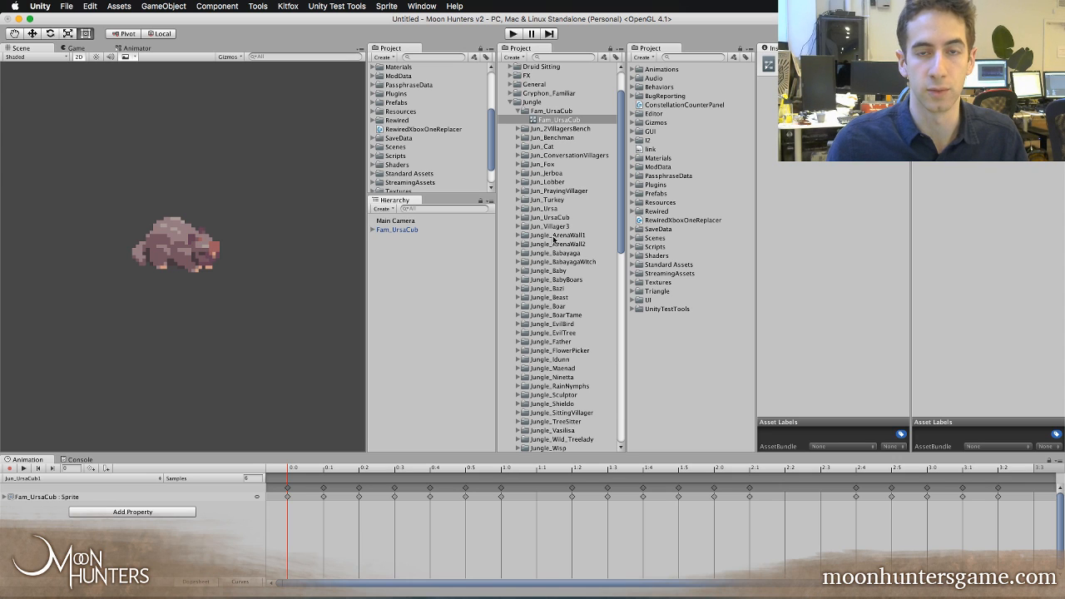
{"action": "scroll", "coordinate": [545, 233], "scroll_direction": "up", "scroll_amount": 3}
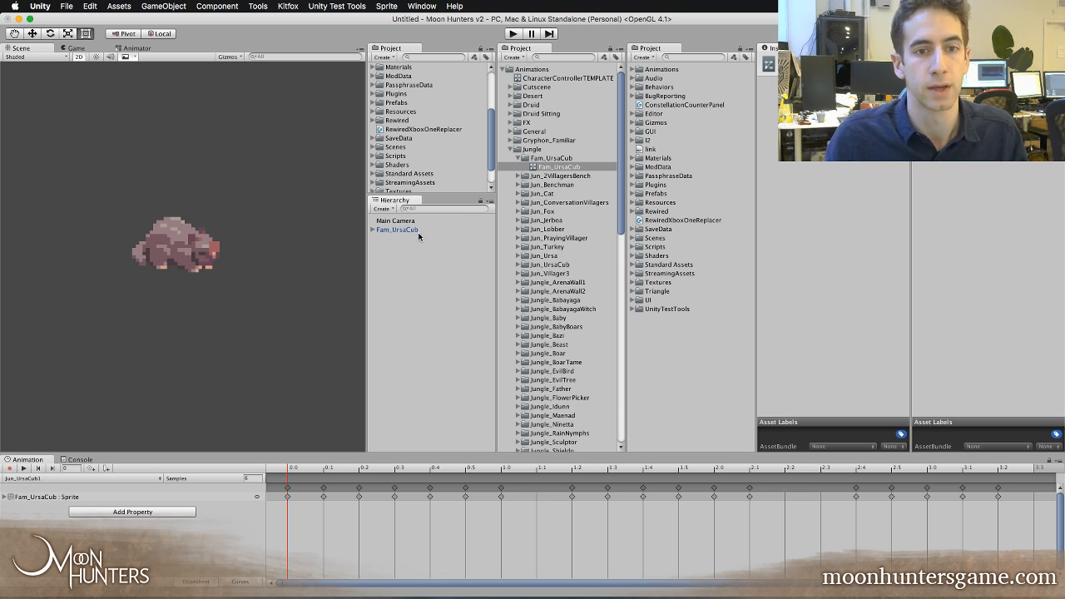
{"action": "left_click", "coordinate": [392, 238]}
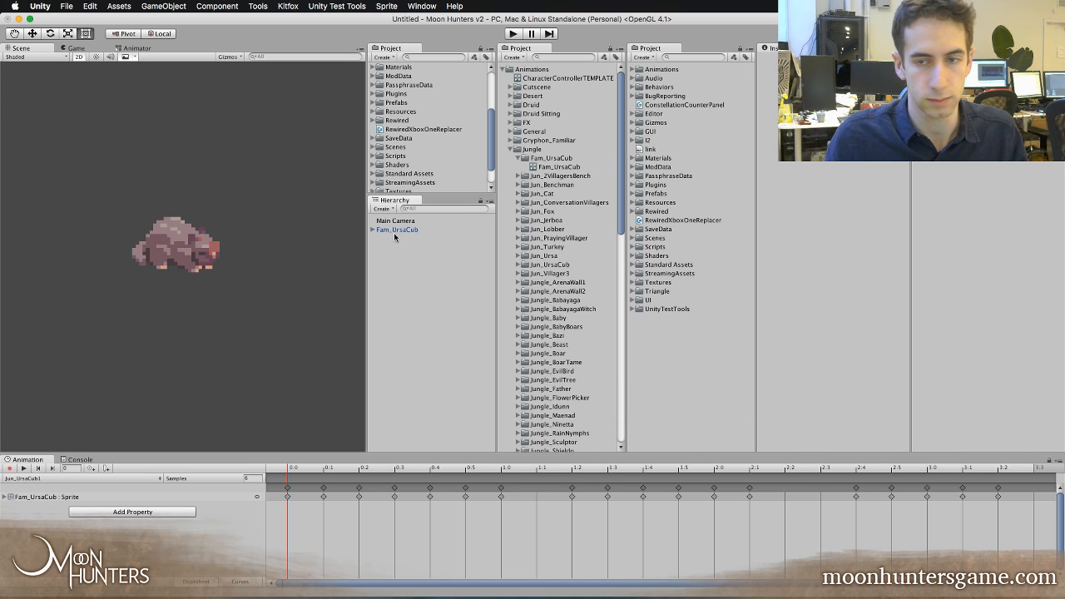
{"action": "left_click", "coordinate": [376, 232]}
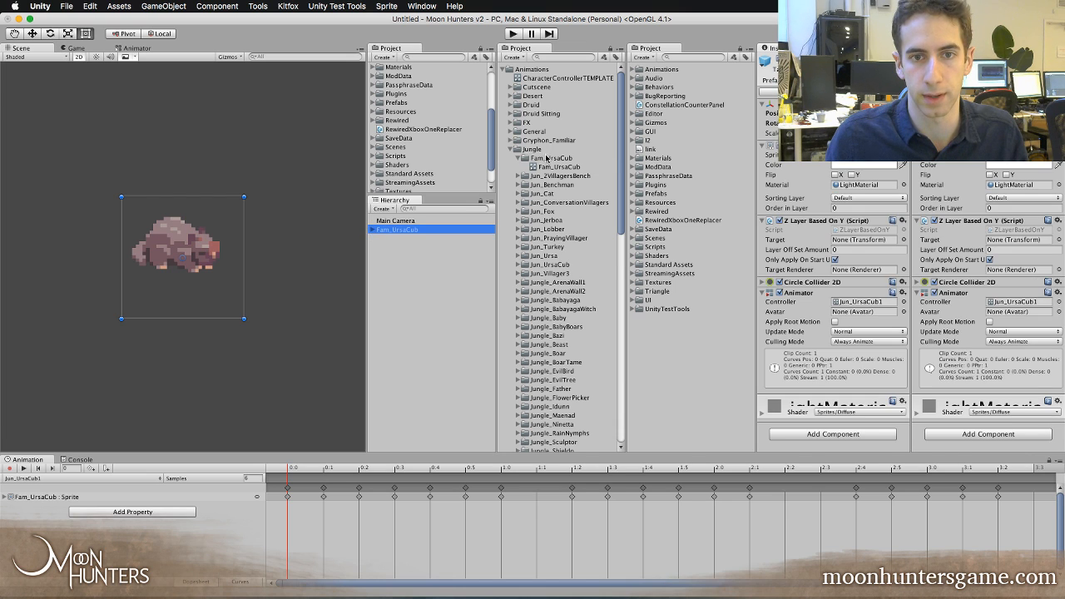
- Reveal the Fam_UrsaCub animation folder in Finder and add Fam_UrsaCub_Spritesheet.png to it
{"action": "left_click", "coordinate": [549, 158]}
{"action": "right_click", "coordinate": [550, 158]}
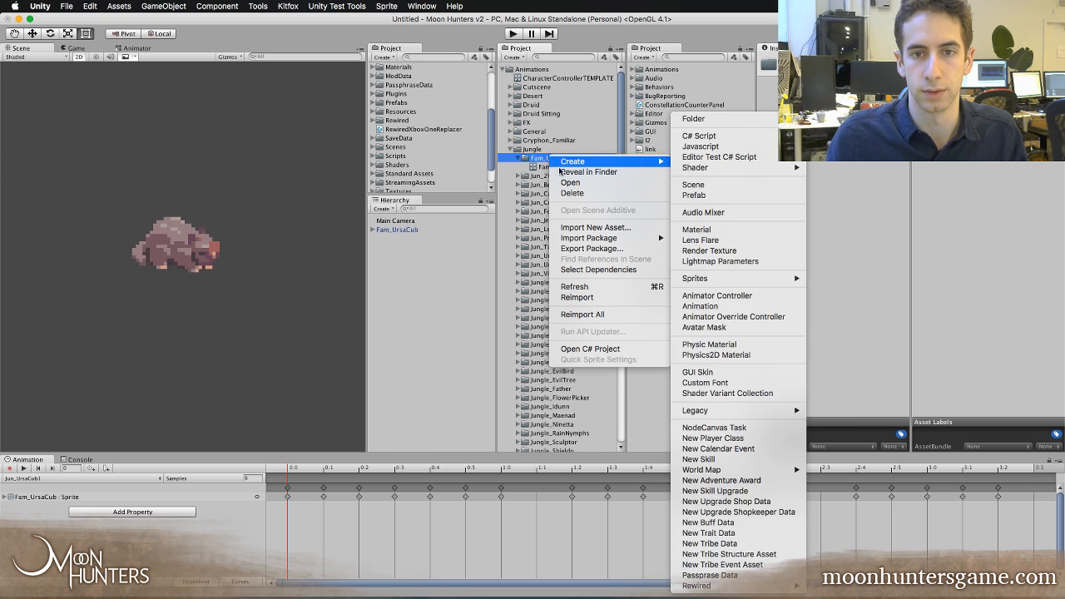
{"action": "left_click", "coordinate": [560, 171]}
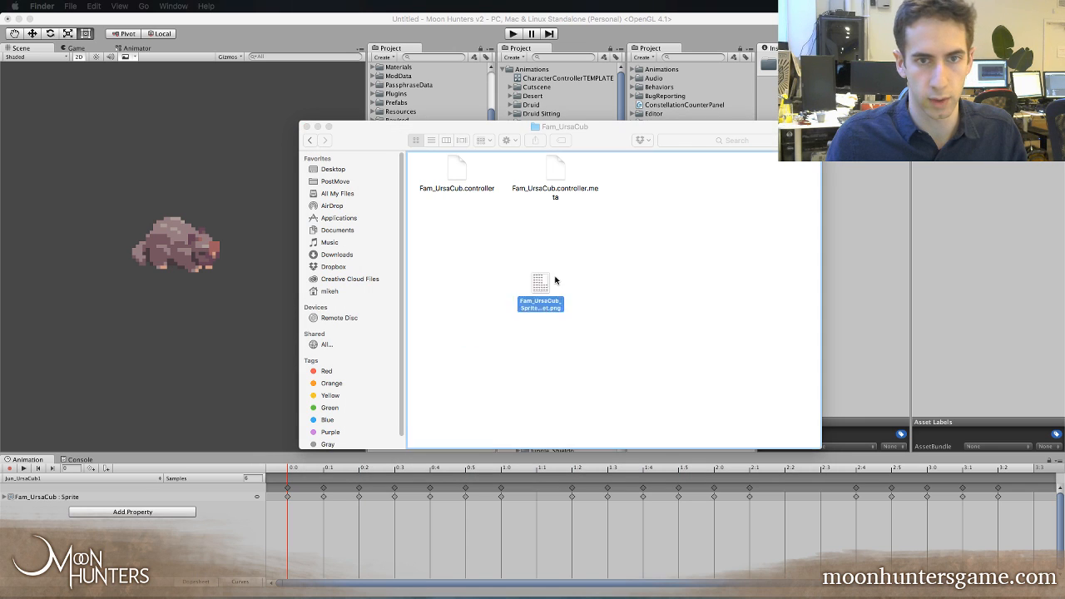
{"action": "left_click_drag", "start_coordinate": [556, 281], "coordinate": [616, 255]}
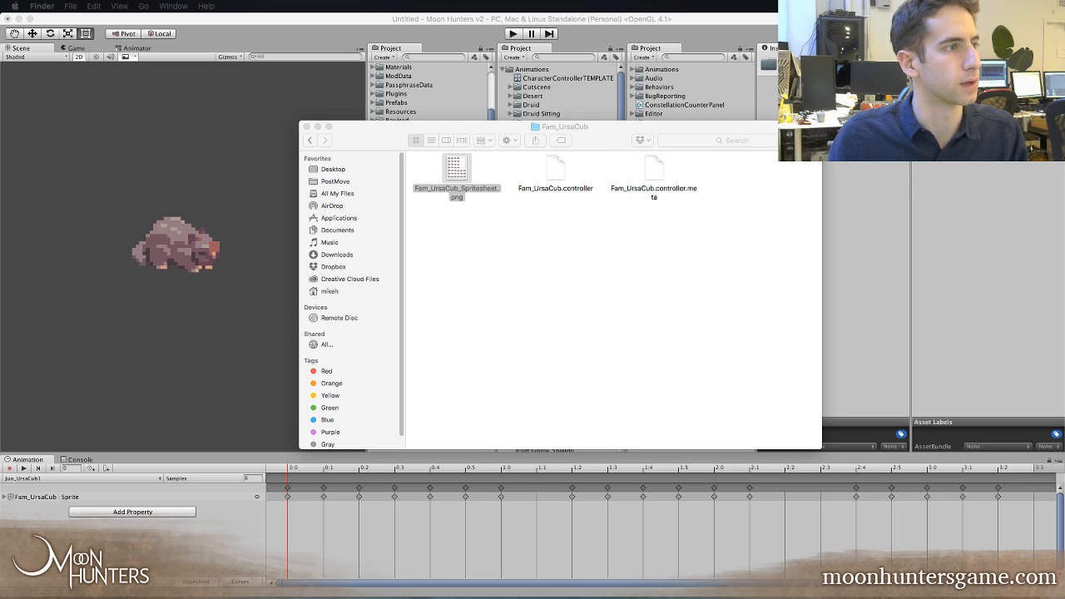
{"action": "left_click_drag", "start_coordinate": [390, 135], "coordinate": [566, 127]}
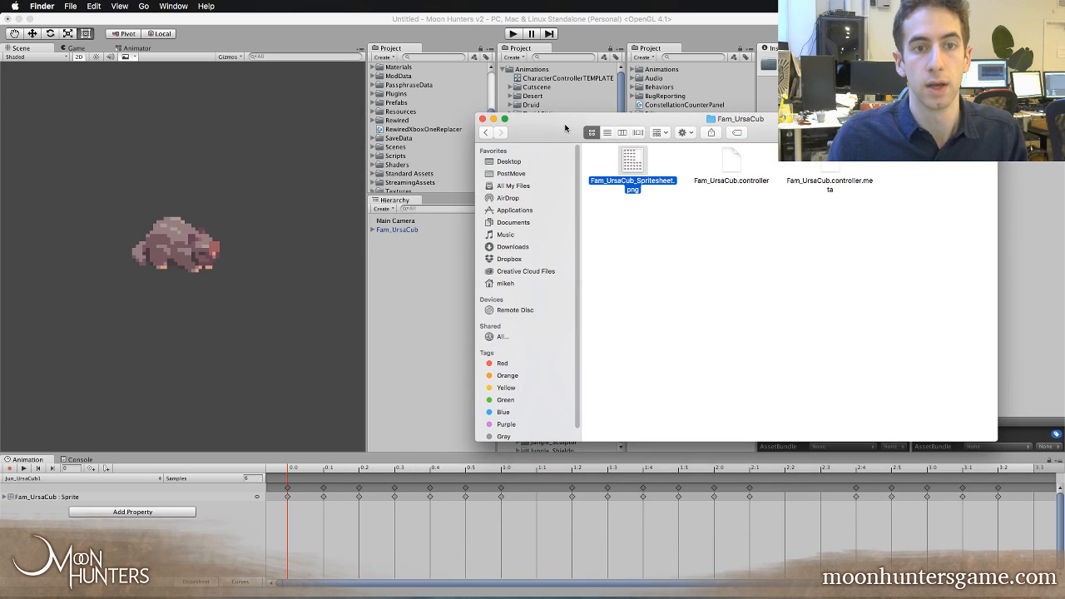
- Adjust the Fam_UrsaCub_Spritesheet import settings, including mip maps and filter mode, set its format to Truecolor, and apply them
{"action": "left_click", "coordinate": [319, 28]}
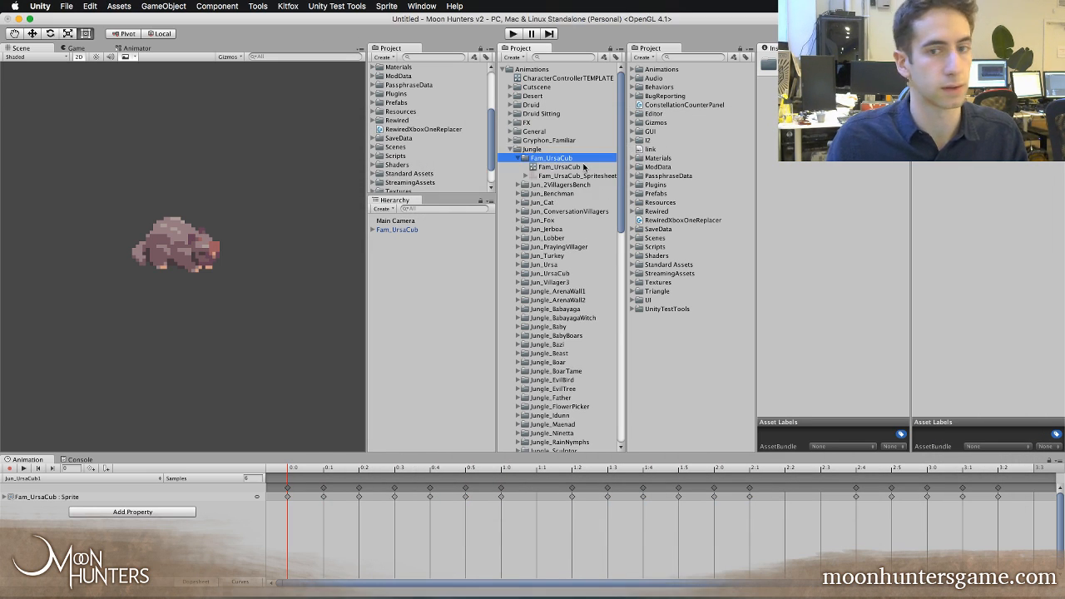
{"action": "left_click", "coordinate": [551, 176]}
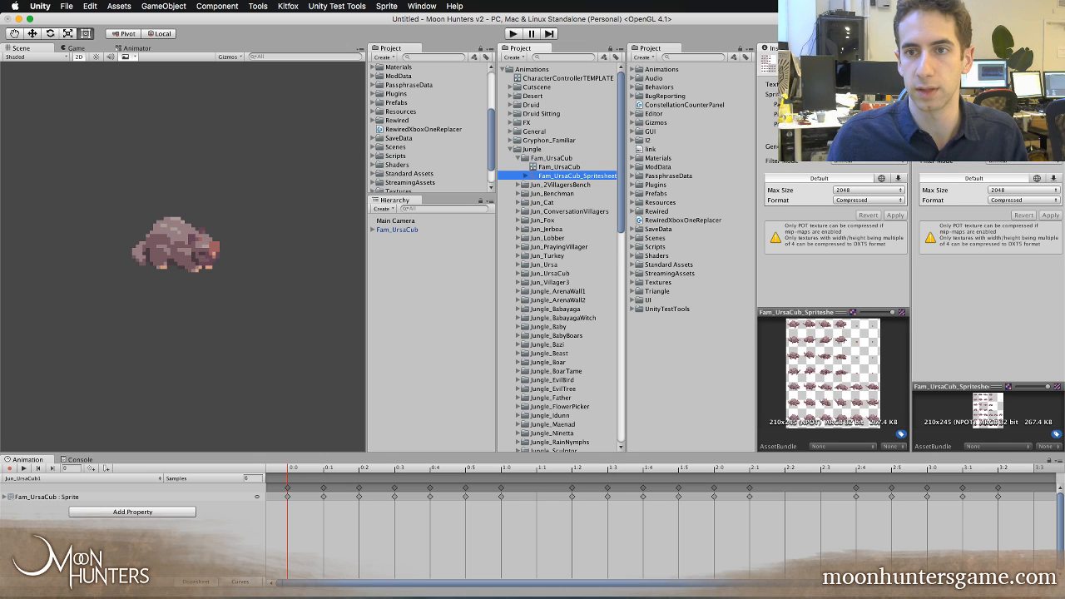
{"action": "left_click", "coordinate": [866, 105]}
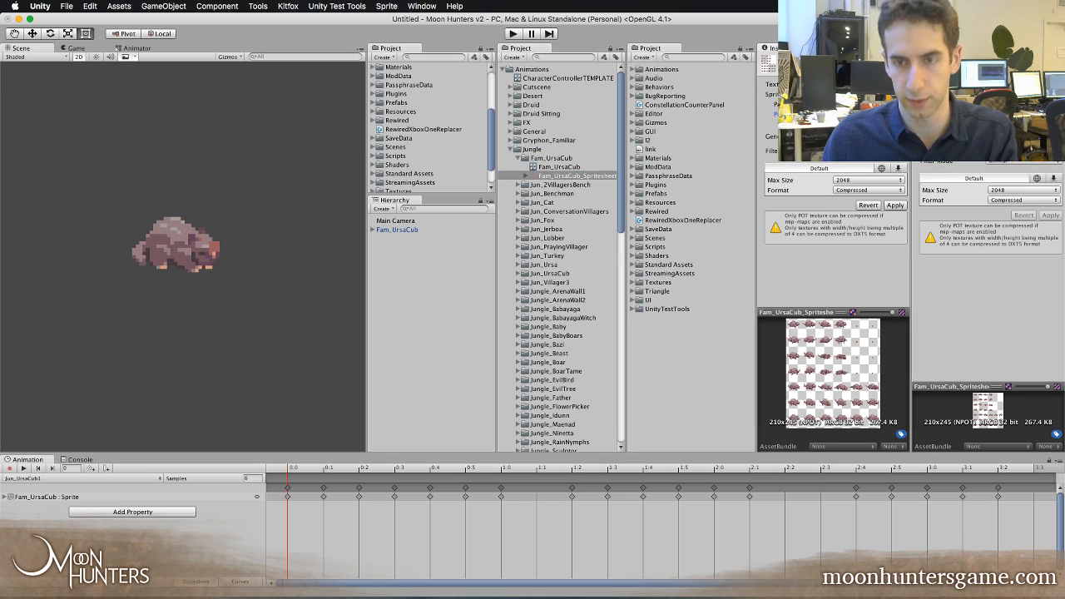
{"action": "left_click", "coordinate": [838, 137]}
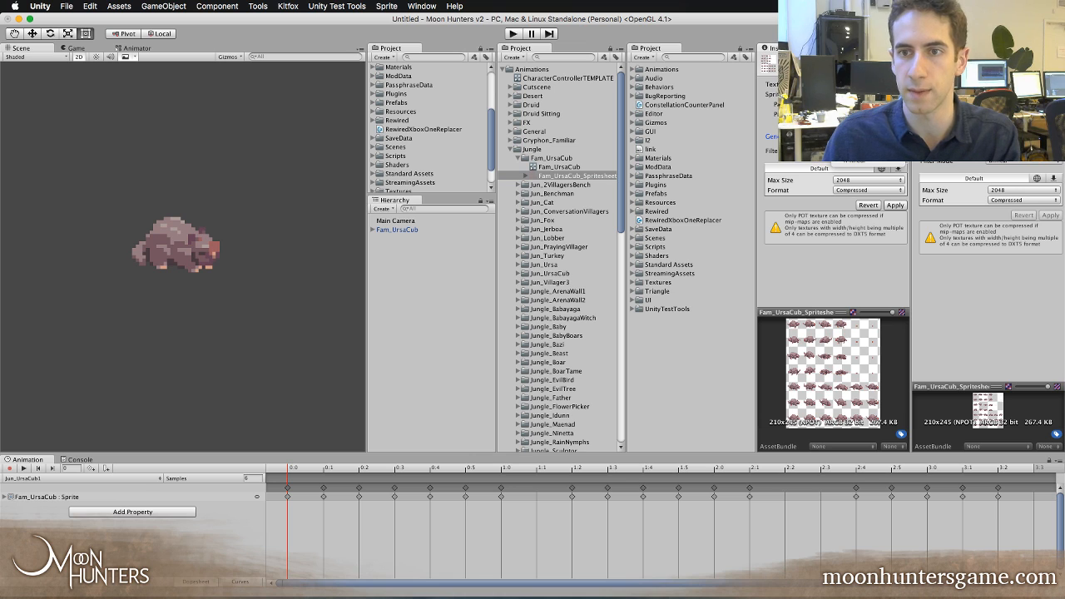
{"action": "left_click", "coordinate": [847, 191]}
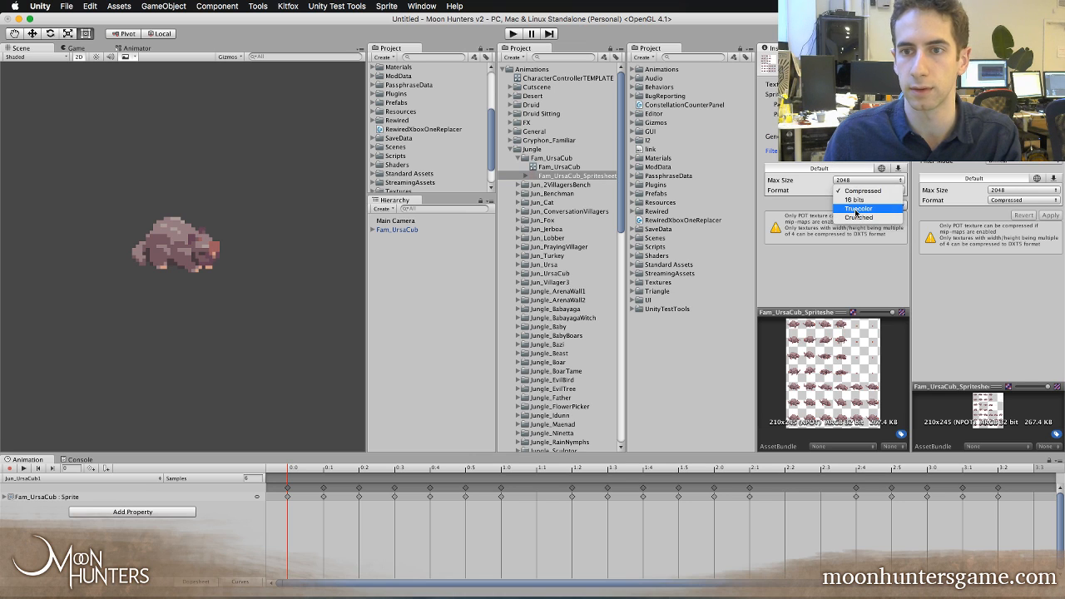
{"action": "left_click", "coordinate": [856, 209]}
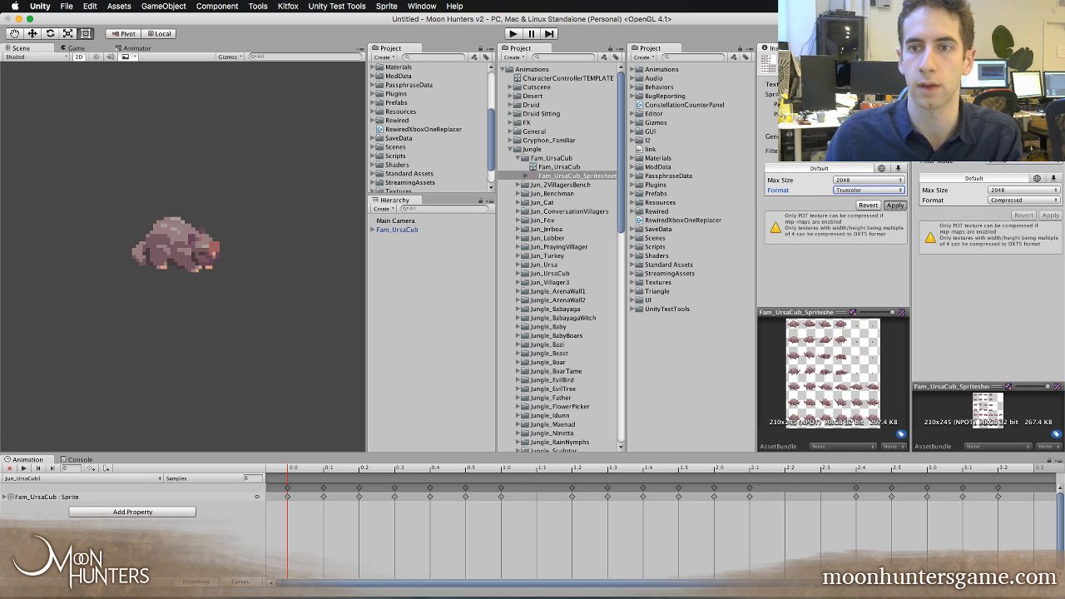
{"action": "left_click", "coordinate": [895, 205]}
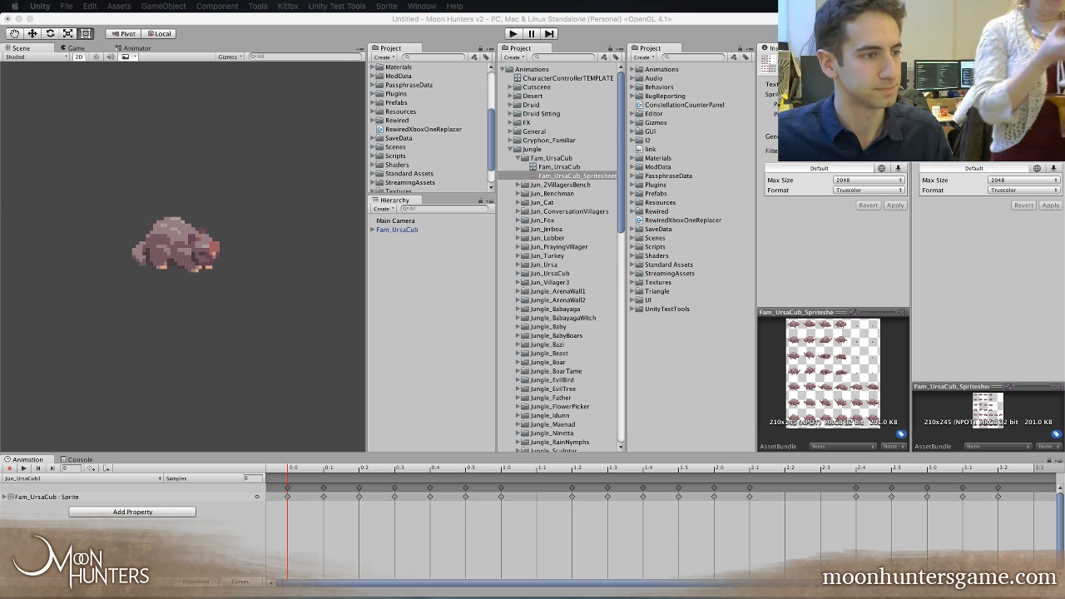
- Open Fam_UrsaCub_Spritesheet in the Sprite Editor and bring up its slicing options
{"action": "left_click", "coordinate": [657, 22]}
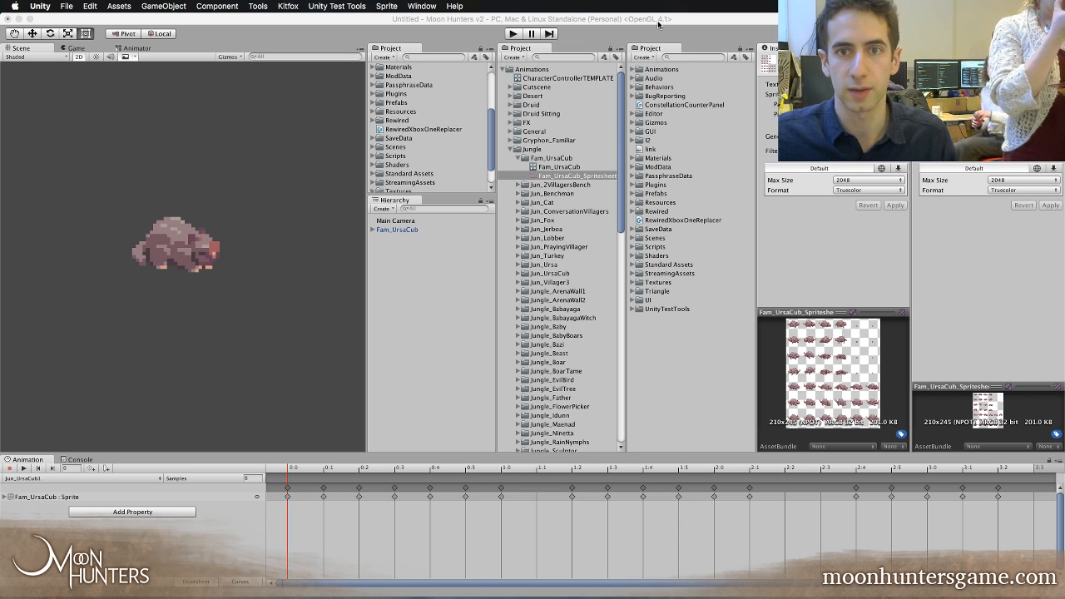
{"action": "key", "text": "super+Tab"}
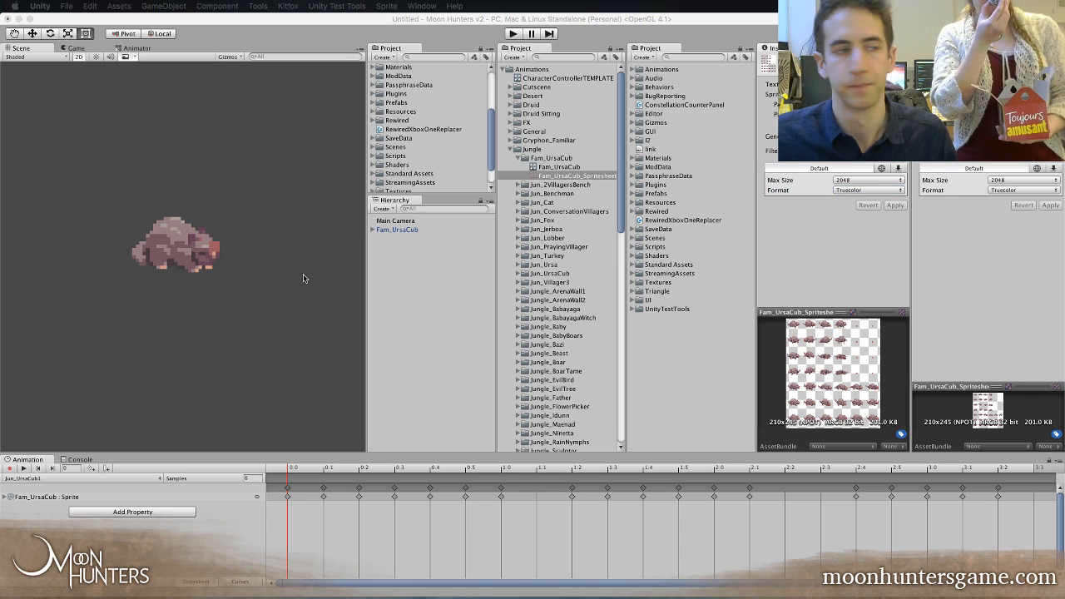
{"action": "left_click_drag", "start_coordinate": [1, 174], "coordinate": [481, 88]}
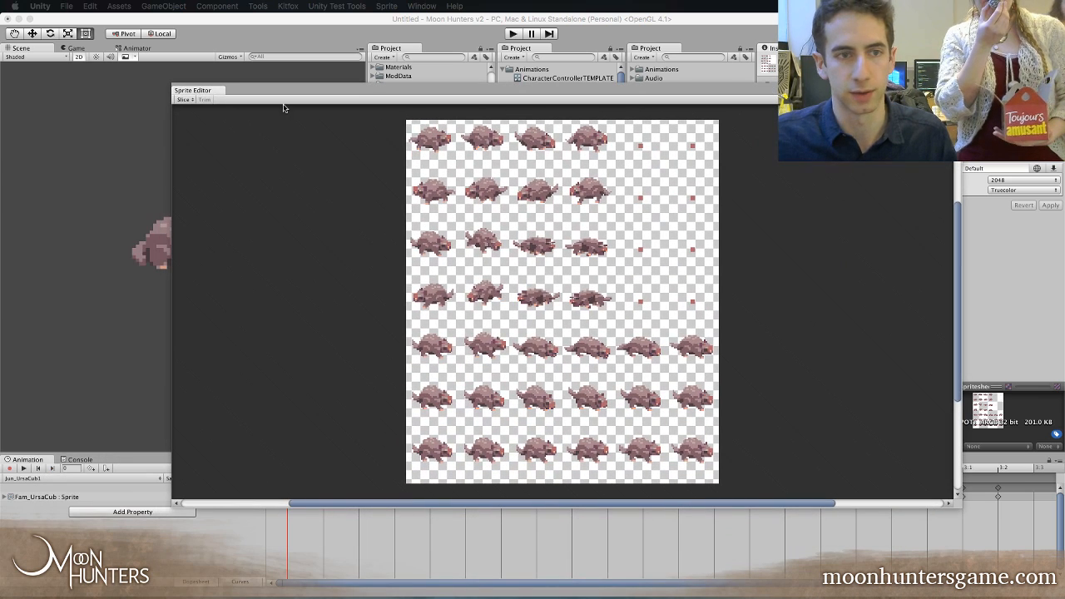
{"action": "left_click", "coordinate": [182, 100]}
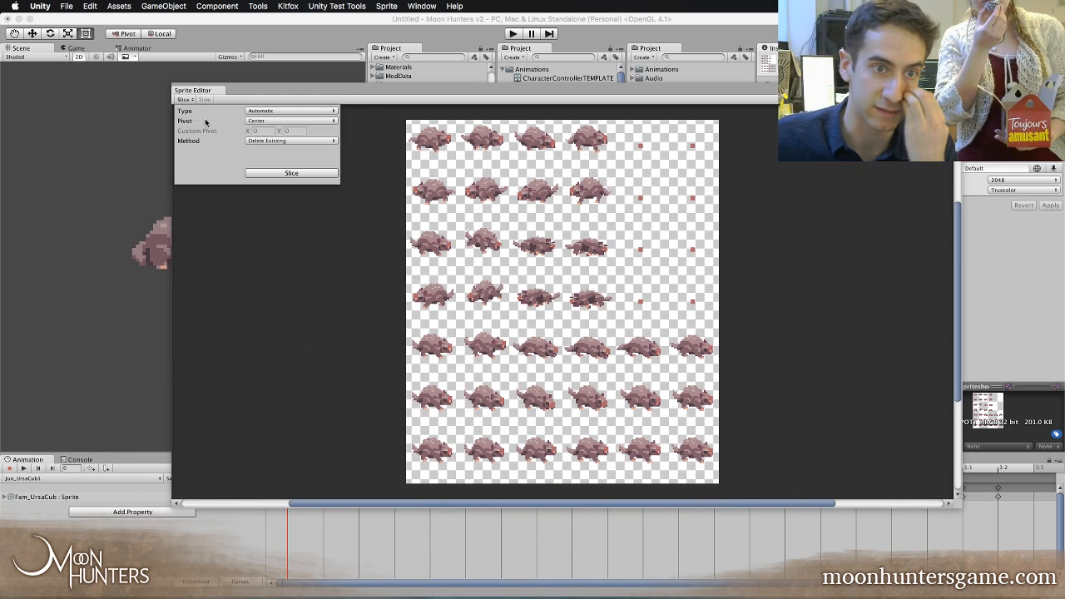
- Slice the spritesheet using Grid By Cell Size with a pixel size of 35 by 35
{"action": "left_click", "coordinate": [258, 141]}
{"action": "left_click", "coordinate": [232, 149]}
{"action": "left_click", "coordinate": [253, 123]}
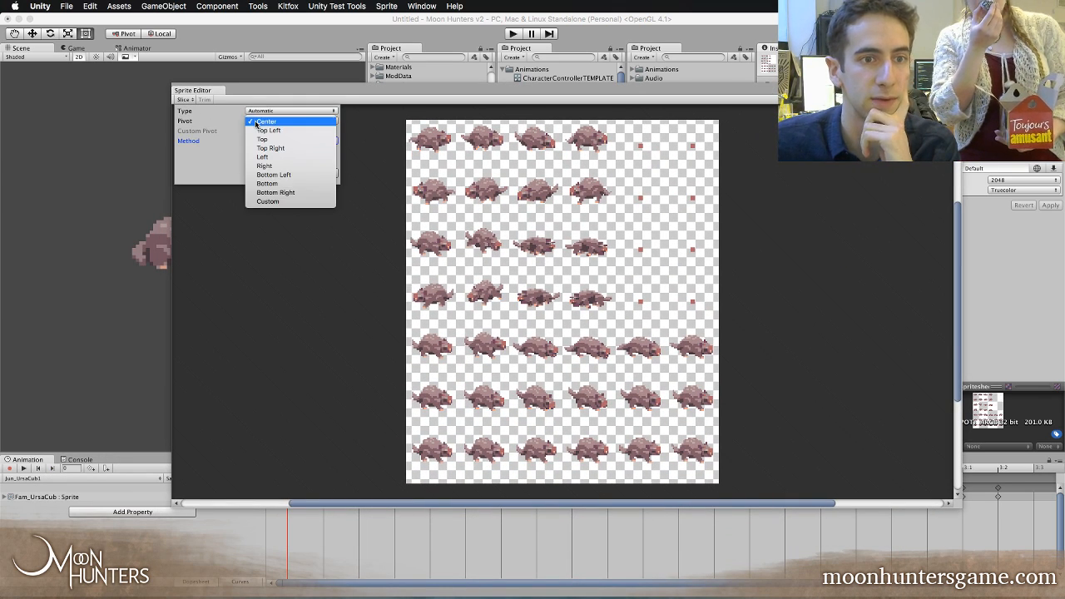
{"action": "left_click", "coordinate": [244, 114]}
{"action": "left_click", "coordinate": [253, 113]}
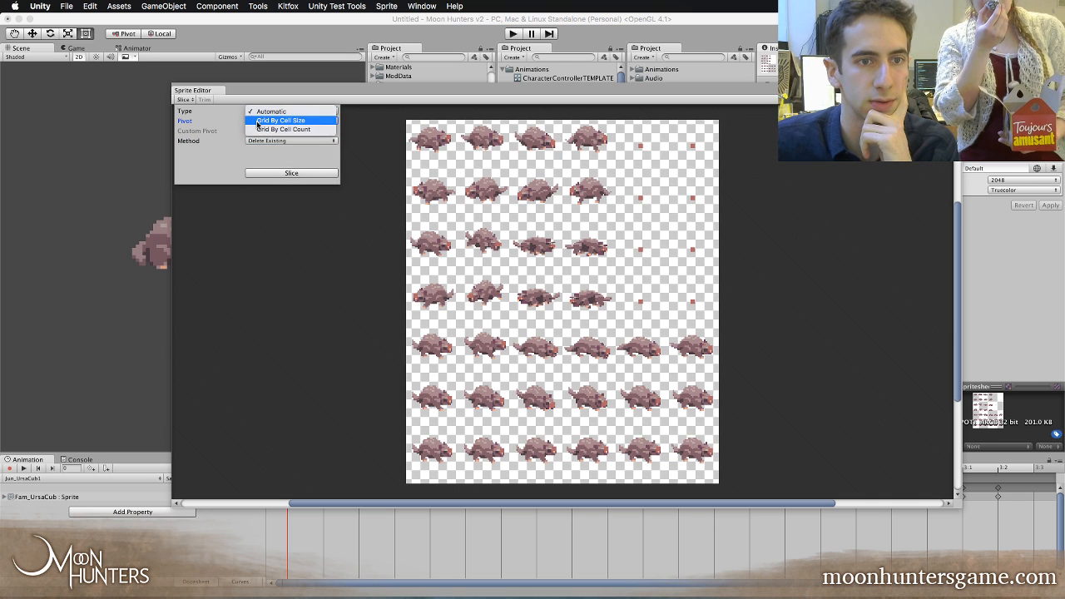
{"action": "left_click", "coordinate": [258, 123]}
{"action": "left_click", "coordinate": [271, 120]}
{"action": "type", "text": "35"}
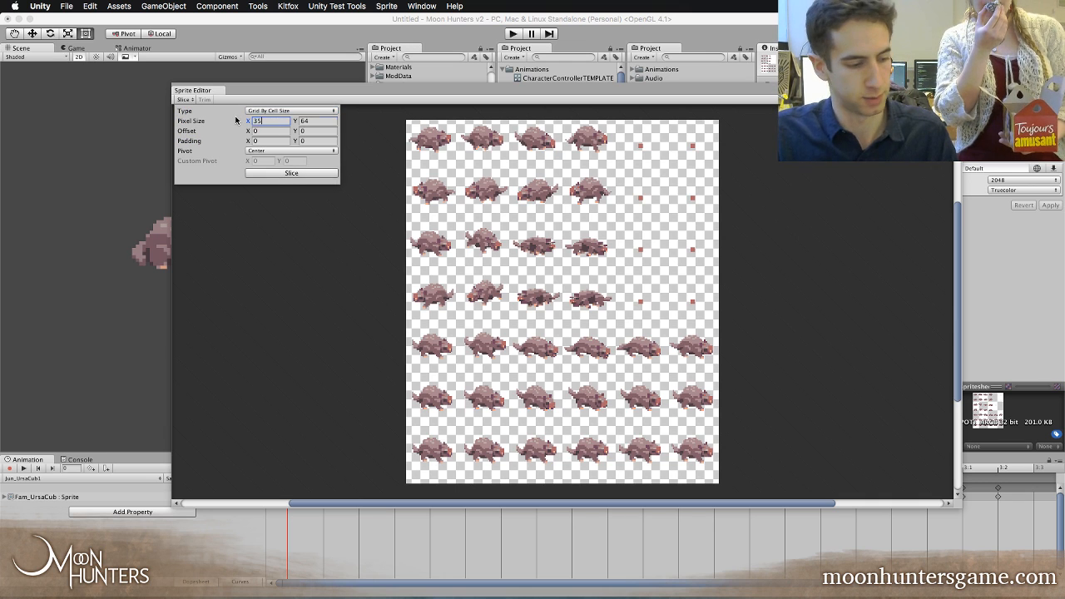
{"action": "key", "text": "Tab"}
{"action": "type", "text": "35"}
{"action": "left_click", "coordinate": [277, 173]}
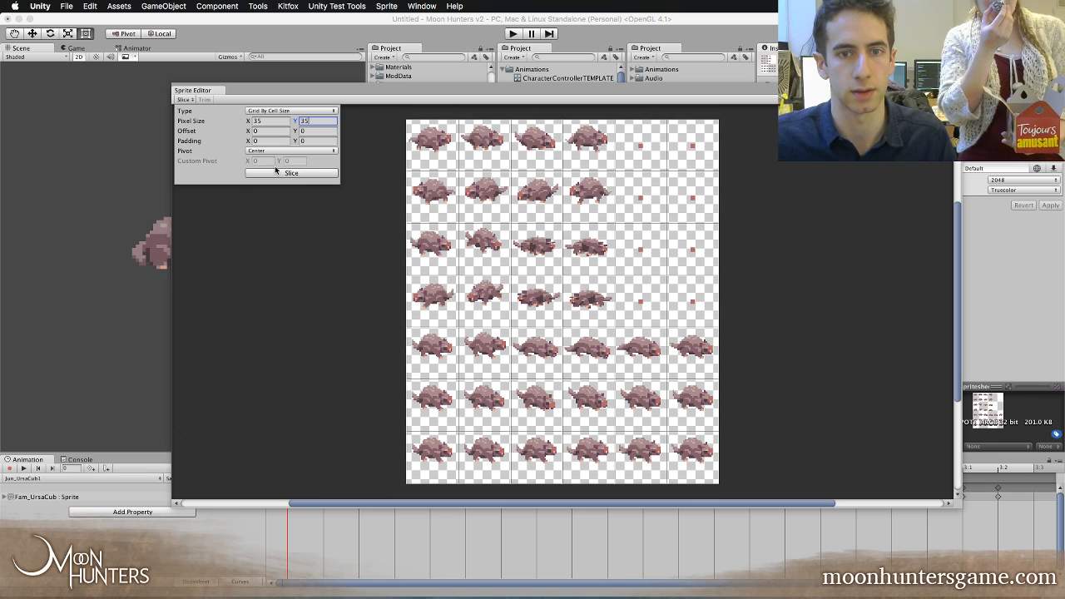
- Apply the slicing, close the Sprite Editor and expand the spritesheet asset to check its sliced sprites
{"action": "left_click", "coordinate": [845, 100]}
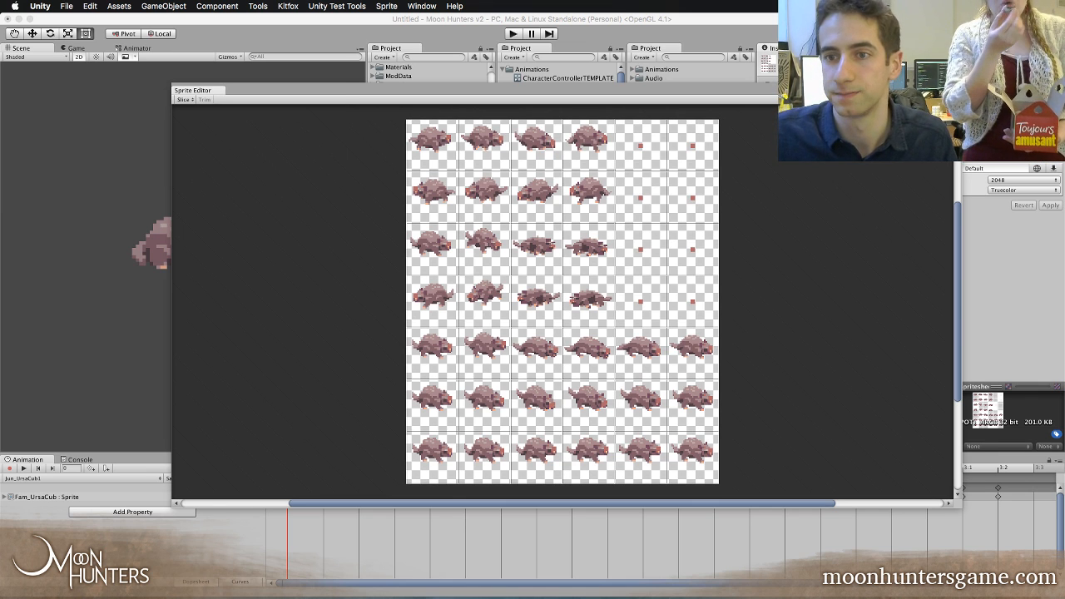
{"action": "left_click", "coordinate": [953, 88]}
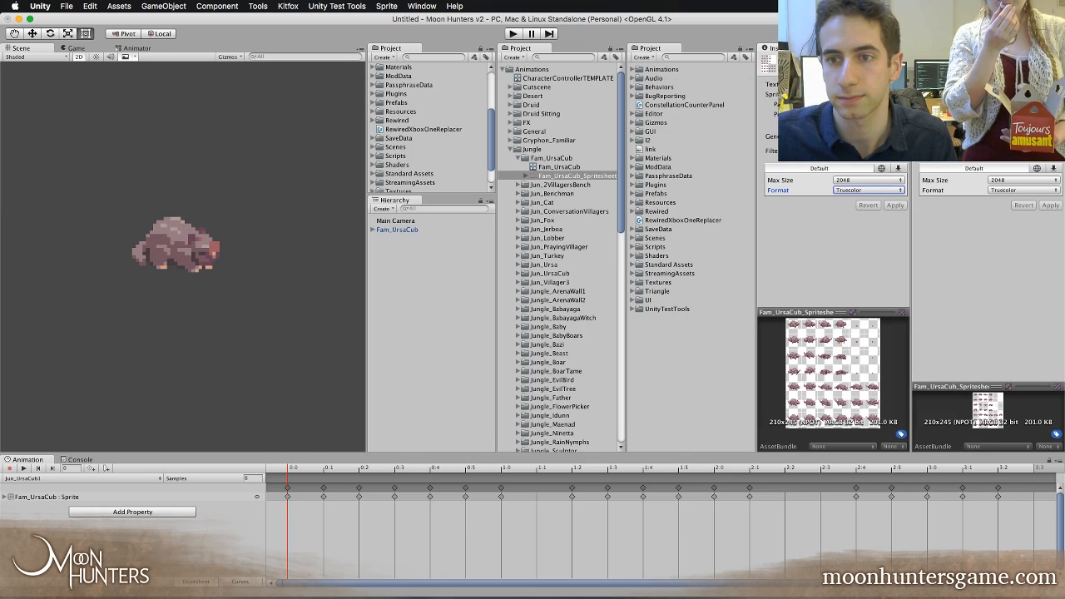
{"action": "left_click", "coordinate": [525, 175]}
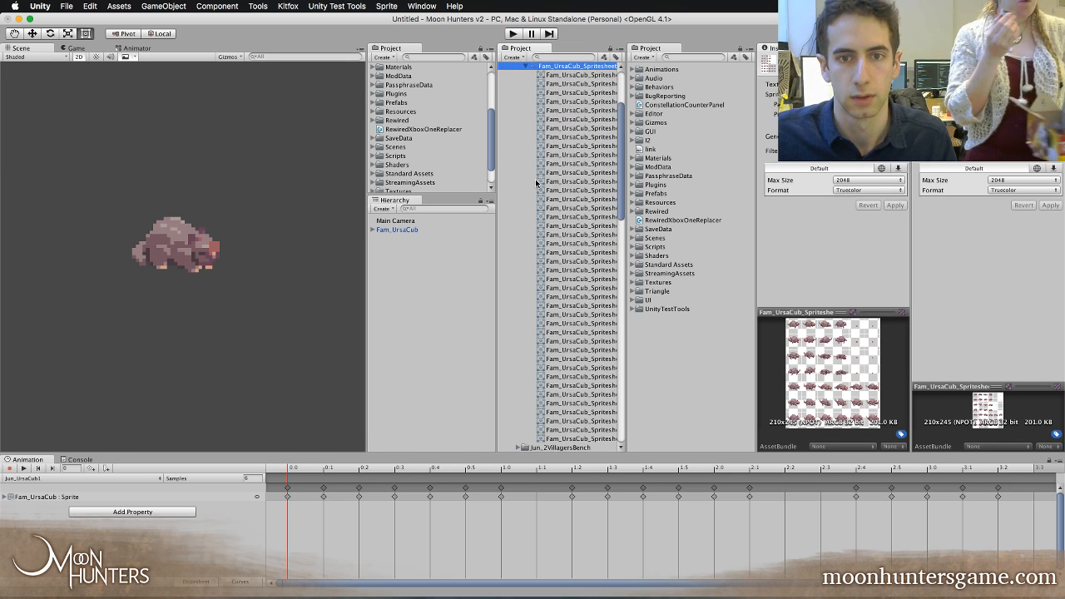
{"action": "scroll", "coordinate": [536, 184], "scroll_direction": "up", "scroll_amount": 1}
{"action": "scroll", "coordinate": [536, 178], "scroll_direction": "down", "scroll_amount": 3}
{"action": "scroll", "coordinate": [541, 156], "scroll_direction": "up", "scroll_amount": 6}
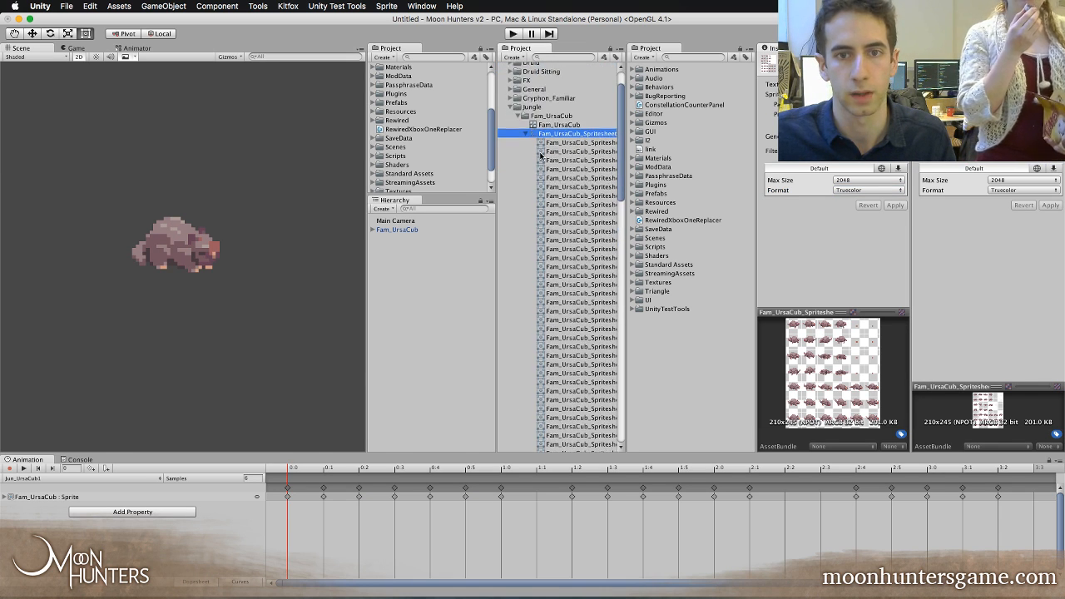
{"action": "scroll", "coordinate": [541, 156], "scroll_direction": "up", "scroll_amount": 3}
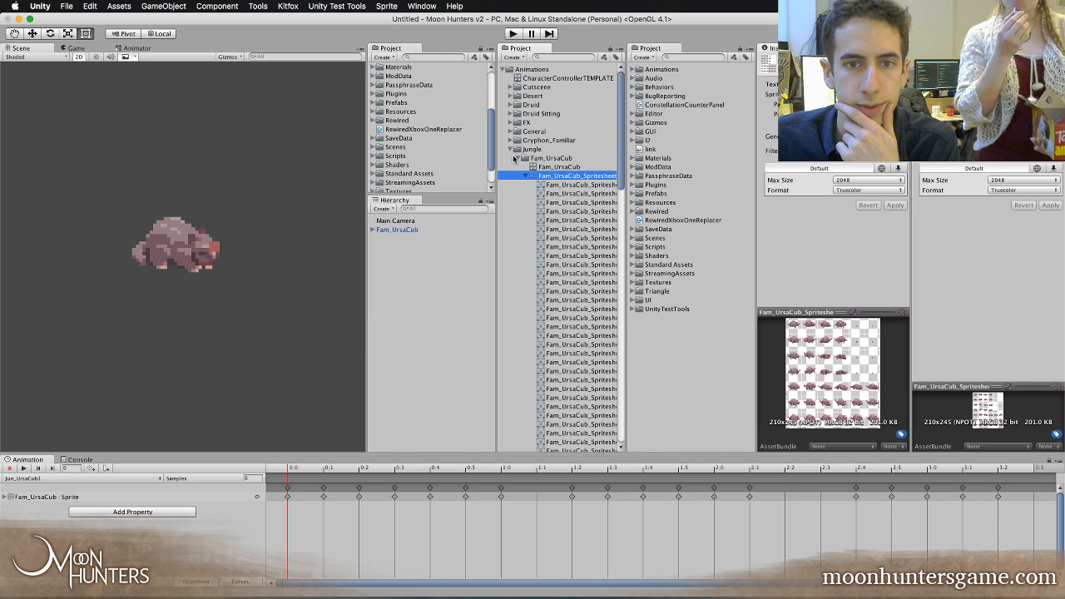
- Duplicate the Jun_UrsaCub2 animation clip in the Jun_UrsaCub folder
{"action": "left_click", "coordinate": [516, 157]}
{"action": "scroll", "coordinate": [516, 156], "scroll_direction": "down", "scroll_amount": 3}
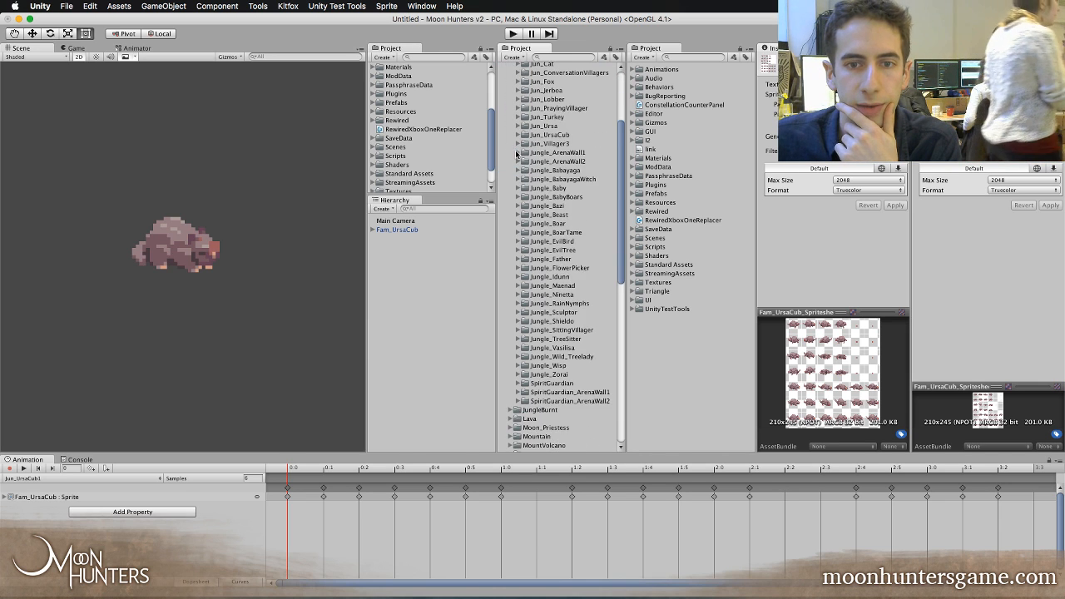
{"action": "scroll", "coordinate": [516, 153], "scroll_direction": "up", "scroll_amount": 3}
{"action": "left_click", "coordinate": [519, 165]}
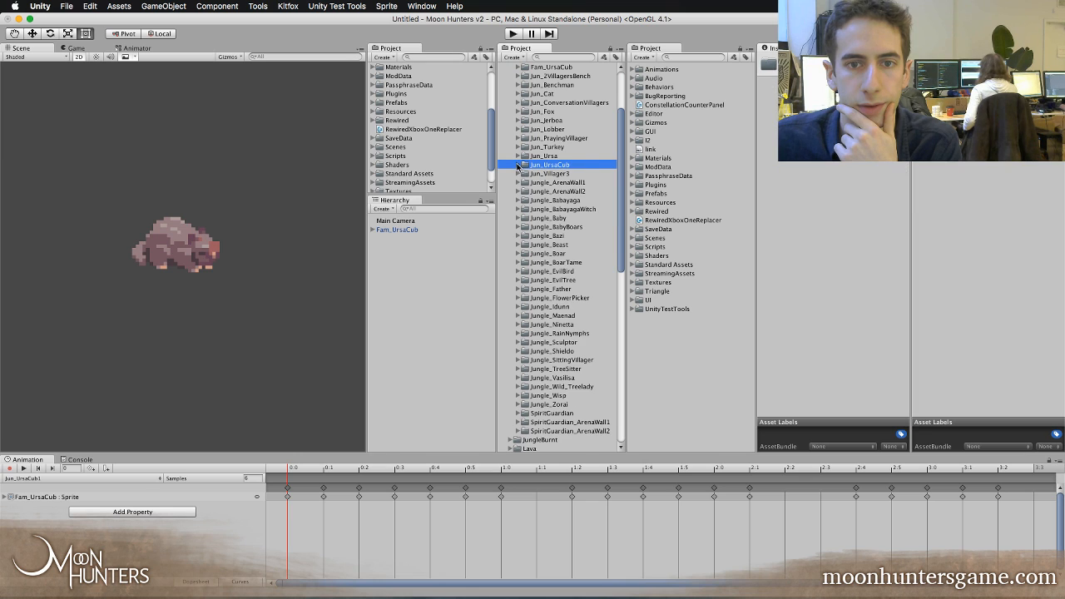
{"action": "left_click", "coordinate": [518, 165]}
{"action": "left_click", "coordinate": [546, 208]}
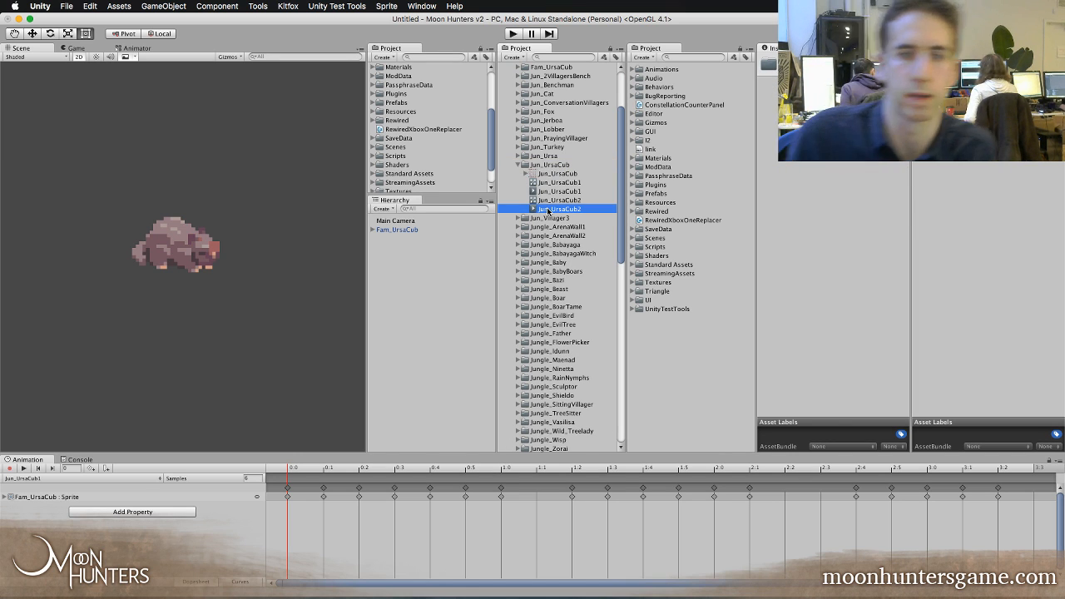
{"action": "key", "text": "super+d"}
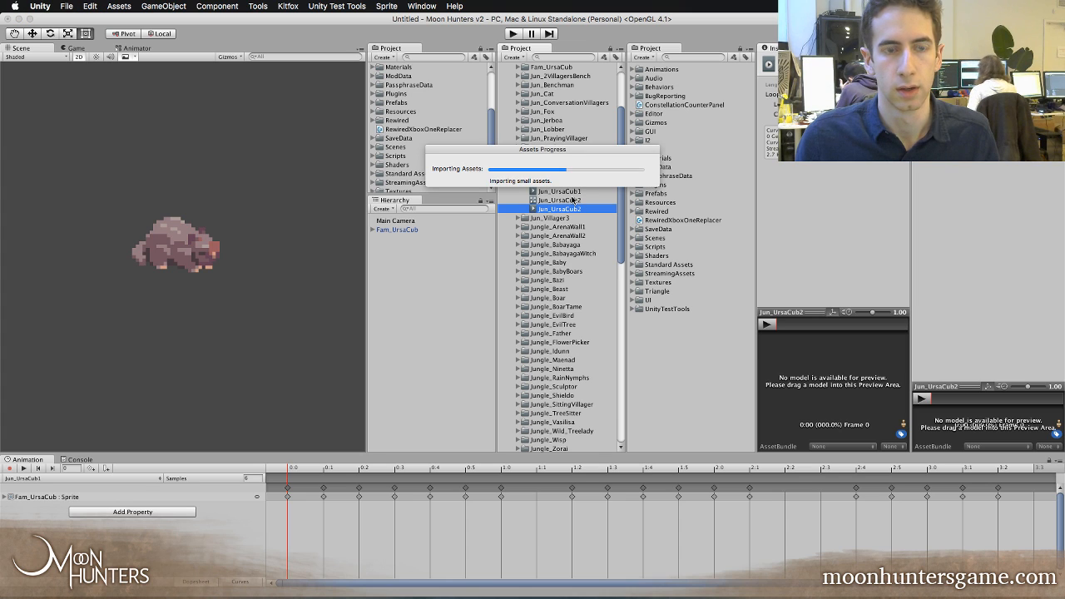
- Move the duplicated animation clip into the Fam_UrsaCub folder and locate it there
{"action": "scroll", "coordinate": [572, 199], "scroll_direction": "up", "scroll_amount": 5}
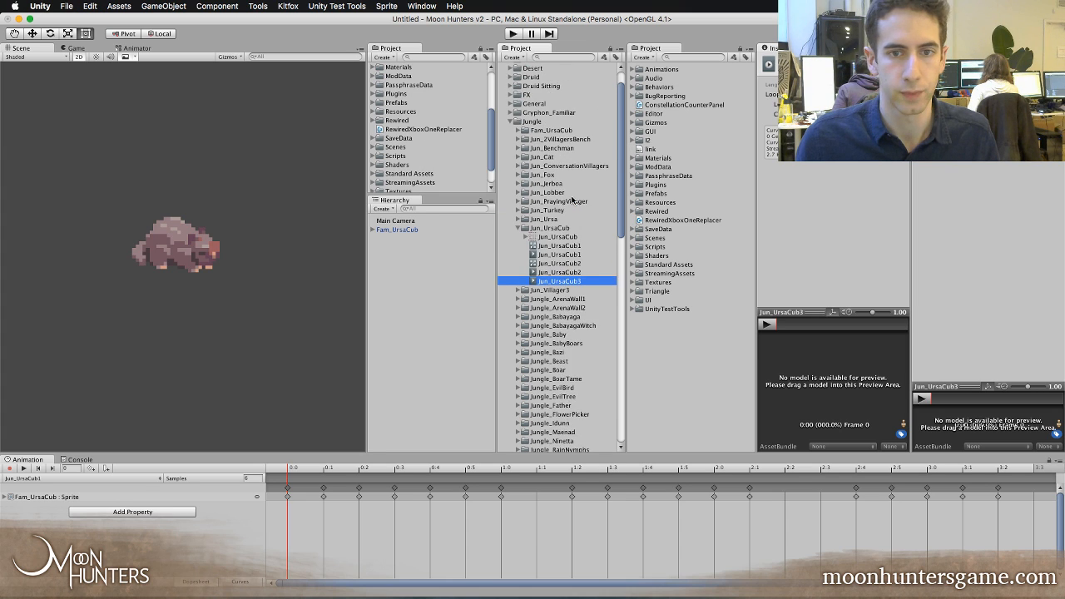
{"action": "left_click_drag", "start_coordinate": [542, 310], "coordinate": [558, 158]}
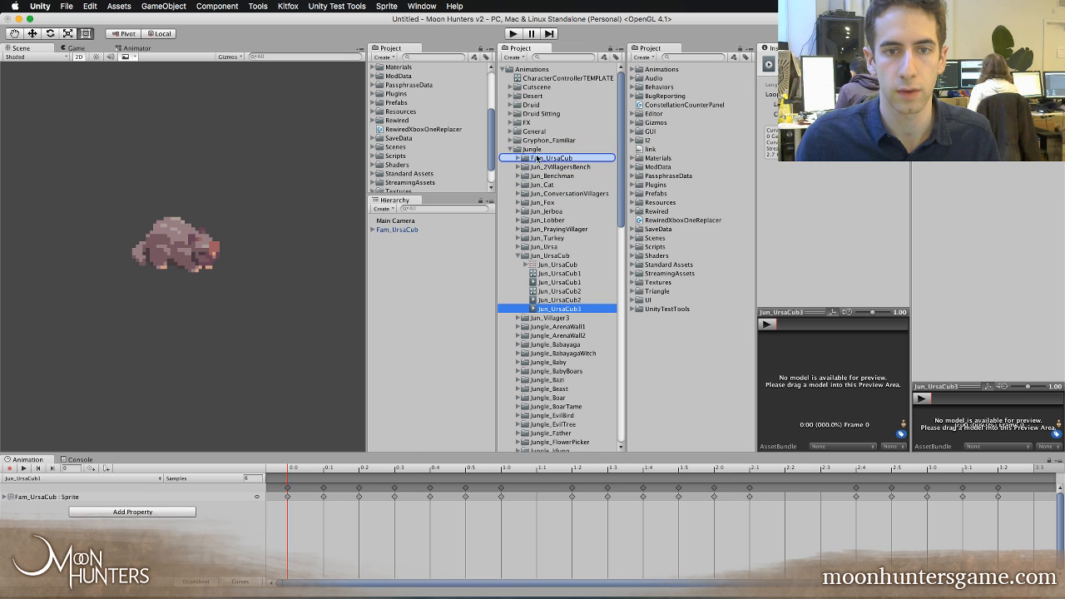
{"action": "left_click", "coordinate": [518, 158]}
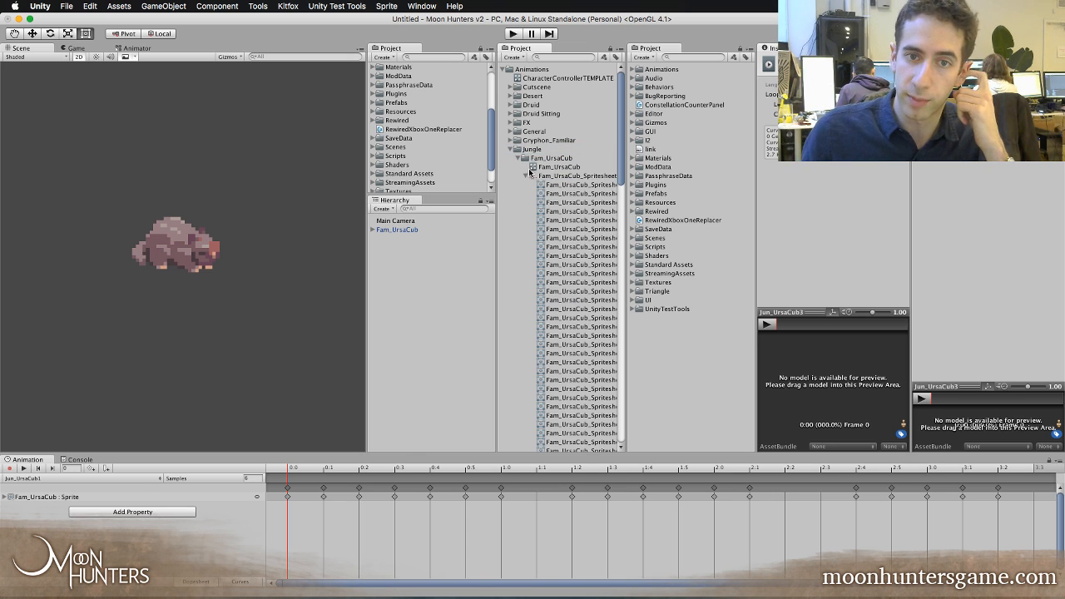
{"action": "scroll", "coordinate": [528, 171], "scroll_direction": "down", "scroll_amount": 5}
{"action": "scroll", "coordinate": [528, 169], "scroll_direction": "down", "scroll_amount": 3}
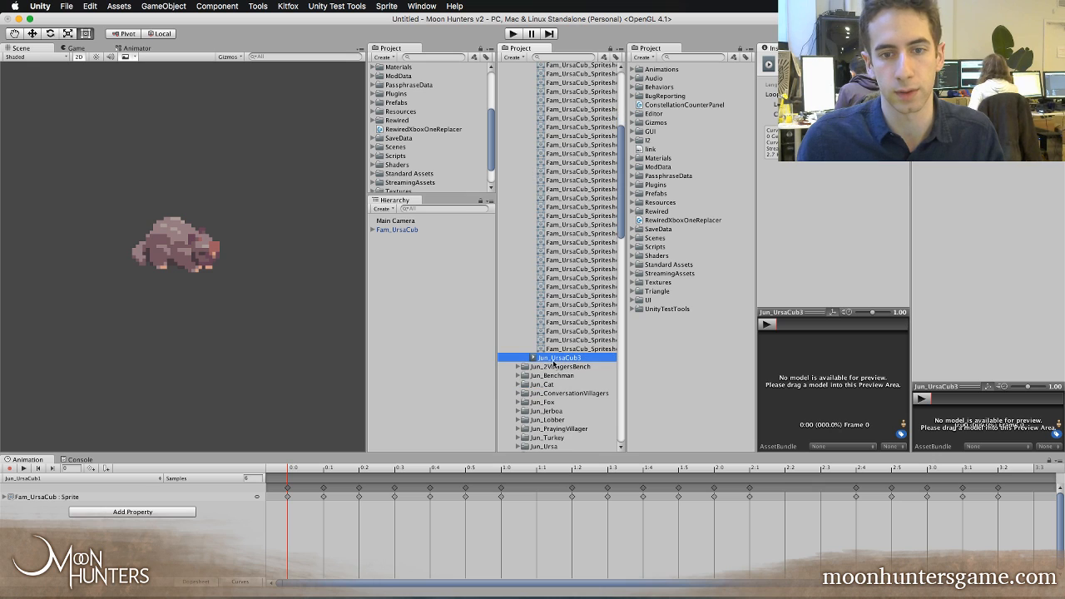
- Assign the Fam_UrsaCub controller to the Animator component of the Fam_UrsaCub object in the scene
{"action": "left_click", "coordinate": [136, 48]}
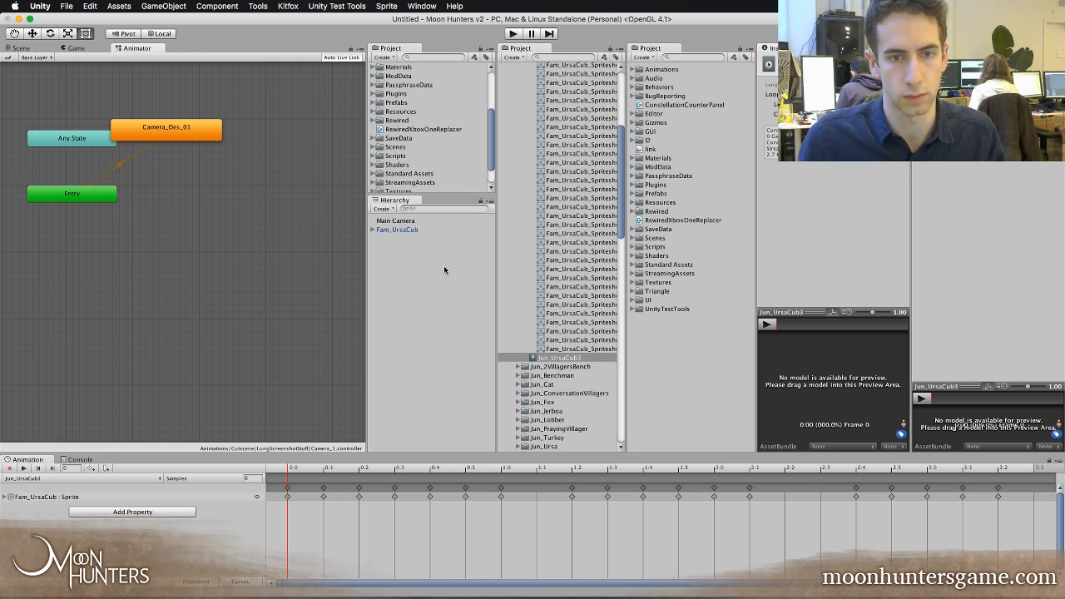
{"action": "left_click", "coordinate": [411, 232]}
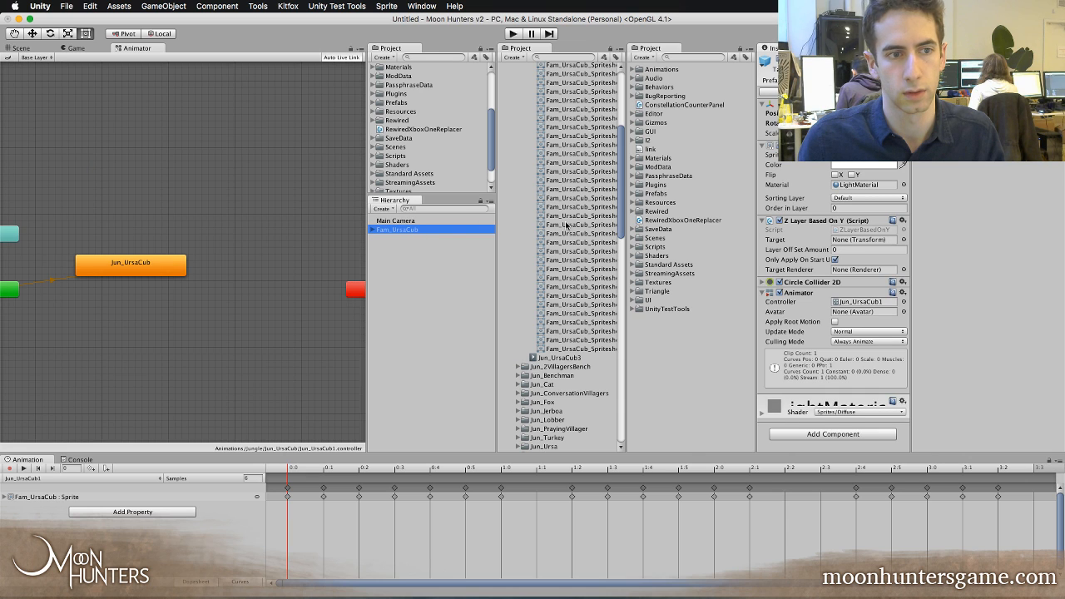
{"action": "scroll", "coordinate": [570, 227], "scroll_direction": "up", "scroll_amount": 5}
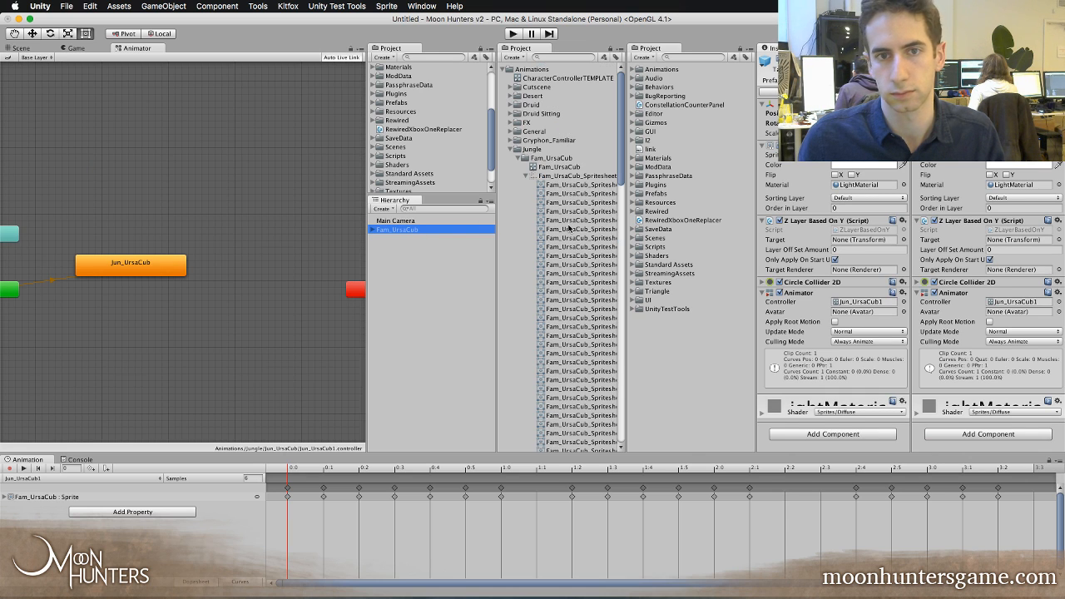
{"action": "left_click_drag", "start_coordinate": [554, 167], "coordinate": [841, 301]}
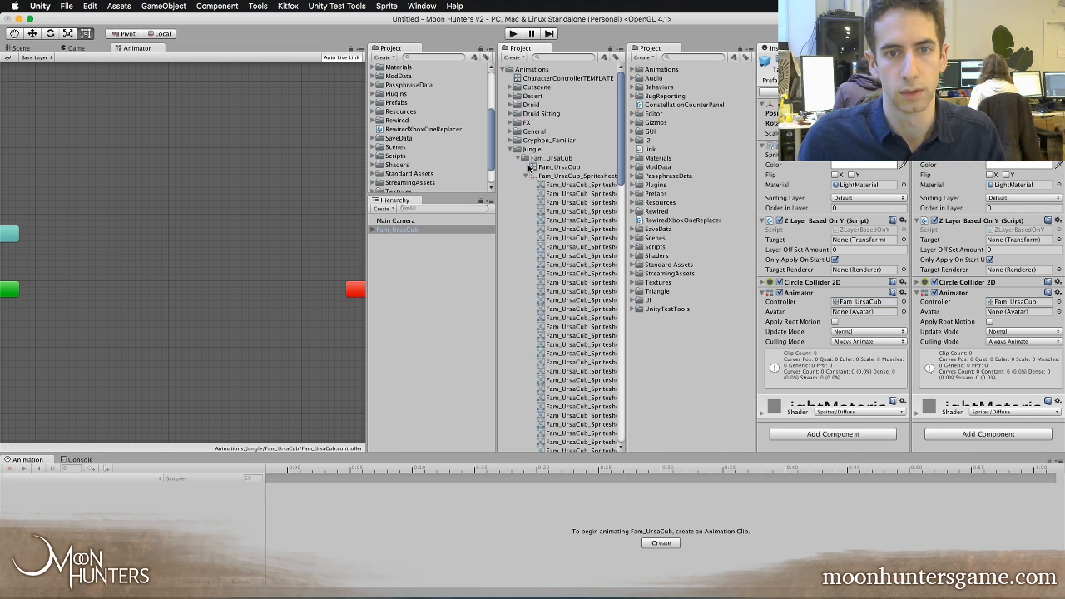
- Add the copied clip as a state in the Fam_UrsaCub controller and name the state Fam_UrsaCub_Idle
{"action": "scroll", "coordinate": [529, 165], "scroll_direction": "down", "scroll_amount": 5}
{"action": "left_click", "coordinate": [556, 377]}
{"action": "left_click_drag", "start_coordinate": [239, 279], "coordinate": [129, 249]}
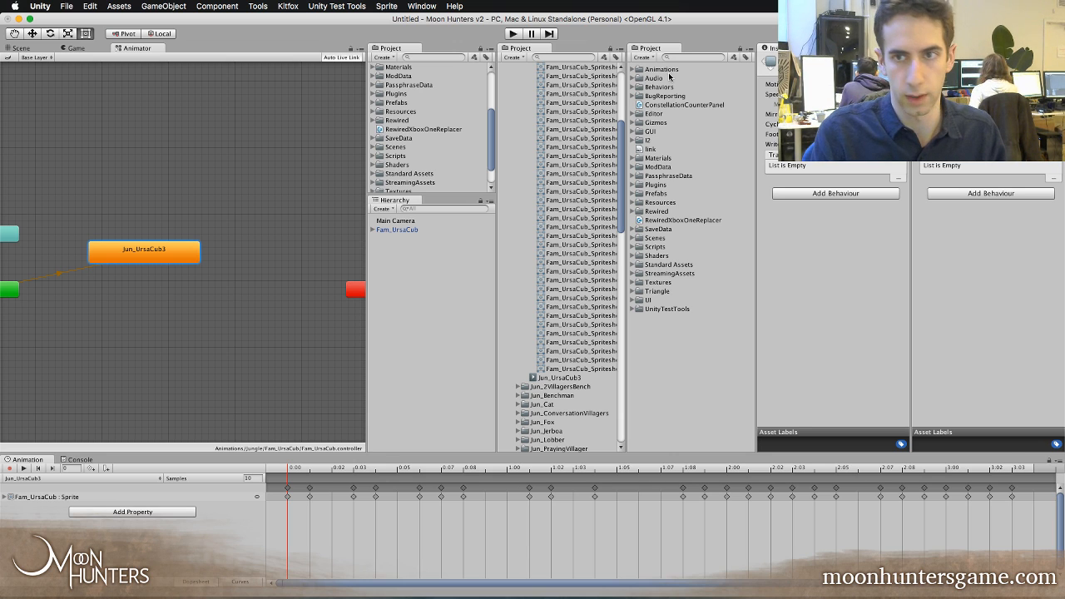
{"action": "key", "text": "Return"}
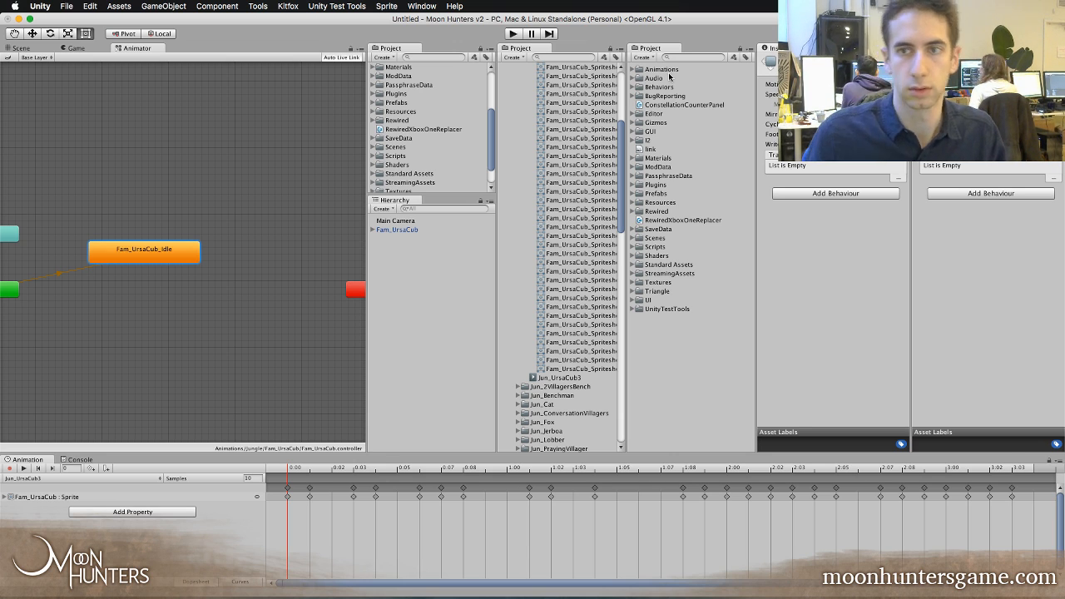
- Rename the Jun_UrsaCub3 animation clip as Fam_UrsaCub_Idle and collapse the sprite list of Fam_UrsaCub_Spritesheet
{"action": "left_click", "coordinate": [557, 377]}
{"action": "key", "text": "Return"}
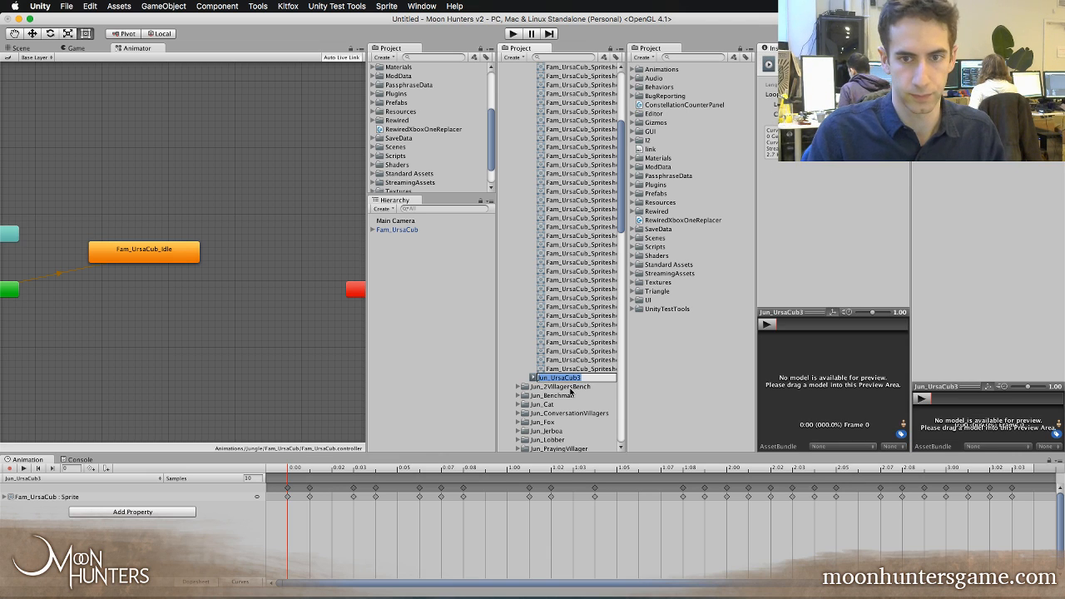
{"action": "key", "text": "Right"}
{"action": "key", "text": "BackSpace"}
{"action": "key", "text": "BackSpace"}
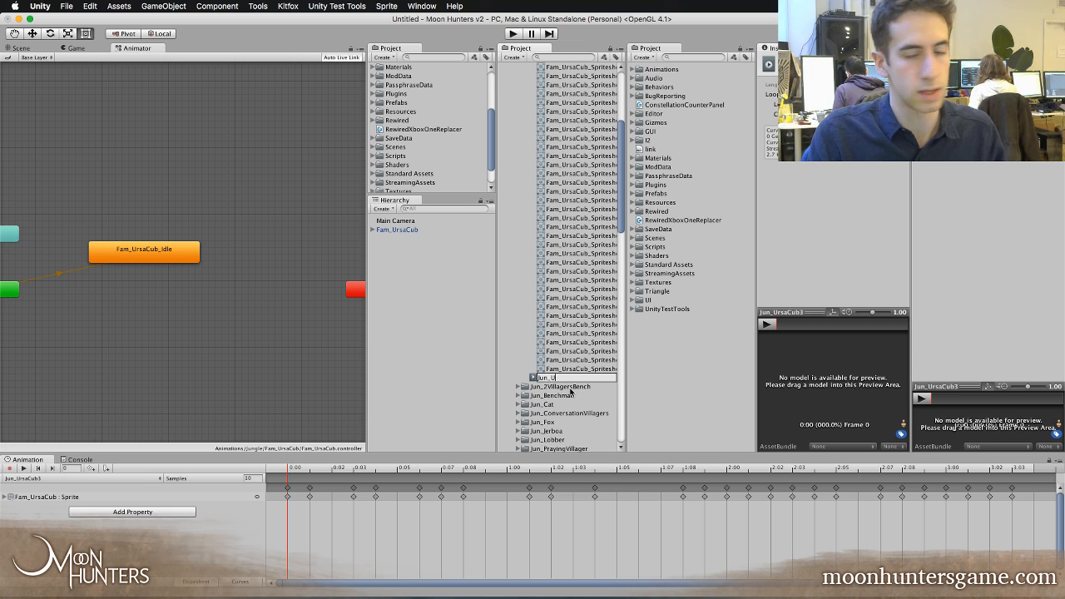
{"action": "key", "text": "BackSpace"}
{"action": "key", "text": "BackSpace"}
{"action": "key", "text": "BackSpace"}
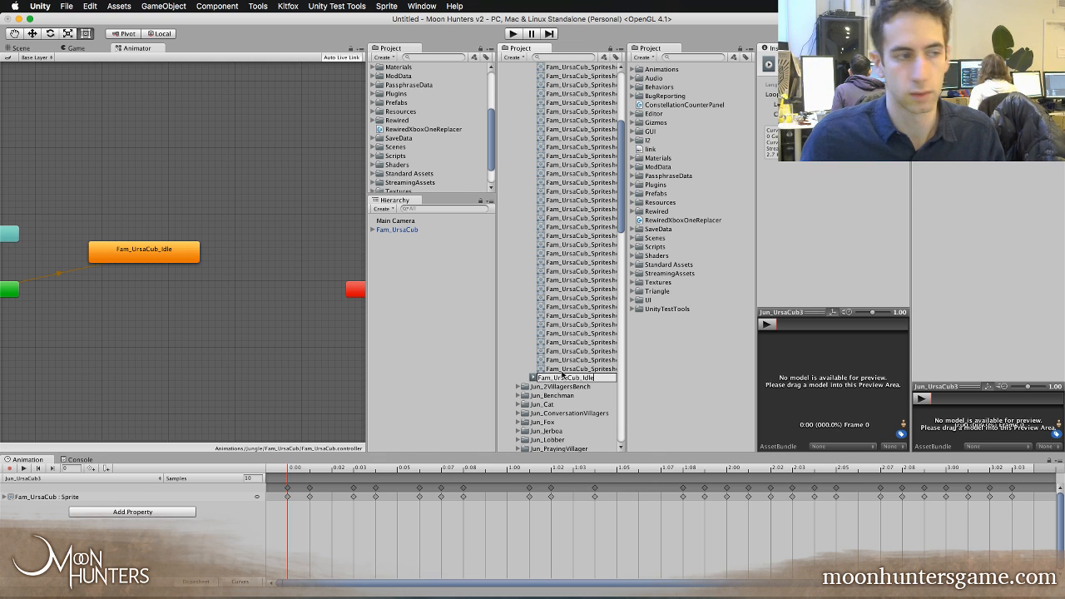
{"action": "key", "text": "Return"}
{"action": "scroll", "coordinate": [568, 309], "scroll_direction": "up", "scroll_amount": 5}
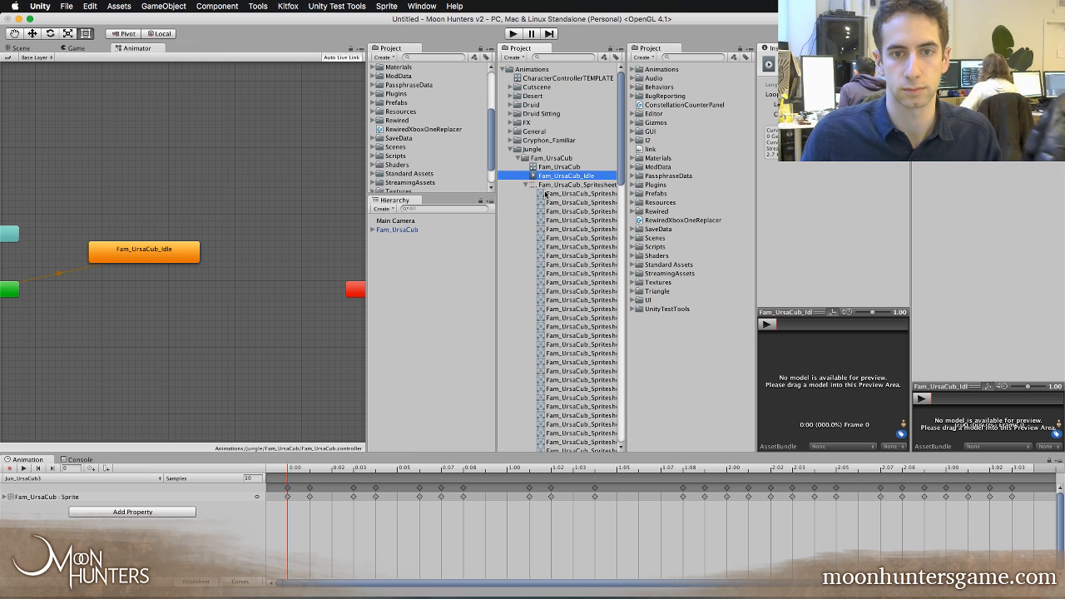
{"action": "left_click", "coordinate": [525, 185]}
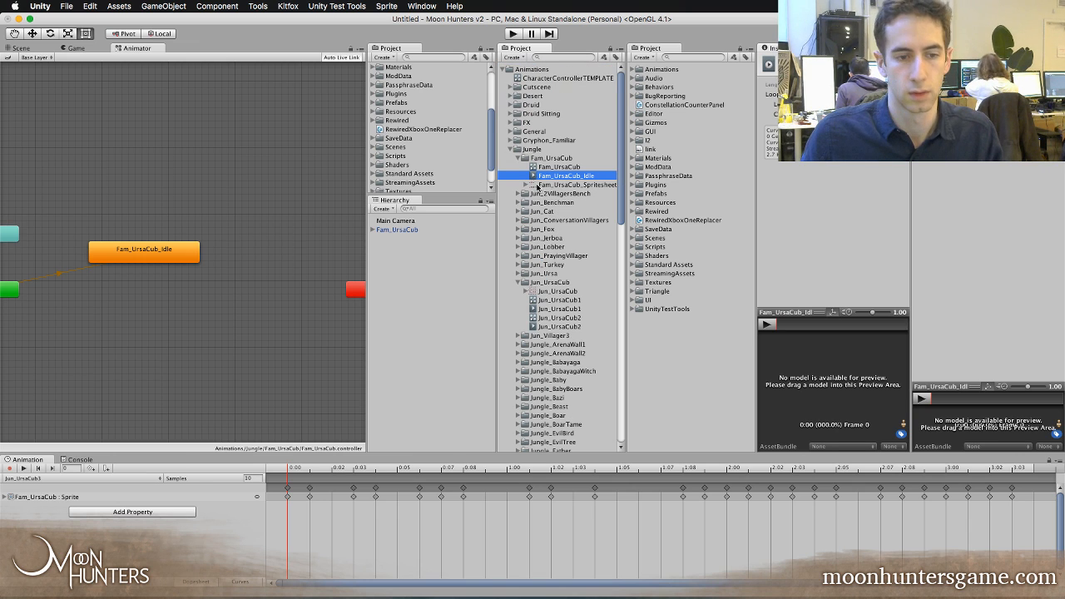
- Start a new animation clip for the Fam_UrsaCub object and choose Animations/Jungle/Fam_UrsaCub as its save folder
{"action": "left_click", "coordinate": [46, 478]}
{"action": "left_click", "coordinate": [68, 488]}
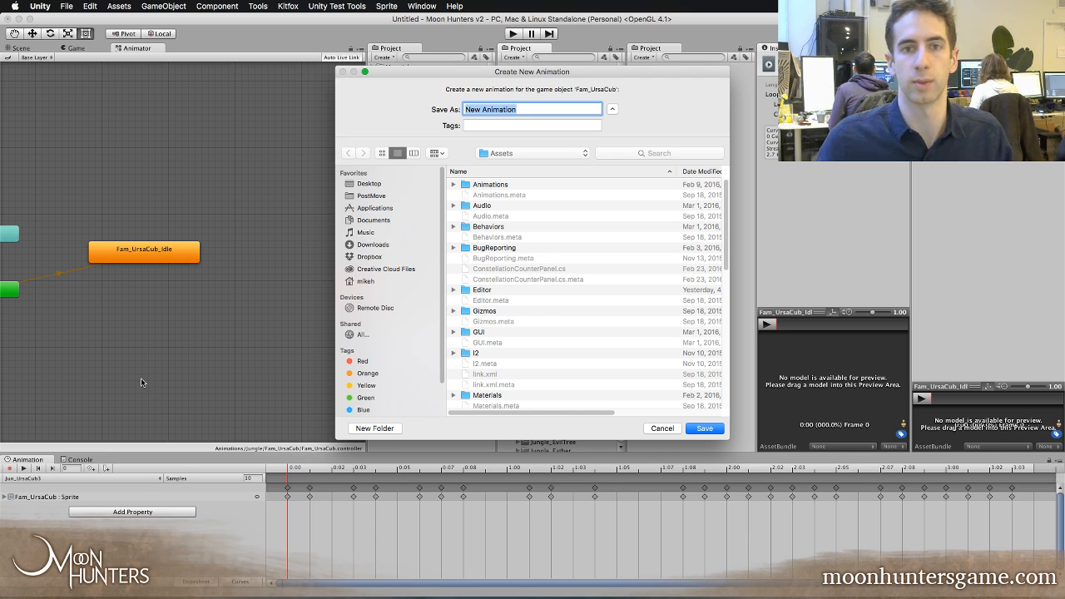
{"action": "left_click_drag", "start_coordinate": [397, 71], "coordinate": [200, 83]}
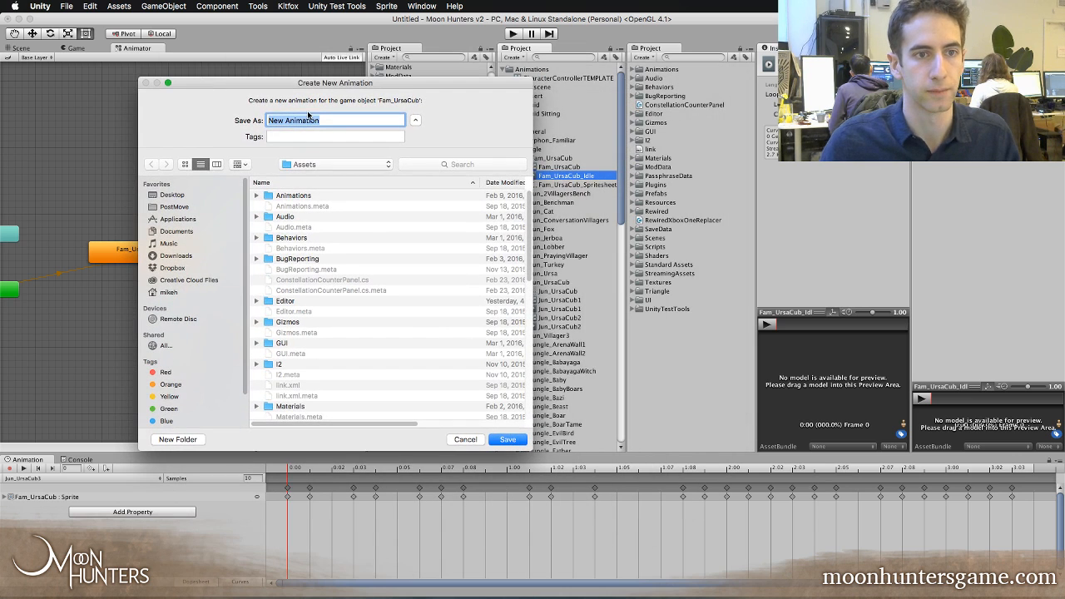
{"action": "left_click", "coordinate": [275, 198]}
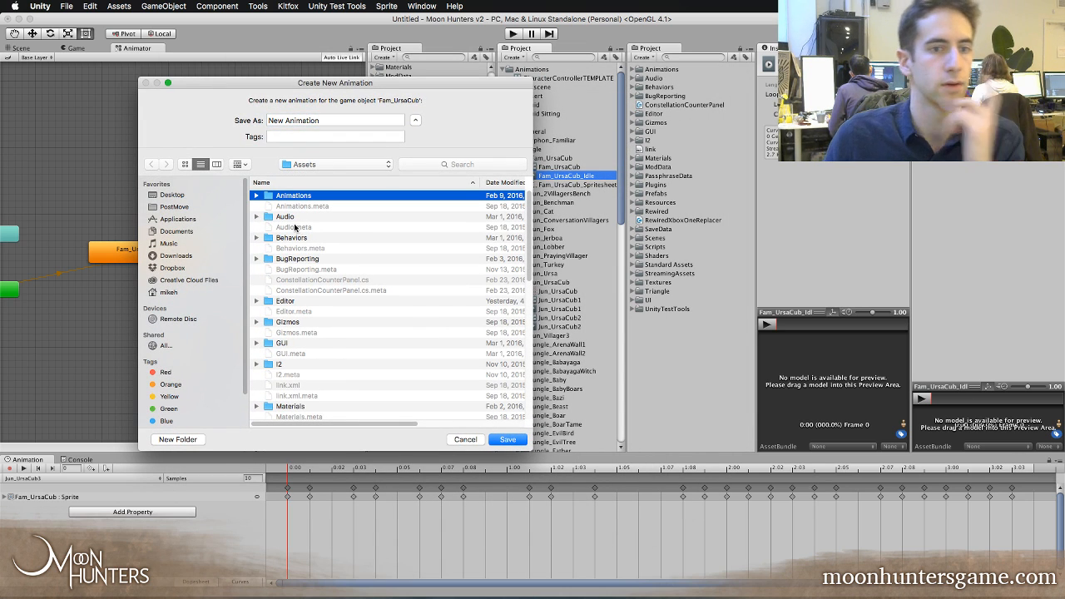
{"action": "key", "text": "super+Down"}
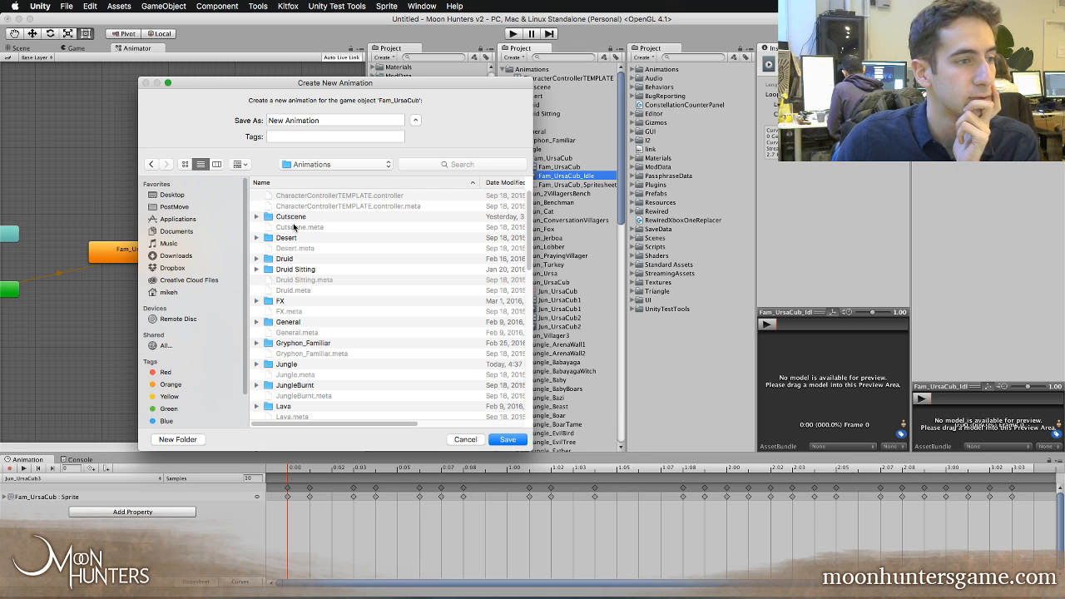
{"action": "left_click_drag", "start_coordinate": [403, 84], "coordinate": [482, 90]}
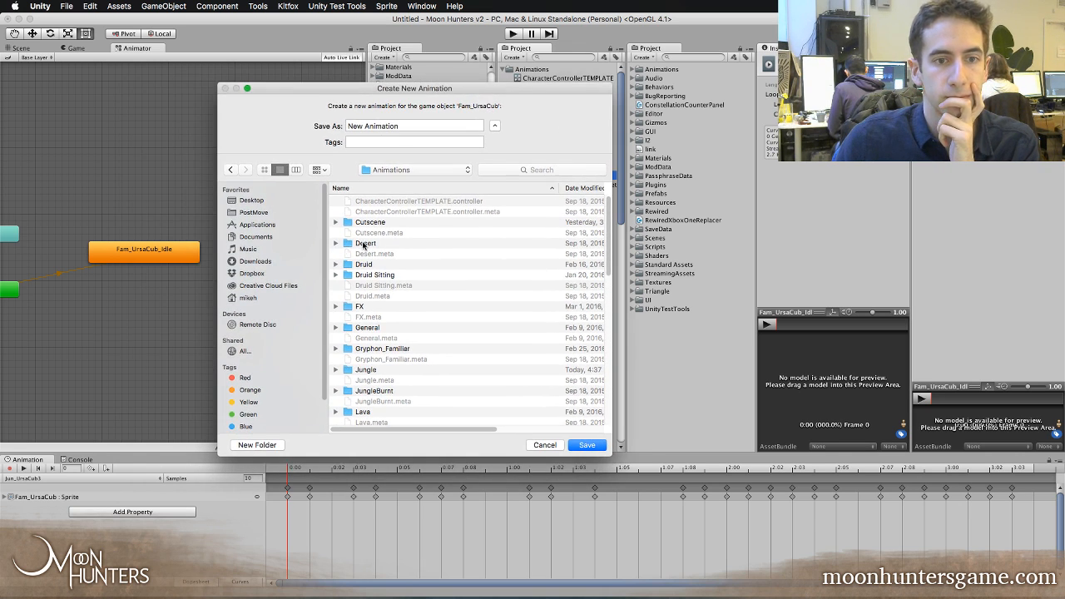
{"action": "scroll", "coordinate": [364, 241], "scroll_direction": "down", "scroll_amount": 10}
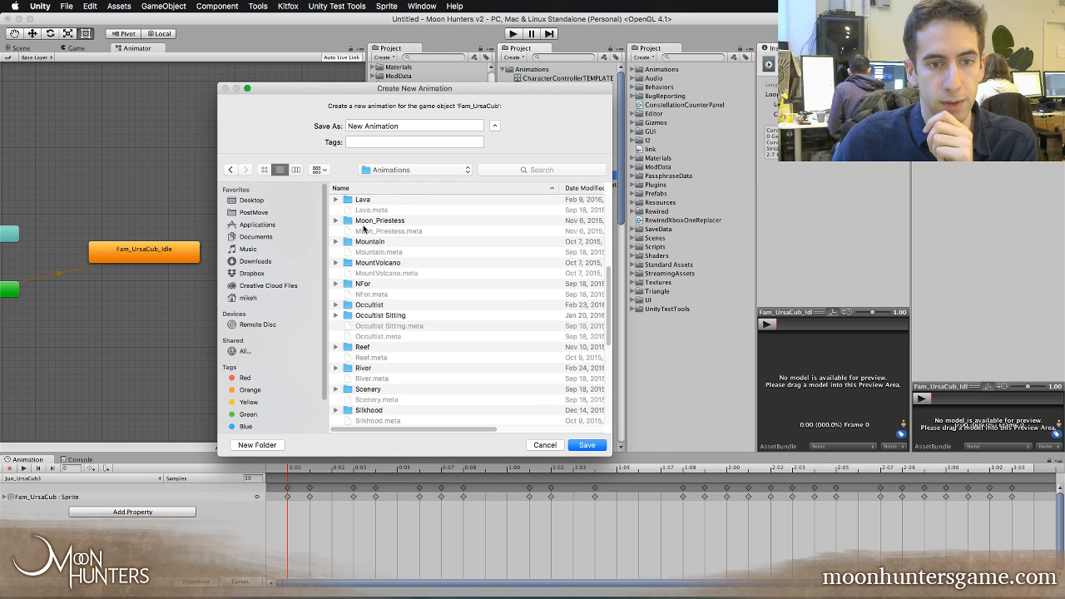
{"action": "scroll", "coordinate": [364, 227], "scroll_direction": "down", "scroll_amount": 6}
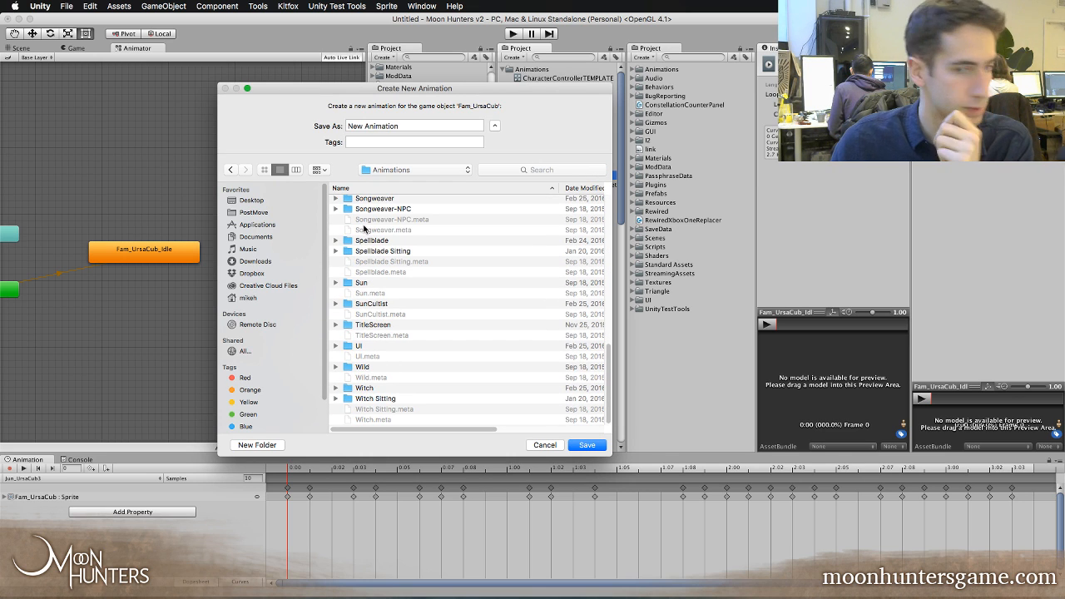
{"action": "scroll", "coordinate": [372, 256], "scroll_direction": "up", "scroll_amount": 15}
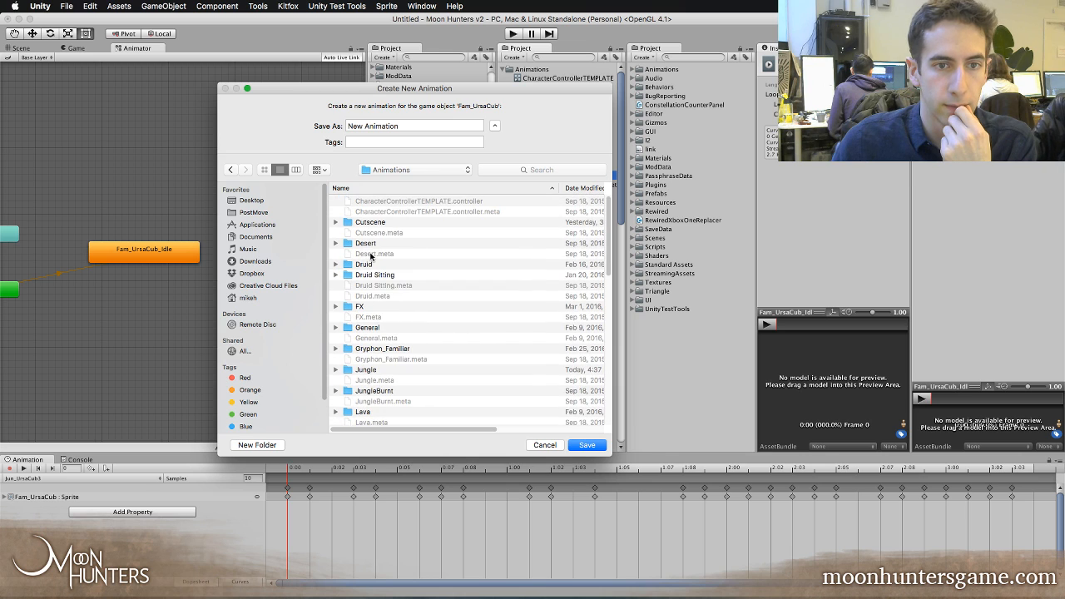
{"action": "double_click", "coordinate": [374, 370]}
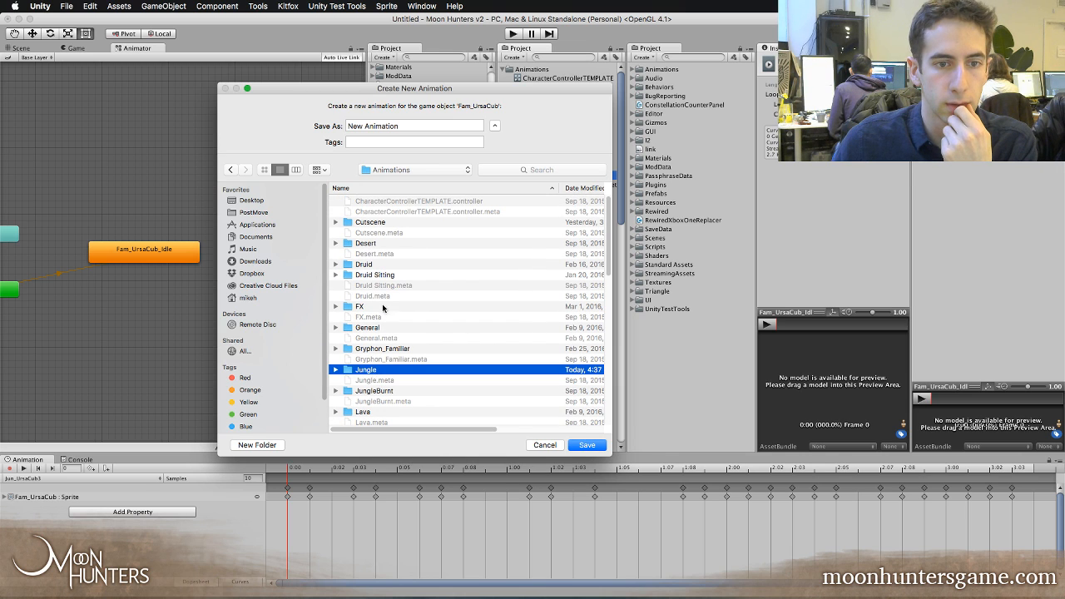
{"action": "left_click", "coordinate": [376, 203]}
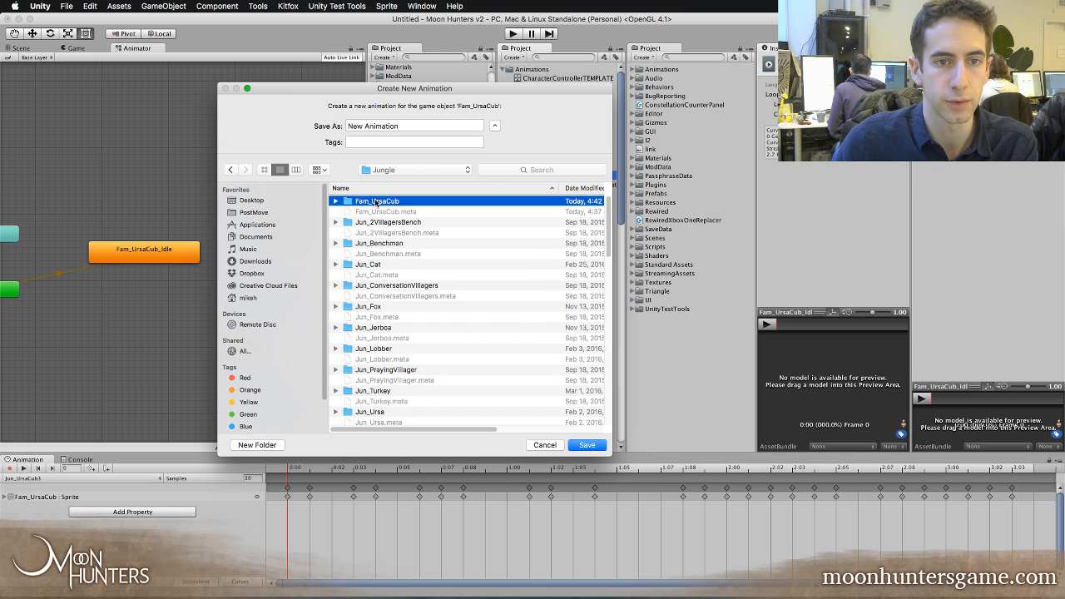
- Name the new clip Fam_UrsaCub_Walk_E, copy that name and save the clip
{"action": "left_click", "coordinate": [406, 125]}
{"action": "key", "text": "super+a"}
{"action": "type", "text": "U"}
{"action": "key", "text": "BackSpace"}
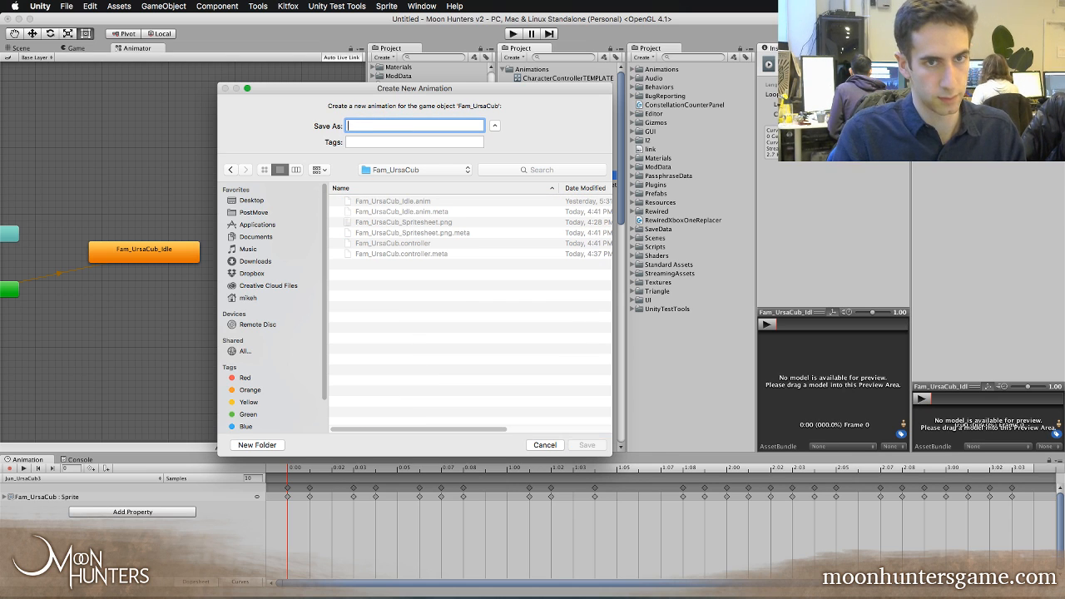
{"action": "type", "text": "Fam_Ursa"}
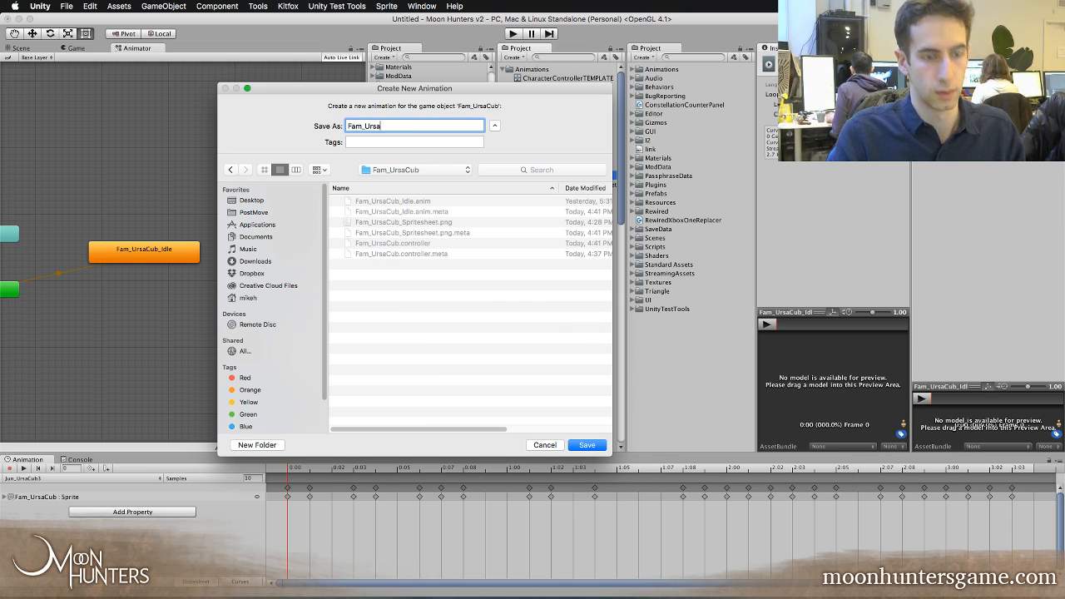
{"action": "type", "text": "Cub_Walk"}
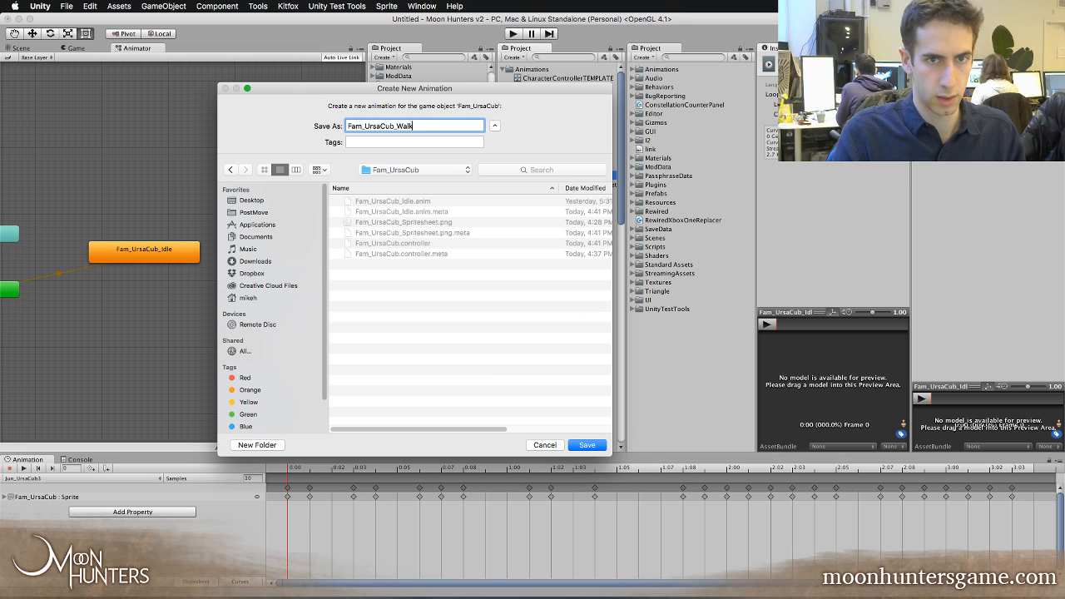
{"action": "type", "text": "_E"}
{"action": "key", "text": "super+a"}
{"action": "key", "text": "super+c"}
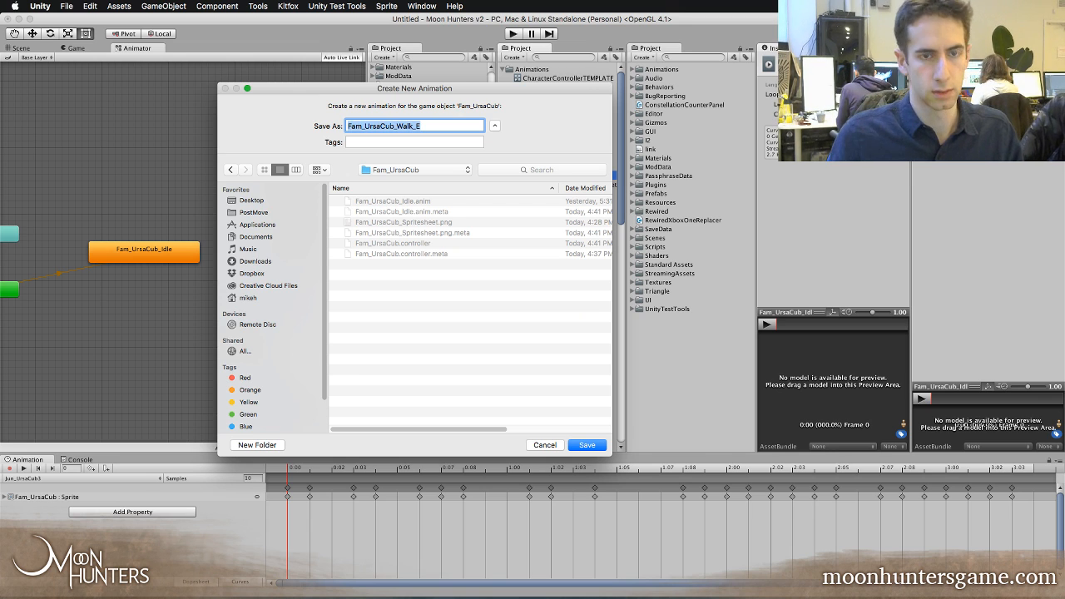
{"action": "key", "text": "Return"}
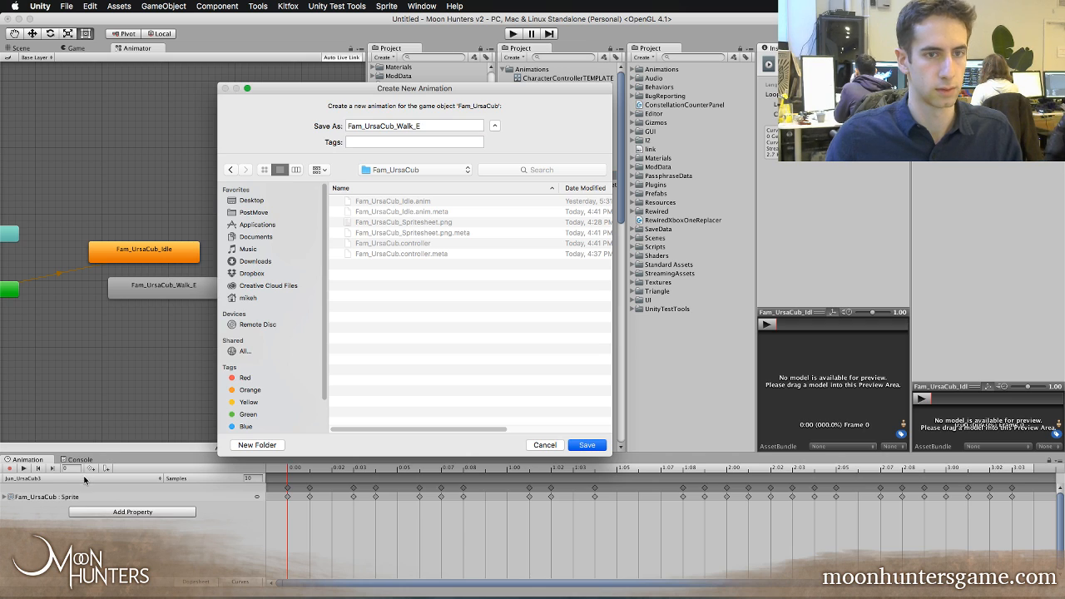
- Create another animation clip named Fam_UrsaCub_Walk_W in the Fam_UrsaCub folder, reusing the copied name
{"action": "left_click", "coordinate": [79, 478]}
{"action": "left_click", "coordinate": [86, 498]}
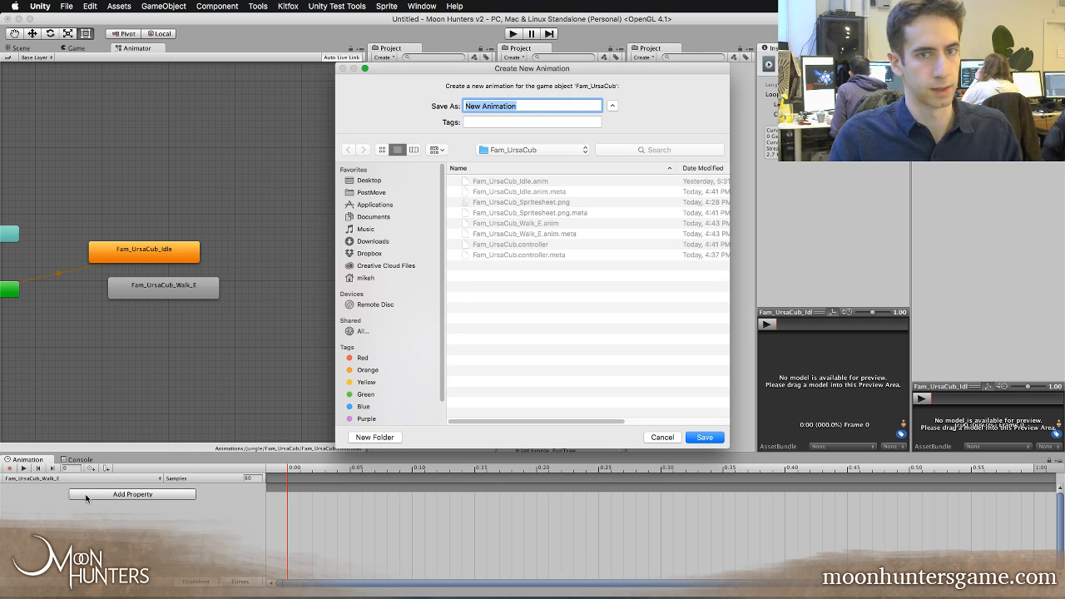
{"action": "key", "text": "super+v"}
{"action": "key", "text": "BackSpace"}
{"action": "type", "text": "W"}
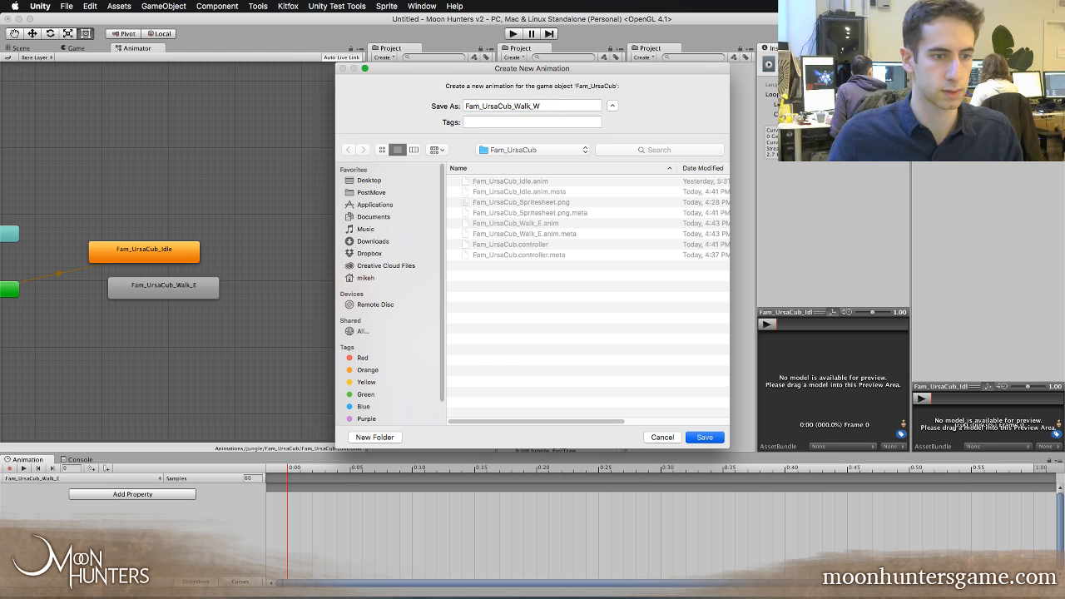
{"action": "key", "text": "Return"}
- Create an animation clip named Fam_UrsaCub_Death_E in the Fam_UrsaCub folder and copy its name
{"action": "left_click", "coordinate": [55, 479]}
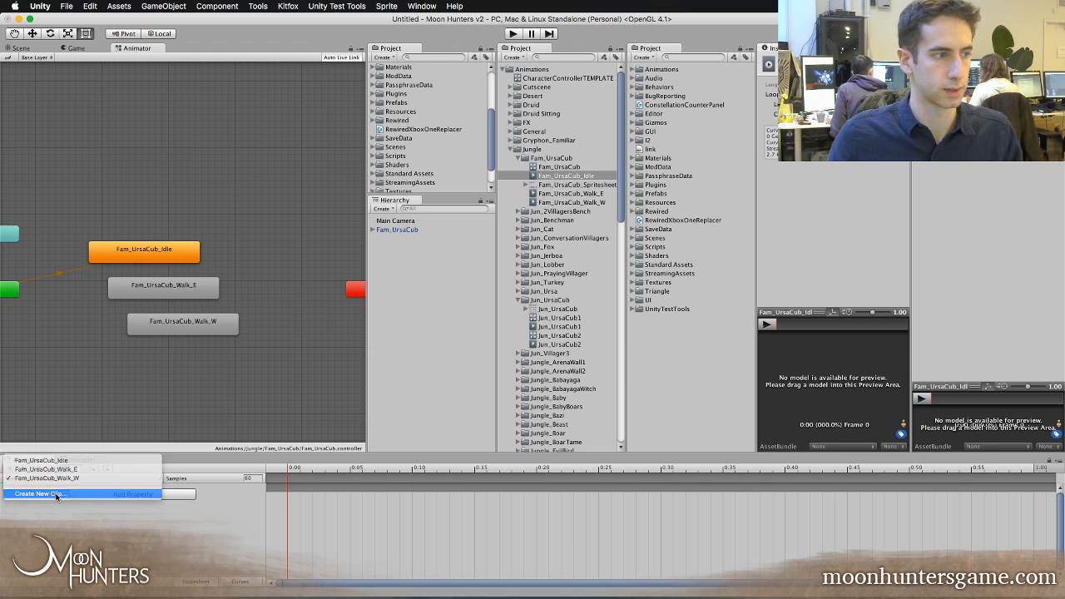
{"action": "left_click", "coordinate": [56, 495]}
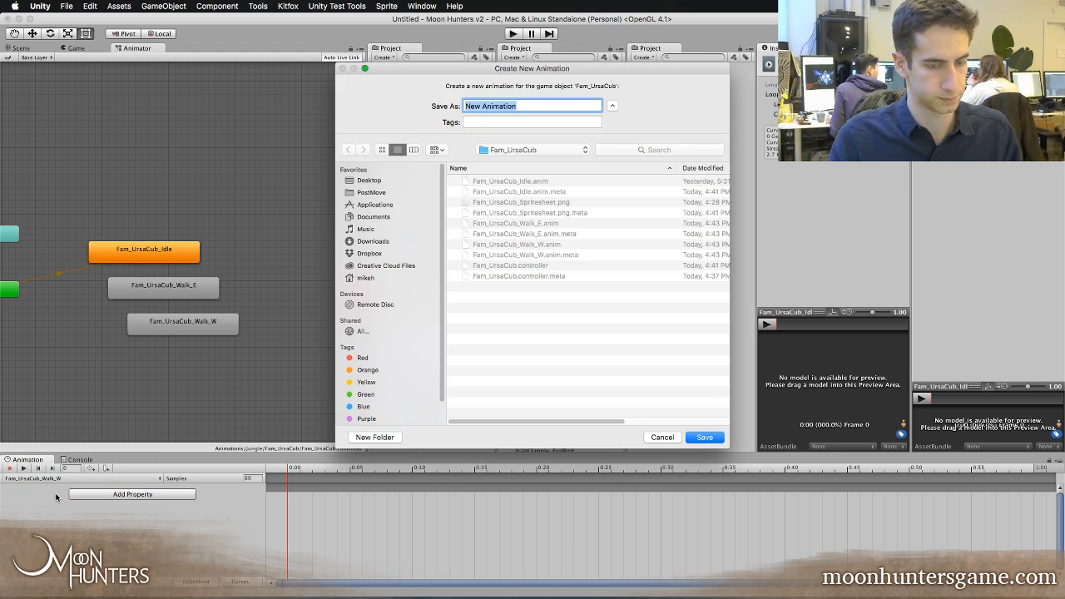
{"action": "key", "text": "super+v"}
{"action": "key", "text": "BackSpace"}
{"action": "key", "text": "BackSpace"}
{"action": "key", "text": "BackSpace"}
{"action": "key", "text": "BackSpace"}
{"action": "key", "text": "BackSpace"}
{"action": "key", "text": "BackSpace"}
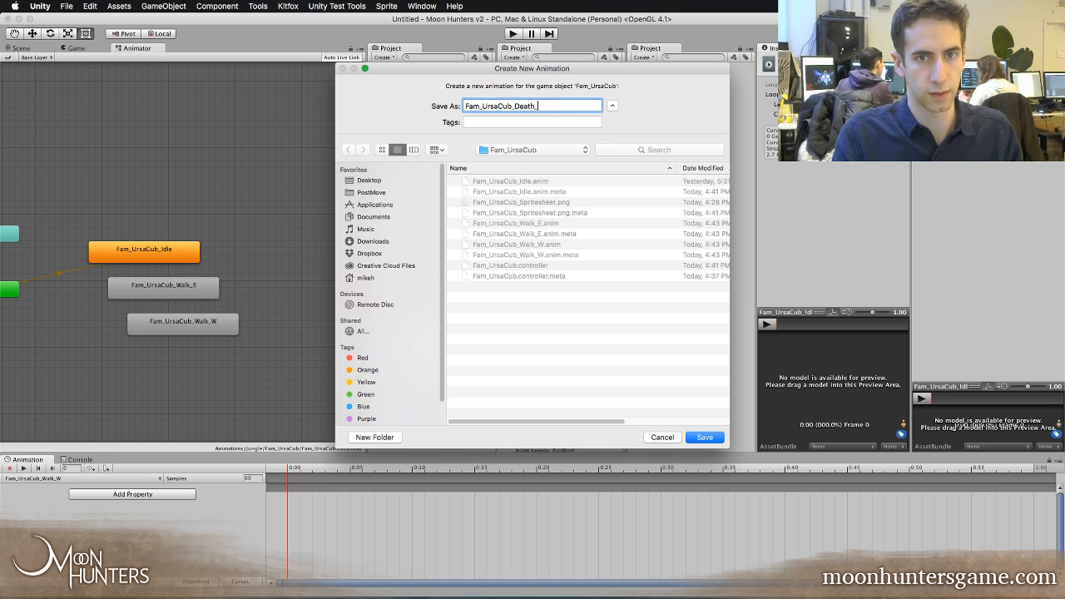
{"action": "key", "text": "super+a"}
{"action": "key", "text": "super+c"}
{"action": "key", "text": "Return"}
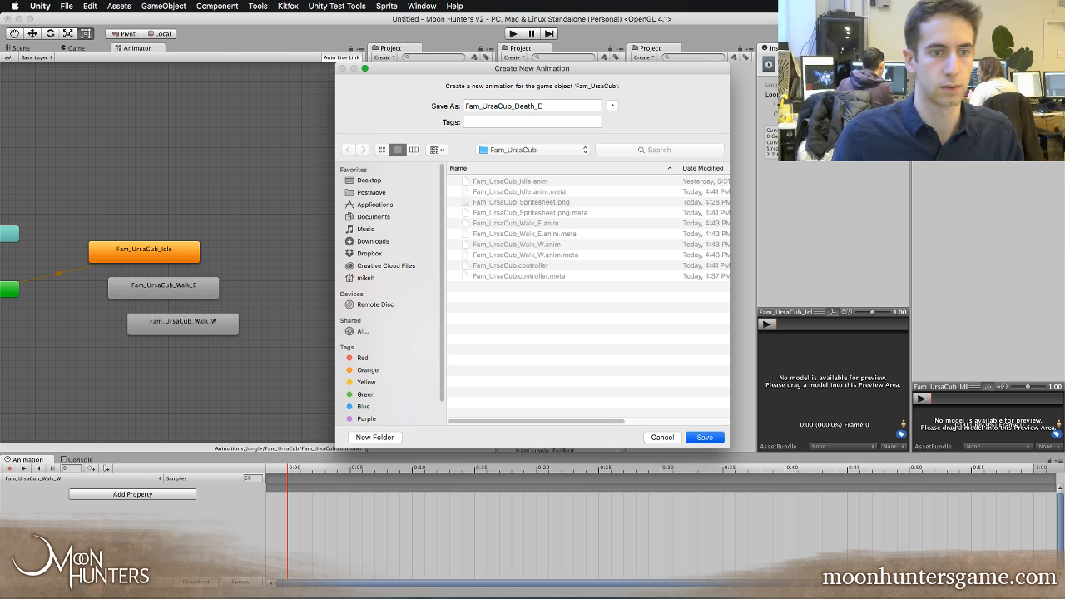
- Create an animation clip named Fam_UrsaCub_Death_W in the Fam_UrsaCub folder
{"action": "left_click", "coordinate": [76, 480]}
{"action": "left_click", "coordinate": [82, 497]}
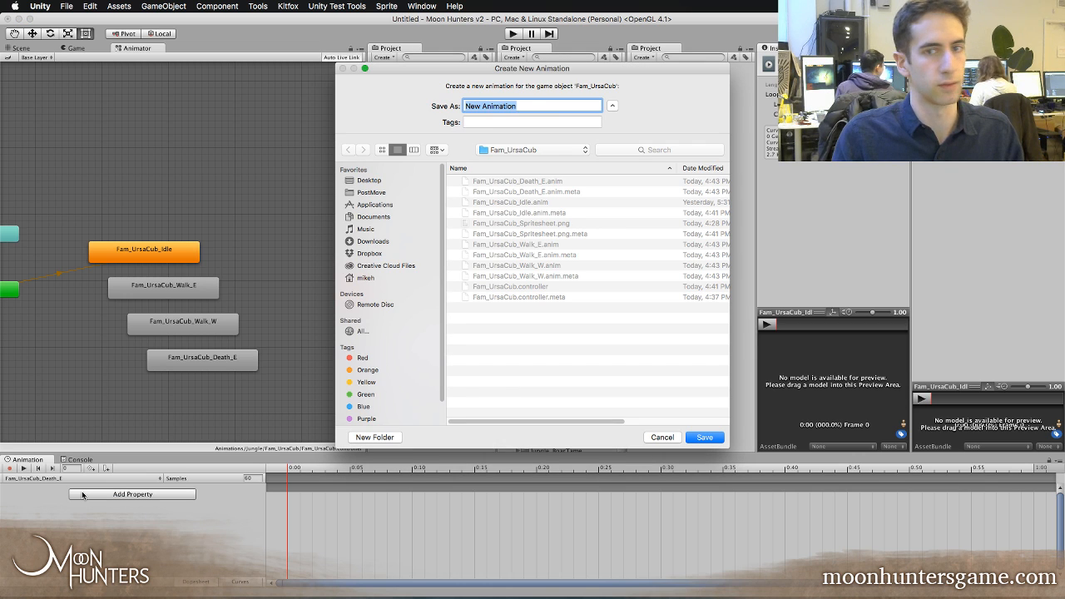
{"action": "type", "text": "Fam_UrsaCub_Death_"}
{"action": "key", "text": "BackSpace"}
{"action": "type", "text": "W"}
{"action": "key", "text": "Return"}
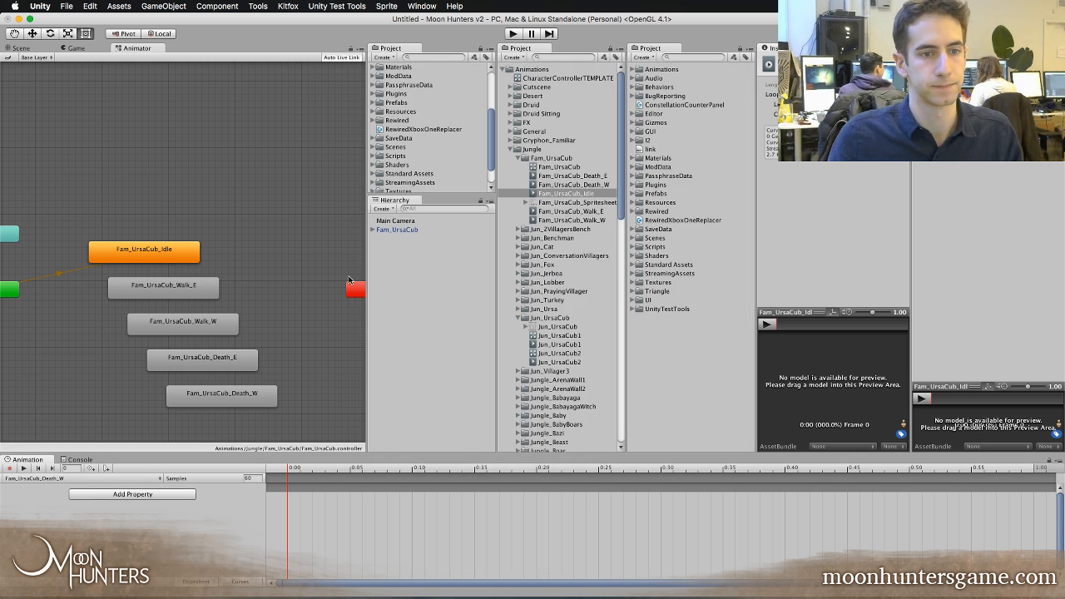
- Rename the Fam_UrsaCub_Idle animation clip in the project's Fam_UrsaCub folder as Fam_UrsaCub_Idle_E
{"action": "left_click_drag", "start_coordinate": [266, 319], "coordinate": [303, 276]}
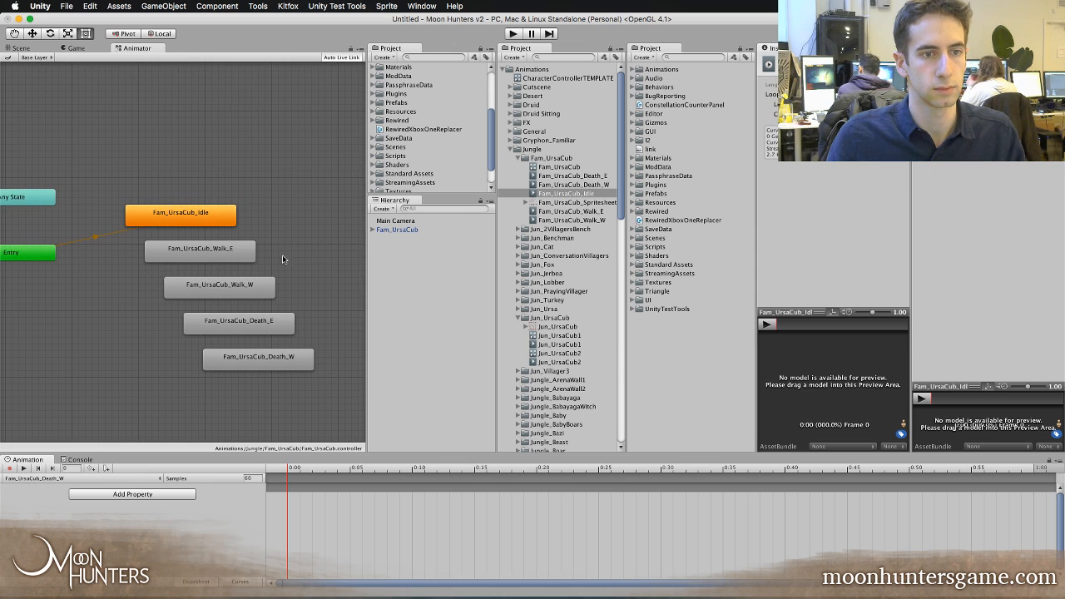
{"action": "left_click", "coordinate": [229, 220]}
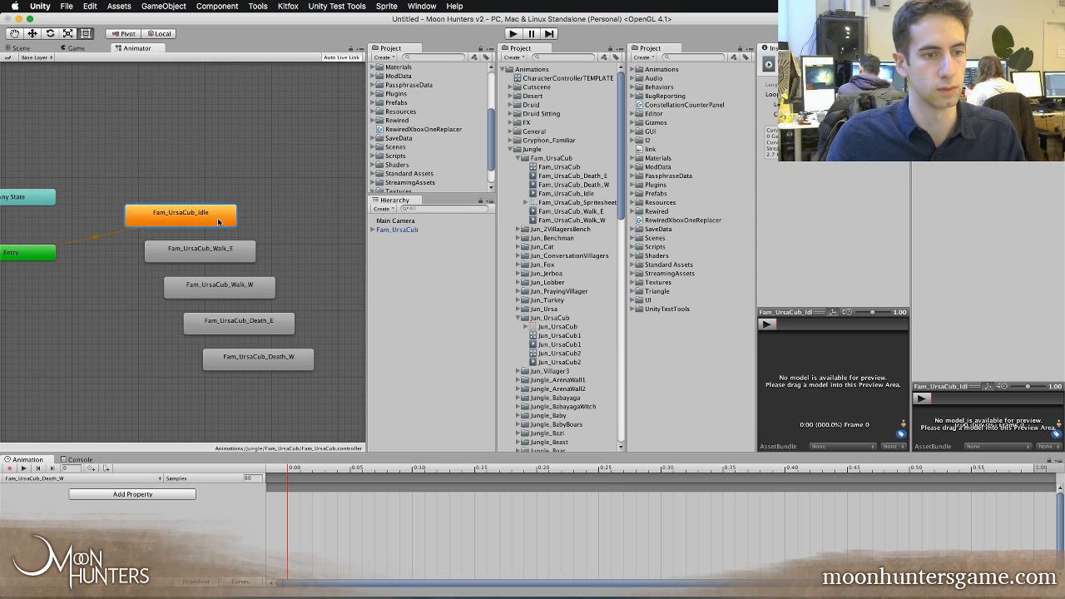
{"action": "left_click", "coordinate": [91, 478]}
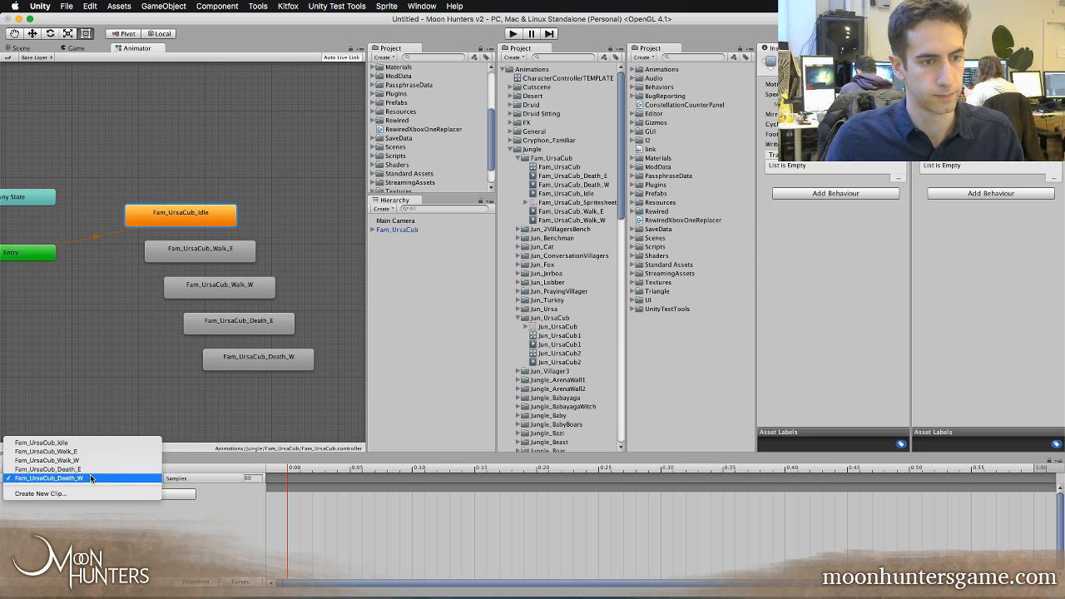
{"action": "left_click", "coordinate": [598, 213]}
{"action": "left_click", "coordinate": [573, 168]}
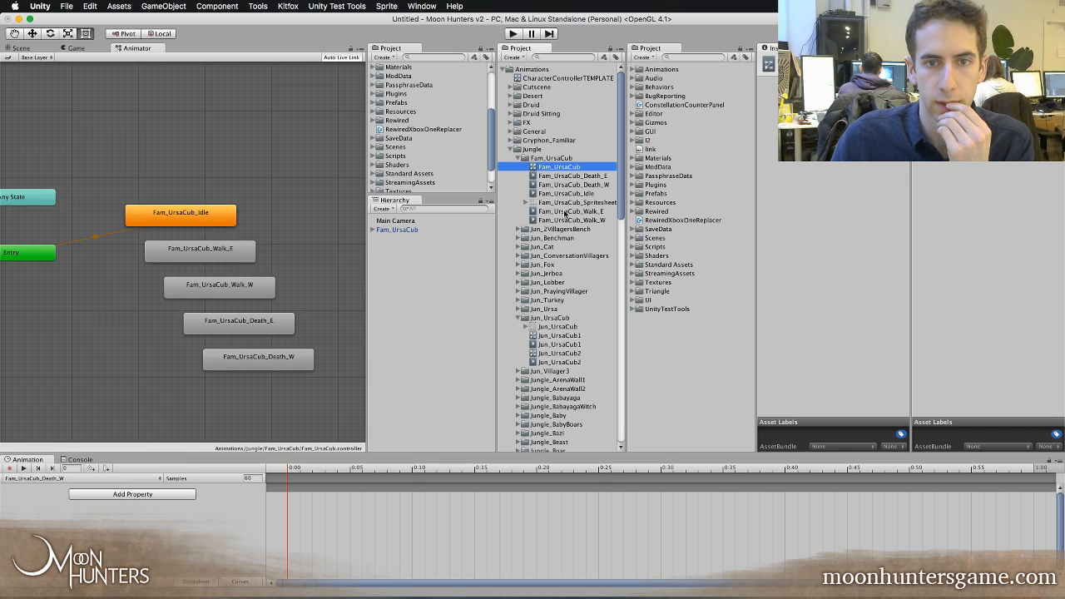
{"action": "left_click", "coordinate": [566, 193]}
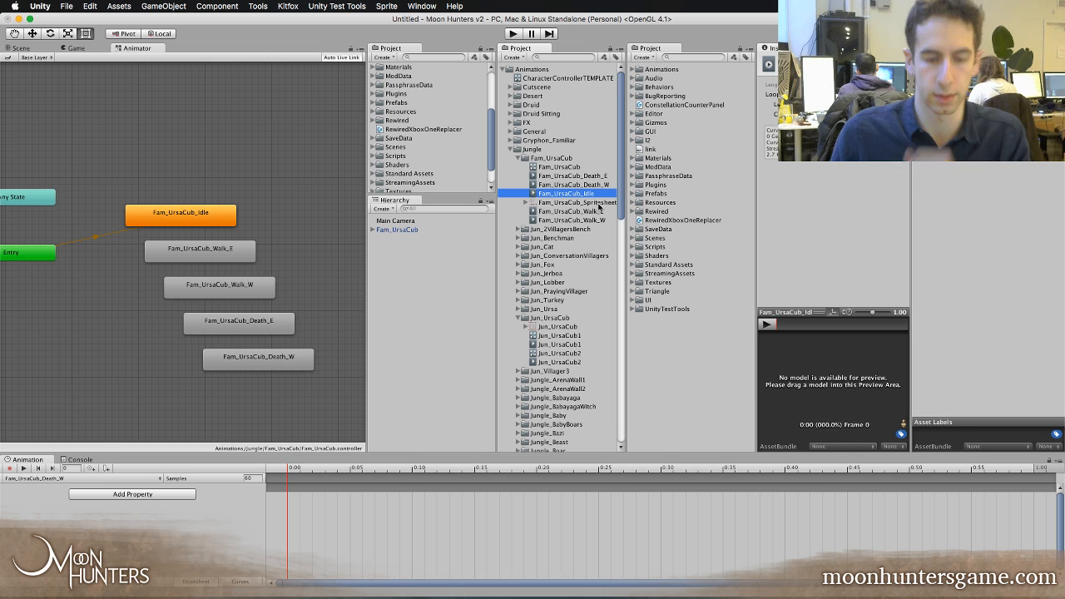
{"action": "key", "text": "Return"}
{"action": "type", "text": "_E"}
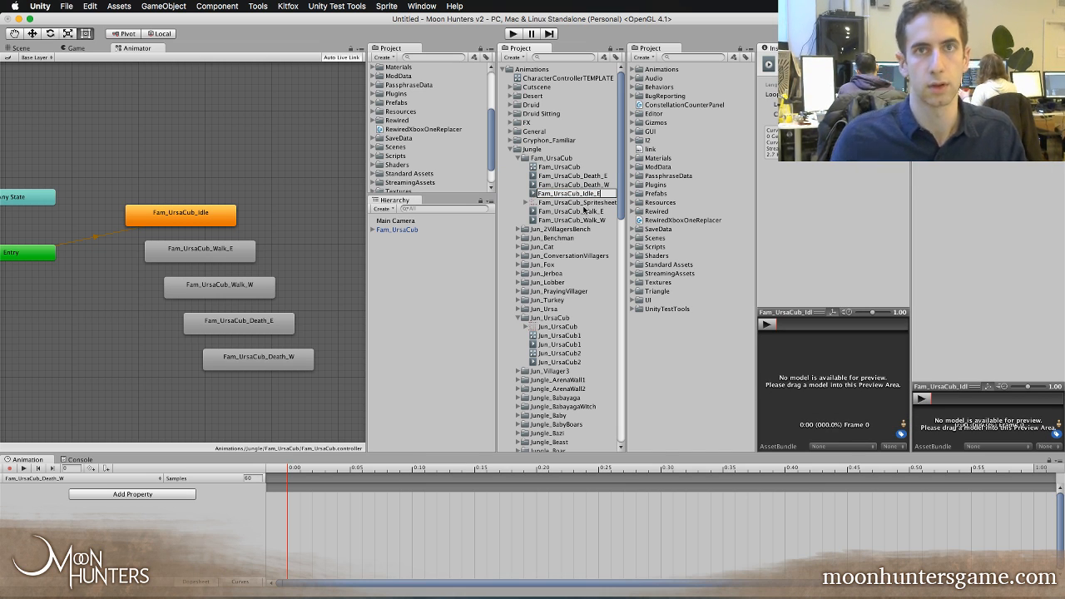
{"action": "key", "text": "Return"}
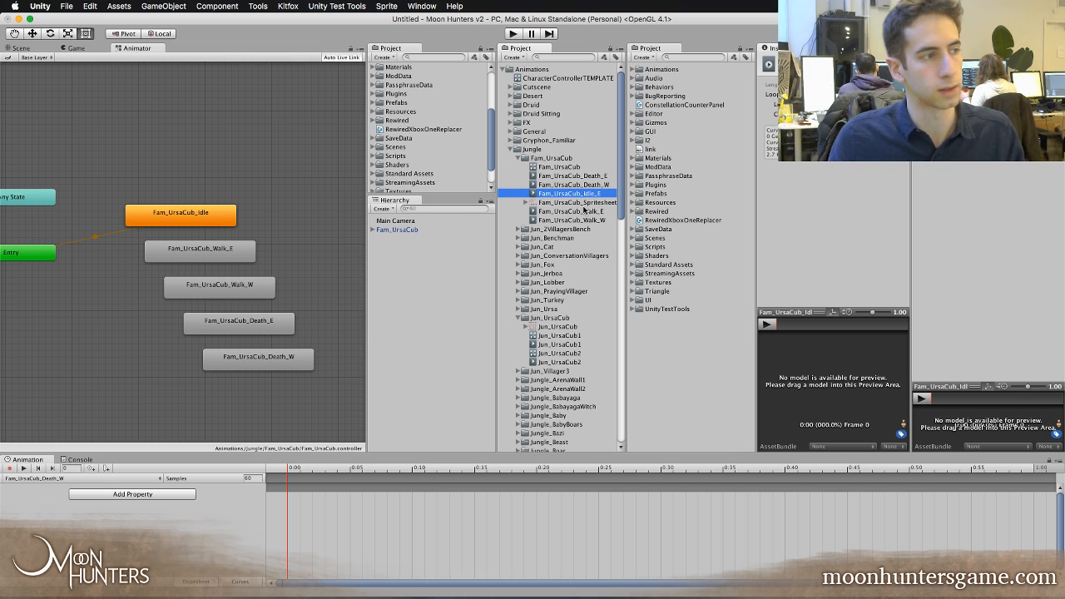
- Duplicate the Fam_UrsaCub_Idle_E animation clip in the Fam_UrsaCub folder and name the copy Fam_UrsaCub_Idle_W
{"action": "left_click", "coordinate": [566, 168]}
{"action": "left_click", "coordinate": [584, 194]}
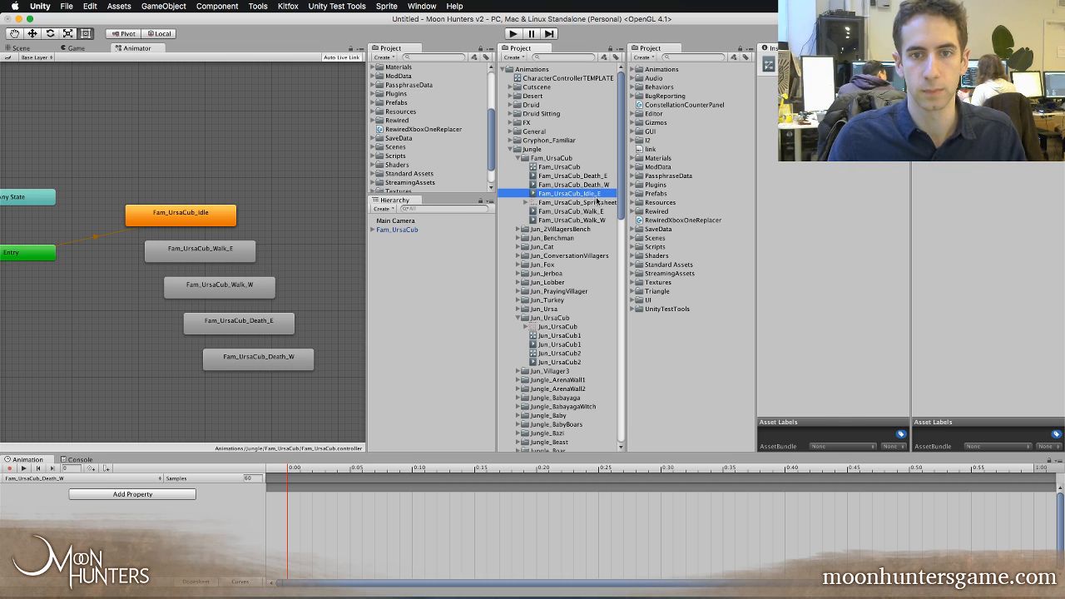
{"action": "key", "text": "super+d"}
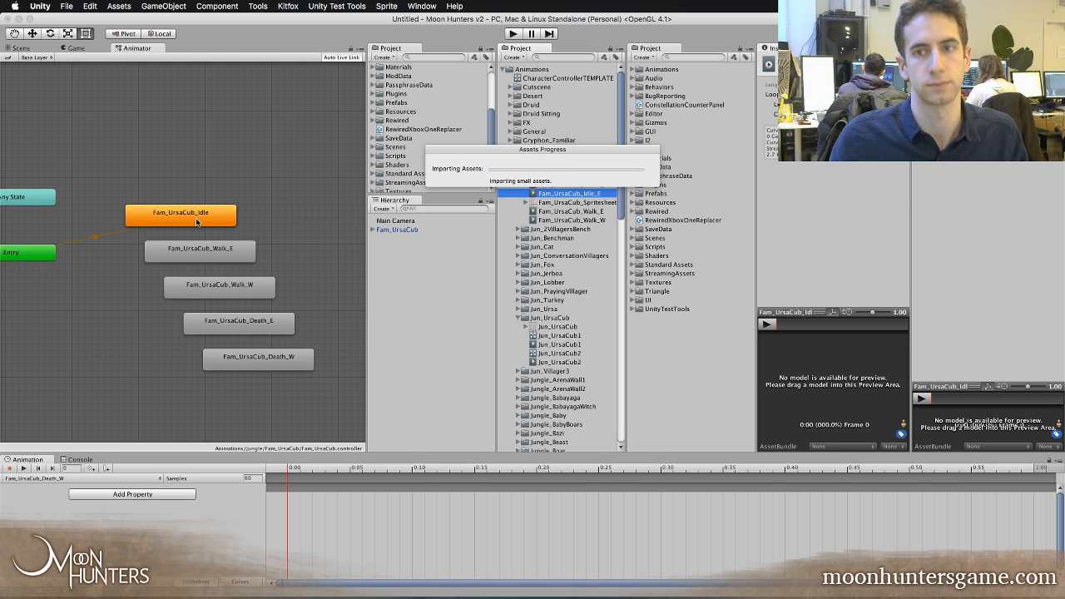
{"action": "key", "text": "Return"}
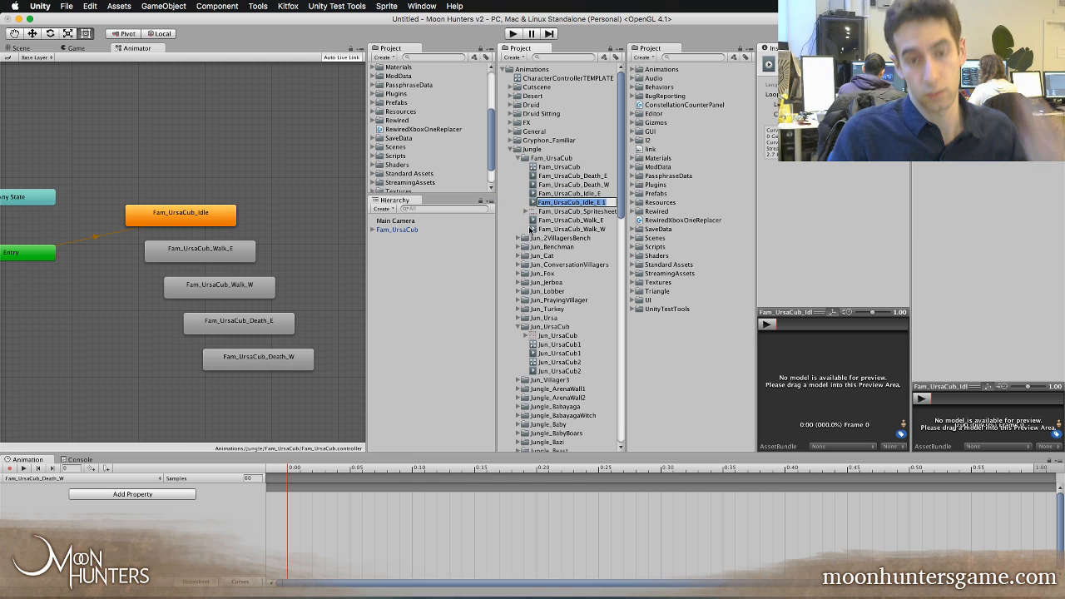
{"action": "key", "text": "Right"}
{"action": "key", "text": "BackSpace"}
{"action": "key", "text": "BackSpace"}
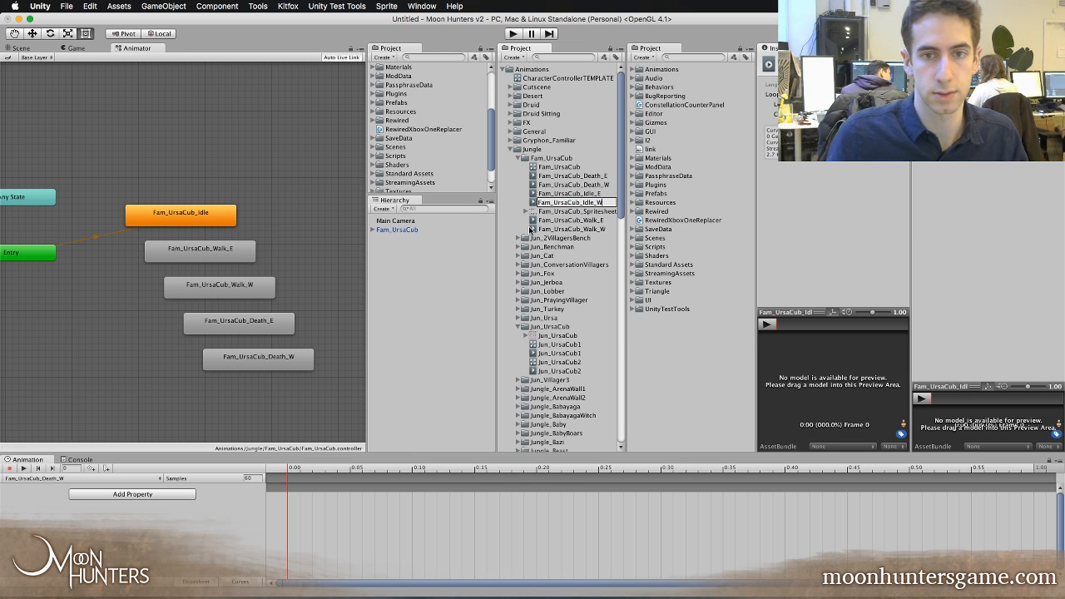
- Rename the animator's default Fam_UrsaCub_Idle state as Fam_UrsaCub_Idle_E and add the Fam_UrsaCub_Idle_W clip as a state above it
{"action": "left_click", "coordinate": [179, 220]}
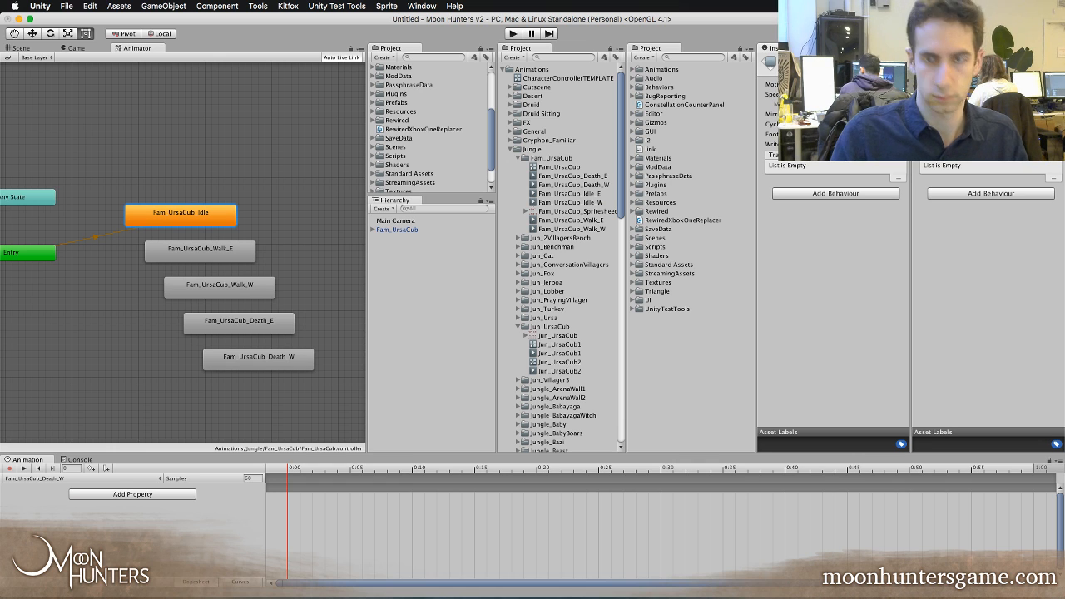
{"action": "type", "text": "_E"}
{"action": "key", "text": "Return"}
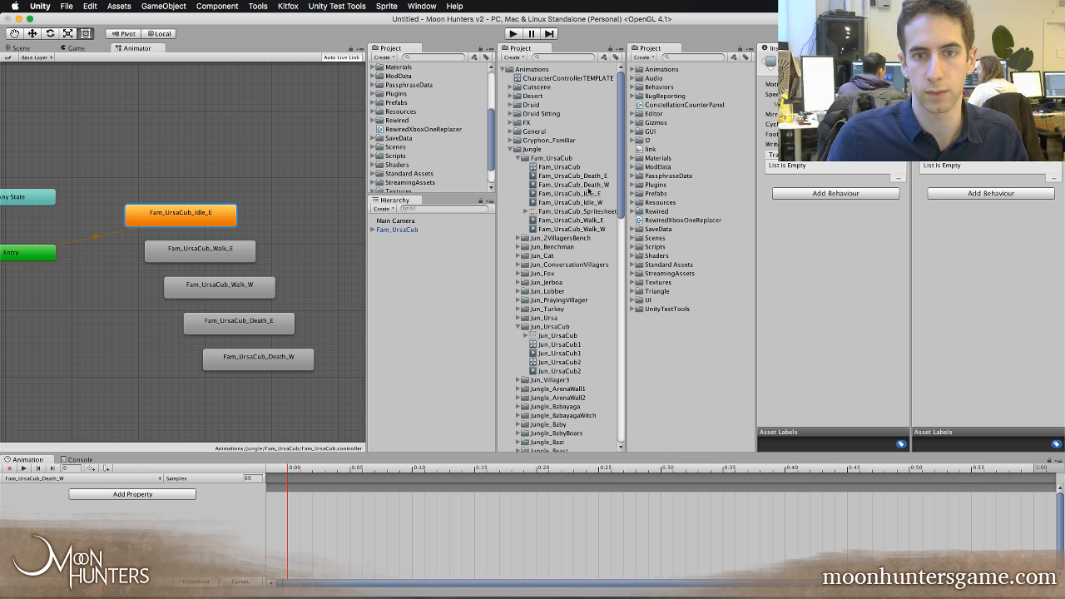
{"action": "left_click_drag", "start_coordinate": [593, 203], "coordinate": [135, 187]}
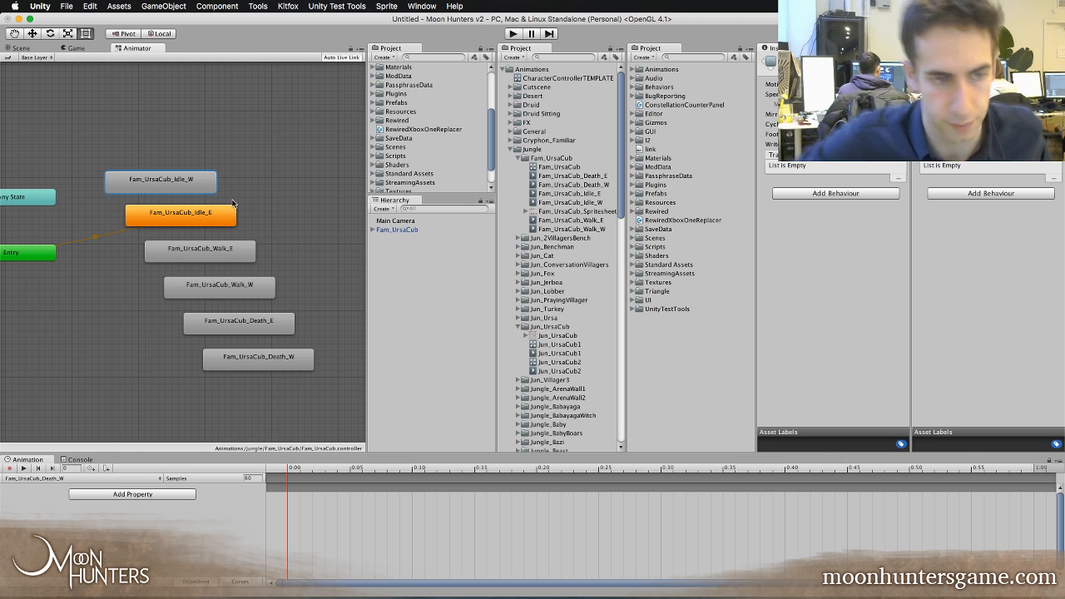
- Show the cub in the Scene view and set the Fam_UrsaCub_Death_W clip's sample rate to 20
{"action": "left_click", "coordinate": [11, 48]}
{"action": "left_click", "coordinate": [248, 479]}
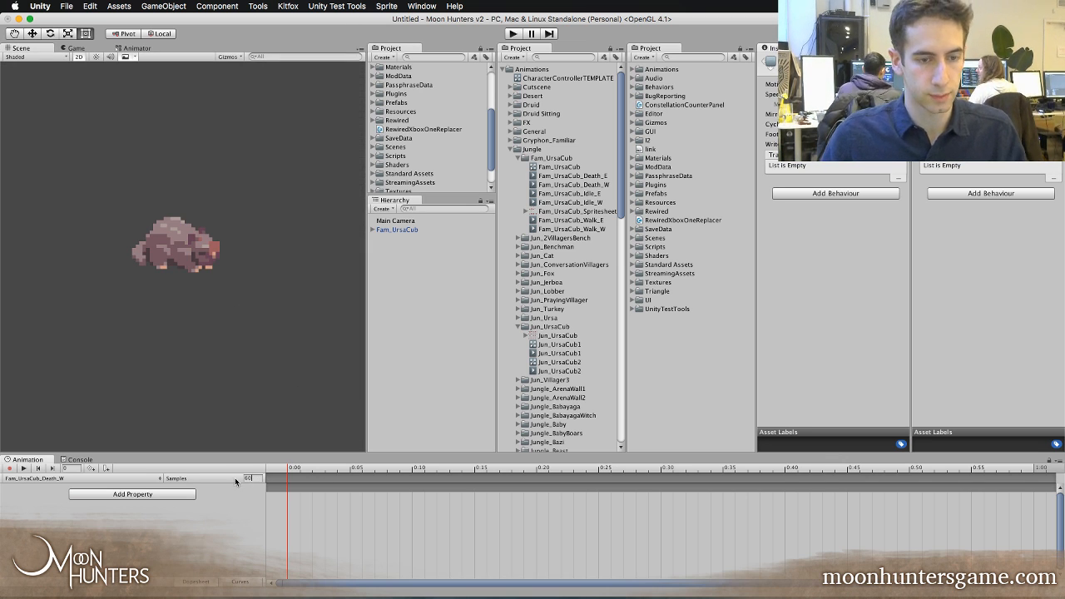
{"action": "type", "text": "20"}
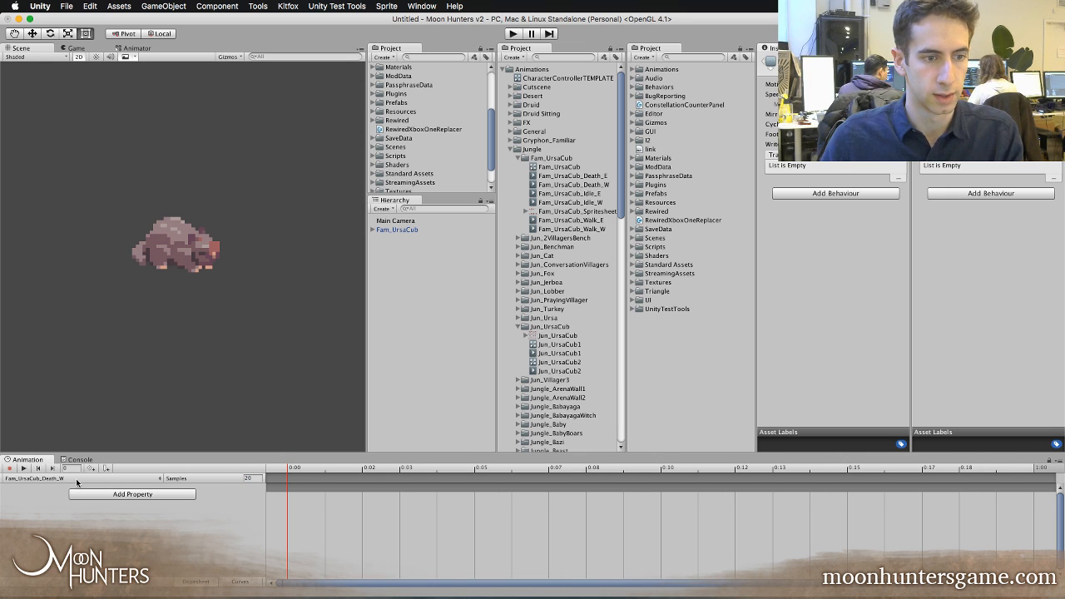
- Expand Fam_UrsaCub_Spritesheet and examine its sprites one by one to identify the frames for the death animation
{"action": "left_click", "coordinate": [527, 211]}
{"action": "scroll", "coordinate": [530, 221], "scroll_direction": "down", "scroll_amount": 5}
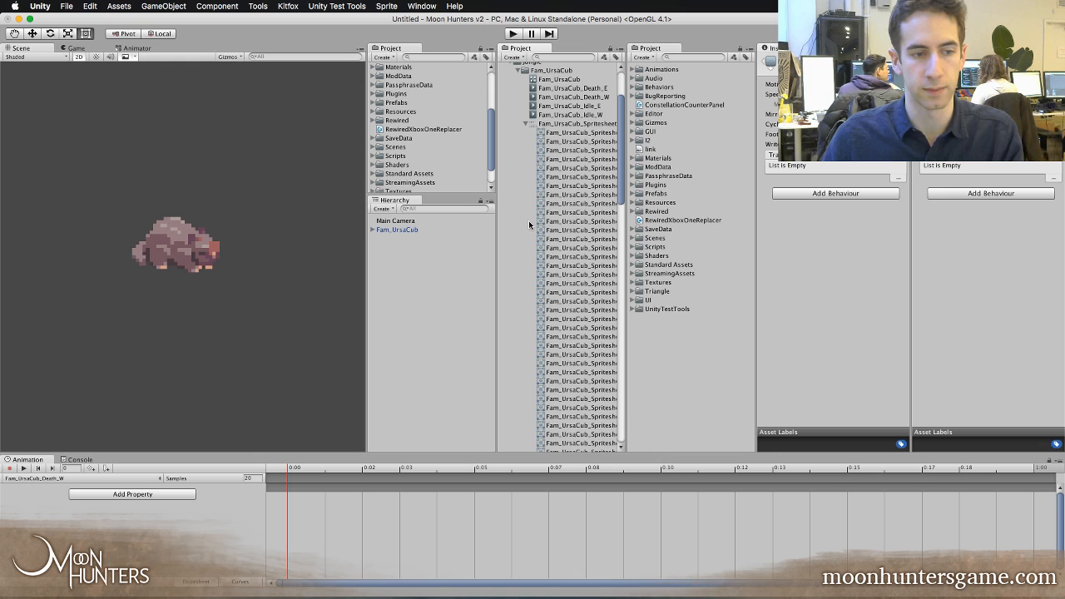
{"action": "left_click", "coordinate": [563, 133]}
{"action": "key", "text": "Down"}
{"action": "key", "text": "Down"}
{"action": "key", "text": "Down"}
{"action": "key", "text": "Down"}
{"action": "key", "text": "Down"}
{"action": "key", "text": "Down"}
{"action": "key", "text": "Down"}
{"action": "key", "text": "Down"}
{"action": "key", "text": "Down"}
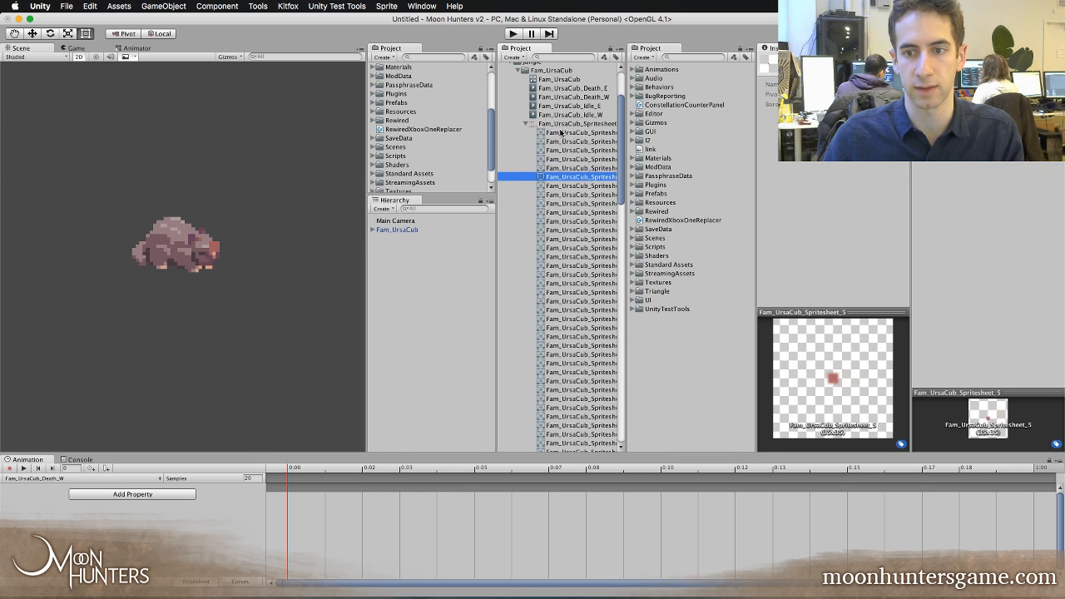
{"action": "key", "text": "Up"}
{"action": "key", "text": "Up"}
{"action": "key", "text": "Up"}
{"action": "key", "text": "Up"}
{"action": "key", "text": "Up"}
{"action": "key", "text": "Up"}
{"action": "key", "text": "Up"}
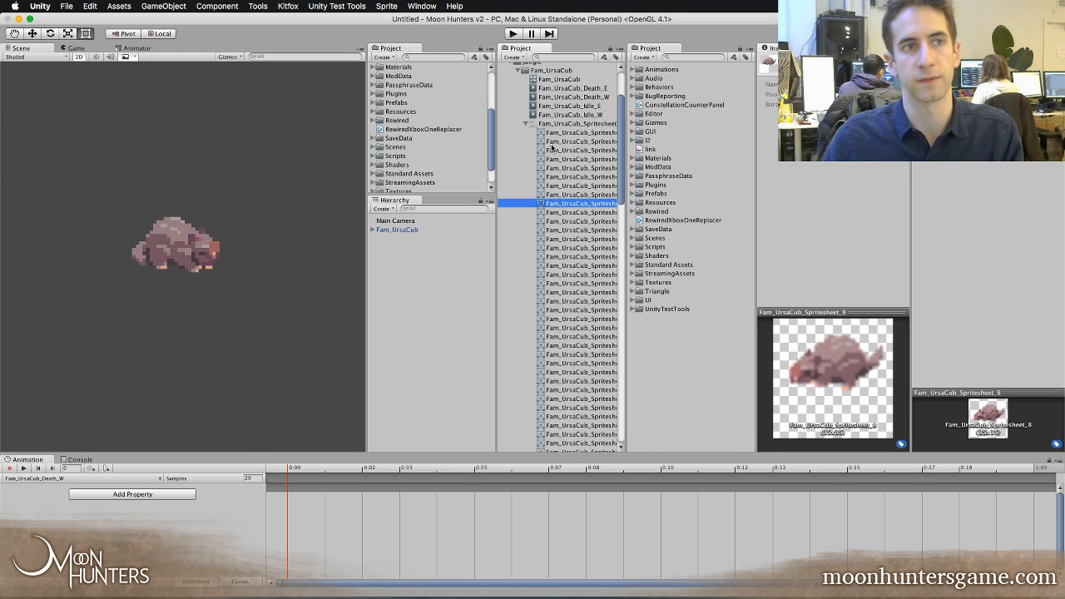
{"action": "key", "text": "Up"}
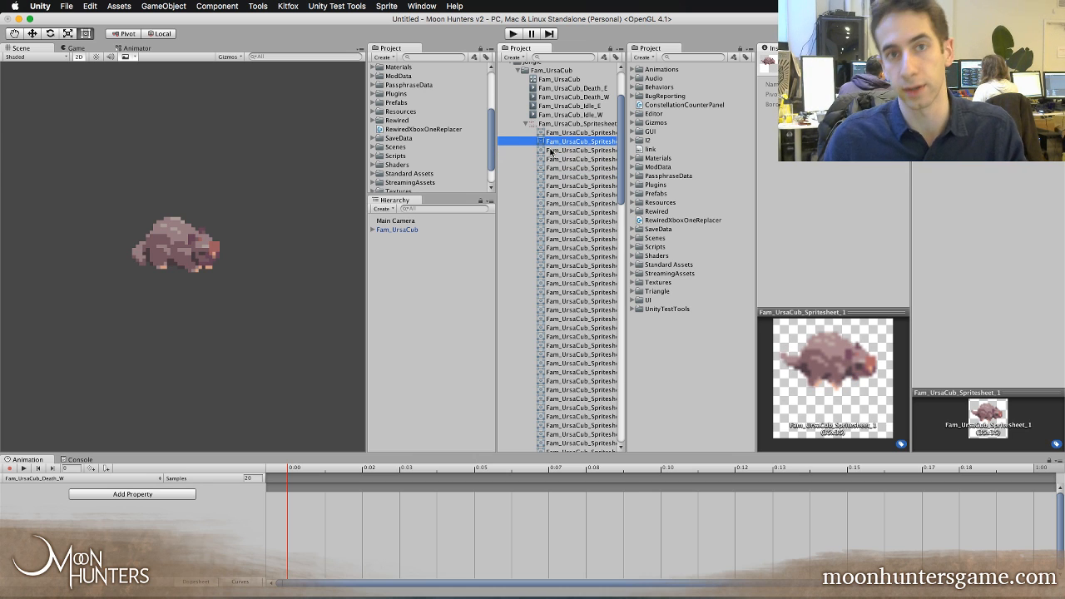
{"action": "key", "text": "Down"}
{"action": "key", "text": "Down"}
{"action": "key", "text": "Down"}
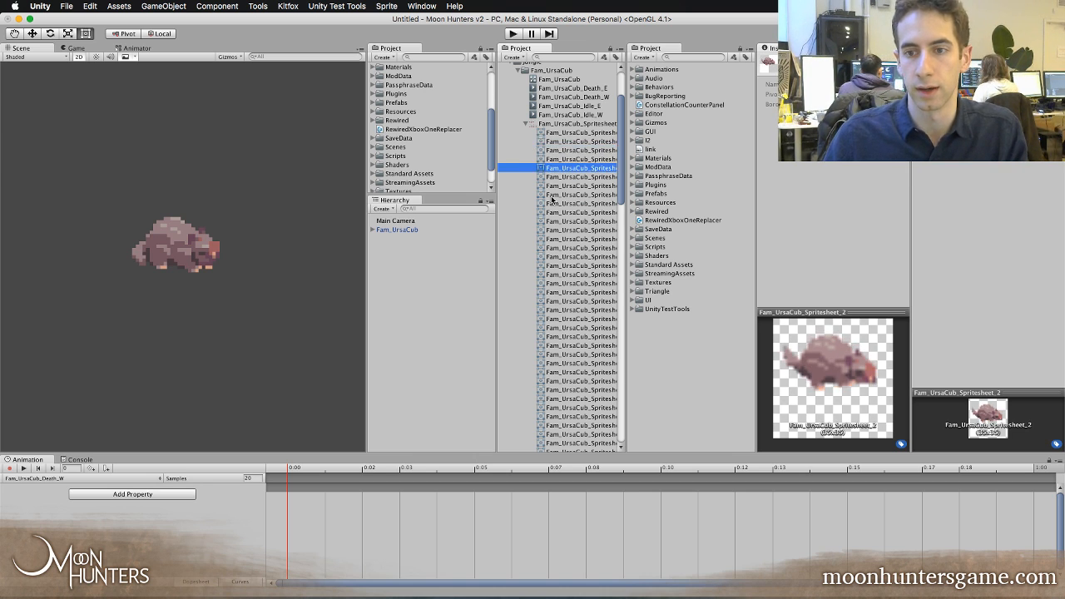
{"action": "key", "text": "Down"}
{"action": "key", "text": "Down"}
{"action": "key", "text": "Down"}
{"action": "key", "text": "Down"}
{"action": "key", "text": "Down"}
{"action": "key", "text": "Down"}
{"action": "key", "text": "Down"}
{"action": "key", "text": "Down"}
{"action": "key", "text": "Down"}
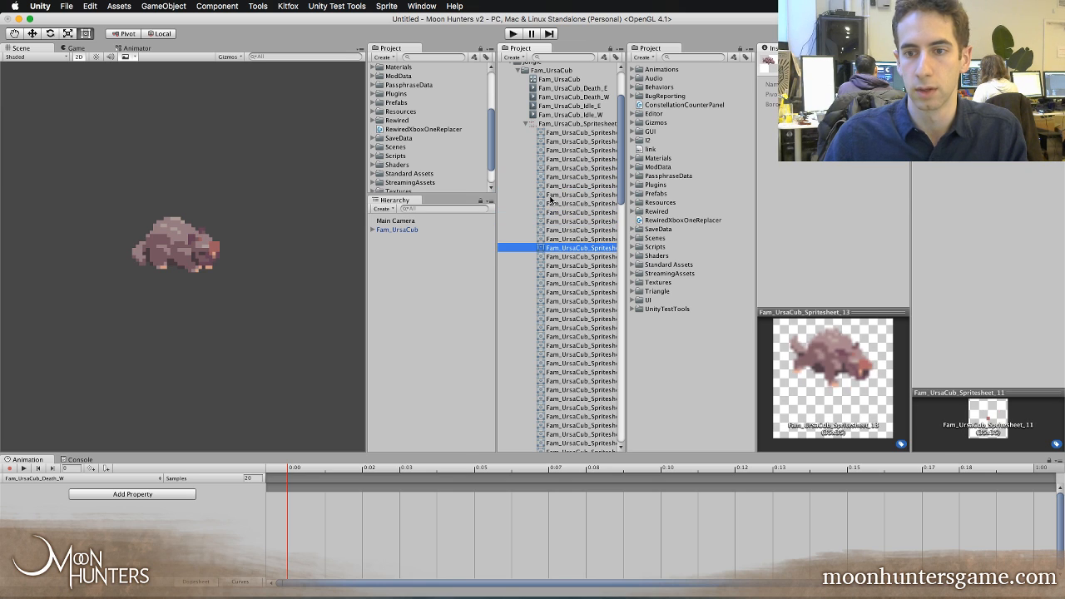
{"action": "key", "text": "Down"}
{"action": "key", "text": "Up"}
{"action": "key", "text": "Up"}
{"action": "key", "text": "Up"}
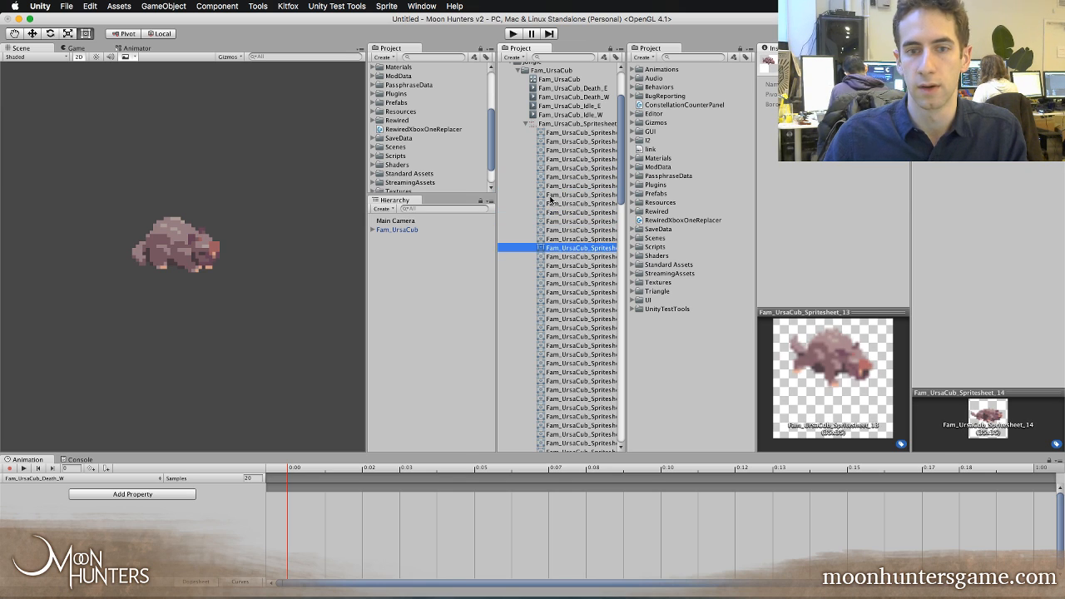
- Add sprites Fam_UrsaCub_Spritesheet_12 through Fam_UrsaCub_Spritesheet_15 as sprite keyframes at the start of the Fam_UrsaCub_Death_W clip
{"action": "key", "text": "Down"}
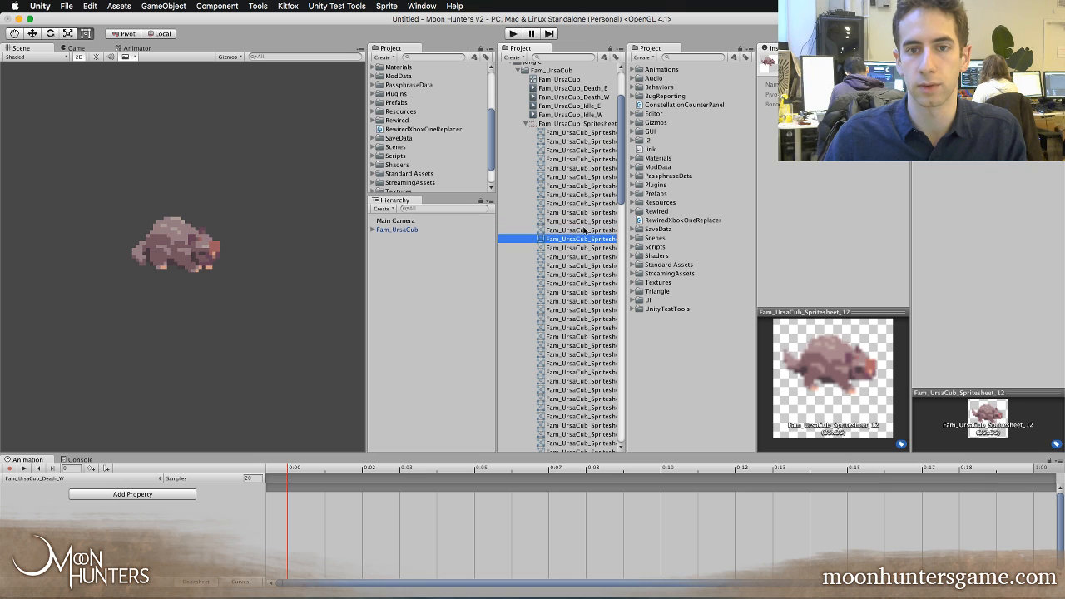
{"action": "key", "text": "Down"}
{"action": "key", "text": "Down"}
{"action": "key", "text": "Down"}
{"action": "key", "text": "Down"}
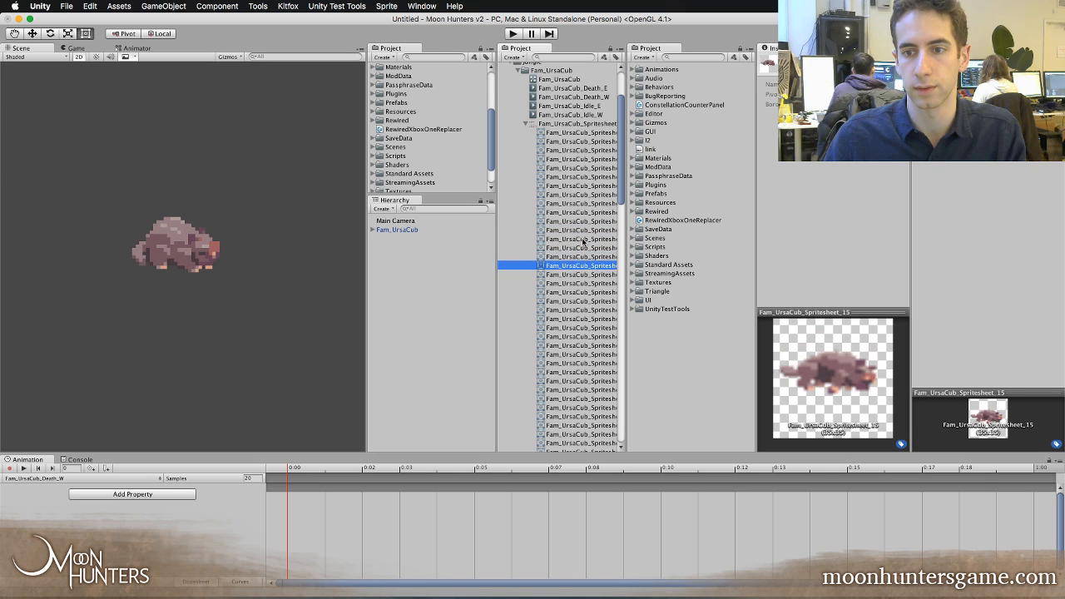
{"action": "key", "text": "Up"}
{"action": "left_click", "coordinate": [584, 241], "text": "shift"}
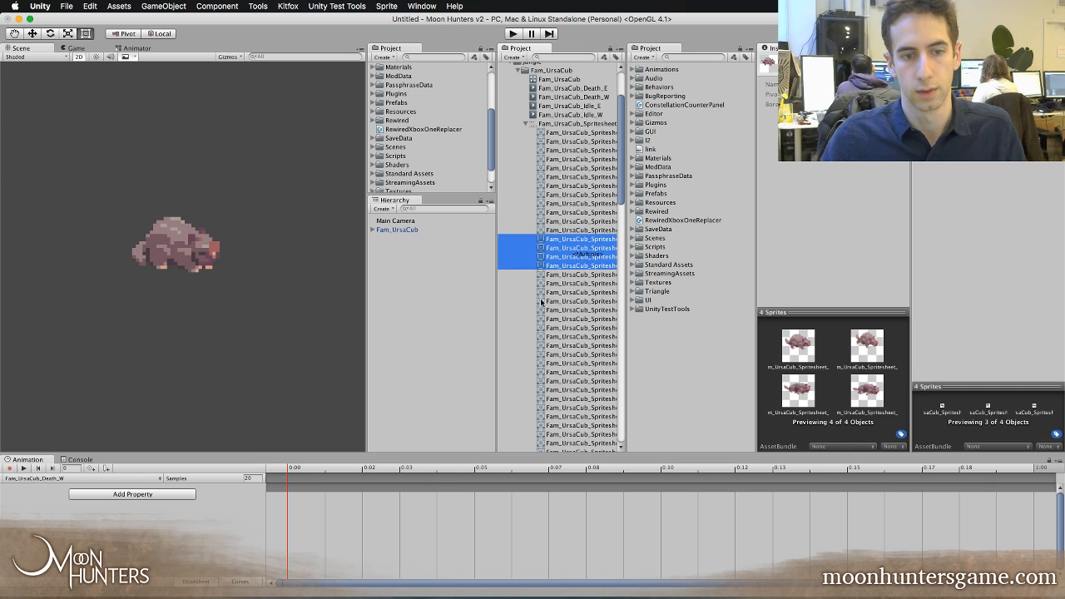
{"action": "left_click_drag", "start_coordinate": [584, 241], "coordinate": [301, 517]}
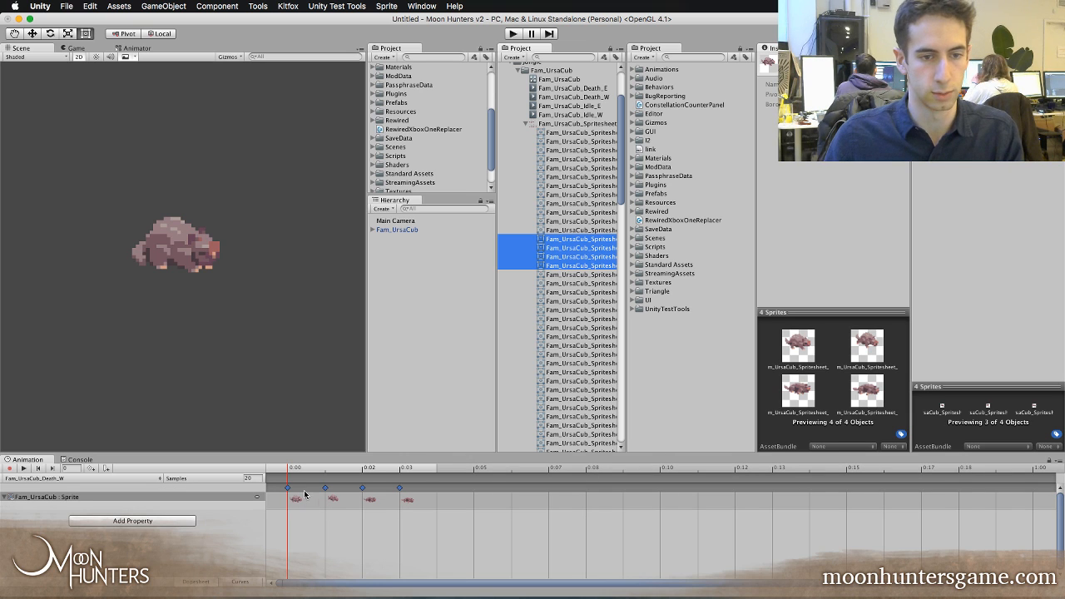
- Space out the Fam_UrsaCub_Death_W keyframes by moving the third to frame 5 and the fourth to frame 7
{"action": "mouse_move", "coordinate": [295, 470]}
{"action": "left_mouse_down"}
{"action": "mouse_move", "coordinate": [343, 472]}
{"action": "mouse_move", "coordinate": [274, 475]}
{"action": "left_mouse_up"}
{"action": "scroll", "coordinate": [338, 525], "scroll_direction": "down", "scroll_amount": 3}
{"action": "left_click", "coordinate": [321, 514]}
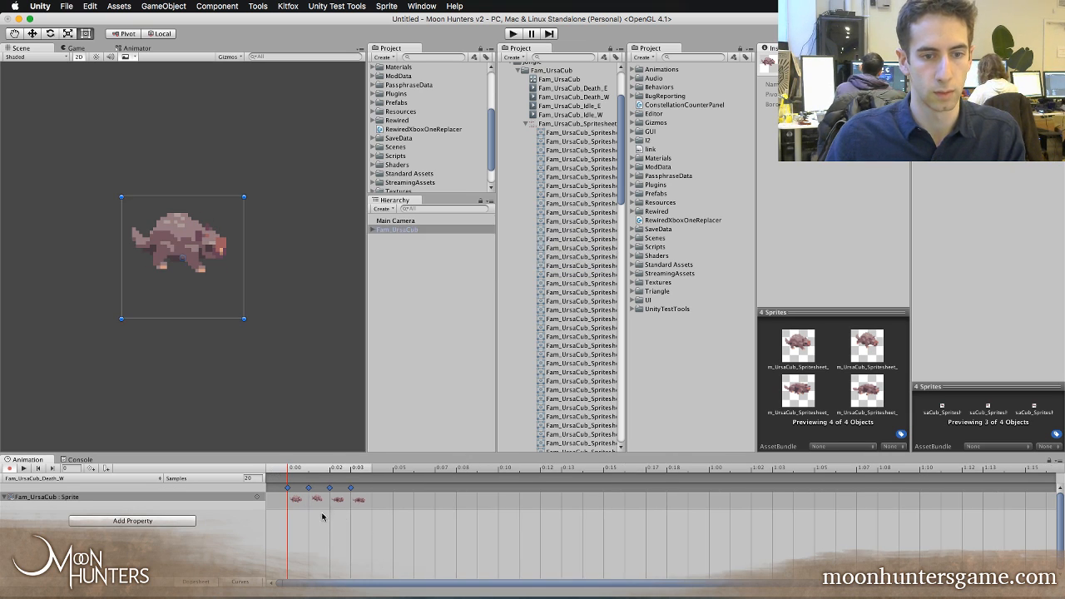
{"action": "left_click_drag", "start_coordinate": [350, 492], "coordinate": [431, 491]}
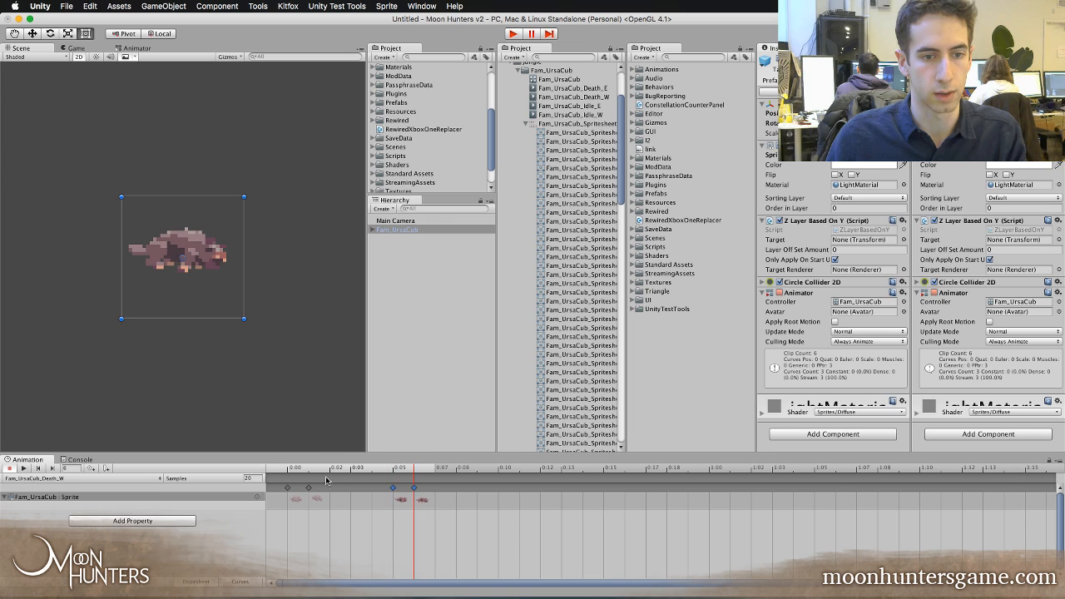
{"action": "left_click_drag", "start_coordinate": [287, 469], "coordinate": [431, 491]}
{"action": "left_click", "coordinate": [414, 489]}
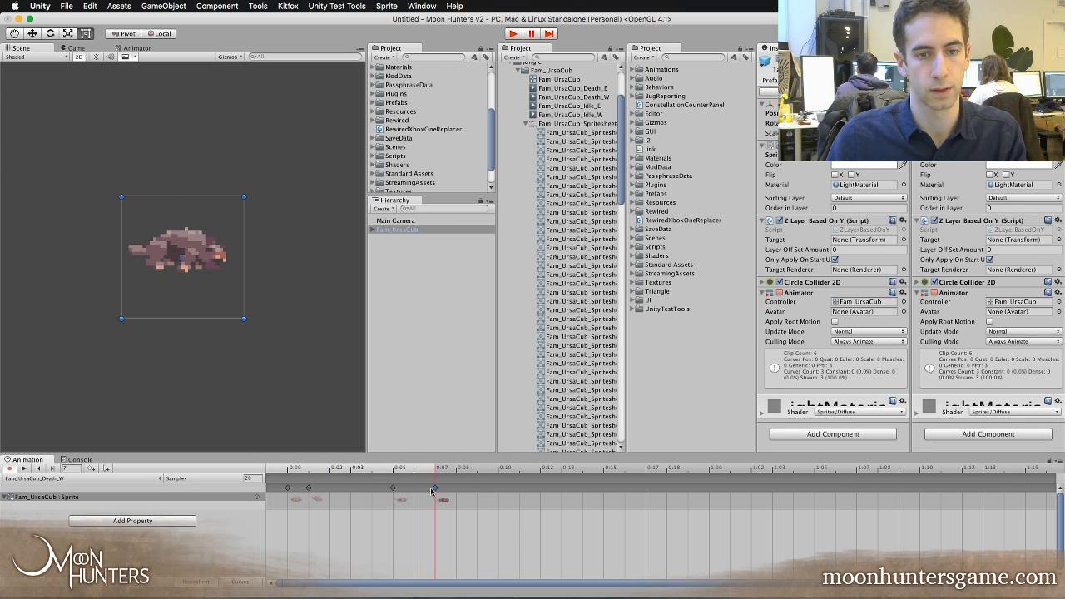
{"action": "left_click", "coordinate": [441, 532]}
- Add Fam_UrsaCub_Spritesheet_15 again at frame 9 of the Fam_UrsaCub_Death_W clip and preview the animation
{"action": "left_click", "coordinate": [570, 283]}
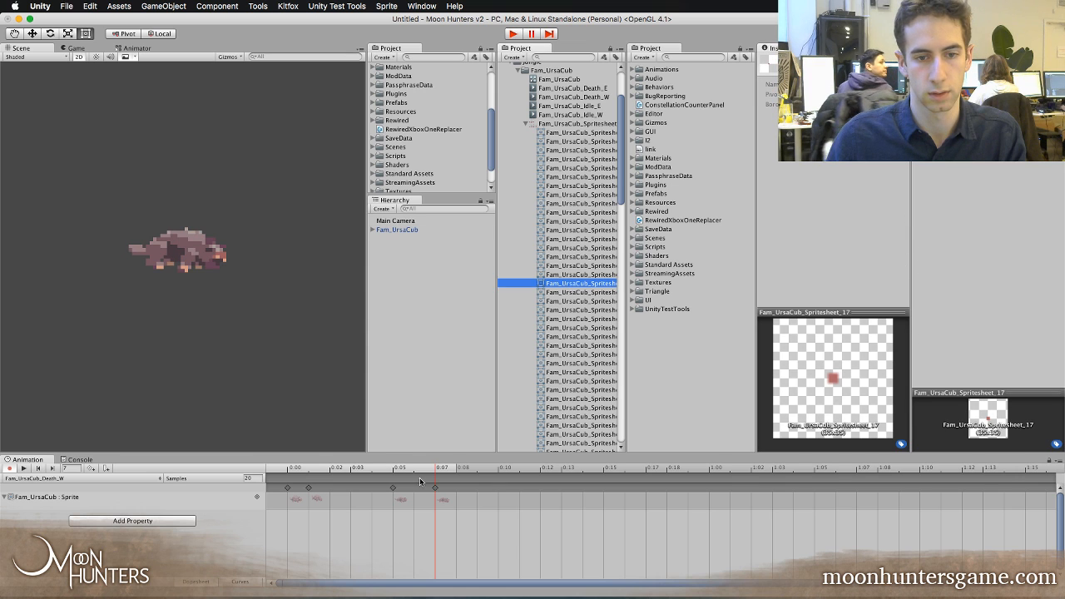
{"action": "left_click", "coordinate": [443, 498]}
{"action": "left_click", "coordinate": [443, 499]}
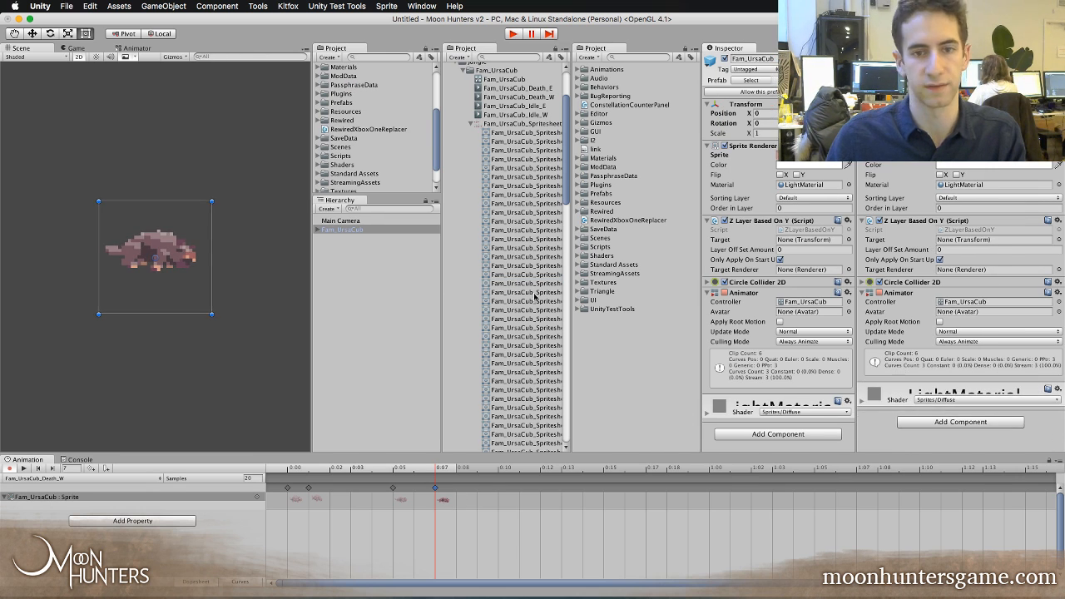
{"action": "left_click_drag", "start_coordinate": [573, 300], "coordinate": [713, 300]}
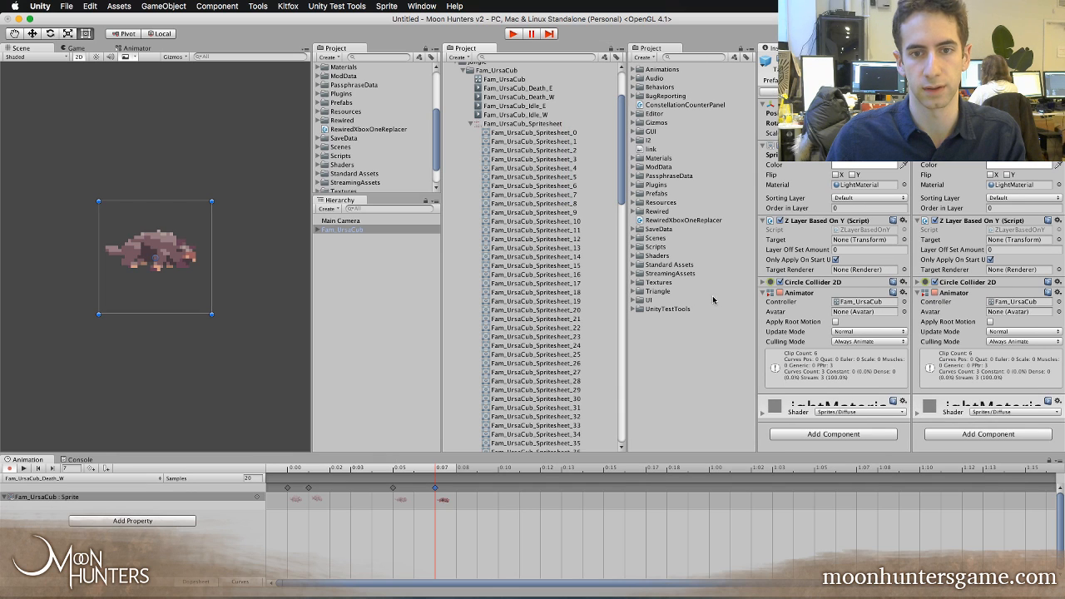
{"action": "left_click_drag", "start_coordinate": [563, 266], "coordinate": [473, 499]}
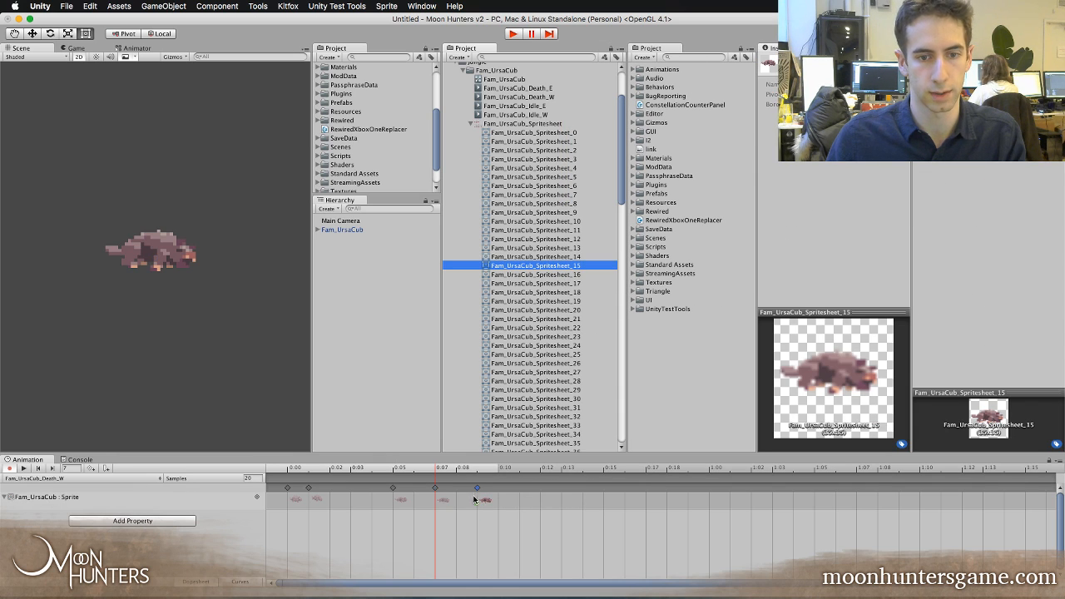
{"action": "left_click", "coordinate": [25, 469]}
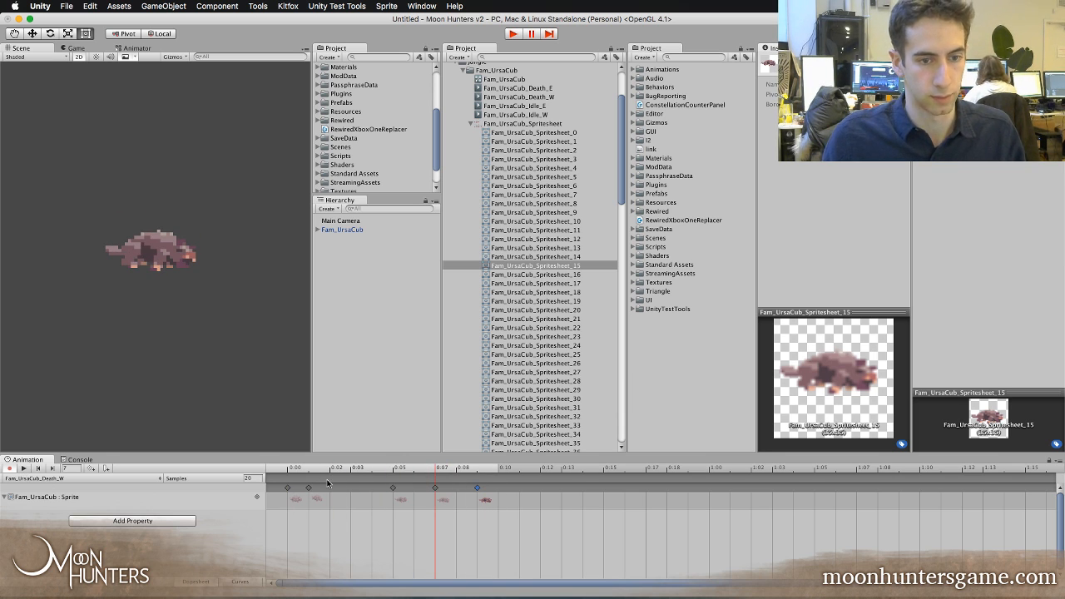
{"action": "left_click_drag", "start_coordinate": [292, 474], "coordinate": [306, 472]}
{"action": "left_click", "coordinate": [393, 473]}
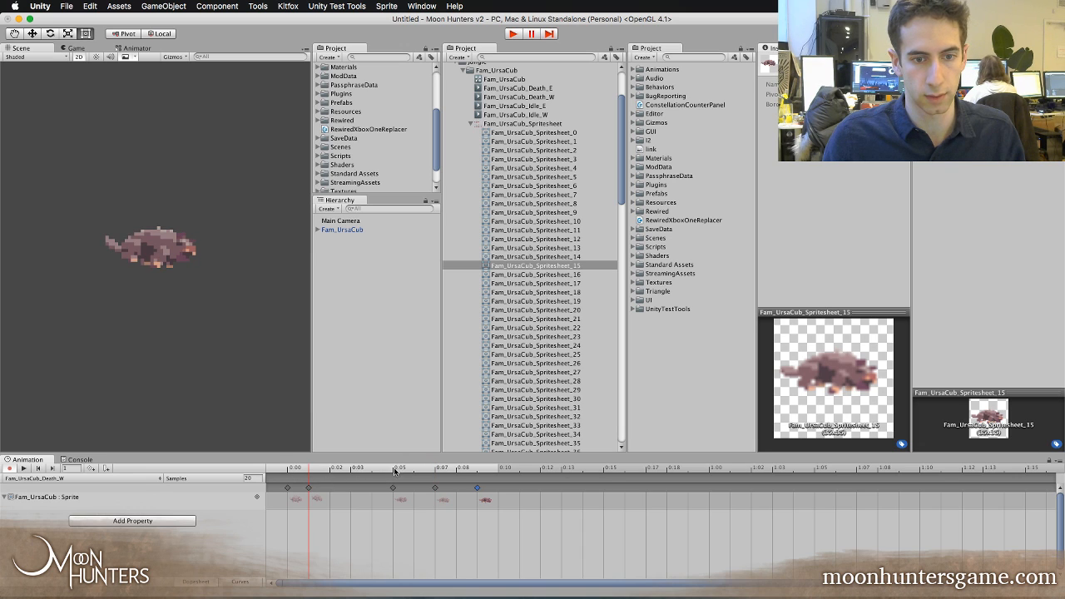
{"action": "left_click", "coordinate": [481, 471]}
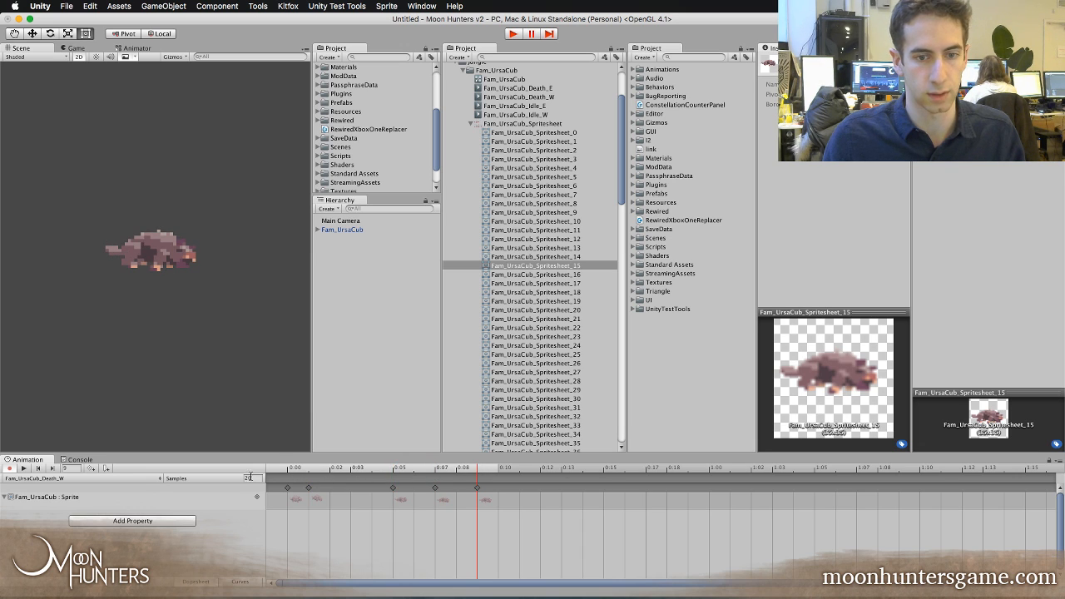
{"action": "left_click", "coordinate": [296, 474]}
- Switch to the Fam_UrsaCub_Death_E clip and add sprites Fam_UrsaCub_Spritesheet_18 through Fam_UrsaCub_Spritesheet_21 as its keyframes
{"action": "left_click", "coordinate": [83, 480]}
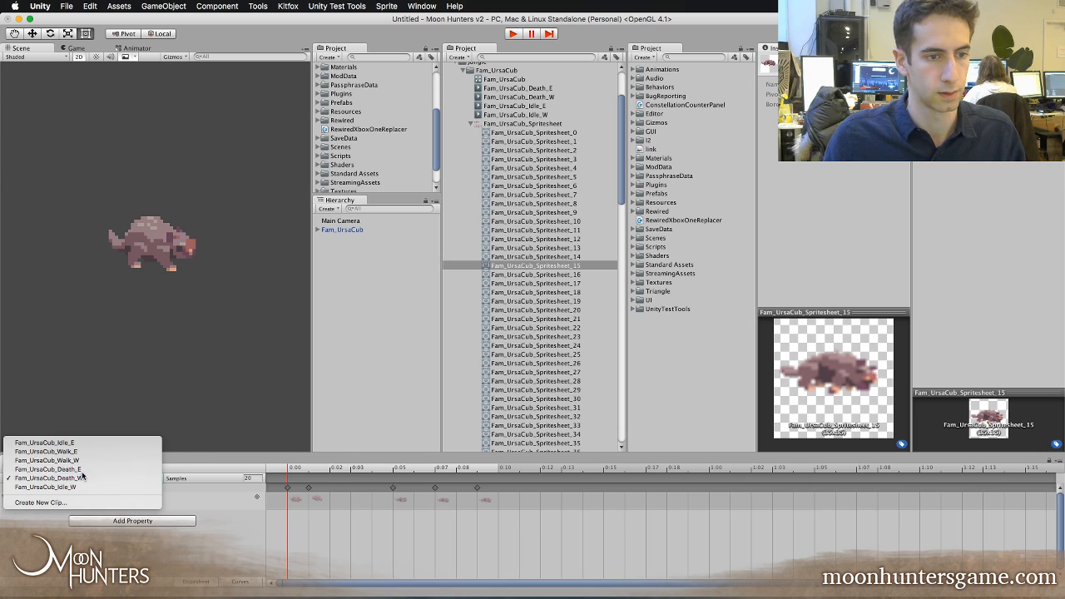
{"action": "left_click", "coordinate": [81, 472]}
{"action": "left_click", "coordinate": [578, 294]}
{"action": "key", "text": "Down"}
{"action": "key", "text": "Down"}
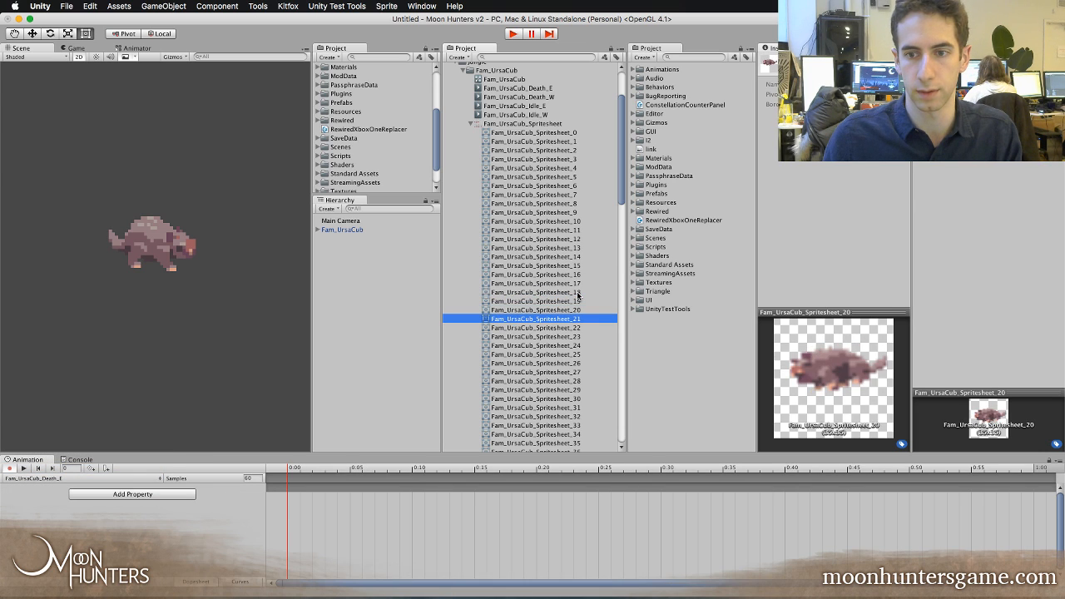
{"action": "key", "text": "Down"}
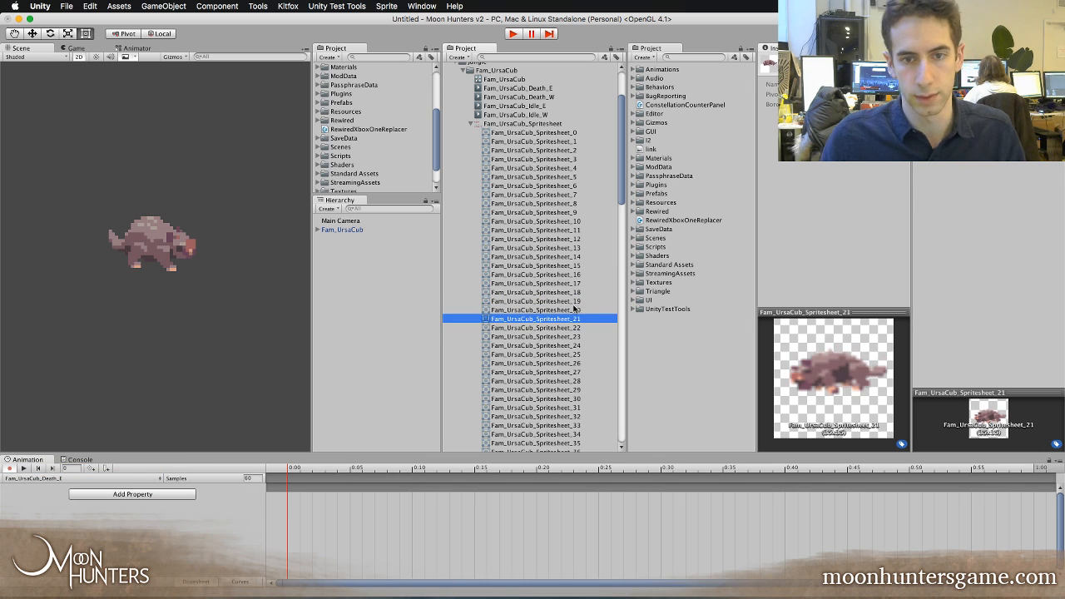
{"action": "left_click", "coordinate": [577, 292], "text": "shift"}
{"action": "left_click_drag", "start_coordinate": [318, 514], "coordinate": [320, 516]}
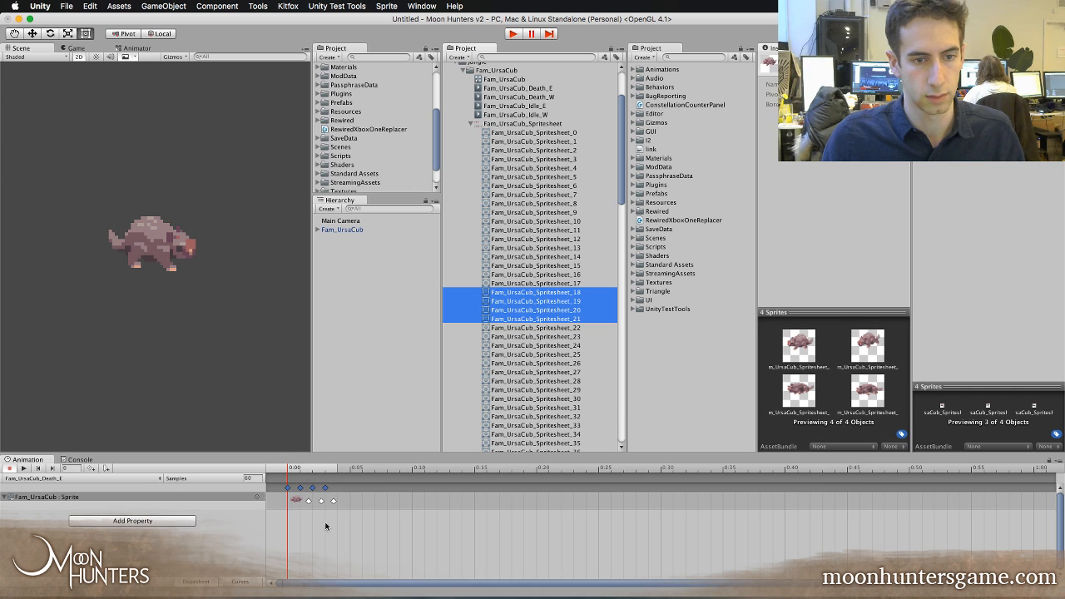
- Set the Fam_UrsaCub_Death_E clip to 20 samples and move its third and fourth keyframes to frames 5 and 7
{"action": "left_click", "coordinate": [248, 479]}
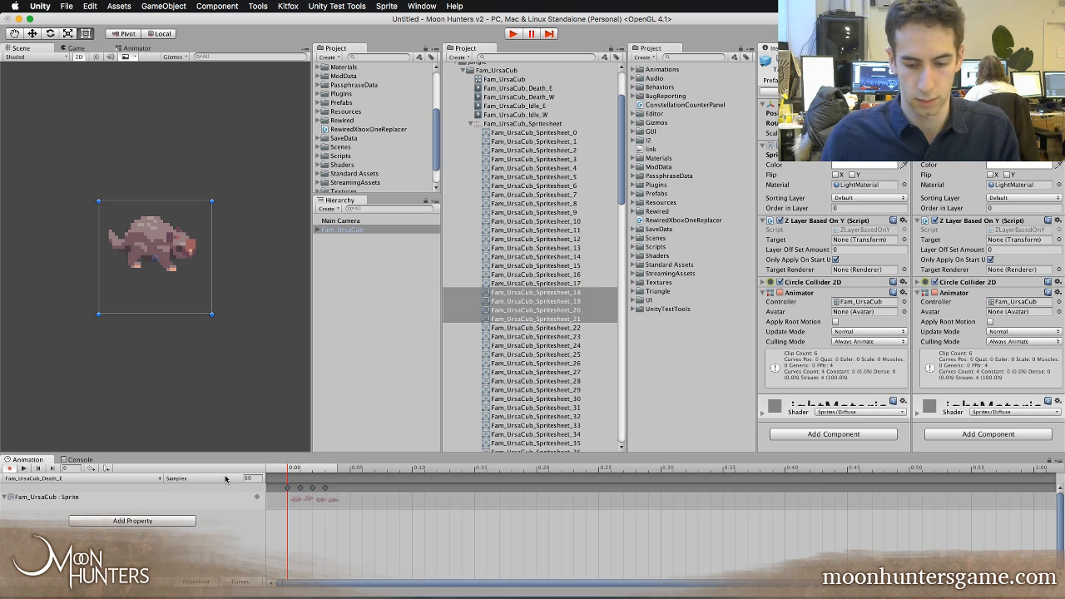
{"action": "type", "text": "20"}
{"action": "key", "text": "Return"}
{"action": "left_click_drag", "start_coordinate": [413, 526], "coordinate": [548, 491]}
- Add Fam_UrsaCub_Spritesheet_21 again at frame 9 of the Fam_UrsaCub_Death_E clip and preview the animation
{"action": "left_click_drag", "start_coordinate": [574, 320], "coordinate": [625, 497]}
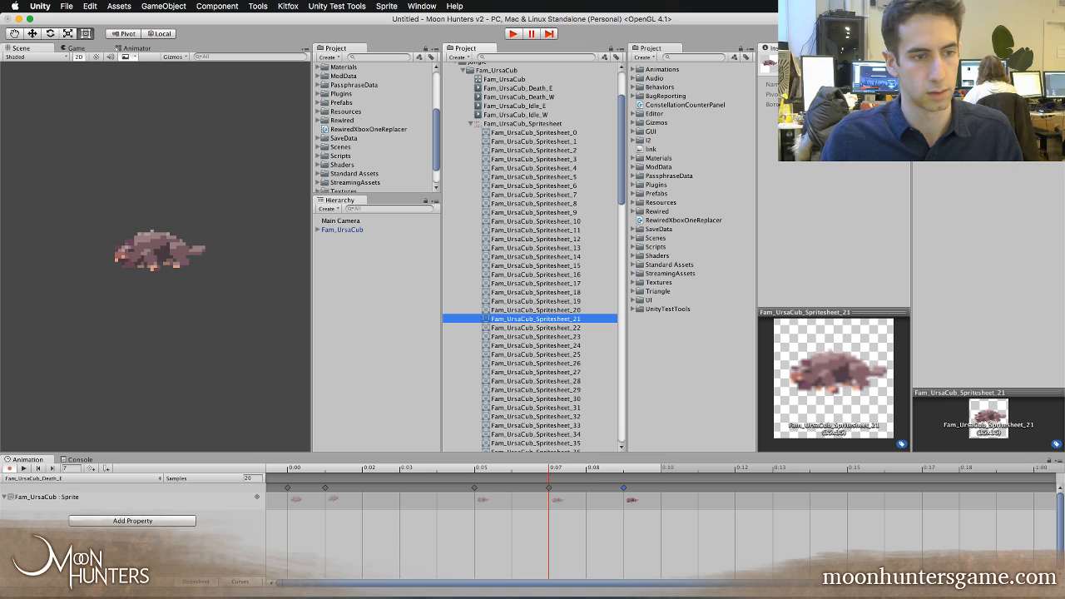
{"action": "left_click", "coordinate": [27, 469]}
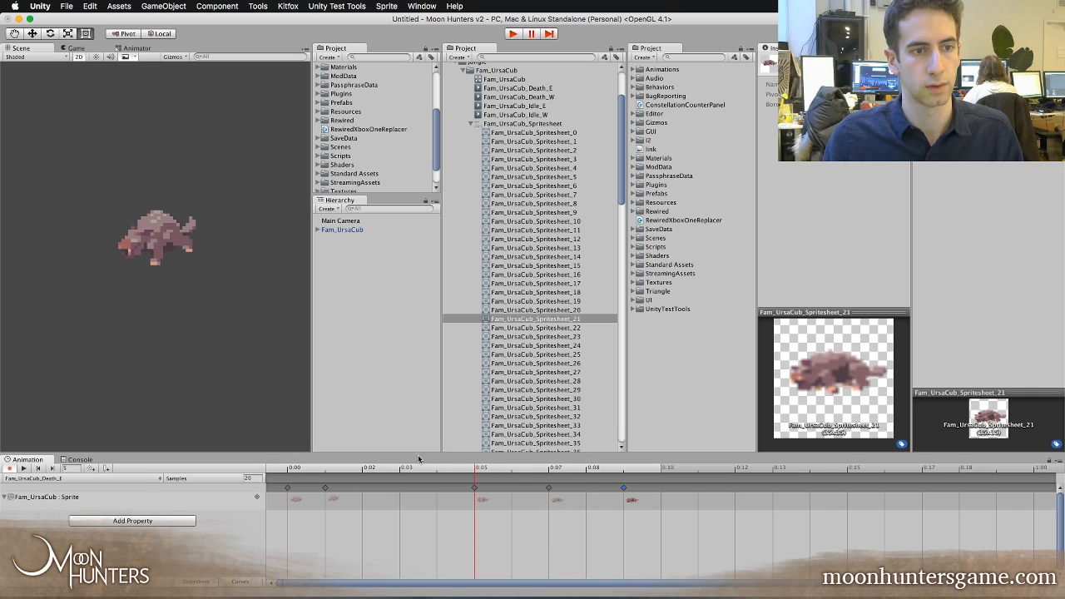
{"action": "left_click_drag", "start_coordinate": [333, 456], "coordinate": [624, 454]}
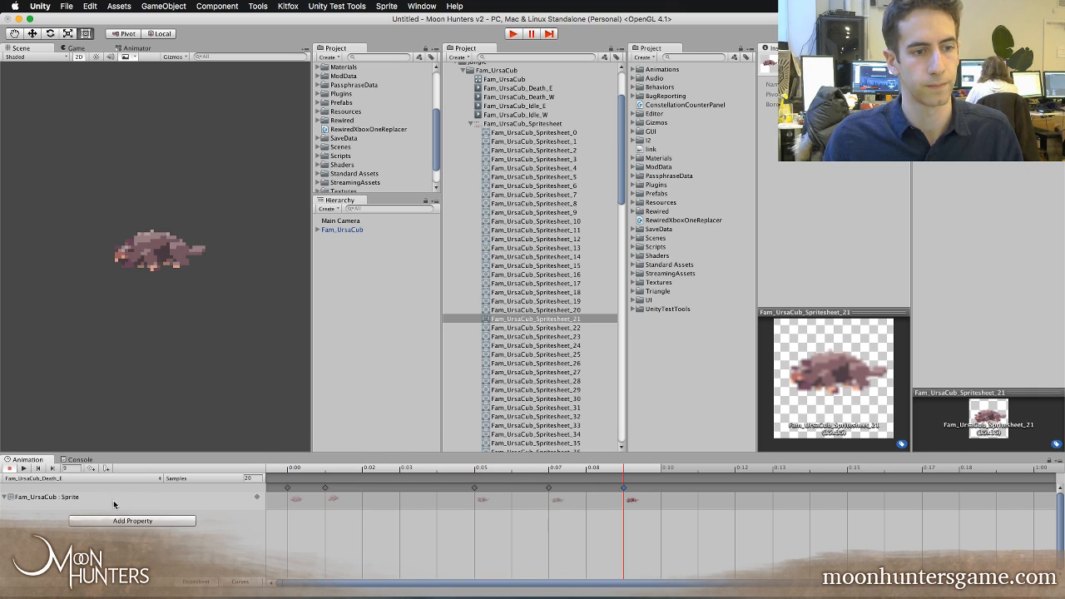
{"action": "left_click", "coordinate": [22, 468]}
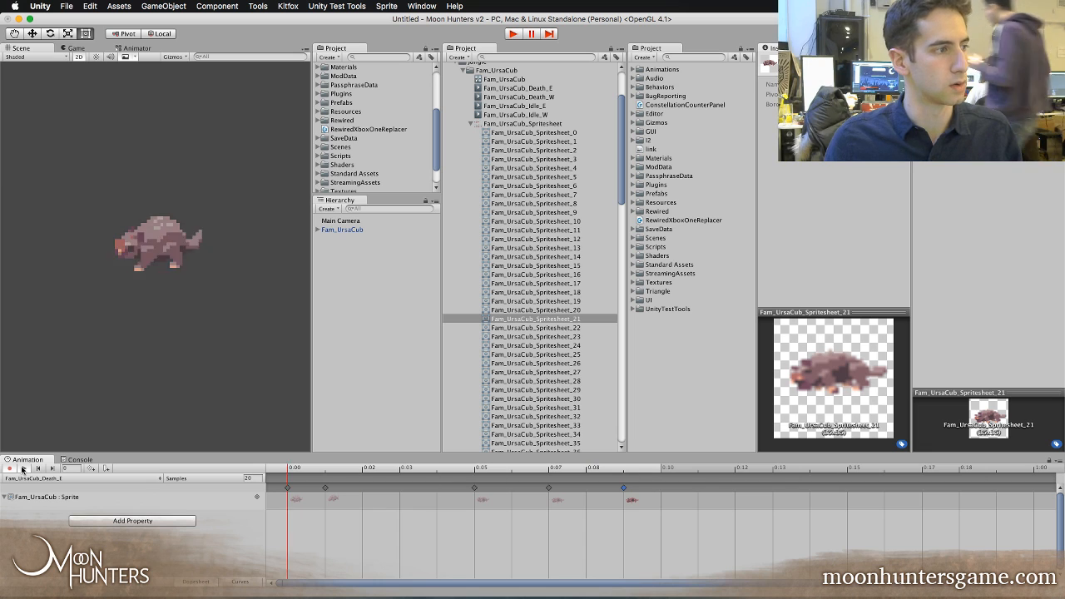
- Switch to the Fam_UrsaCub_Walk_E clip and set its sample rate to 20
{"action": "left_click", "coordinate": [110, 481]}
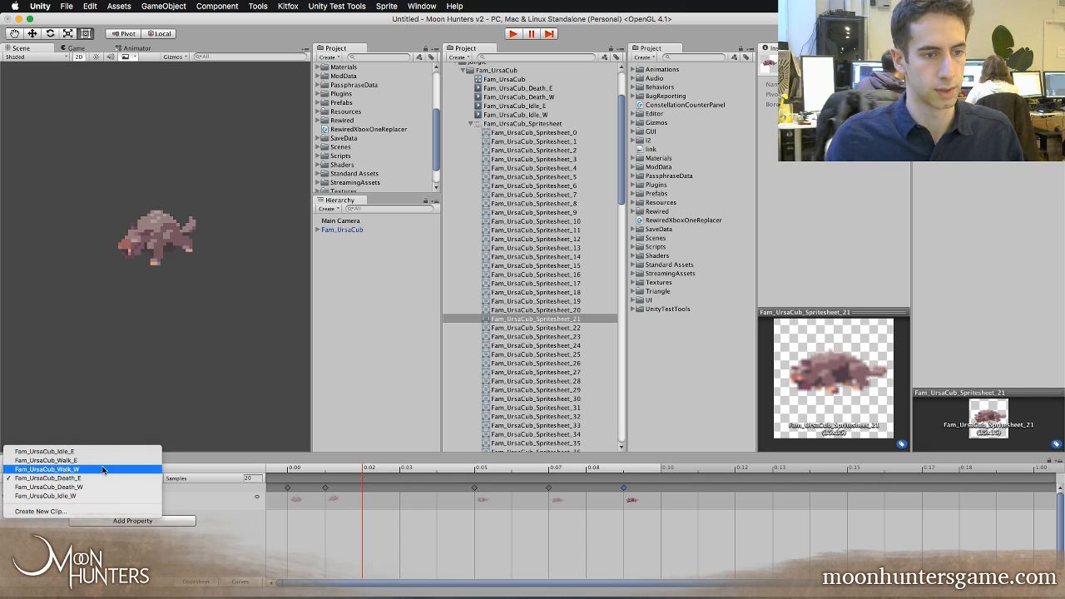
{"action": "left_click", "coordinate": [103, 461]}
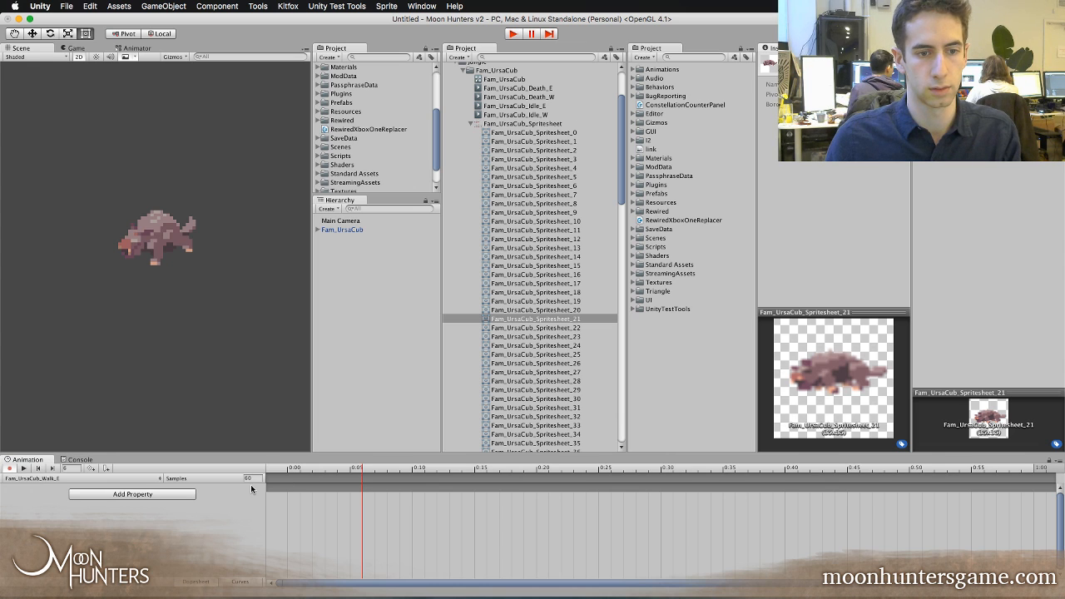
{"action": "type", "text": "20"}
{"action": "key", "text": "Return"}
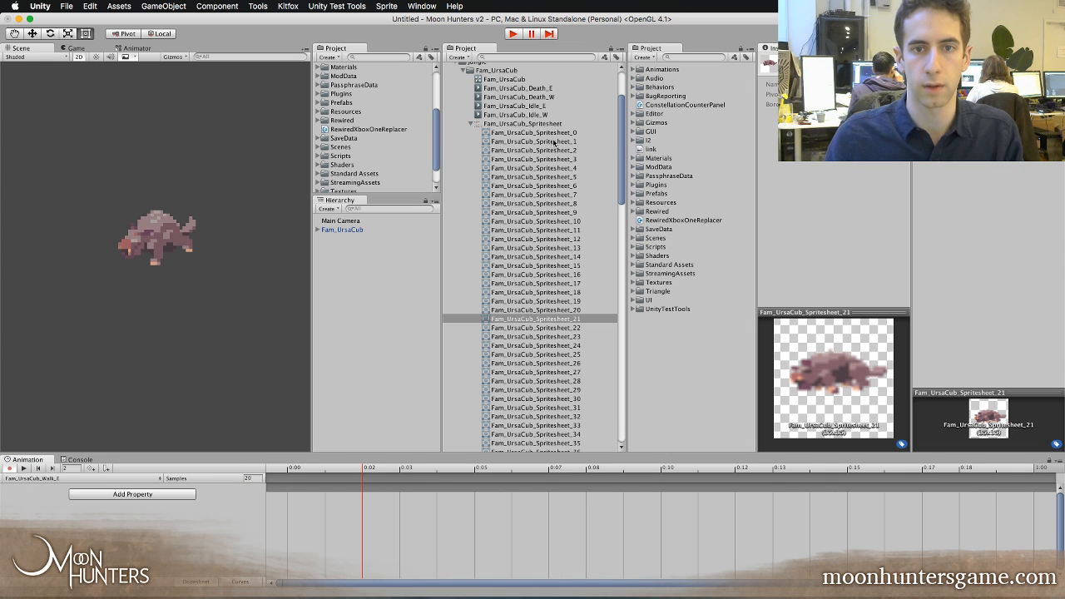
- Add sprites Fam_UrsaCub_Spritesheet_0 through Fam_UrsaCub_Spritesheet_3 as keyframes at the start of the Fam_UrsaCub_Walk_E clip and preview it
{"action": "left_click", "coordinate": [552, 141]}
{"action": "key", "text": "Up"}
{"action": "key", "text": "Down"}
{"action": "key", "text": "Down"}
{"action": "key", "text": "Down"}
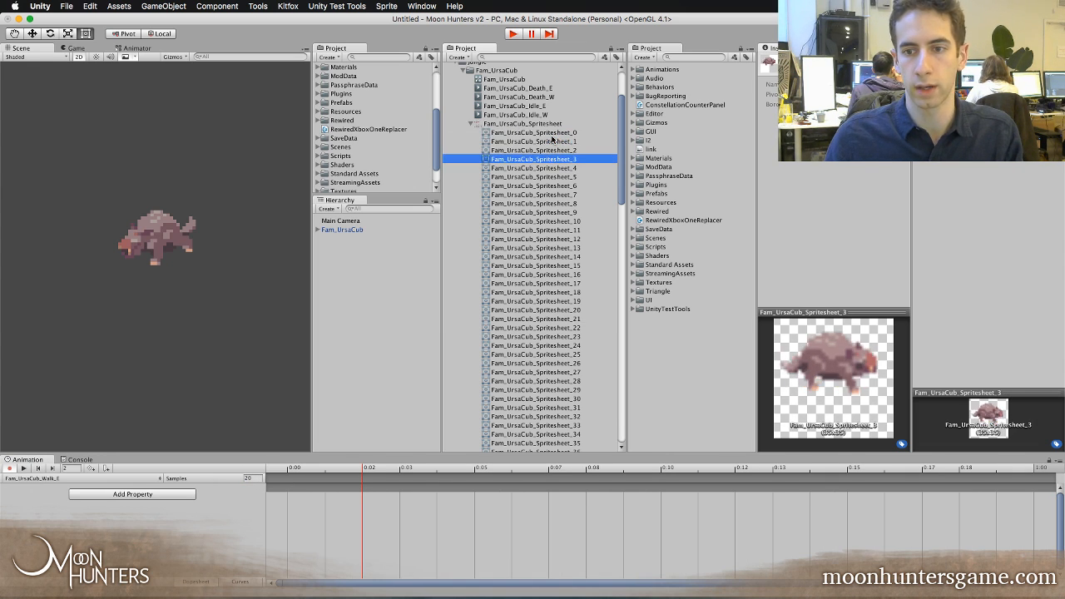
{"action": "key", "text": "Up"}
{"action": "key", "text": "Up"}
{"action": "key", "text": "Up"}
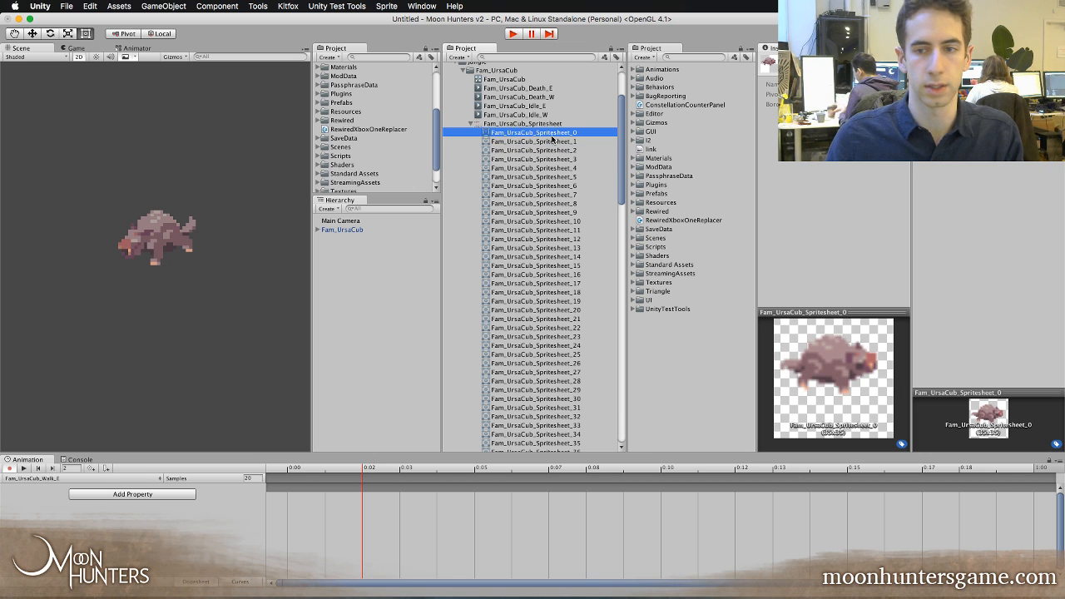
{"action": "key", "text": "Down"}
{"action": "key", "text": "Down"}
{"action": "key", "text": "Down"}
{"action": "key", "text": "Down"}
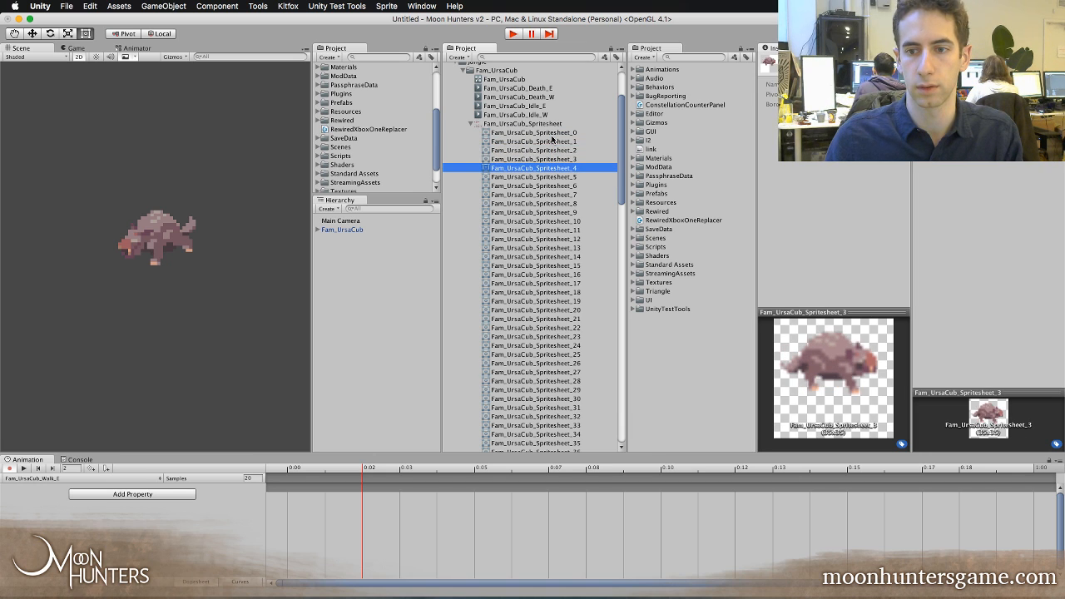
{"action": "key", "text": "Up"}
{"action": "key", "text": "shift+Up"}
{"action": "key", "text": "shift+Up"}
{"action": "key", "text": "shift+Up"}
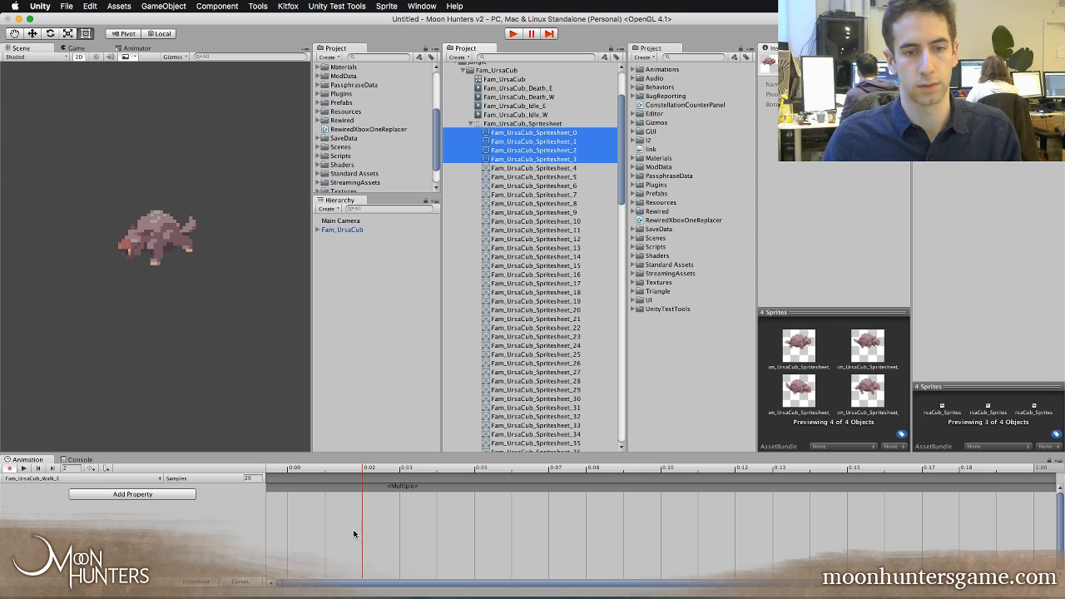
{"action": "left_click_drag", "start_coordinate": [354, 534], "coordinate": [292, 502]}
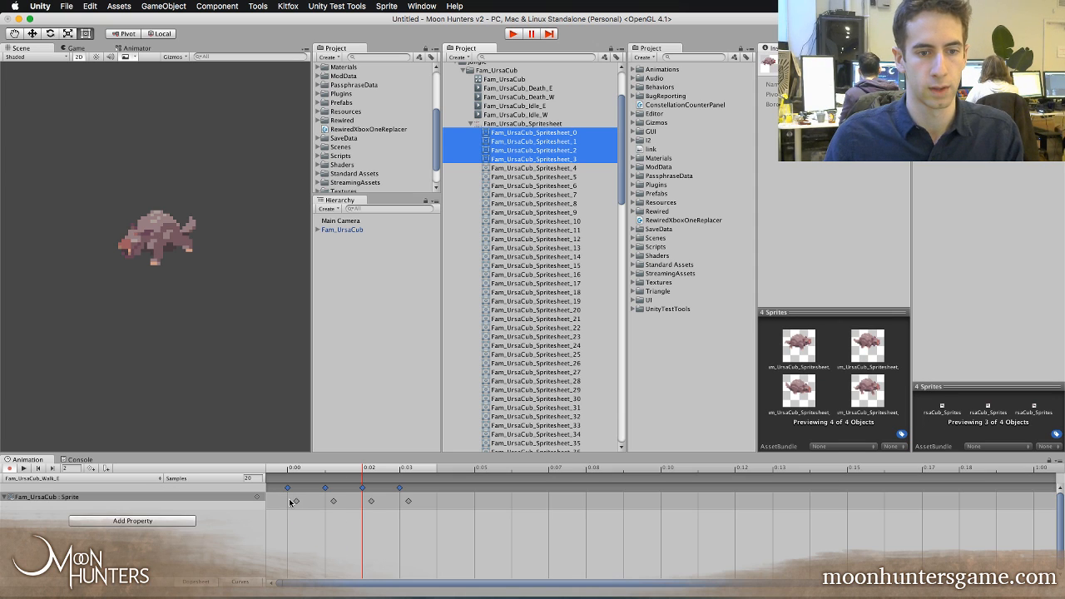
{"action": "left_click", "coordinate": [21, 469]}
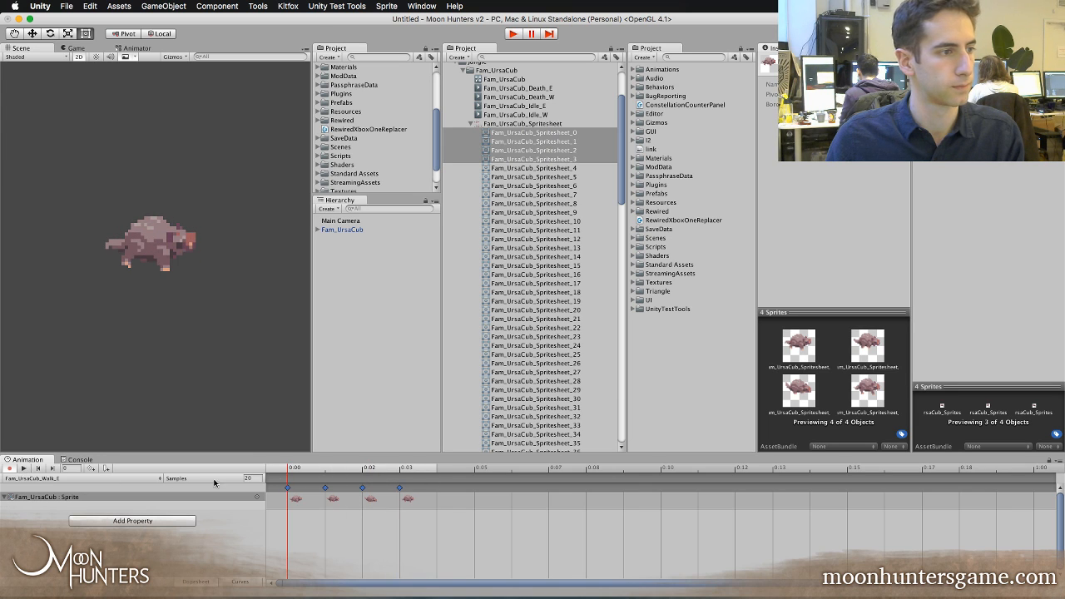
- Space out the Fam_UrsaCub_Walk_E keyframes two frames apart, at frames 0, 2, 4 and 6
{"action": "scroll", "coordinate": [323, 509], "scroll_direction": "down", "scroll_amount": 5}
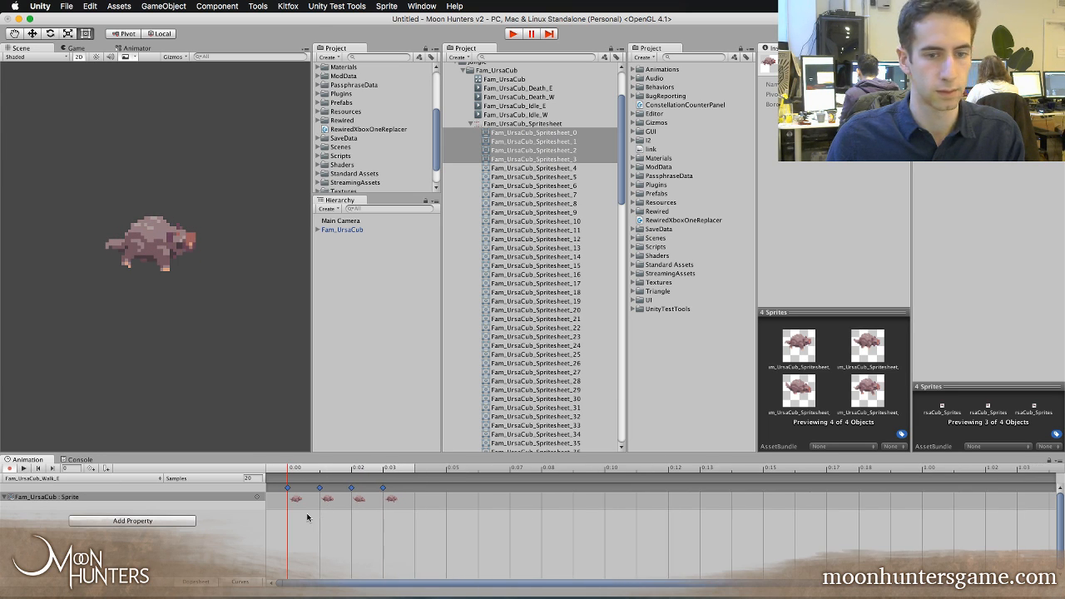
{"action": "scroll", "coordinate": [319, 513], "scroll_direction": "down", "scroll_amount": 2}
{"action": "left_click", "coordinate": [320, 516]}
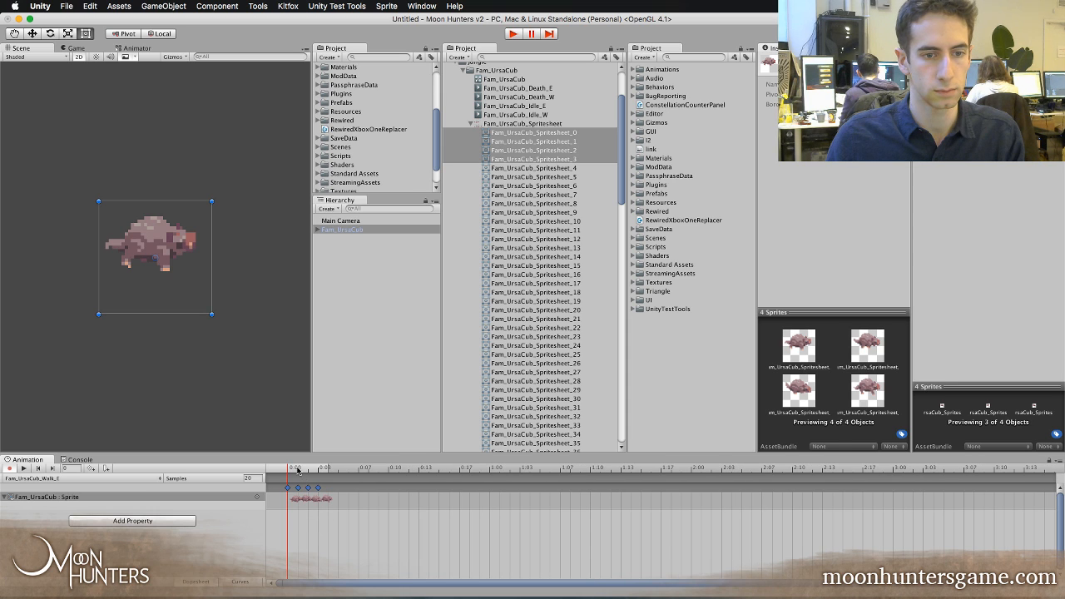
{"action": "left_click_drag", "start_coordinate": [362, 538], "coordinate": [306, 493]}
{"action": "left_click_drag", "start_coordinate": [359, 526], "coordinate": [317, 486]}
{"action": "left_click_drag", "start_coordinate": [319, 488], "coordinate": [350, 489]}
{"action": "left_click", "coordinate": [343, 492]}
{"action": "left_click", "coordinate": [421, 549]}
- Add Fam_UrsaCub_Spritesheet_3 again at frame 7 of the Fam_UrsaCub_Walk_E clip and preview the animation
{"action": "left_click", "coordinate": [571, 168]}
{"action": "left_click_drag", "start_coordinate": [571, 159], "coordinate": [359, 487]}
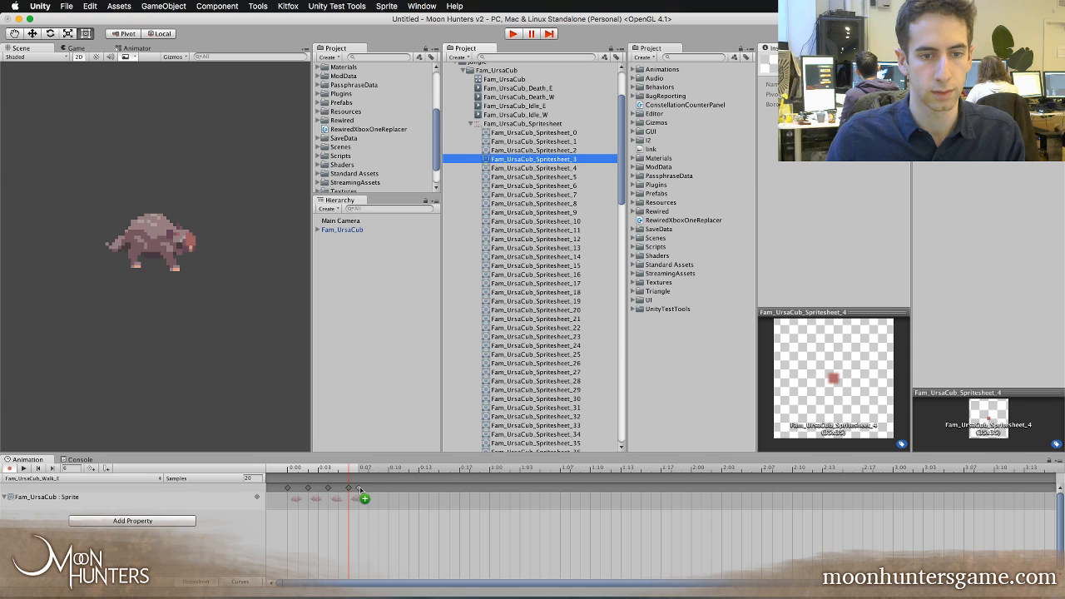
{"action": "left_click", "coordinate": [24, 468]}
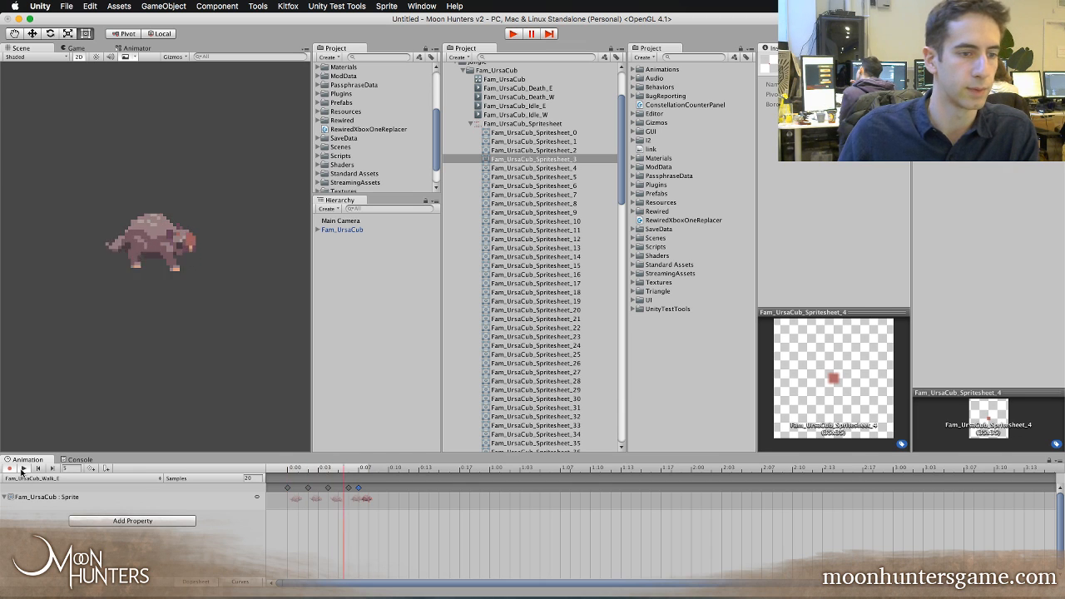
- Switch to the Fam_UrsaCub_Walk_W clip and add sprites Fam_UrsaCub_Spritesheet_6 through Fam_UrsaCub_Spritesheet_9 as its keyframes
{"action": "left_click", "coordinate": [27, 476]}
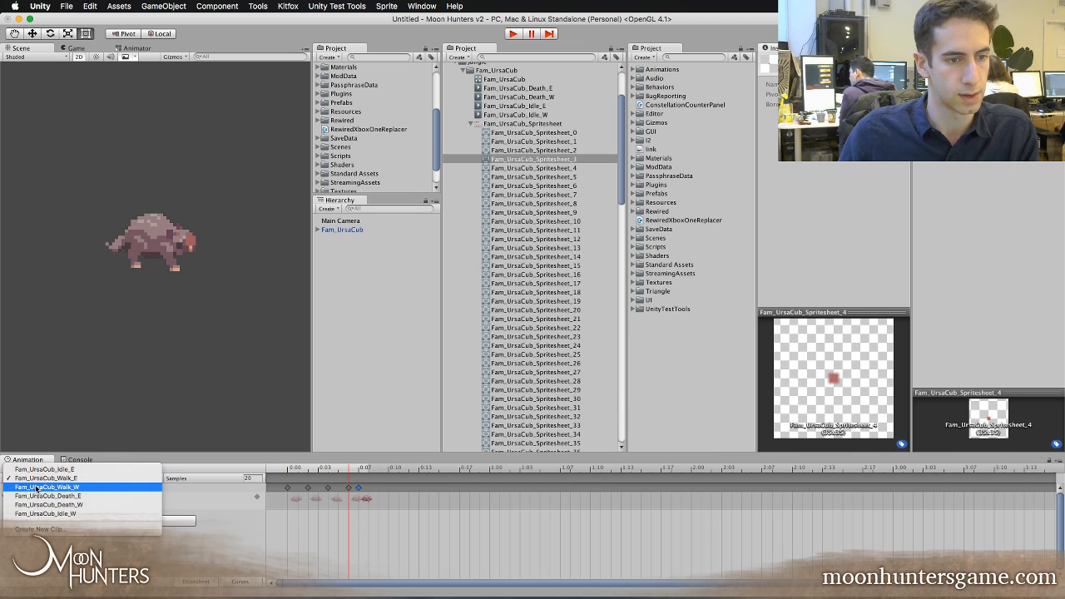
{"action": "left_click", "coordinate": [45, 493]}
{"action": "left_click", "coordinate": [580, 169]}
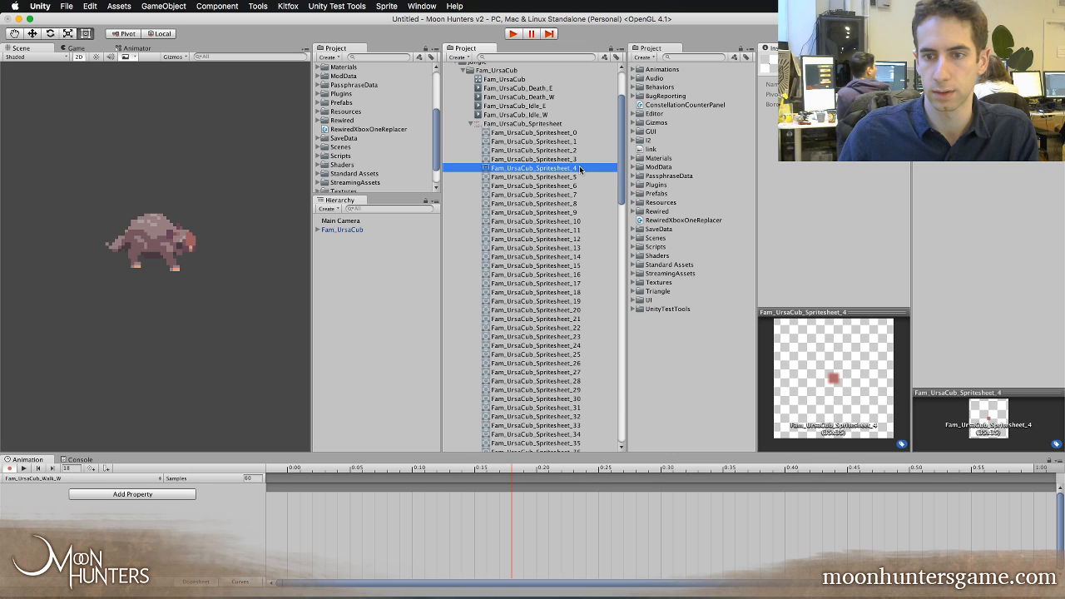
{"action": "key", "text": "Down"}
{"action": "key", "text": "Down"}
{"action": "key", "text": "Down"}
{"action": "key", "text": "Down"}
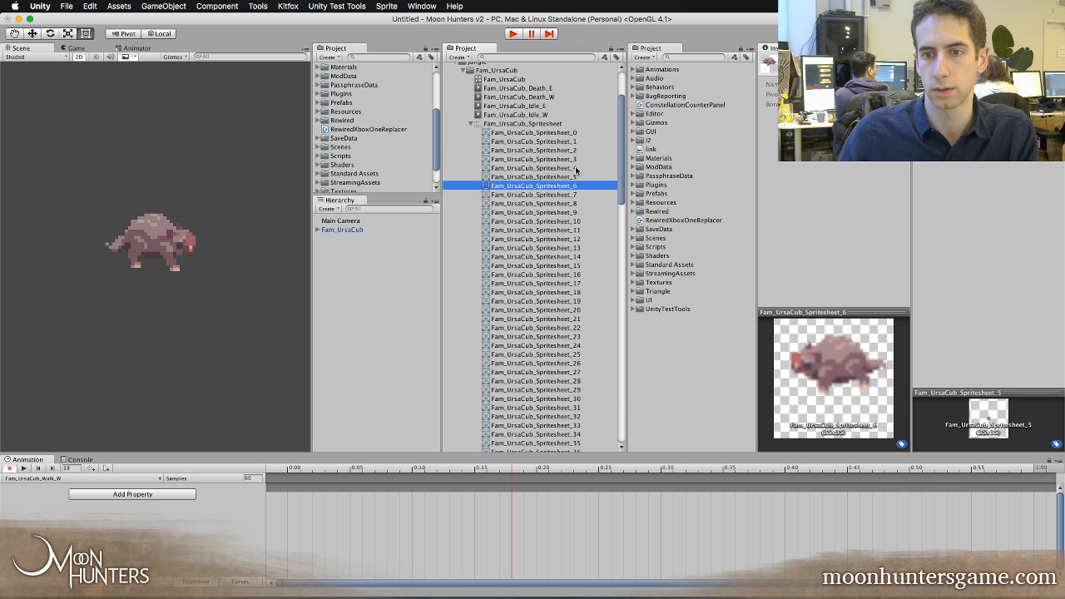
{"action": "key", "text": "Up"}
{"action": "key", "text": "Up"}
{"action": "key", "text": "Down"}
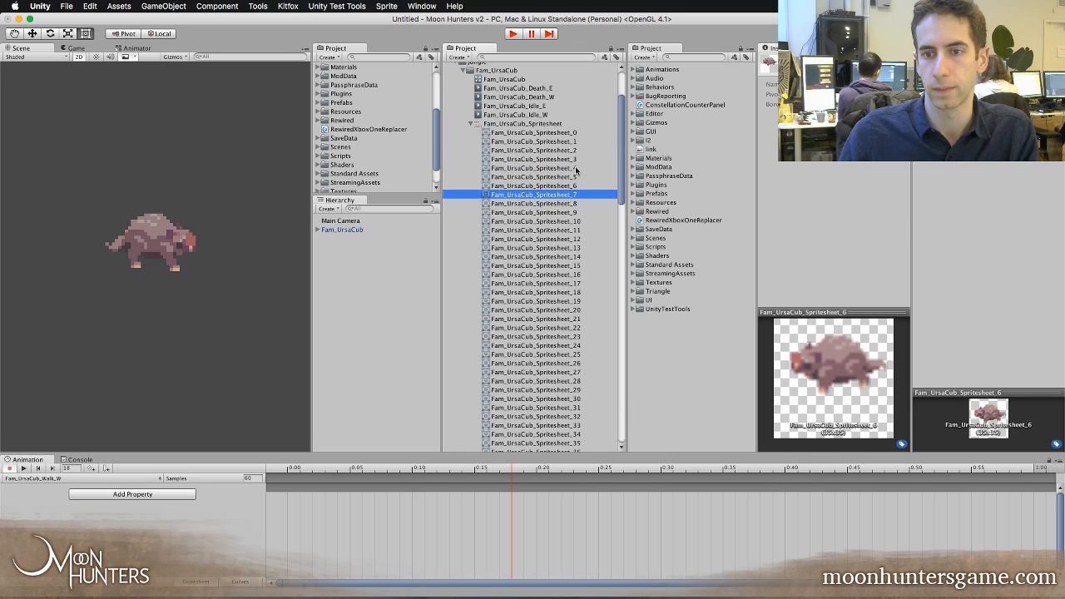
{"action": "key", "text": "Up"}
{"action": "key", "text": "Up"}
{"action": "key", "text": "Down"}
{"action": "key", "text": "Down"}
{"action": "key", "text": "Down"}
{"action": "key", "text": "Down"}
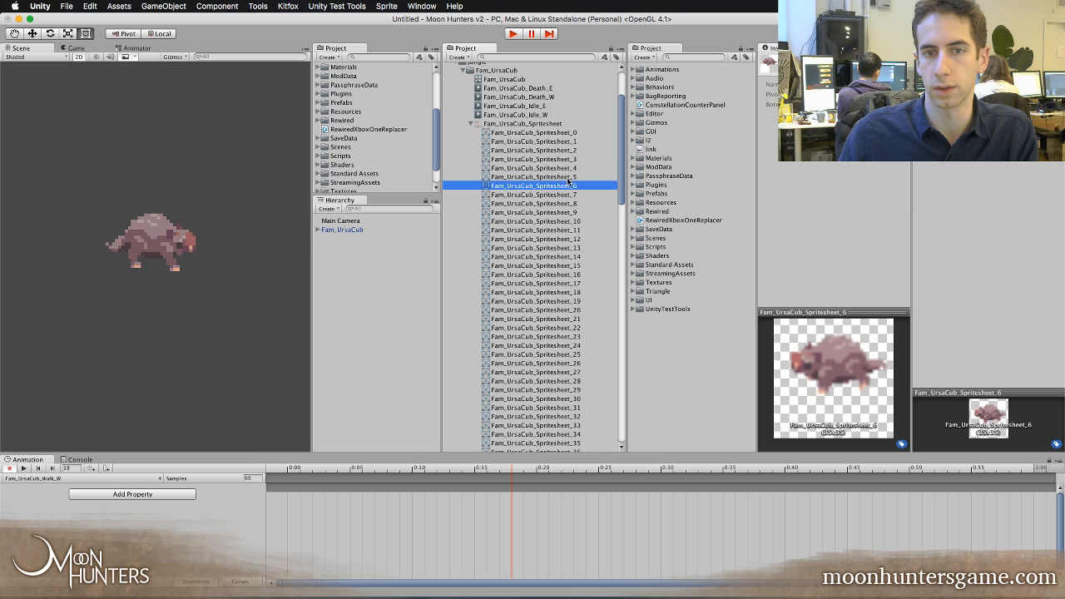
{"action": "left_click", "coordinate": [566, 187], "text": "shift"}
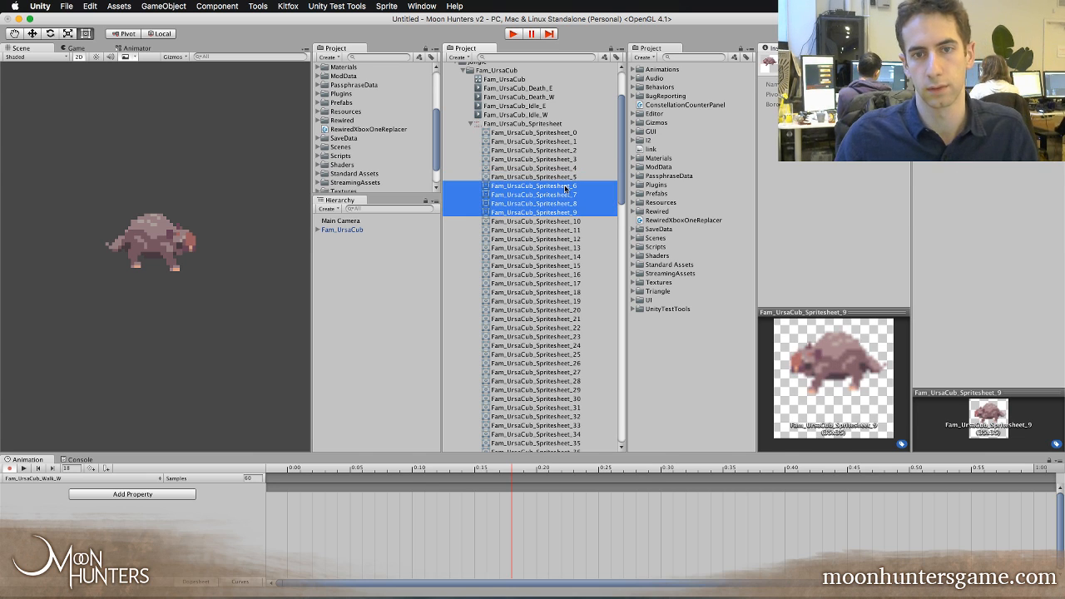
{"action": "left_click_drag", "start_coordinate": [566, 187], "coordinate": [233, 481]}
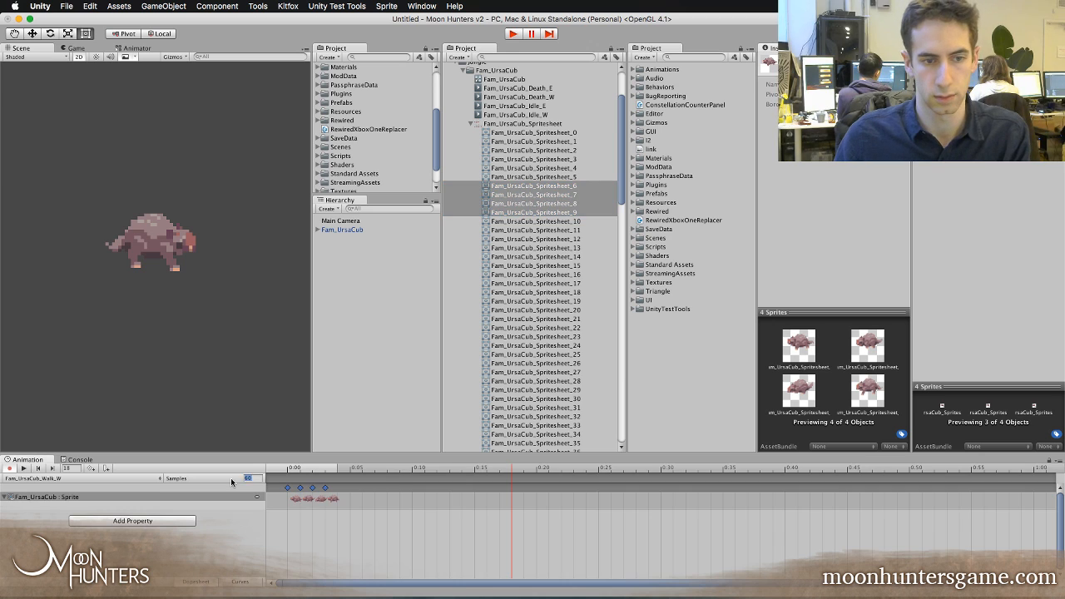
- Set the Fam_UrsaCub_Walk_W clip to 20 samples and space its keyframes at frames 0, 2, 4 and 6
{"action": "type", "text": "20"}
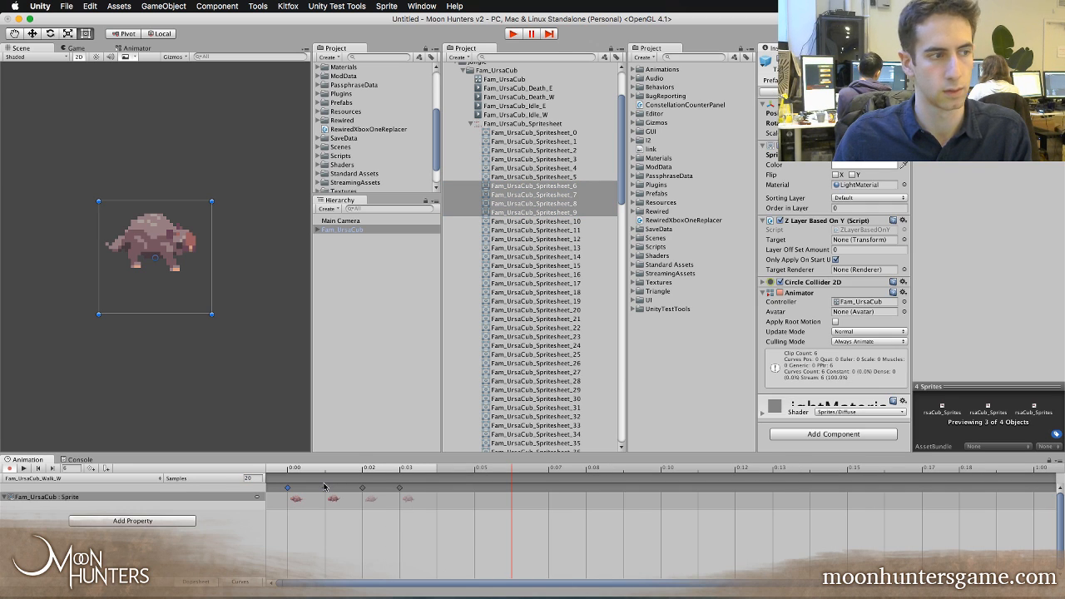
{"action": "left_click", "coordinate": [326, 490]}
{"action": "left_click_drag", "start_coordinate": [330, 492], "coordinate": [358, 491]}
{"action": "left_click_drag", "start_coordinate": [460, 527], "coordinate": [402, 489]}
{"action": "left_click_drag", "start_coordinate": [402, 490], "coordinate": [507, 488]}
{"action": "left_click", "coordinate": [504, 532]}
{"action": "left_click", "coordinate": [505, 525]}
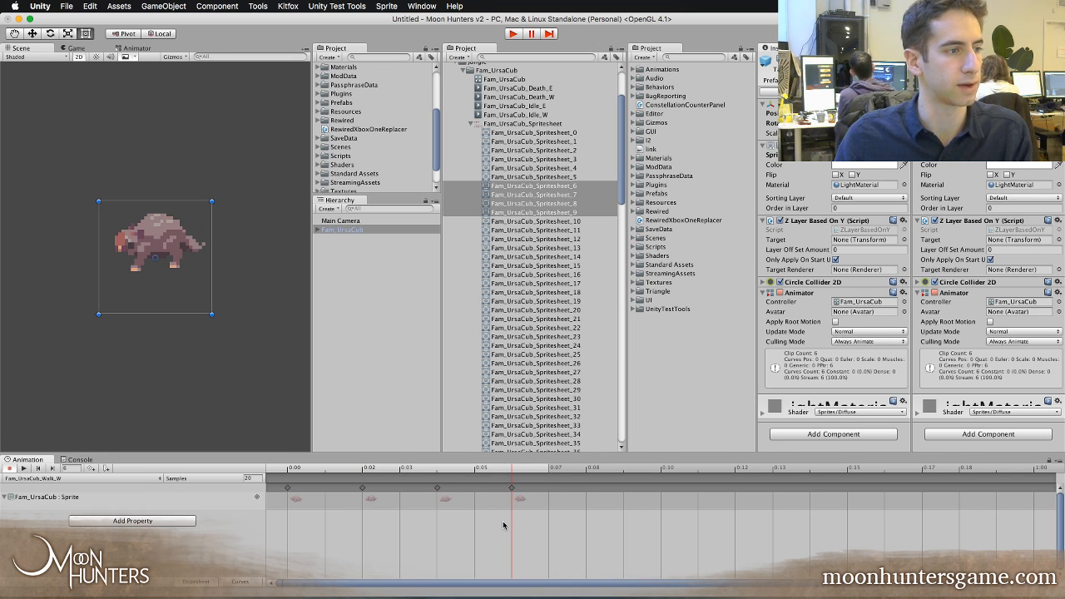
- Add Fam_UrsaCub_Spritesheet_9 again at frame 7 of the Fam_UrsaCub_Walk_W clip and preview the animation
{"action": "scroll", "coordinate": [460, 516], "scroll_direction": "down", "scroll_amount": 5}
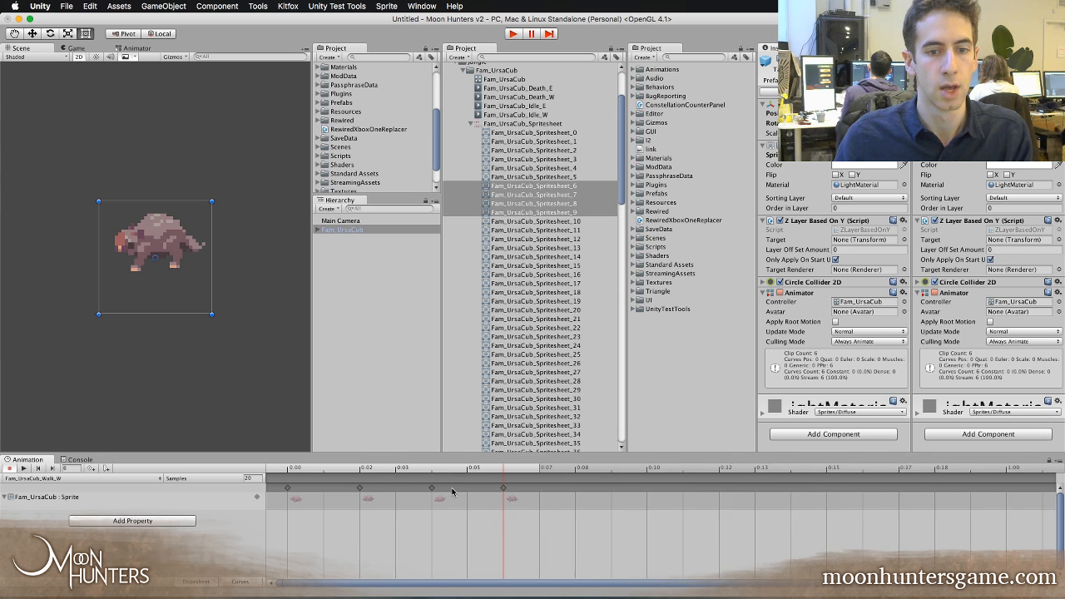
{"action": "scroll", "coordinate": [452, 491], "scroll_direction": "up", "scroll_amount": 1}
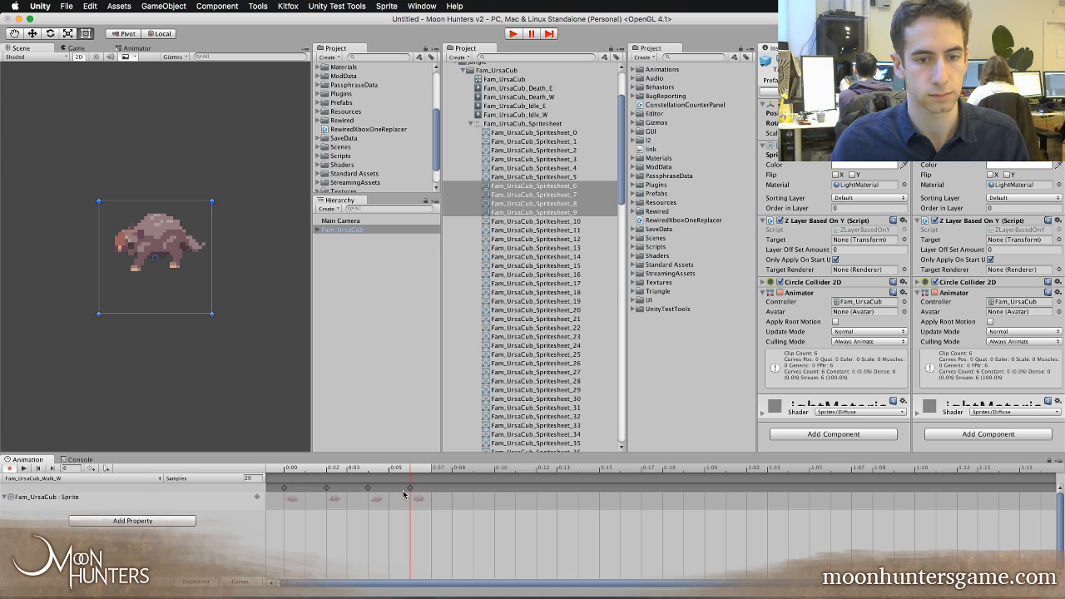
{"action": "left_click", "coordinate": [533, 230]}
{"action": "left_click_drag", "start_coordinate": [554, 214], "coordinate": [433, 499]}
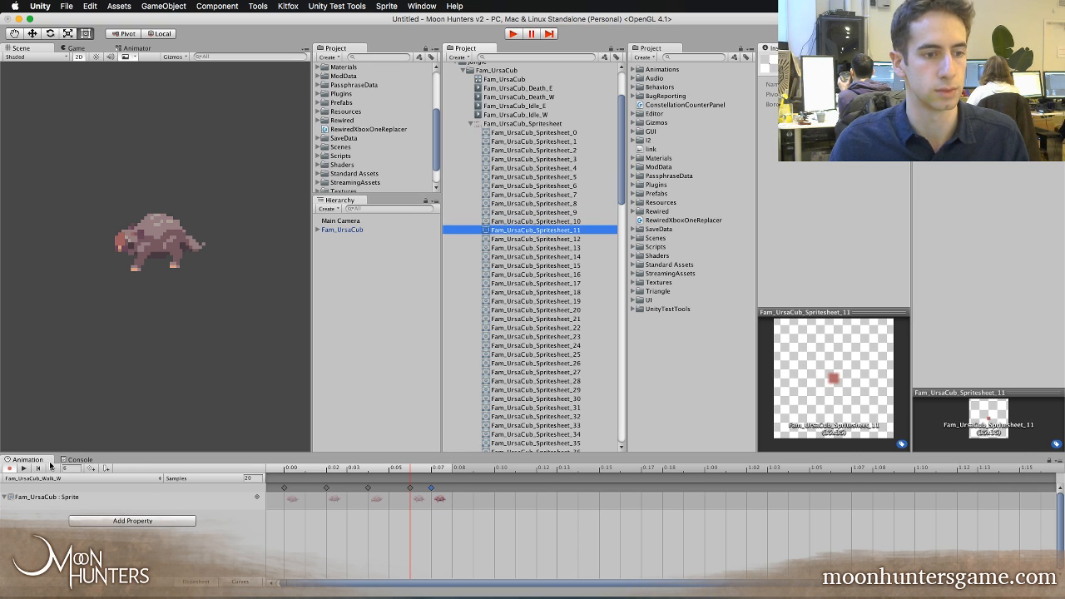
{"action": "left_click", "coordinate": [23, 468]}
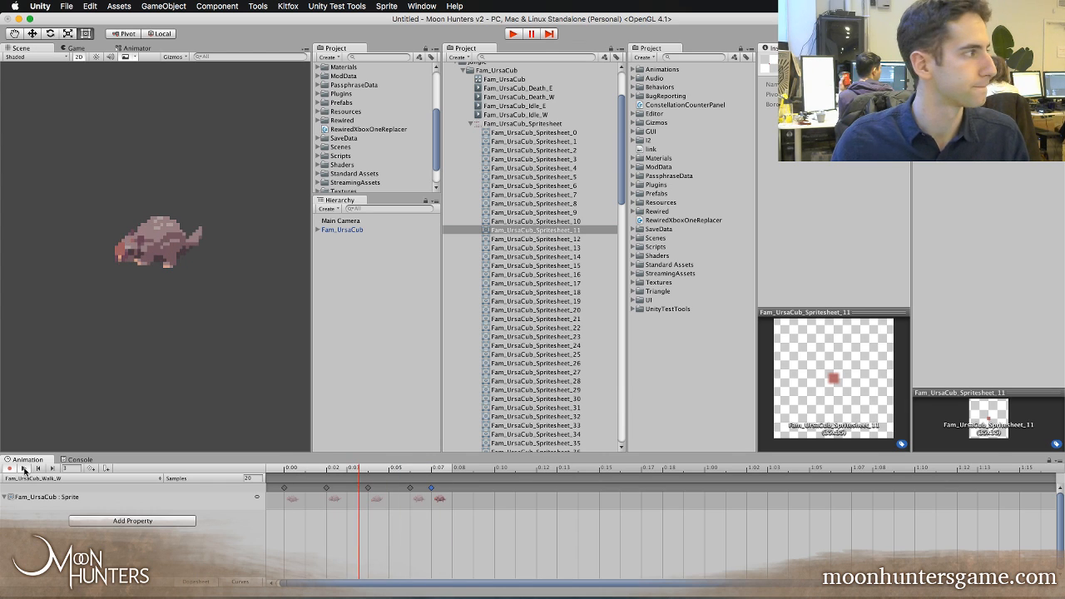
{"action": "left_click", "coordinate": [25, 469]}
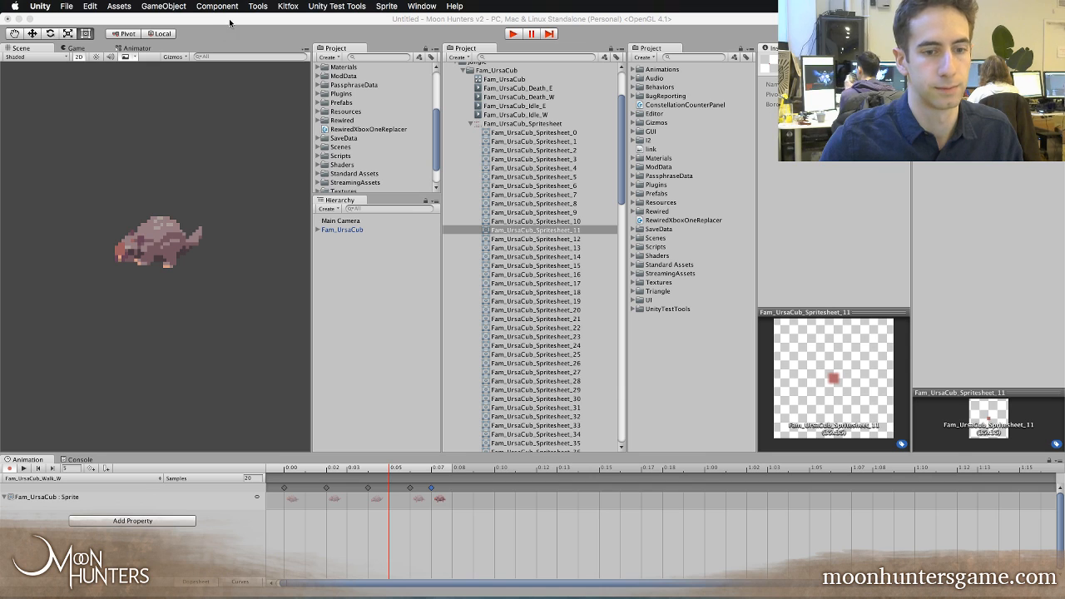
- Check the clip list and review the Fam_UrsaCub_Walk_W animation once more
{"action": "left_click", "coordinate": [96, 478]}
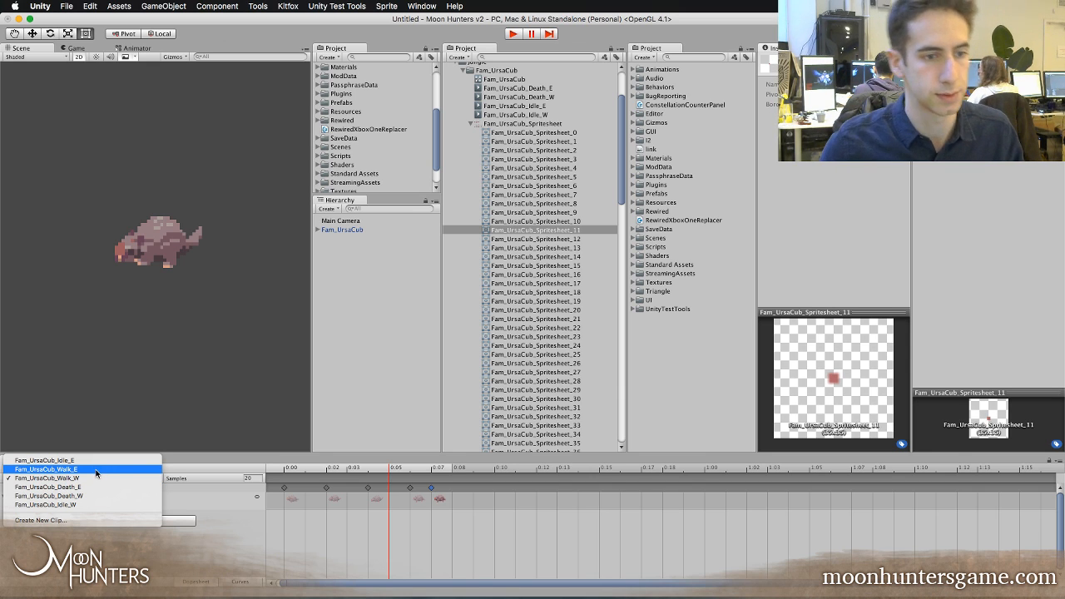
{"action": "left_click", "coordinate": [96, 473]}
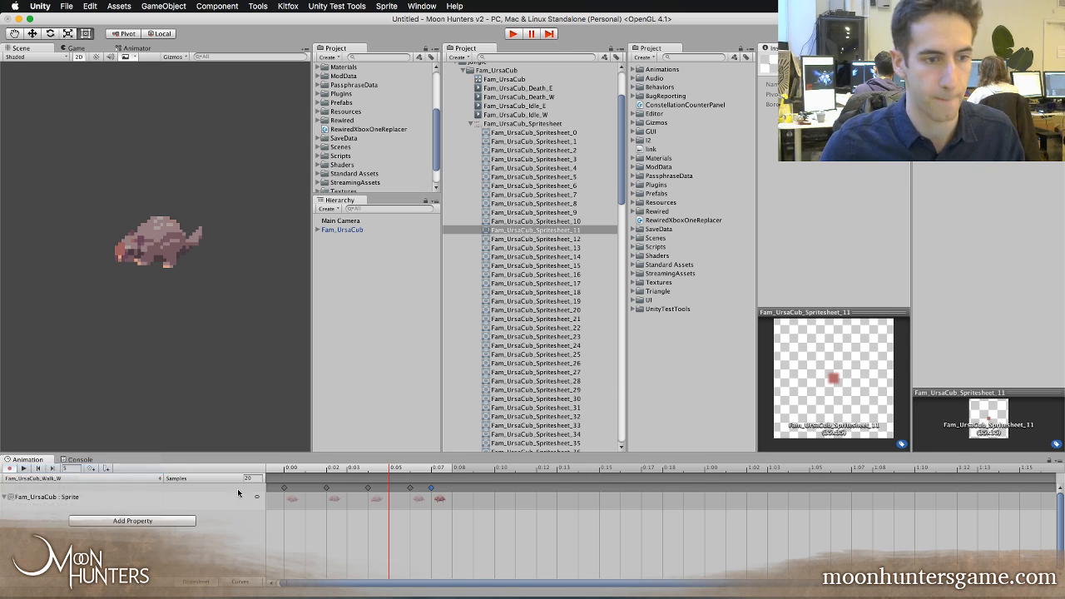
{"action": "left_click", "coordinate": [24, 478]}
{"action": "left_click", "coordinate": [25, 482]}
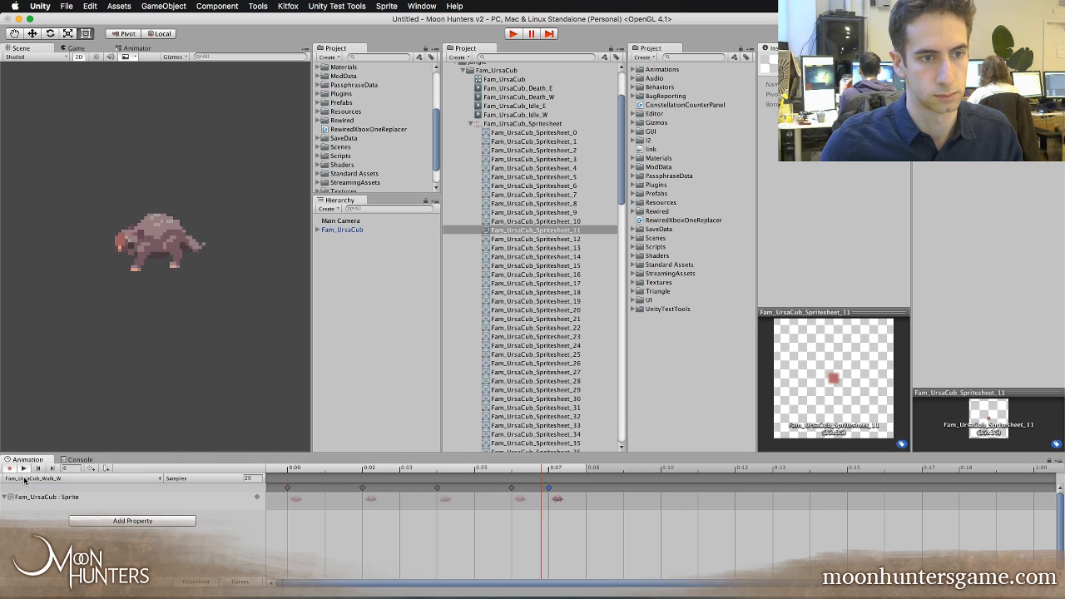
- Switch to the Fam_UrsaCub_Idle_W clip and select its Sprite track
{"action": "left_click", "coordinate": [25, 480]}
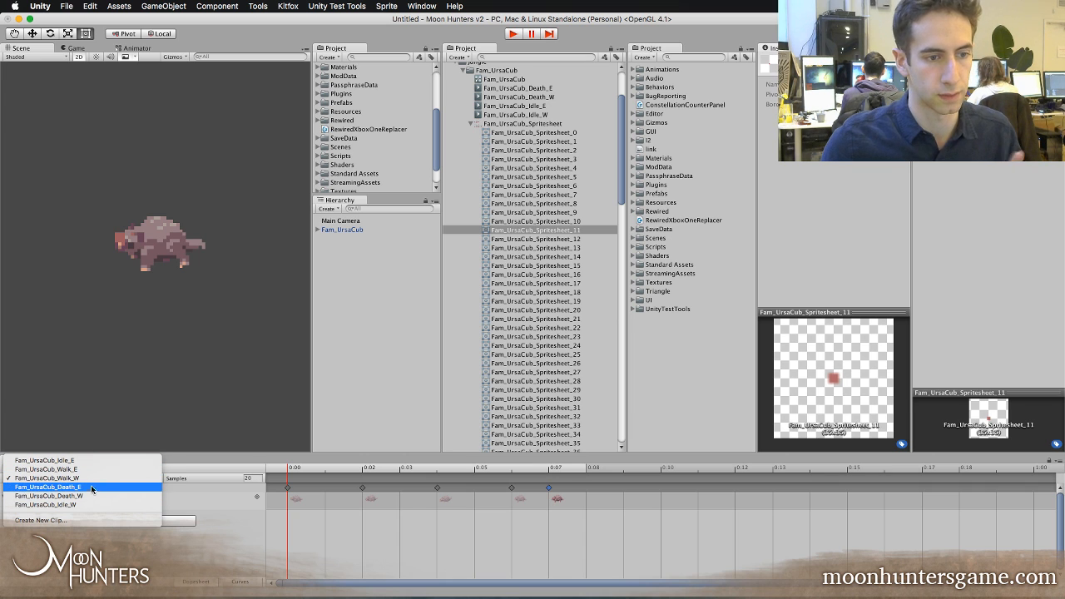
{"action": "left_click", "coordinate": [50, 505]}
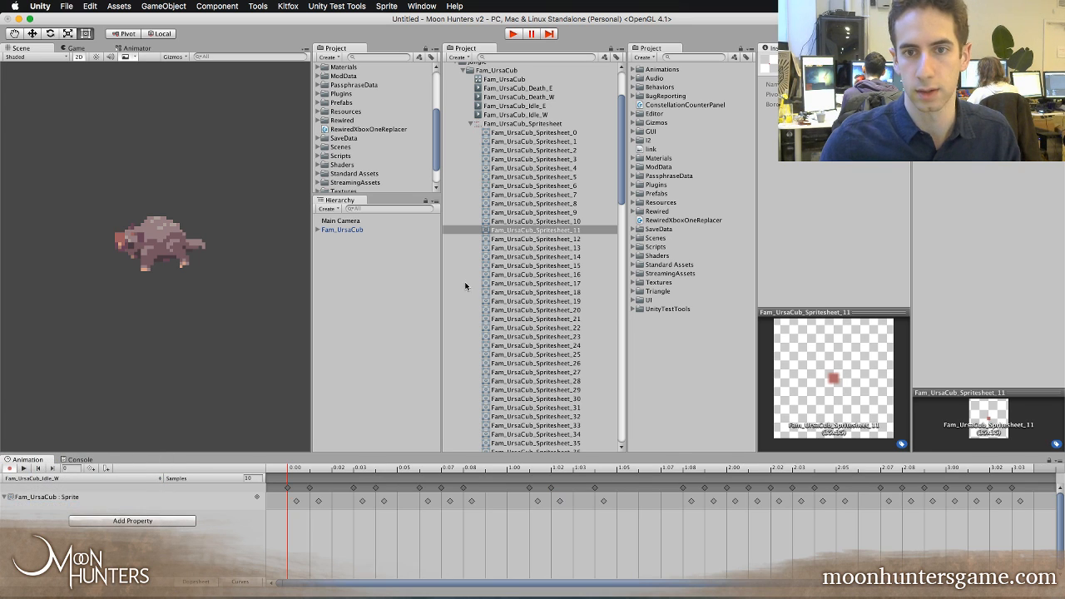
{"action": "left_click", "coordinate": [76, 498]}
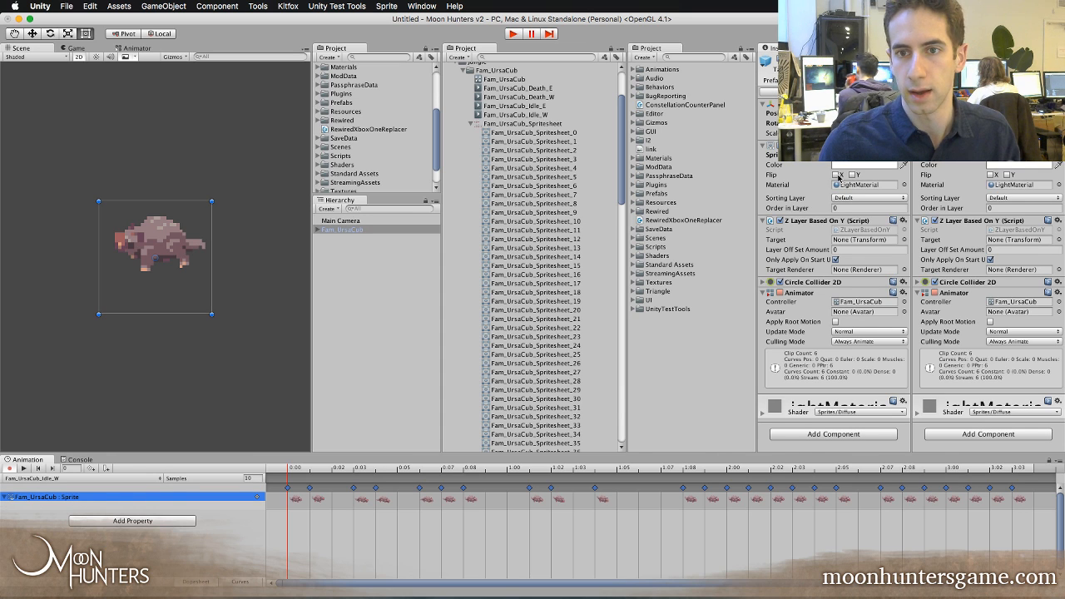
{"action": "left_click", "coordinate": [838, 176]}
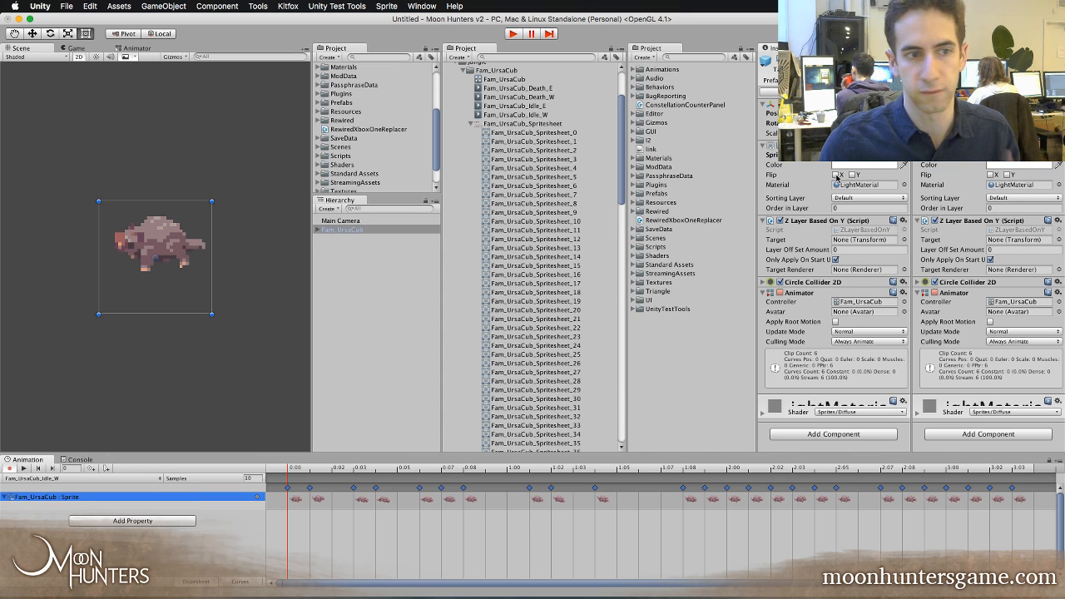
{"action": "left_click", "coordinate": [21, 469]}
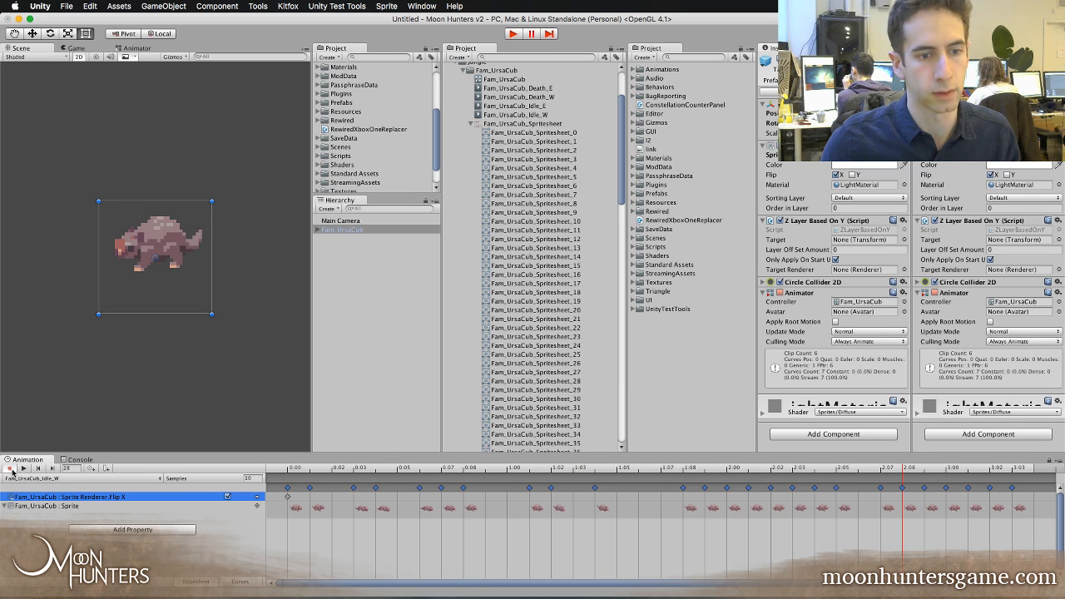
{"action": "key", "text": "super+z"}
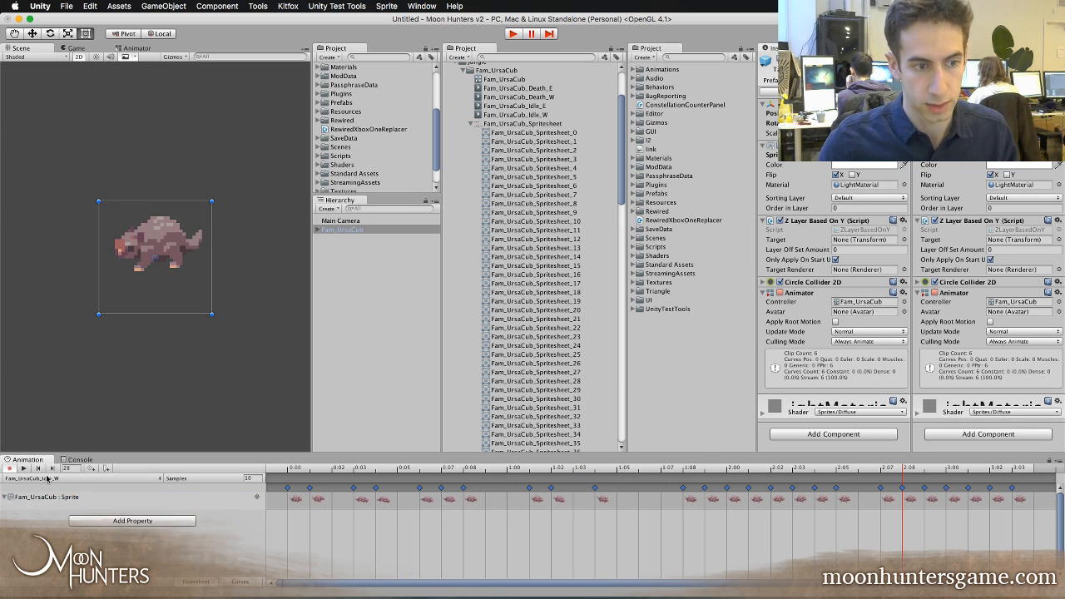
{"action": "left_click", "coordinate": [10, 470]}
{"action": "left_click", "coordinate": [836, 175]}
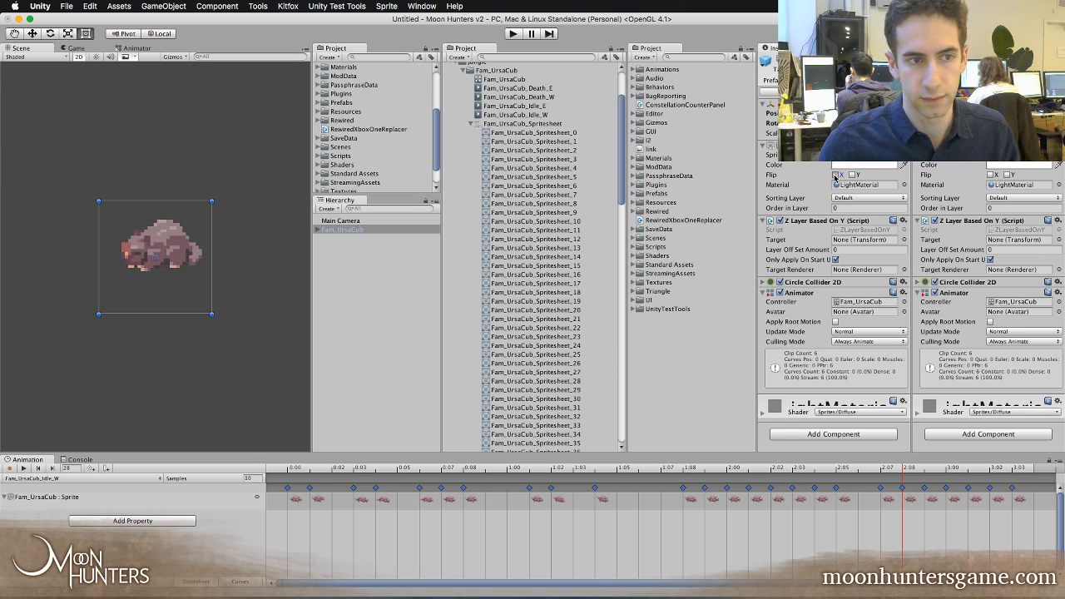
{"action": "left_click", "coordinate": [836, 176]}
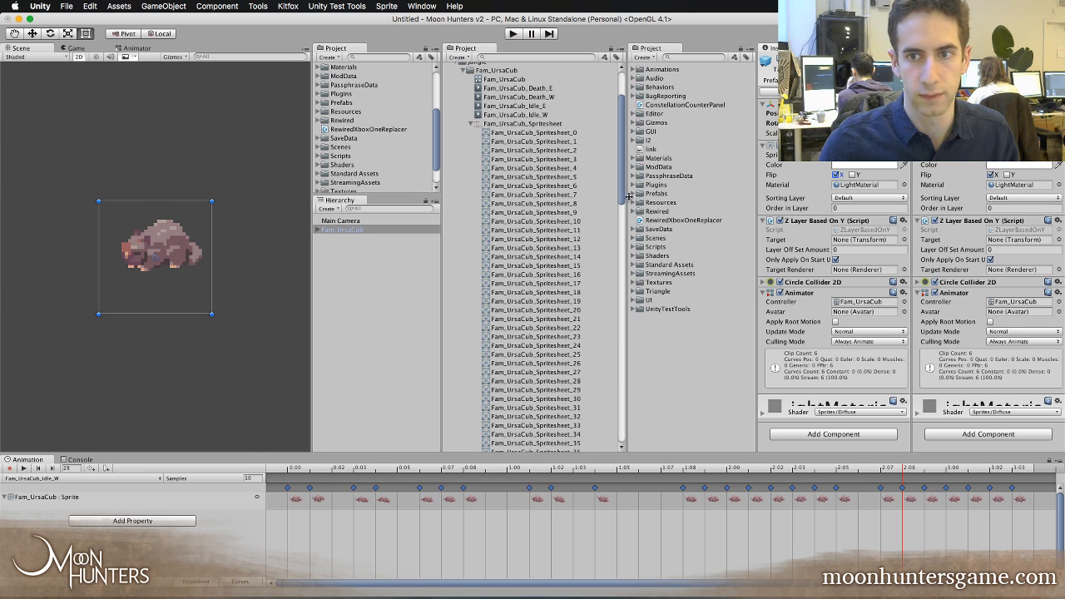
{"action": "left_click", "coordinate": [836, 176]}
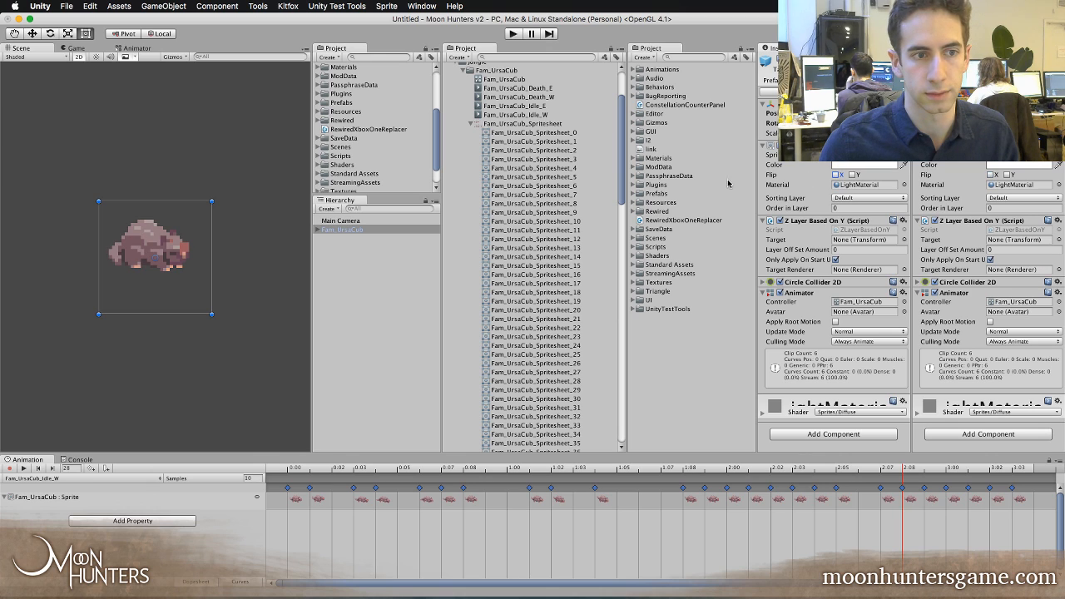
{"action": "left_click", "coordinate": [51, 483]}
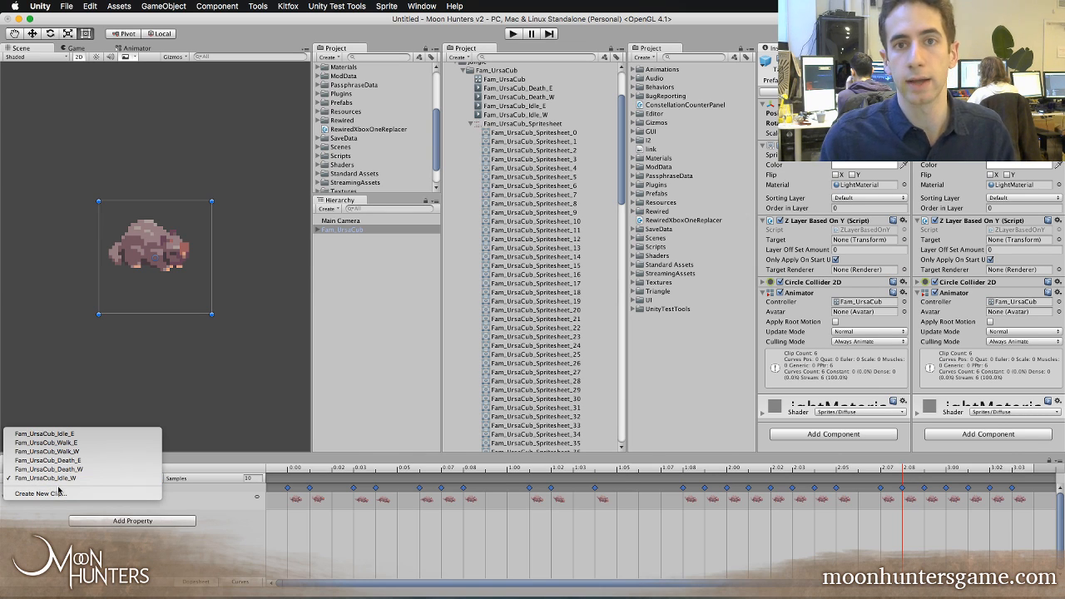
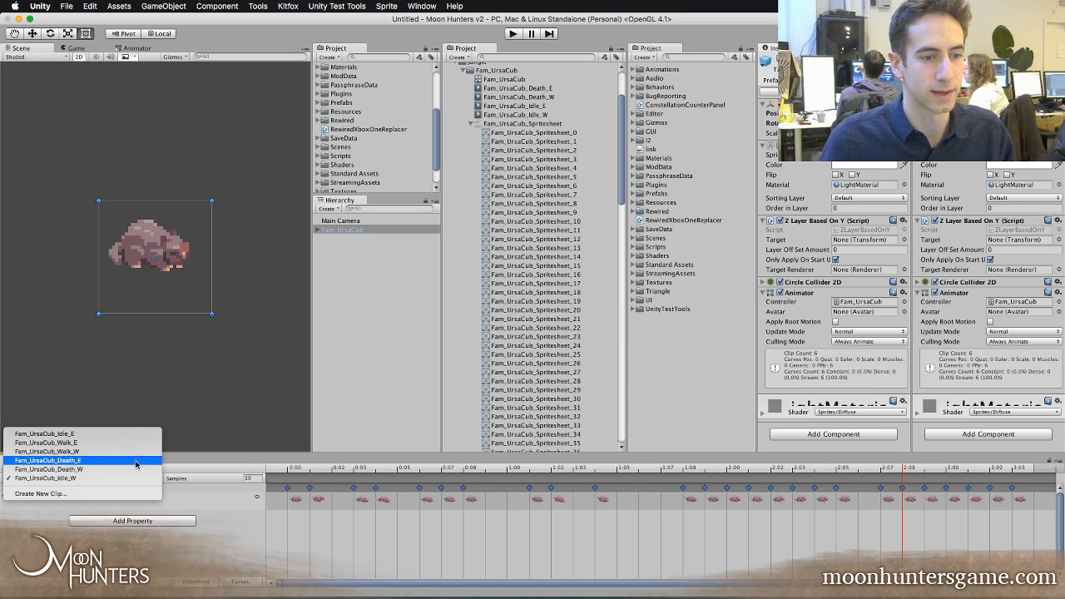
{"action": "left_click", "coordinate": [174, 495]}
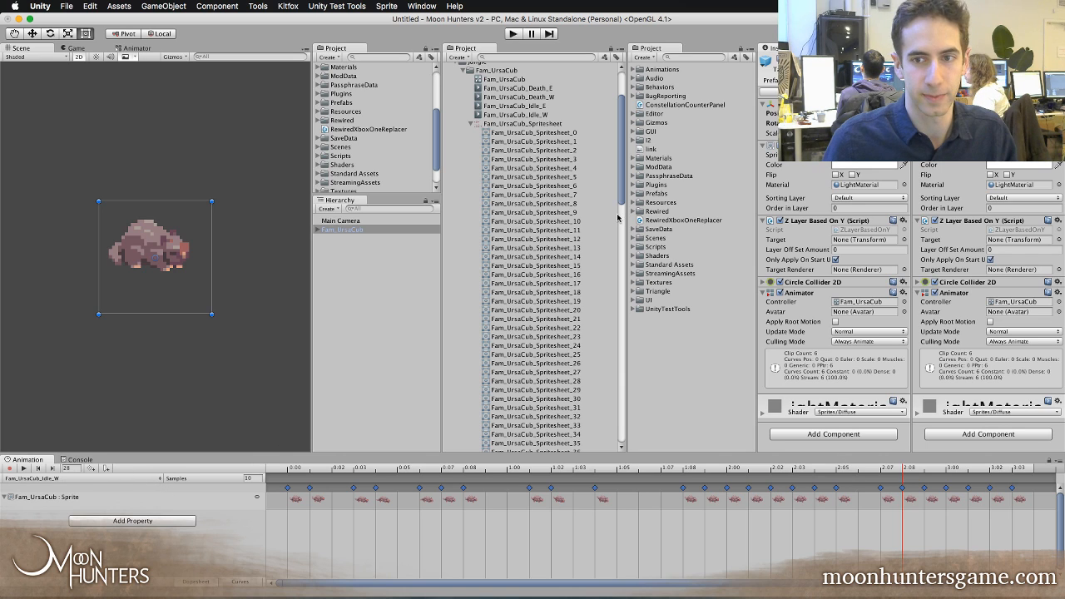
- Record Sprite Renderer Flip X enabled in the Fam_UrsaCub_Idle_W clip, move its key to frame 0 and preview the animation
{"action": "left_click", "coordinate": [51, 497]}
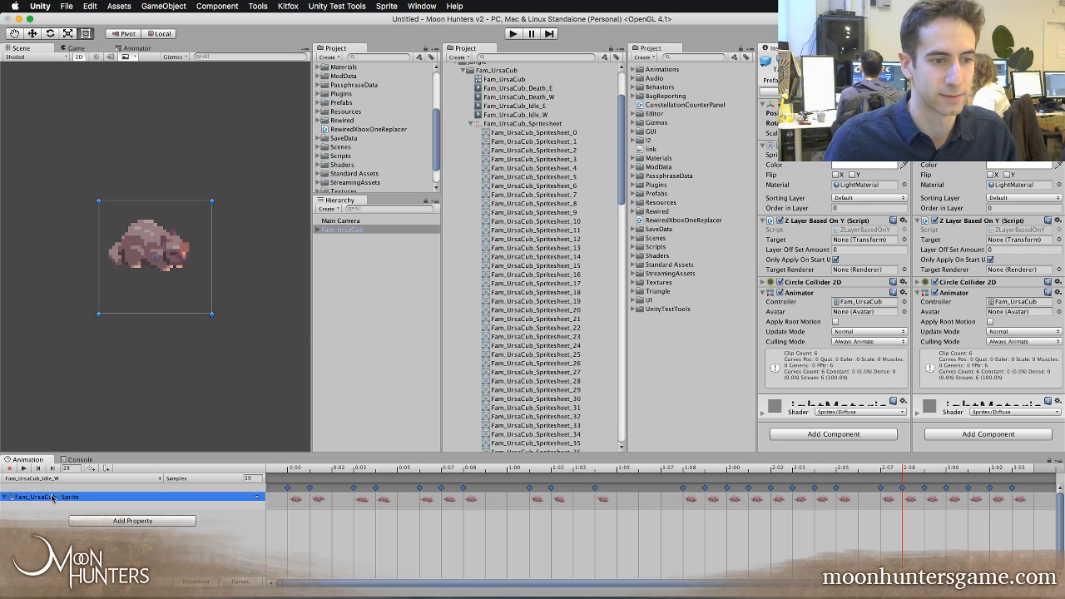
{"action": "left_click", "coordinate": [9, 470]}
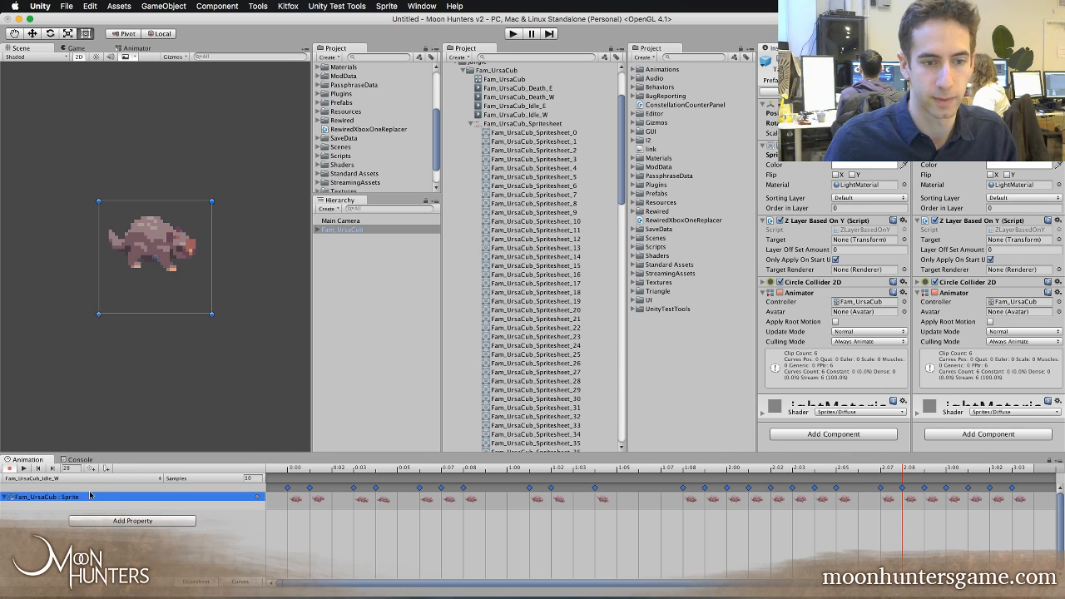
{"action": "left_click", "coordinate": [838, 174]}
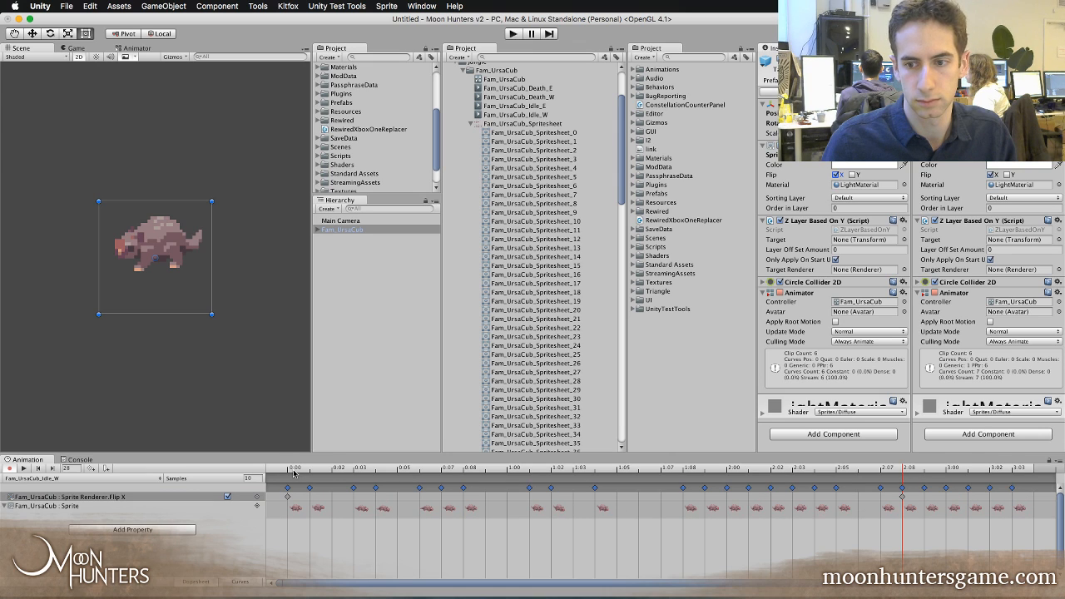
{"action": "left_click_drag", "start_coordinate": [904, 497], "coordinate": [287, 497]}
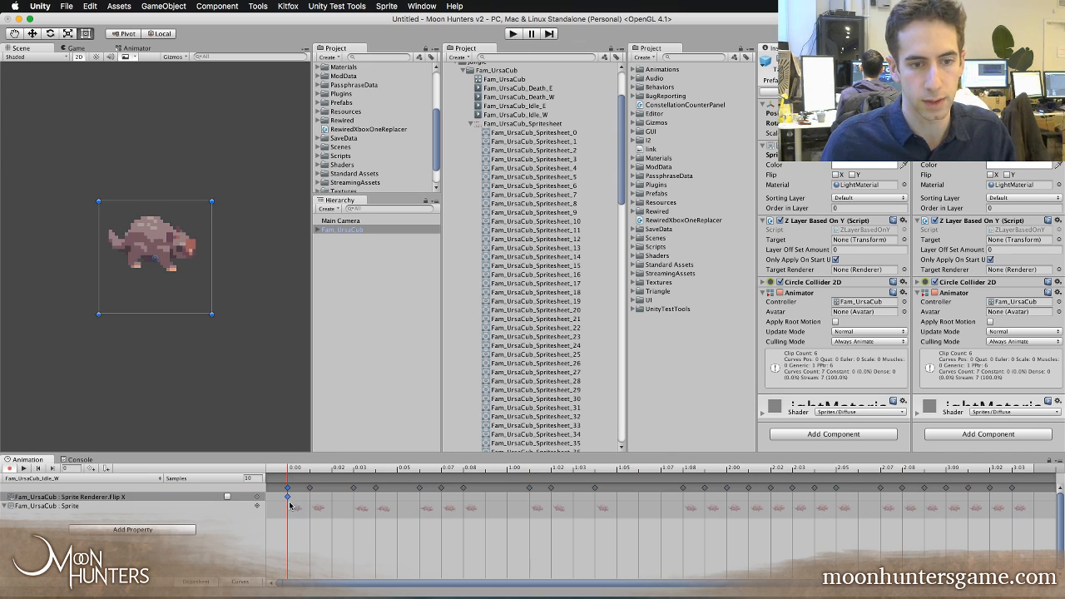
{"action": "left_click", "coordinate": [20, 469]}
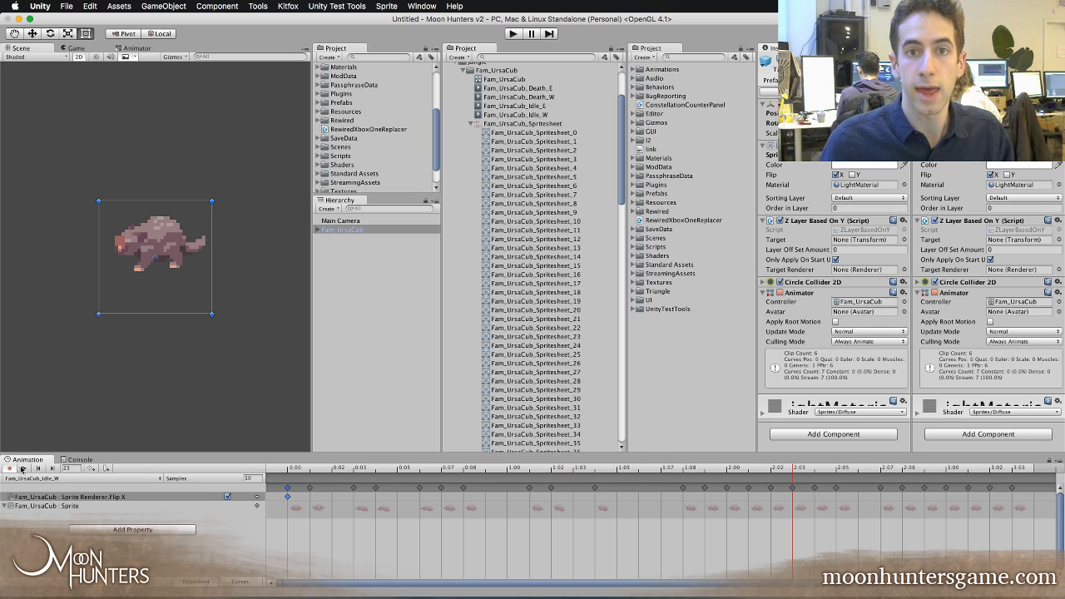
{"action": "left_click", "coordinate": [21, 468]}
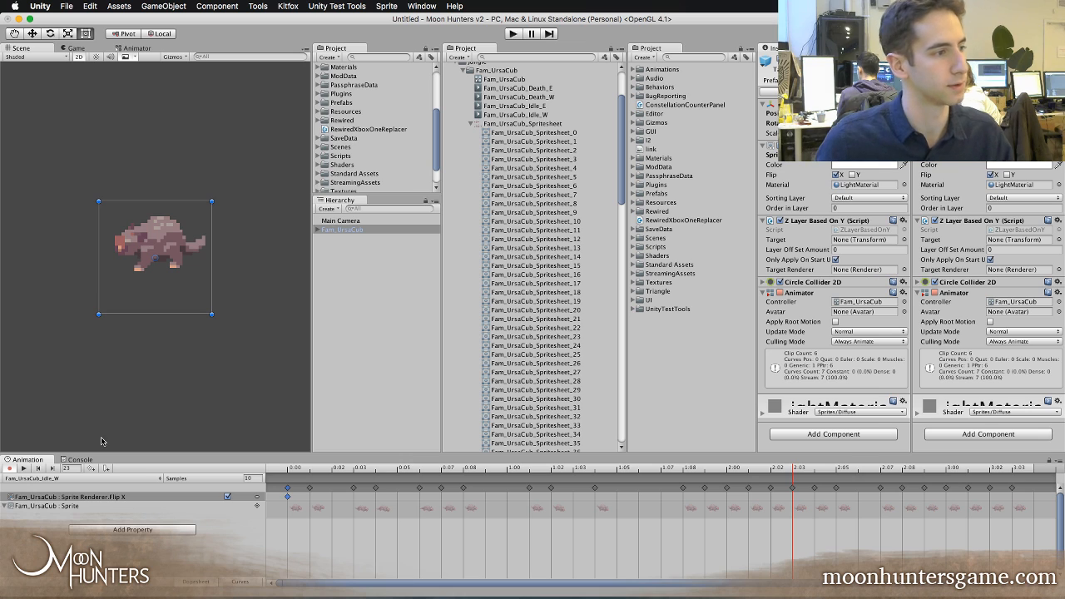
- Compare the sprite with recording off, replay the Fam_UrsaCub_Idle_W animation and return the playhead to frame 0
{"action": "key", "text": "super+Tab"}
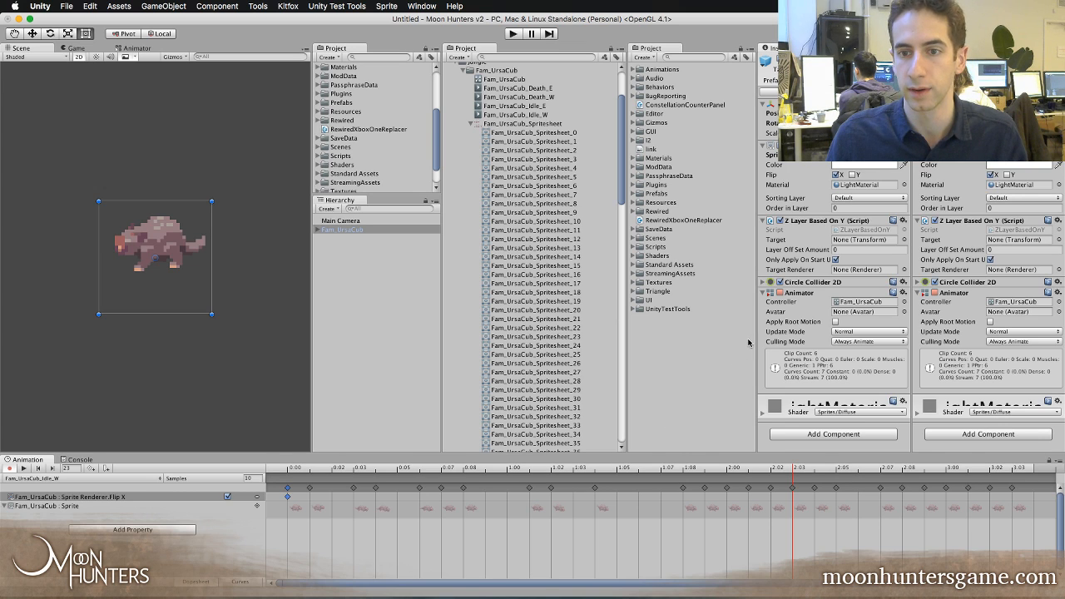
{"action": "left_click", "coordinate": [10, 468]}
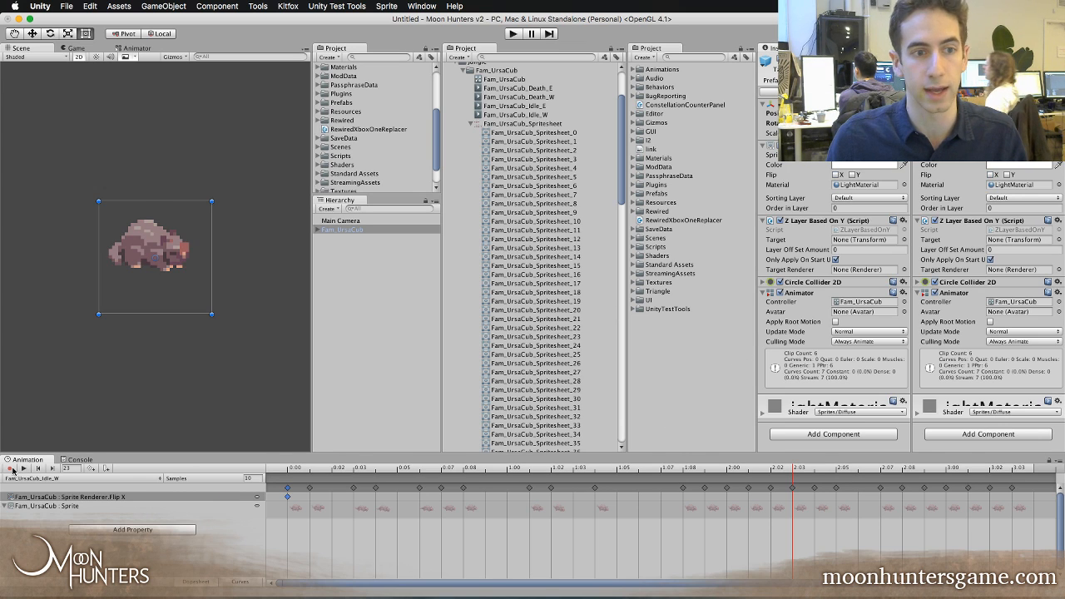
{"action": "left_click", "coordinate": [25, 469]}
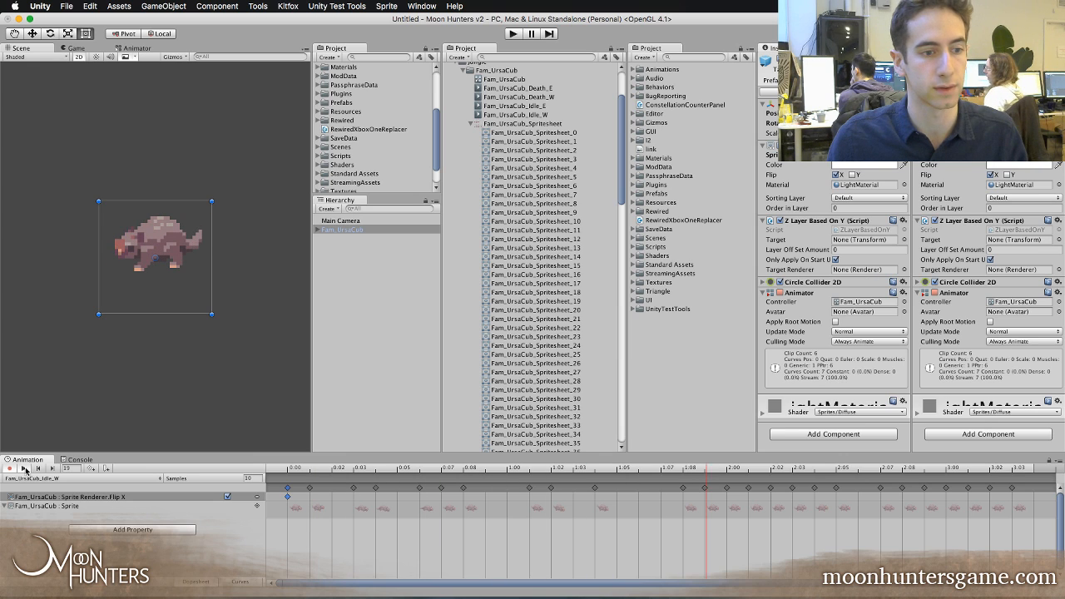
{"action": "left_click", "coordinate": [25, 469]}
{"action": "mouse_move", "coordinate": [306, 469]}
{"action": "left_mouse_down"}
{"action": "mouse_move", "coordinate": [749, 464]}
{"action": "mouse_move", "coordinate": [290, 471]}
{"action": "left_mouse_up"}
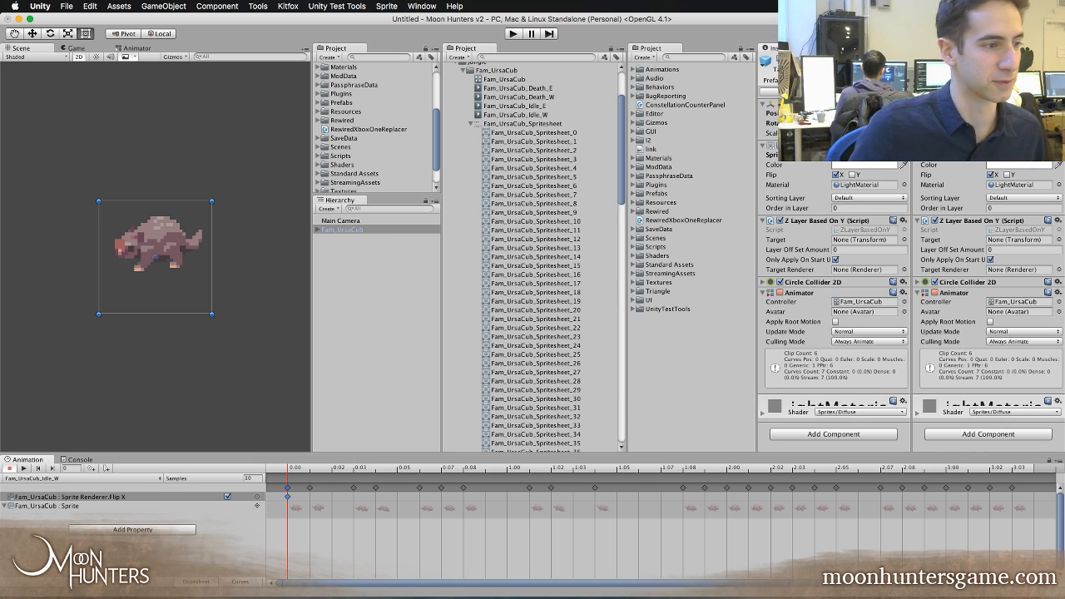
- Scrub through the Fam_UrsaCub_Idle_W timeline to check the horizontal flip across its frames
{"action": "key", "text": "super+Tab"}
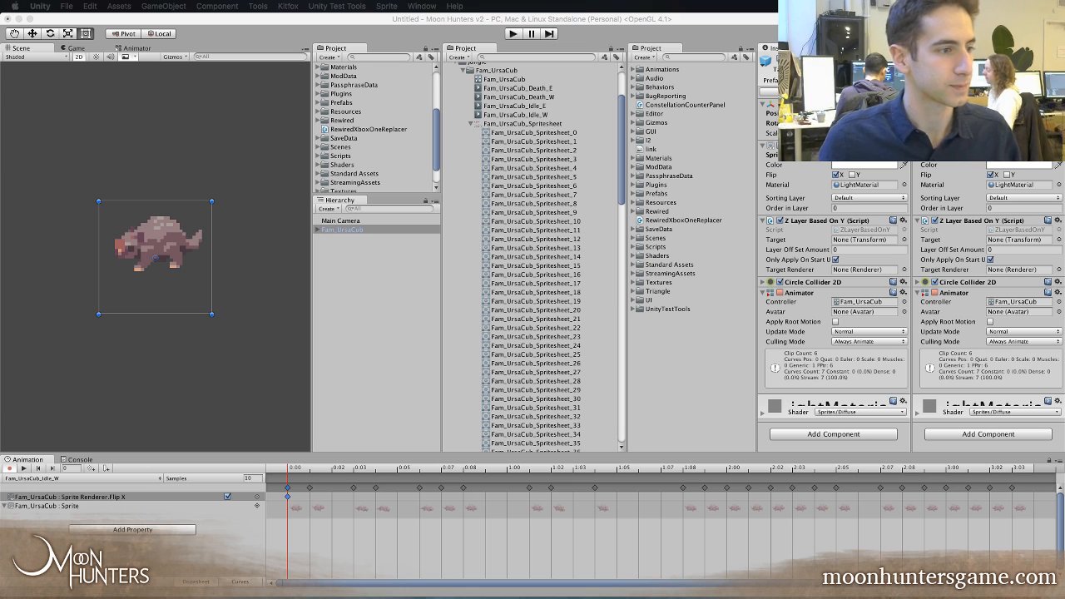
{"action": "left_click", "coordinate": [247, 20]}
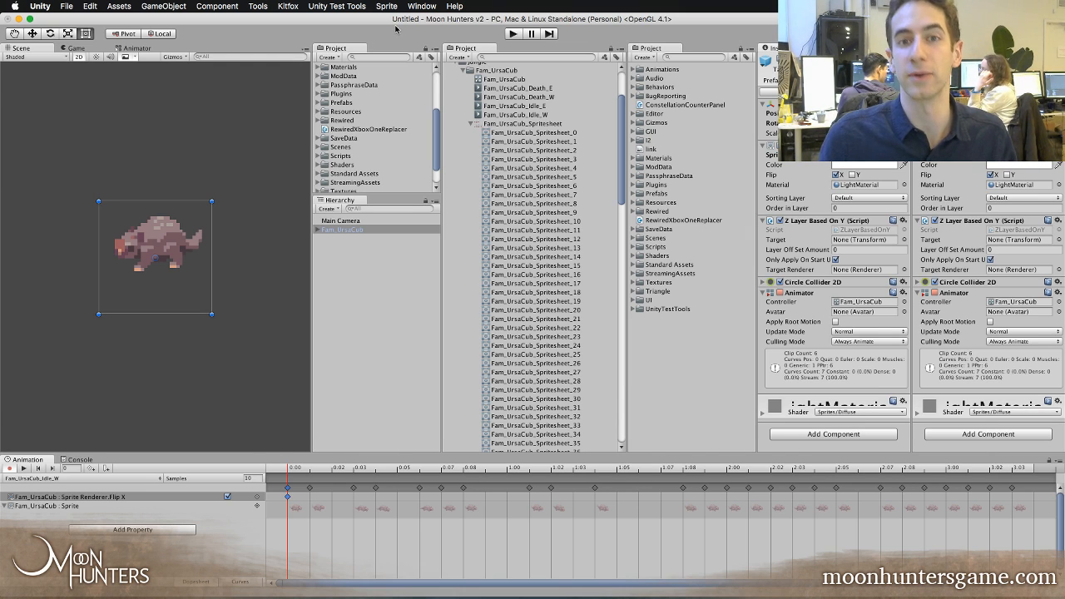
{"action": "key", "text": "super+p"}
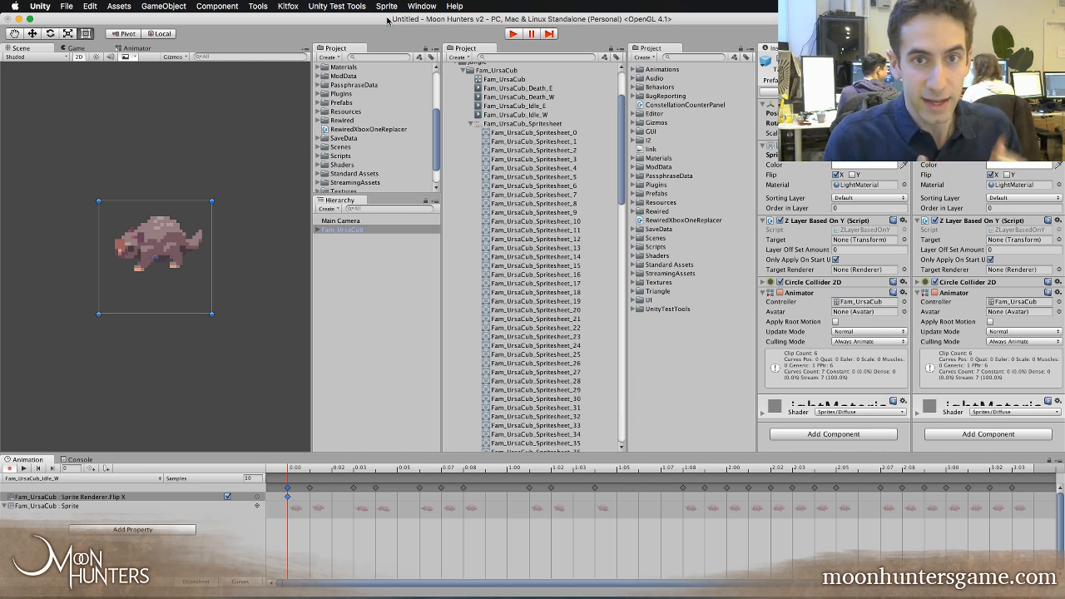
{"action": "left_click_drag", "start_coordinate": [353, 471], "coordinate": [519, 452]}
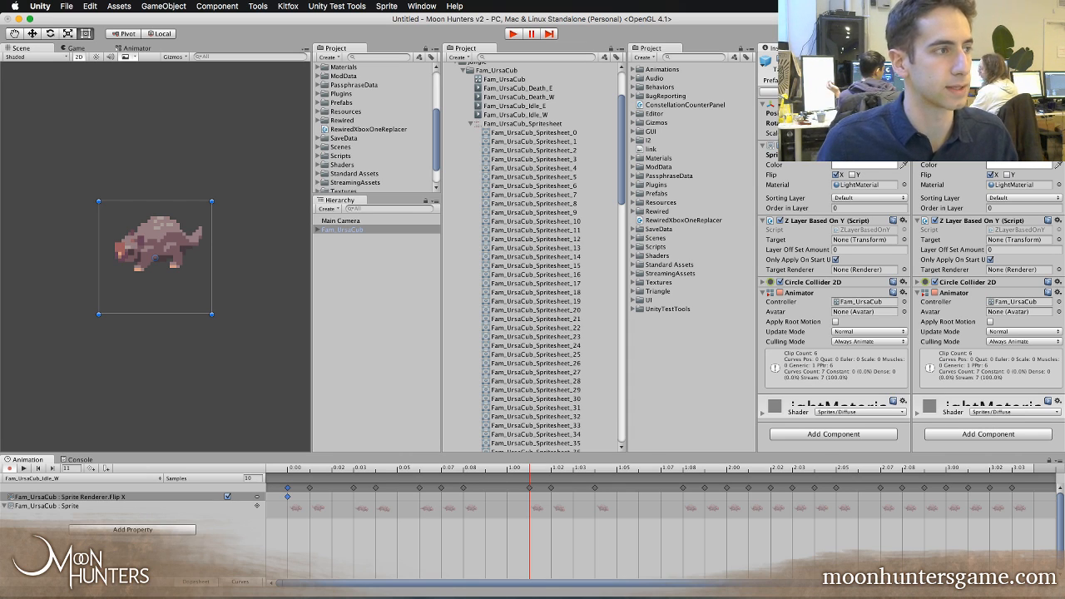
{"action": "key", "text": "super+Tab"}
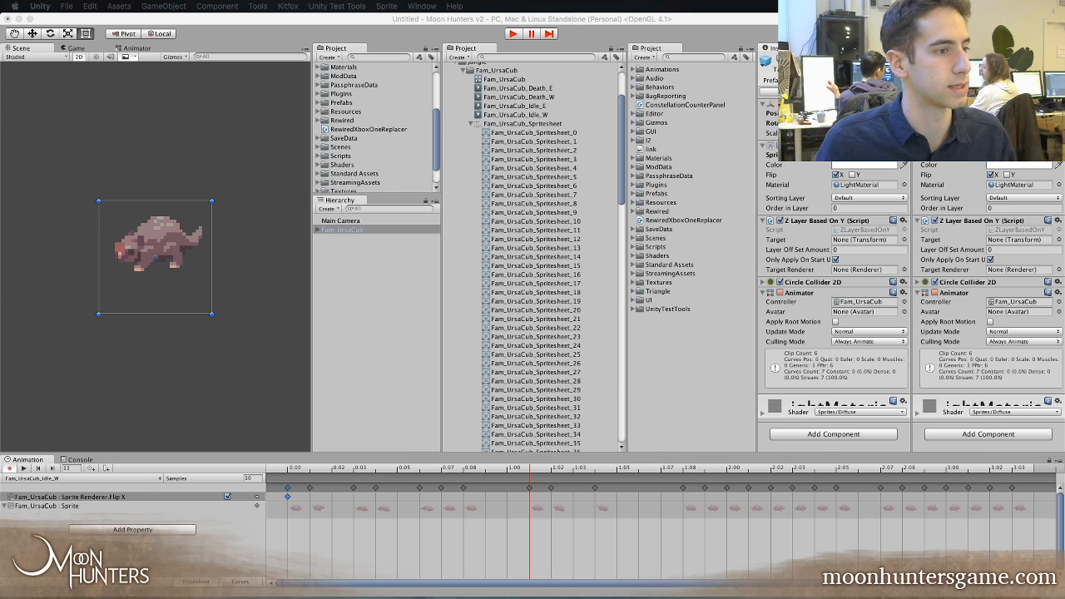
{"action": "left_click", "coordinate": [425, 17]}
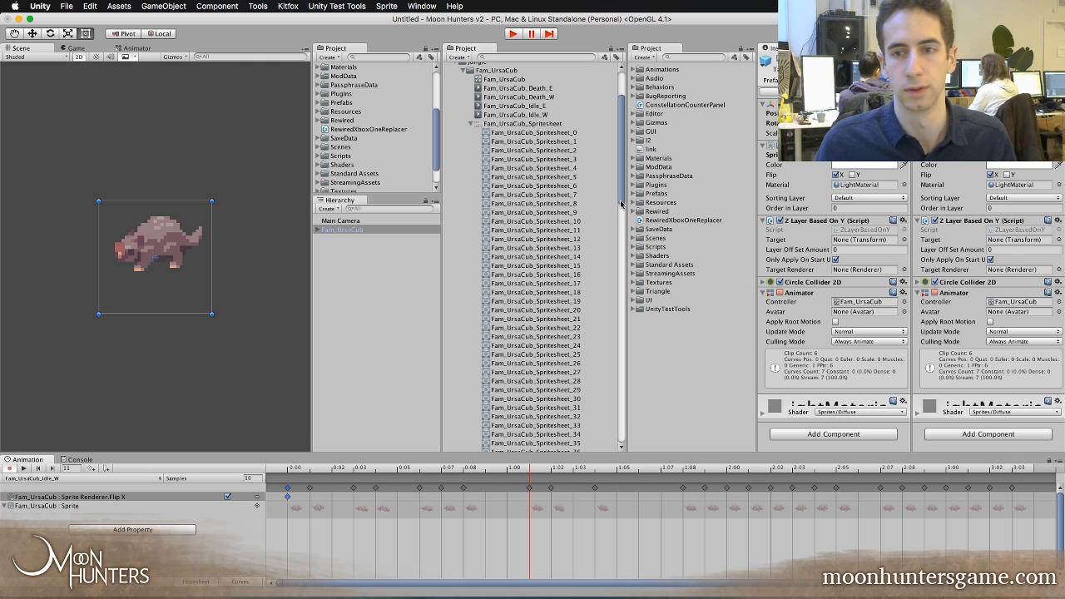
- Return the Fam_UrsaCub_Idle_W playhead to frame 0 and look through the previews of Fam_UrsaCub_Spritesheet_16 to Fam_UrsaCub_Spritesheet_24
{"action": "scroll", "coordinate": [612, 223], "scroll_direction": "down", "scroll_amount": 2}
{"action": "left_click", "coordinate": [290, 471]}
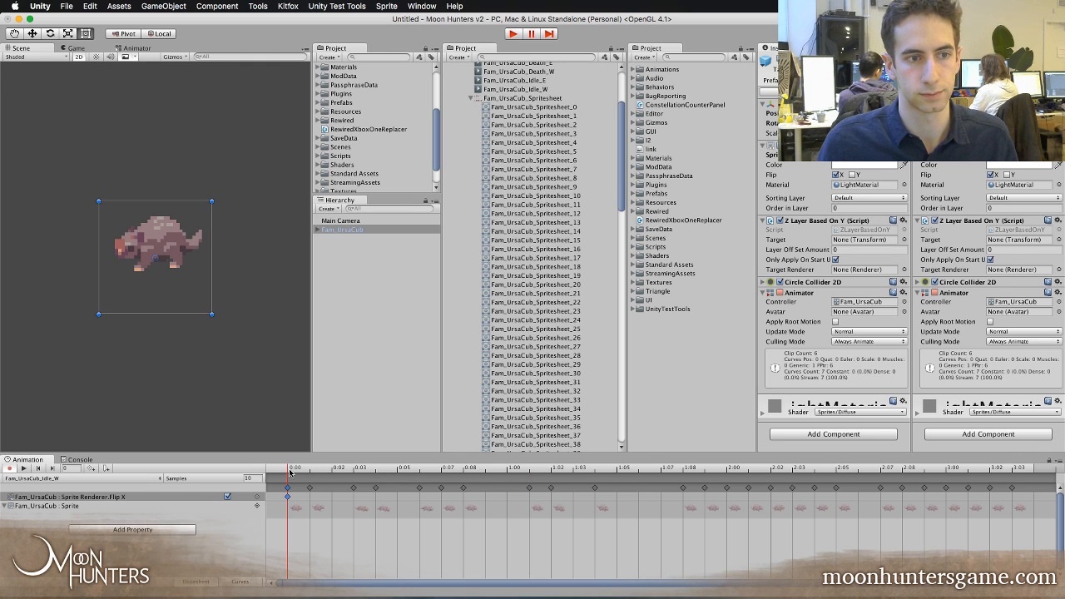
{"action": "scroll", "coordinate": [505, 271], "scroll_direction": "down", "scroll_amount": 5}
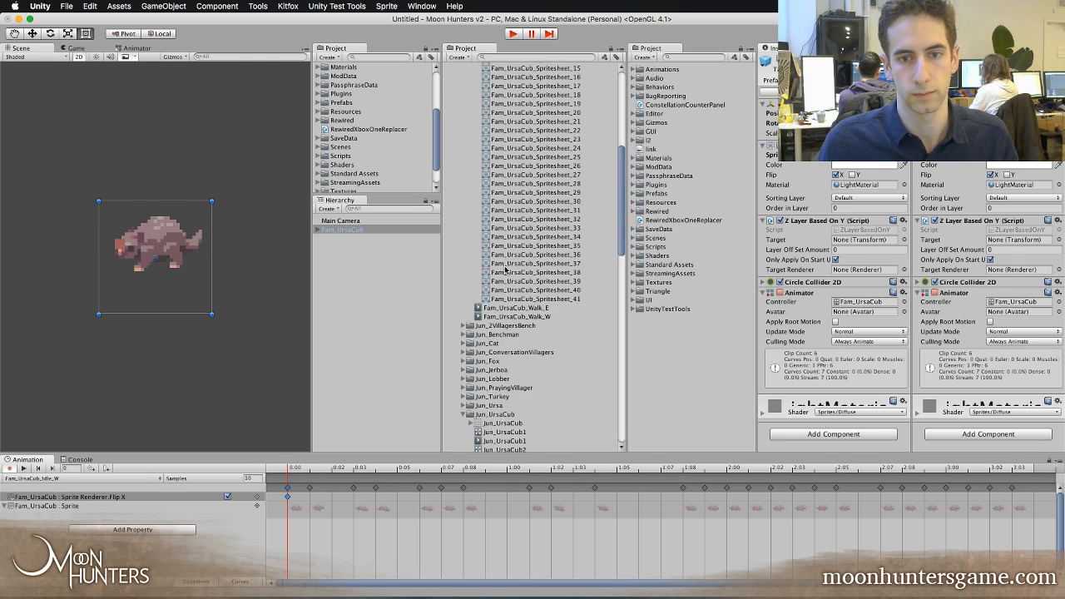
{"action": "left_click", "coordinate": [543, 203]}
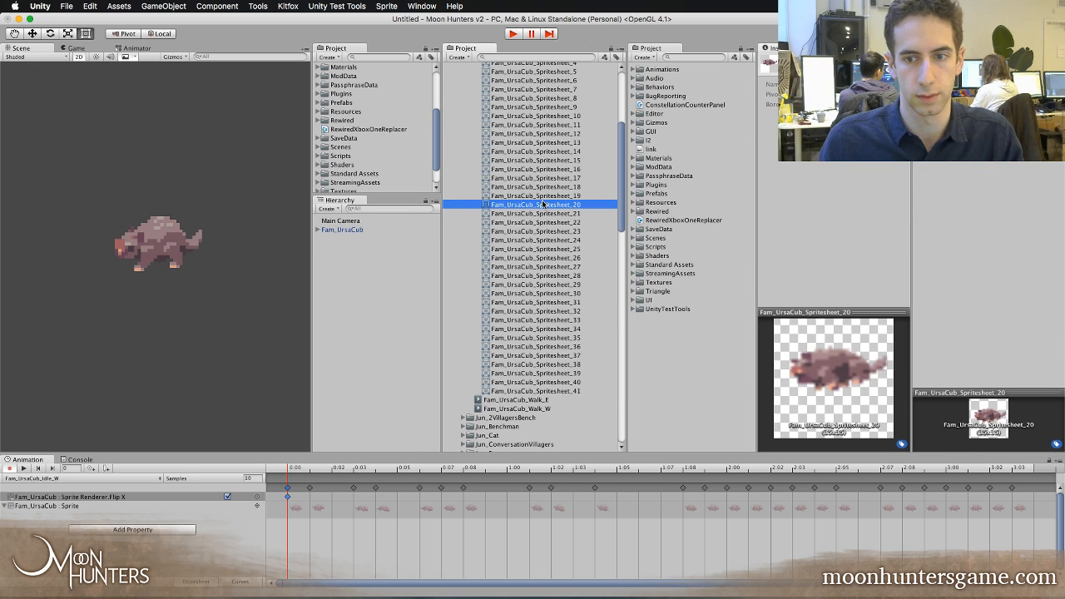
{"action": "left_click", "coordinate": [287, 497]}
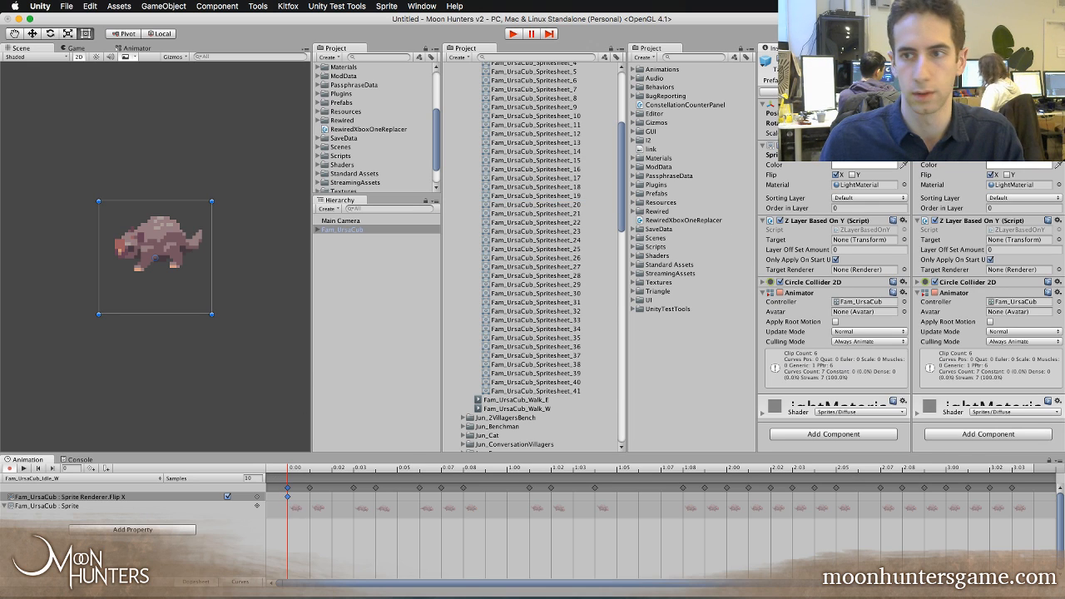
{"action": "left_click", "coordinate": [547, 179]}
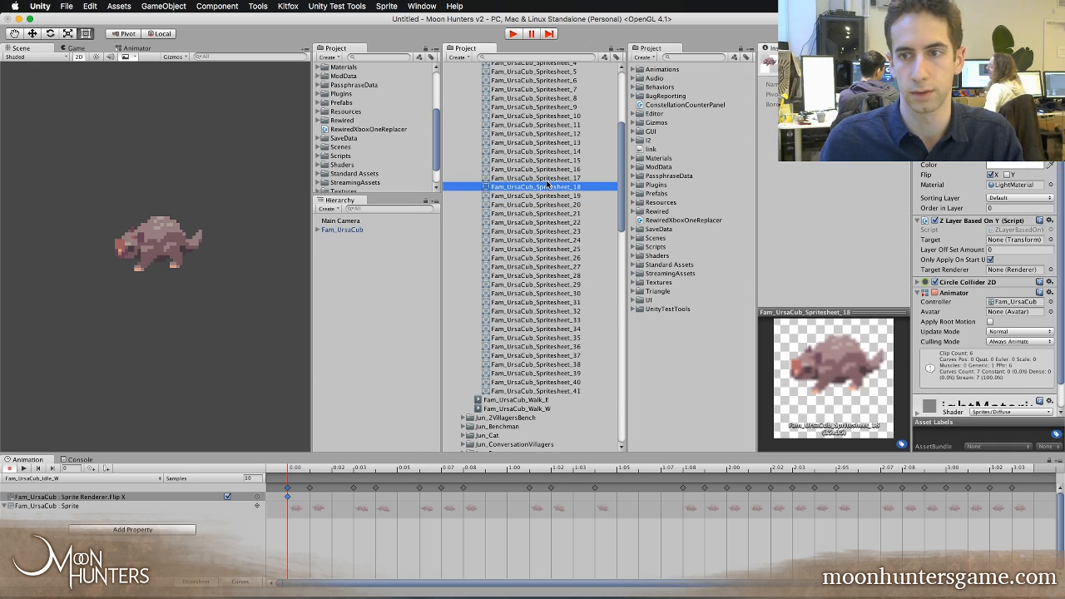
{"action": "key", "text": "Up"}
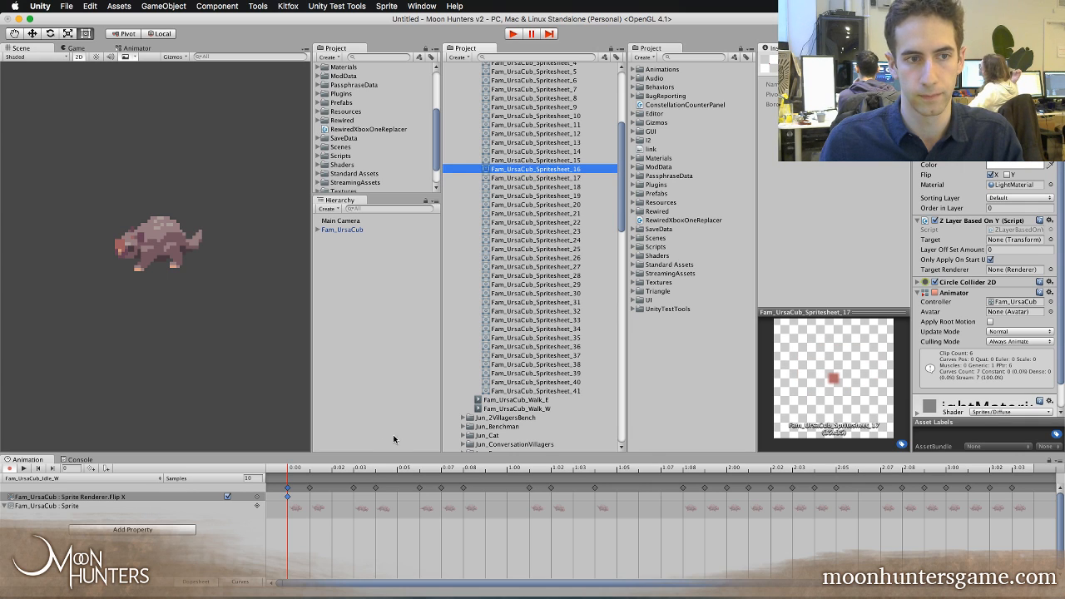
{"action": "key", "text": "Down"}
{"action": "key", "text": "Down"}
{"action": "key", "text": "Down"}
{"action": "key", "text": "Up"}
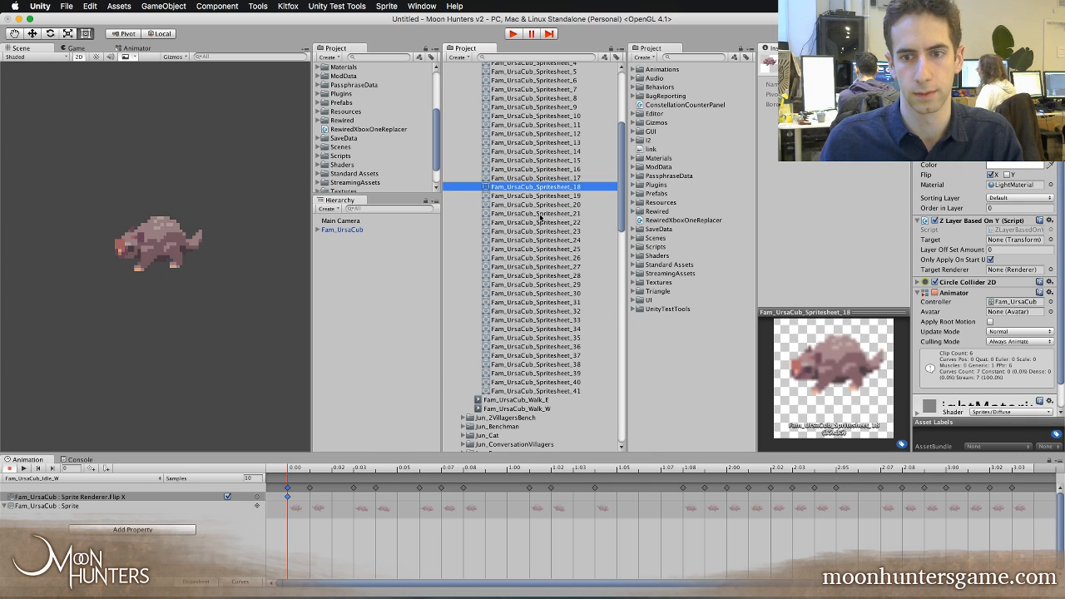
{"action": "key", "text": "Up"}
{"action": "key", "text": "Down"}
{"action": "left_click", "coordinate": [547, 213]}
{"action": "key", "text": "Down"}
{"action": "key", "text": "Down"}
{"action": "key", "text": "Down"}
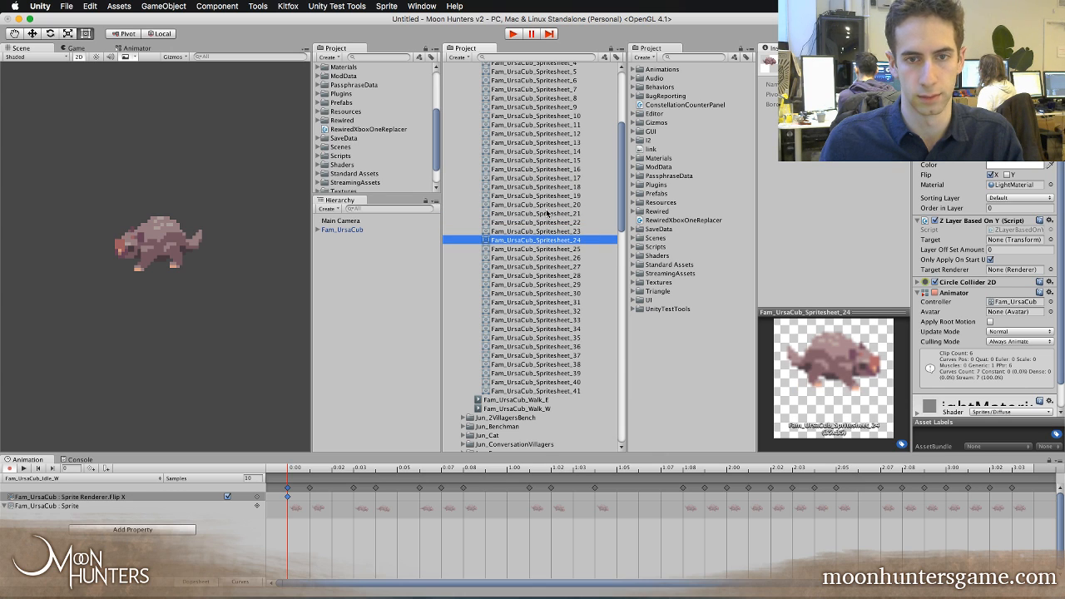
- Switch to the Fam_UrsaCub_Idle_E clip and assign Fam_UrsaCub_Spritesheet_24 to its Sprite key at frame 0
{"action": "left_click", "coordinate": [78, 476]}
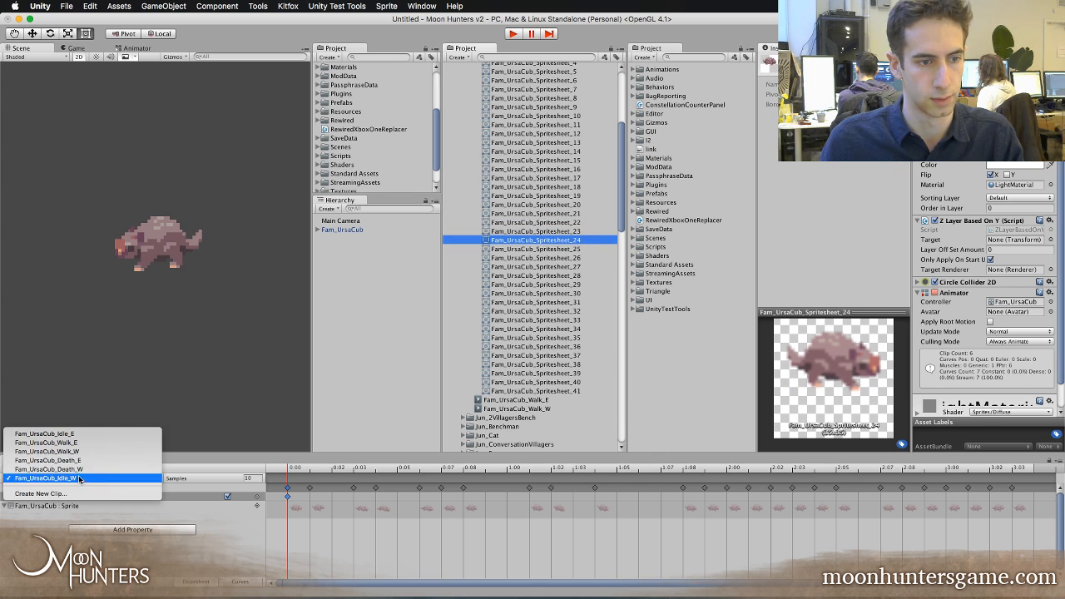
{"action": "left_click", "coordinate": [97, 434]}
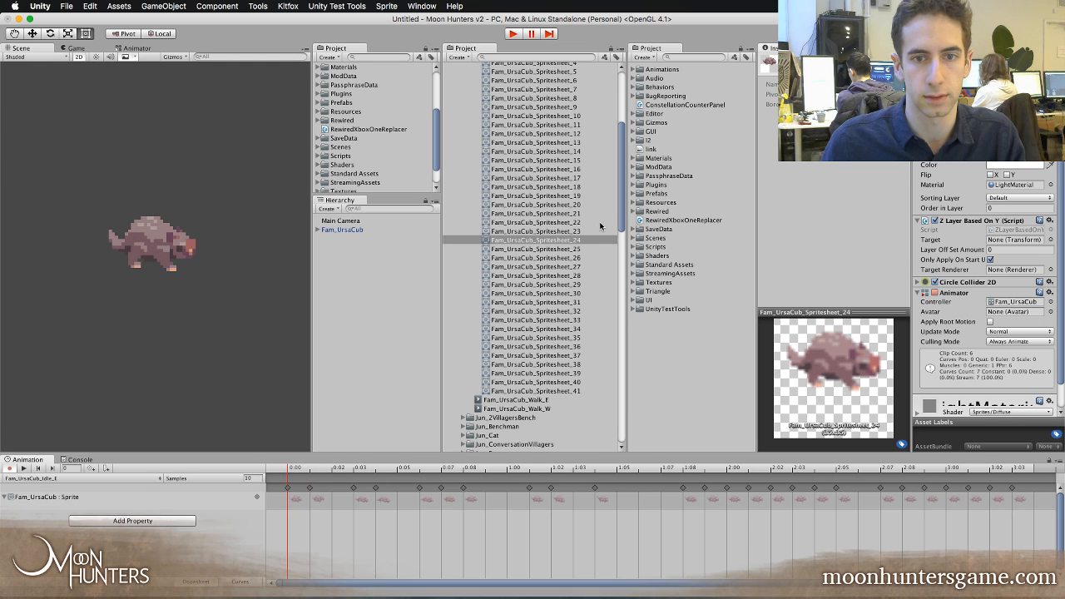
{"action": "left_click_drag", "start_coordinate": [580, 242], "coordinate": [297, 497]}
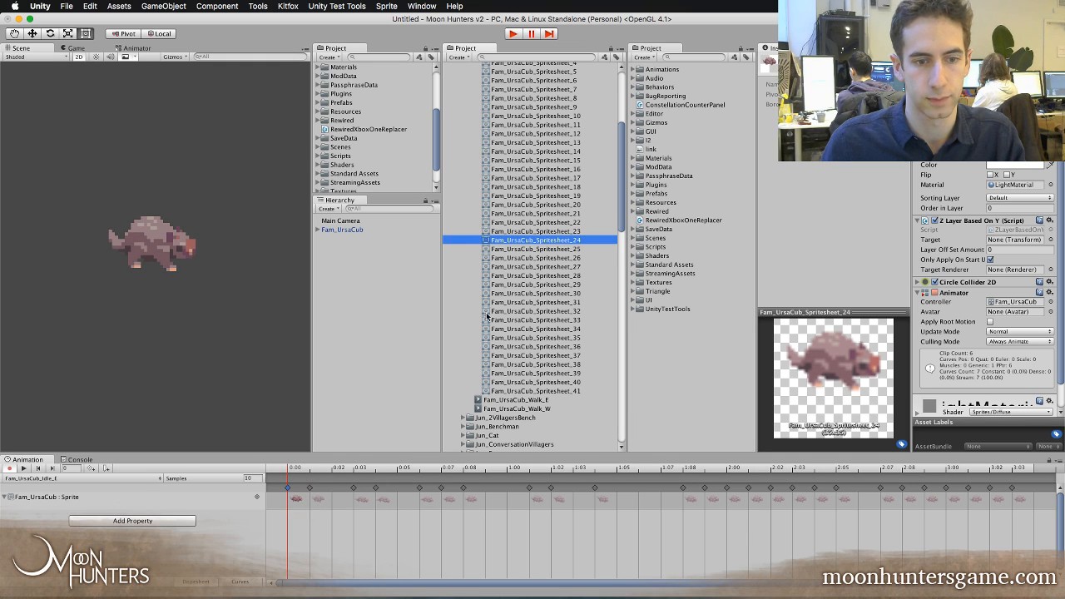
- Compare the previews of Fam_UrsaCub_Spritesheet_20 to Fam_UrsaCub_Spritesheet_26 to identify the east-facing idle sprites and their order
{"action": "left_click", "coordinate": [551, 249]}
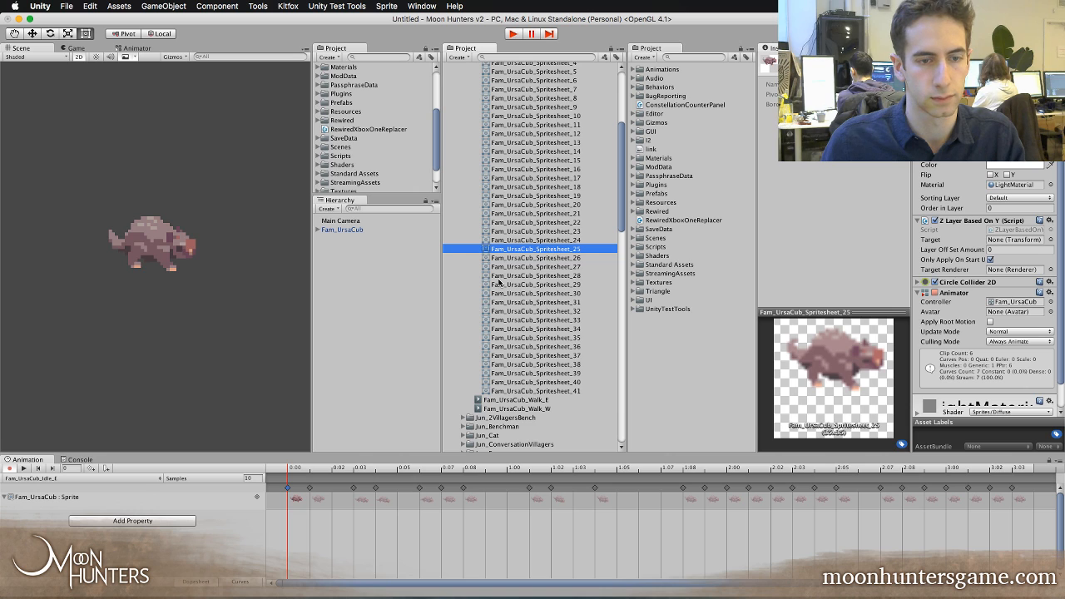
{"action": "left_click", "coordinate": [504, 417]}
{"action": "left_click", "coordinate": [553, 206]}
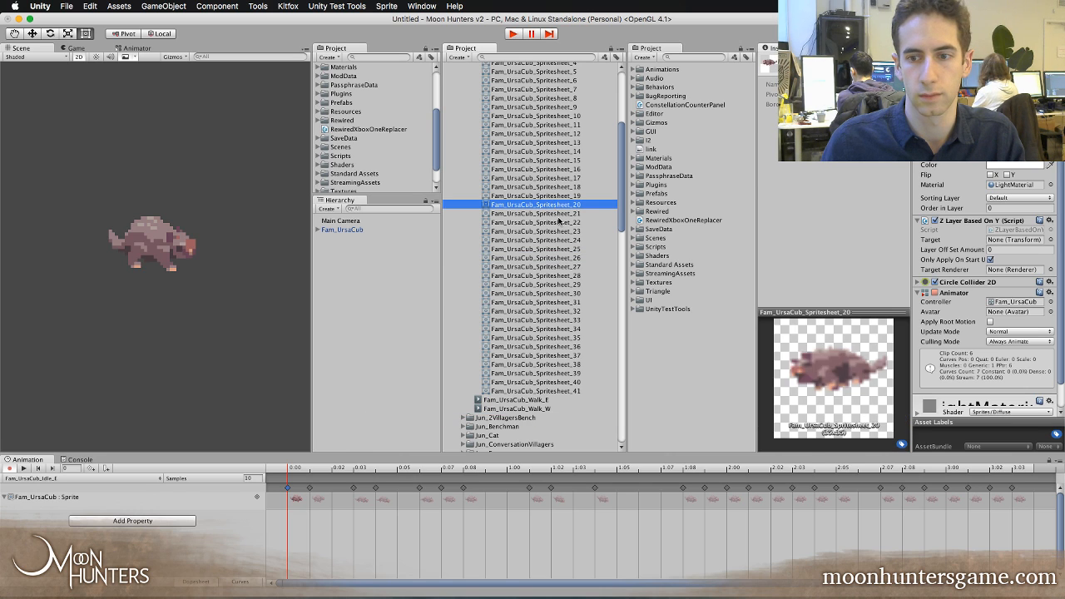
{"action": "key", "text": "Down"}
{"action": "key", "text": "Down"}
{"action": "key", "text": "Down"}
{"action": "key", "text": "Down"}
{"action": "key", "text": "Down"}
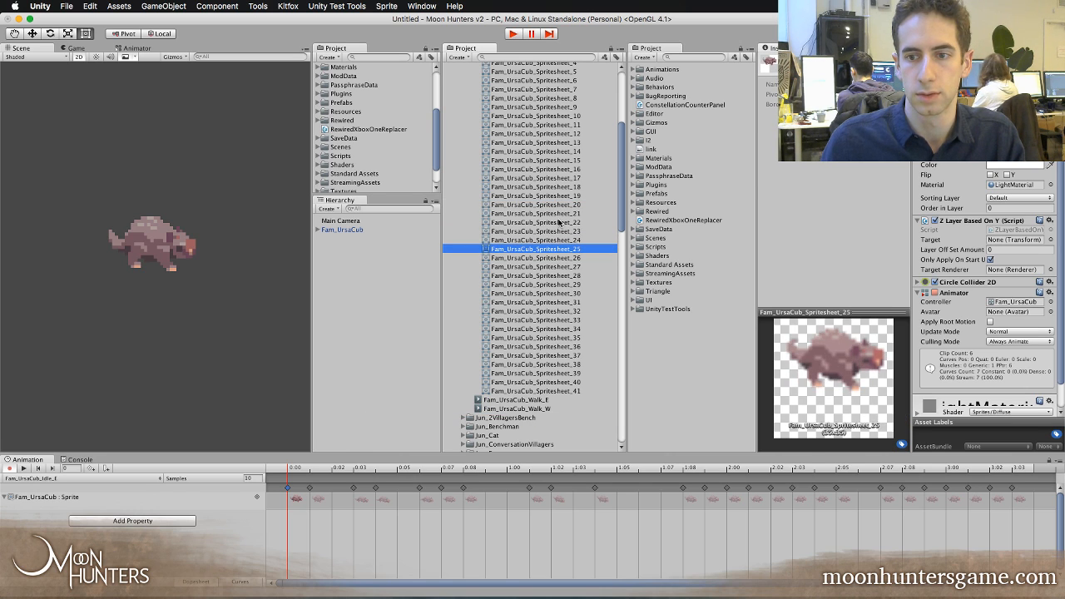
{"action": "key", "text": "Down"}
{"action": "key", "text": "Up"}
{"action": "key", "text": "Up"}
{"action": "key", "text": "Up"}
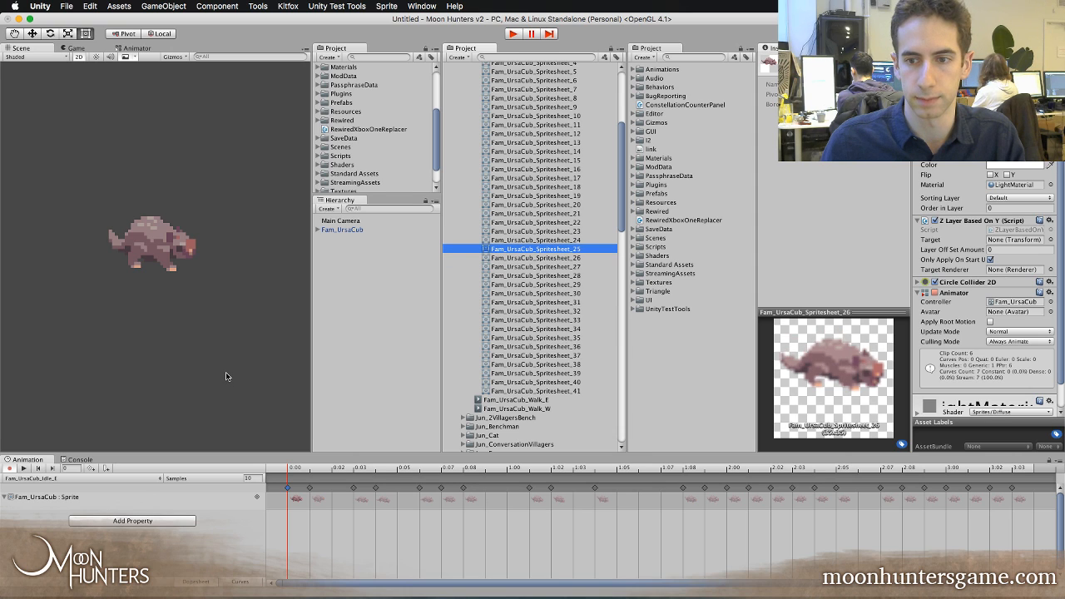
{"action": "key", "text": "Up"}
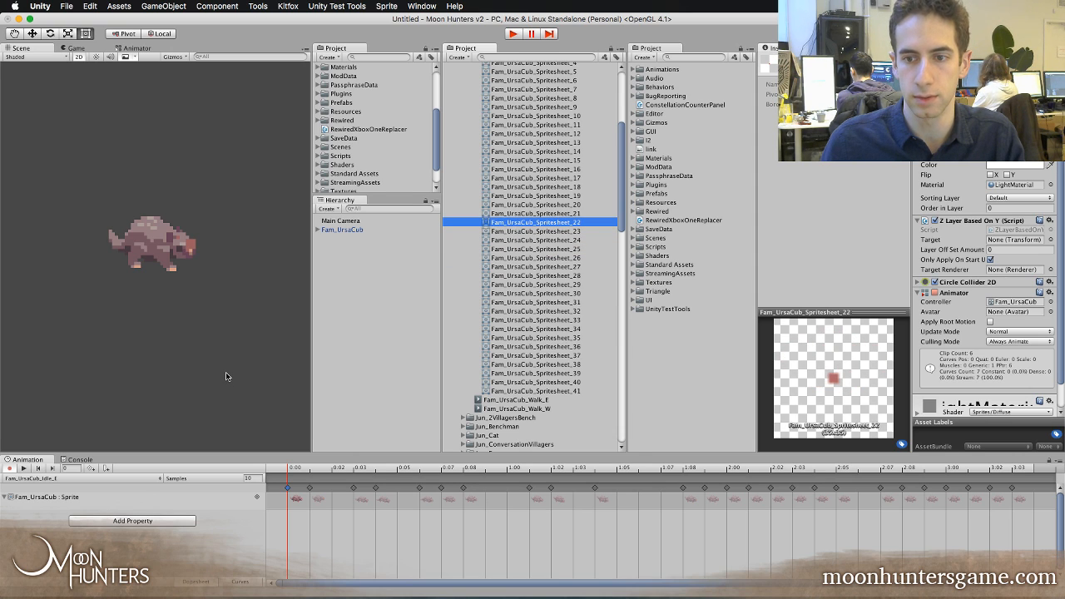
{"action": "key", "text": "Down"}
{"action": "key", "text": "Down"}
{"action": "key", "text": "Down"}
{"action": "key", "text": "Up"}
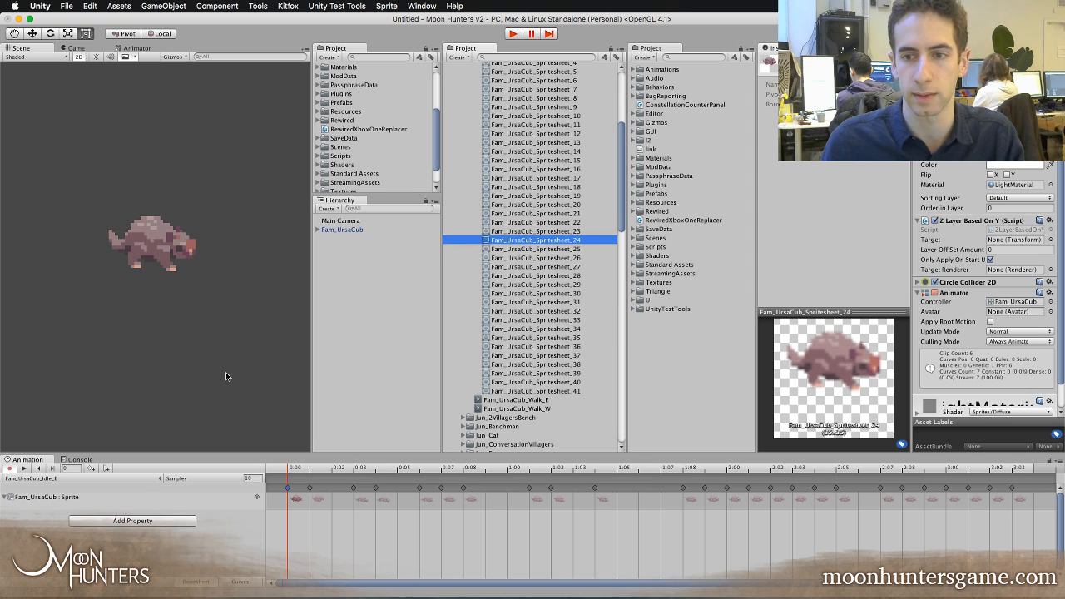
{"action": "key", "text": "Down"}
{"action": "key", "text": "Up"}
{"action": "key", "text": "Up"}
{"action": "key", "text": "Down"}
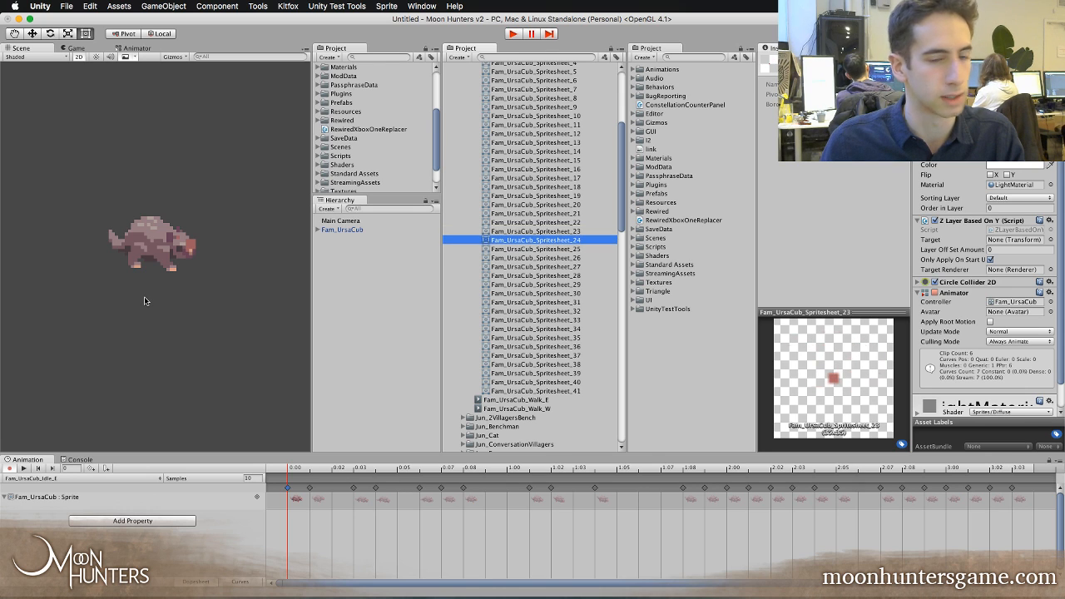
{"action": "key", "text": "Up"}
{"action": "key", "text": "Down"}
{"action": "key", "text": "Down"}
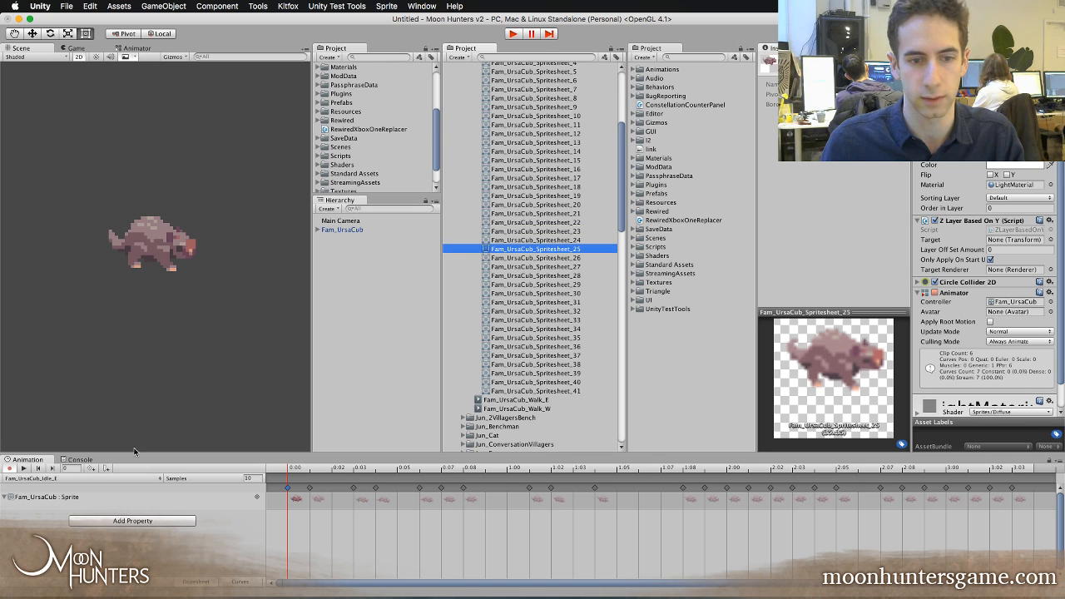
- Compare frames 0 and 1 of Fam_UrsaCub_Idle_E and assign Fam_UrsaCub_Spritesheet_25 to the Sprite key at frame 1
{"action": "left_click", "coordinate": [307, 470]}
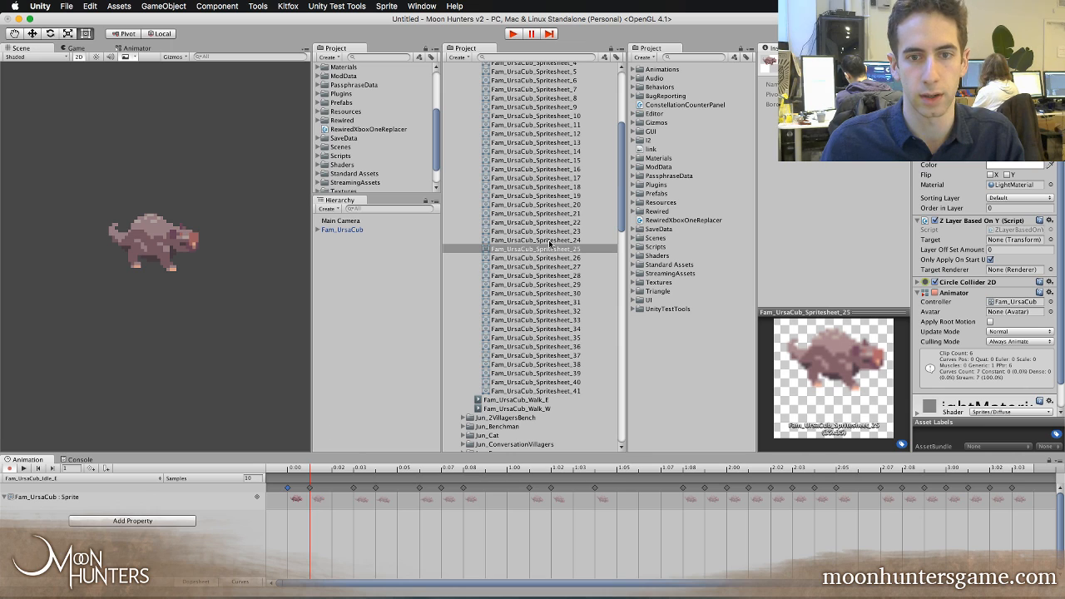
{"action": "left_click", "coordinate": [276, 468]}
{"action": "left_click_drag", "start_coordinate": [275, 468], "coordinate": [308, 466]}
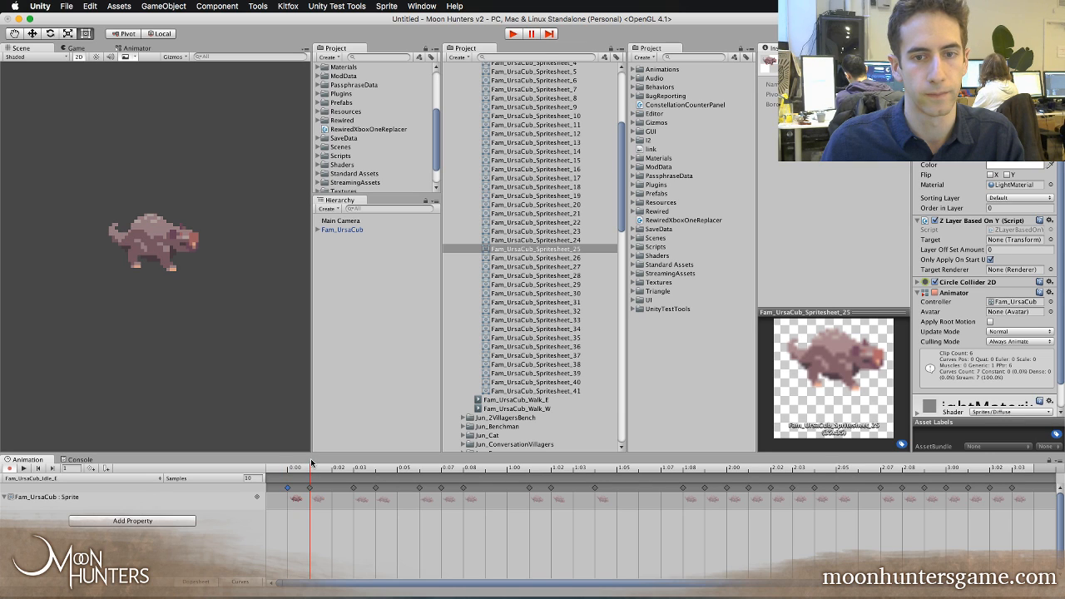
{"action": "left_click_drag", "start_coordinate": [541, 256], "coordinate": [350, 466]}
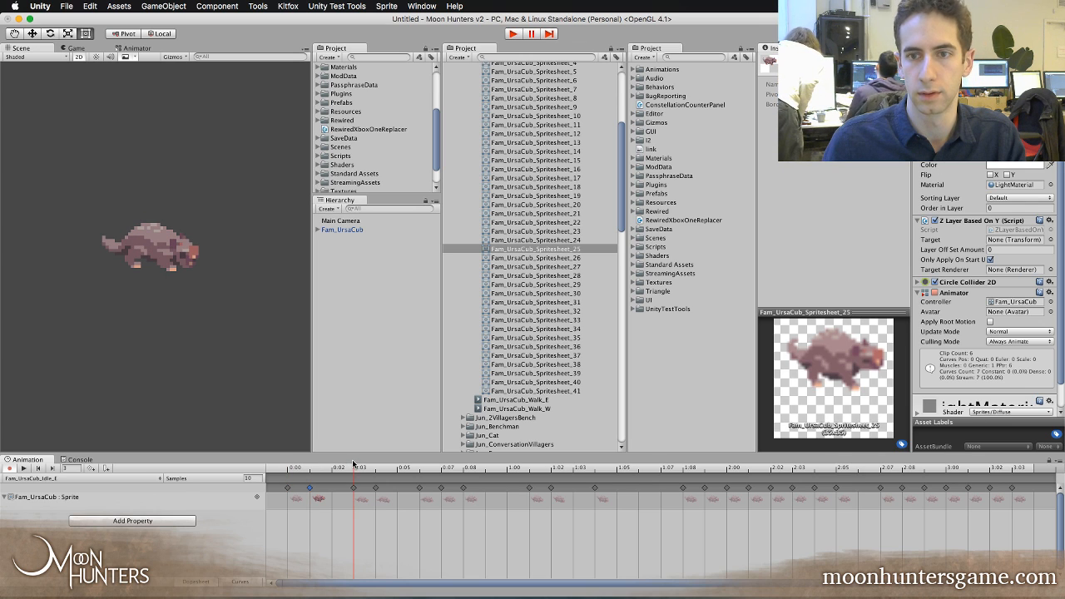
- Assign Fam_UrsaCub_Spritesheet_26 to the Sprite keys at frames 3 and 6 of the Fam_UrsaCub_Idle_E clip
{"action": "left_click", "coordinate": [553, 258]}
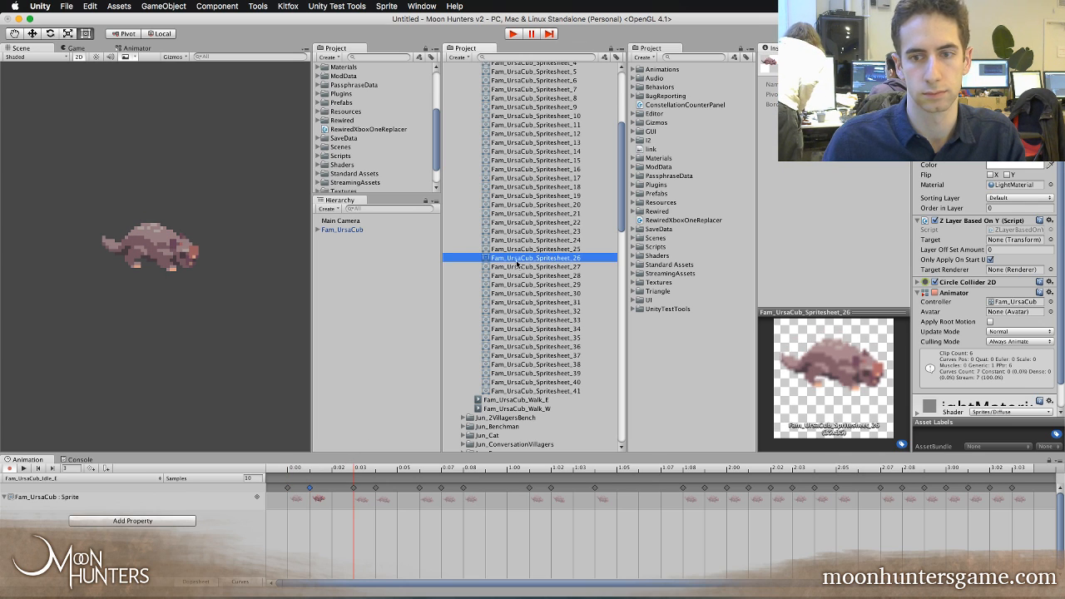
{"action": "left_click_drag", "start_coordinate": [501, 265], "coordinate": [369, 509]}
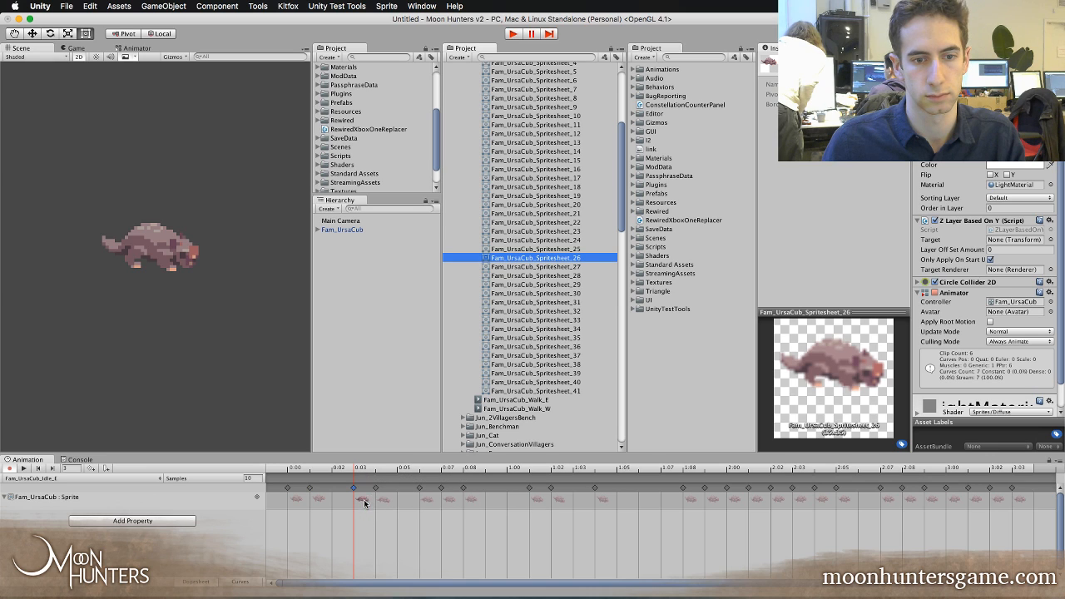
{"action": "left_click_drag", "start_coordinate": [541, 267], "coordinate": [420, 467]}
{"action": "left_click", "coordinate": [378, 469]}
{"action": "left_click_drag", "start_coordinate": [537, 259], "coordinate": [427, 500]}
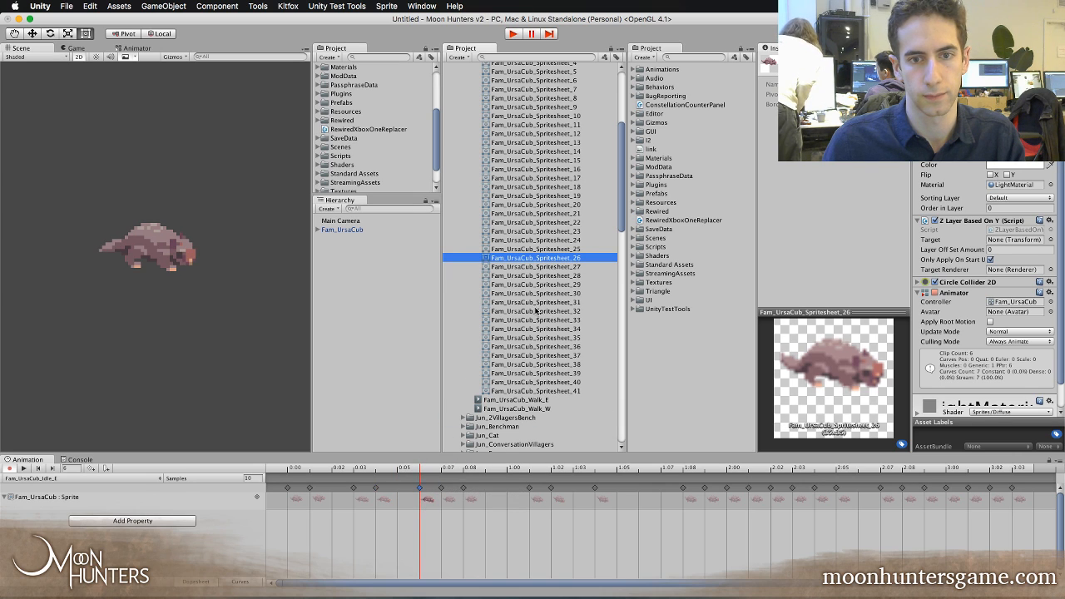
- Replace the sprite at frame 6 of Fam_UrsaCub_Idle_E with Fam_UrsaCub_Spritesheet_28
{"action": "left_click", "coordinate": [551, 267]}
{"action": "left_click", "coordinate": [563, 276]}
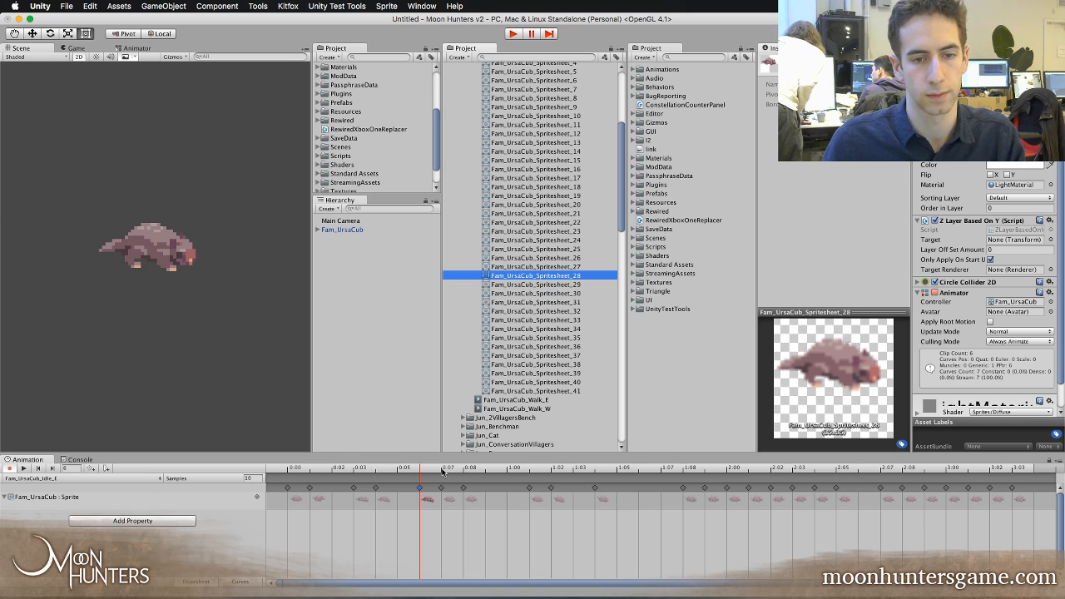
{"action": "left_click_drag", "start_coordinate": [547, 276], "coordinate": [424, 498]}
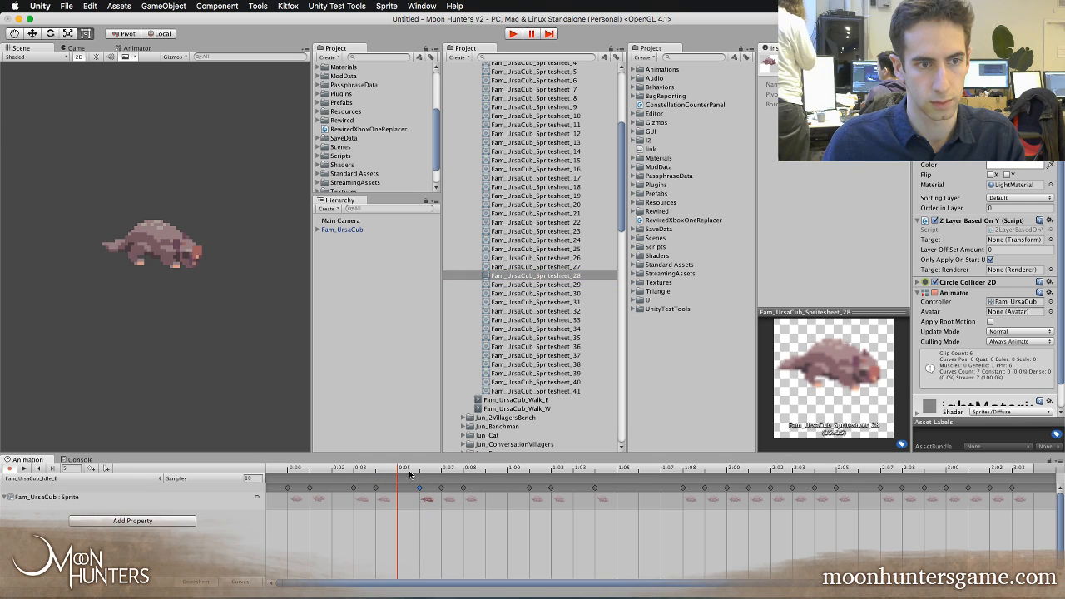
- Assign Fam_UrsaCub_Spritesheet_29 to the Sprite key at frame 7 and Fam_UrsaCub_Spritesheet_30 to the key at frame 8
{"action": "left_click", "coordinate": [443, 471]}
{"action": "left_click", "coordinate": [464, 471]}
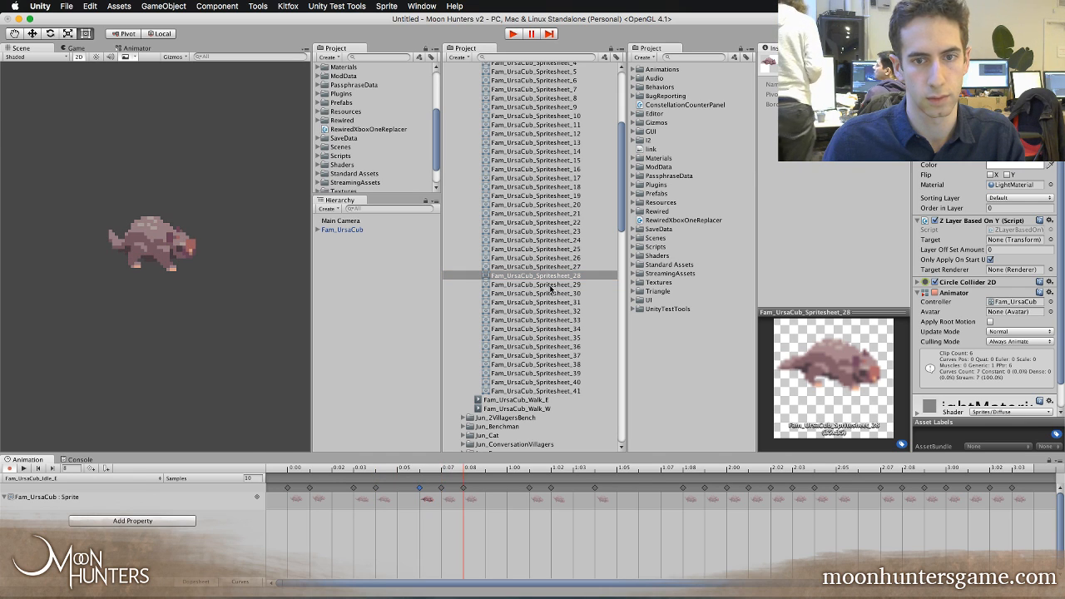
{"action": "left_click", "coordinate": [549, 285]}
{"action": "left_click_drag", "start_coordinate": [546, 287], "coordinate": [450, 495]}
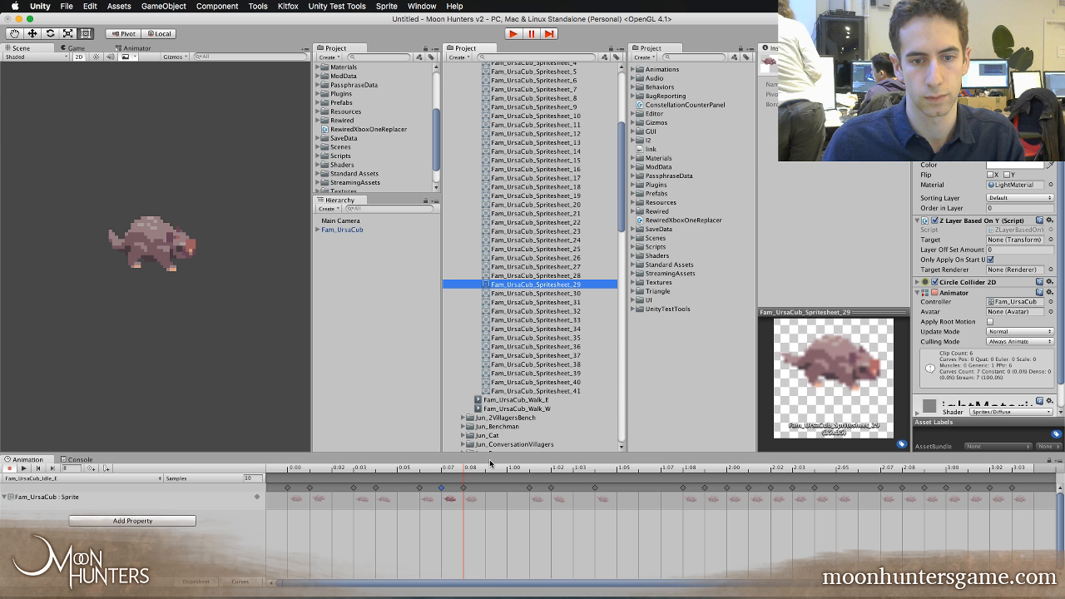
{"action": "left_click", "coordinate": [571, 295]}
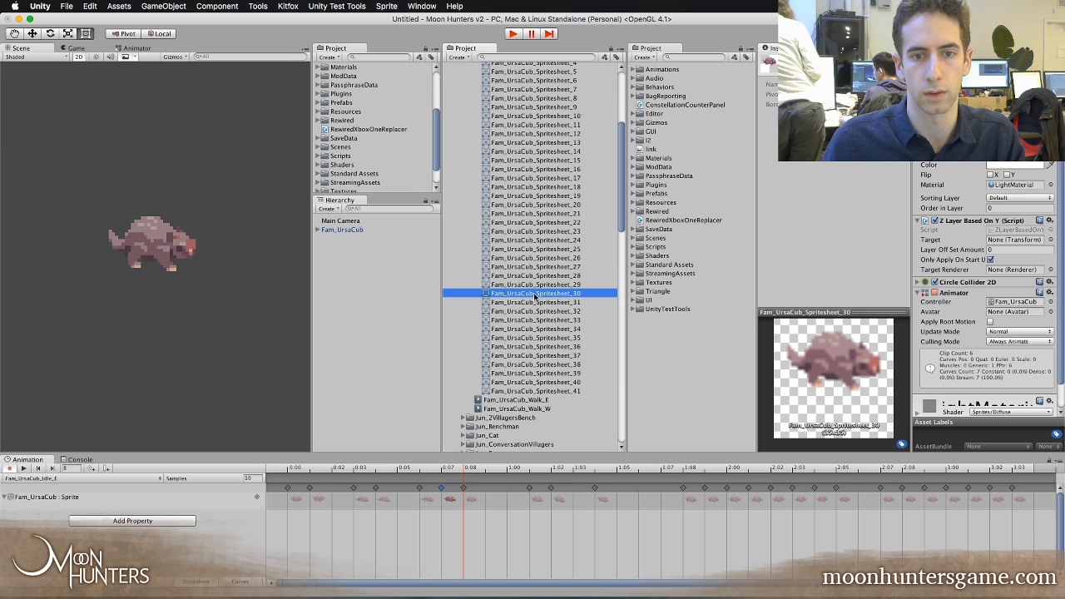
{"action": "left_click_drag", "start_coordinate": [534, 294], "coordinate": [431, 457]}
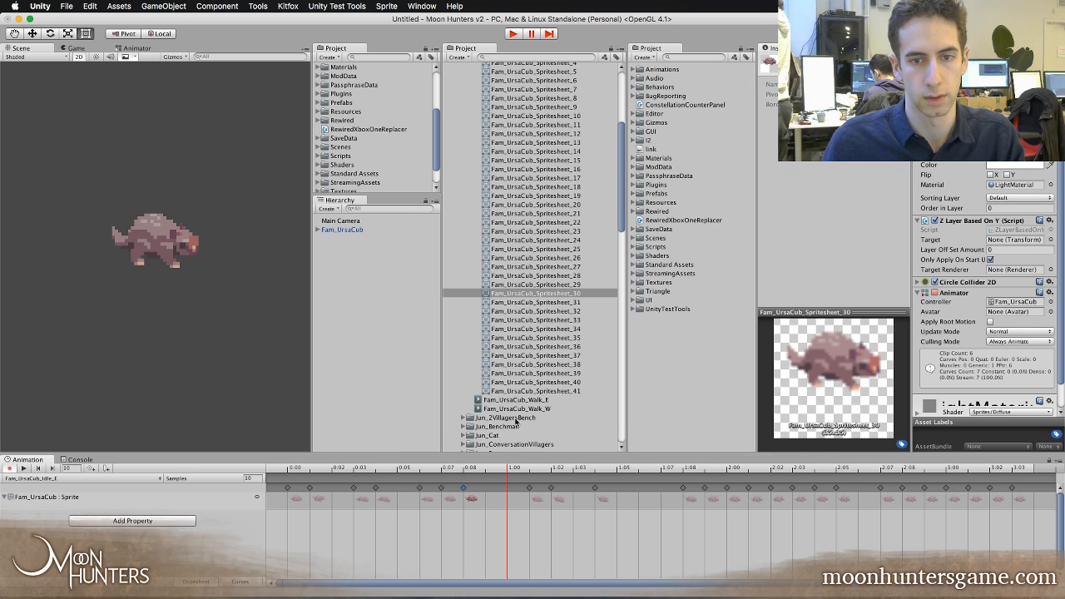
- Assign Fam_UrsaCub_Spritesheet_31 to the Sprite keys at frames 12 and 14 and move the playhead to frame 18
{"action": "left_click_drag", "start_coordinate": [528, 475], "coordinate": [535, 454]}
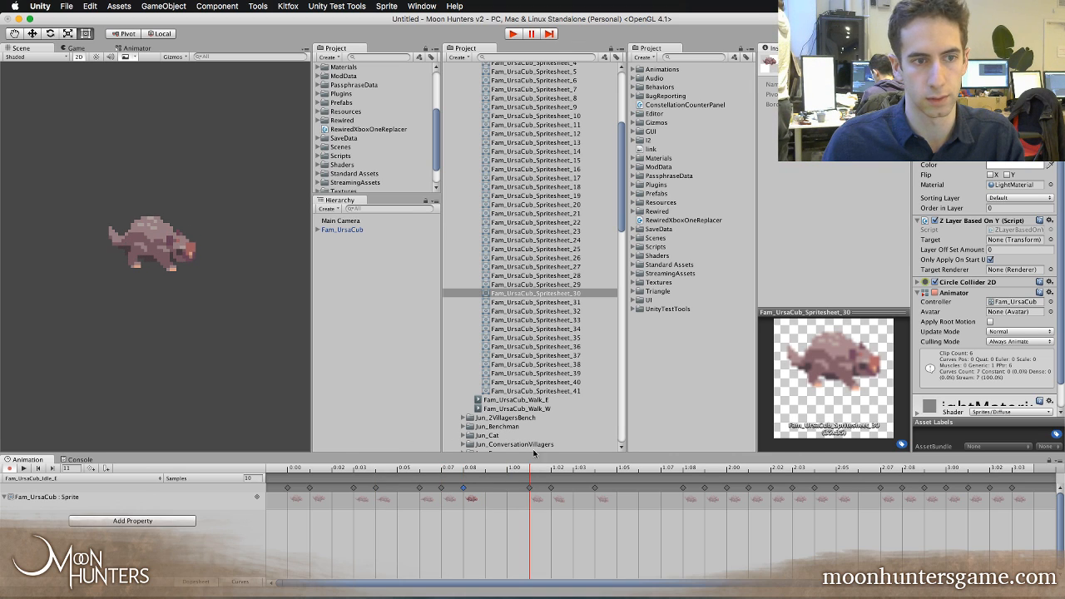
{"action": "left_click", "coordinate": [571, 303]}
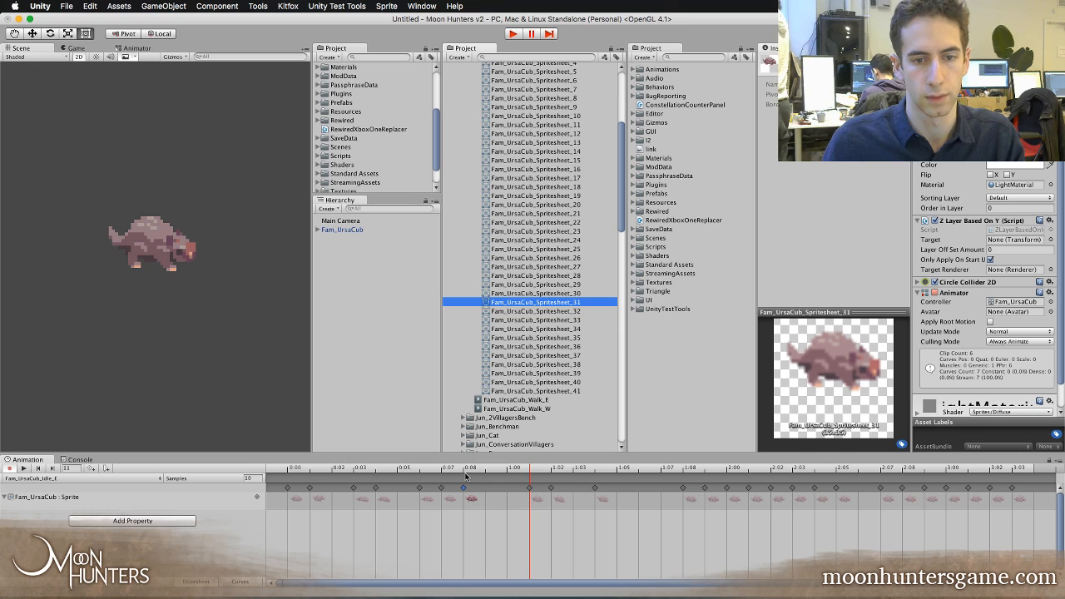
{"action": "left_click_drag", "start_coordinate": [466, 470], "coordinate": [519, 471]}
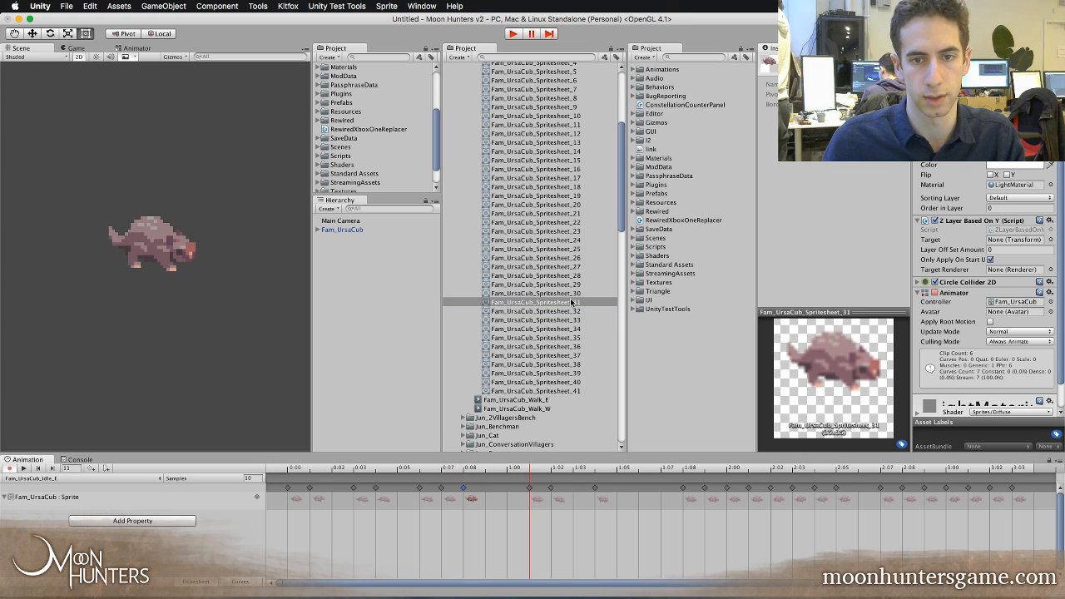
{"action": "left_click_drag", "start_coordinate": [571, 311], "coordinate": [556, 499]}
{"action": "left_click_drag", "start_coordinate": [574, 314], "coordinate": [603, 499]}
{"action": "left_click_drag", "start_coordinate": [513, 469], "coordinate": [681, 468]}
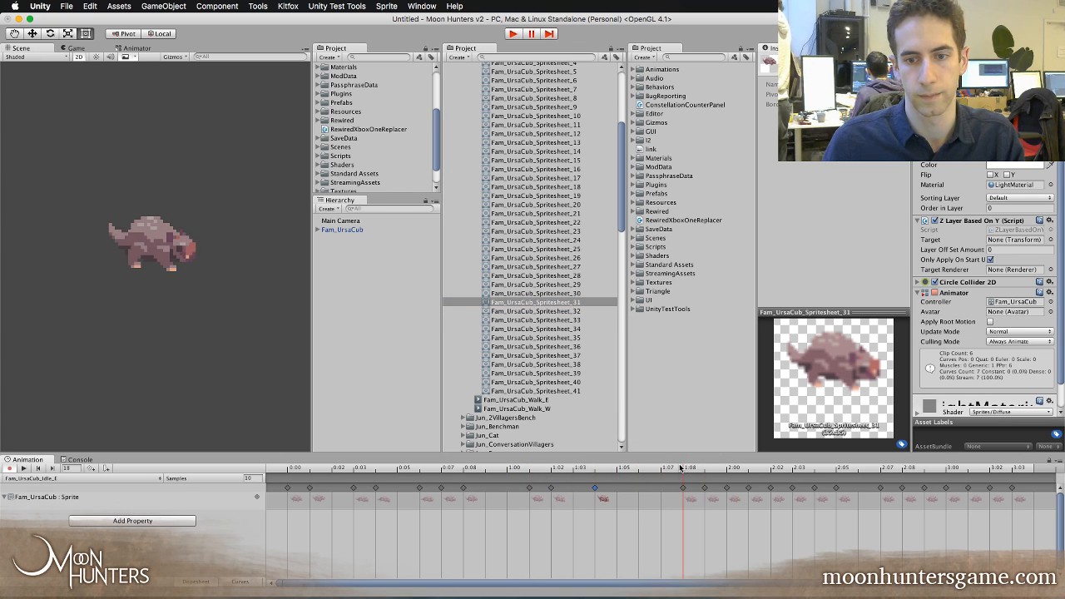
- Replace the sprites at the frame 18 and 19 keys of Fam_UrsaCub_Idle_E and move the playhead to frame 23
{"action": "left_click_drag", "start_coordinate": [576, 334], "coordinate": [690, 496]}
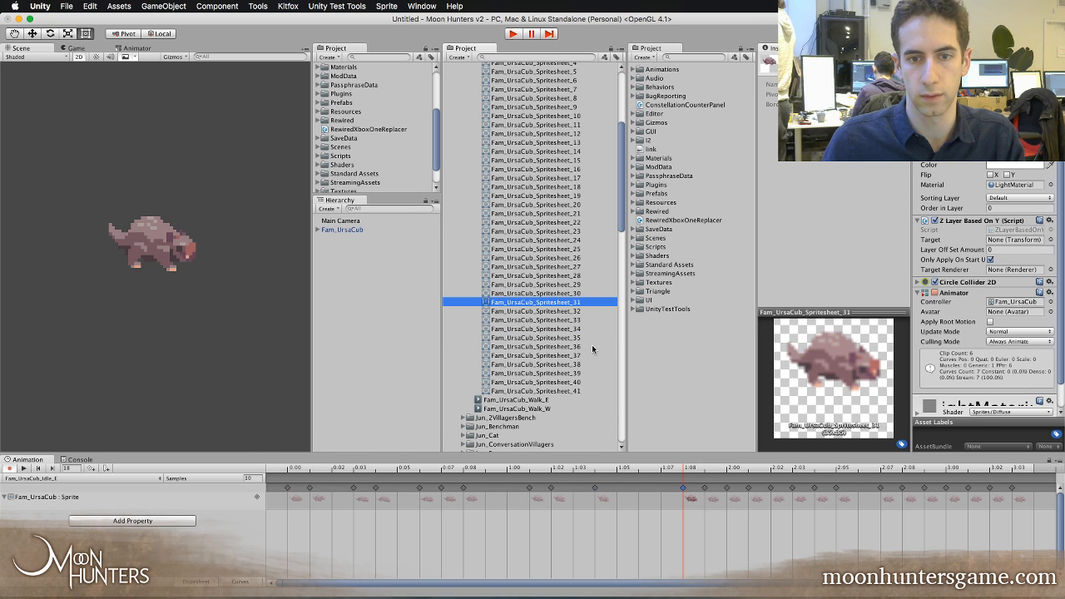
{"action": "left_click_drag", "start_coordinate": [580, 335], "coordinate": [788, 472]}
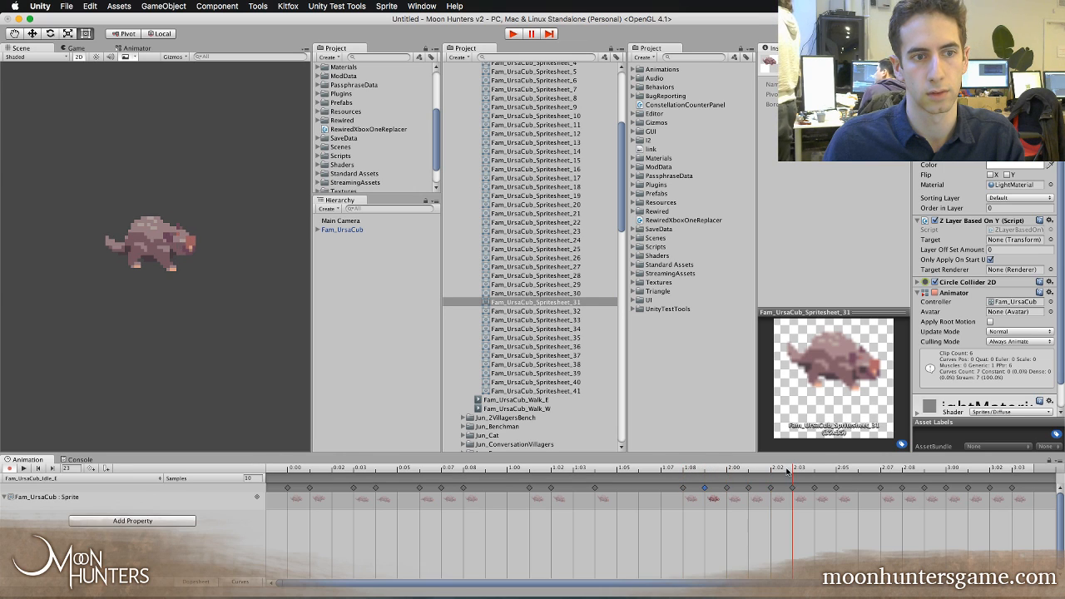
- Preview the sprites from Fam_UrsaCub_Spritesheet_32 onward, assigning Fam_UrsaCub_Spritesheet_39 to the frame 23 key and Fam_UrsaCub_Spritesheet_41 to the frame 24 and 25 keys
{"action": "left_click", "coordinate": [574, 312]}
{"action": "left_click", "coordinate": [574, 320]}
{"action": "left_click", "coordinate": [574, 329]}
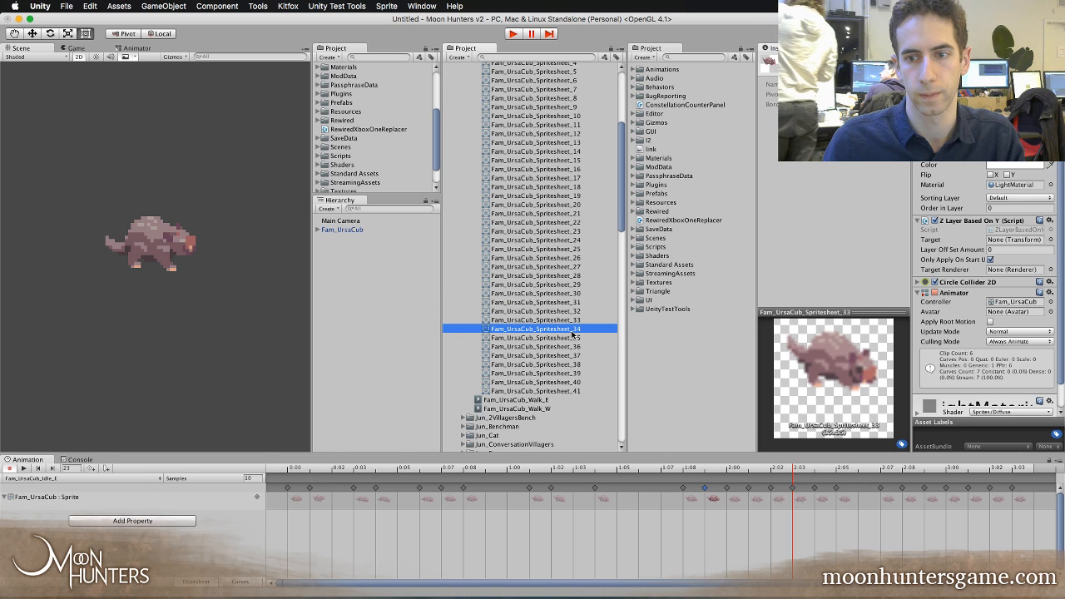
{"action": "left_click", "coordinate": [572, 338]}
{"action": "left_click", "coordinate": [575, 347]}
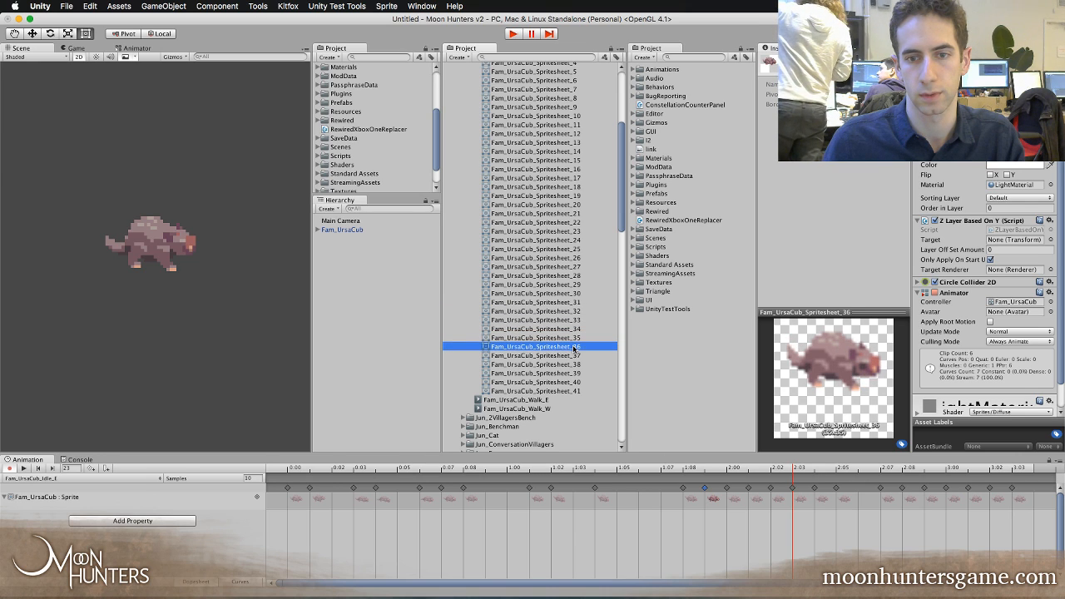
{"action": "left_click", "coordinate": [574, 356]}
{"action": "left_click", "coordinate": [571, 363]}
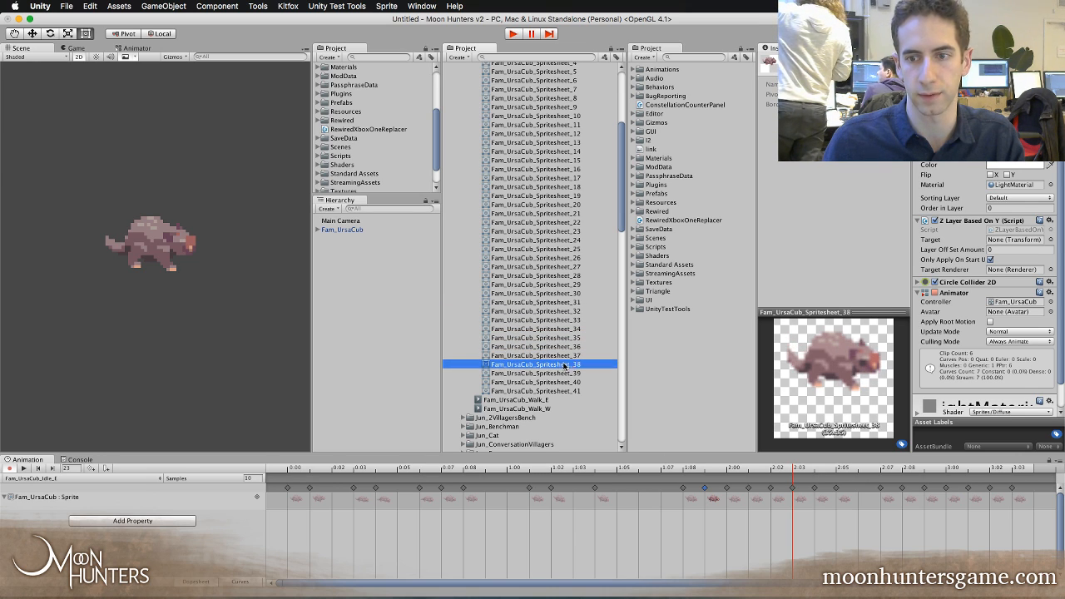
{"action": "left_click_drag", "start_coordinate": [558, 373], "coordinate": [799, 499]}
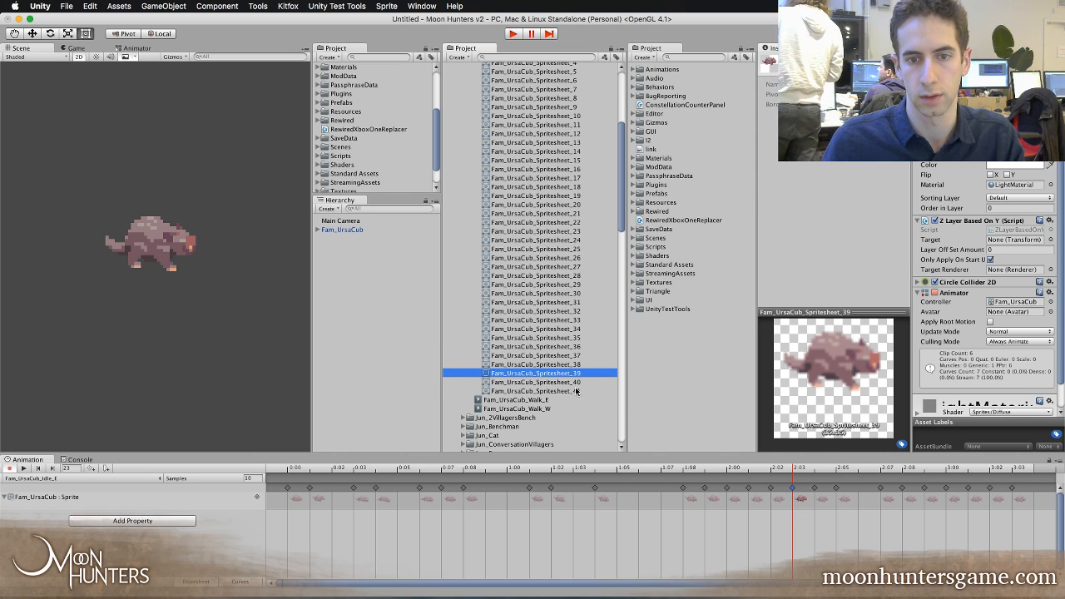
{"action": "left_click_drag", "start_coordinate": [576, 392], "coordinate": [822, 500]}
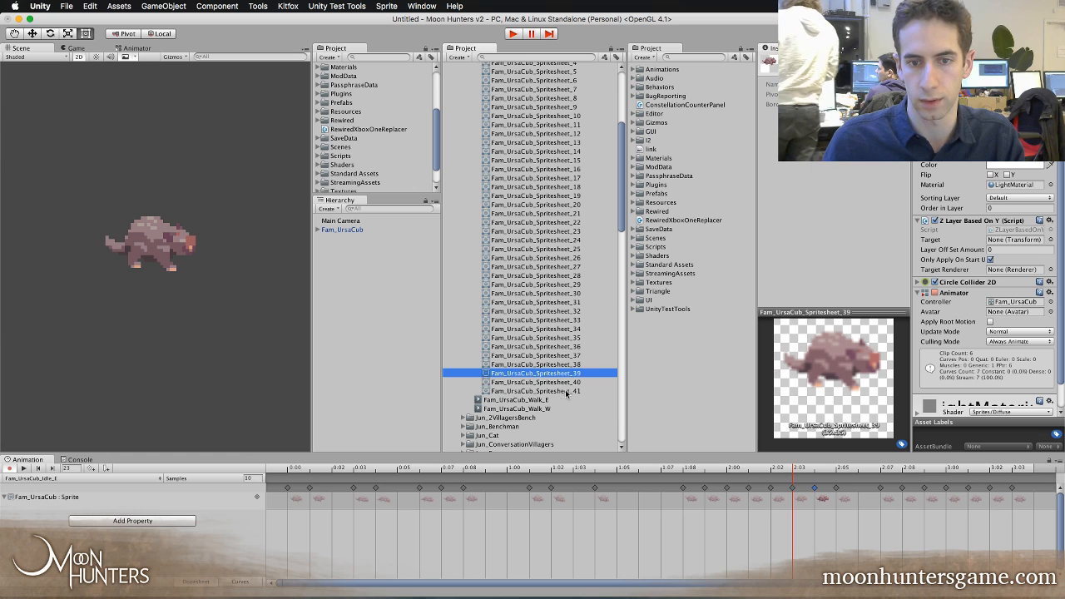
{"action": "left_click_drag", "start_coordinate": [566, 393], "coordinate": [845, 499]}
- Assign Fam_UrsaCub_Spritesheet_39 to the frame 21 key, replace the sprite at frame 20, and scrub through frames 18 to 26
{"action": "left_click", "coordinate": [571, 365]}
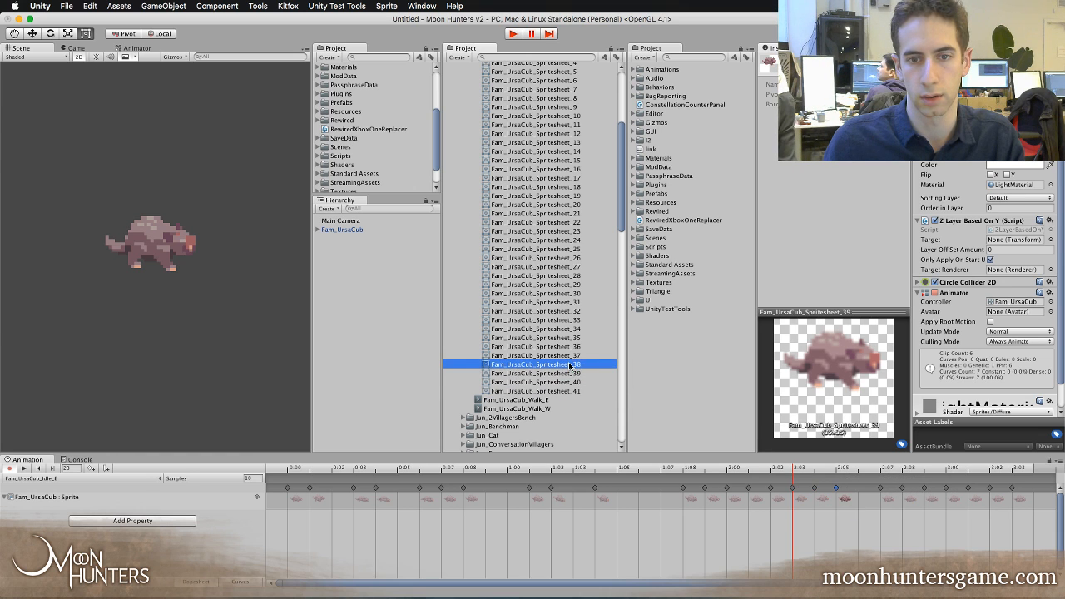
{"action": "left_click_drag", "start_coordinate": [571, 373], "coordinate": [754, 499]}
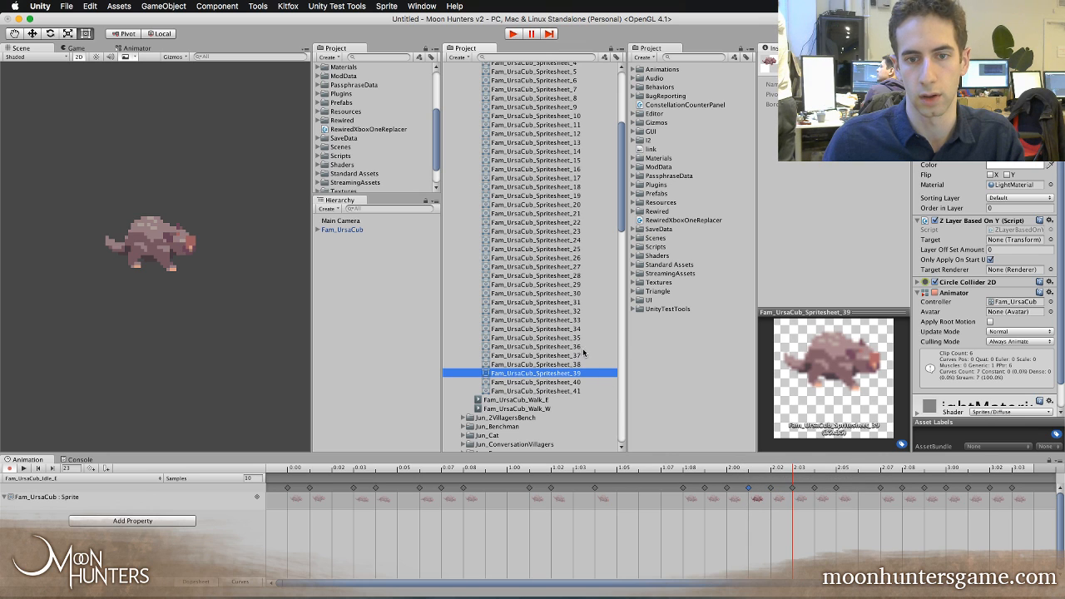
{"action": "left_click_drag", "start_coordinate": [583, 353], "coordinate": [733, 496]}
{"action": "left_click", "coordinate": [681, 468]}
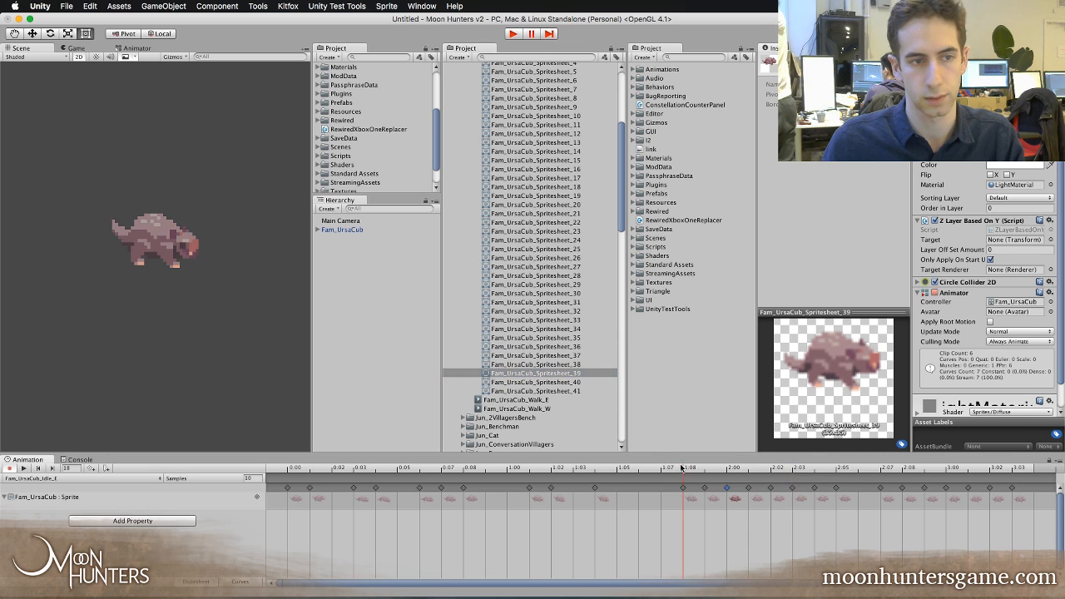
{"action": "left_click_drag", "start_coordinate": [681, 467], "coordinate": [858, 468]}
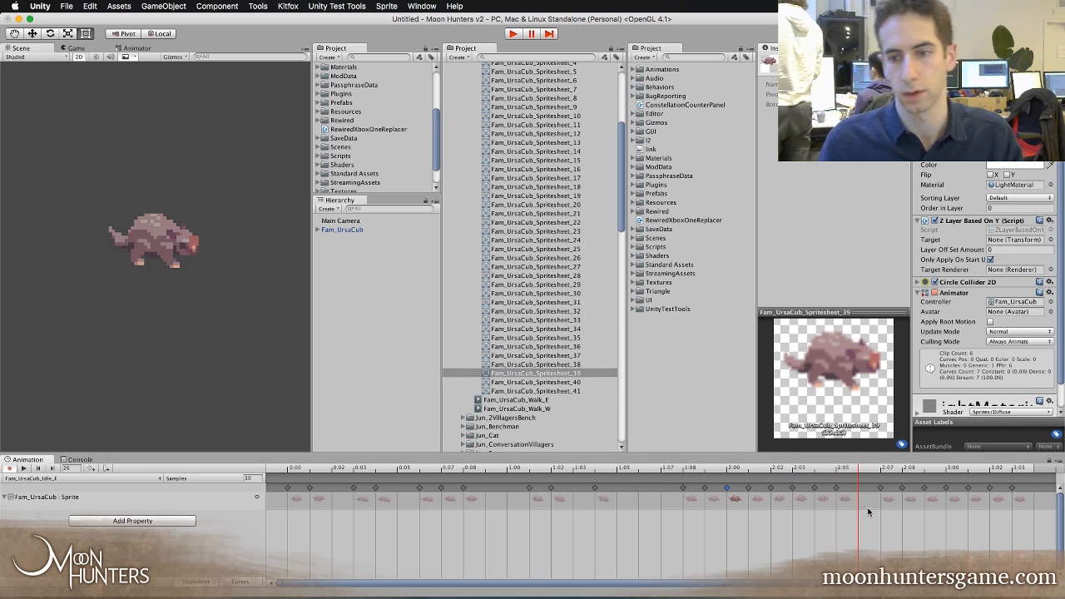
- Try pasting copies of the Sprite keys from frames 18 to 25 at frame 27, and undo the paste
{"action": "left_click_drag", "start_coordinate": [868, 512], "coordinate": [674, 490]}
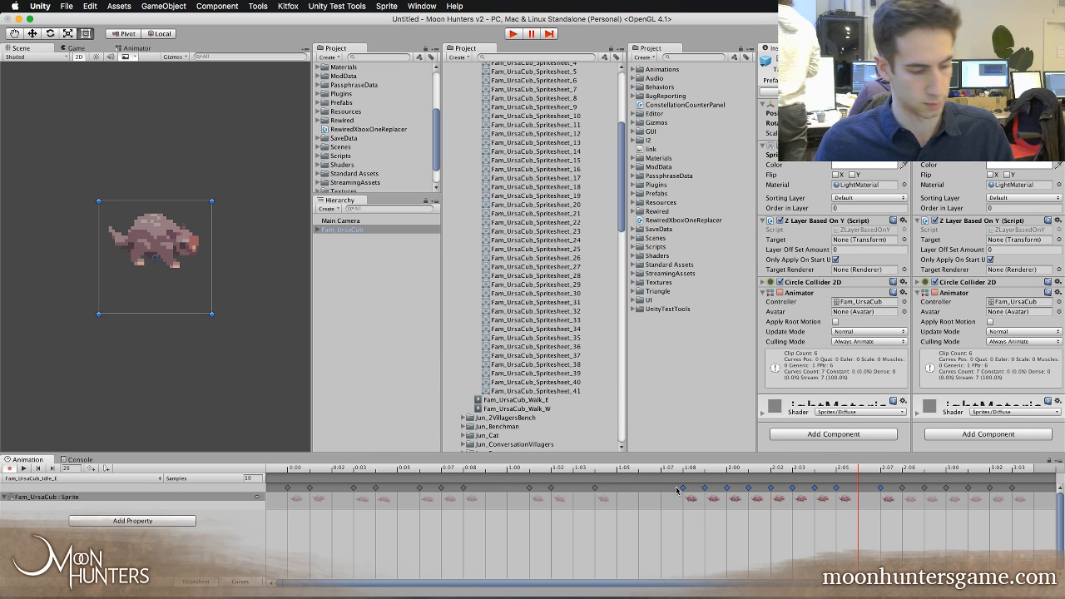
{"action": "left_click", "coordinate": [880, 471]}
{"action": "key", "text": "ctrl+v"}
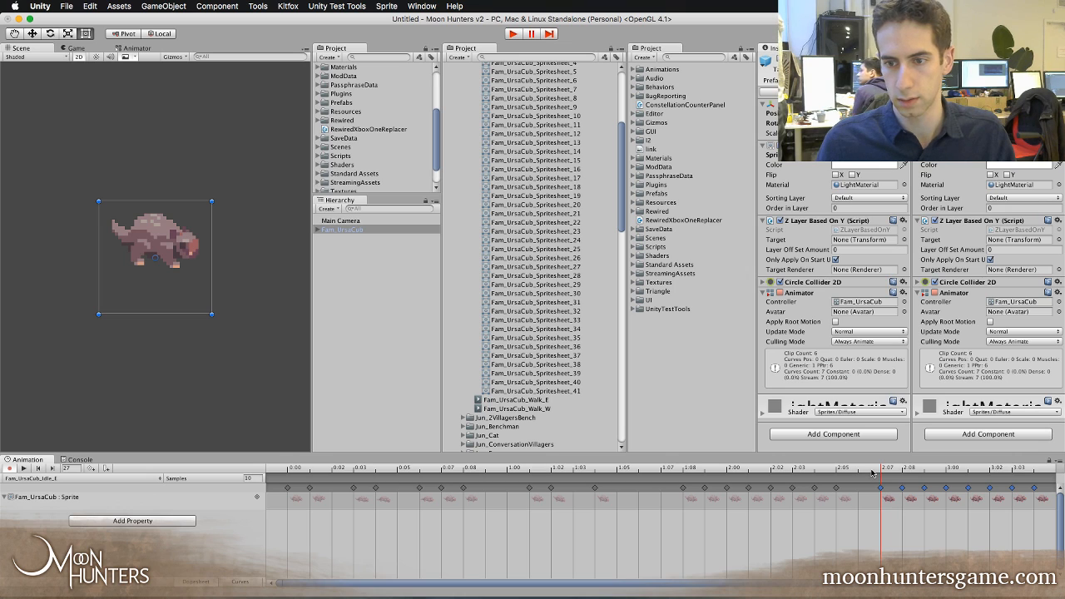
{"action": "left_click", "coordinate": [921, 471]}
{"action": "left_click_drag", "start_coordinate": [921, 474], "coordinate": [884, 476]}
{"action": "key", "text": "super+z"}
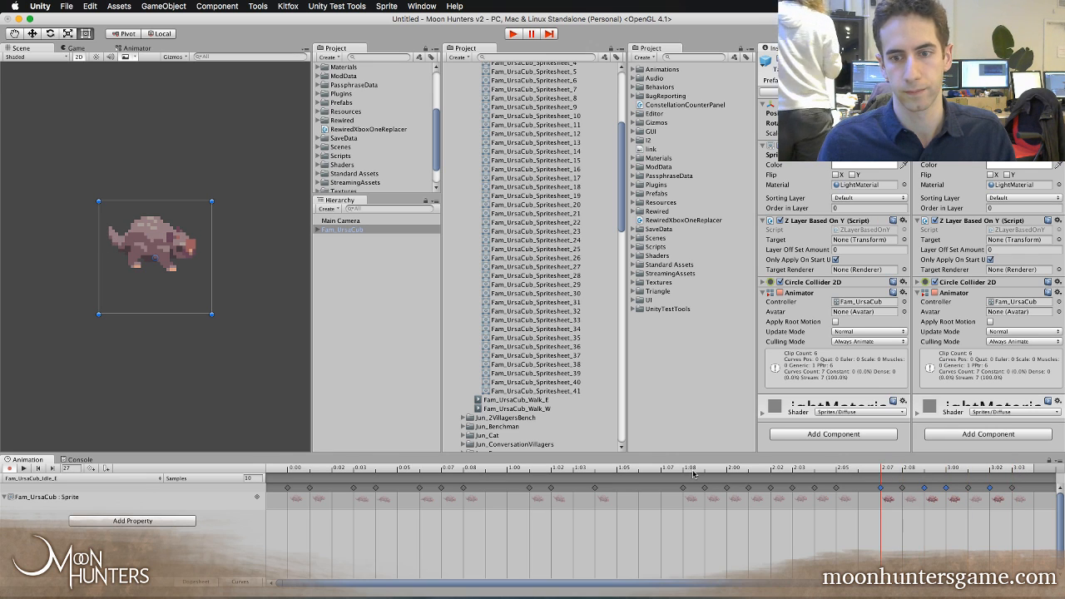
- Copy the Sprite keys from frames 19 to 25 of Fam_UrsaCub_Idle_E and paste them starting at frame 27
{"action": "left_click_drag", "start_coordinate": [679, 471], "coordinate": [837, 471]}
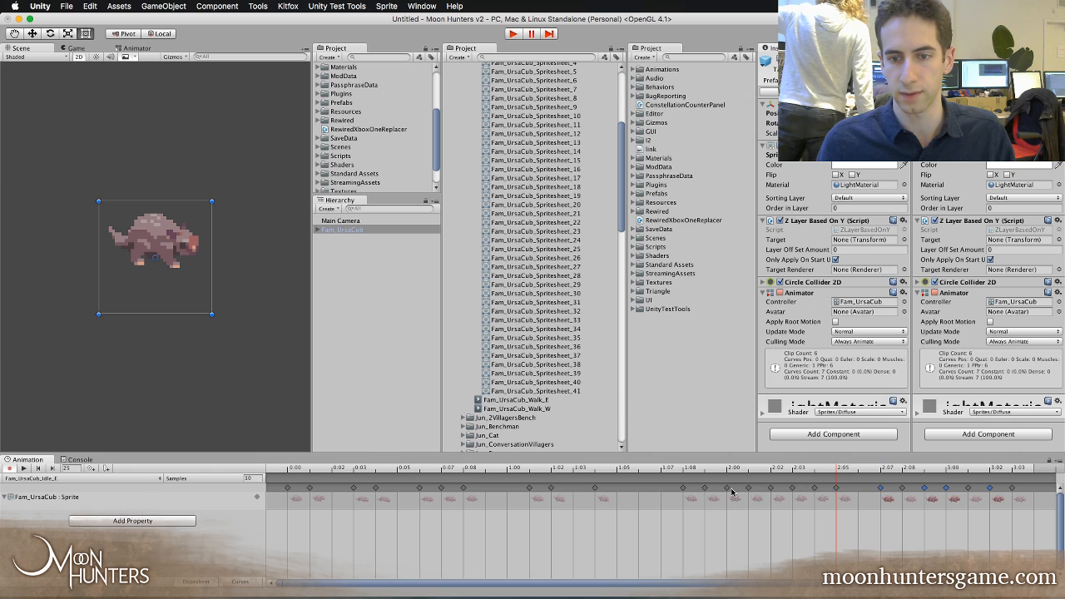
{"action": "left_click_drag", "start_coordinate": [857, 526], "coordinate": [699, 487]}
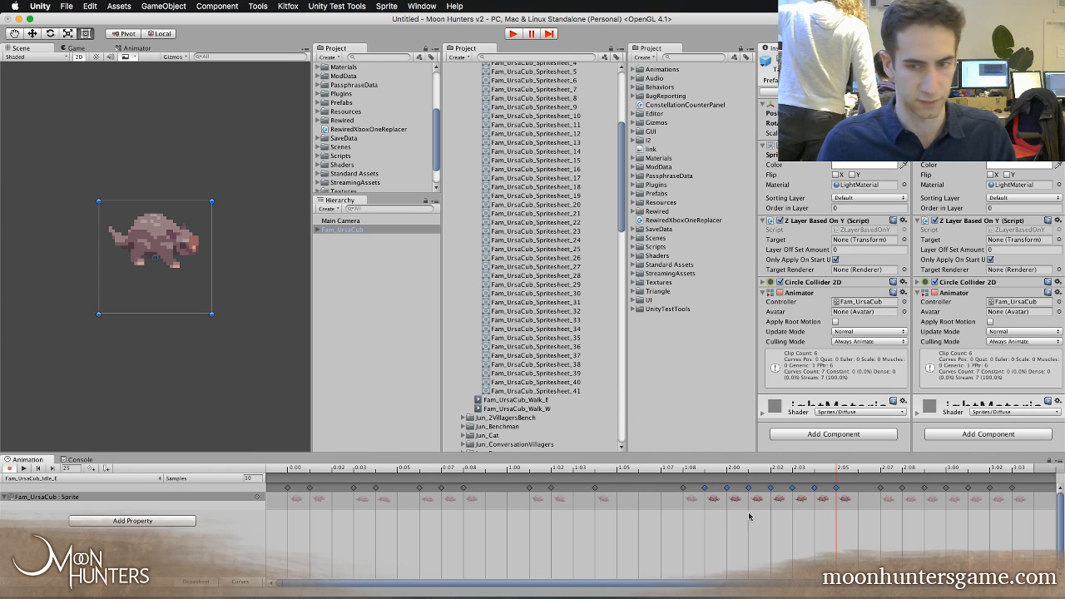
{"action": "key", "text": "super+c"}
{"action": "left_click", "coordinate": [881, 468]}
{"action": "key", "text": "super+v"}
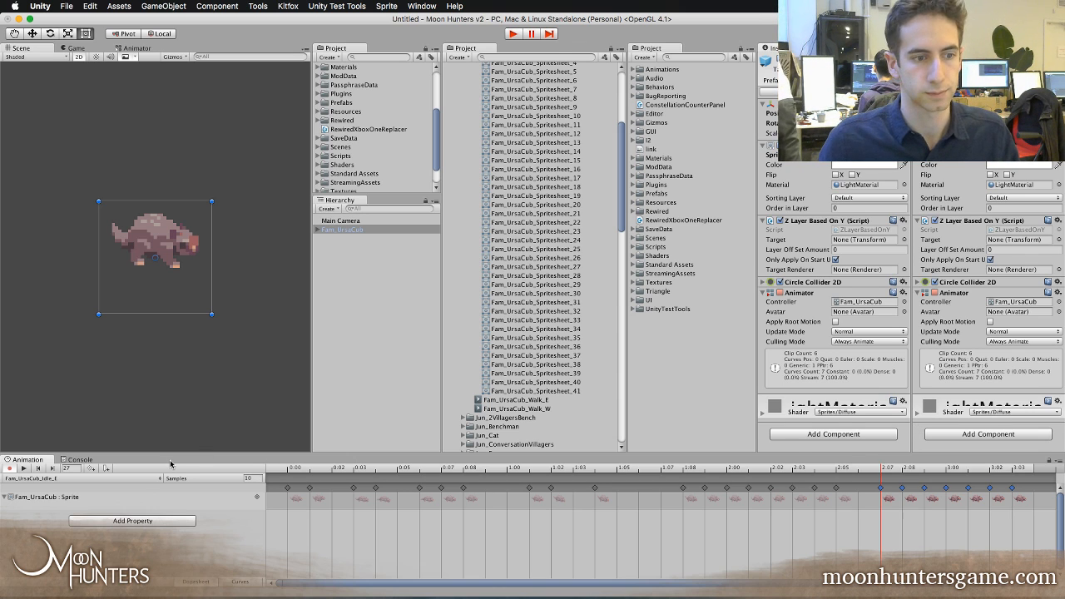
- Play the Fam_UrsaCub_Idle_E clip with the cub deselected to review its motion, and stop playback
{"action": "left_click", "coordinate": [26, 468]}
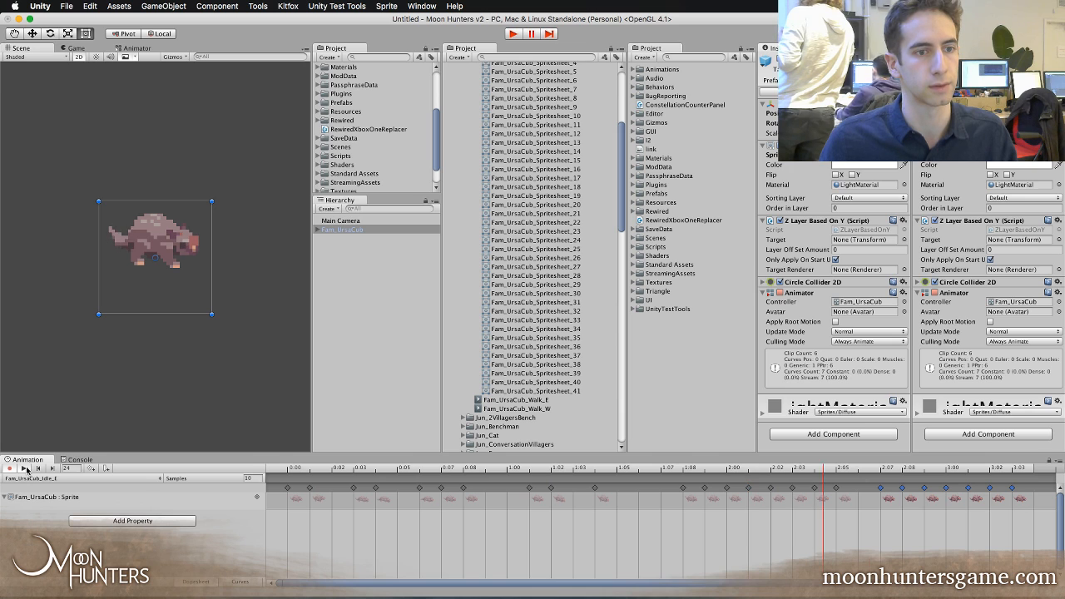
{"action": "left_click", "coordinate": [156, 395]}
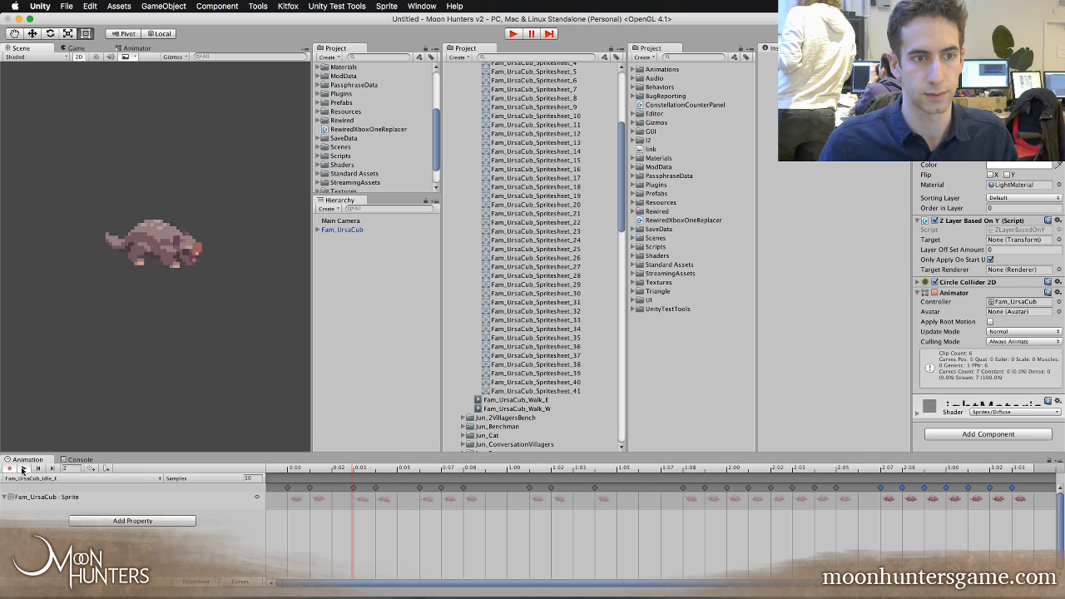
{"action": "left_click", "coordinate": [23, 470]}
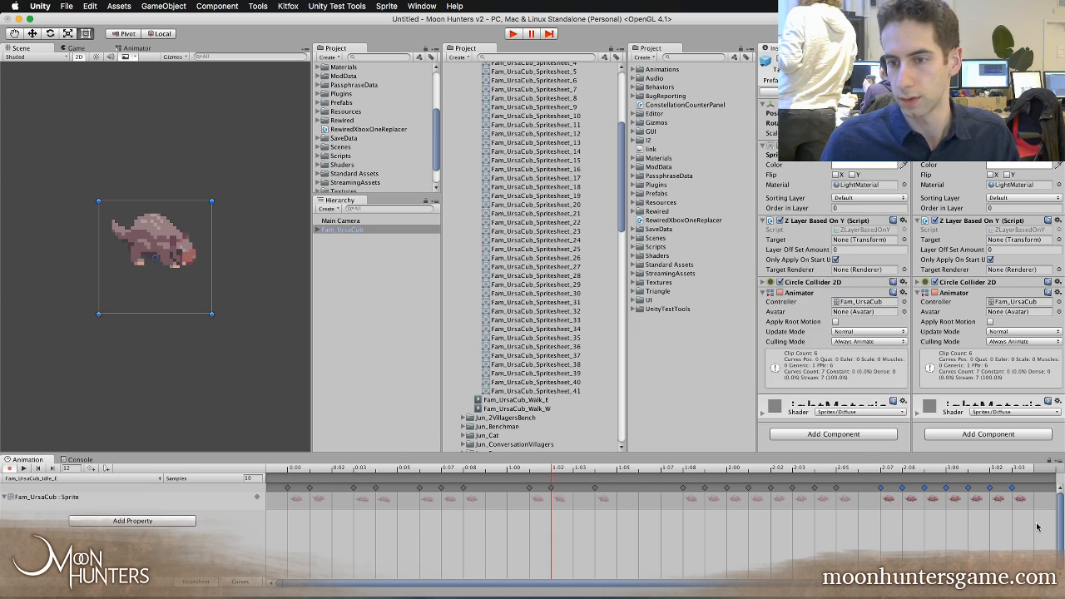
- Copy all Sprite keys of Fam_UrsaCub_Idle_E into Fam_UrsaCub_Idle_W starting at frame 0 and preview the west-facing clip
{"action": "left_click_drag", "start_coordinate": [1035, 536], "coordinate": [244, 476]}
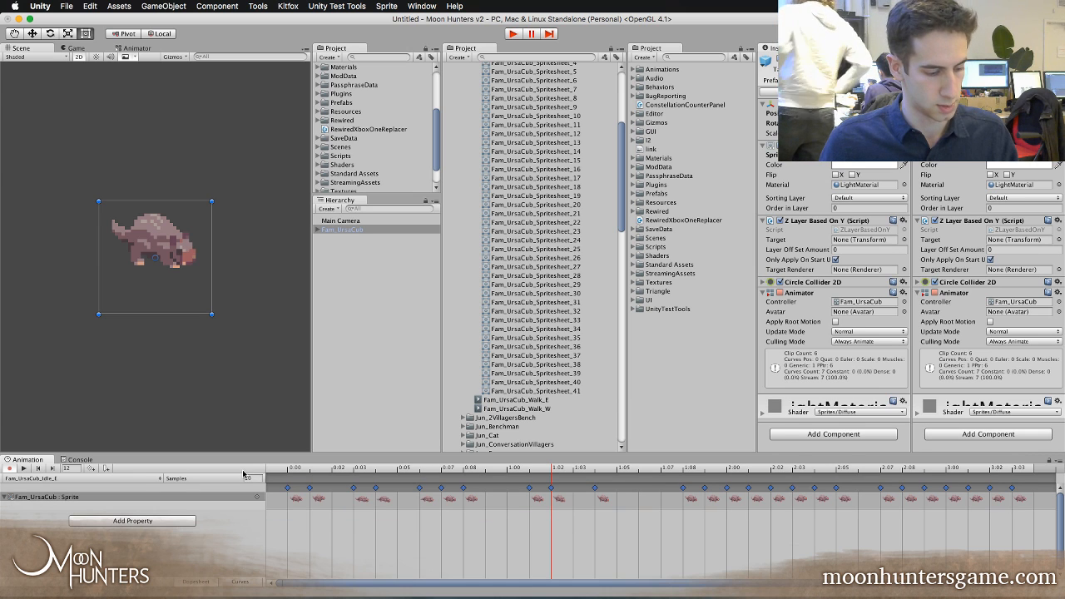
{"action": "left_click", "coordinate": [130, 479]}
{"action": "left_click", "coordinate": [119, 524]}
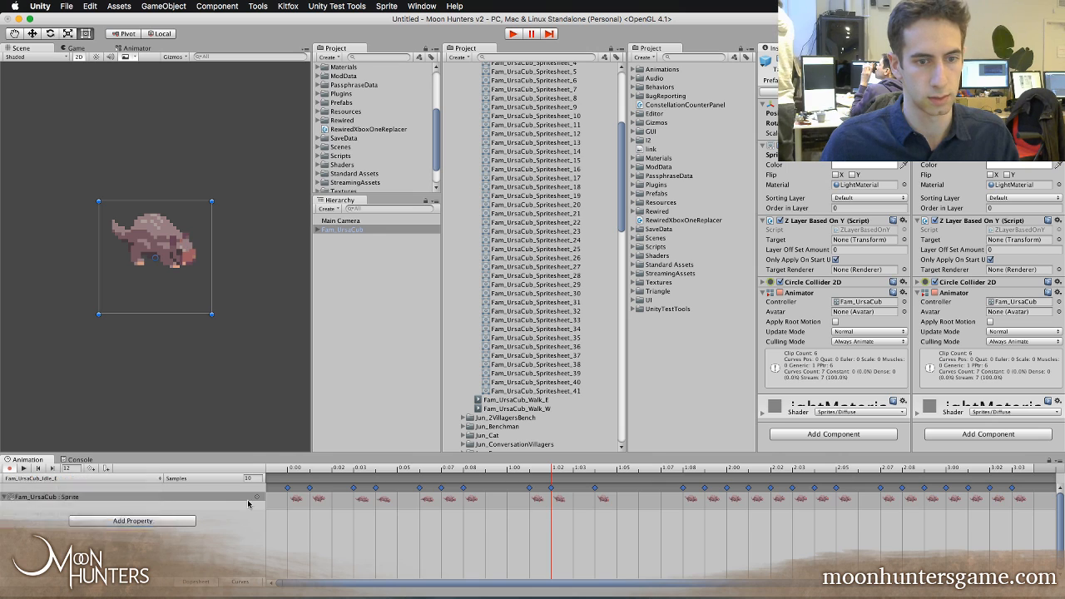
{"action": "left_click", "coordinate": [293, 476]}
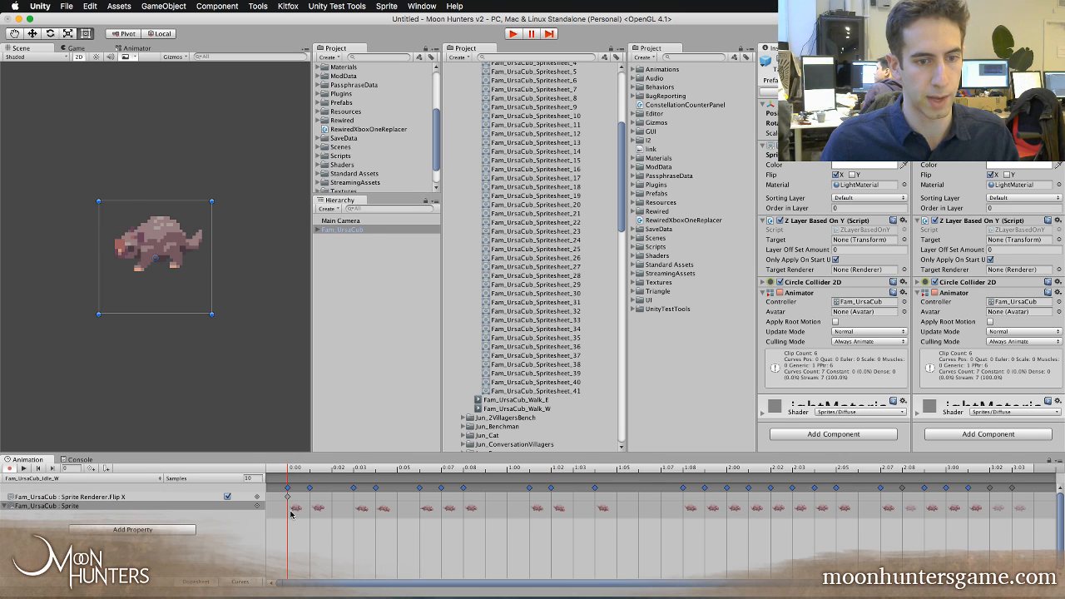
{"action": "key", "text": "super+v"}
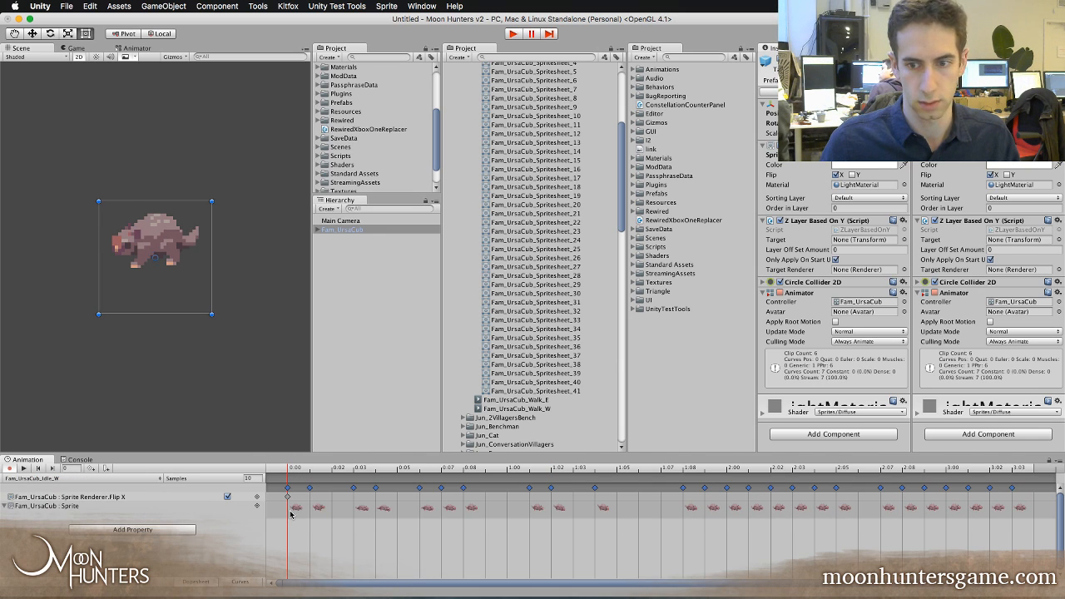
{"action": "left_click", "coordinate": [24, 470]}
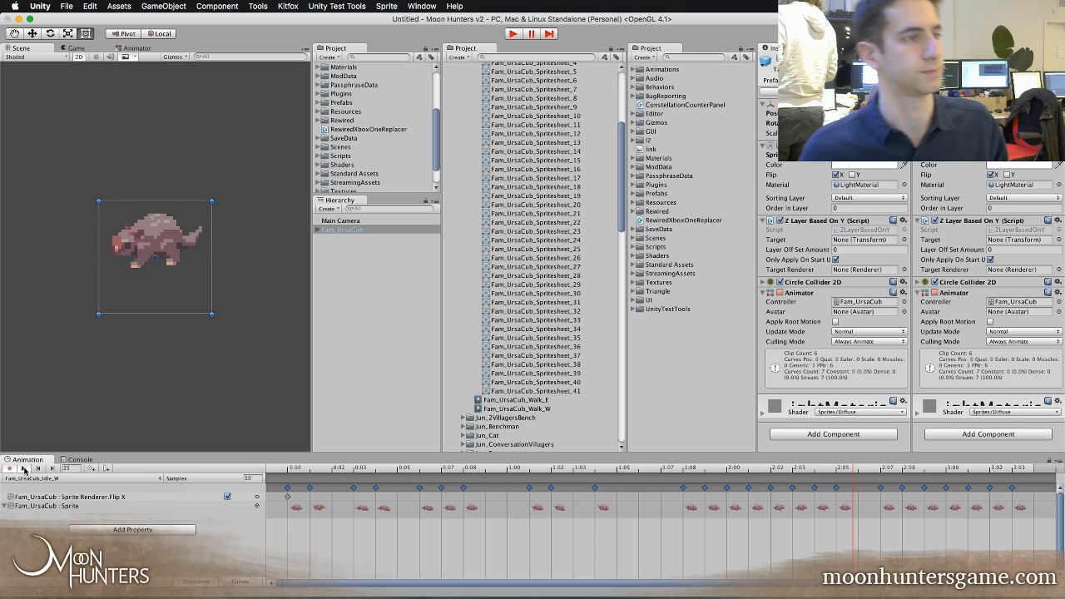
{"action": "left_click", "coordinate": [27, 469]}
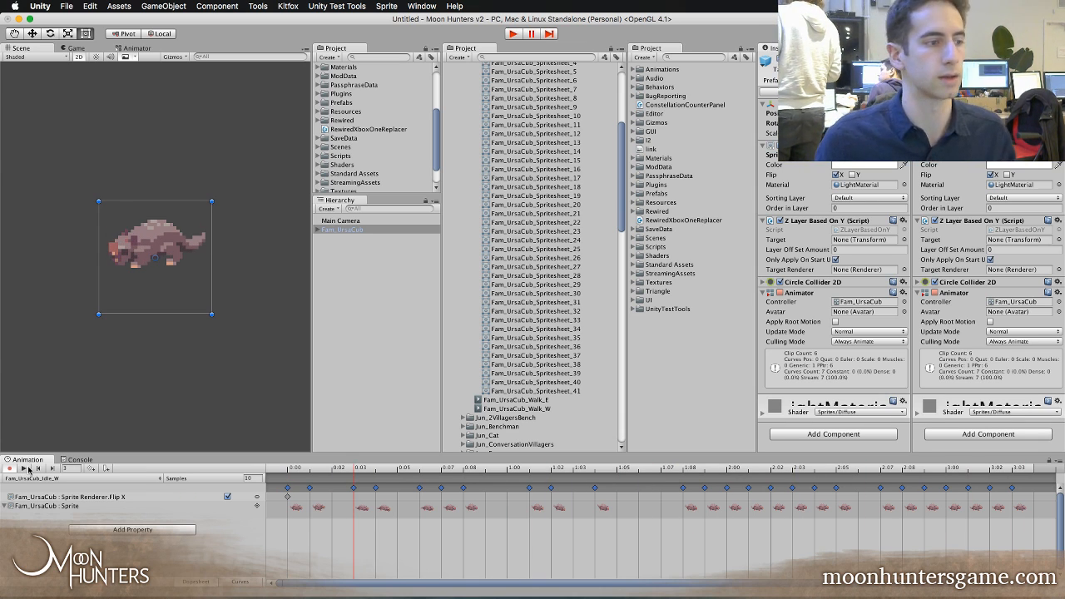